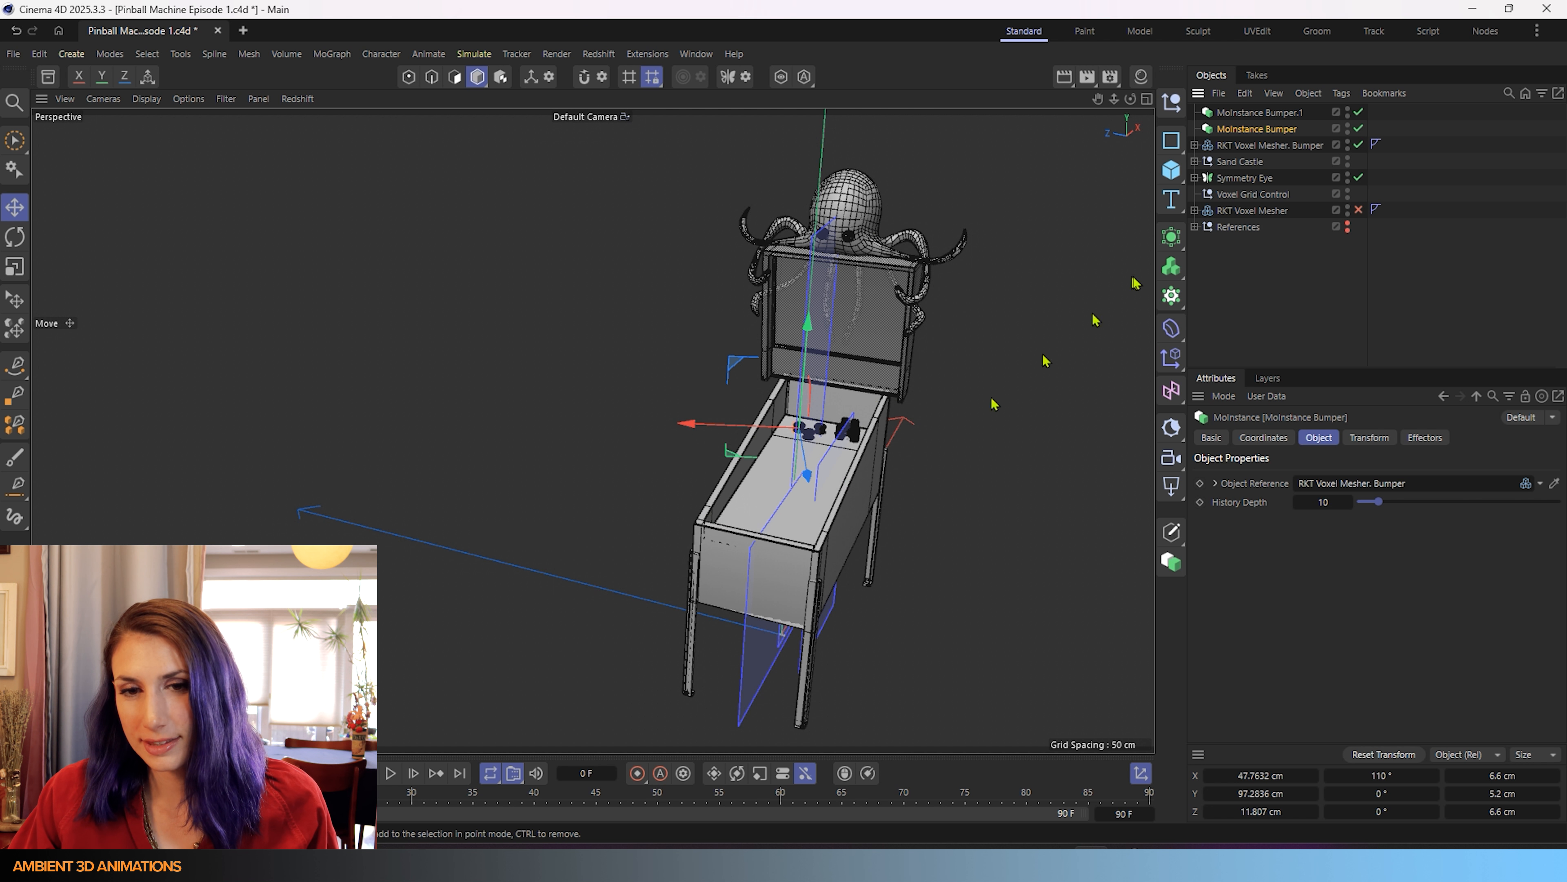
- Expand the RKT Voxel Mesher. Bumper and RKT Voxel Mesher hierarchies, and enable the second mesher together with its Volume Builder
left_click_drag(913, 555, 803, 534, "alt")
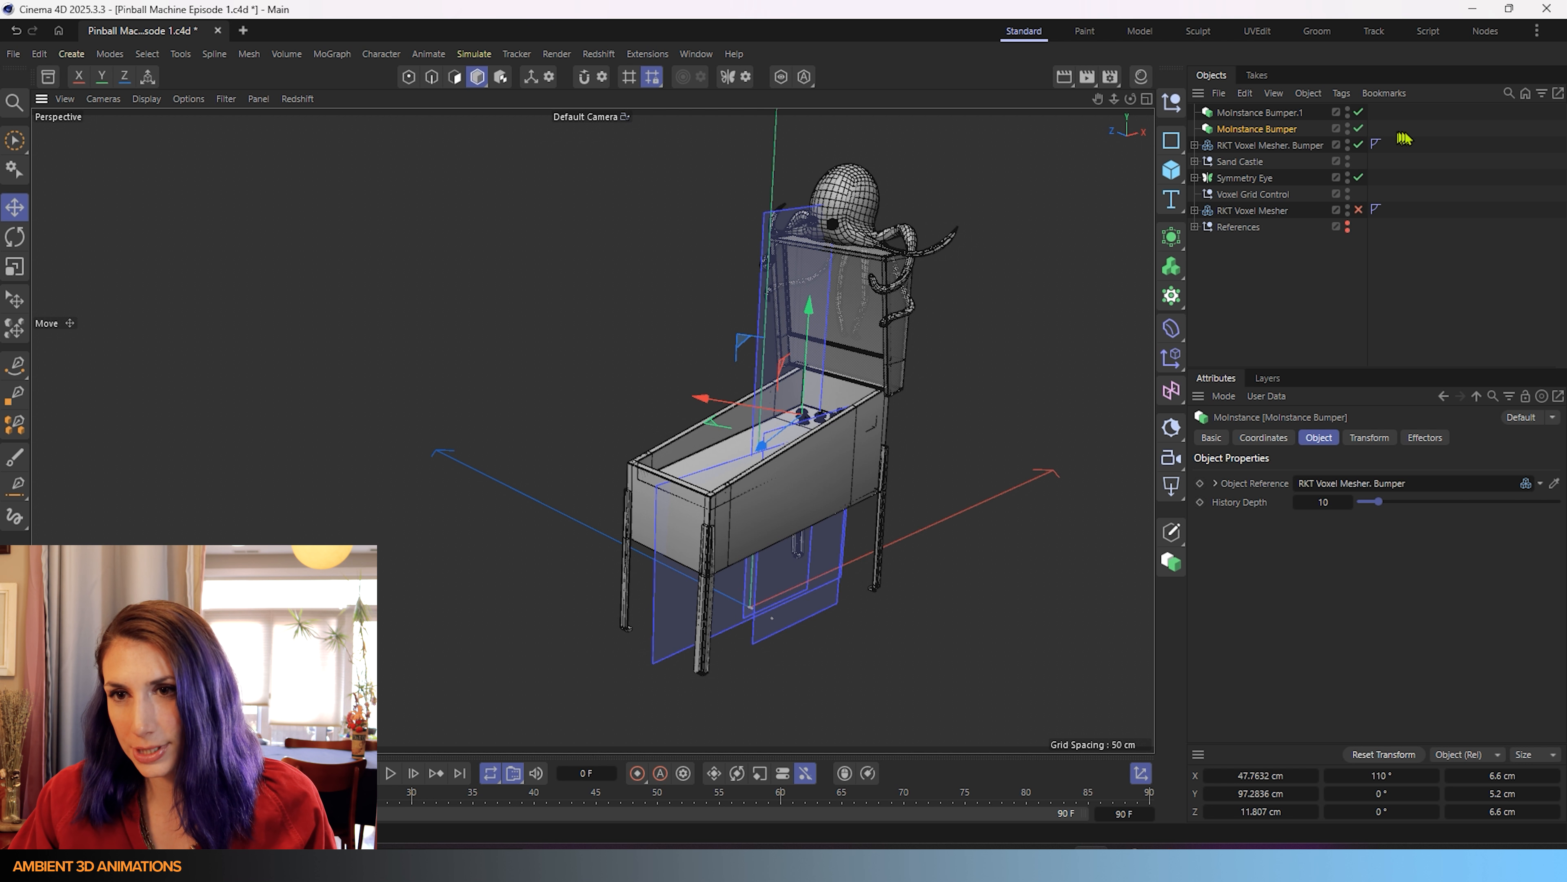
left_click(1203, 149)
left_click(1195, 145)
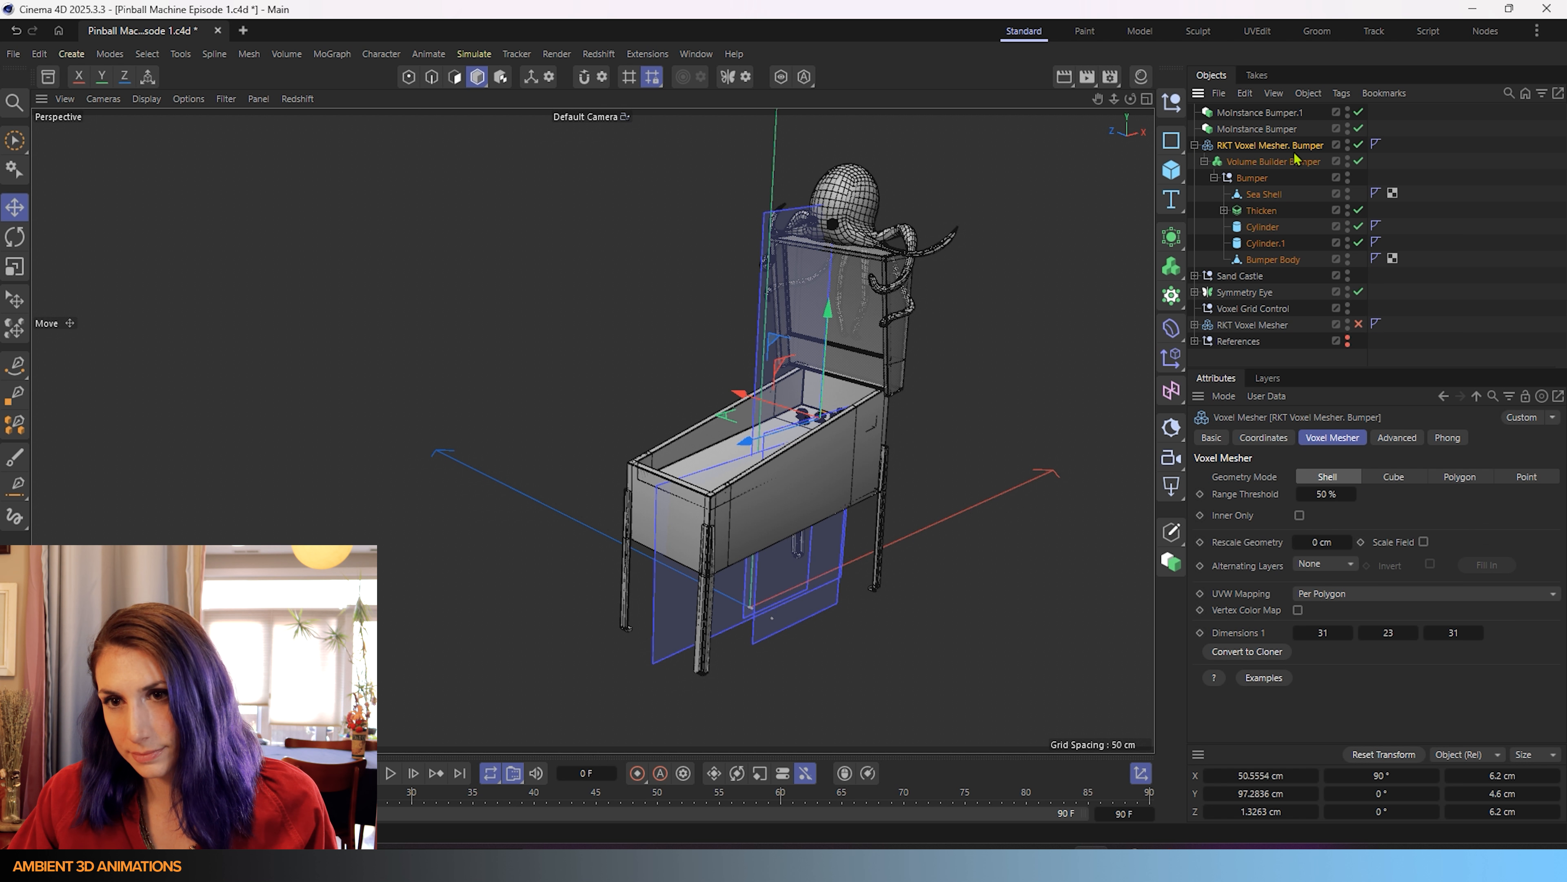
left_click(1195, 325)
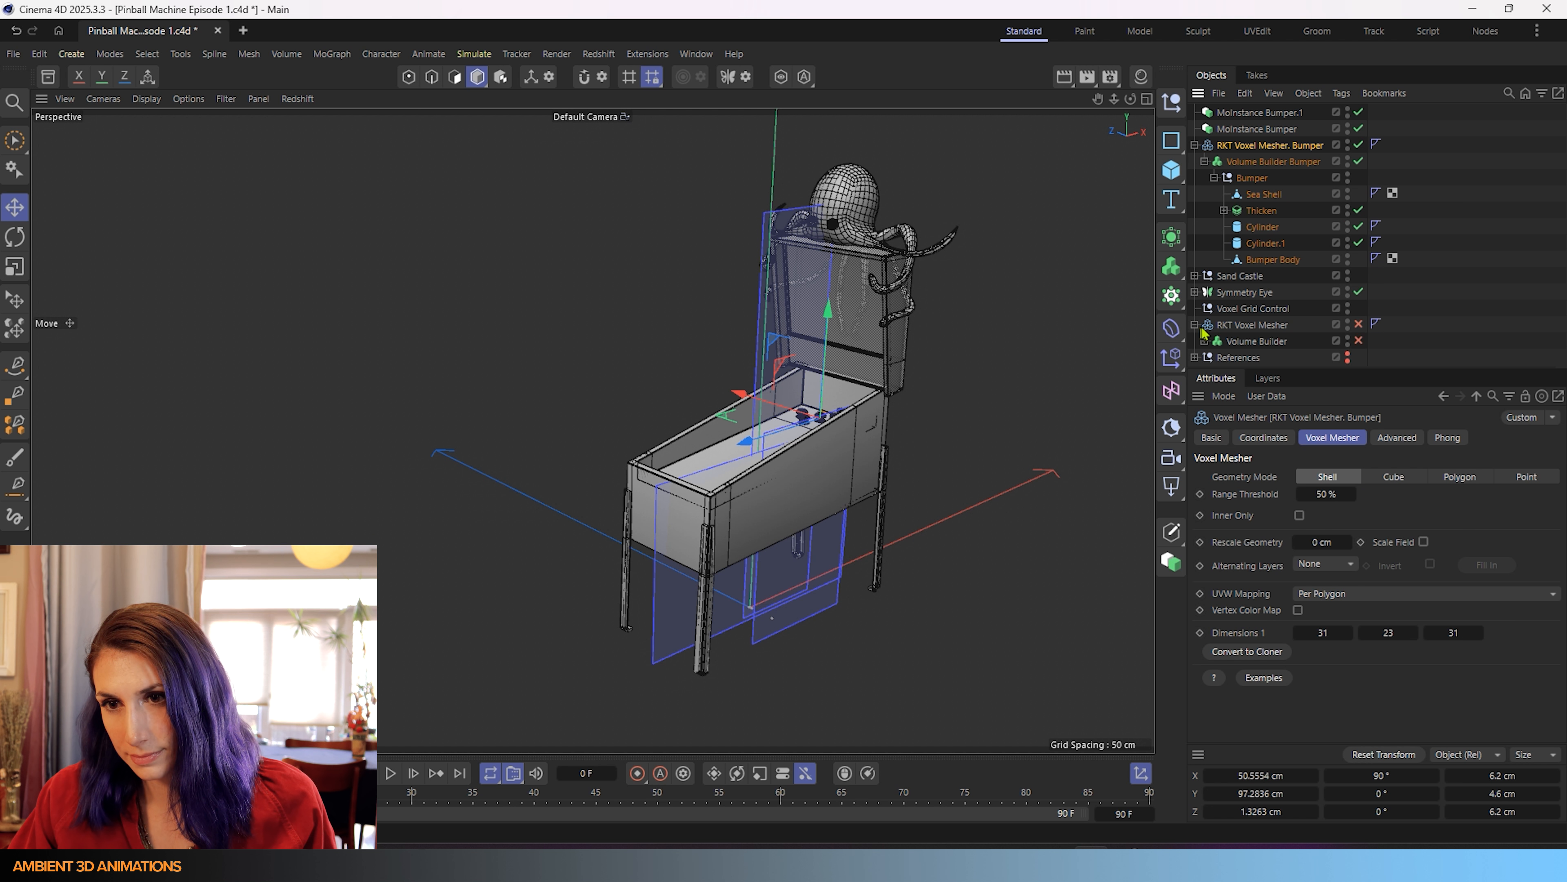
left_click(1360, 340)
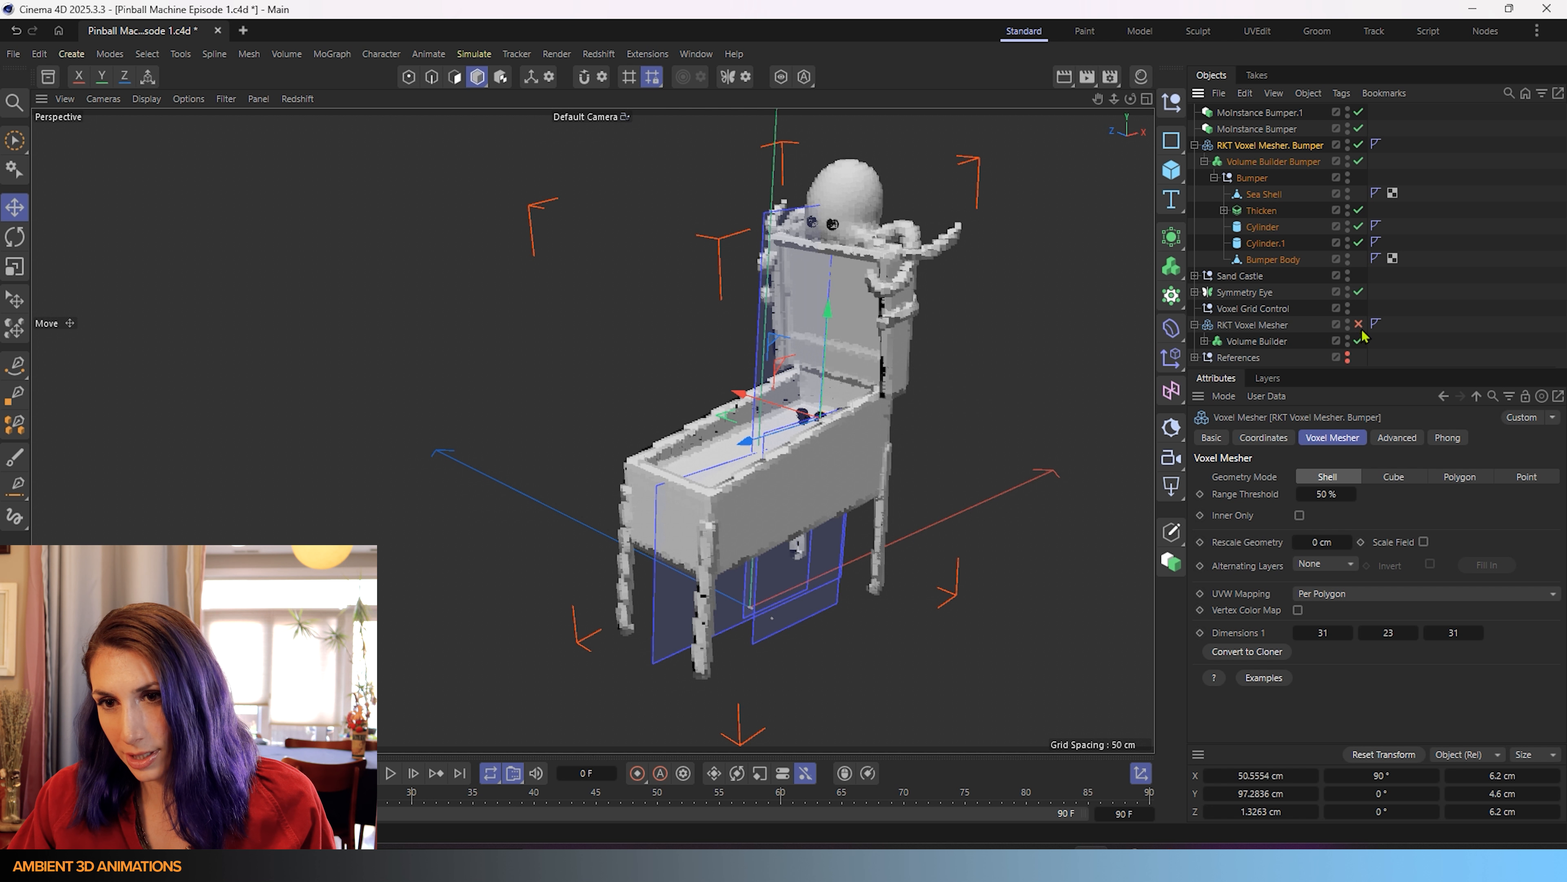
left_click(1360, 324)
- Examine the voxelized pinball machine from several angles, including the playfield bumpers, the sand castle and the cabinet front
scroll(863, 331, "up", 3)
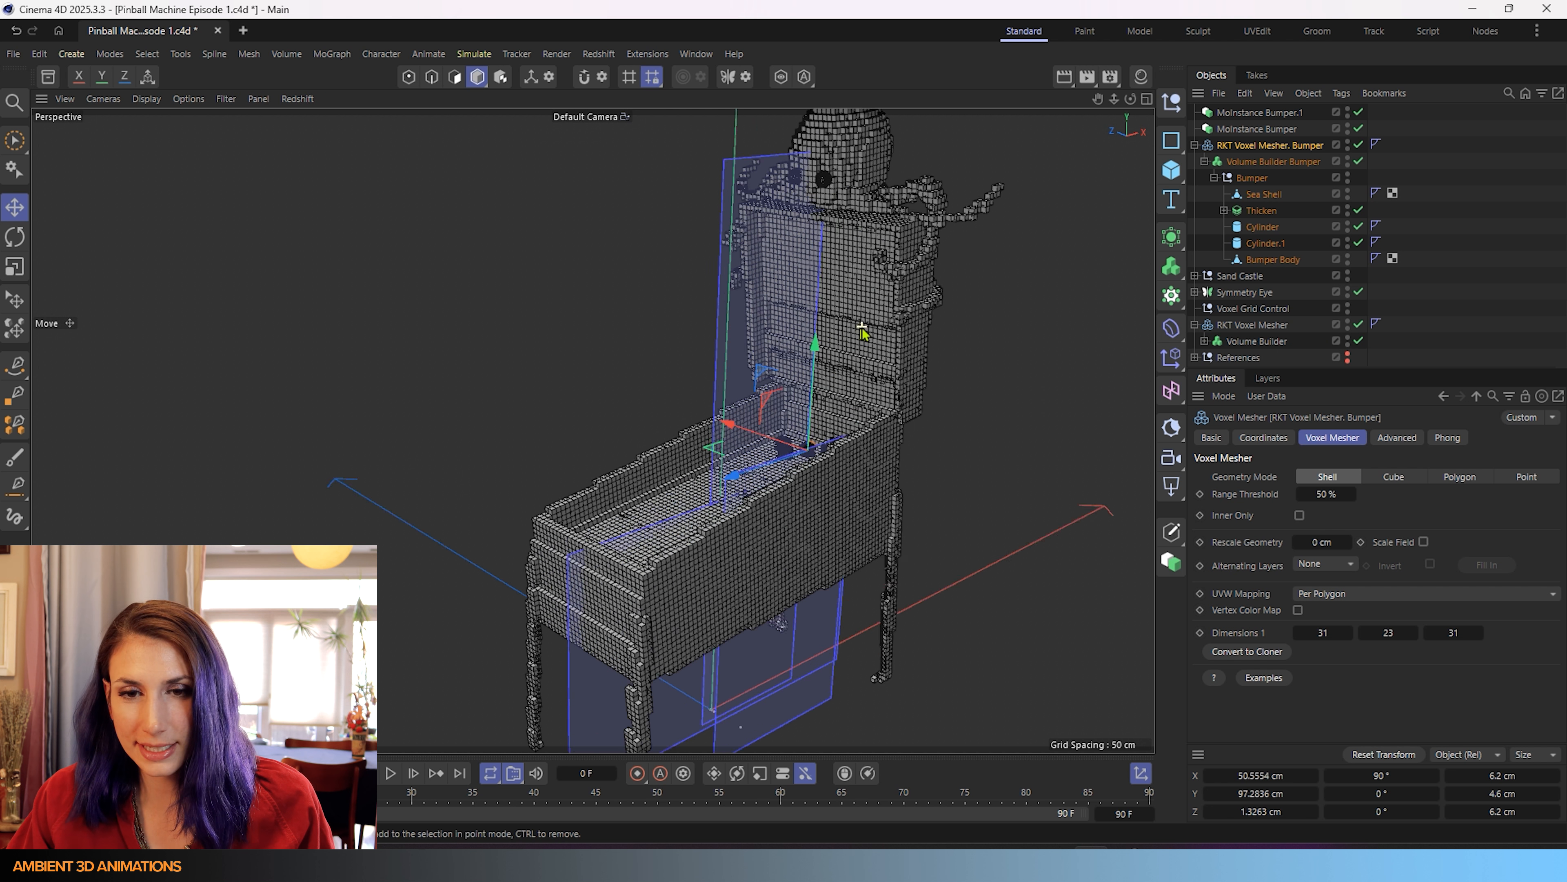
left_click_drag(862, 331, 929, 346, "alt")
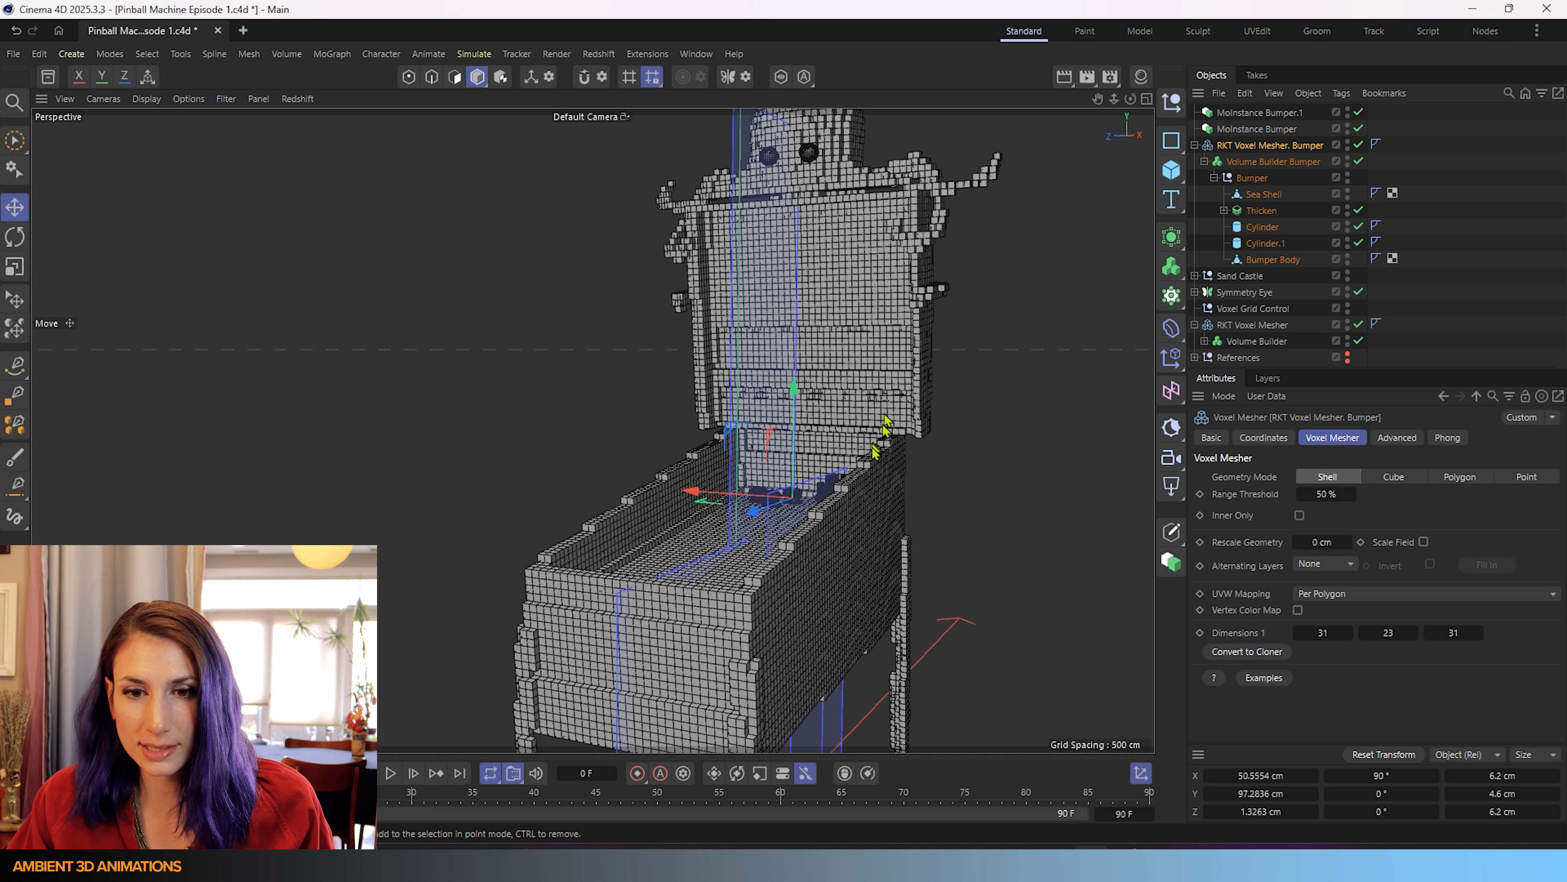
scroll(882, 433, "up", 10)
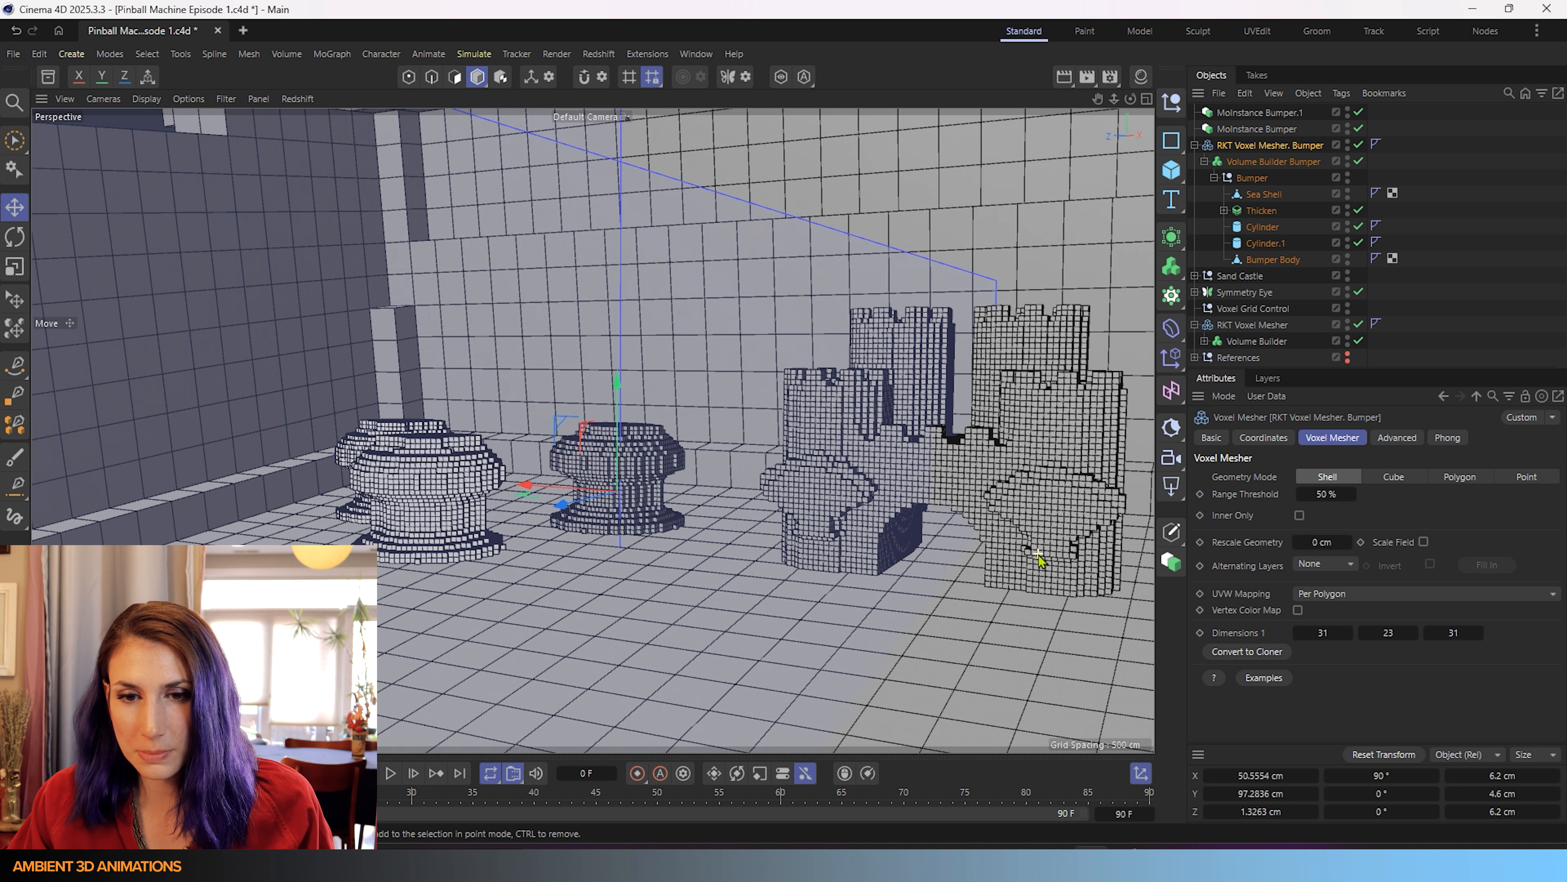
left_click_drag(1039, 559, 894, 470, "alt")
left_click_drag(770, 542, 346, 502, "alt")
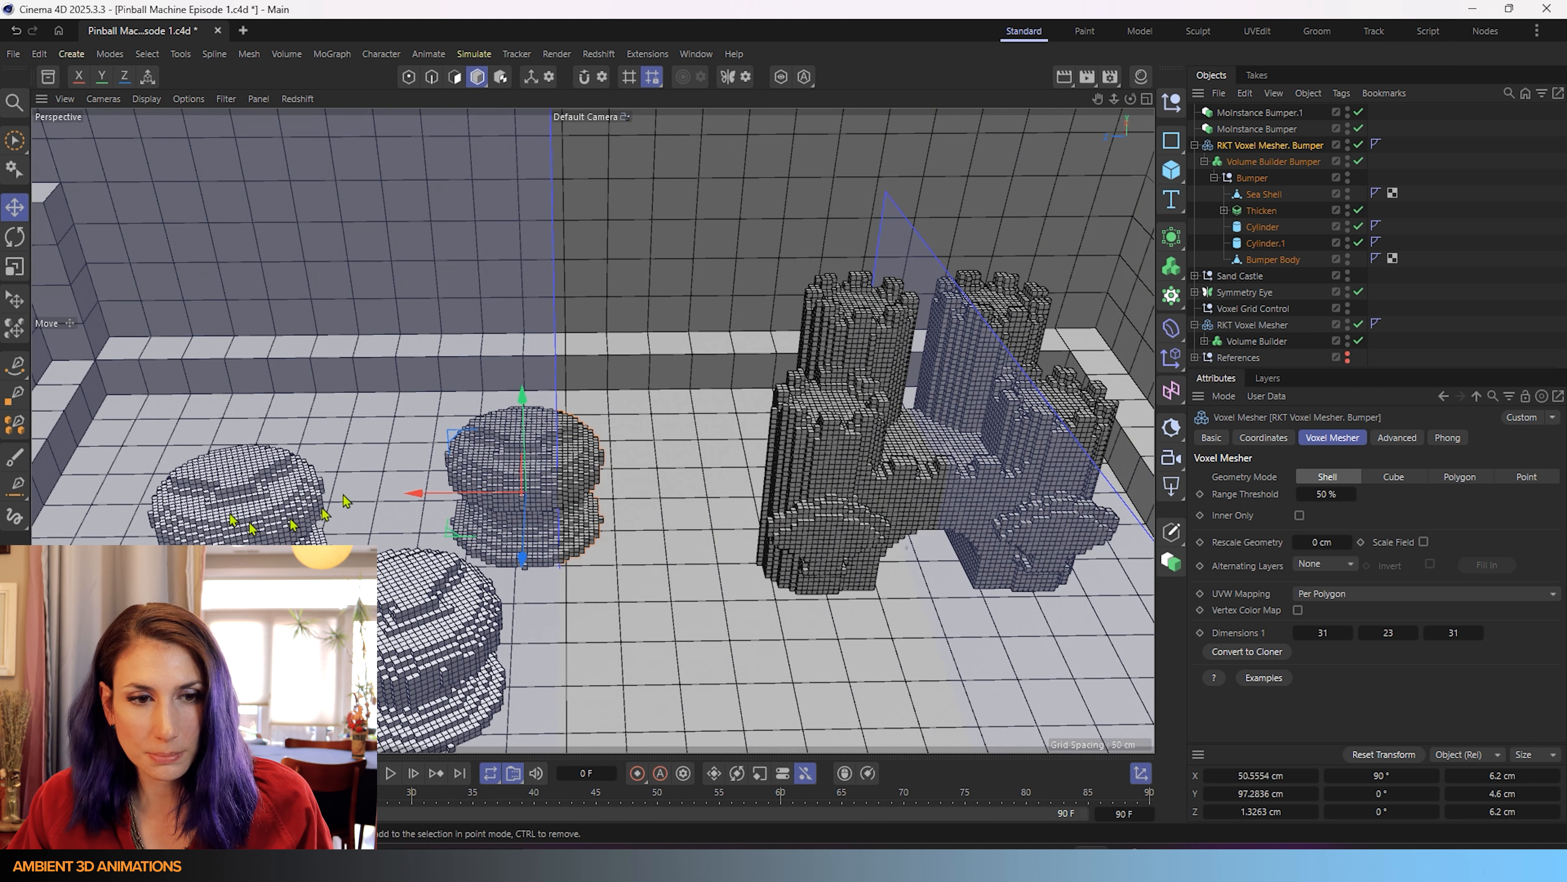
left_click_drag(493, 542, 914, 426, "alt")
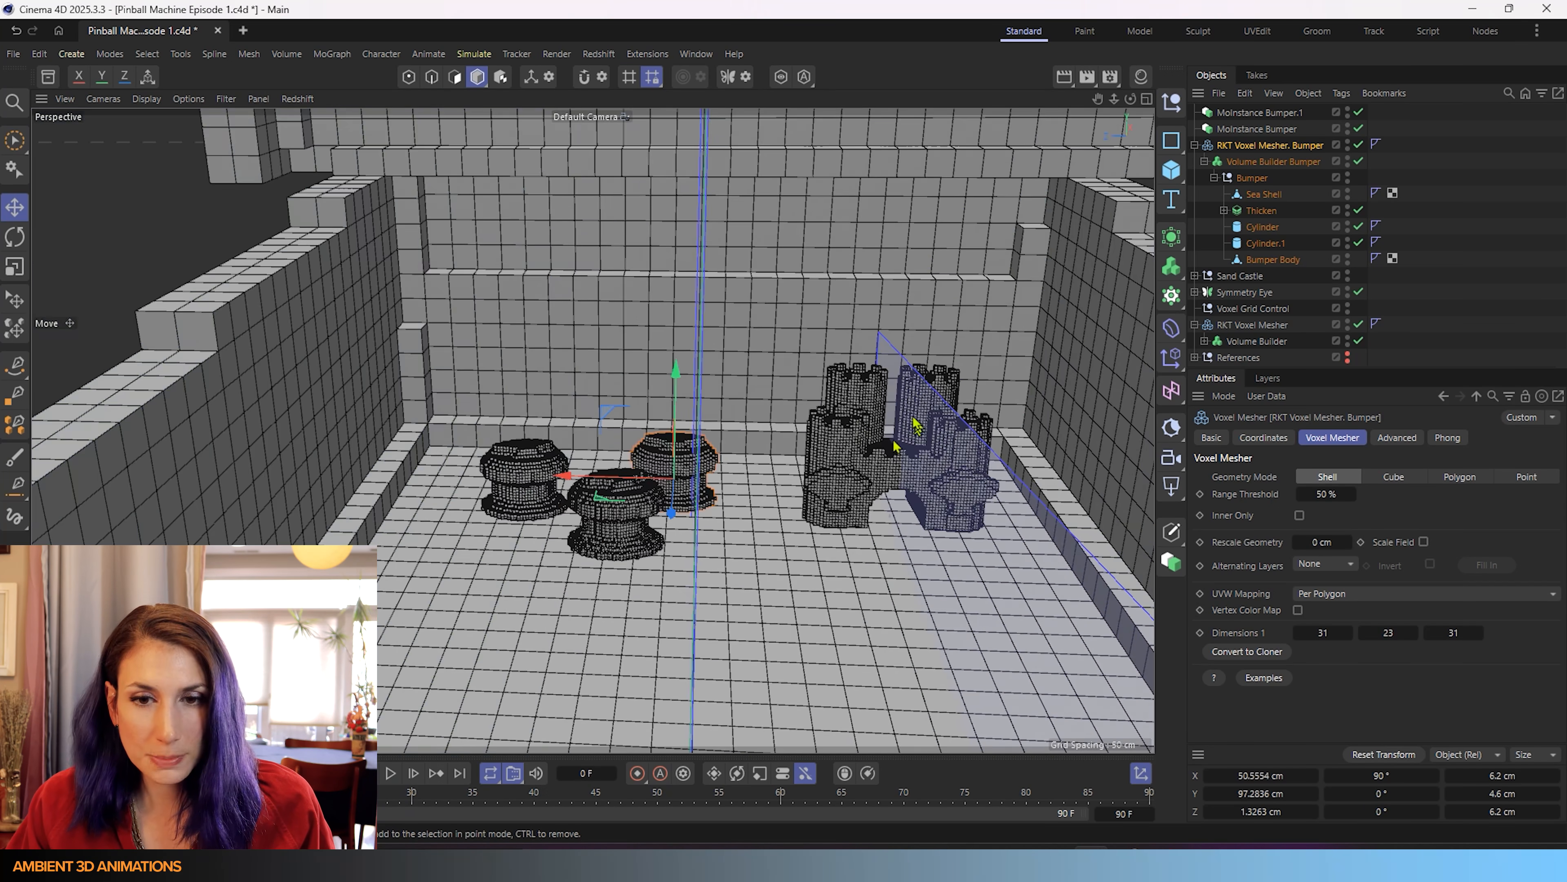
scroll(804, 395, "down", 3)
scroll(816, 373, "down", 3)
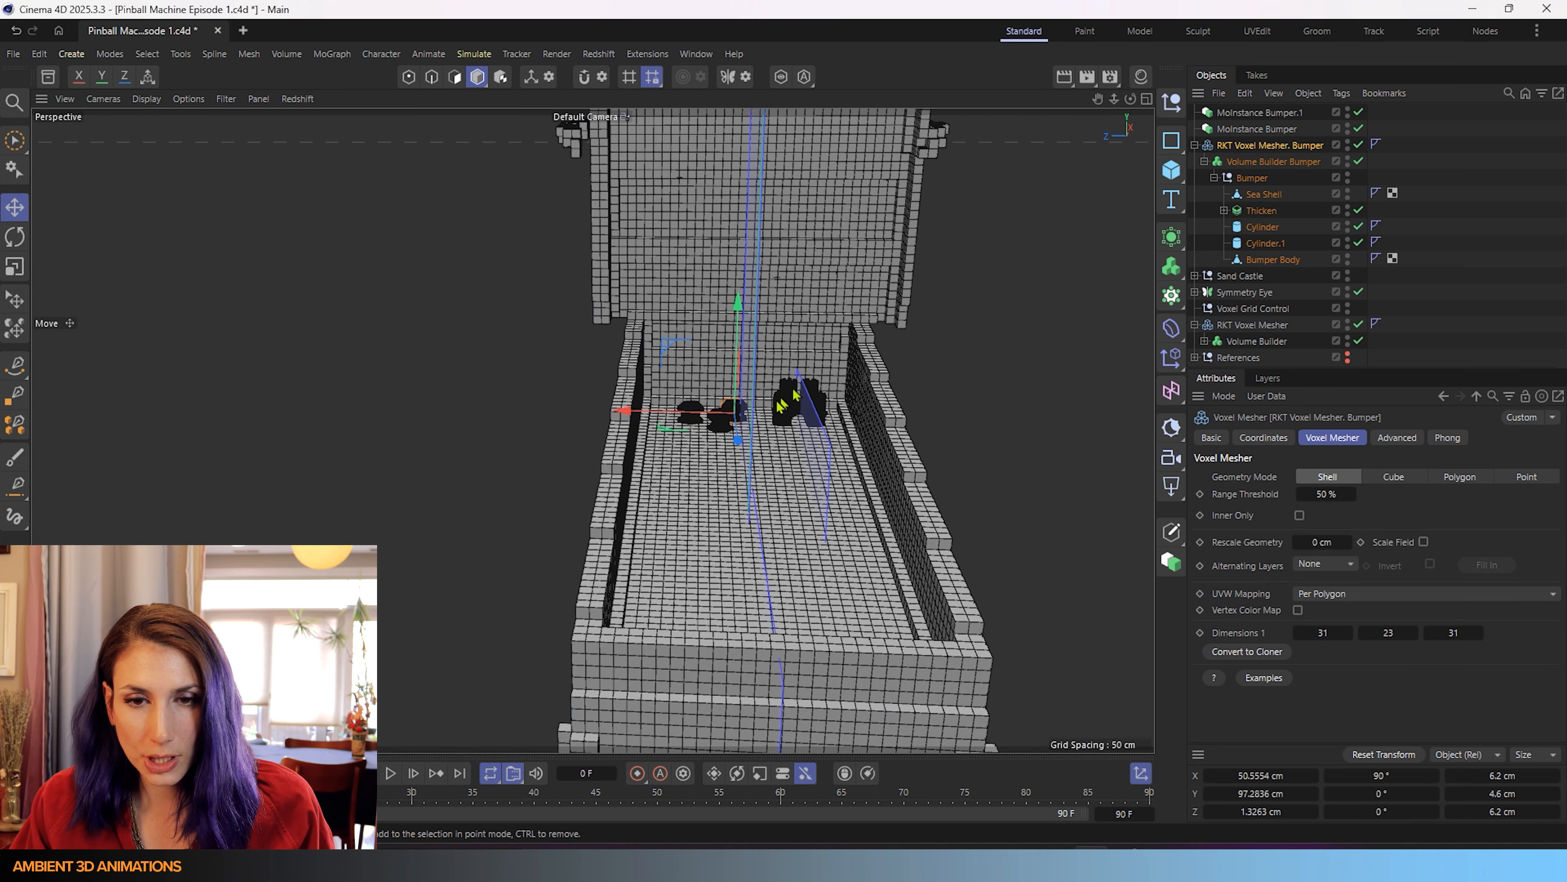
left_click_drag(783, 407, 792, 533, "alt")
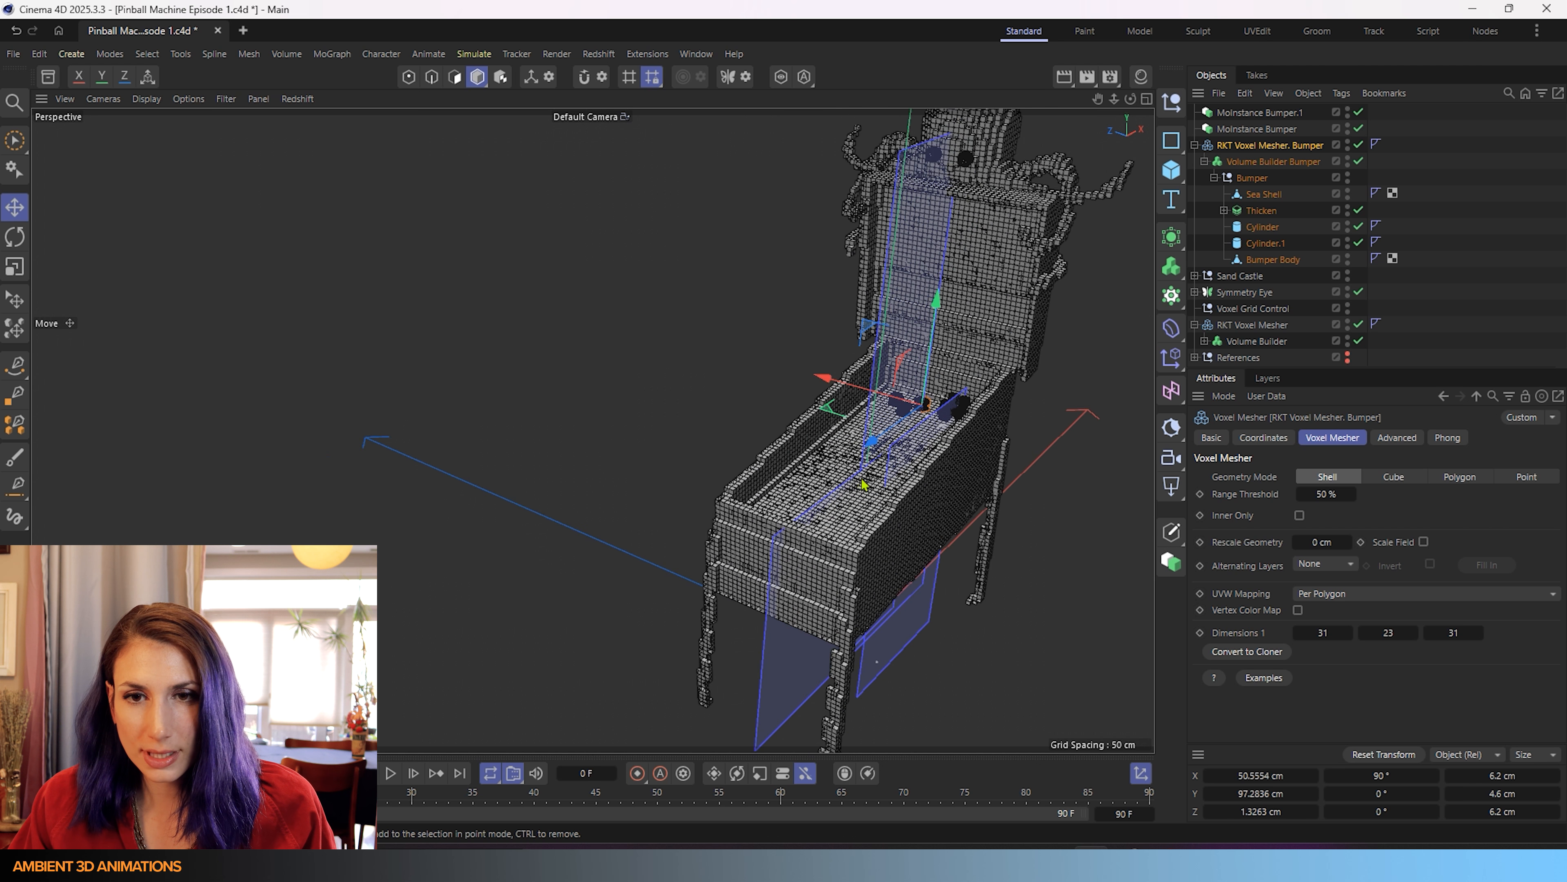
left_click_drag(863, 484, 928, 411, "alt")
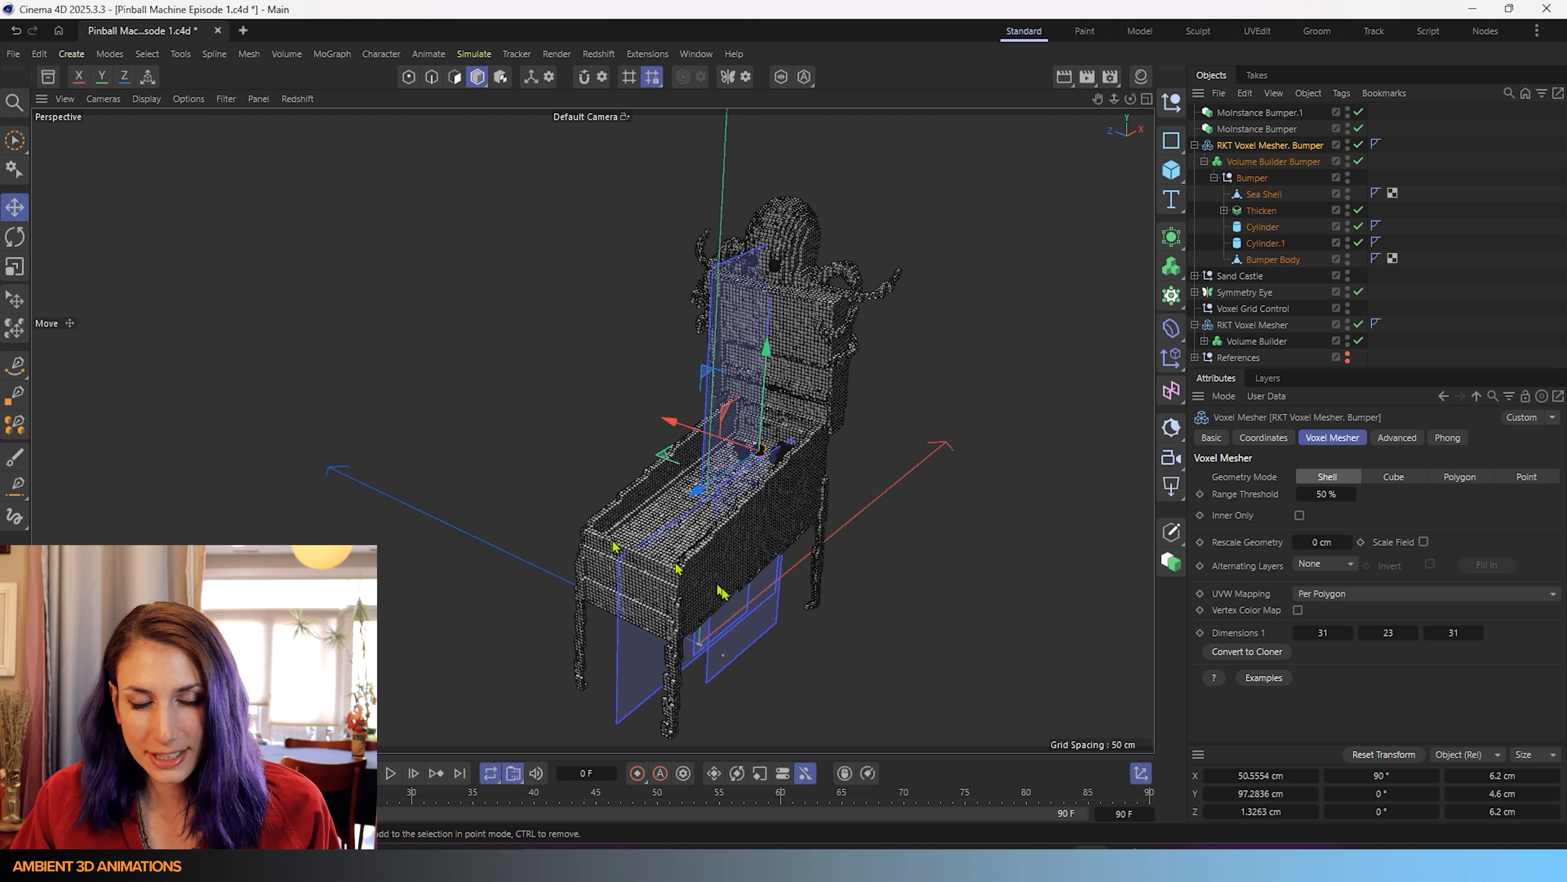
scroll(827, 736, "up", 6)
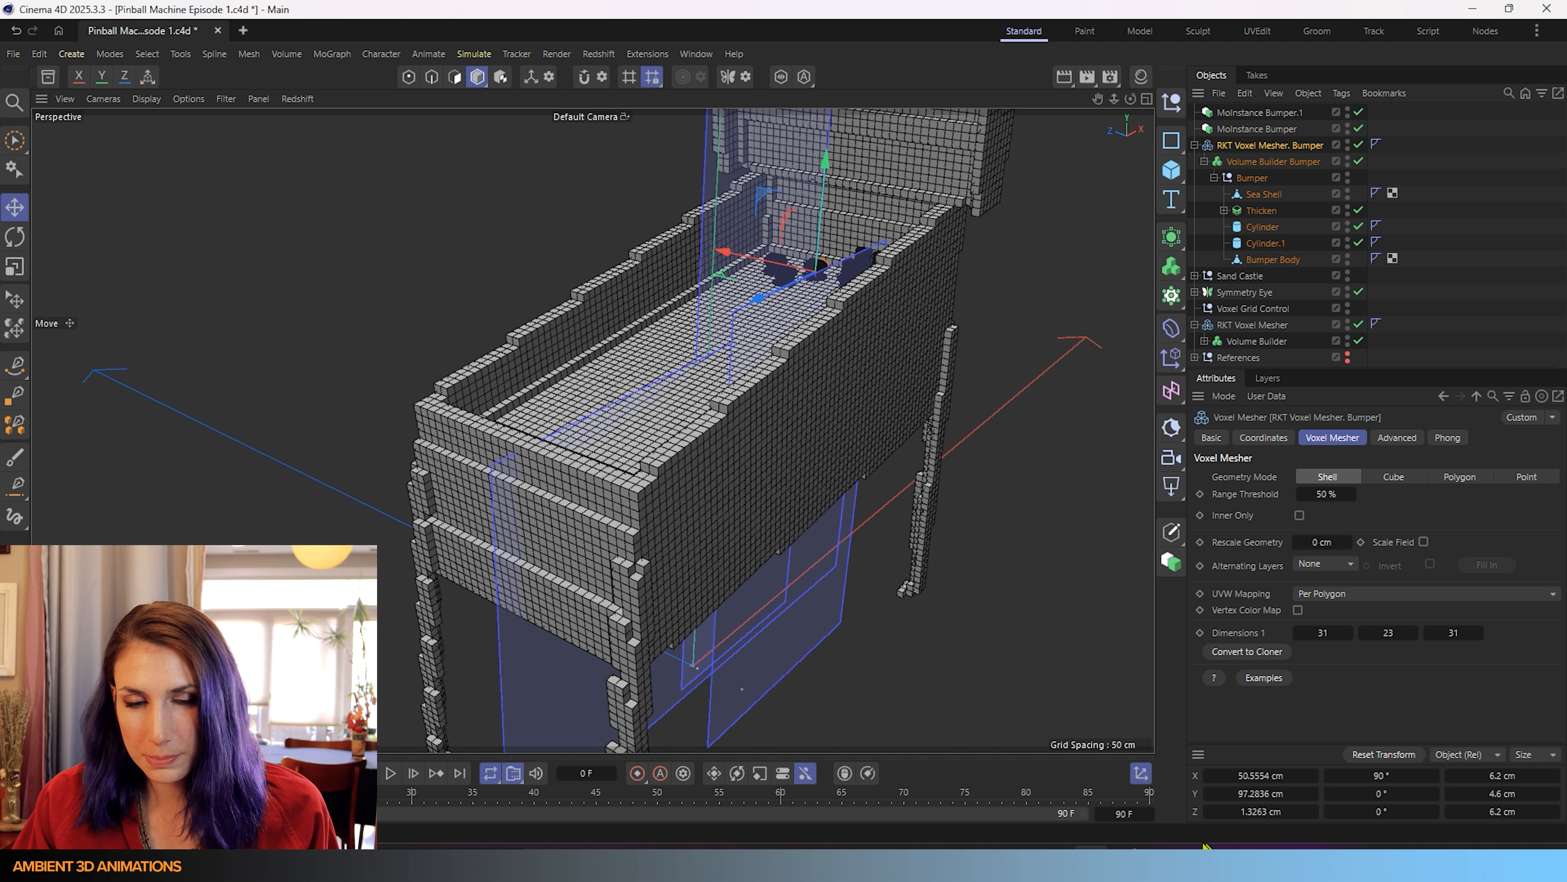
left_click_drag(515, 617, 705, 613, "alt")
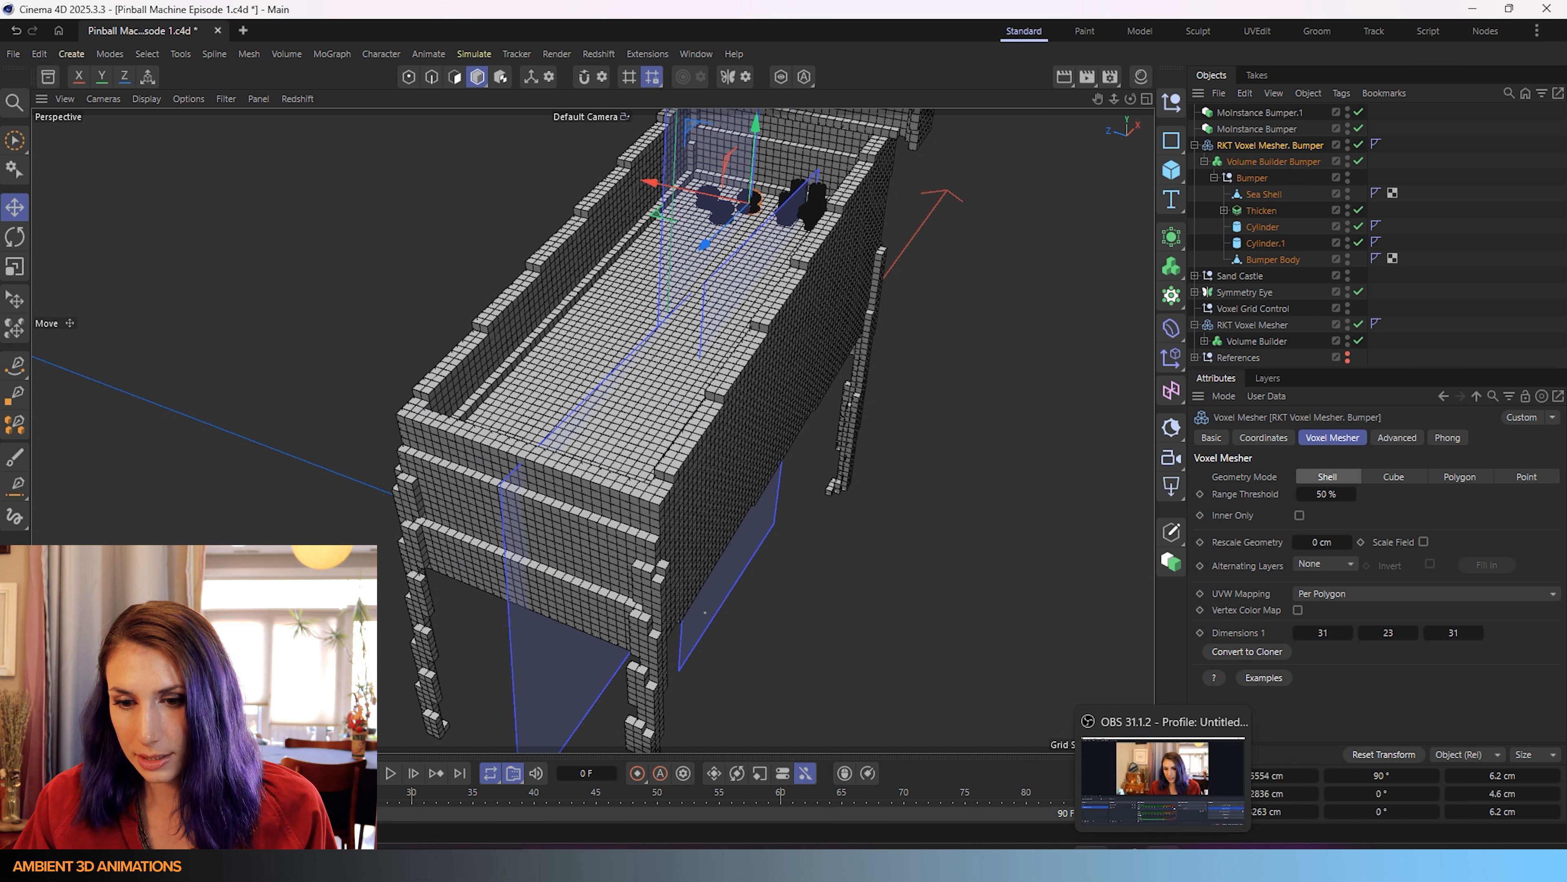
- Switch to Adobe Acrobat, review the Form References page of Pinball Process.pdf, and return to Cinema 4D
left_click(1201, 873)
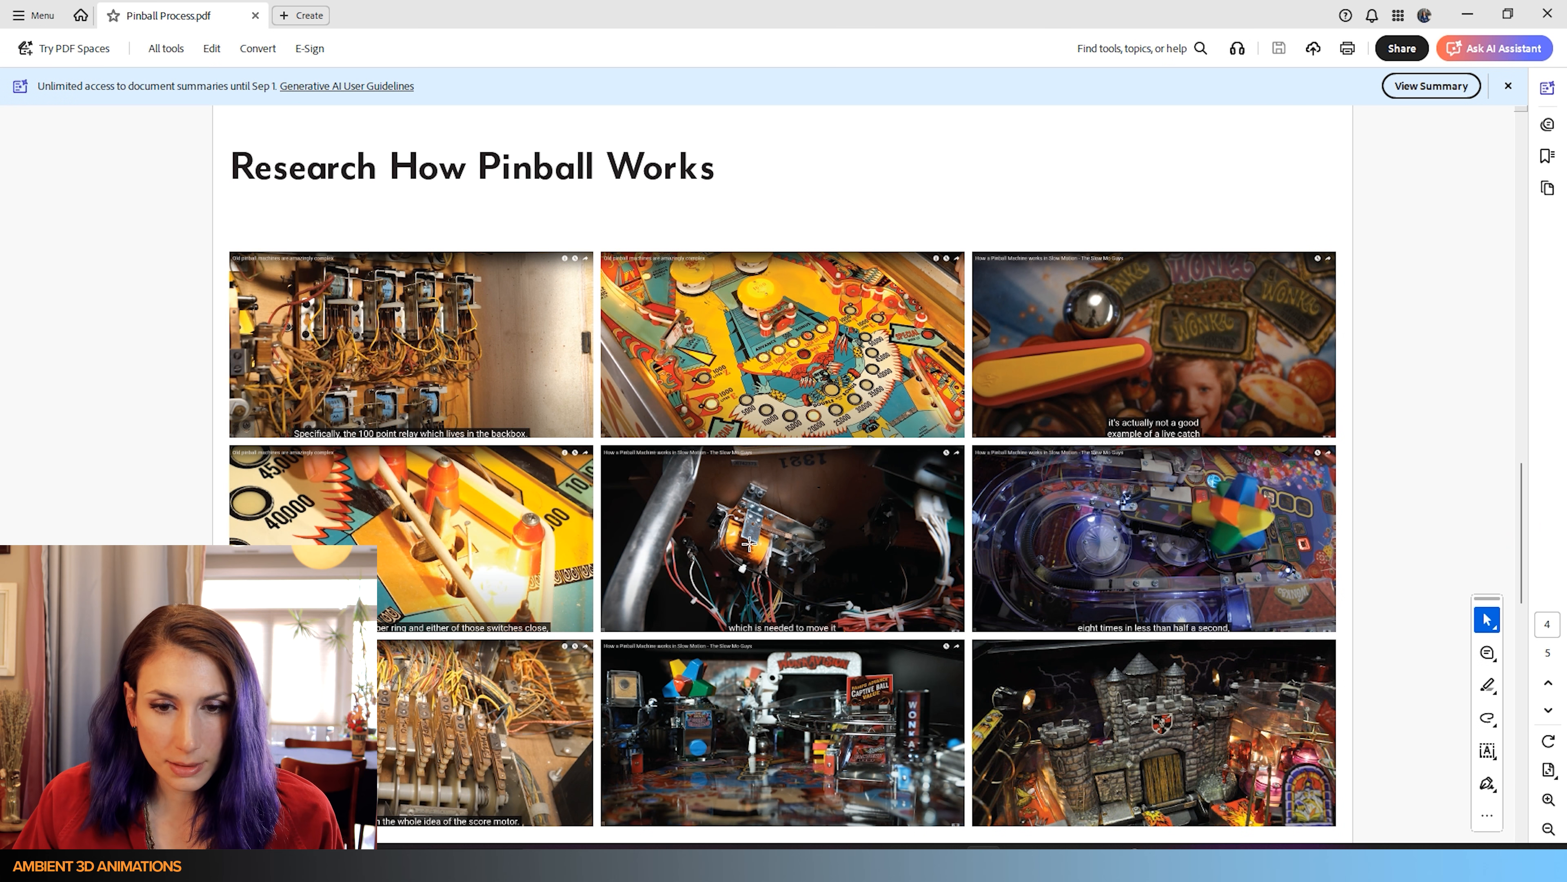
scroll(750, 543, "up", 5)
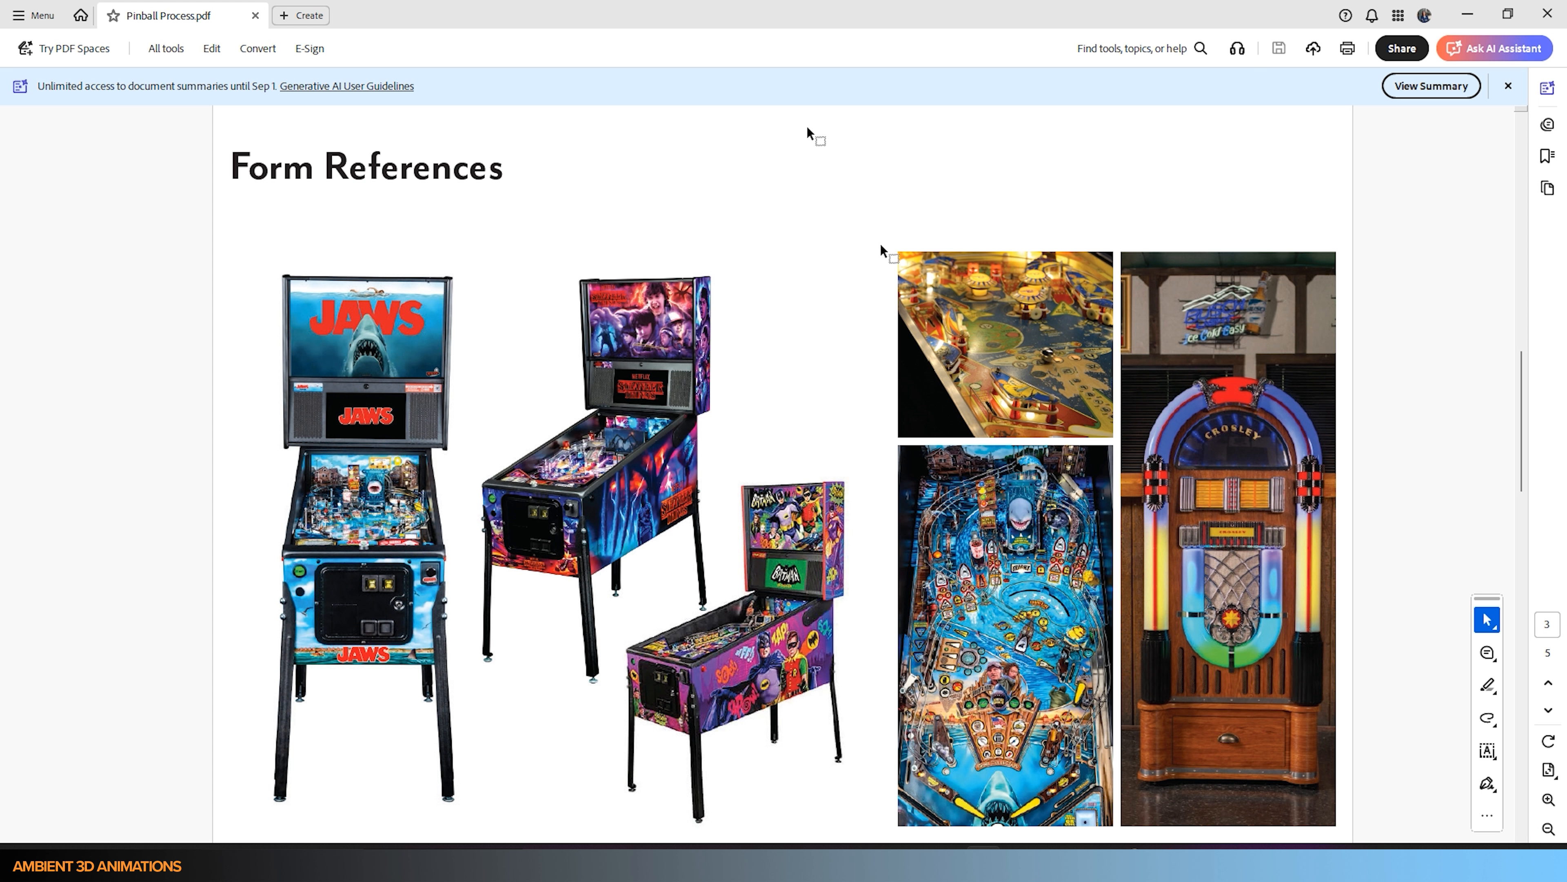
left_click_drag(1063, 23, 1067, 0)
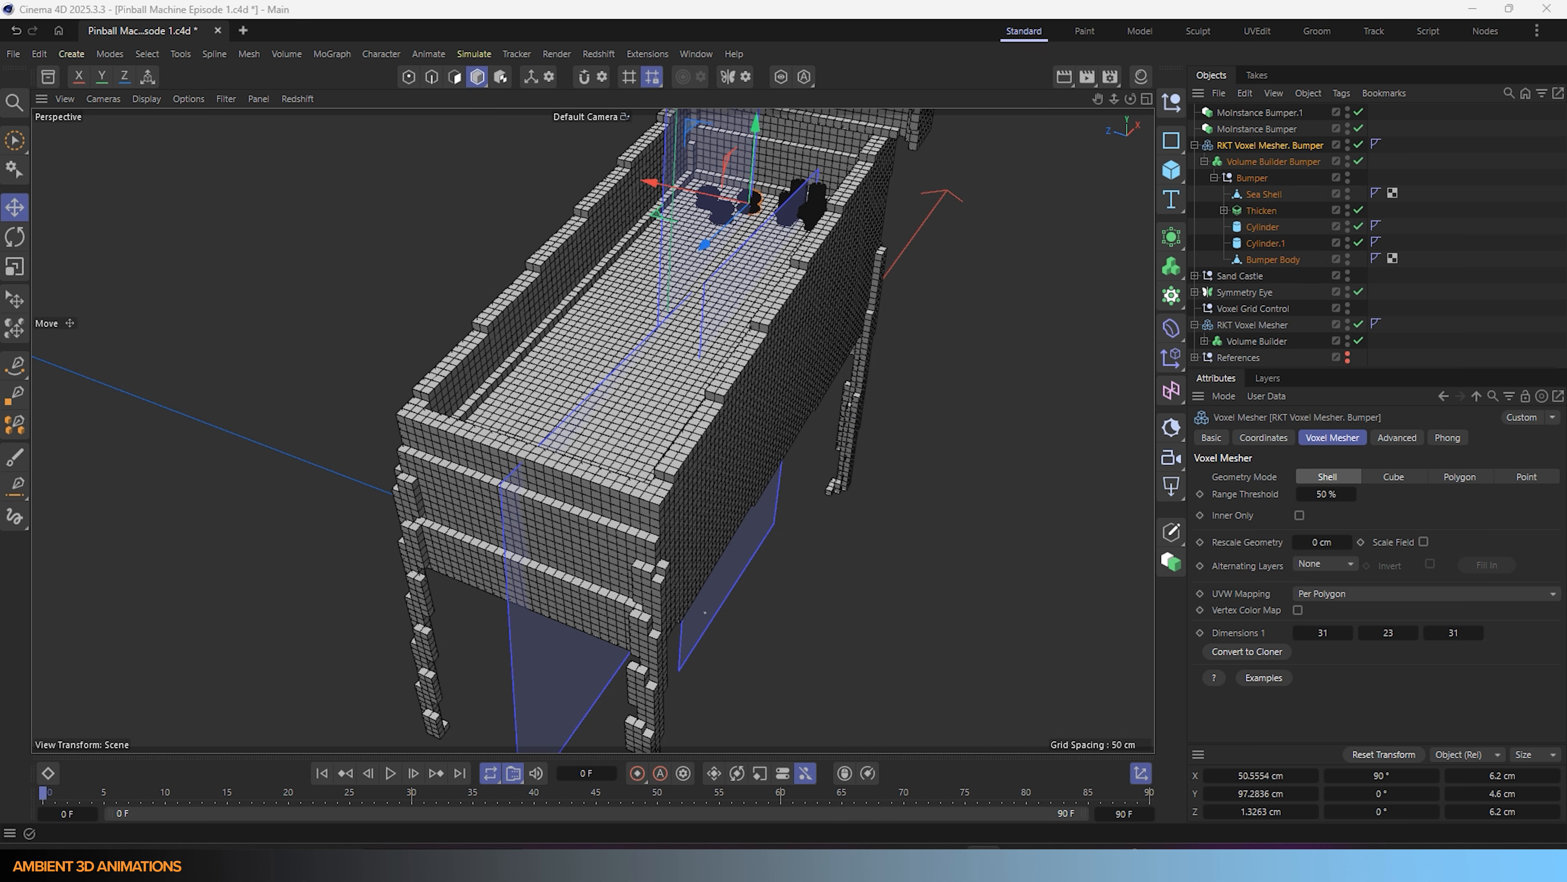
- Add a cylinder primitive oriented along +X with a radius of 0.5 cm
left_click(1171, 170)
left_click(1324, 199)
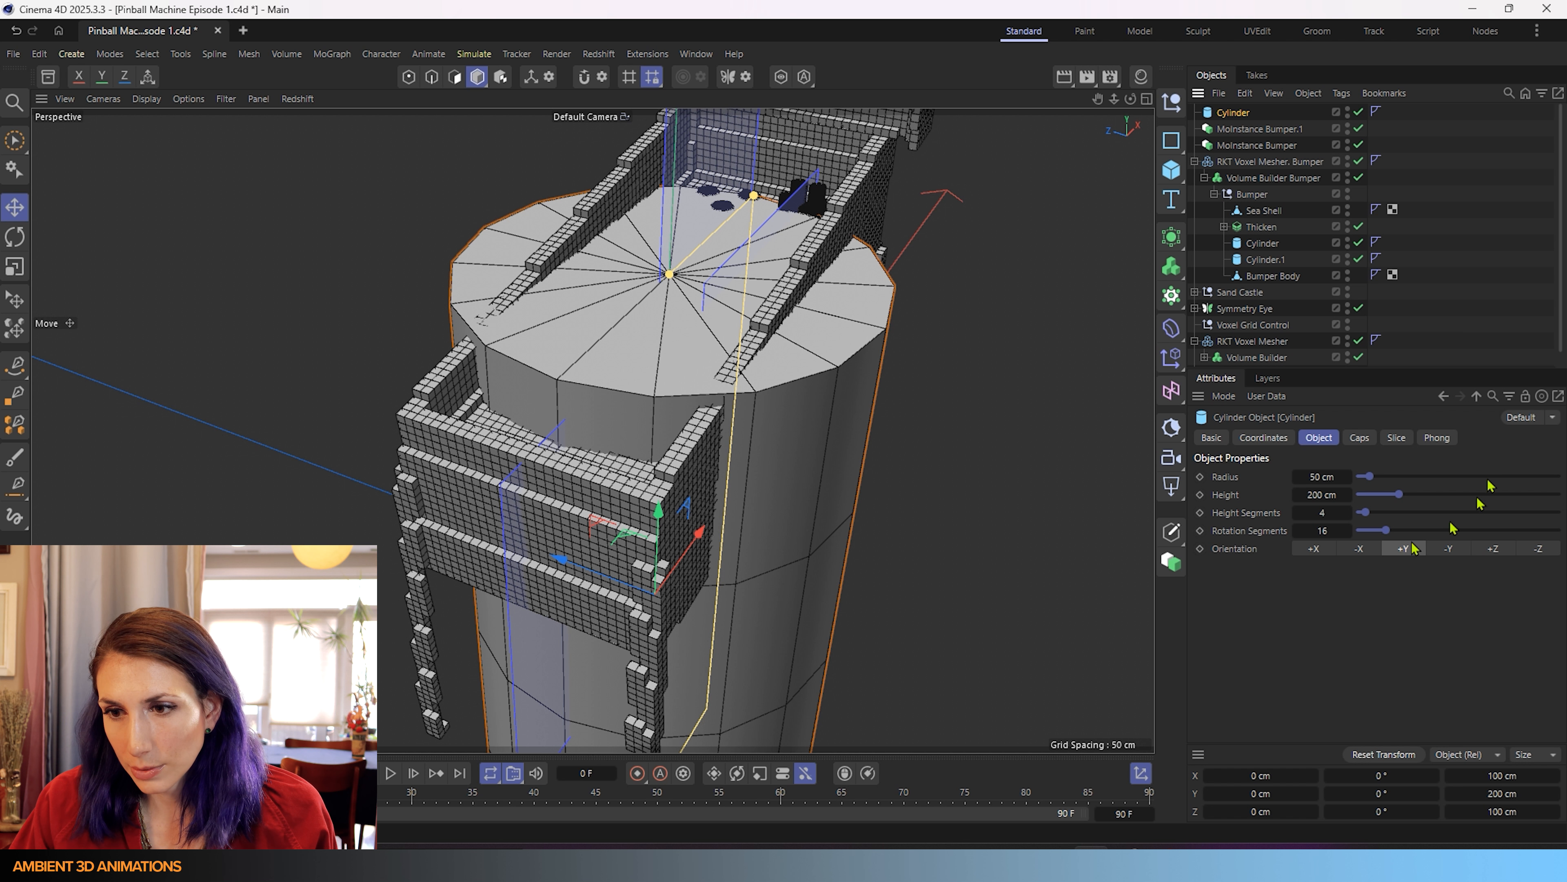
left_click(1496, 550)
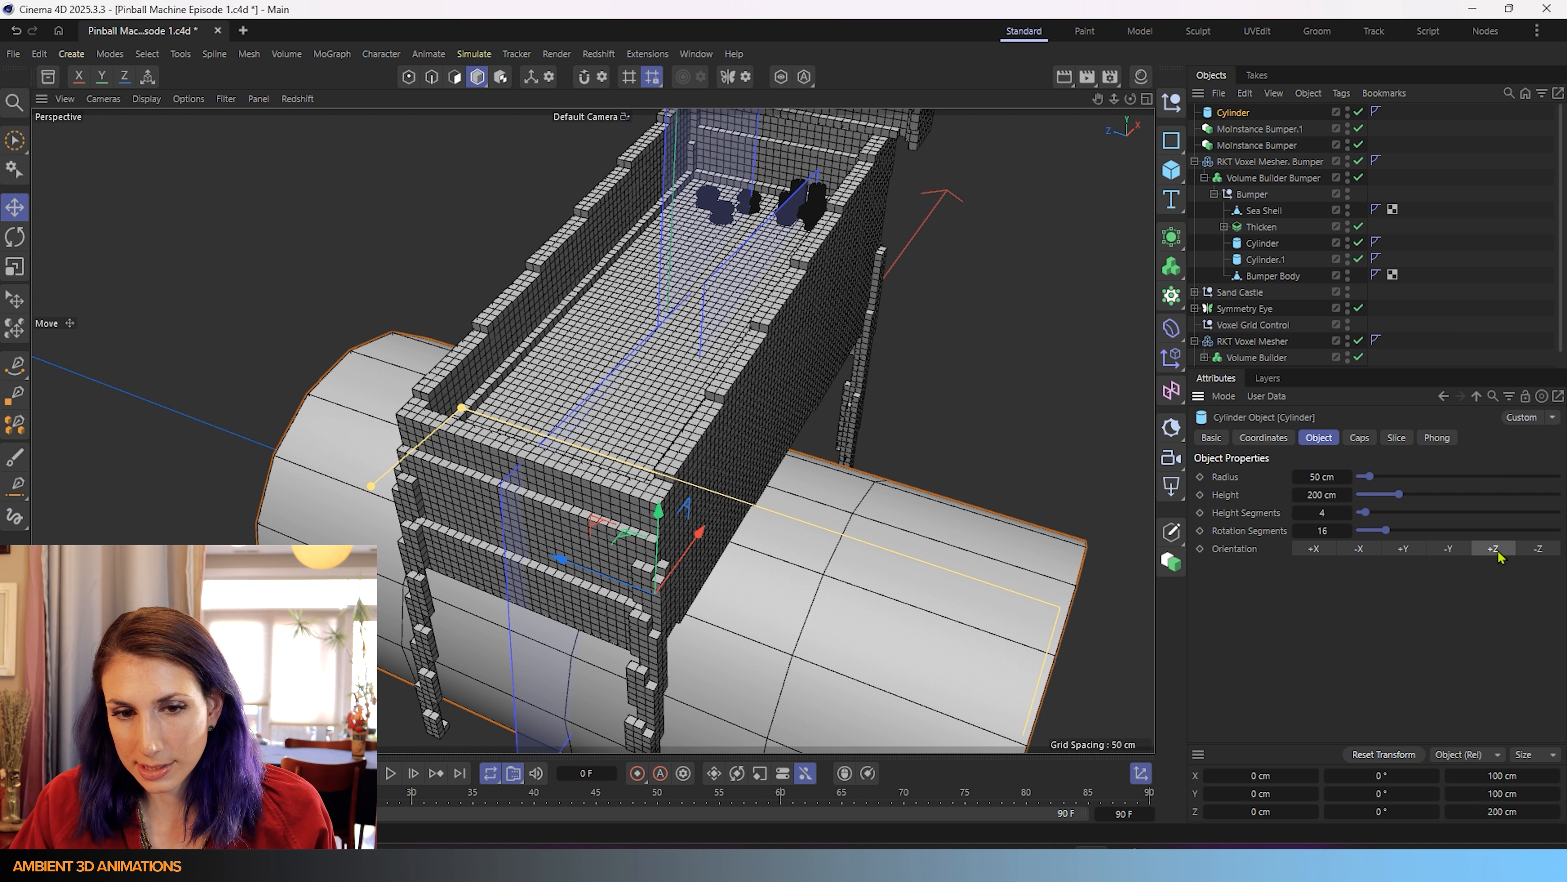
left_click(1317, 550)
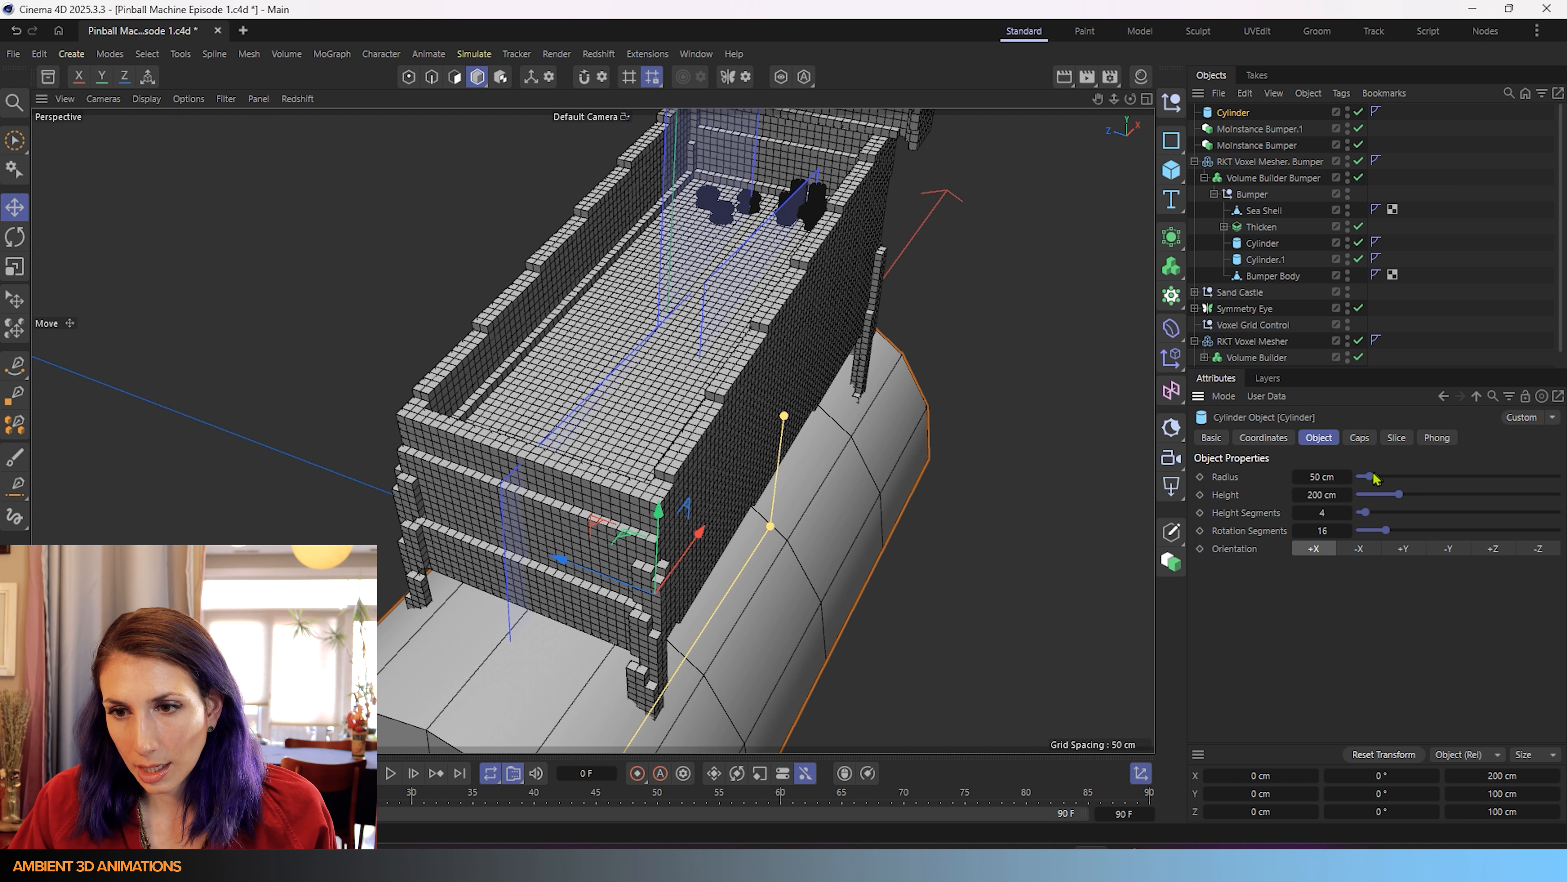
left_click_drag(1369, 475, 1363, 477)
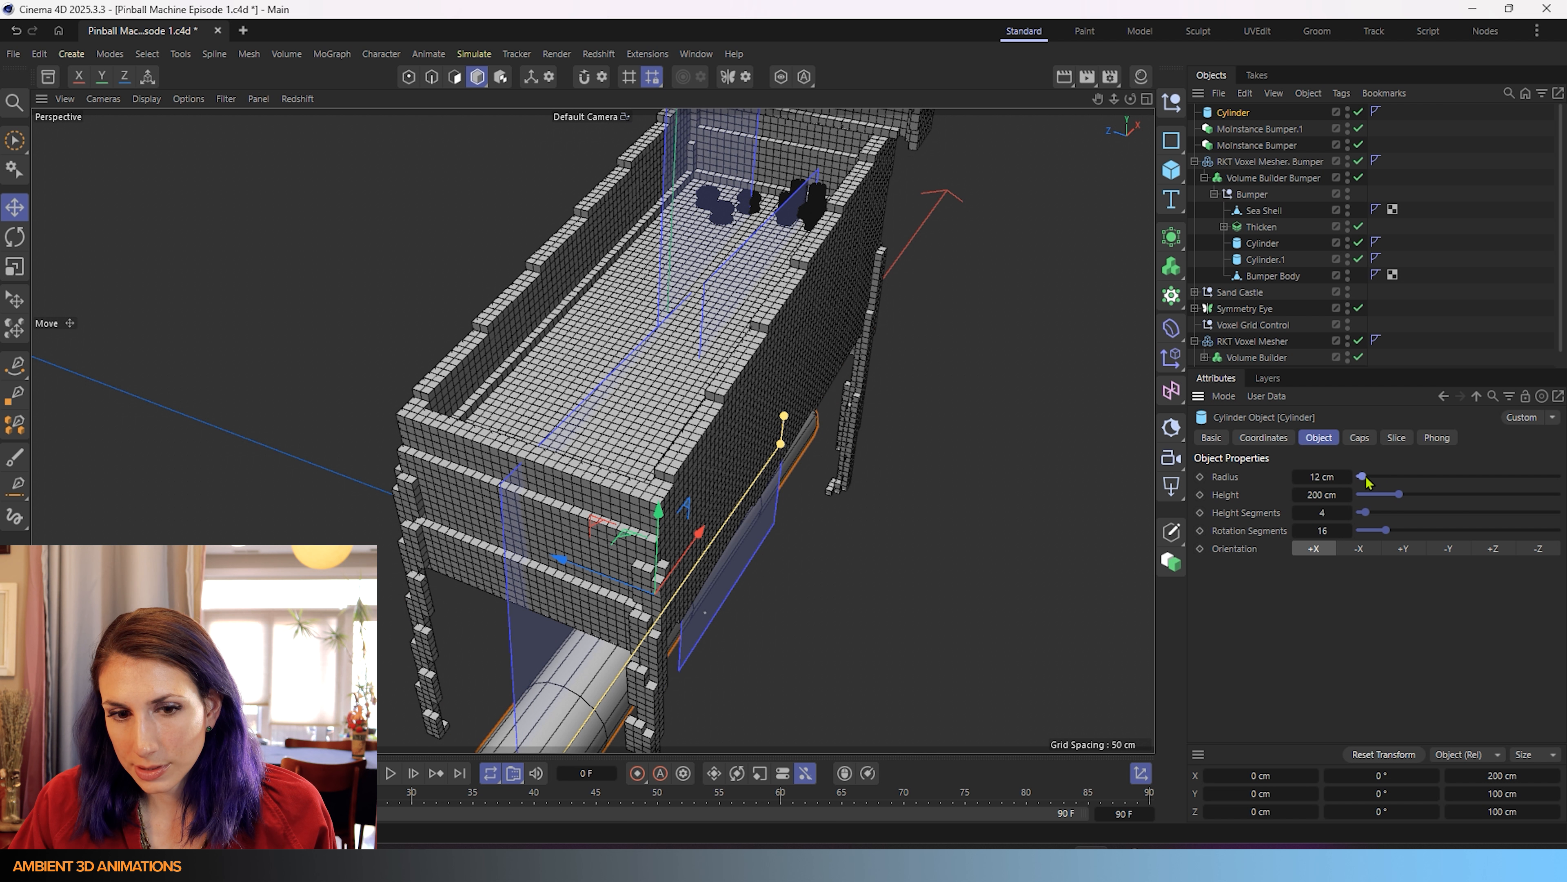
double_click(1330, 481)
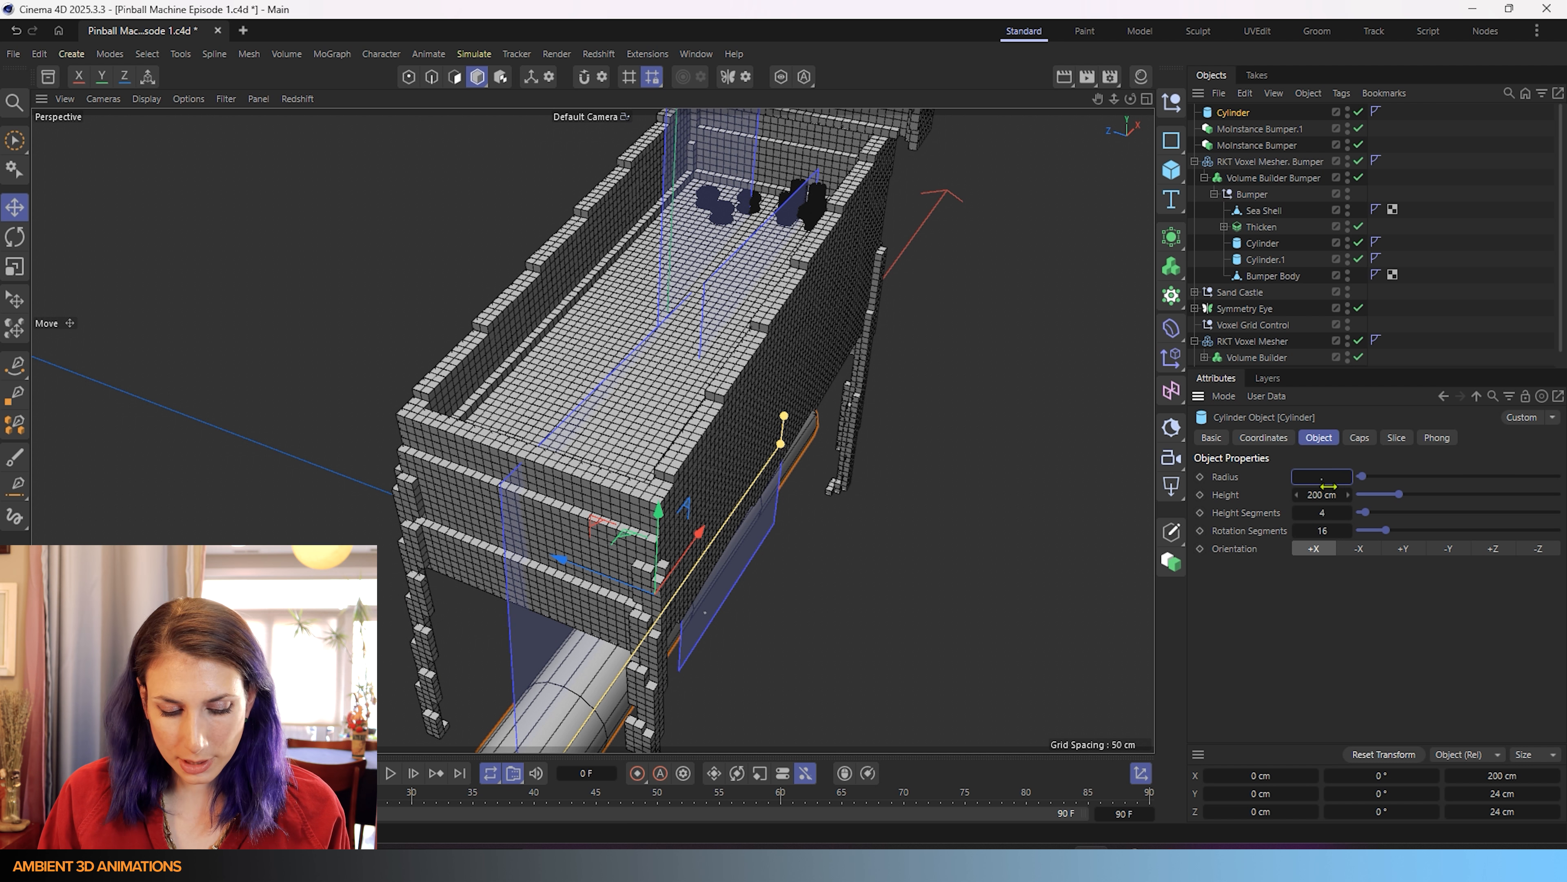
type(".5")
key("Return")
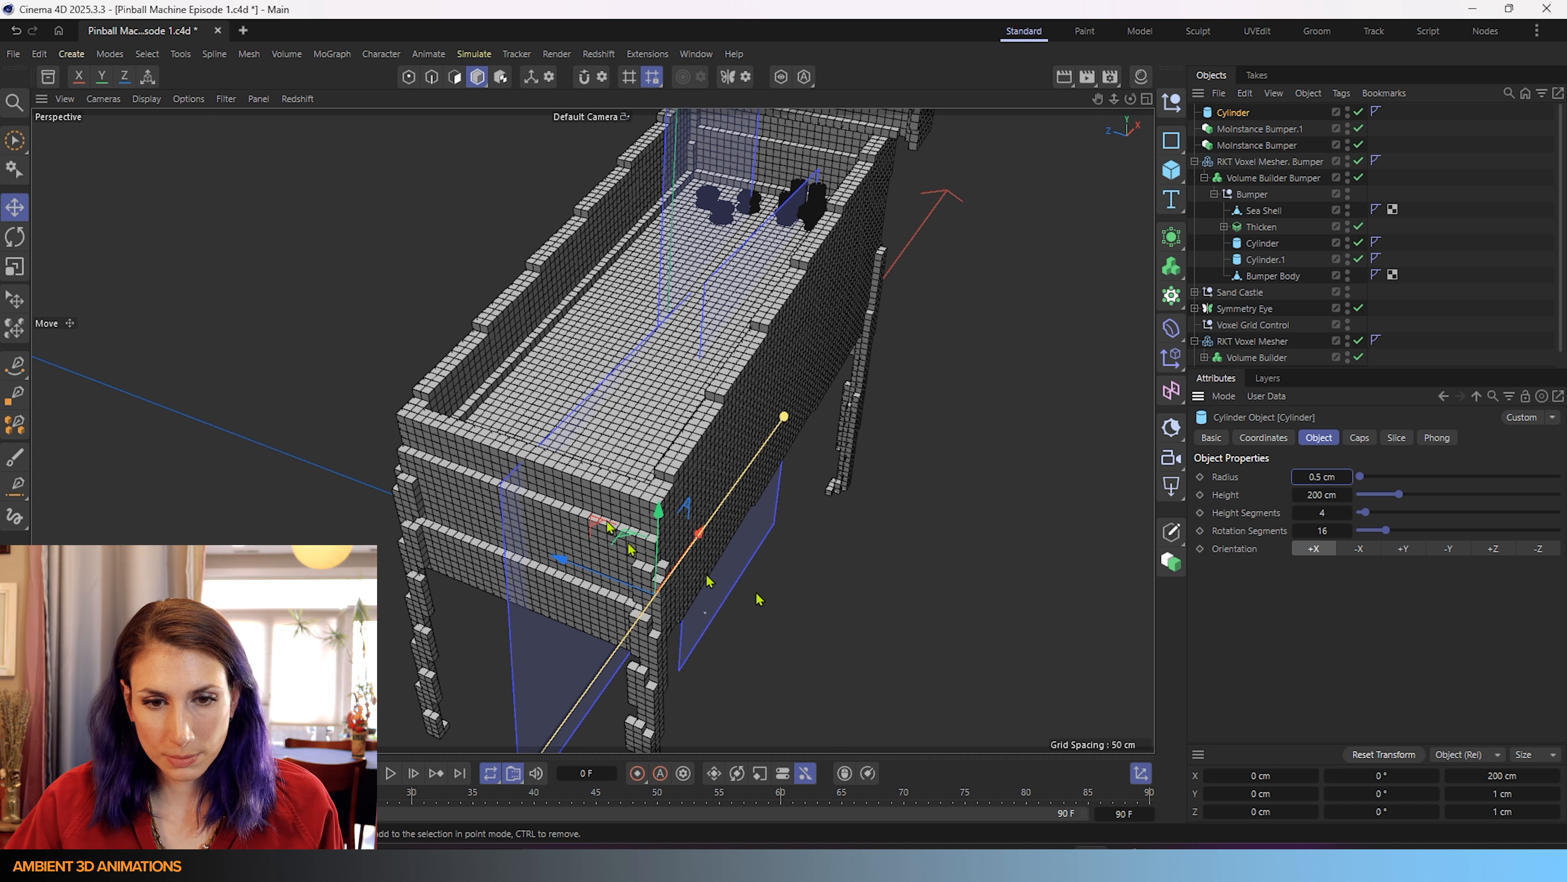
- Reduce the cylinder's height to 0 cm and move it to the cabinet front's upper corner, at about X -65.9, Y 88, Z 22 cm
left_click_drag(671, 513, 556, 391)
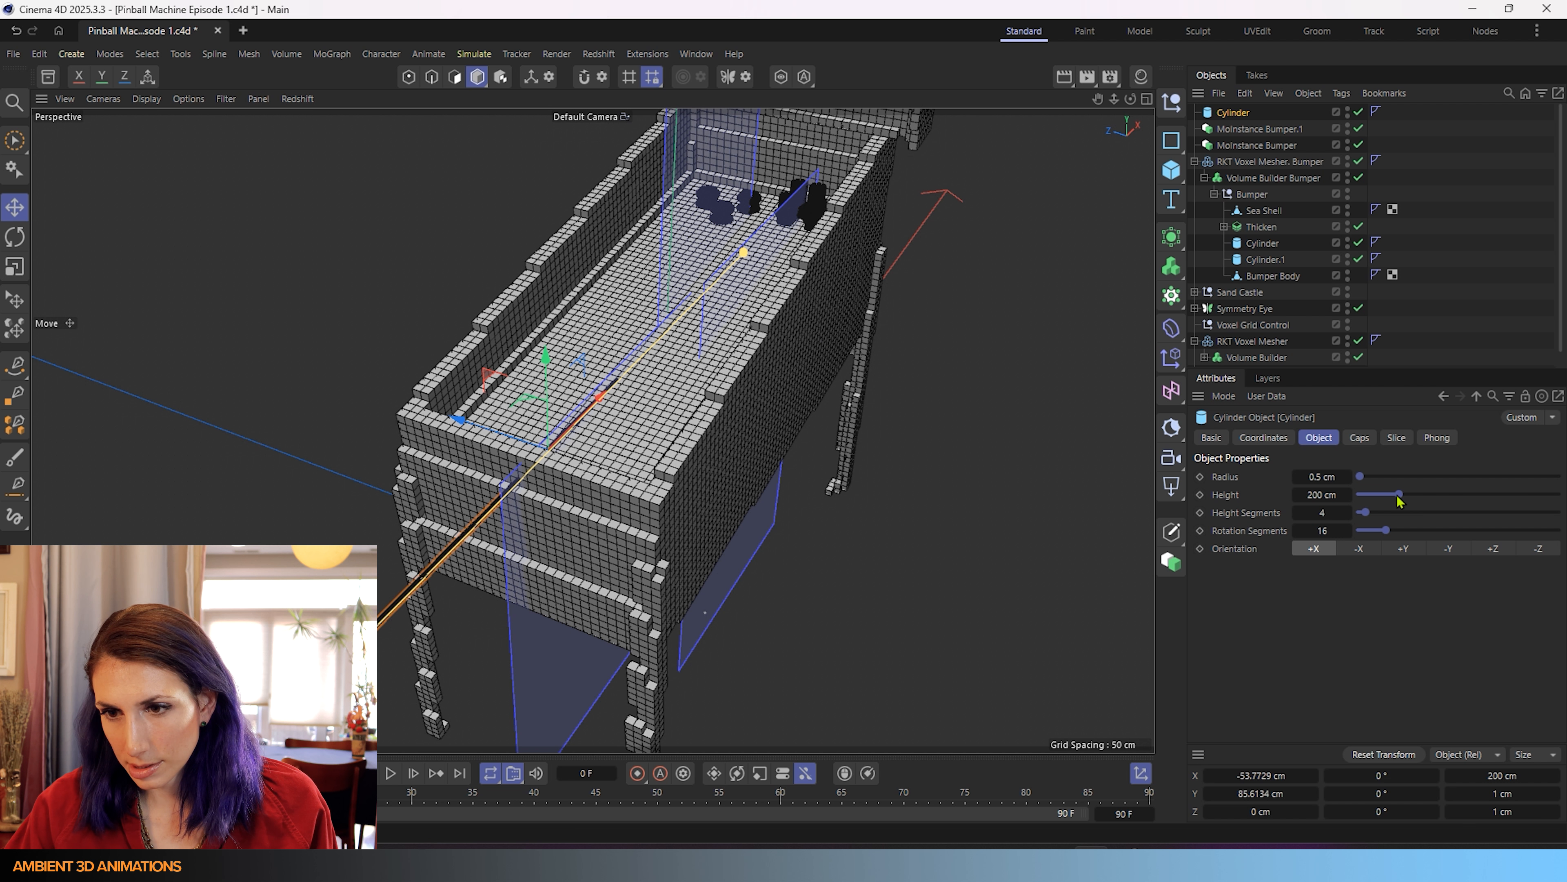
left_click_drag(1399, 495, 1364, 509)
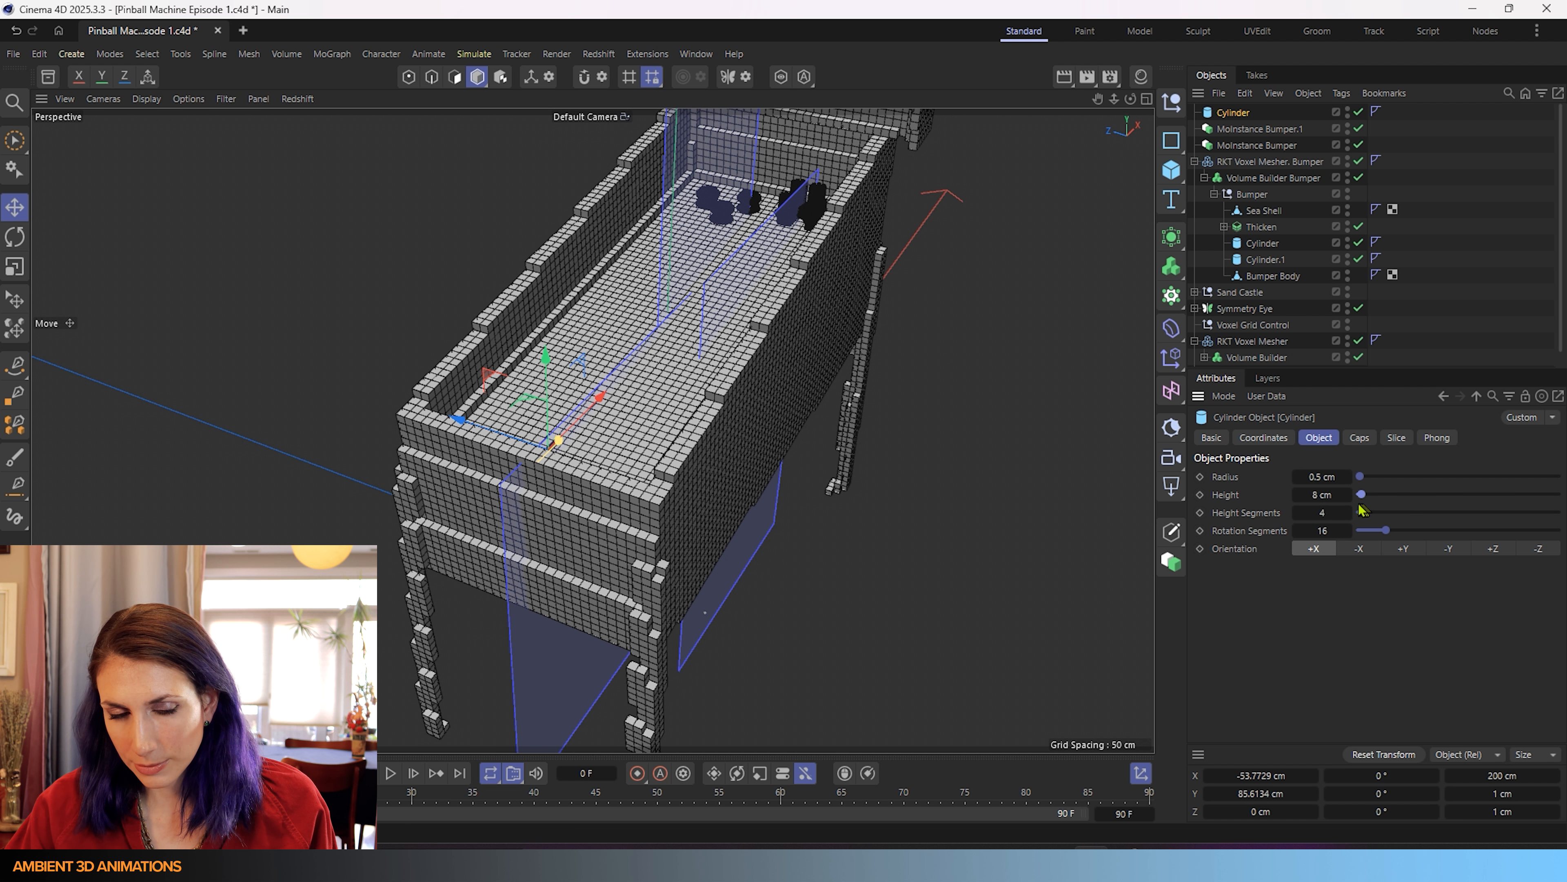
scroll(543, 517, "up", 5)
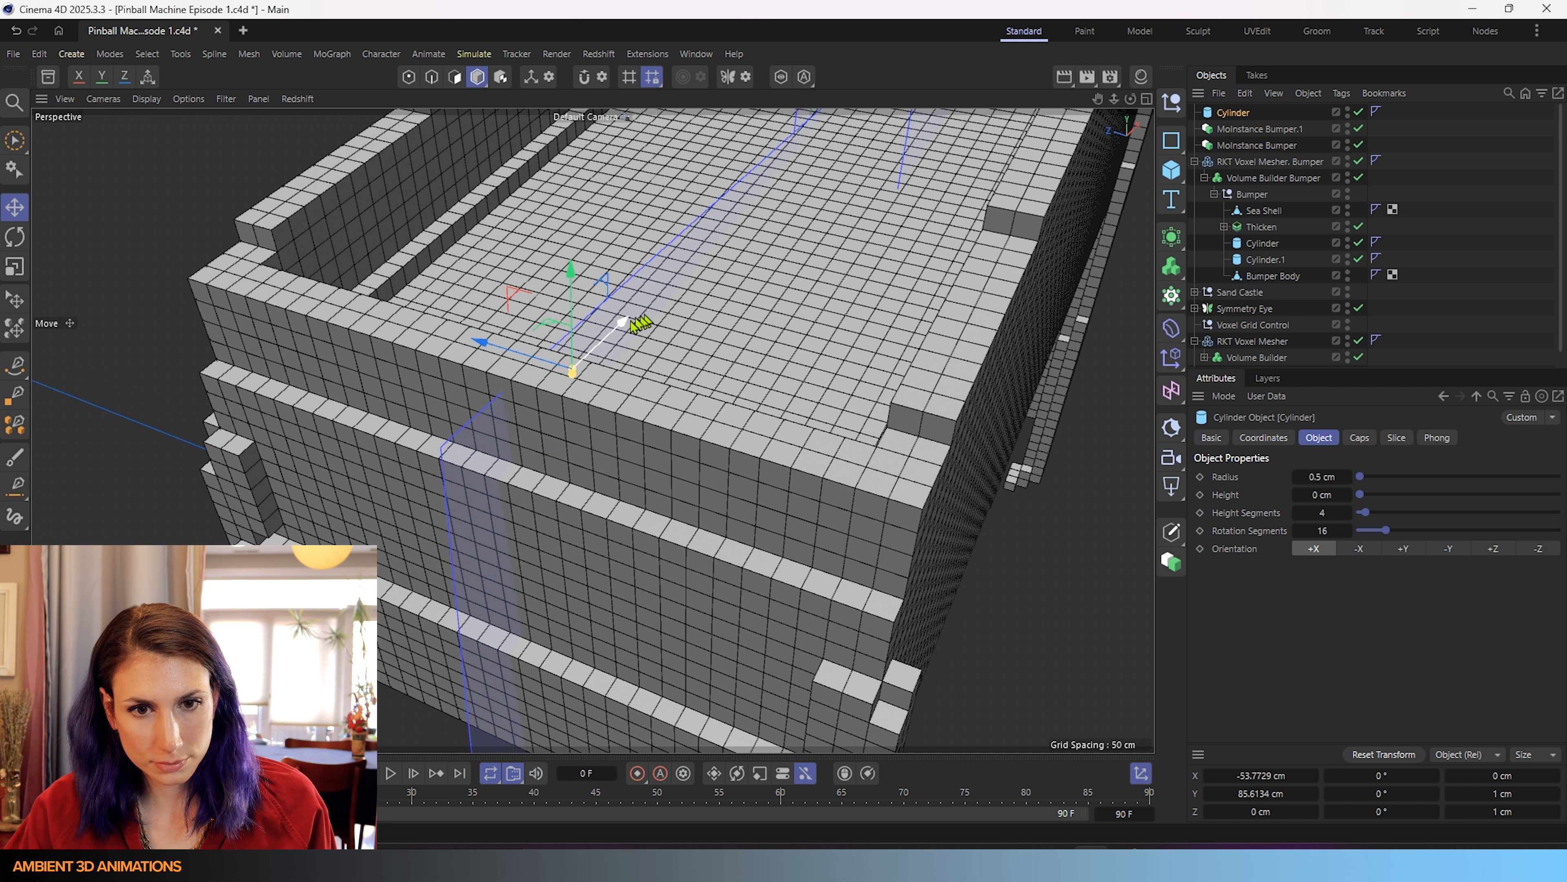
left_click_drag(633, 315, 633, 449)
left_click_drag(404, 406, 101, 429)
mouse_move(217, 298)
left_mouse_down()
mouse_move(229, 271)
mouse_move(214, 270)
left_mouse_up()
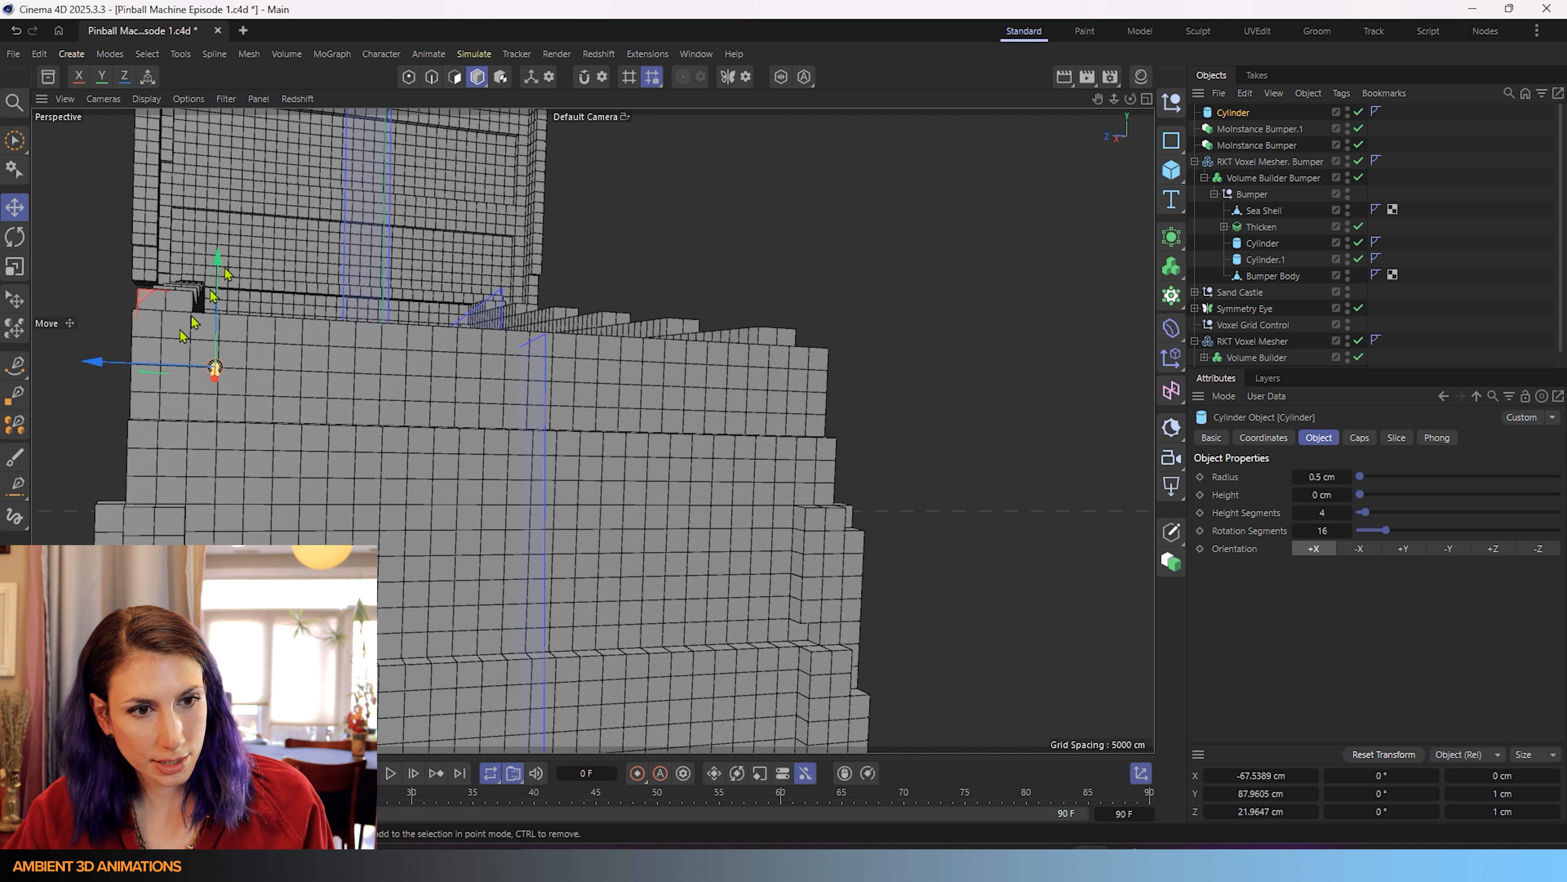
left_click_drag(143, 374, 170, 342, "alt")
scroll(170, 342, "up", 3)
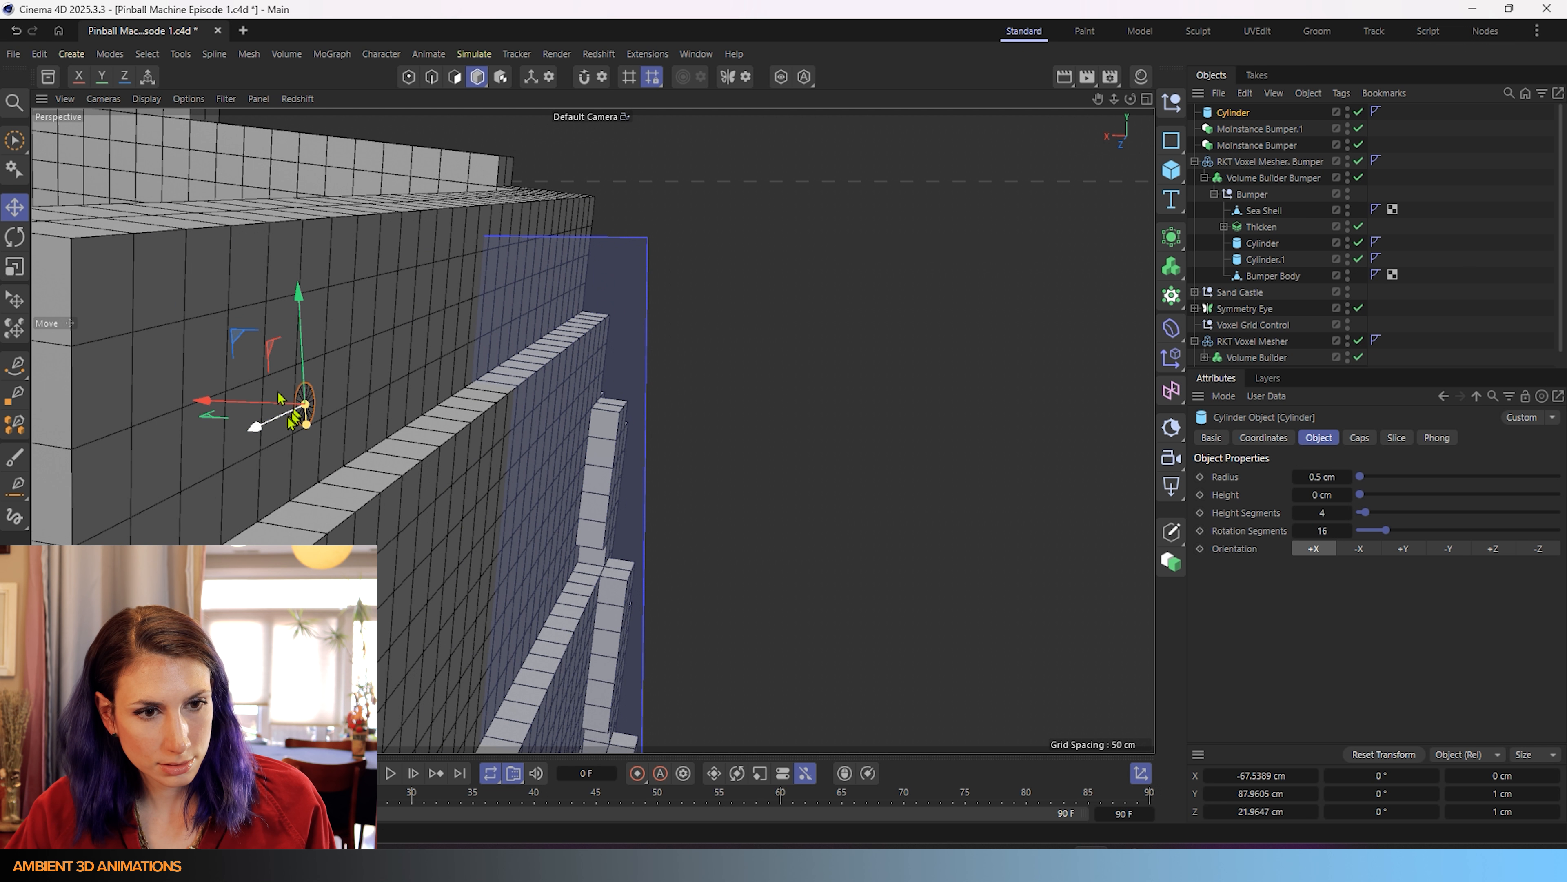
left_click_drag(238, 409, 140, 413)
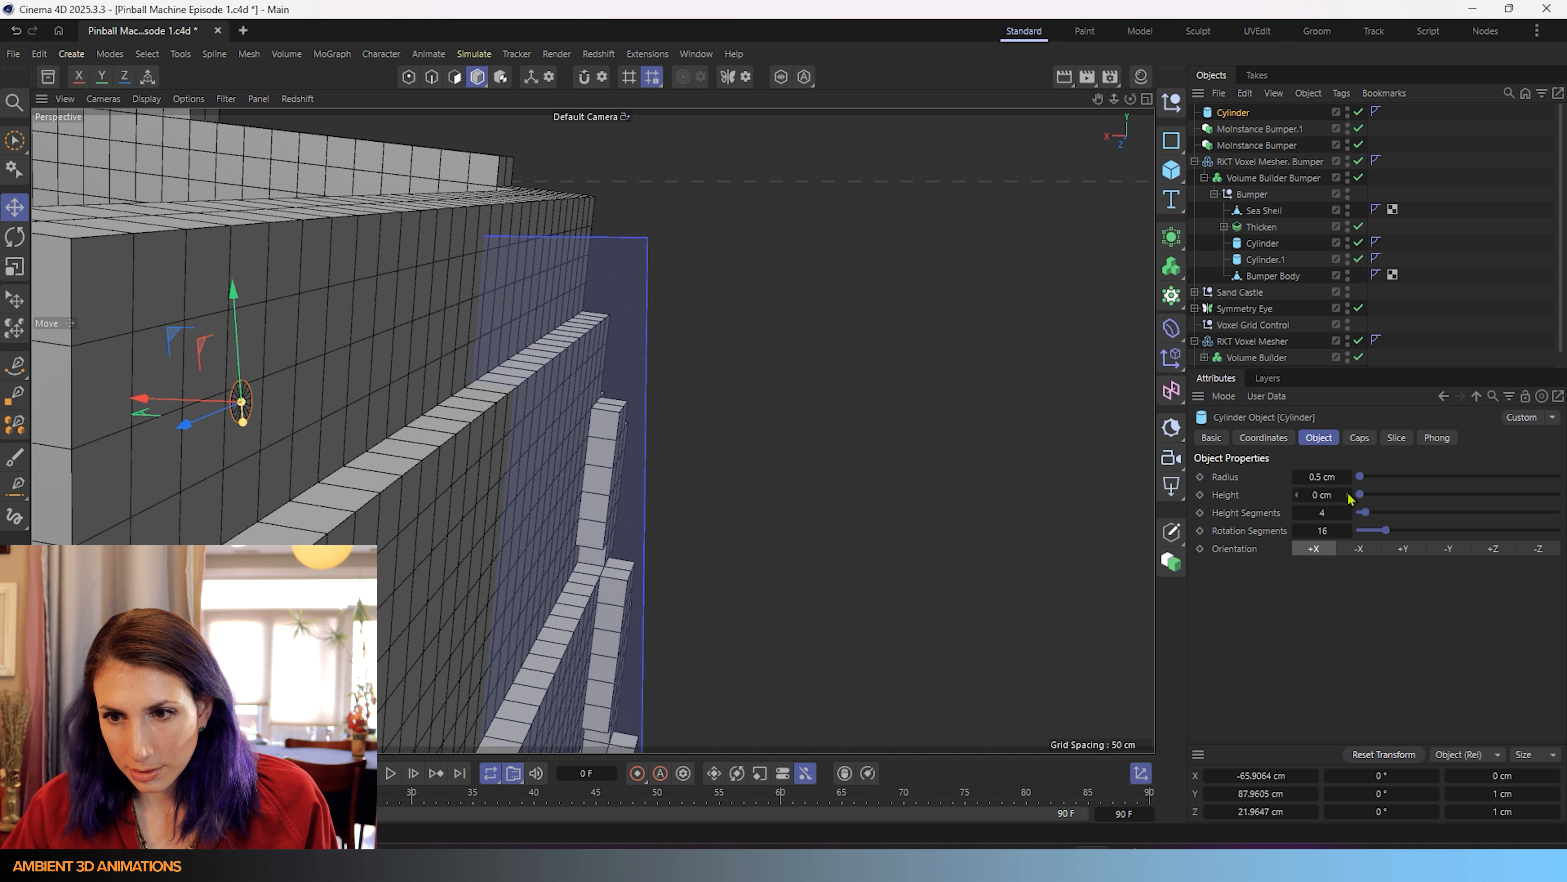
- Set the cylinder's height to 0.6 cm and its radius to 2.3 cm to form a thin disc
mouse_move(1349, 499)
left_mouse_down()
mouse_move(1334, 495)
mouse_move(1348, 488)
left_mouse_up()
left_click_drag(543, 532, 469, 433, "alt")
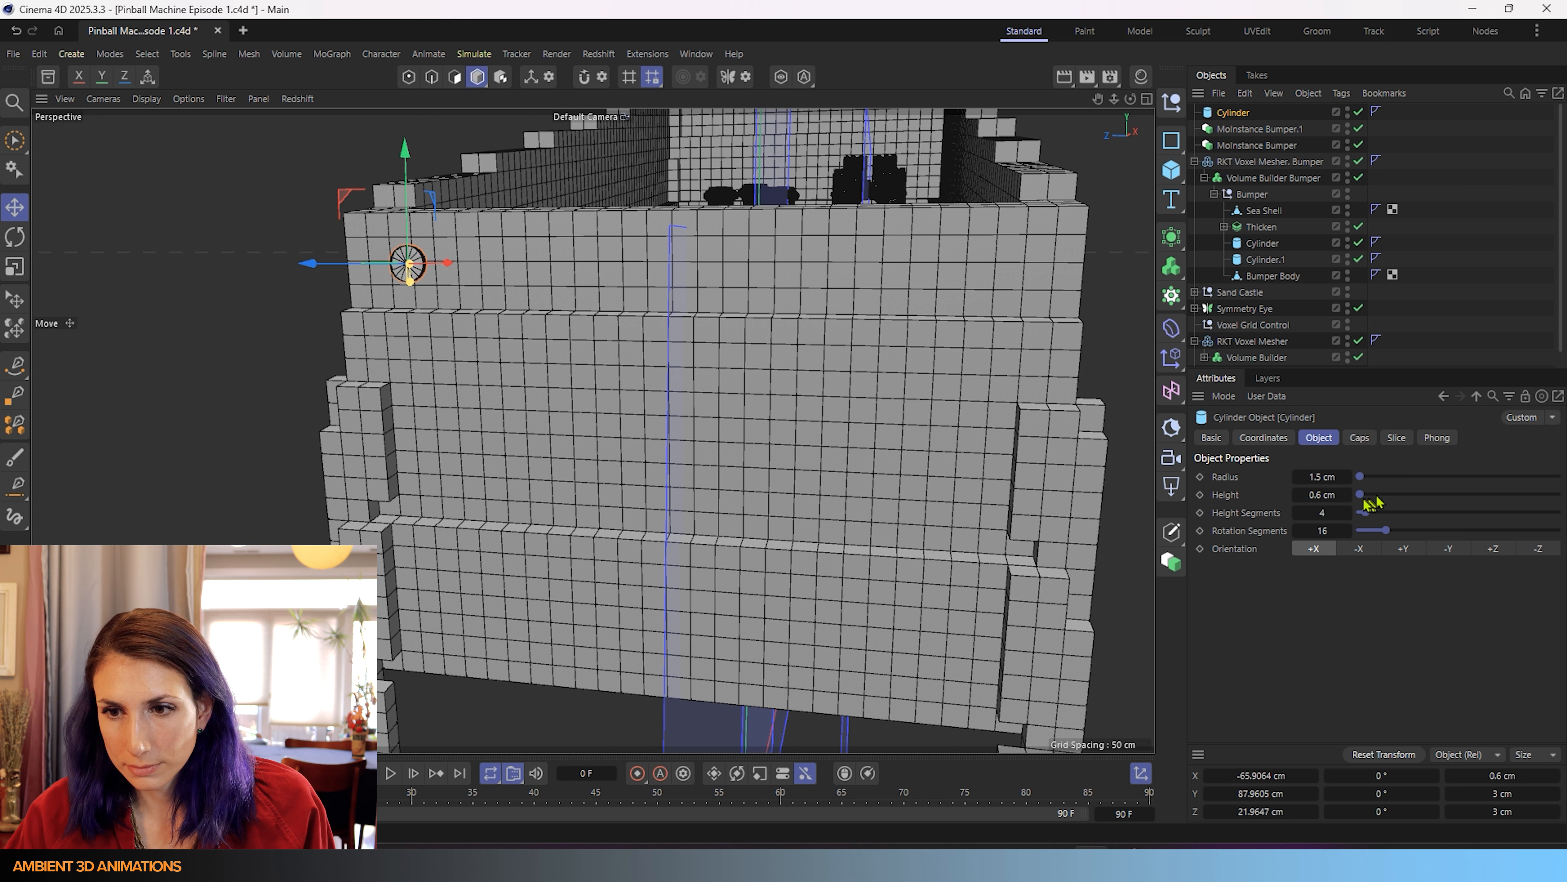
left_click_drag(1349, 477, 1350, 482)
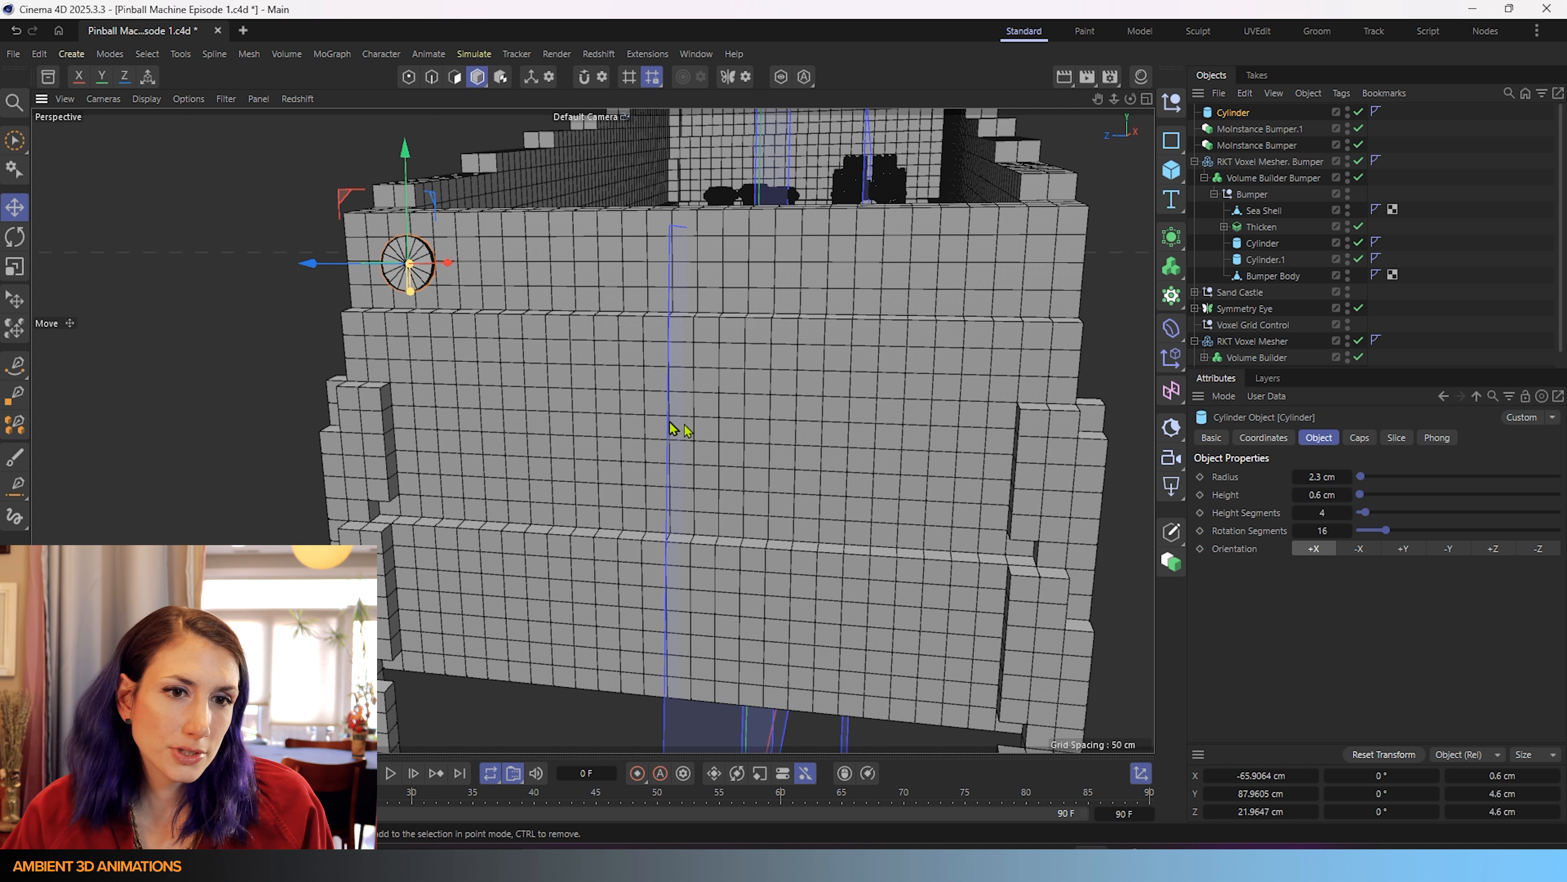
- Set the disc's height segments to 1 and its rotation segments to 18, and switch to edge mode
left_click_drag(683, 428, 879, 437, "alt")
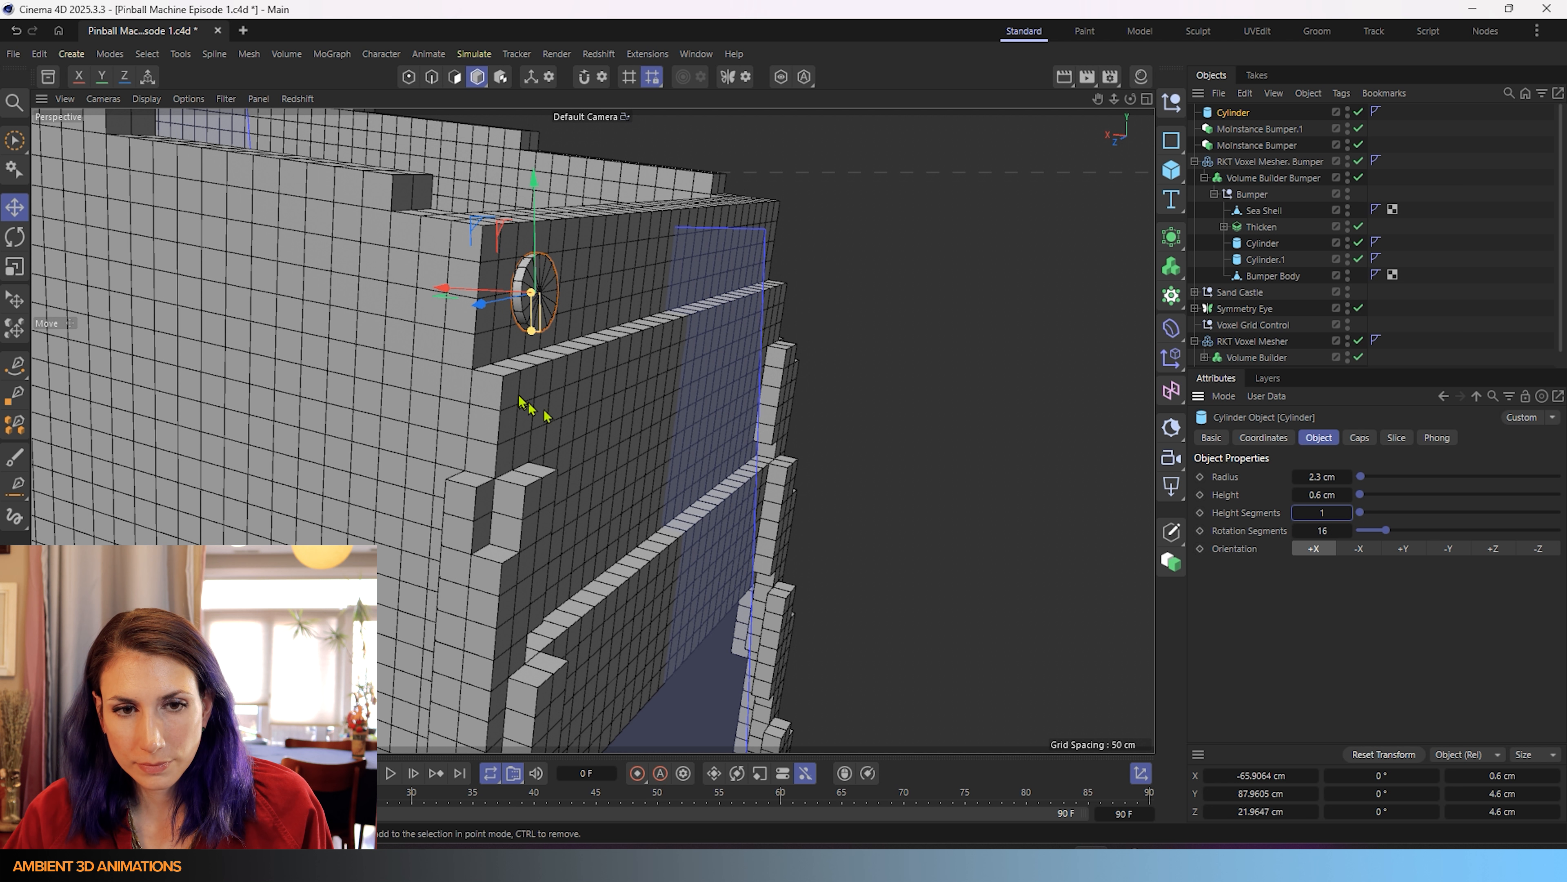
left_click_drag(532, 406, 577, 311, "alt")
scroll(583, 309, "up", 3)
scroll(586, 302, "up", 3)
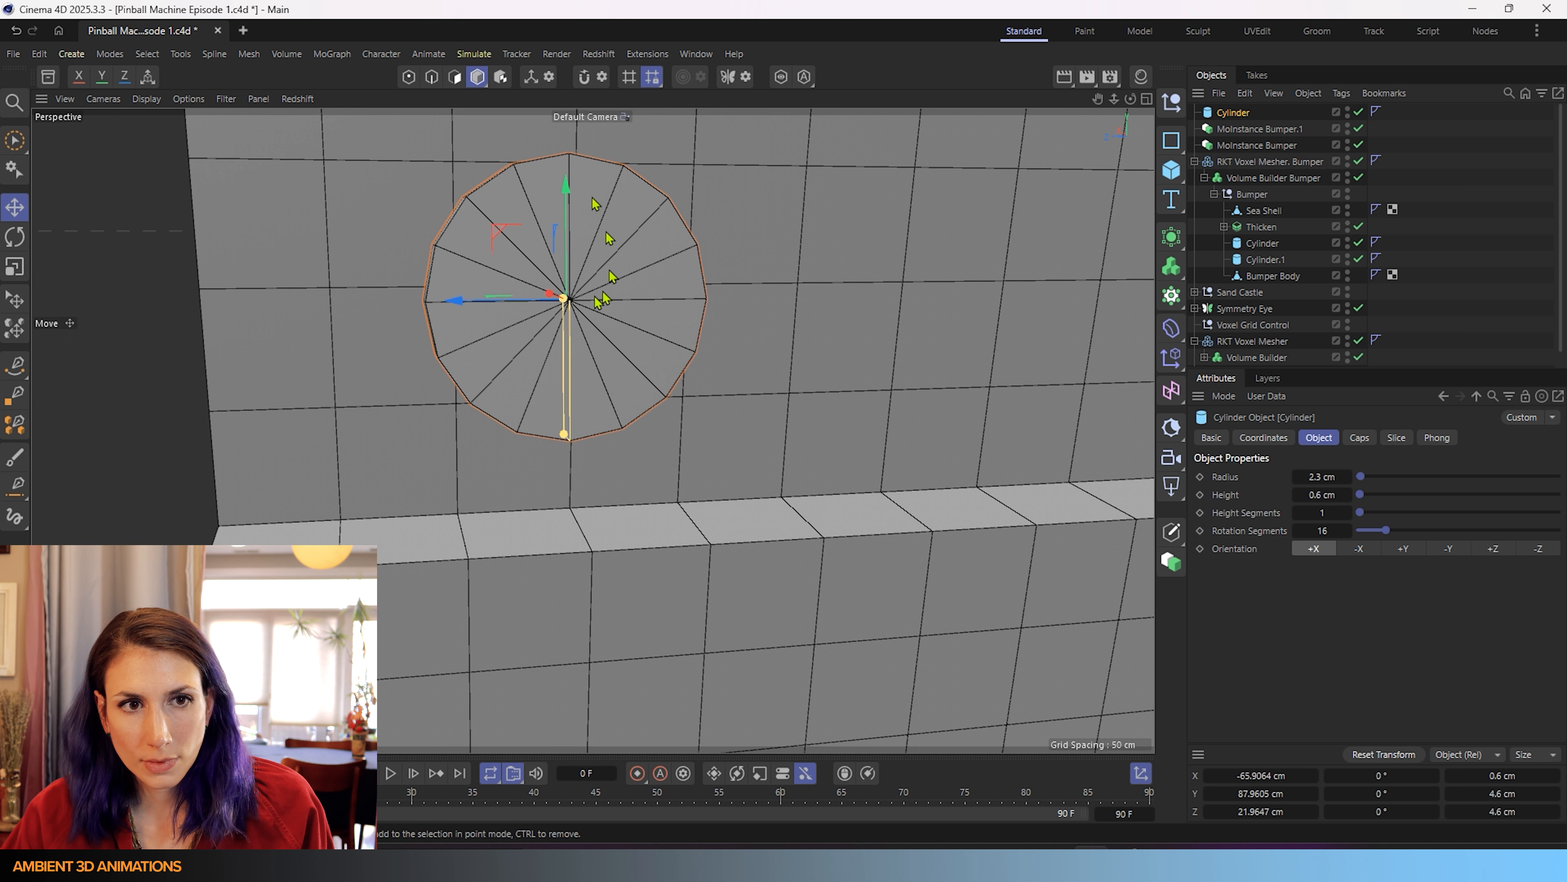
left_click(432, 77)
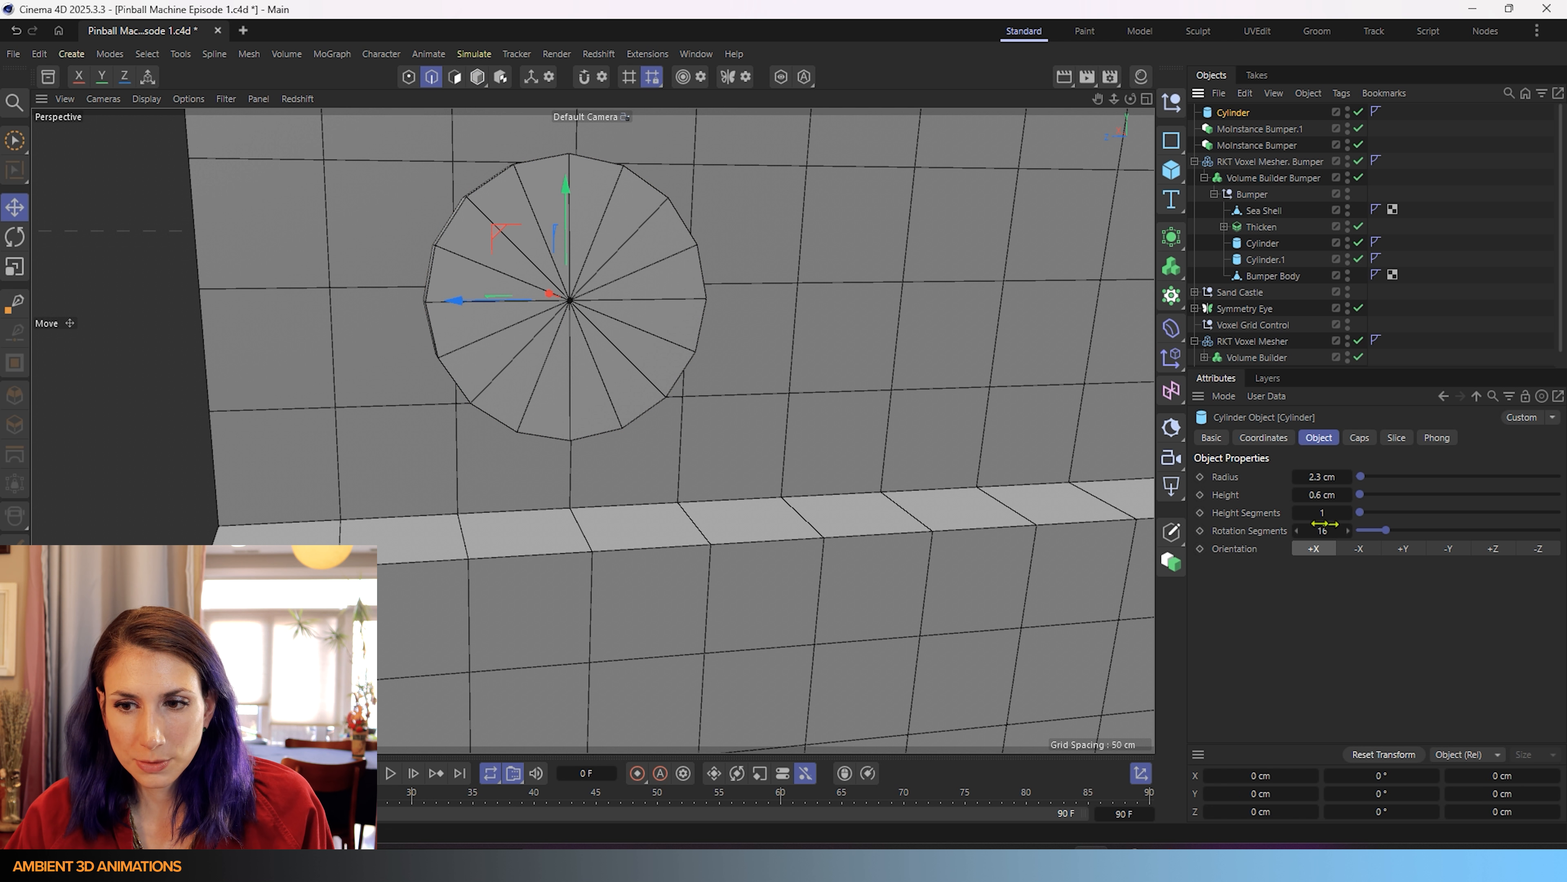
left_click(1349, 532)
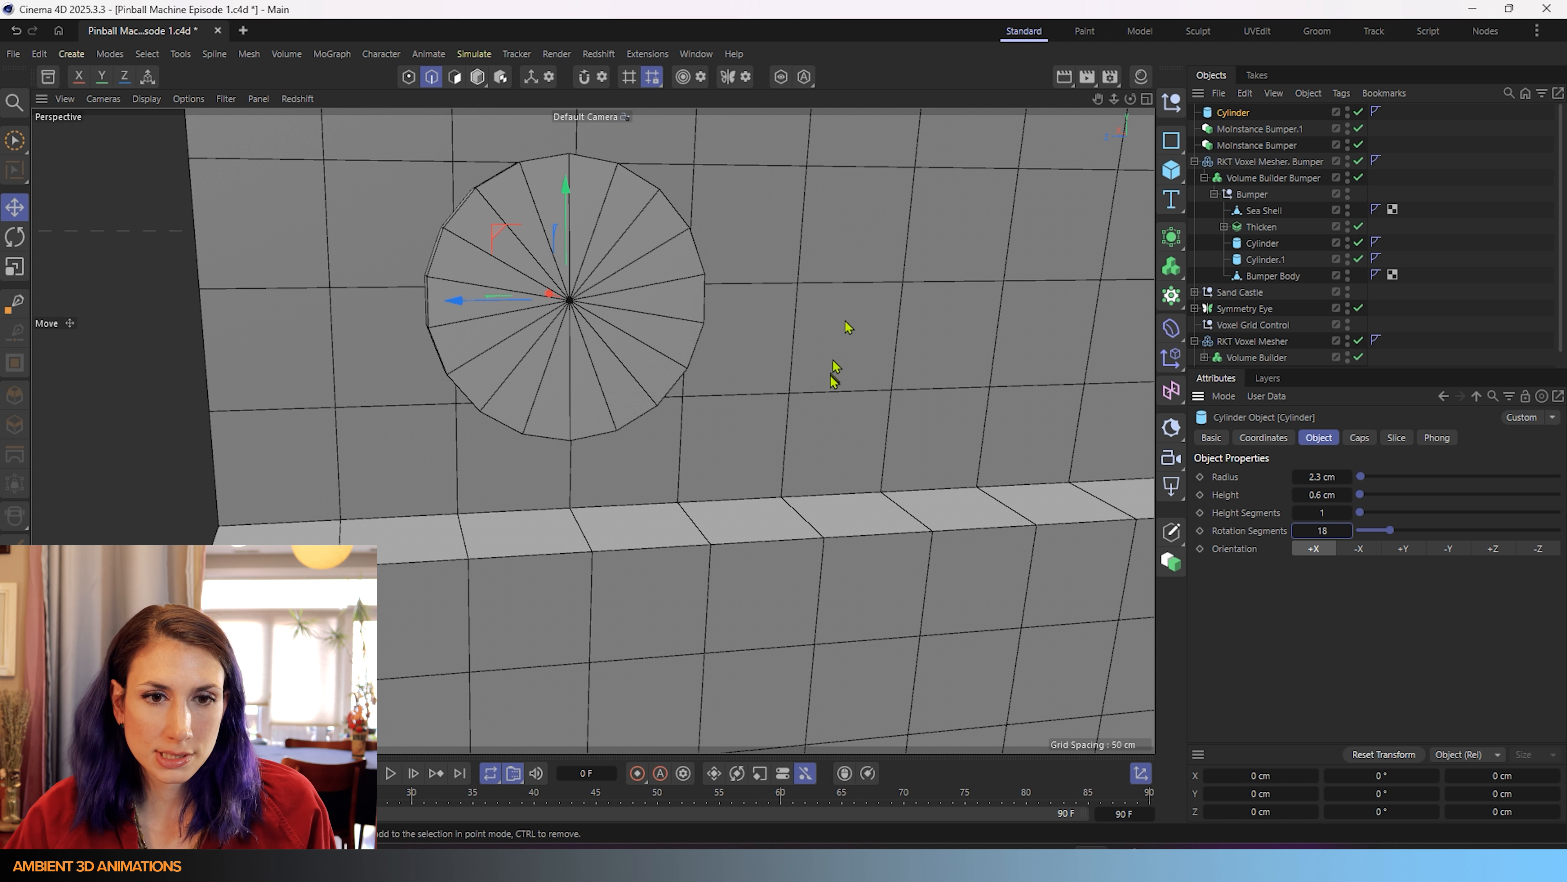
- Make the cylinder disc editable and add a loop cut on its front face at a 25% offset from the rim
left_click_drag(834, 381, 726, 403, "alt")
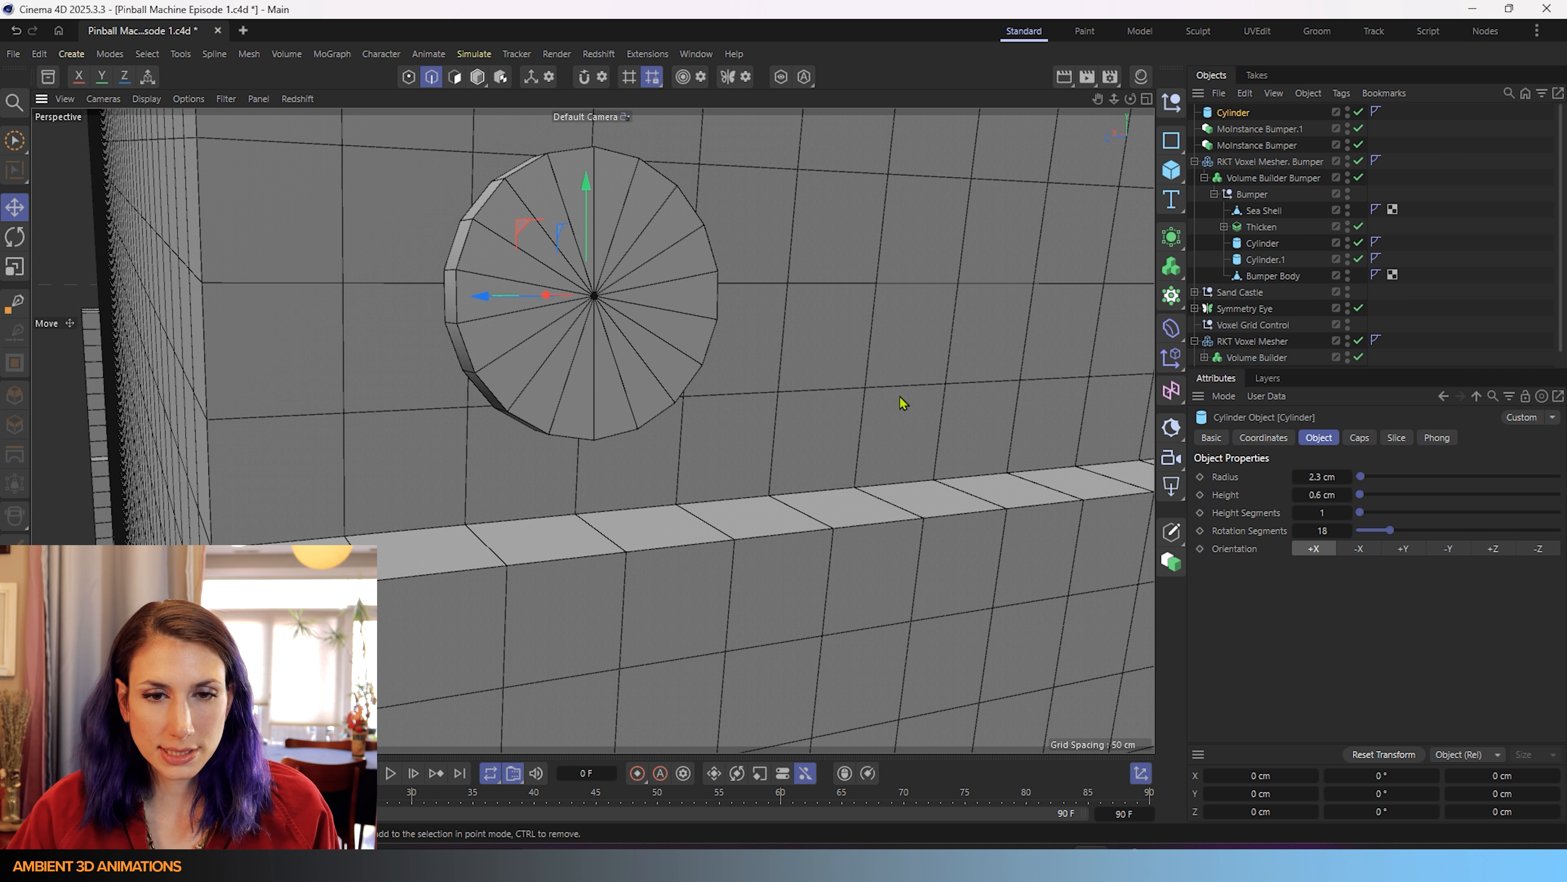
key("c")
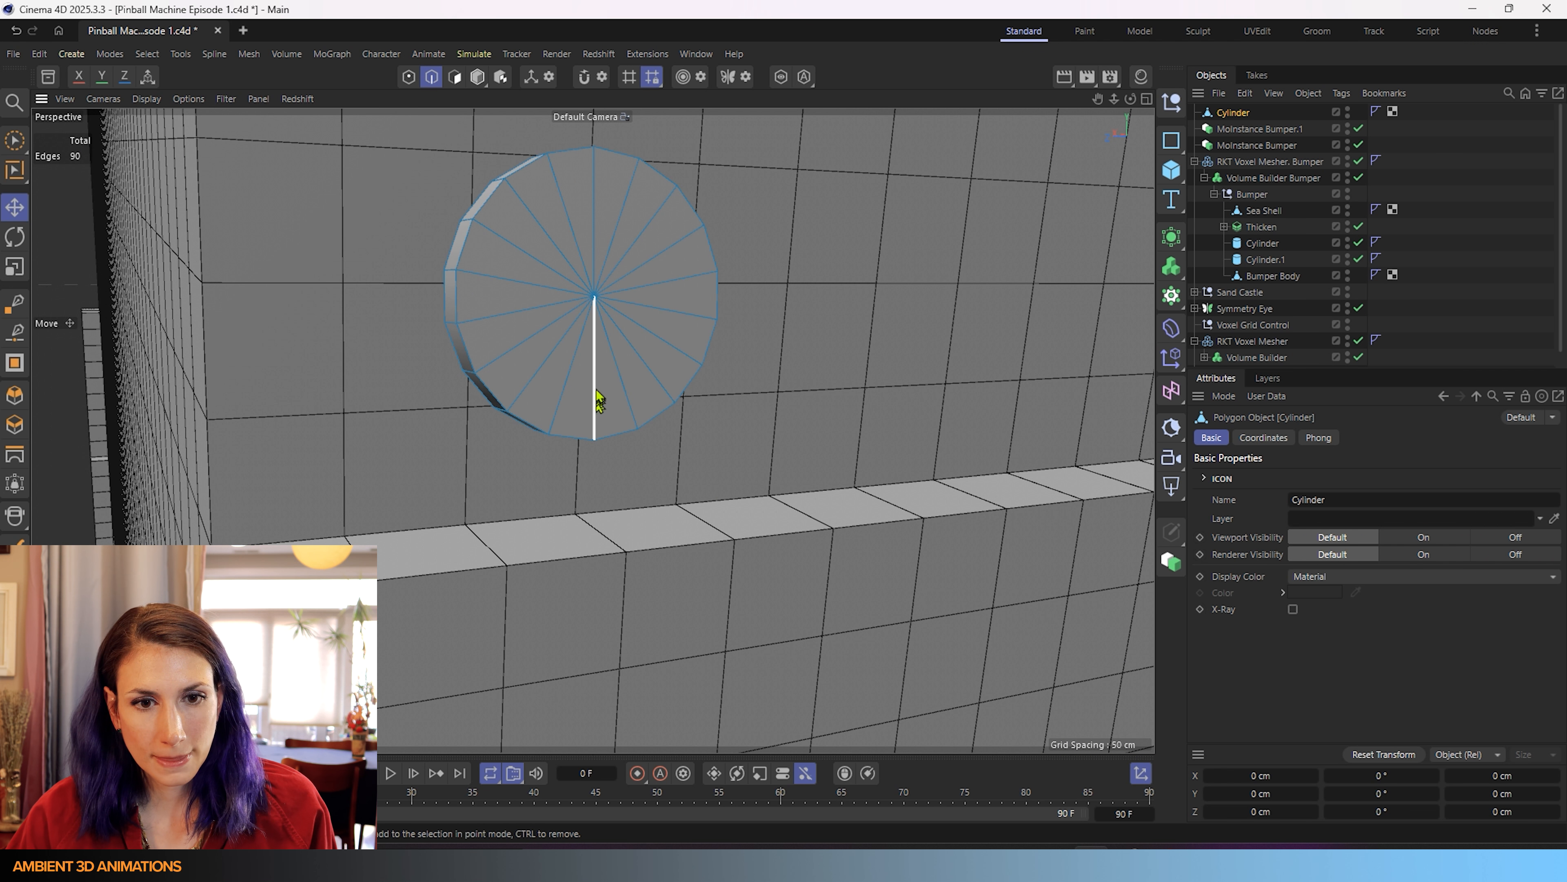
key("m")
key("l")
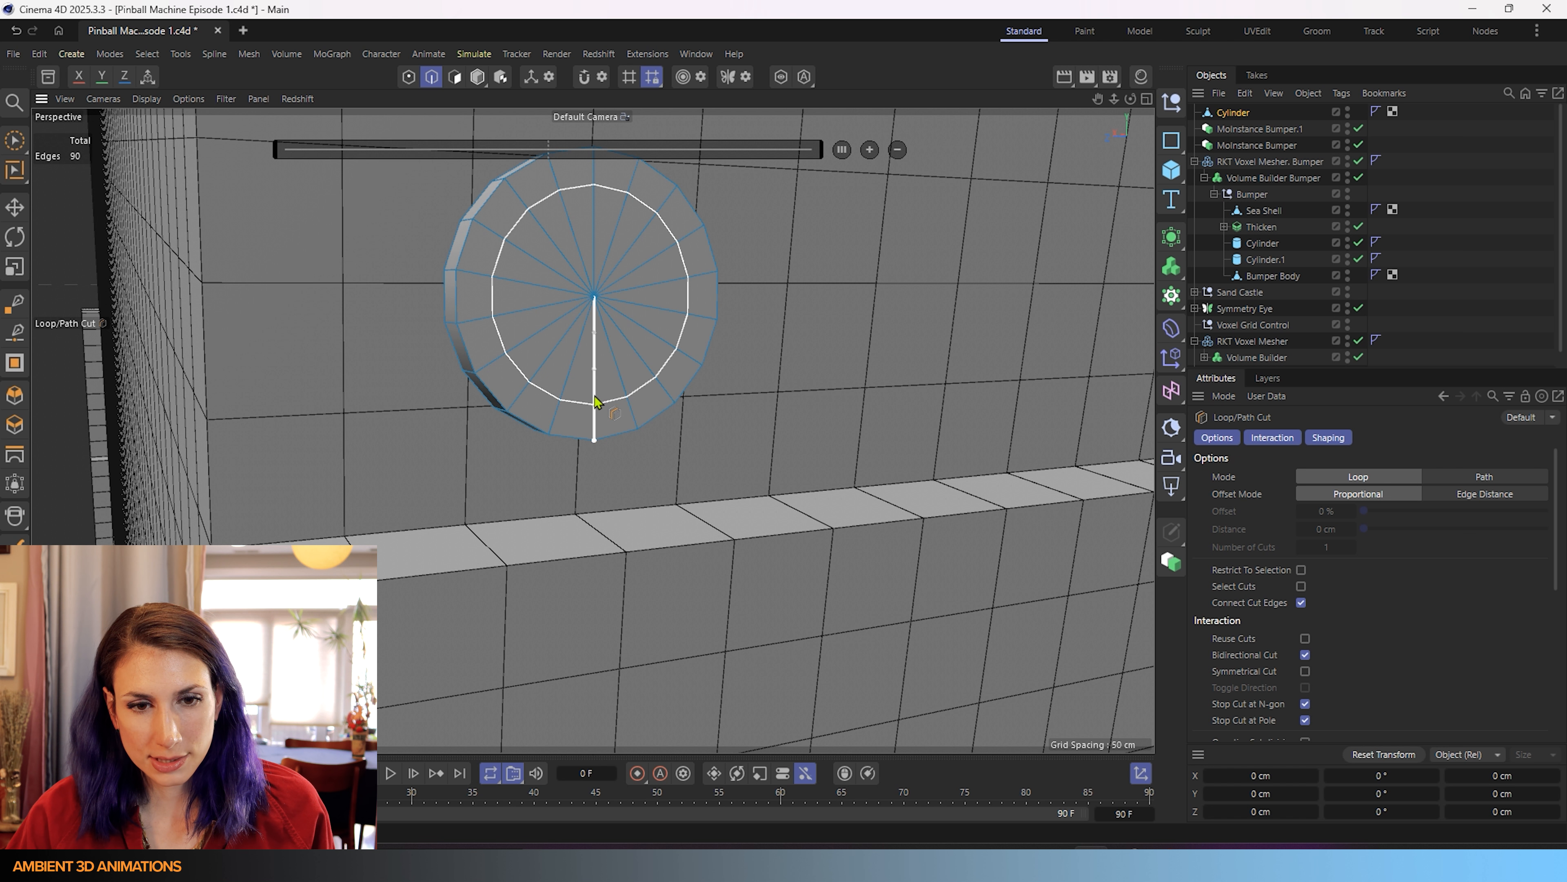
left_click(596, 403)
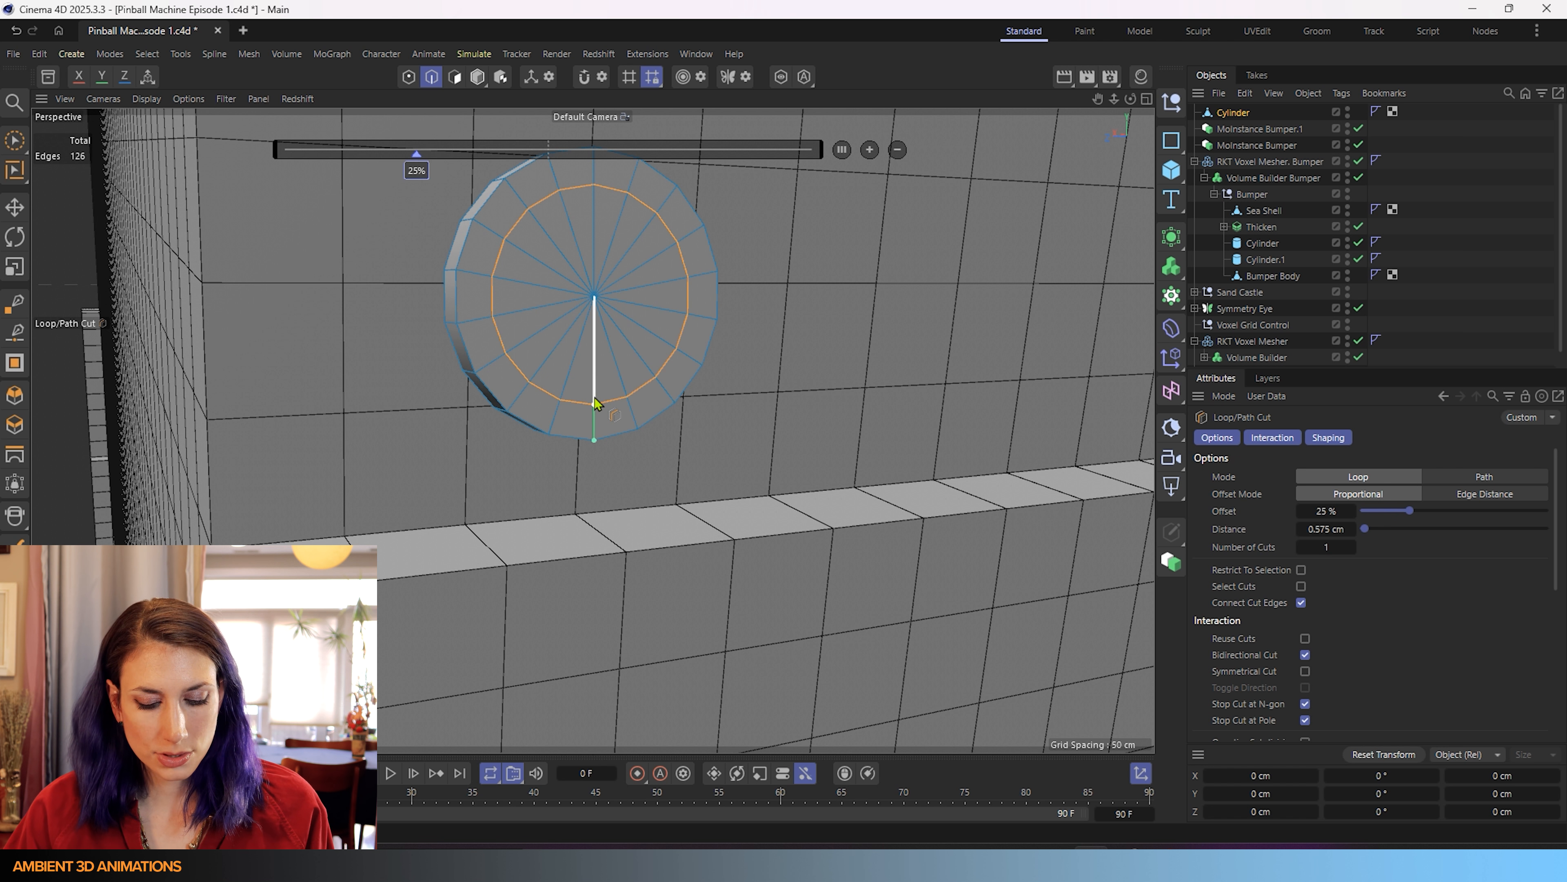
- Select the inner circle of polygons on the disc's front face and inset them by about 0.19 cm
key("u")
key("l")
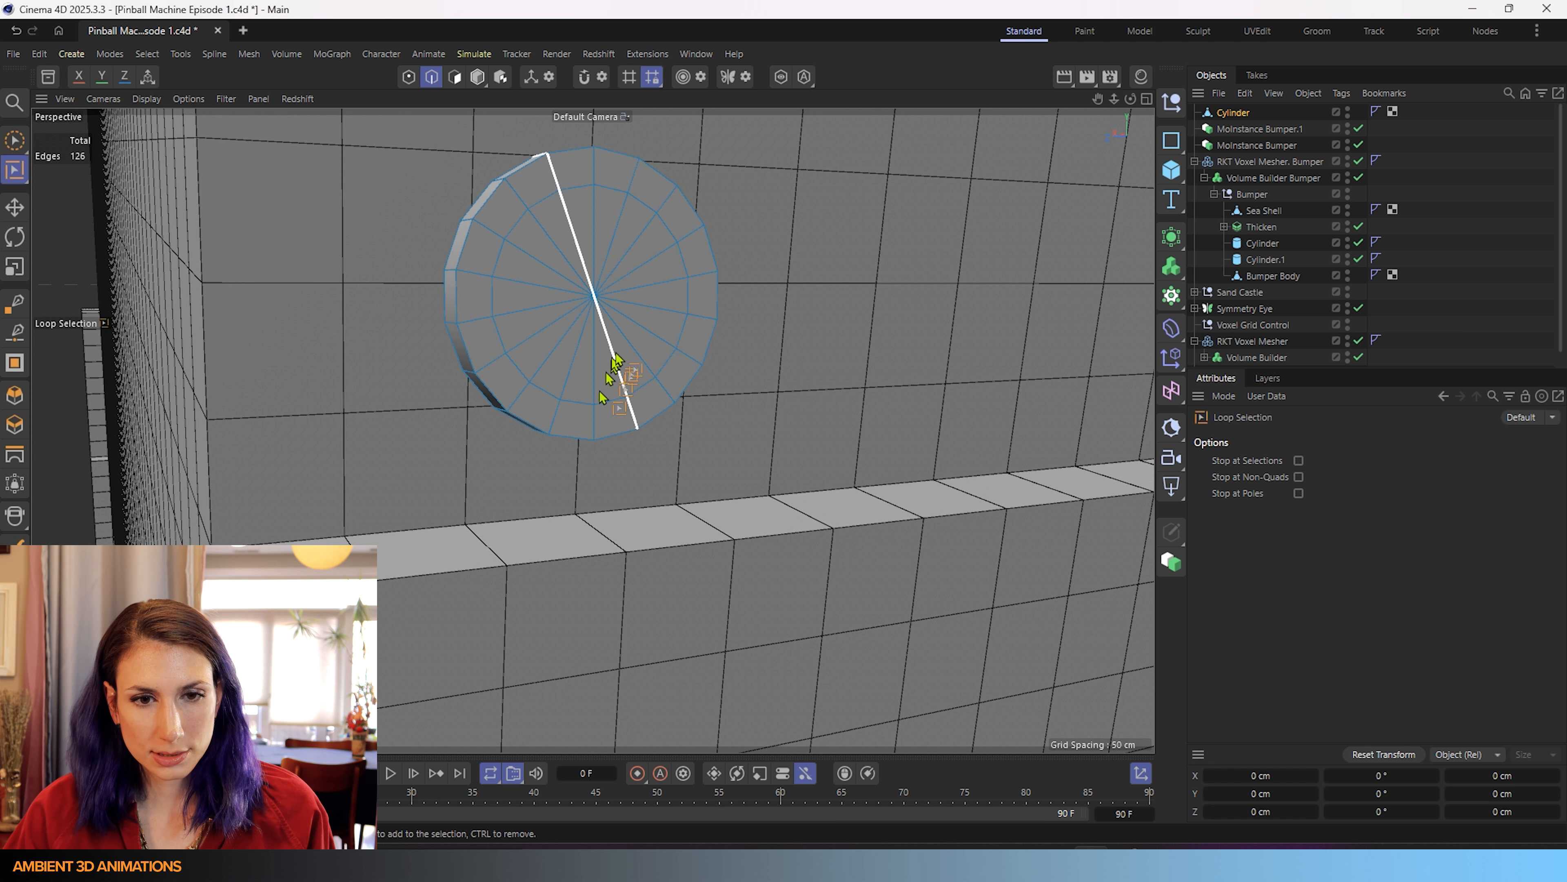
left_click(457, 78)
left_click(602, 262)
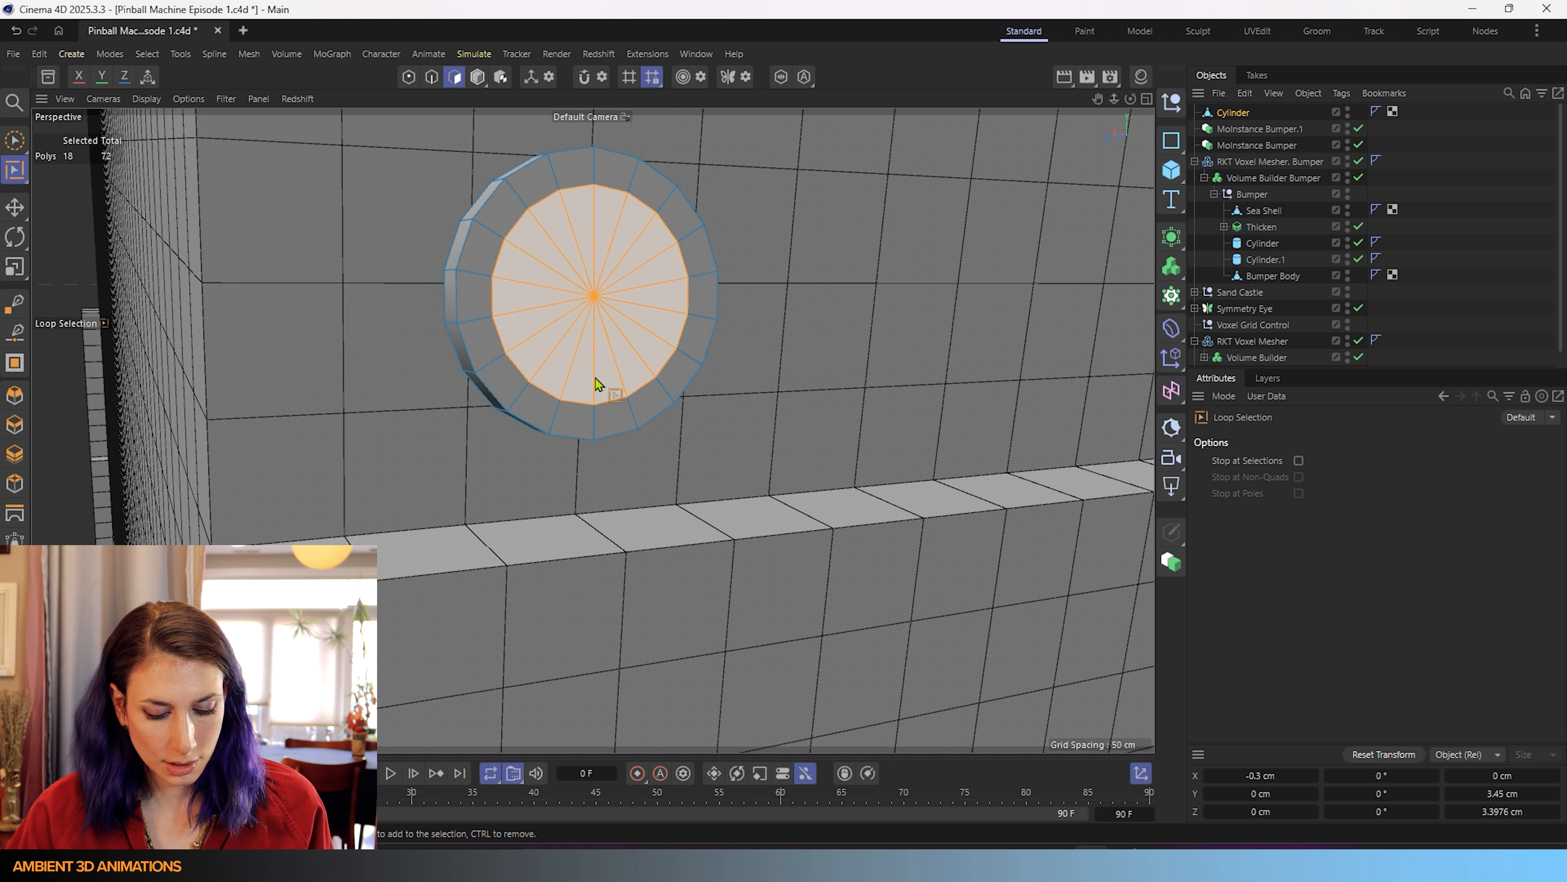
key("m")
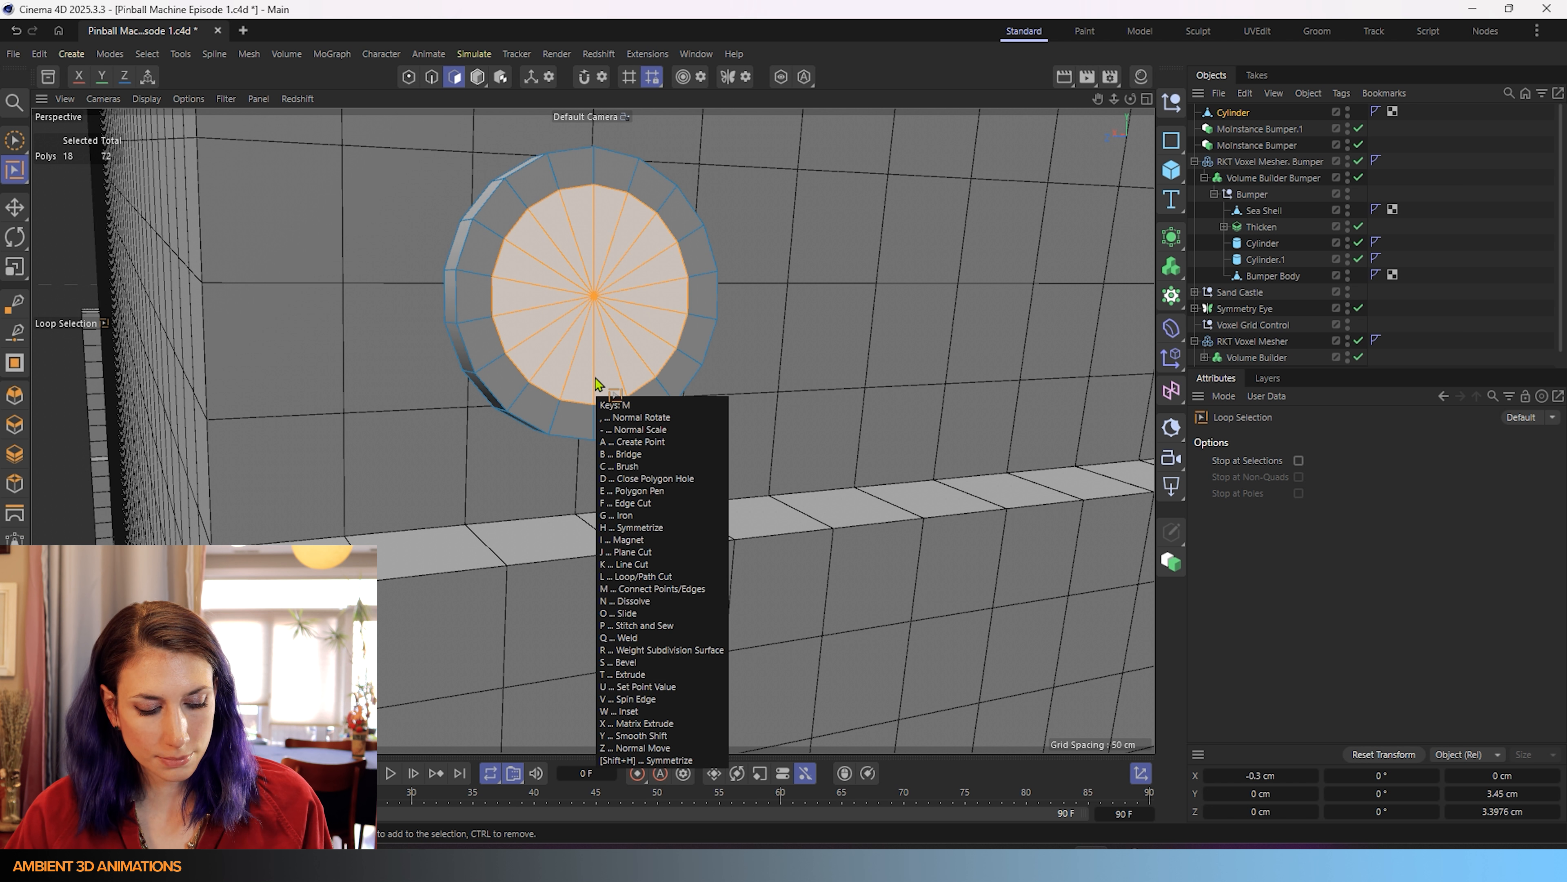
key("w")
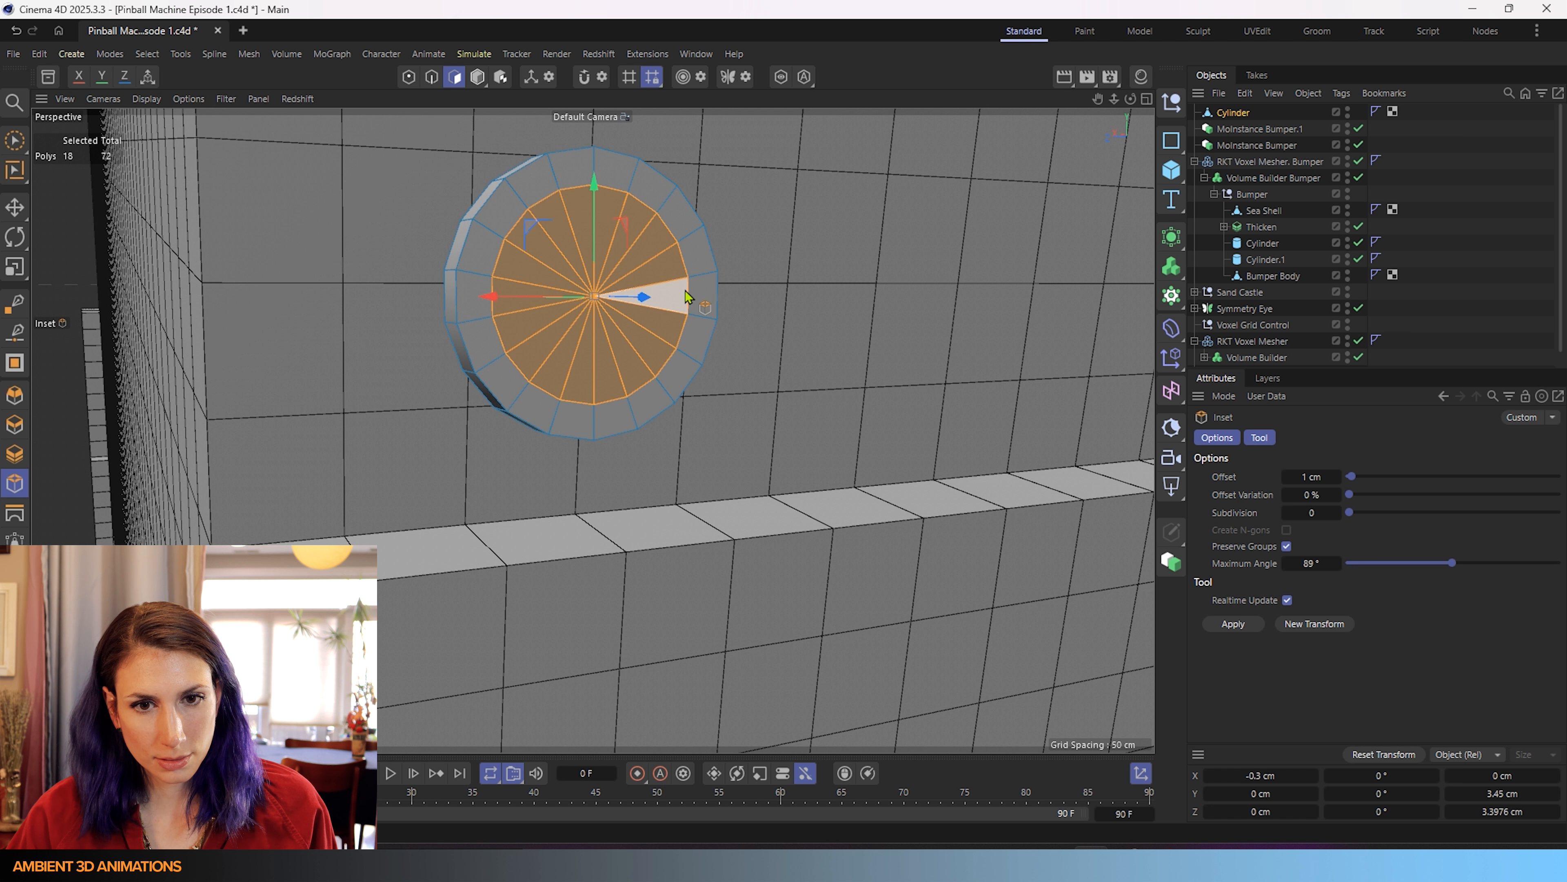
left_click_drag(685, 291, 686, 290)
- Extrude the inset centre polygons outward by about 0.98 cm to form a raised button
key("m")
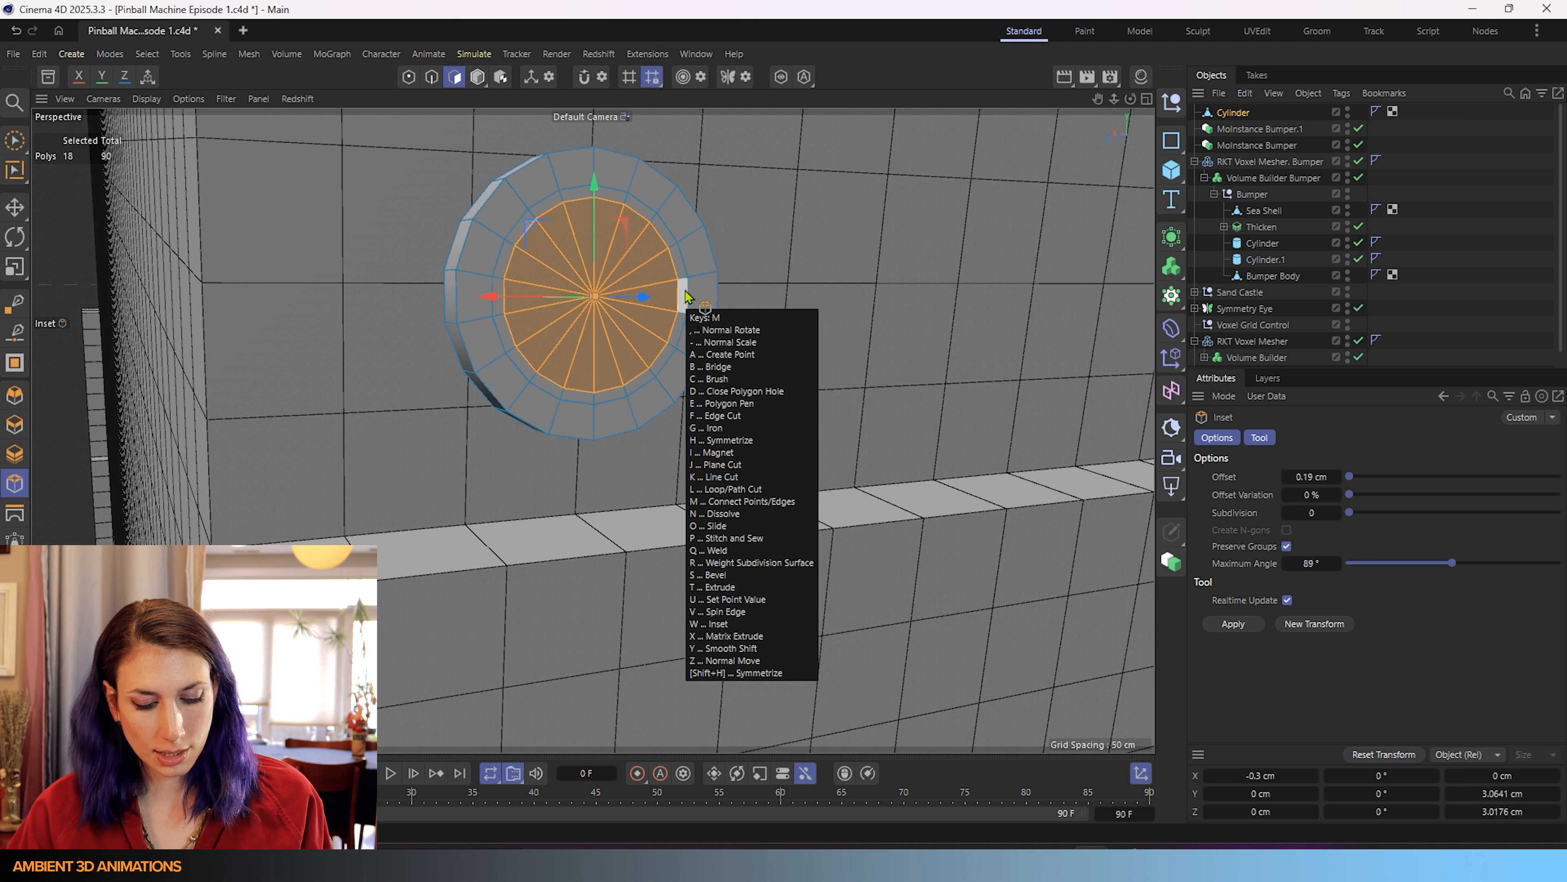
key("t")
left_click_drag(889, 436, 662, 455)
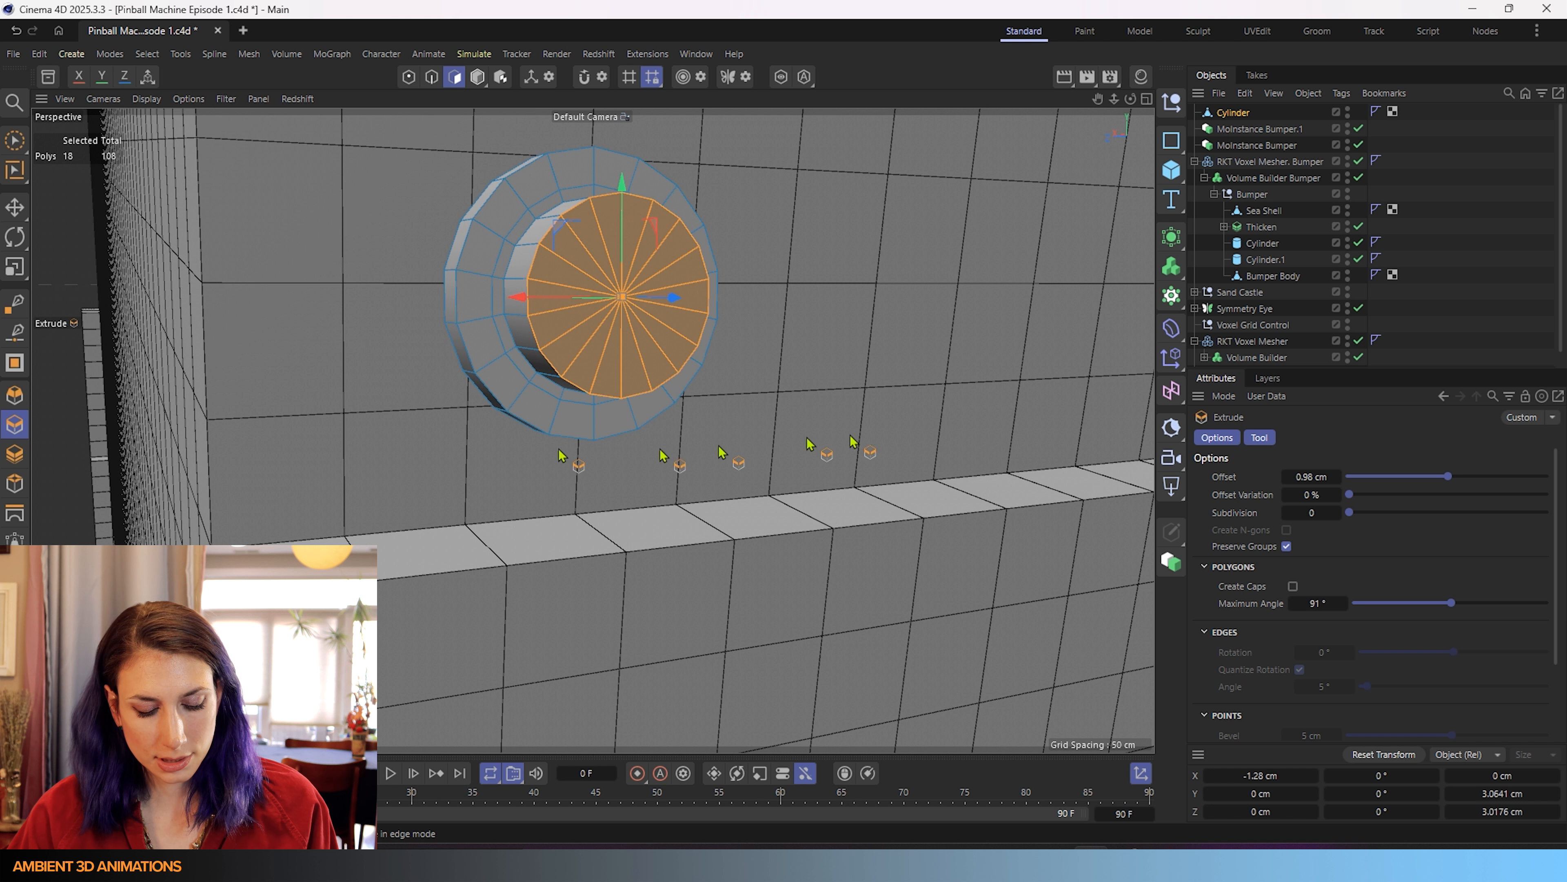
- Loop-select the narrow ring of polygons around the raised centre and extrude it inward to about X -0.12 cm as a groove
key("u")
key("l")
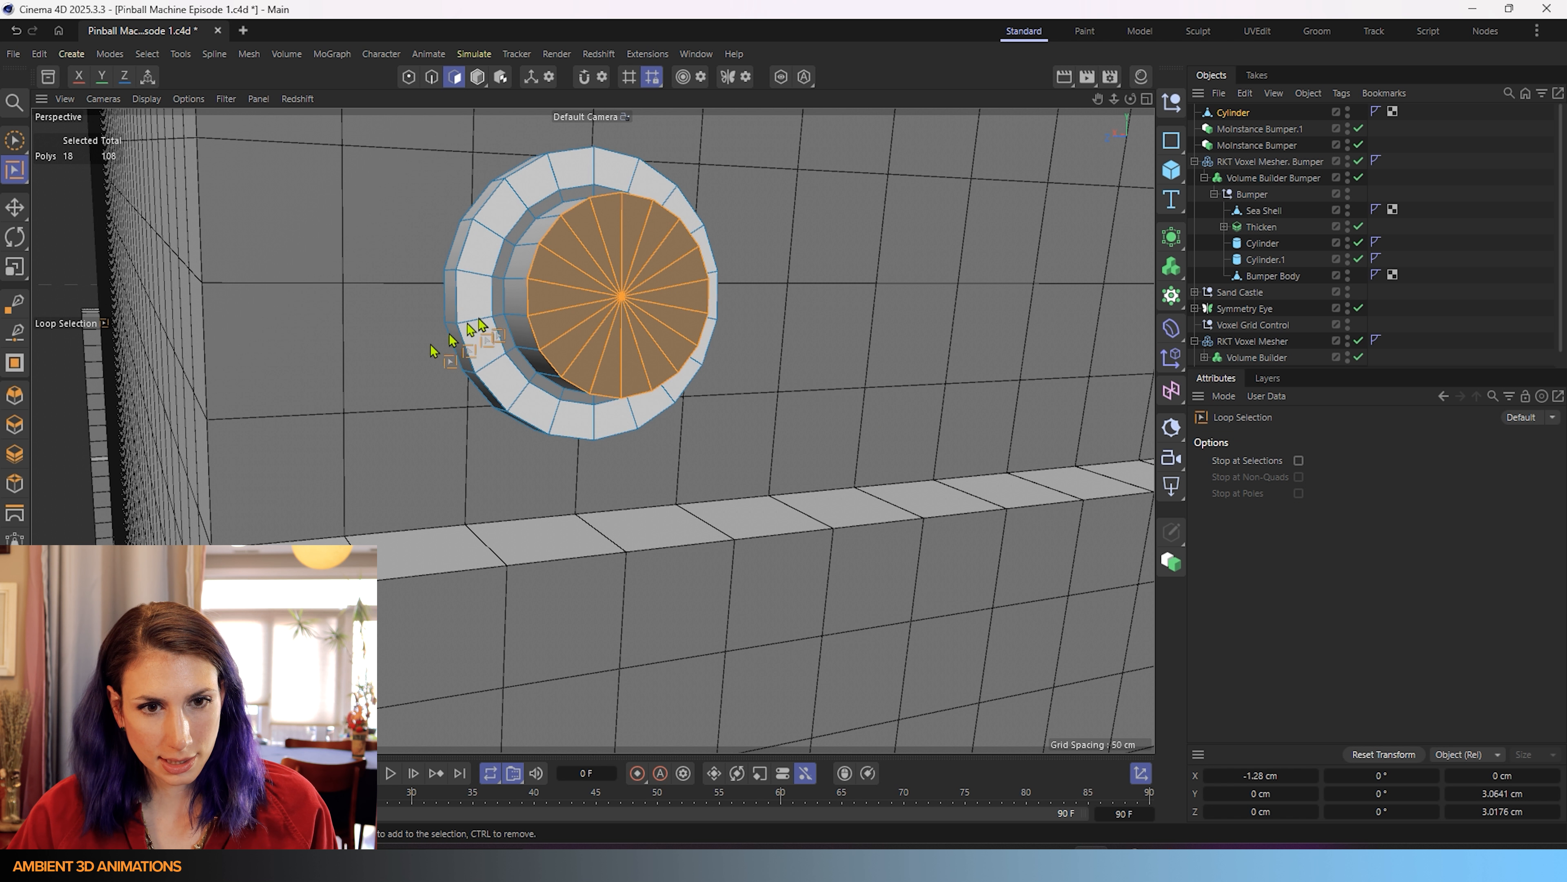
left_click(500, 318)
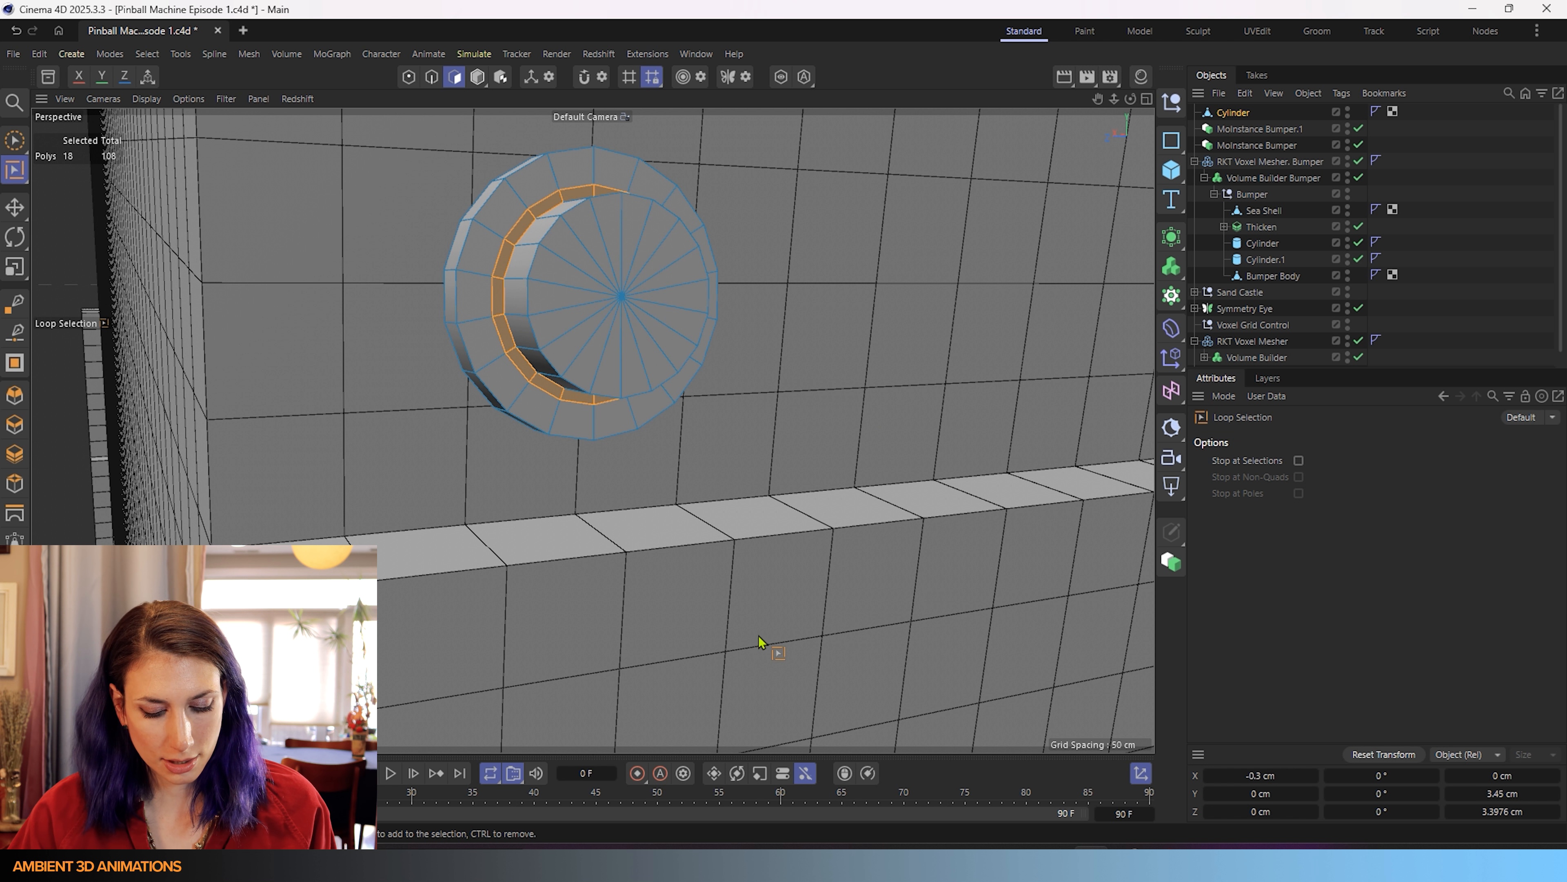
key("m")
key("t")
left_click_drag(861, 470, 308, 413)
key("9")
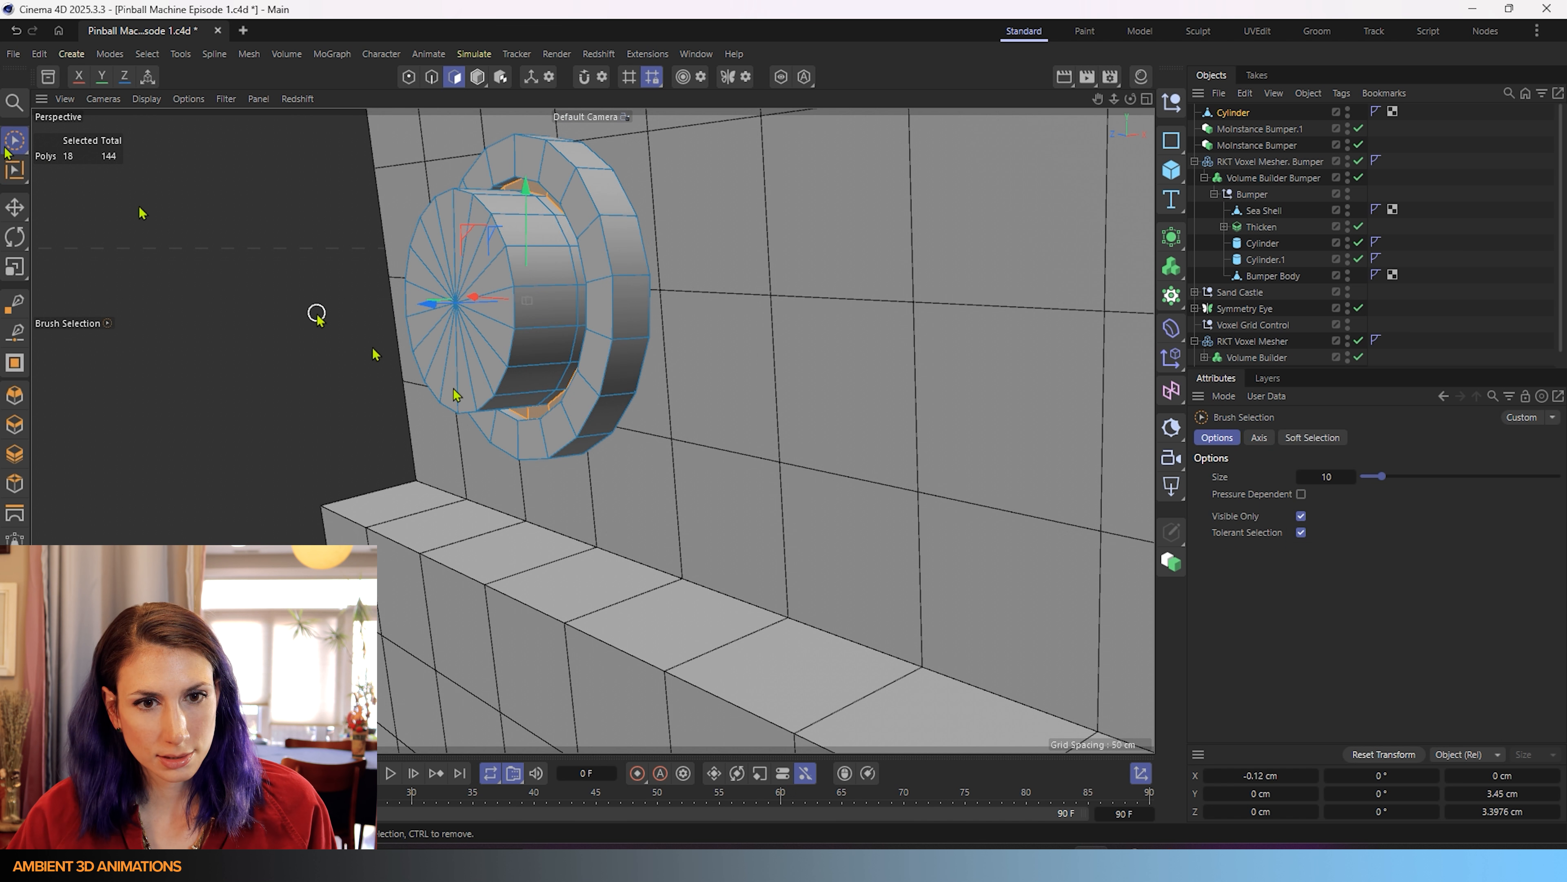
- Seat the button object against the cabinet front at about X -65.6, Y 87.8, Z 22 cm and rotate its heading to -1.6°
mouse_move(315, 308)
left_mouse_down("alt")
mouse_move(525, 423)
mouse_move(777, 490)
left_mouse_up("alt")
key("e")
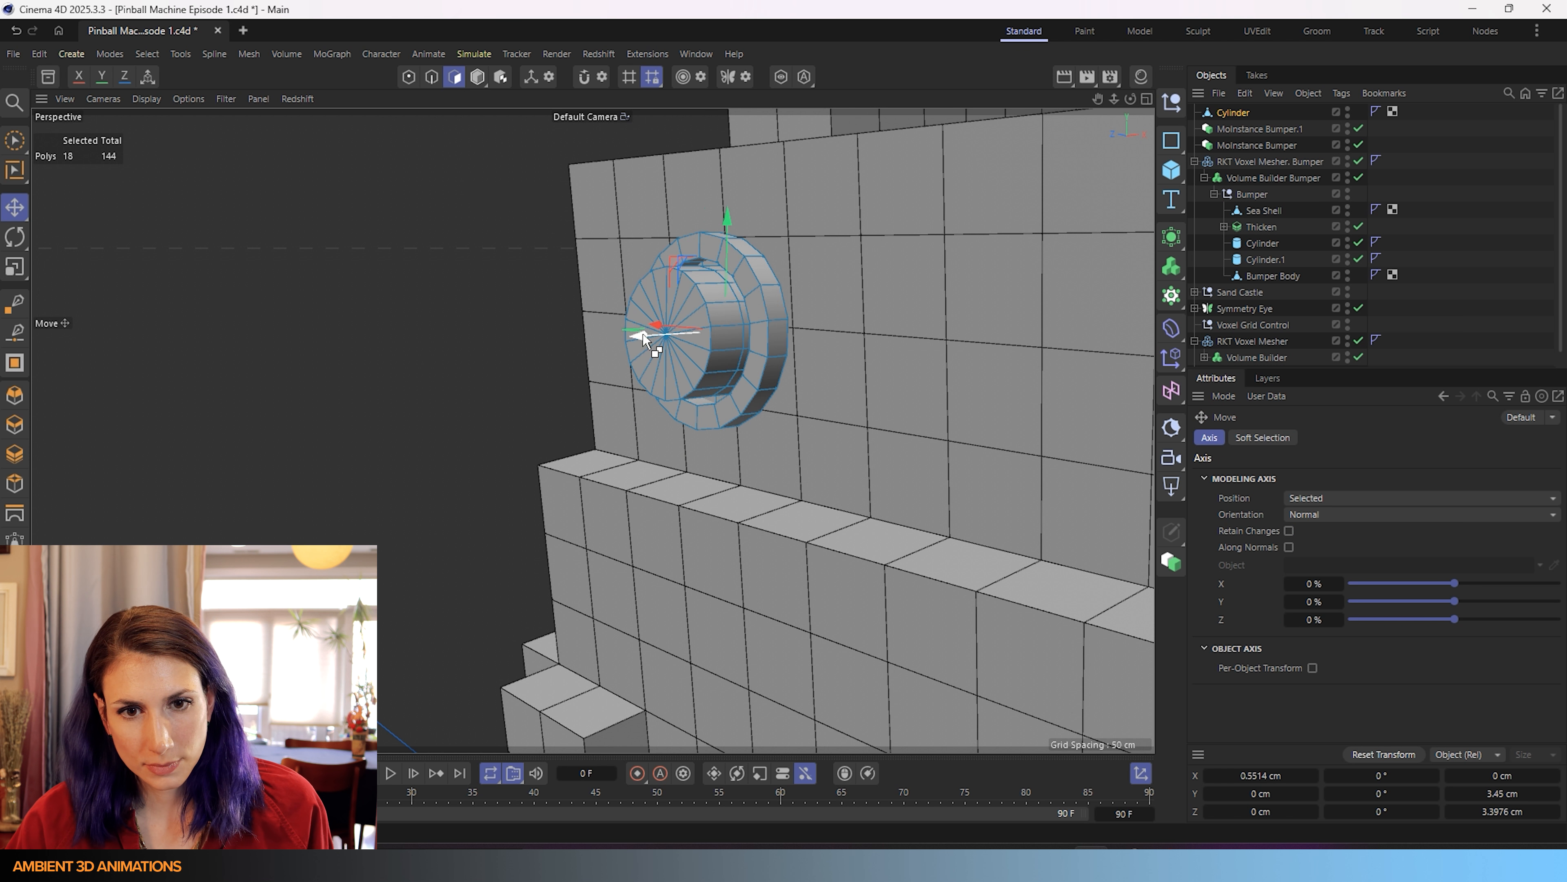
left_click(484, 82)
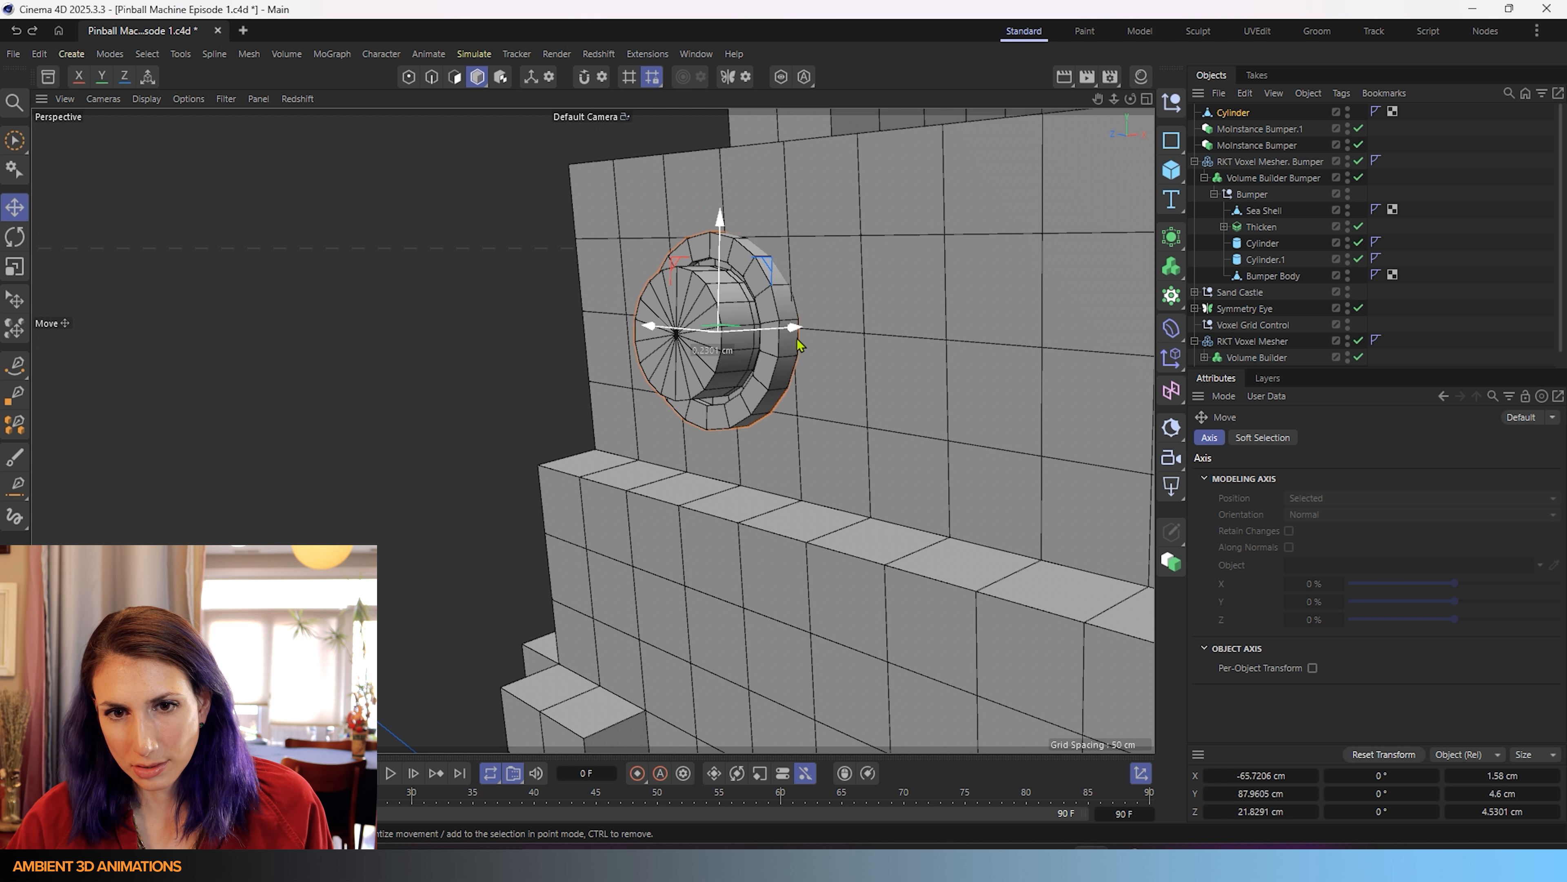
left_click_drag(823, 413, 950, 480, "alt")
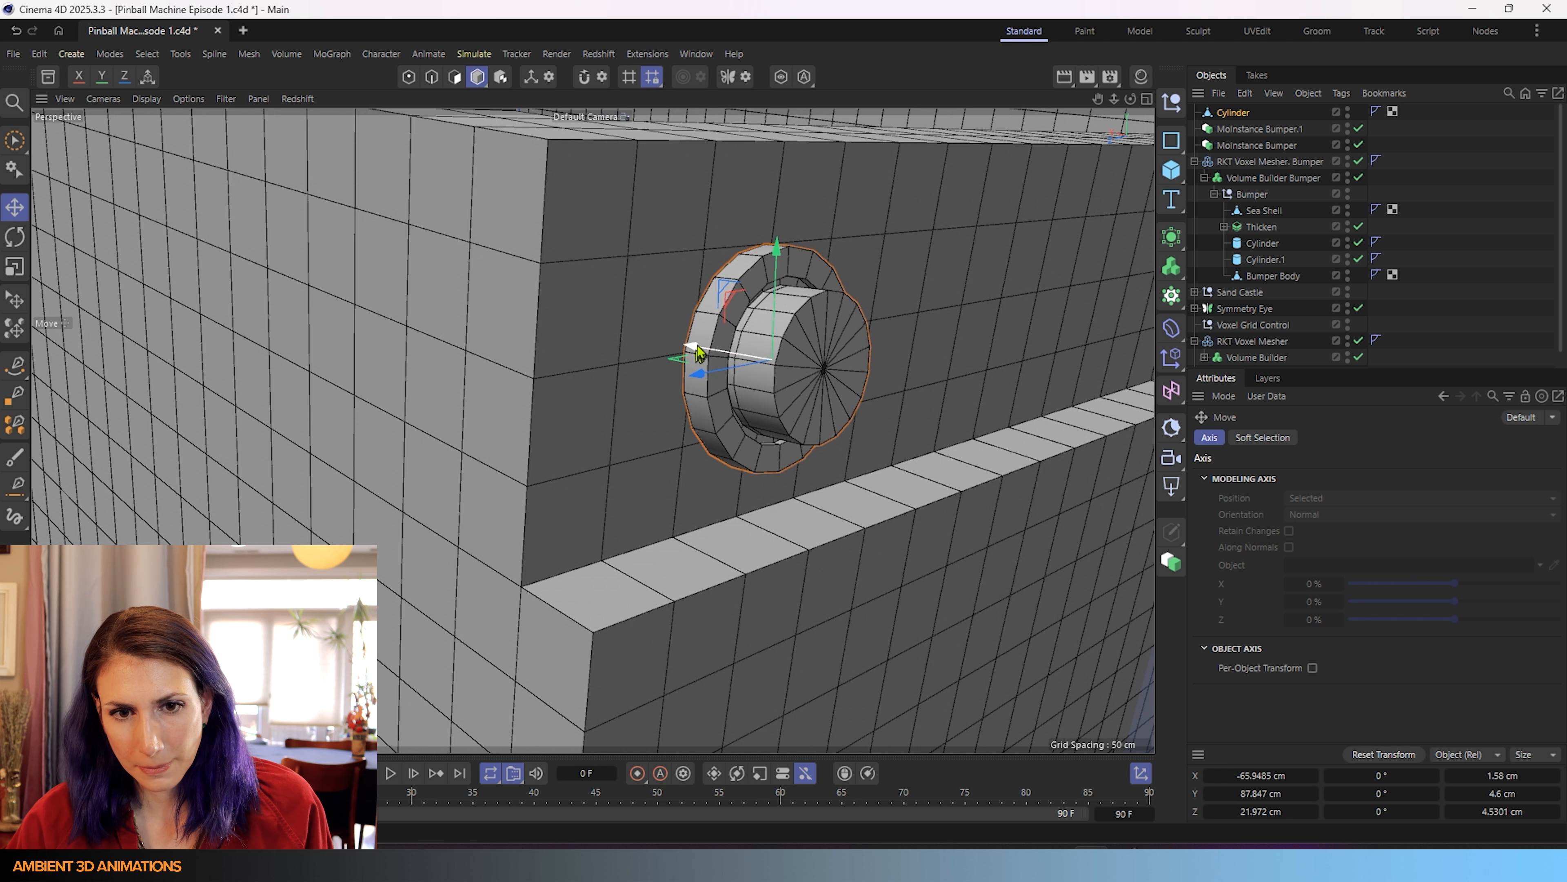
left_click_drag(702, 354, 758, 378)
key("r")
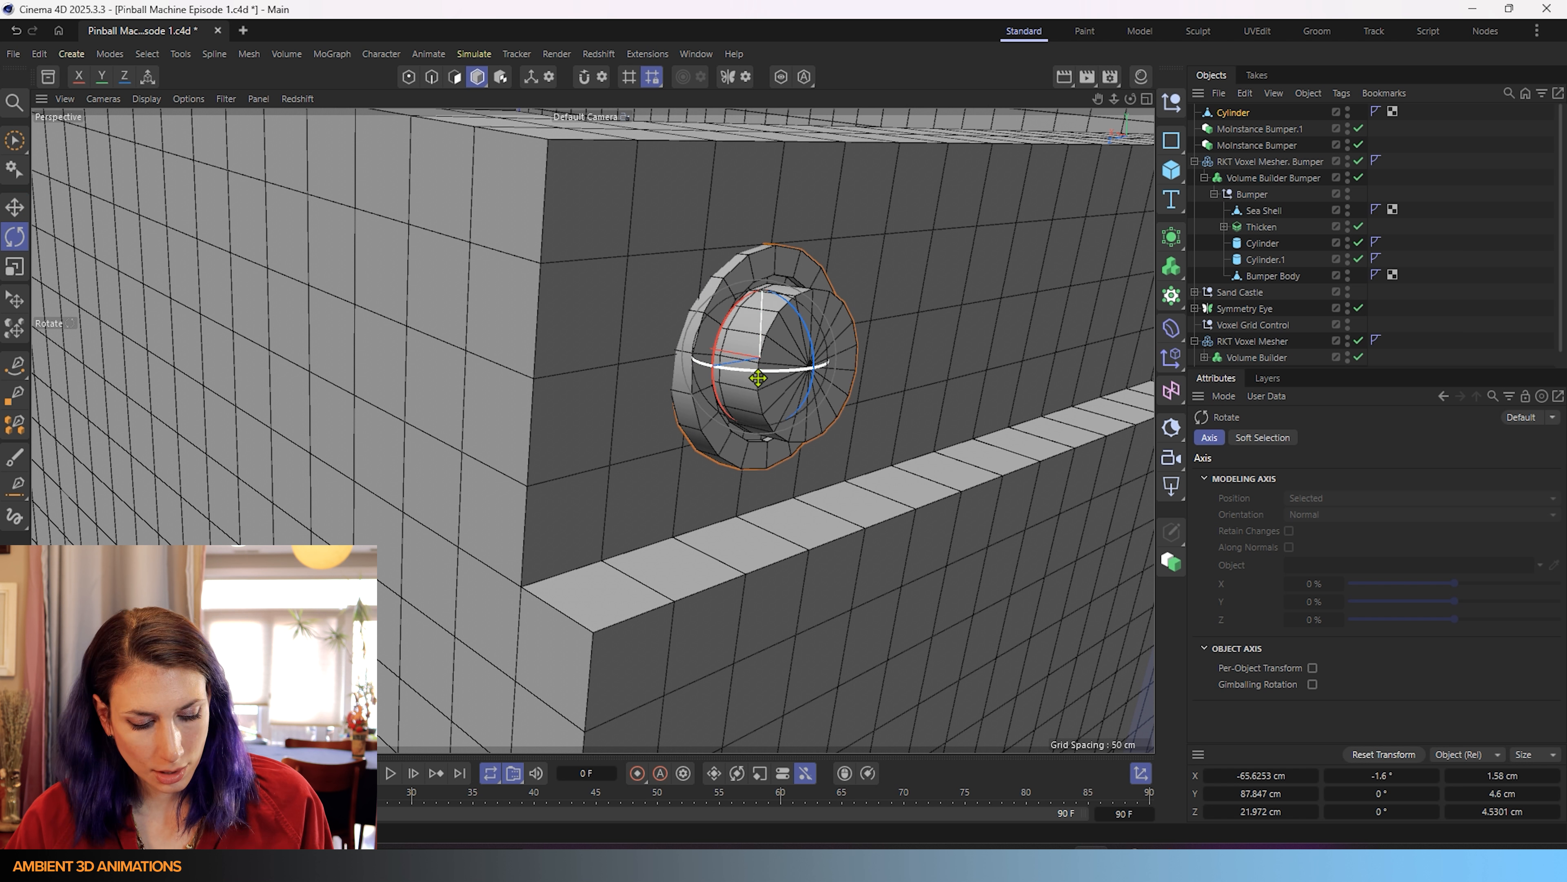
- Examine the settings of the bumper's voxel mesher, volume builder and null, and collapse its hierarchy
scroll(1069, 330, "down", 5)
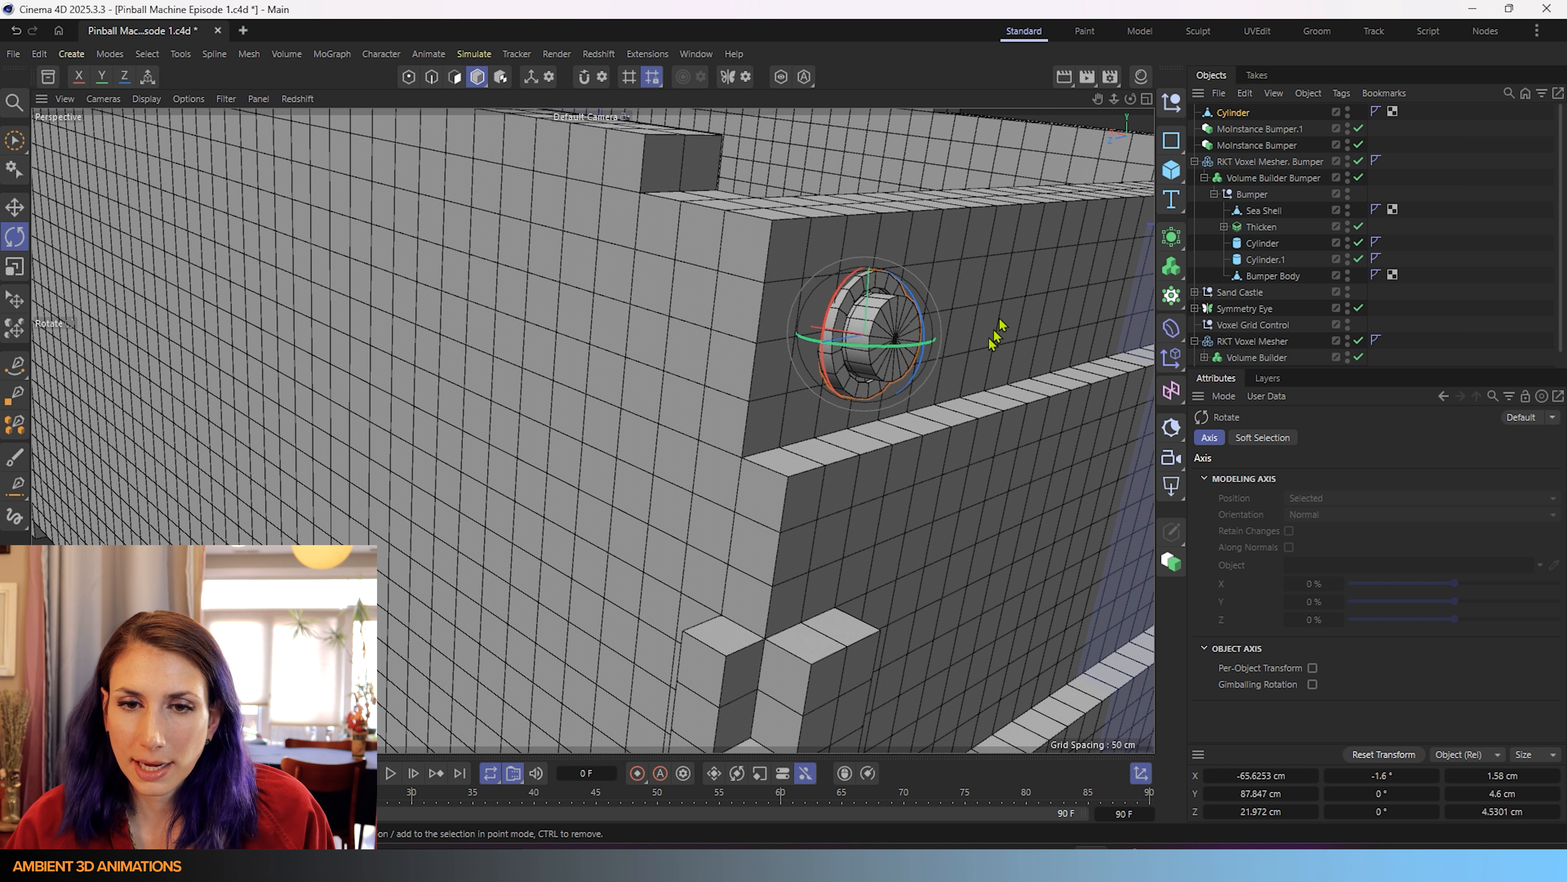
left_click_drag(995, 334, 101, 185, "alt")
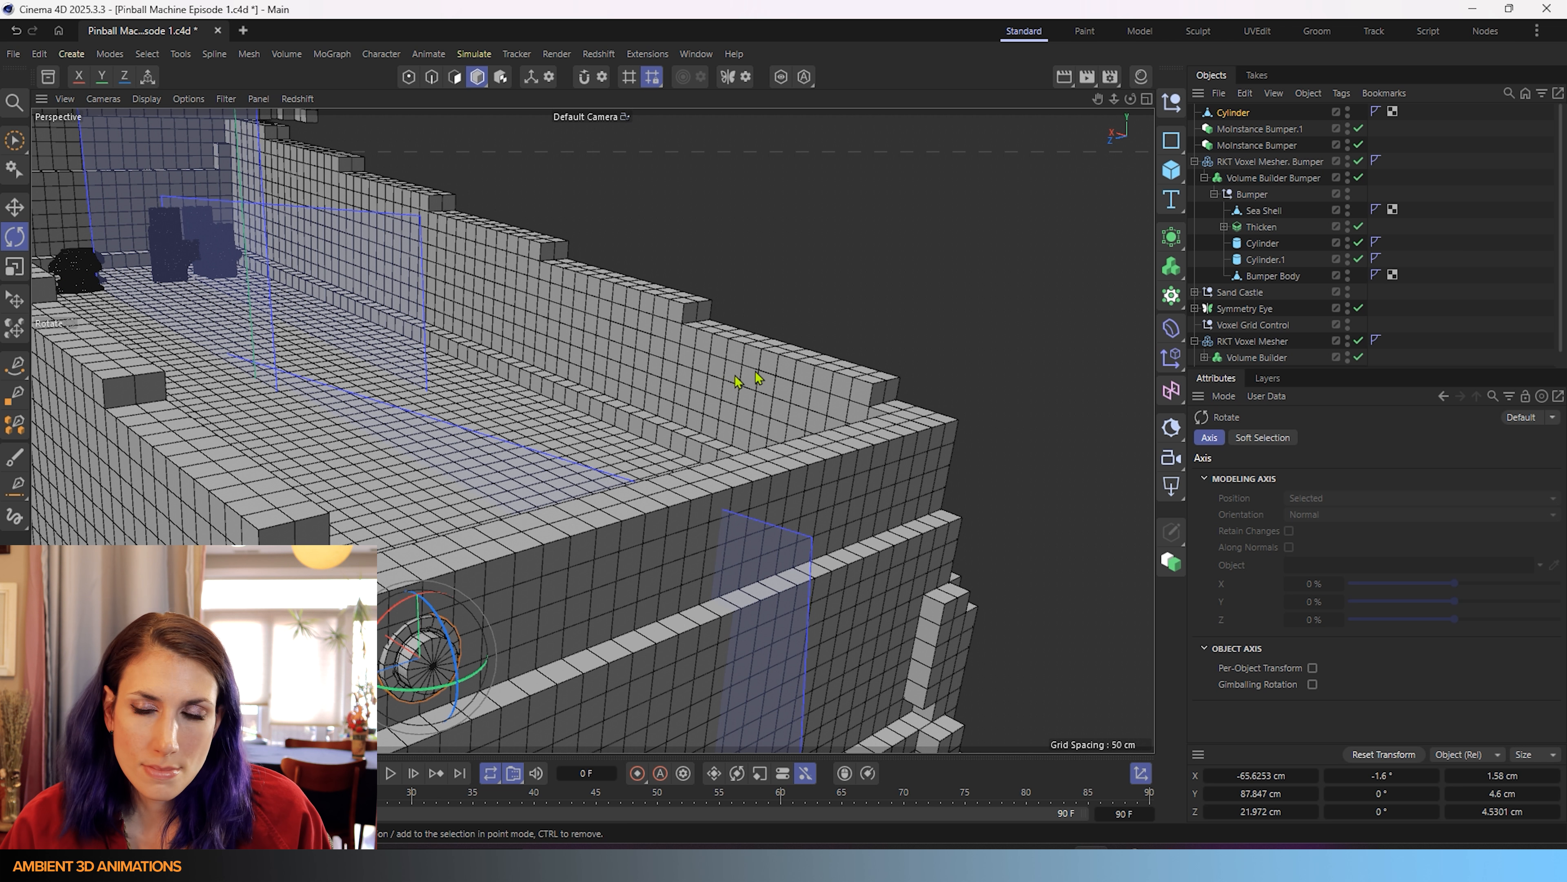
left_click_drag(422, 479, 355, 476, "alt")
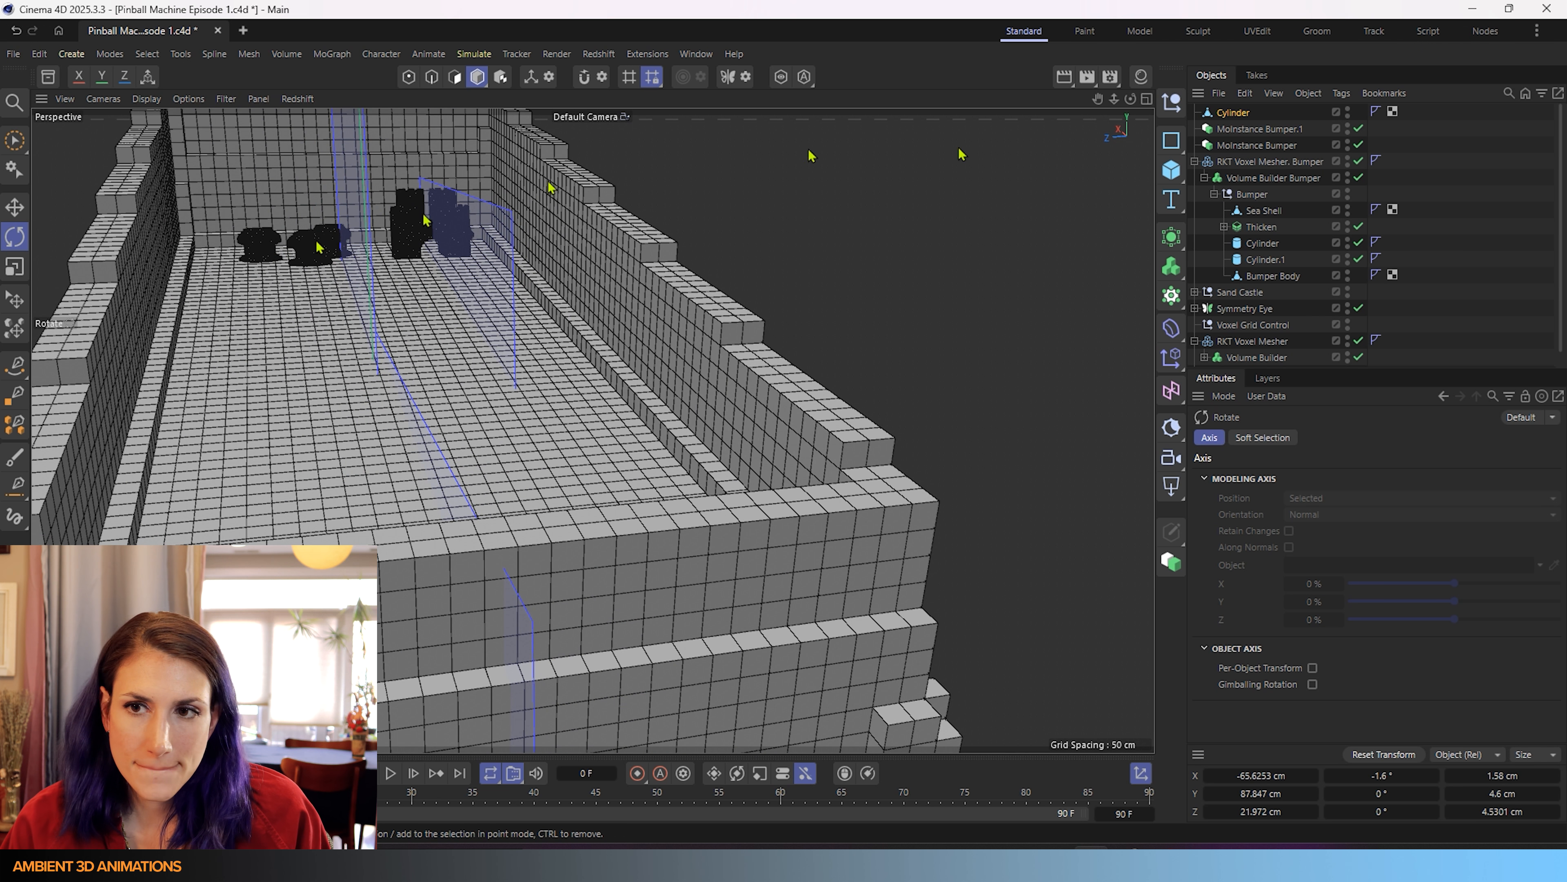
left_click(1254, 164)
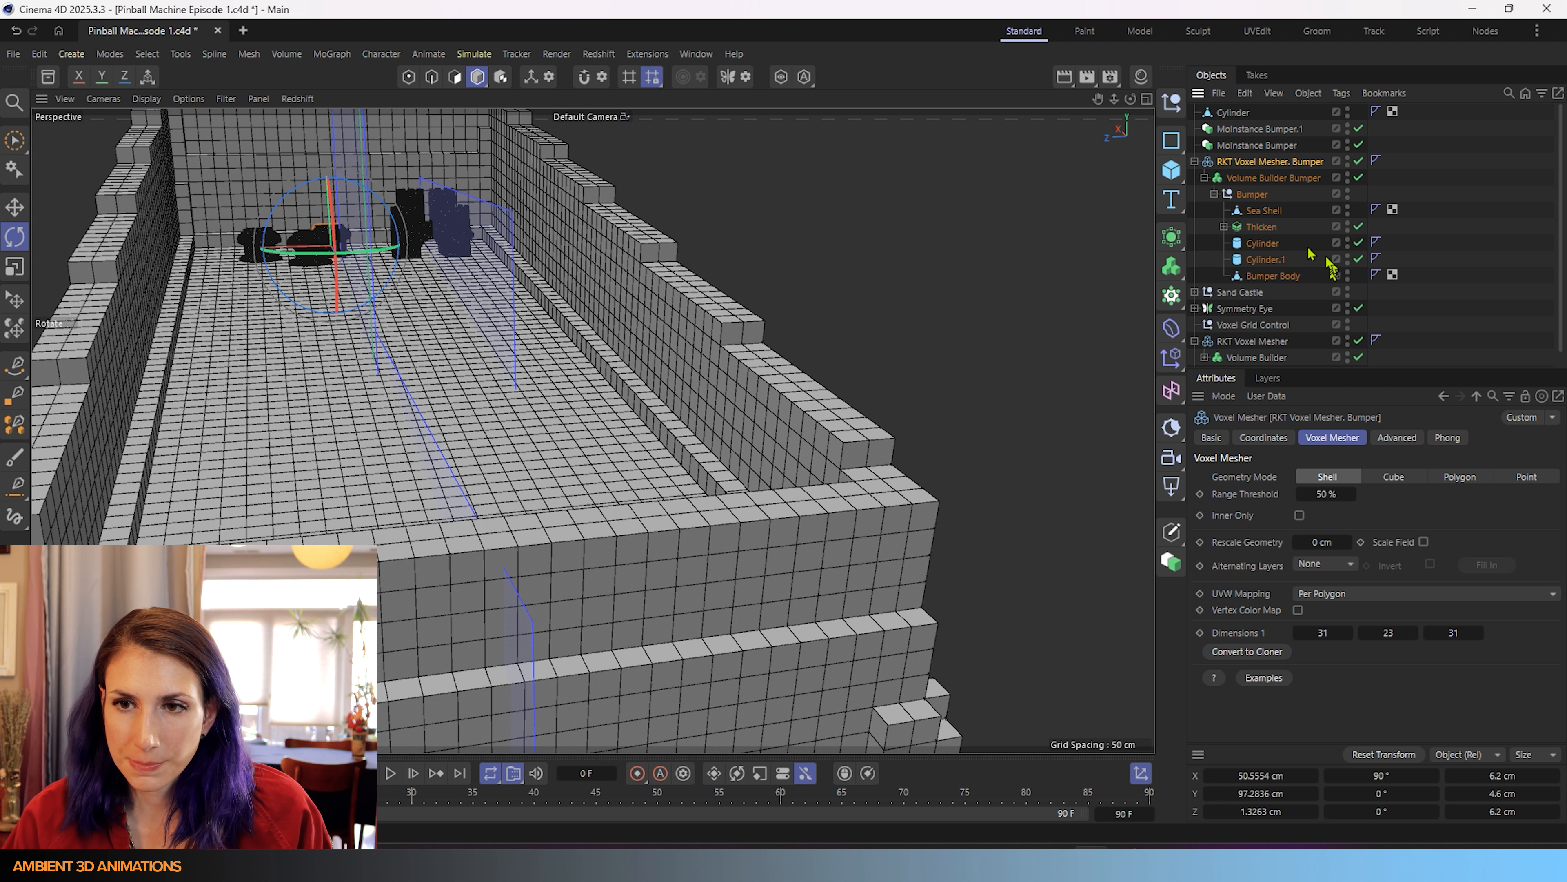
left_click(1272, 179)
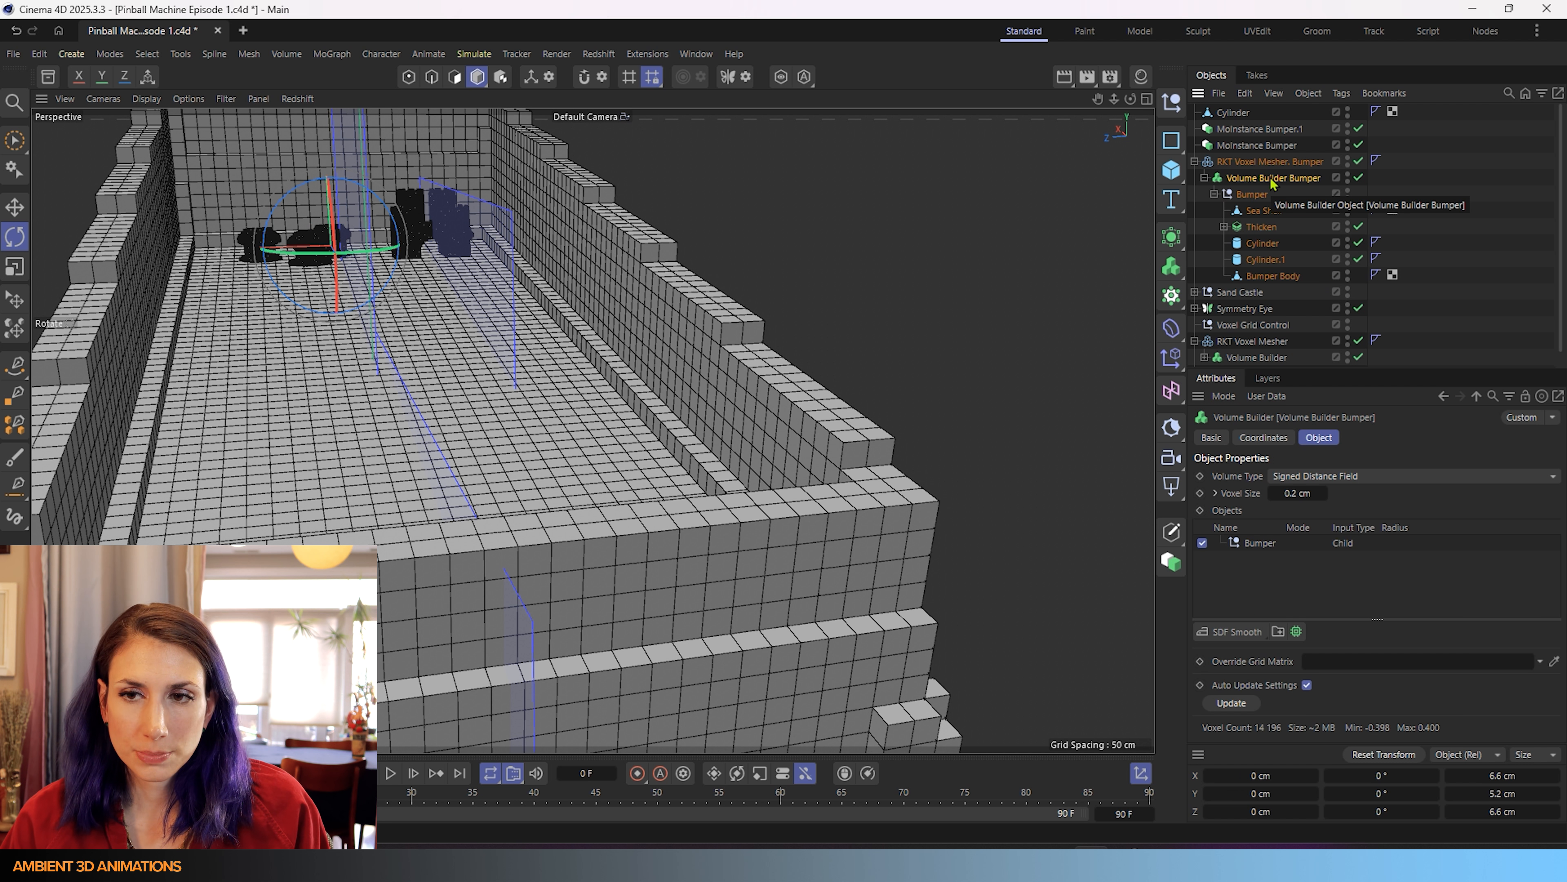
left_click(1249, 195)
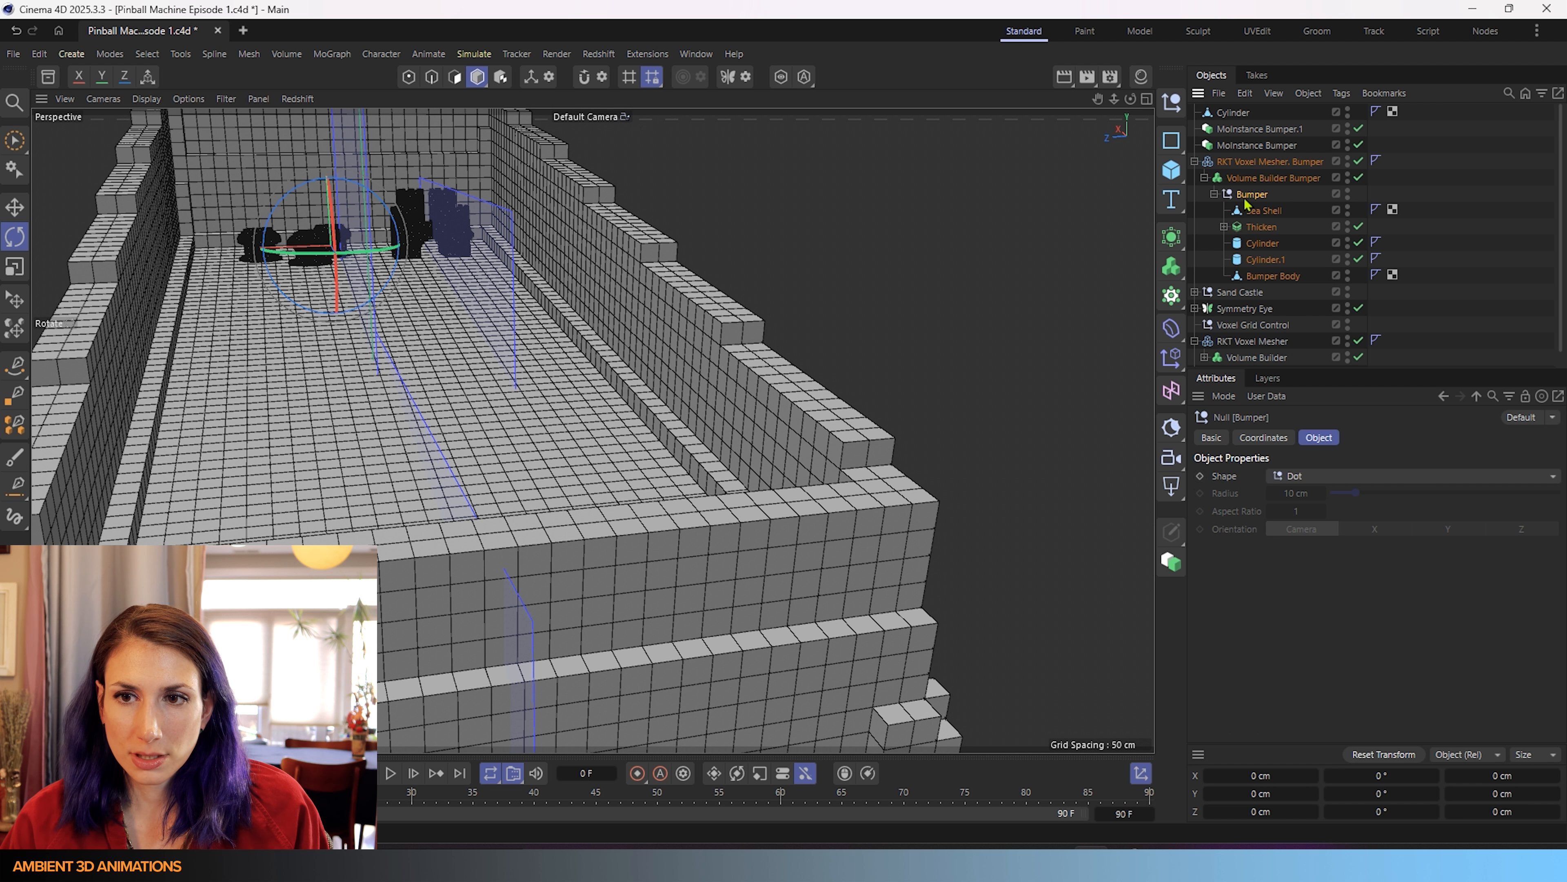
left_click(1214, 194)
left_click(1195, 162)
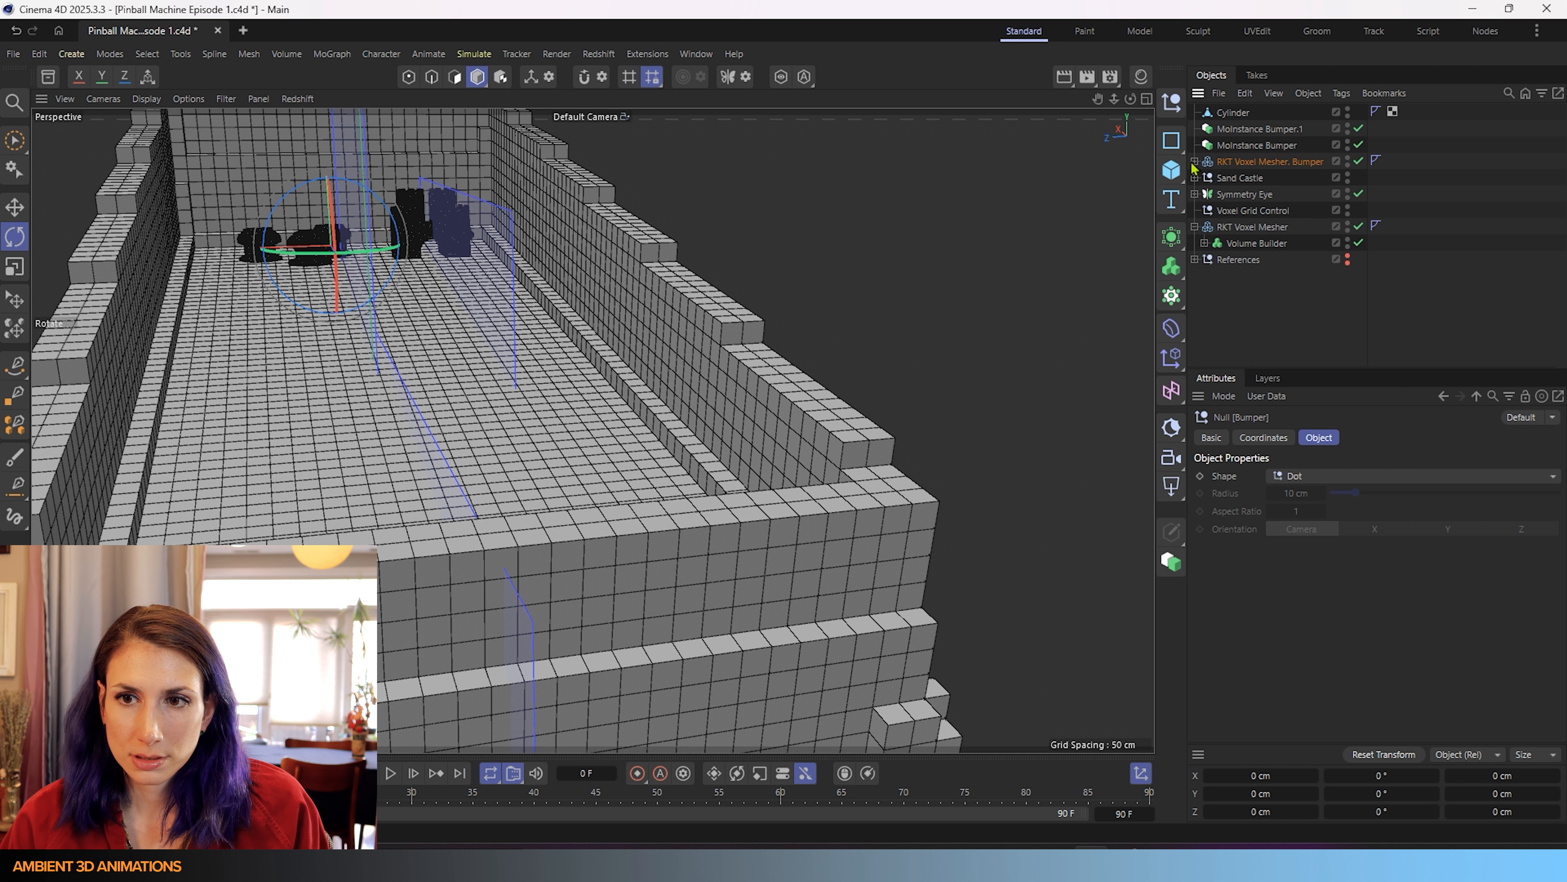
- Expand the Sand Castle null and rename it "Sand Castle and bumpers"
left_click(1240, 179)
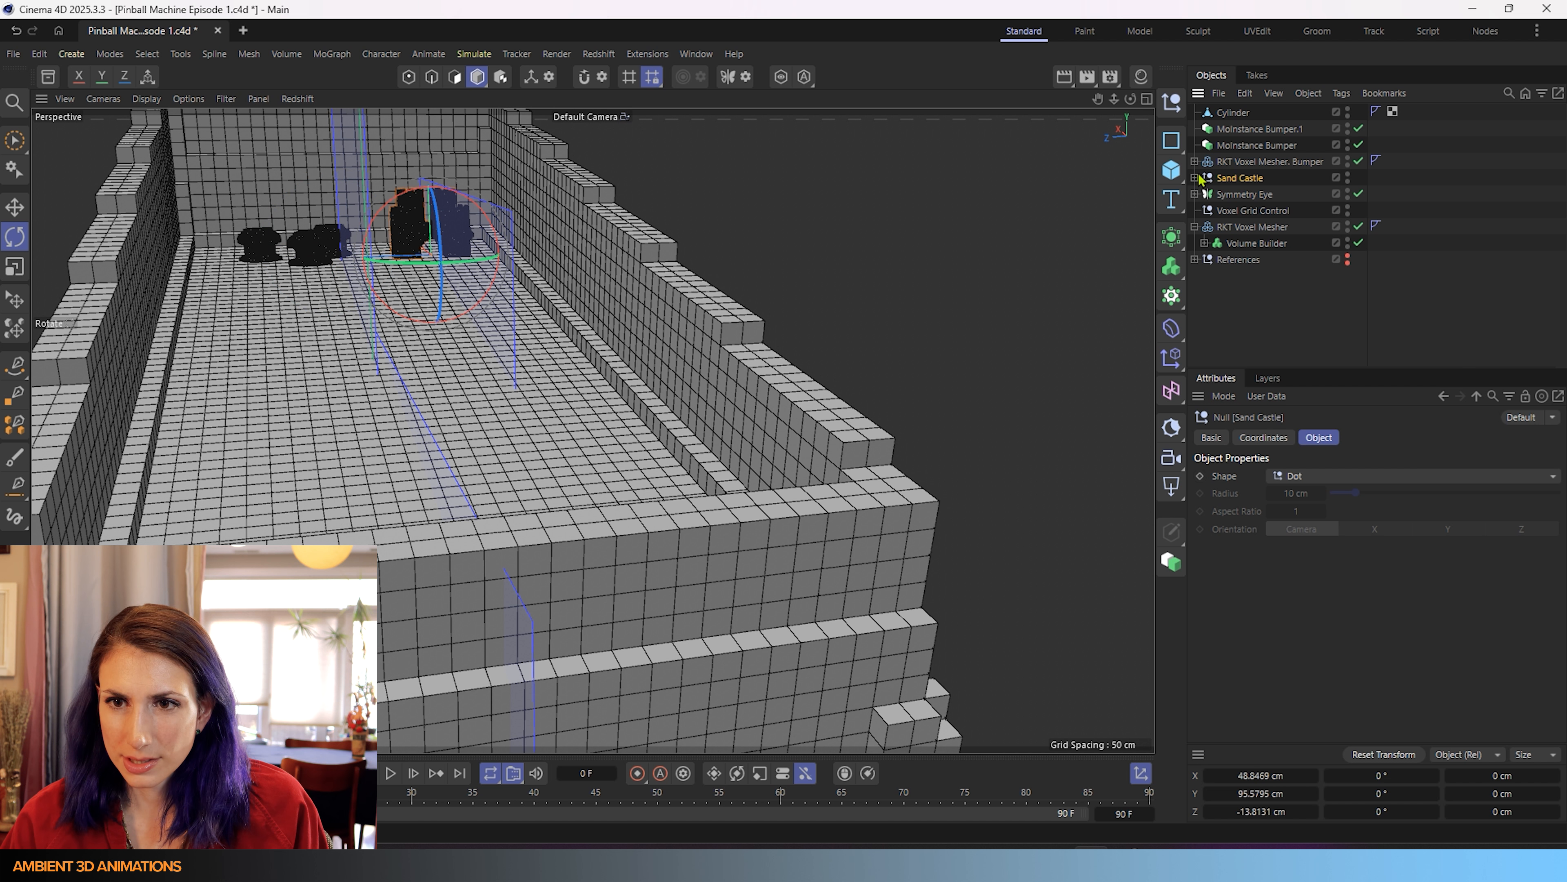
left_click(1196, 178)
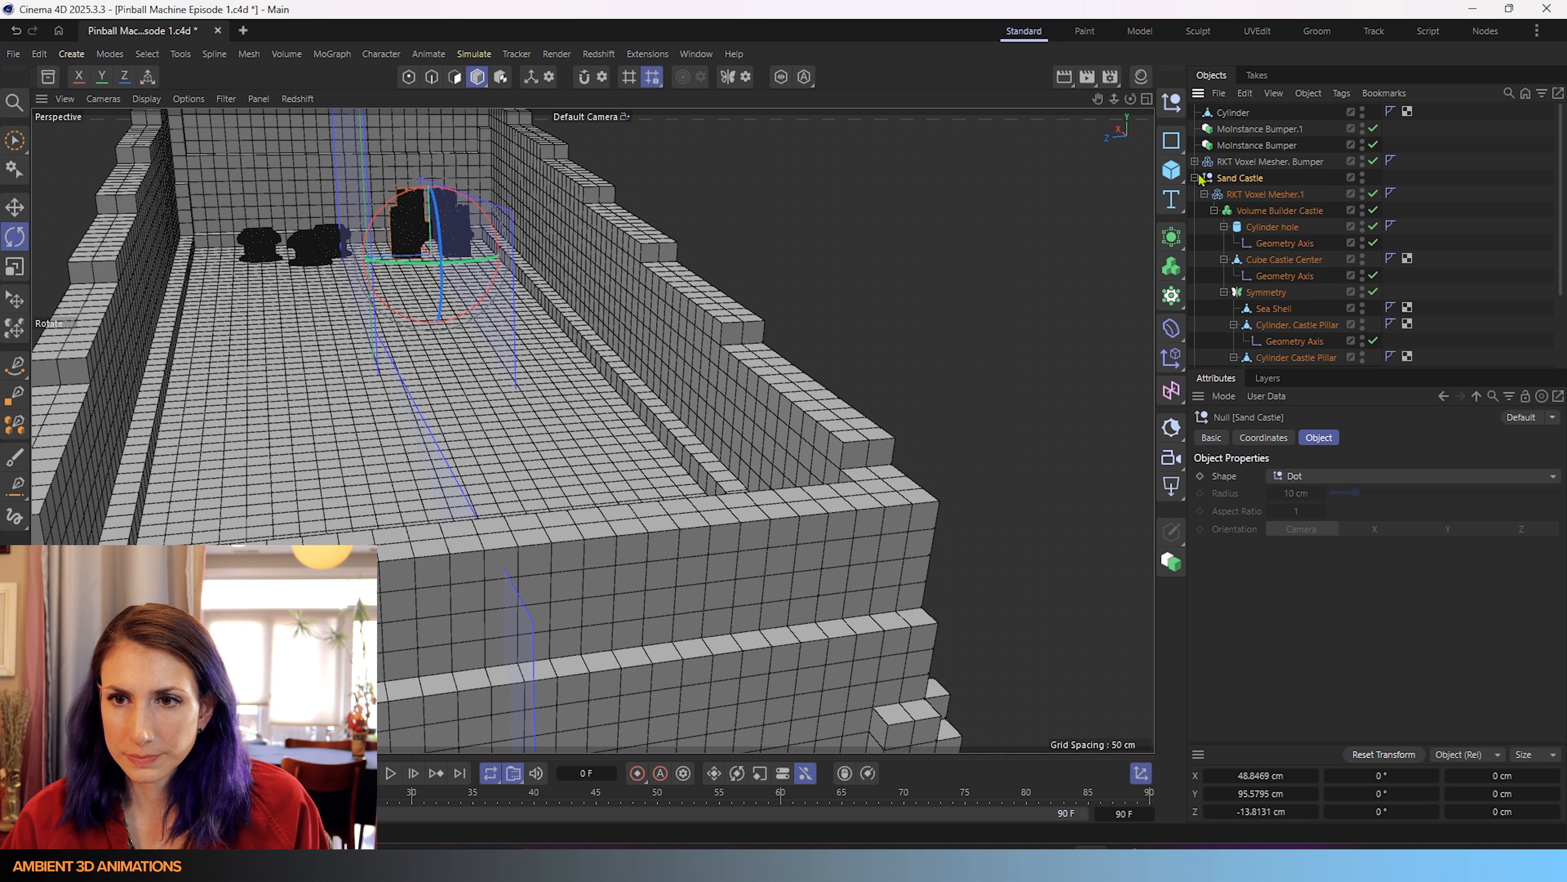
double_click(1240, 178)
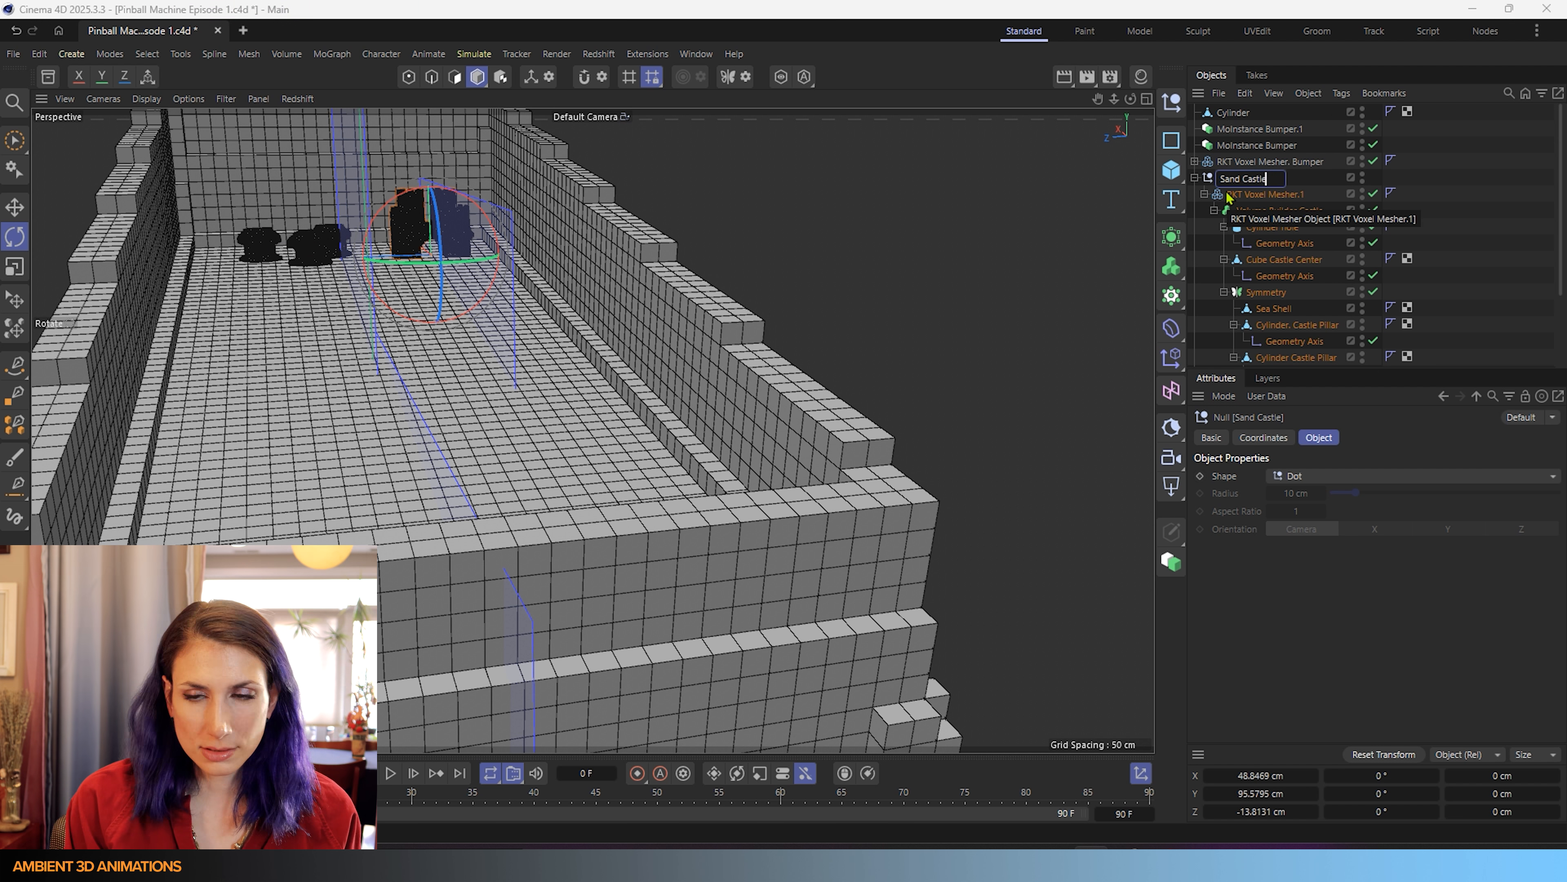
type("Castle and bumpers")
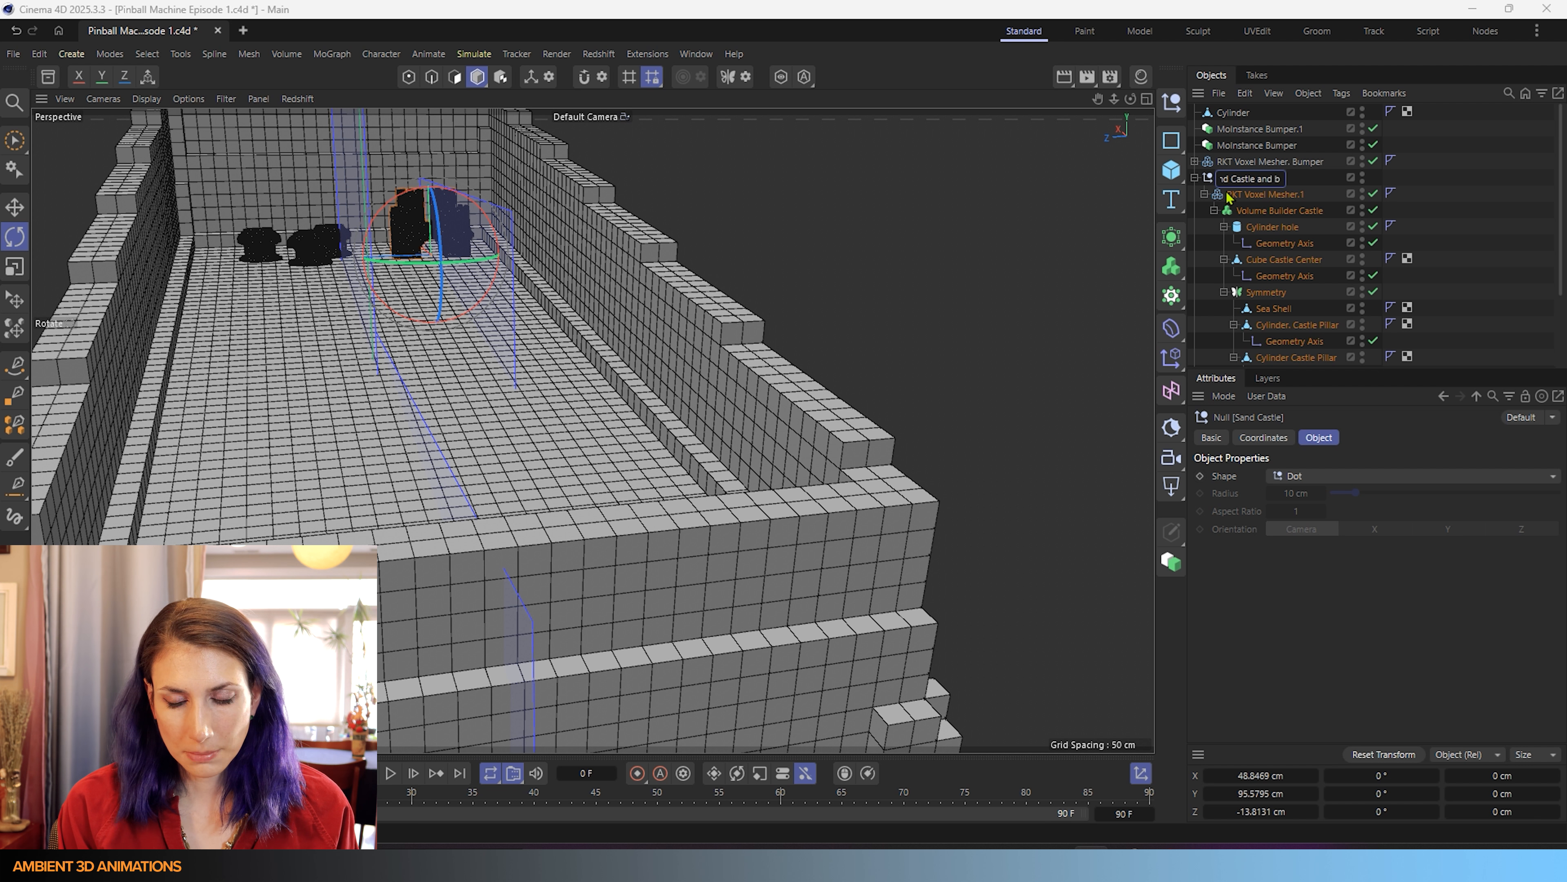
key("Return")
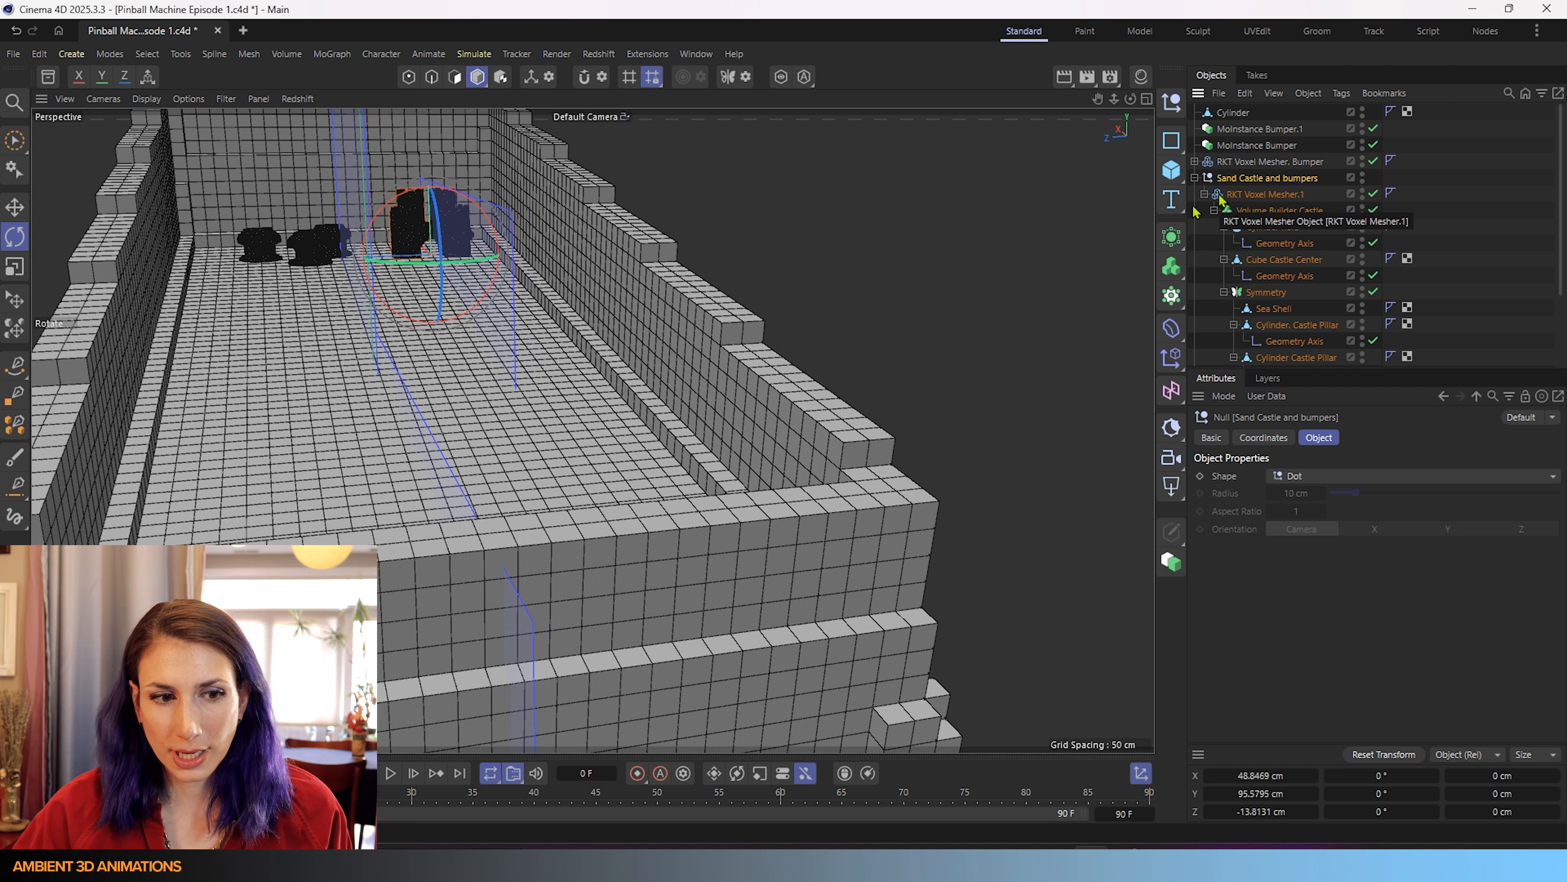
- Rename the edited cylinder on the cabinet front "Start Button"
left_click_drag(466, 473, 588, 428, "alt")
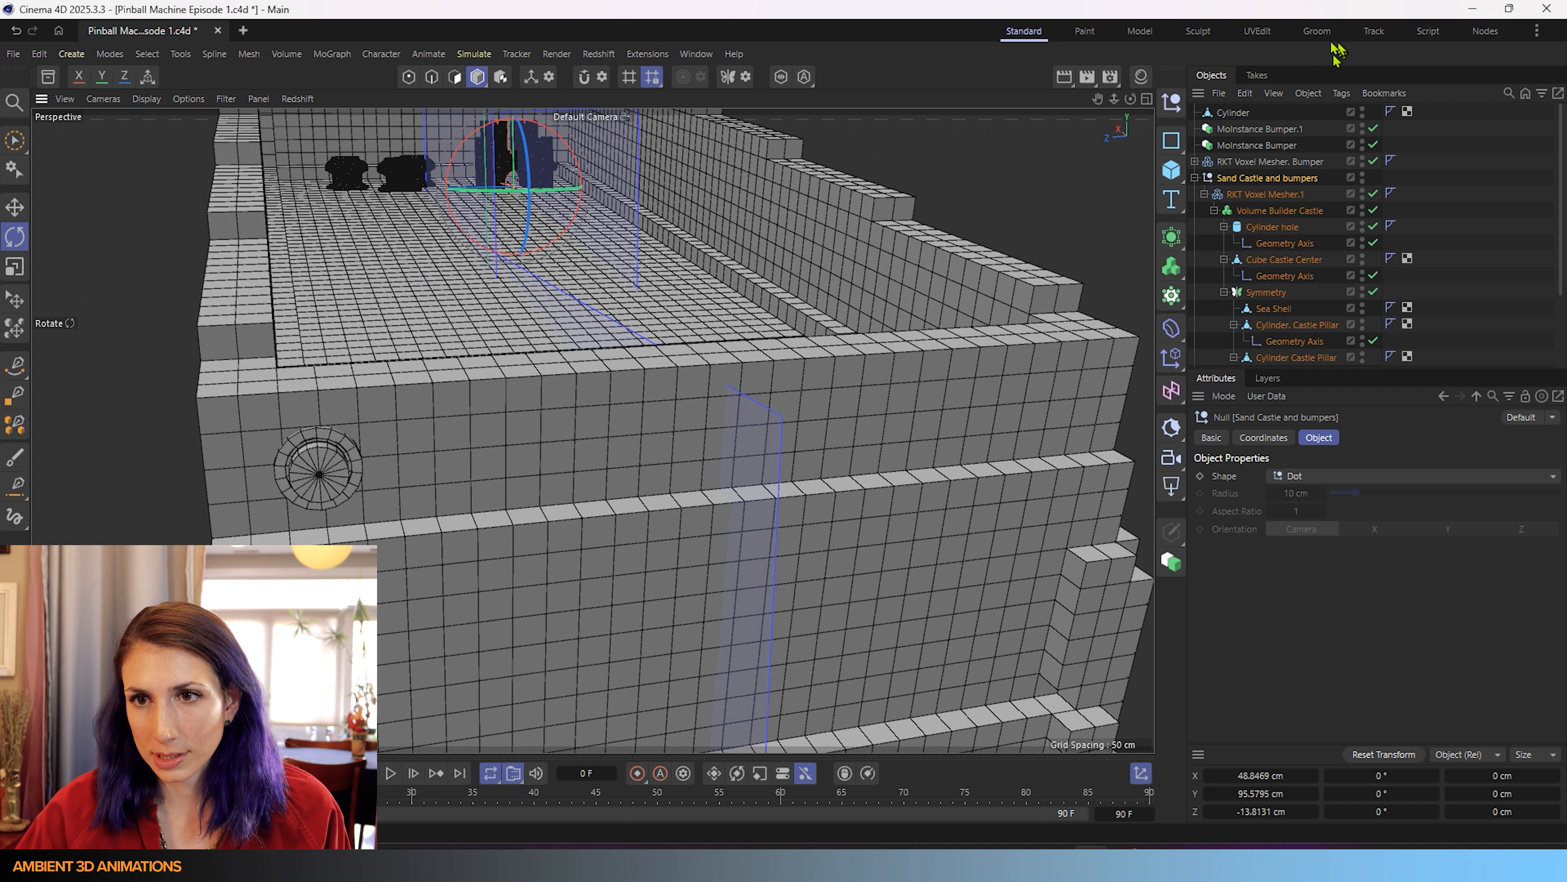
left_click(1237, 115)
double_click(1236, 113)
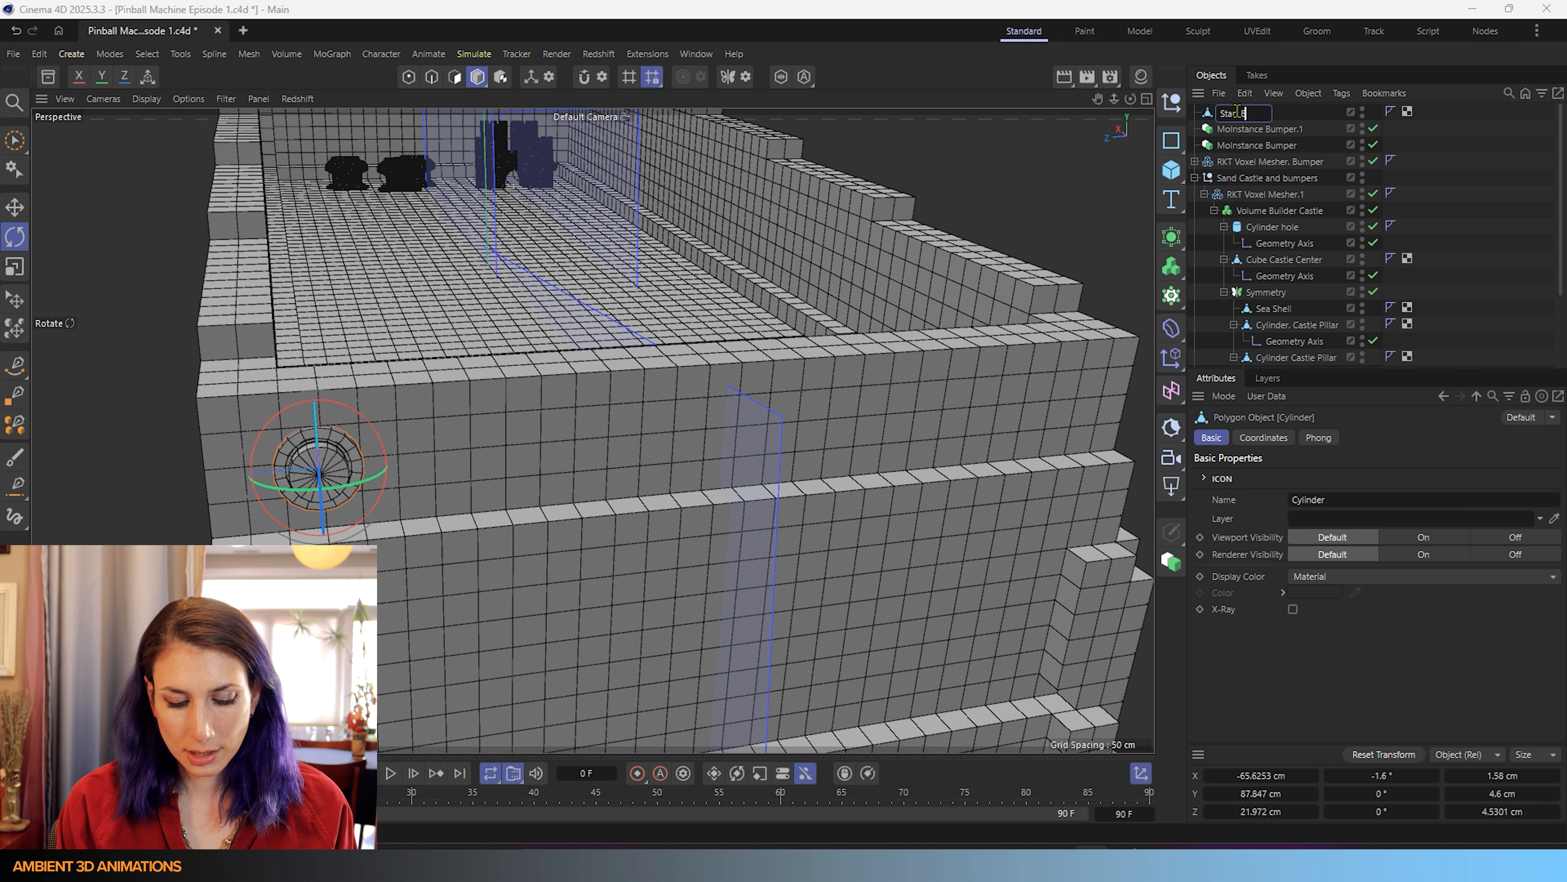
type("Start Button")
key("Return")
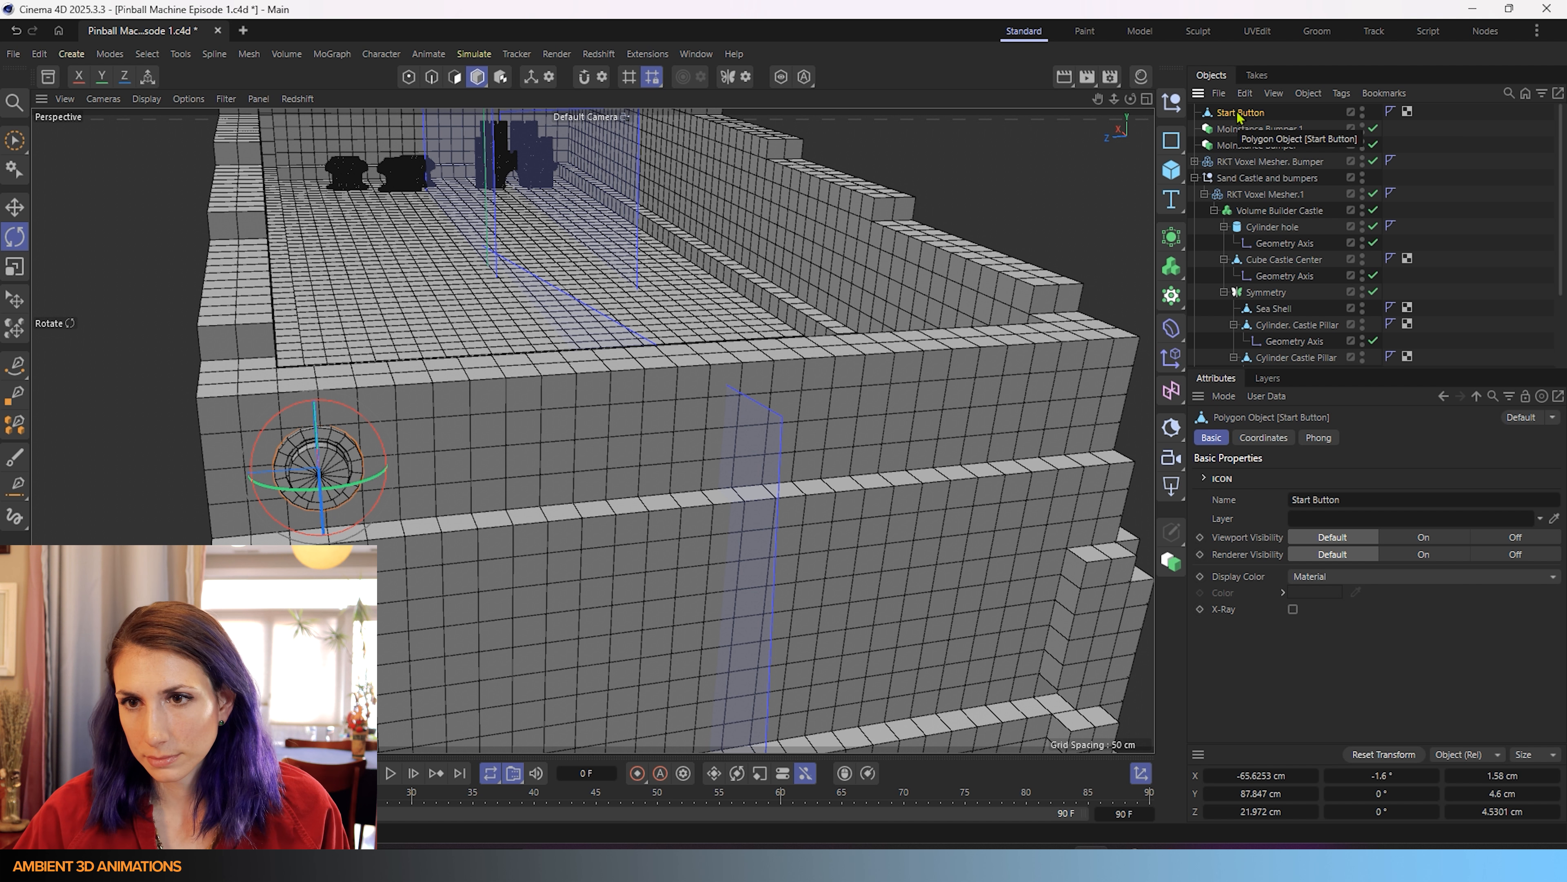
- Place the Start Button inside the Volume Builder Castle and inspect its voxelised shape on the cabinet front
left_click_drag(1240, 113, 1280, 217)
scroll(338, 511, "up", 3)
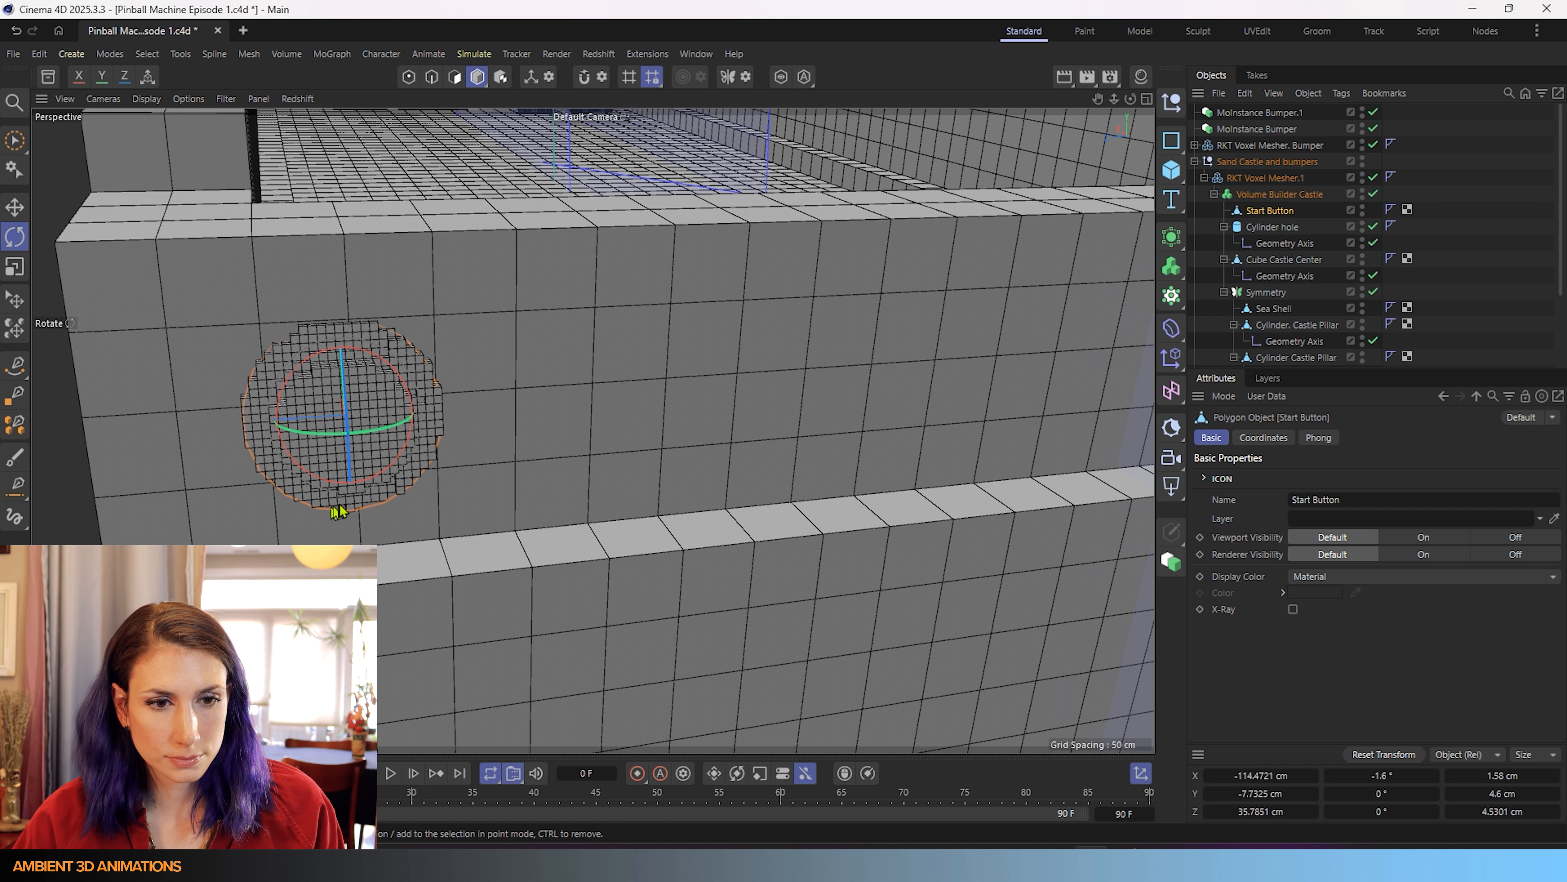
left_click_drag(338, 511, 410, 377, "alt")
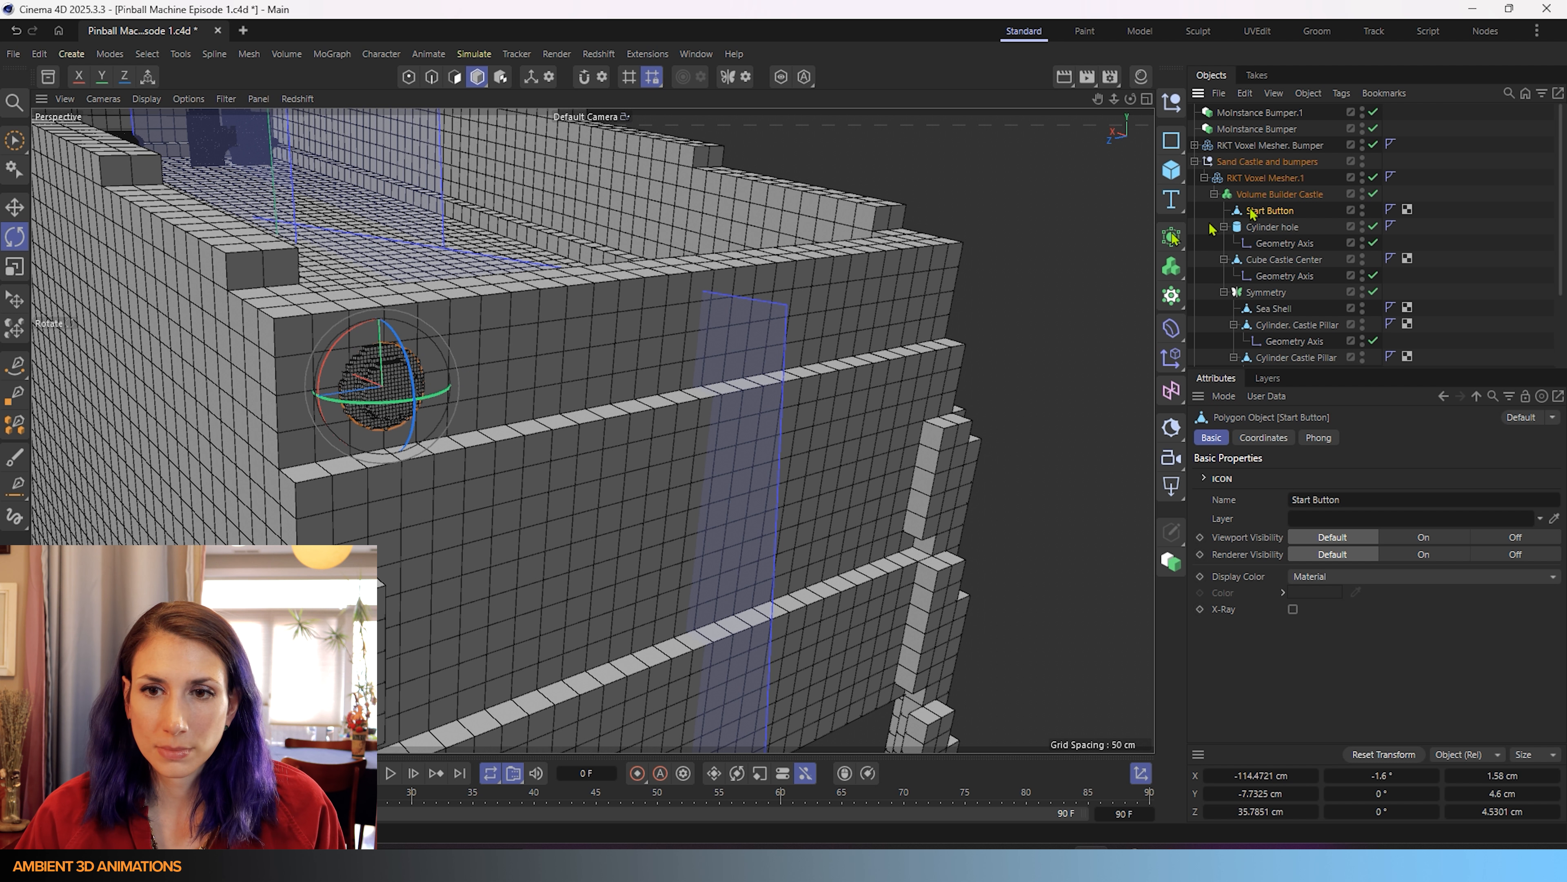
left_click_drag(368, 335, 487, 406, "alt")
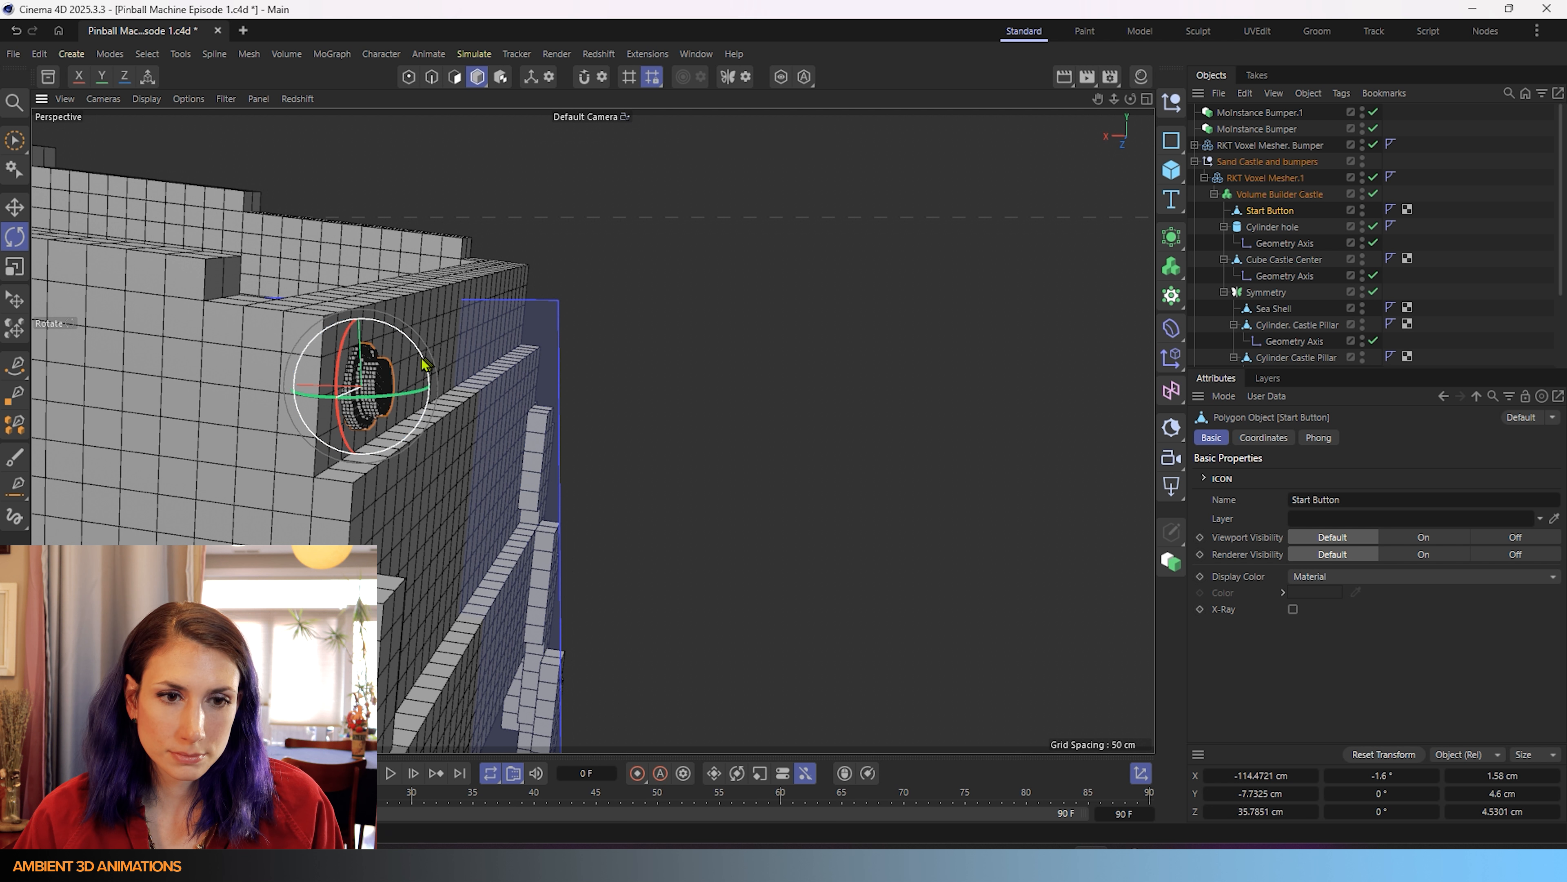
- Inspect the voxelised Start Button from several angles and move it out of the Volume Builder Castle to the top level of the hierarchy
left_click_drag(423, 365, 281, 395)
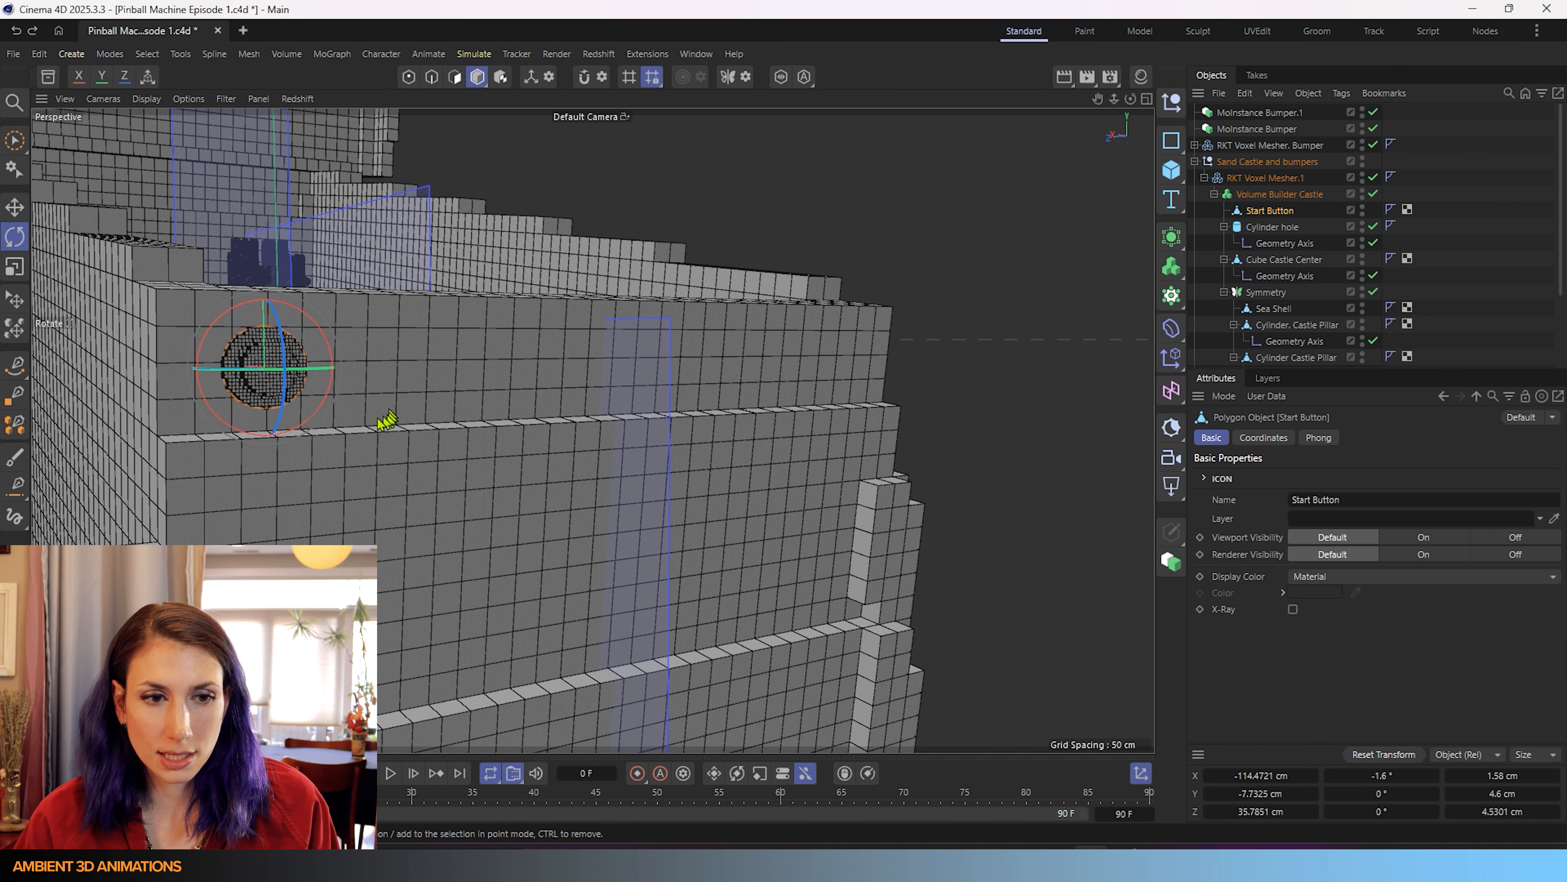
left_click_drag(385, 420, 550, 434, "alt")
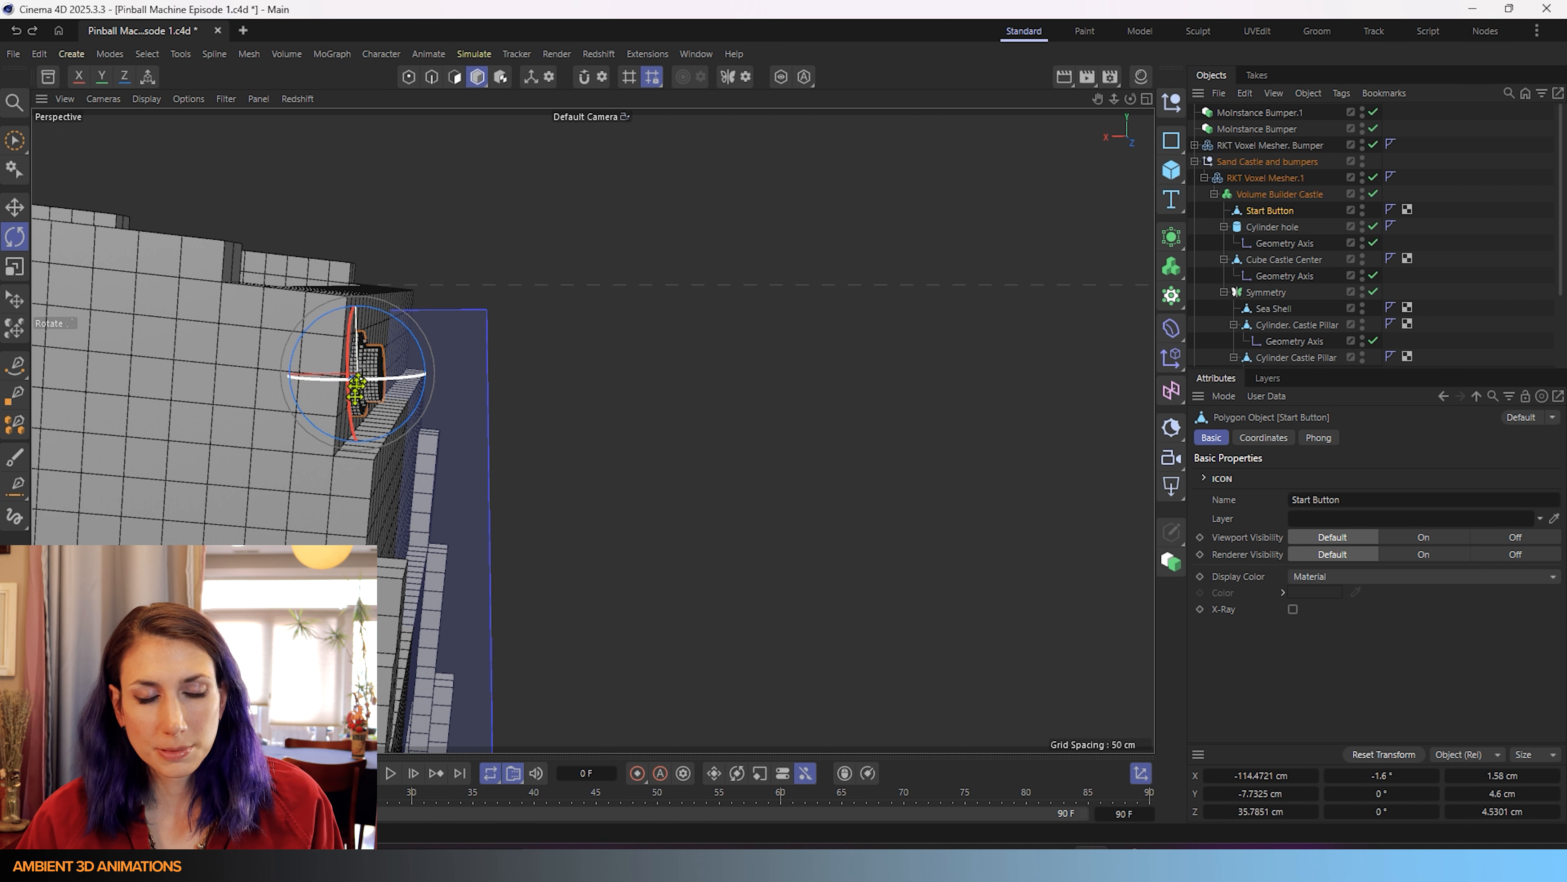
left_click_drag(364, 425, 143, 410, "alt")
right_click_drag(144, 409, 367, 429, "alt")
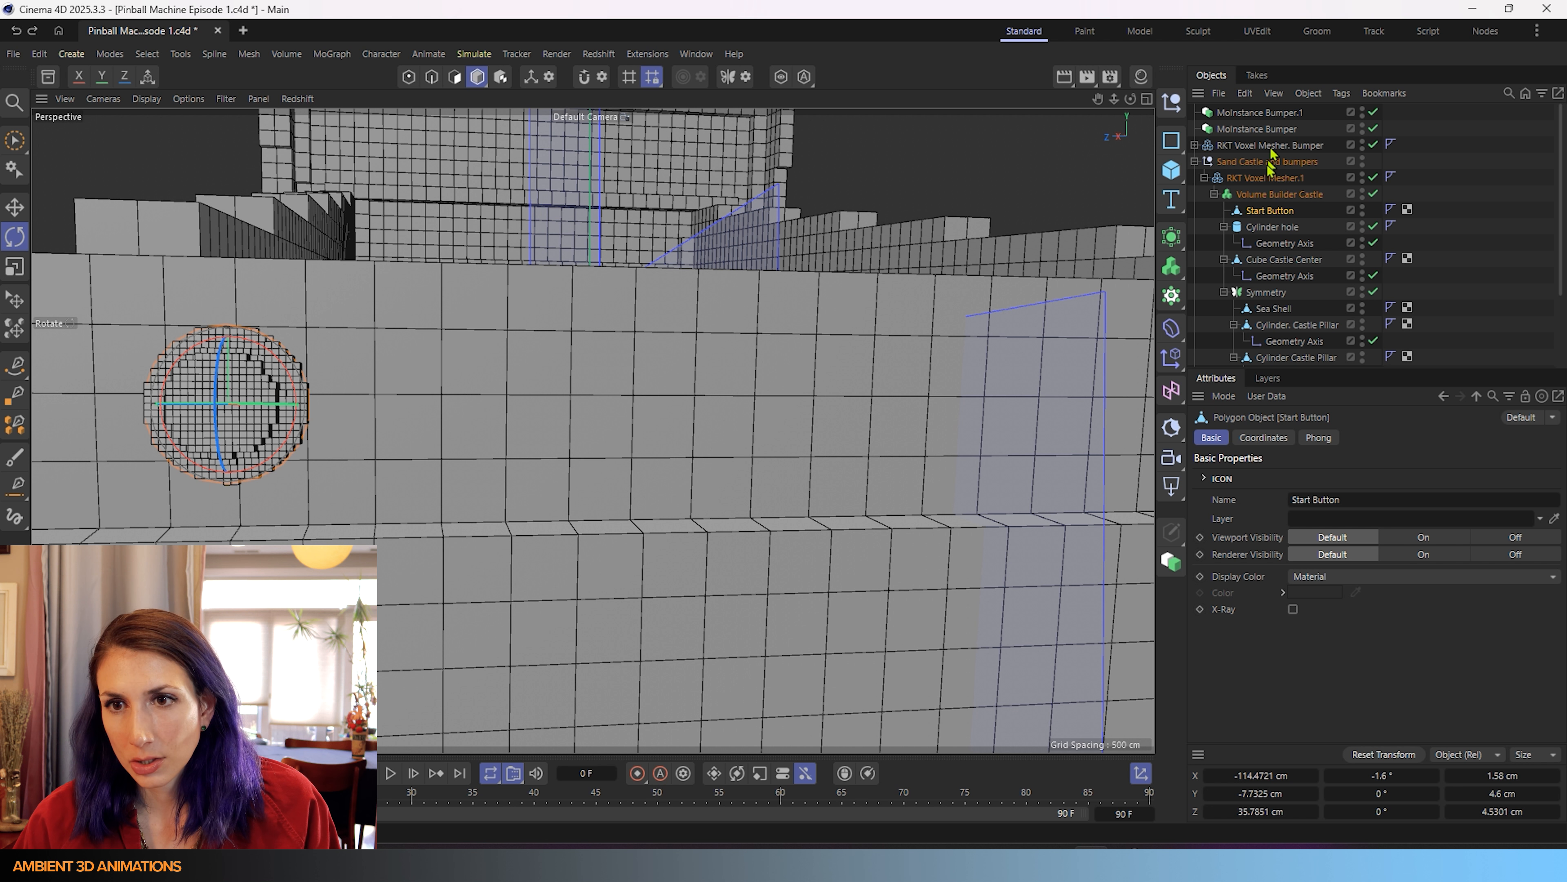
left_click(1262, 180)
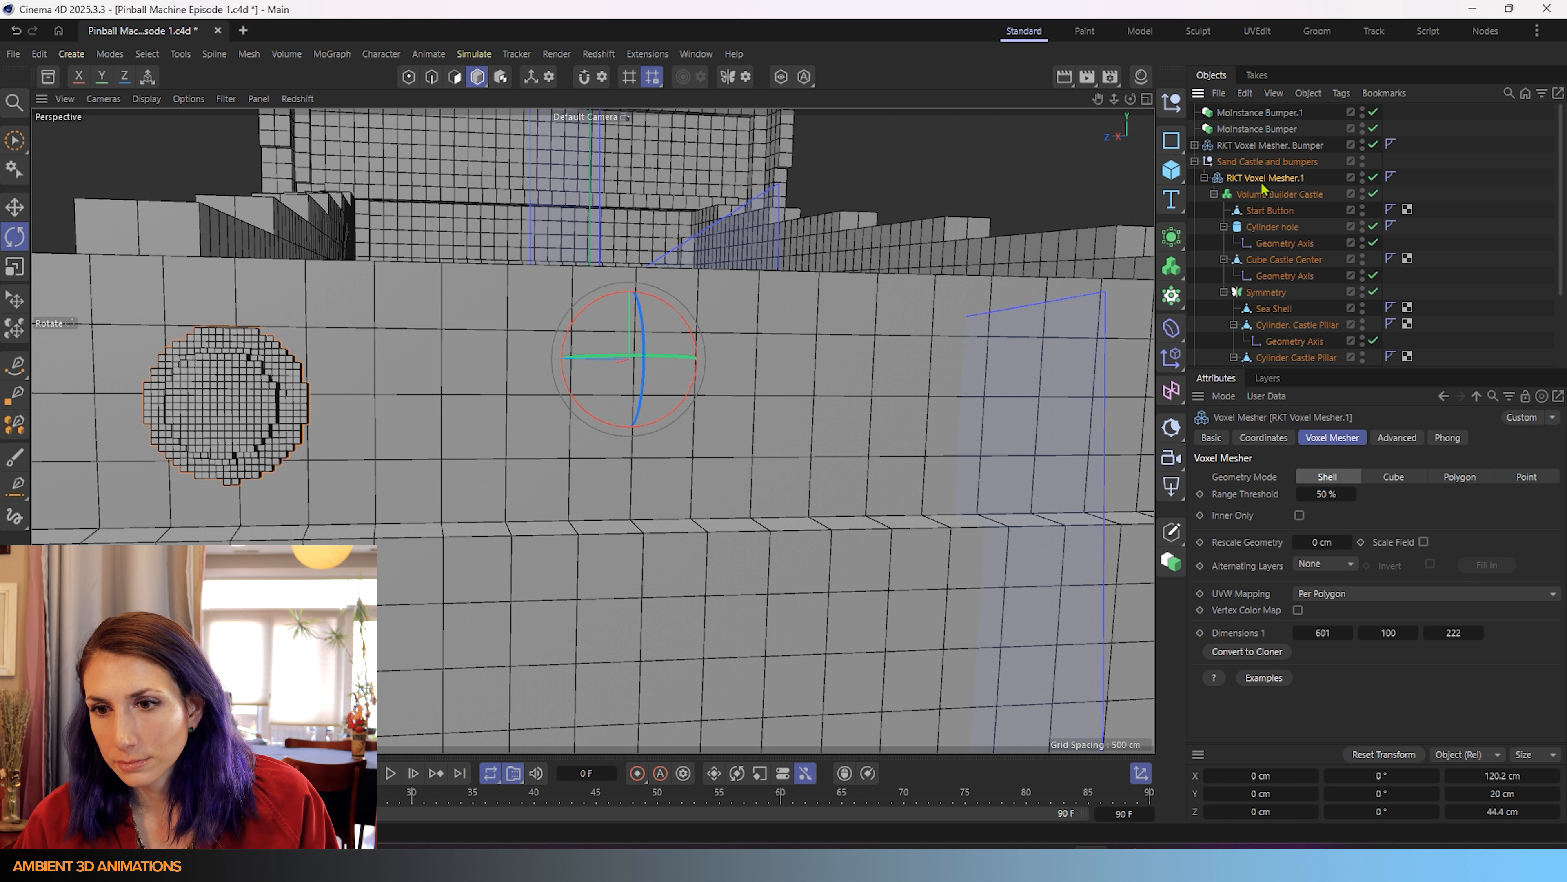
left_click(1240, 195)
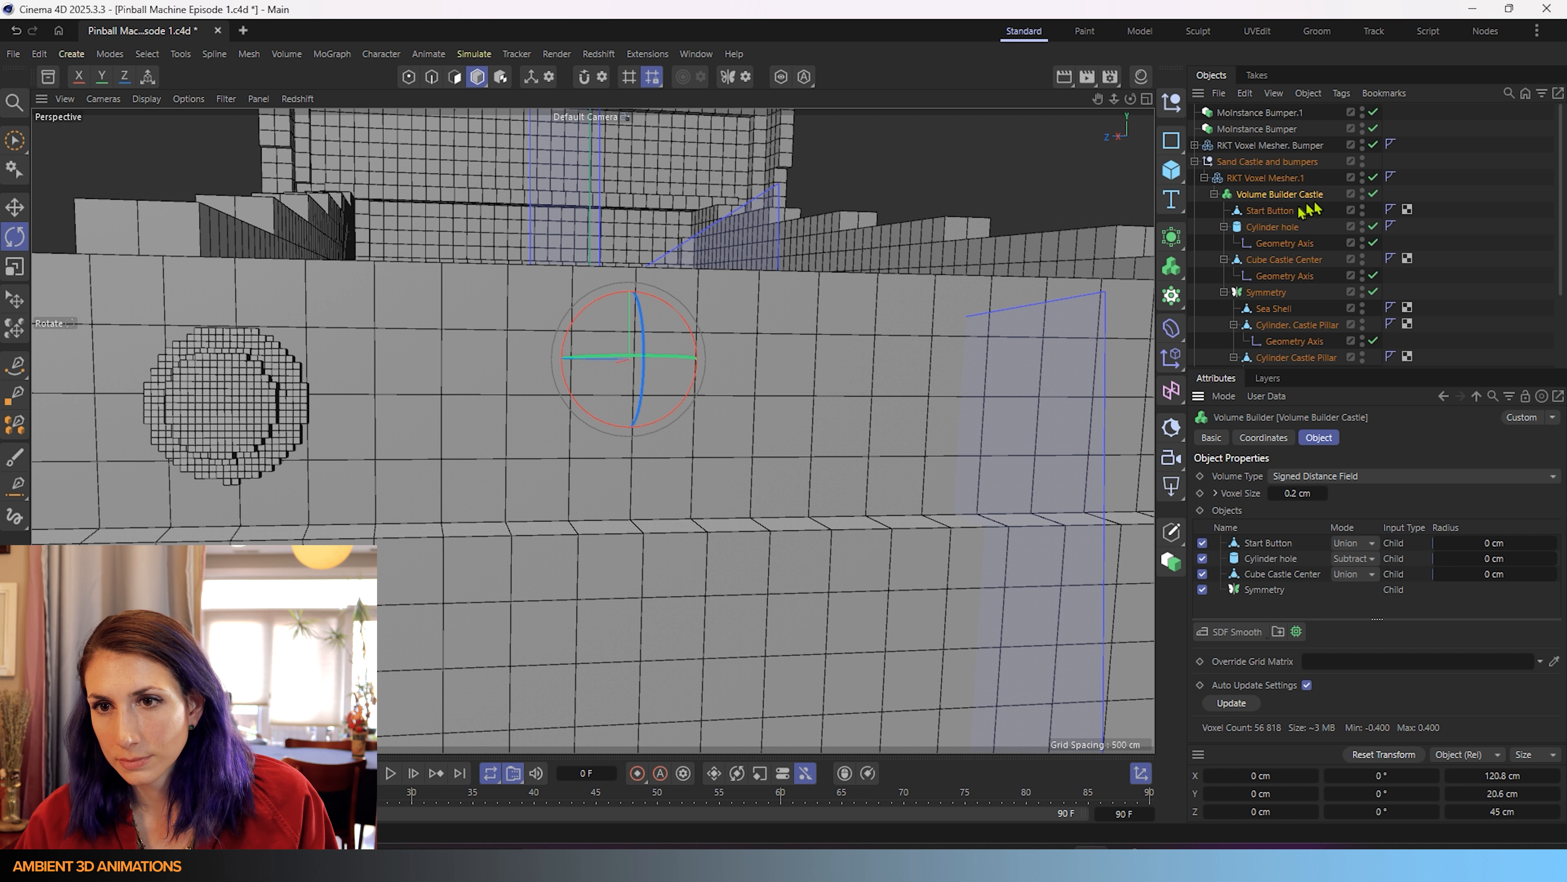
left_click(1276, 213)
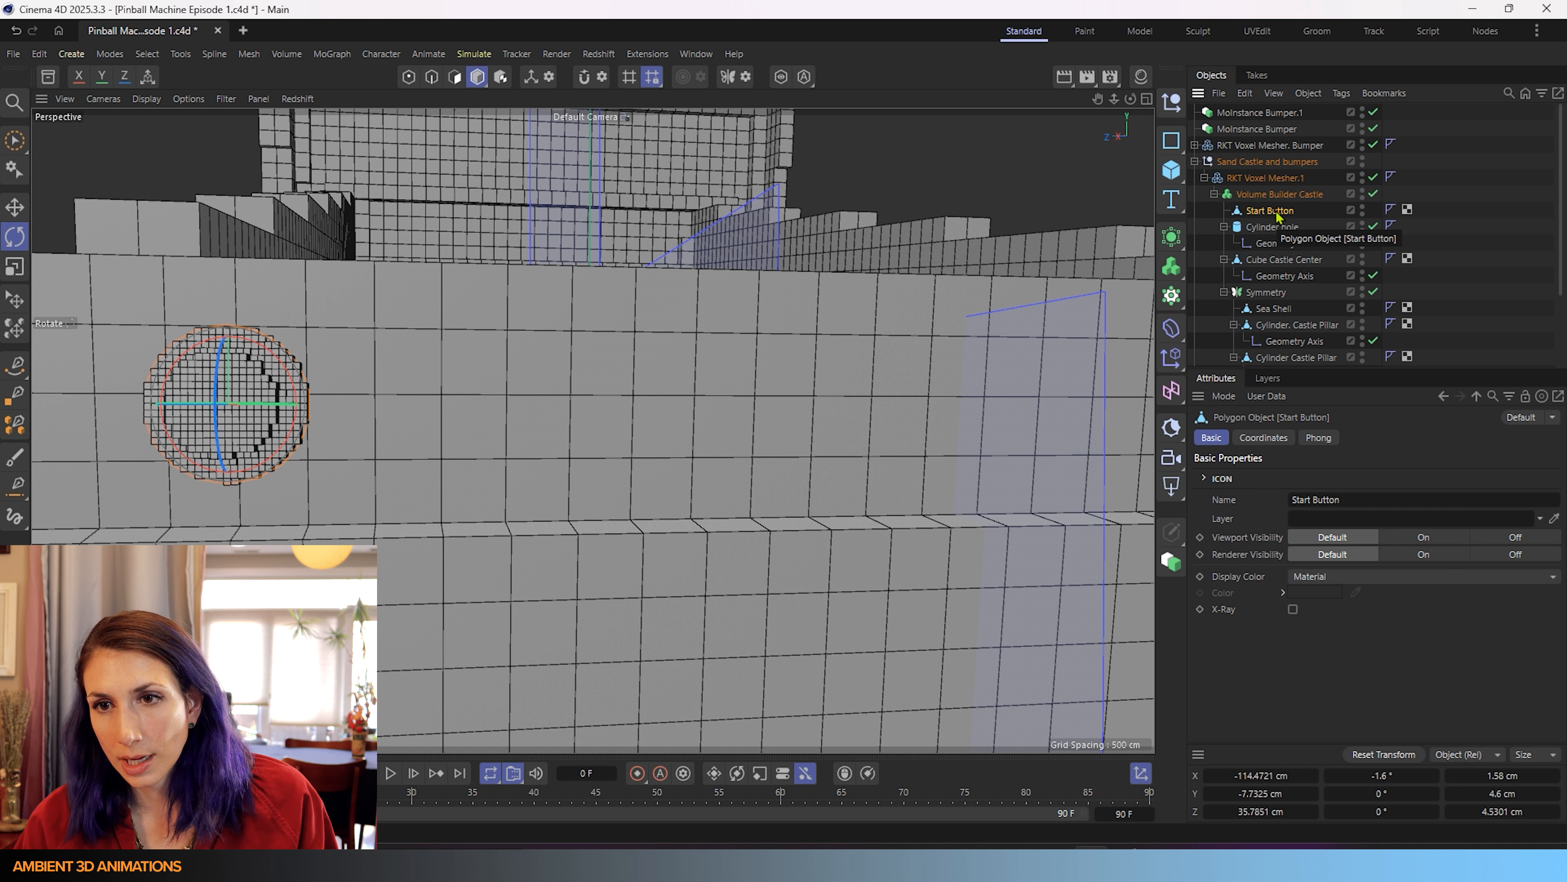
left_click_drag(1276, 213, 1279, 111)
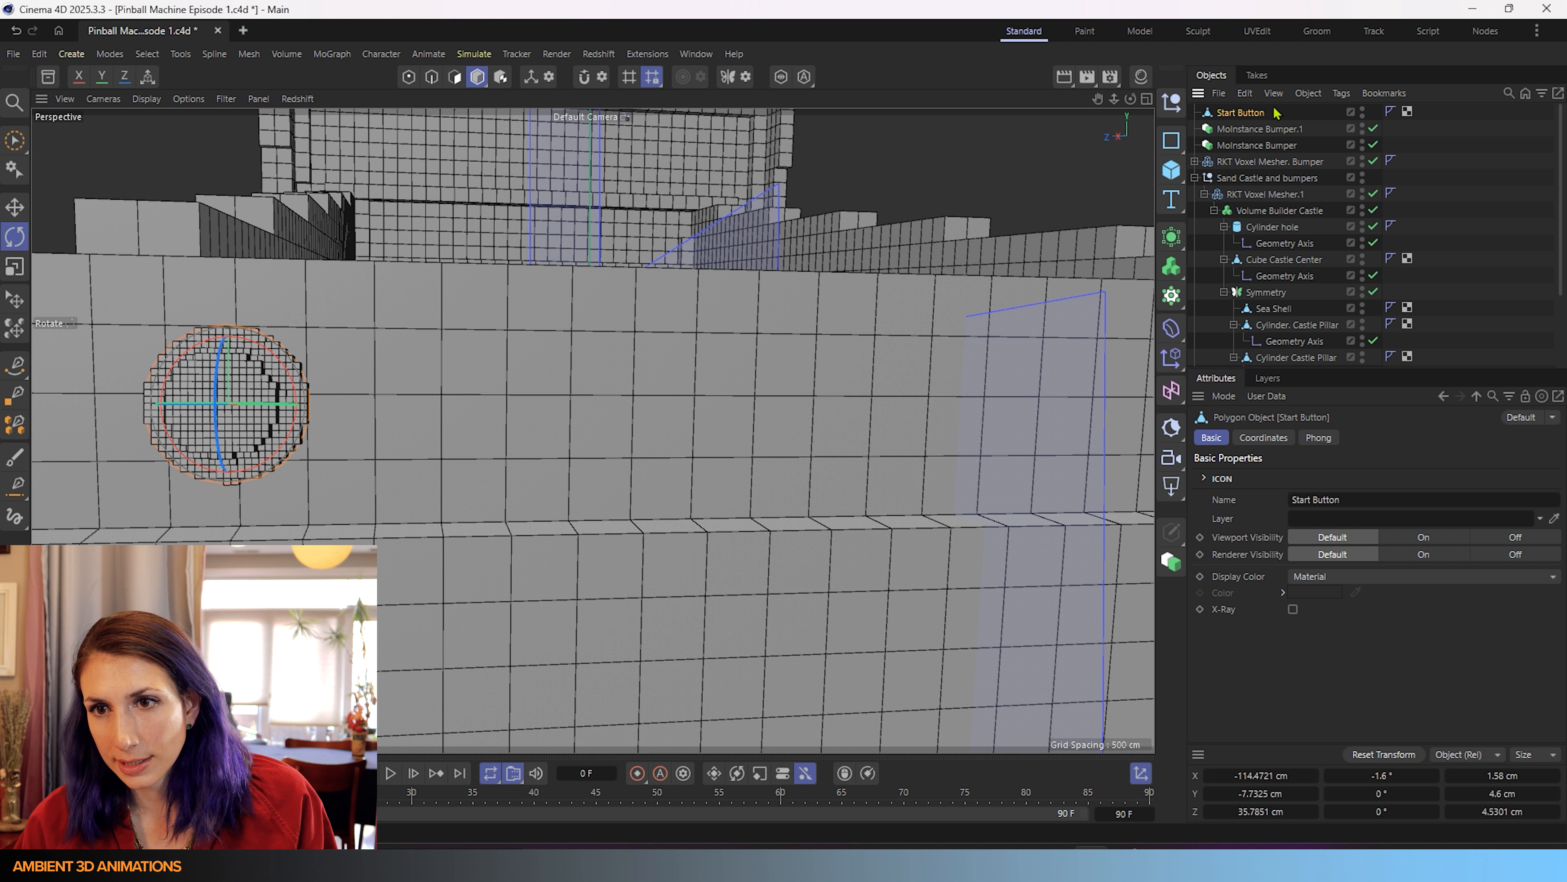
- Duplicate the castle's RKT Voxel Mesher.1 together with its Volume Builder Castle at the top level of the hierarchy
left_click(1265, 211)
left_click(1266, 195, "ctrl")
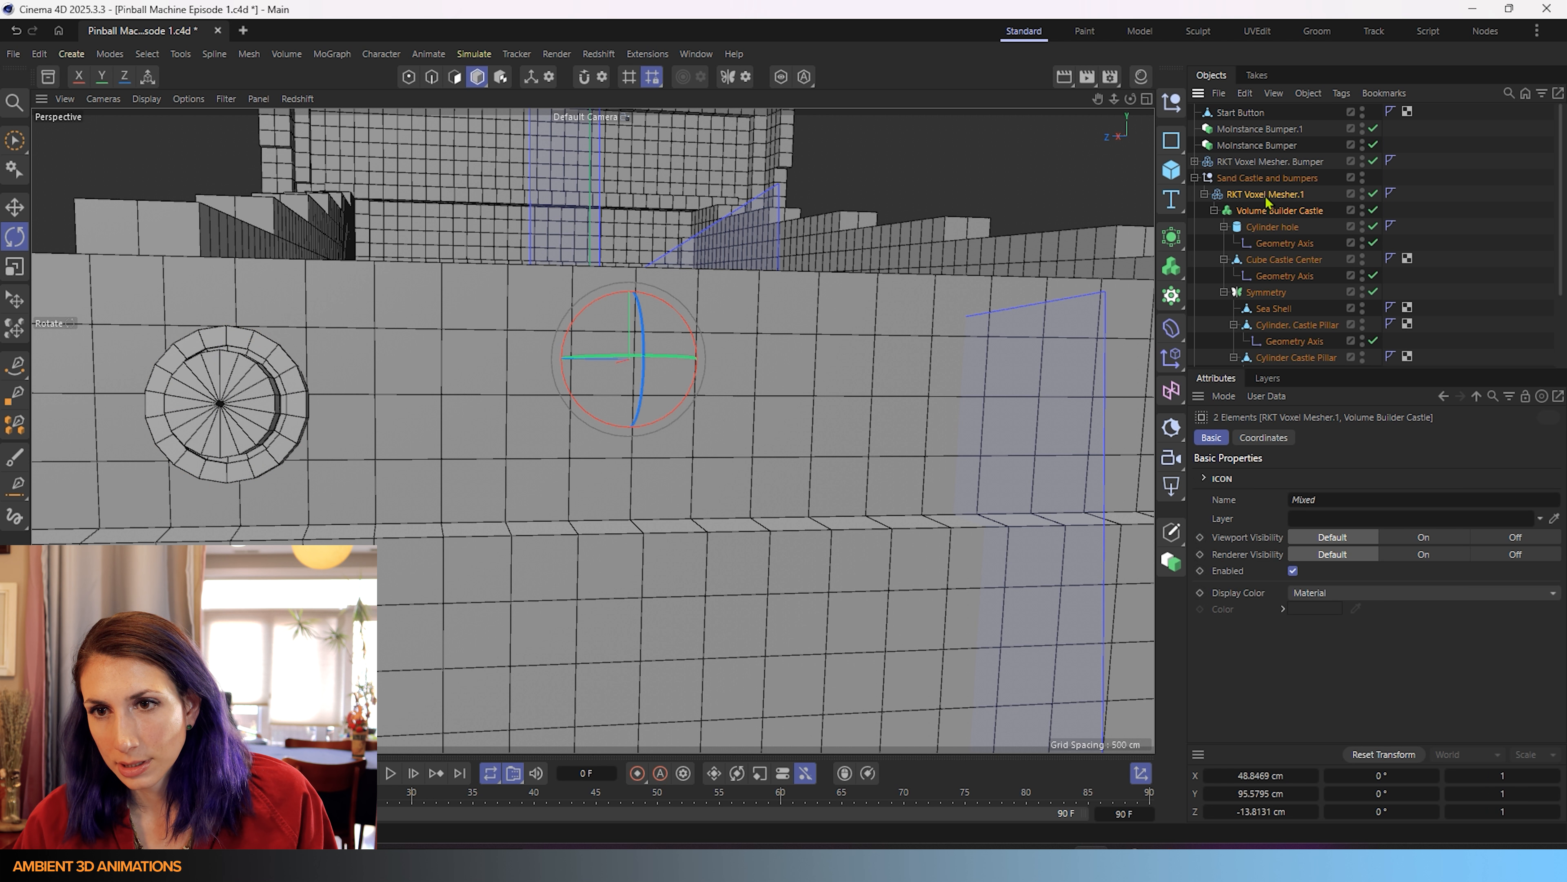
left_click(1266, 201)
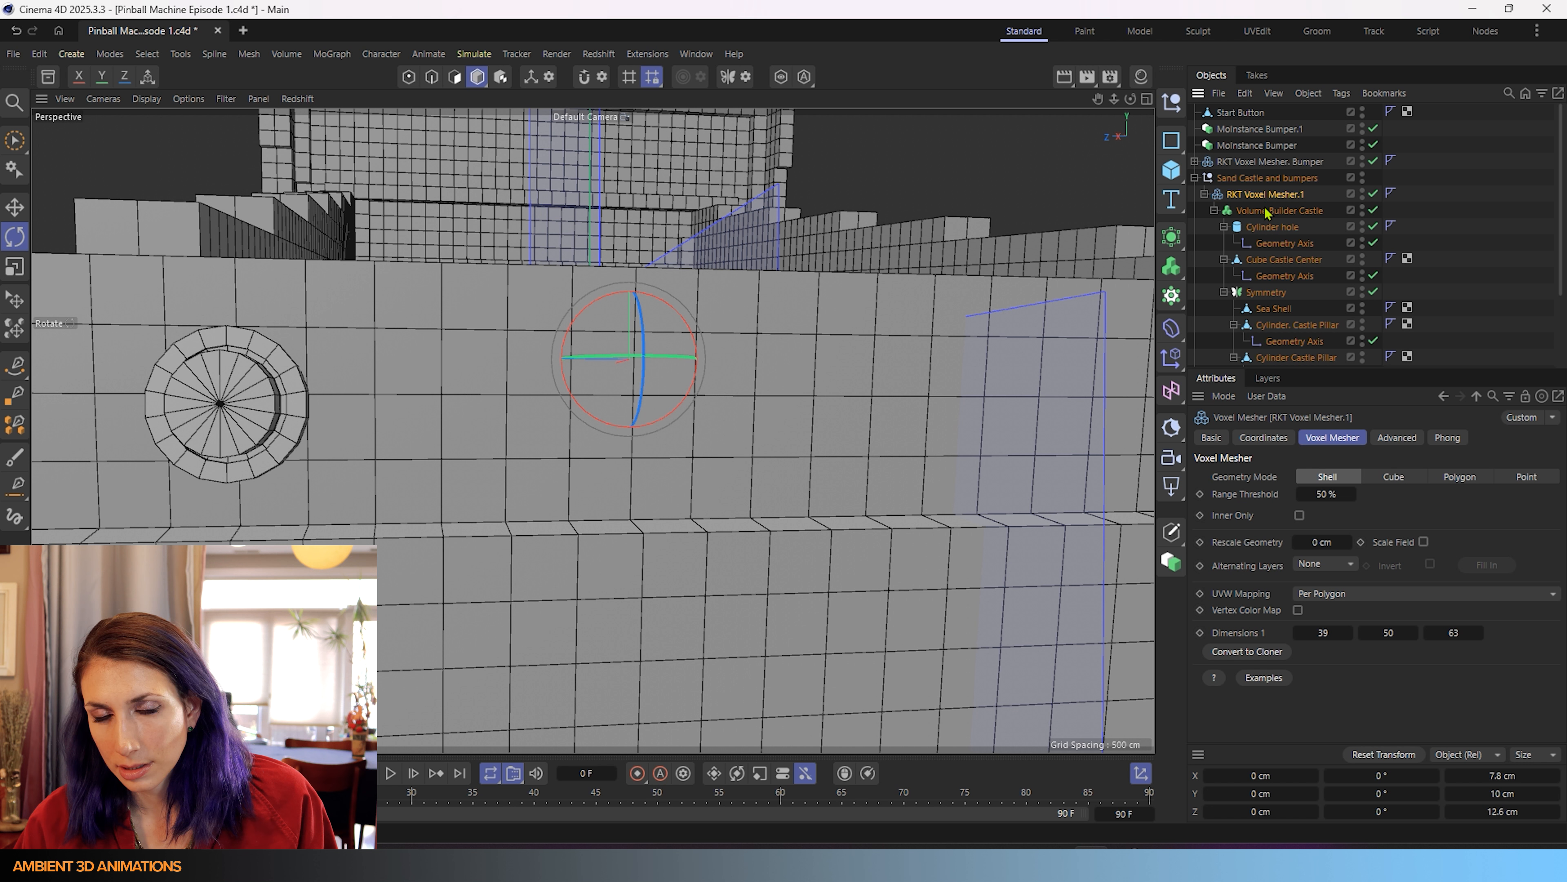
left_click(1265, 211, "ctrl")
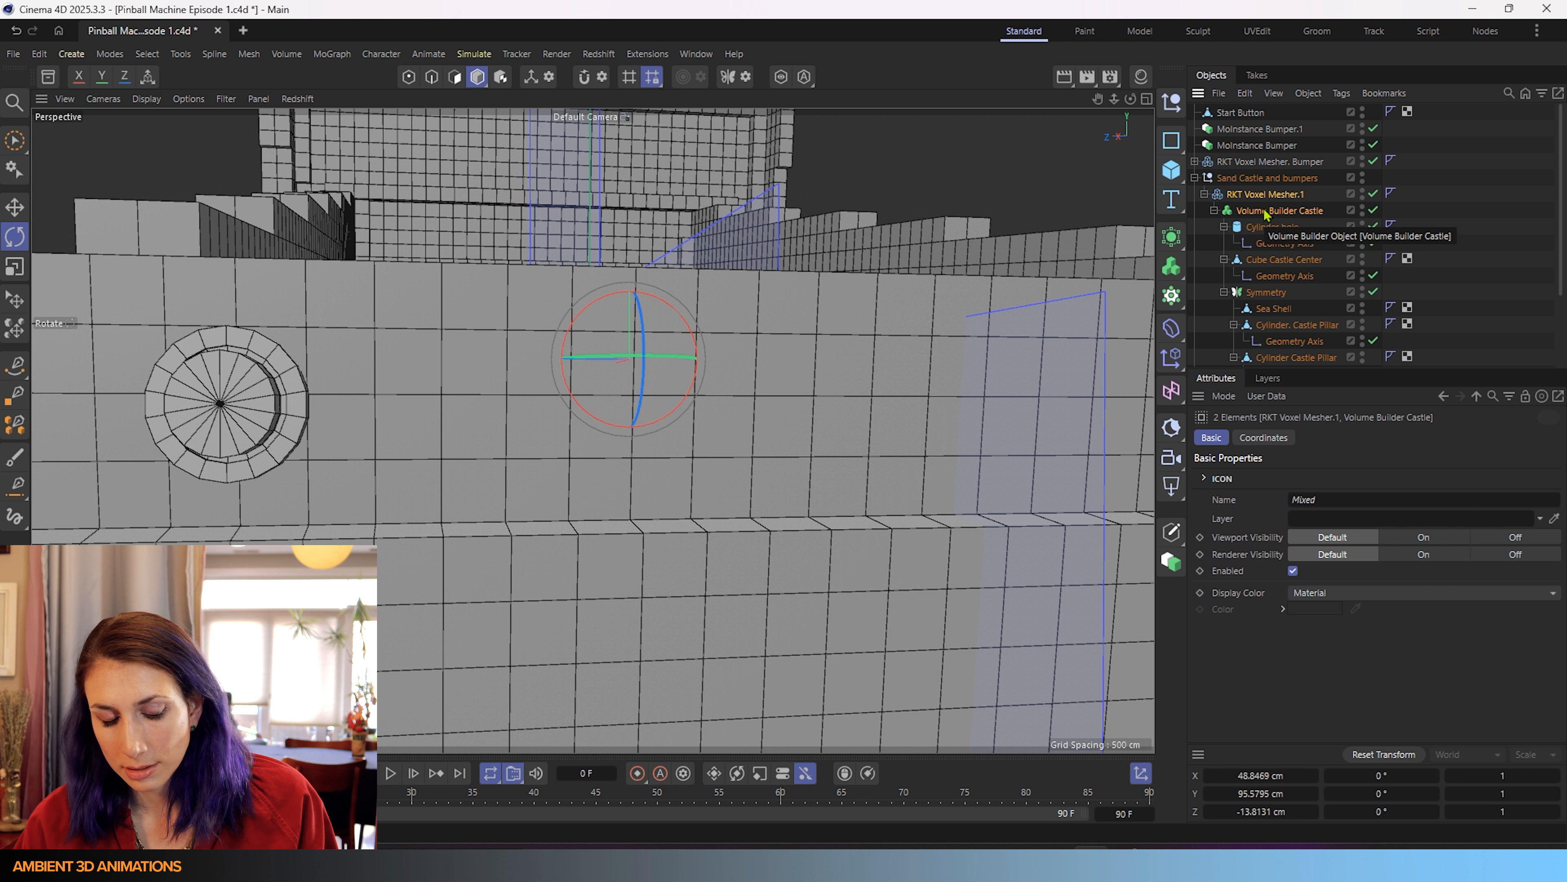
key("ctrl+c")
key("ctrl+v")
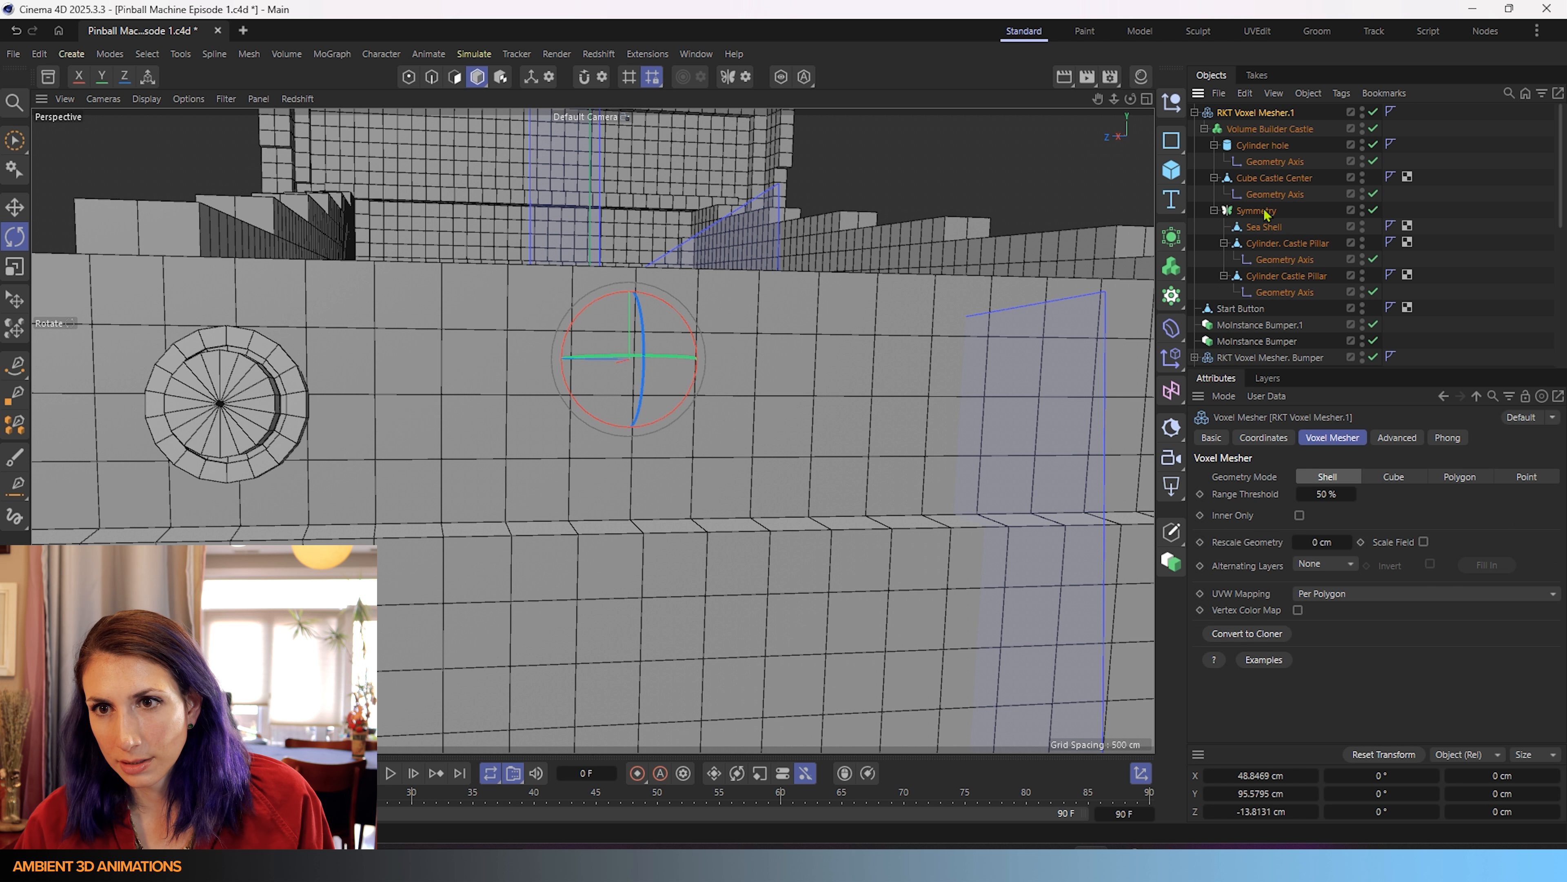
- Delete the Cylinder hole, Cube Castle Center and Symmetry objects from the copied Volume Builder Castle
left_click(1262, 134)
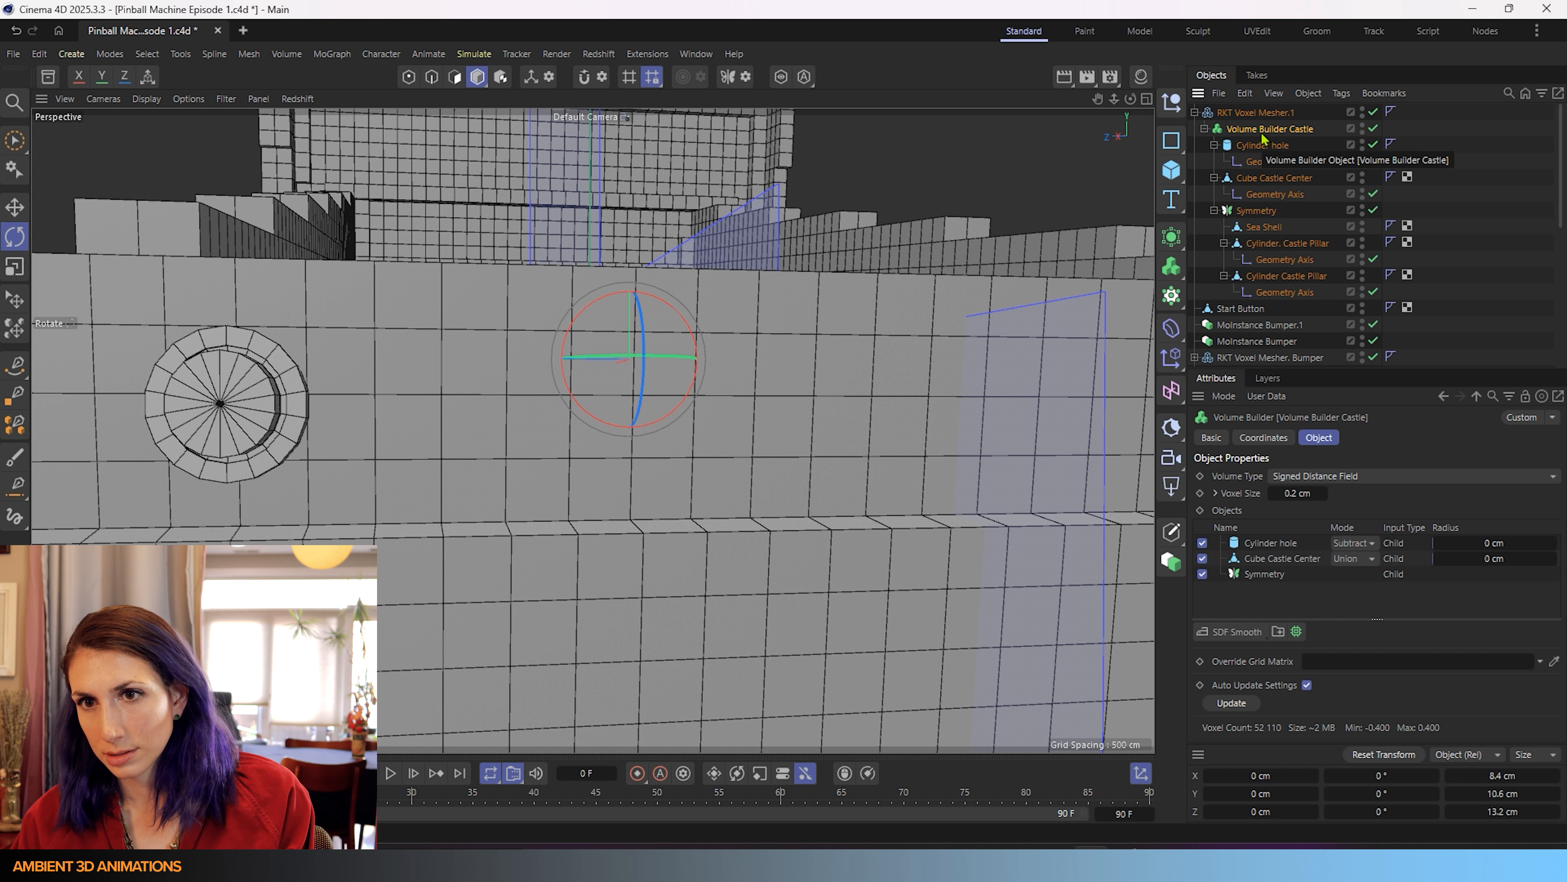
left_click(1262, 146)
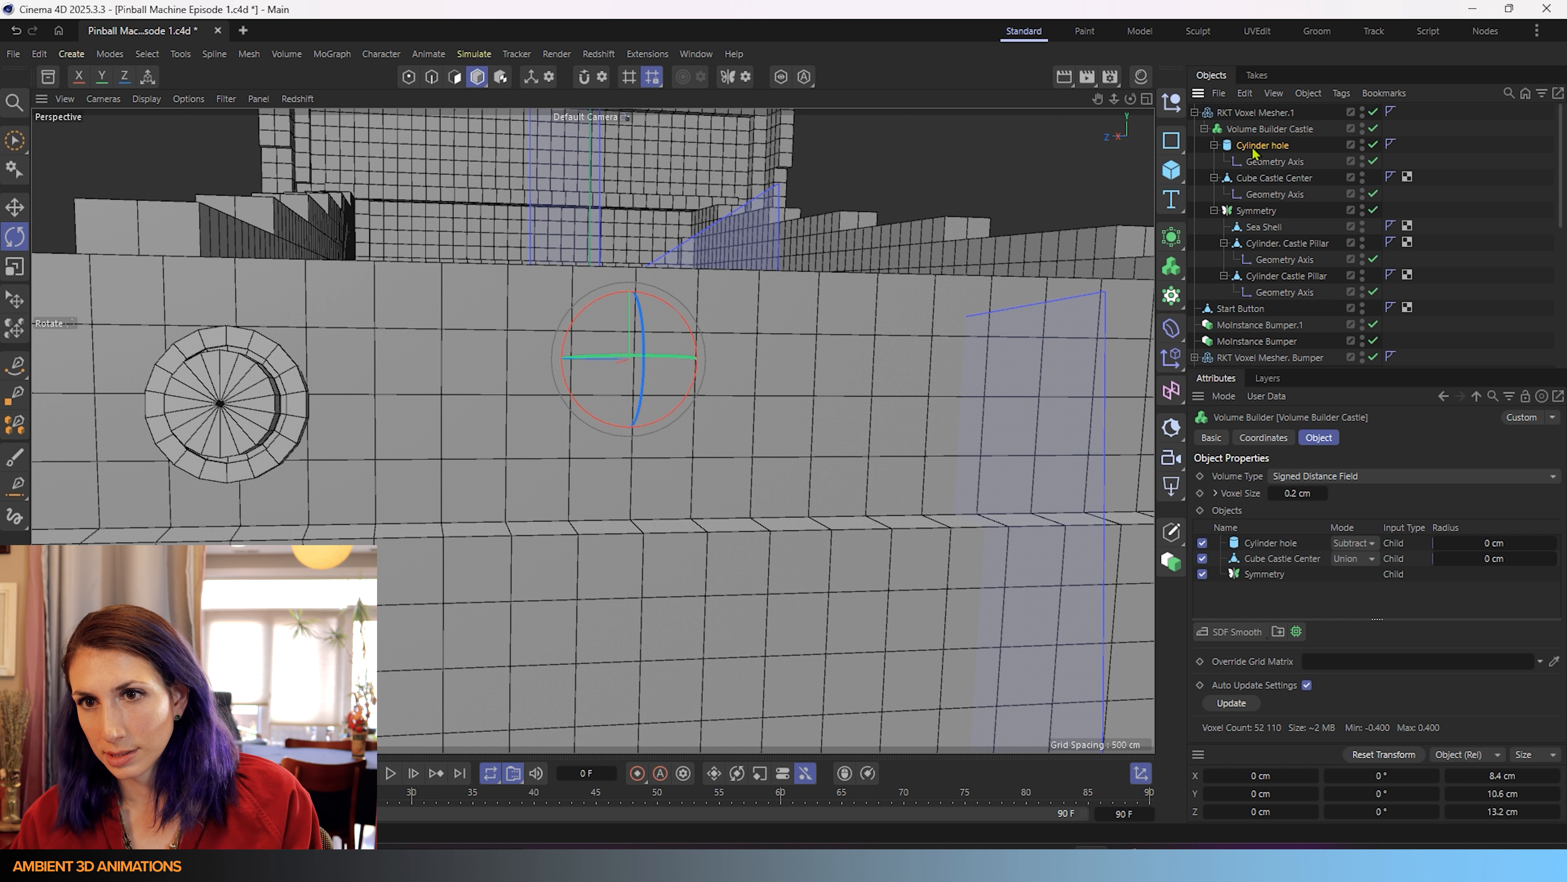
left_click(1246, 274, "shift")
key("Delete")
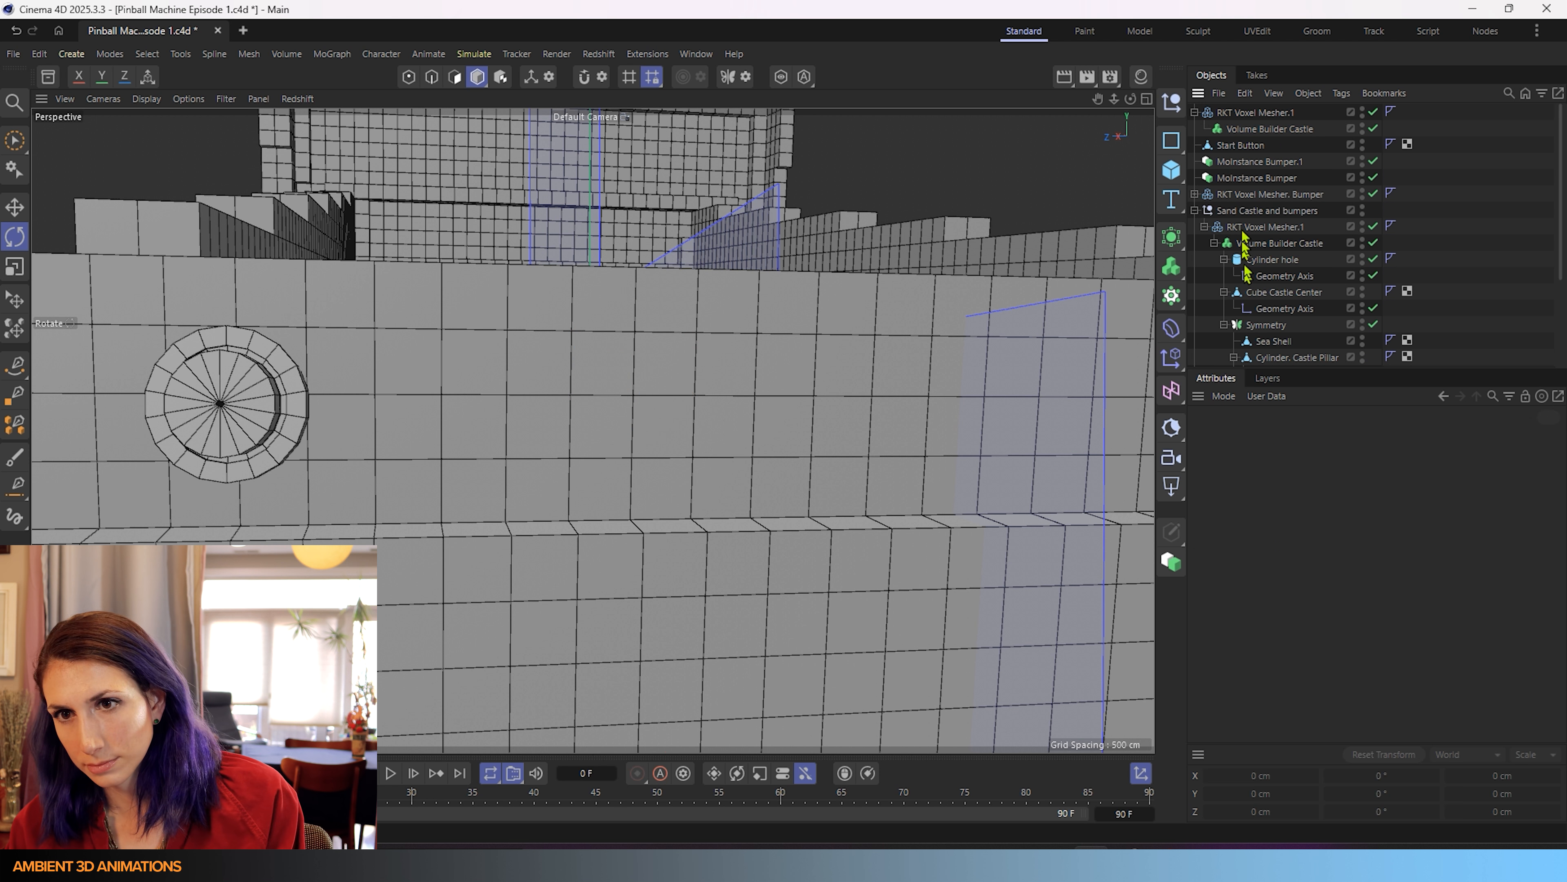
- Place the Start Button inside the copied Volume Builder Castle and try rotating the copied voxel mesher about its current axis
left_click(1270, 114)
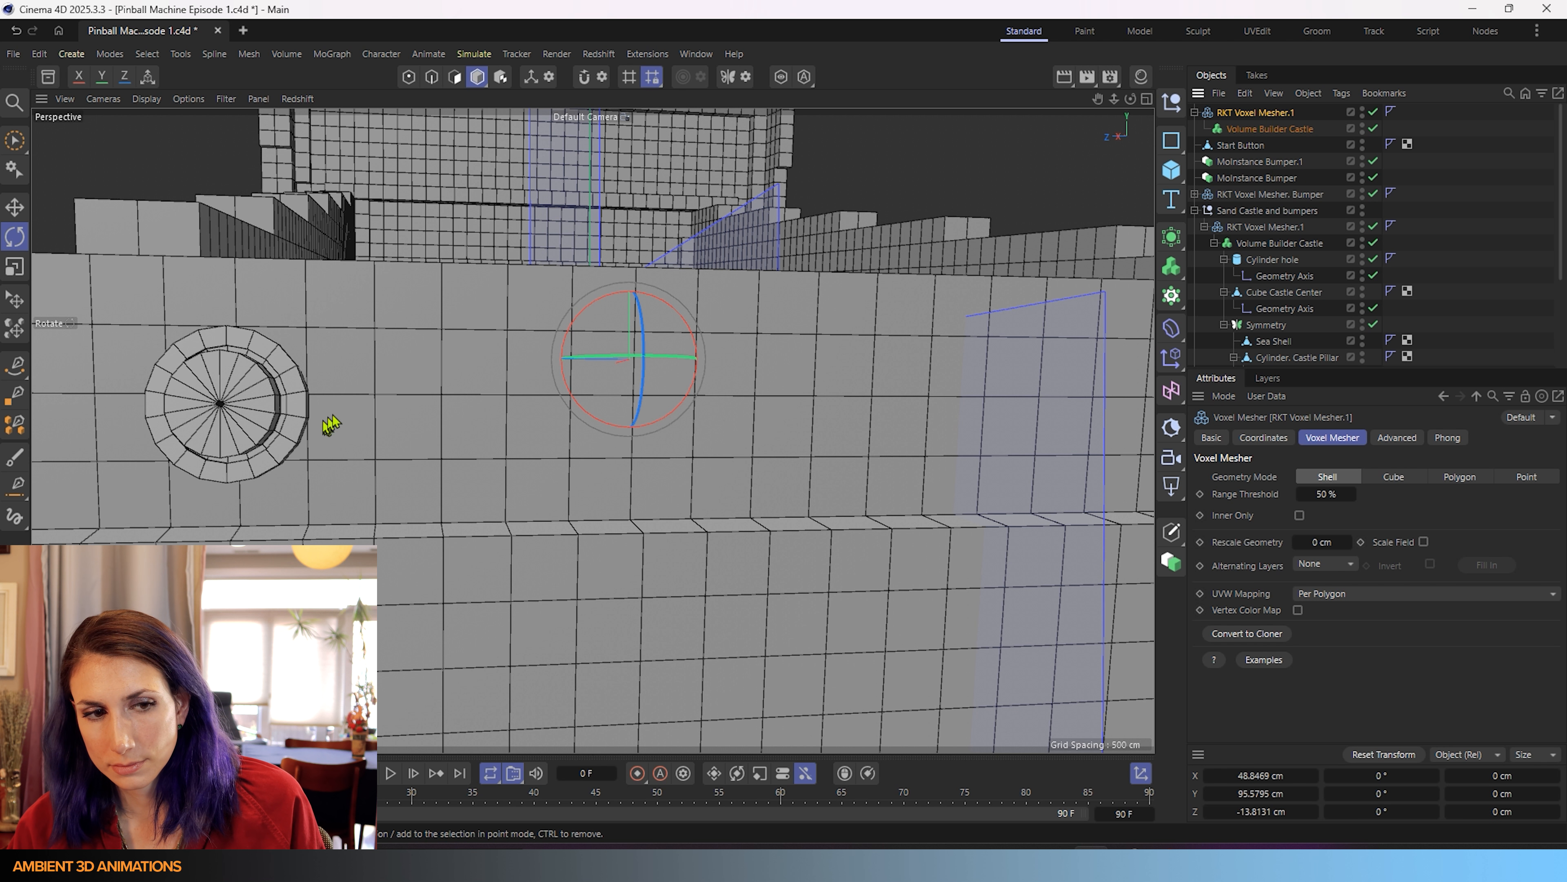
left_click(260, 415)
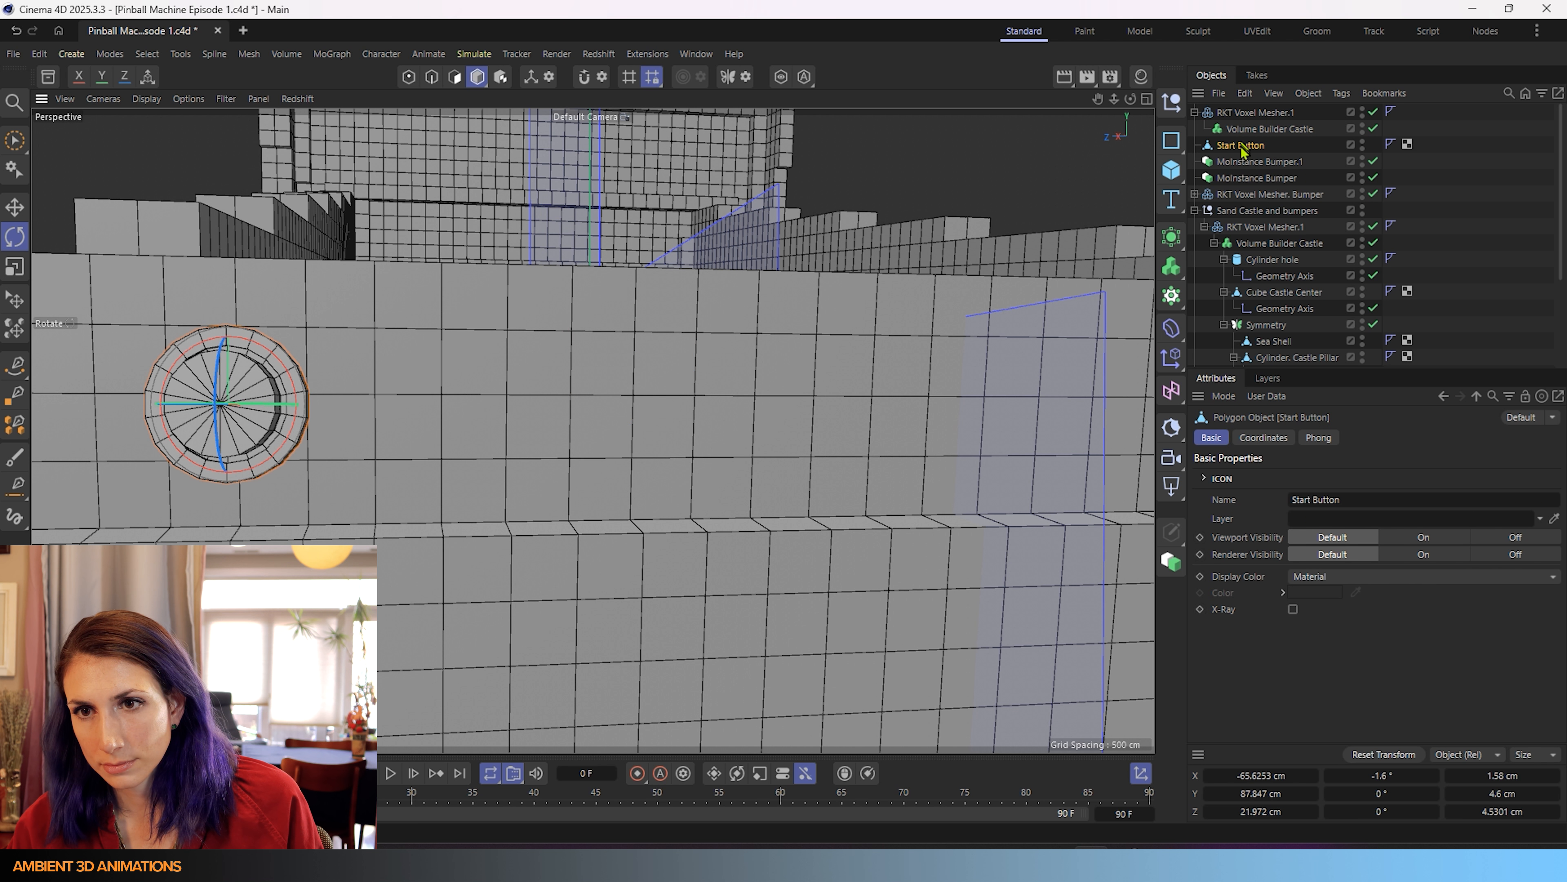
left_click_drag(1241, 148, 1284, 130)
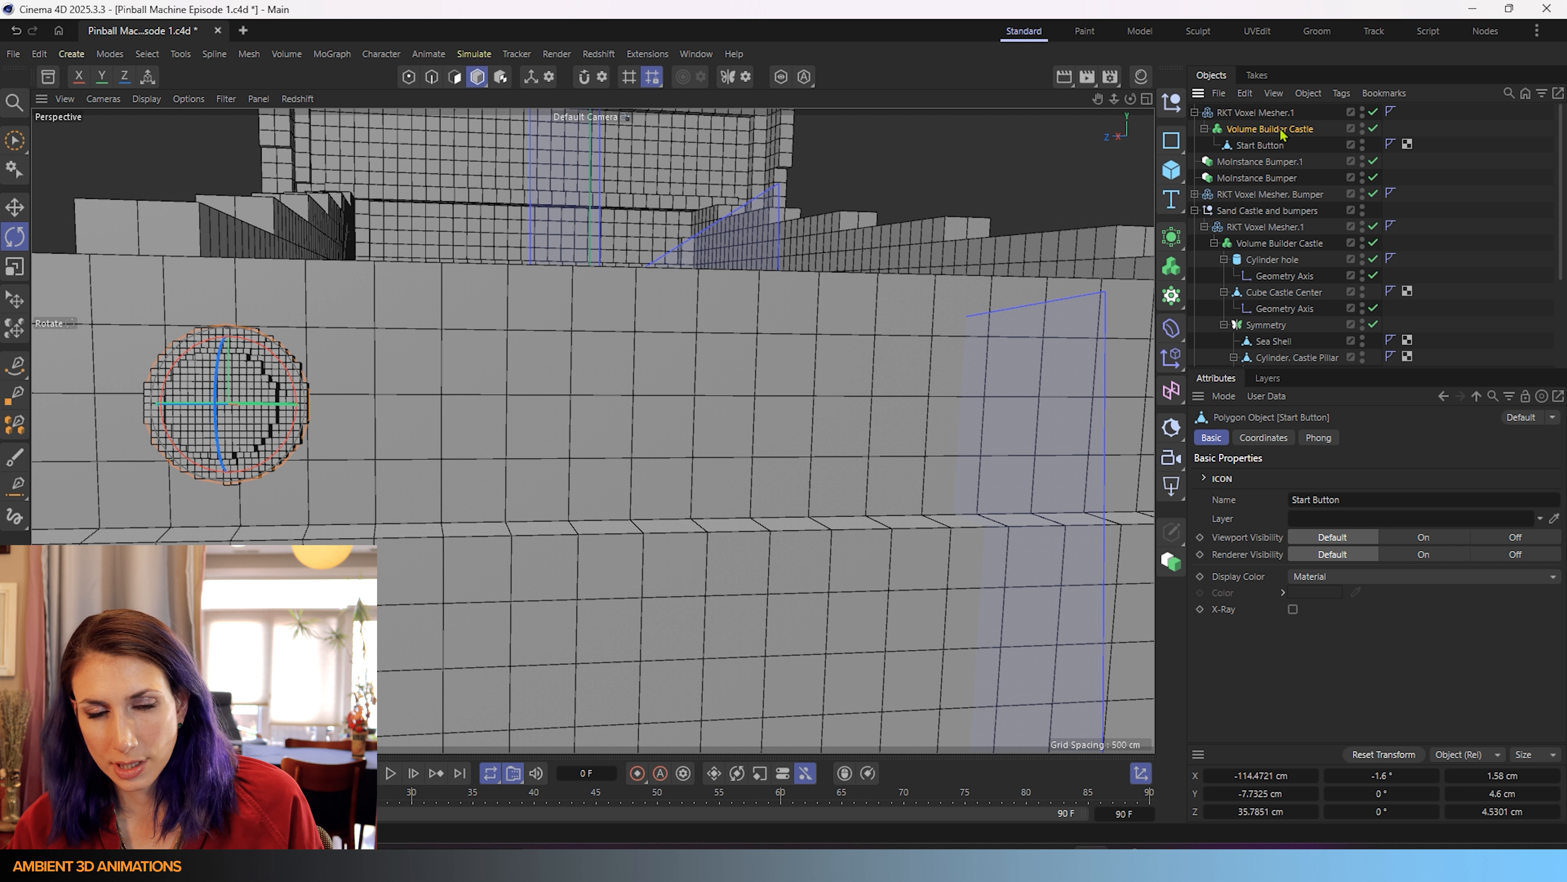
left_click(1259, 112)
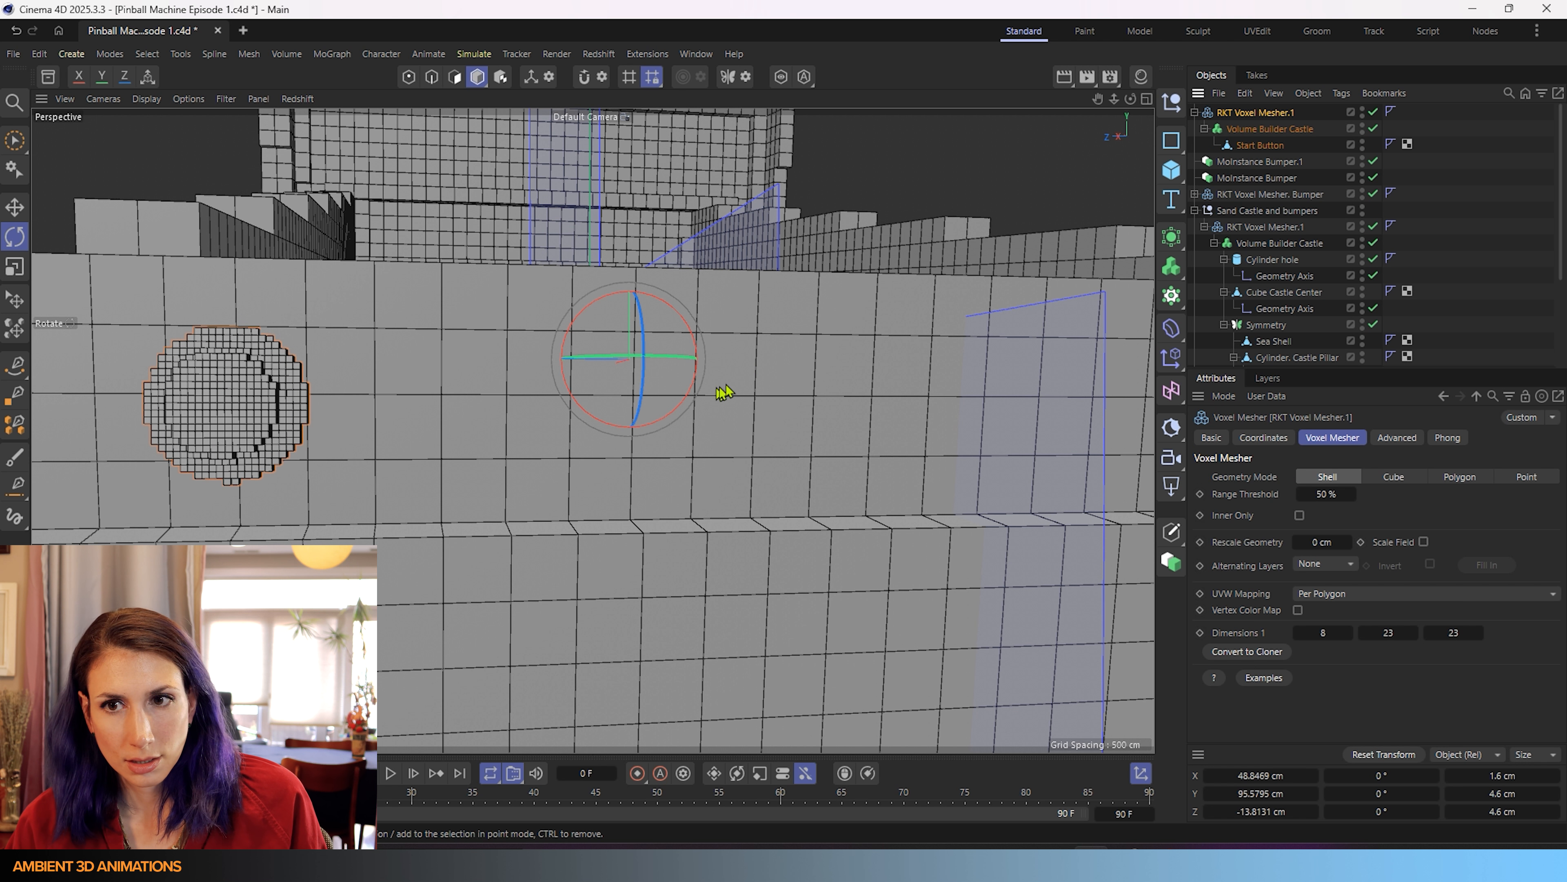
key("r")
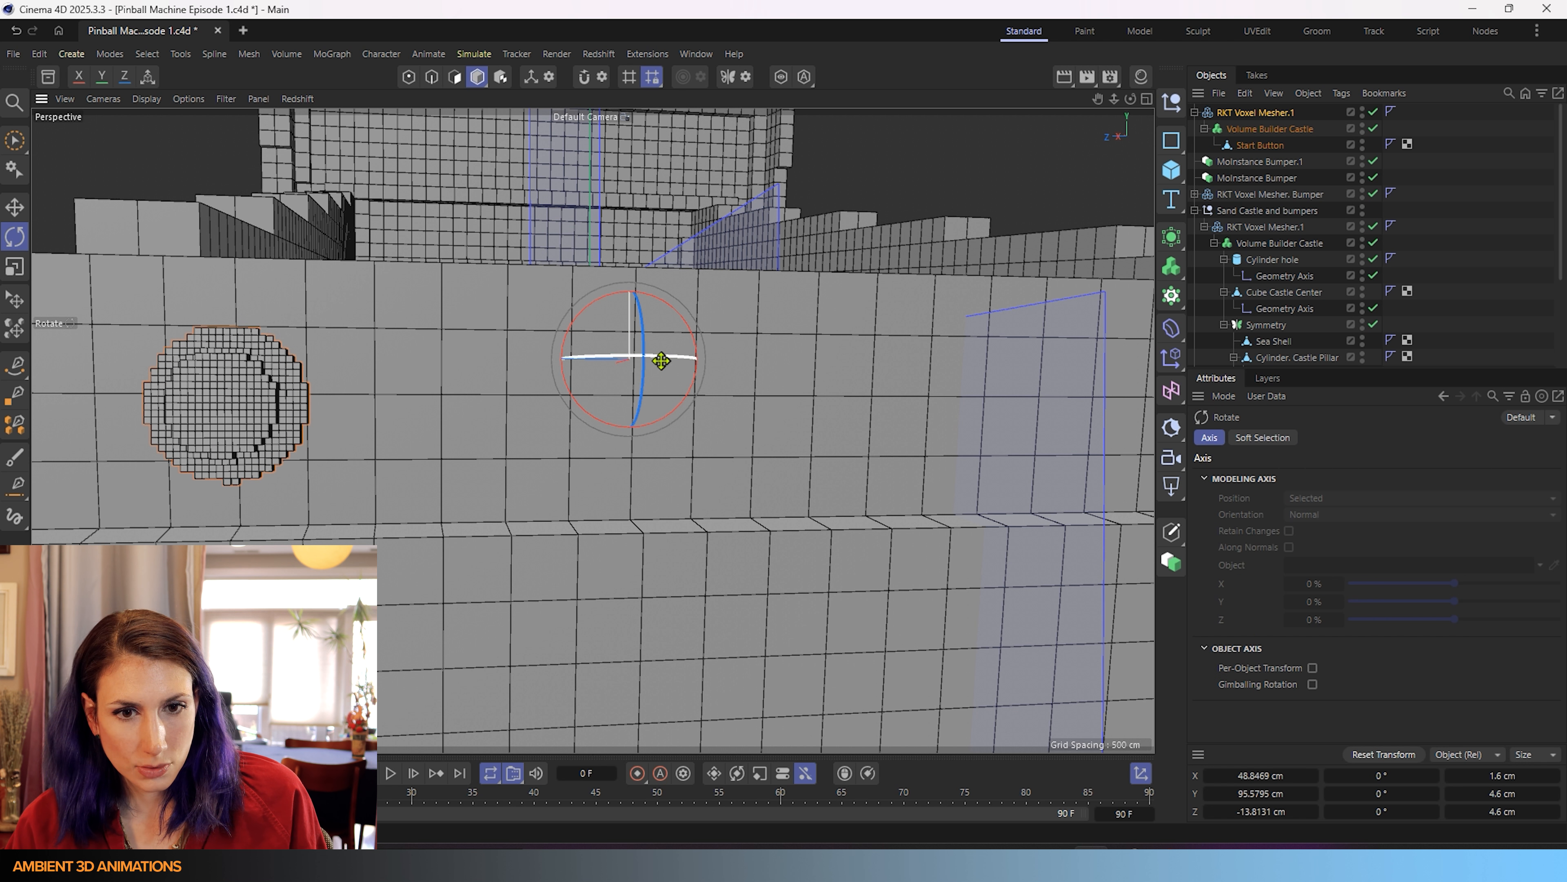
mouse_move(640, 374)
left_mouse_down()
mouse_move(655, 392)
mouse_move(670, 365)
left_mouse_up()
- Take the Start Button out, nest the copied Volume Builder Castle and RKT Voxel Mesher.1 under it in turn, and reset each one's transform
left_click(1267, 129)
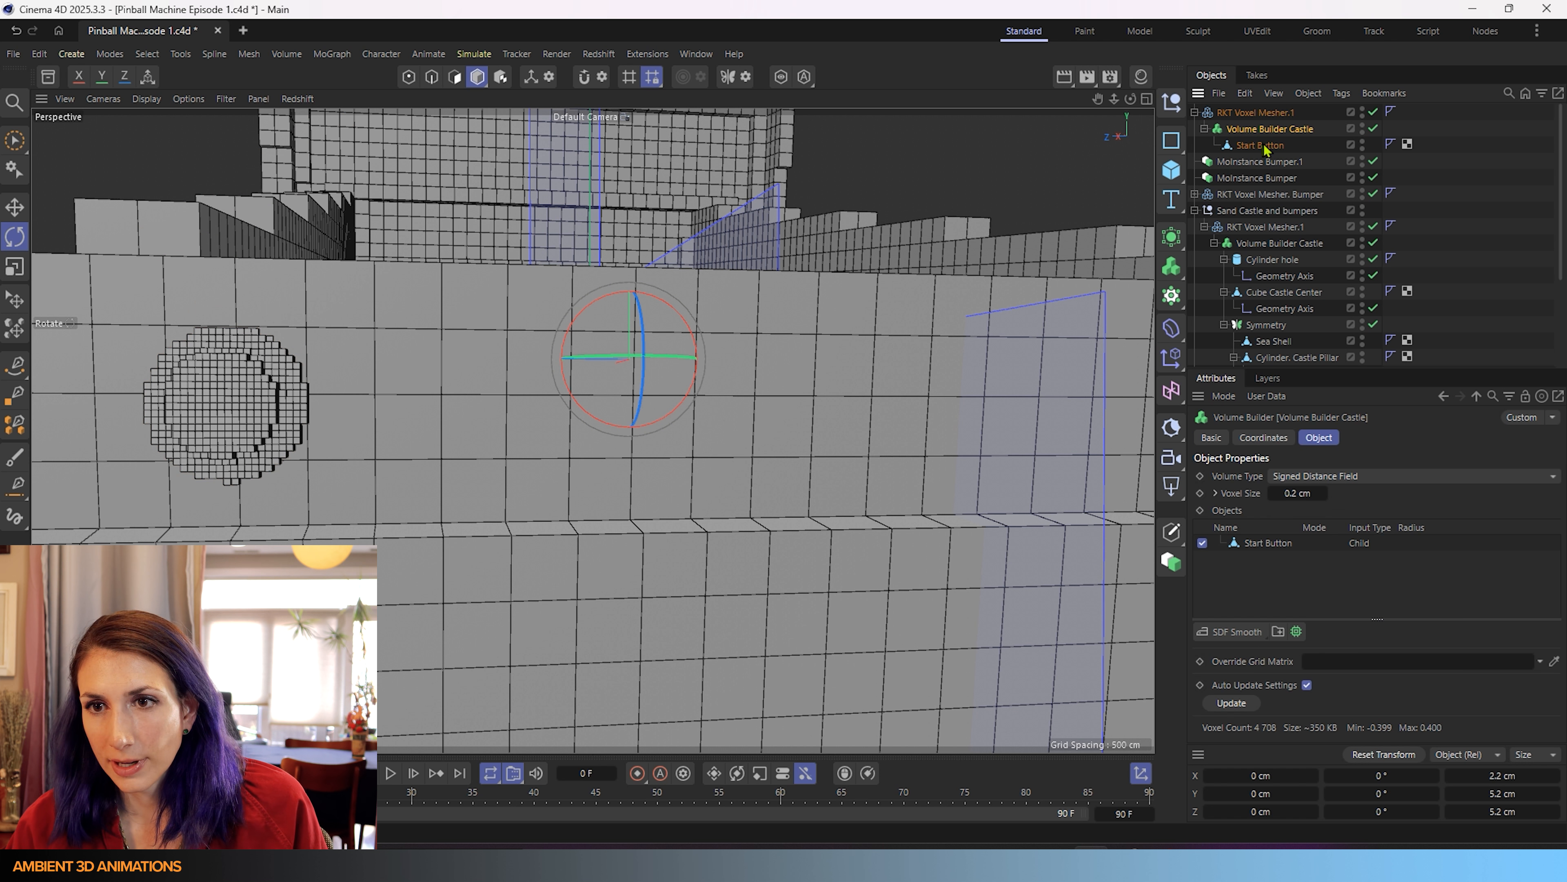
left_click_drag(1262, 146, 1265, 119)
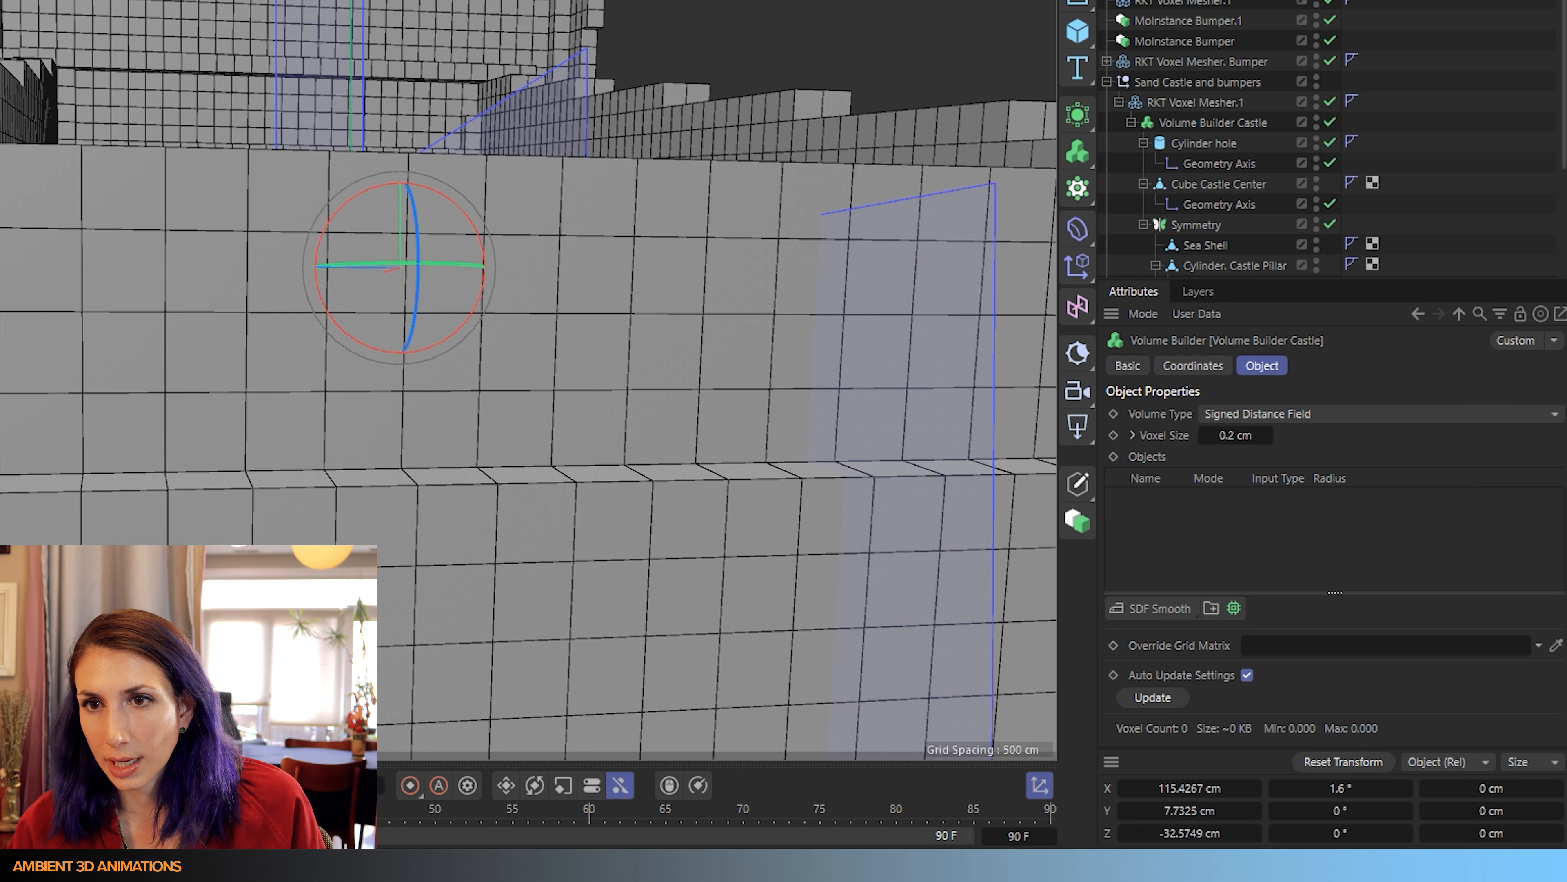
left_click(1043, 789)
left_click(1043, 791)
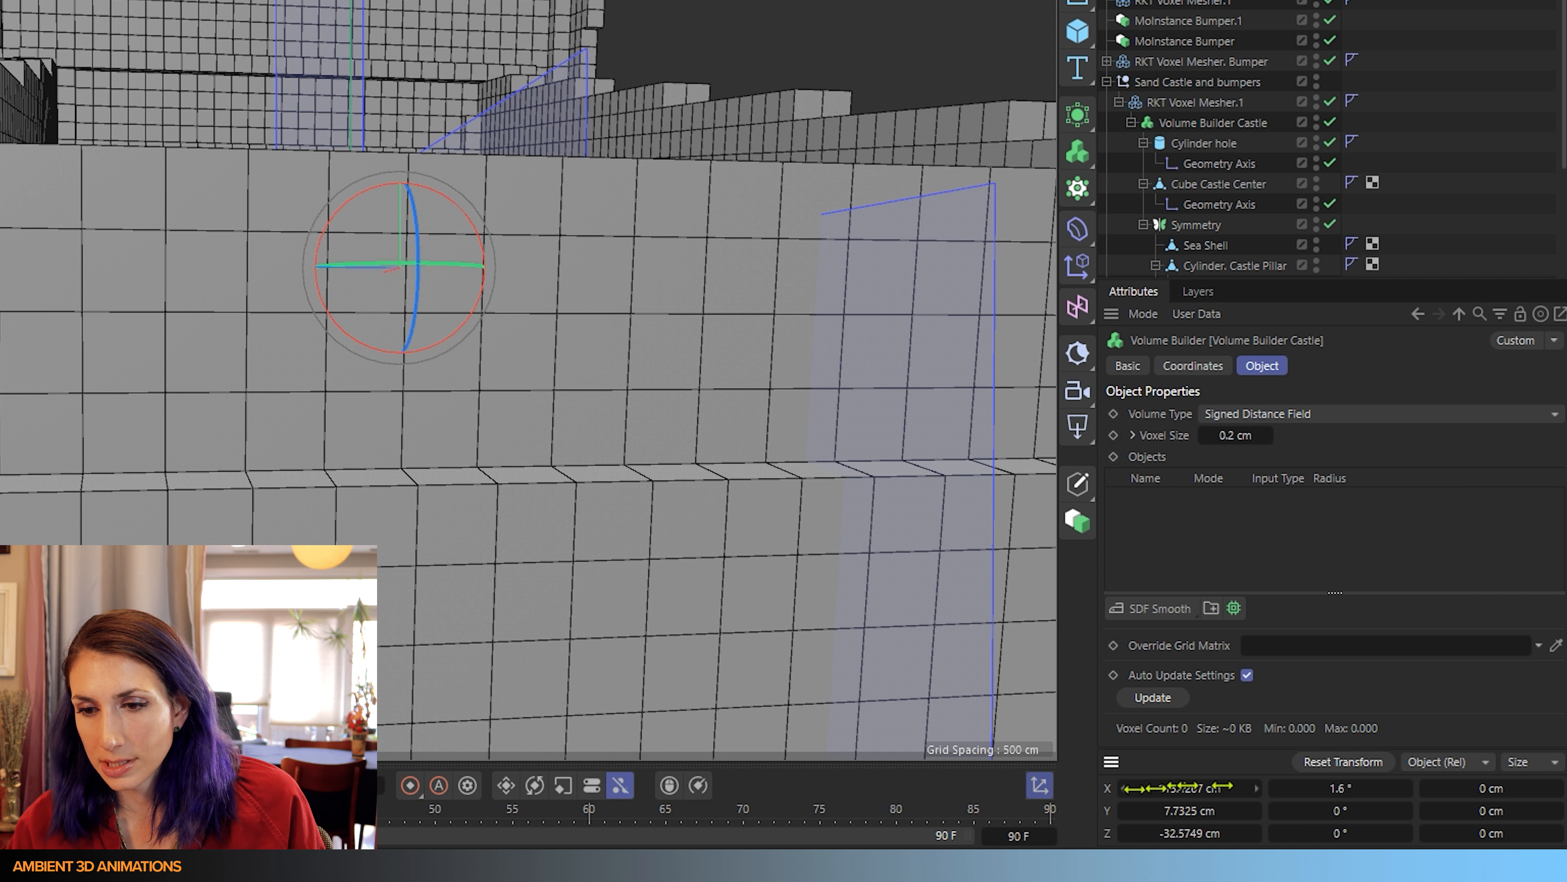
left_click(1321, 762)
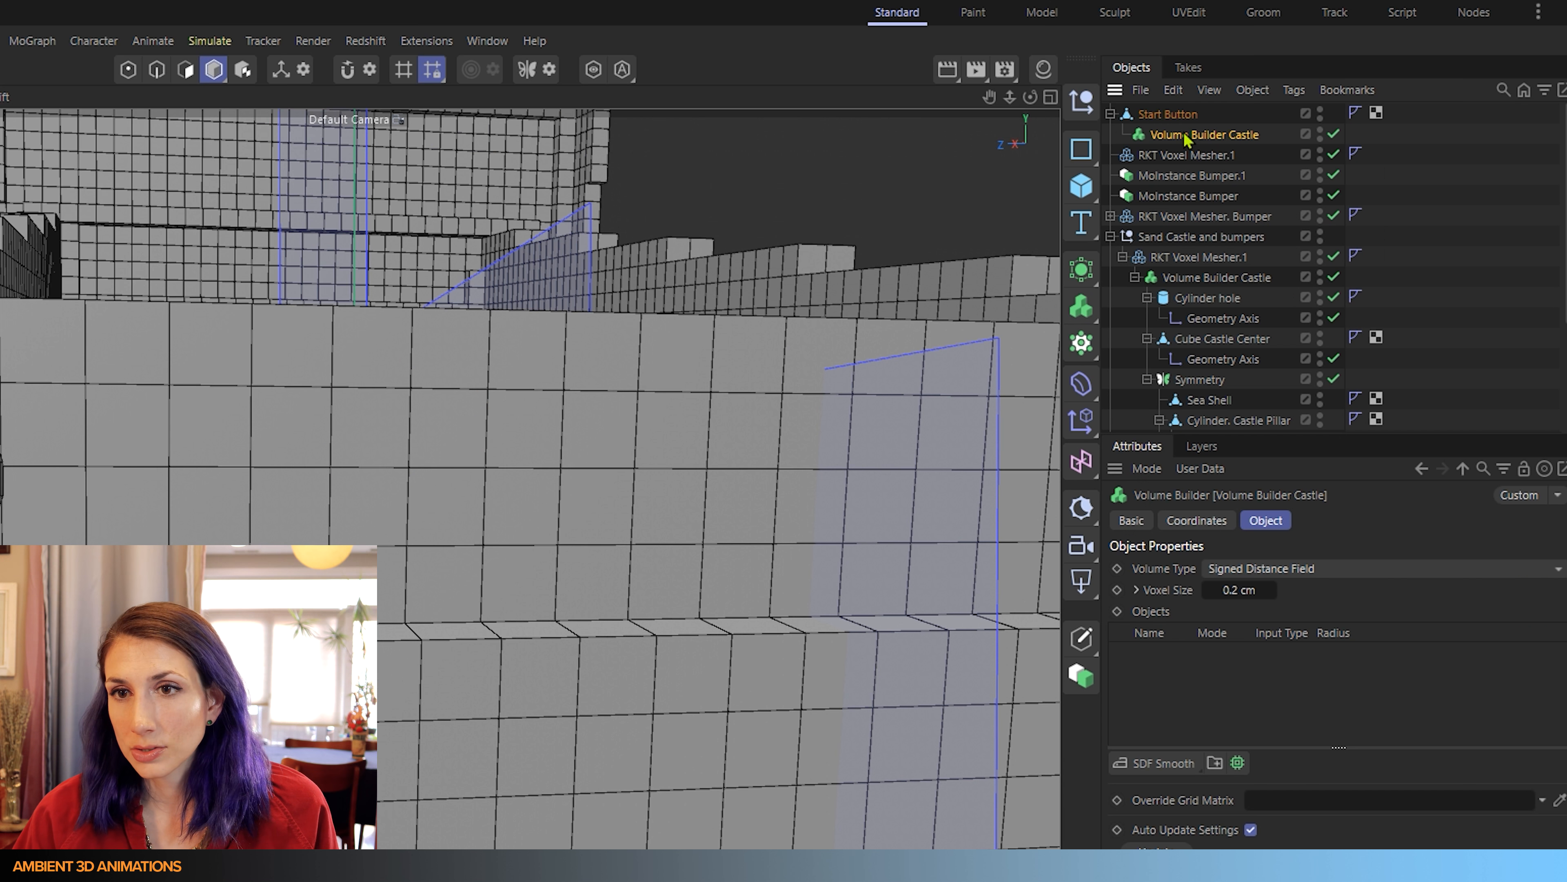
mouse_move(1183, 130)
left_mouse_down()
mouse_move(1175, 112)
mouse_move(1176, 154)
mouse_move(1181, 136)
left_mouse_up()
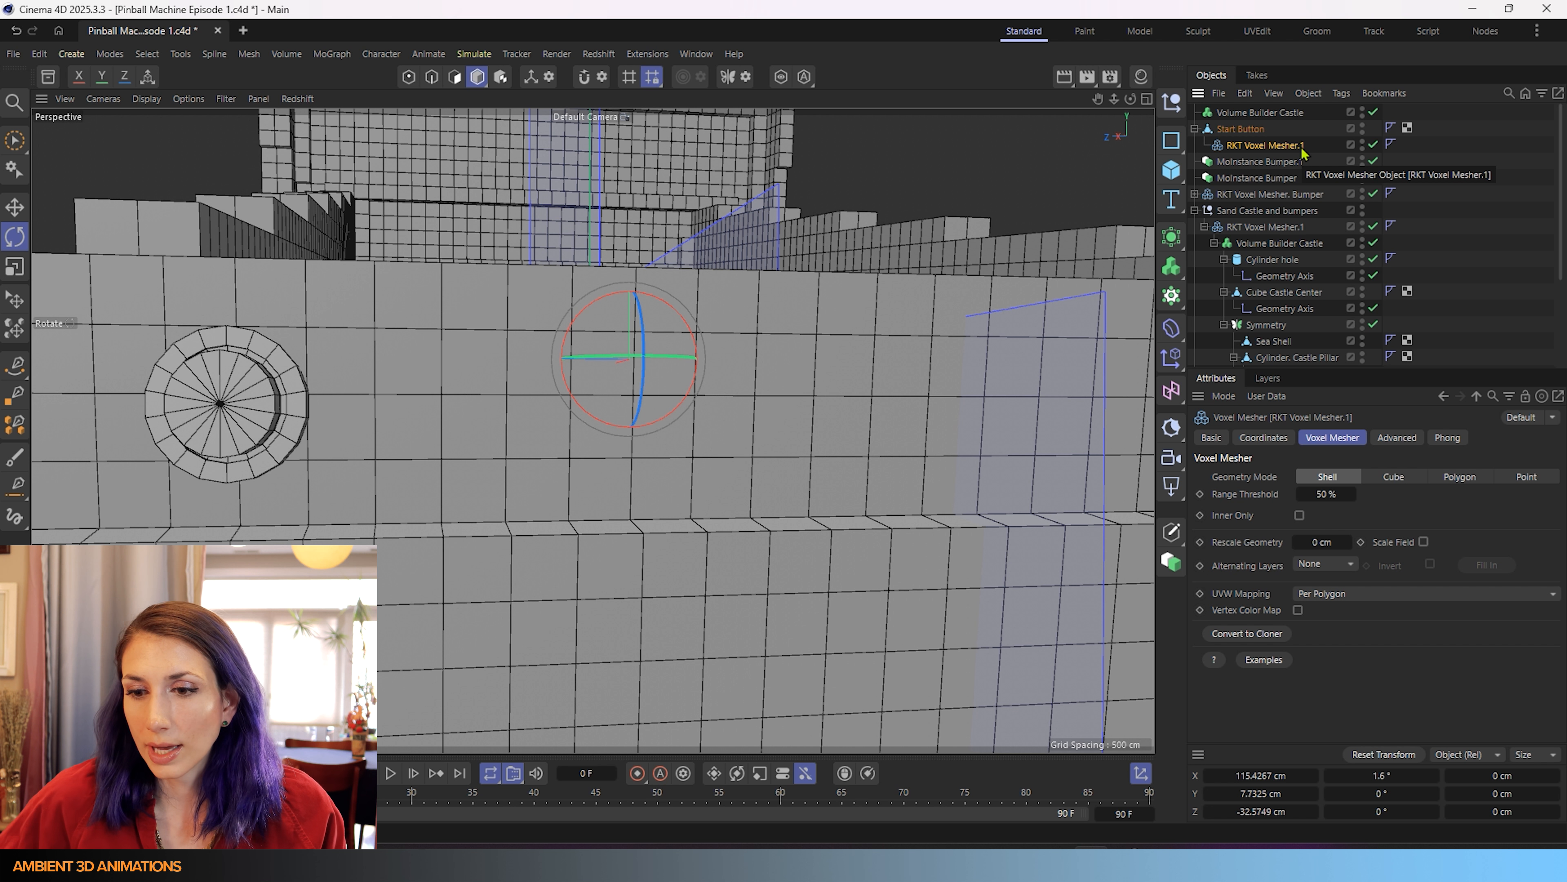
left_click(1407, 755)
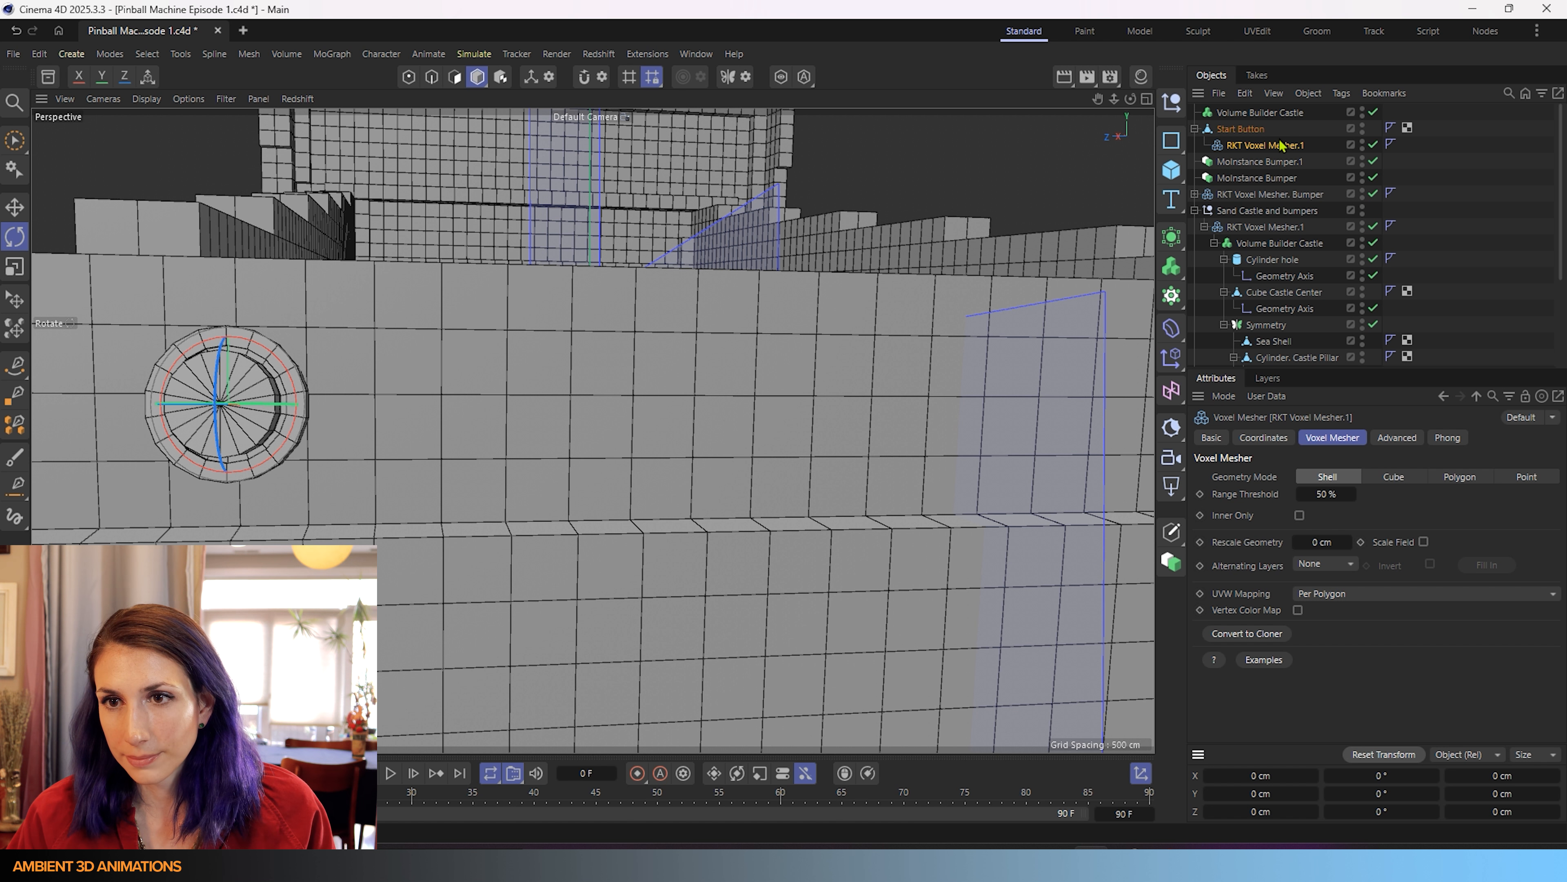
- Rebuild the hierarchy with the Start Button inside the copied Volume Builder Castle and that builder inside the copied RKT Voxel Mesher.1
mouse_move(1284, 112)
left_mouse_down()
mouse_move(1269, 140)
mouse_move(1278, 130)
left_mouse_up()
left_click_drag(1279, 129, 1285, 120)
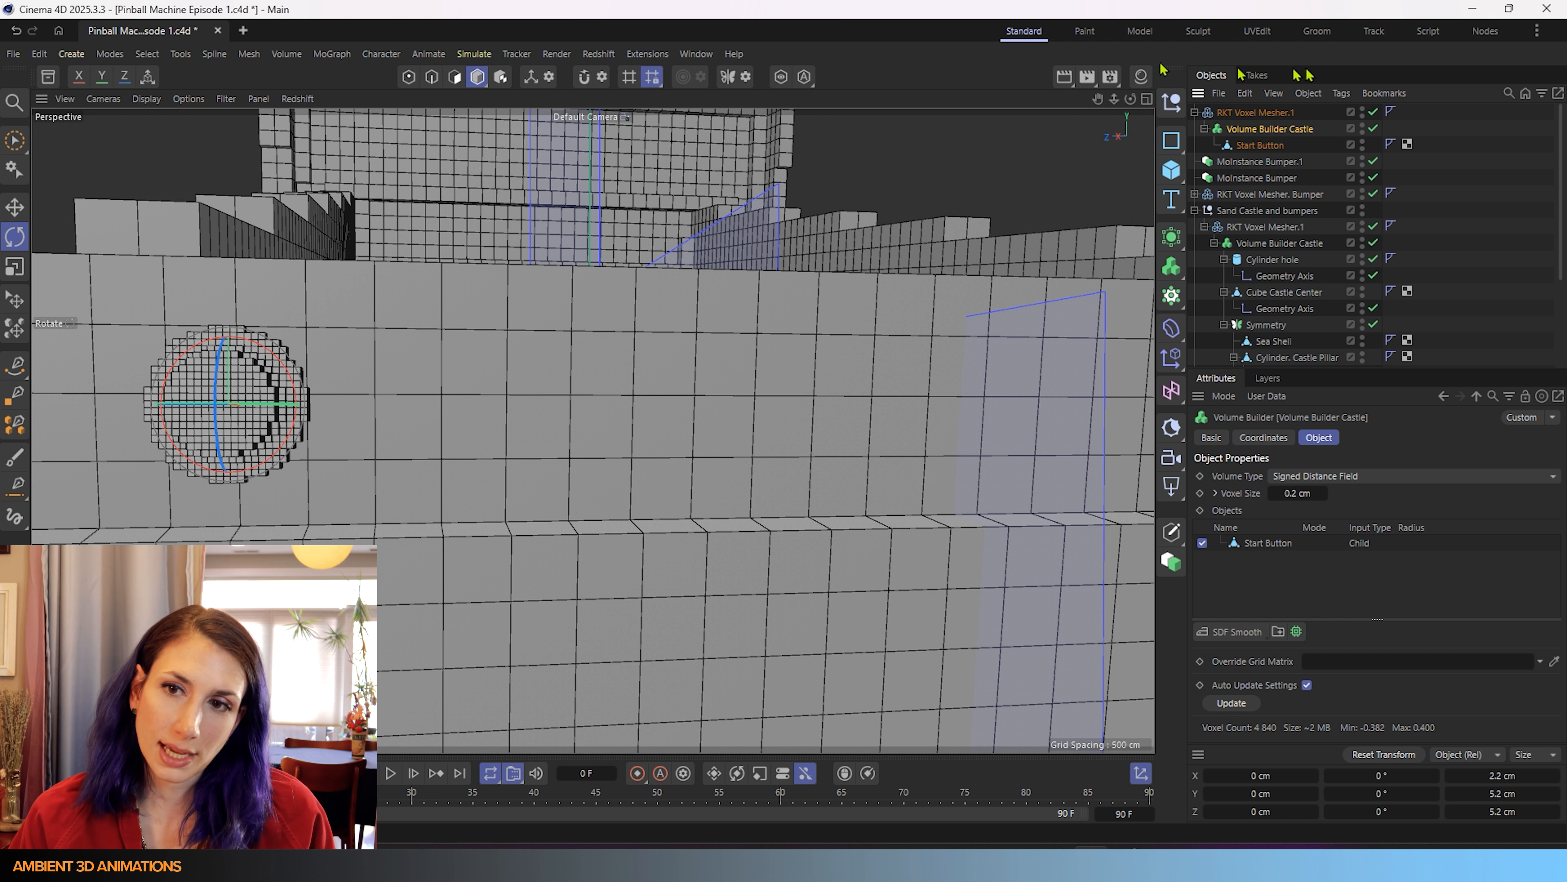
- Rotate the start button's RKT Voxel Mesher.1 to a bank angle of about -5.8° so it tilts against the cabinet front
left_click(1265, 112)
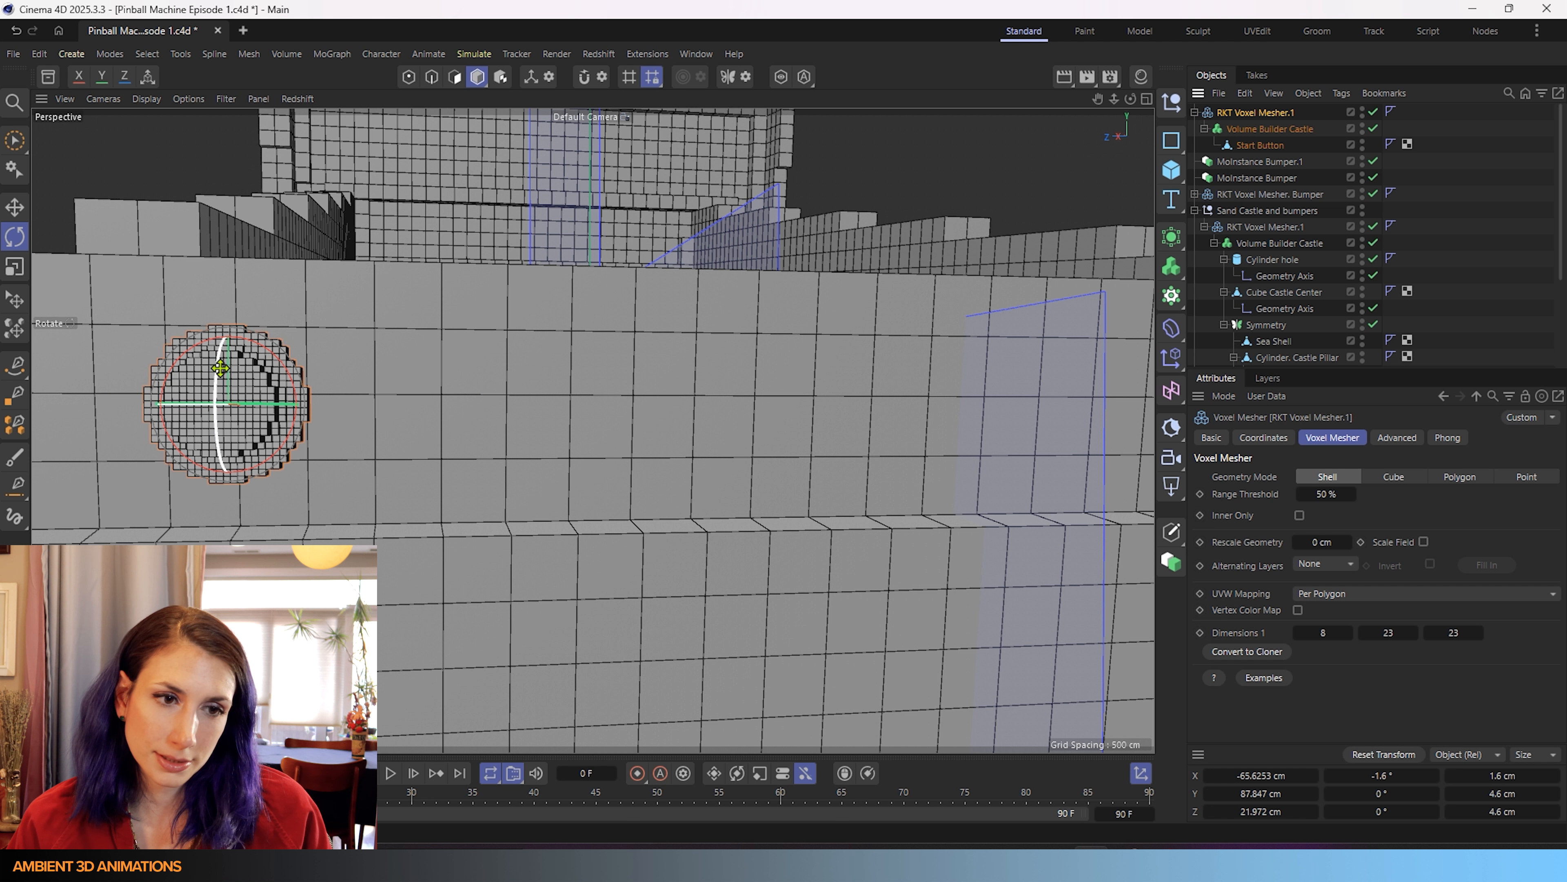
left_click_drag(217, 362, 217, 367)
left_click_drag(403, 483, 641, 530, "alt")
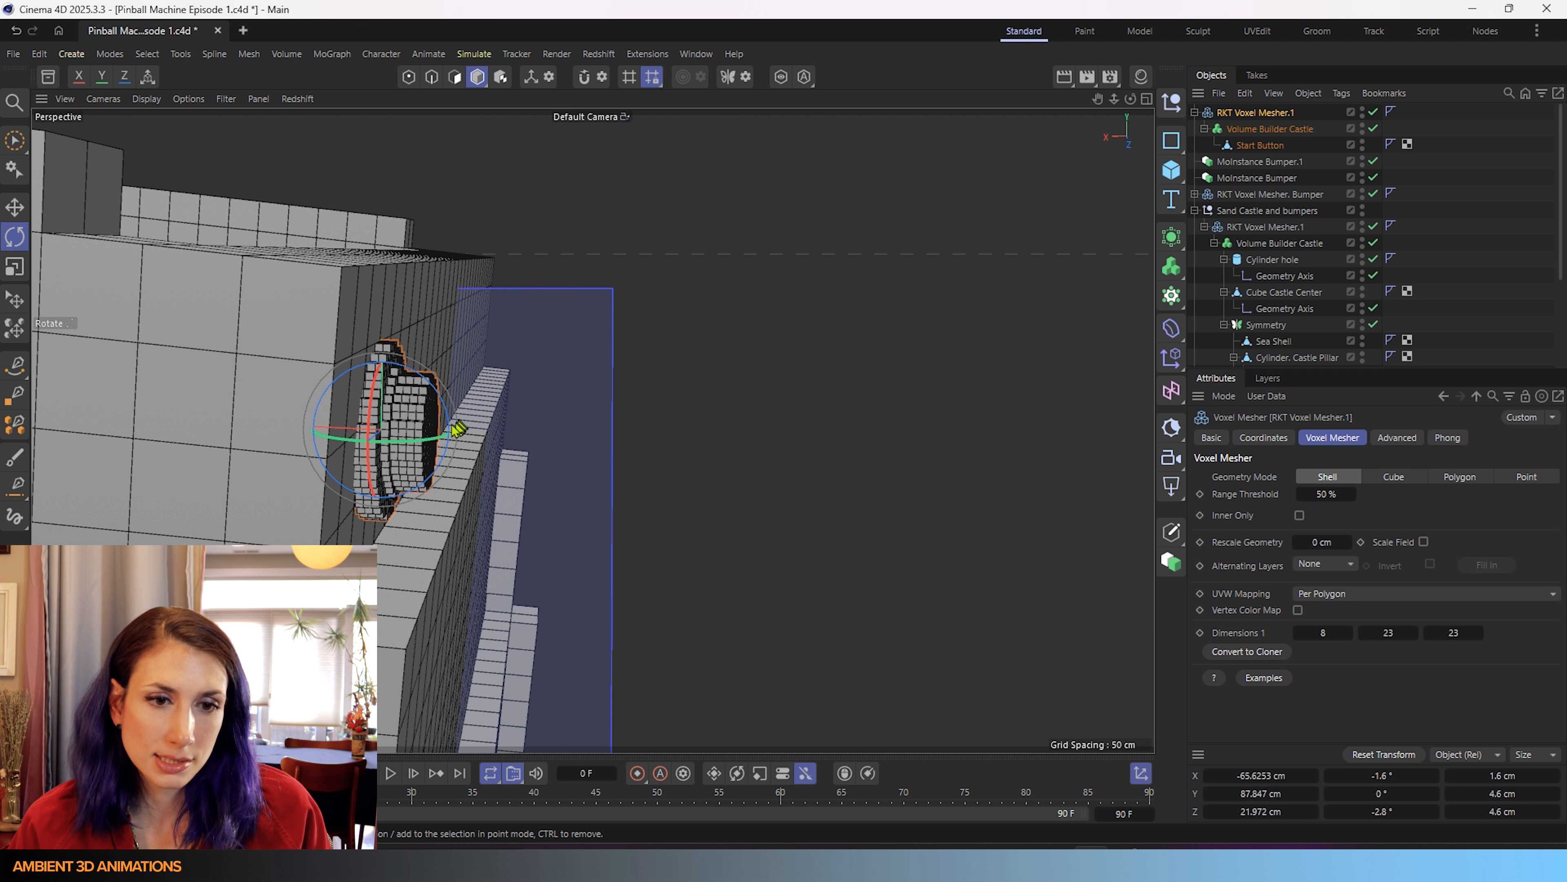
left_click_drag(458, 427, 246, 501)
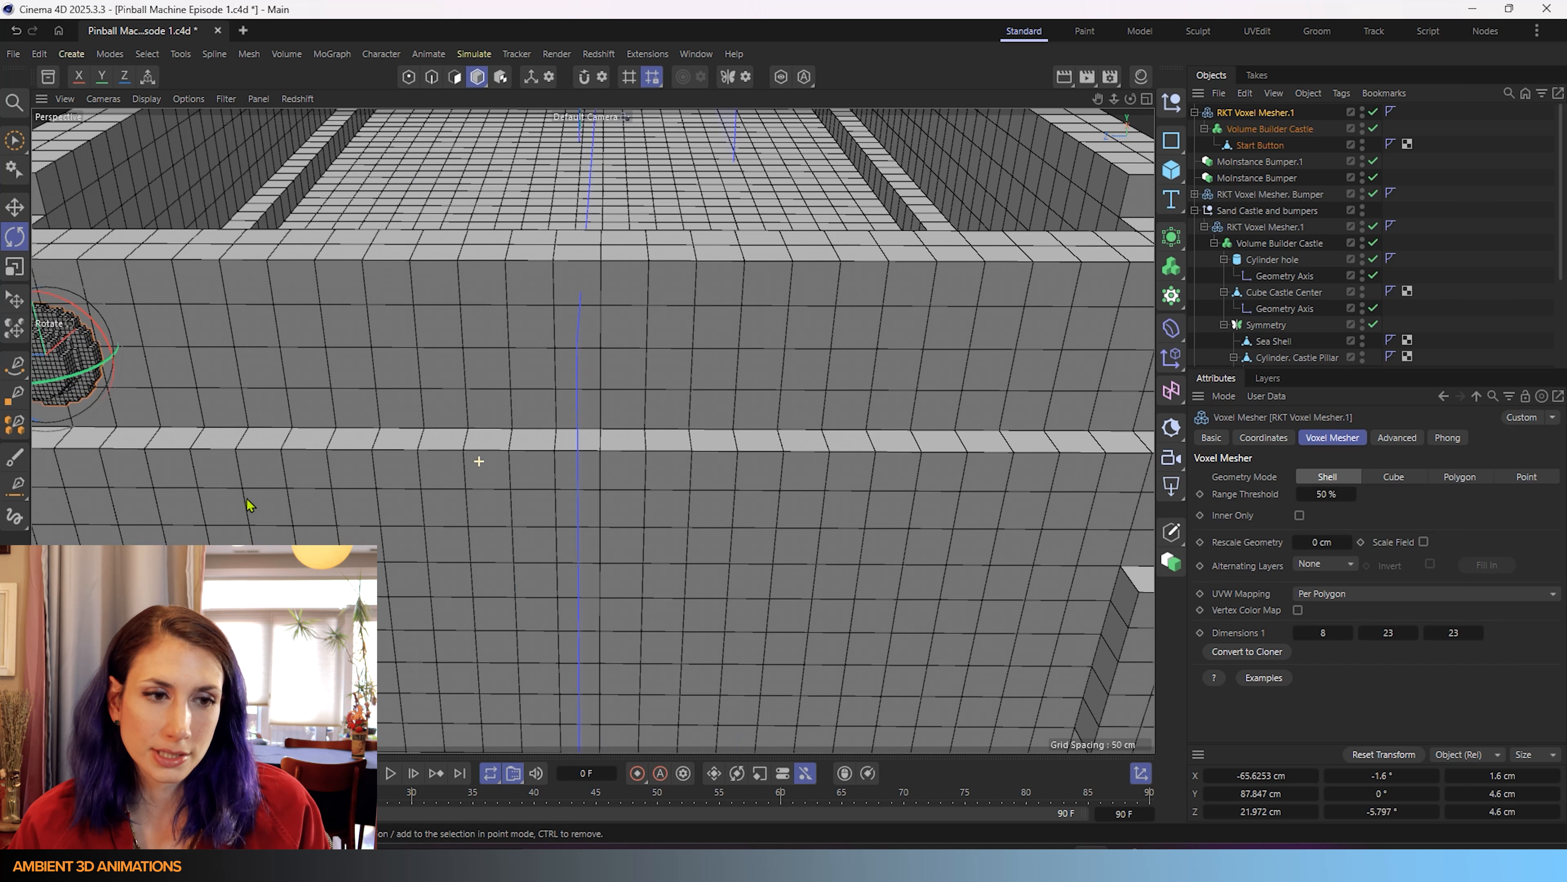
scroll(251, 490, "down", 4)
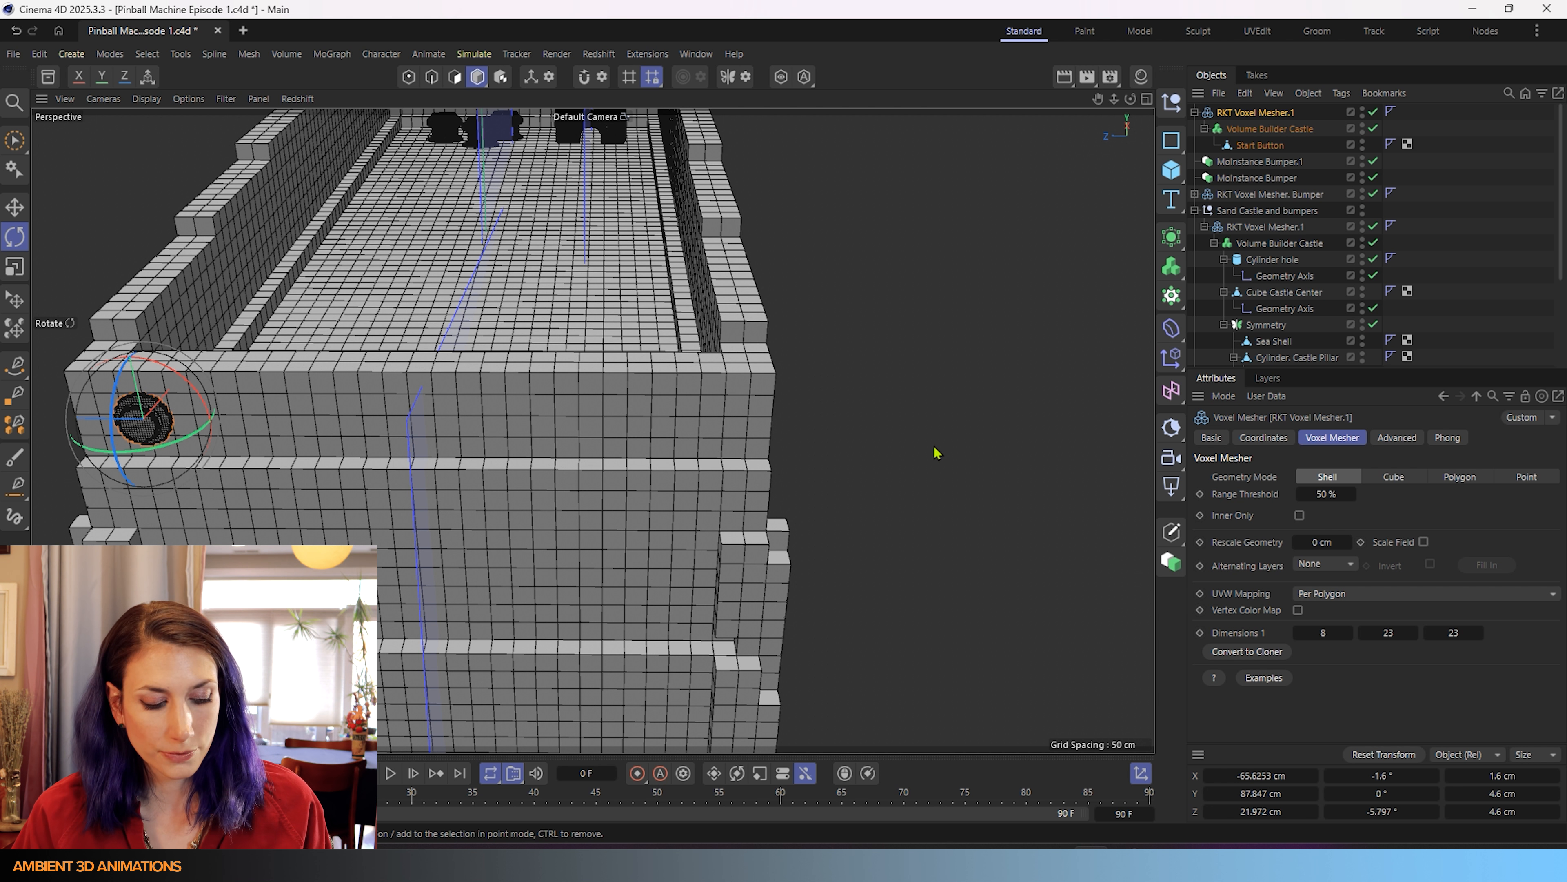
key("shift+c")
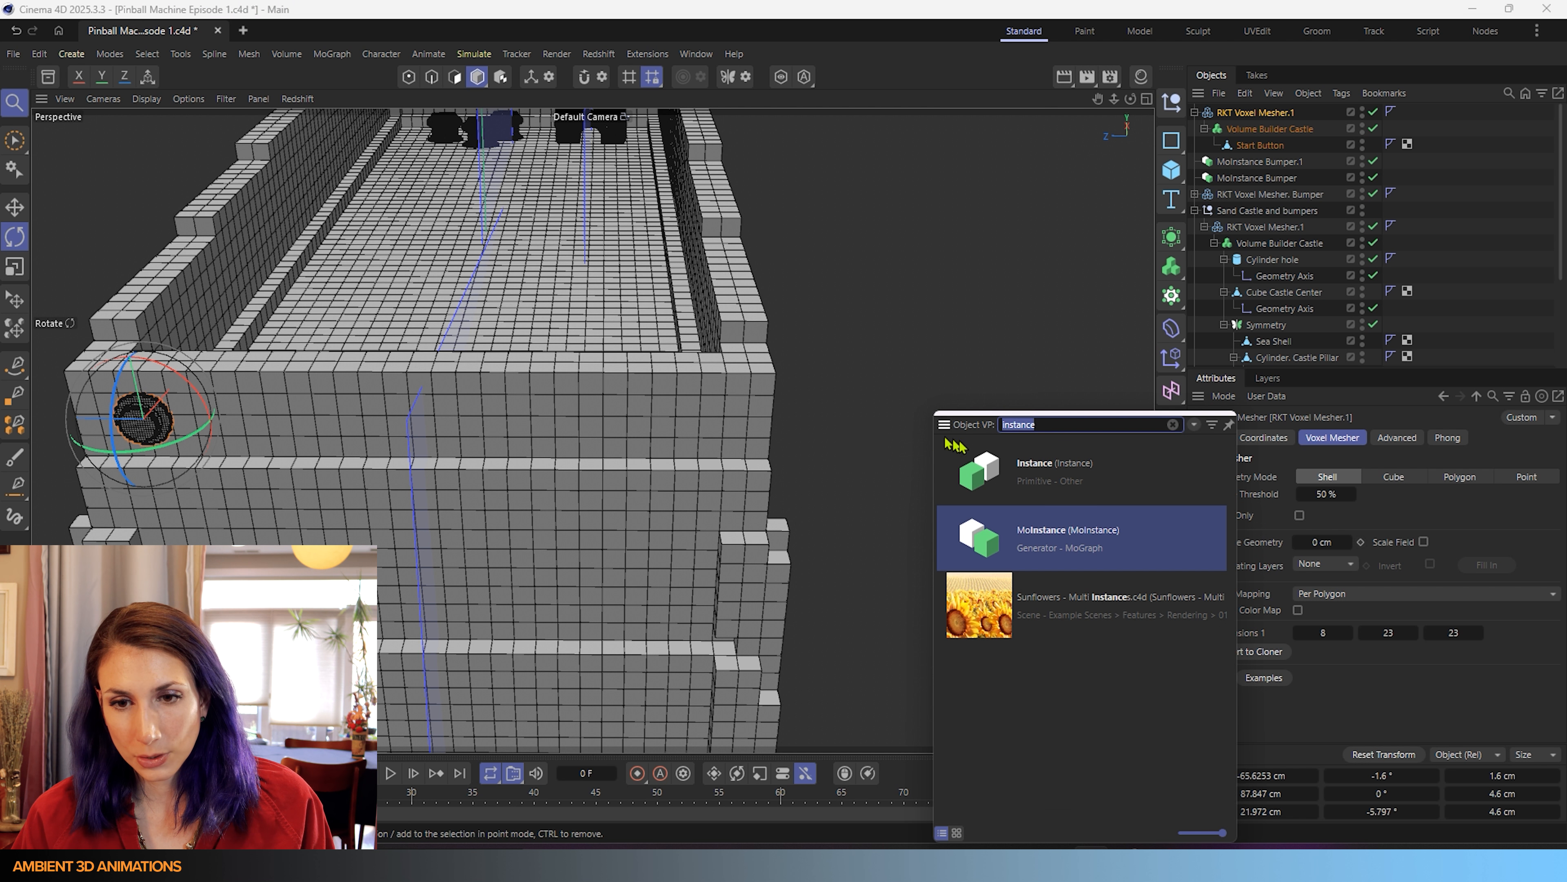
left_click_drag(1029, 548, 861, 147)
left_click(333, 55)
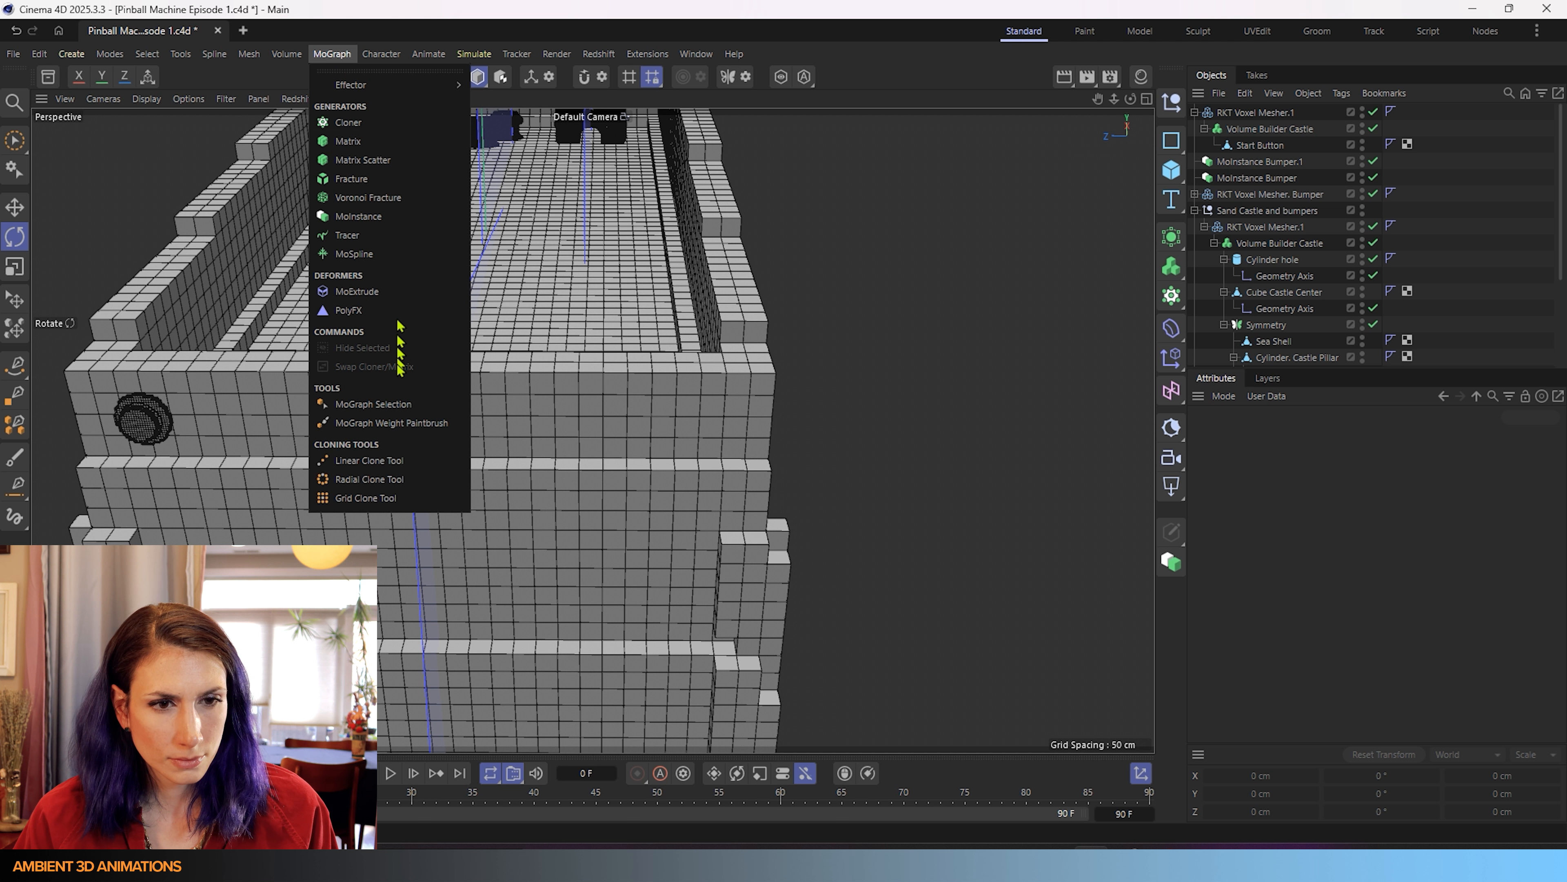
left_click(851, 233)
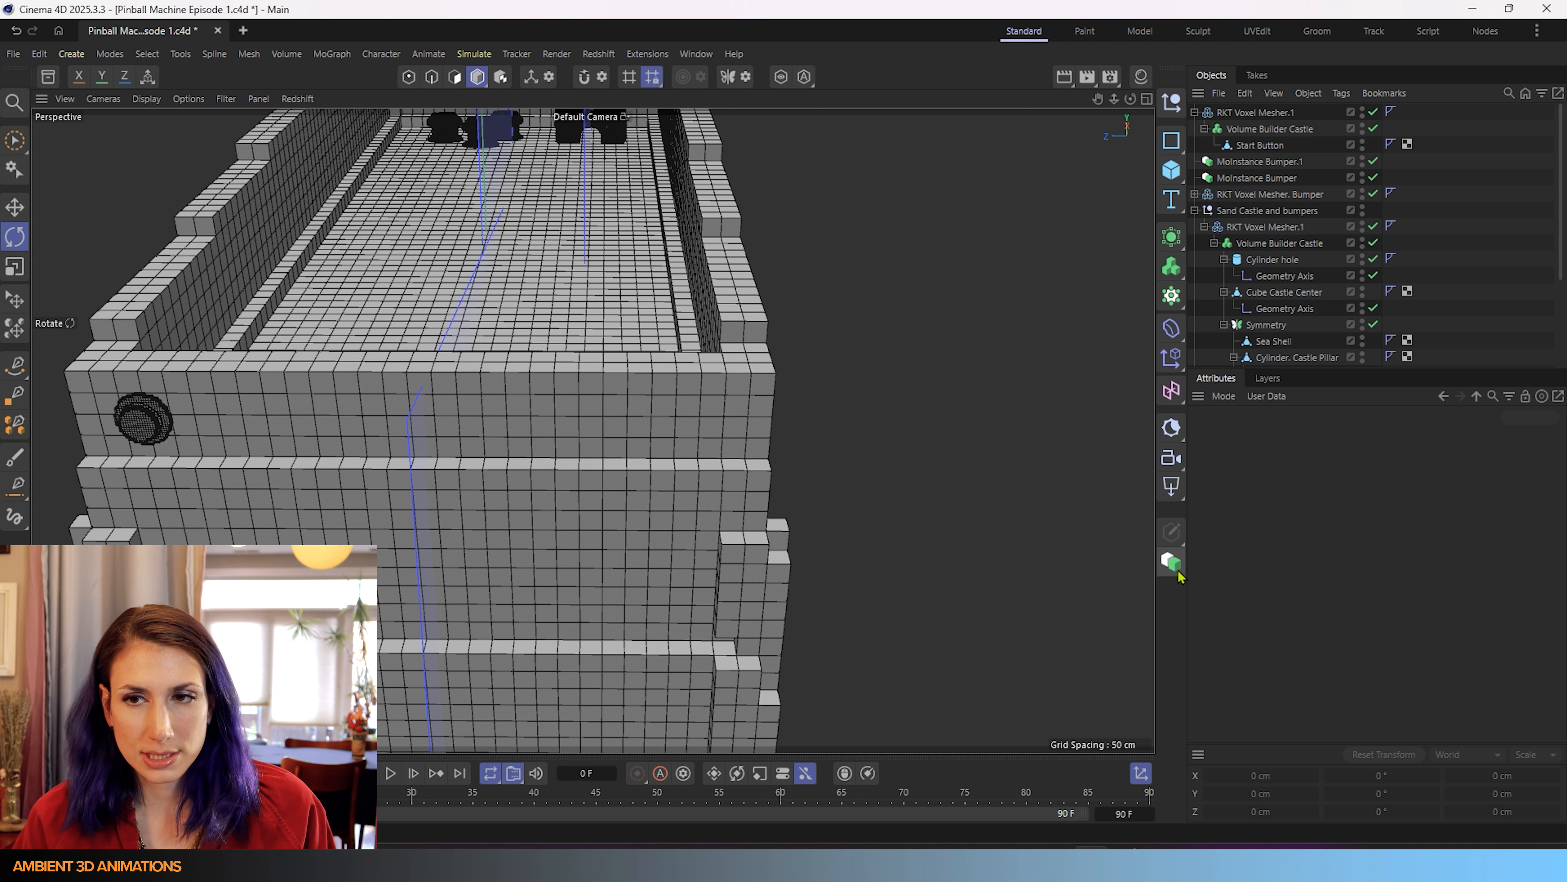
- Rename the start button's voxel mesher as "RKT Voxel Mesher. Button"
left_click(1244, 116)
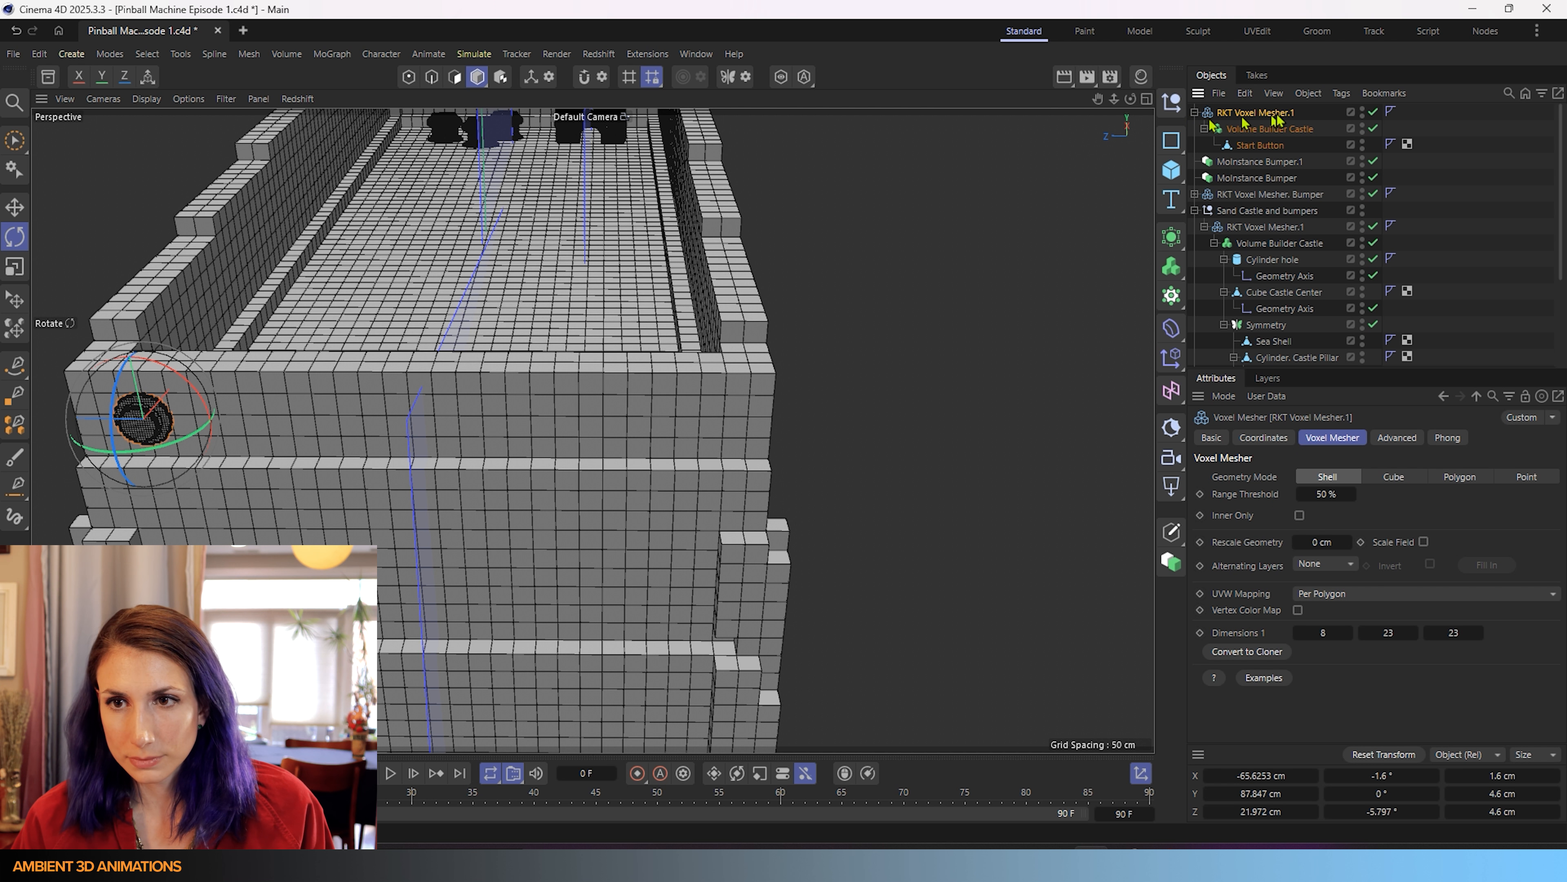
double_click(1278, 115)
key("End")
key("BackSpace")
key("BackSpace")
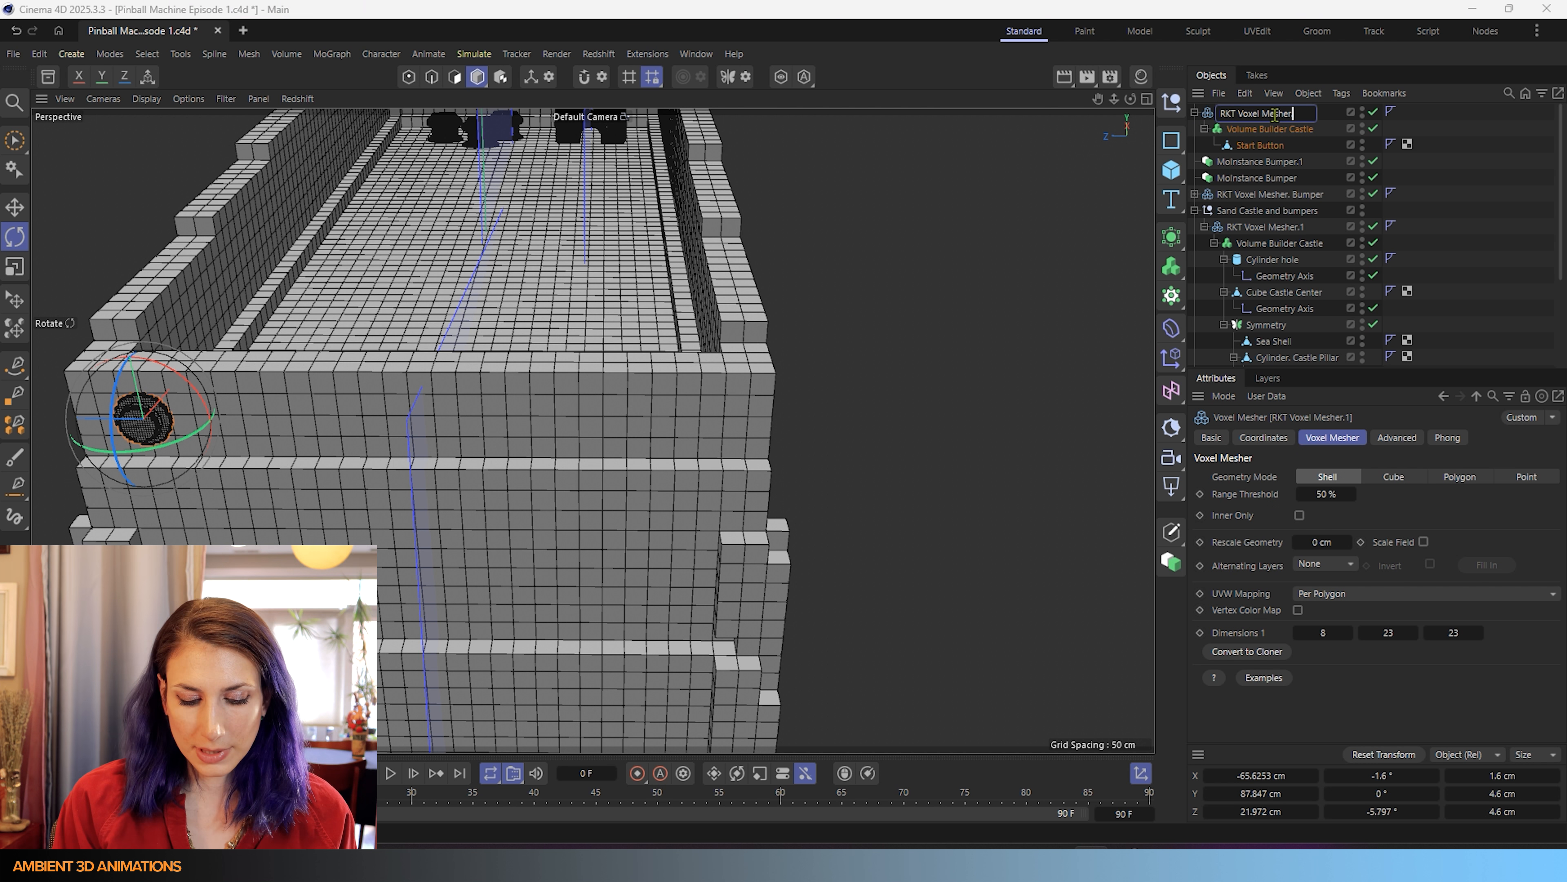
type(". Button")
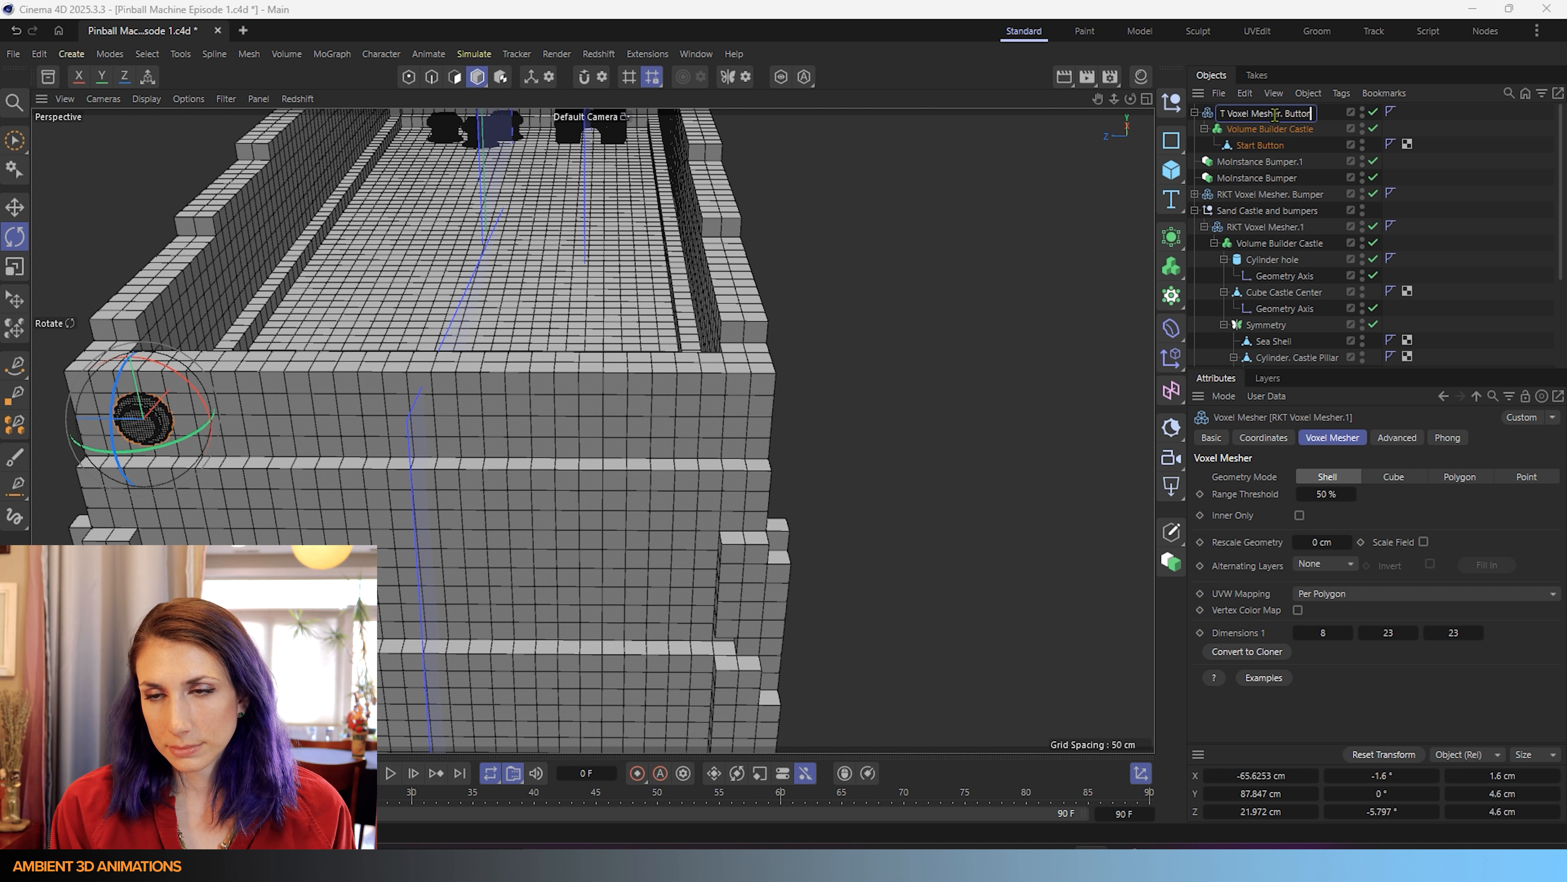
key("Return")
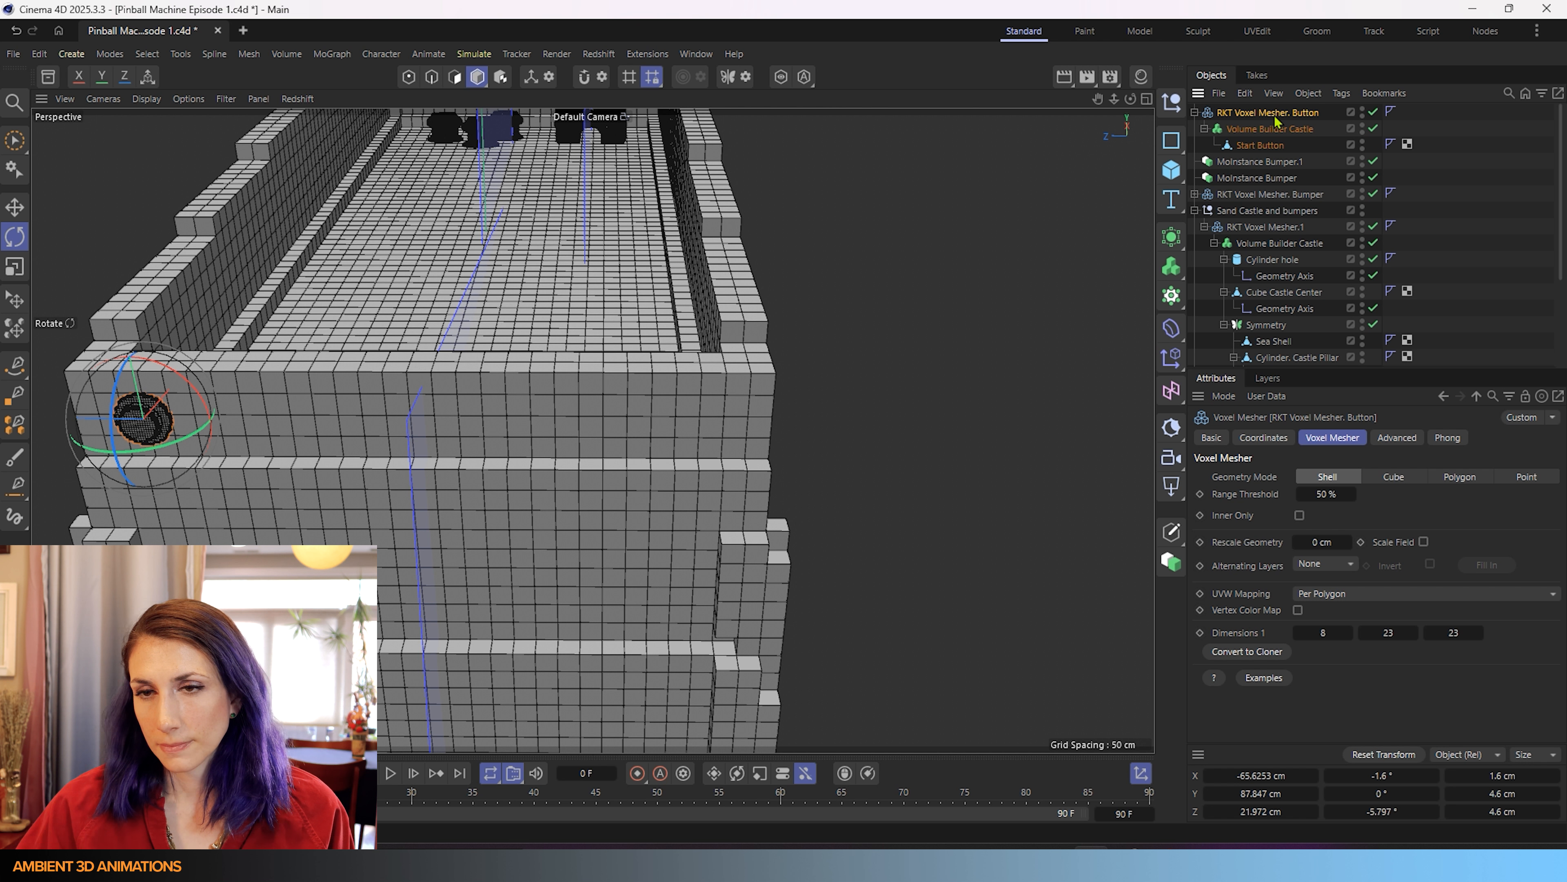
- Rename the Volume Builder Castle above the Start Button as "Volume Builder Button"
double_click(1321, 129)
key("End")
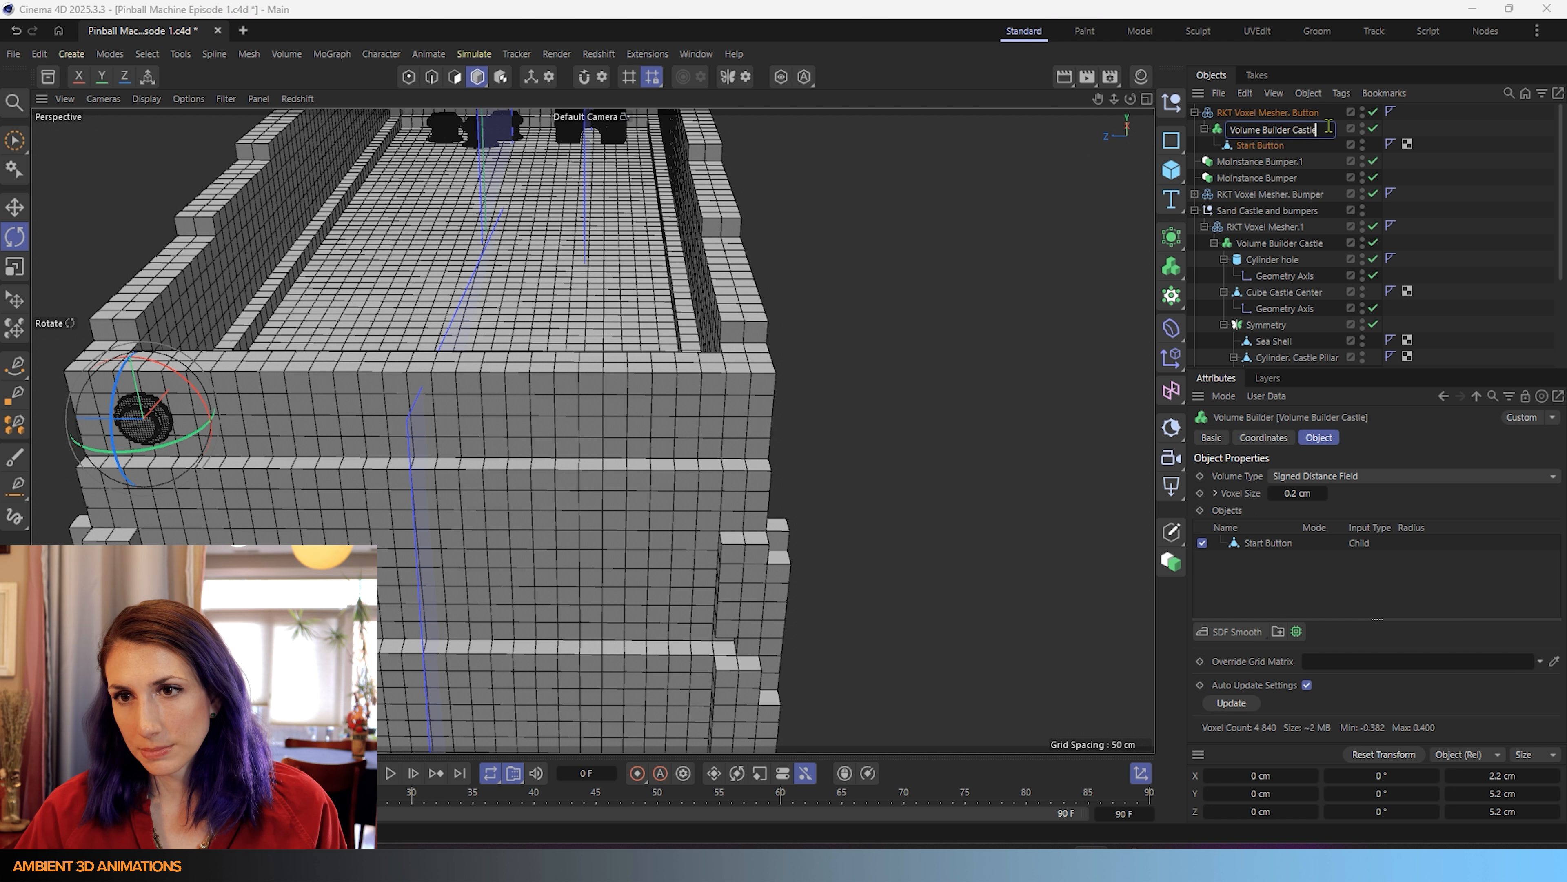
key("BackSpace")
key("BackSpace")
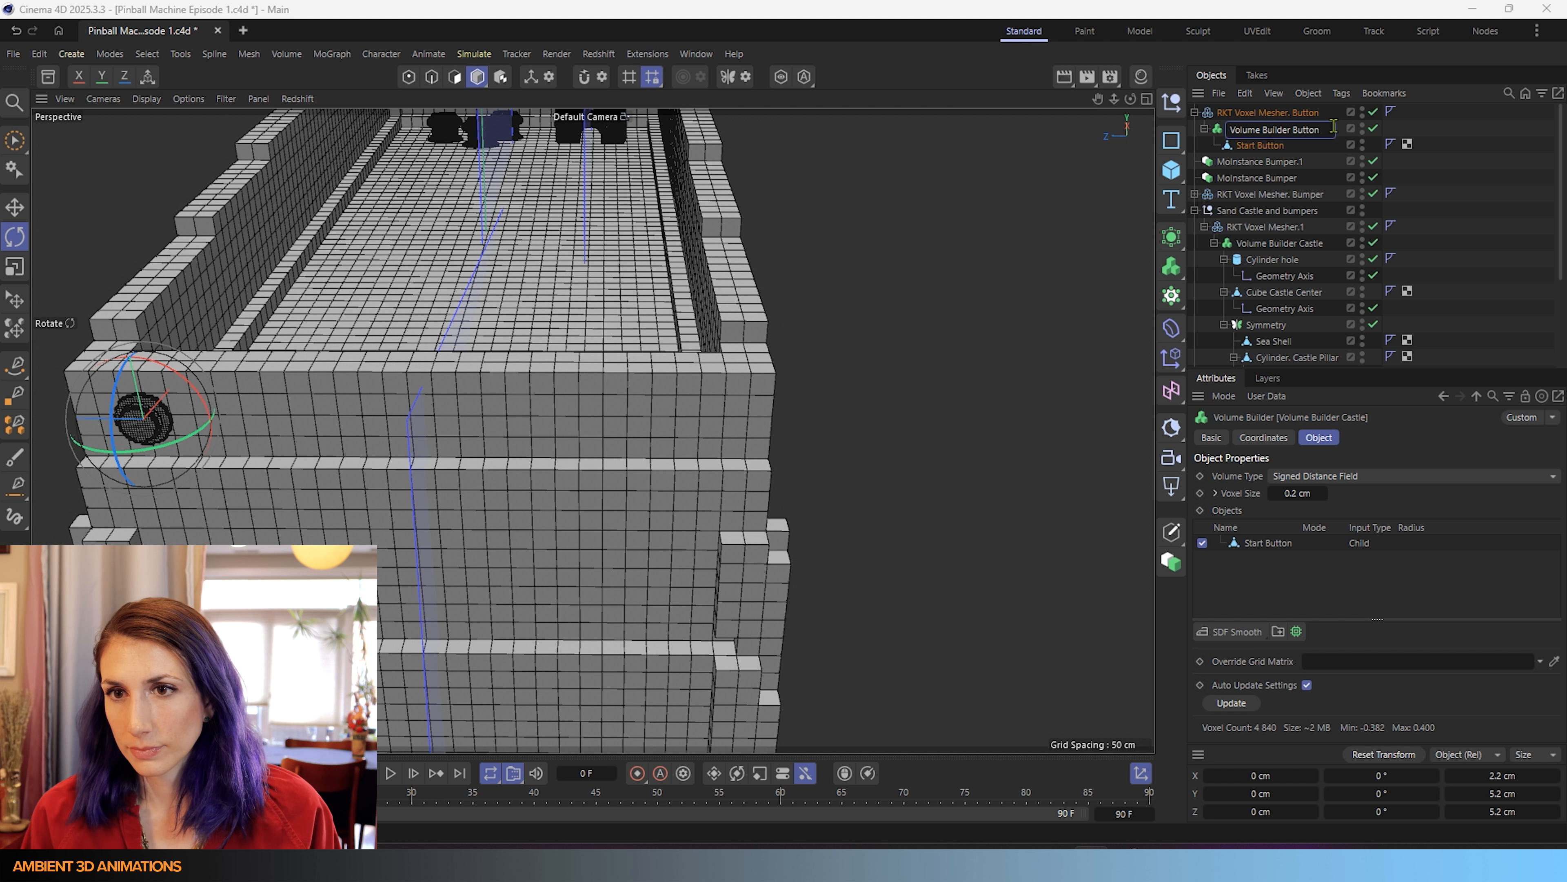
- Collapse the RKT Voxel Mesher. Button hierarchy and create a MoInstance that references it
left_click(1242, 116)
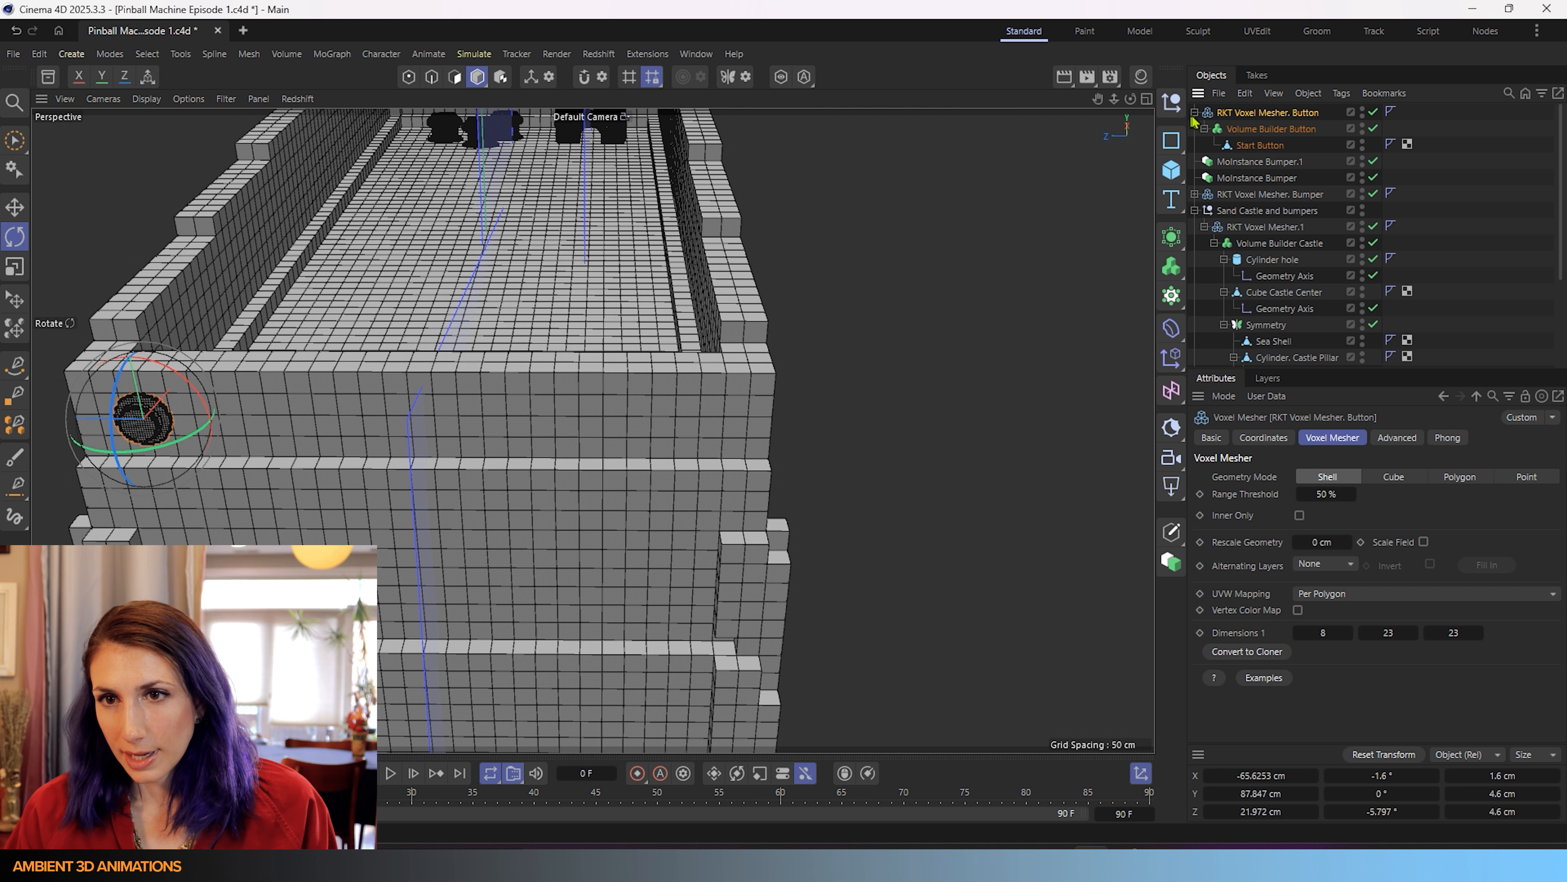
left_click(1194, 113)
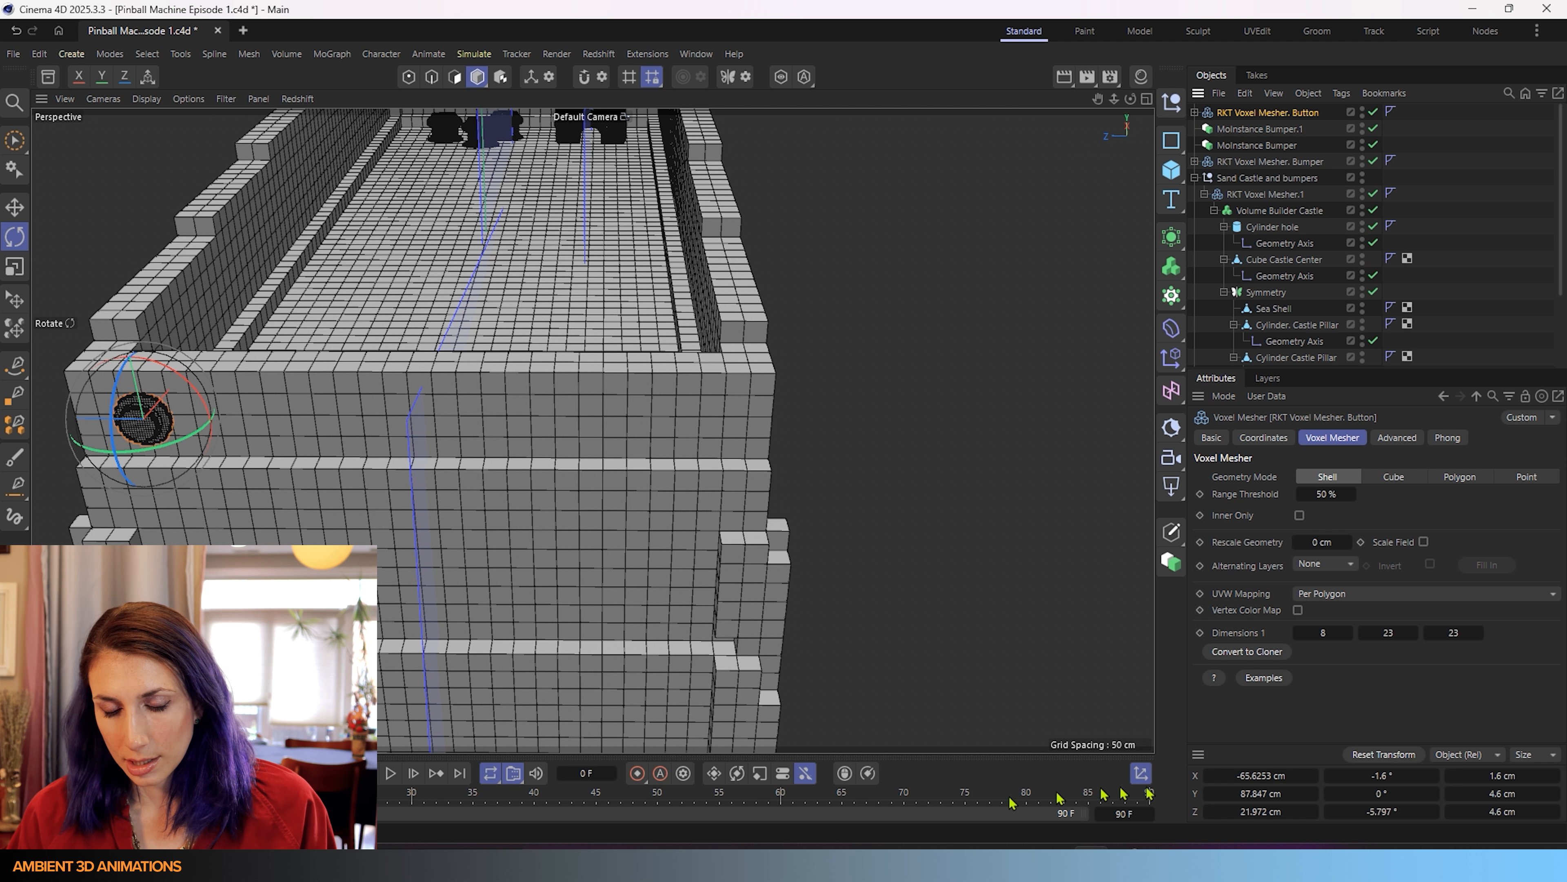
left_click(1172, 562)
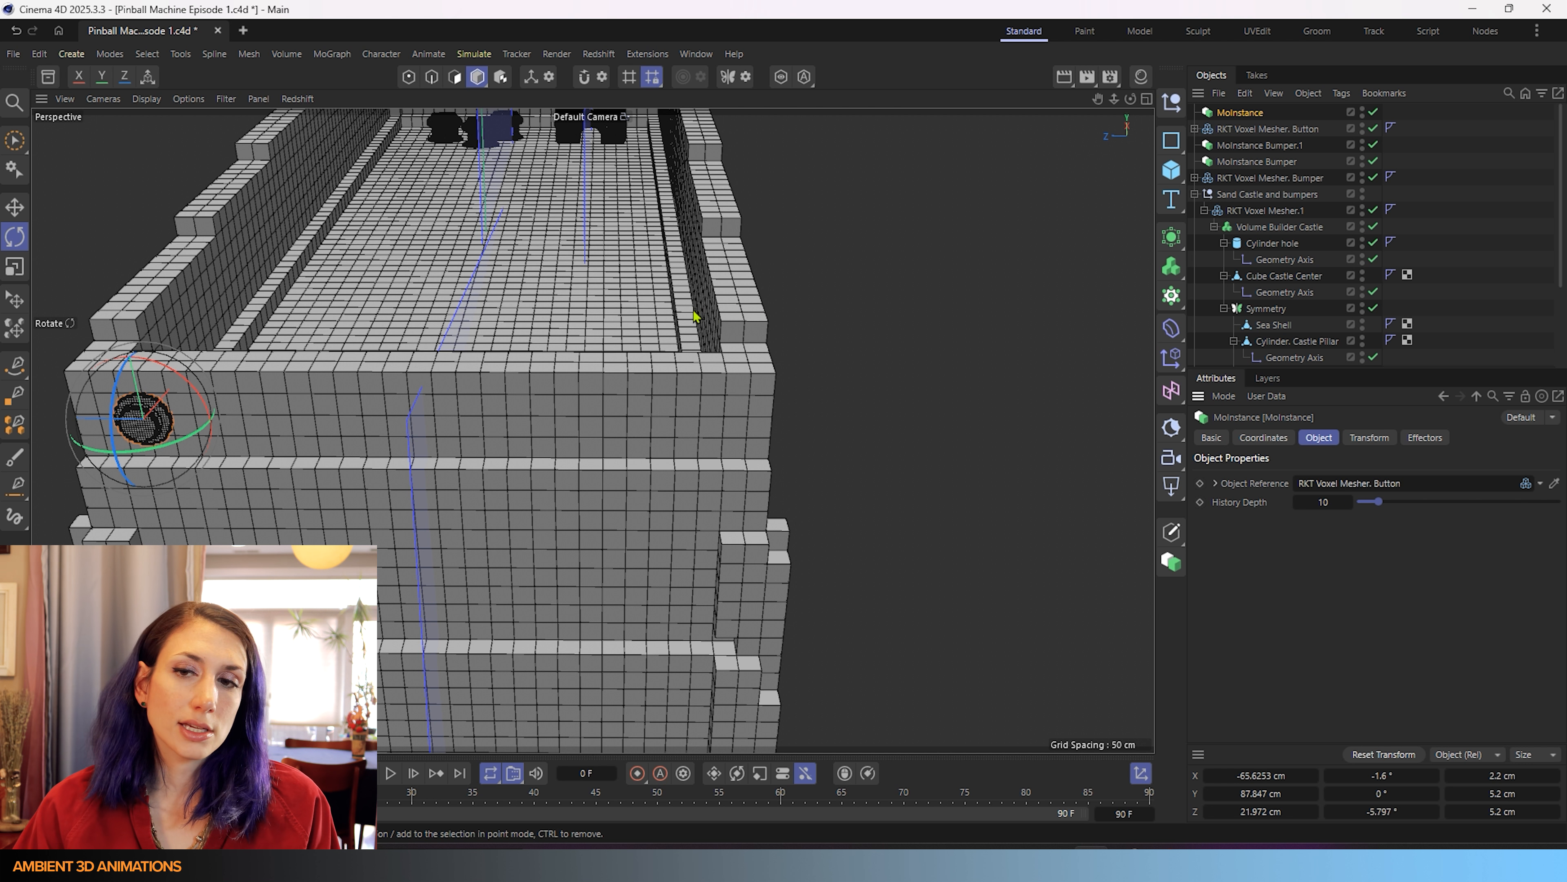
key("shift+c")
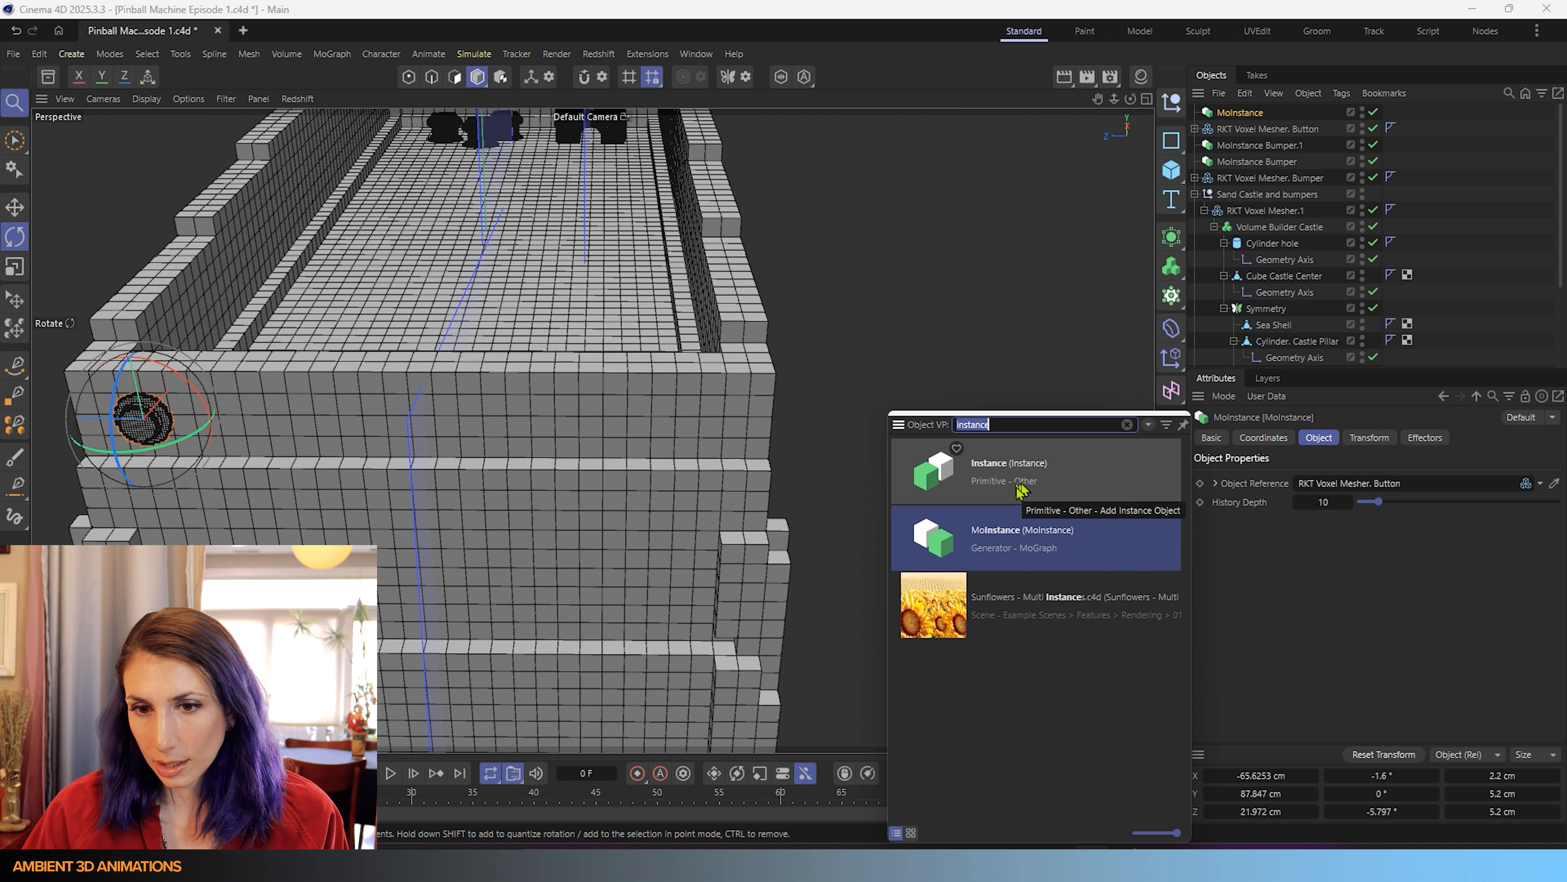
left_click(1354, 688)
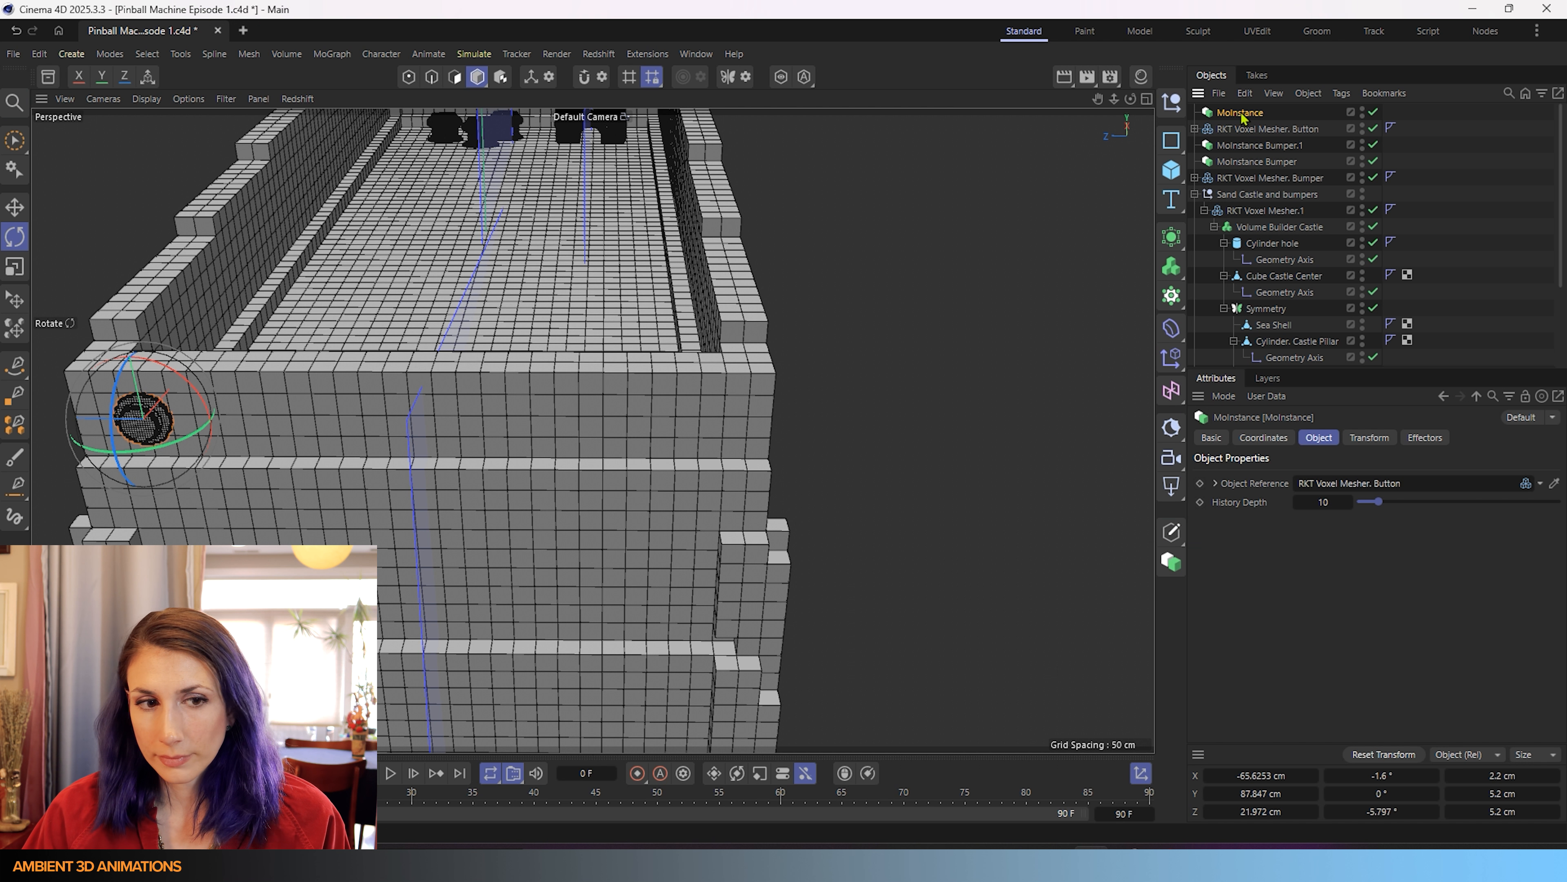
- Rename the new MoInstance as "MoInstance Button"
left_click_drag(389, 493, 745, 455, "alt")
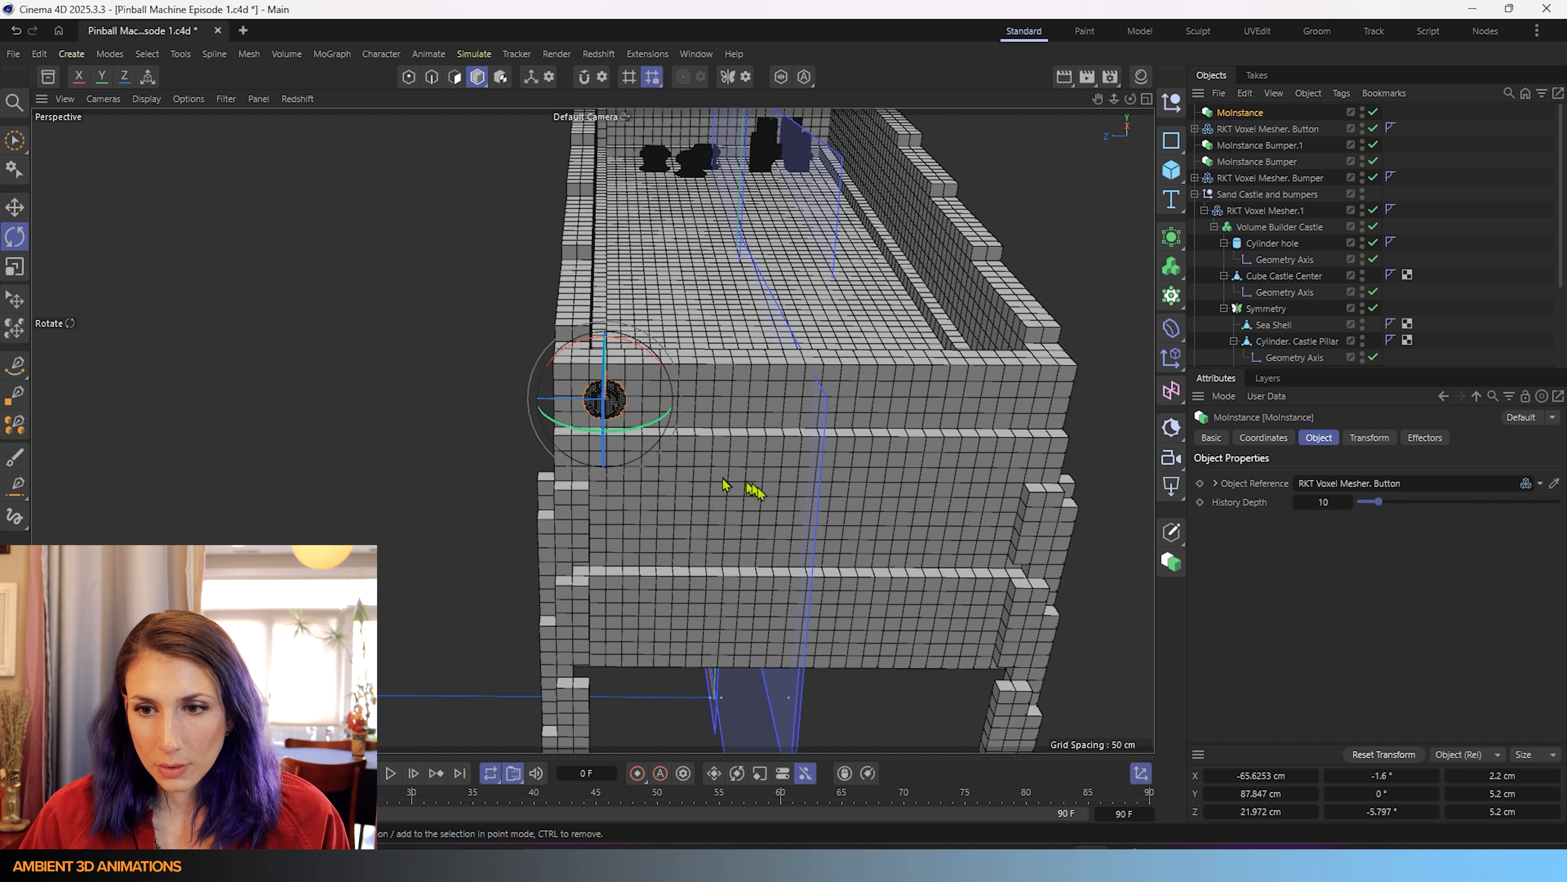
left_click_drag(664, 522, 812, 524, "alt")
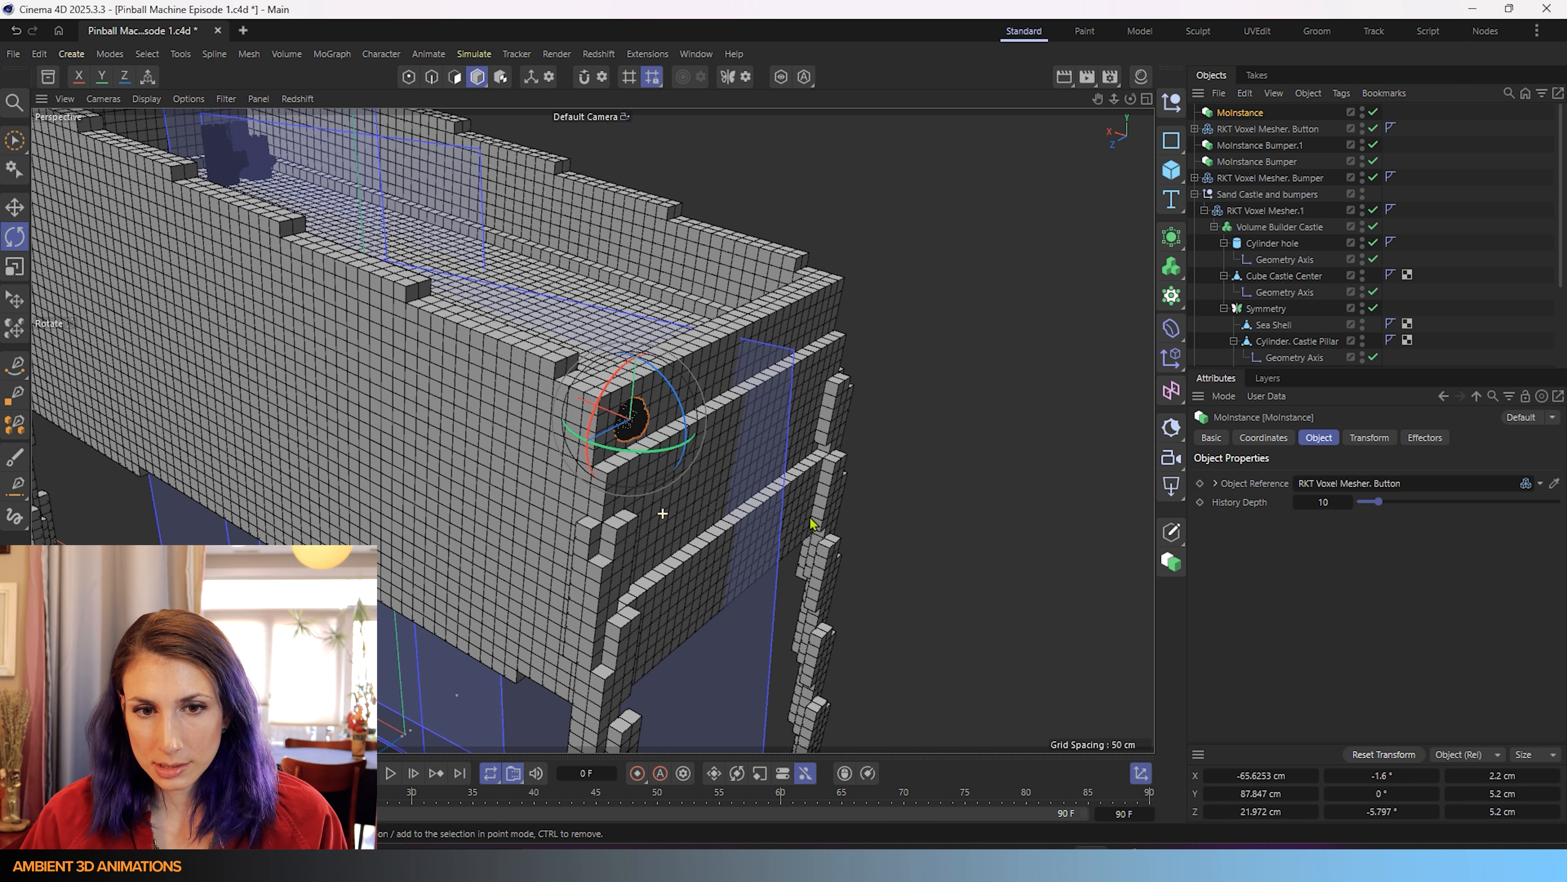
key("e")
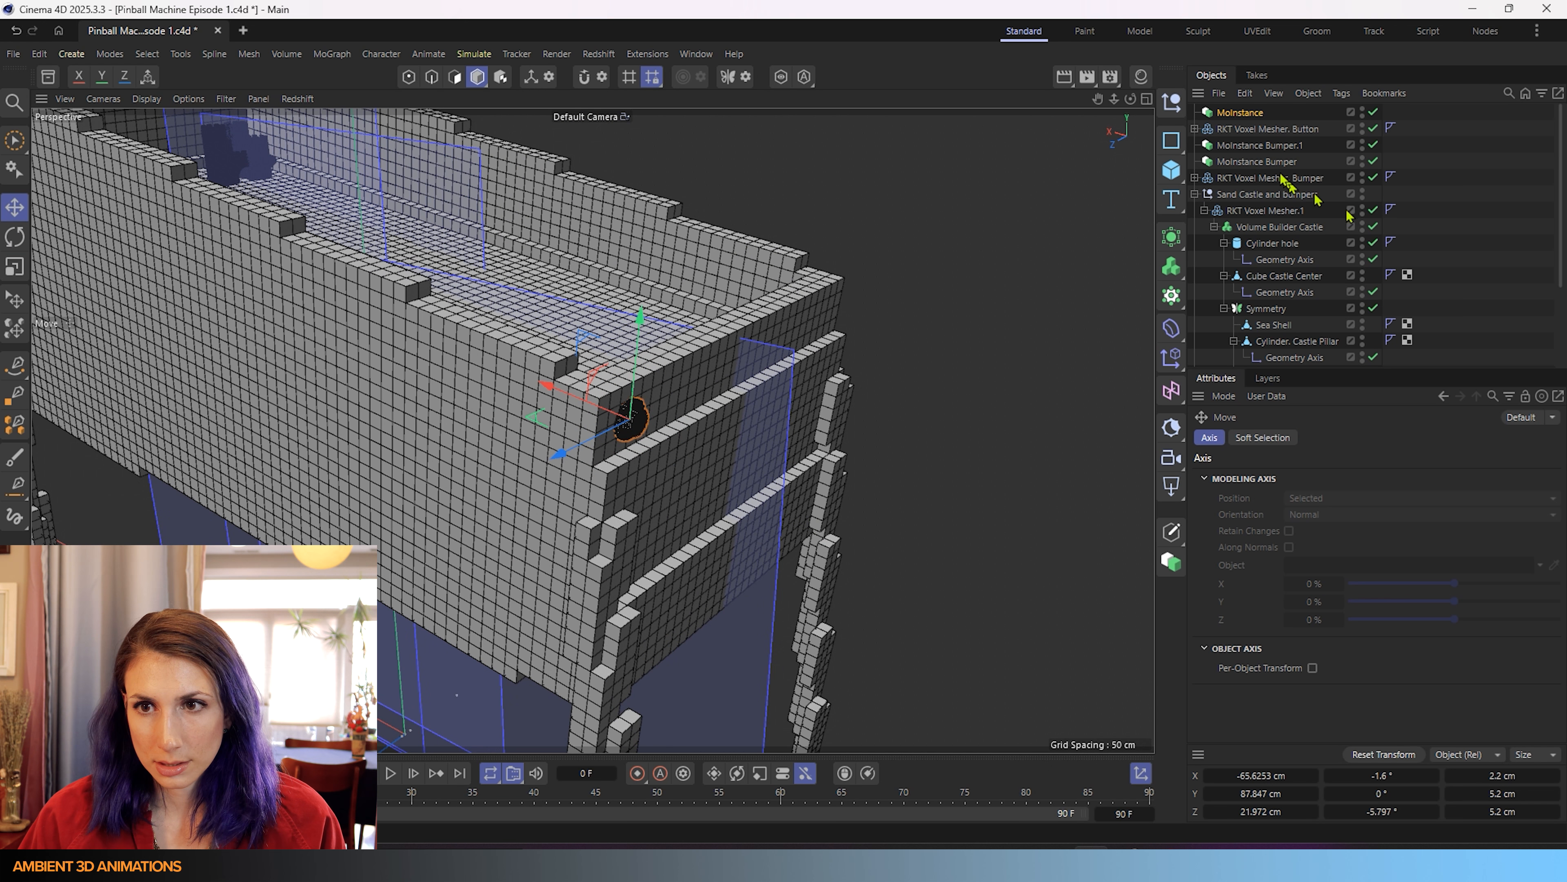
double_click(1241, 113)
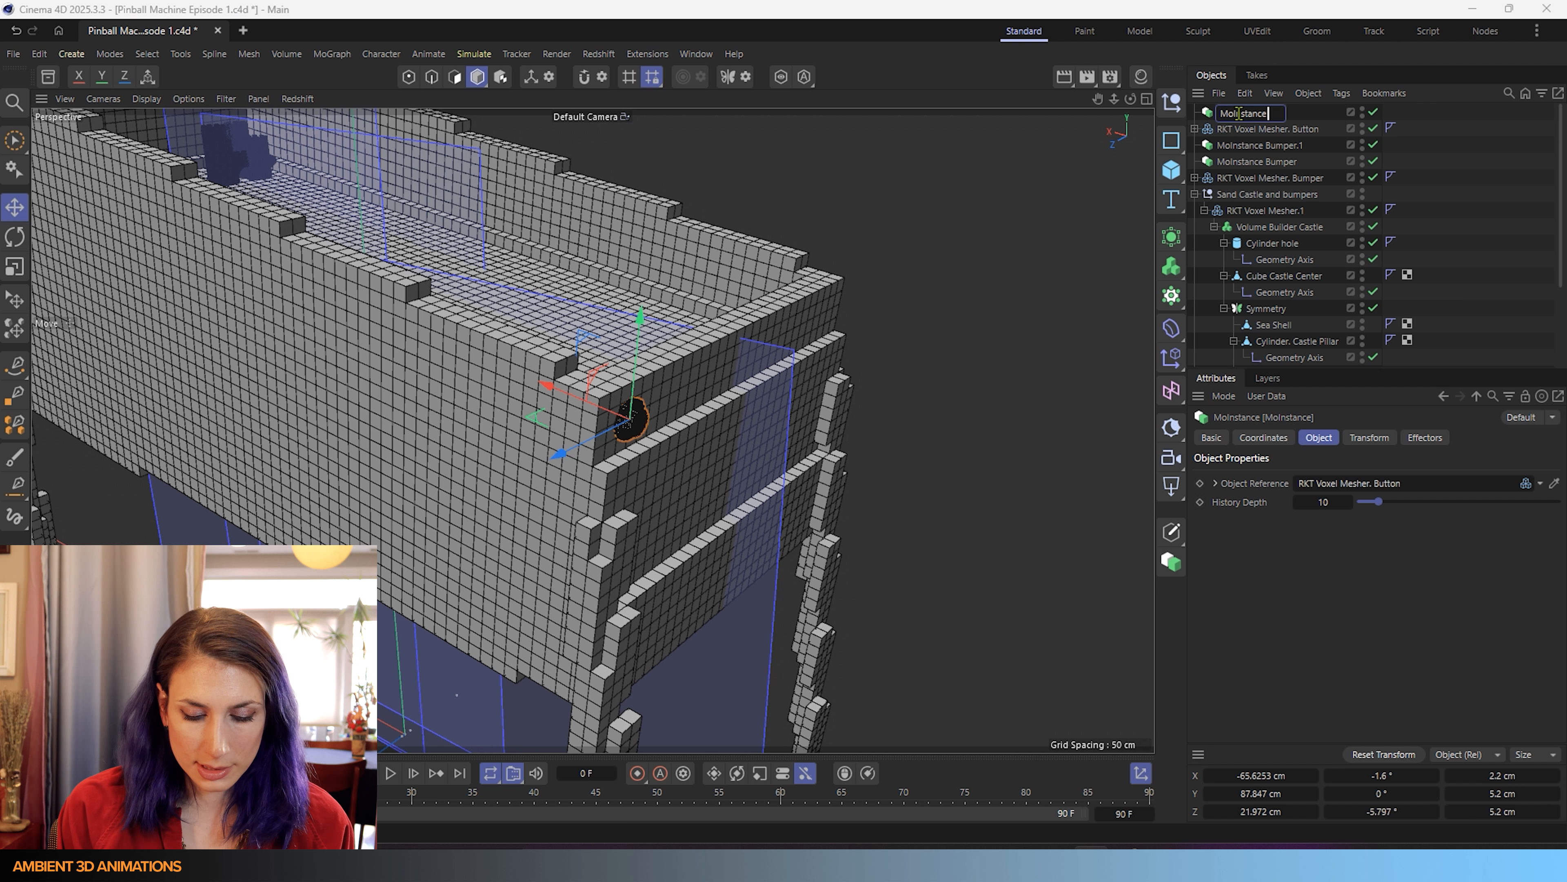
type("Button")
key("Return")
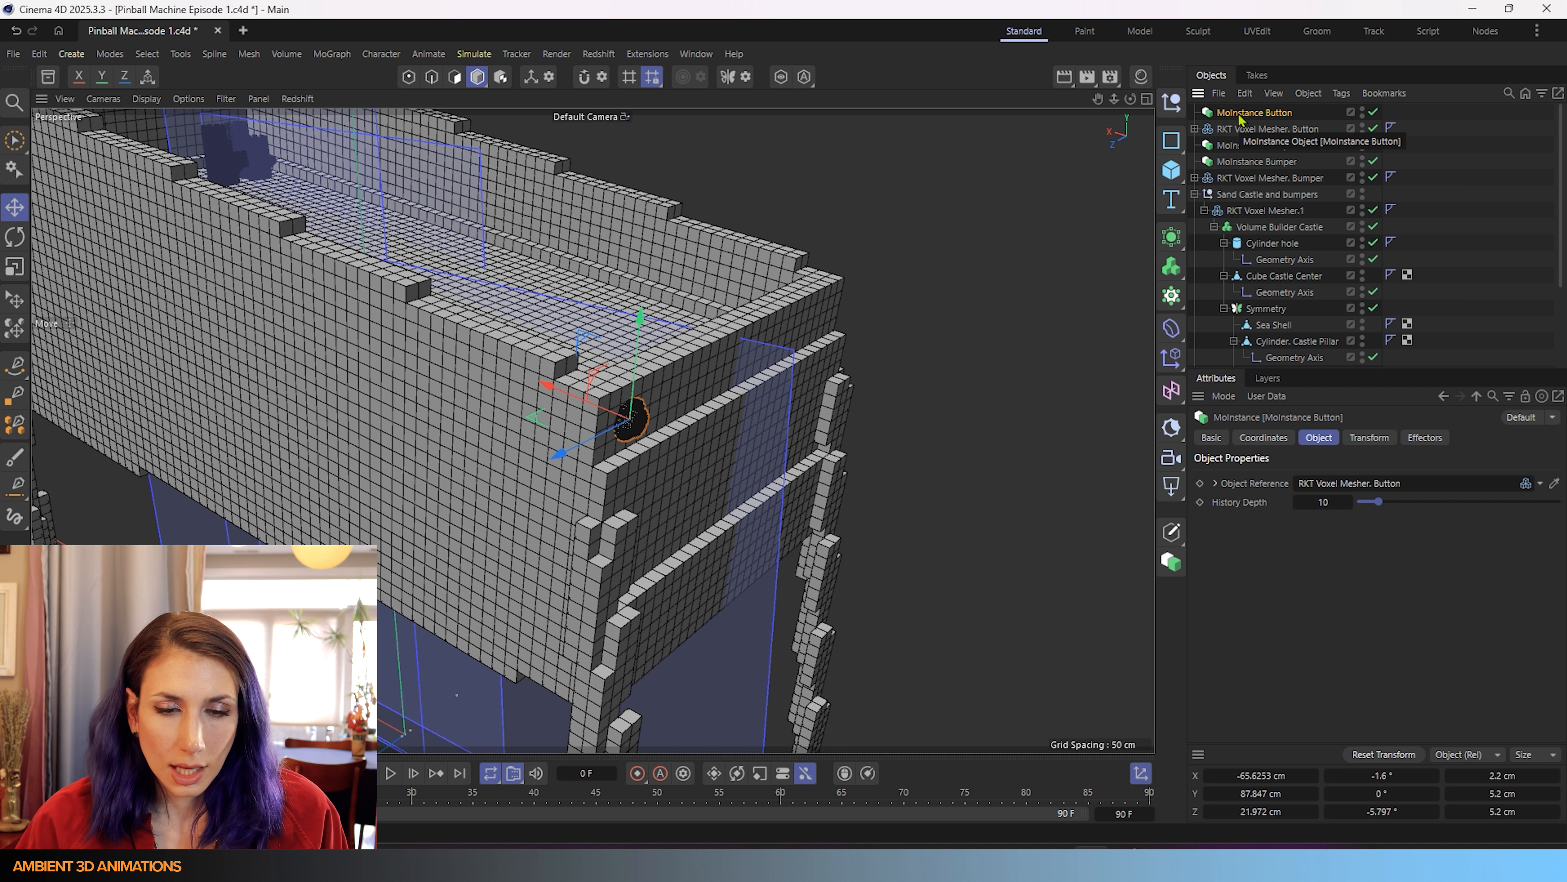
- Move the MoInstance Button out from the original button to about Z 32 cm and rotate its heading to about -86.6°
left_click_drag(557, 464, 502, 491)
key("r")
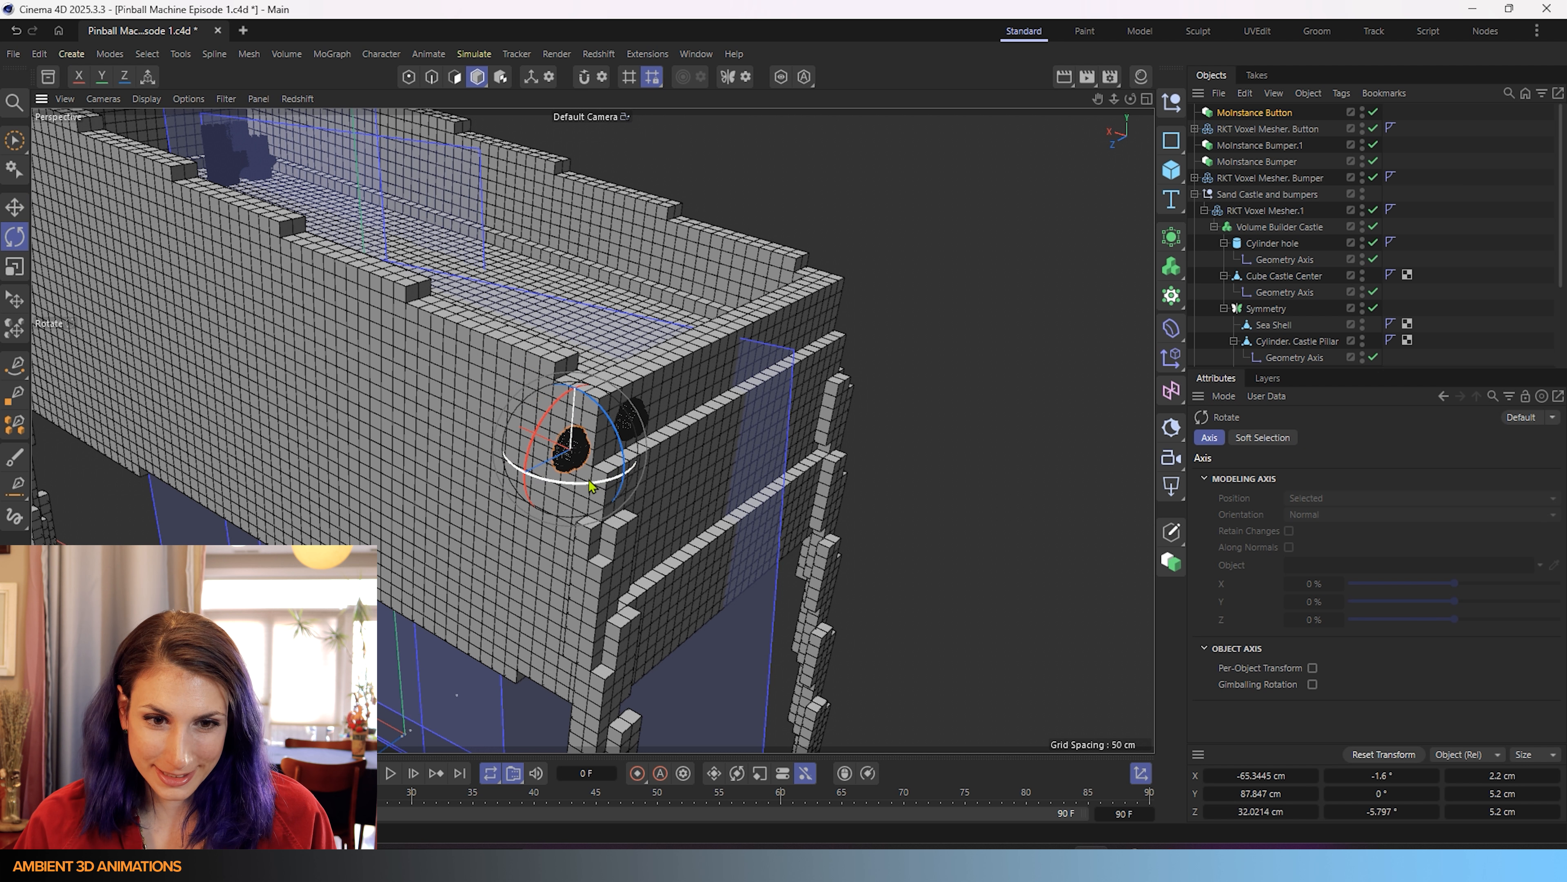
left_click_drag(603, 487, 454, 485)
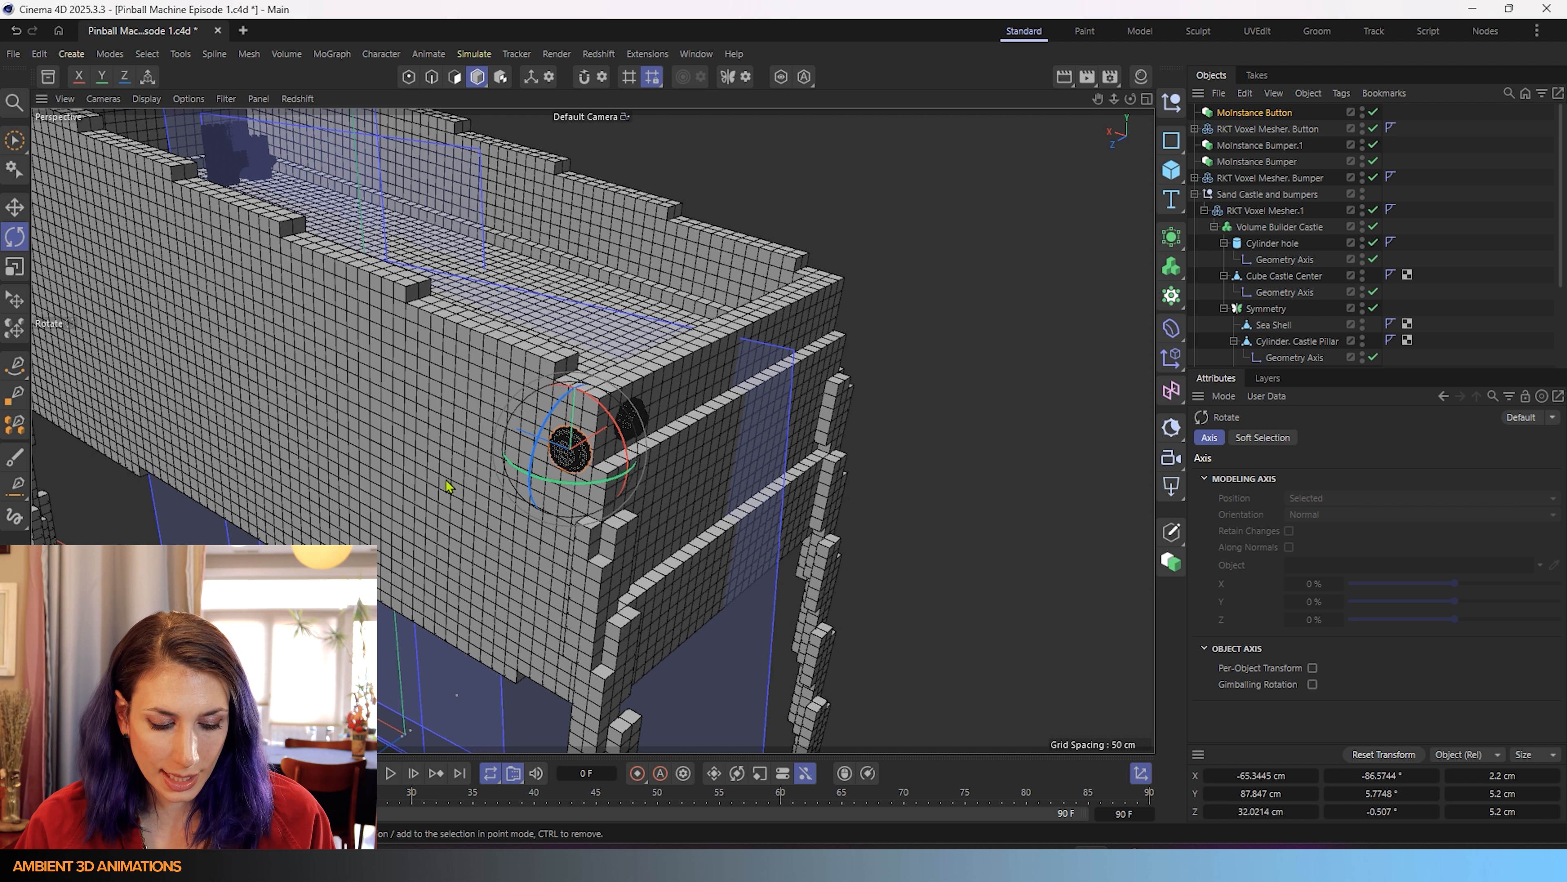
- Move the MoInstance Button against the cabinet's side wall near the start button, at about X -58.8, Y 88.5, Z 28 cm
key("e")
scroll(640, 390, "up", 6)
left_click_drag(525, 618, 435, 617, "alt")
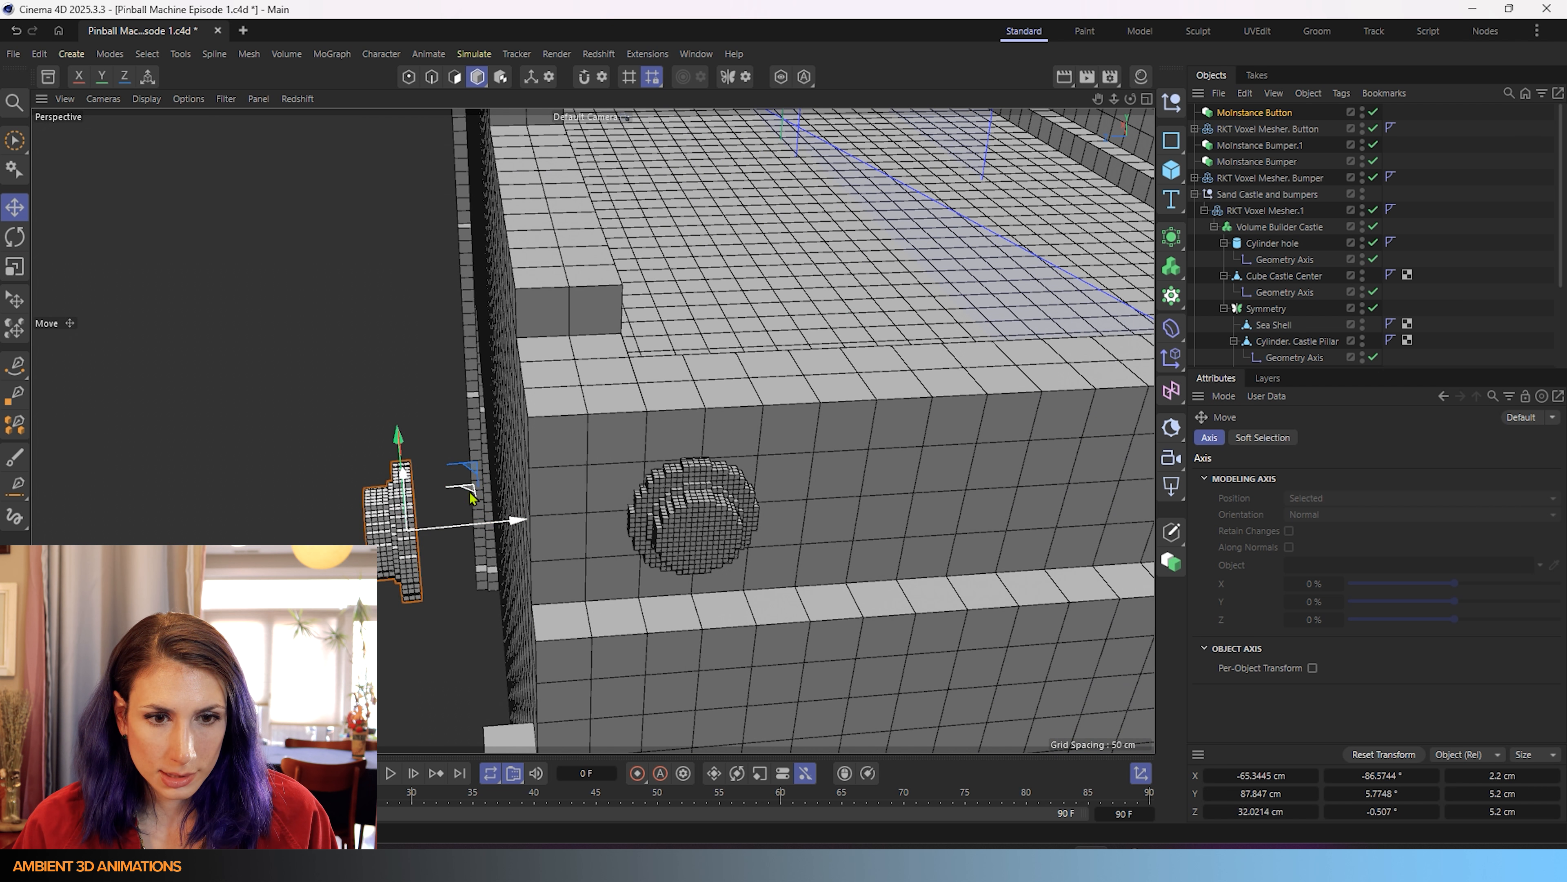
left_click_drag(472, 477, 571, 400)
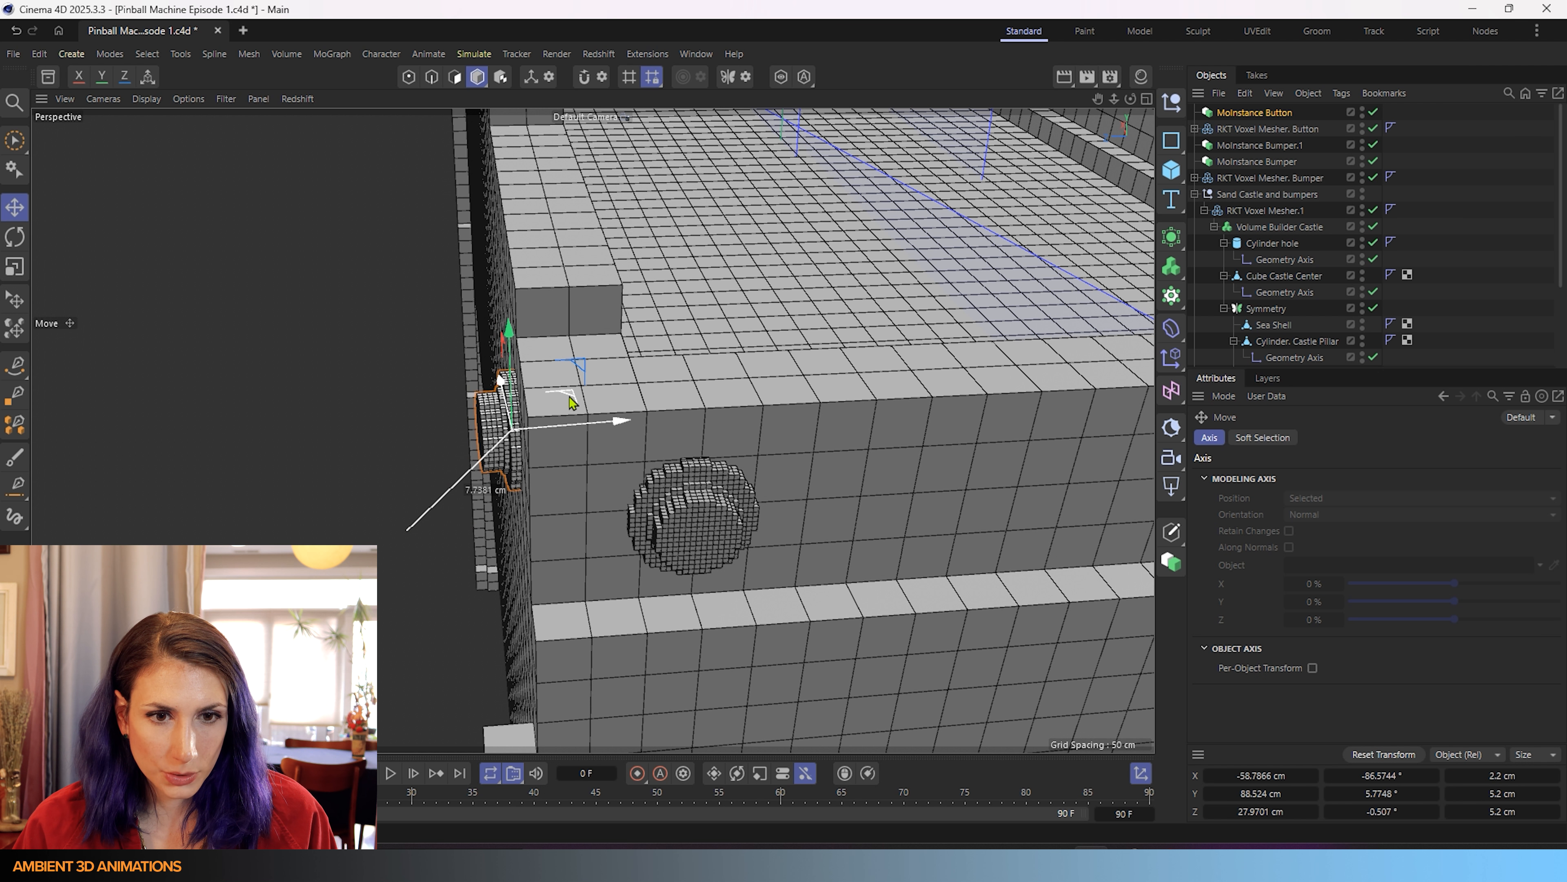
- Align the MoInstance Button with the side wall at a heading of about -90.4° and shift it to about X -60, Y 87.3 cm
key("r")
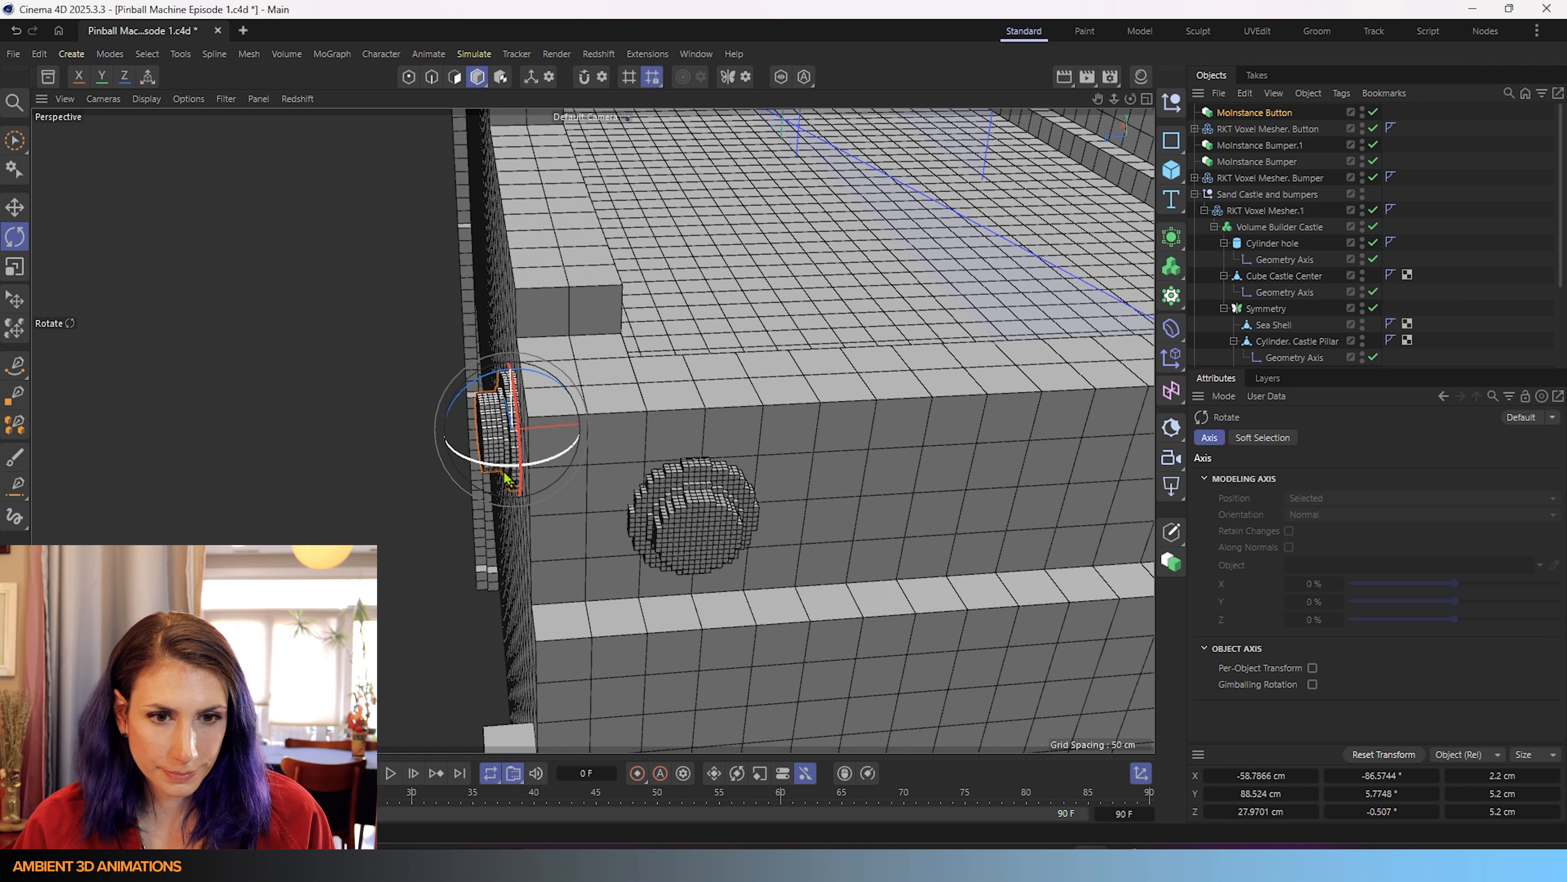
left_click_drag(505, 477, 501, 473)
left_click_drag(647, 416, 828, 456, "alt")
key("e")
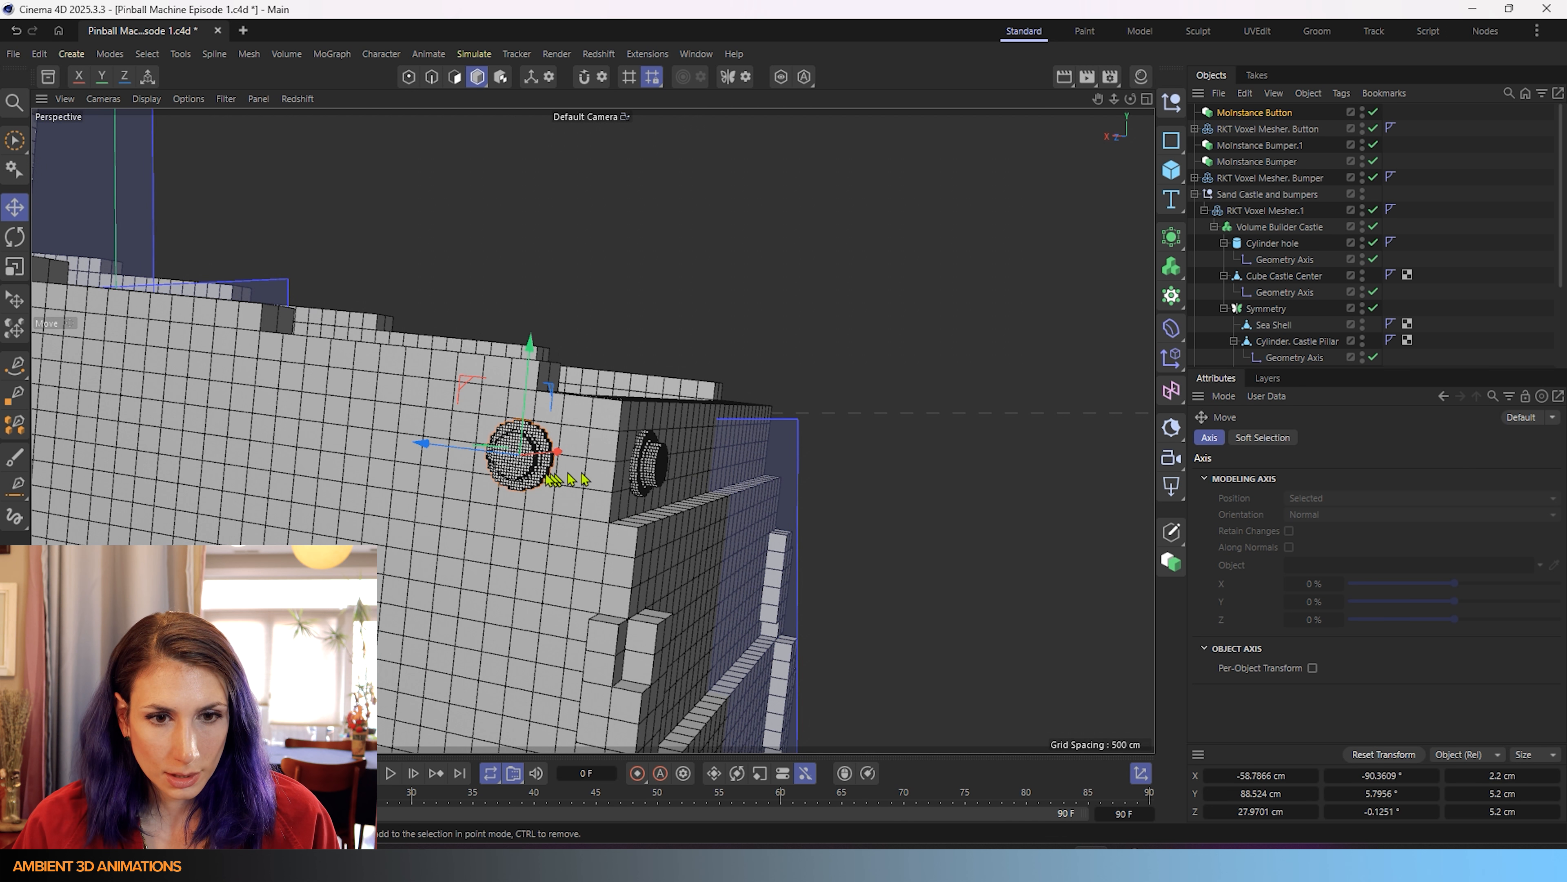
left_click_drag(472, 393, 479, 407)
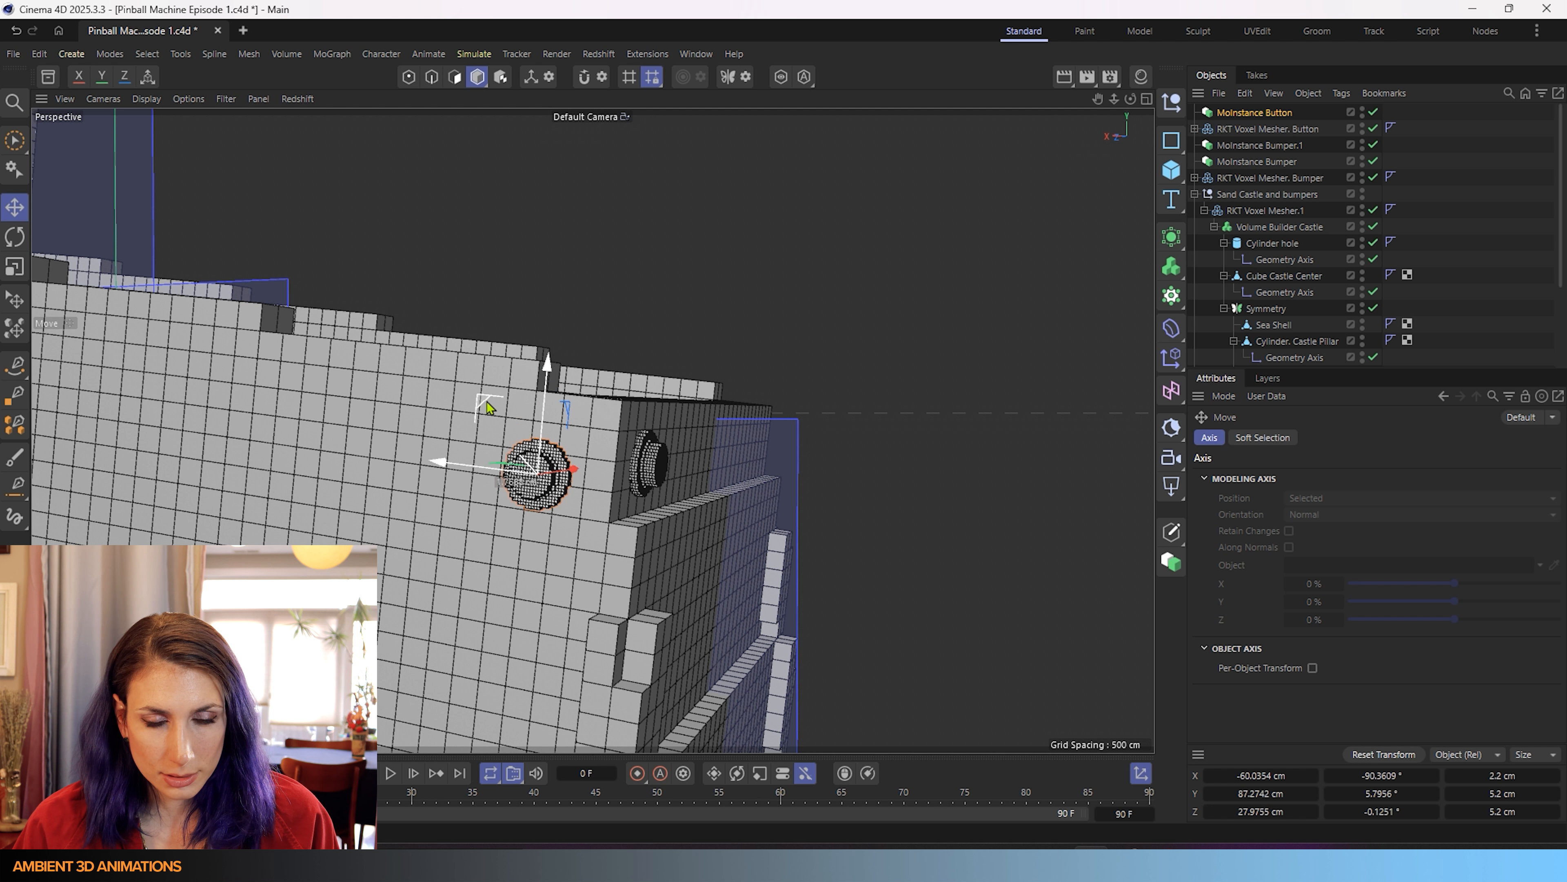
- Duplicate the MoInstance Button to the opposite side of the cabinet at about Z -33.1 cm and turn its heading to about 99.7°
left_click_drag(543, 364, 623, 574, "alt")
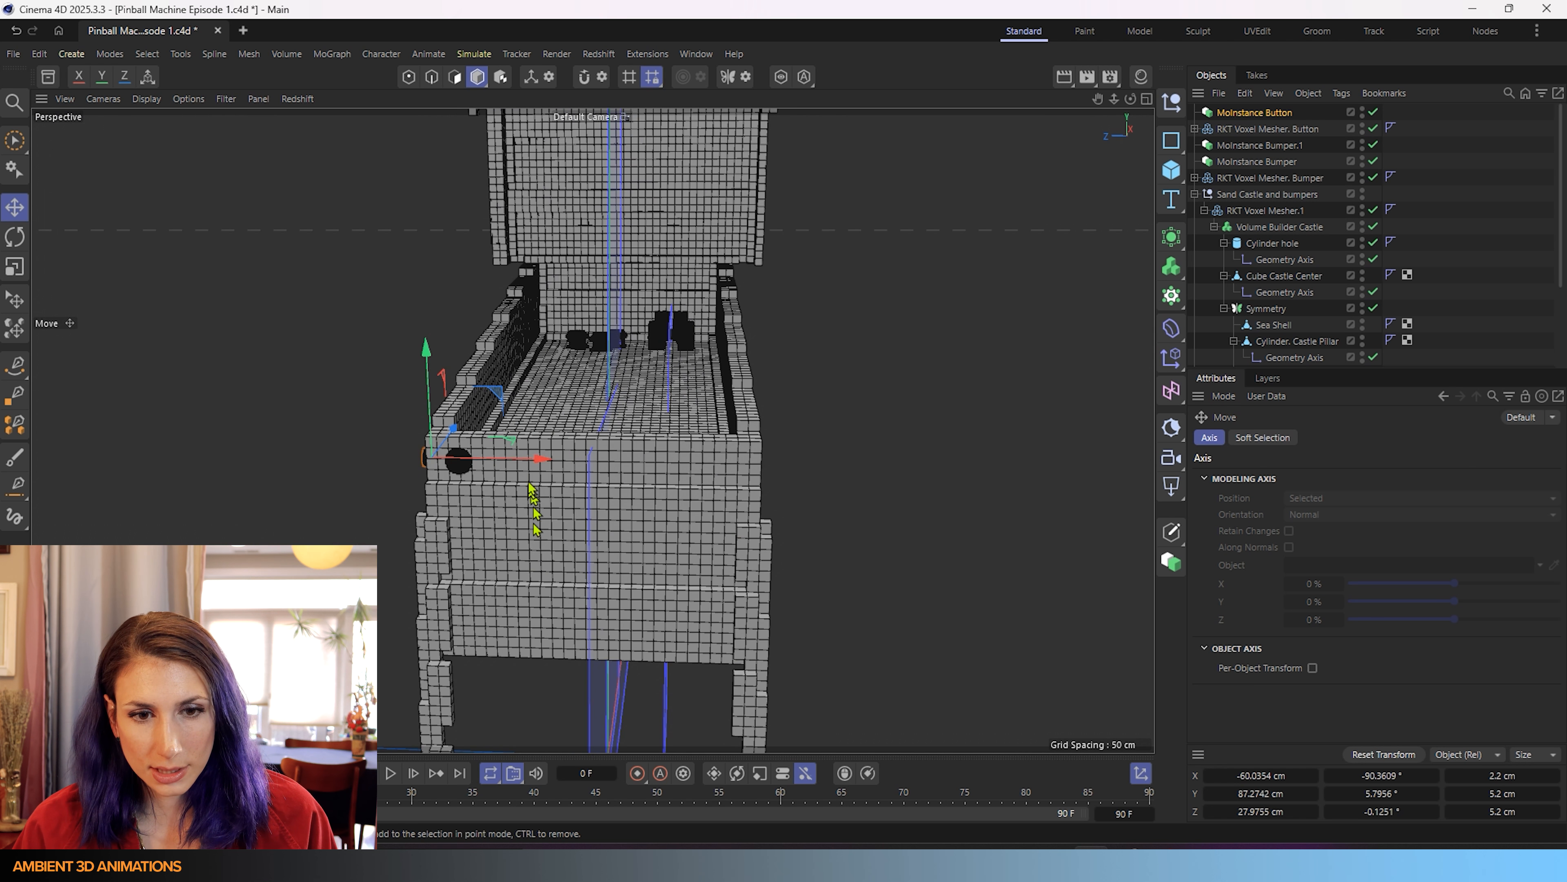
left_click_drag(524, 461, 892, 441)
key("r")
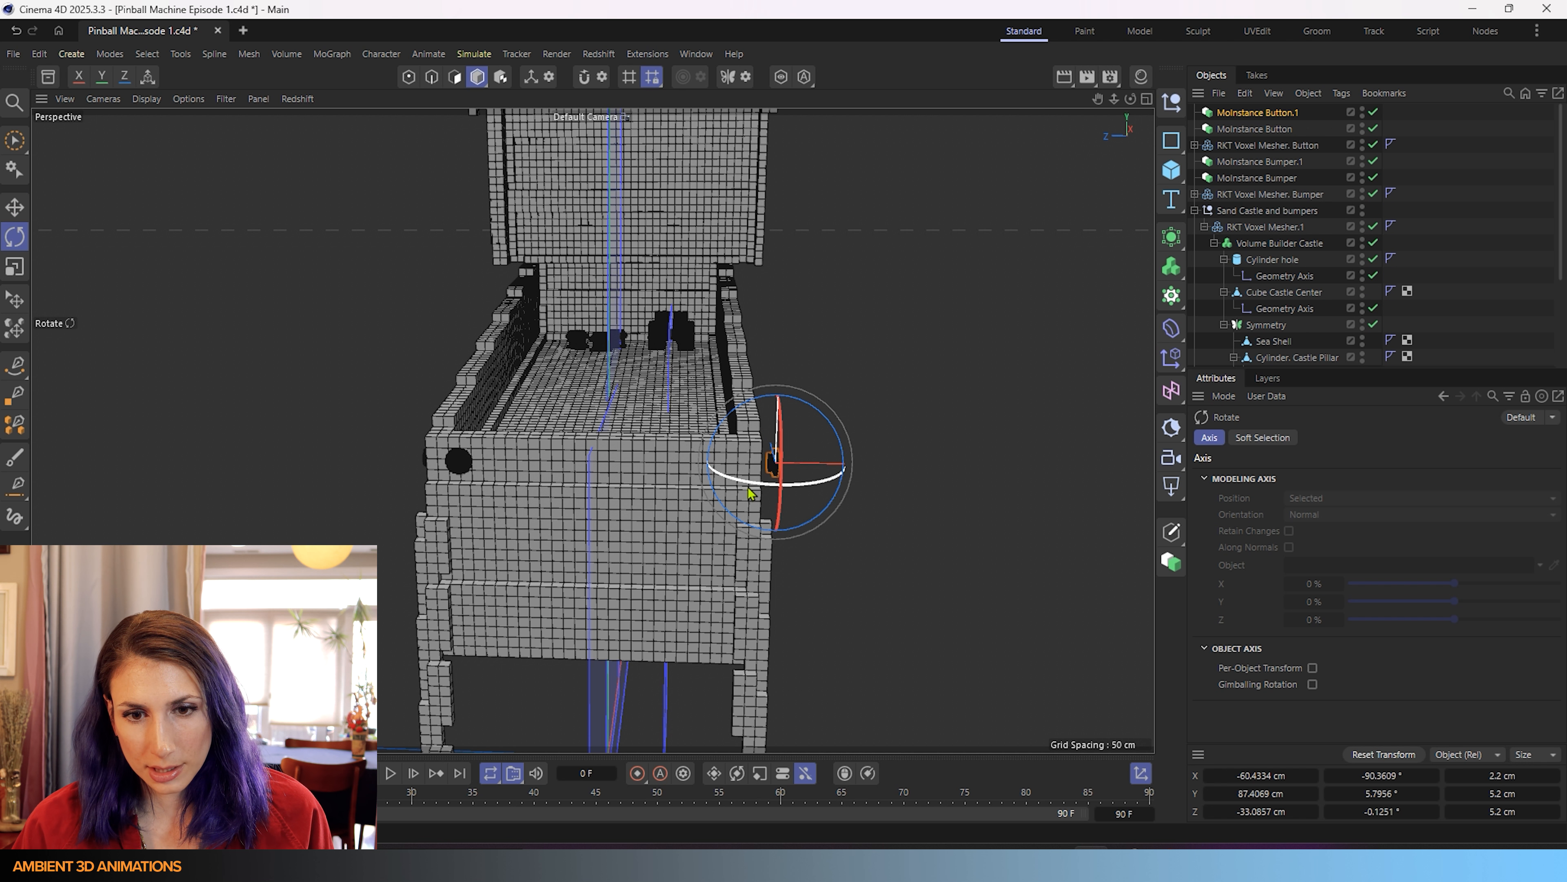
left_click_drag(750, 492, 885, 347)
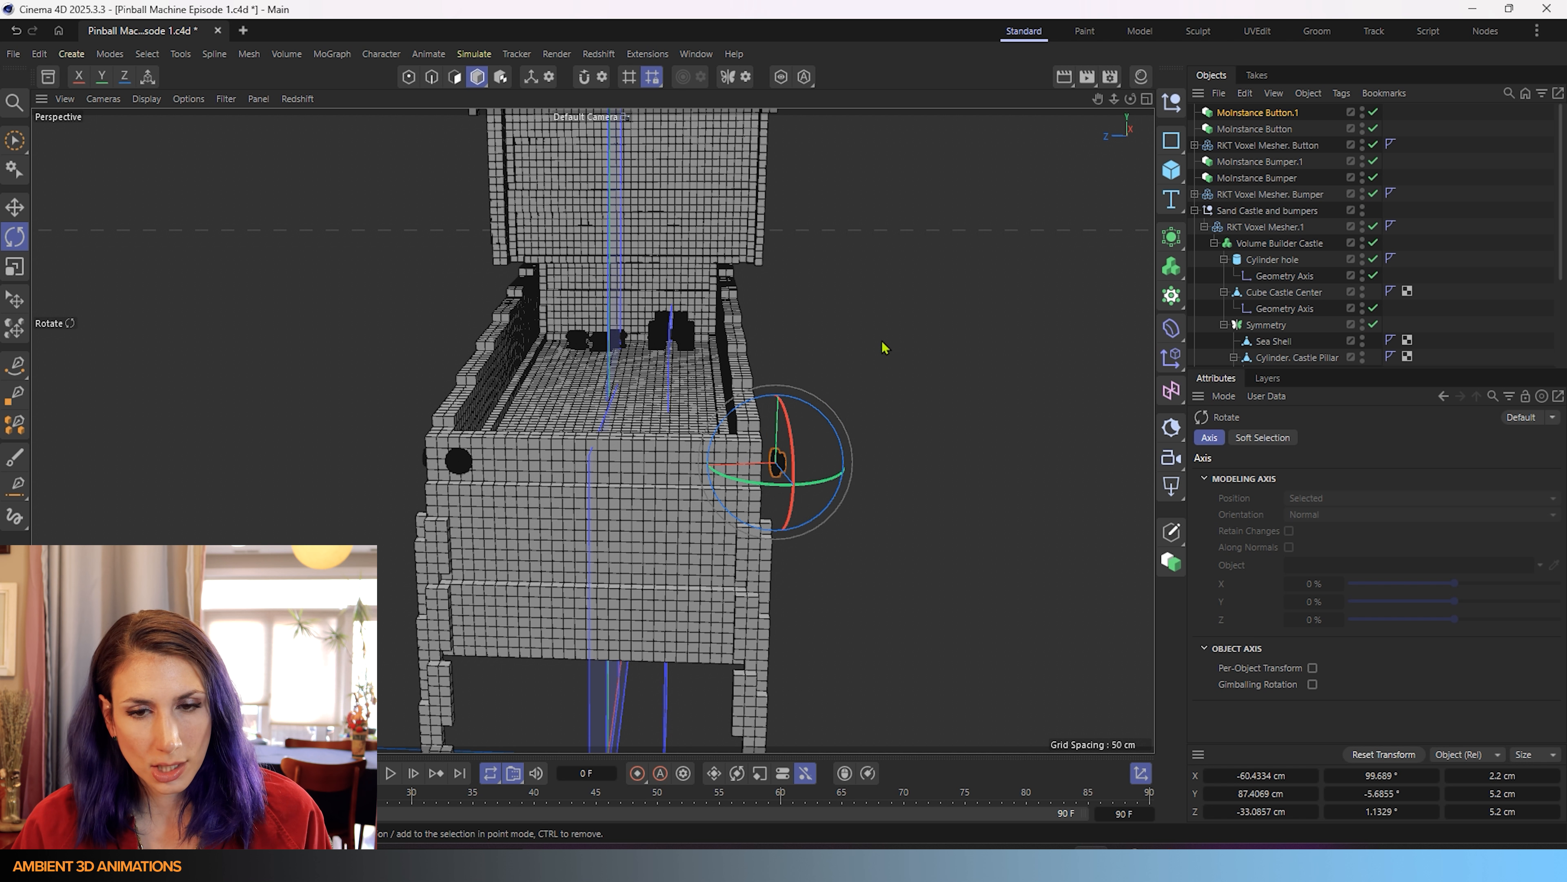
- Adjust the duplicated button's heading to about 84.6° and move it toward the cabinet's side wall to about Z -30.8 cm
scroll(802, 487, "up", 5)
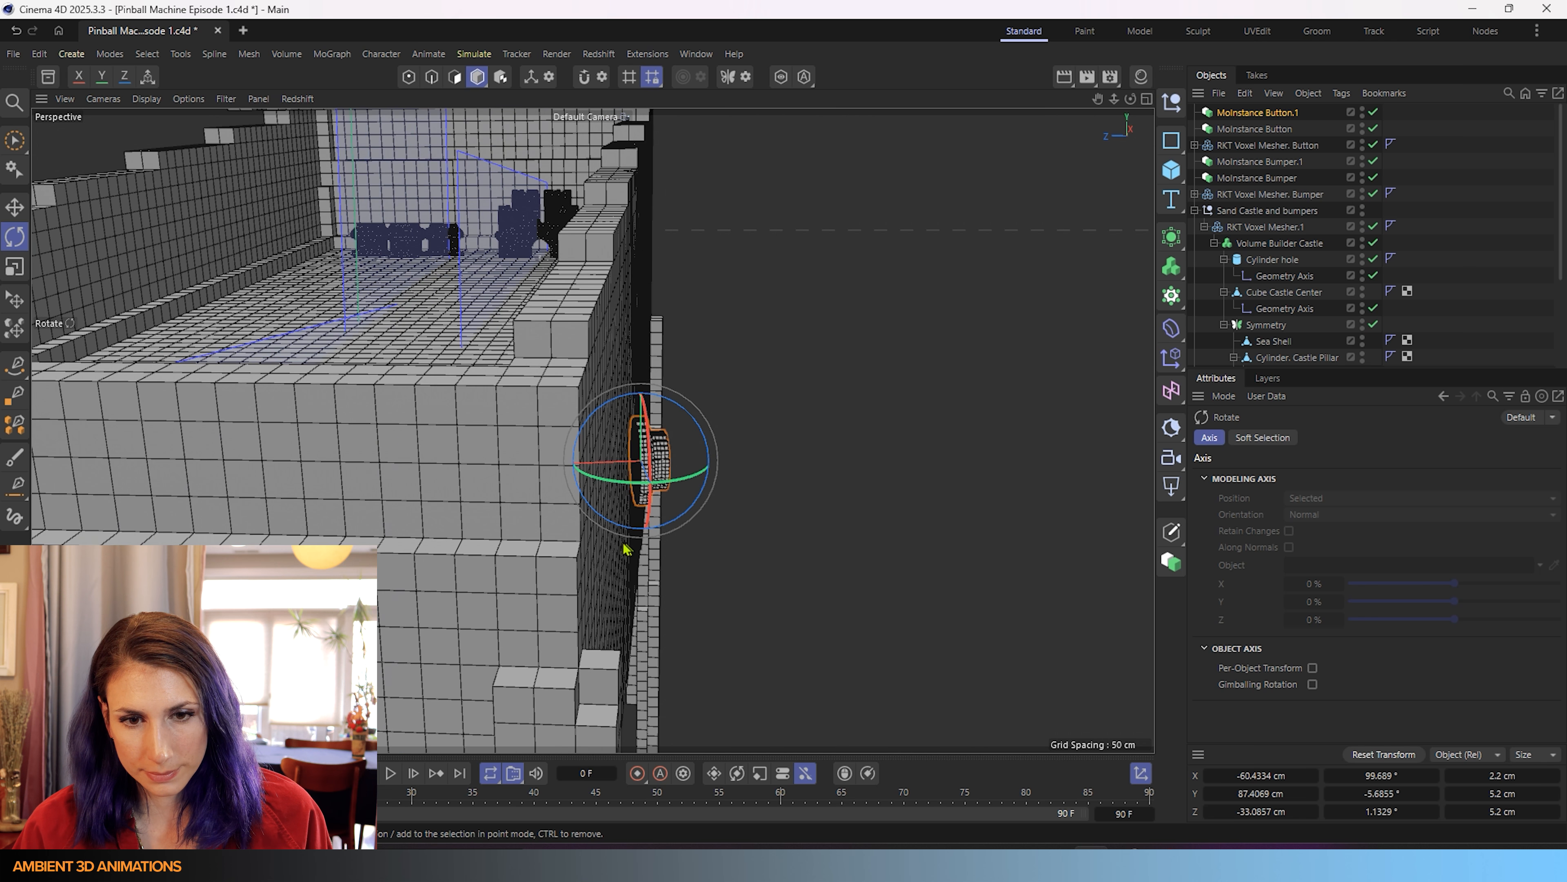
scroll(642, 536, "up", 3)
left_click_drag(642, 536, 634, 552)
key("e")
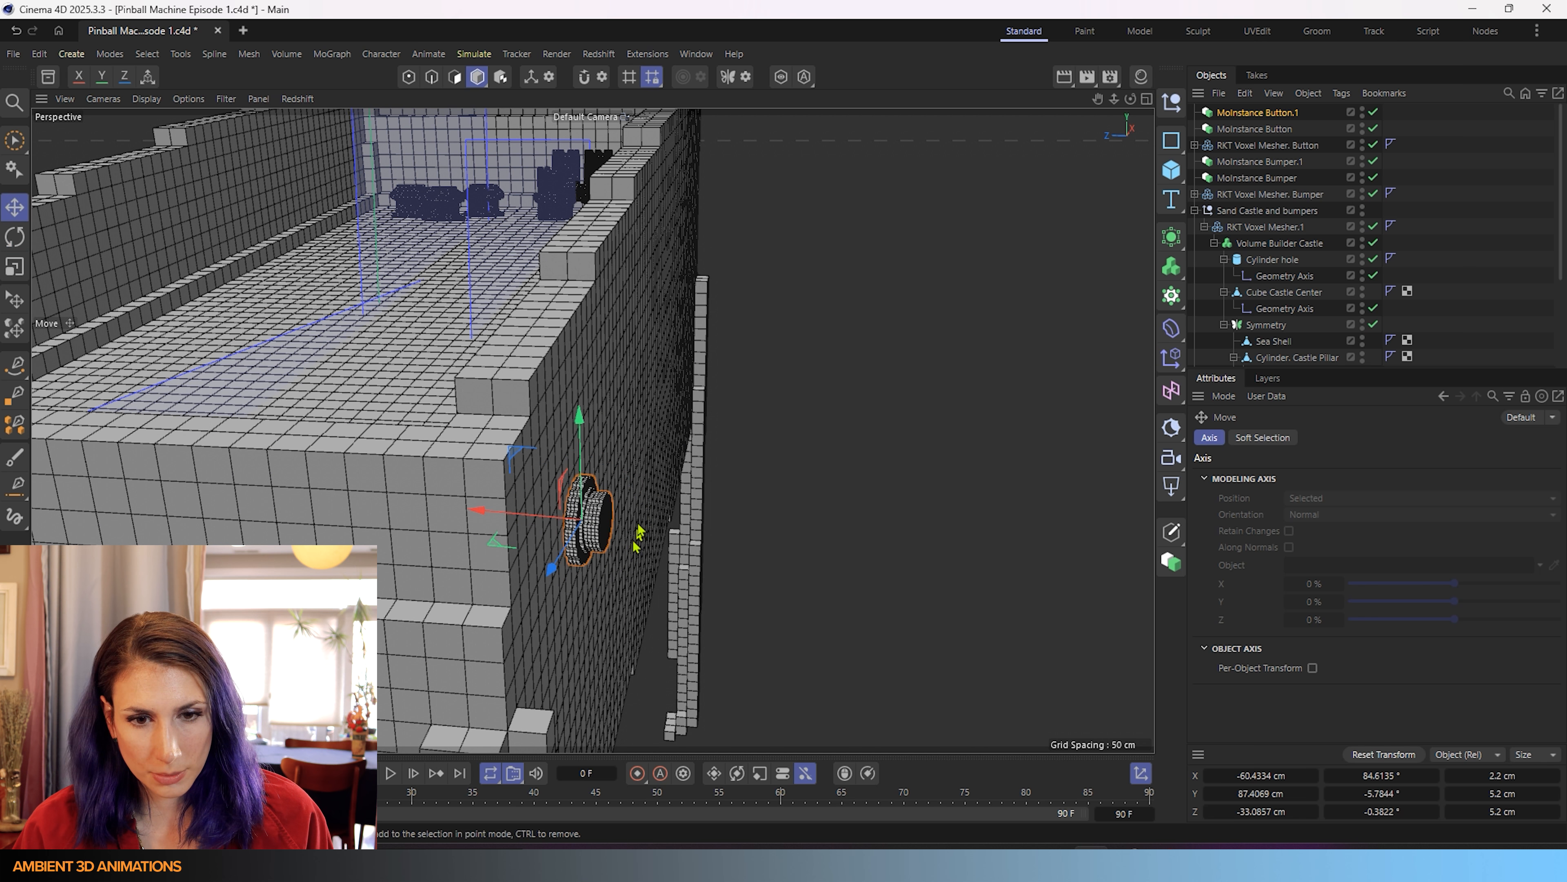
left_click_drag(481, 524, 435, 643)
- Square the duplicated button to the side wall at a heading of about 89.6° and nudge it in to about Z -30.5 cm
key("r")
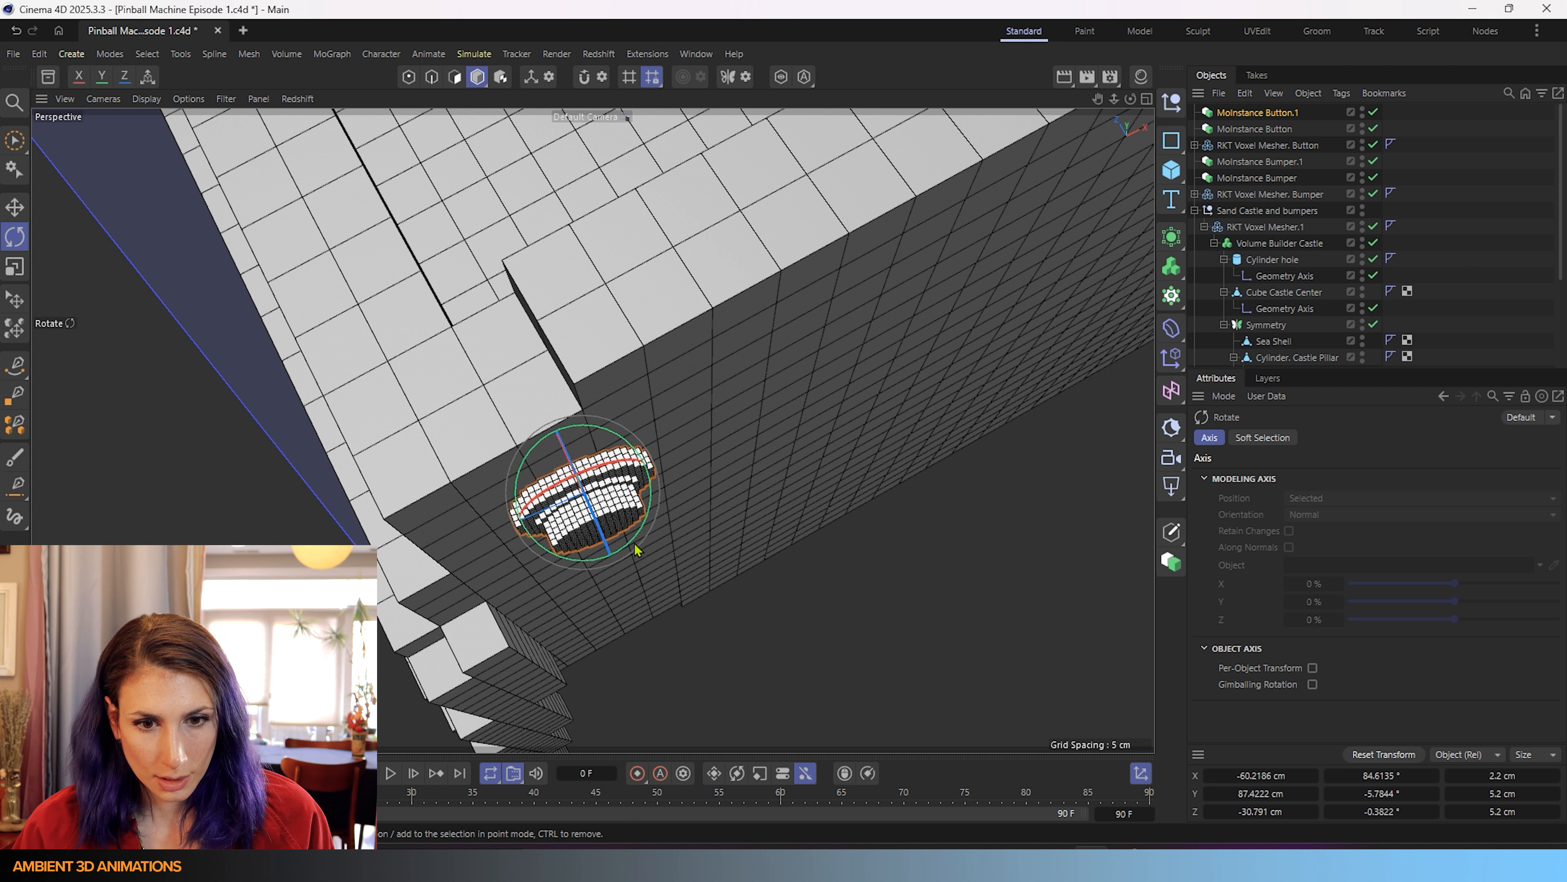
left_click_drag(633, 550, 635, 546)
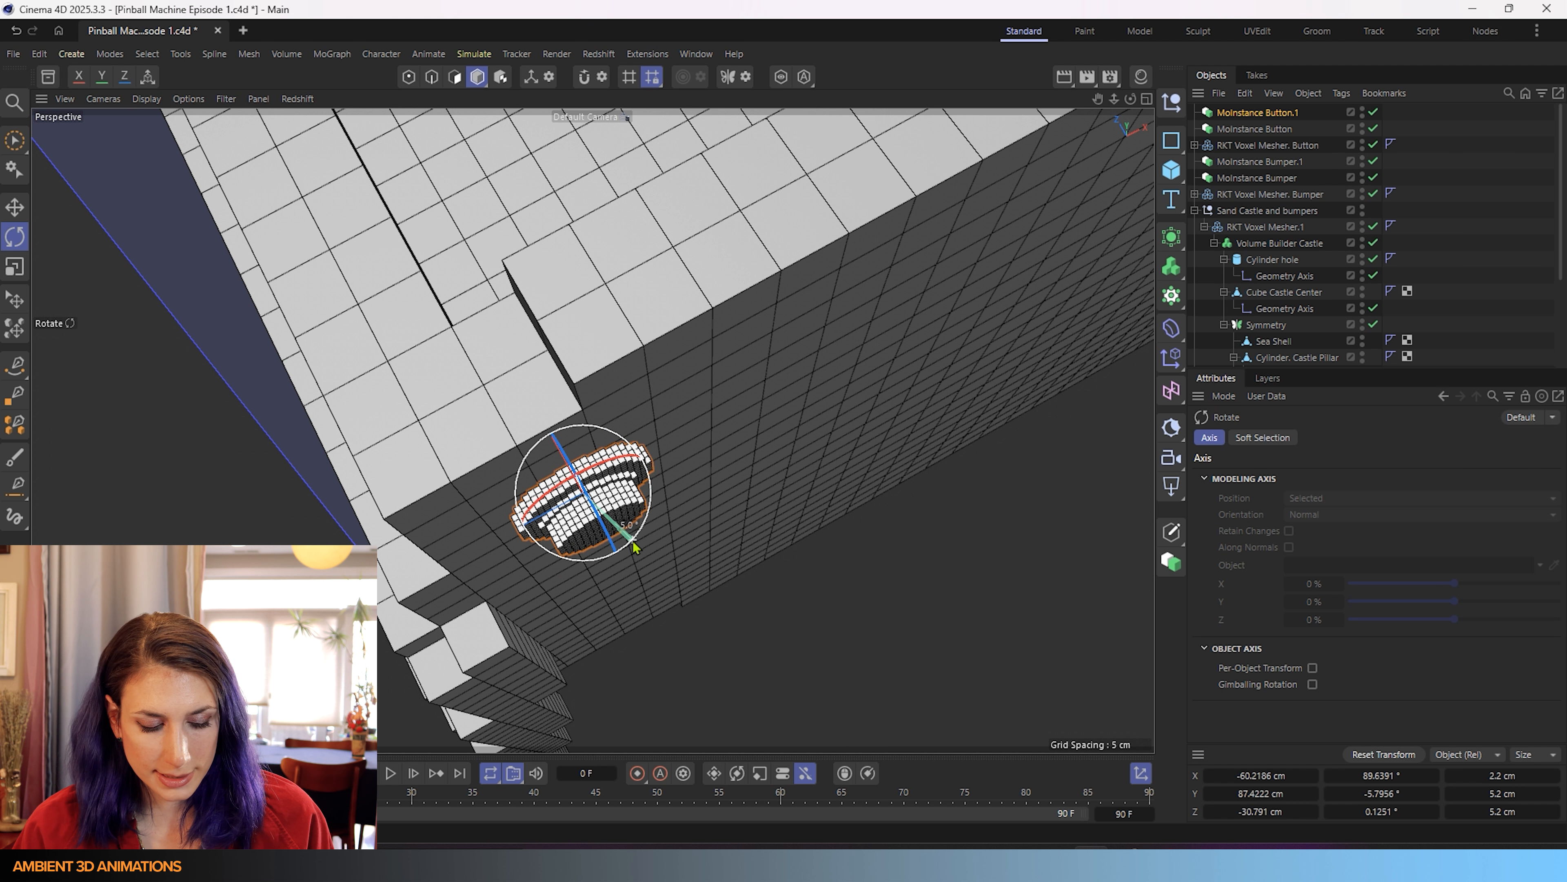
key("e")
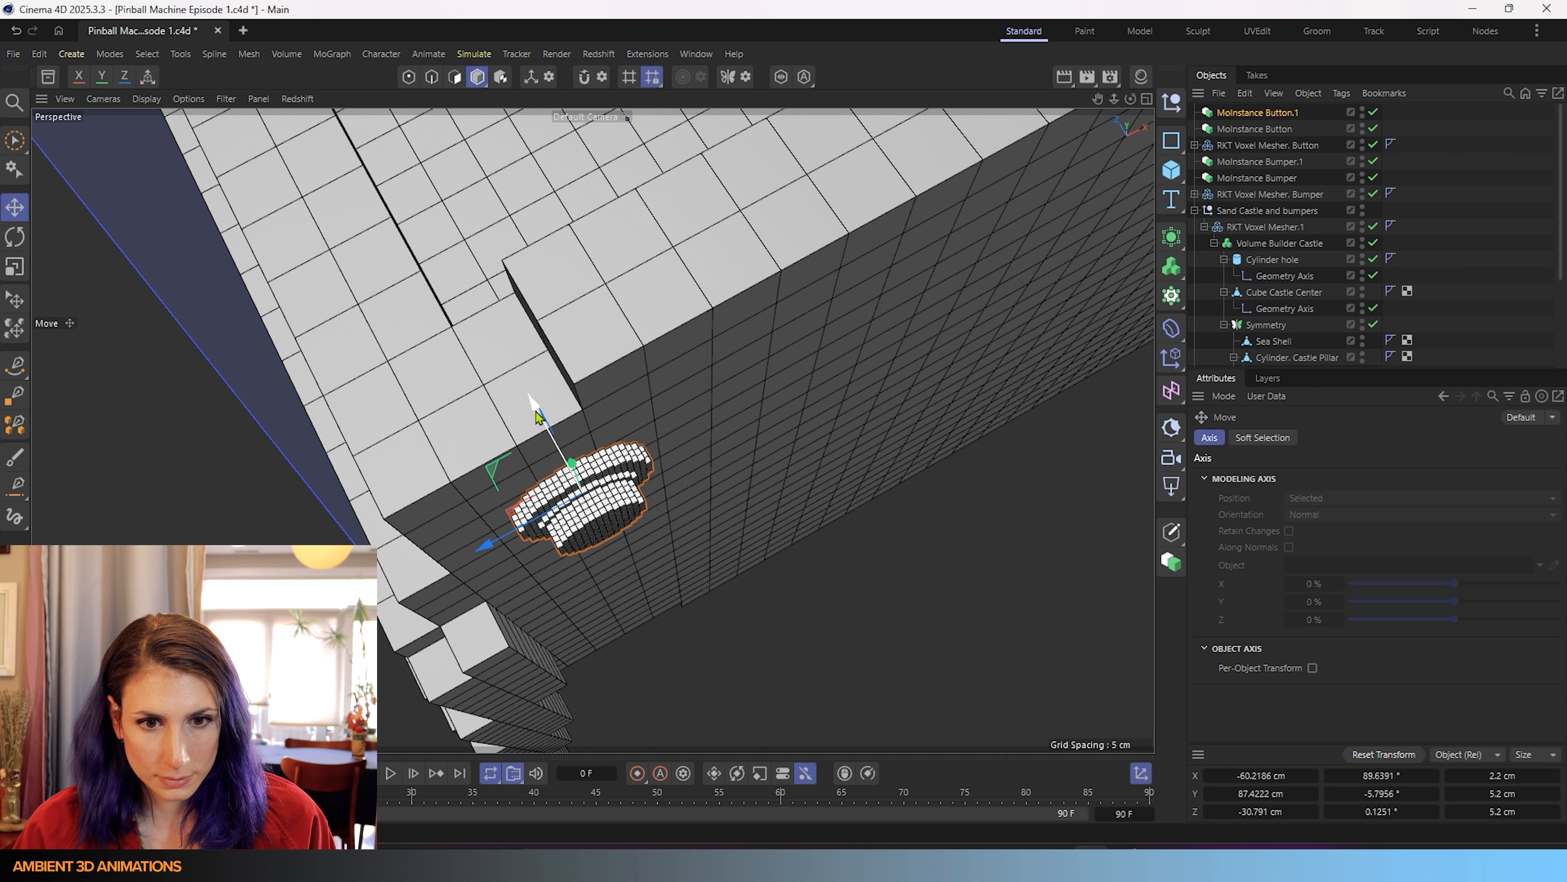
left_click_drag(536, 413, 531, 403)
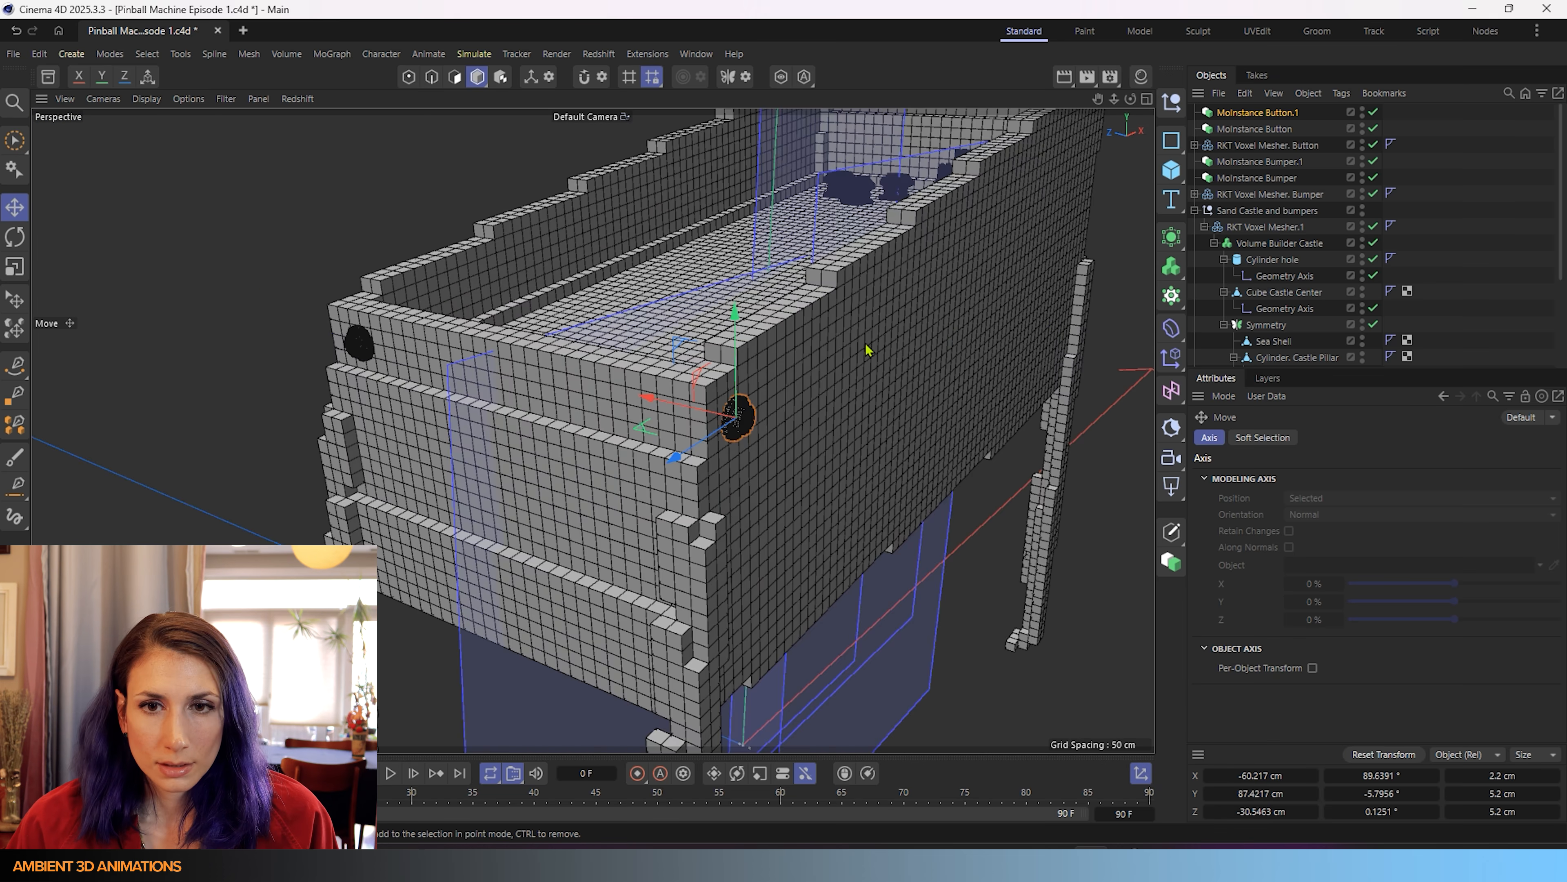
scroll(898, 323, "down", 5)
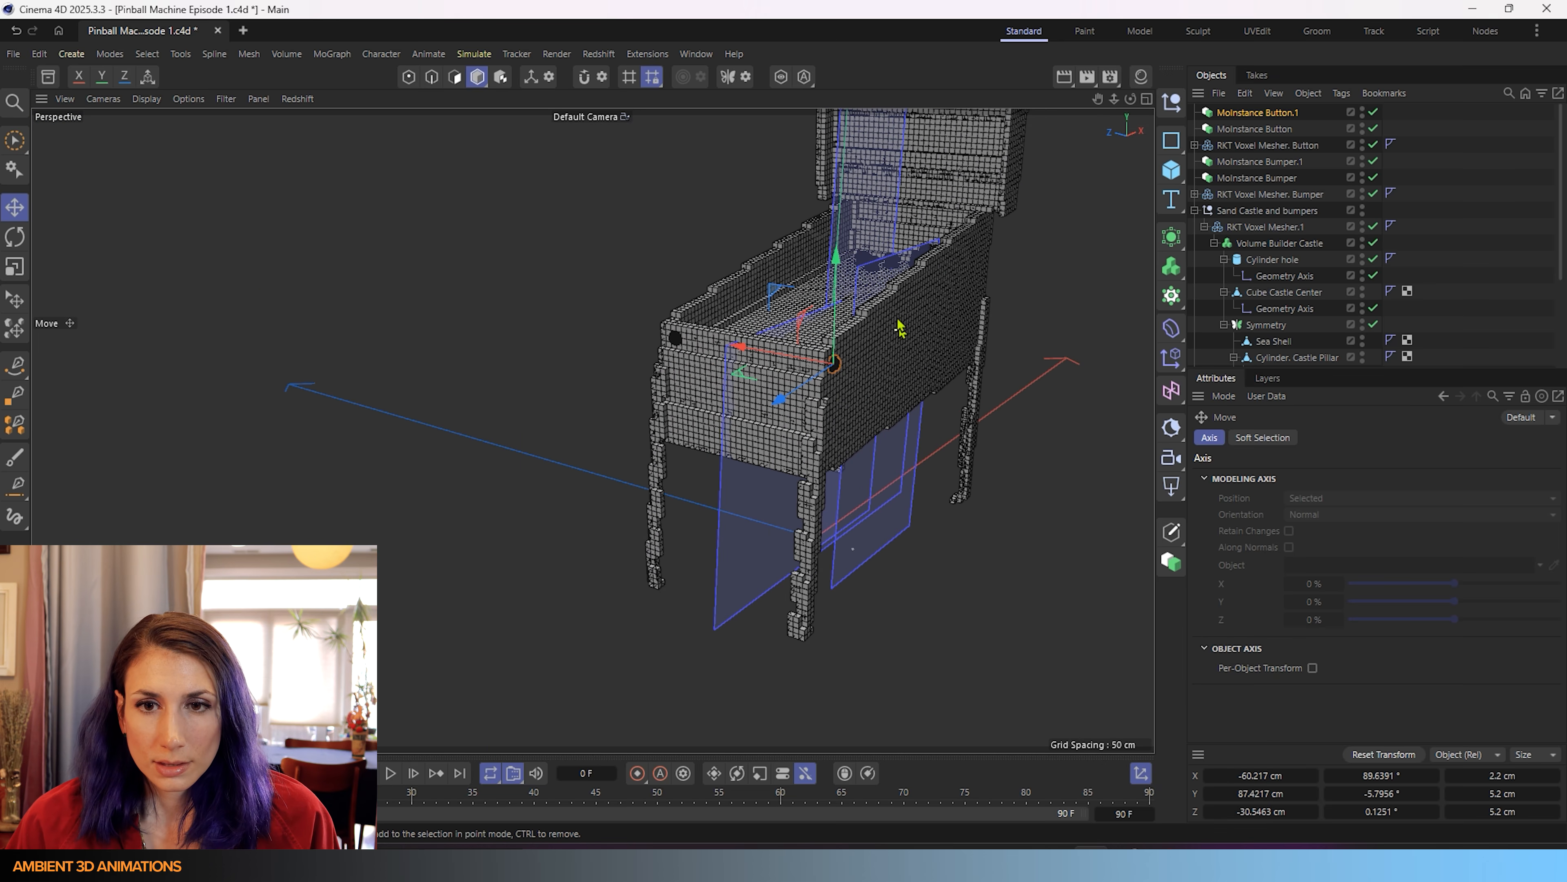
left_click_drag(898, 324, 589, 435, "alt")
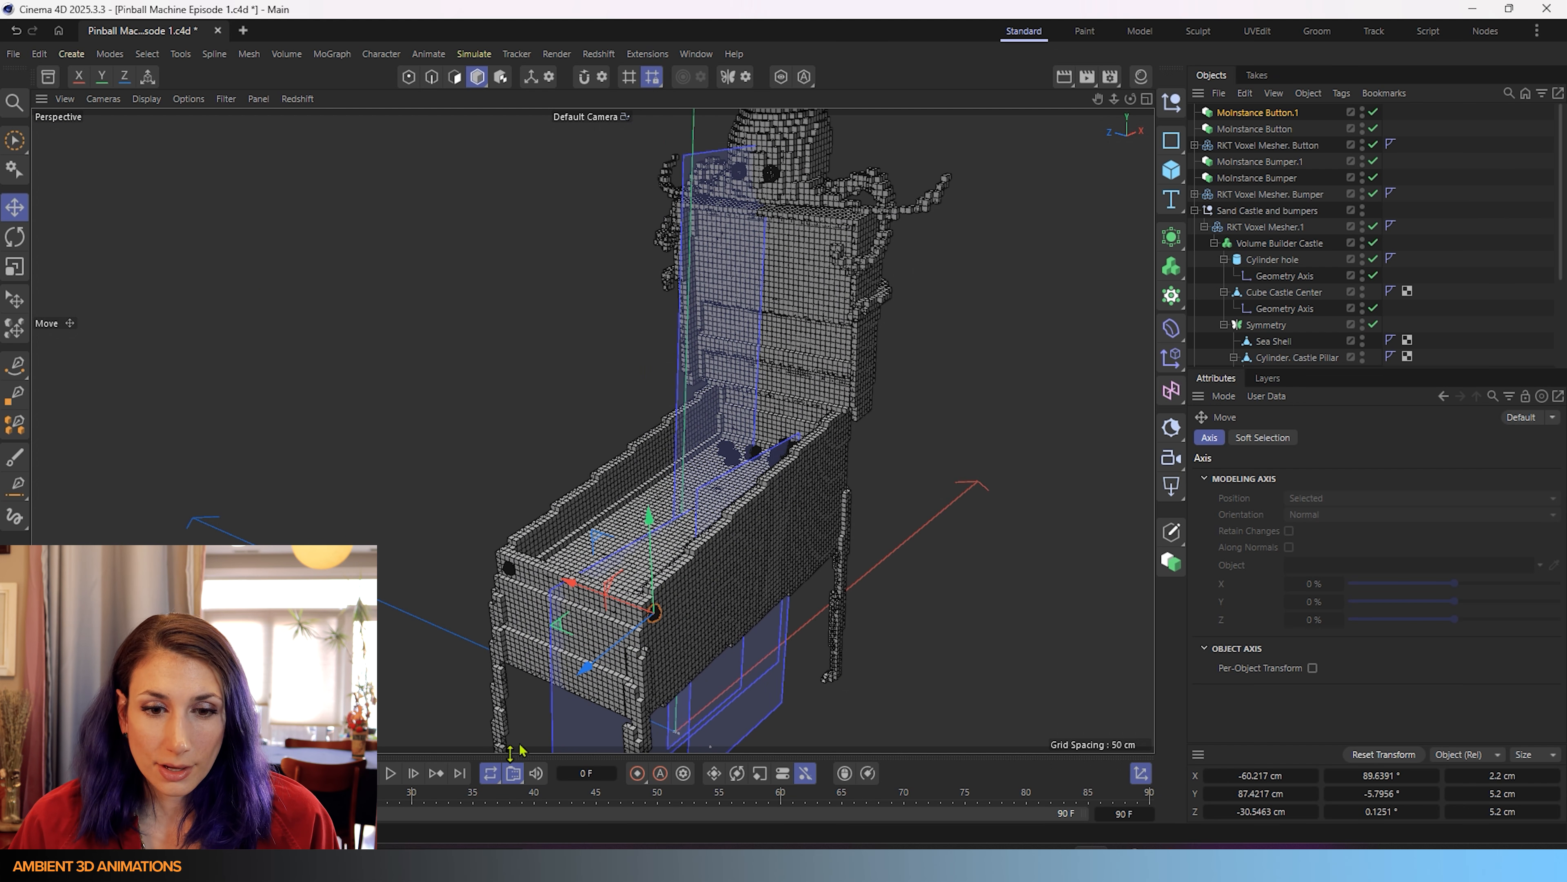
scroll(617, 587, "up", 10)
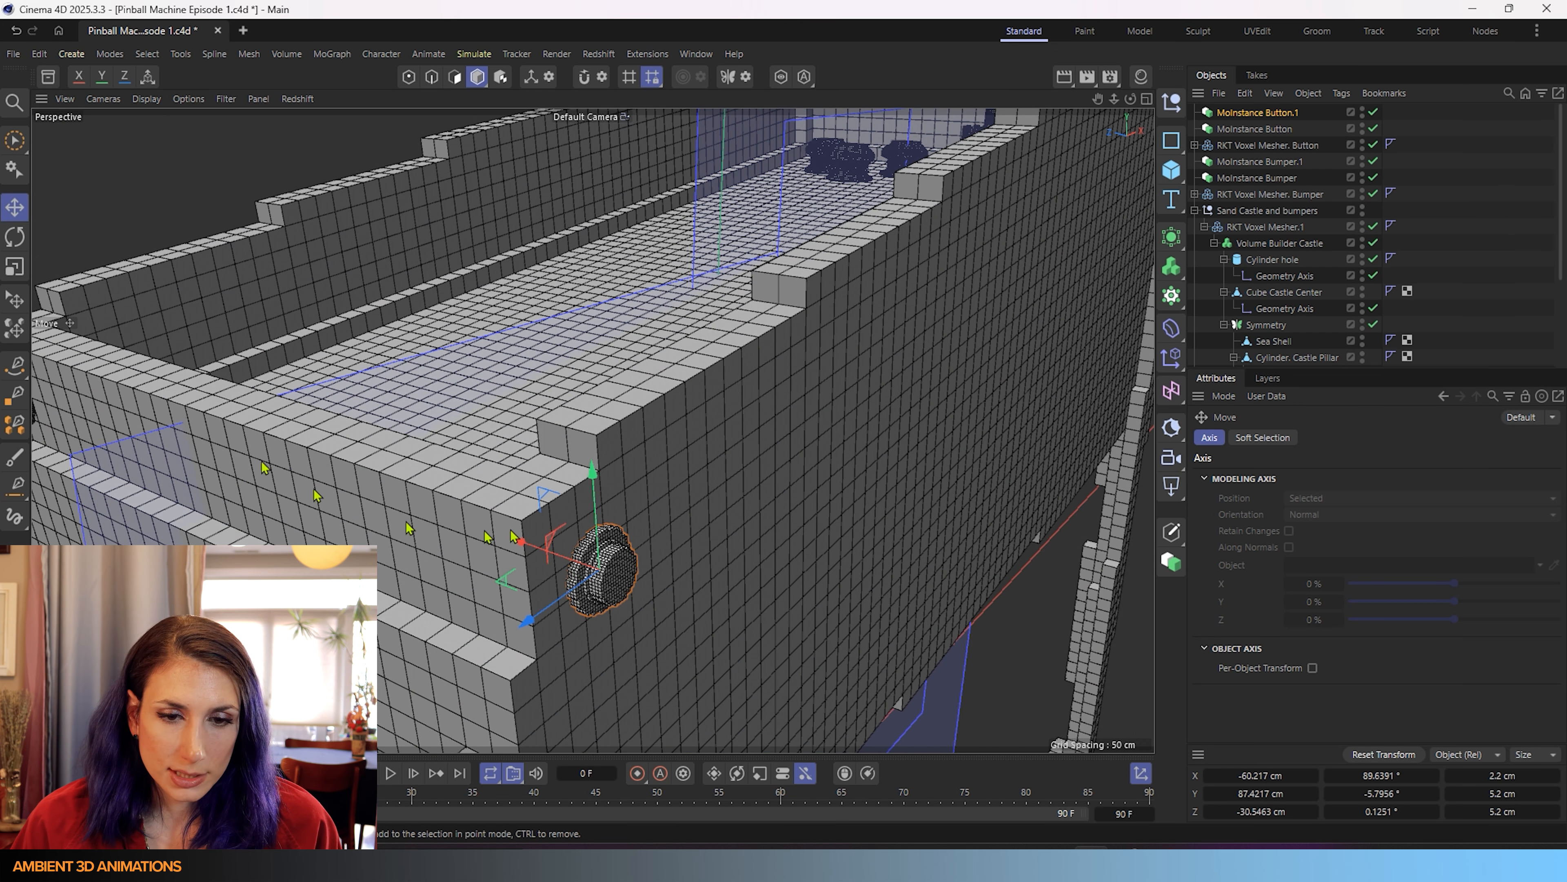
- Examine the buttons on the cabinet's sides and front, and compare them with the Form References page of Pinball Process.pdf in Acrobat
scroll(430, 583, "down", 5)
middle_click_drag(426, 633, 623, 467, "alt")
scroll(622, 467, "up", 4)
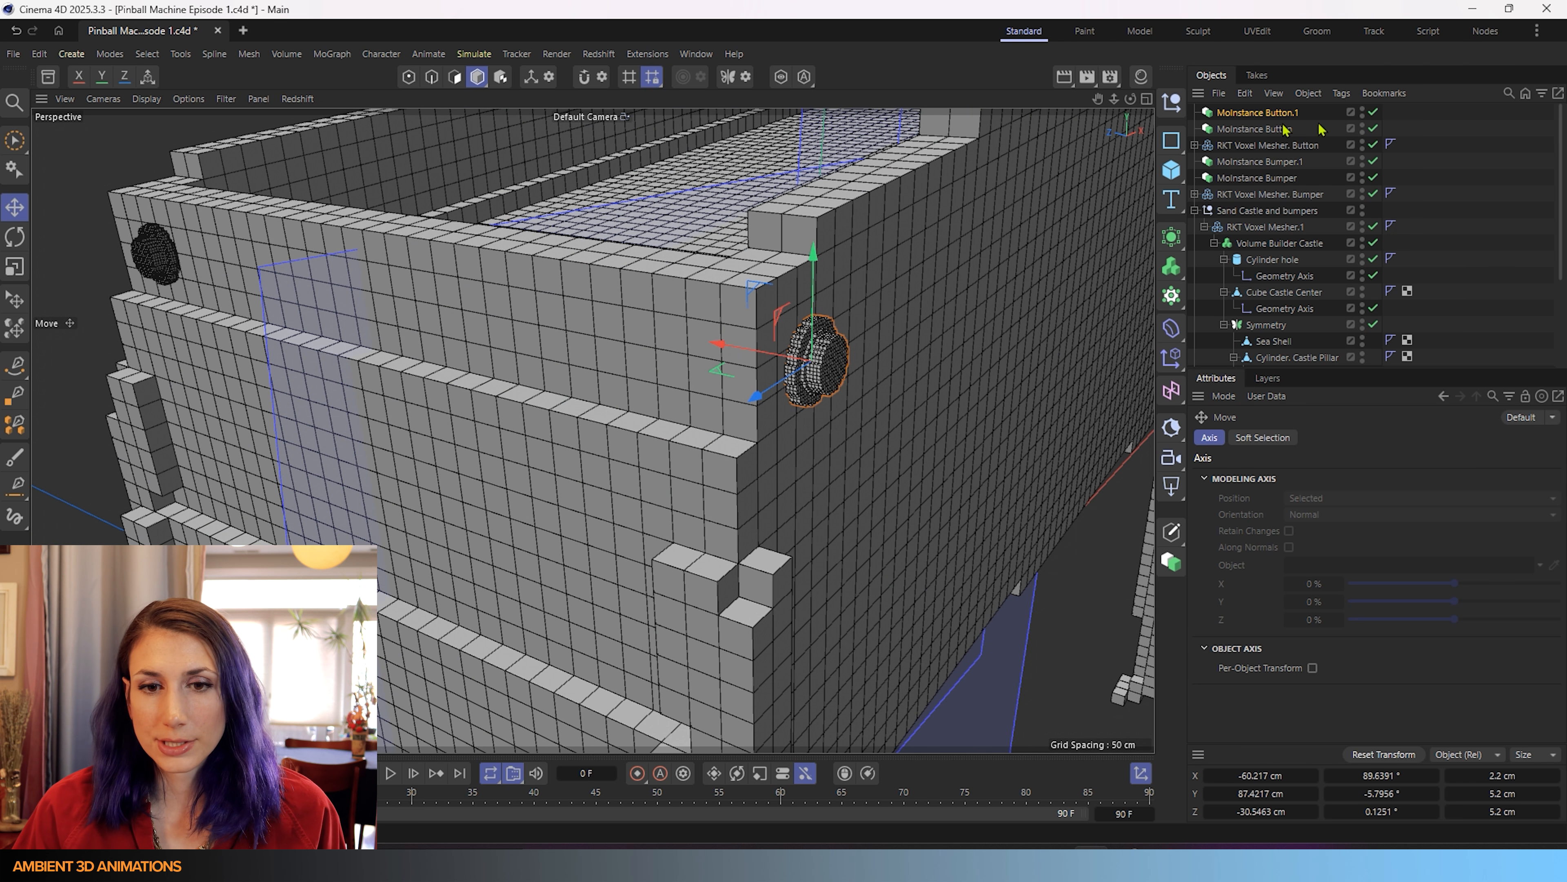
scroll(355, 309, "down", 3)
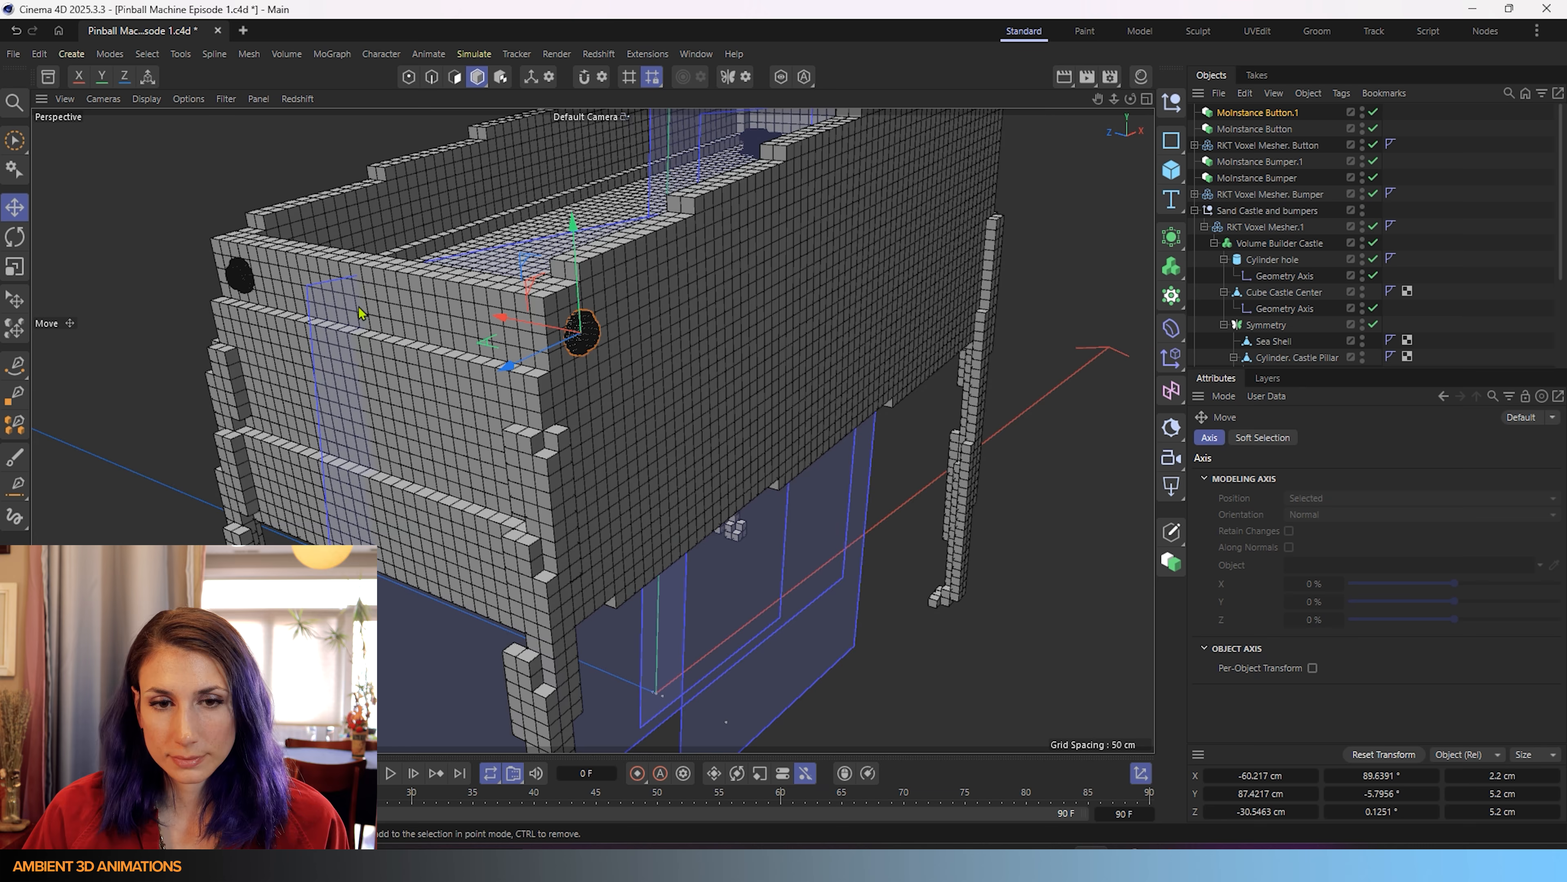
left_click_drag(391, 403, 595, 410, "alt")
middle_click_drag(396, 400, 617, 376, "alt")
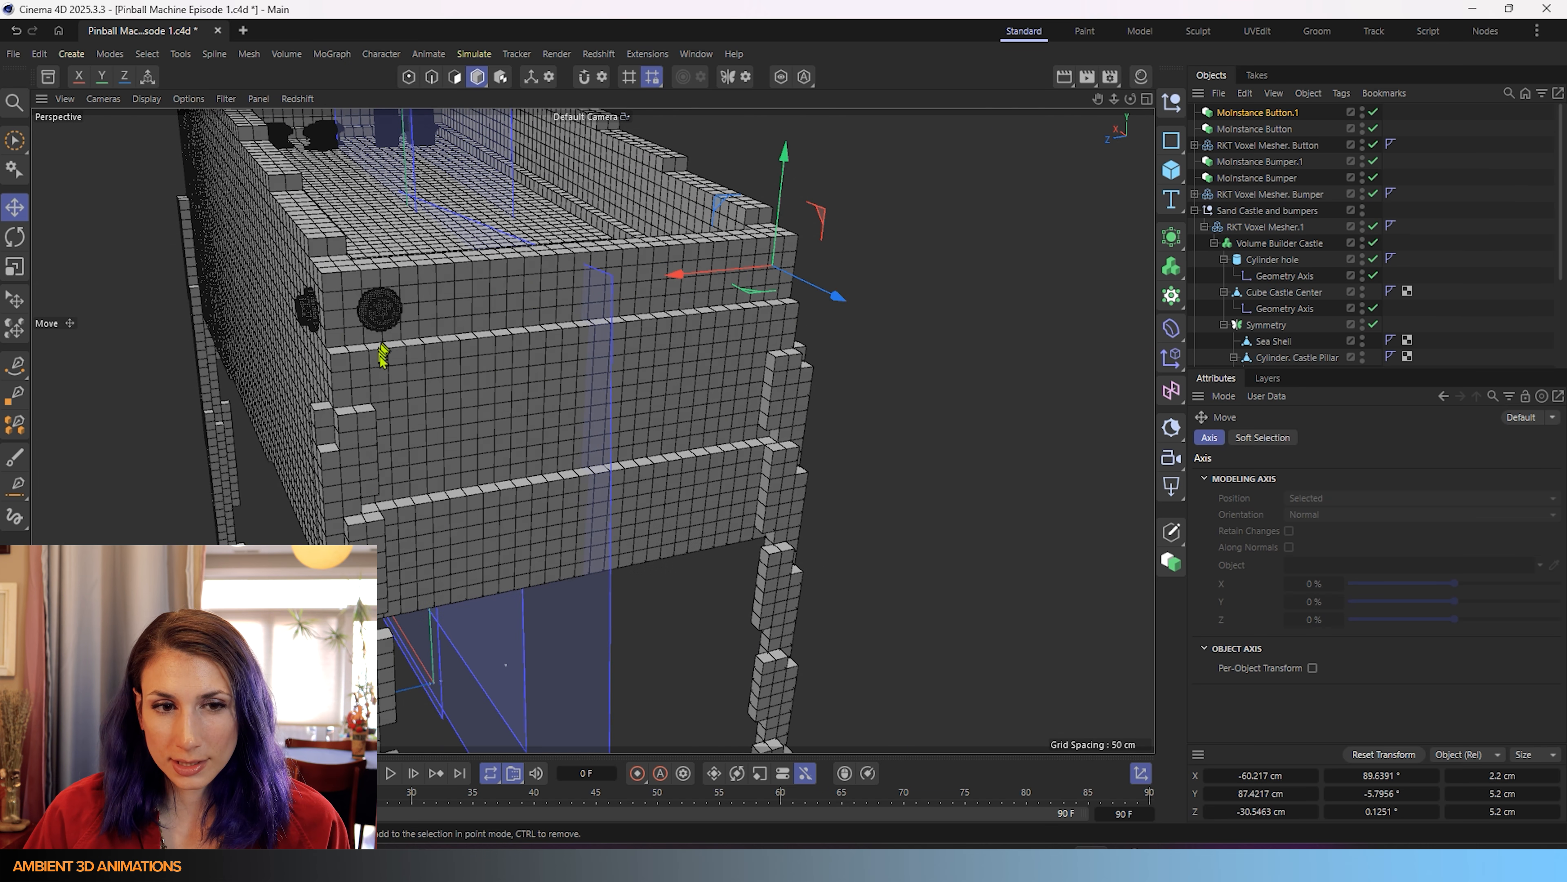
mouse_move(377, 351)
left_mouse_down("alt")
mouse_move(555, 348)
mouse_move(371, 335)
mouse_move(162, 354)
mouse_move(370, 330)
mouse_move(356, 322)
left_mouse_up("alt")
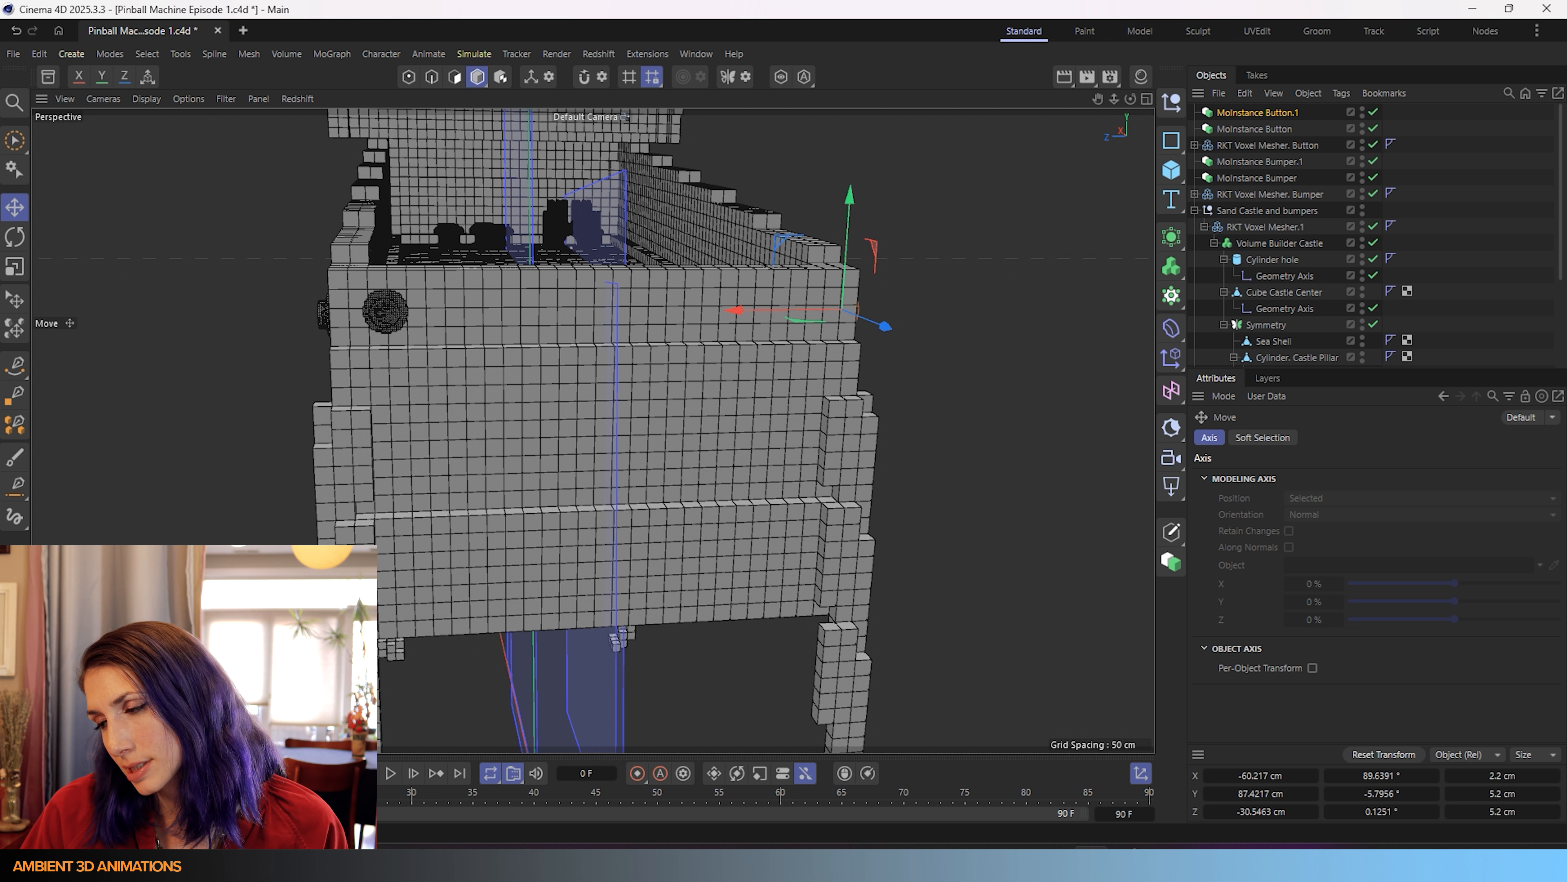
key("alt+Tab")
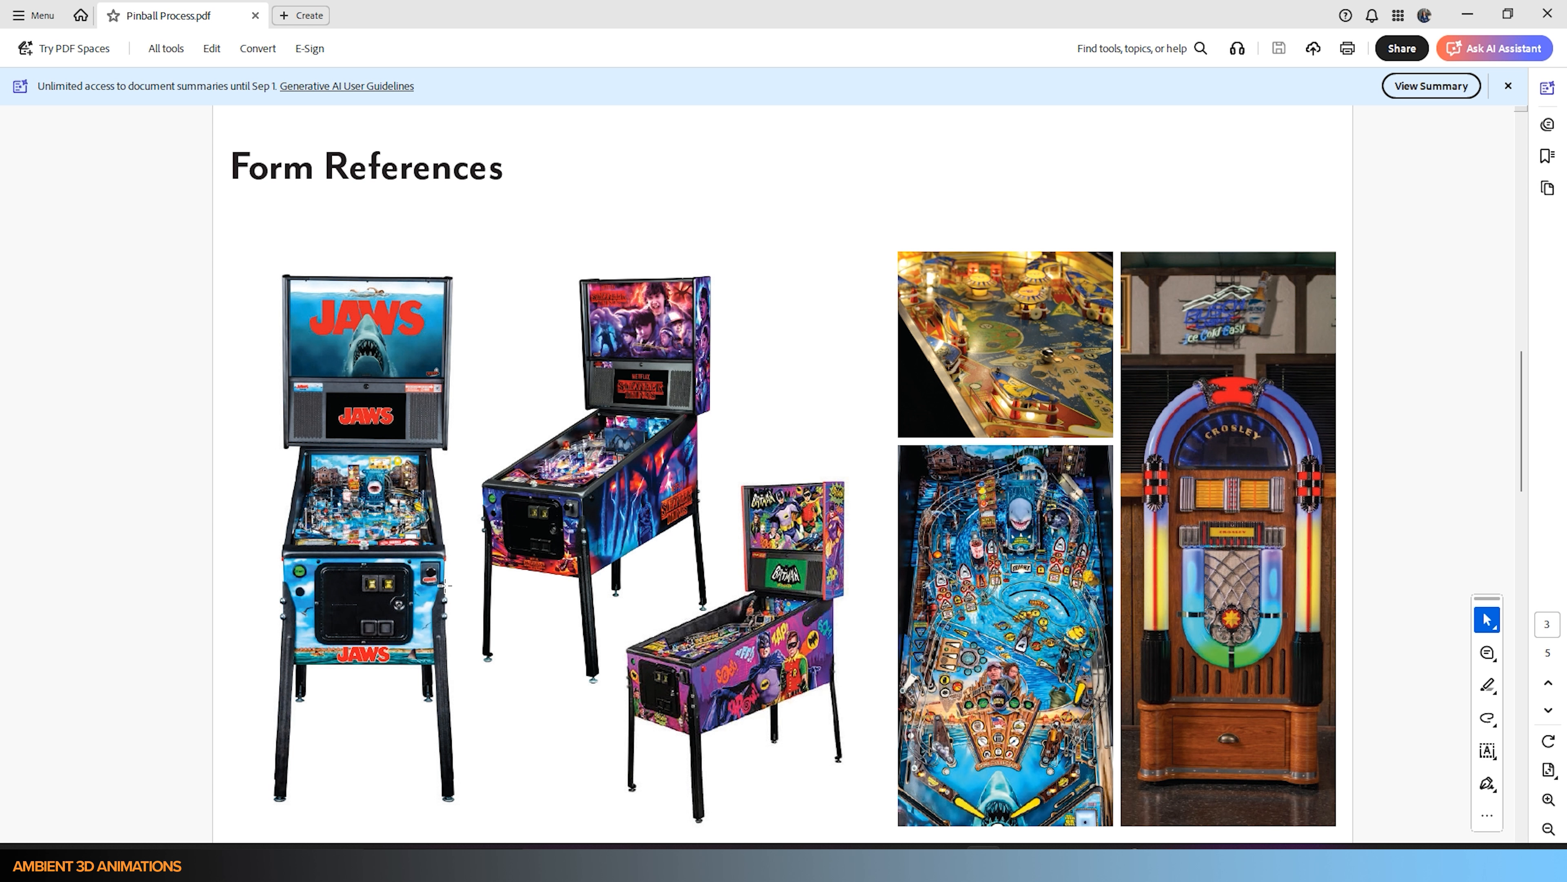
left_click(1470, 11)
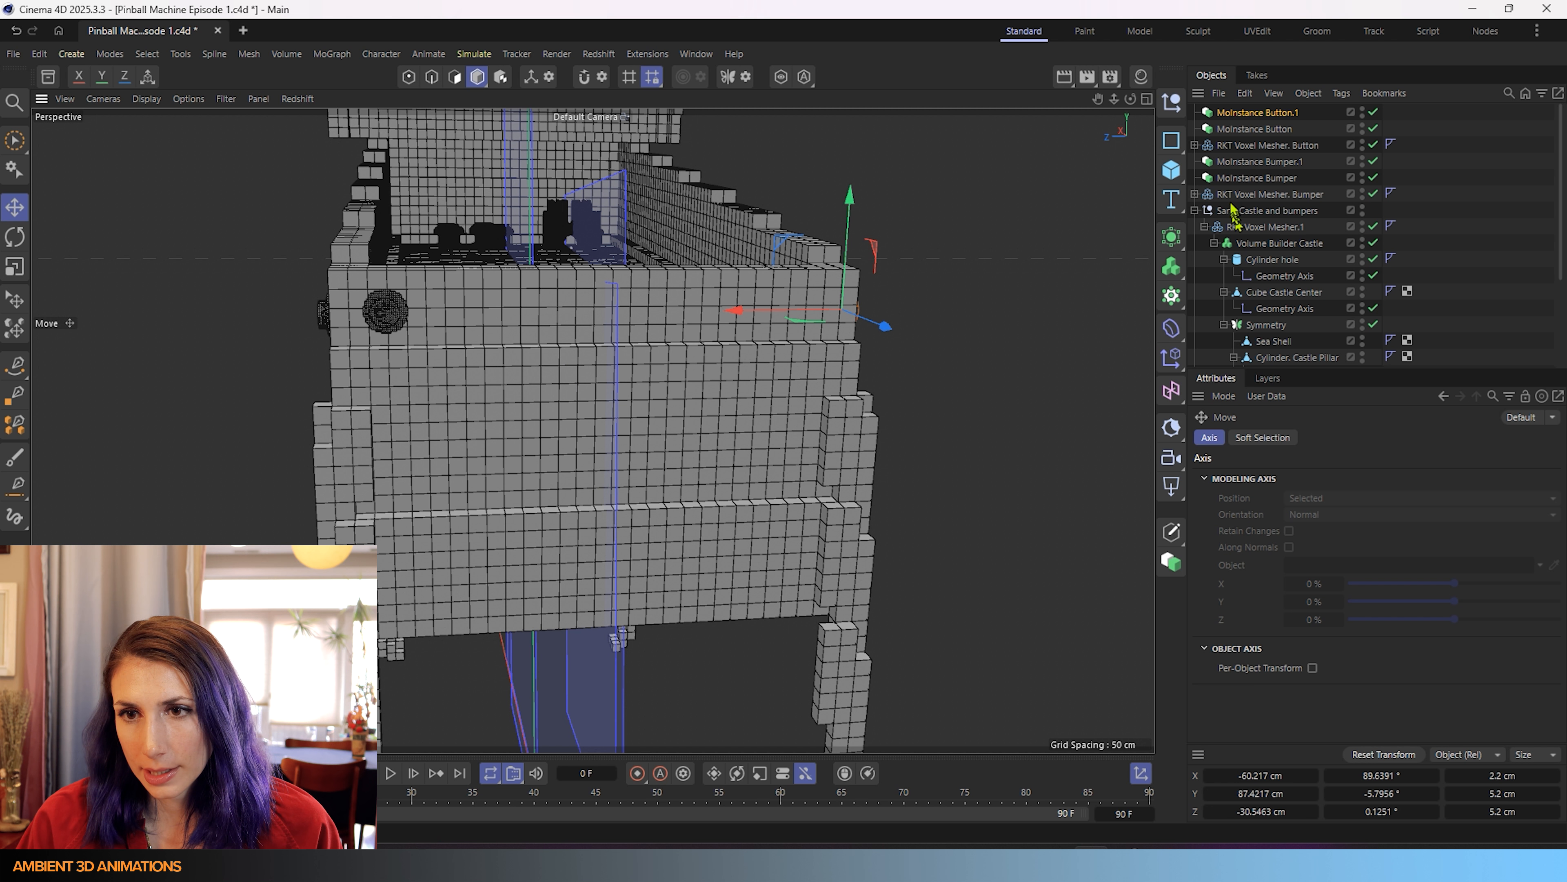
- Collapse the Sand Castle and bumpers group and expand the RKT Voxel Mesher hierarchy down to its Volume Builder's children
left_click(1195, 210)
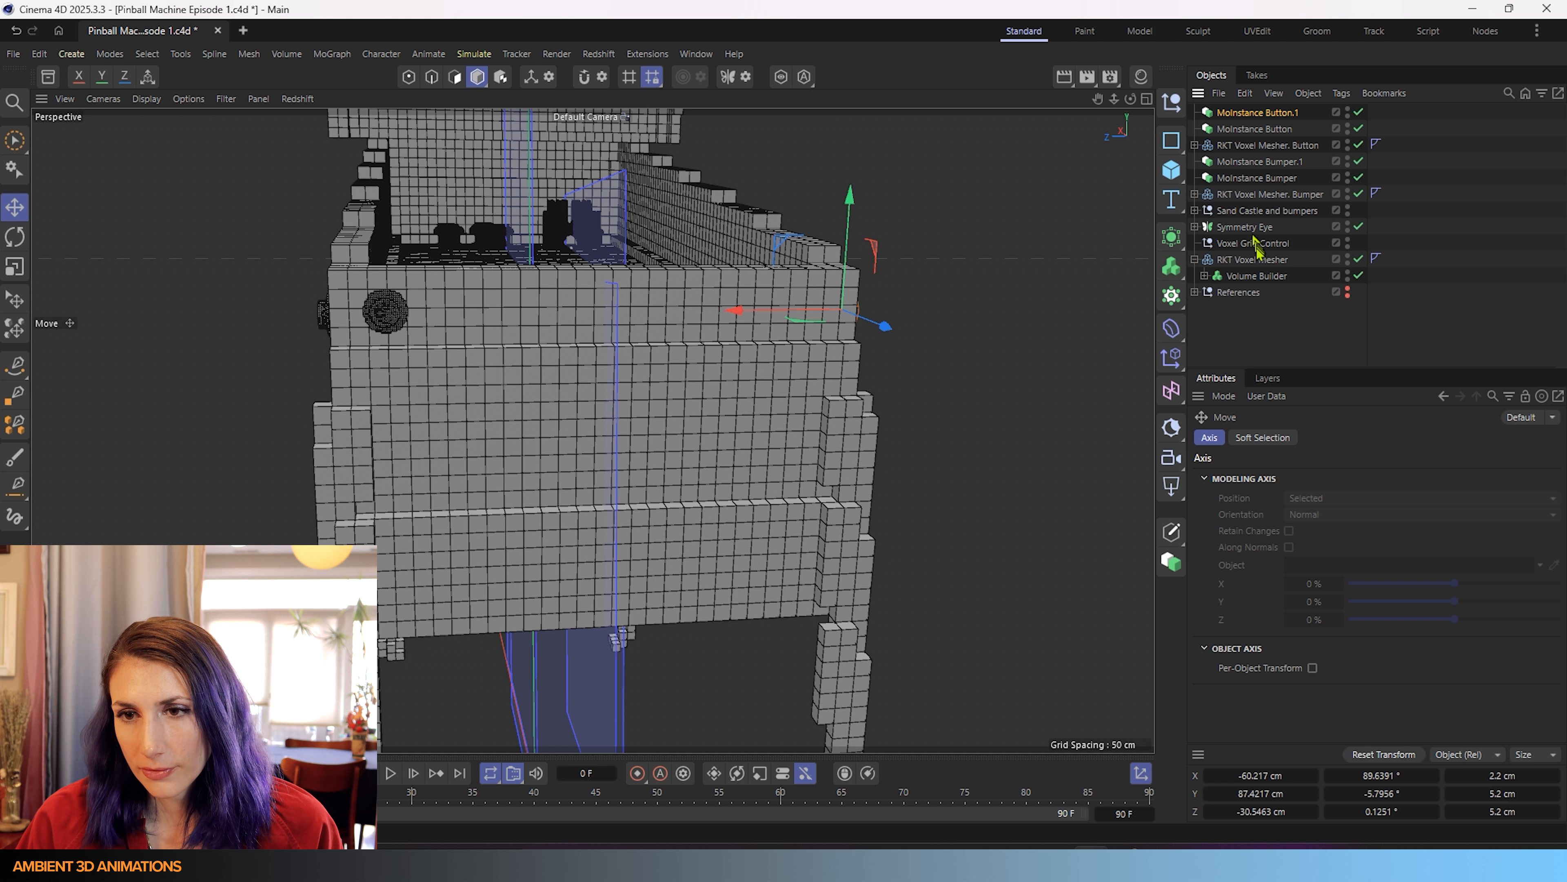
left_click(1245, 260)
left_click(1195, 259)
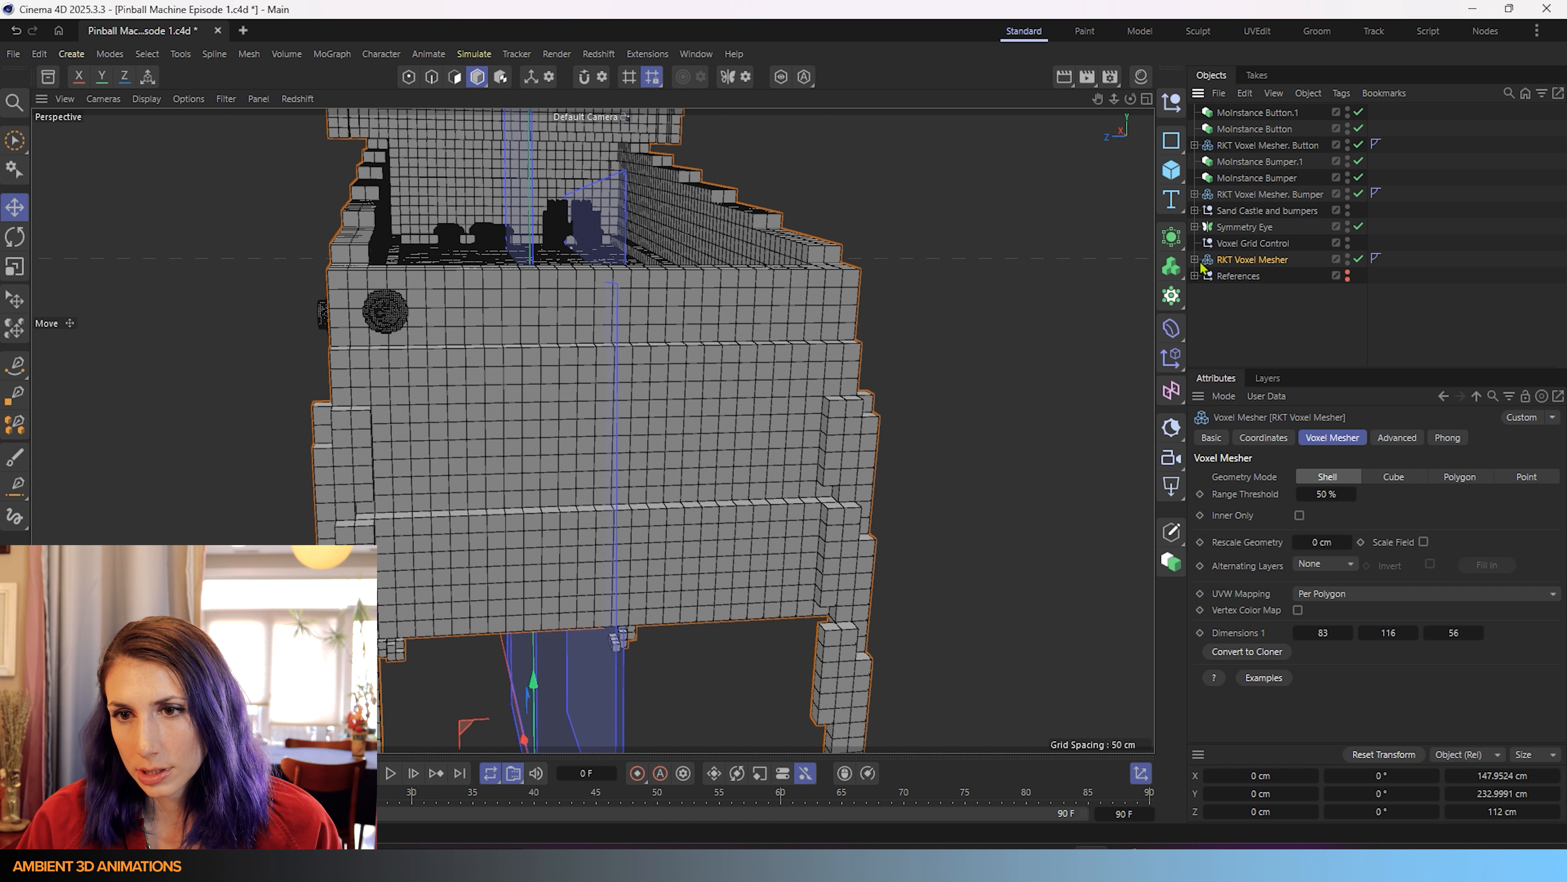
left_click(1195, 275)
left_click(1196, 276)
left_click(1195, 259)
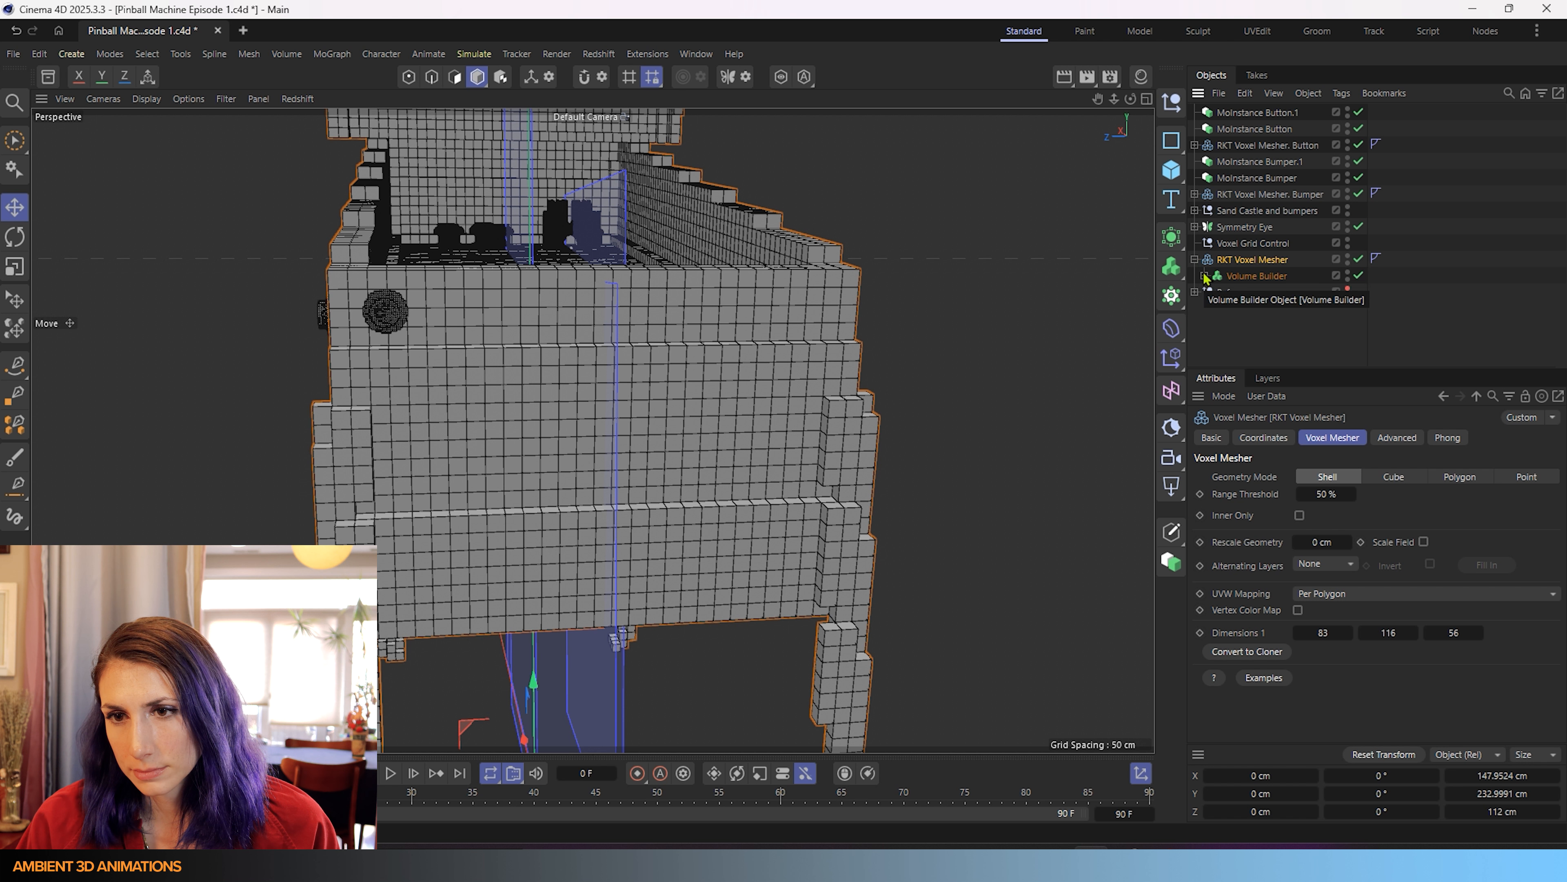
left_click(1205, 276)
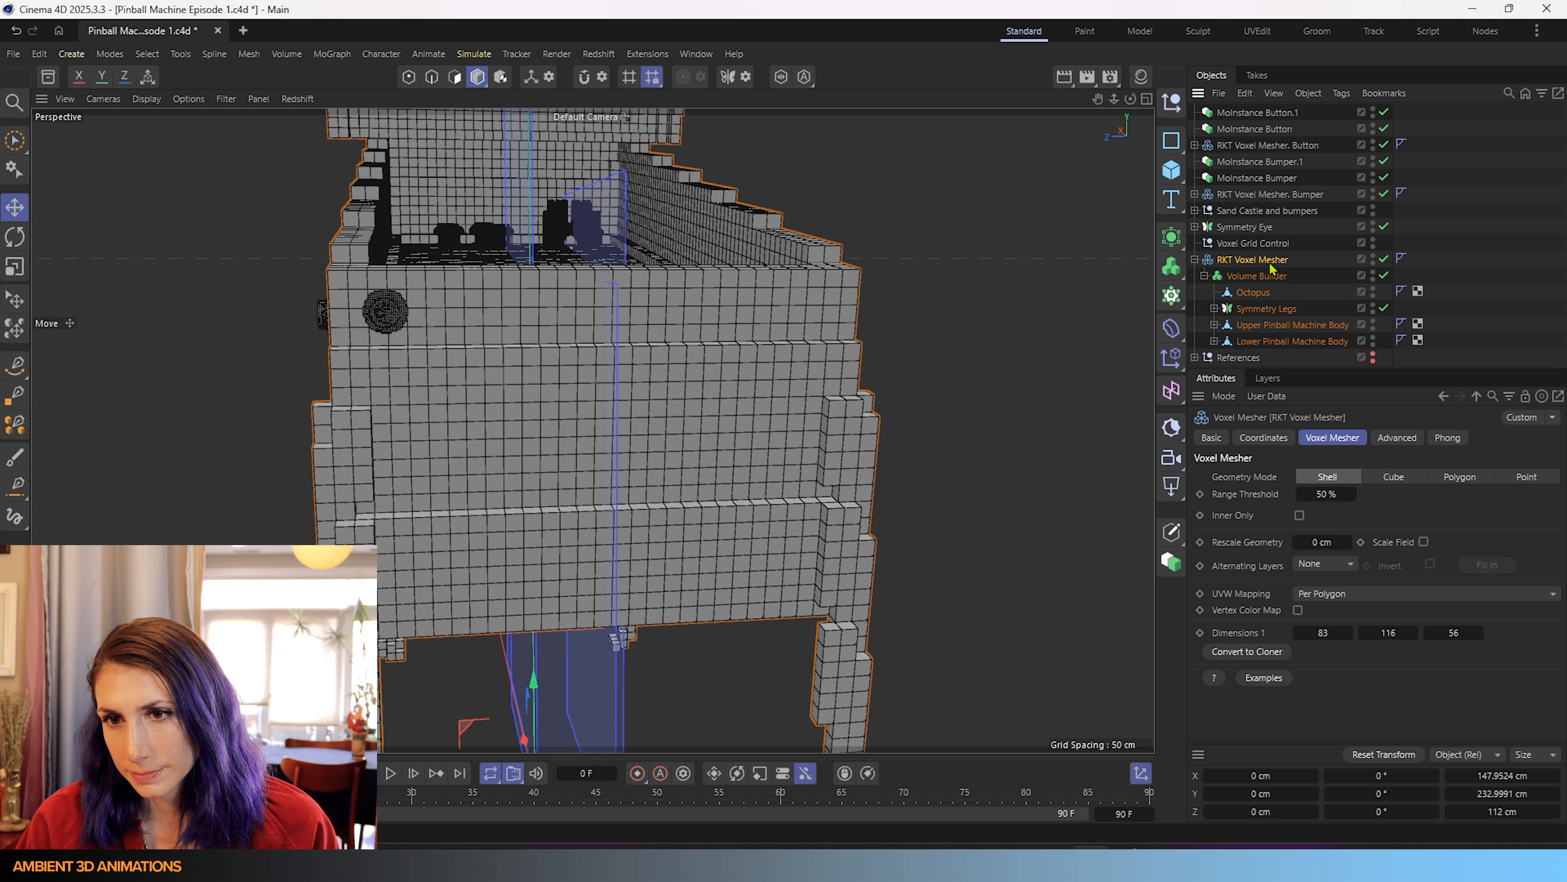
- Rename the cabinet's mesher as RKT Voxel Mesher Pinball Machine and its builder as Volume Builder Octopus and Pinball Machine
double_click(1255, 260)
key("Right")
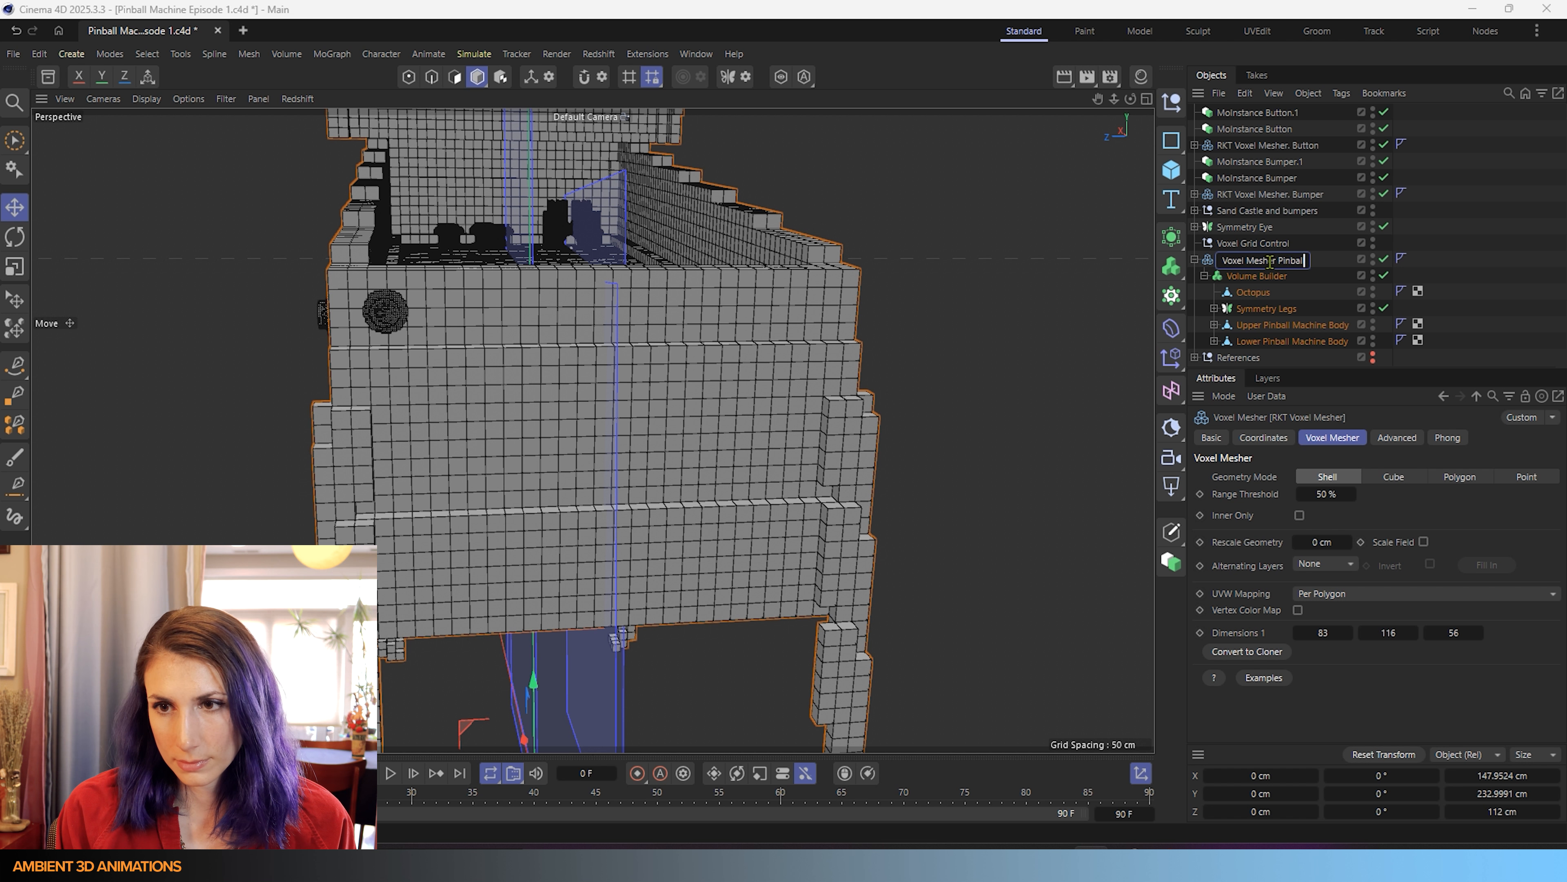
type("Pinball Machine")
key("Return")
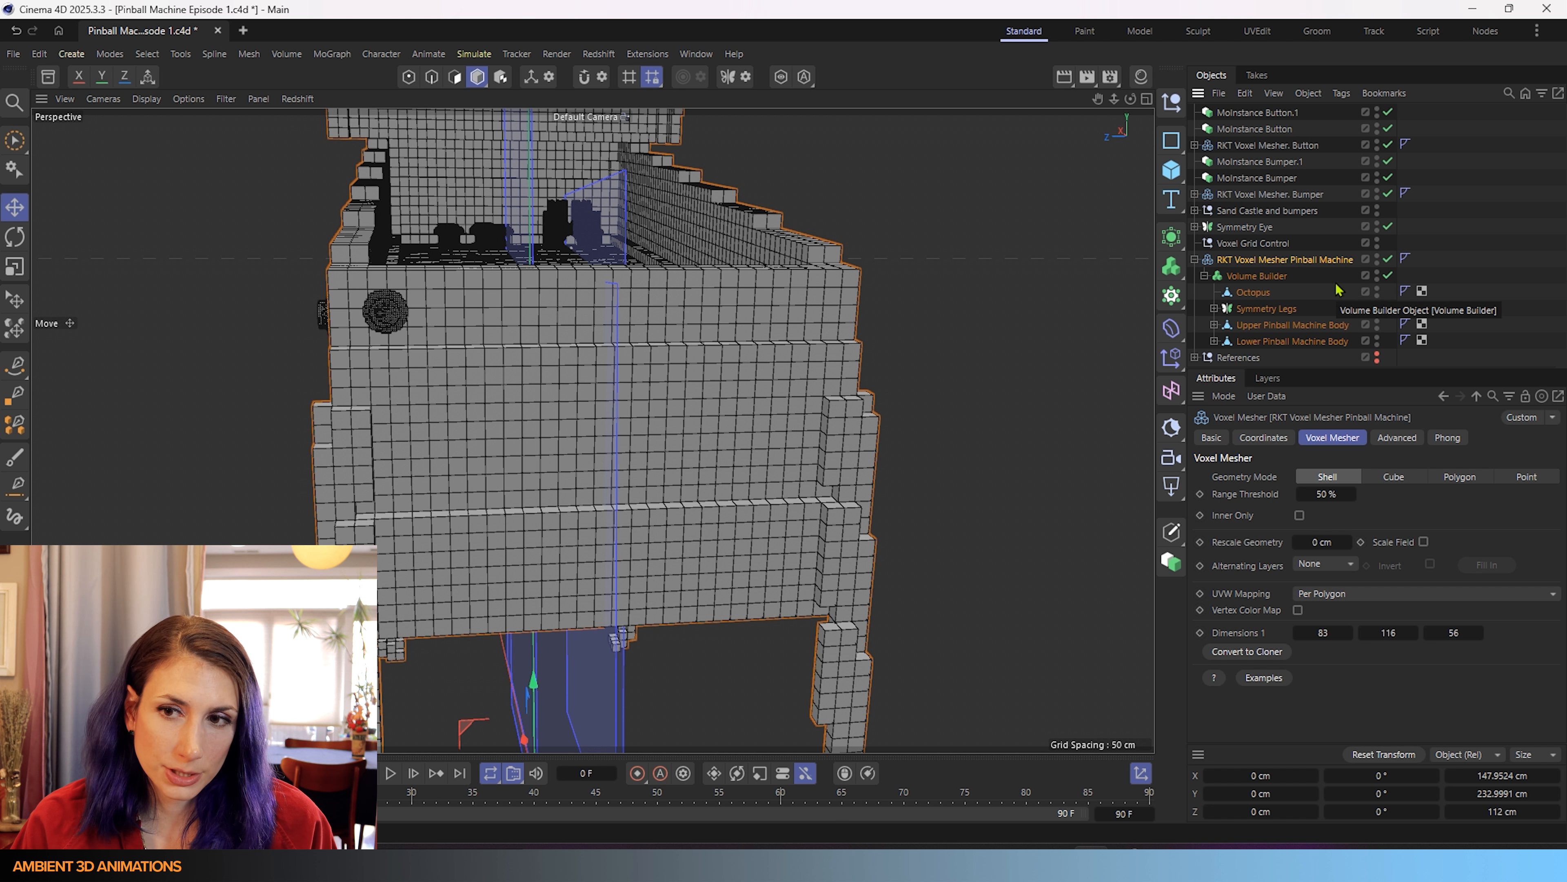
double_click(1265, 276)
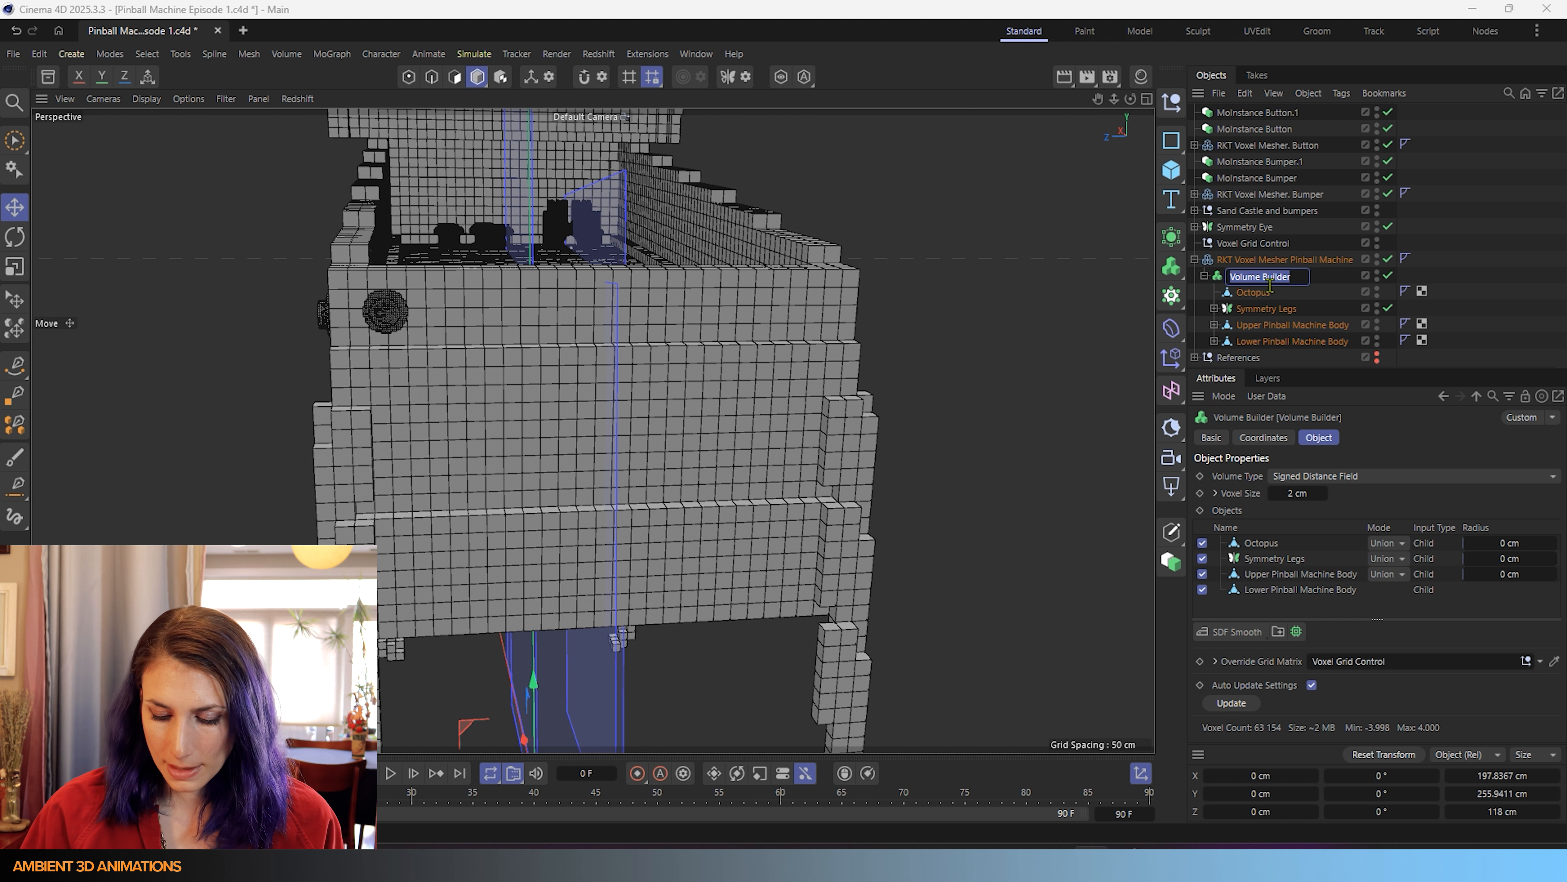
key("End")
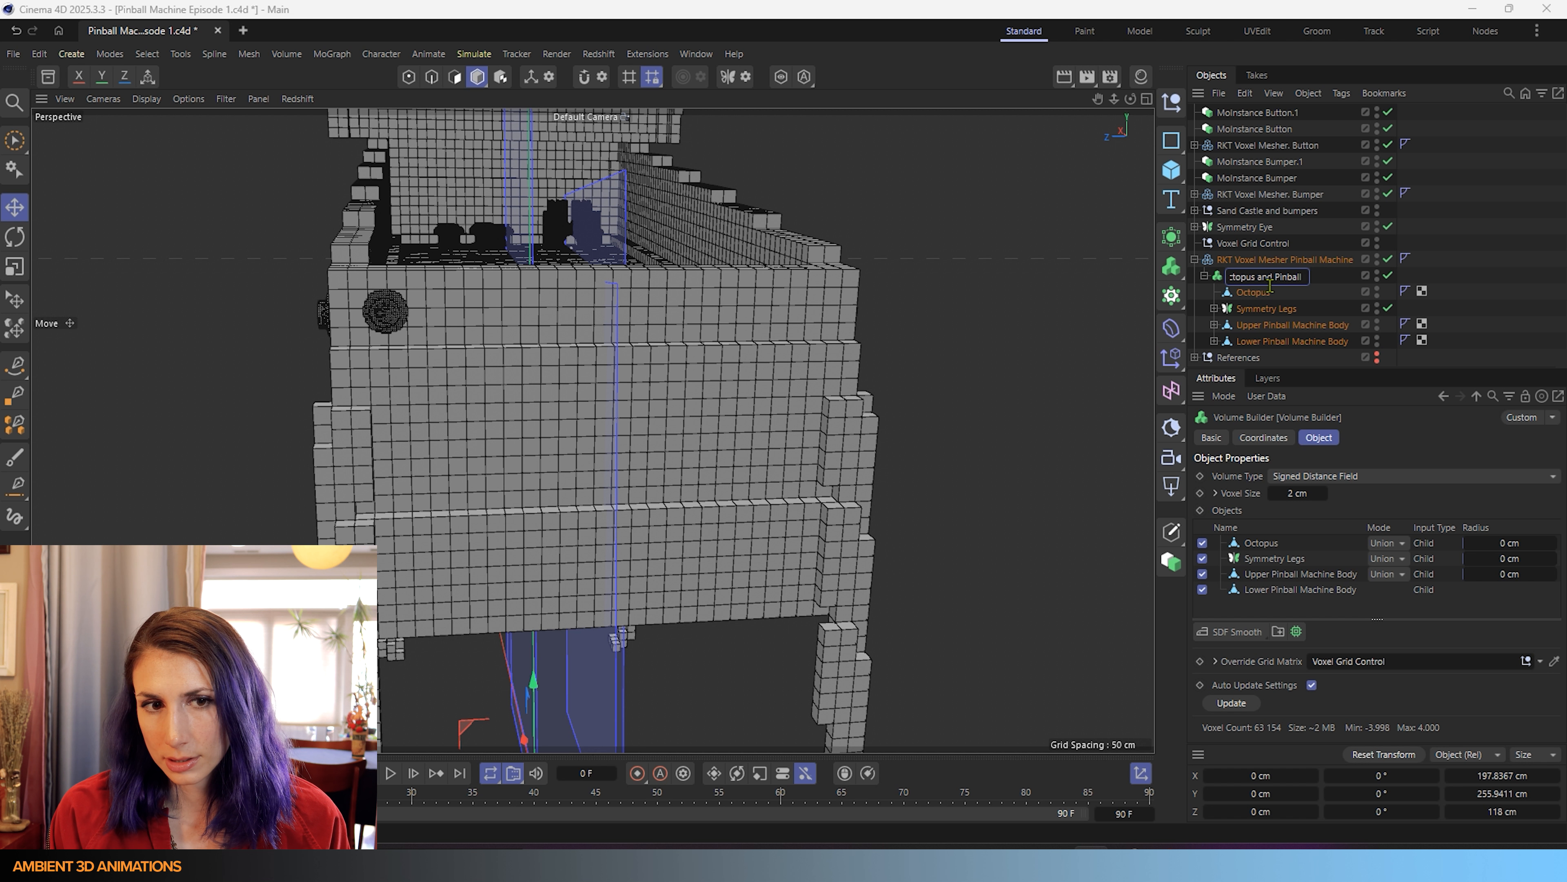
type("Octopus and Pinball Machine")
key("Return")
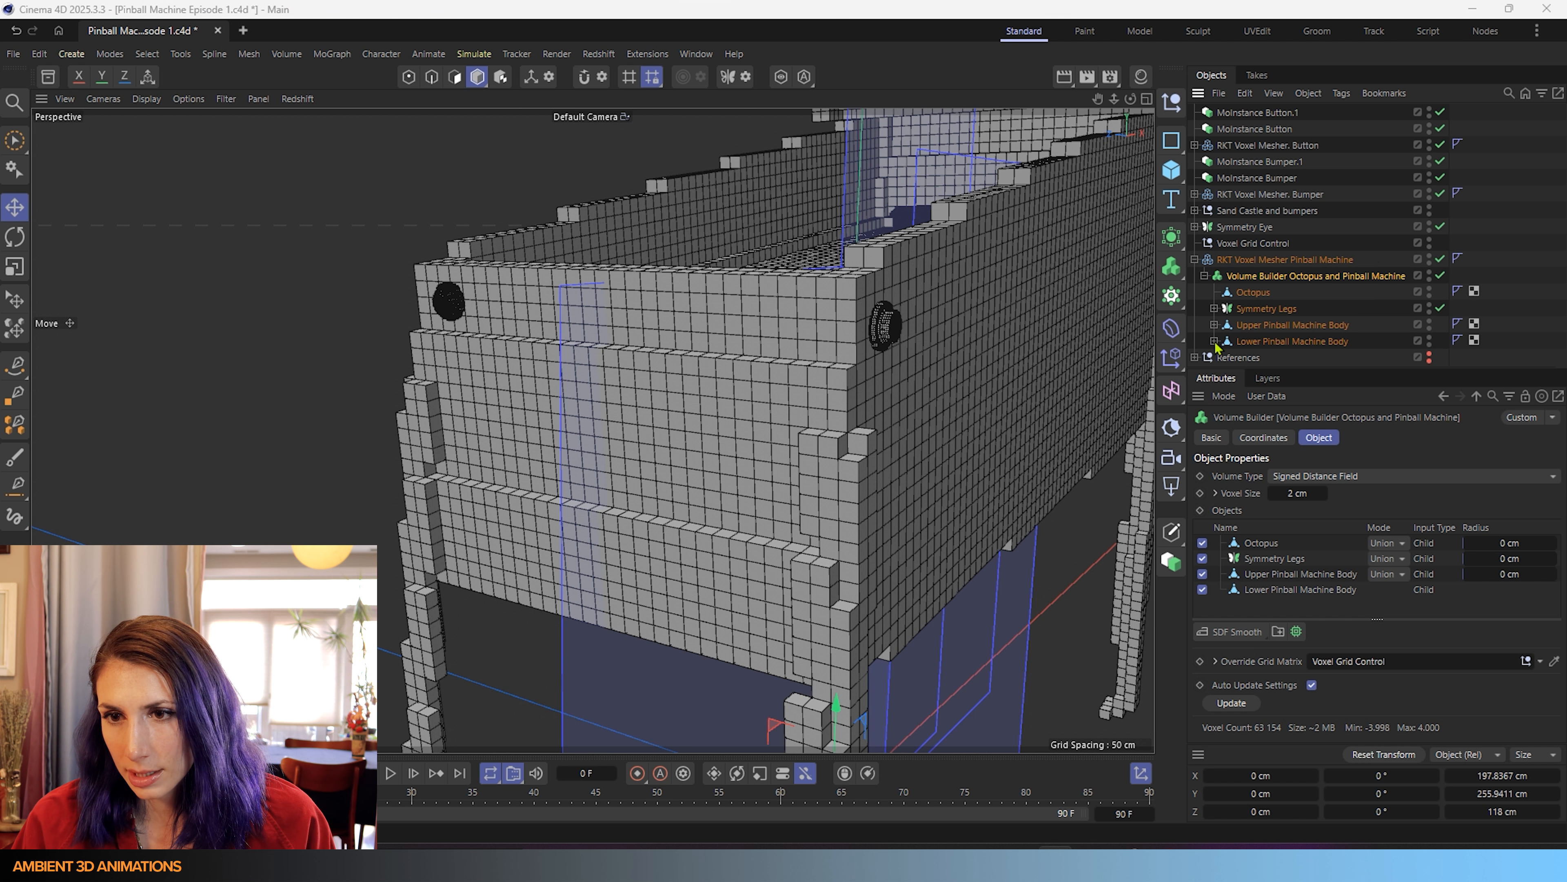
- Select the Lower Pinball Machine Body and disable its voxel mesher and volume builder to expose the base polygons
left_click(1214, 341)
left_click(1276, 343)
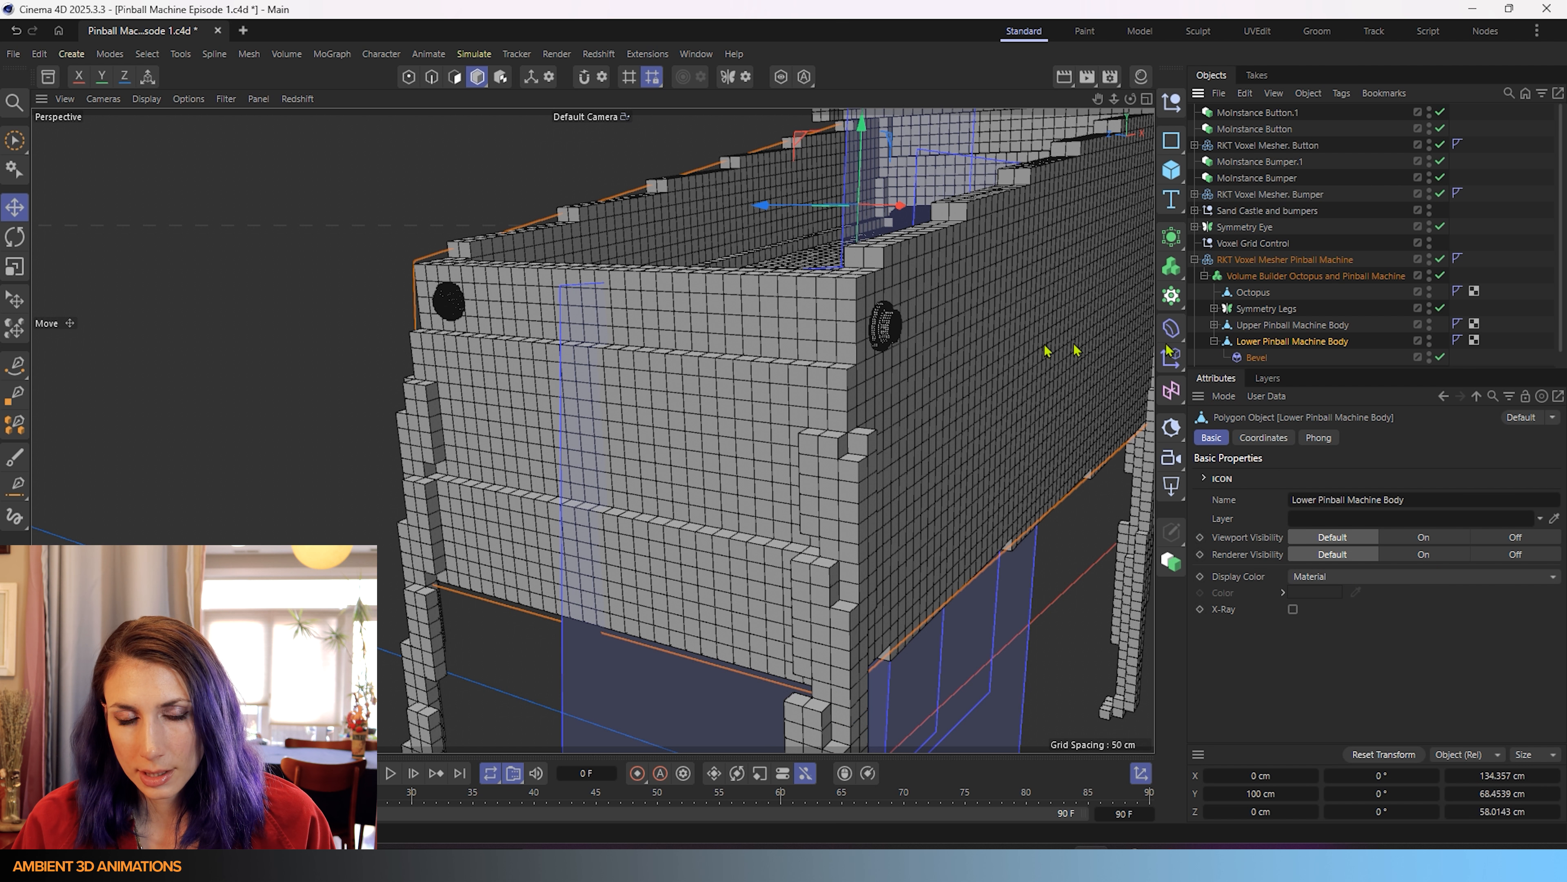
left_click(1441, 276)
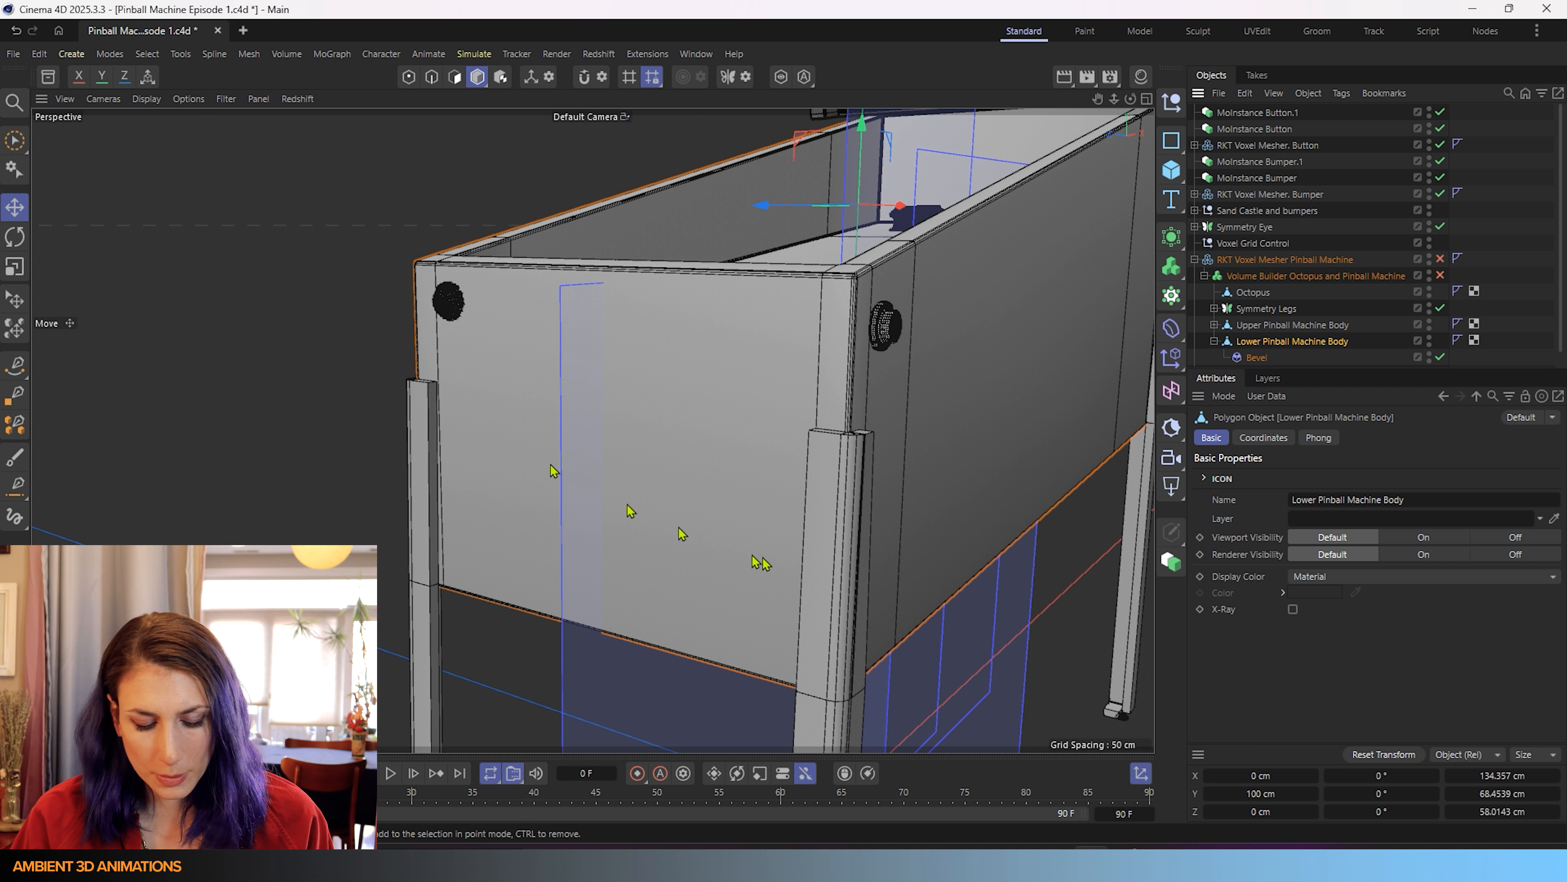
- Add two horizontal loop cuts around the lower body in edge mode, at offsets of about 21.1% and 64.1%
key("m")
key("l")
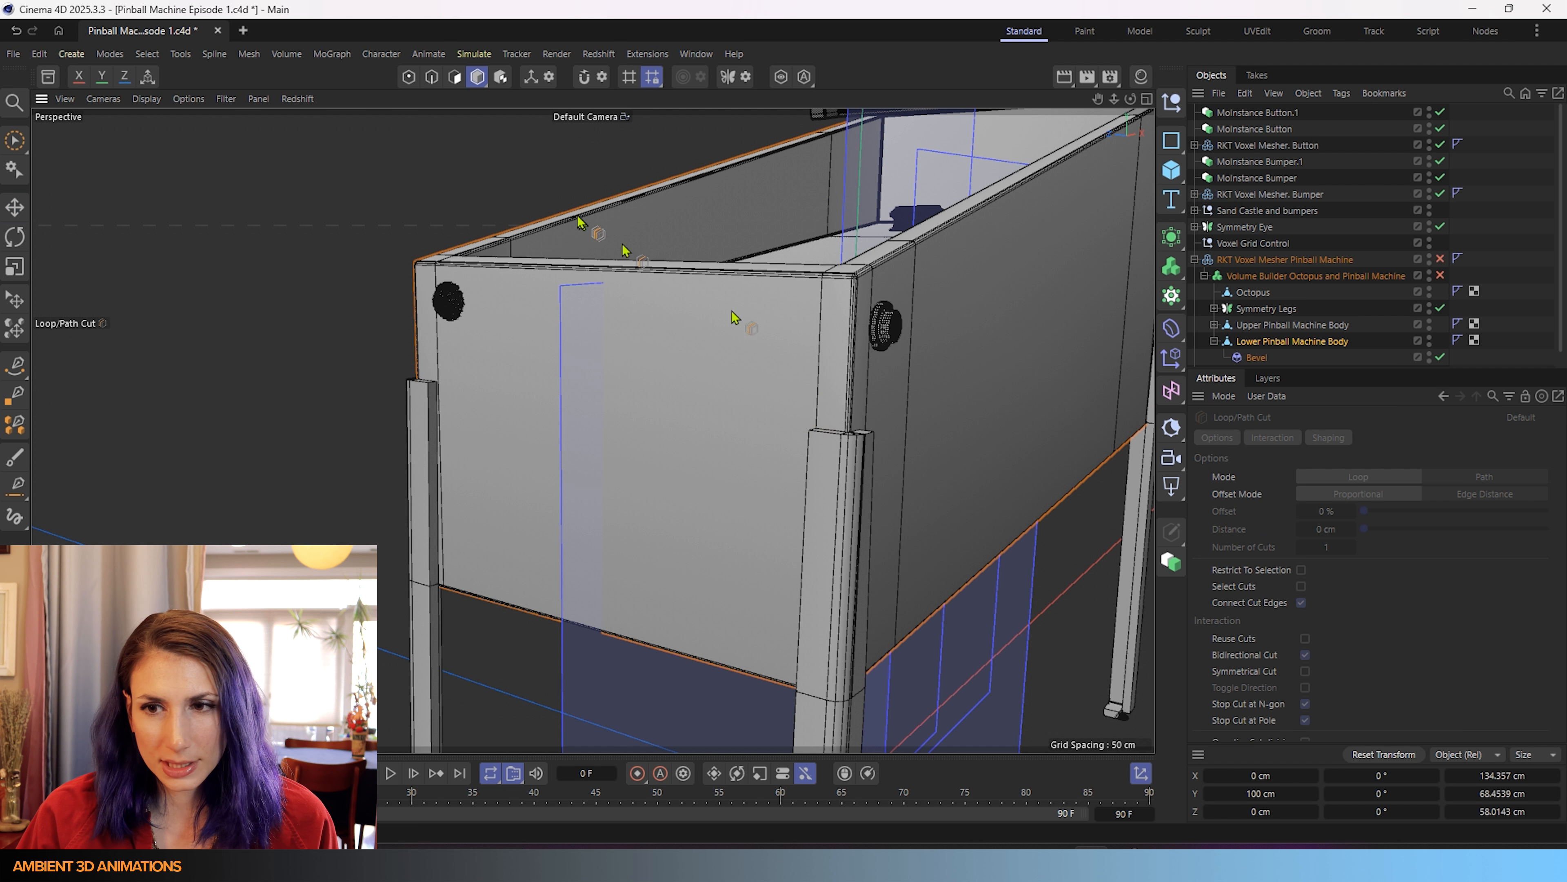
left_click(432, 77)
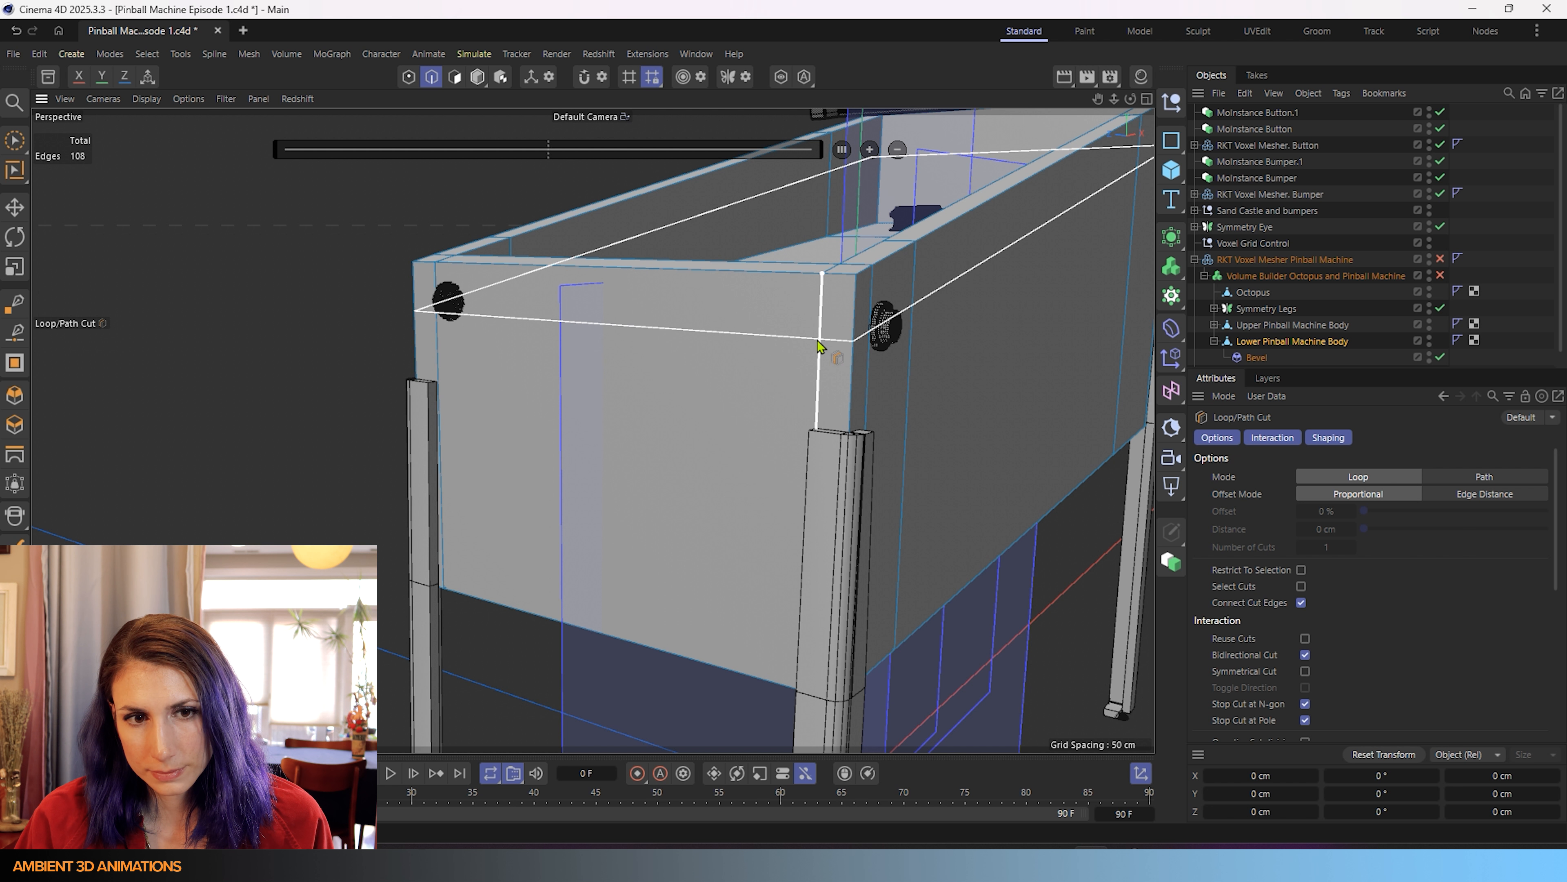
left_click(812, 373)
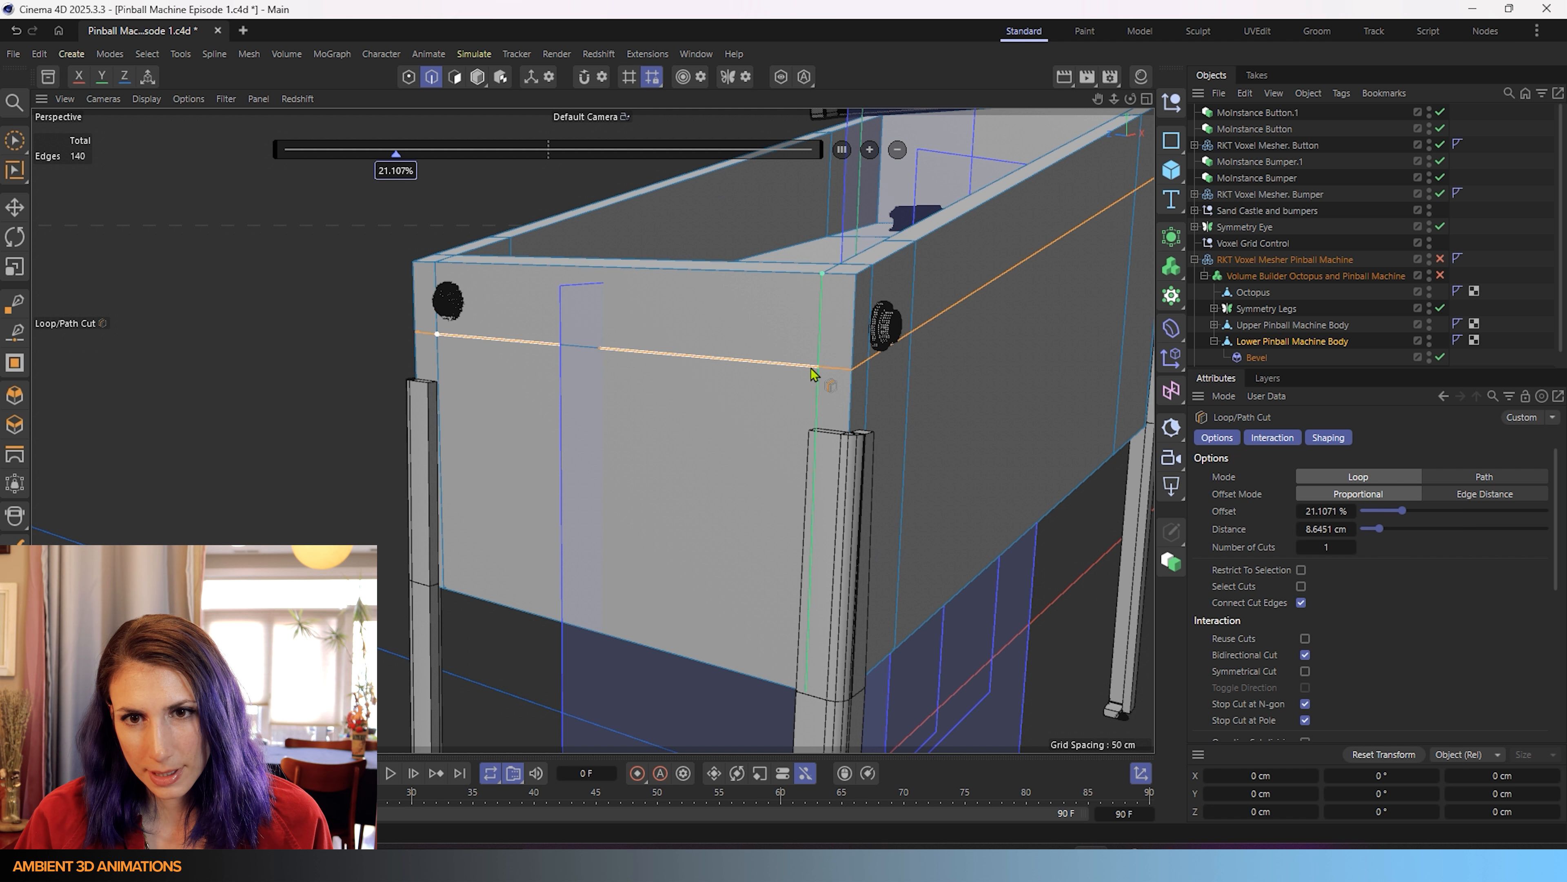
left_click(810, 585)
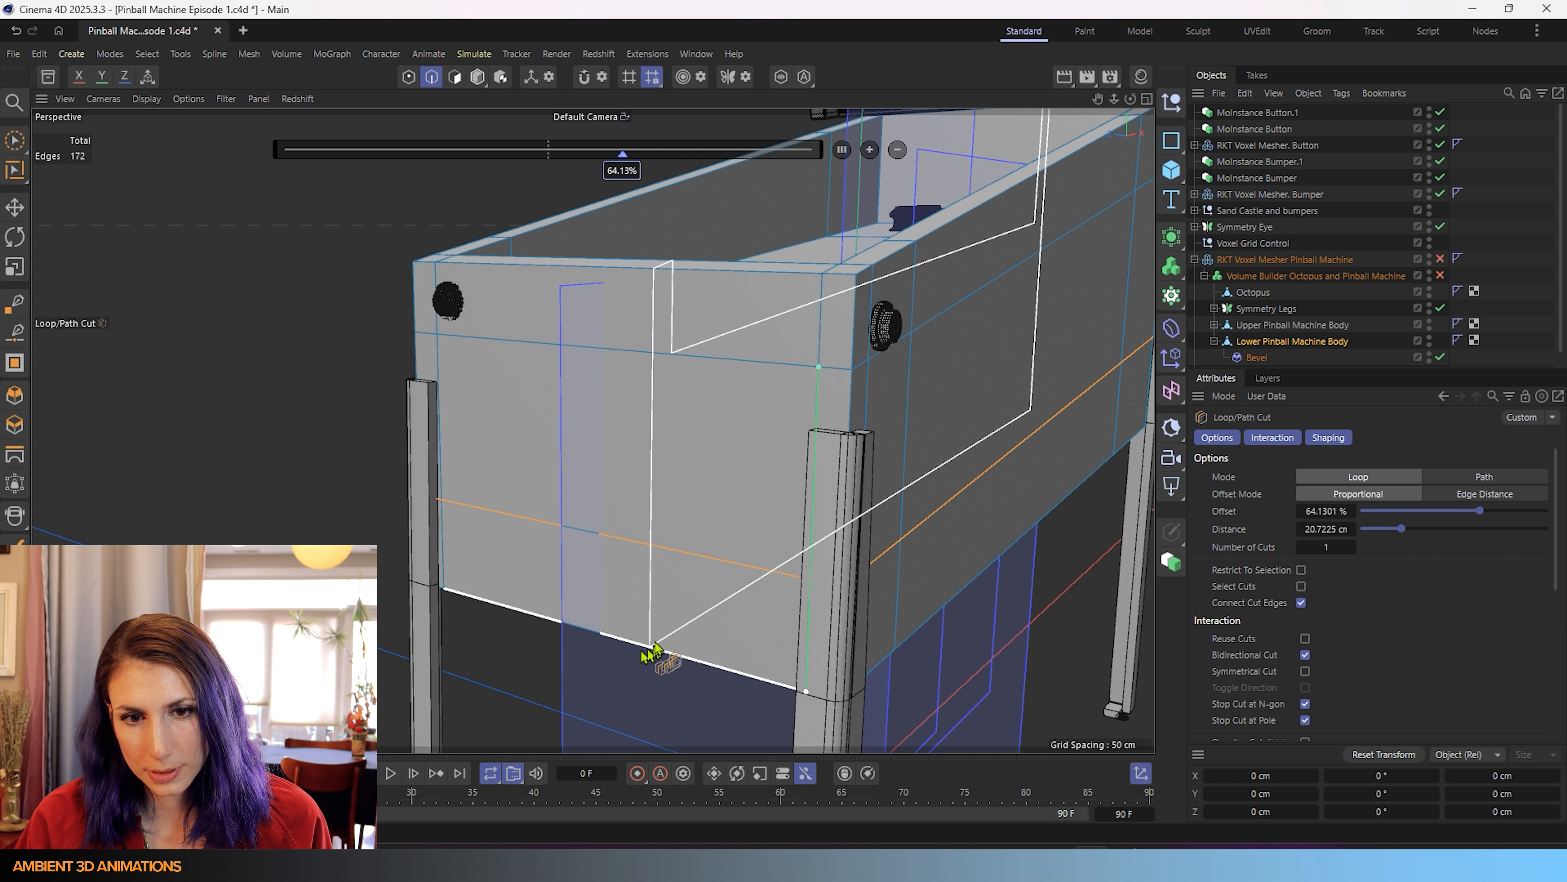
- Add three vertical loop cuts across the cabinet's front, one at the centre and one midway through each half, at 50% offsets
left_click(605, 630)
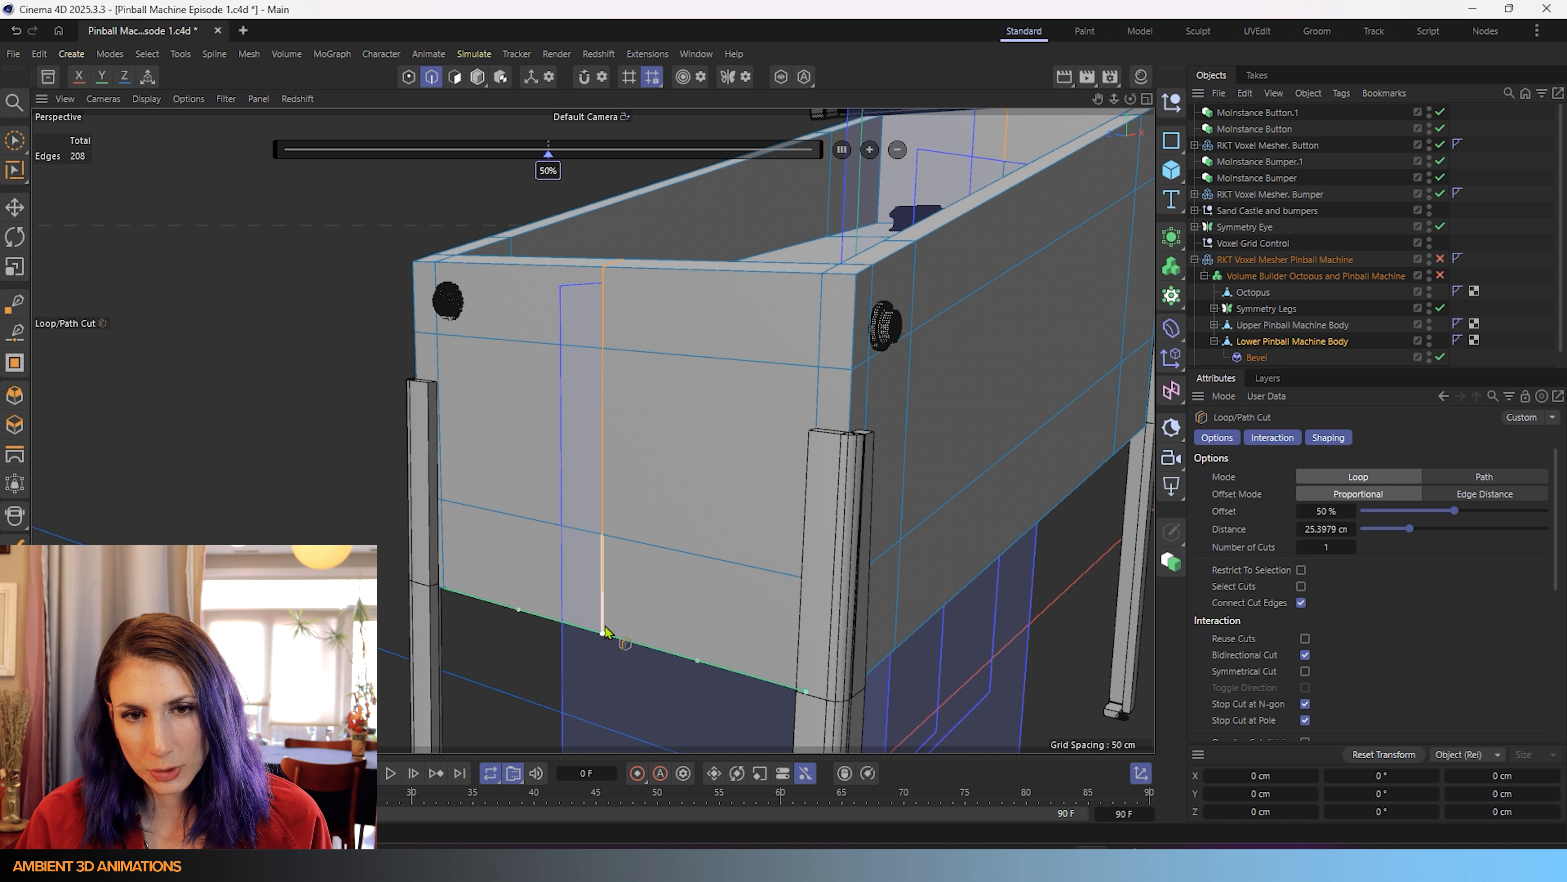
left_click(695, 673)
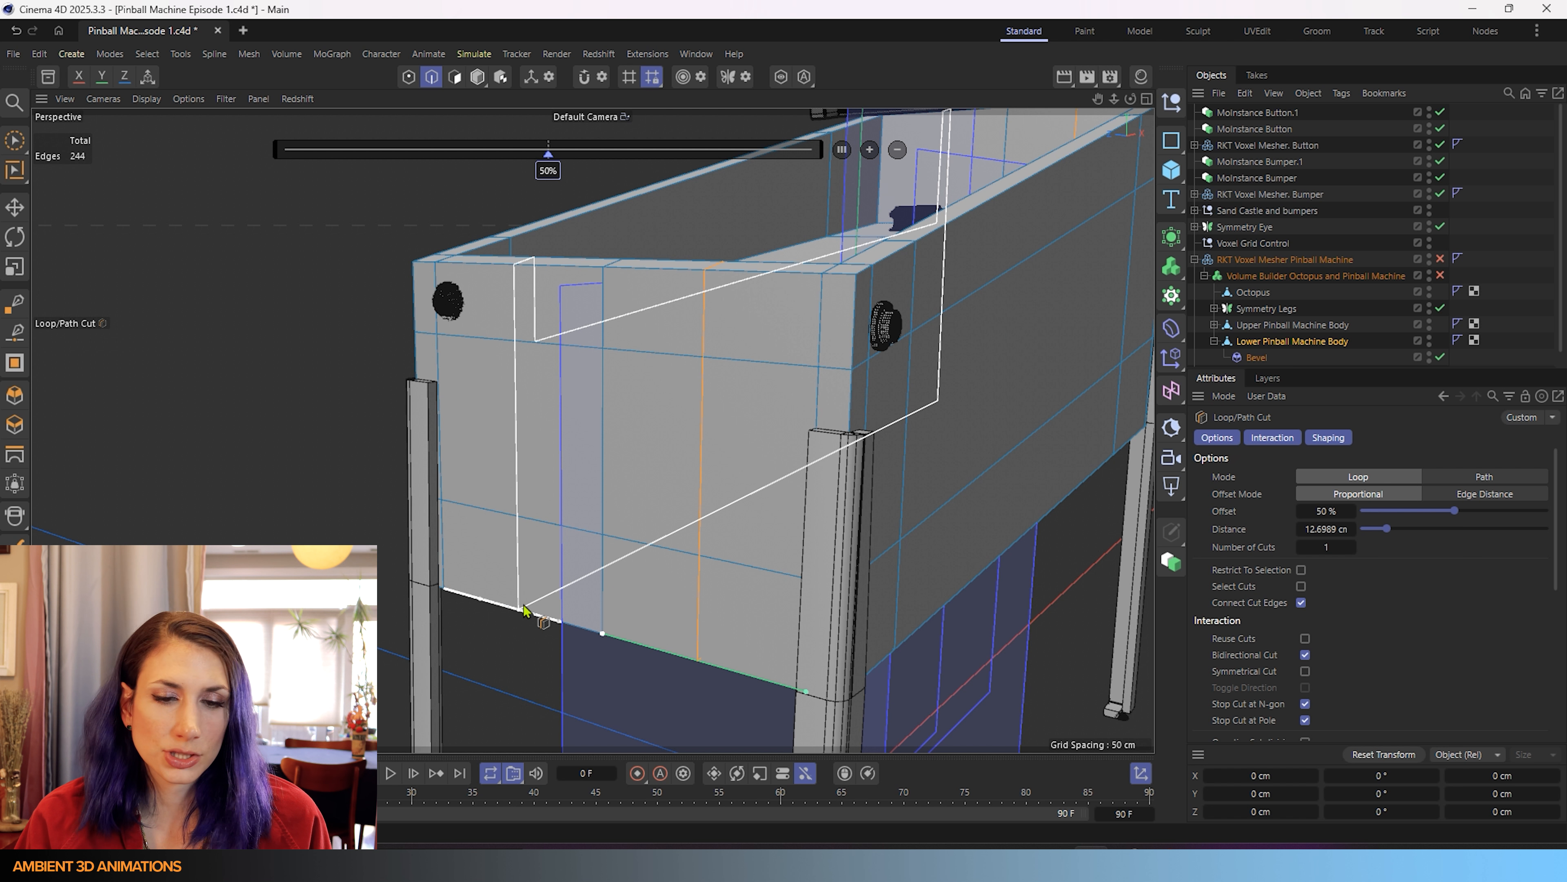
left_click_drag(523, 645, 597, 652, "alt")
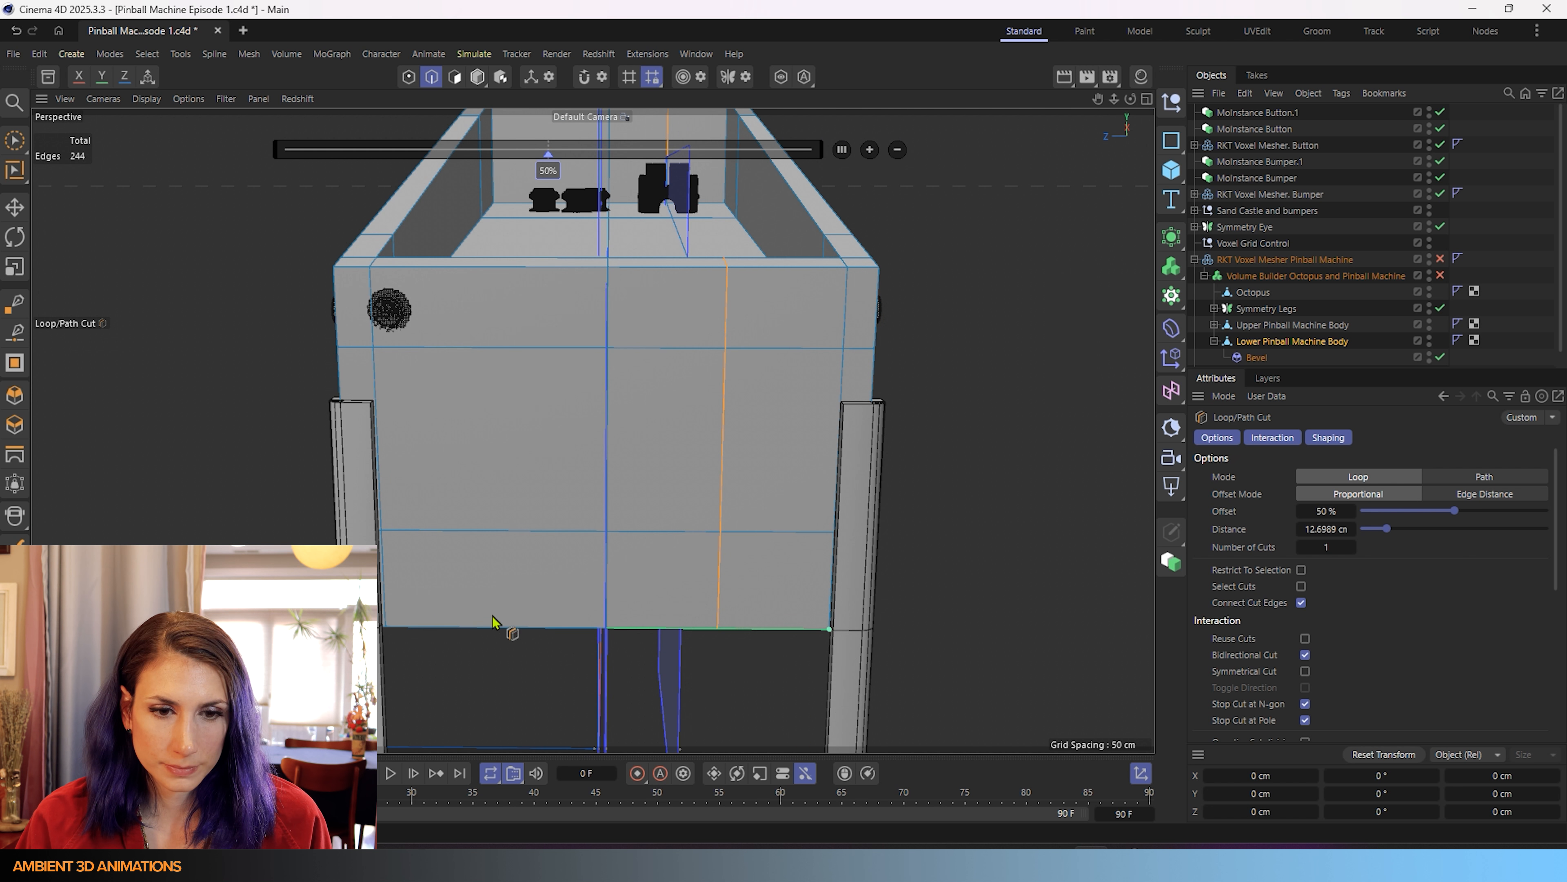
left_click(492, 629)
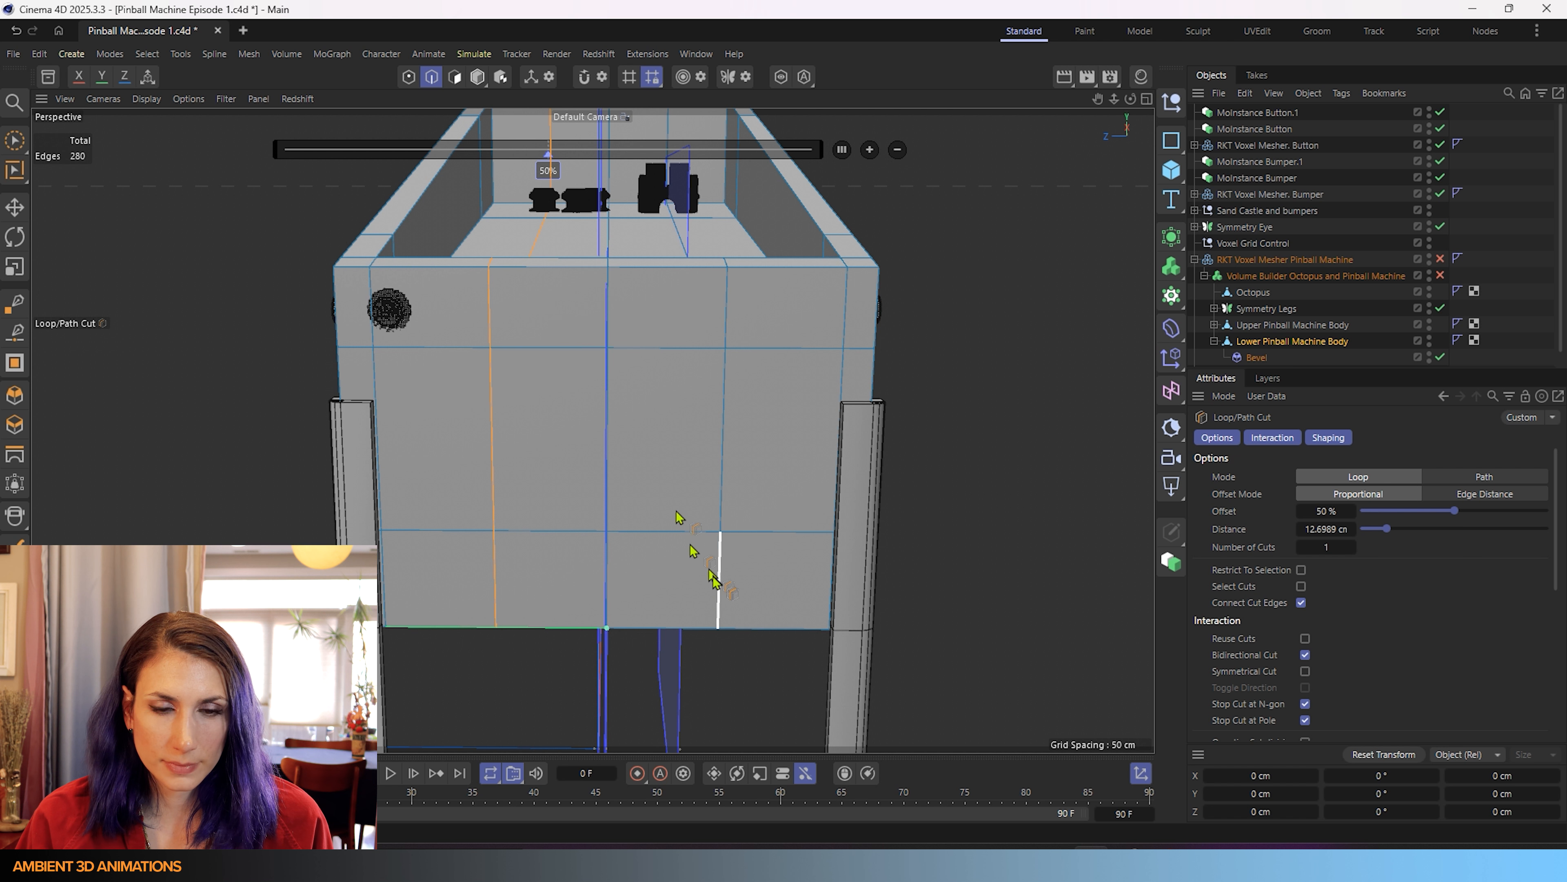
- Select the two central polygons on the cabinet's front and scale them horizontally to a width of about 32.1 cm
left_click(17, 146)
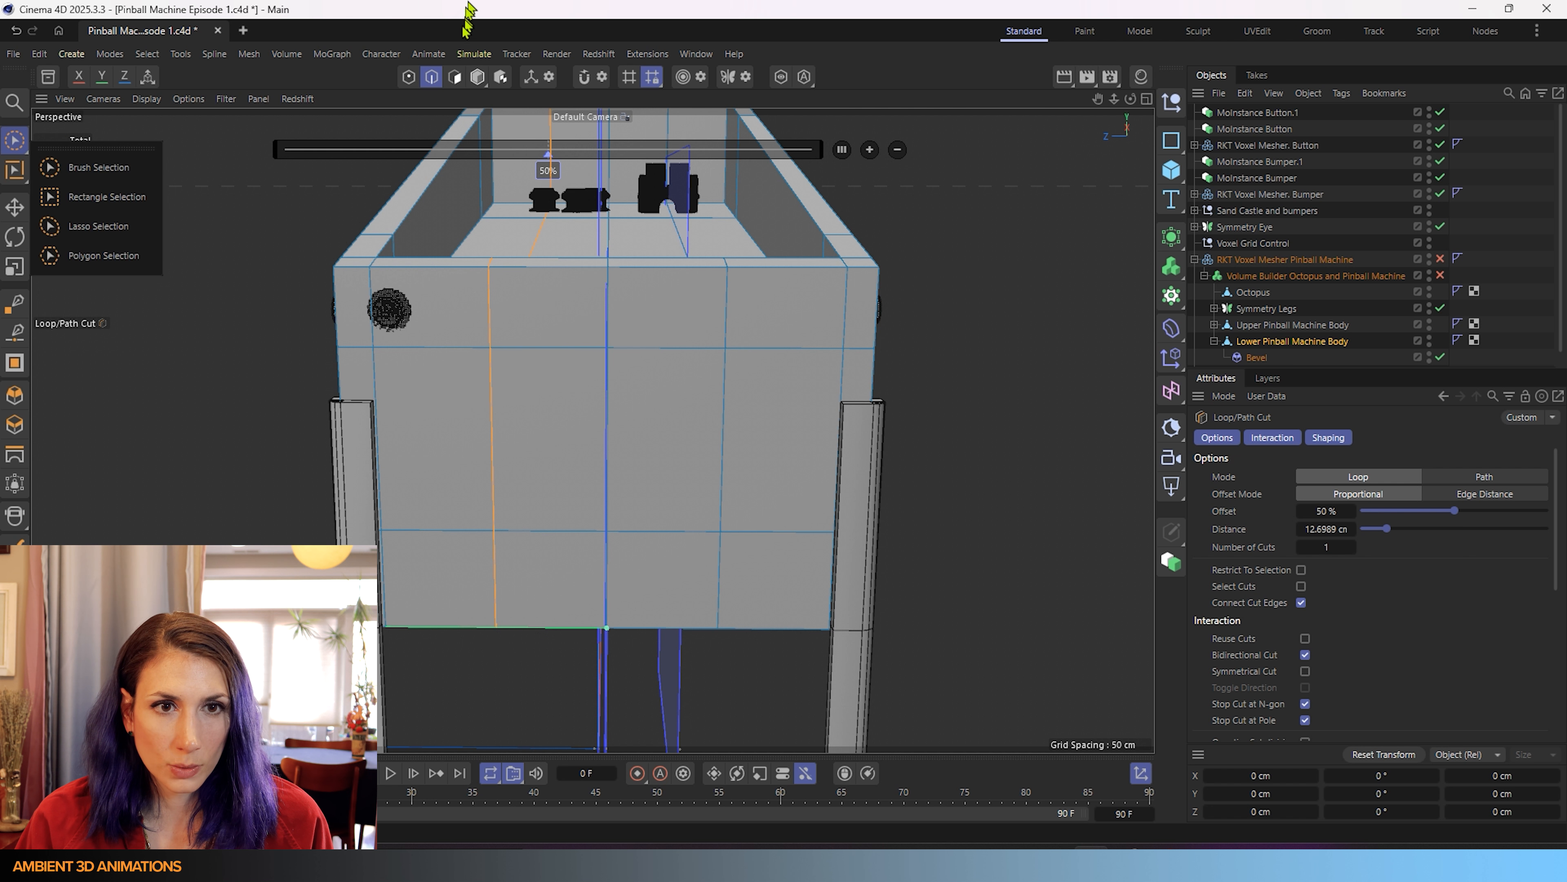
left_click(454, 76)
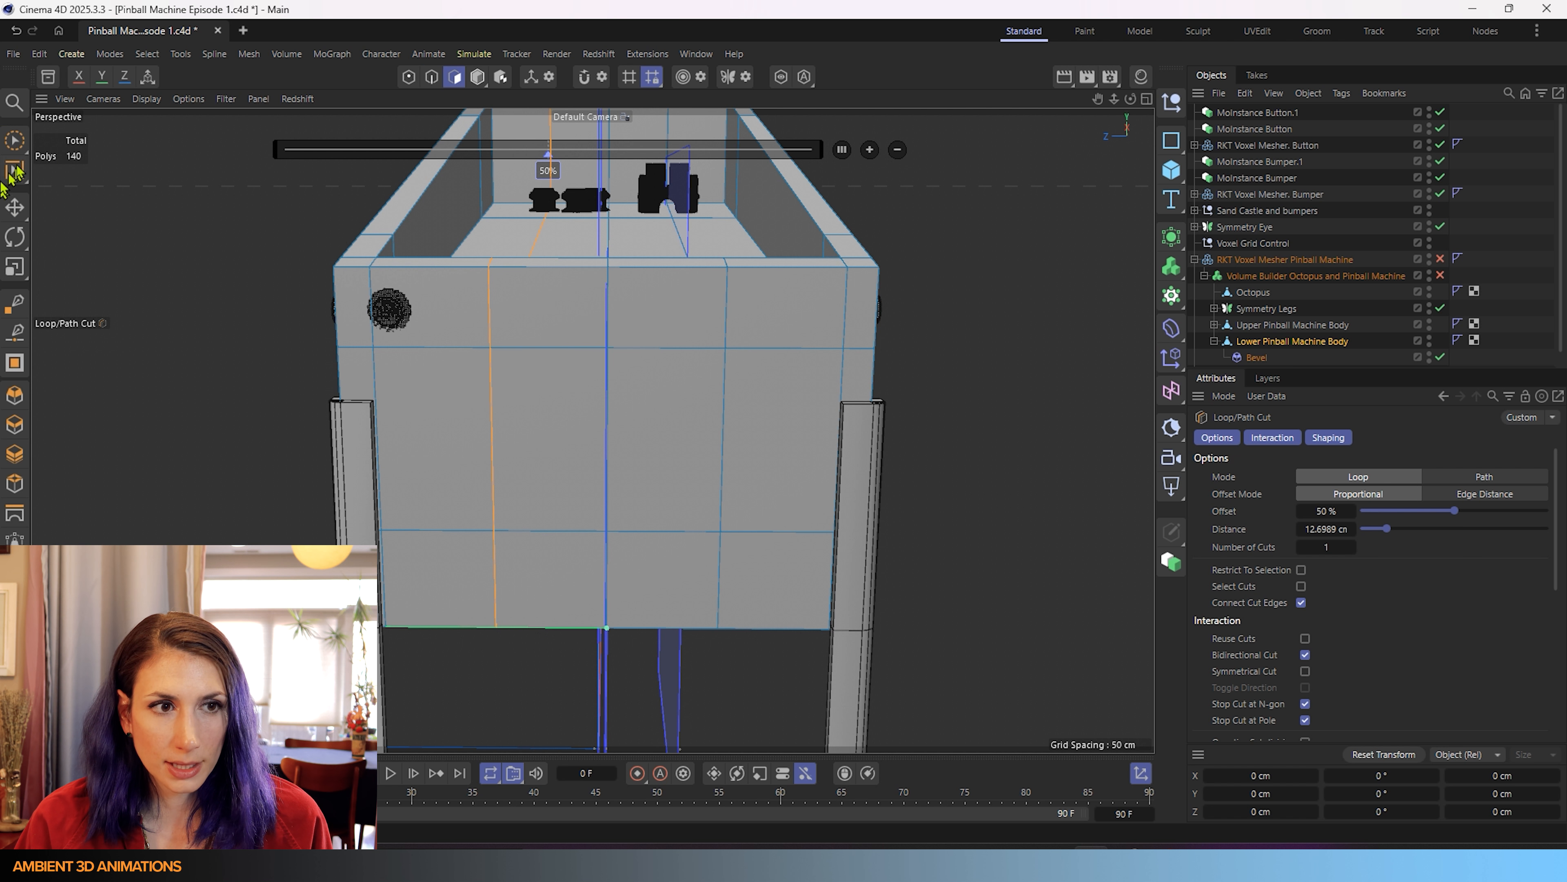
left_click(13, 148)
left_click(543, 435)
left_click(651, 430, "shift")
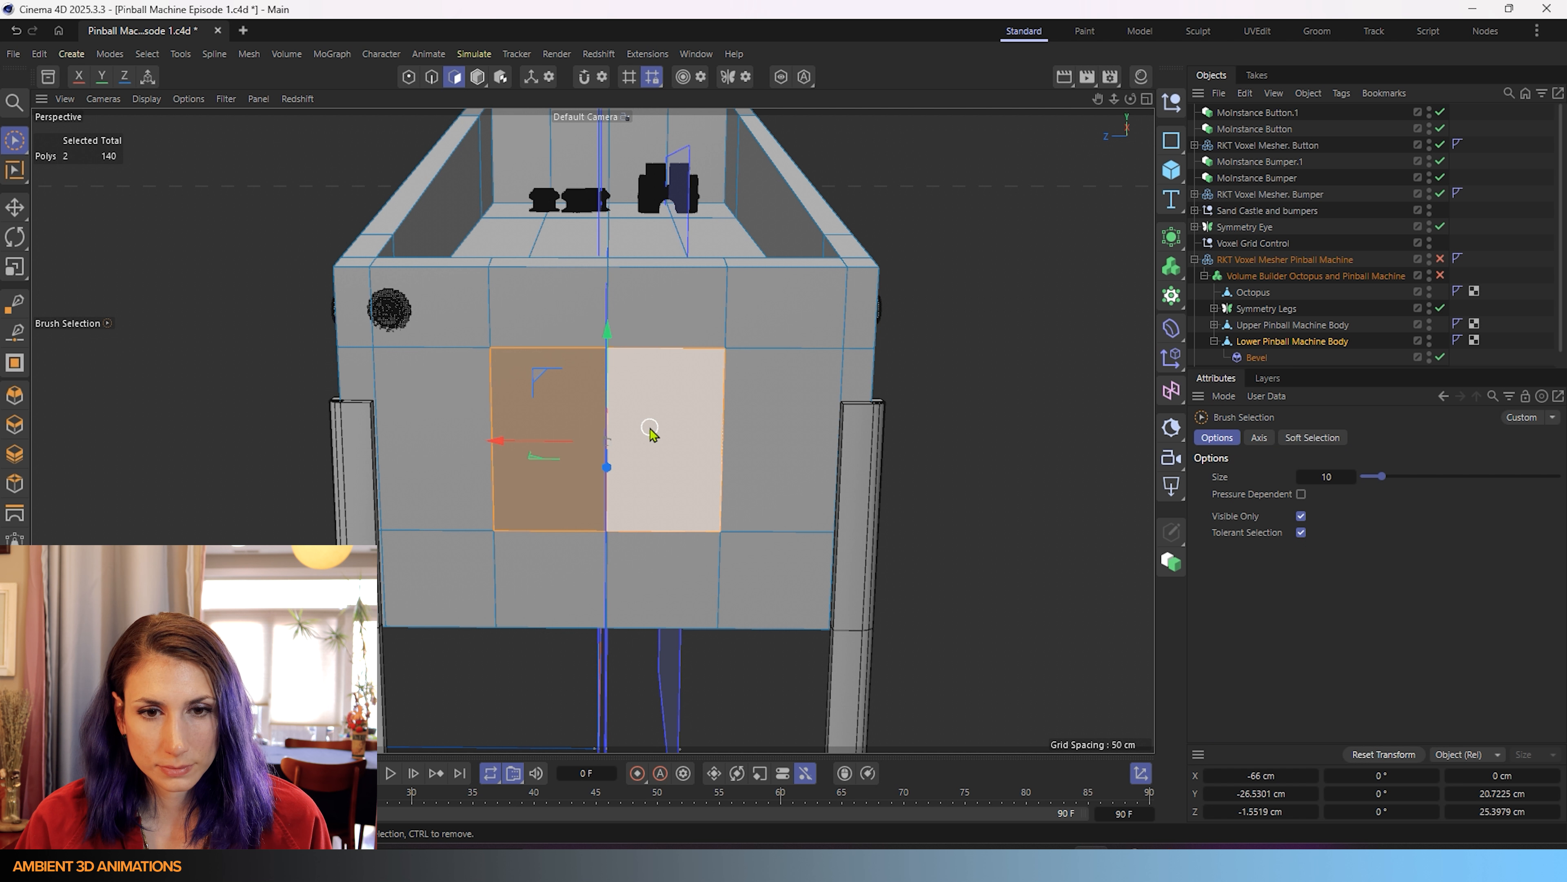
key("t")
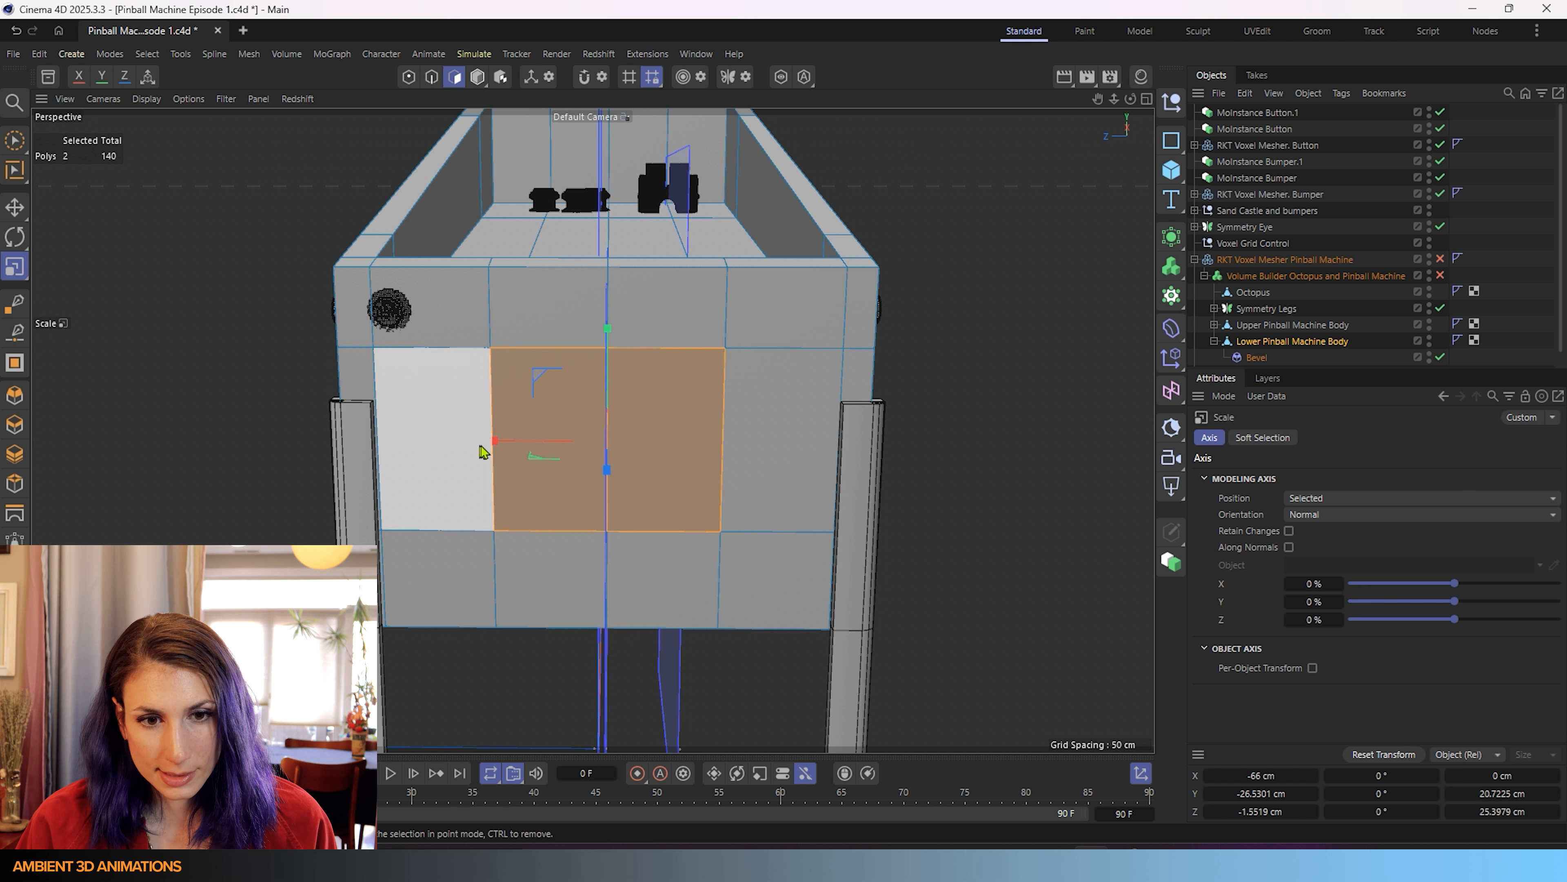
left_click_drag(493, 441, 445, 458)
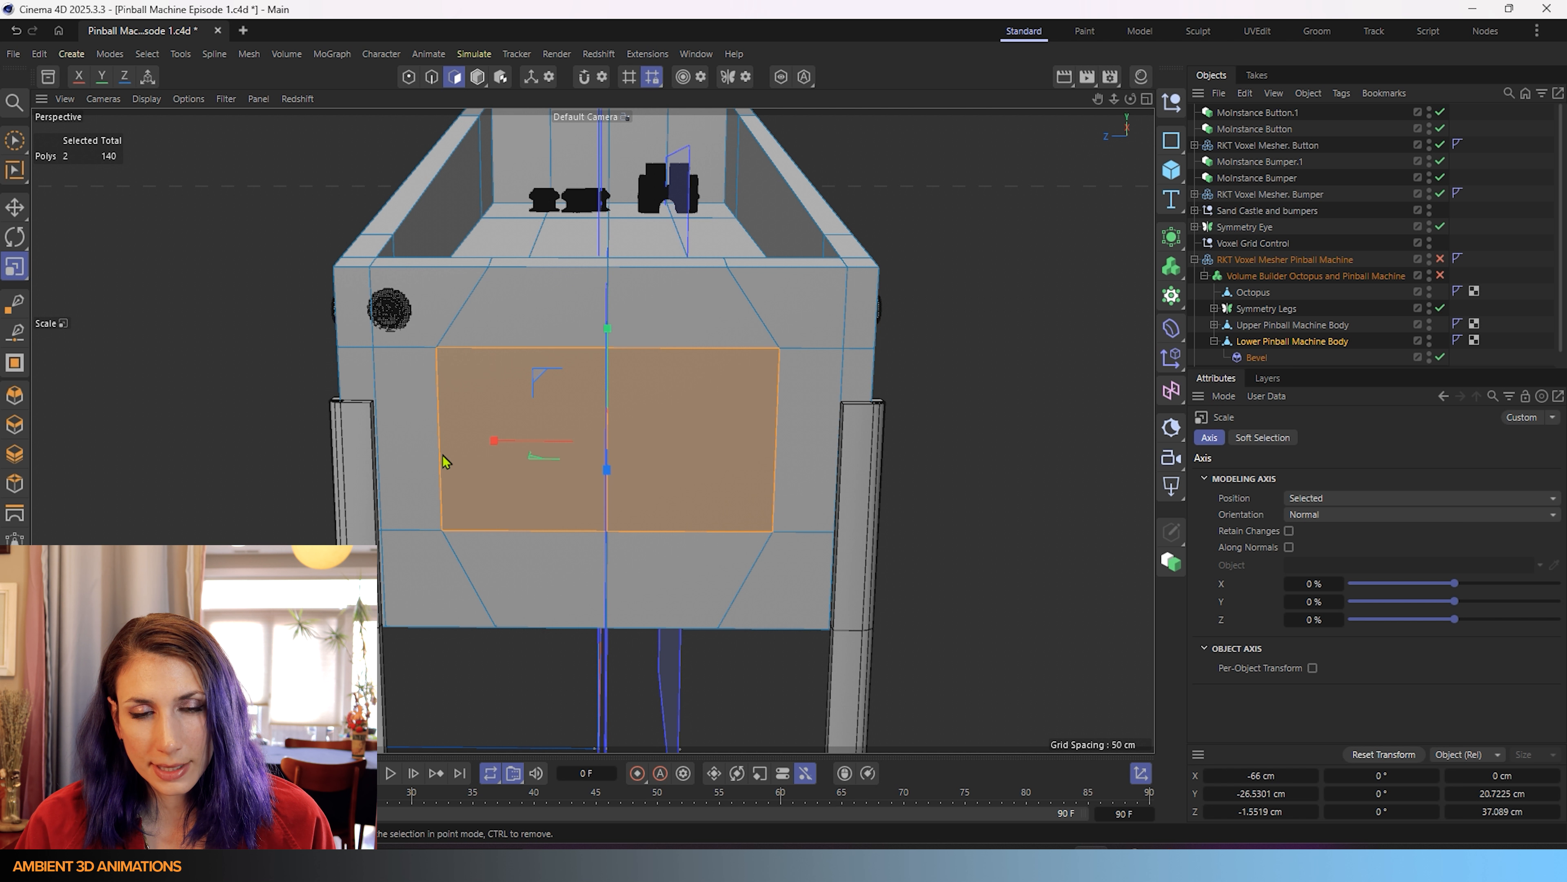
left_click(674, 506, "shift")
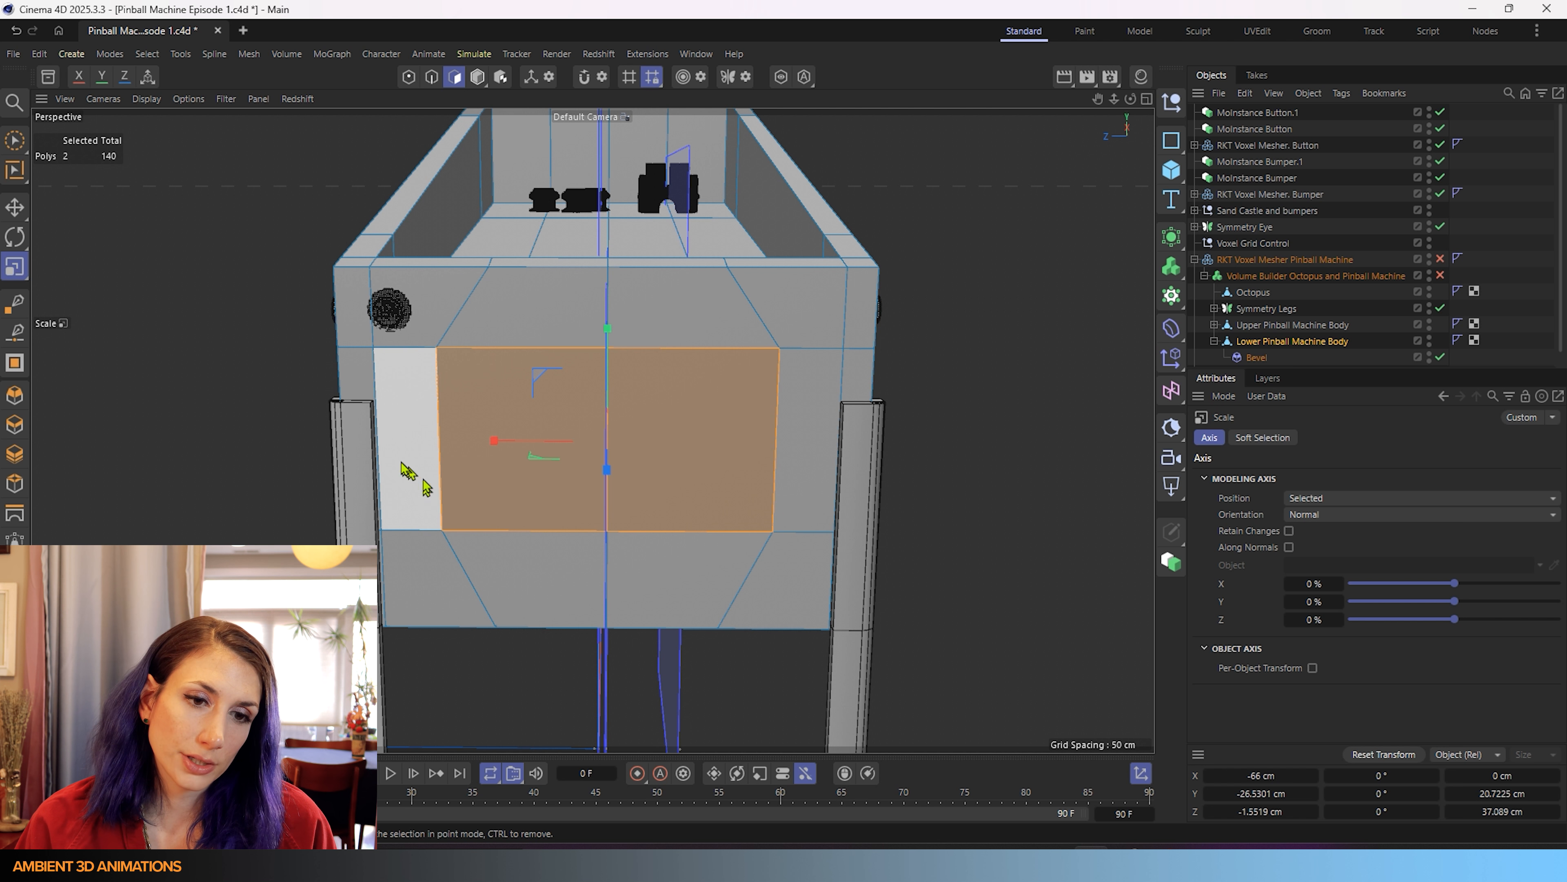
left_click_drag(499, 454, 514, 446)
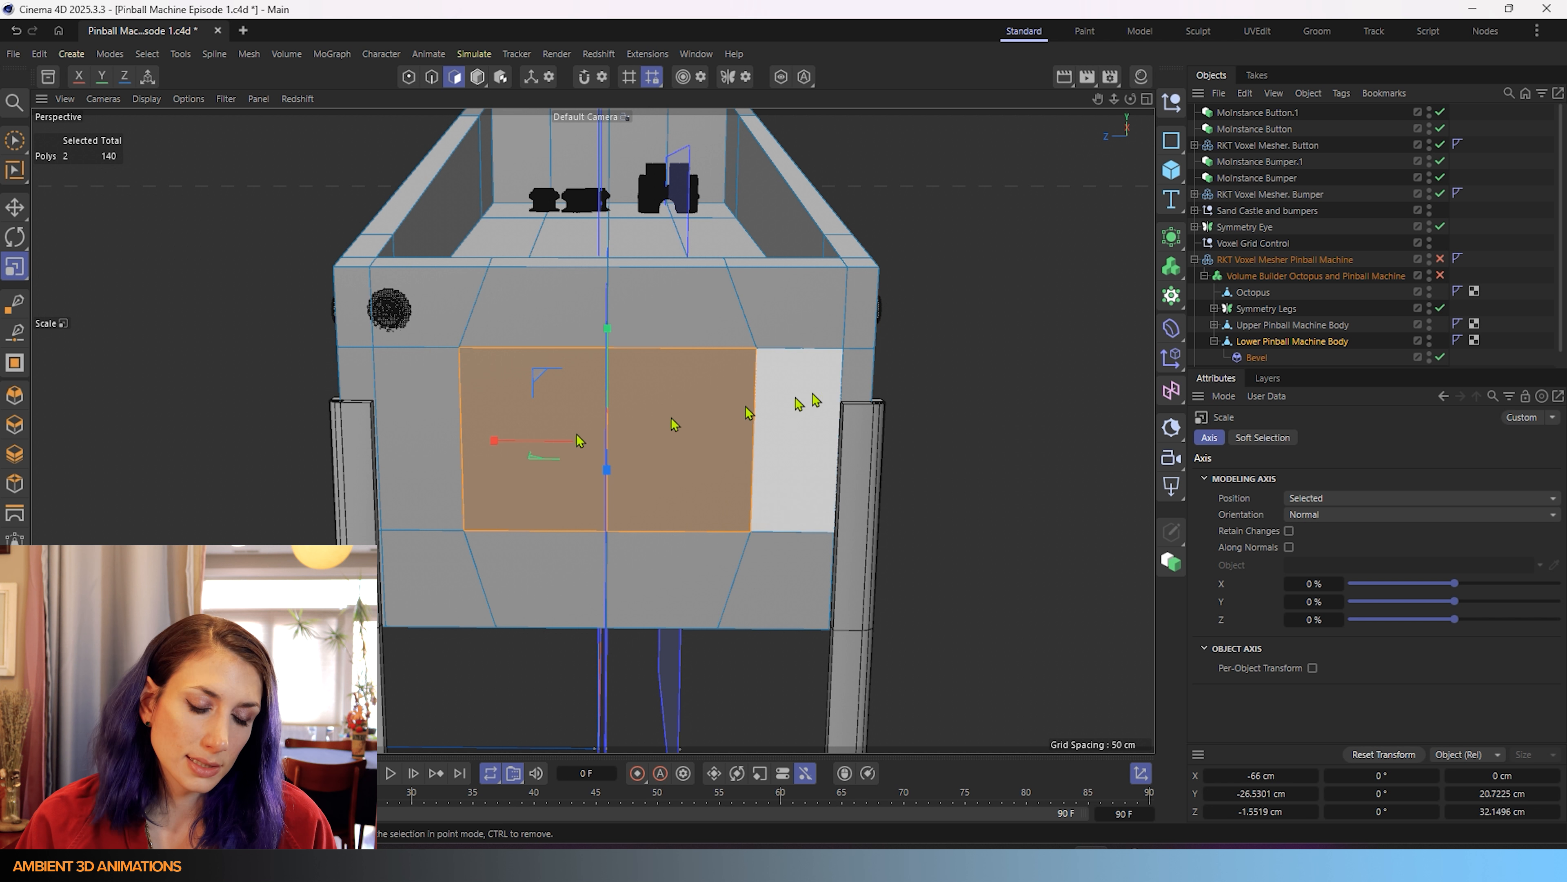
- Extrude the front panel polygons outward by about 3.72 cm and re-enable the pinball machine's voxel mesher and volume builder
key("d")
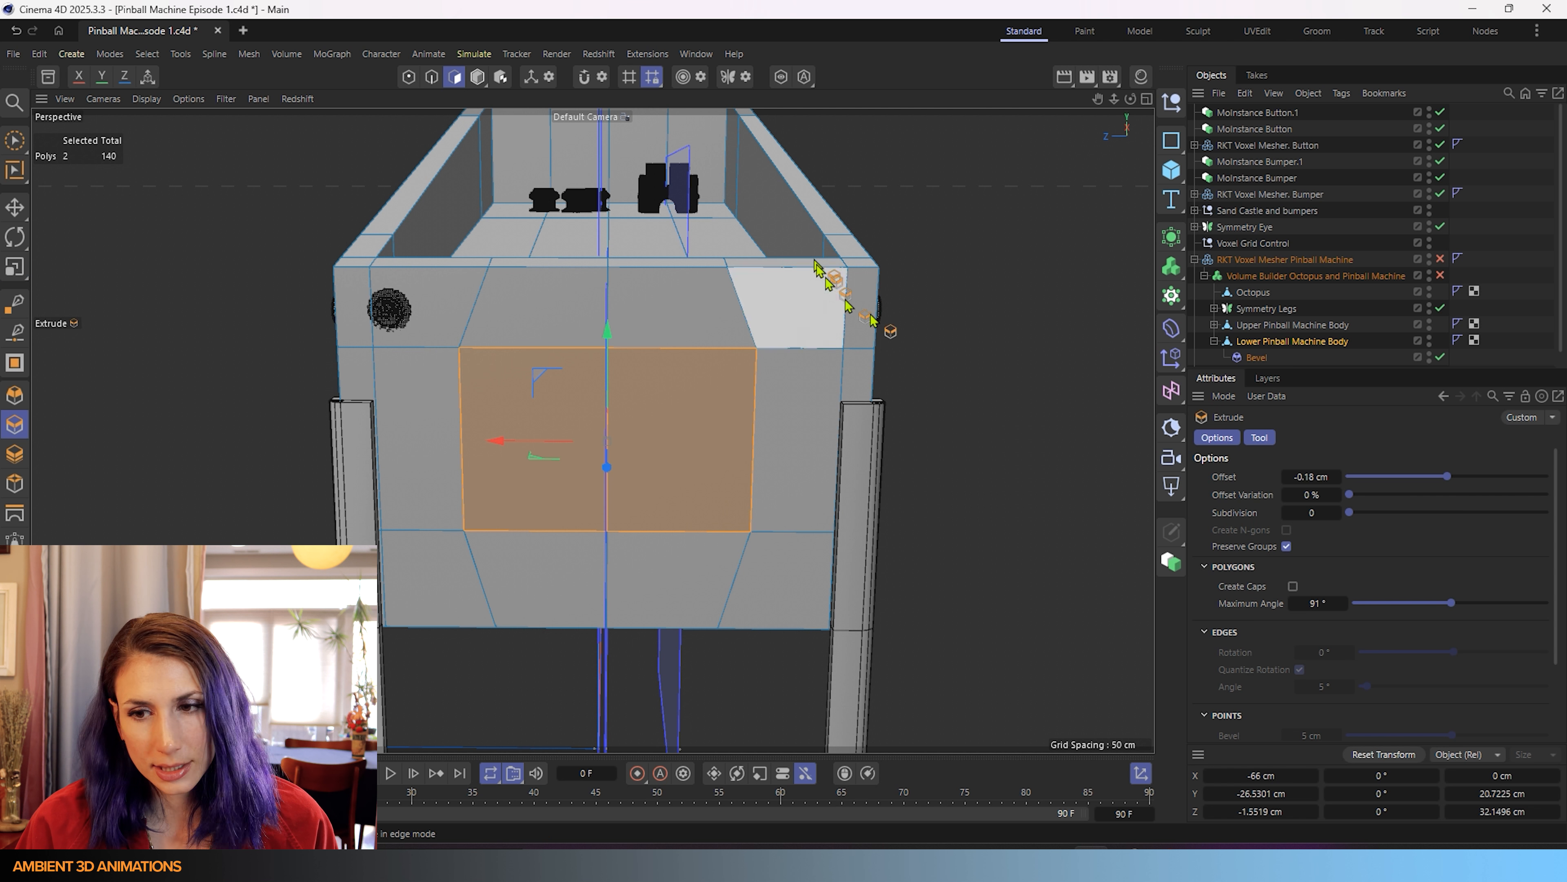
left_click_drag(961, 521, 980, 517)
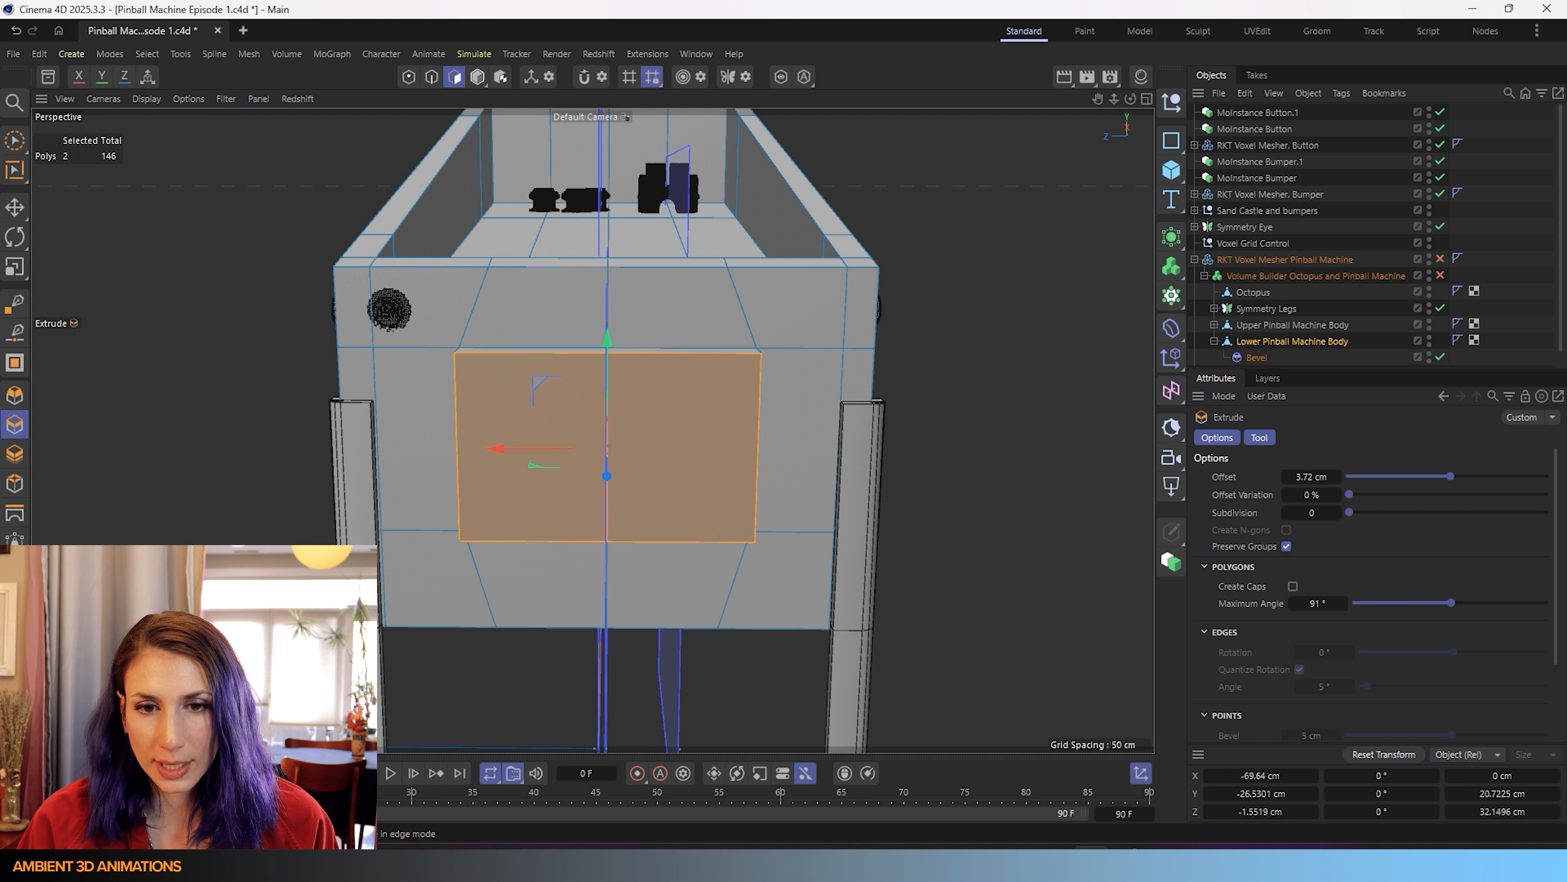
left_click(1442, 259)
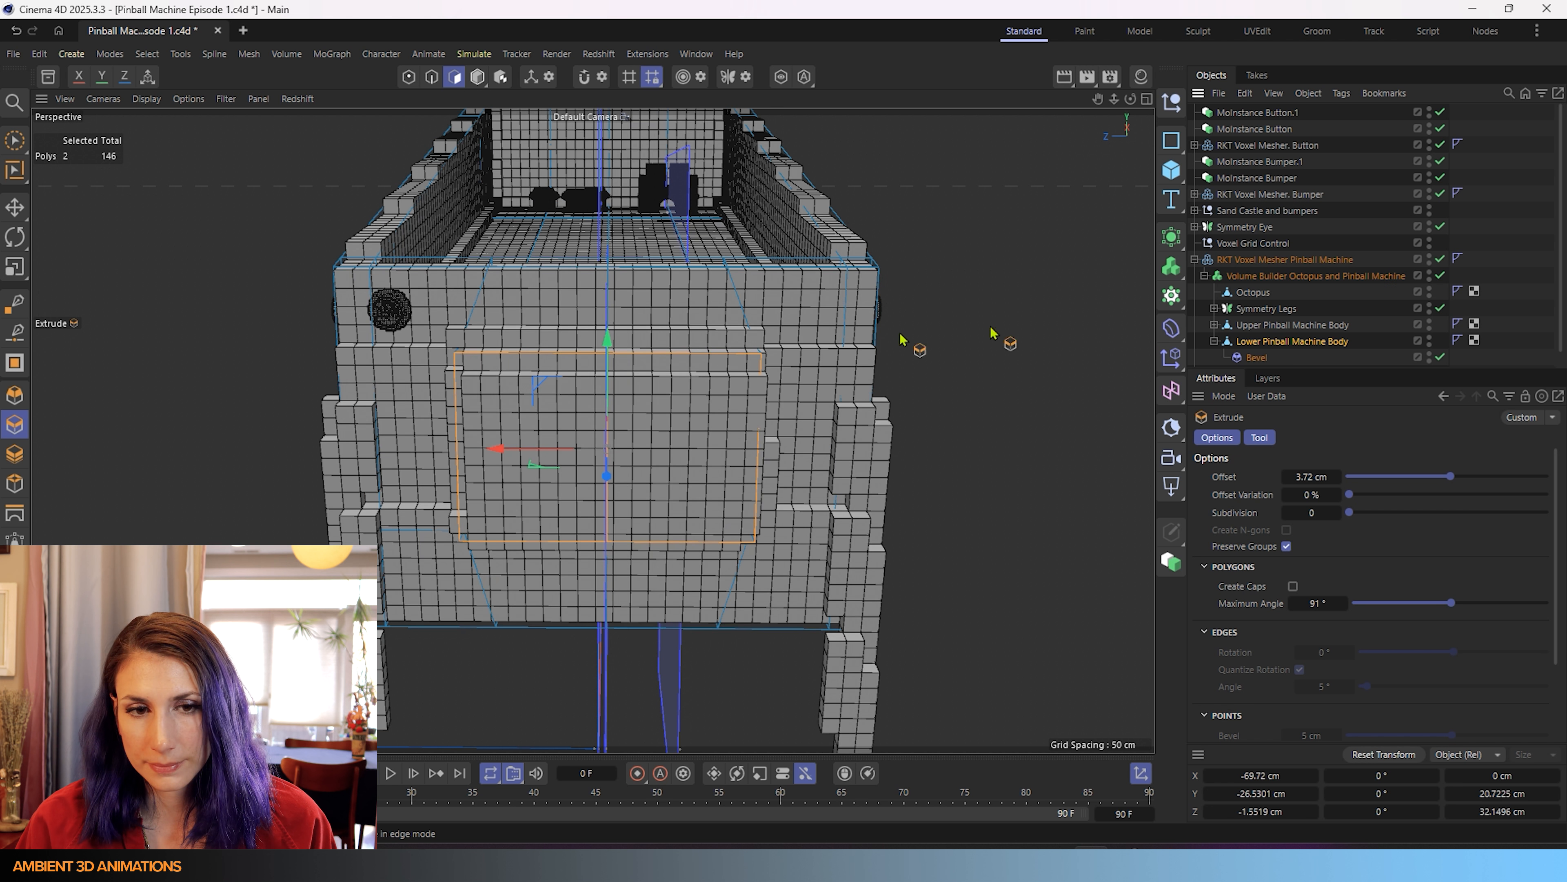
- Pull the two front panel polygons slightly inward to X about -69 cm and tilt them by about 6.88°
left_click_drag(991, 333, 434, 339, "alt")
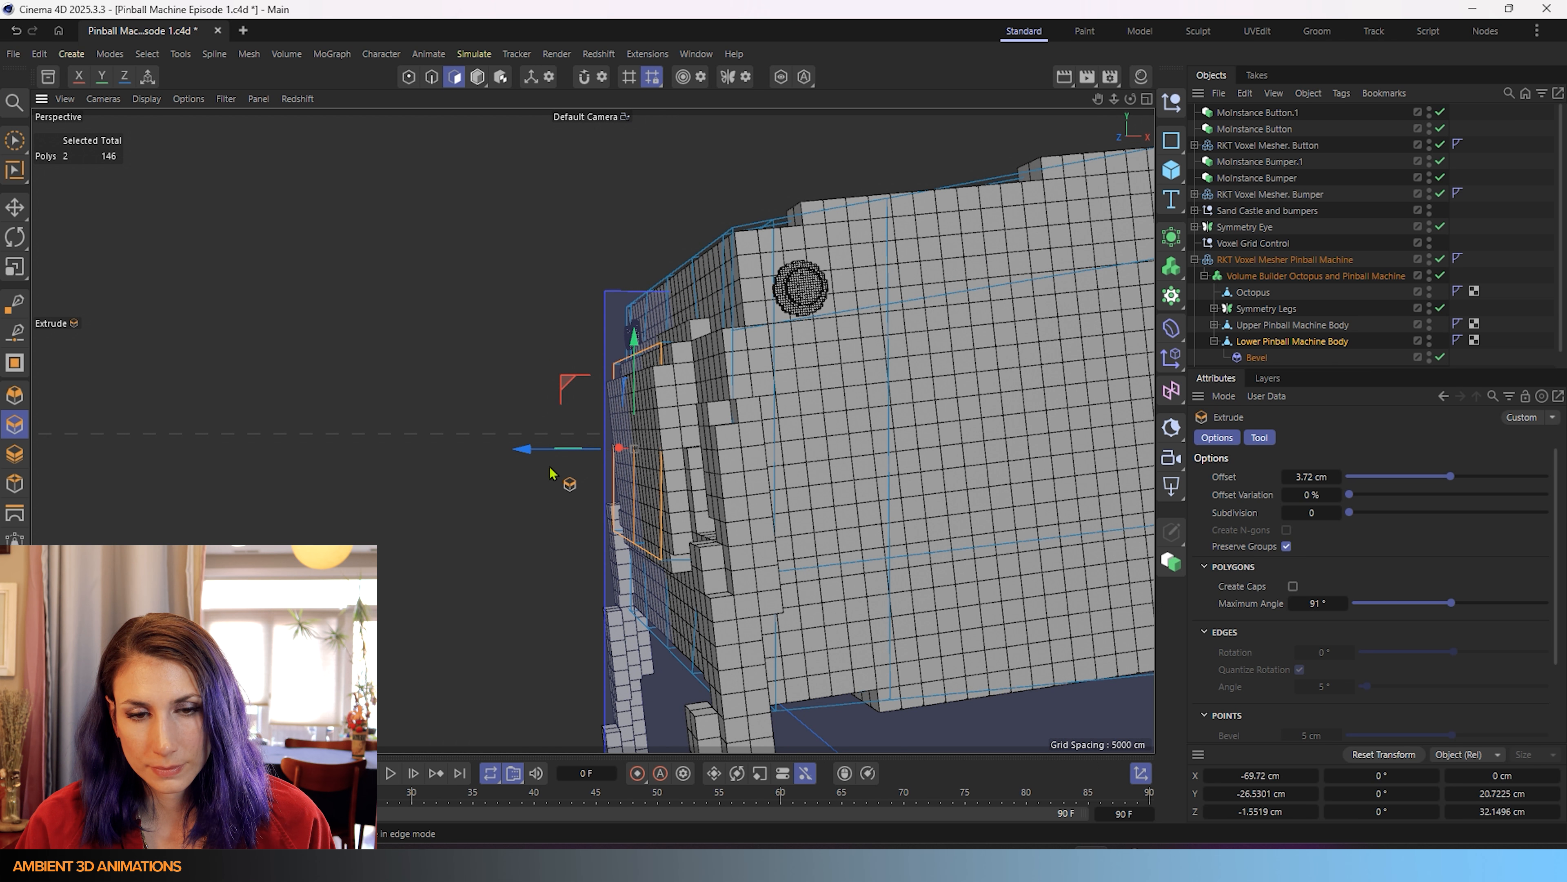
left_click_drag(531, 452, 724, 503)
key("r")
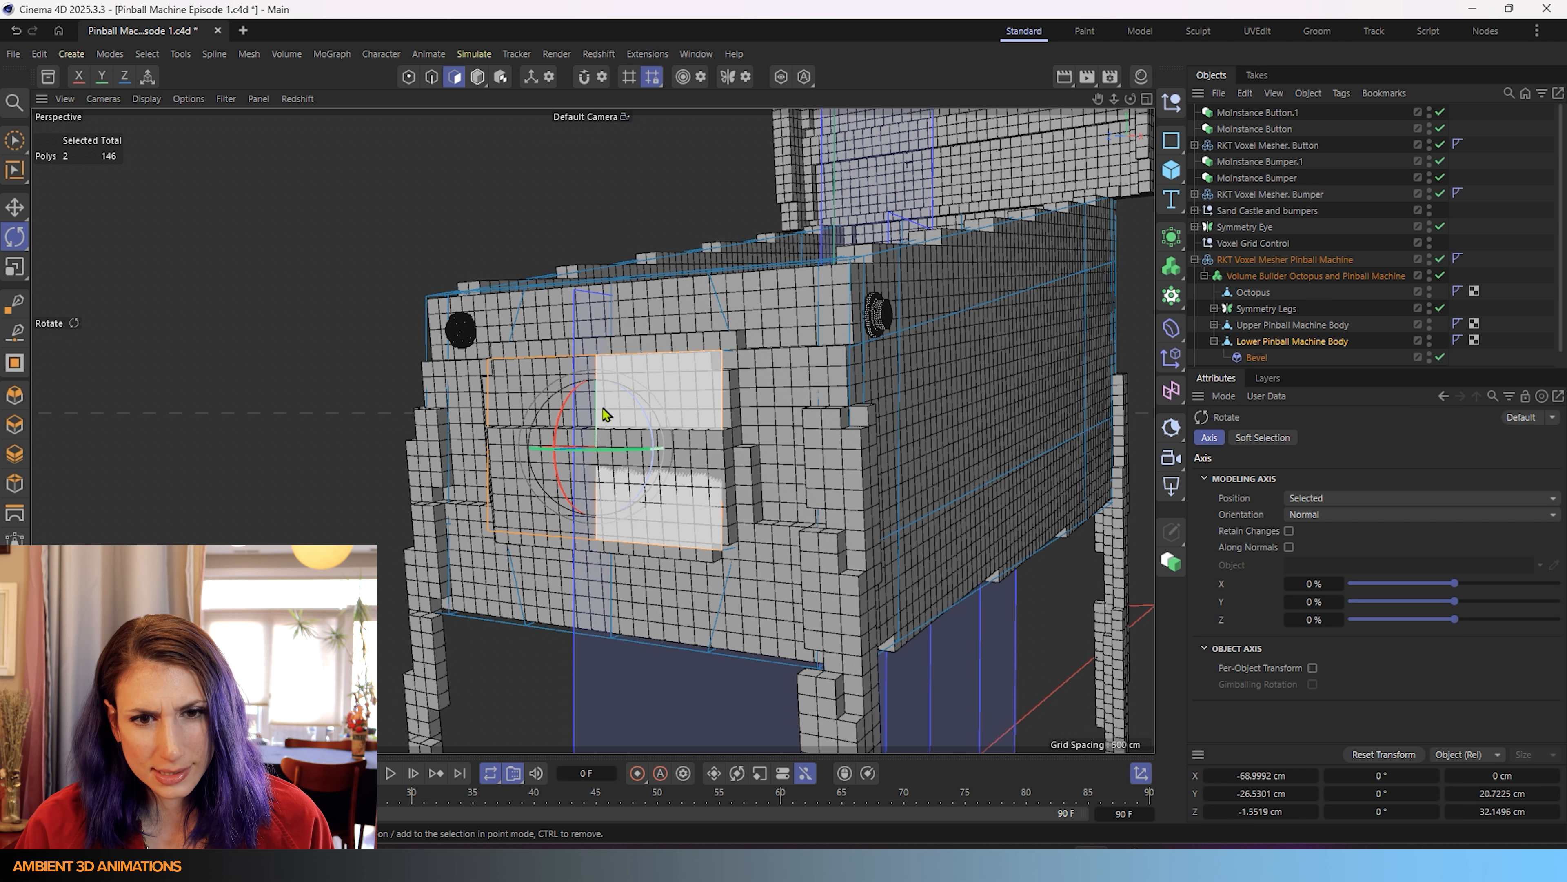
left_click_drag(565, 421, 564, 431)
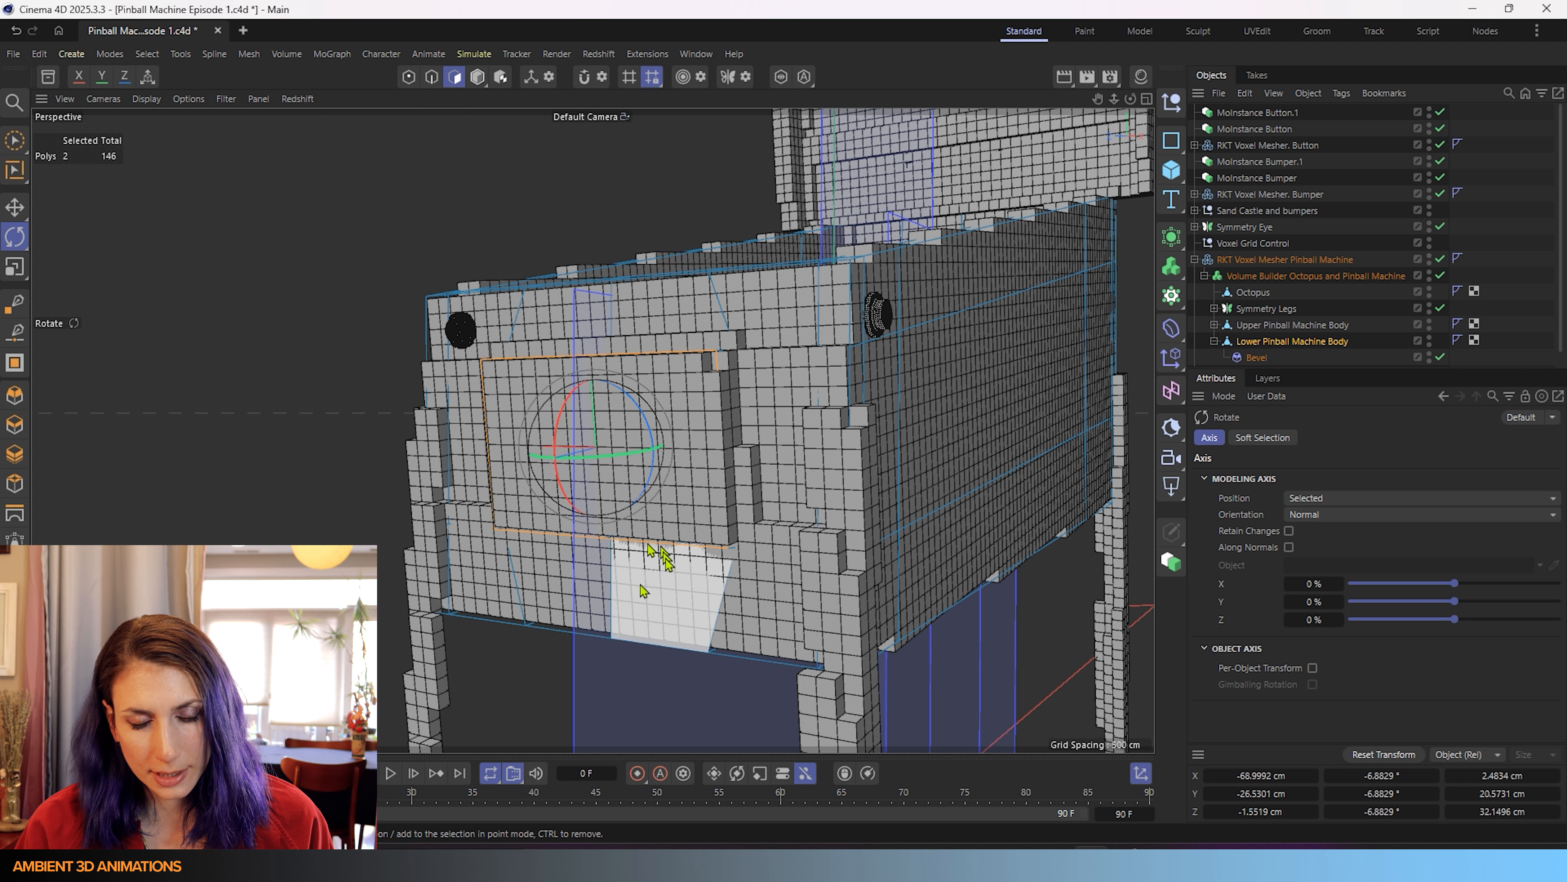
- Move the tilted panel polygons back outward to X about -69.46 cm and Y about -26.59 cm
left_click_drag(640, 589, 719, 578, "alt")
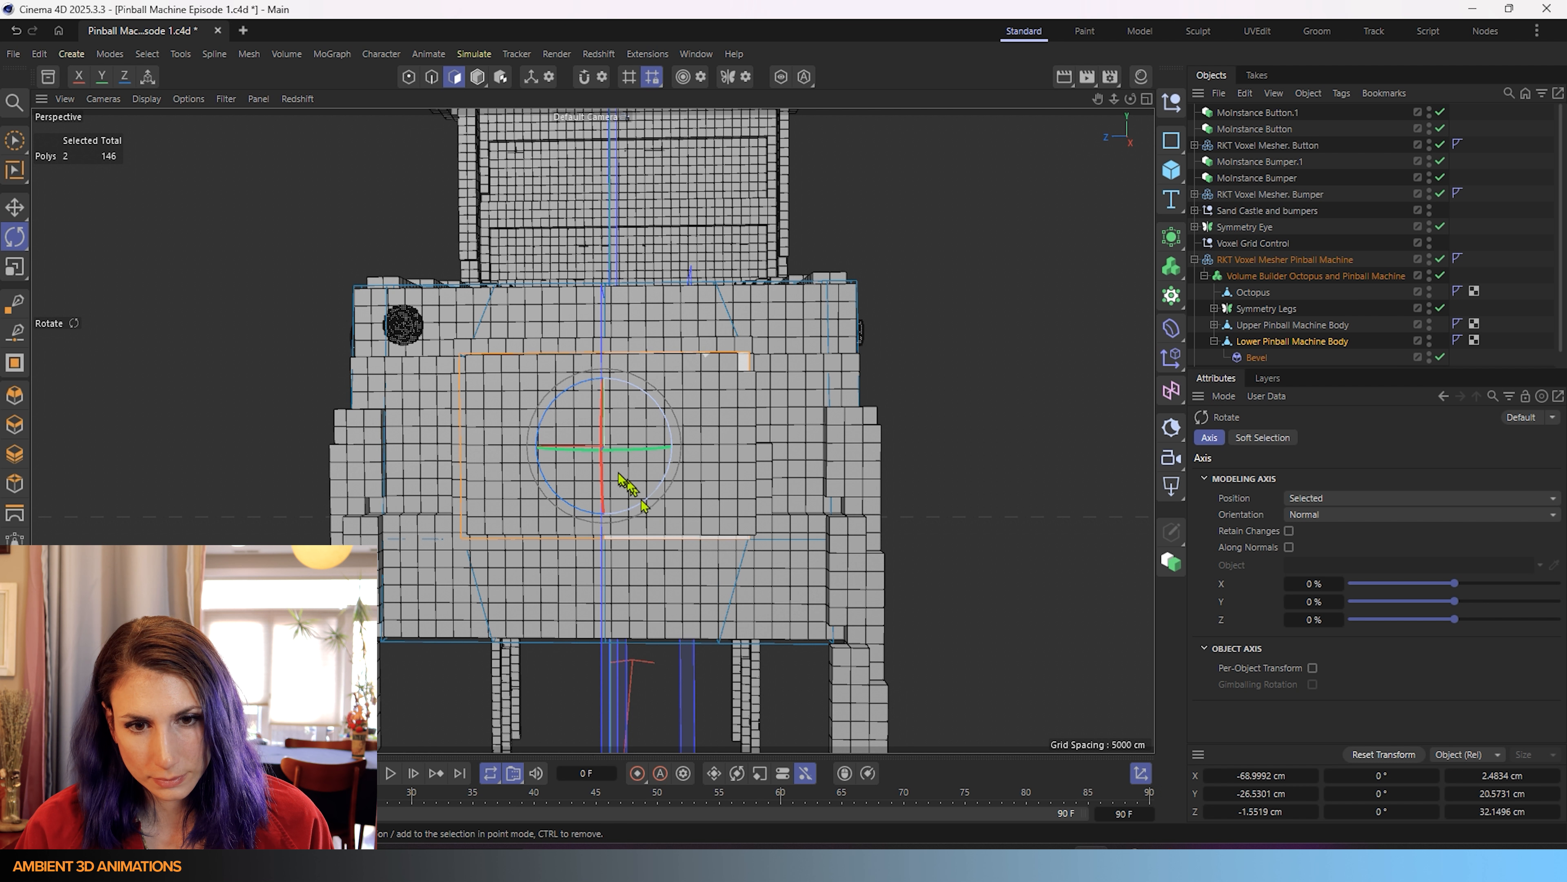
left_click_drag(605, 478, 538, 465)
key("e")
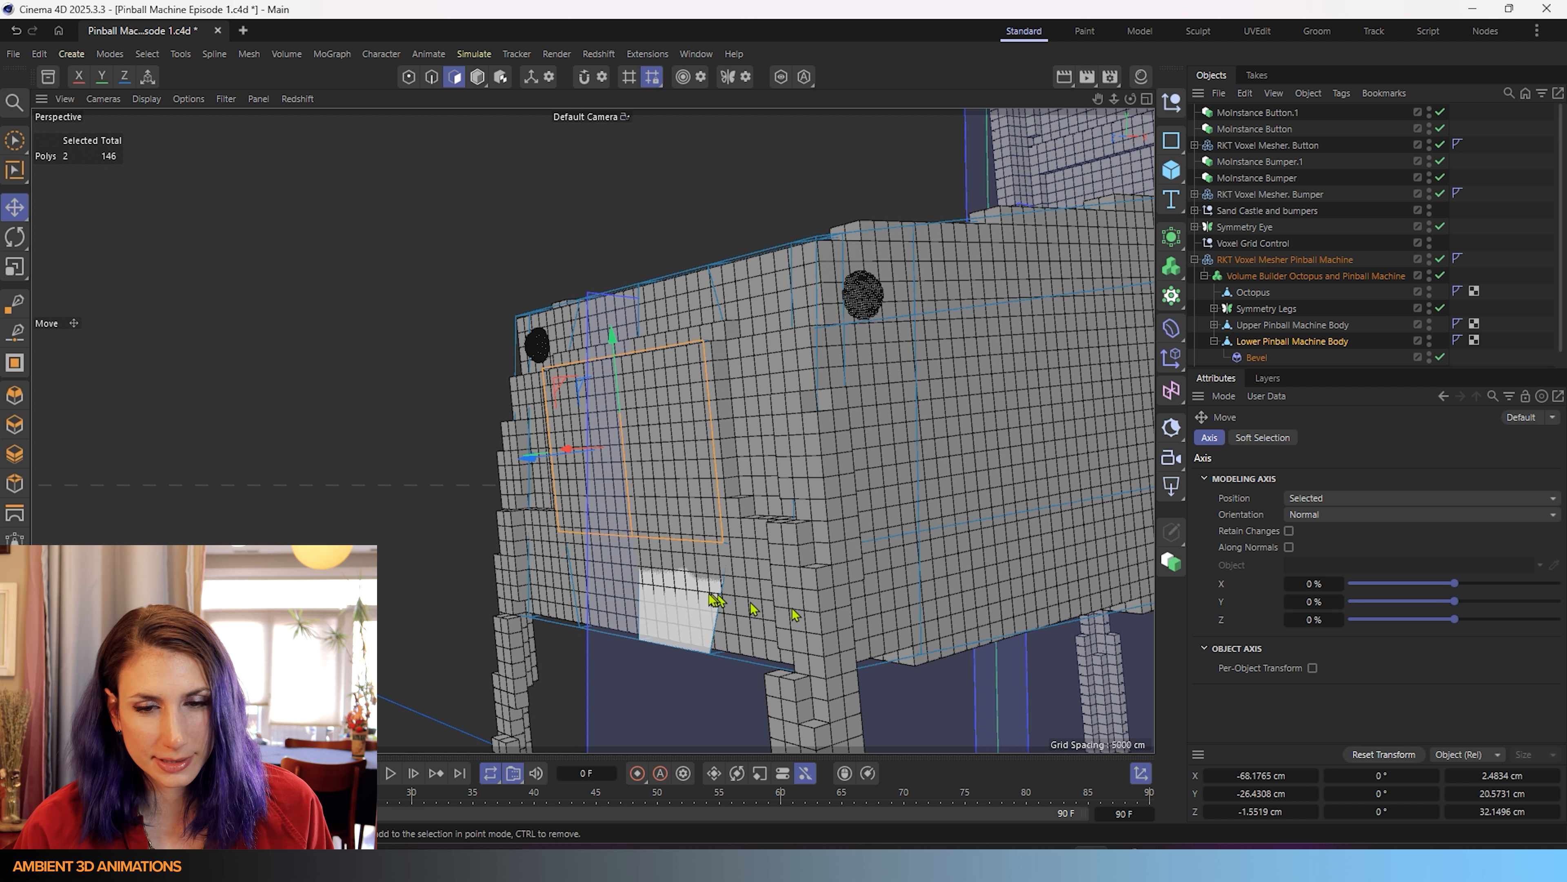
left_click_drag(707, 592, 956, 608, "alt")
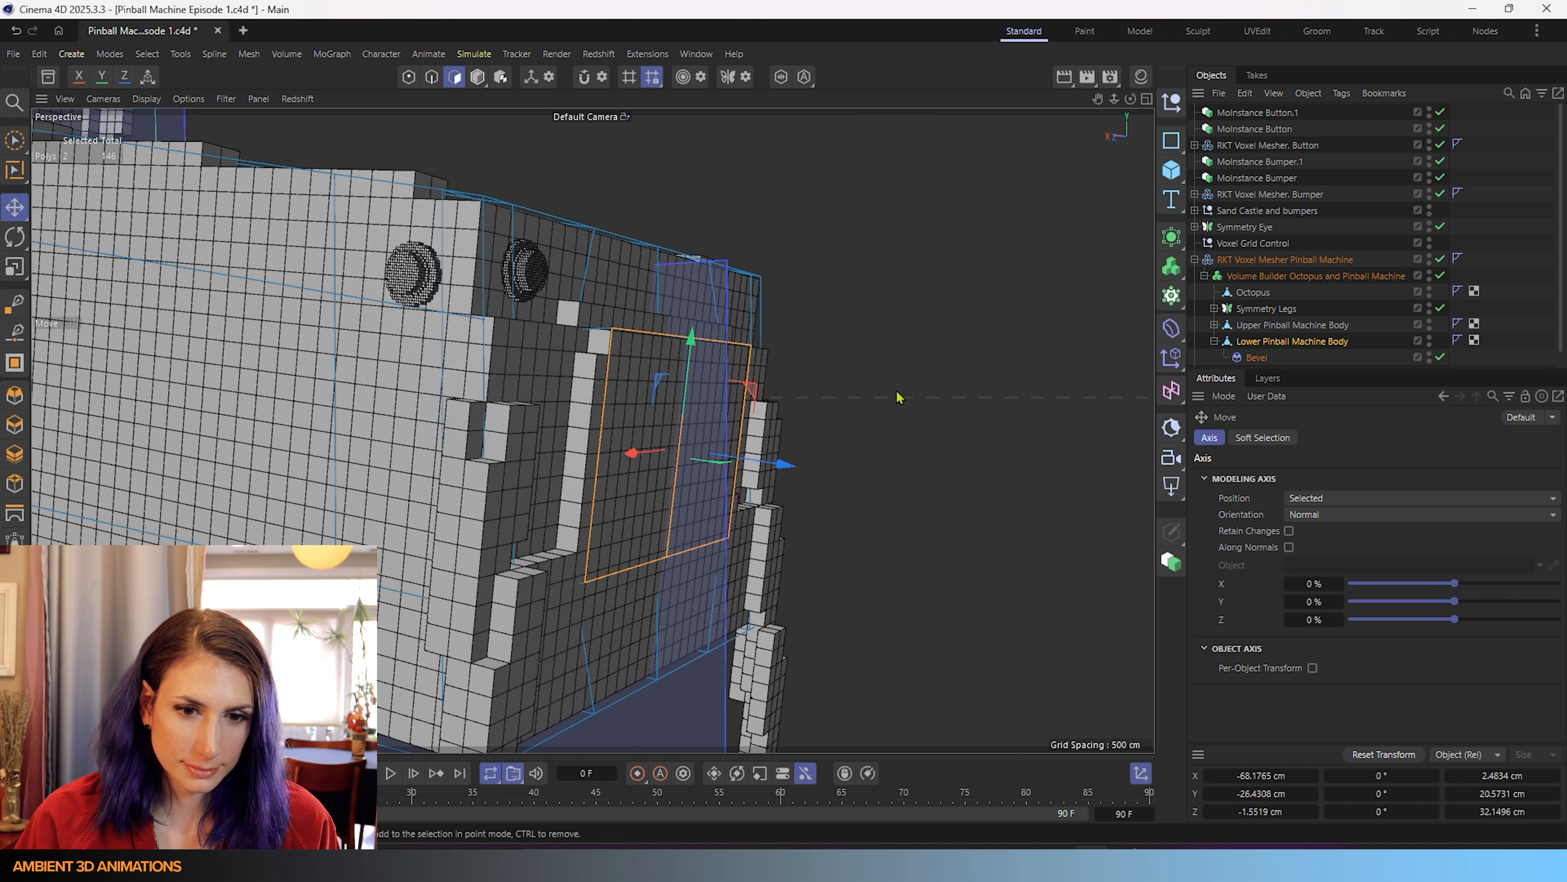
left_click_drag(678, 432, 638, 386, "alt")
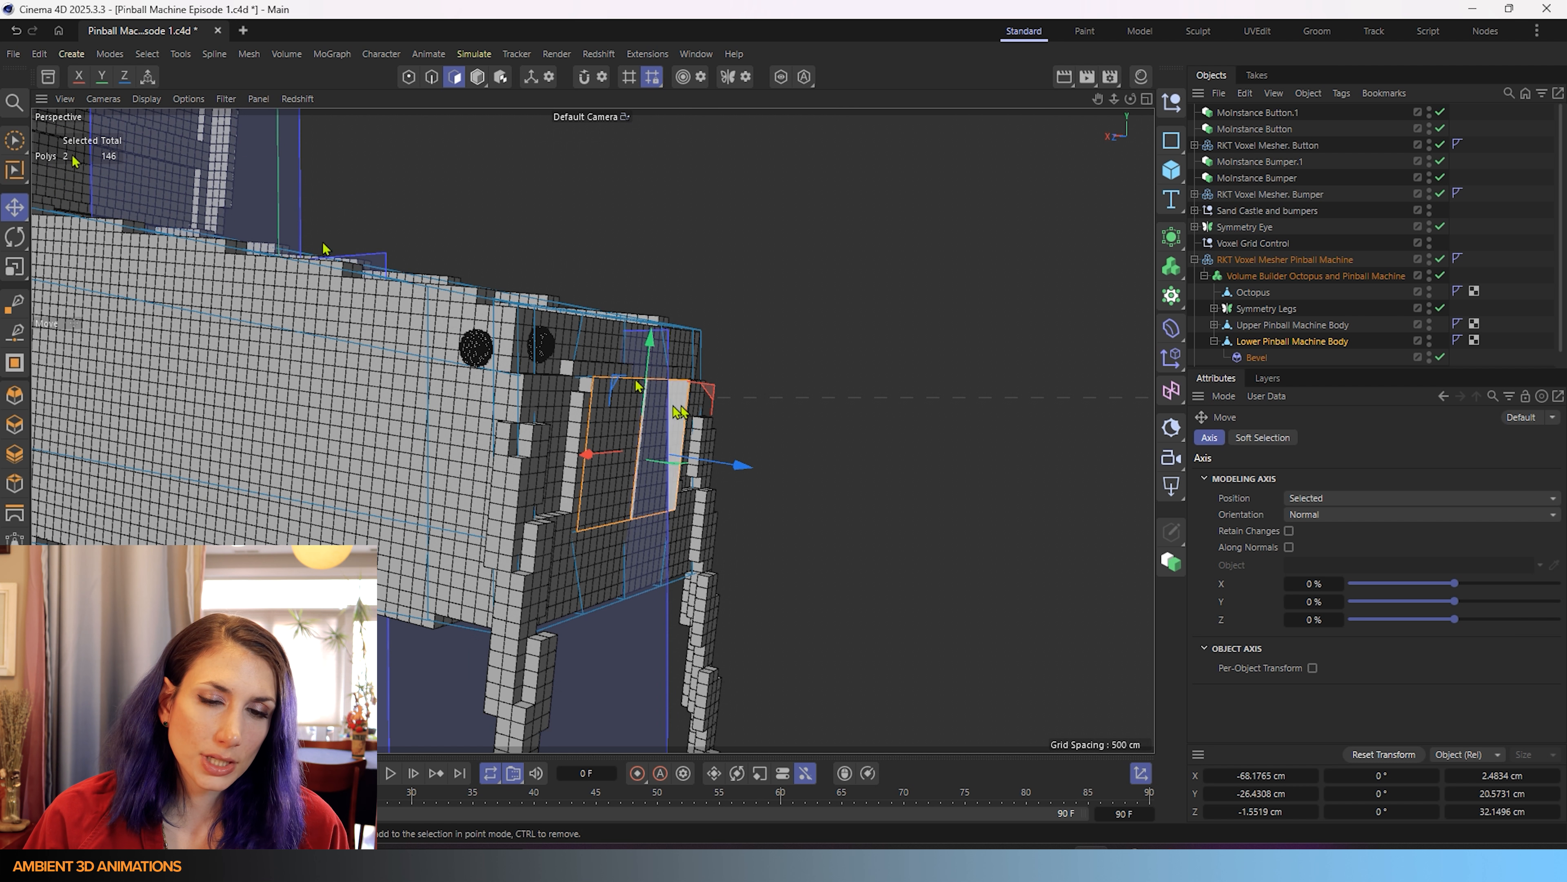
scroll(624, 446, "up", 5)
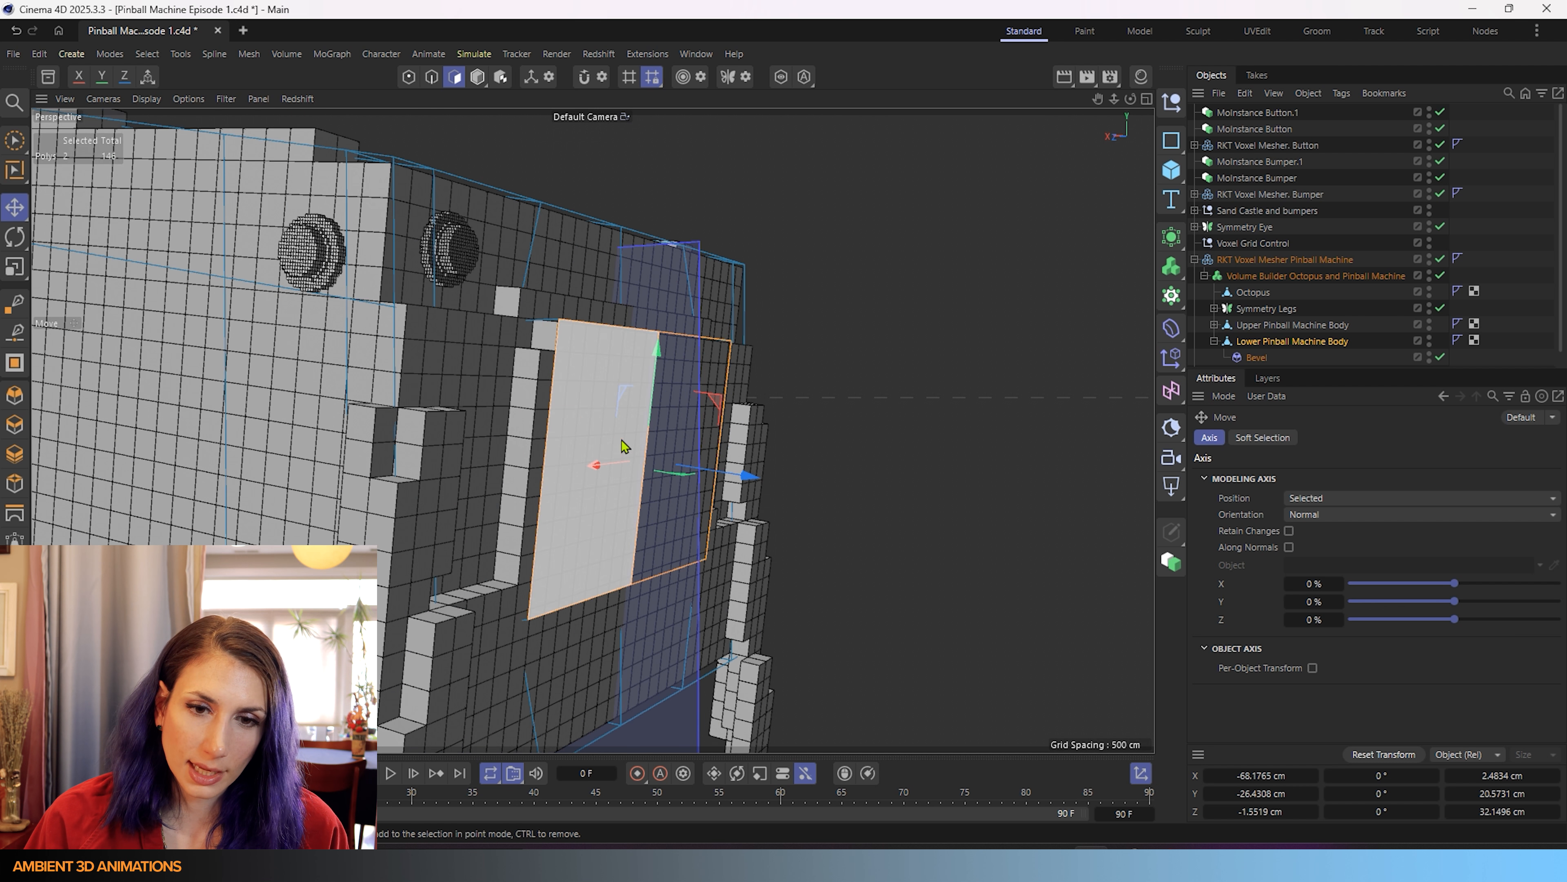
left_click_drag(624, 446, 657, 509, "alt")
left_click_drag(657, 510, 672, 514)
left_click_drag(672, 514, 606, 474, "alt")
- Loop-cut one half of the panel vertically at offsets of 75%, 75% and about 48.4%, then horizontally near its upper edge and at about 65.4%
key("k")
key("l")
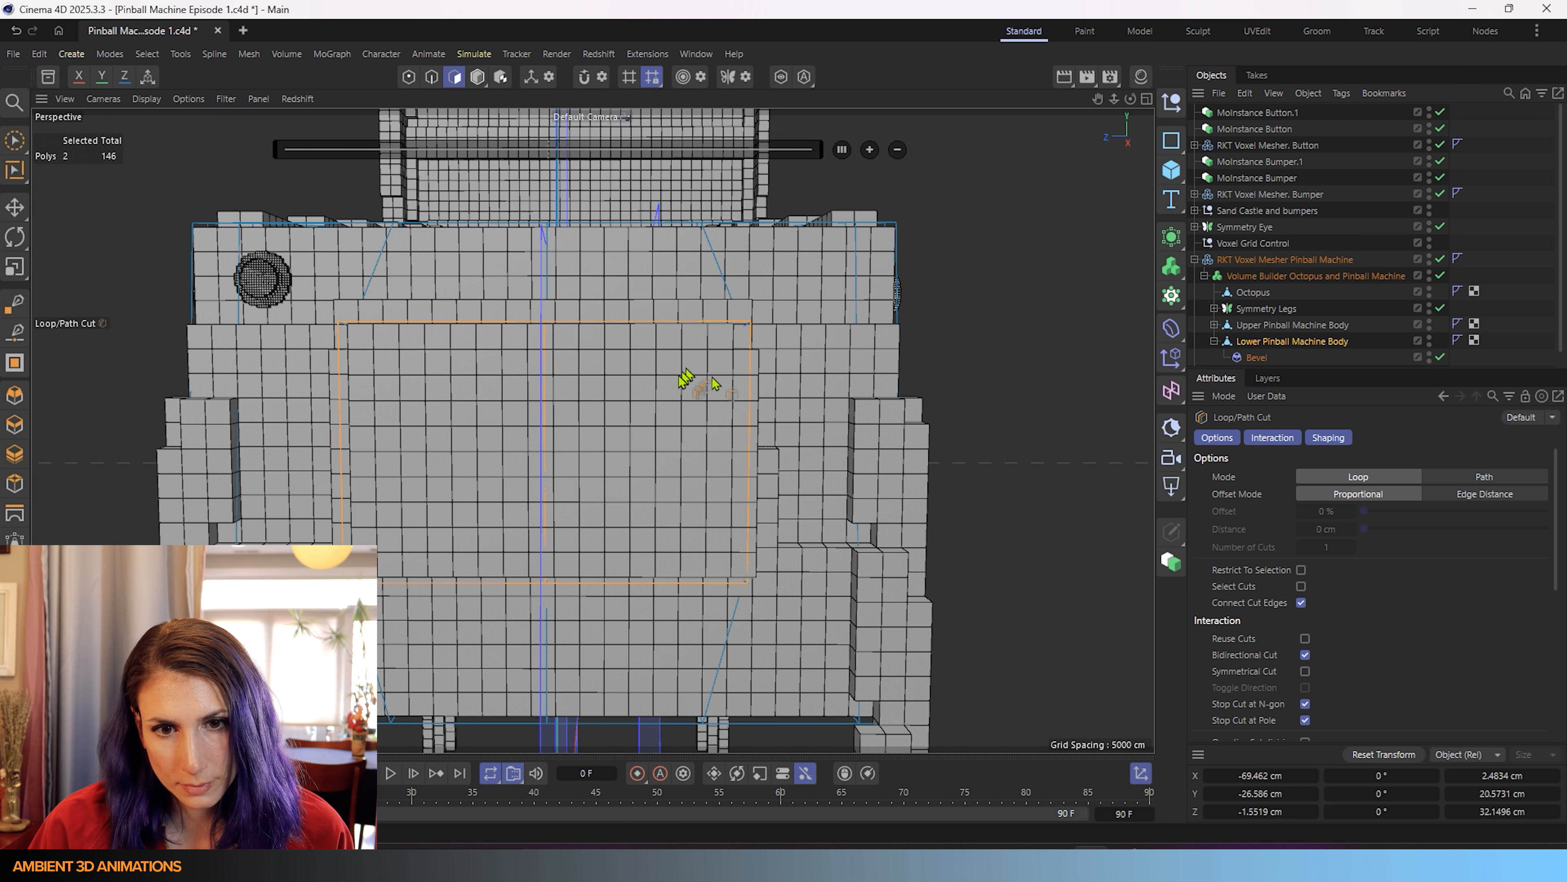
left_click(716, 332)
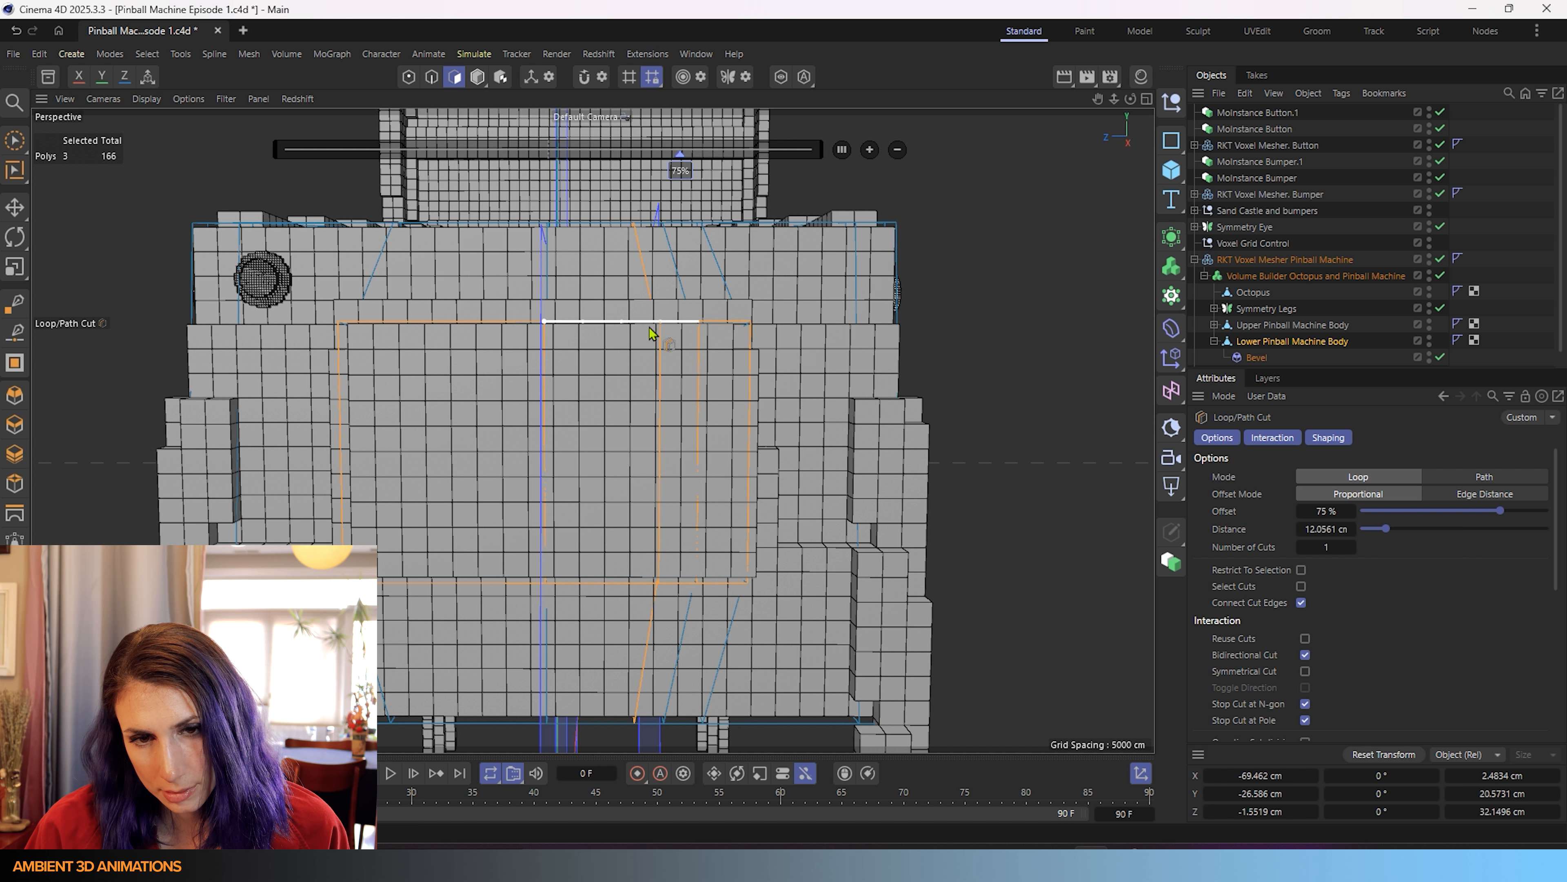
left_click(600, 332)
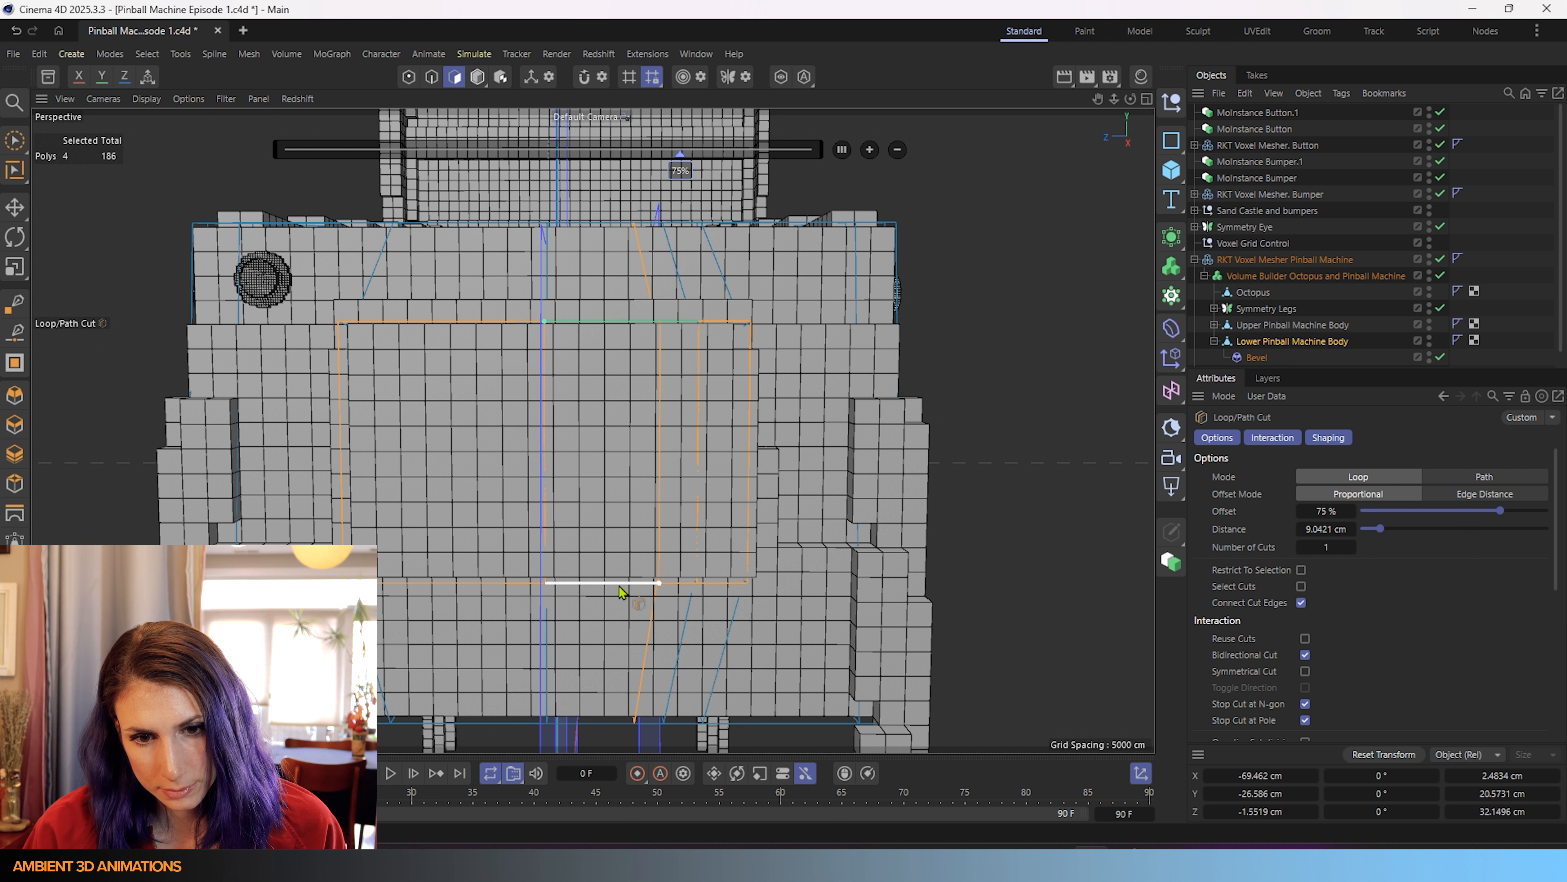
left_click(602, 583)
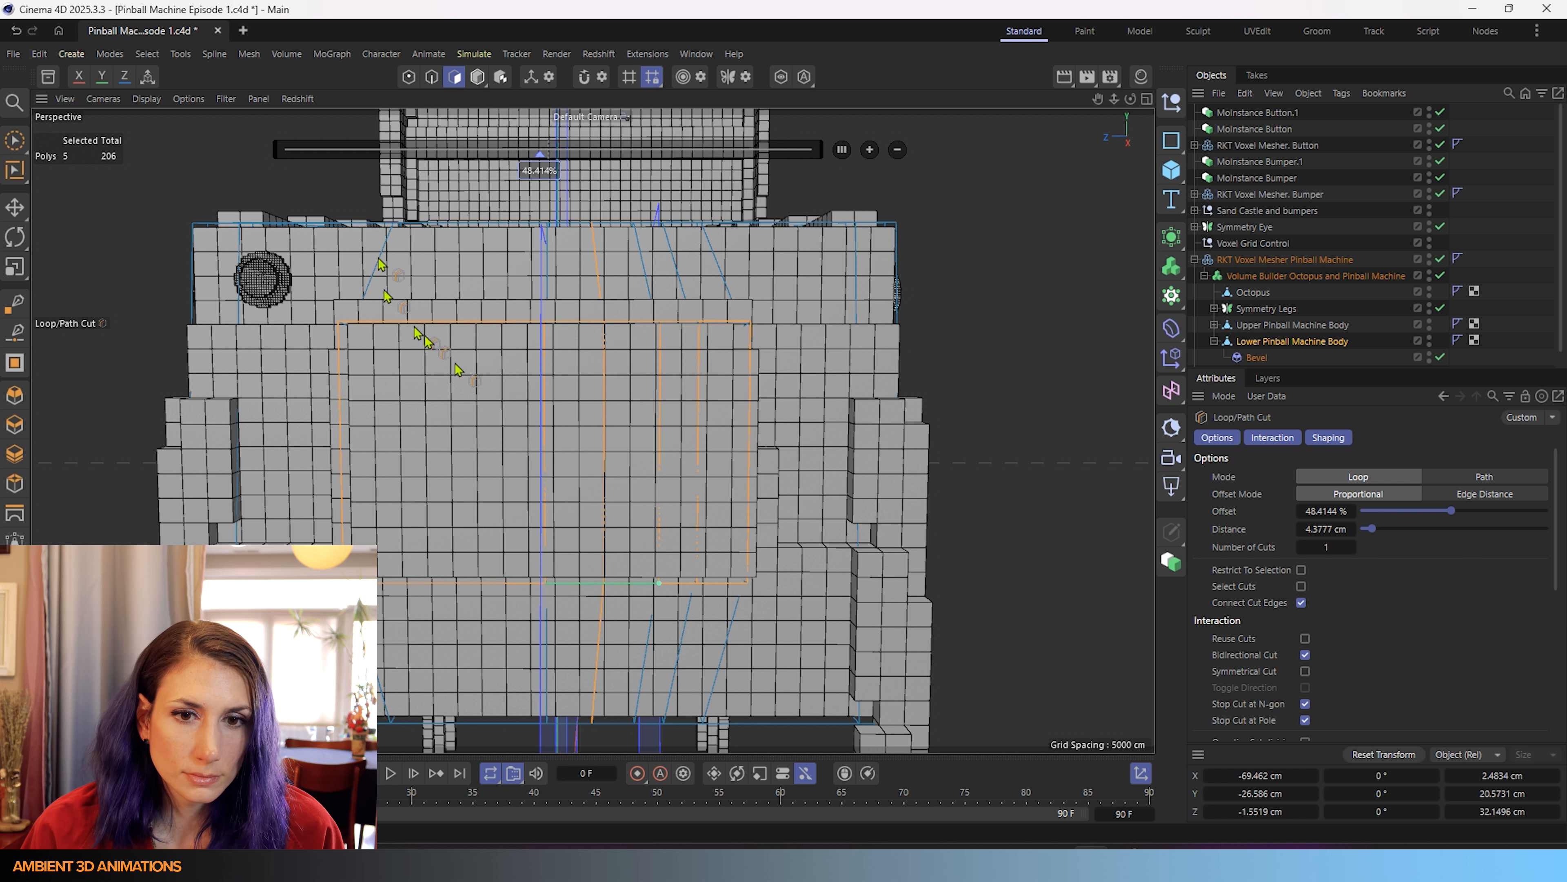
left_click(701, 371)
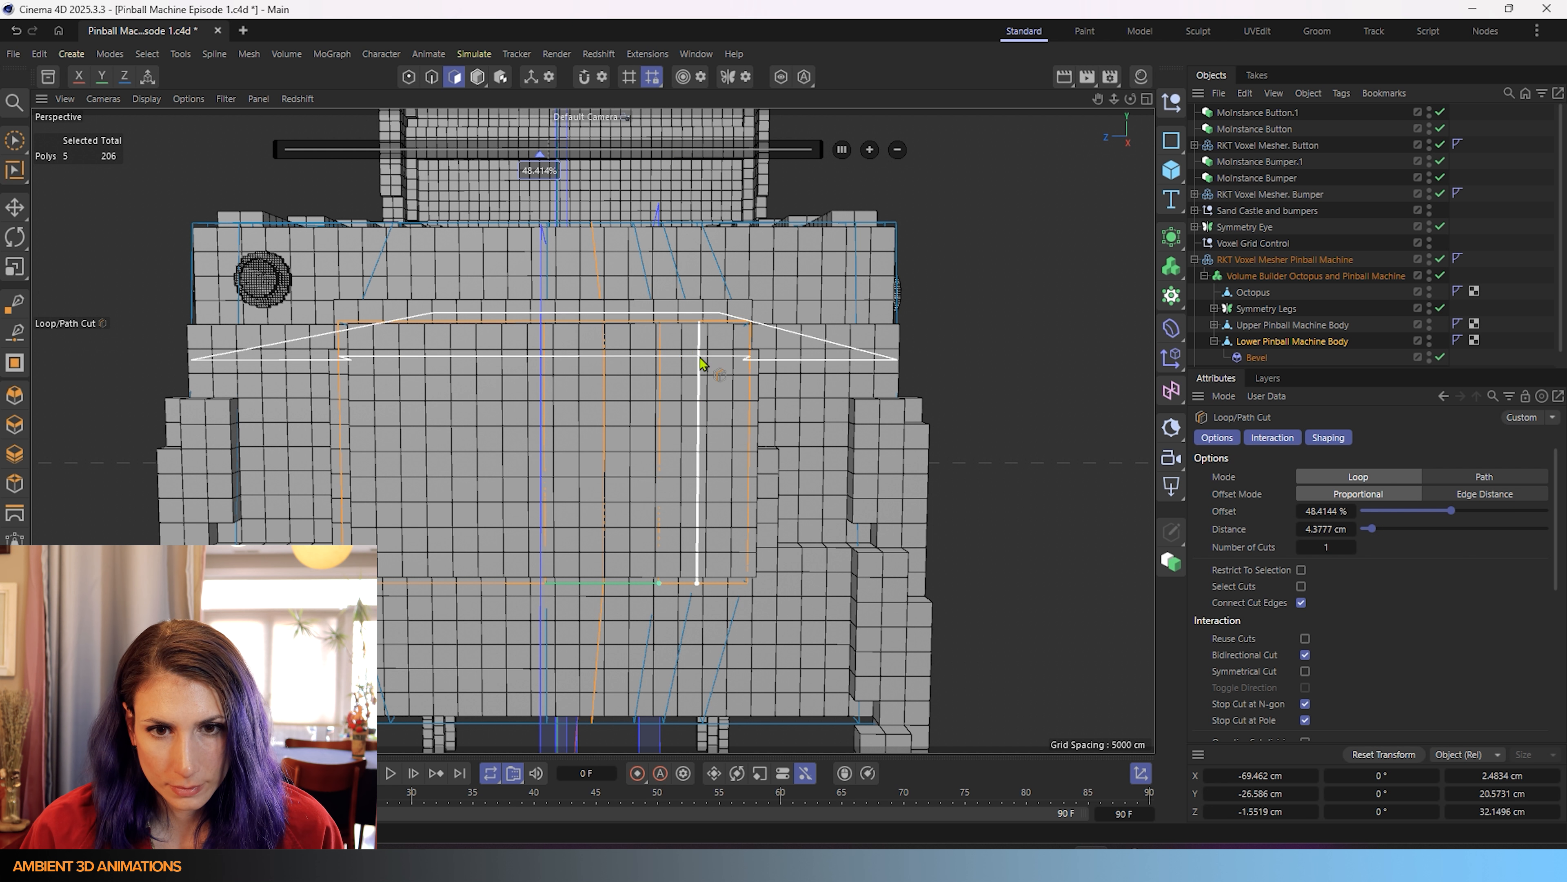
left_click(700, 433)
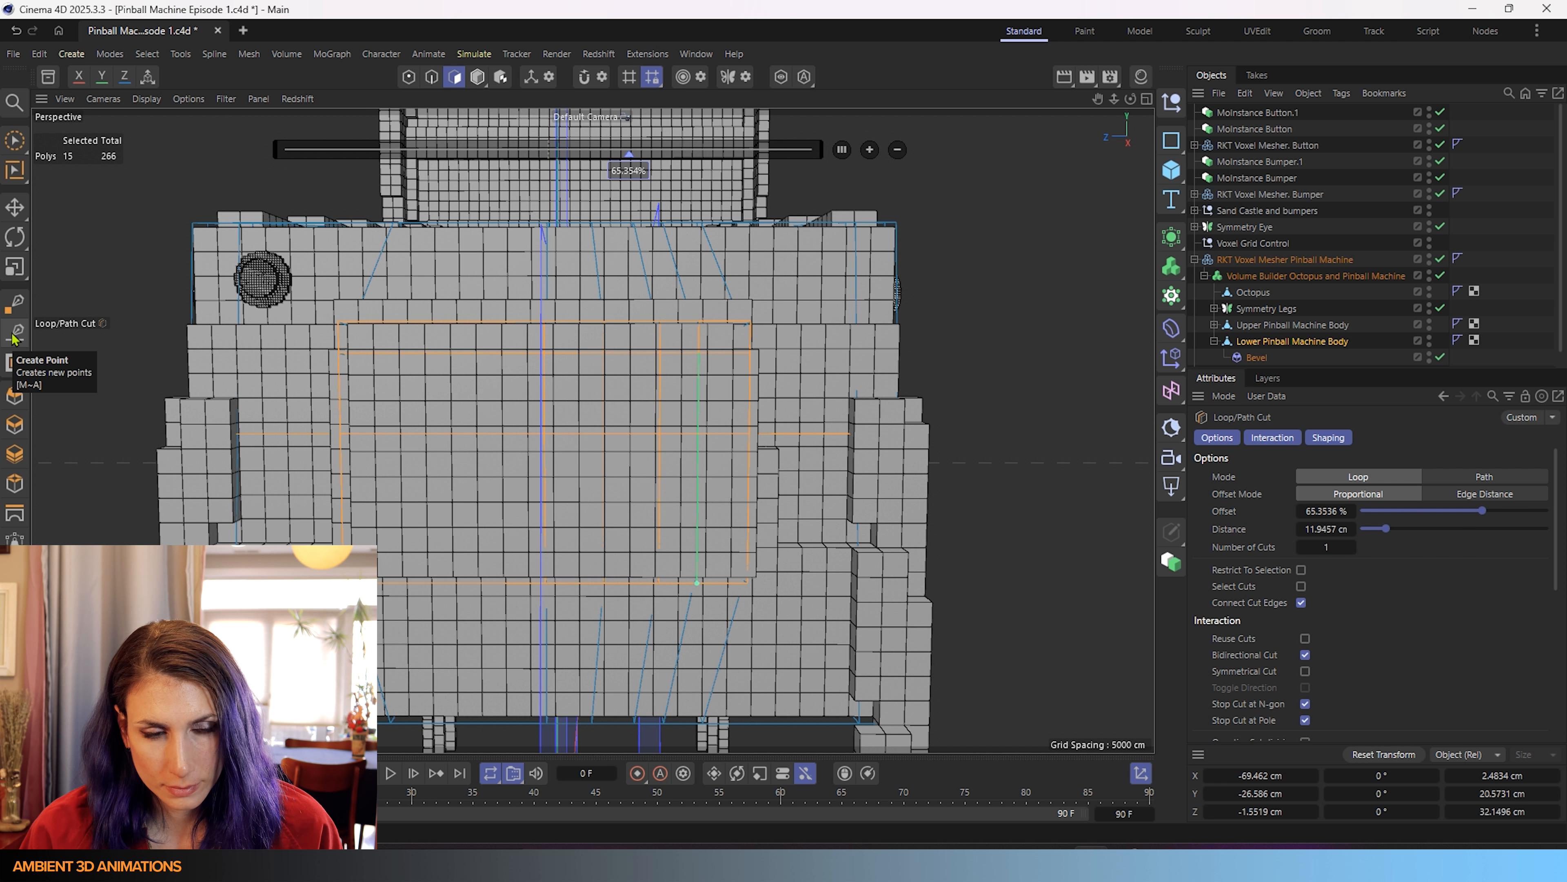
- Select the two small rectangular polygons on the upper part of the panel and extrude them outward by about 1.5 cm
left_click(14, 141)
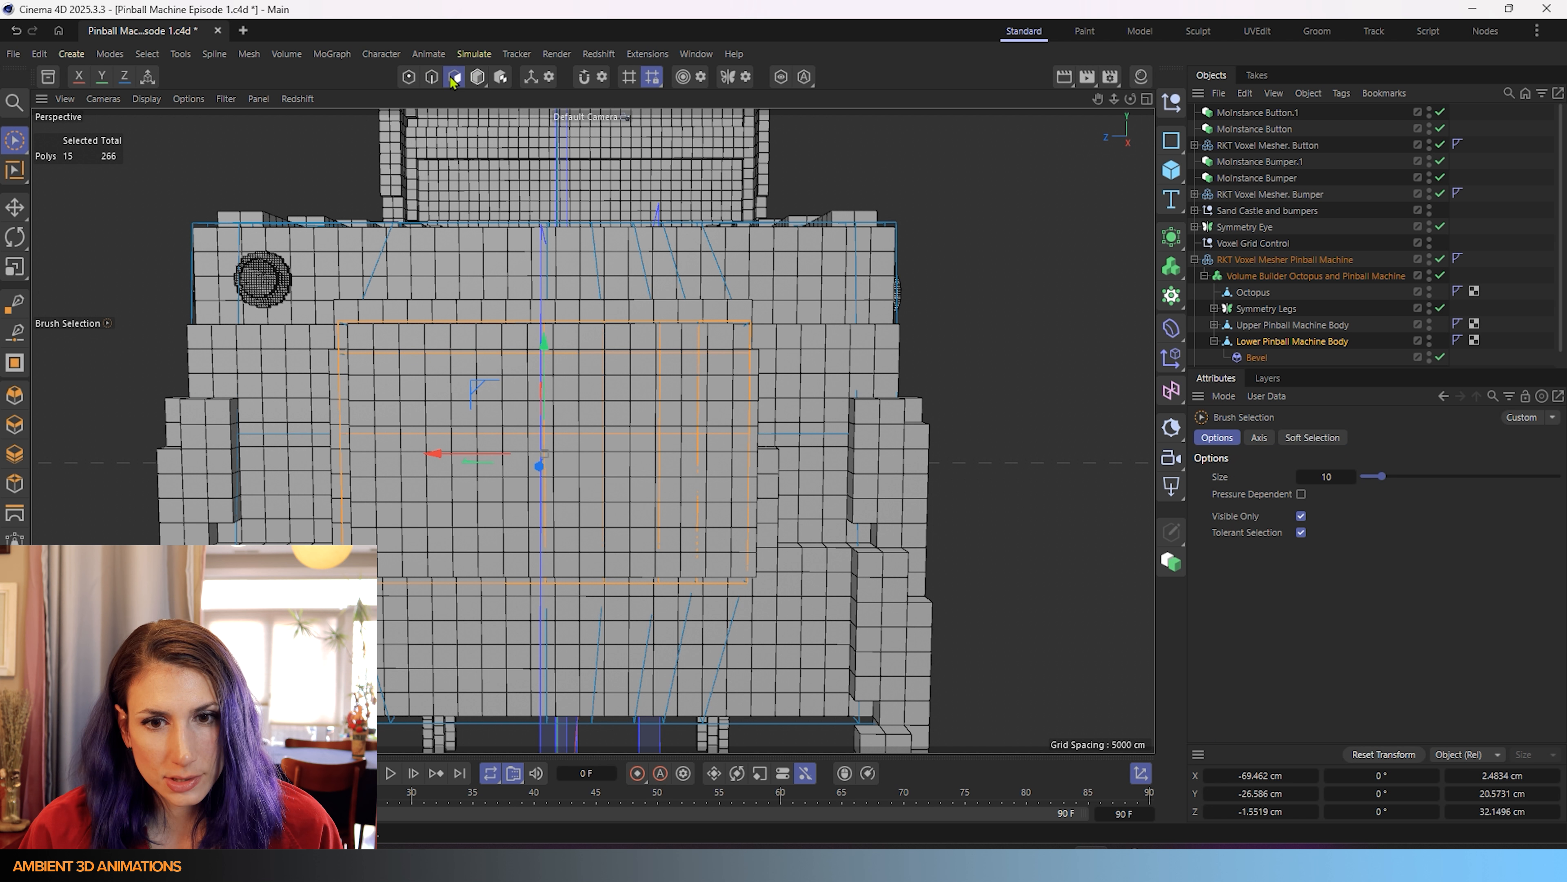
left_click(741, 409)
scroll(741, 407, "up", 3)
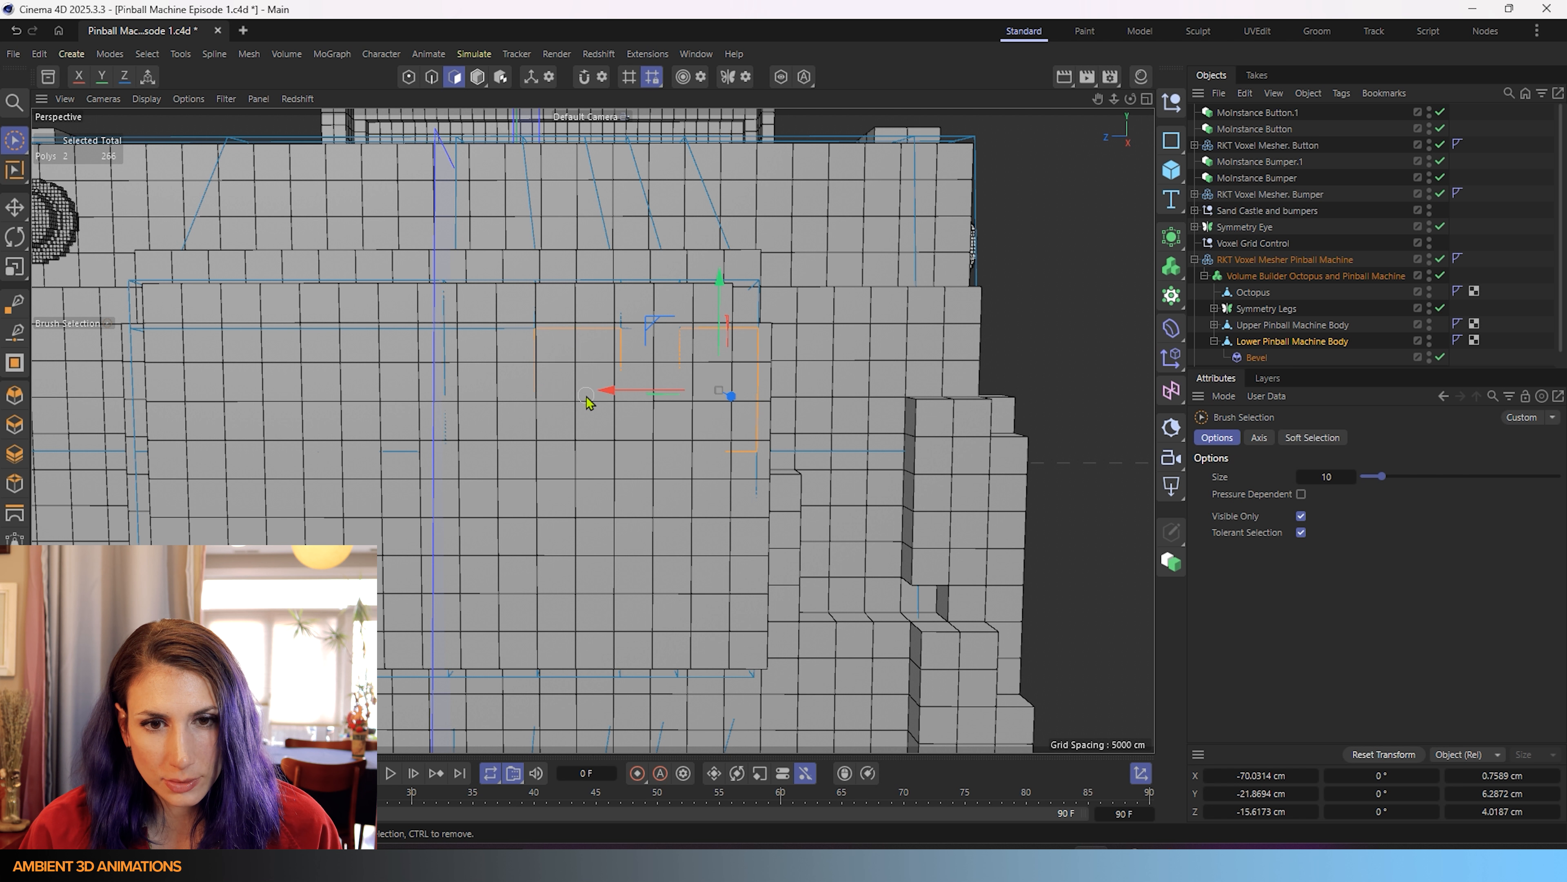
left_click(642, 395)
mouse_move(769, 501)
left_mouse_down("alt")
mouse_move(619, 507)
mouse_move(505, 539)
left_mouse_up("alt")
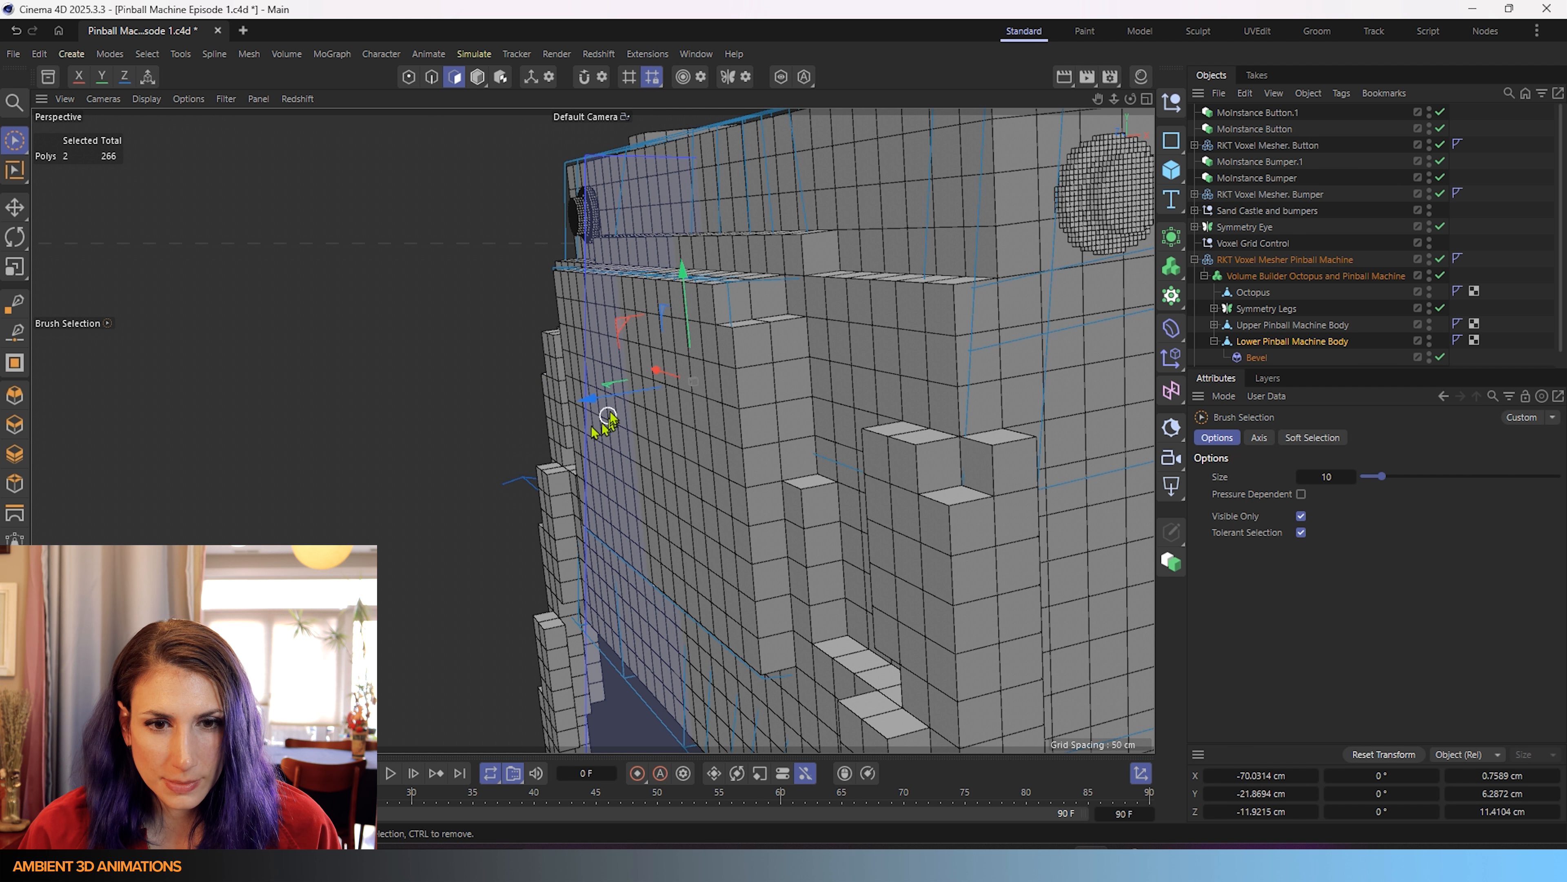
mouse_move(596, 400)
left_mouse_down()
mouse_move(532, 413)
mouse_move(570, 408)
left_mouse_up()
left_click_drag(735, 466, 871, 464, "alt")
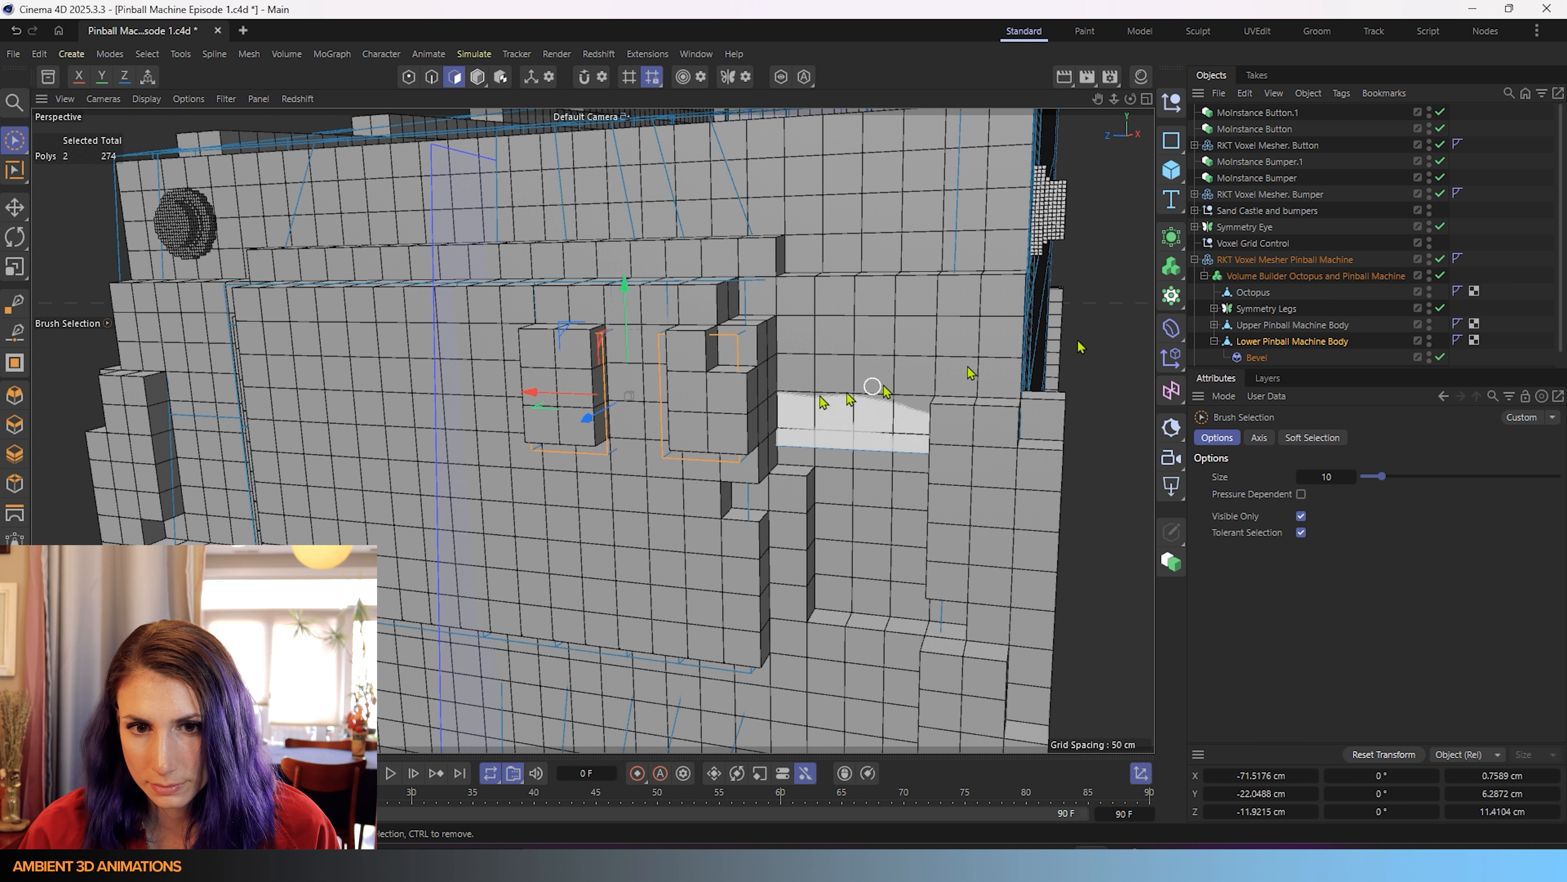
- Select the Voxel Grid Control null and shift it slightly along its Z axis to realign the voxels
scroll(1302, 259, "down", 1)
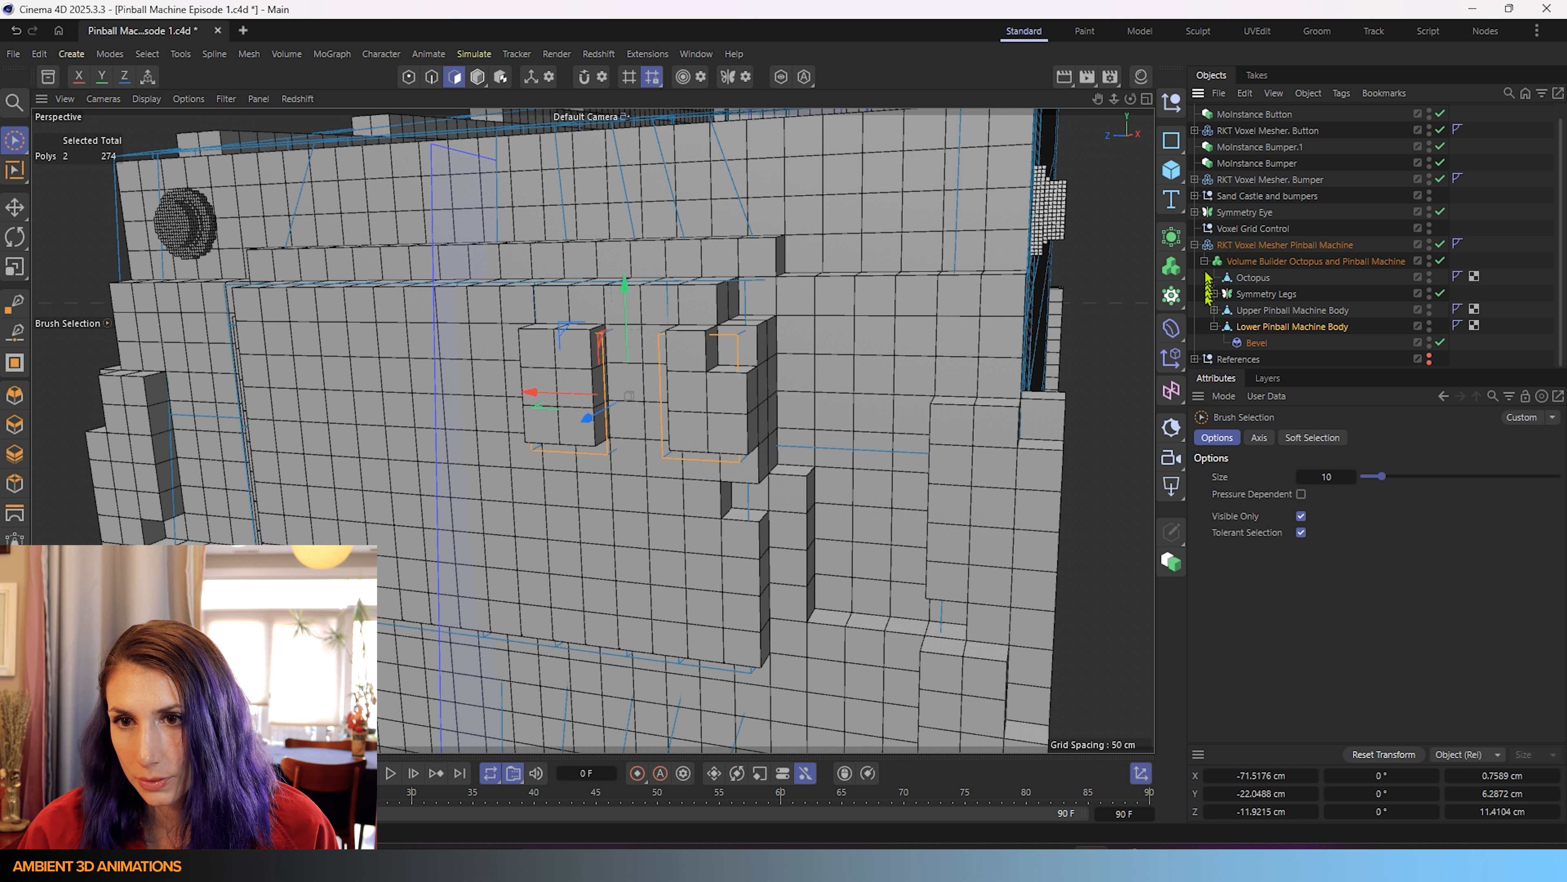
left_click(1241, 229)
scroll(783, 511, "down", 10)
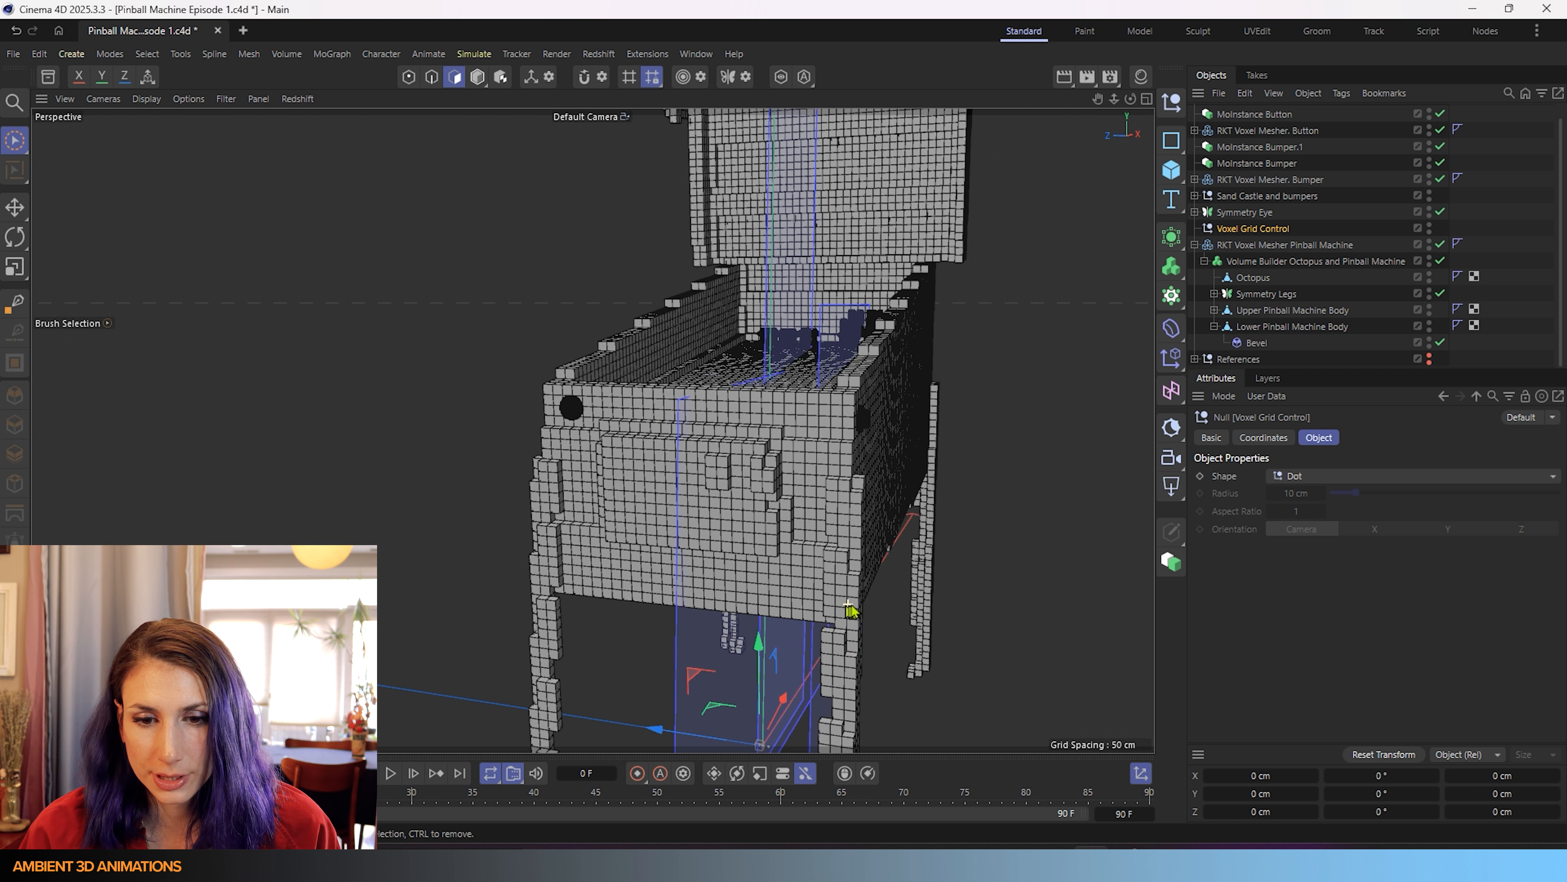
middle_click_drag(827, 614, 805, 477, "alt")
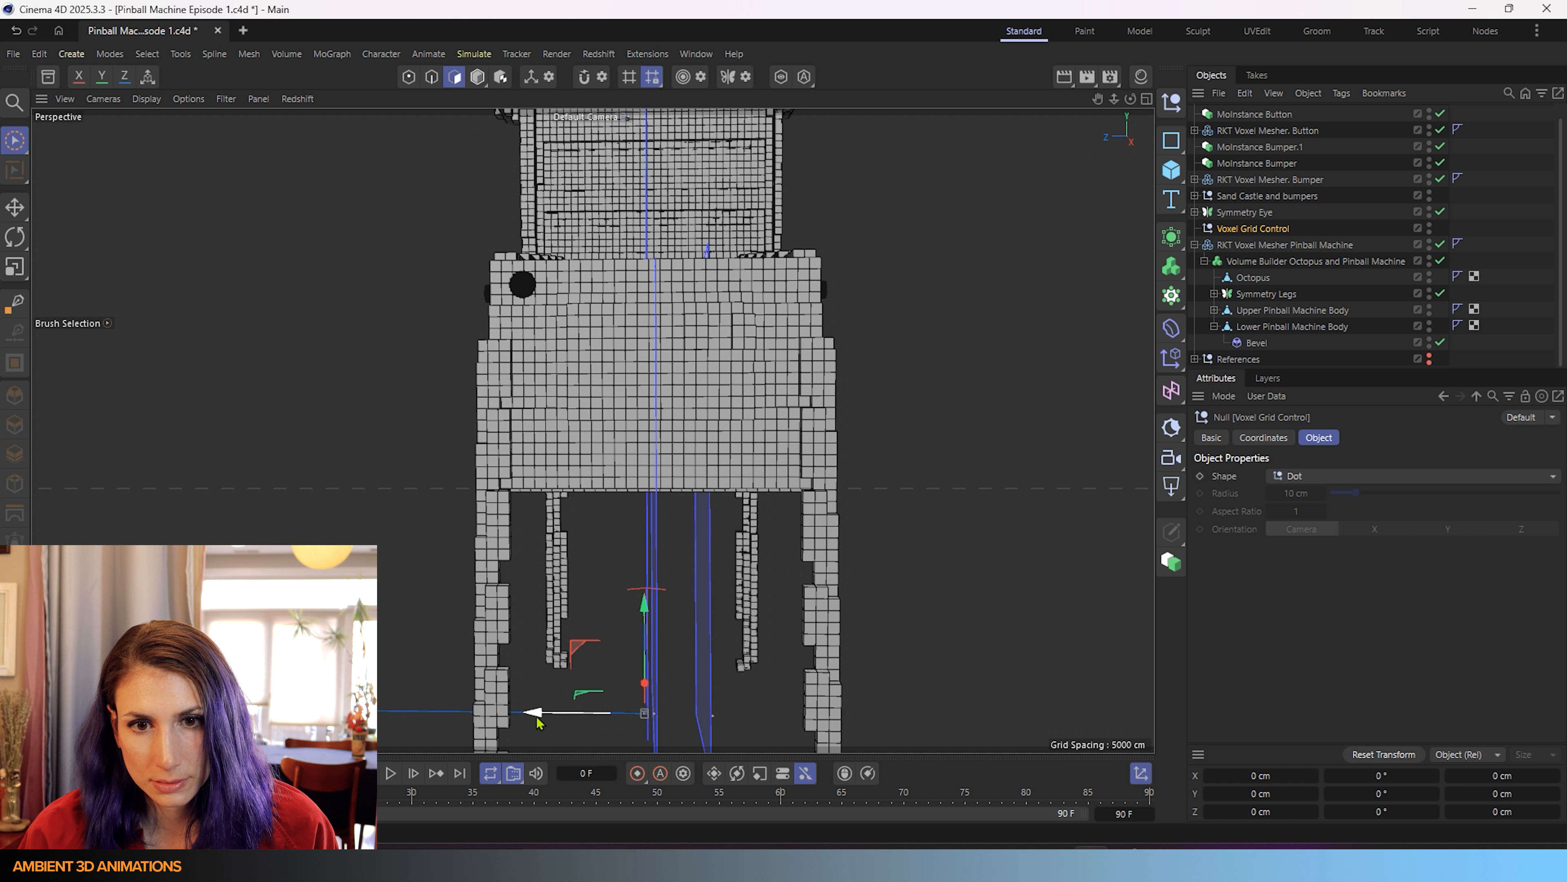
left_click_drag(538, 723, 681, 365)
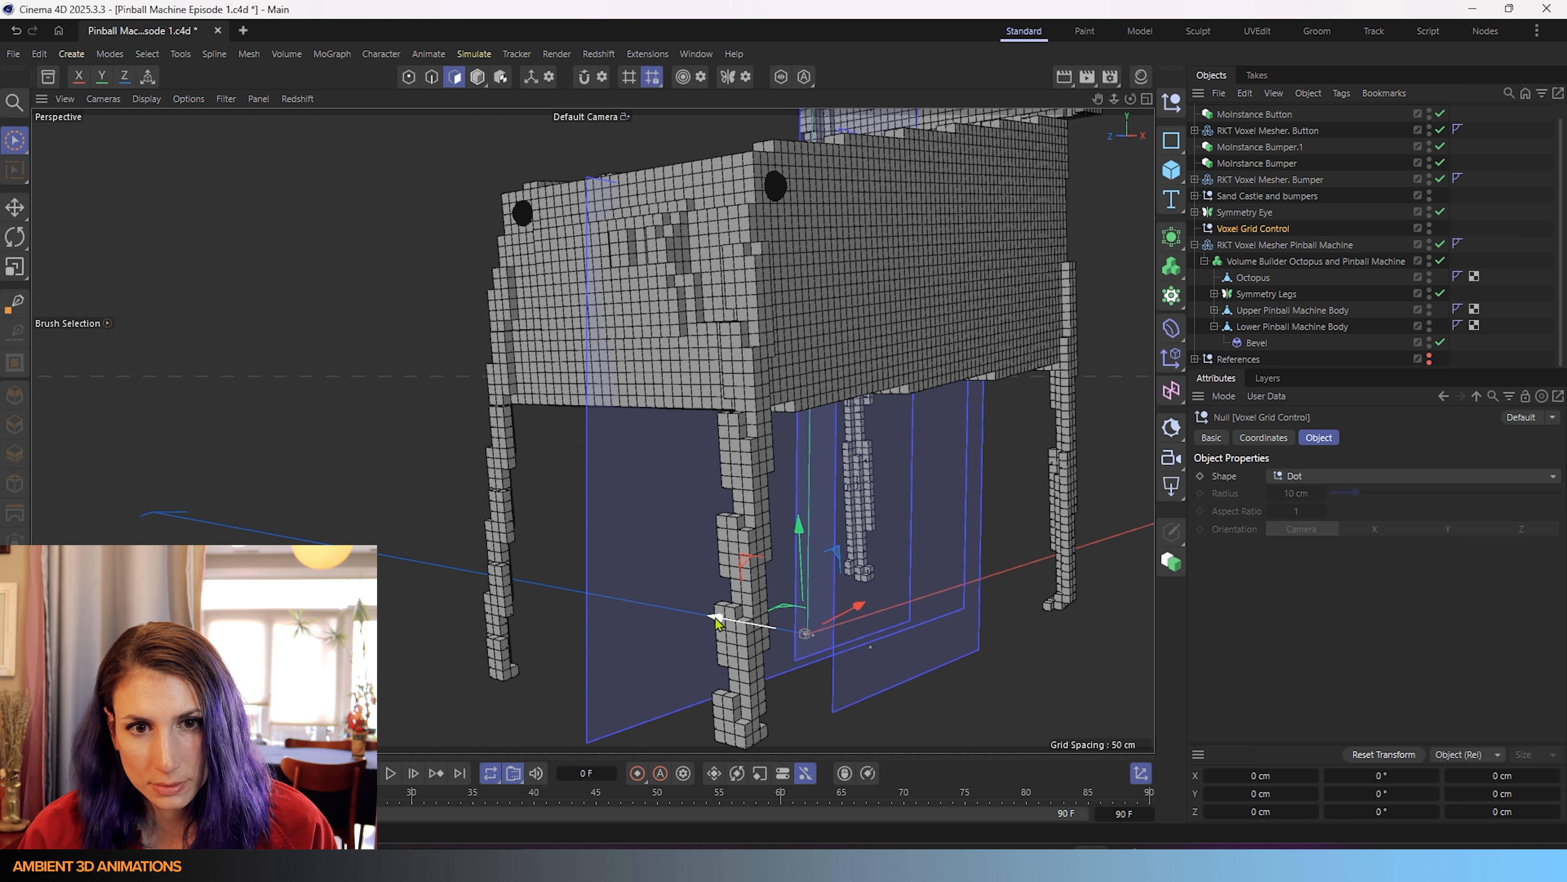
left_click_drag(718, 623, 722, 623)
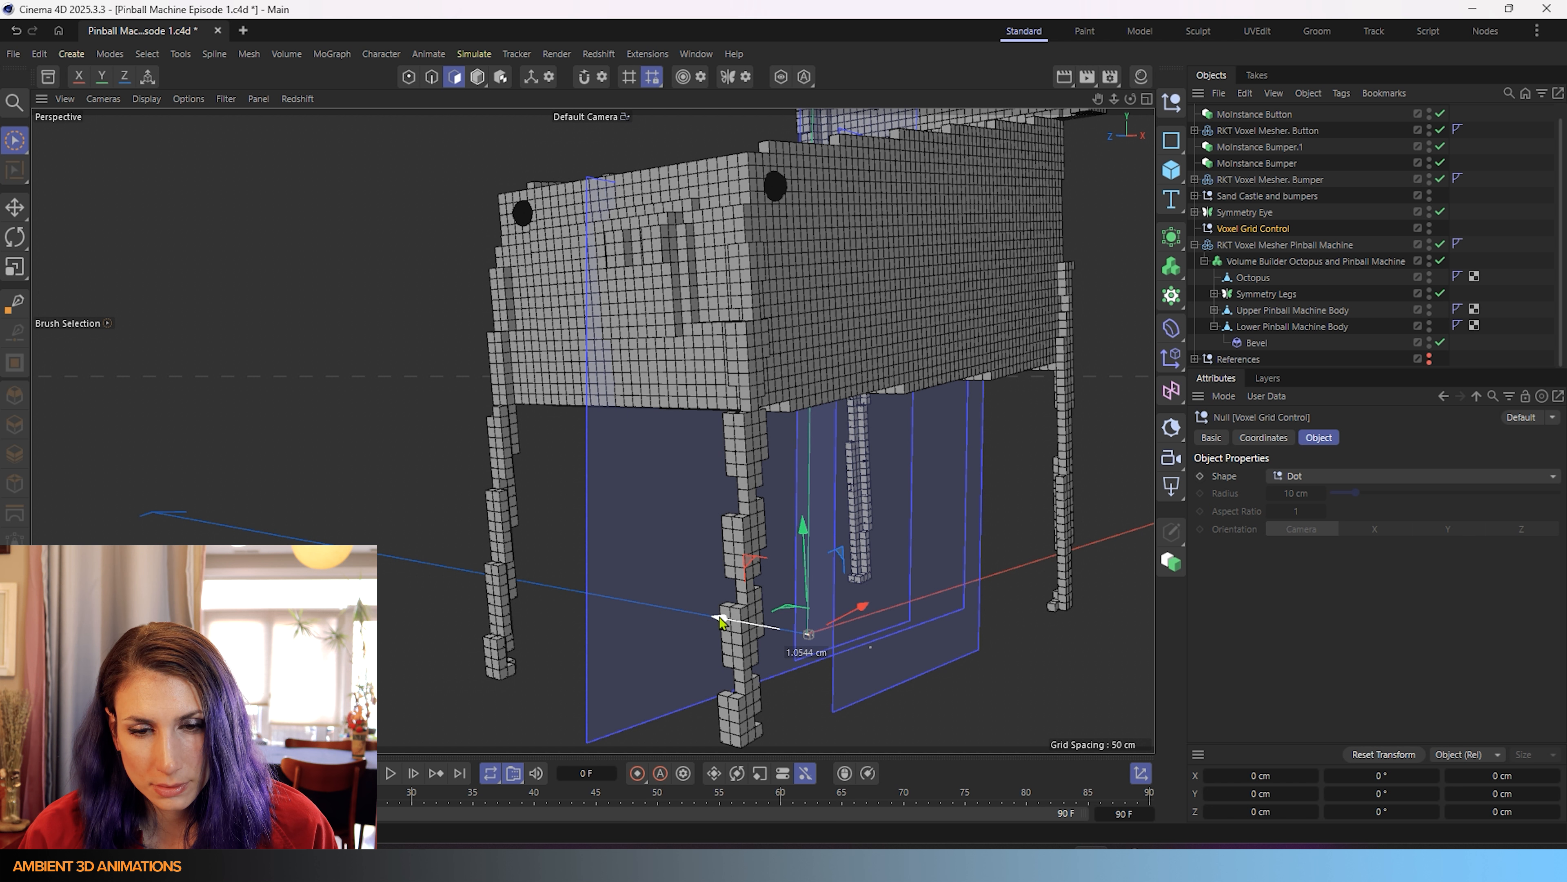
left_click_drag(664, 455, 798, 461, "alt")
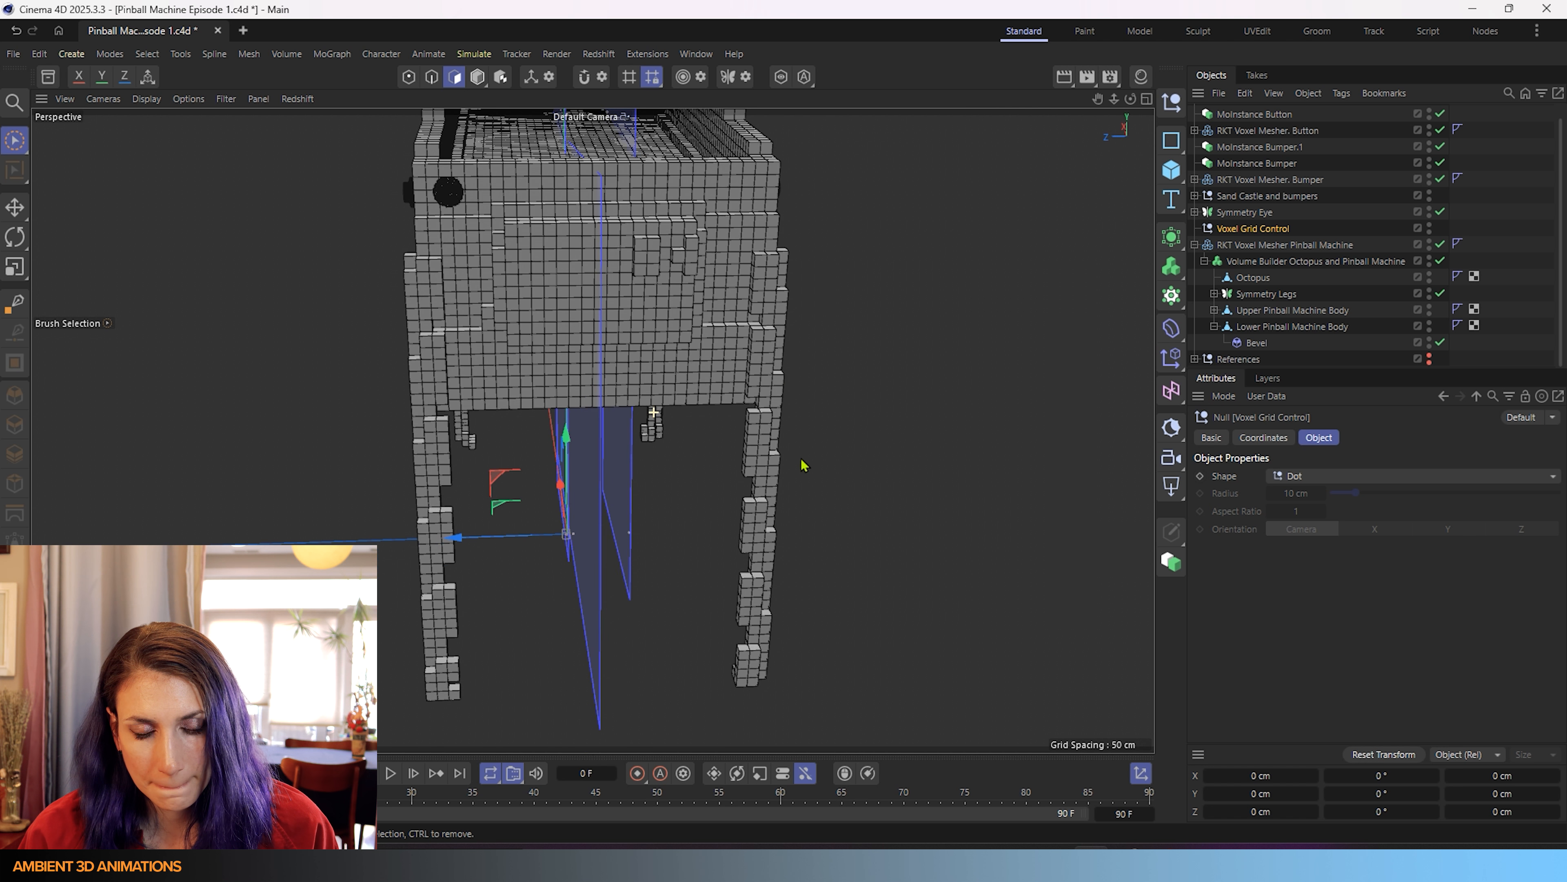
- Fine-tune the Voxel Grid Control's Z position in small increments to 1.5485 cm
left_click(1264, 437)
left_click(1244, 536)
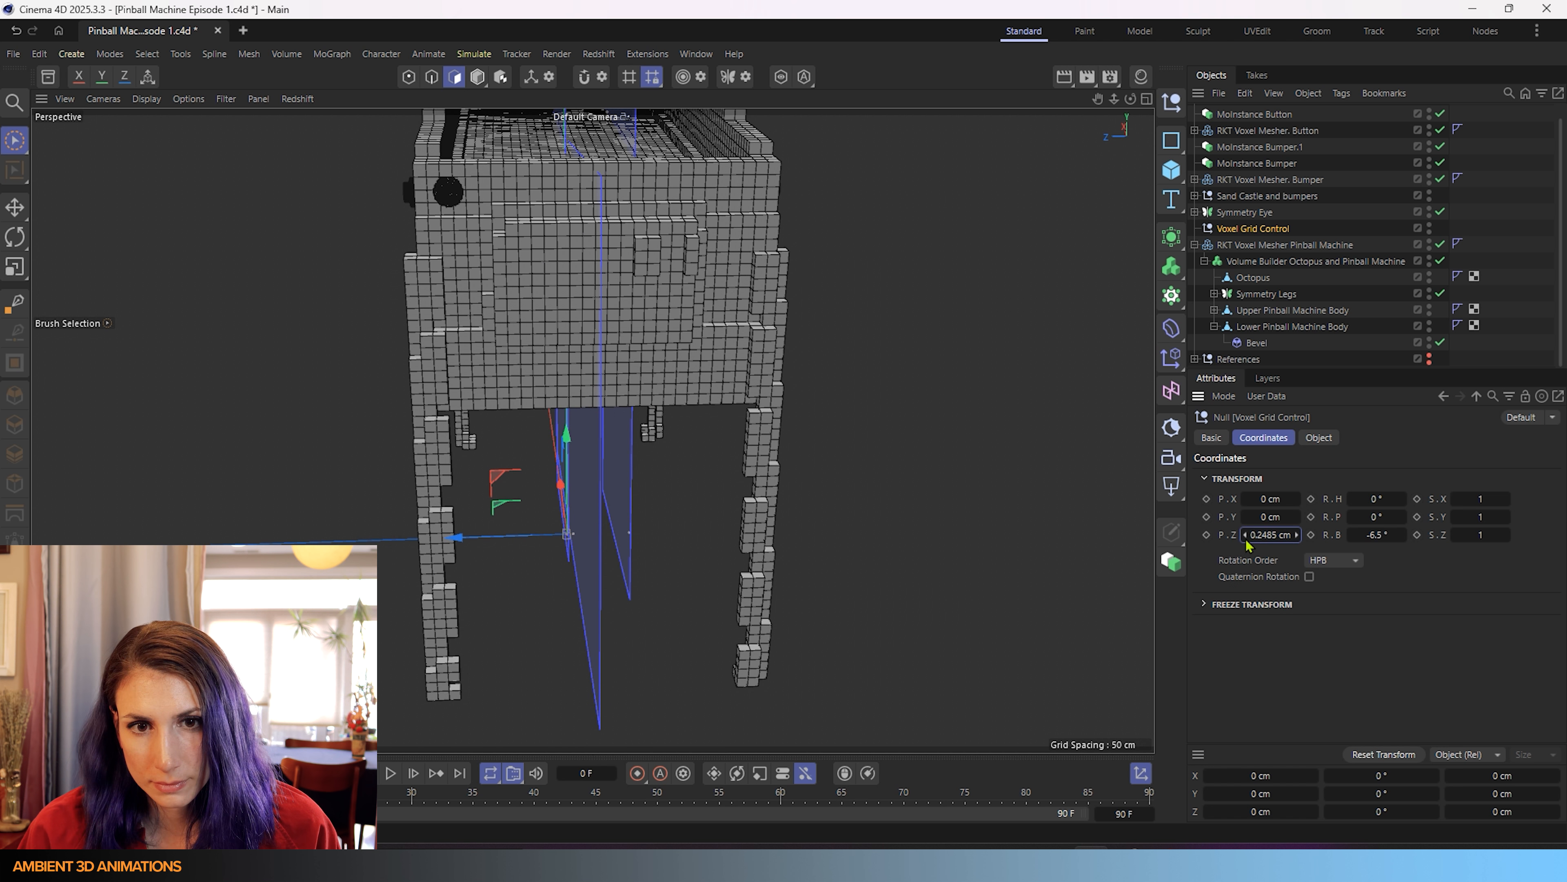
left_click(1297, 536)
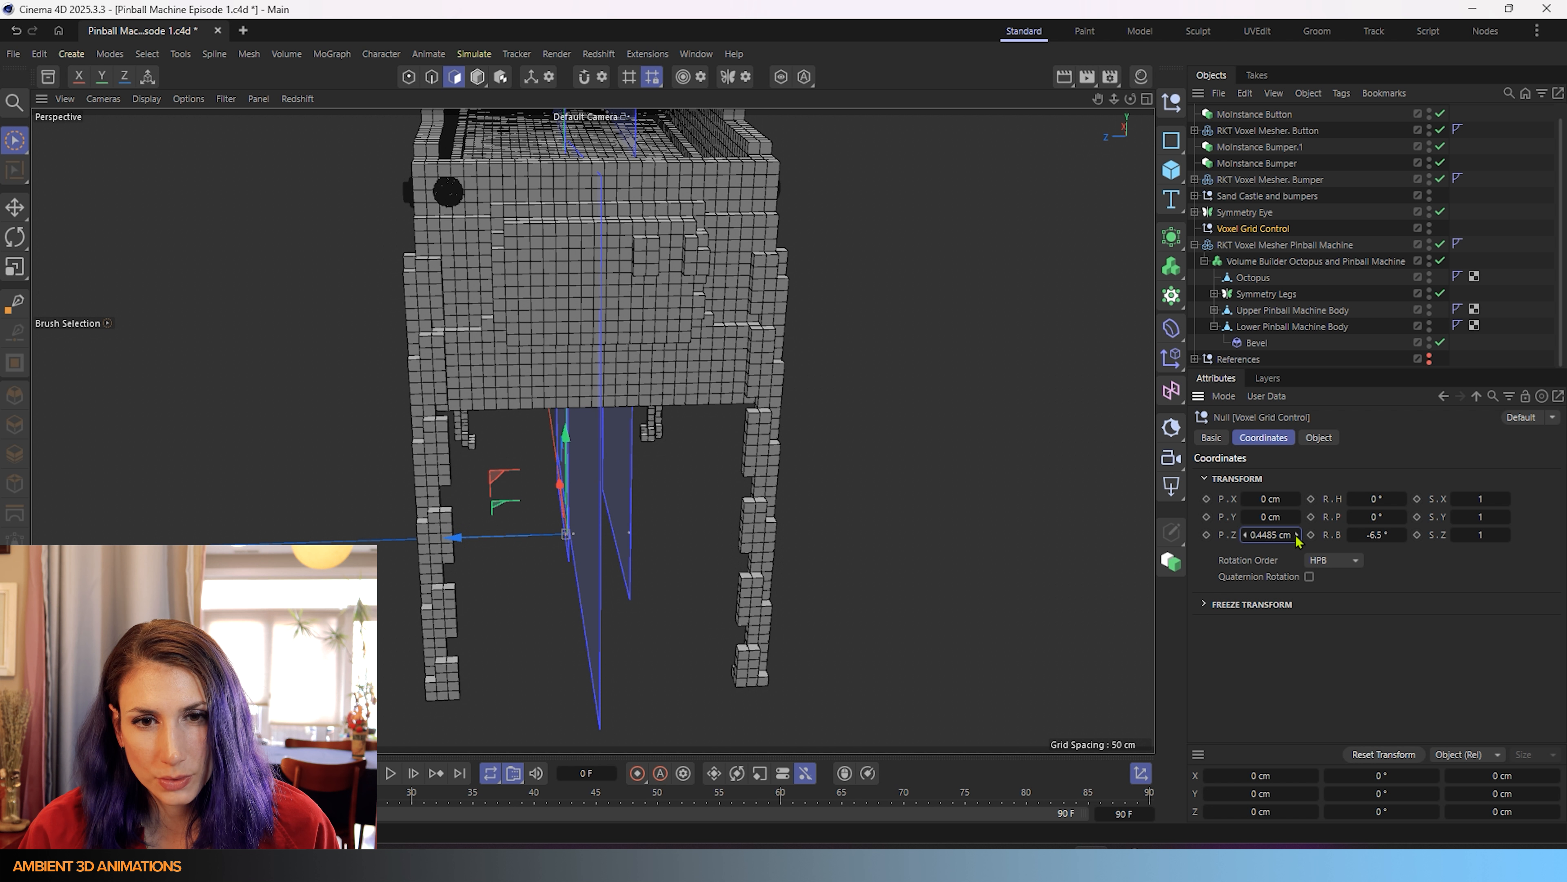
left_click(1296, 536)
left_click(1296, 536)
left_click(1297, 536)
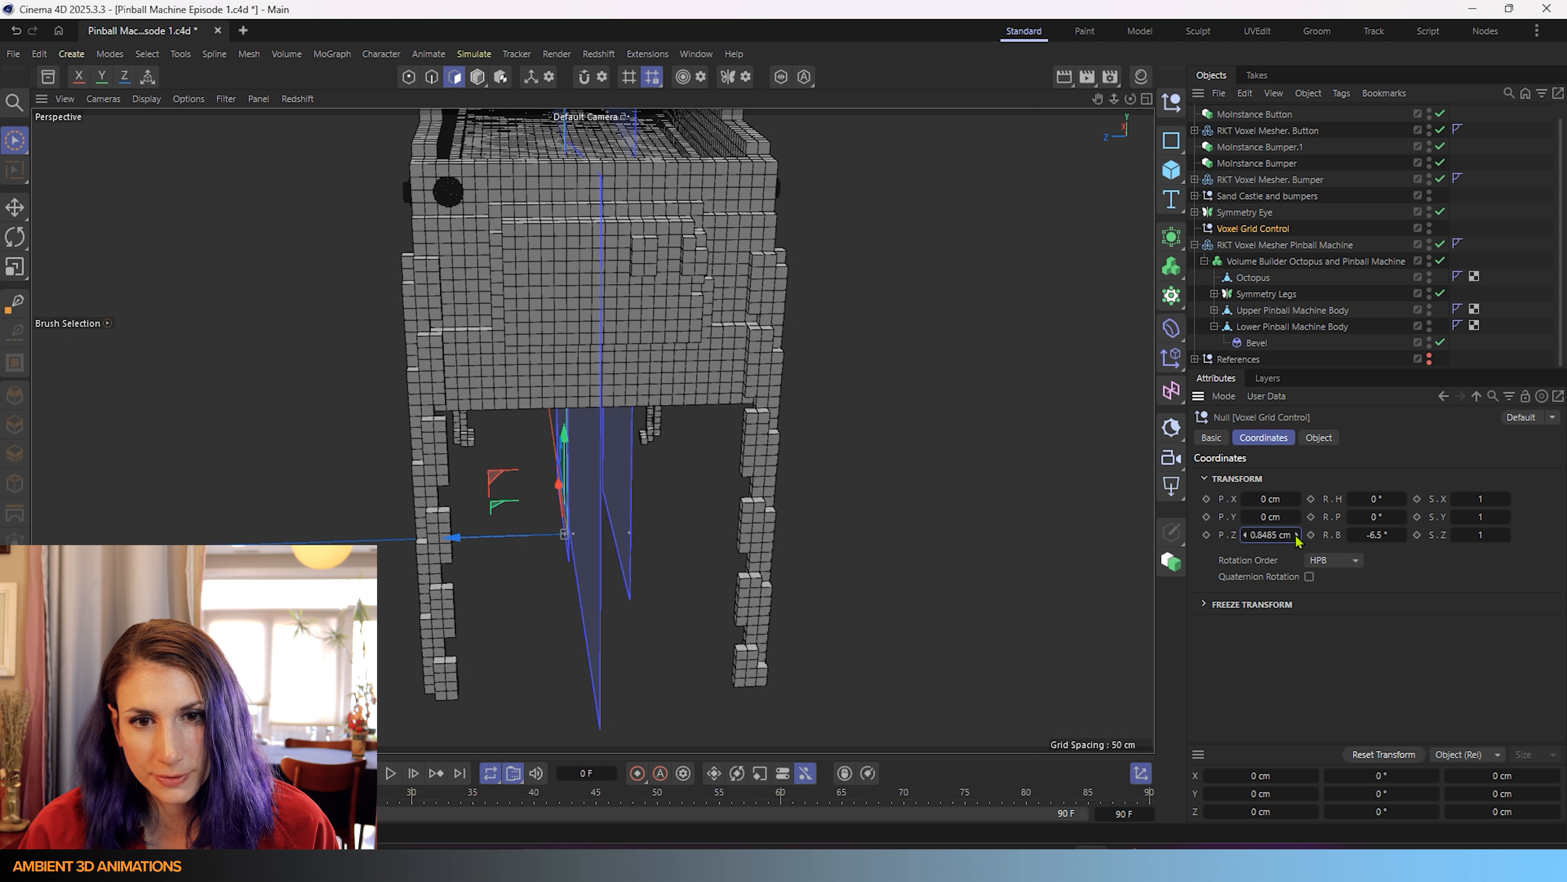
left_click(1296, 536)
left_click(1297, 536)
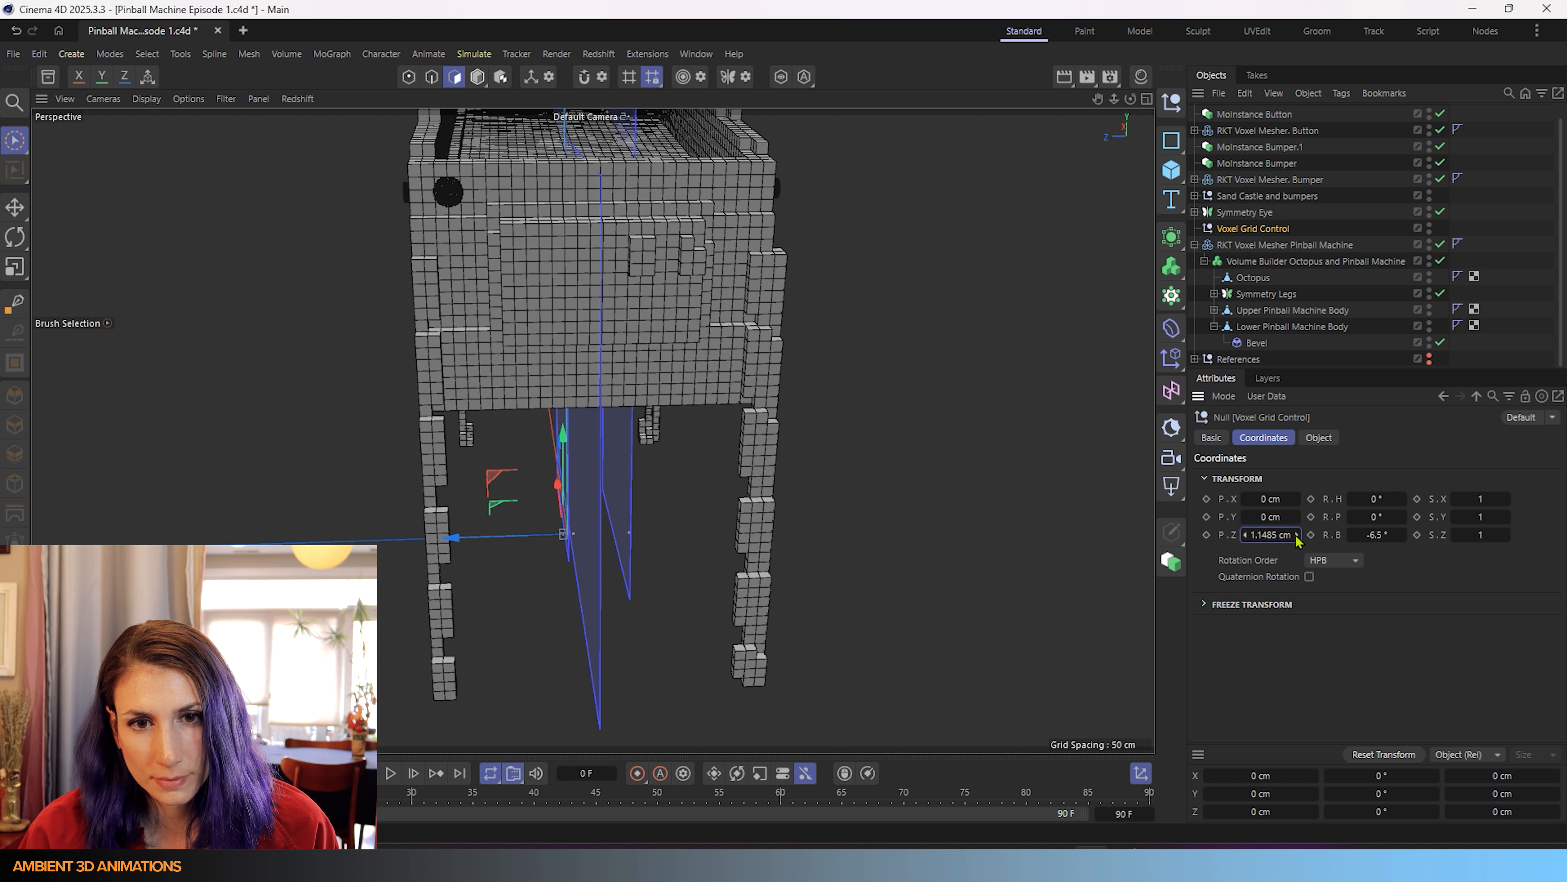
left_click(1296, 536)
left_click(1296, 536)
left_click(1296, 536)
left_click(1296, 536)
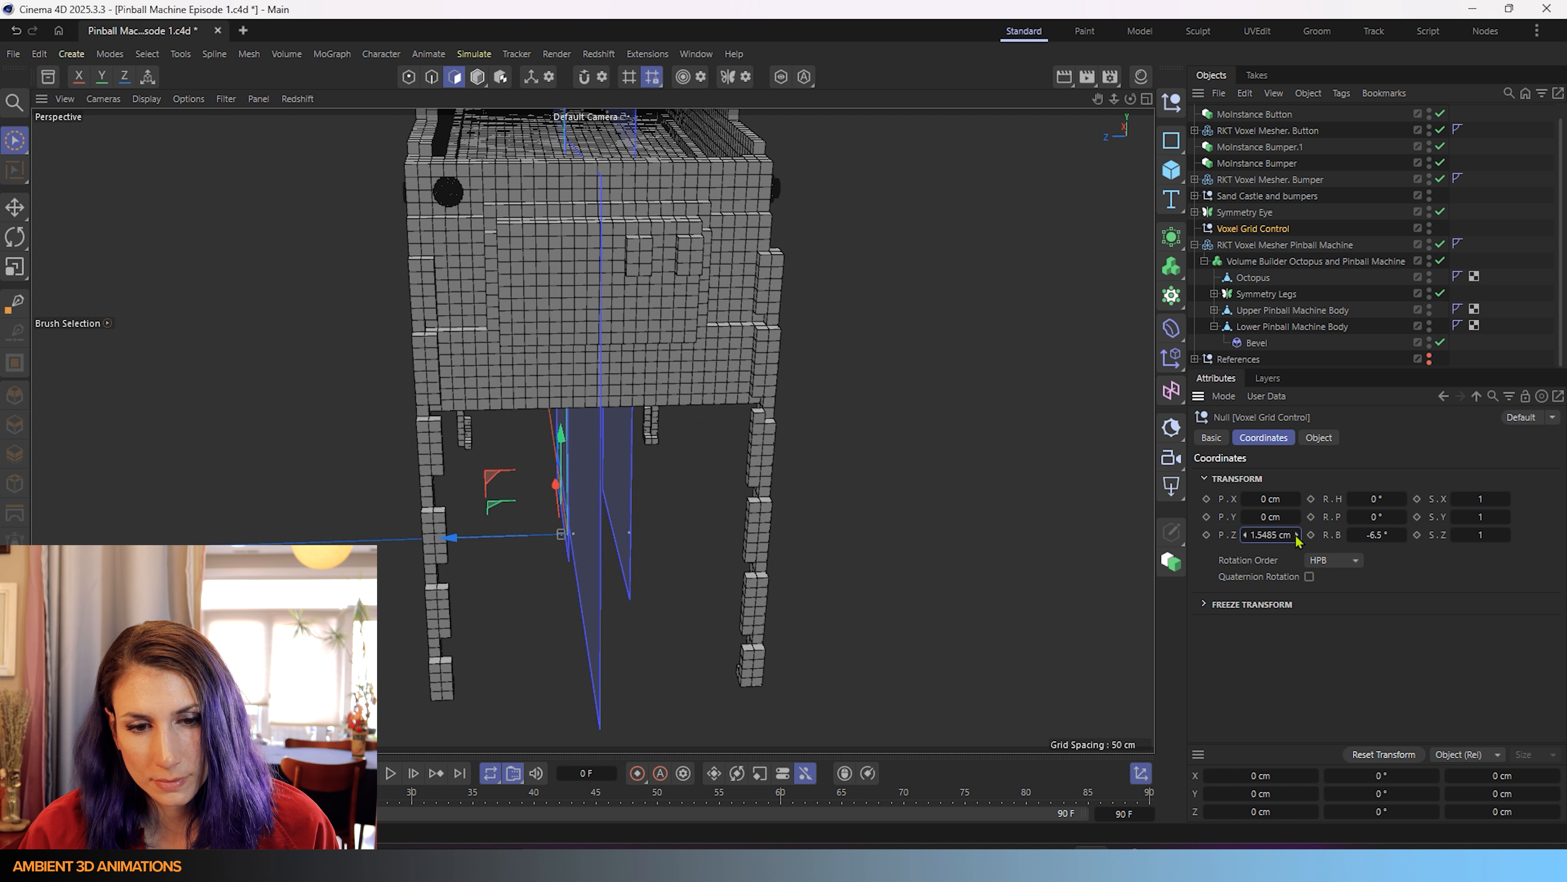
- Inspect the voxel layout of the octopus, backbox and cabinet front from several angles
left_click_drag(626, 543, 522, 526, "alt")
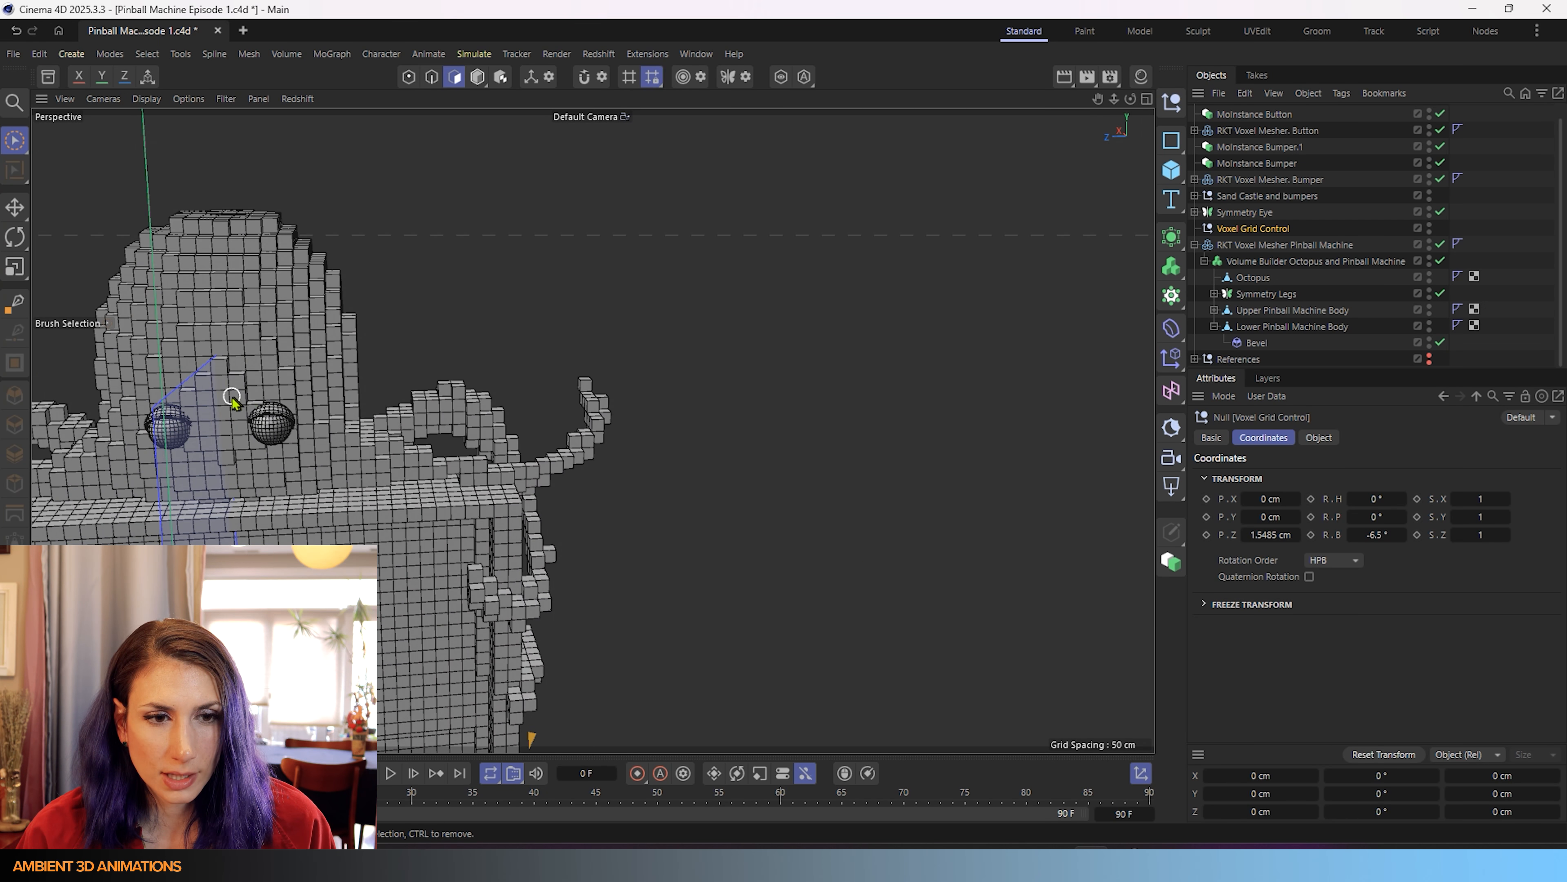
left_click_drag(233, 400, 583, 414, "alt")
scroll(524, 469, "down", 6)
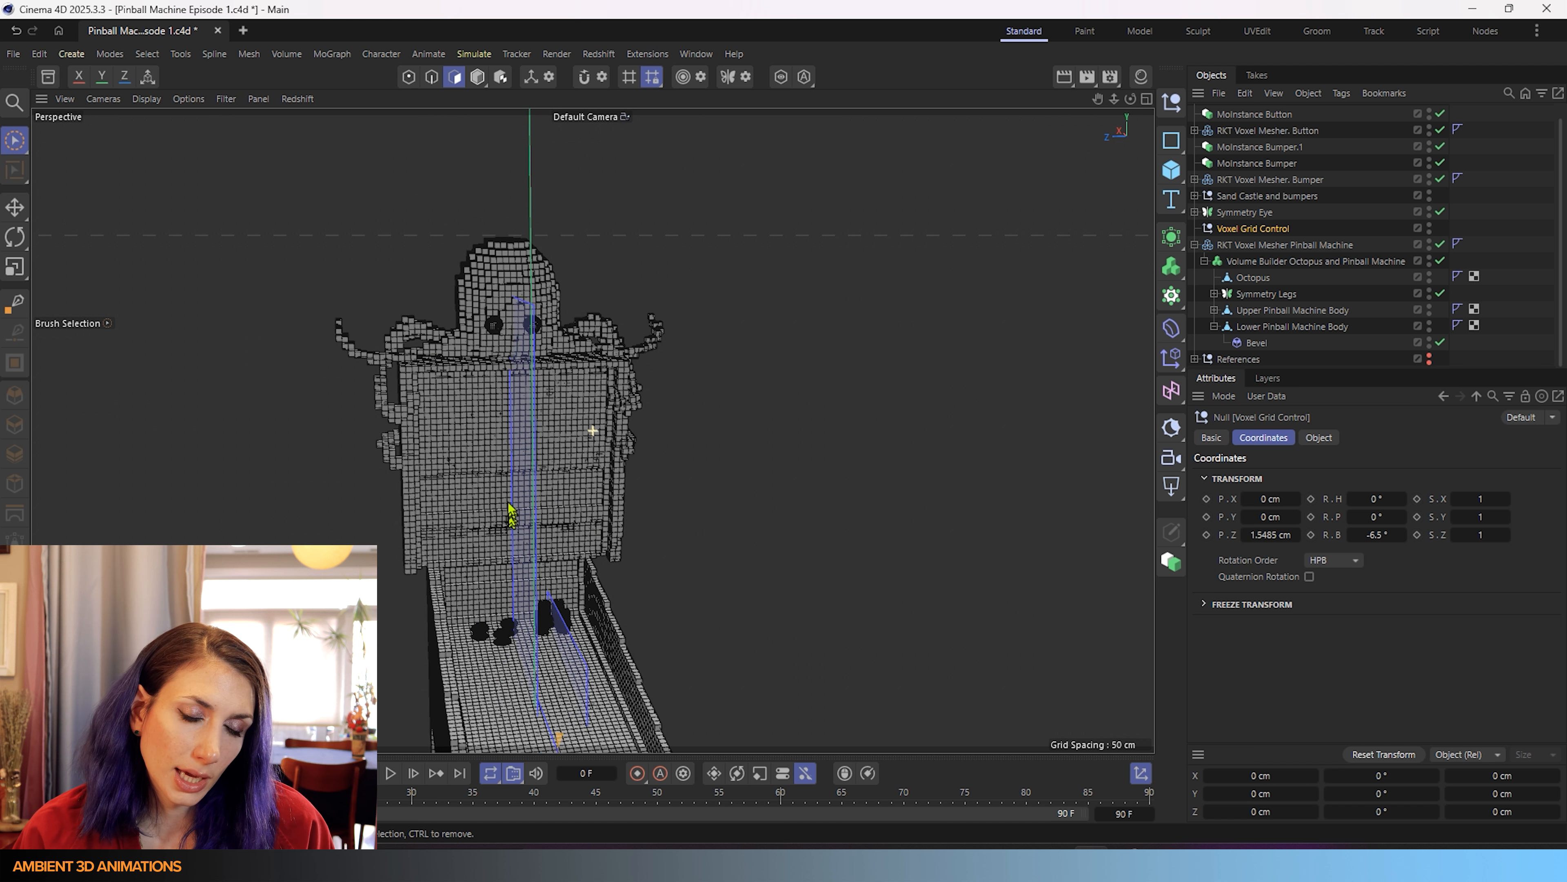
middle_click_drag(509, 504, 474, 413, "alt")
left_click_drag(487, 602, 382, 747, "alt")
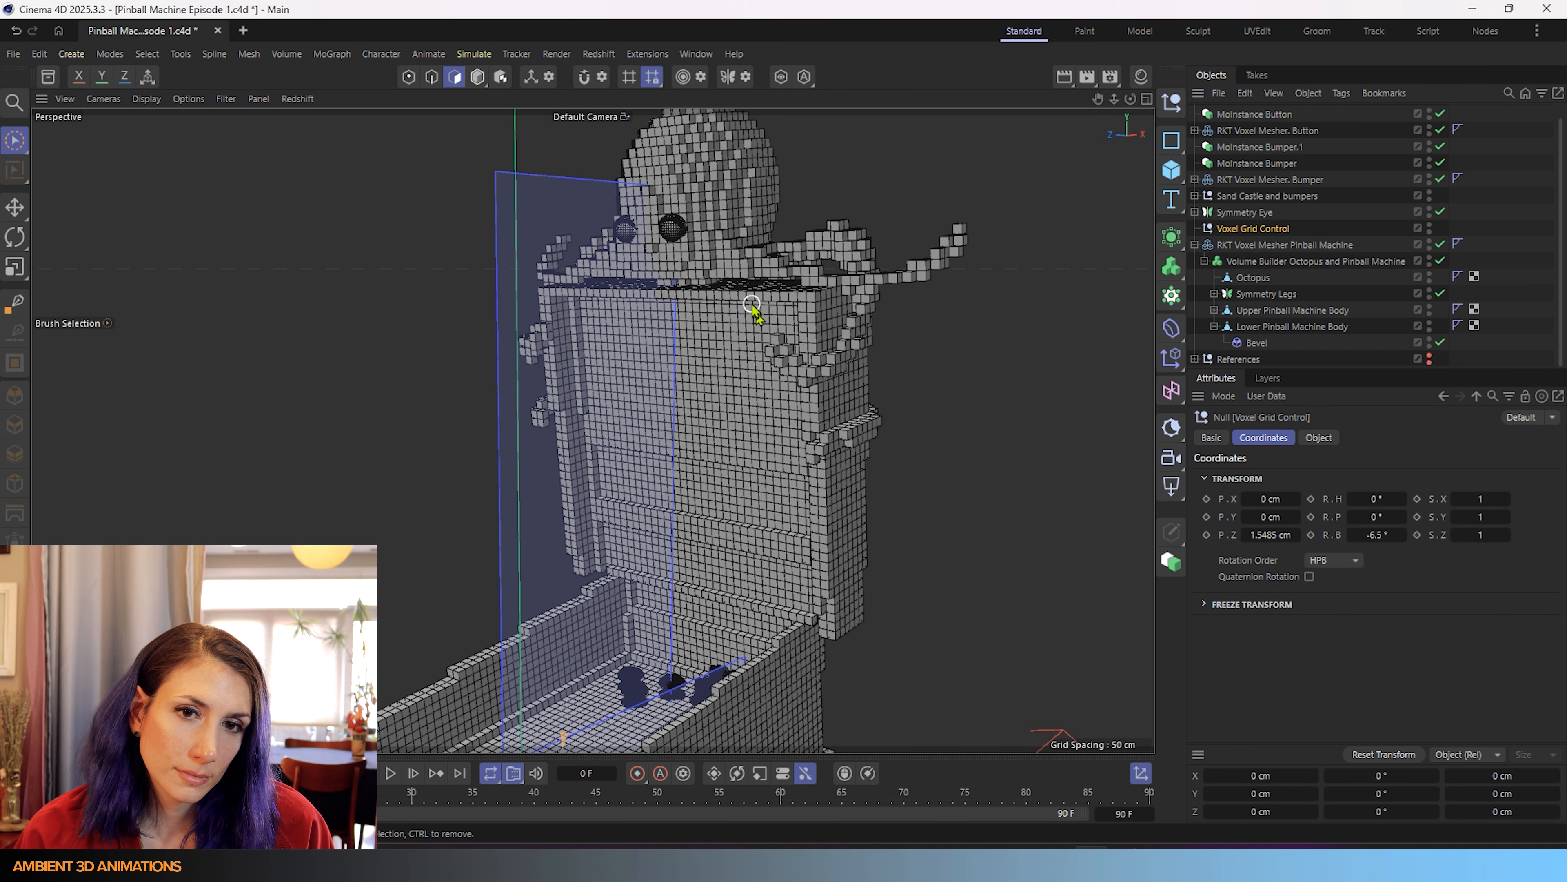
middle_click_drag(753, 306, 800, 405, "alt")
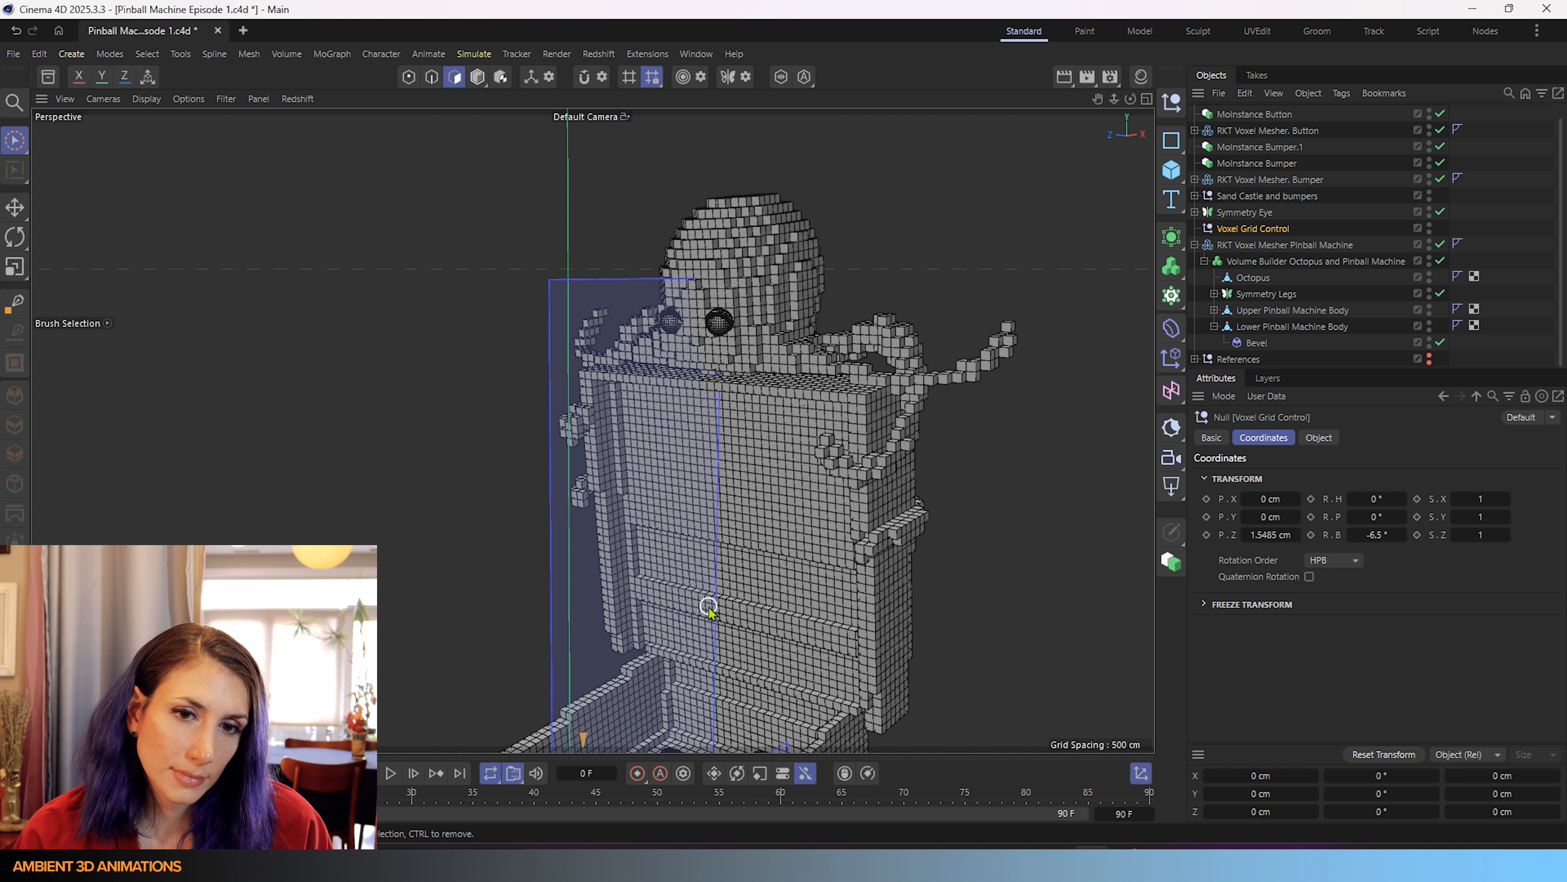
scroll(709, 608, "down", 6)
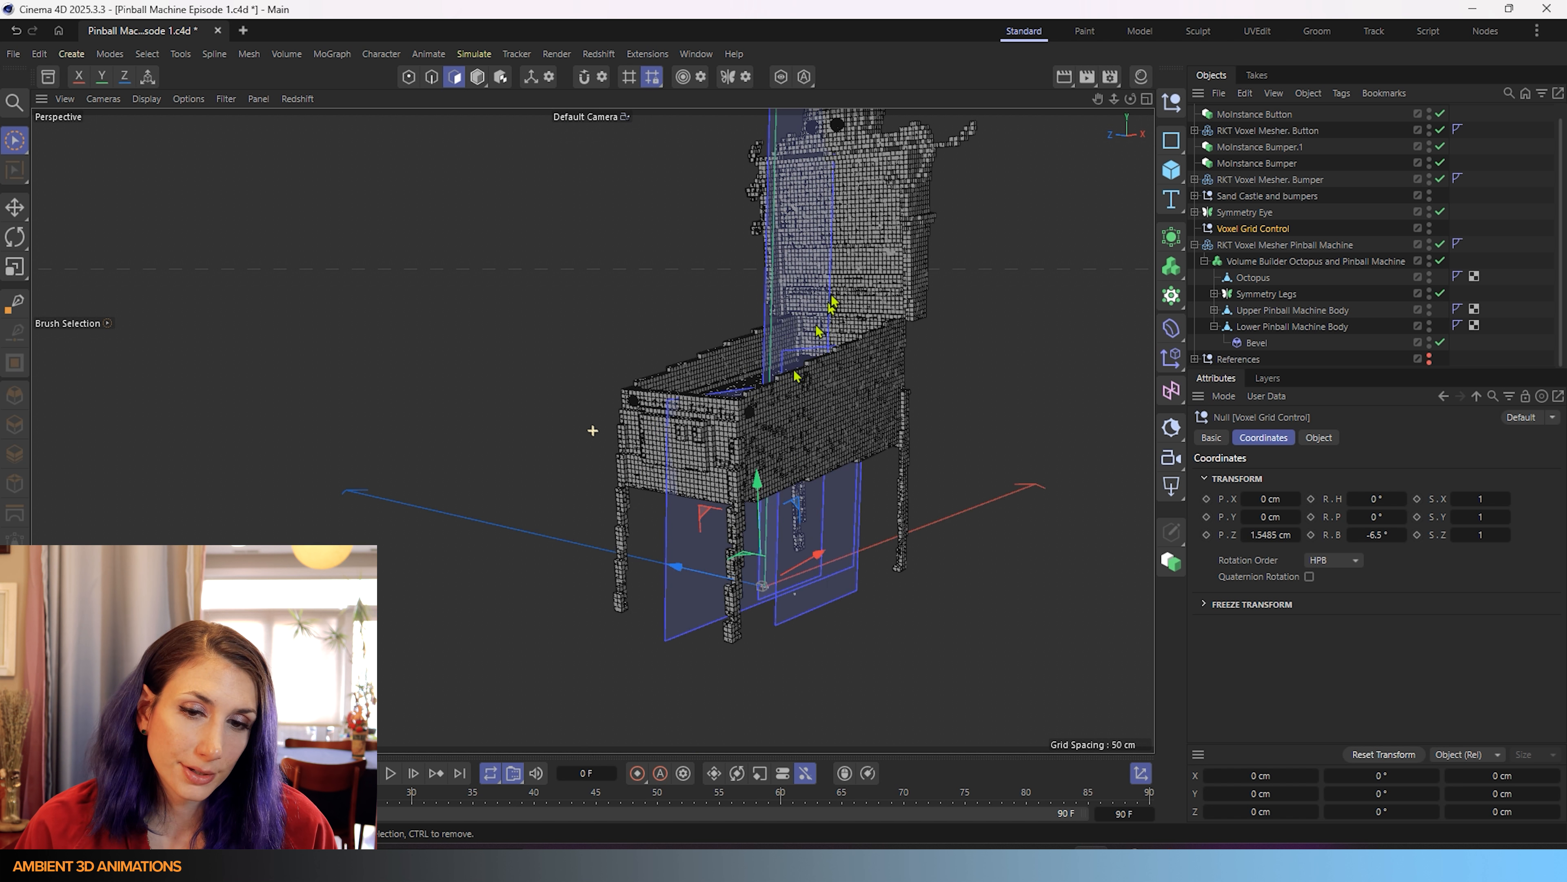
middle_click_drag(753, 494, 751, 451, "alt")
scroll(685, 389, "up", 5)
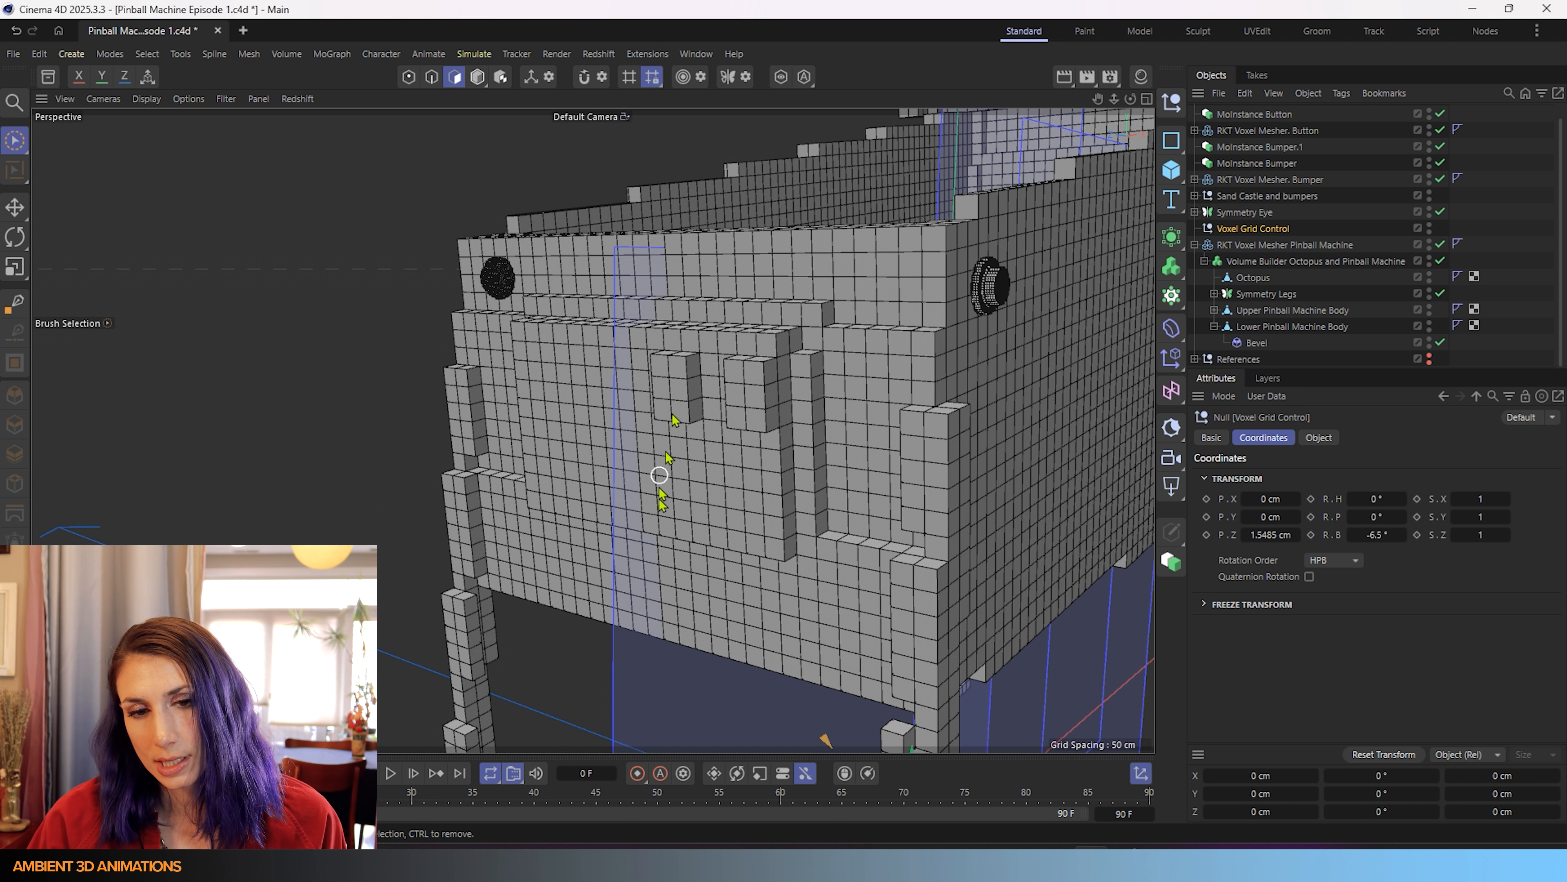
left_click_drag(832, 454, 1086, 346, "alt")
left_click(1253, 114)
left_click(1267, 130)
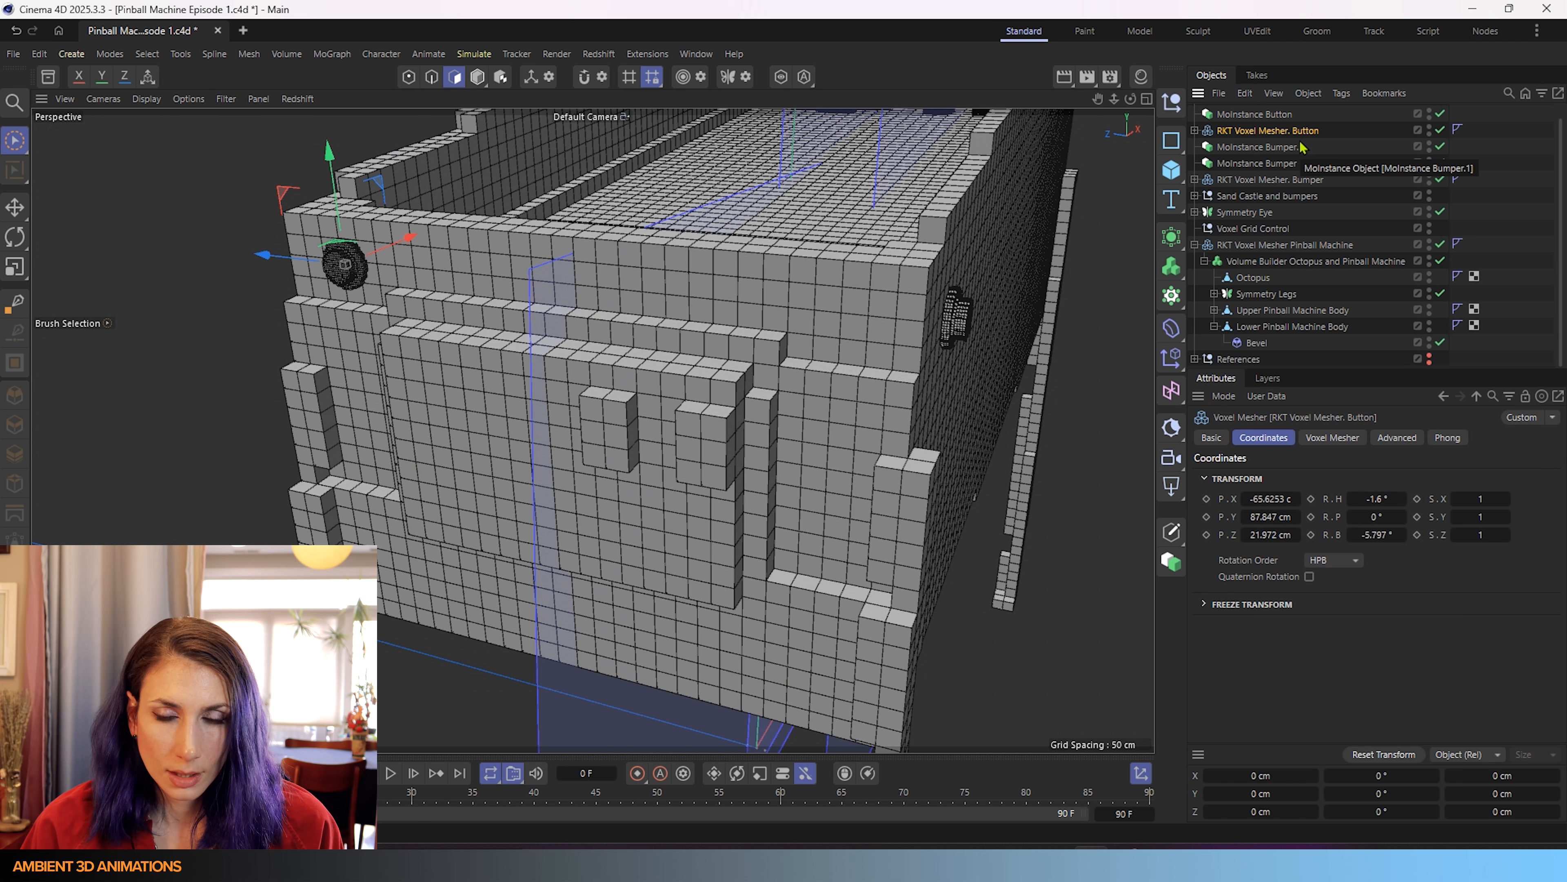
key("ctrl+c")
key("ctrl+v")
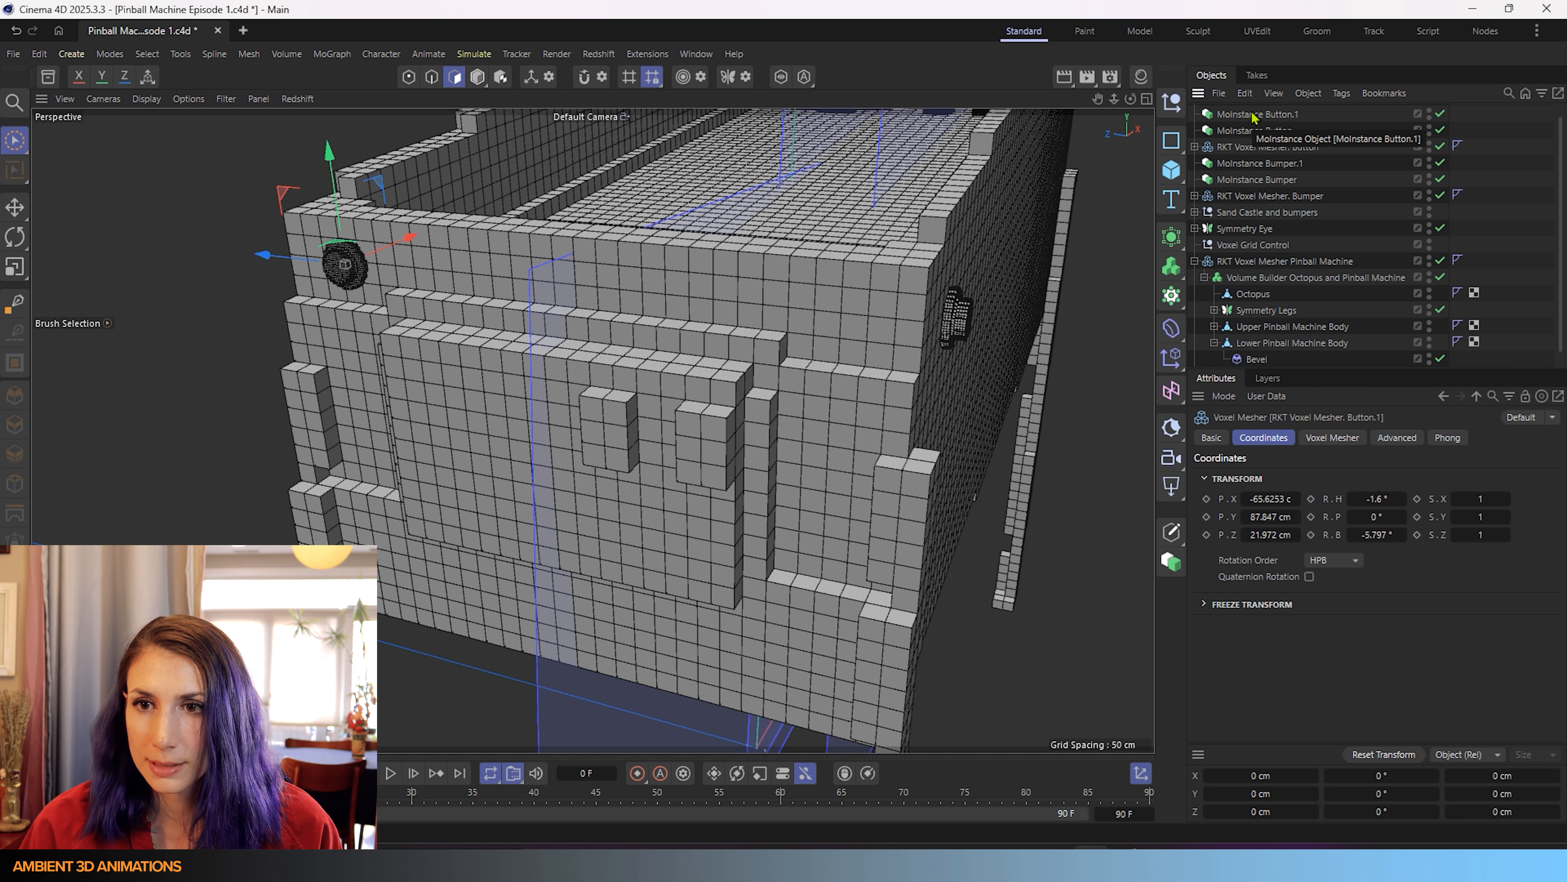
key("ctrl+z")
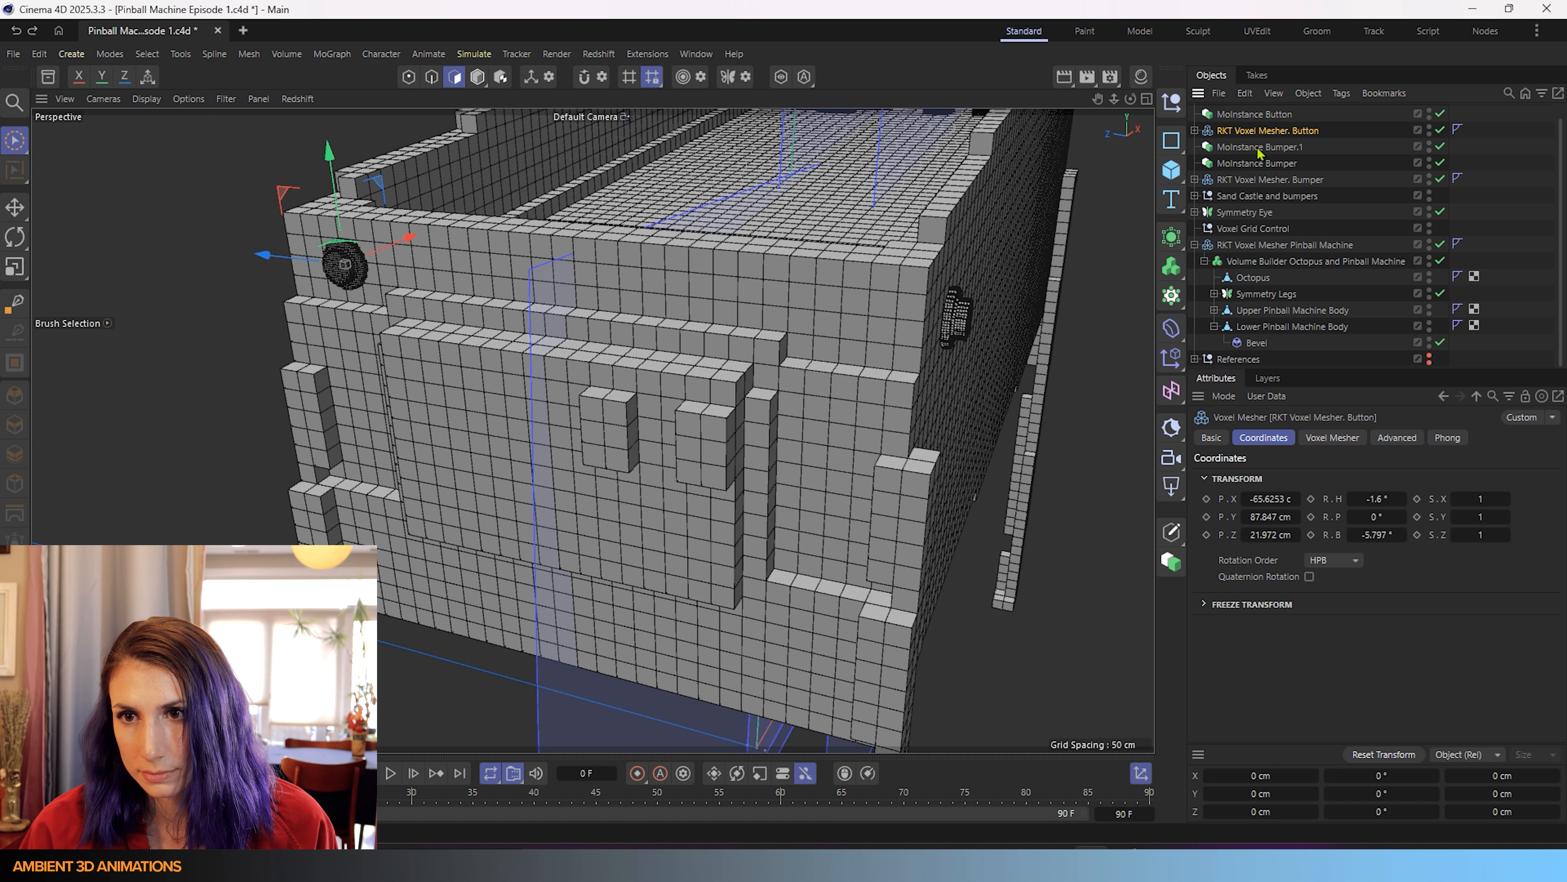
- Duplicate the RKT Voxel Mesher. Button hierarchy in model mode and select the copy's Volume Builder Button
key("Return")
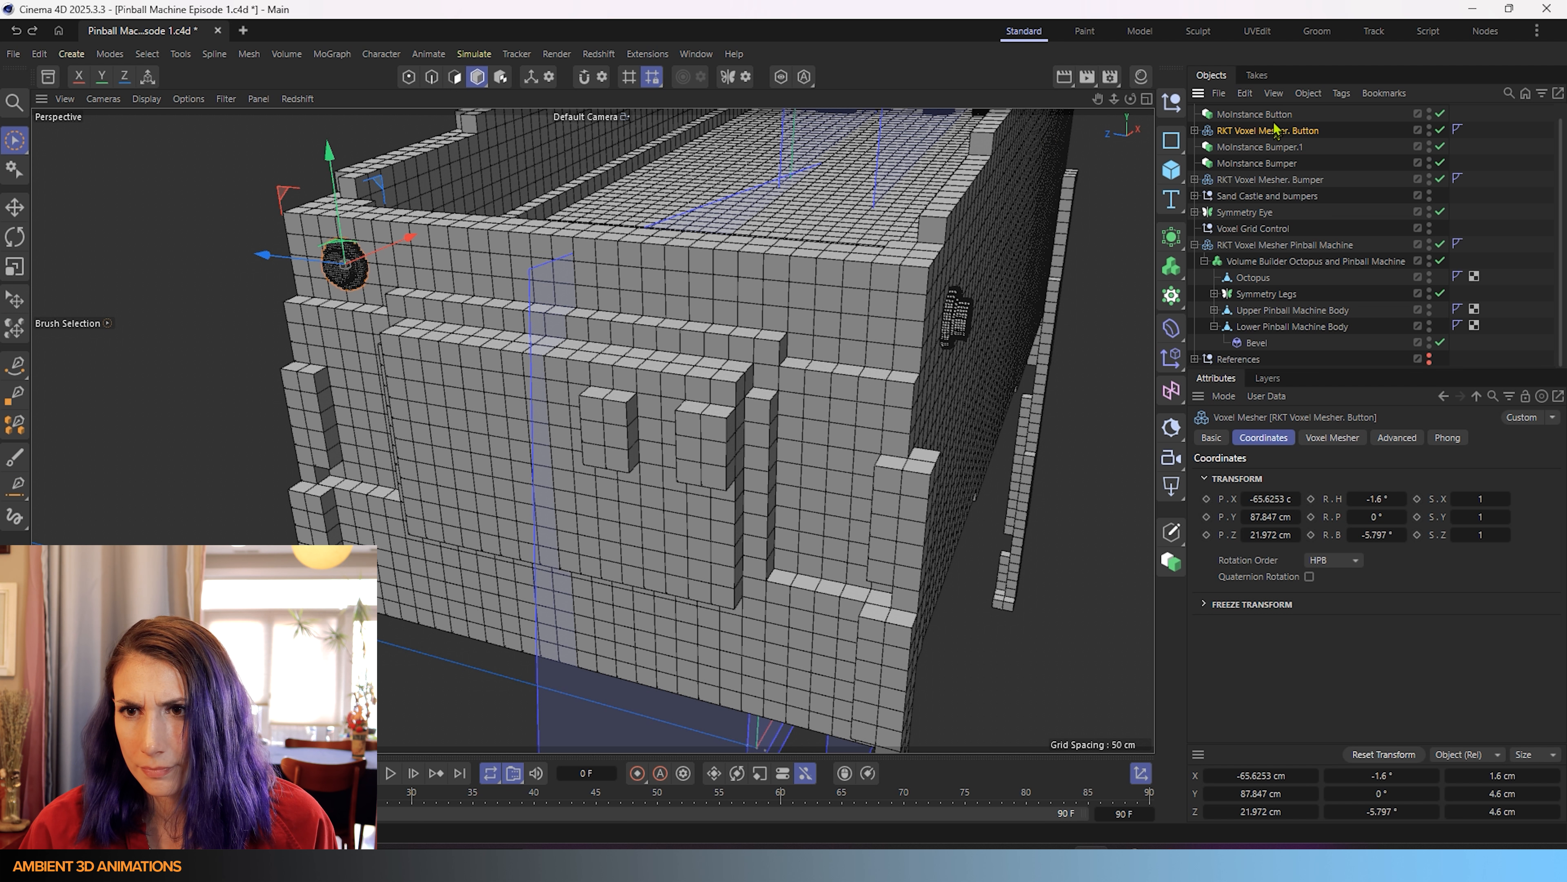
left_click(1195, 131)
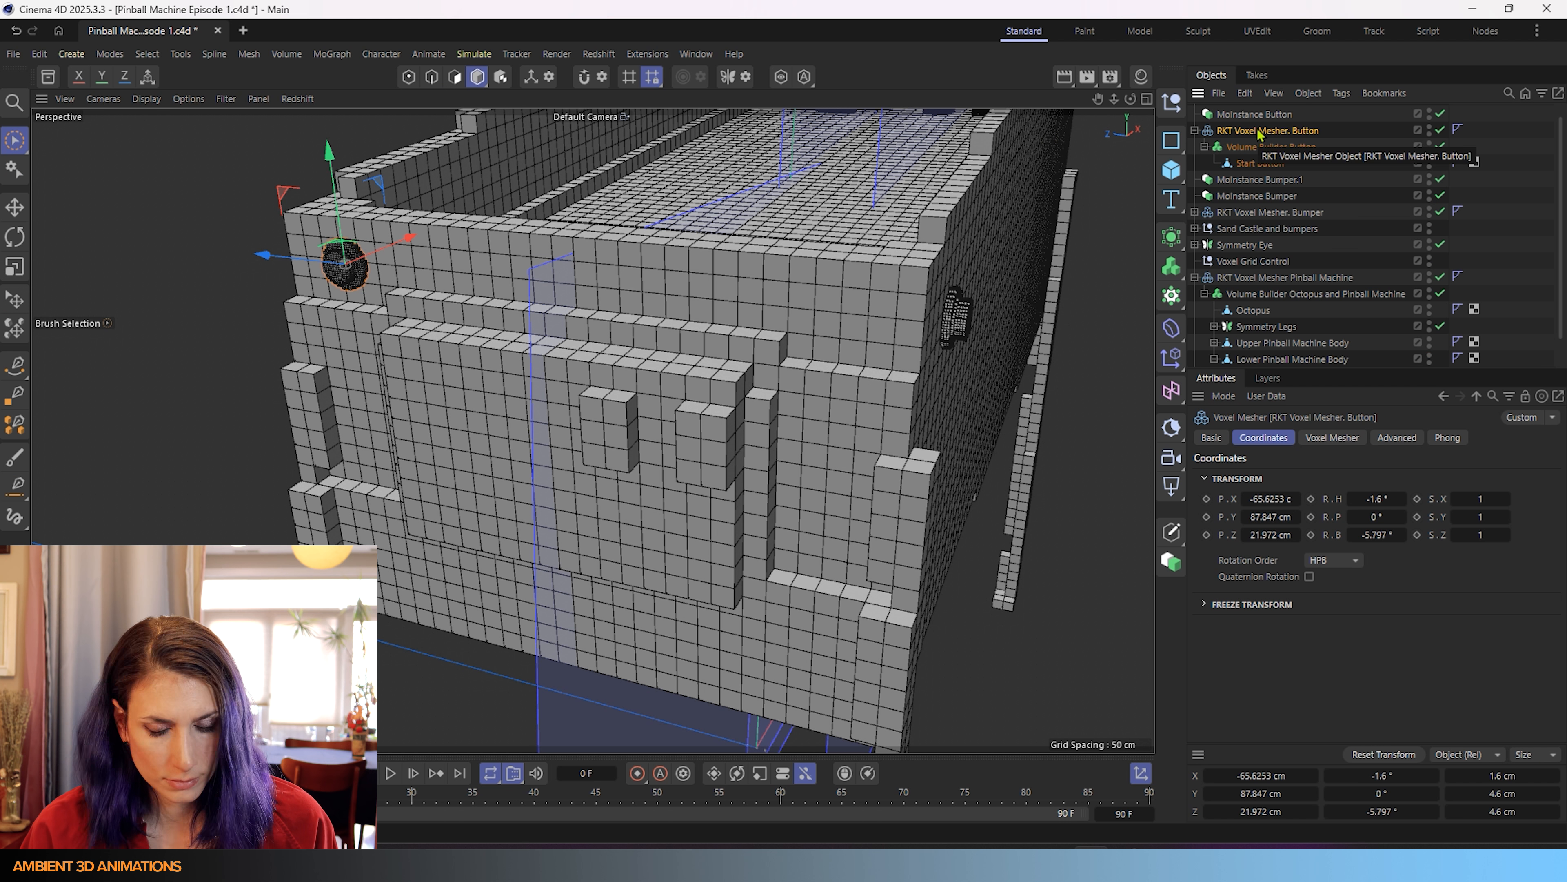
key("ctrl+c")
key("ctrl+v")
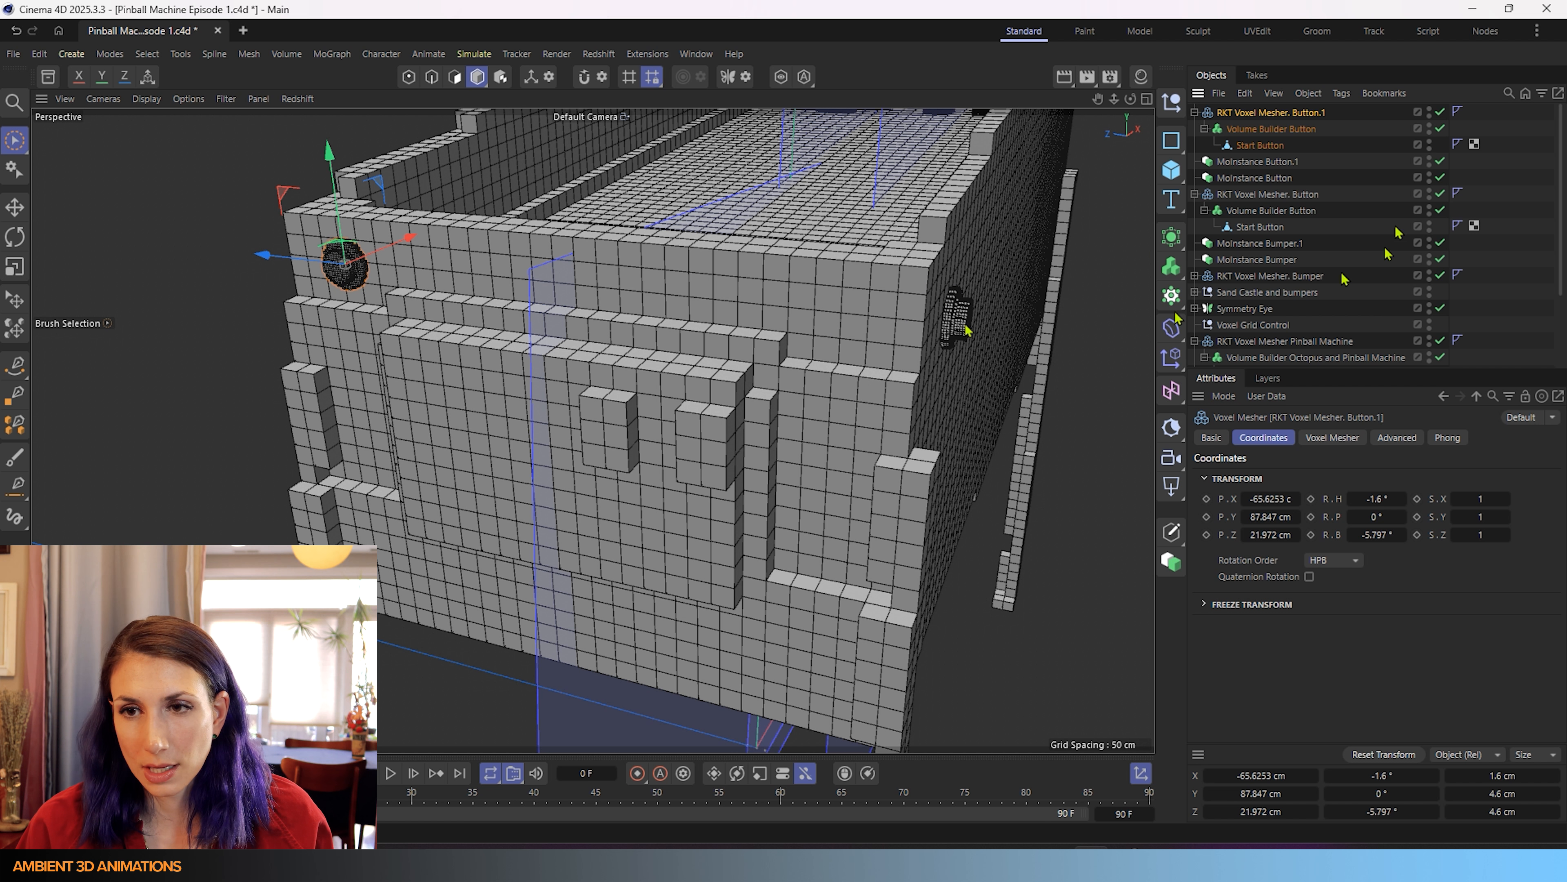
left_click(1280, 131)
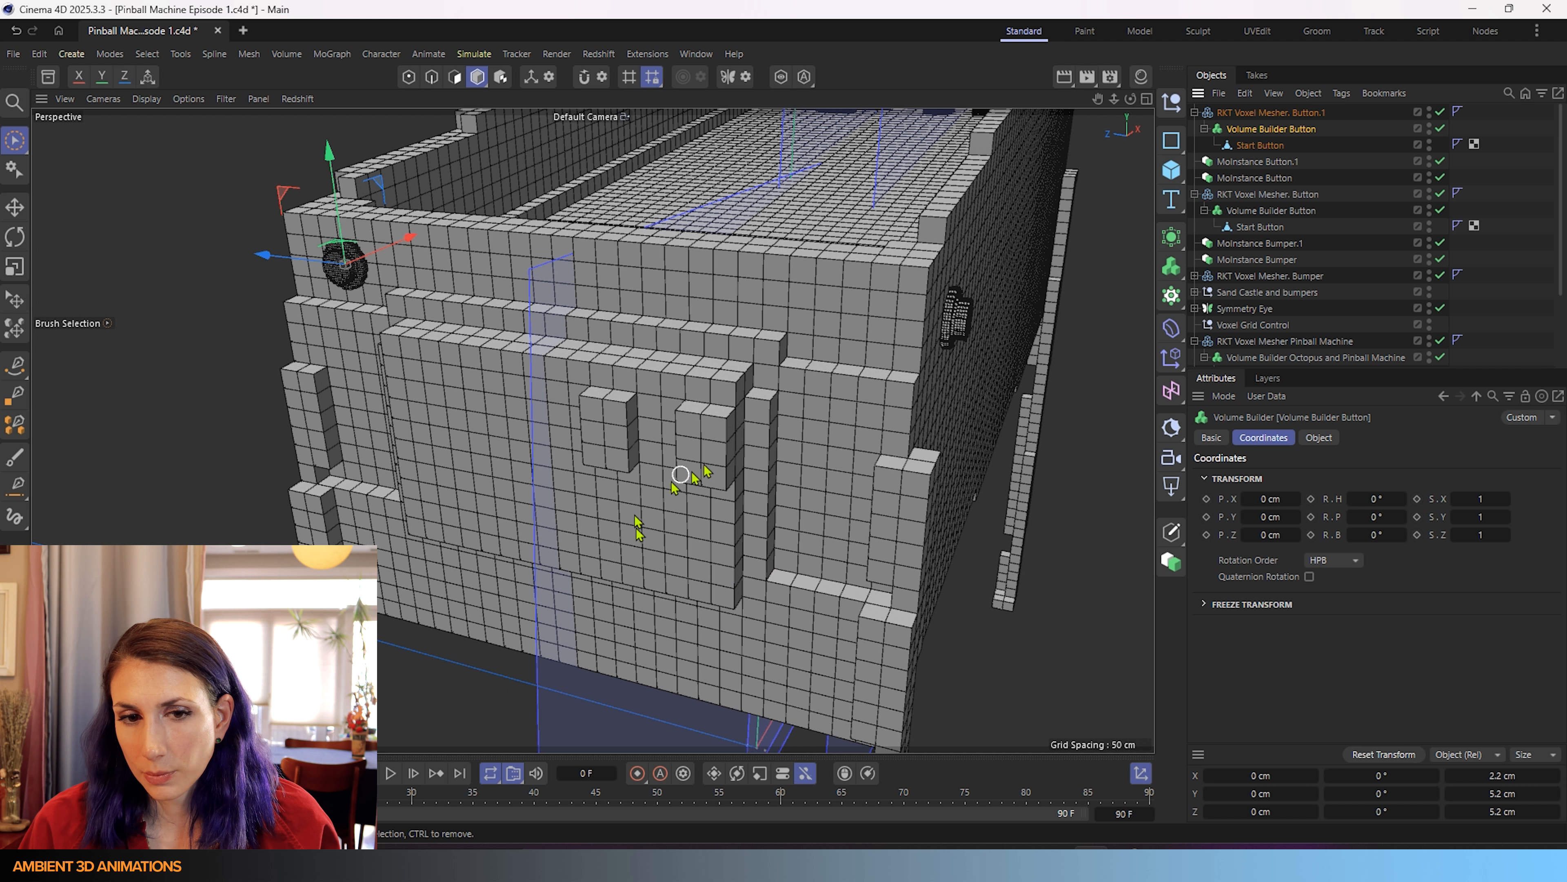
- Examine the playfield, the octopus eyes and the cabinet buttons from several distances
left_click_drag(883, 421, 796, 623, "alt")
scroll(744, 538, "down", 3)
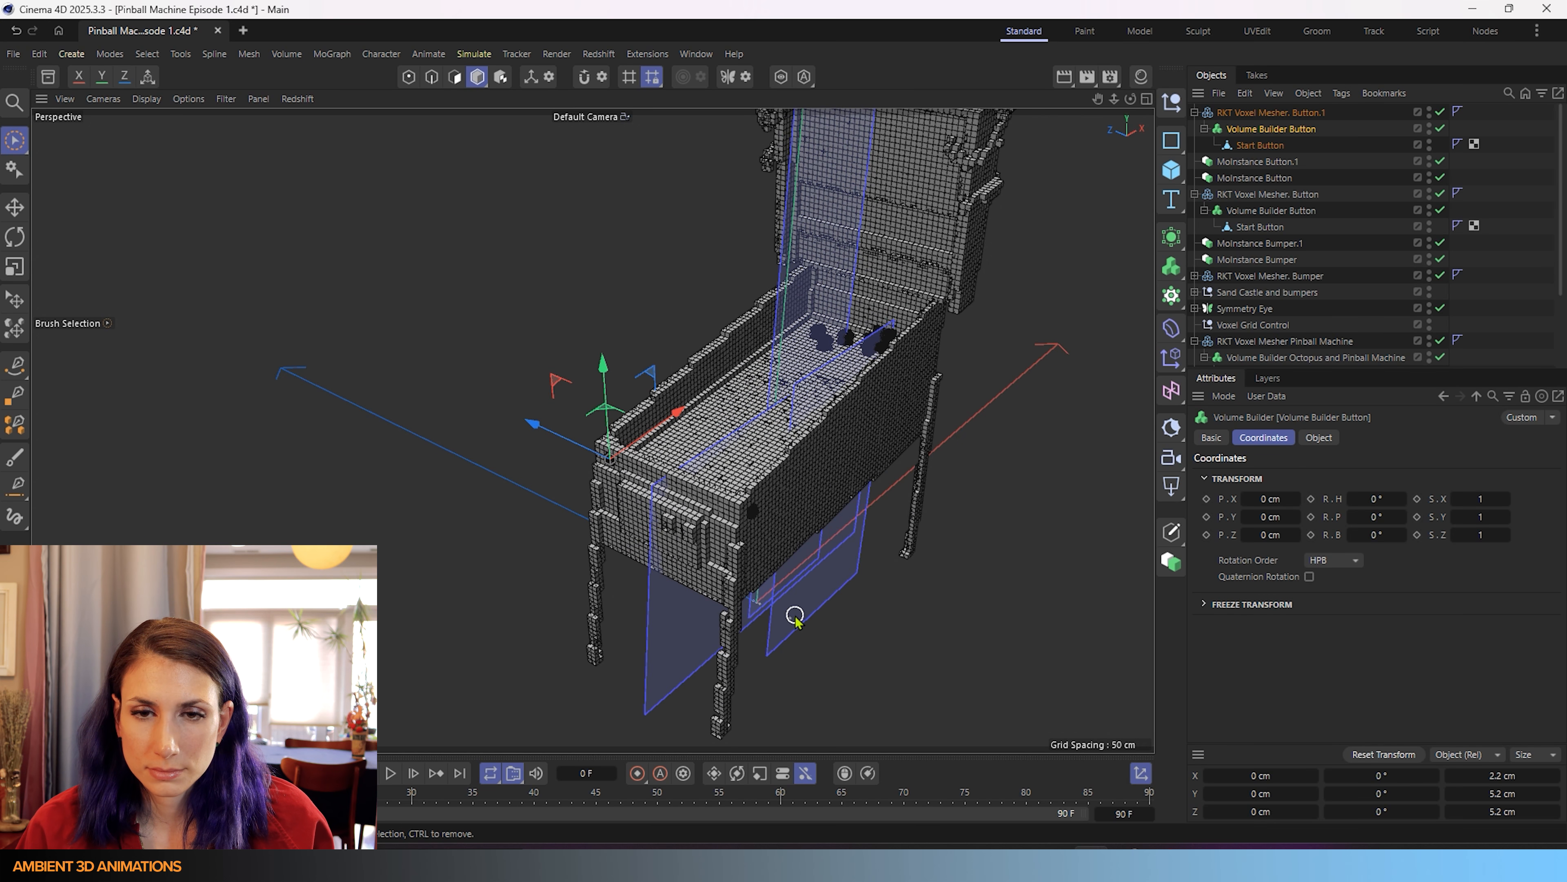
scroll(795, 616, "down", 3)
middle_click_drag(795, 616, 756, 514, "alt")
scroll(756, 514, "up", 3)
scroll(698, 367, "up", 3)
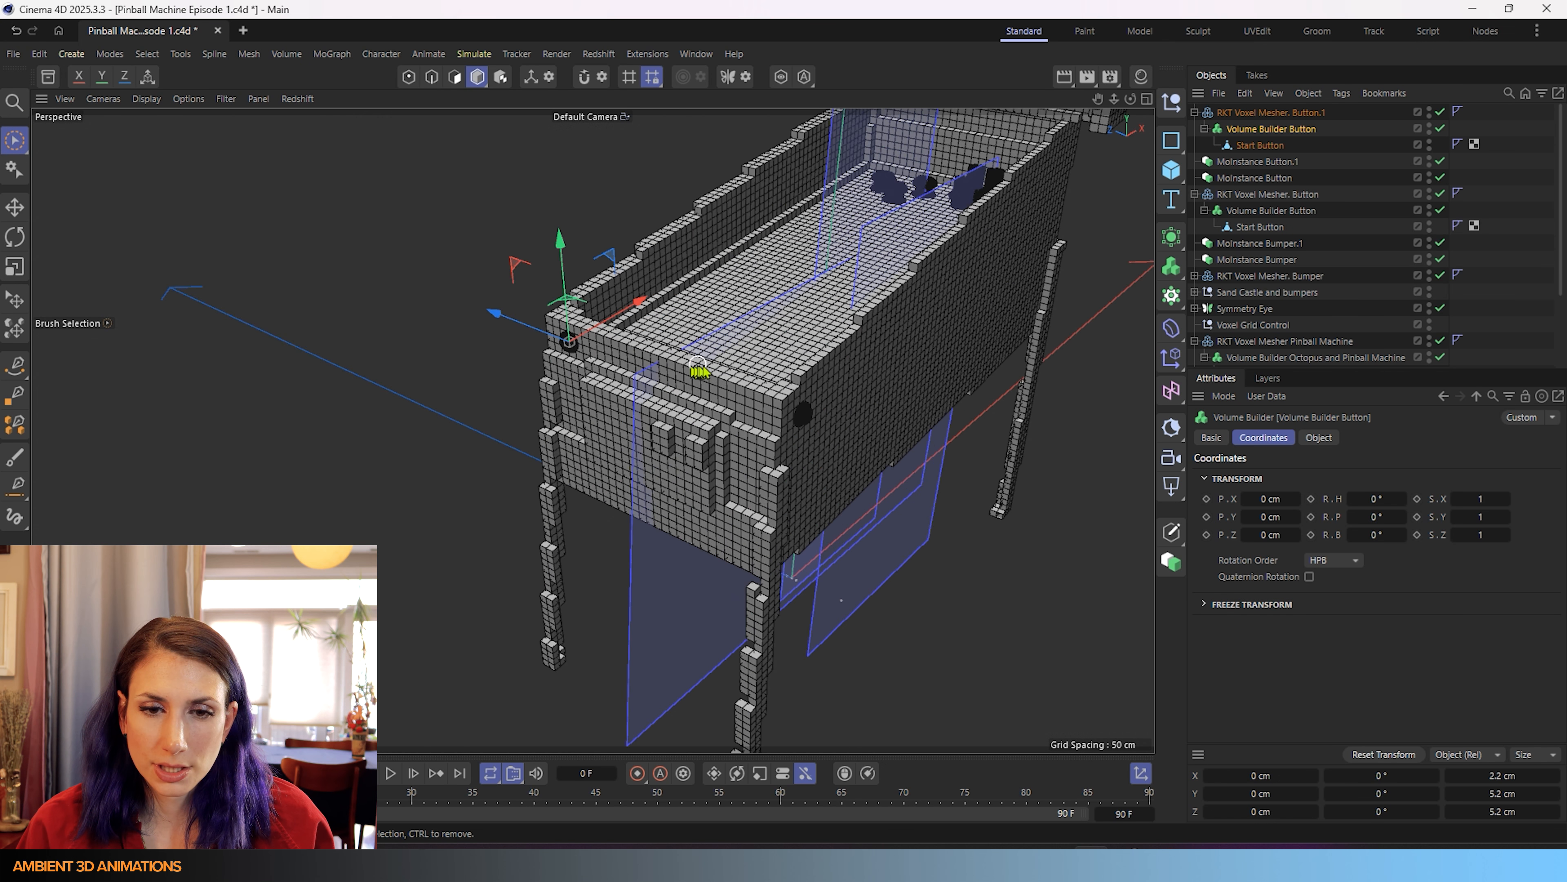
scroll(726, 377, "up", 3)
scroll(832, 327, "down", 6)
middle_click_drag(928, 263, 736, 638, "alt")
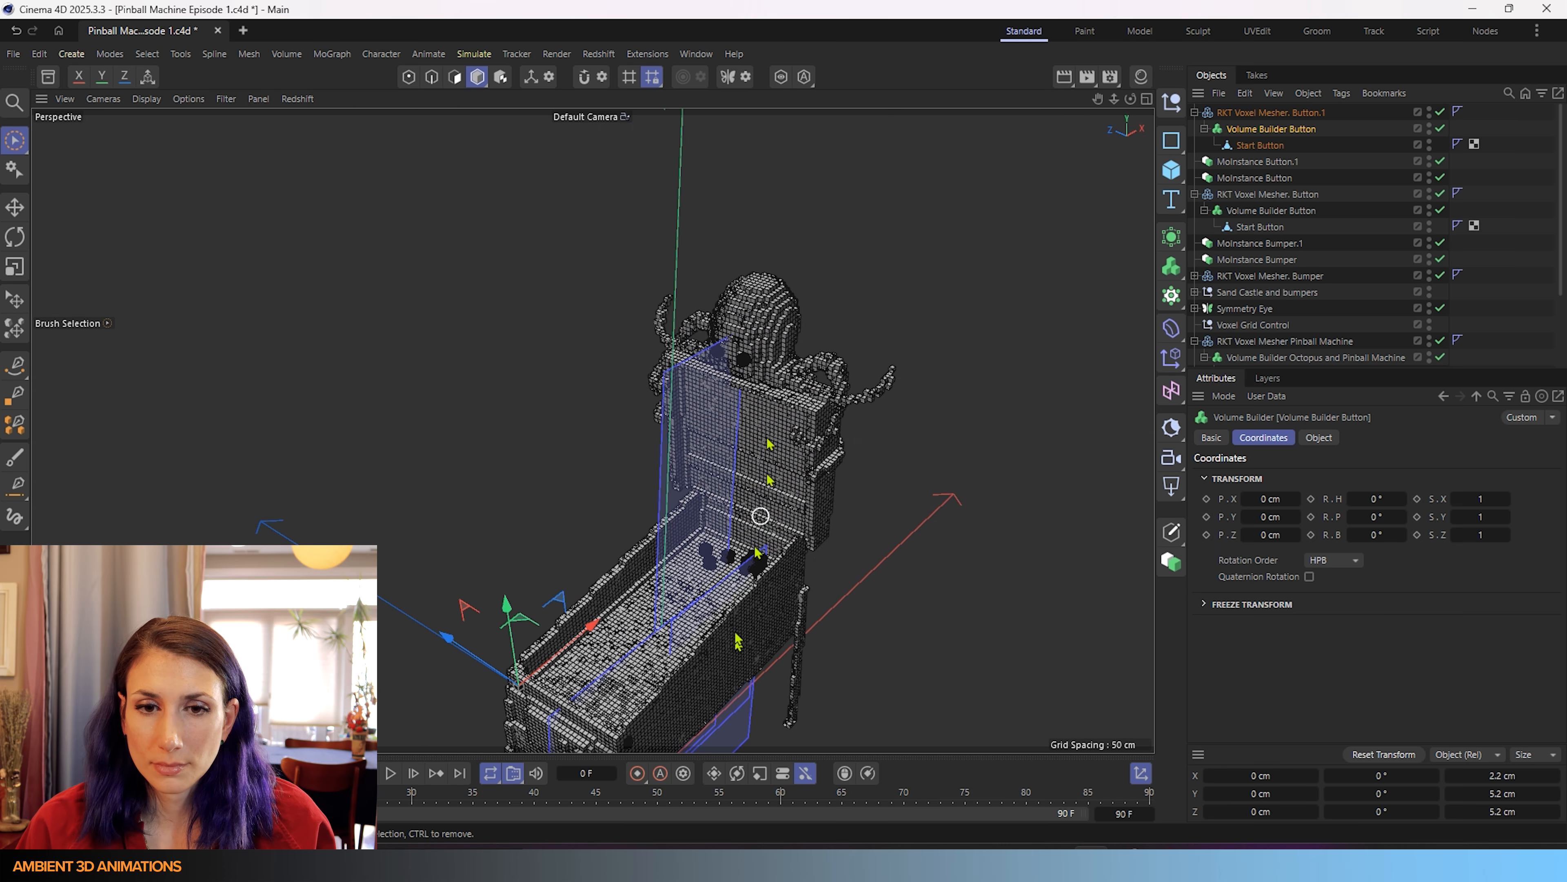
scroll(746, 364, "up", 10)
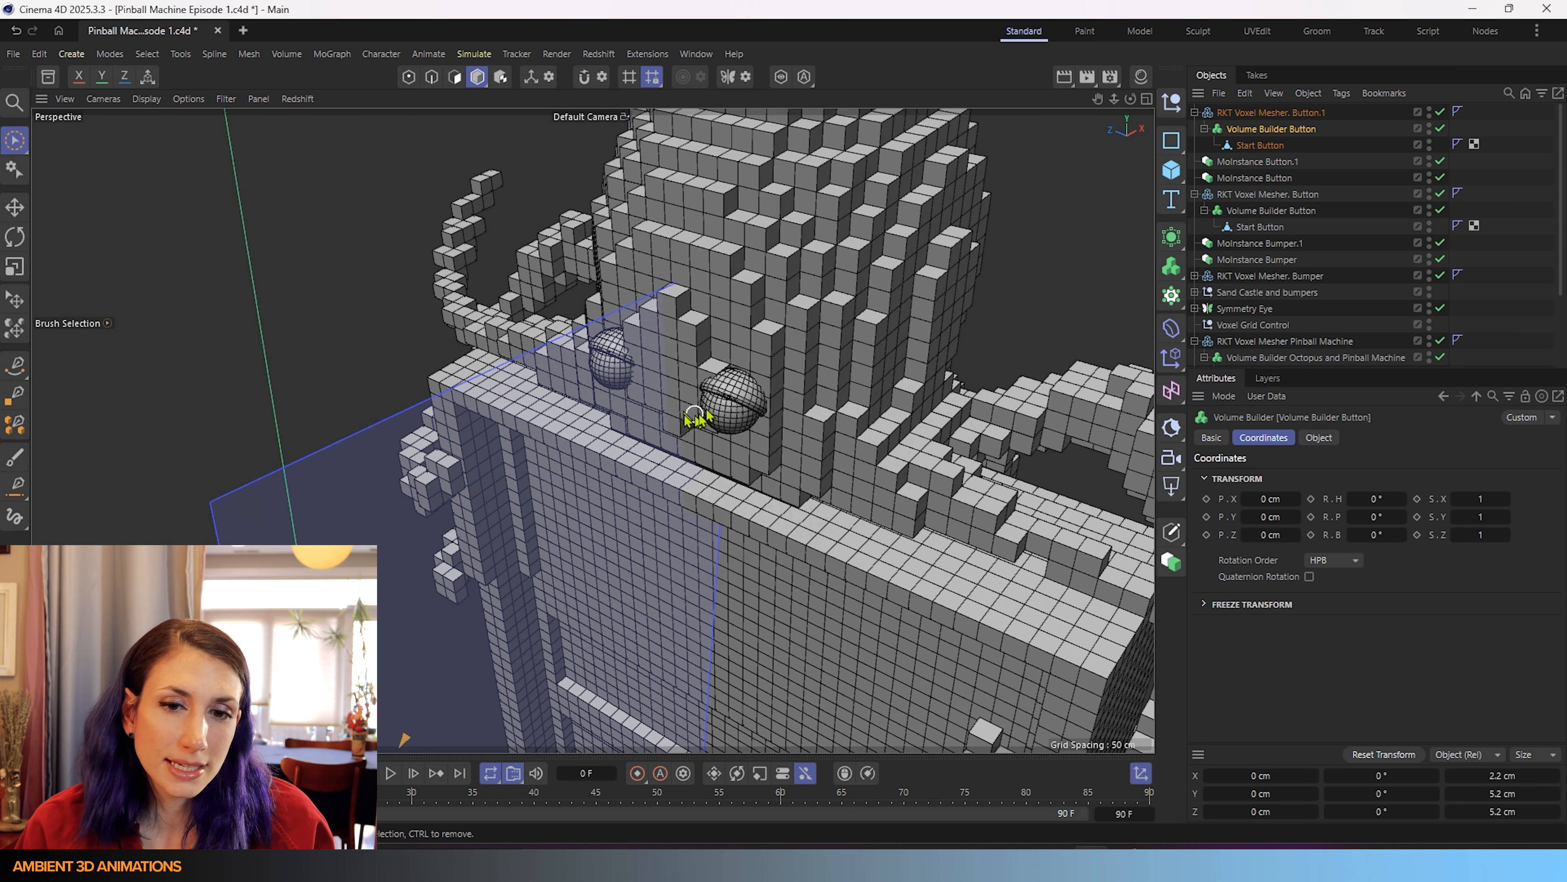
scroll(691, 420, "down", 10)
scroll(622, 442, "up", 4)
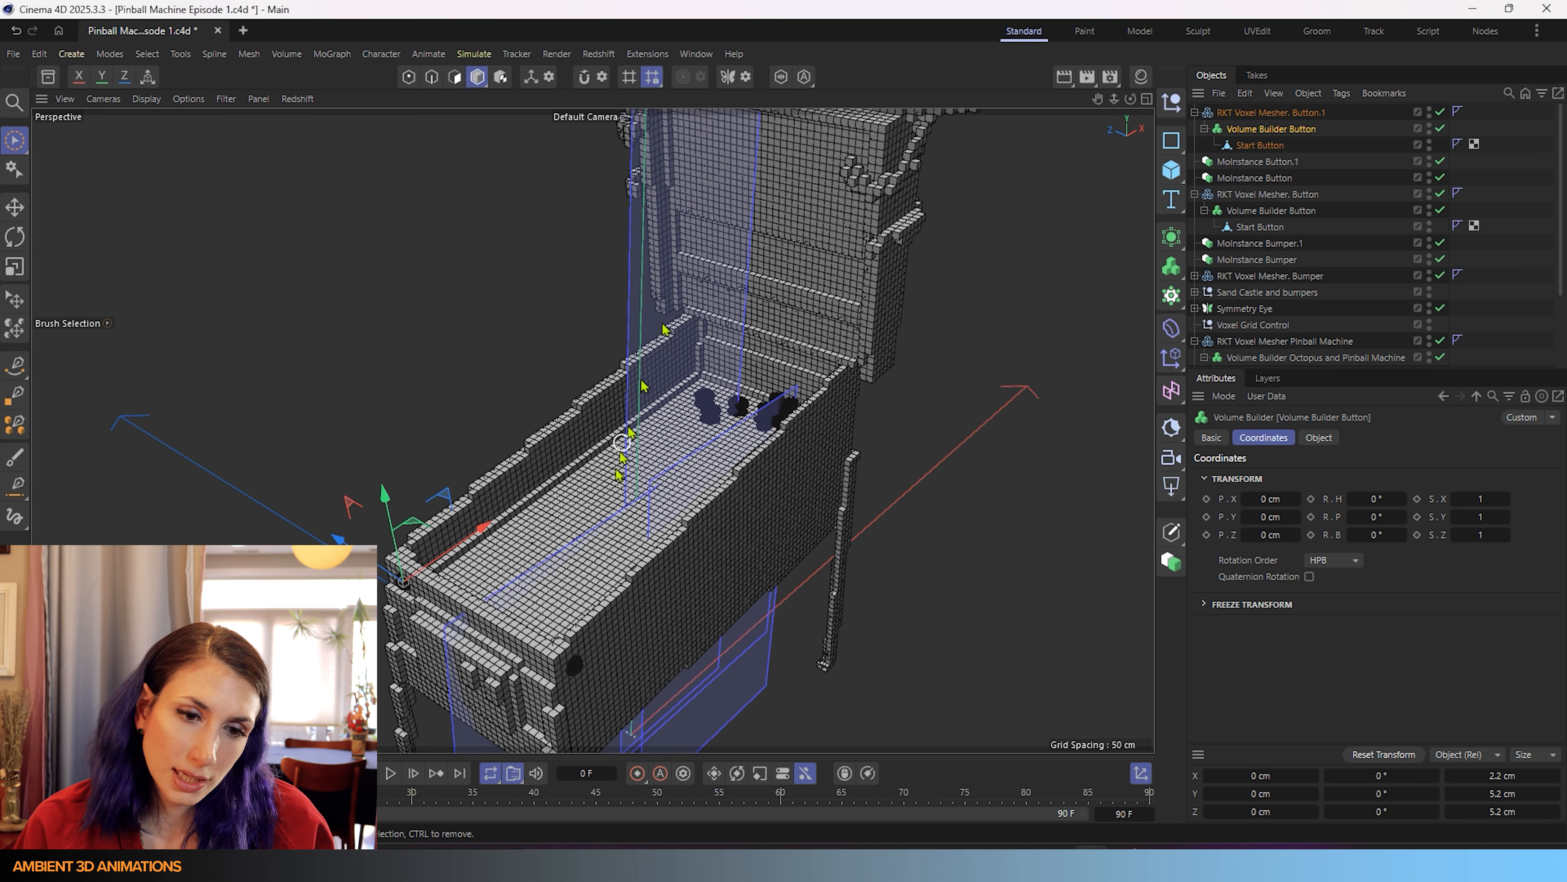
scroll(621, 443, "down", 8)
scroll(571, 507, "up", 10)
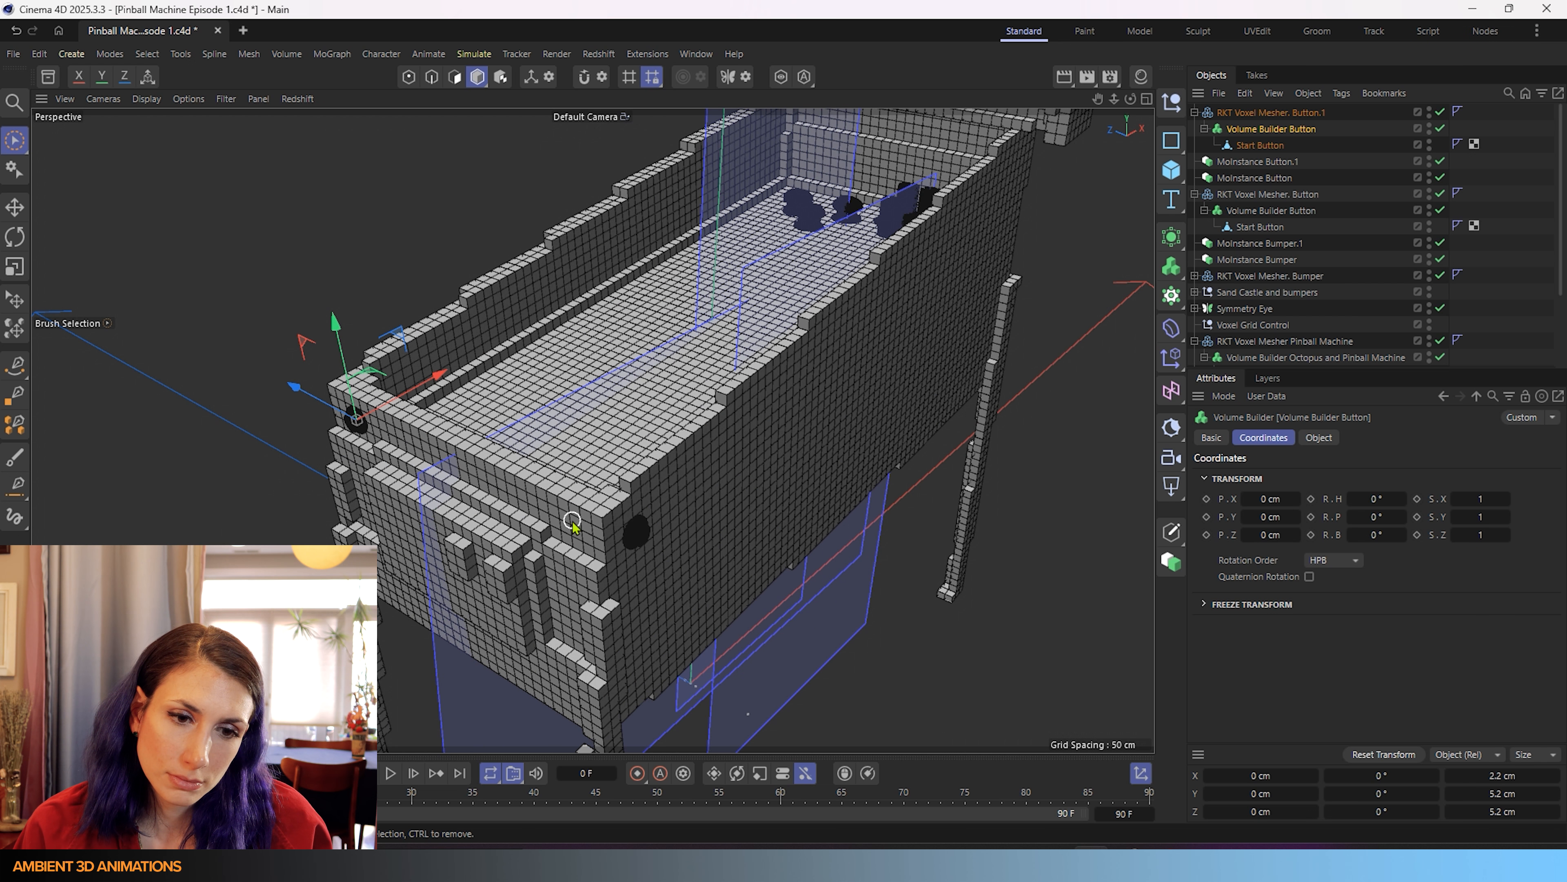
- Delete the duplicated RKT Voxel Mesher. Button.1 with its children
left_click(1277, 114)
key("Delete")
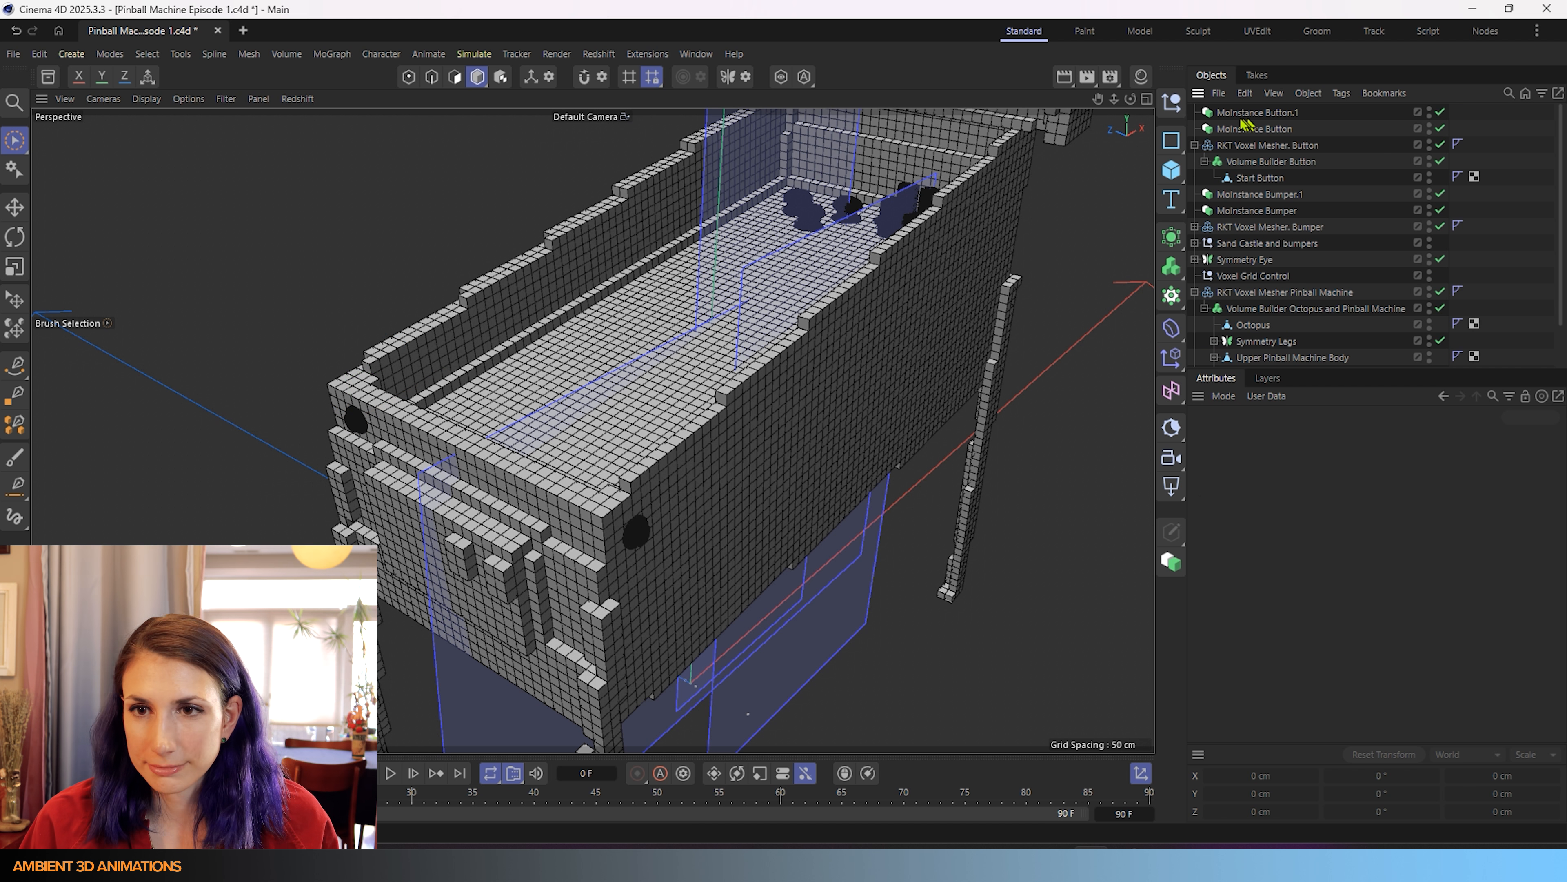
- Add a Sphere primitive and set its radius to 4 cm
left_click(1168, 174)
left_click(1330, 253)
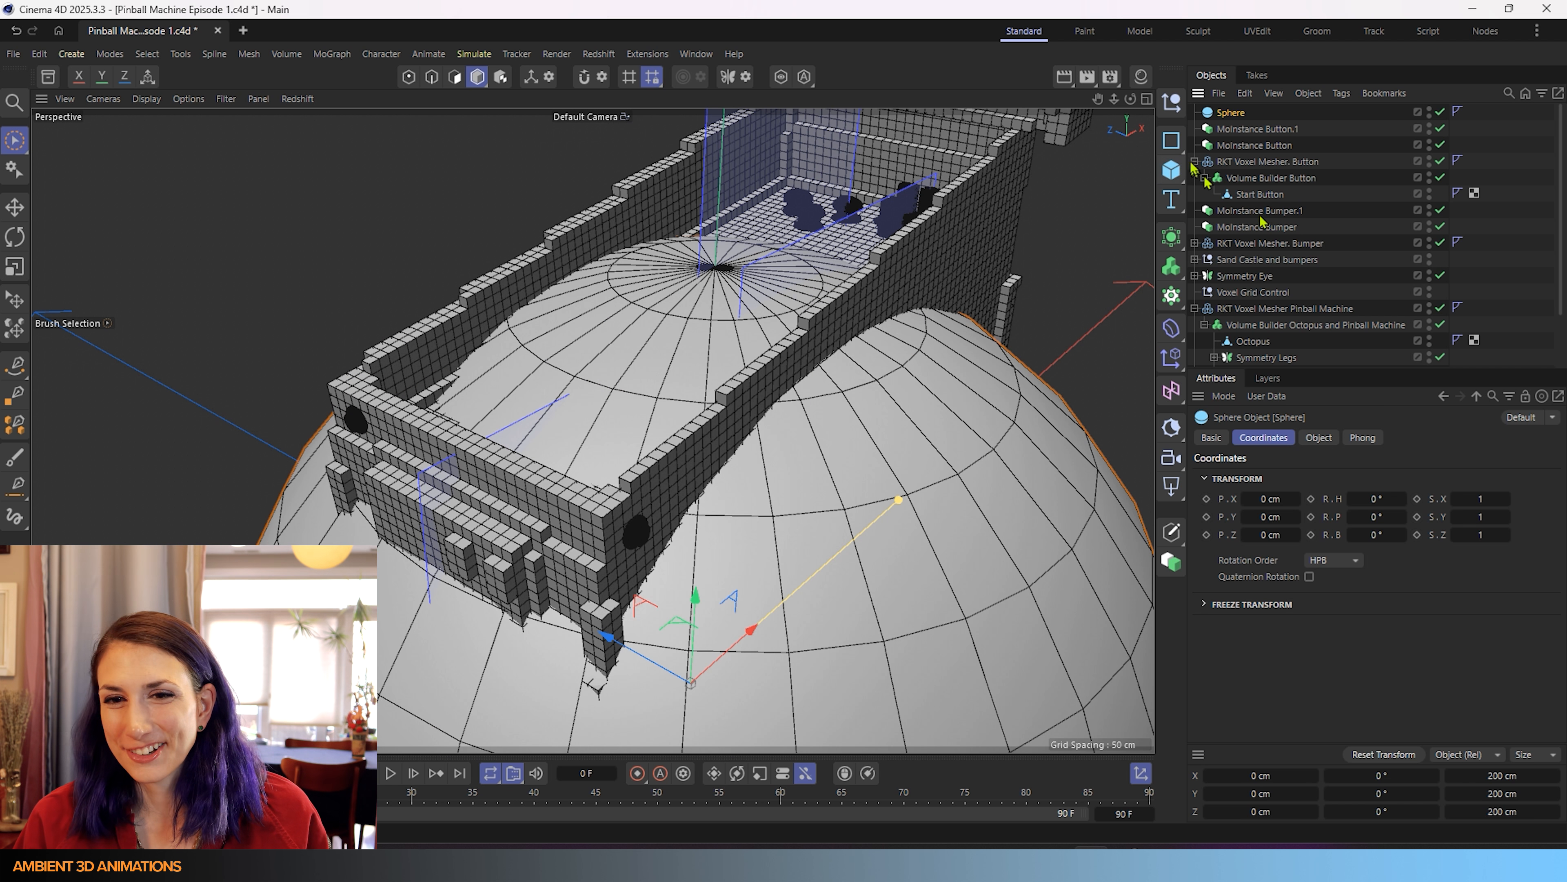
left_click(1319, 439)
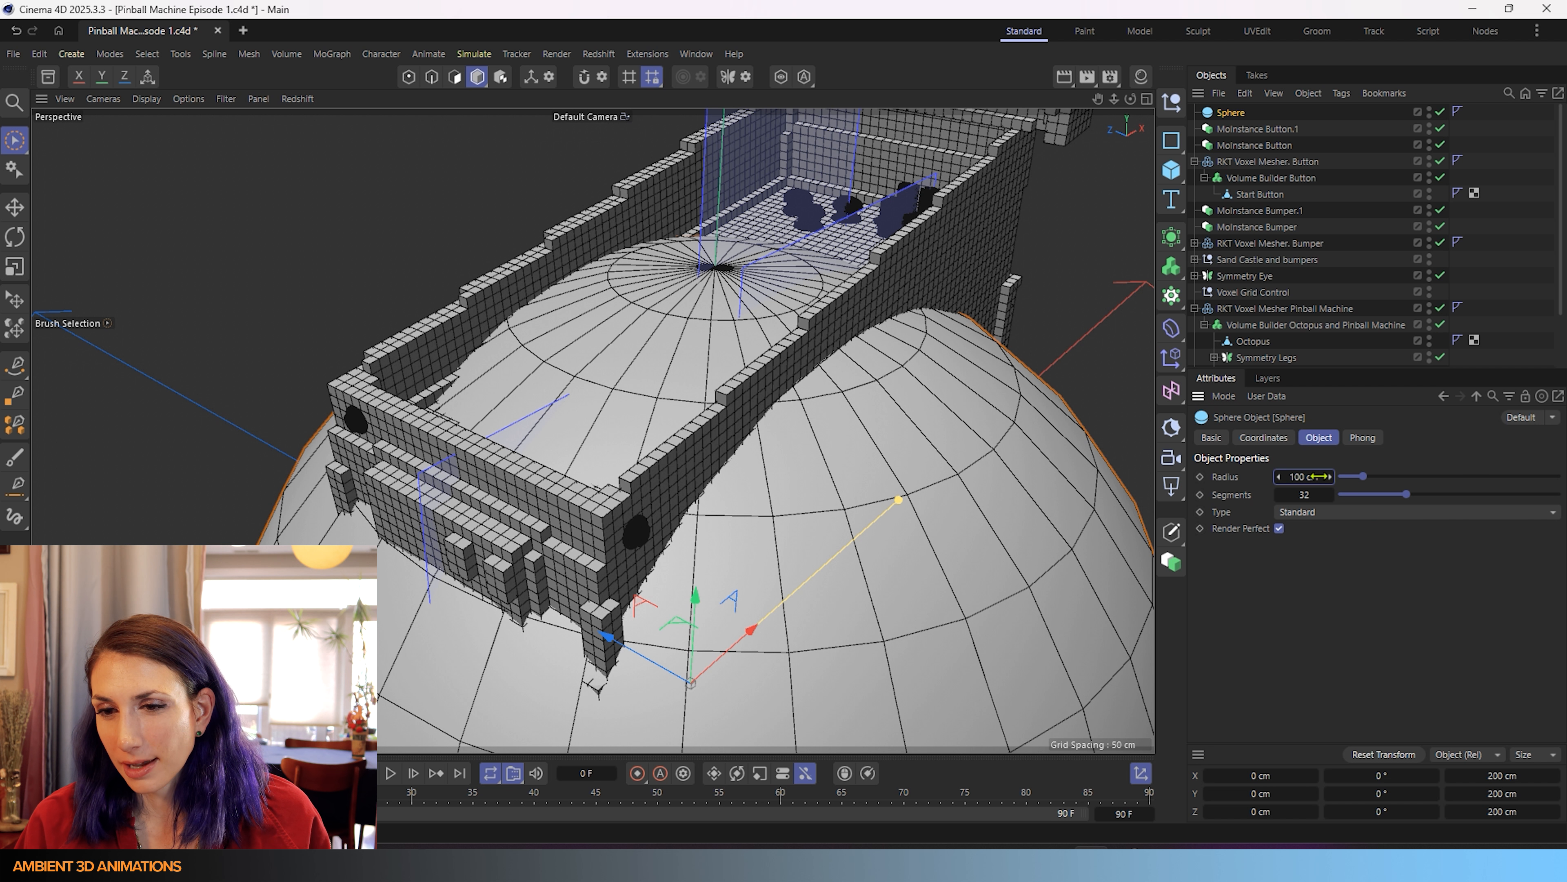
left_click_drag(1319, 476, 1258, 477)
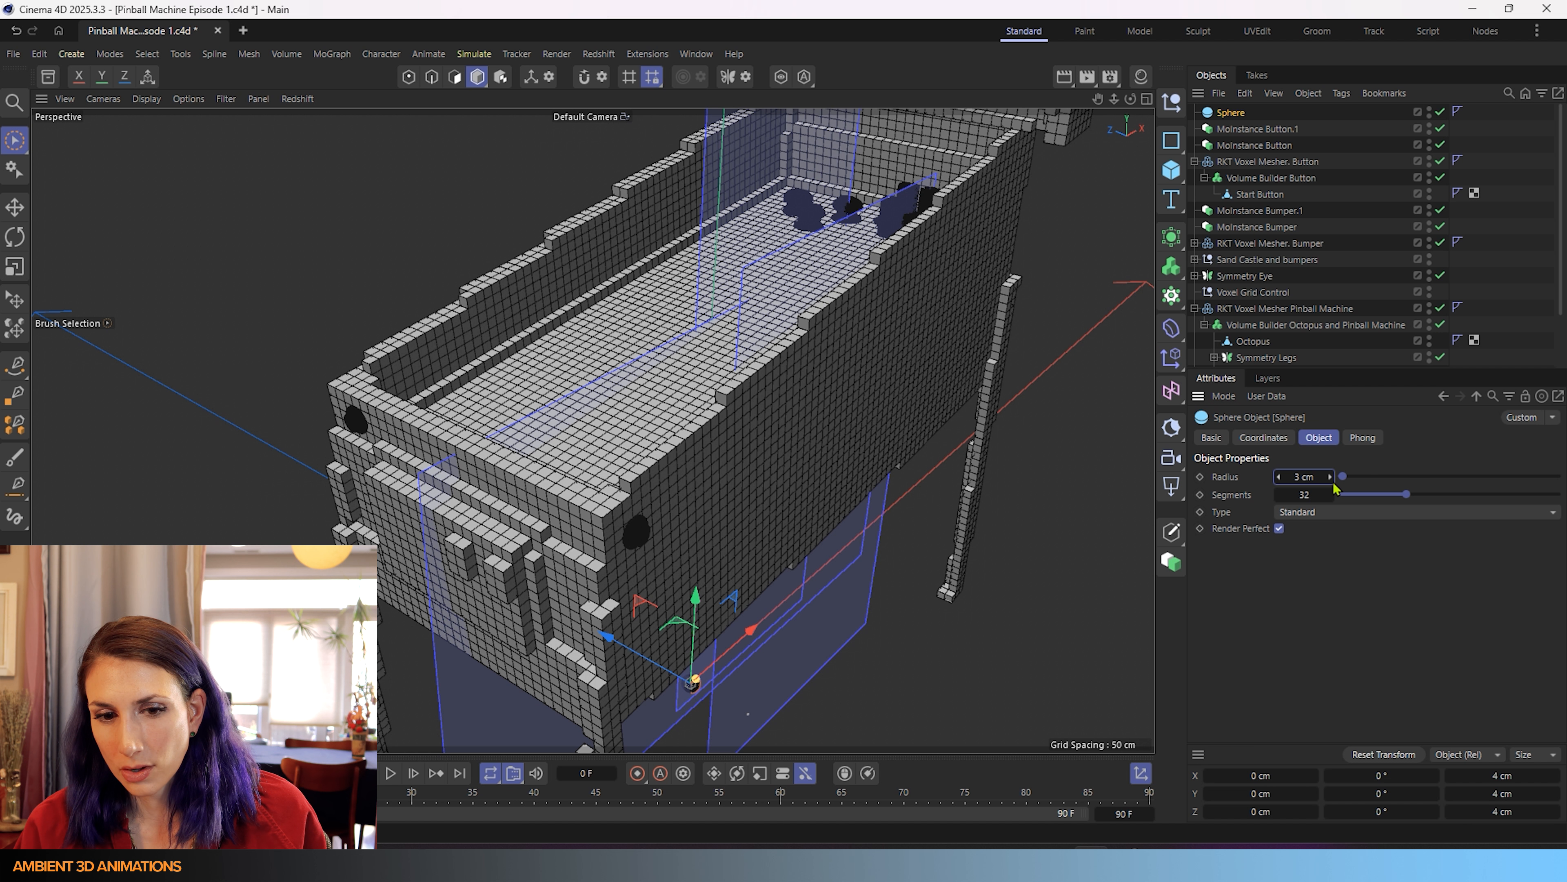
- Move the sphere to the cabinet front's upper corner beside the side button, at about X -67, Y 88, Z -24 cm
left_click_drag(749, 630, 618, 742)
scroll(594, 670, "down", 3)
scroll(593, 671, "up", 3)
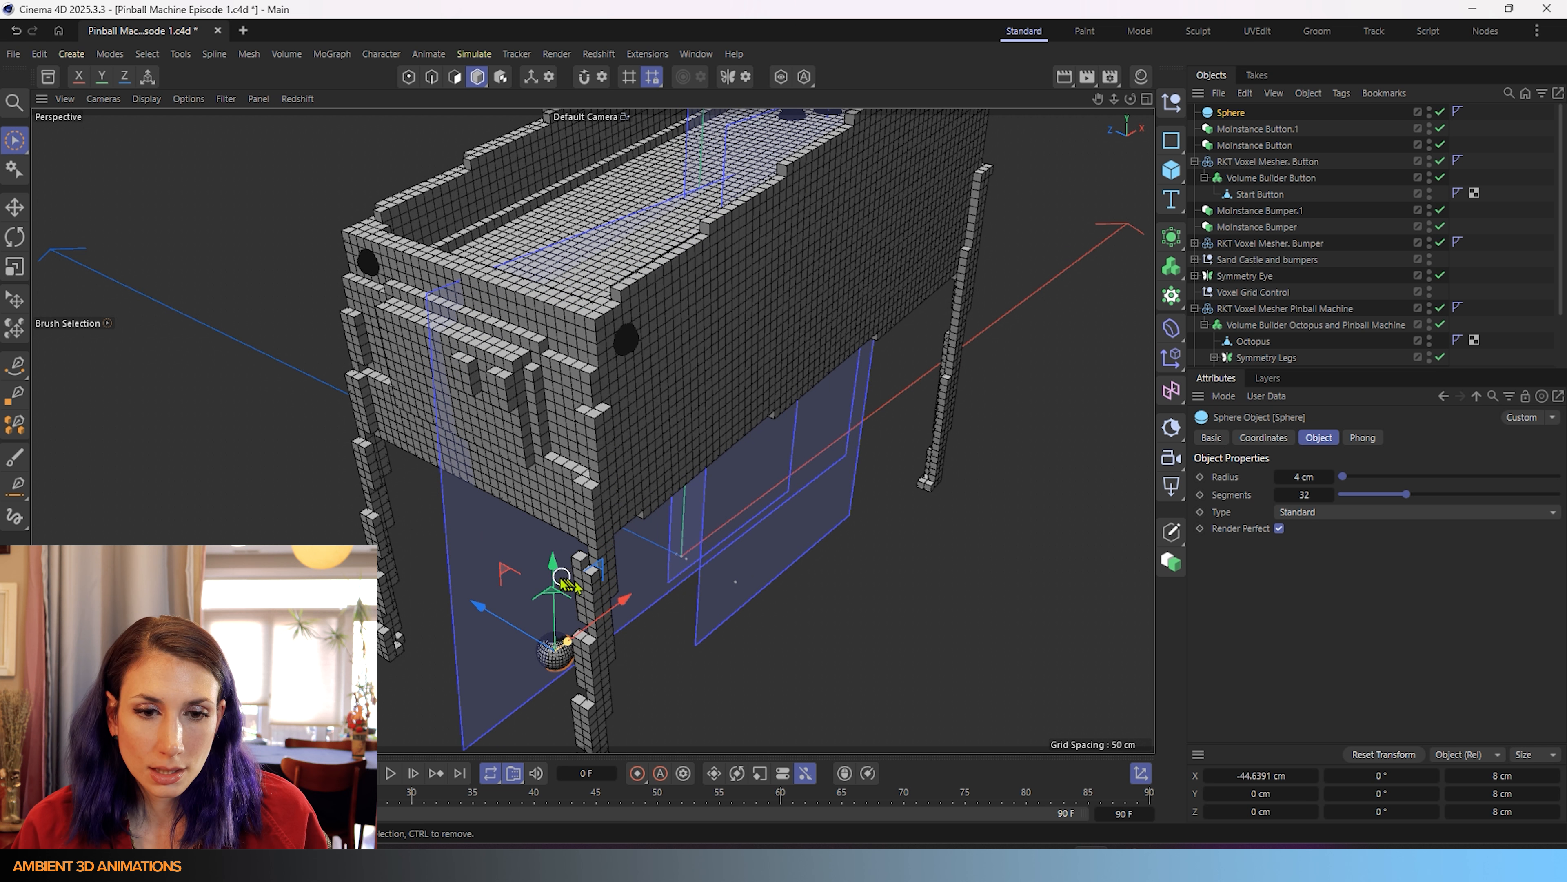
left_click_drag(553, 573, 550, 249)
left_click_drag(581, 431, 733, 451, "alt")
left_click_drag(436, 318, 655, 371, "alt")
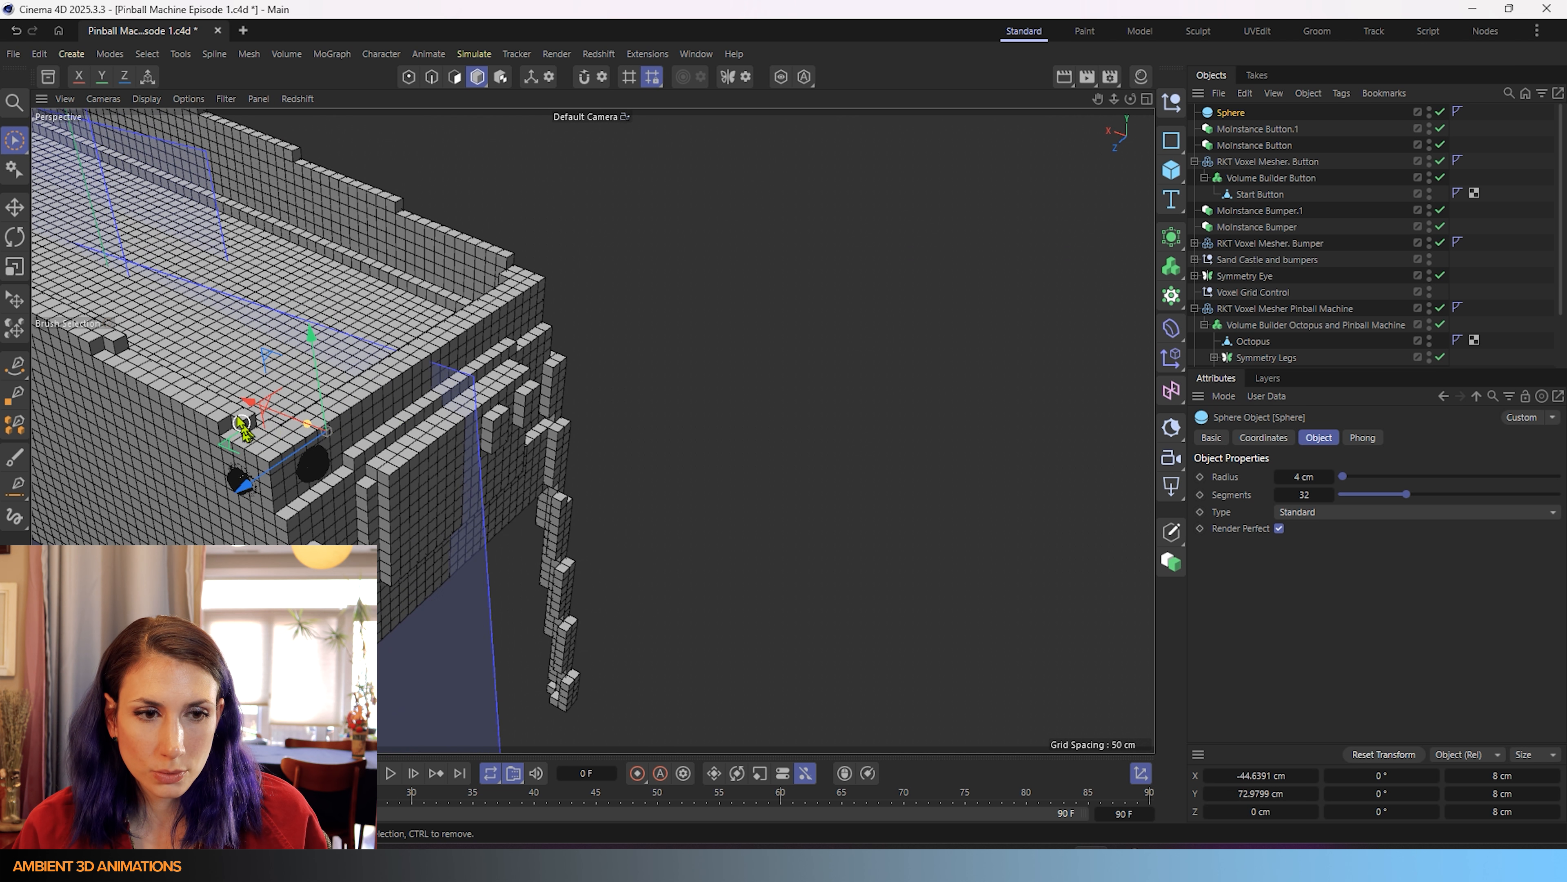
left_click_drag(271, 426, 204, 373)
left_click_drag(432, 378, 506, 410)
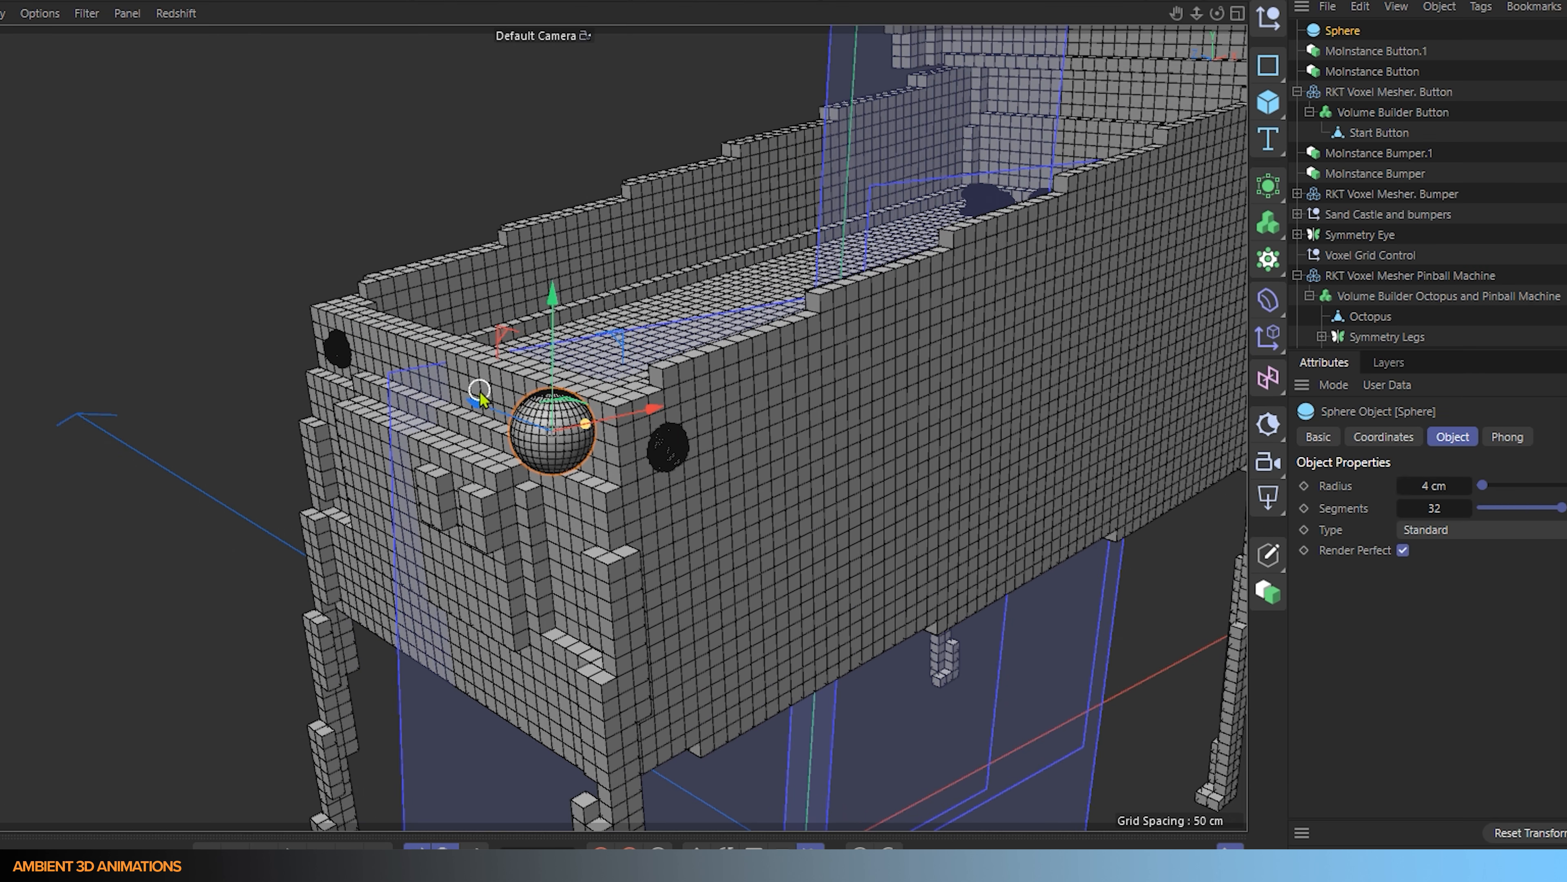
- Scale the sphere to about 4 cm across and rotate its bank to -95° so its pole faces forward
key("t")
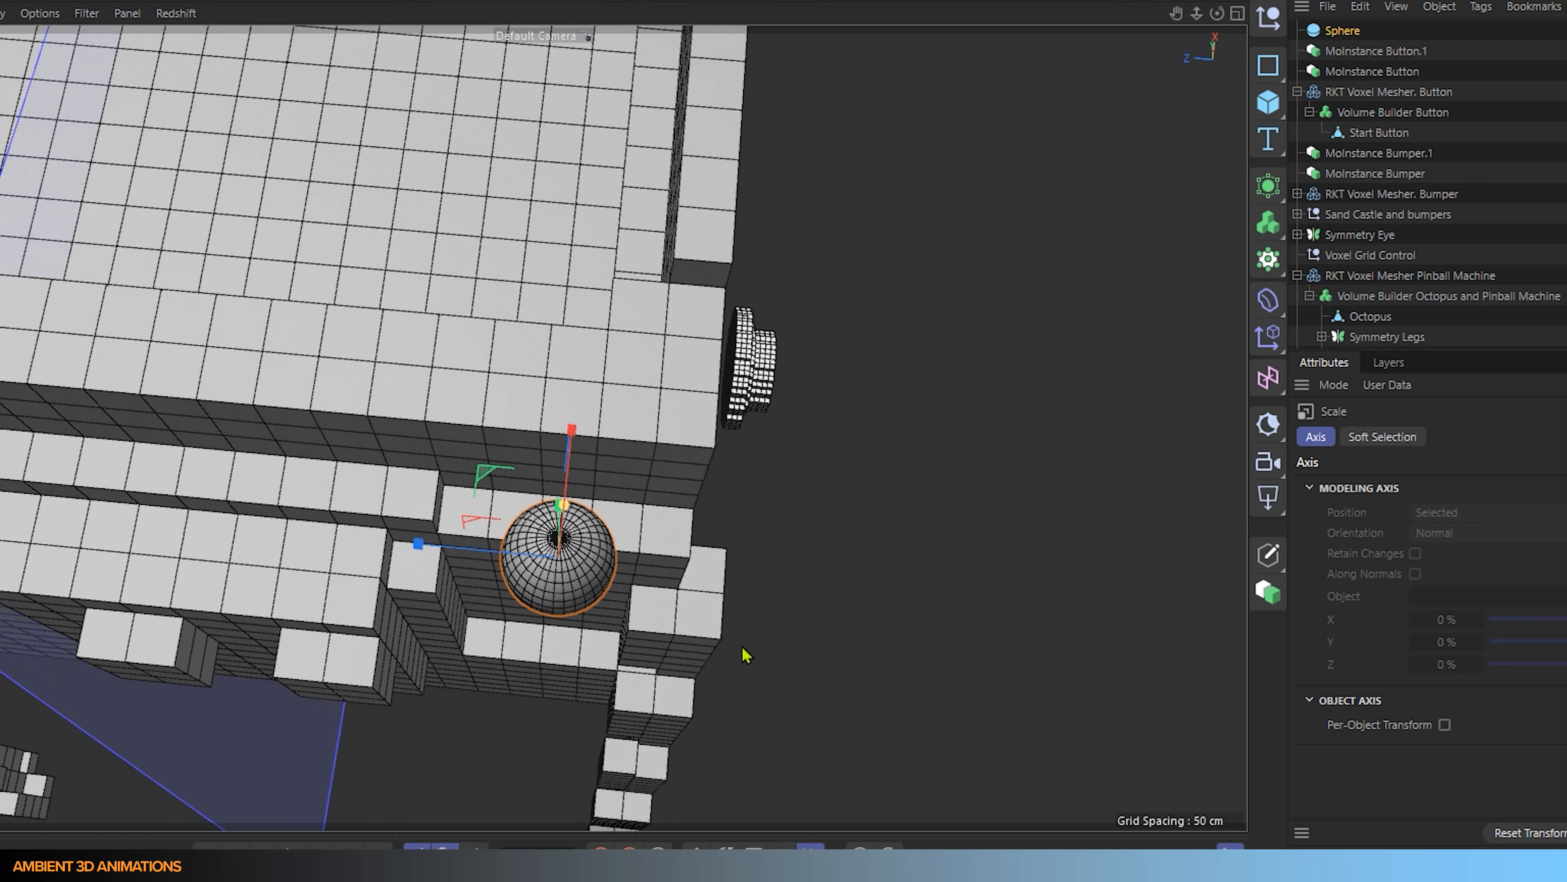
key("r")
left_click_drag(745, 655, 490, 401, "alt")
left_click_drag(490, 402, 622, 595, "alt")
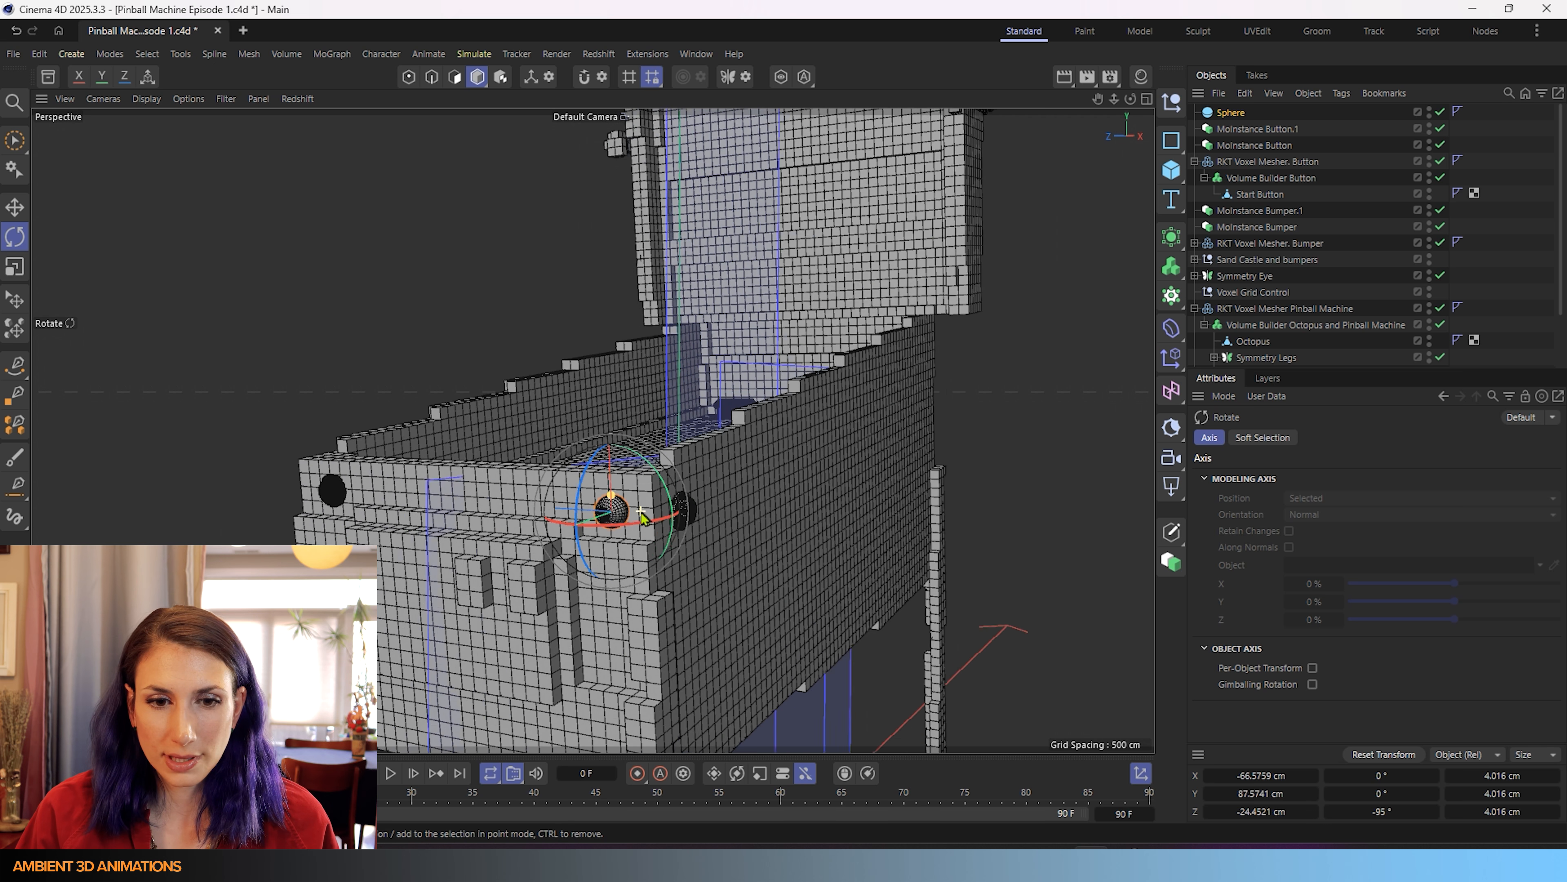
scroll(607, 412, "up", 5)
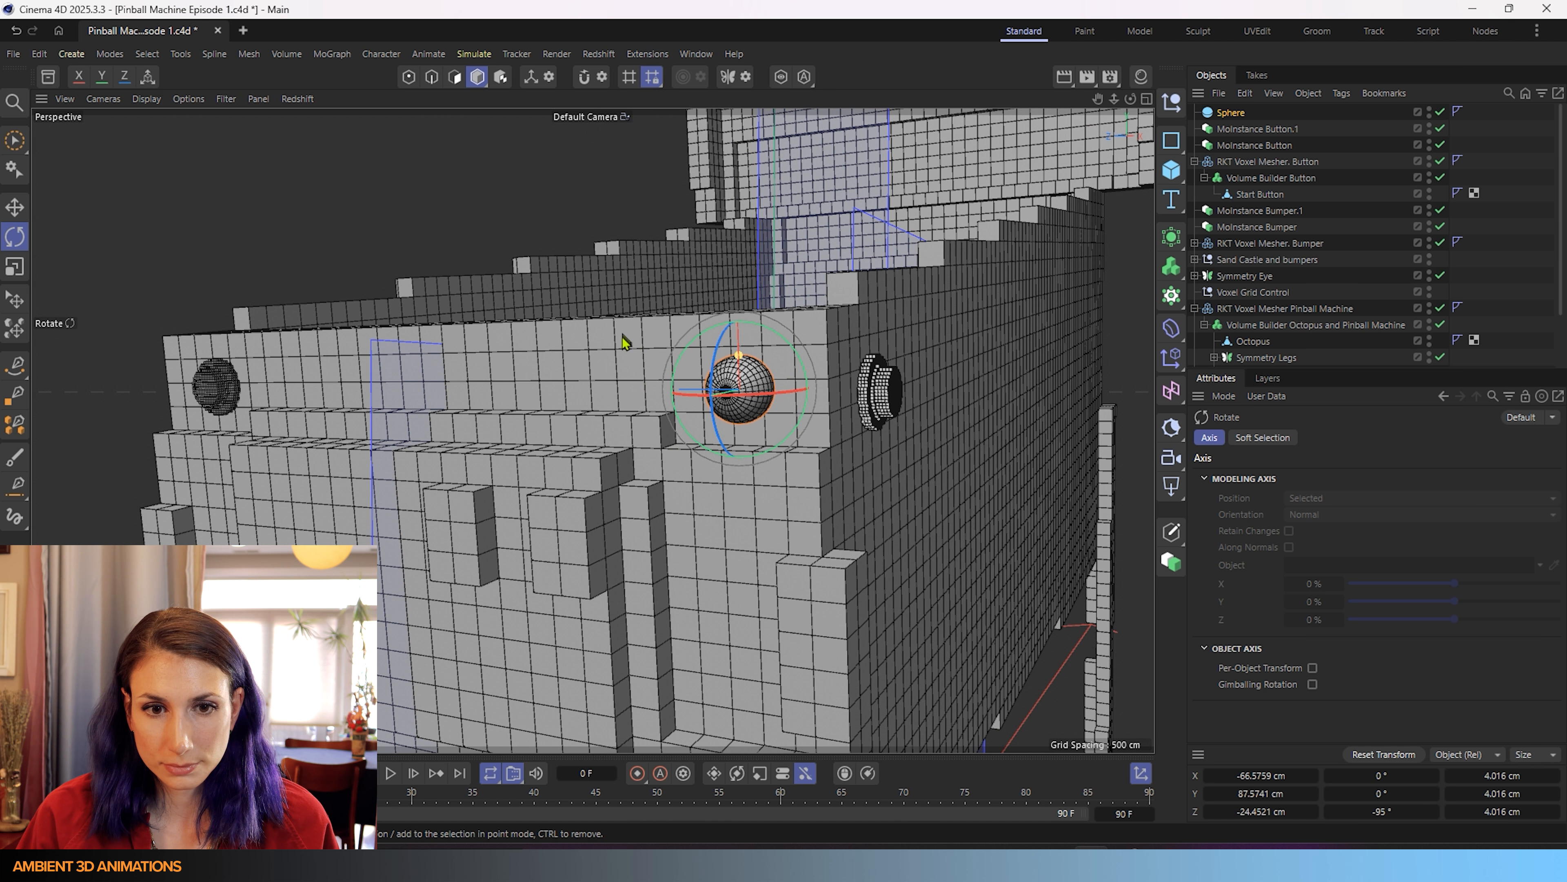
- Select the Lower Pinball Machine Body mesh and face the cabinet front around the sphere
left_click(623, 341)
scroll(1294, 327, "down", 2)
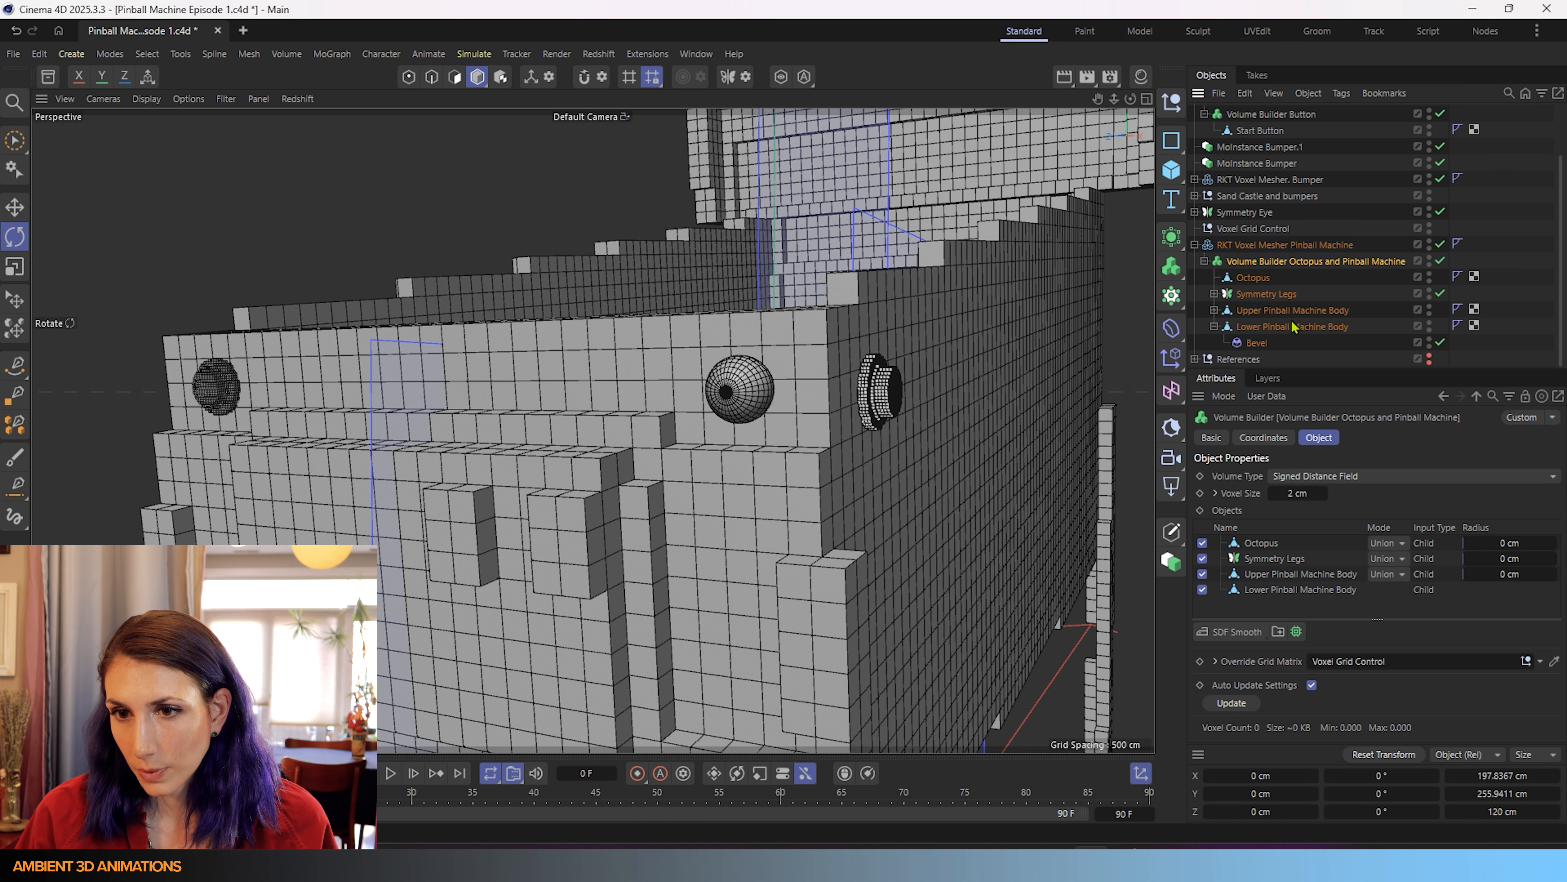
left_click(1294, 326)
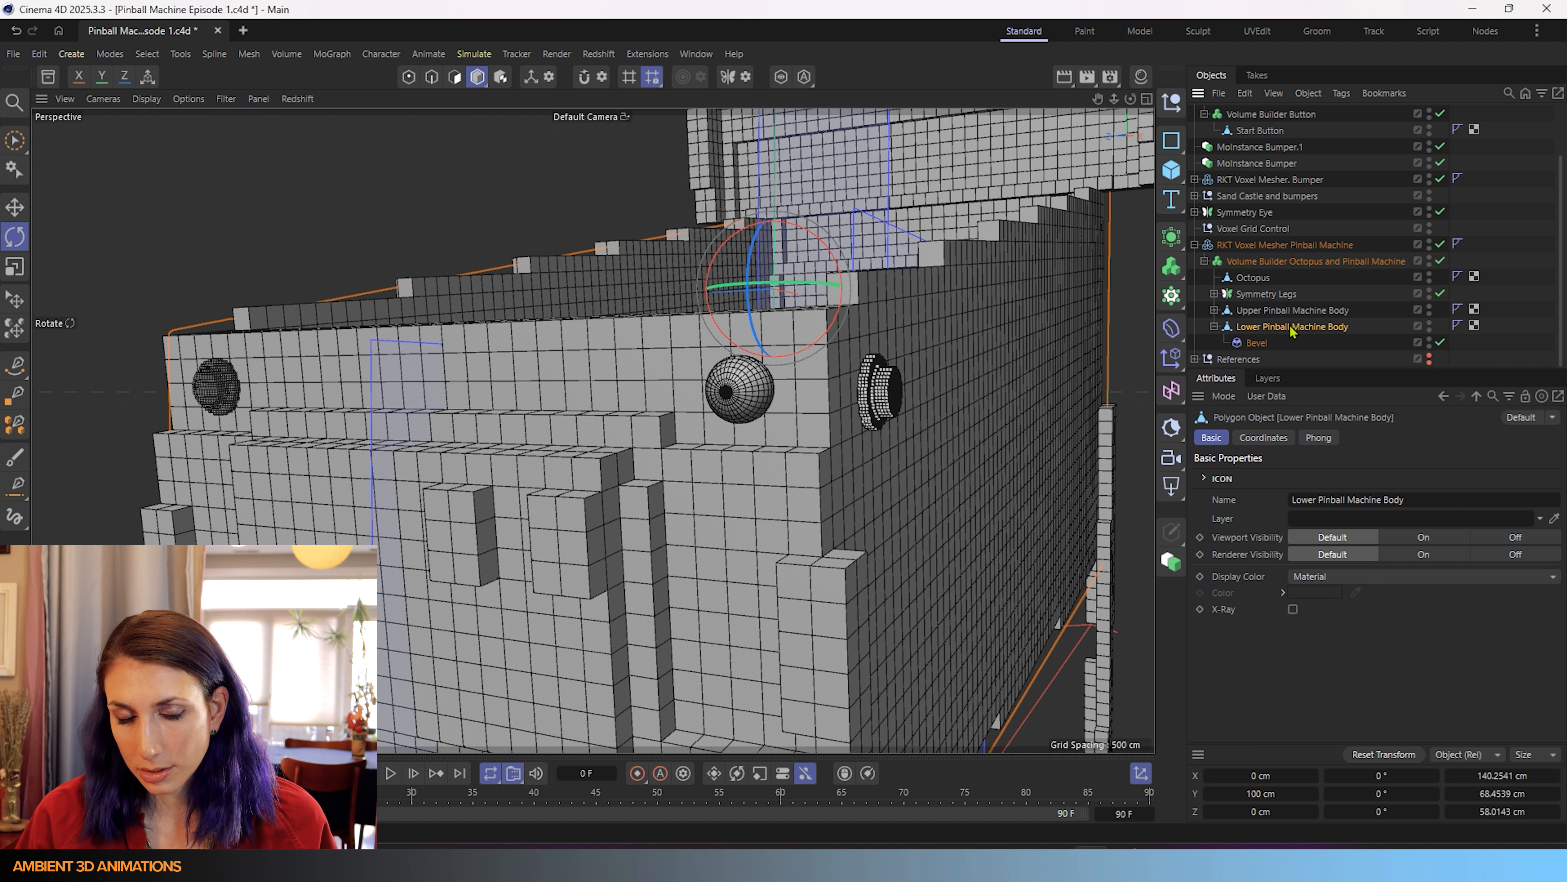
left_click_drag(738, 646, 826, 574, "alt")
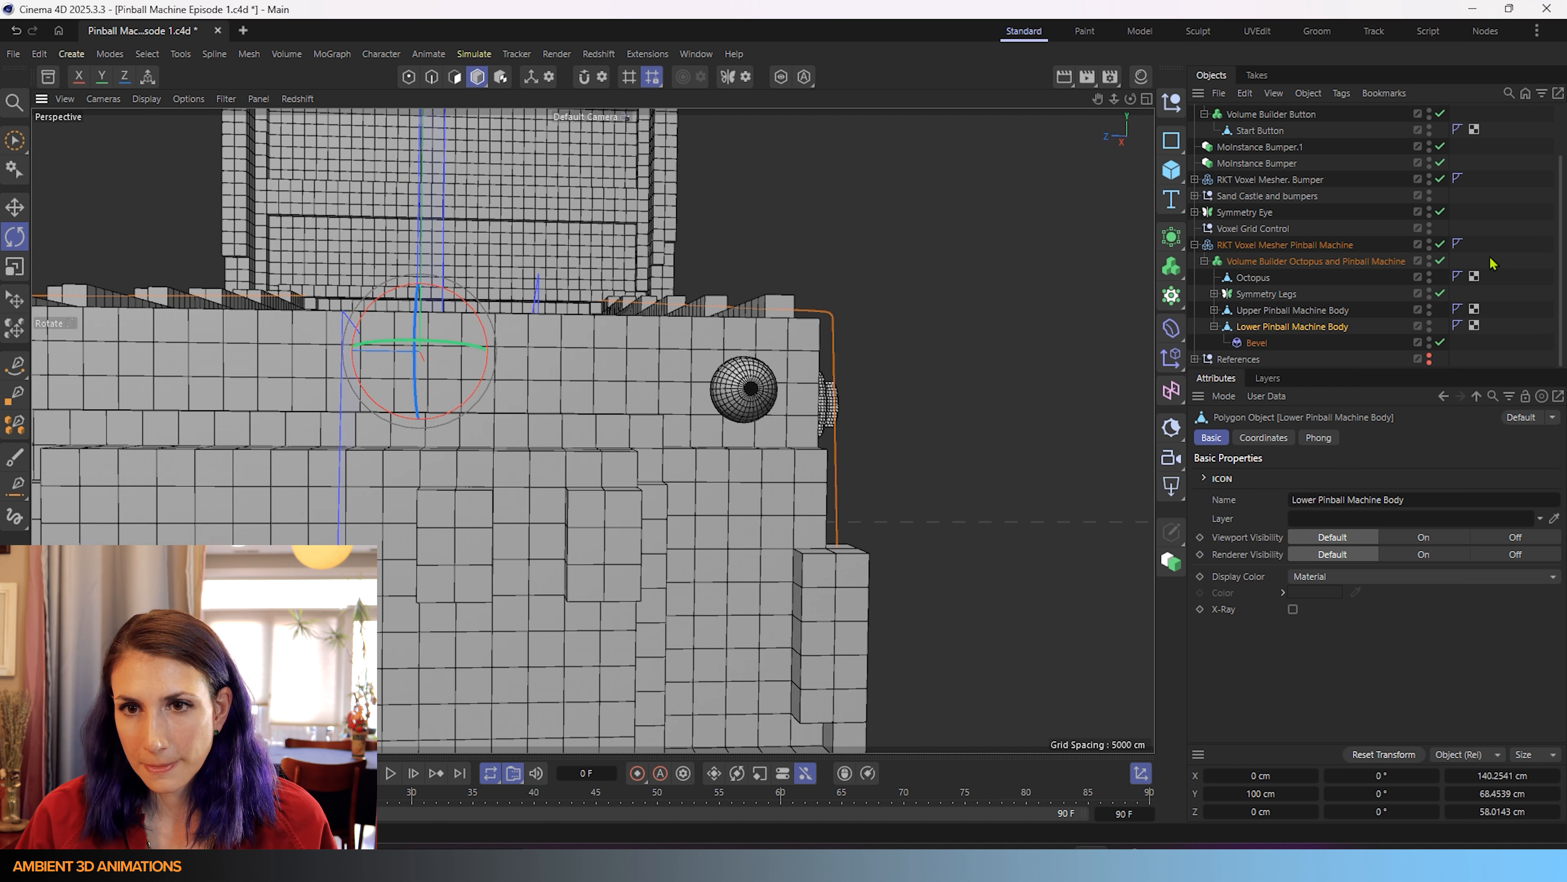
- Switch the pinball machine's Voxel Mesher and Volume Builder off to examine the underlying front panel mesh, and switch both back on
left_click(1441, 245)
left_click(1441, 261)
left_click_drag(689, 620, 418, 390, "alt")
scroll(826, 494, "down", 5)
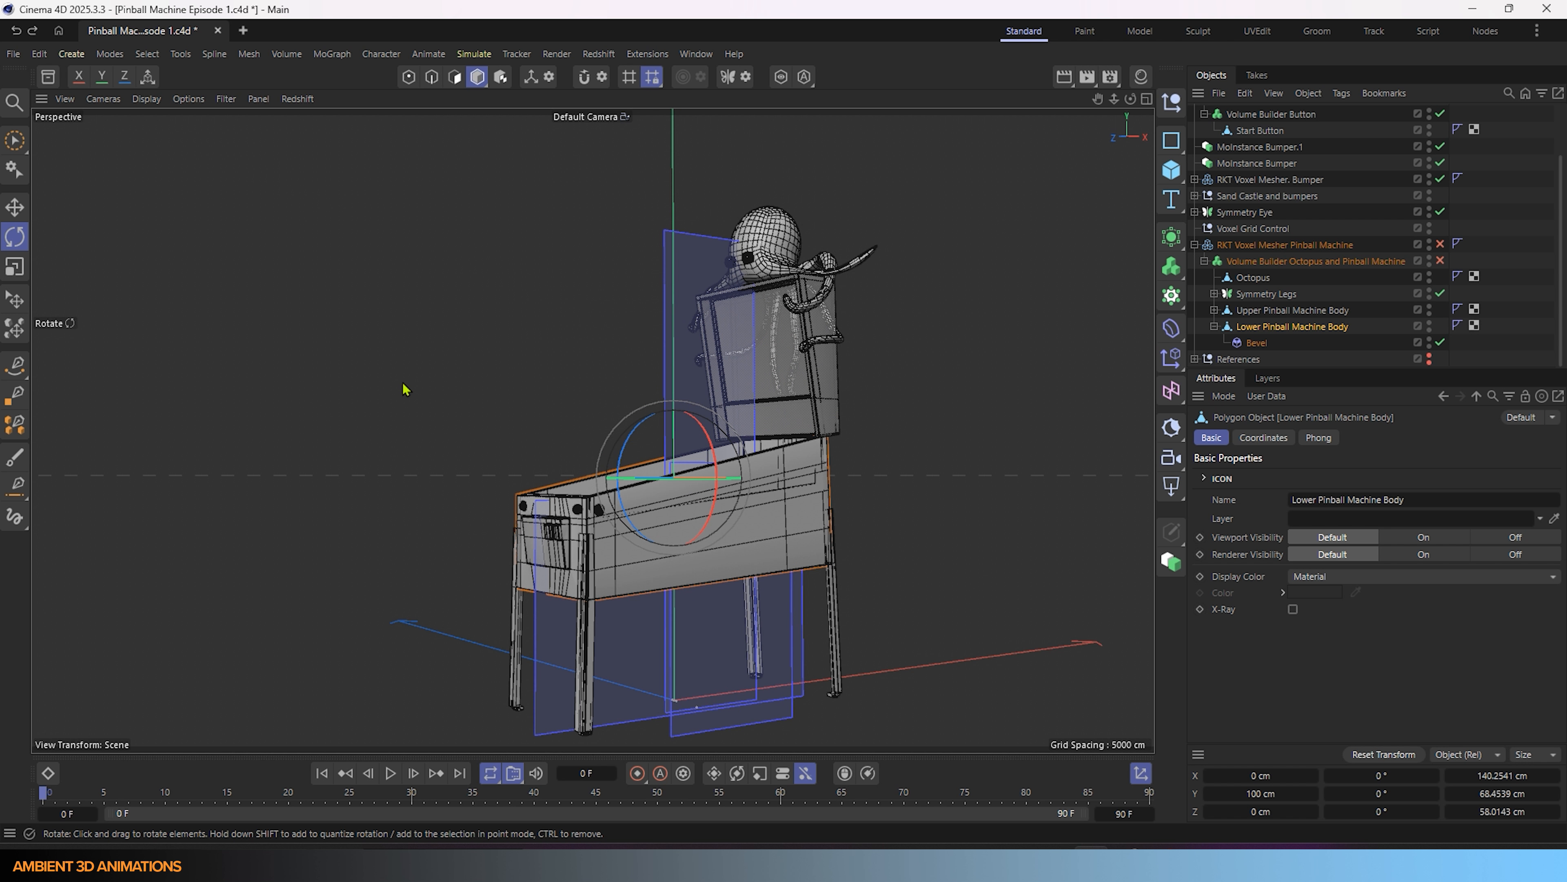
scroll(508, 472, "up", 5)
left_click_drag(496, 449, 397, 369, "alt")
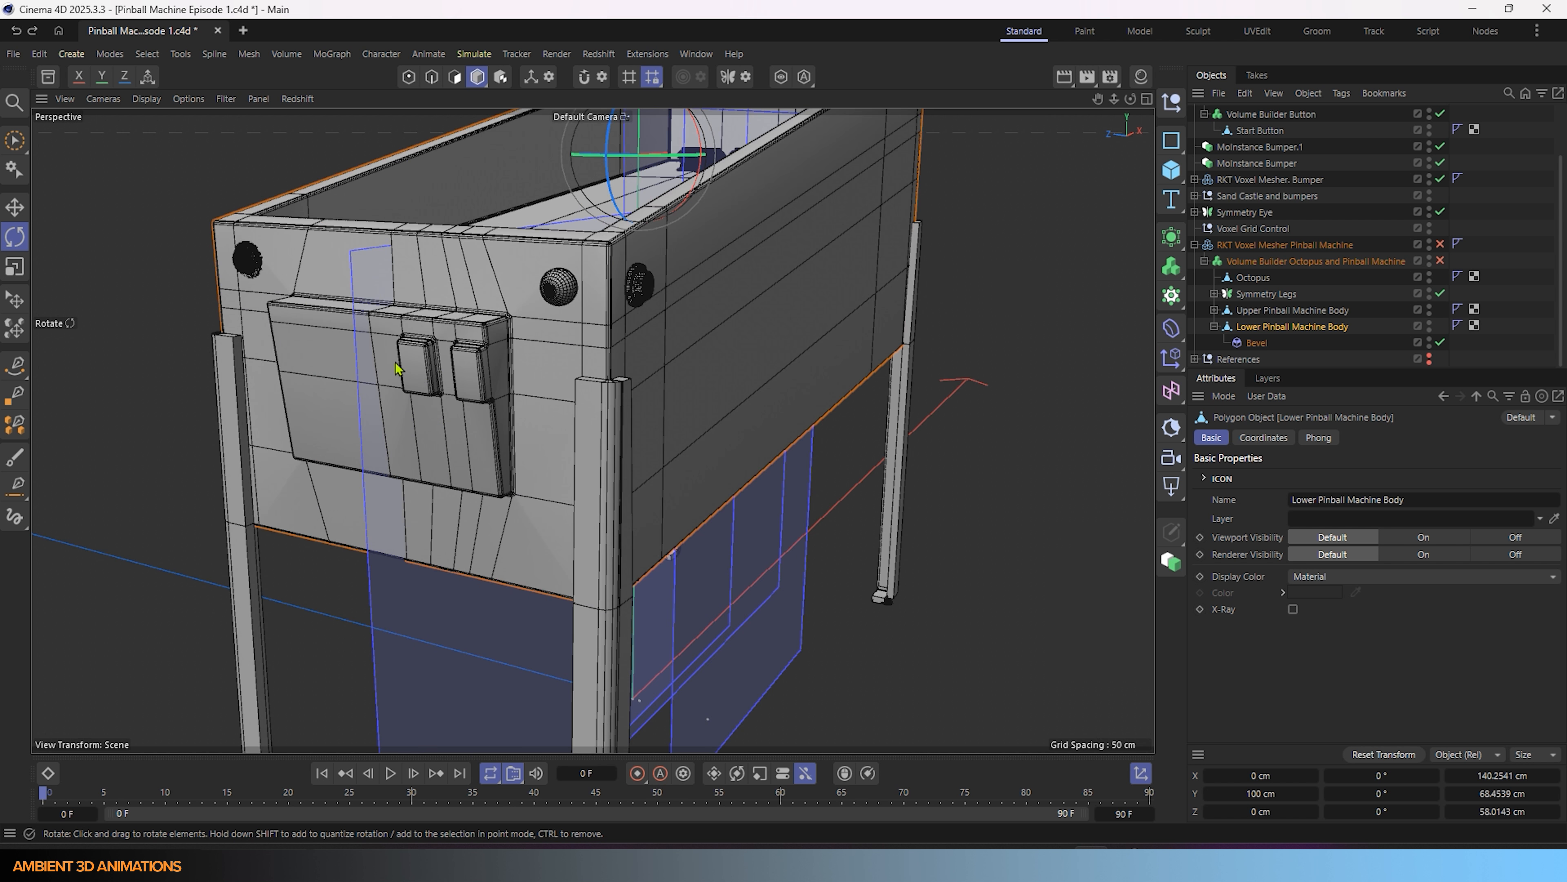
left_click(1440, 260)
left_click(1440, 244)
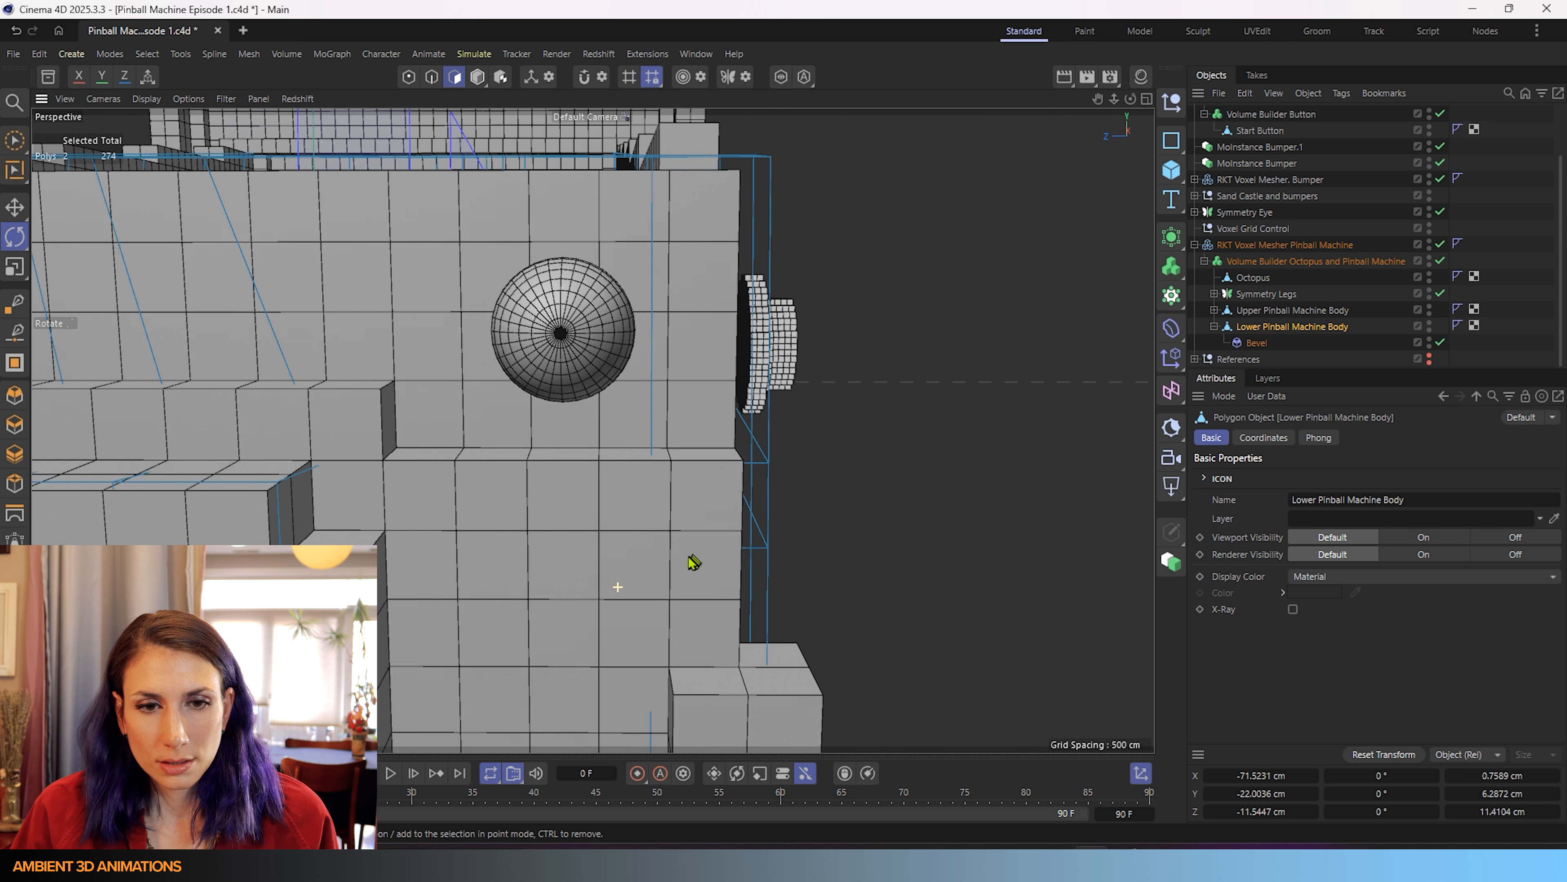
- Add two vertical loop cuts to the lower body's front on either side of the sphere, at about 29.86% and 38.12% offset
scroll(694, 560, "down", 2)
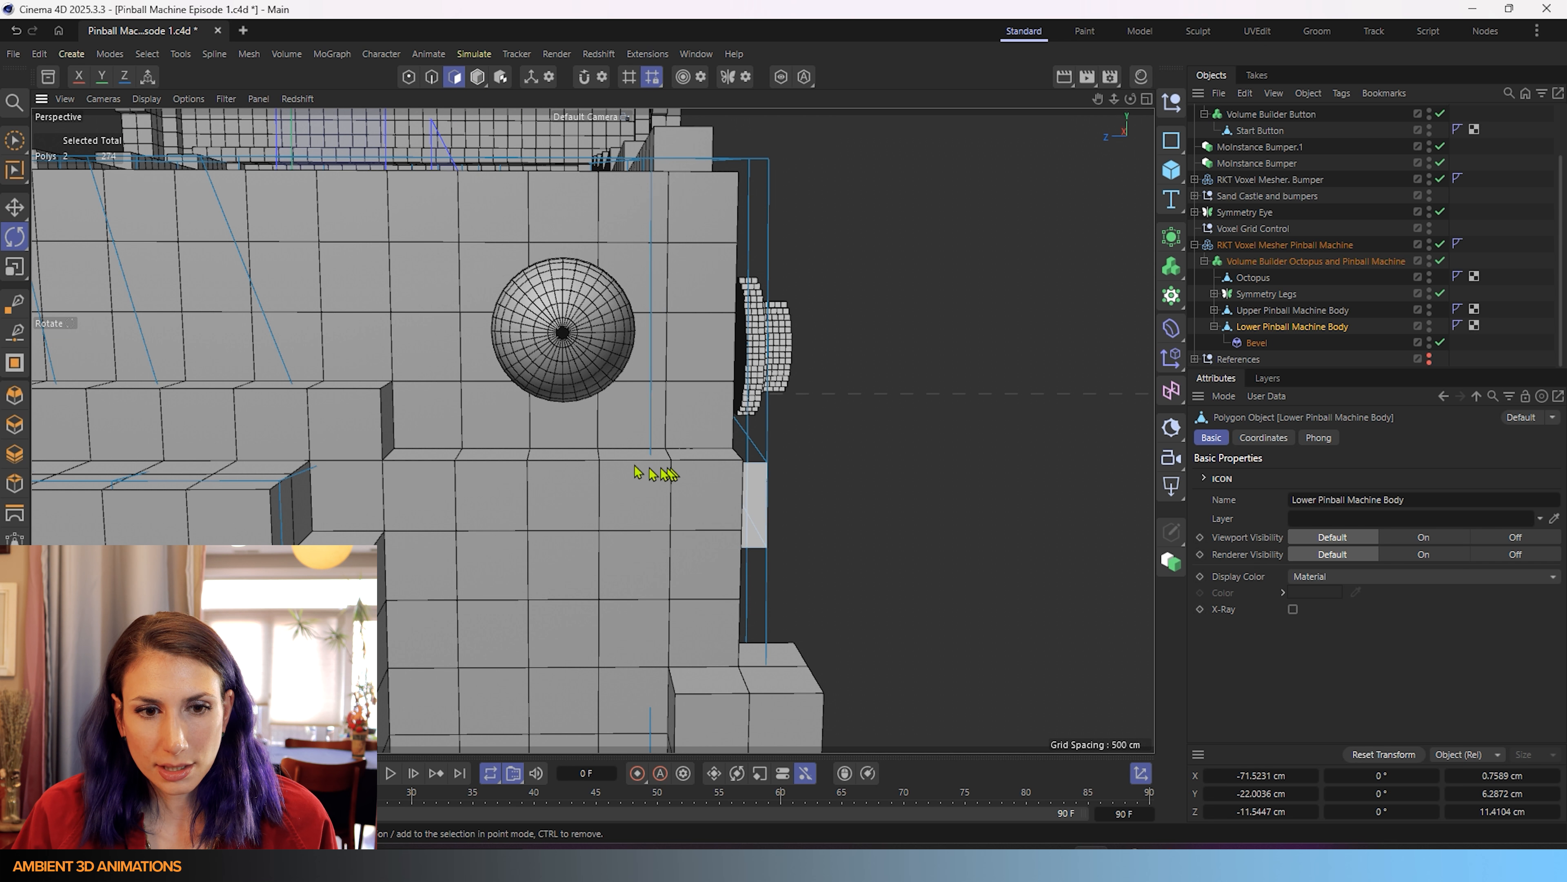
right_click(456, 505)
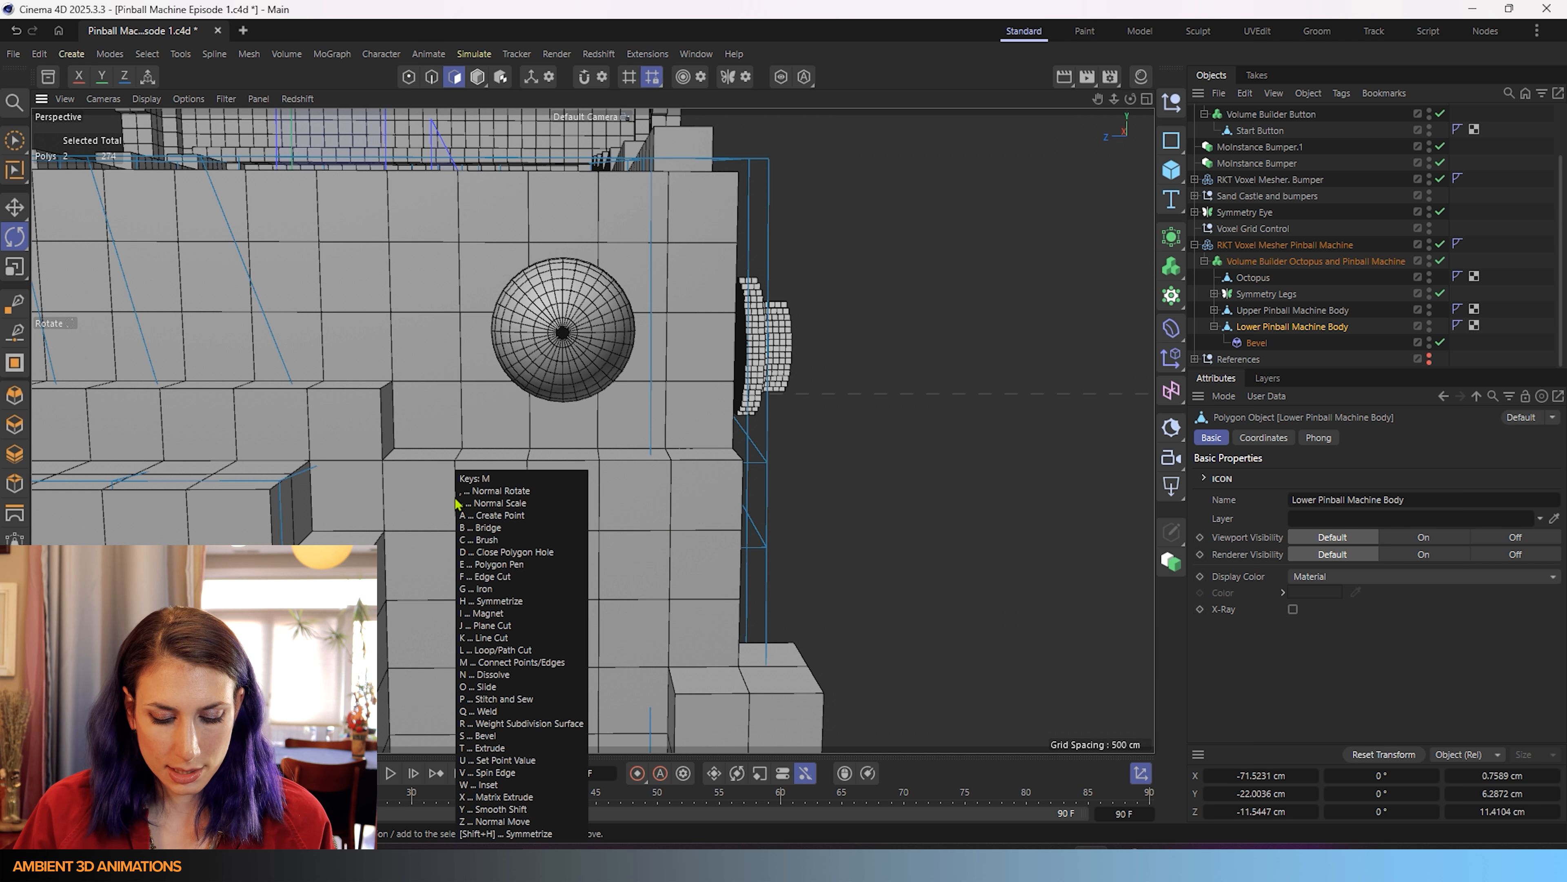
left_click(472, 643)
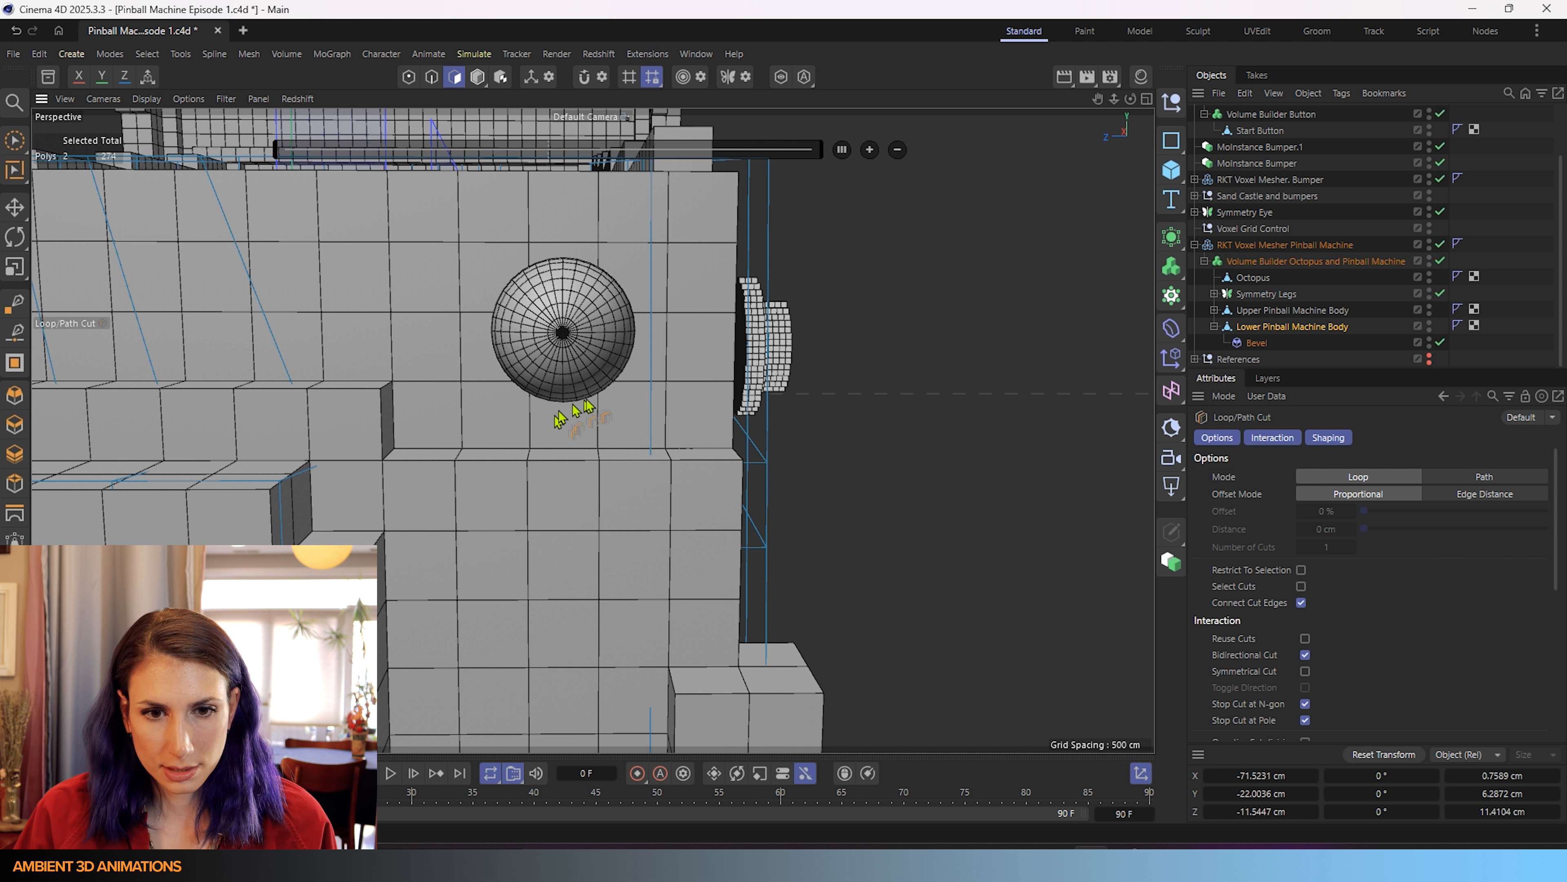
left_click(686, 468)
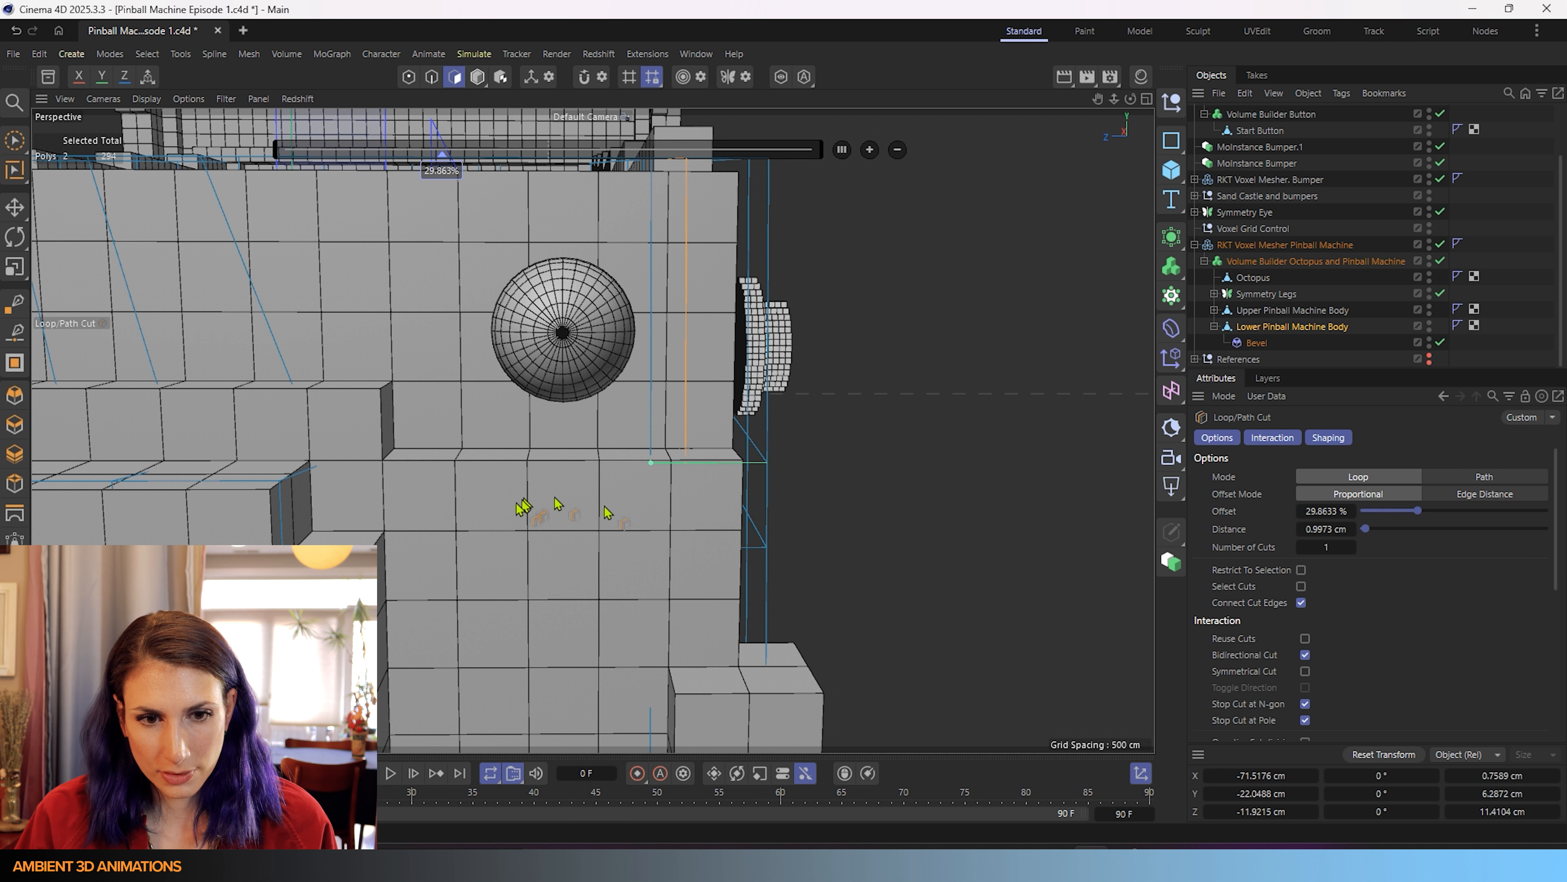
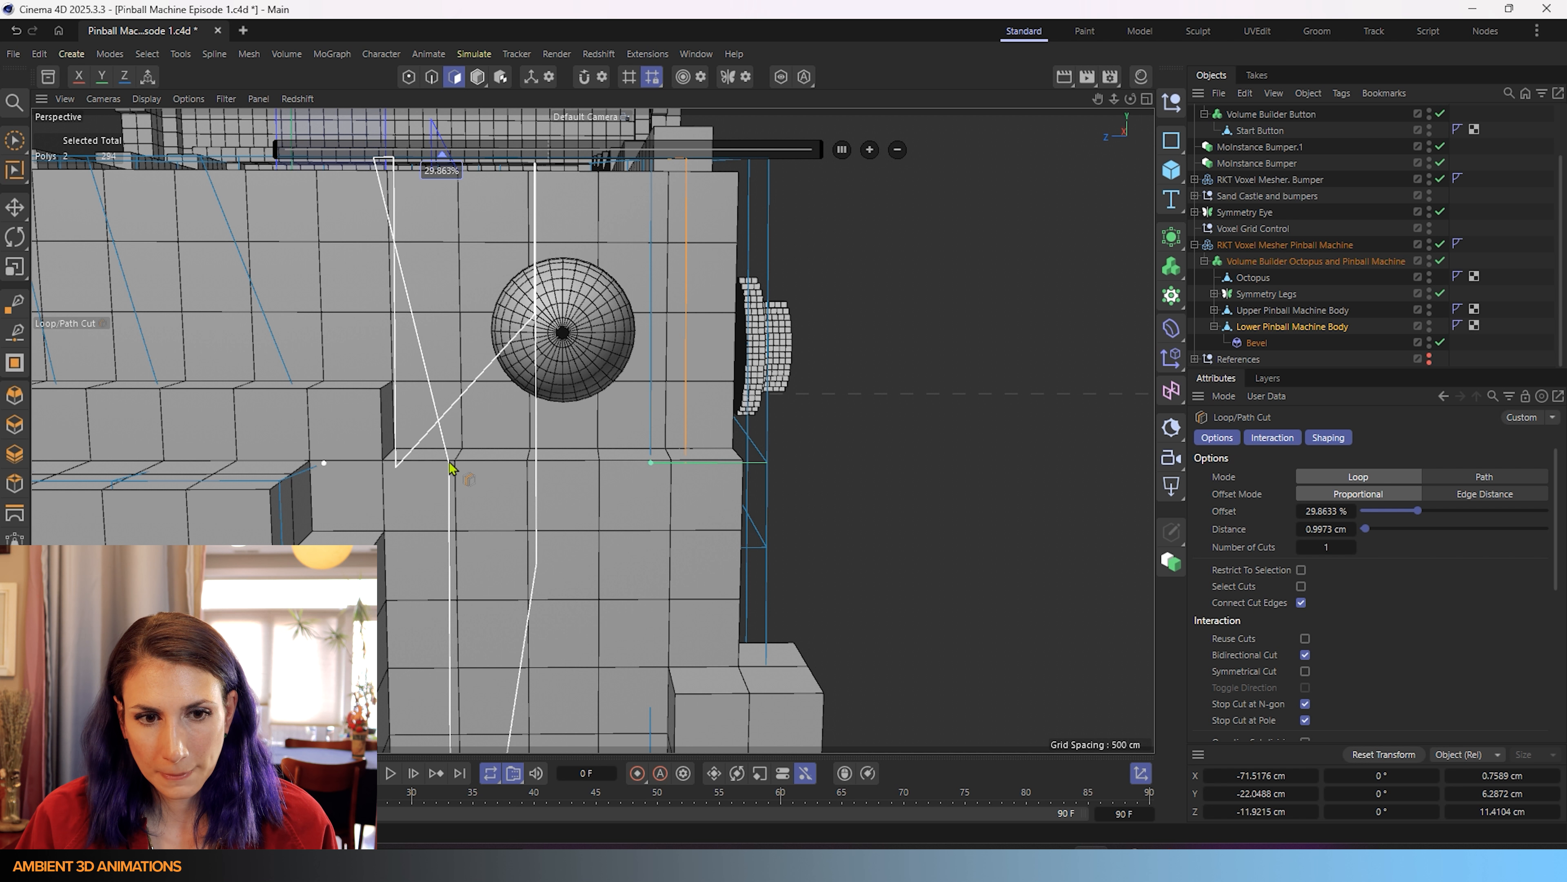
left_click(449, 464)
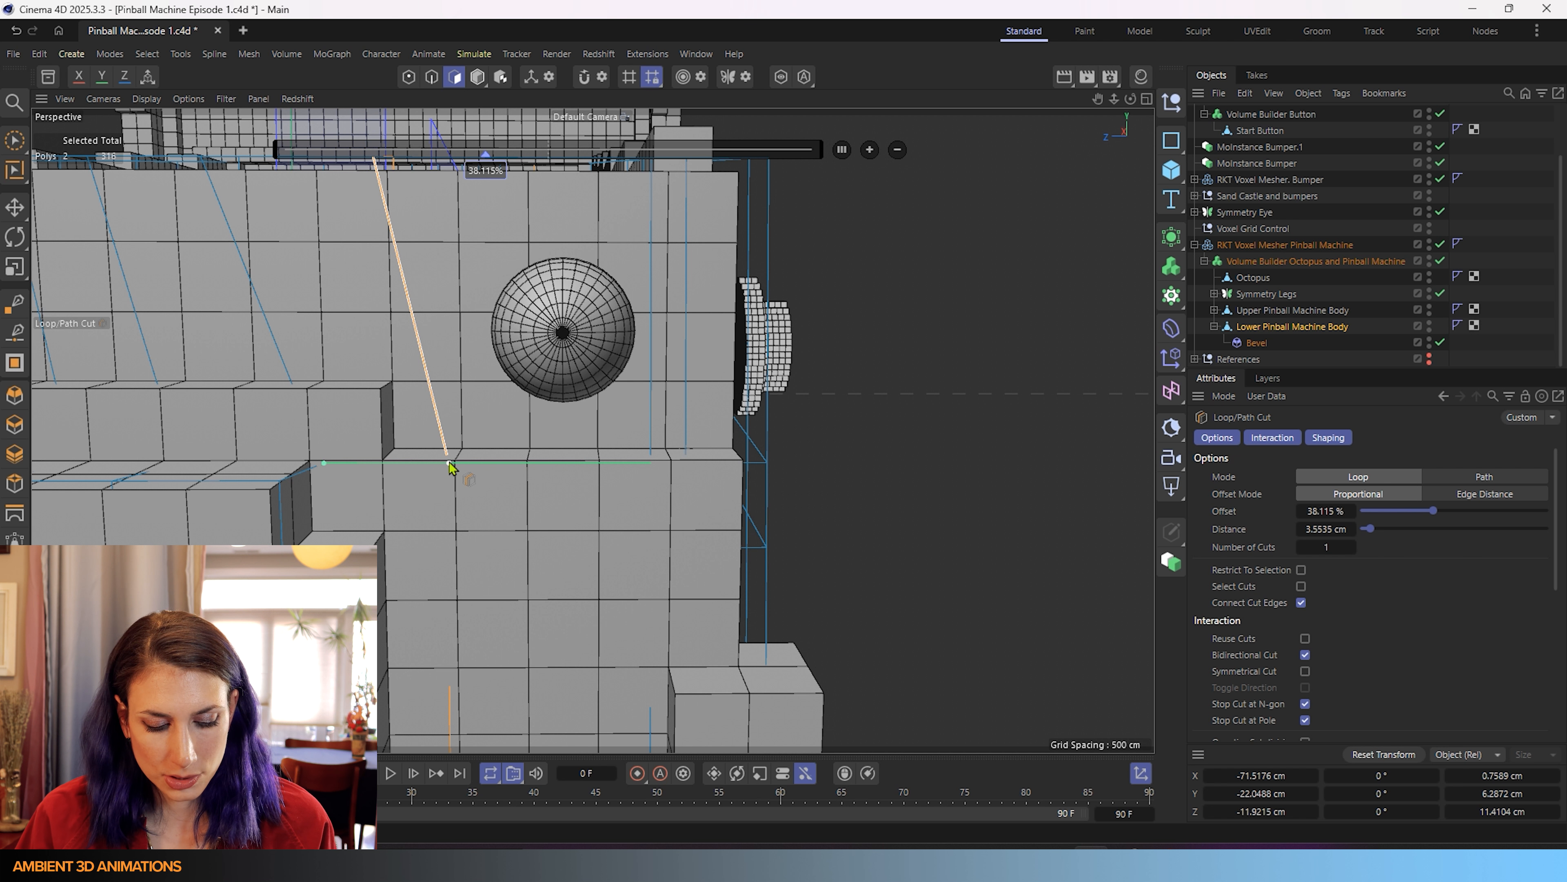
- Select the slanted loop cut beside the sphere, flatten it into a straight vertical line and move it closer to the sphere
key("t")
key("u")
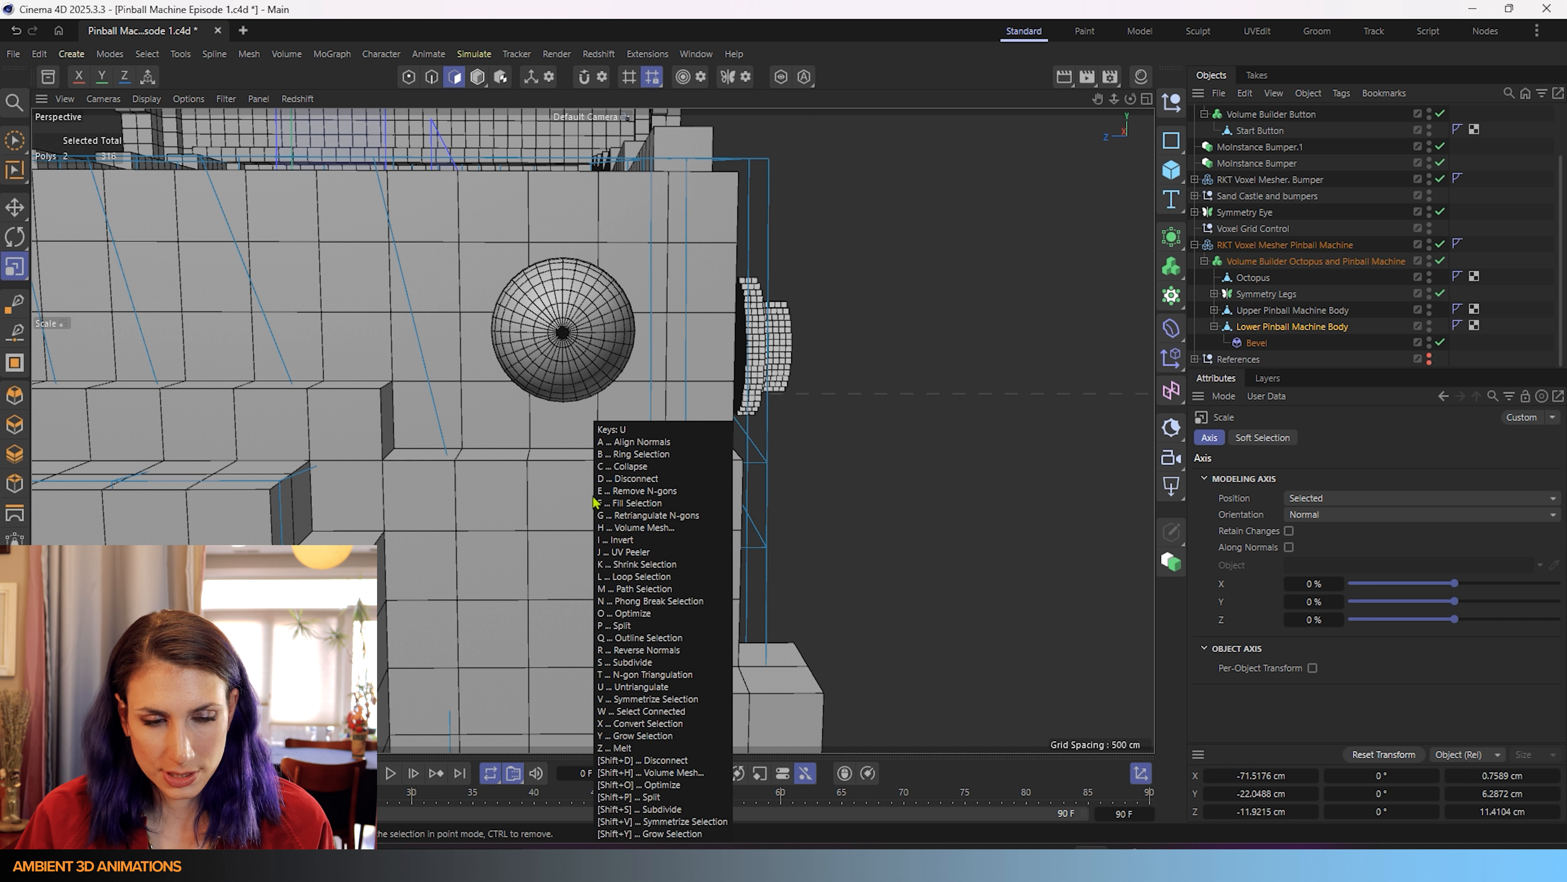
key("l")
left_click(432, 77)
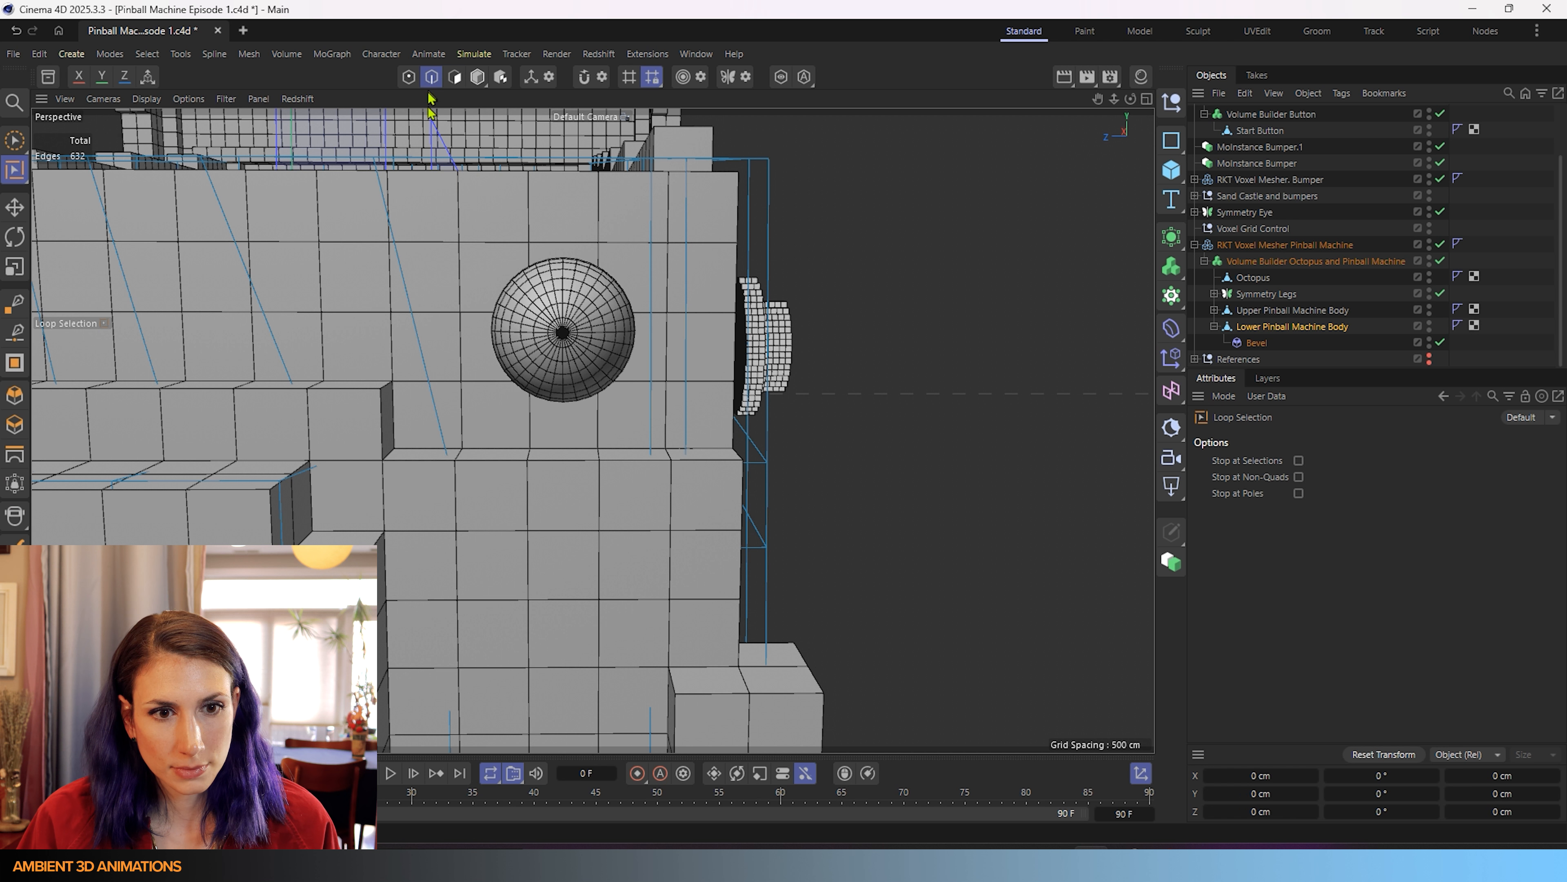
left_click(434, 410)
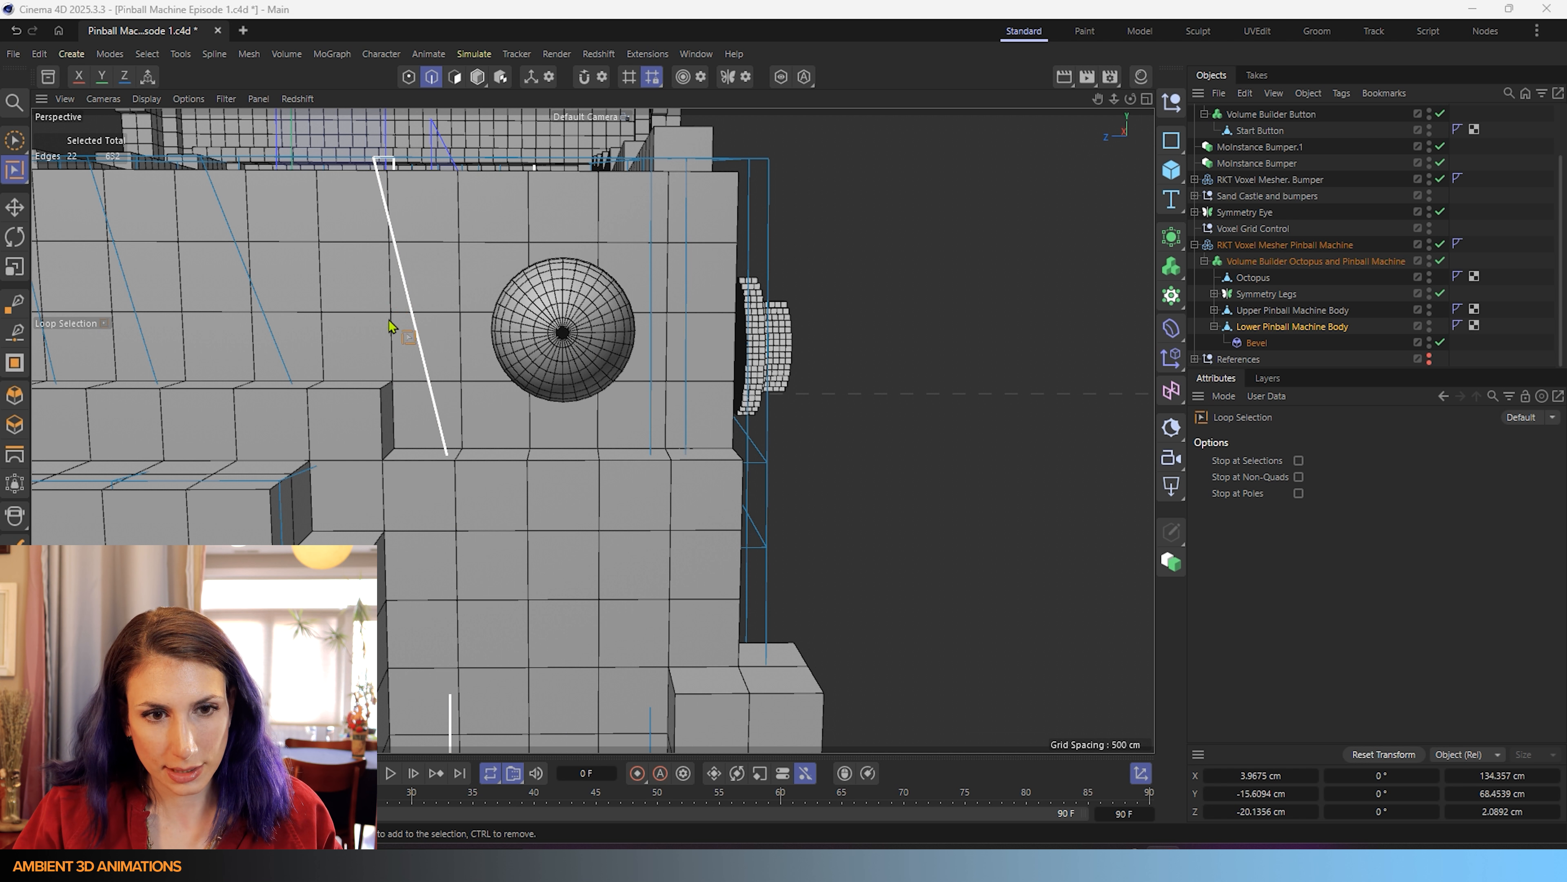
key("t")
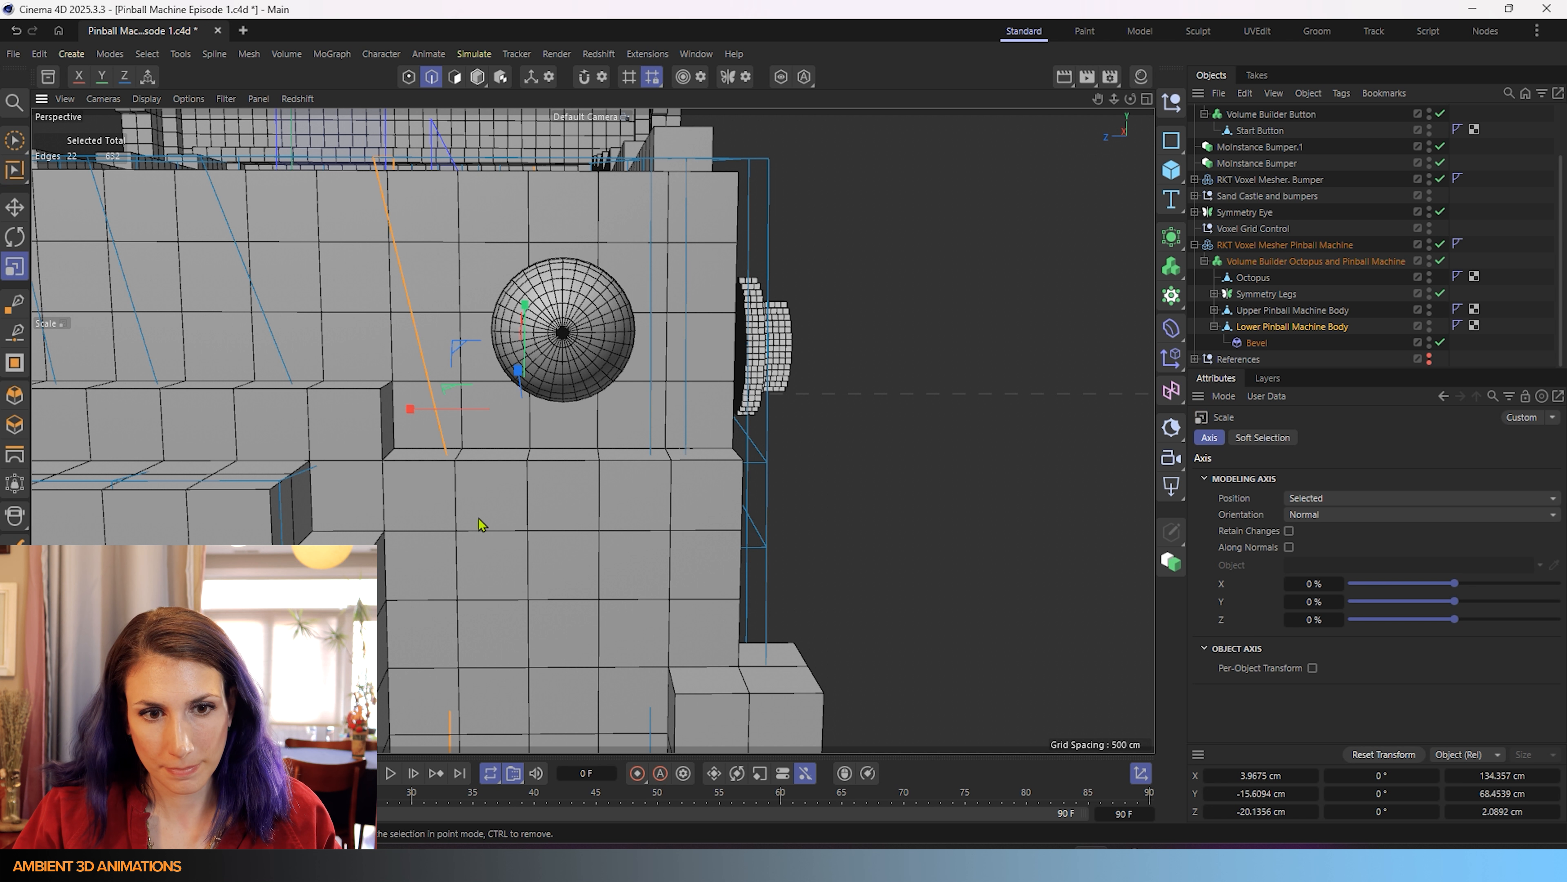
left_click_drag(413, 419, 524, 416)
key("e")
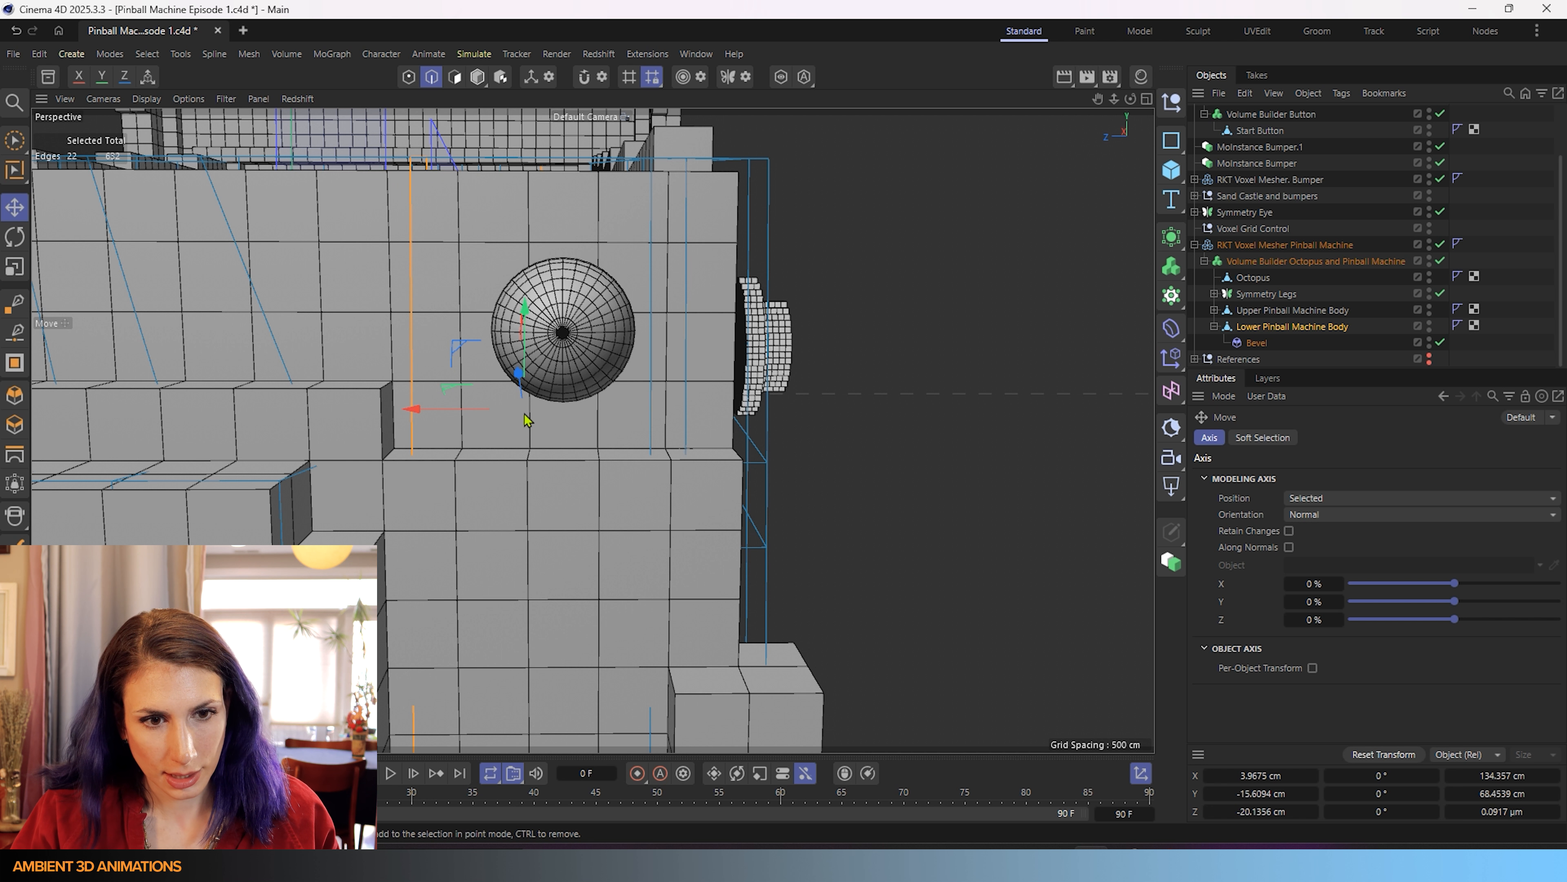
left_click_drag(422, 418, 433, 417)
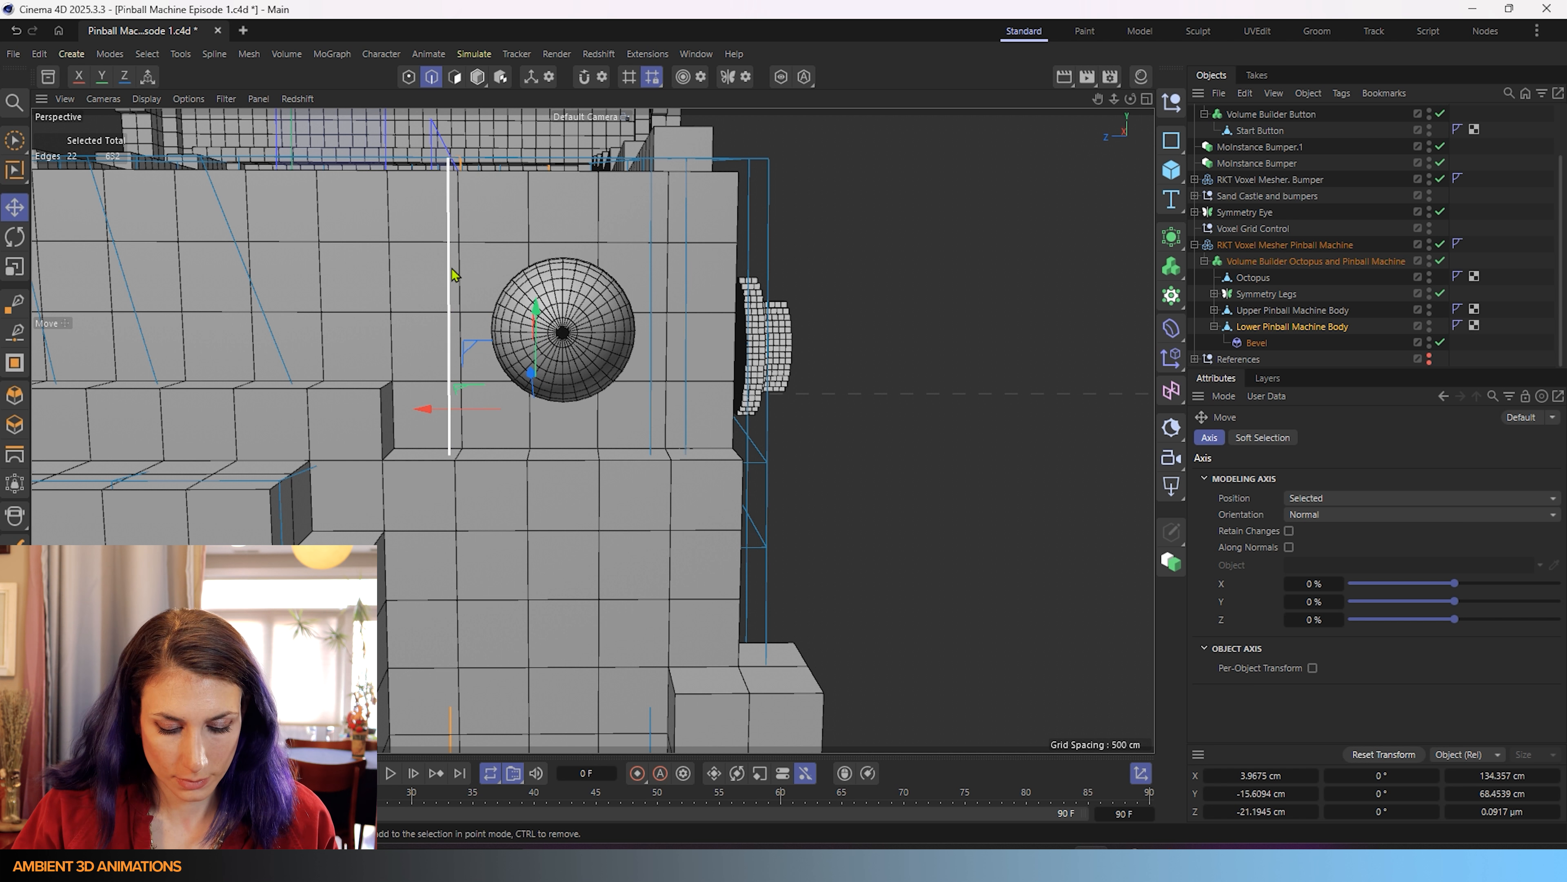
- Add two horizontal loop cuts to the lower body above and below the sphere, at about 75.02% and 88.48% offset
key("m")
key("l")
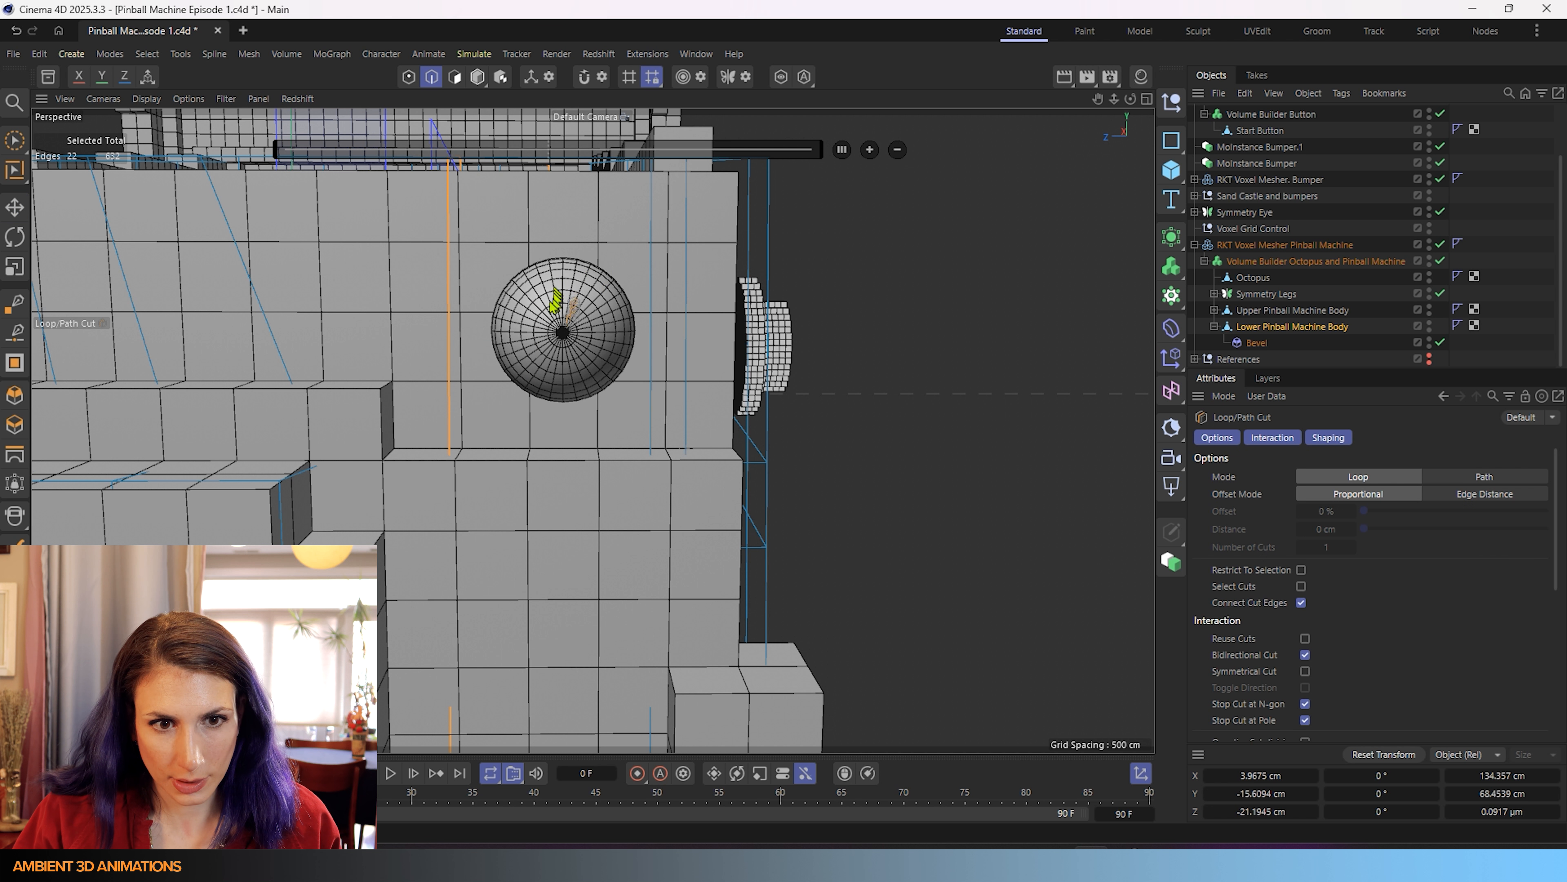
left_click(455, 240)
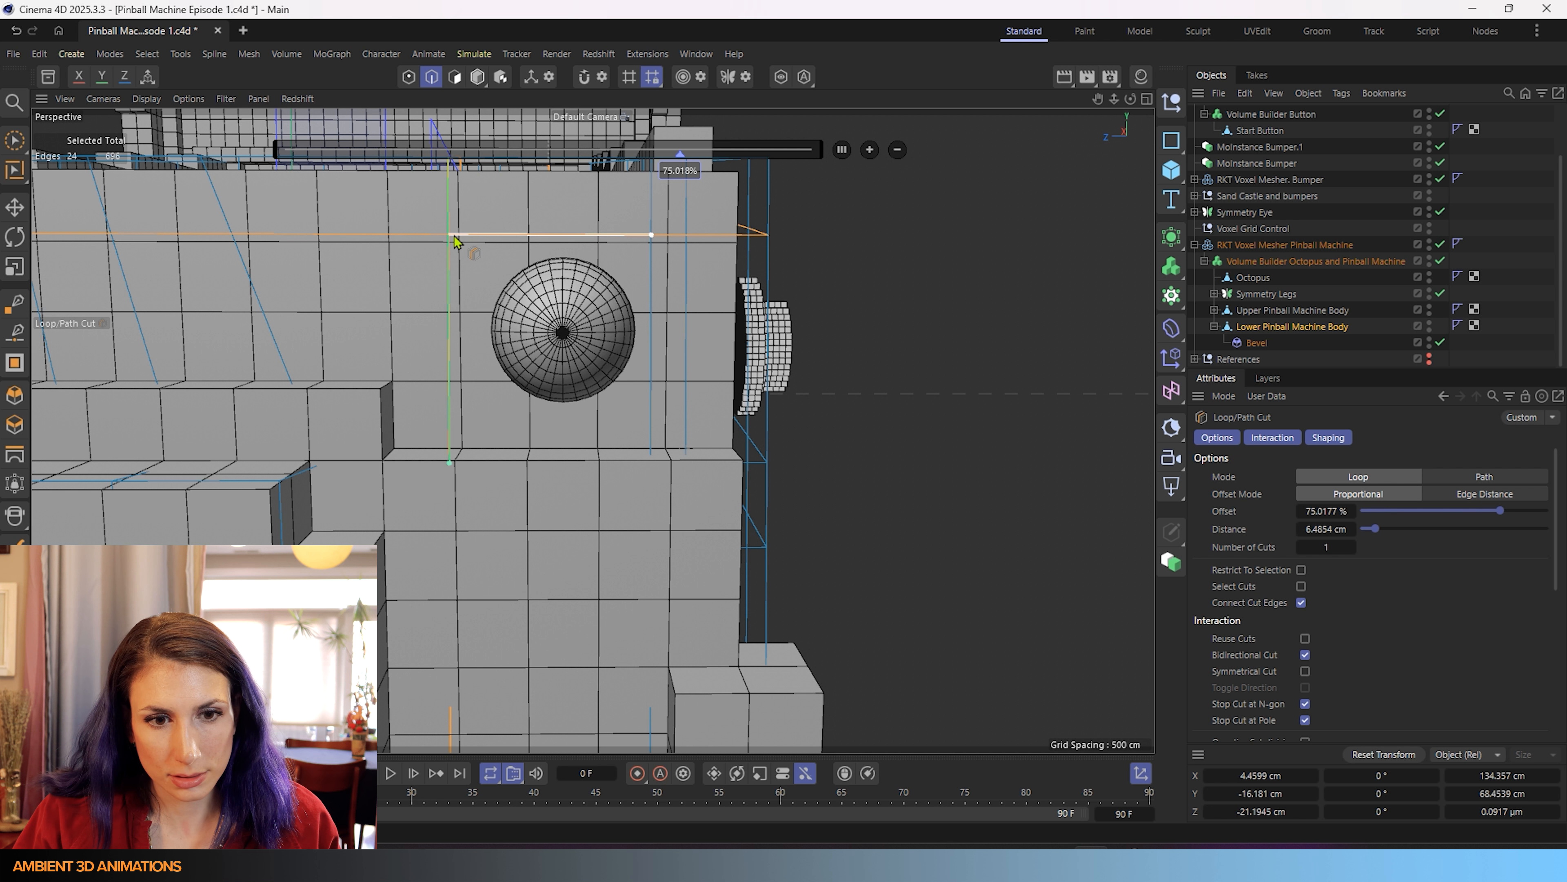
left_click(453, 474)
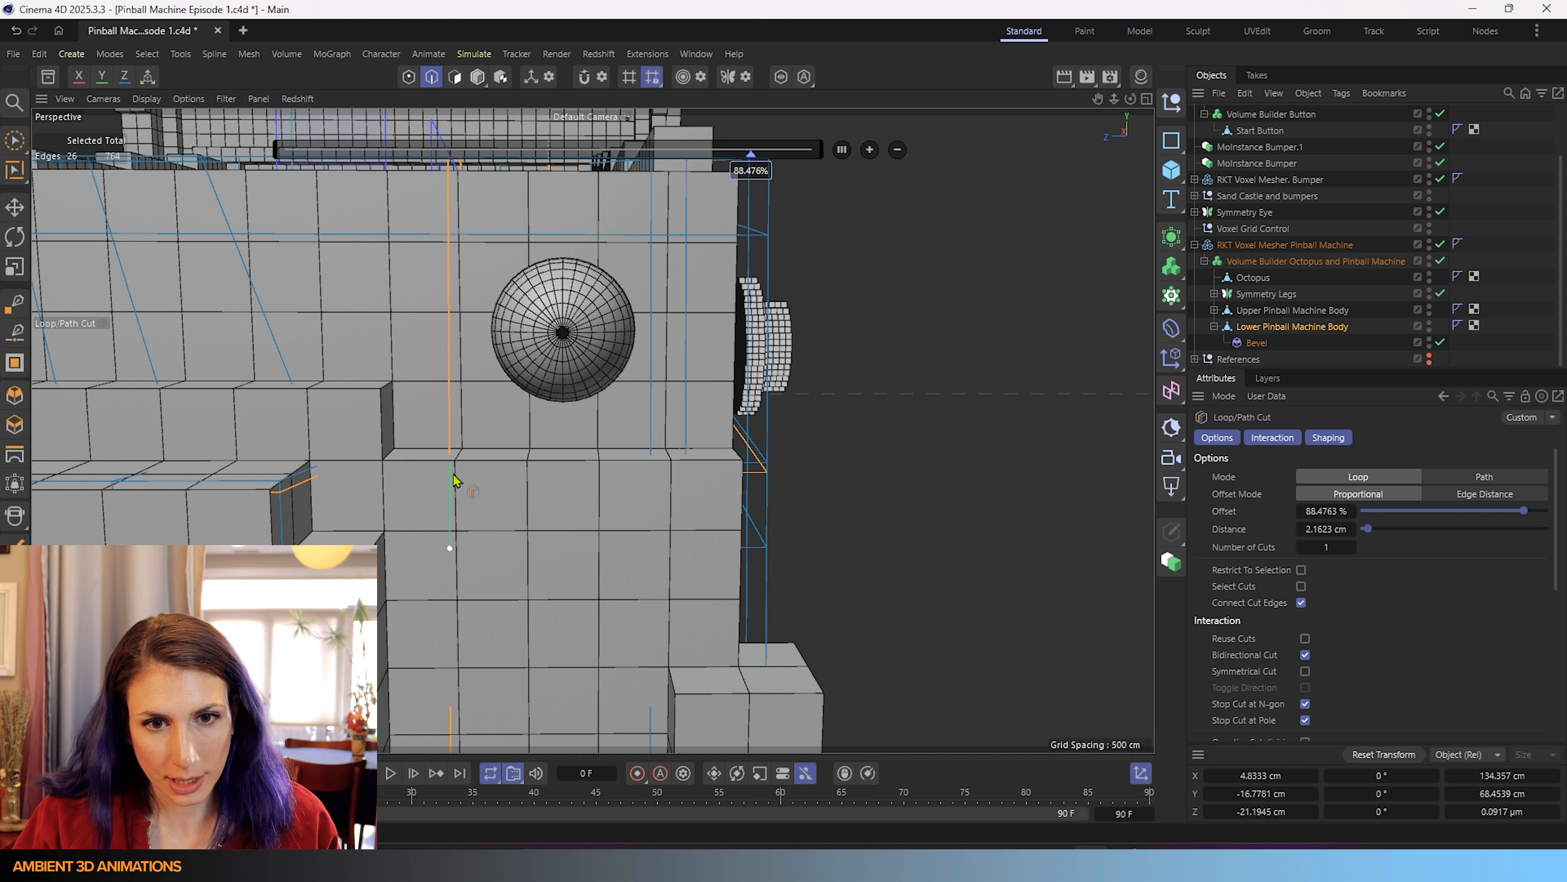
- Select the front panel polygon behind the sphere together with the narrow polygon beside it using Brush Selection
left_click(25, 143)
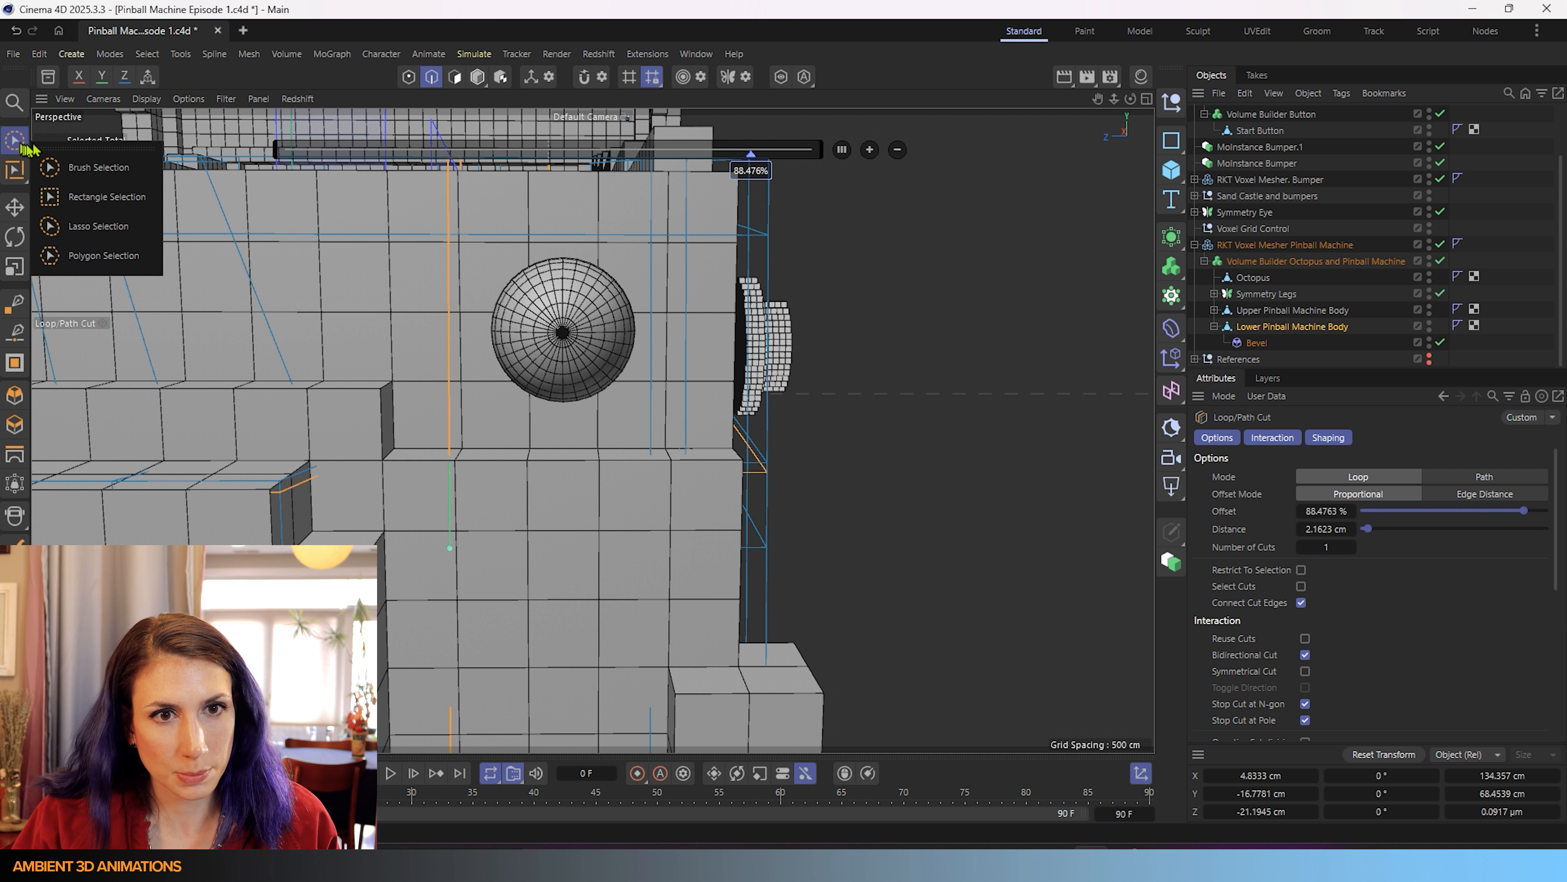
left_click(455, 77)
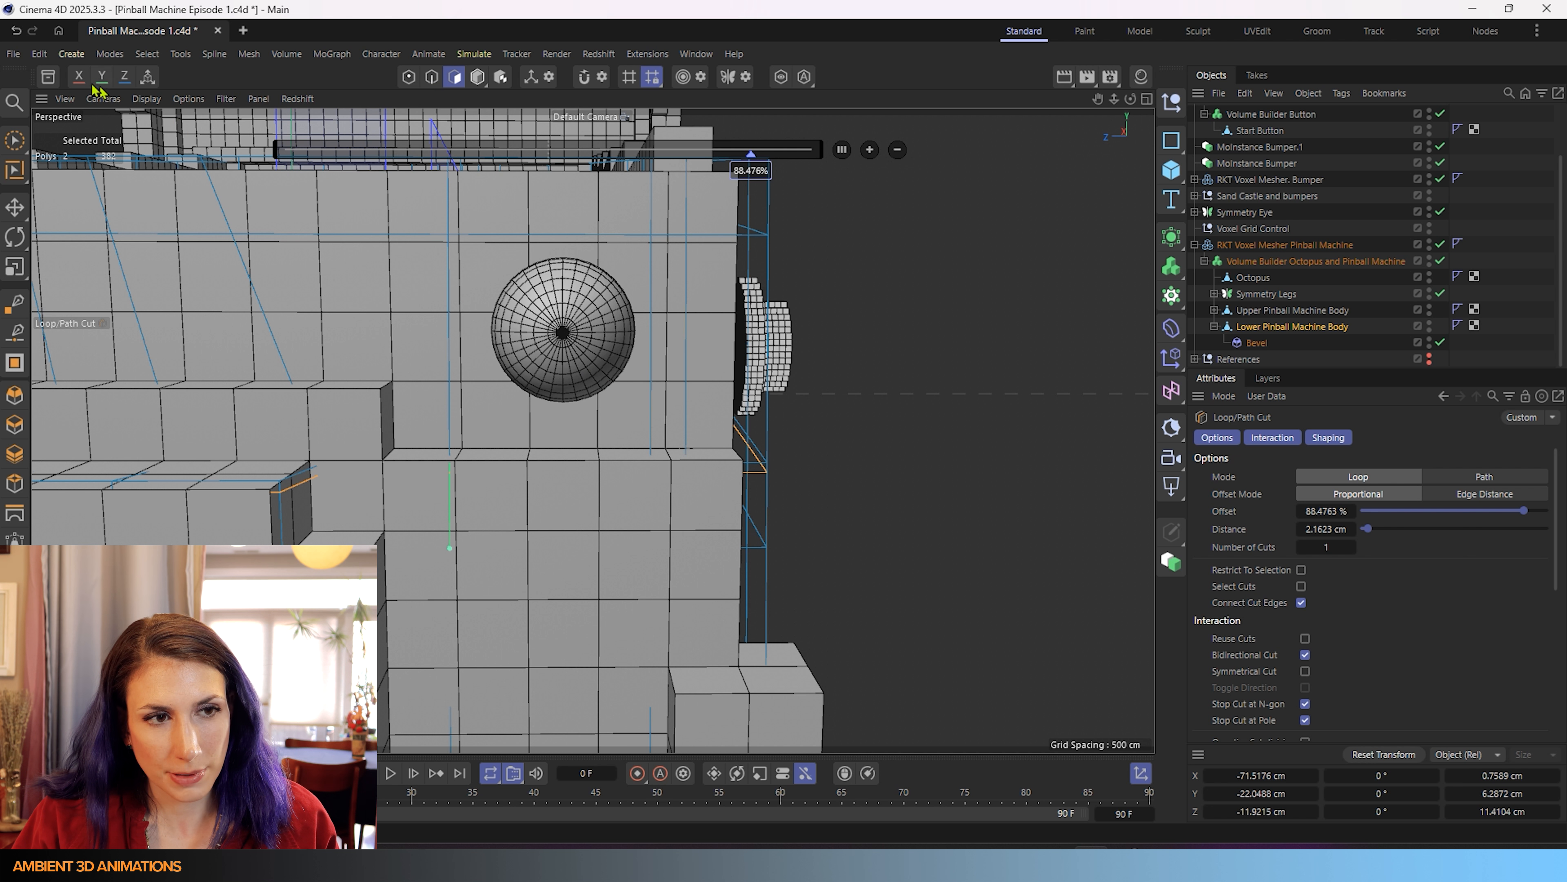
left_click(23, 145)
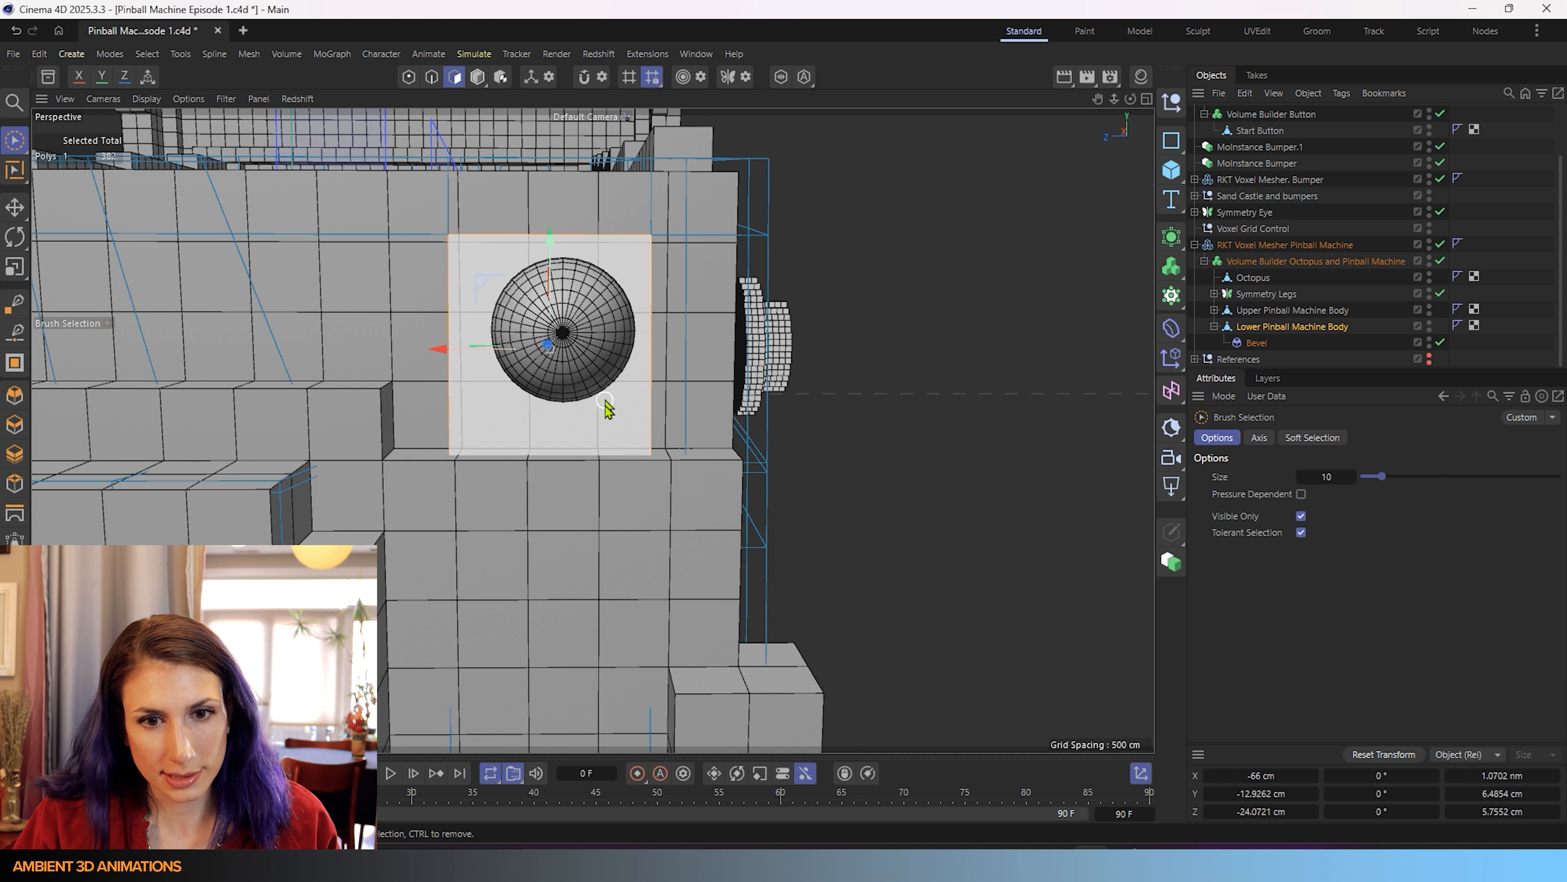
left_click_drag(763, 560, 728, 553, "alt")
left_click(655, 395)
mouse_move(654, 392)
left_mouse_down("shift")
mouse_move(724, 465)
mouse_move(692, 518)
mouse_move(629, 542)
mouse_move(685, 315)
left_mouse_up("shift")
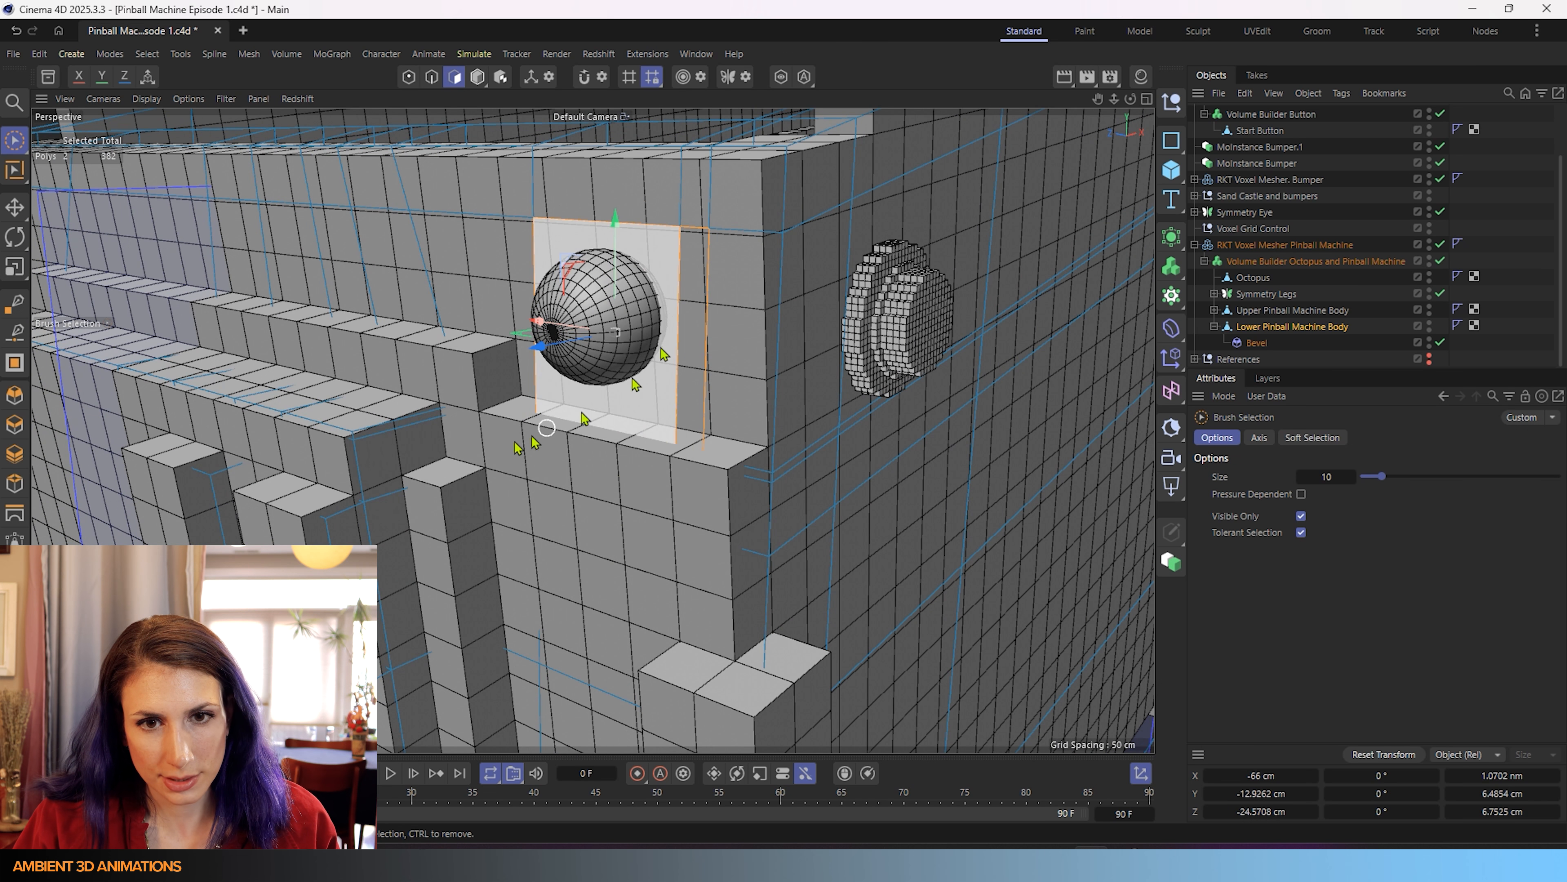
- Extrude the selected front polygons outward by about 0.54 cm and tilt the extruded faces by about -12°
right_click(544, 352)
key("d")
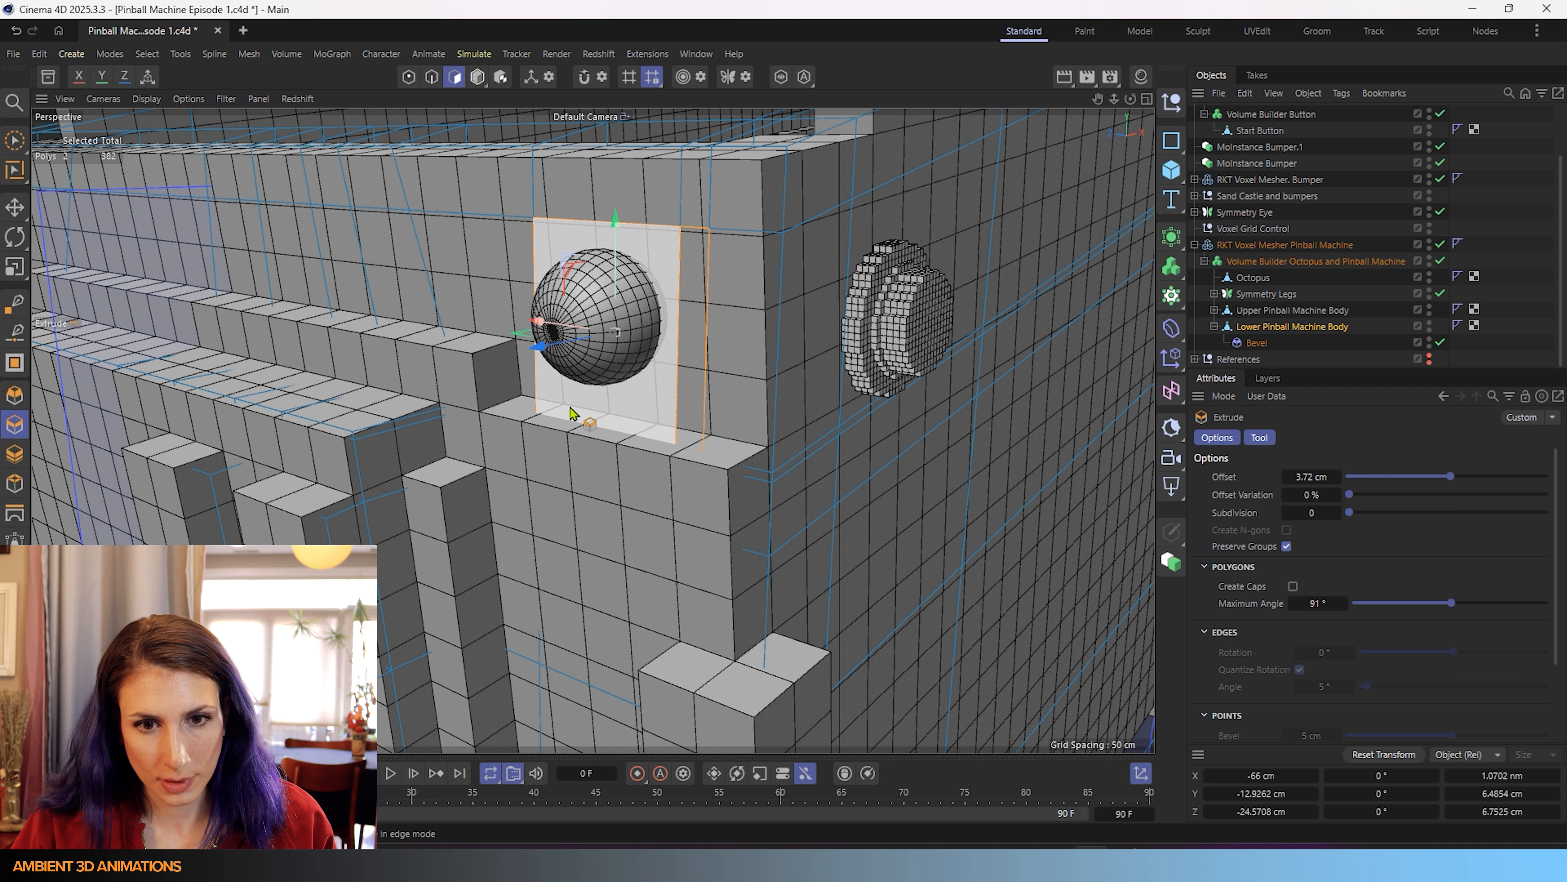
left_click_drag(571, 413, 418, 496)
left_click(564, 325)
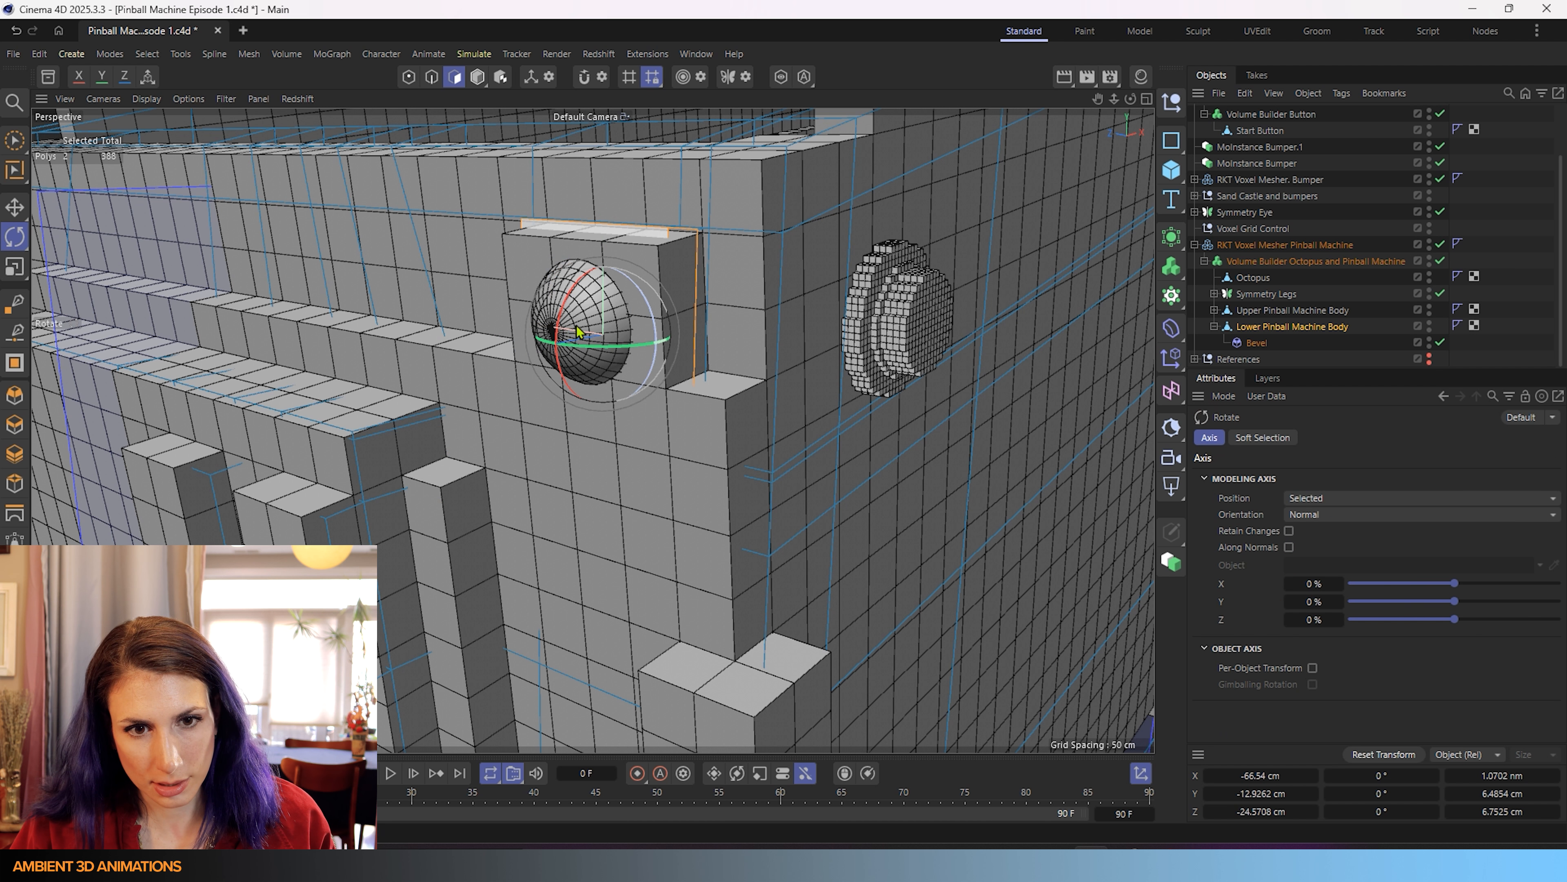
left_click_drag(564, 325, 561, 336)
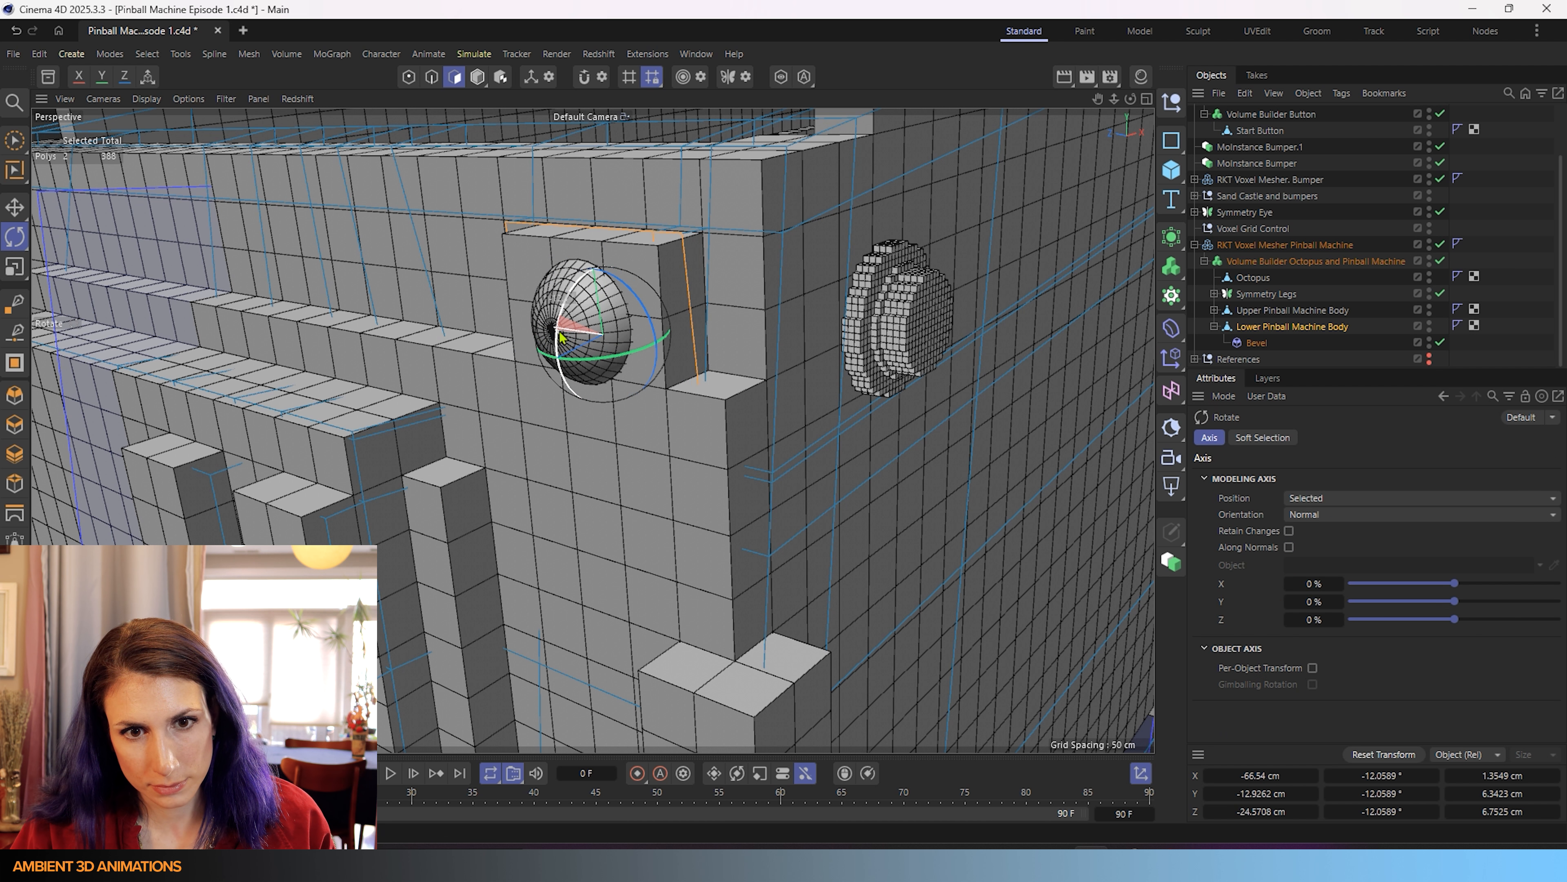
- Move the tilted extruded faces about 2 cm outward from the cabinet front to form a protruding block
left_click_drag(654, 497, 542, 478, "alt")
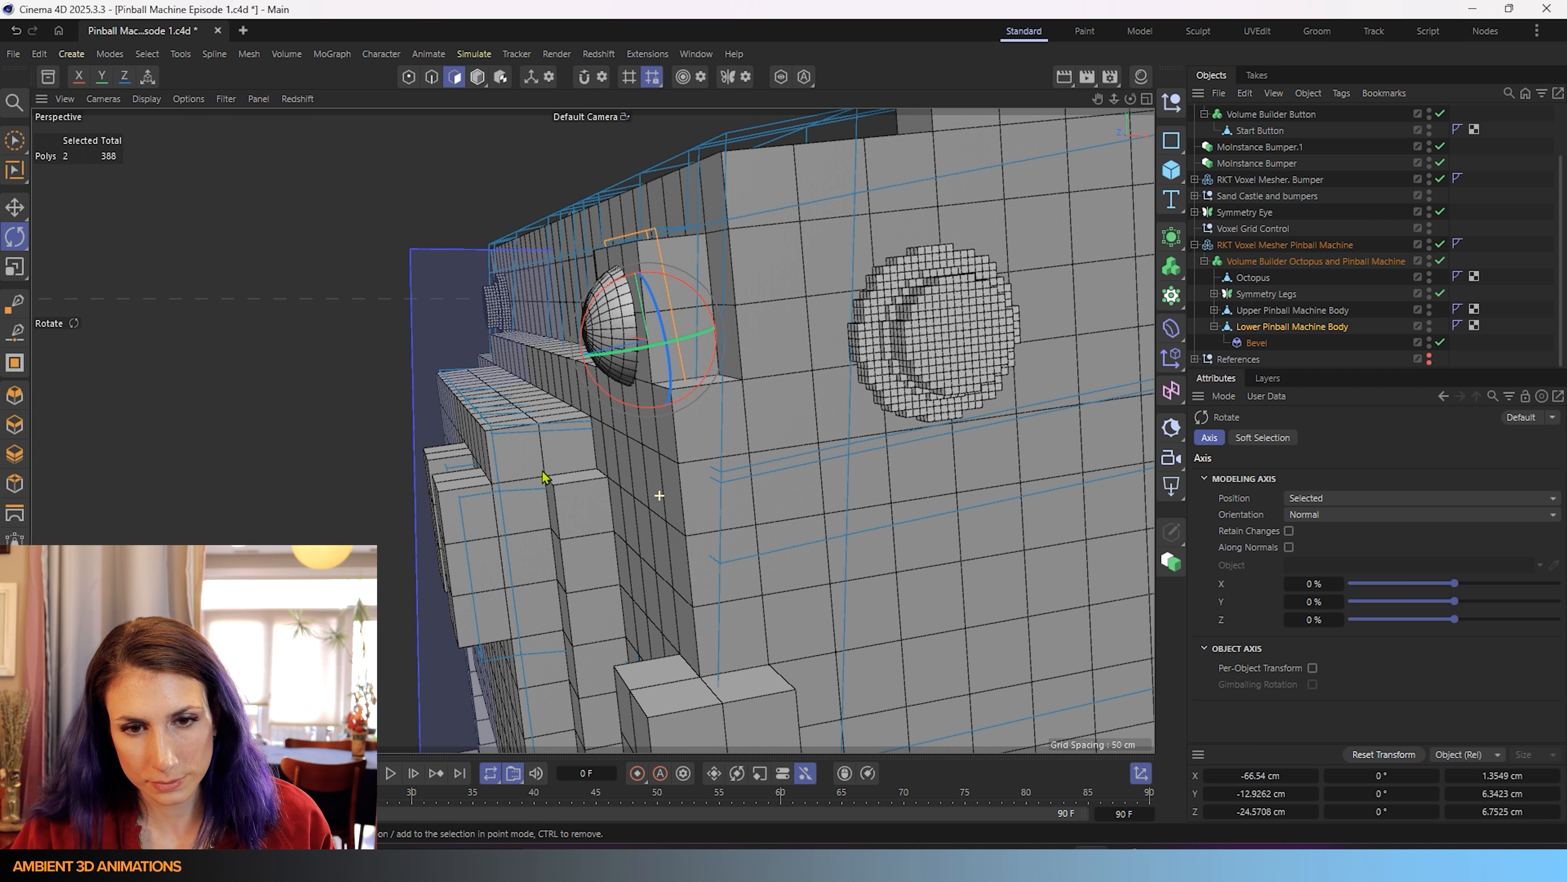
key("e")
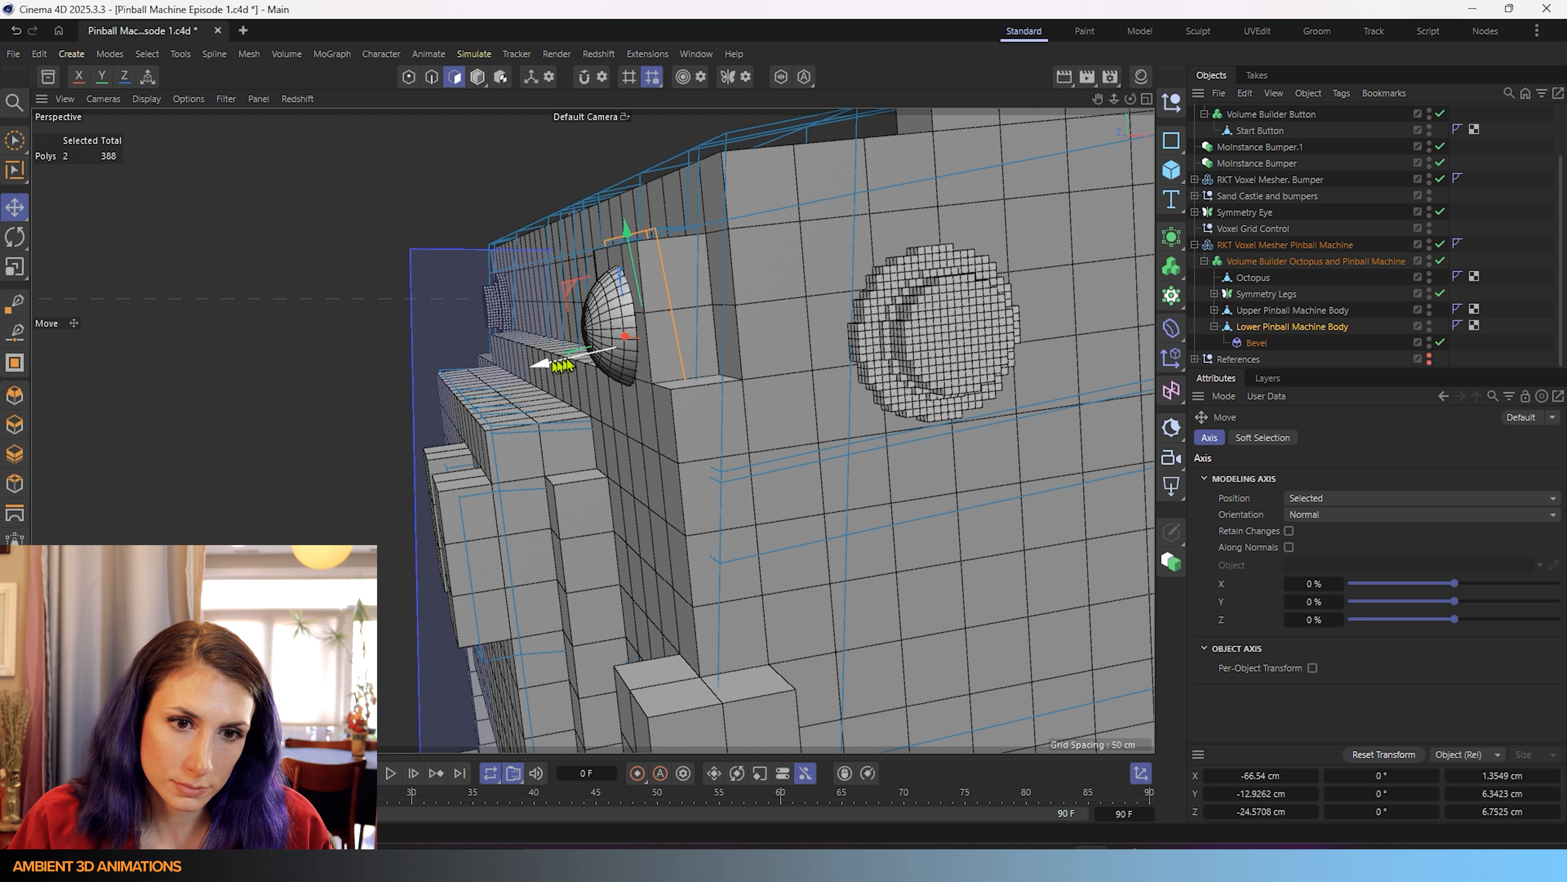
left_click_drag(552, 365, 487, 365)
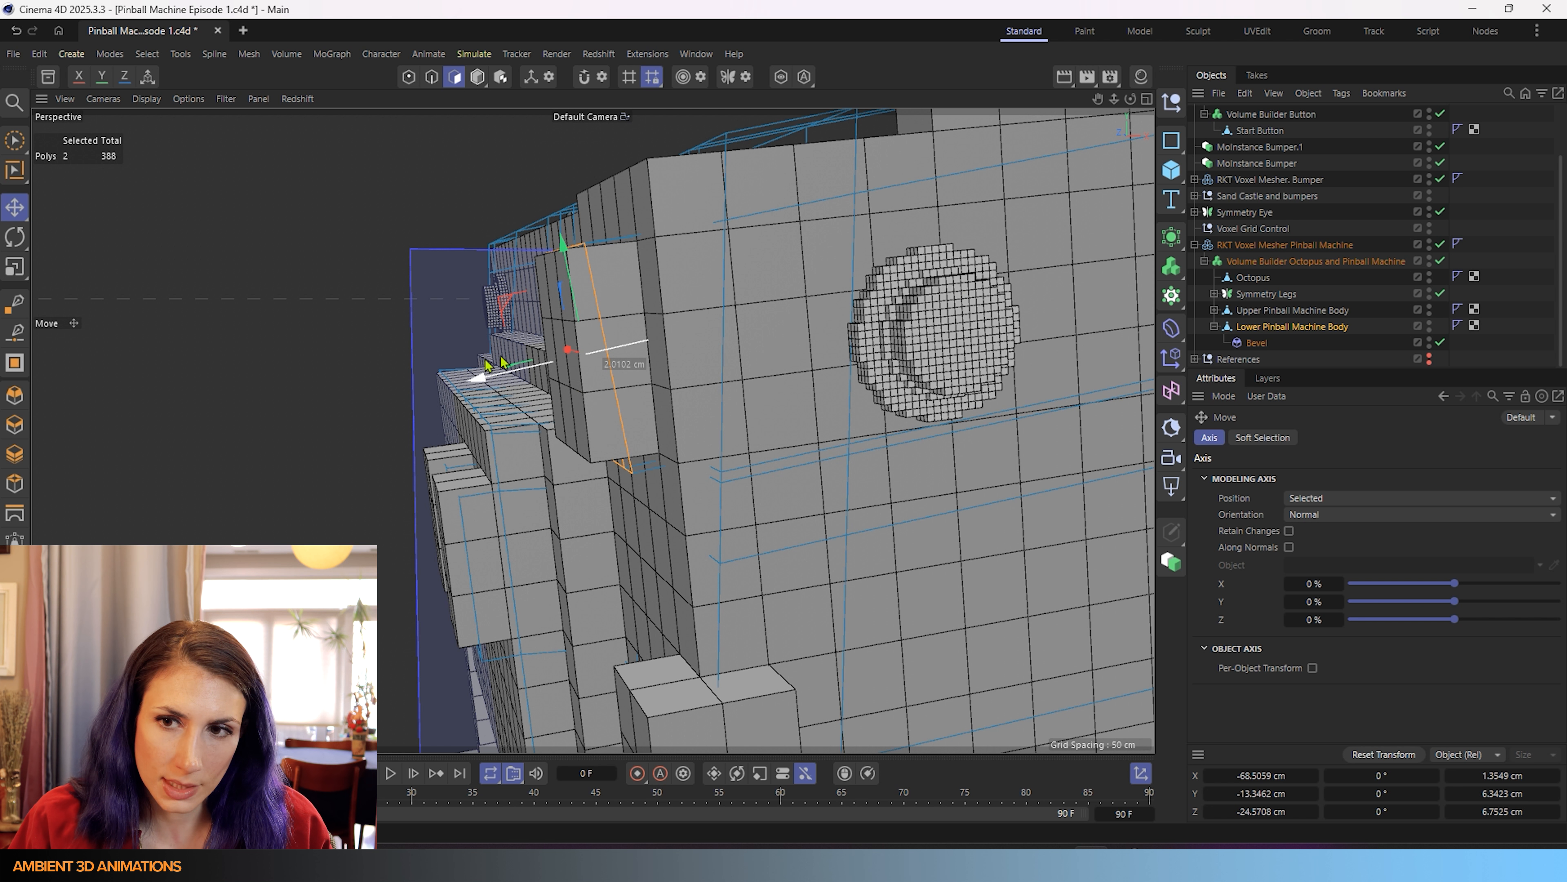
scroll(595, 351, "down", 3)
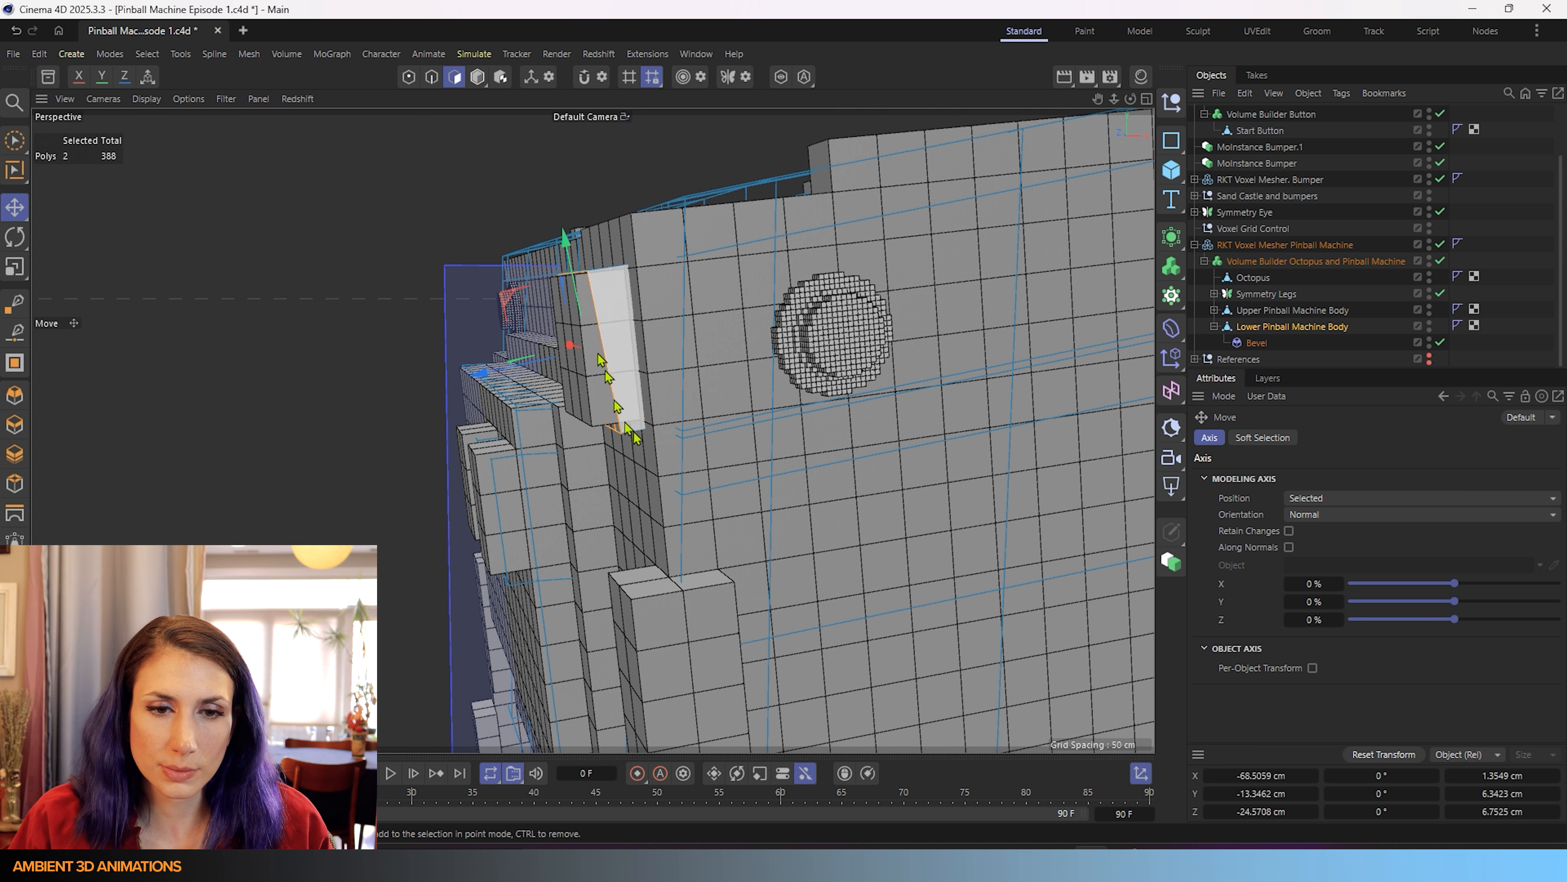
left_click_drag(636, 439, 771, 457, "alt")
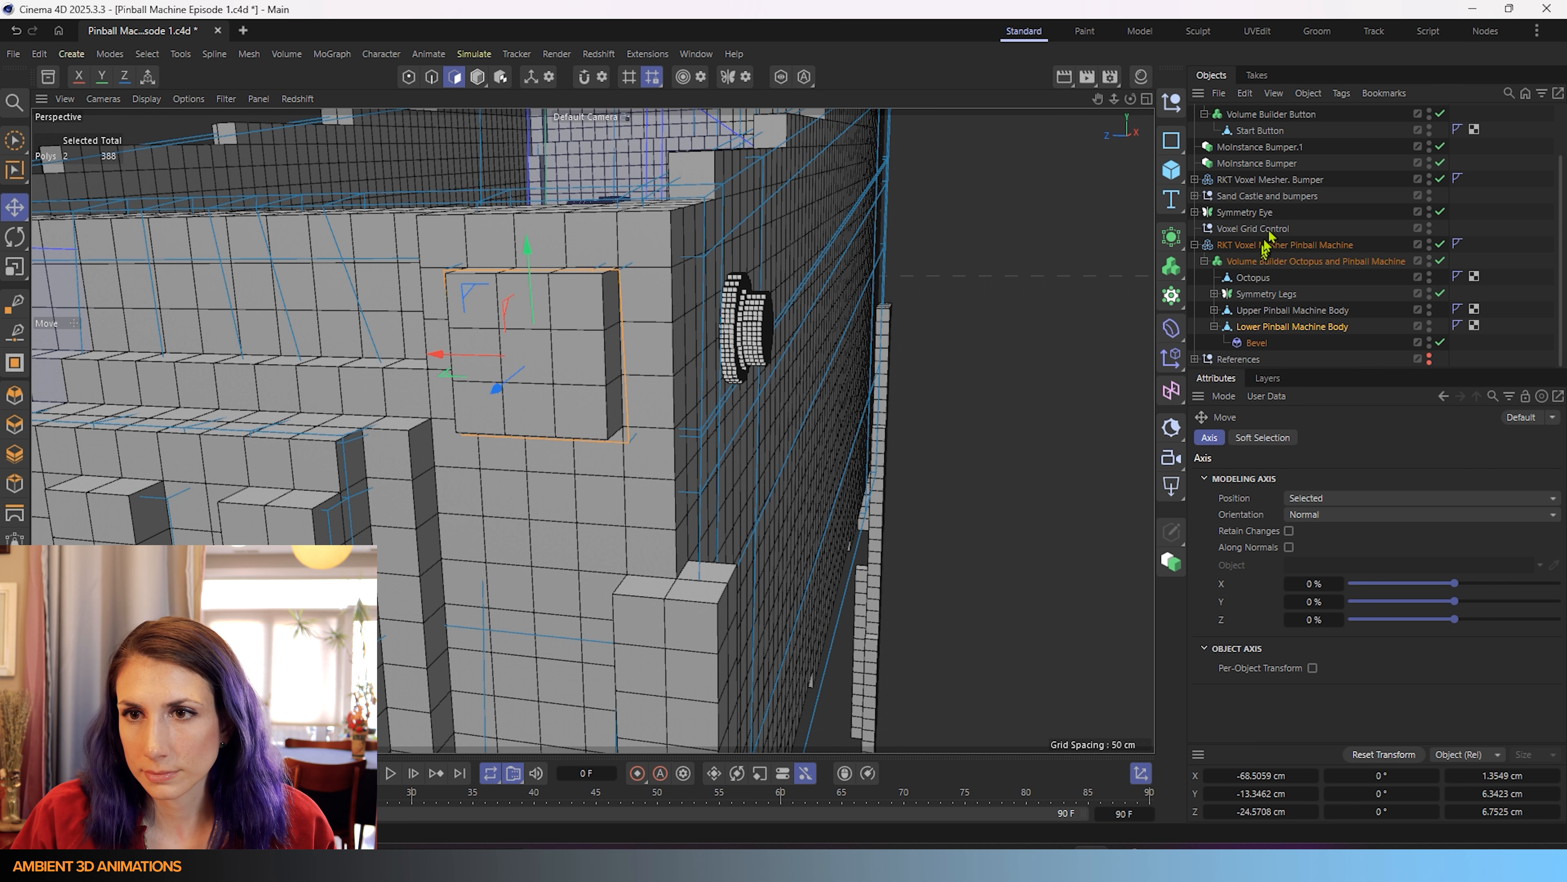
- Select the Sphere and move it forward so it sits clear in front of the extruded block
scroll(1277, 118, "up", 2)
left_click(1225, 114)
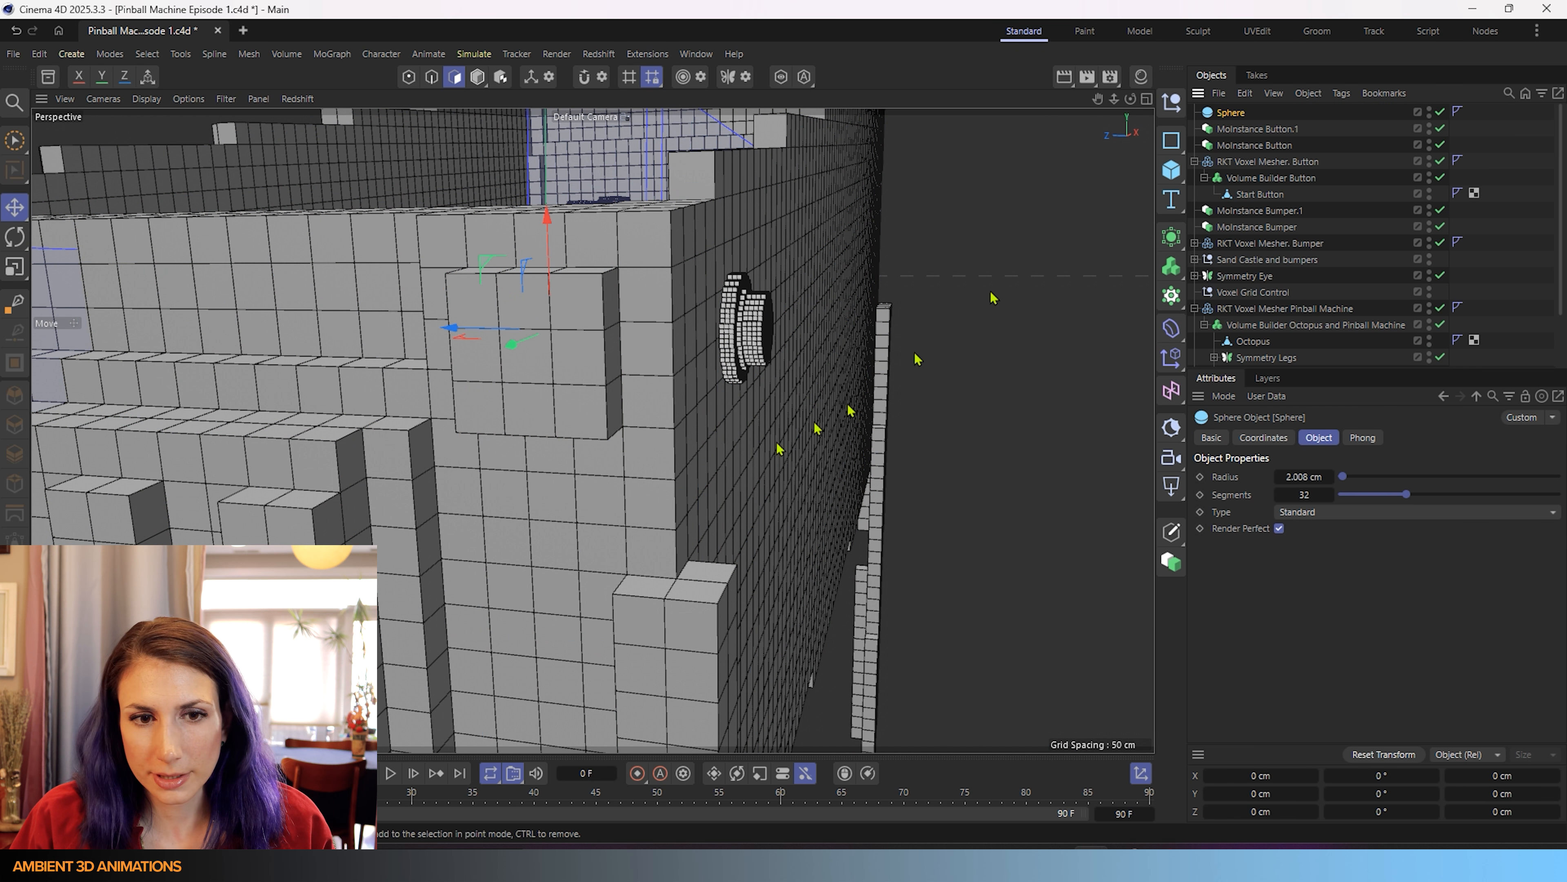
left_click_drag(514, 345, 469, 363)
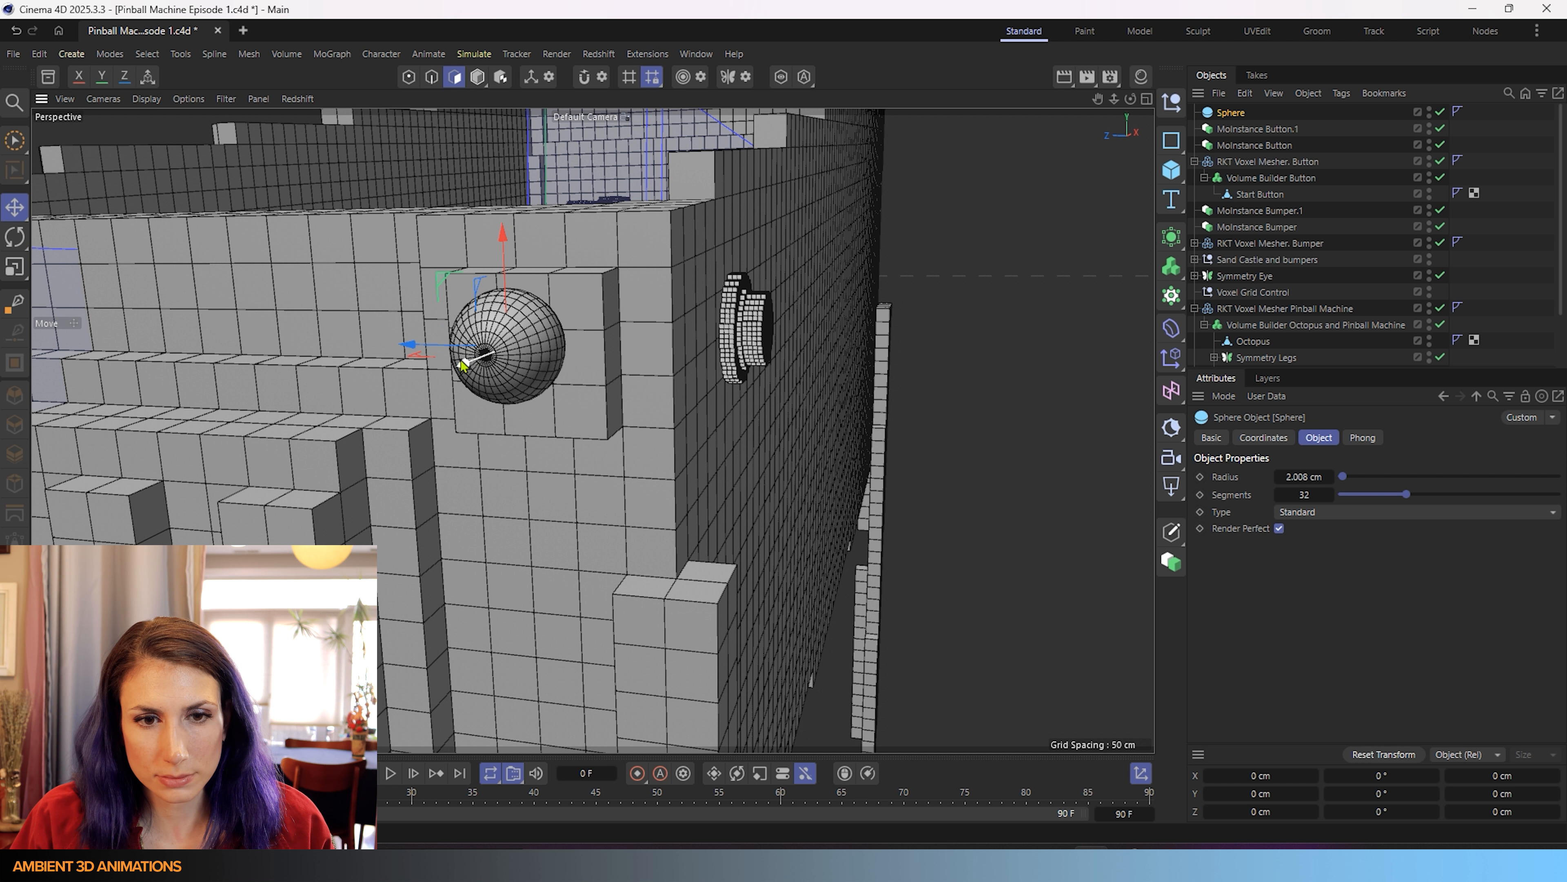
left_click_drag(551, 459, 586, 438, "alt")
left_click_drag(409, 351, 378, 357)
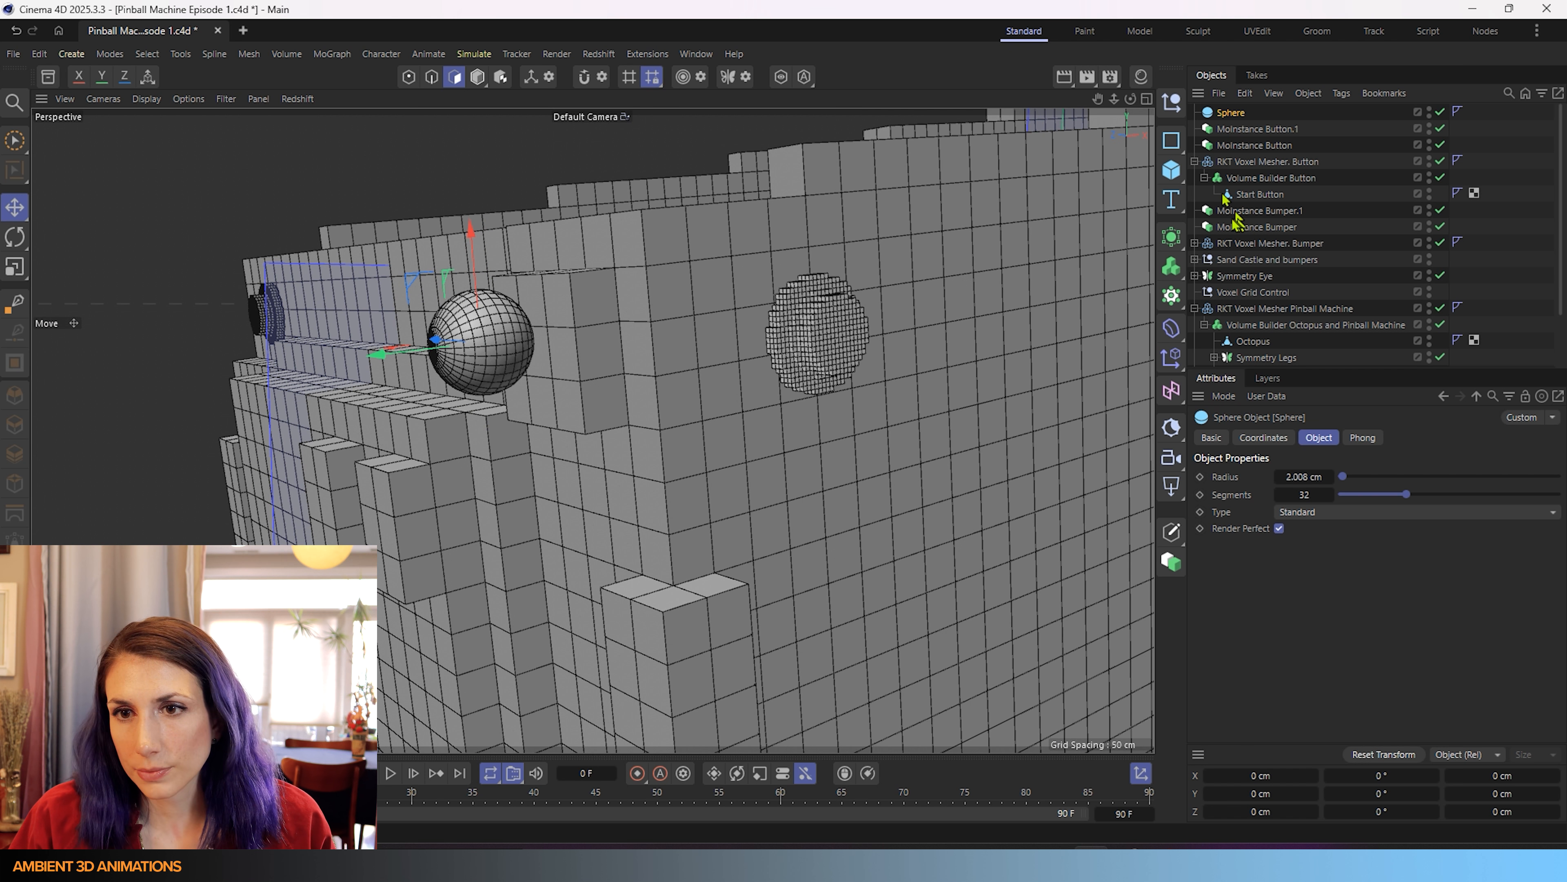
- Add a cylinder oriented along +X with a 0.2 cm radius and a 10 cm height
left_click(1171, 173)
left_click(1376, 199)
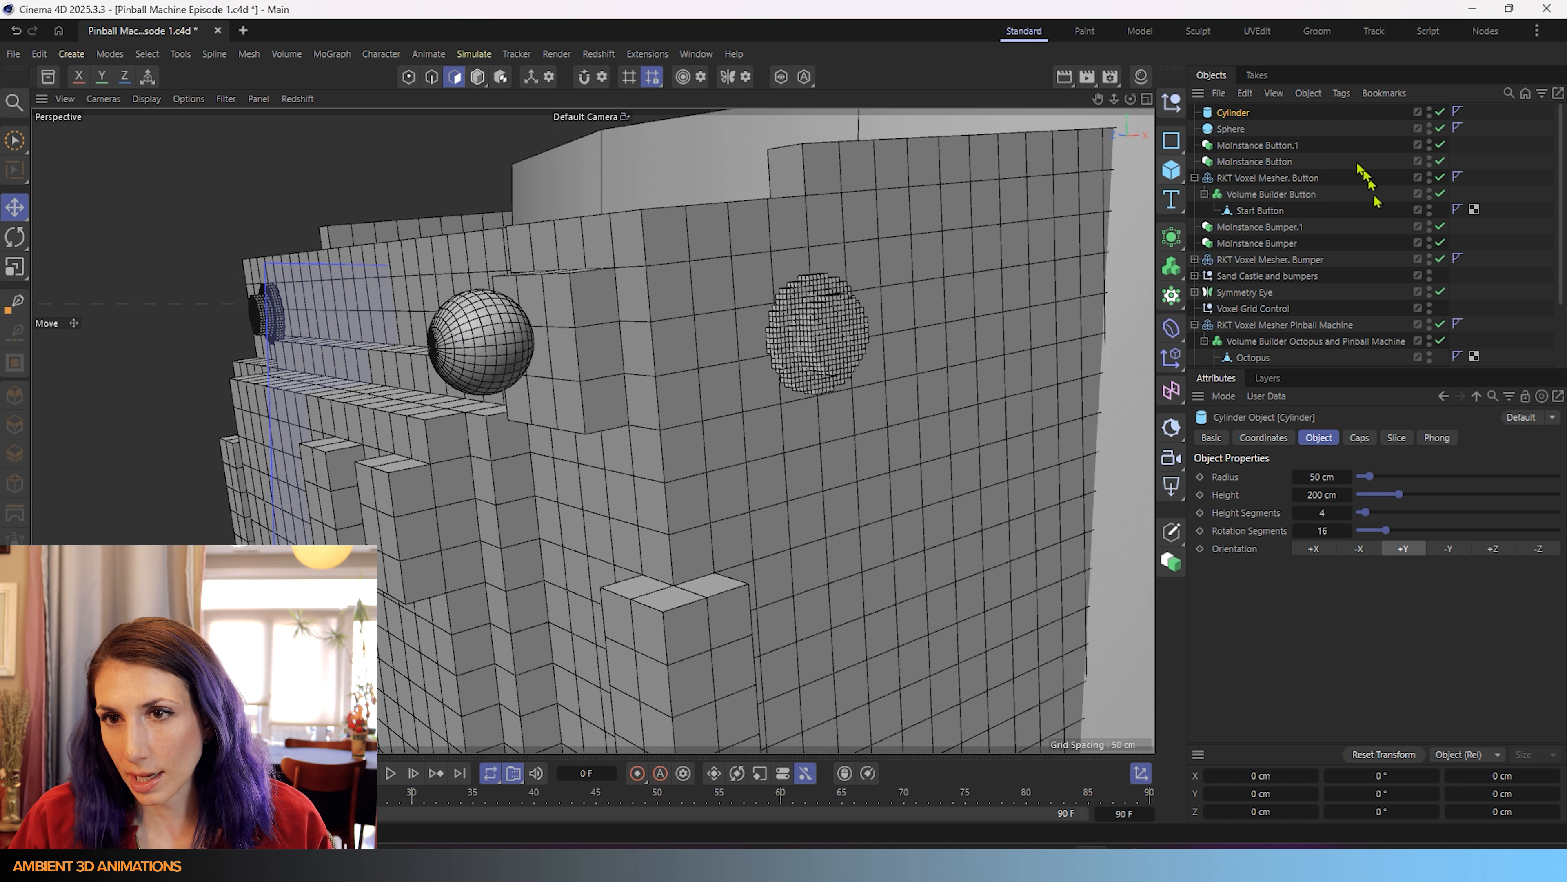
left_click(1514, 550)
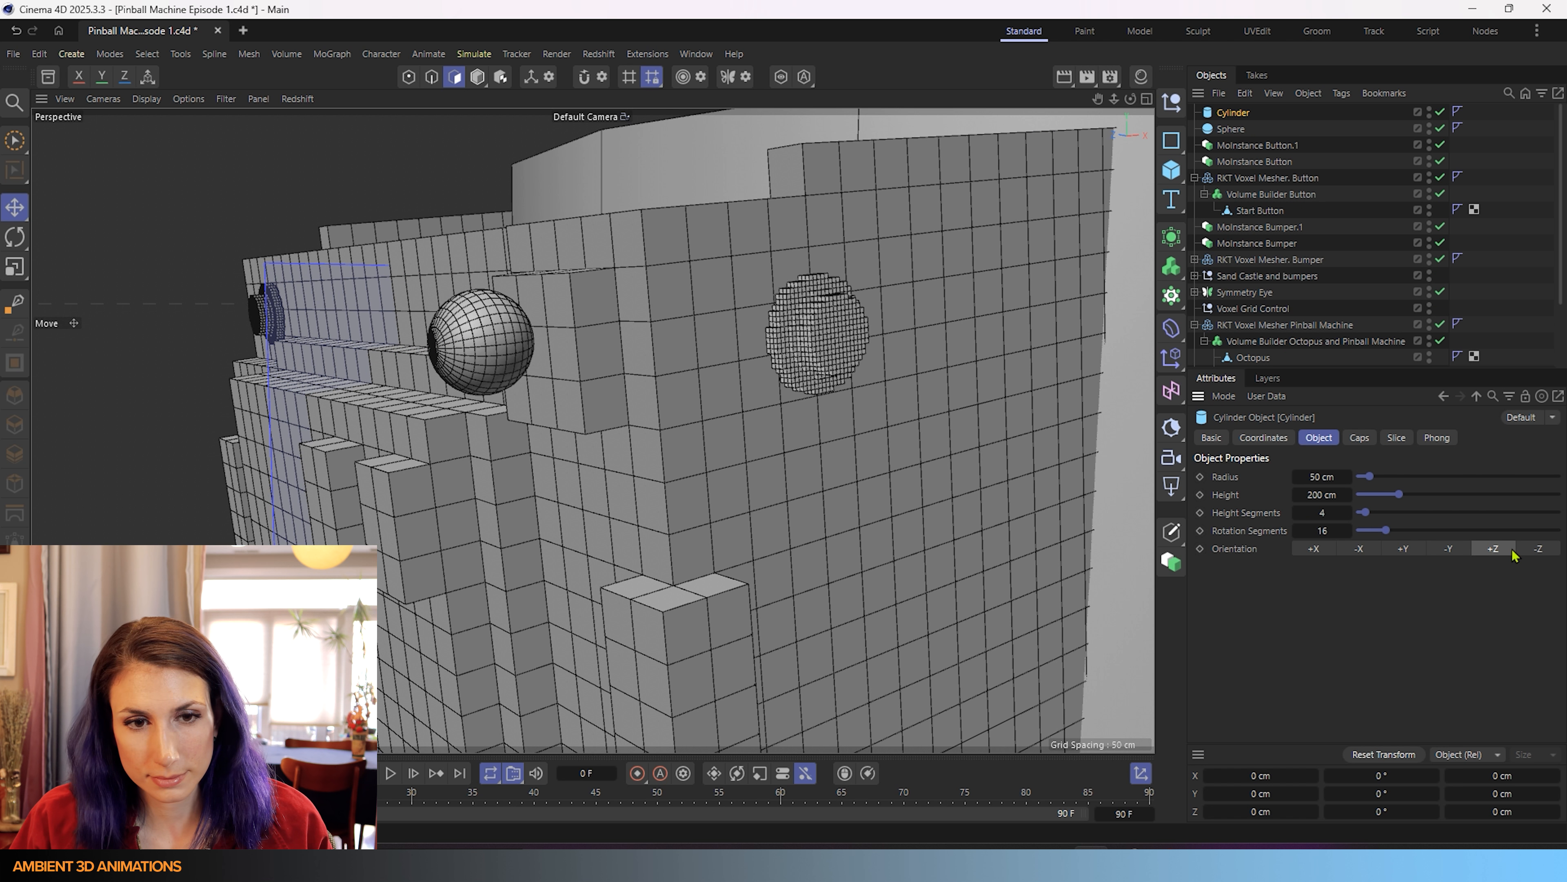
scroll(560, 532, "down", 10)
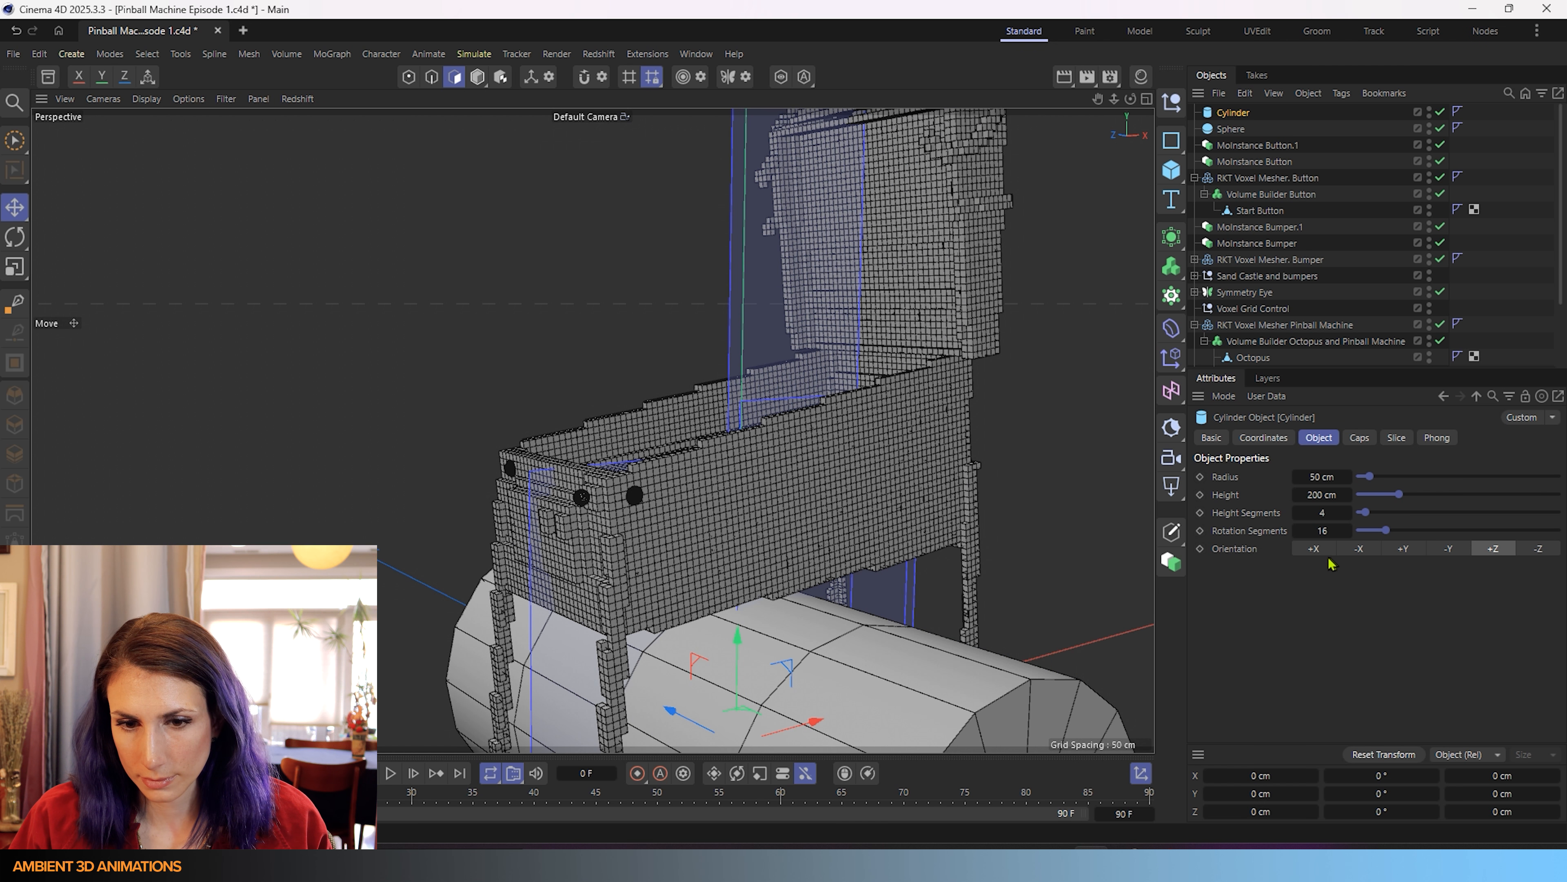
left_click(1296, 551)
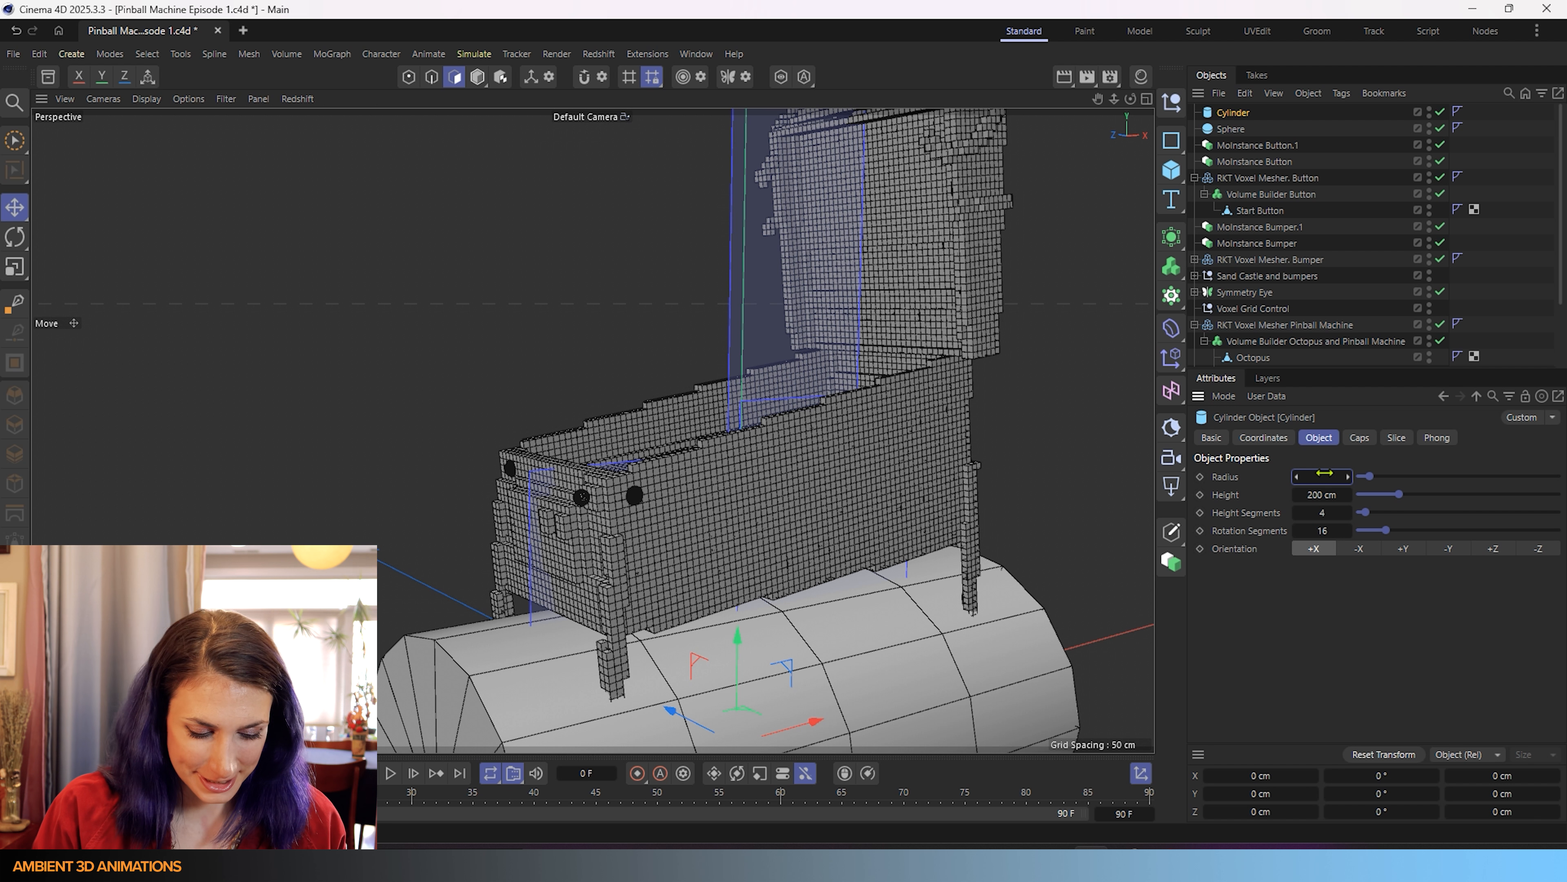
type(".2")
key("Return")
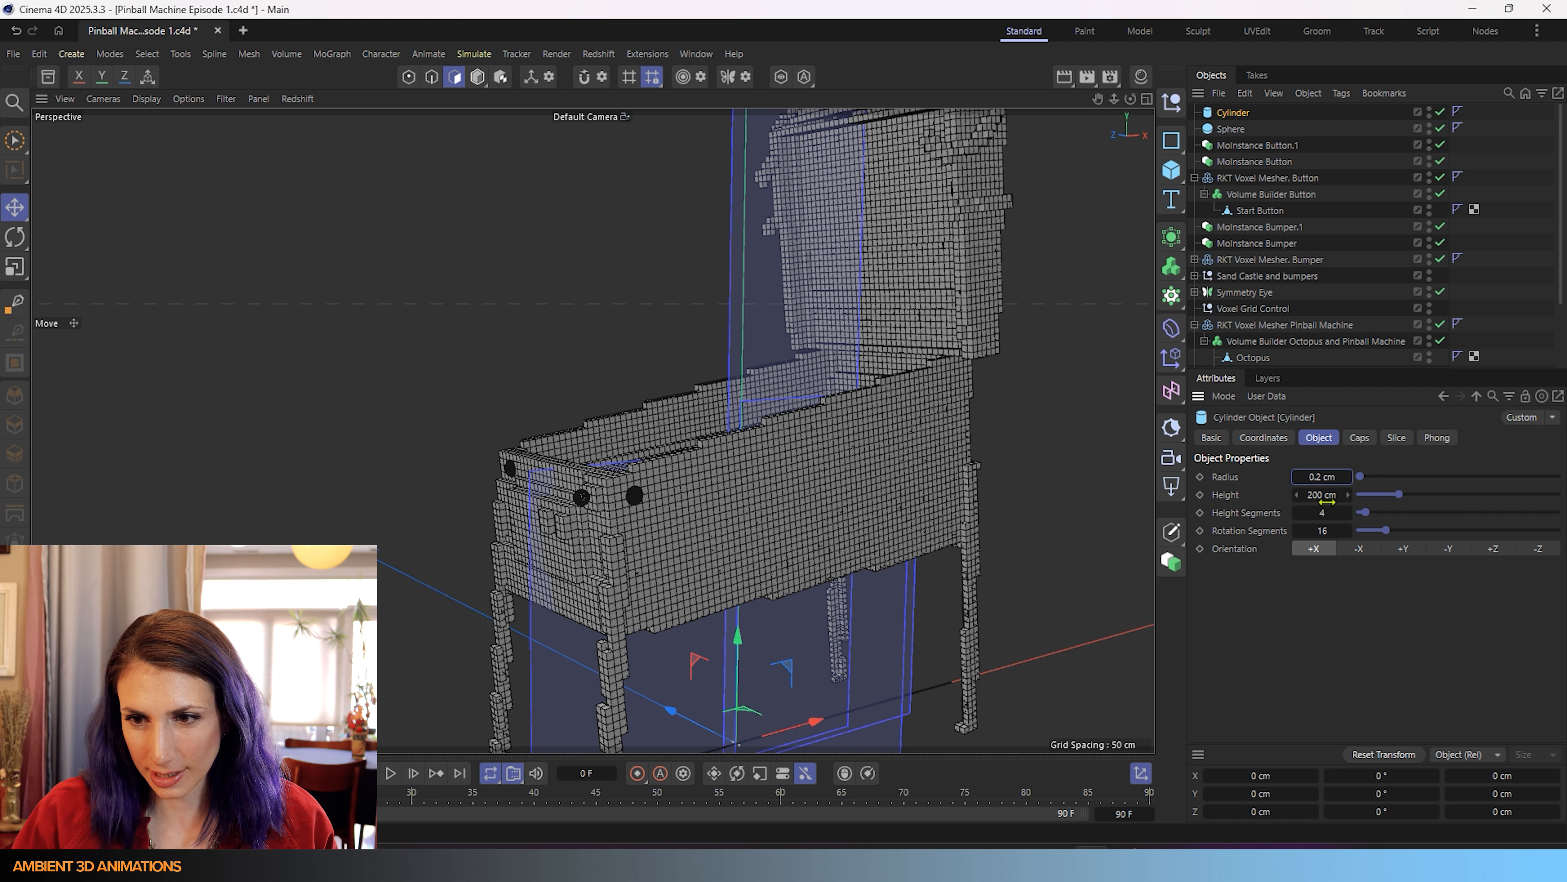
left_click_drag(1327, 501, 1296, 501)
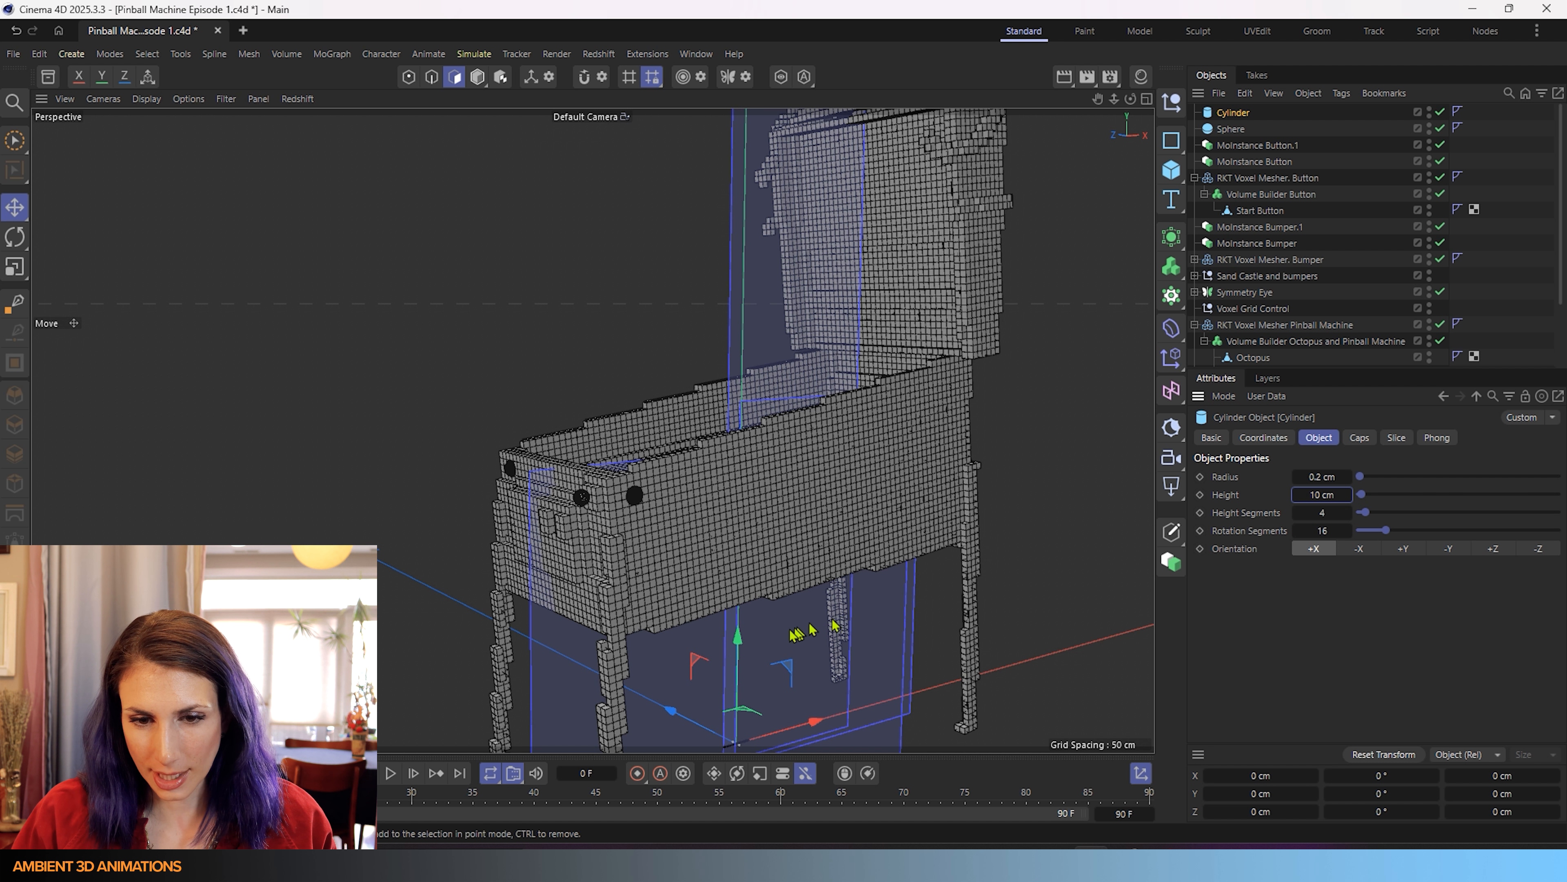
- Make the Cylinder a child of the Sphere and reset its transform so it centres on the sphere
left_click_drag(741, 639, 725, 368)
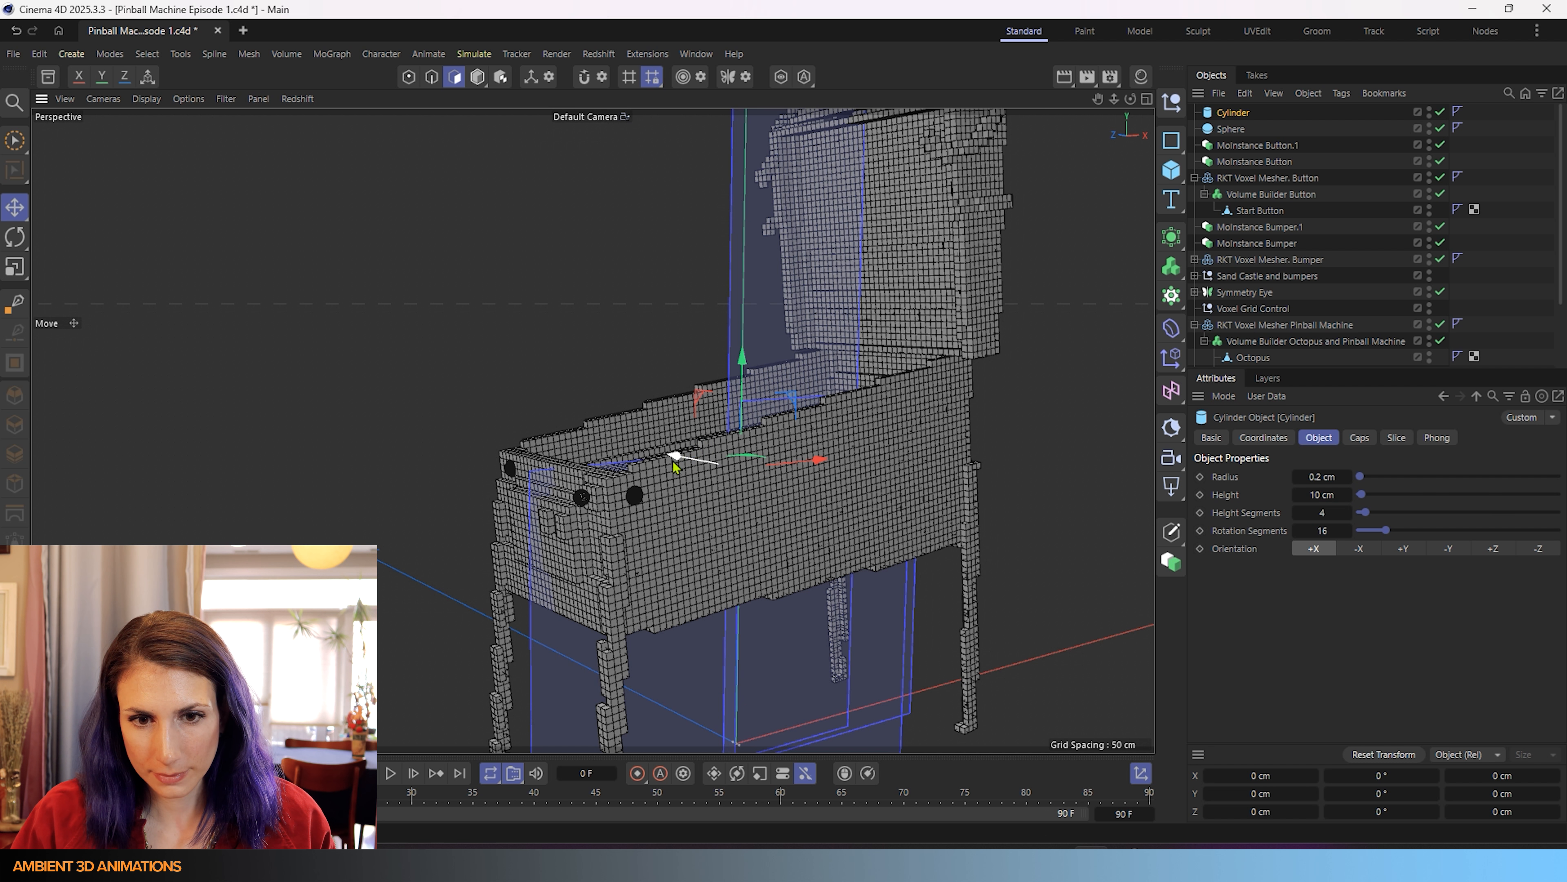
left_click_drag(1224, 115, 1242, 132)
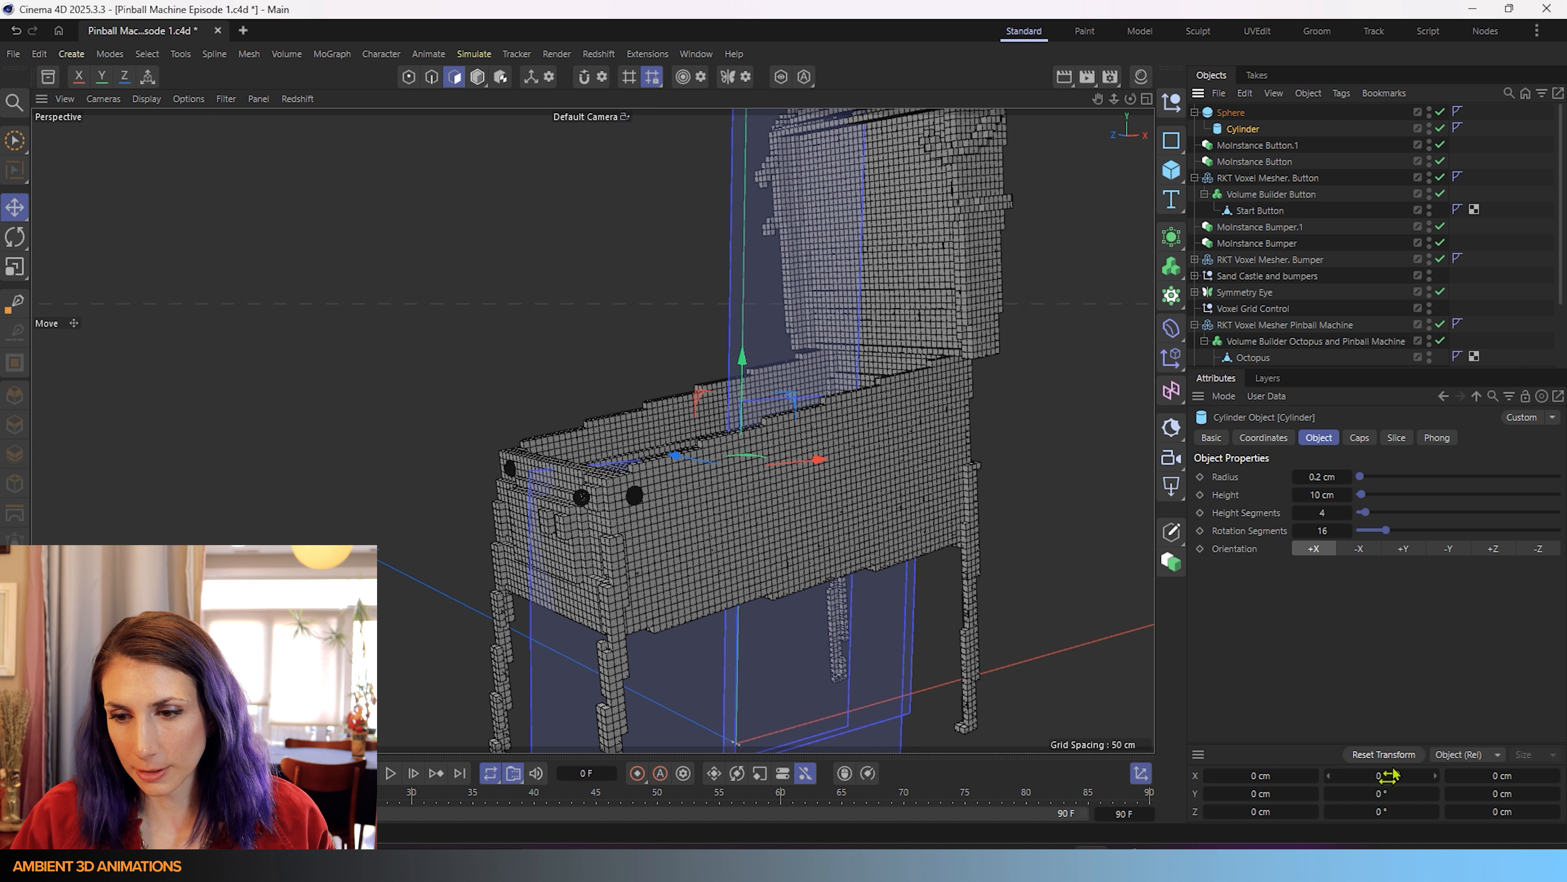
left_click(1384, 754)
- Take the Cylinder out of the Sphere's hierarchy and rotate it from upright to point through the sphere into the cabinet front
scroll(579, 498, "up", 4)
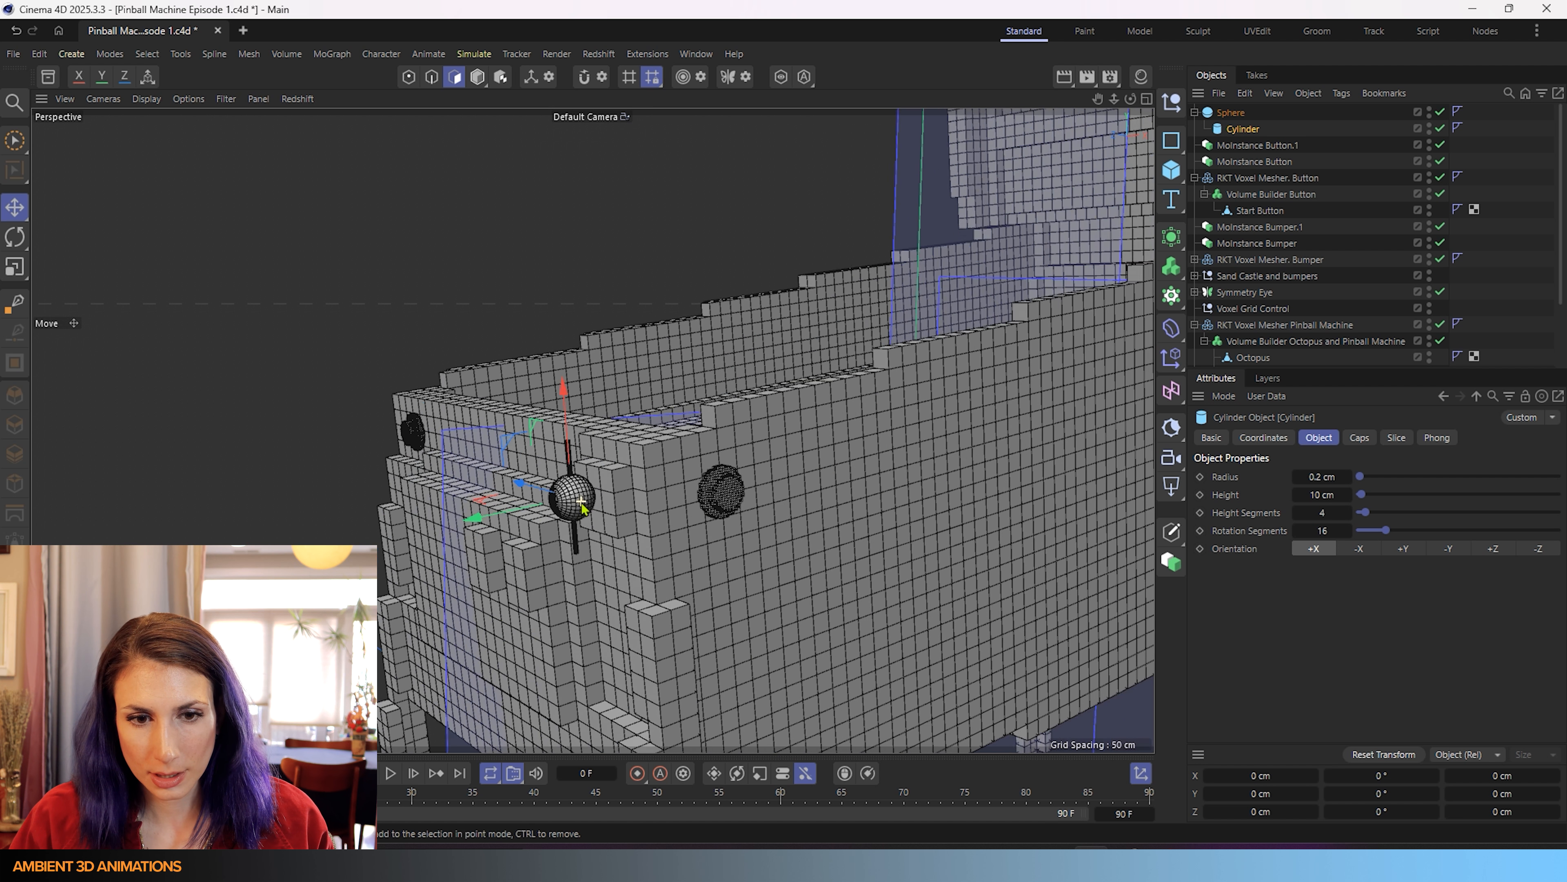
scroll(581, 505, "up", 2)
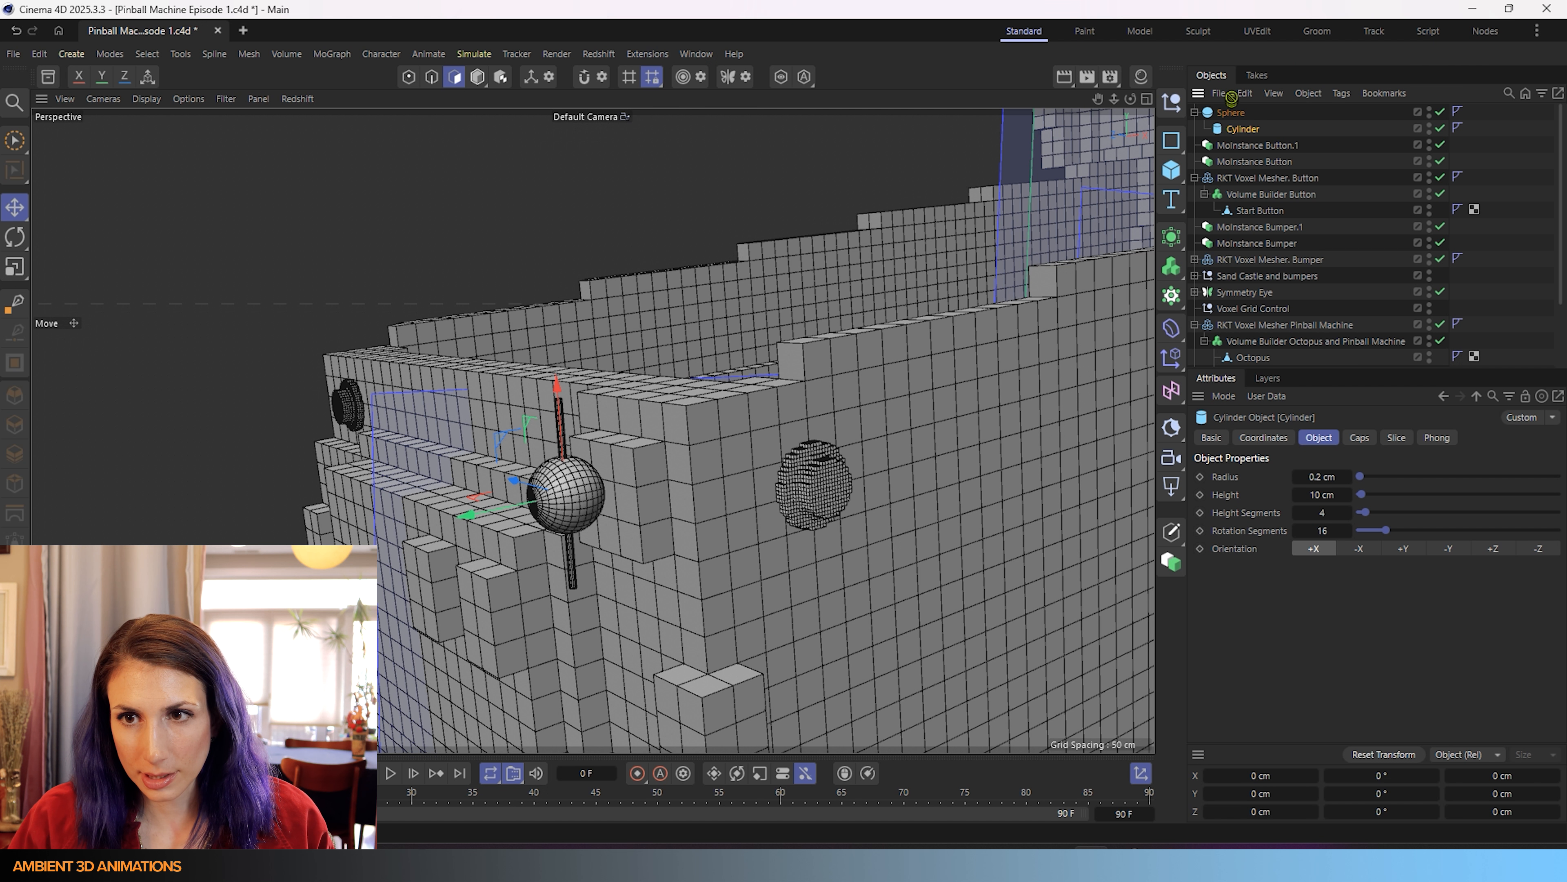
left_click_drag(1230, 102, 1219, 109)
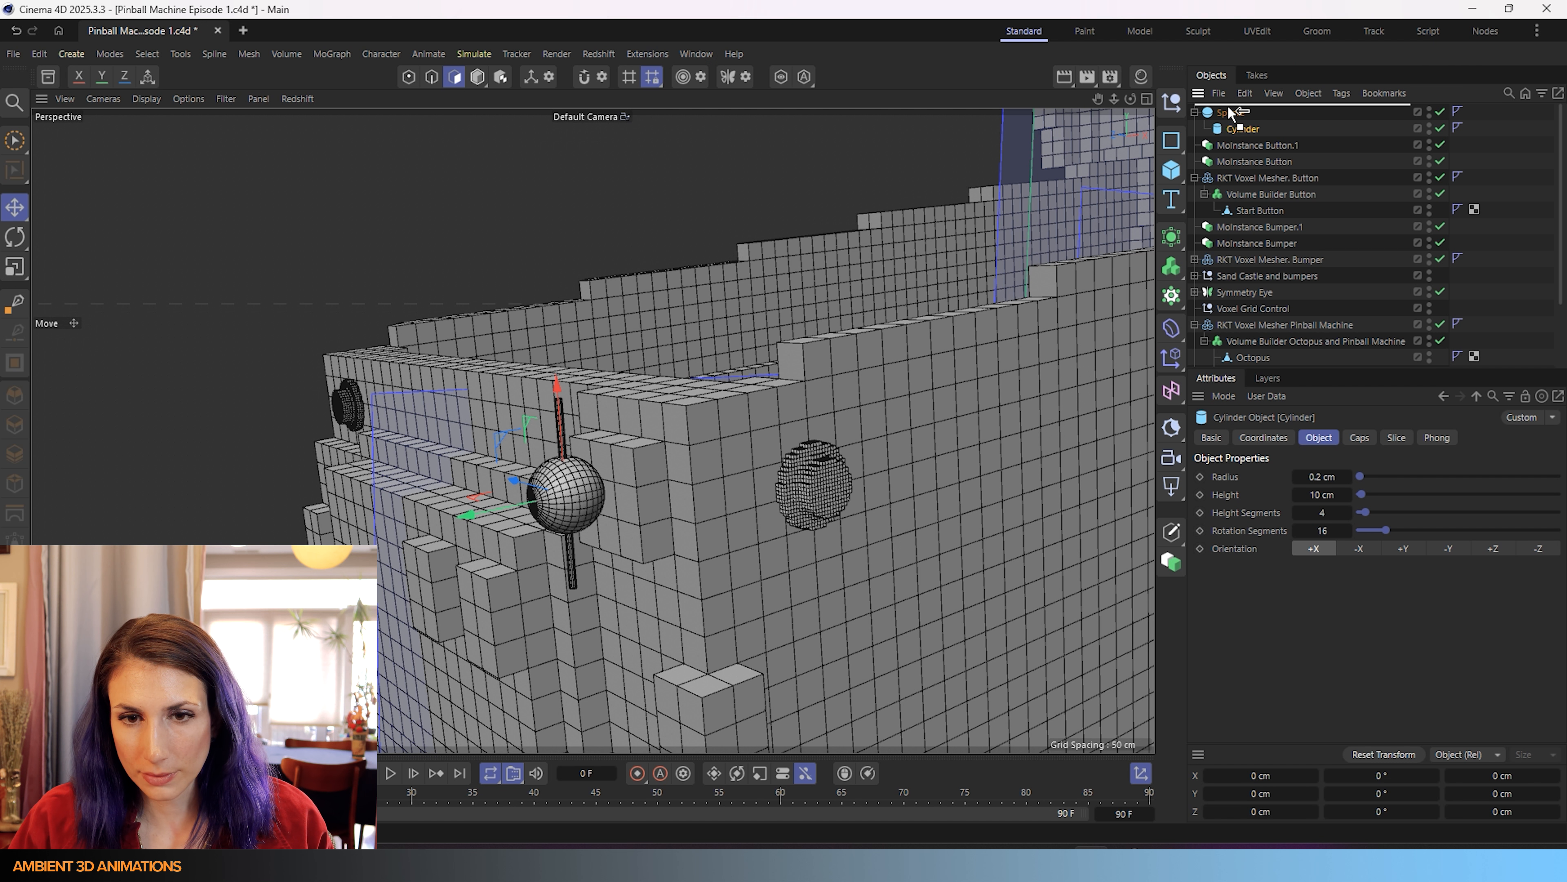
key("r")
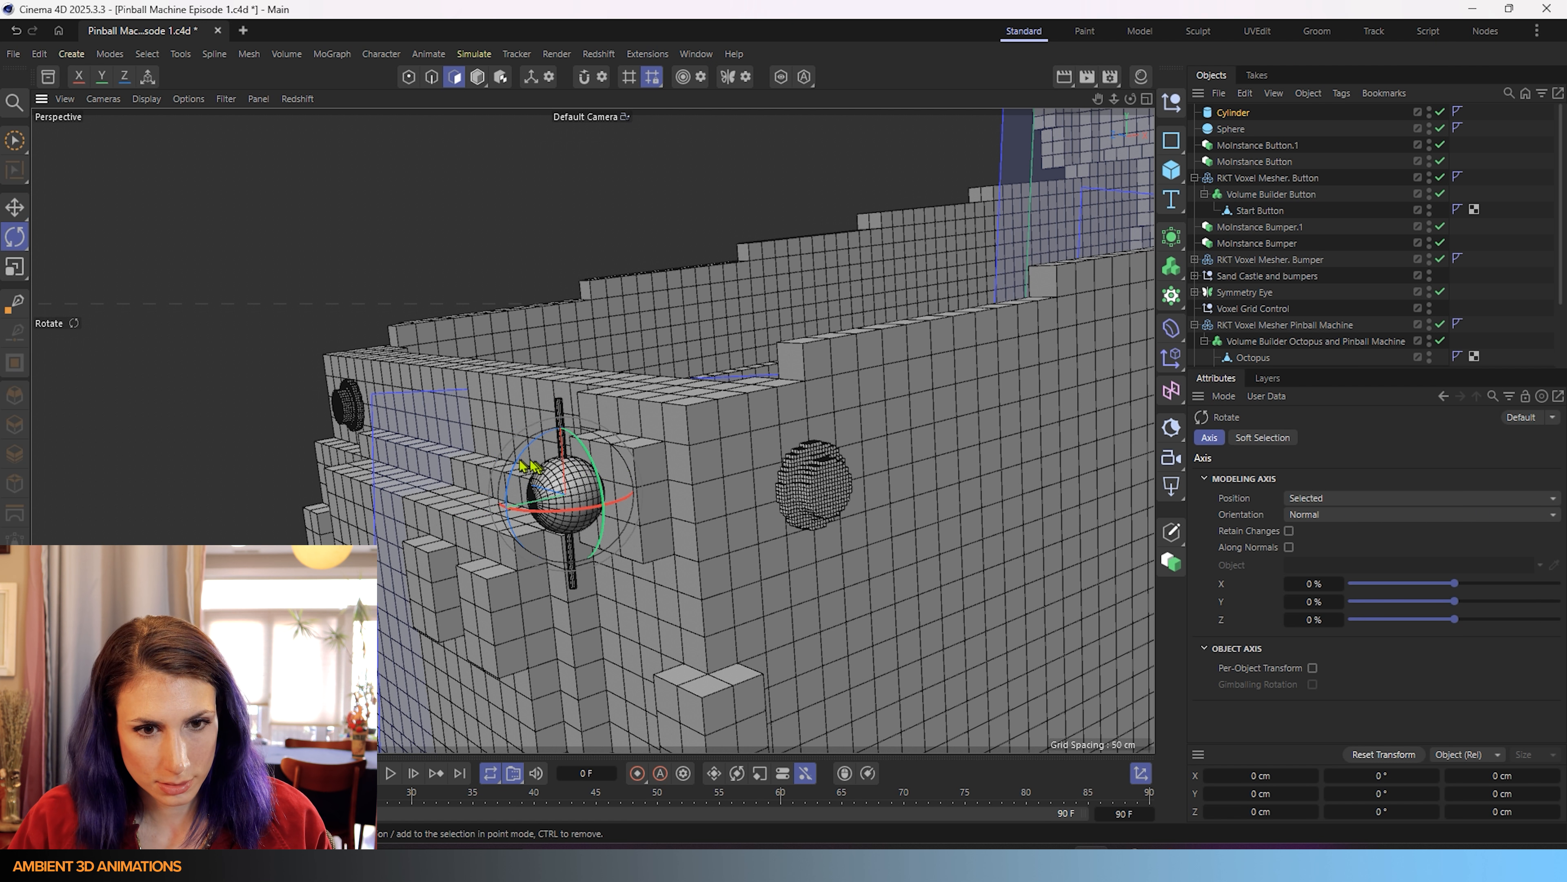
left_click_drag(523, 467, 458, 649)
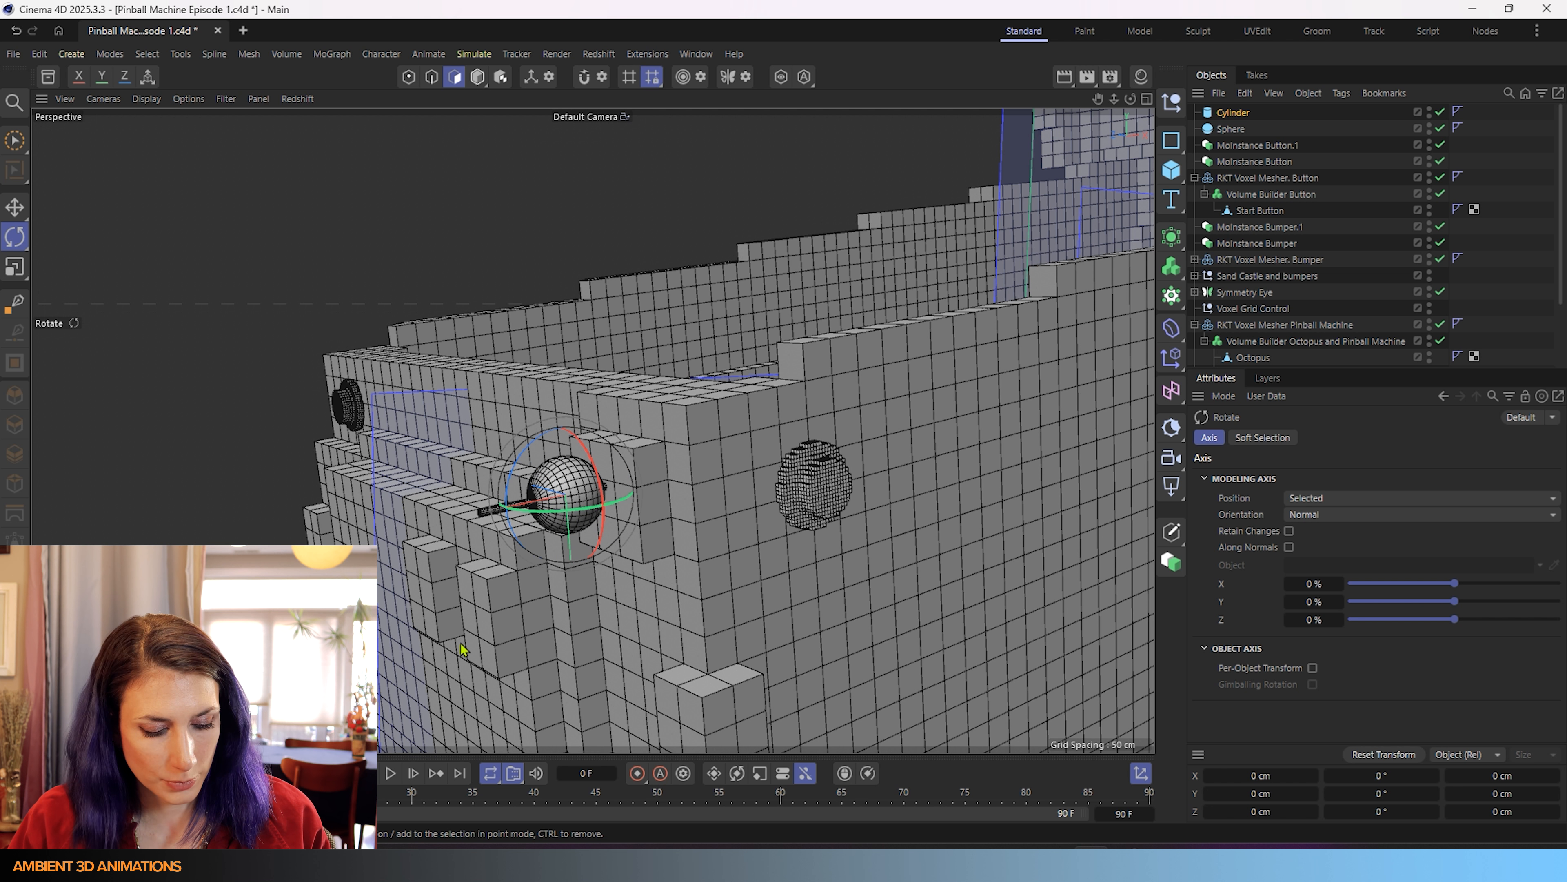
- Slide the Cylinder back along its length until it sits behind the sphere, and set its height to 6 cm
key("e")
left_click_drag(483, 526, 489, 530)
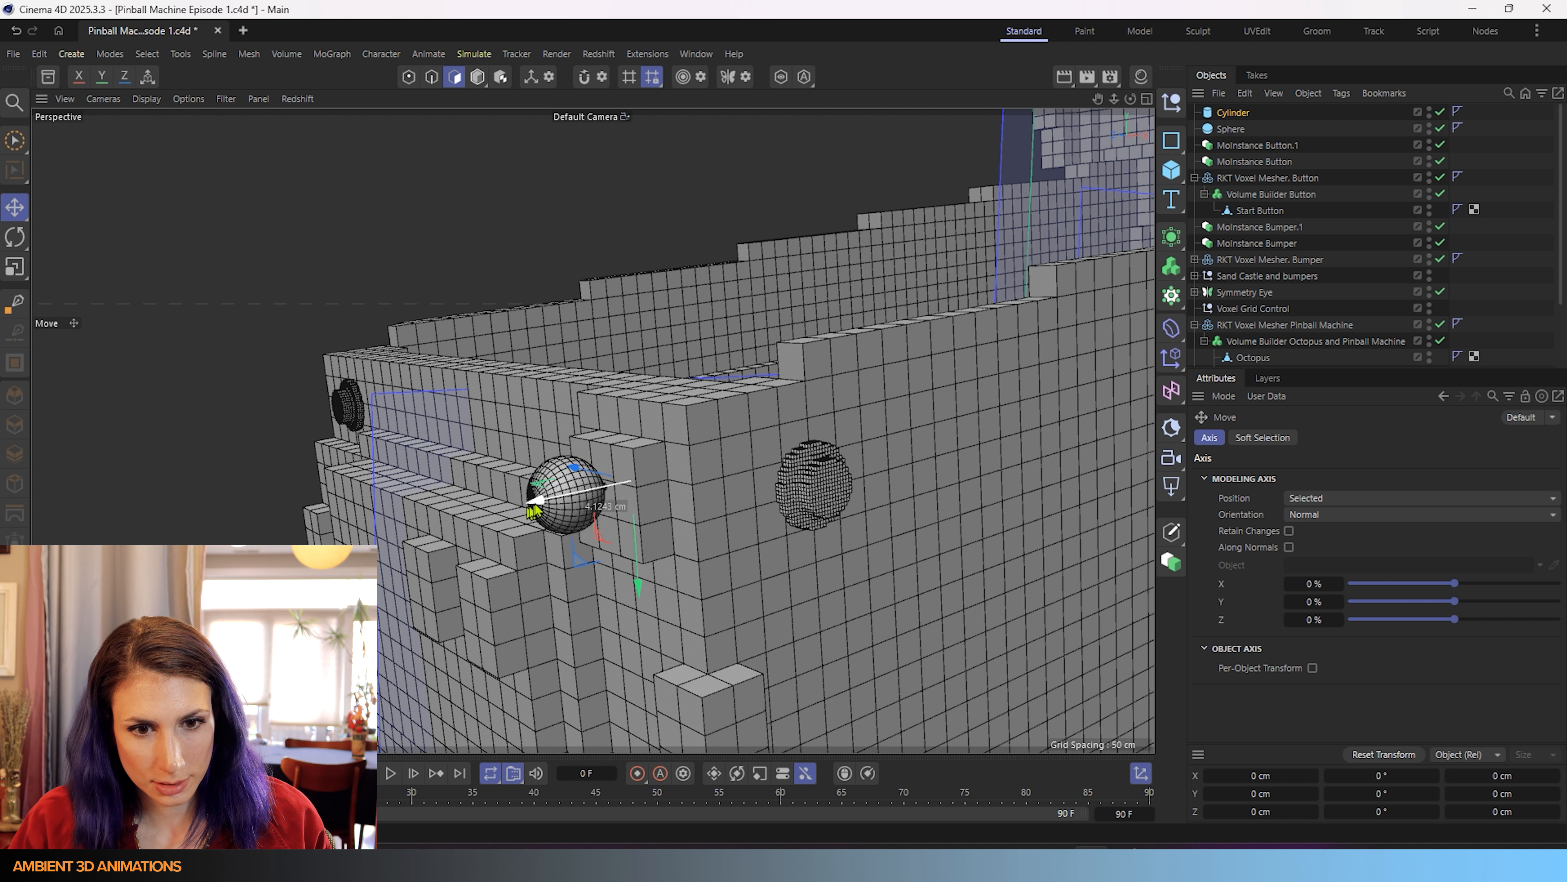
left_click(1233, 117)
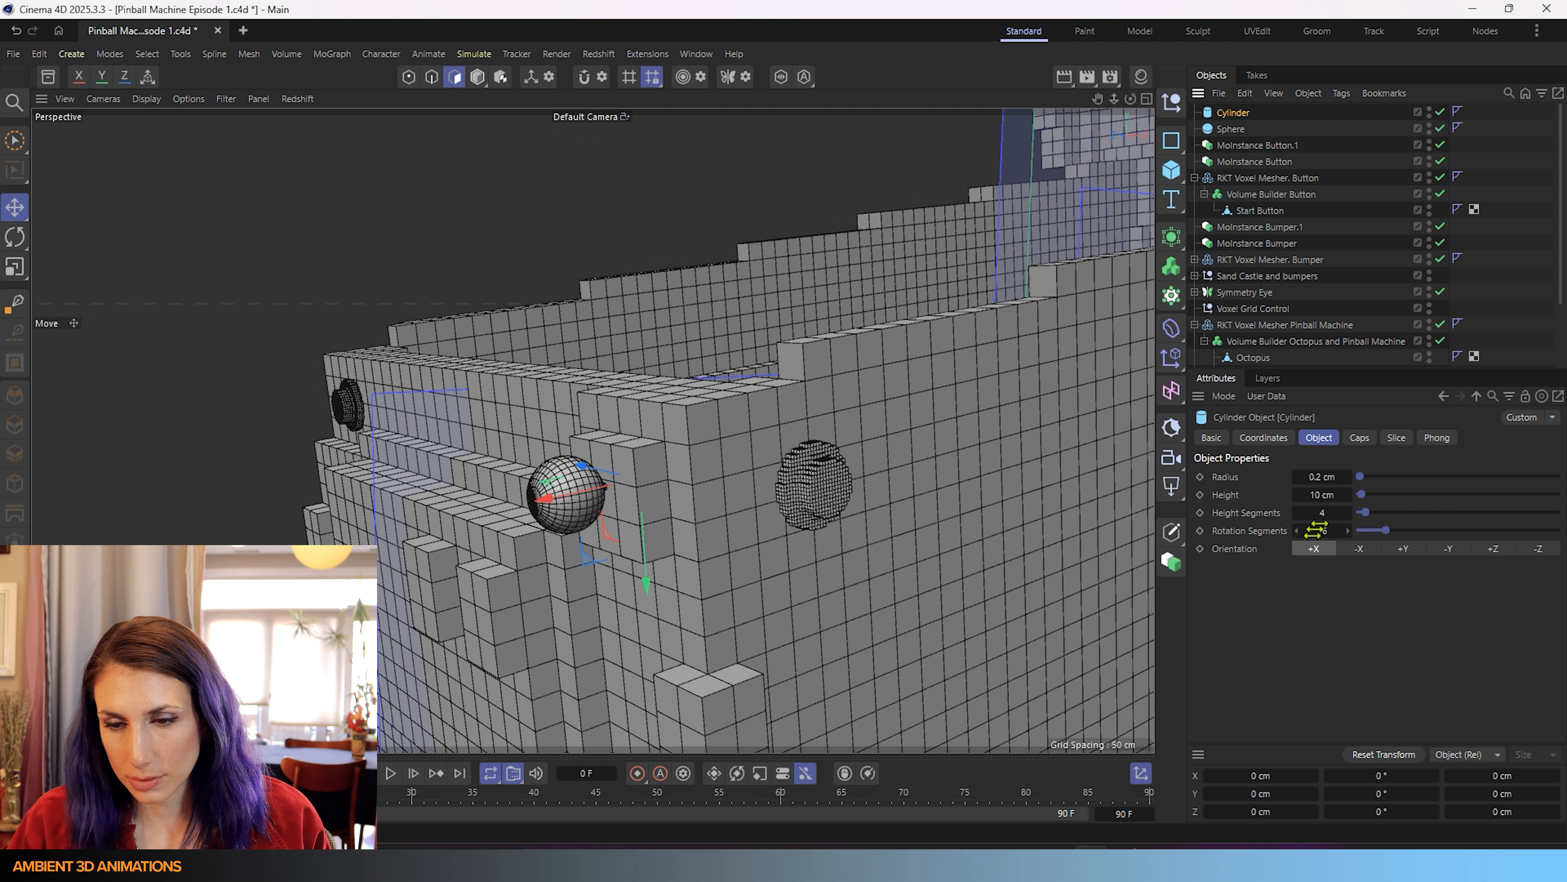
left_click_drag(793, 478, 339, 530, "alt")
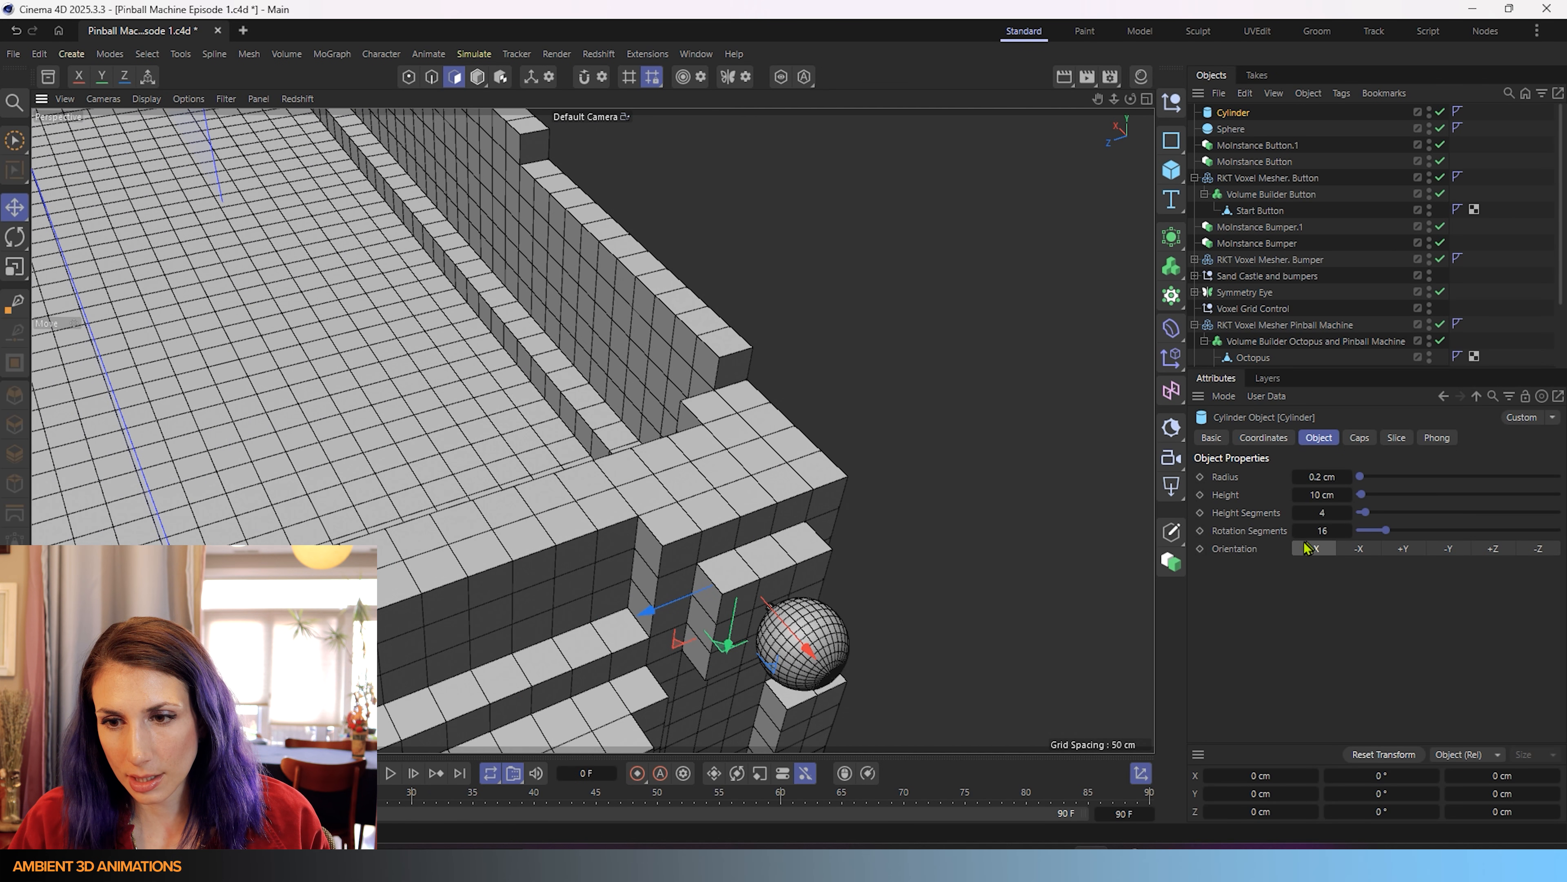
left_click(1296, 495)
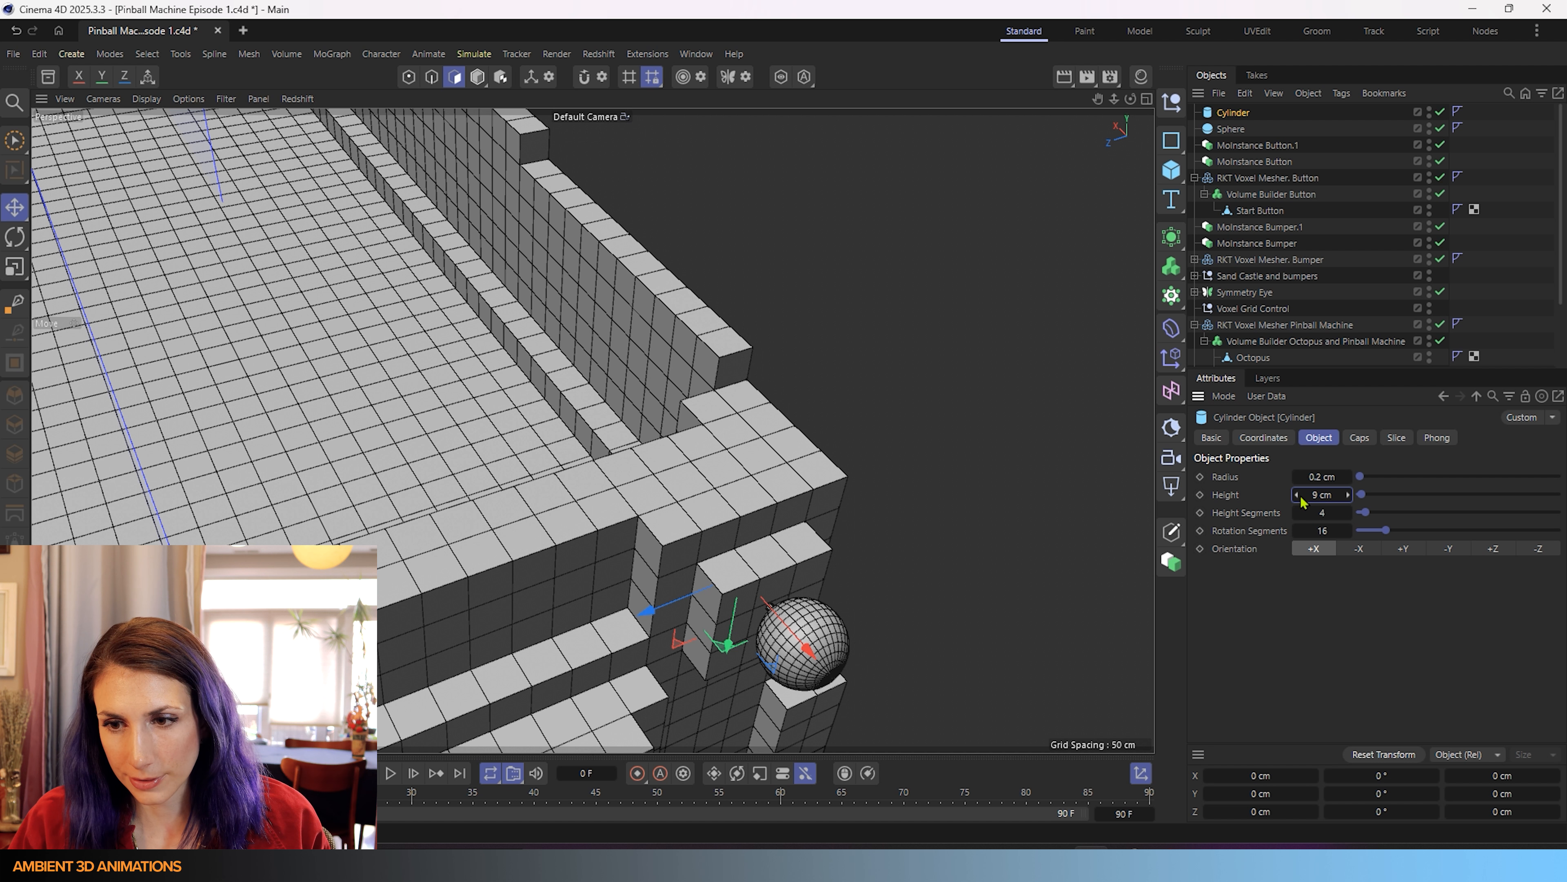
left_click(1297, 495)
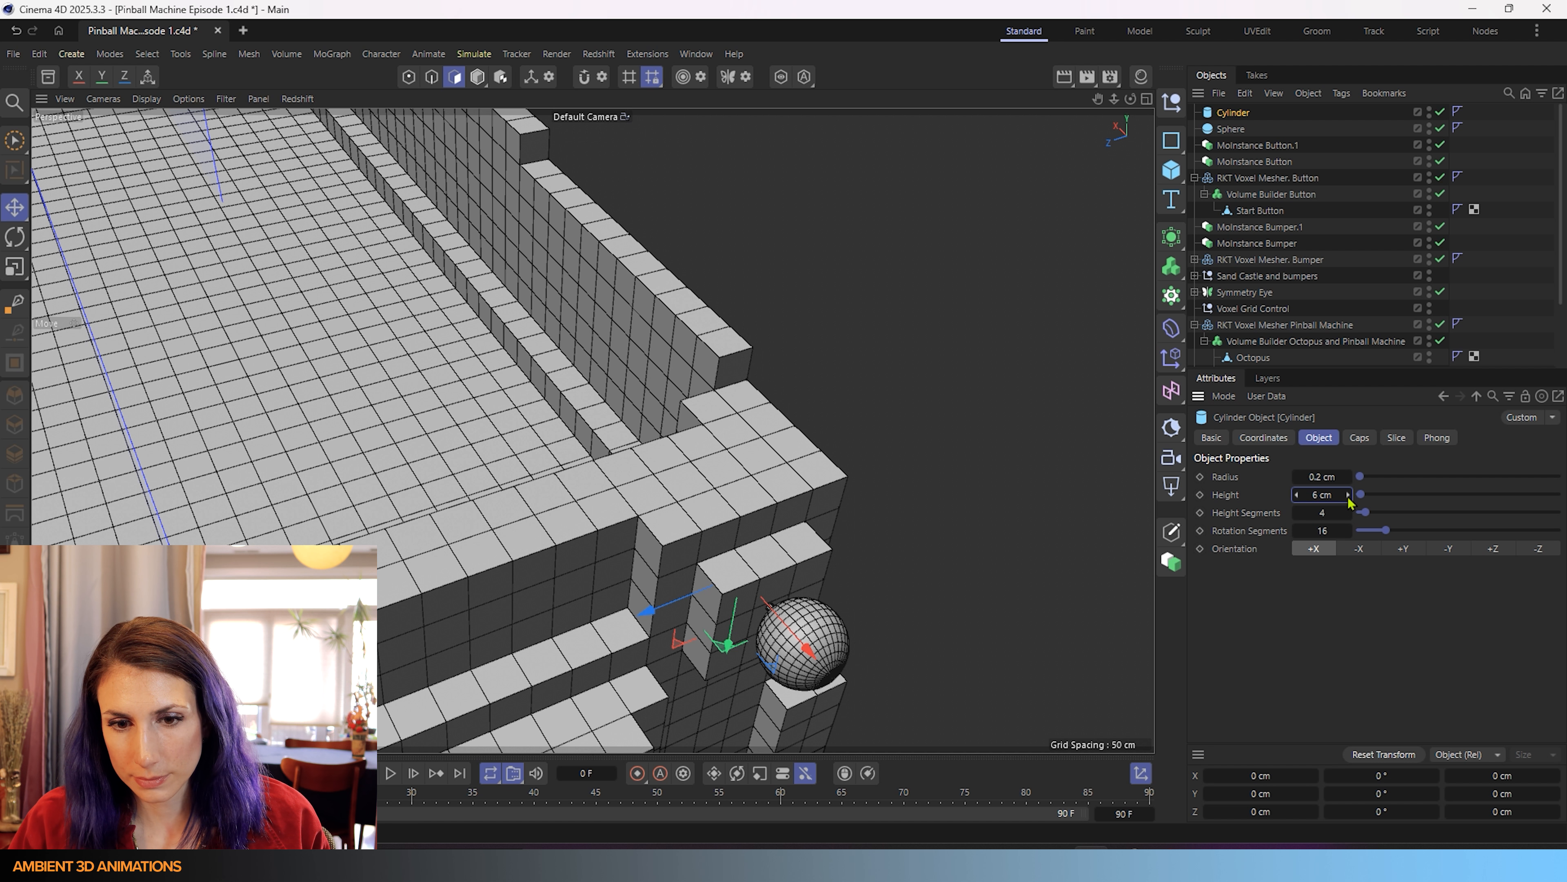
- Add a cube as a child of the Sphere with X, Y and Z sizes of 4 cm
left_click_drag(247, 346, 443, 282, "alt")
scroll(475, 292, "down", 5)
left_click_drag(703, 364, 702, 482, "alt")
scroll(469, 479, "up", 4)
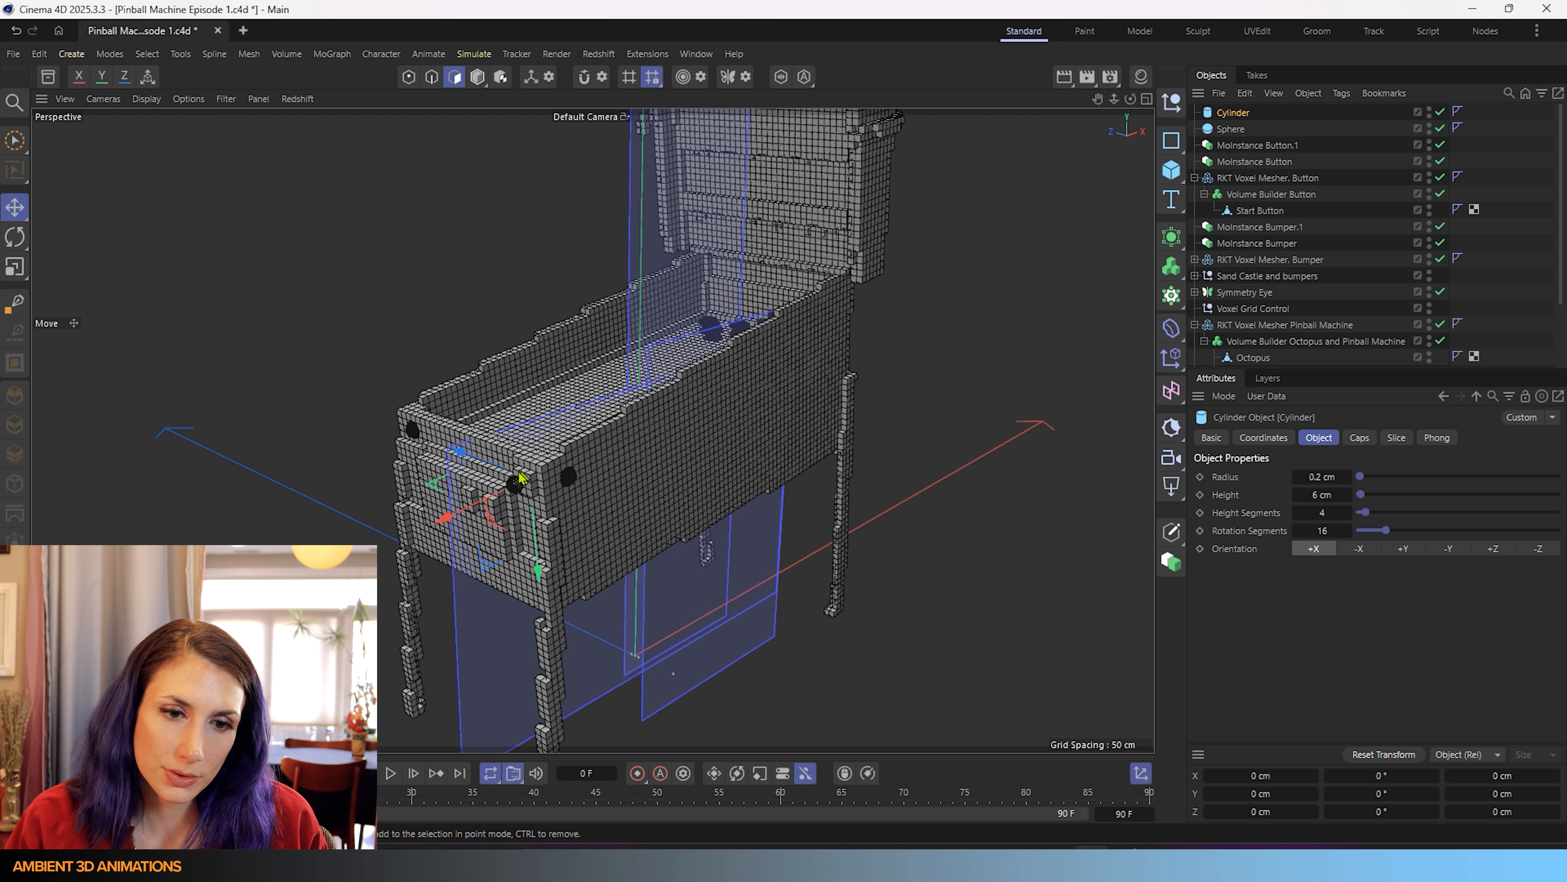
scroll(438, 477, "up", 5)
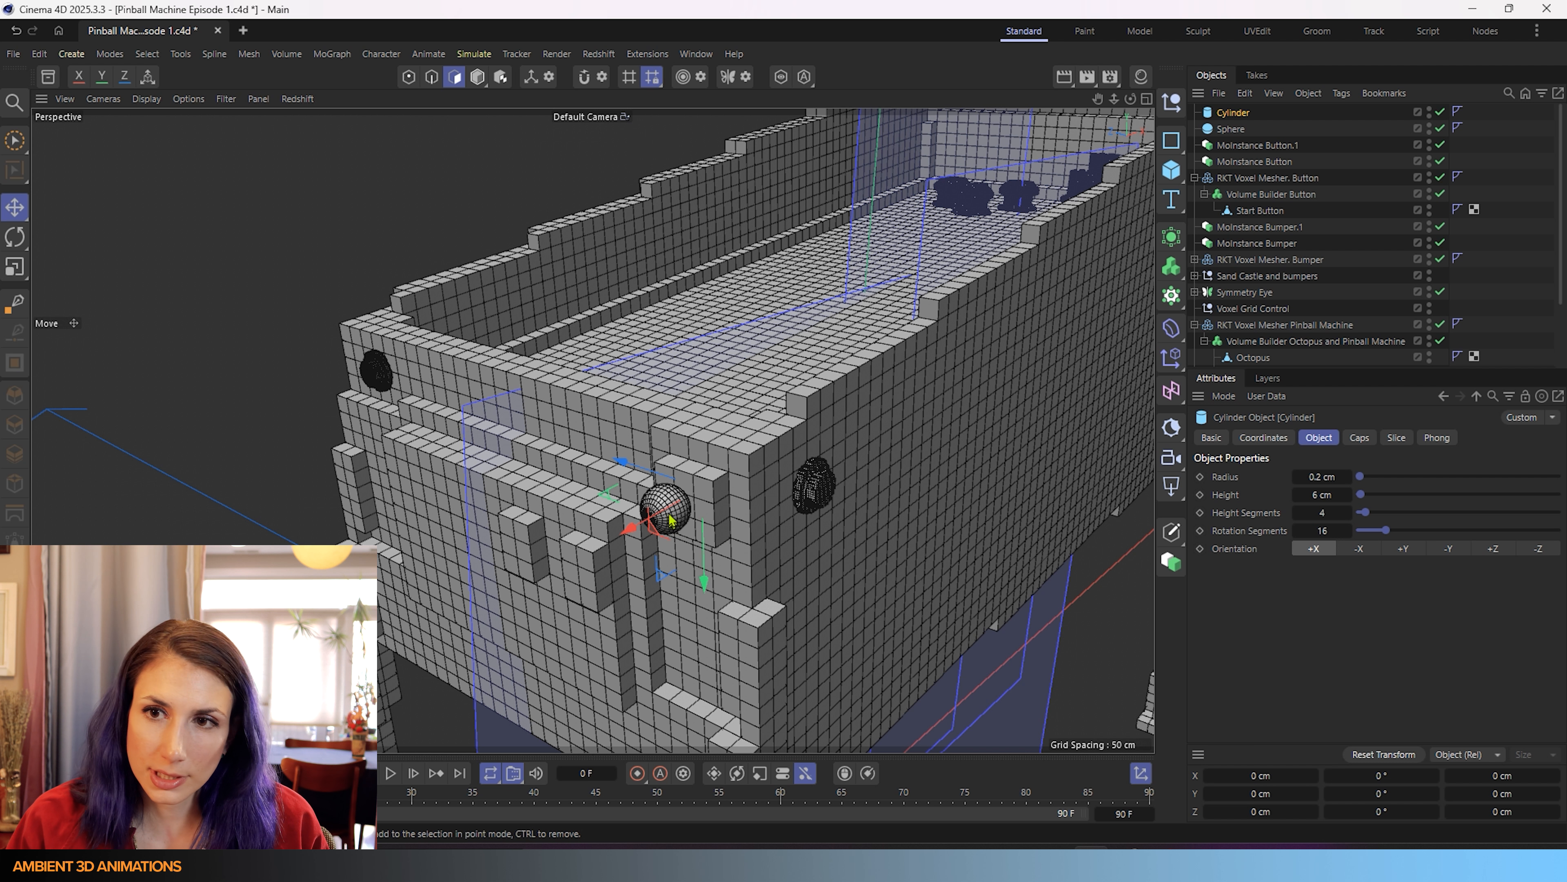
left_click(1241, 132)
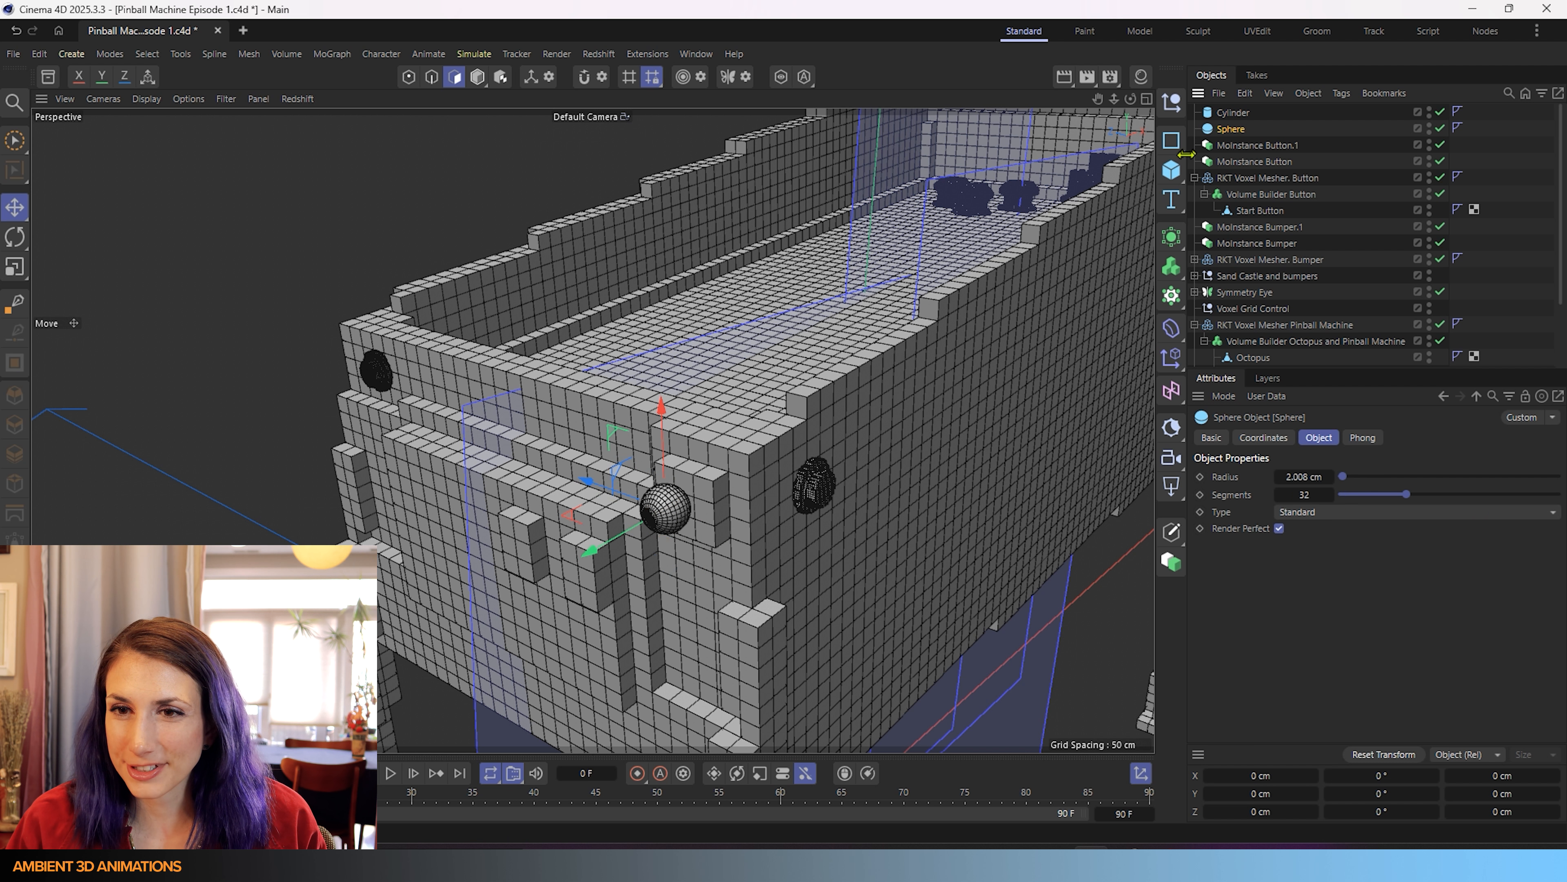
left_click(1171, 169, "shift")
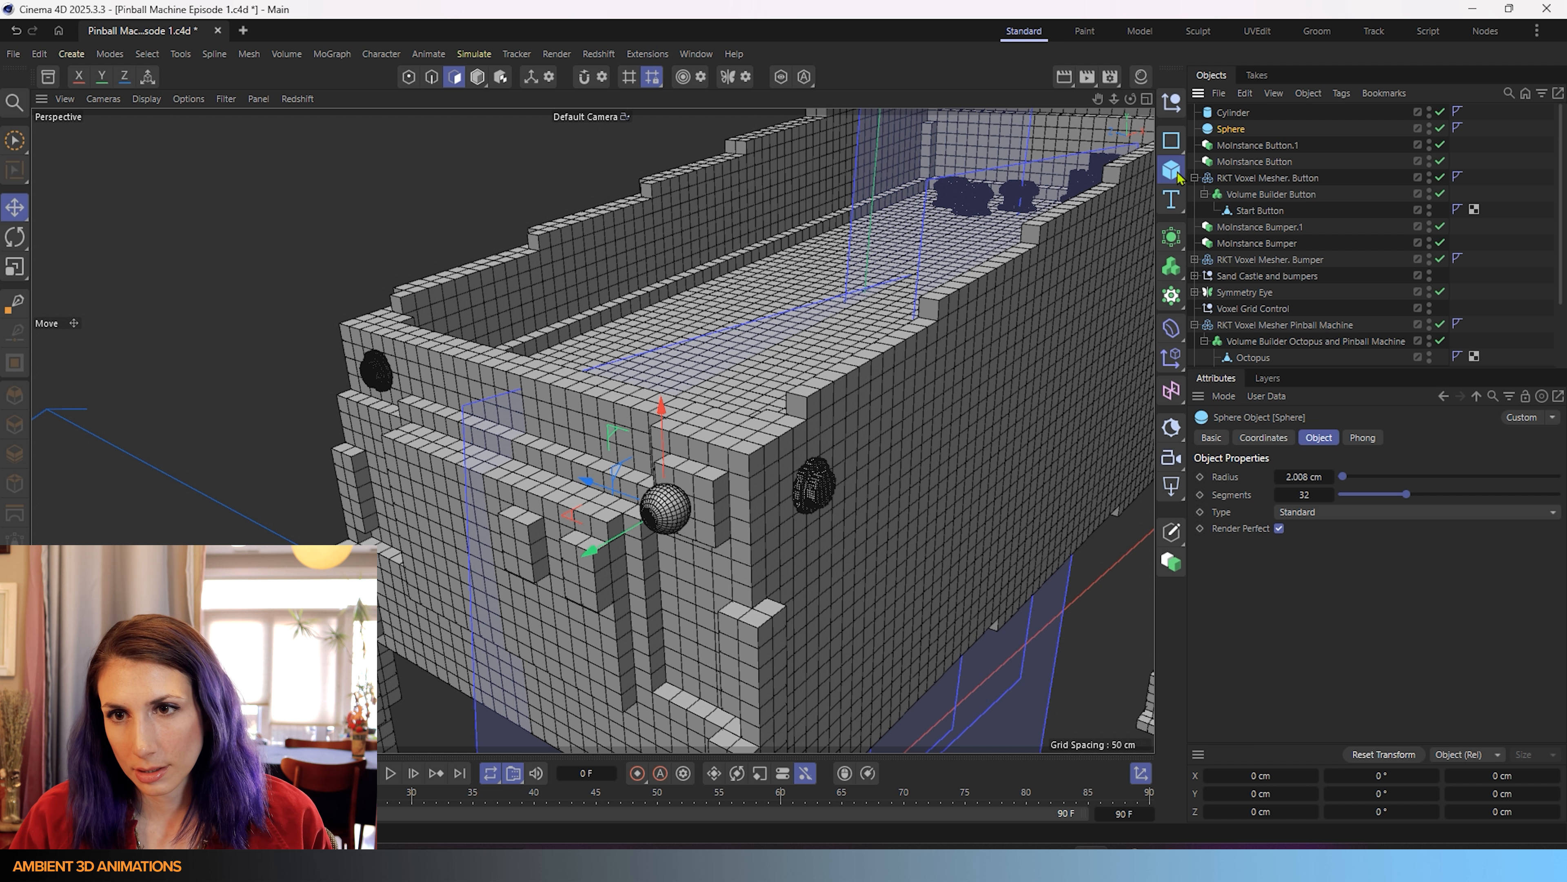
left_click(1312, 477)
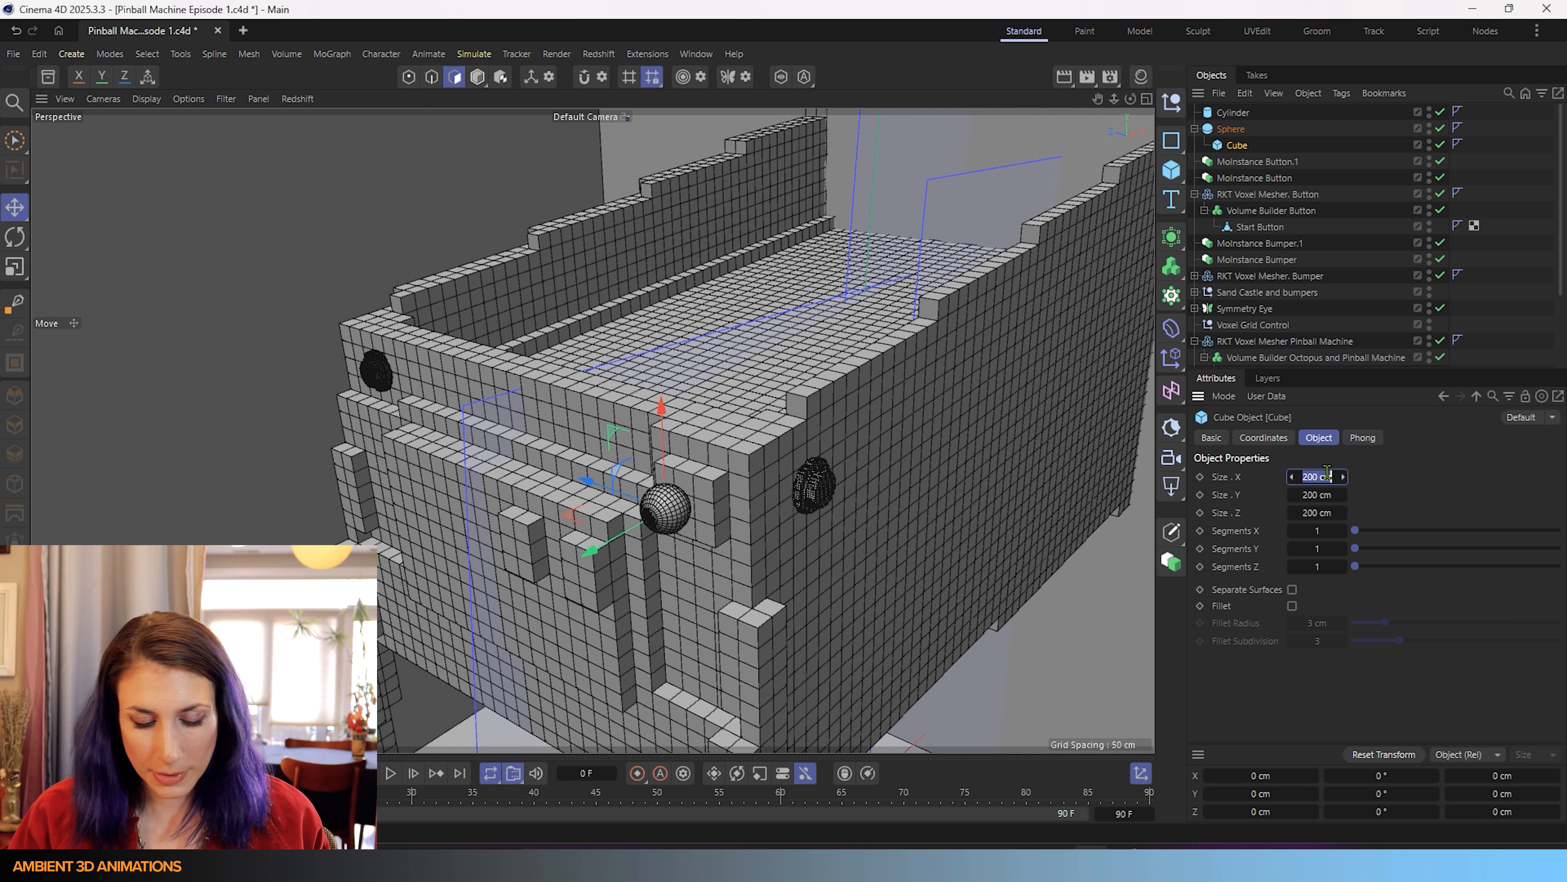
type("4")
key("Tab")
type("4")
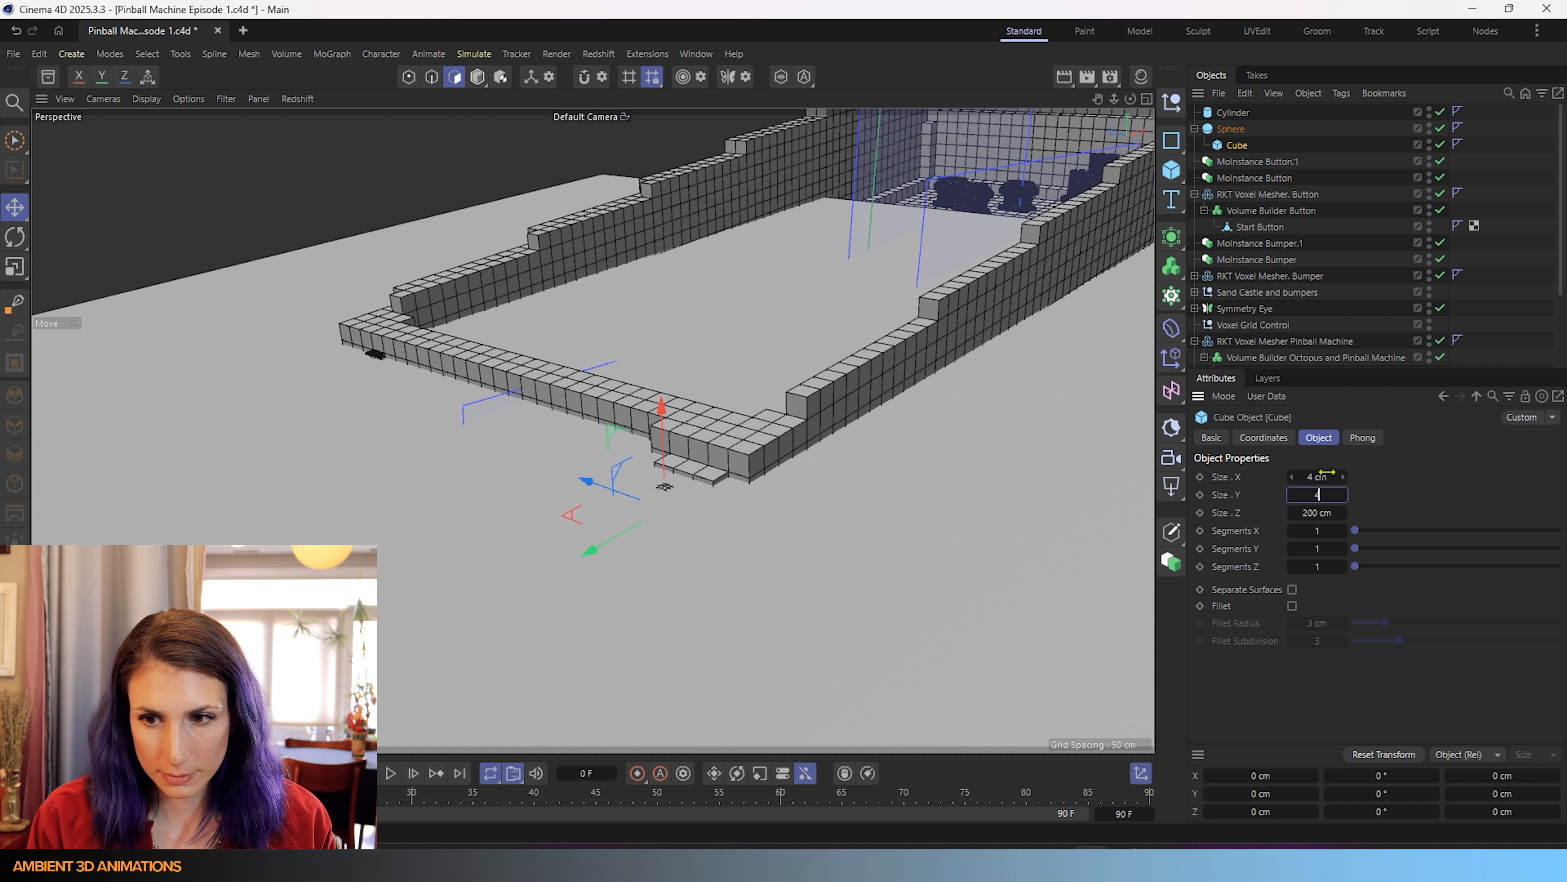
key("Tab")
type("4")
key("Return")
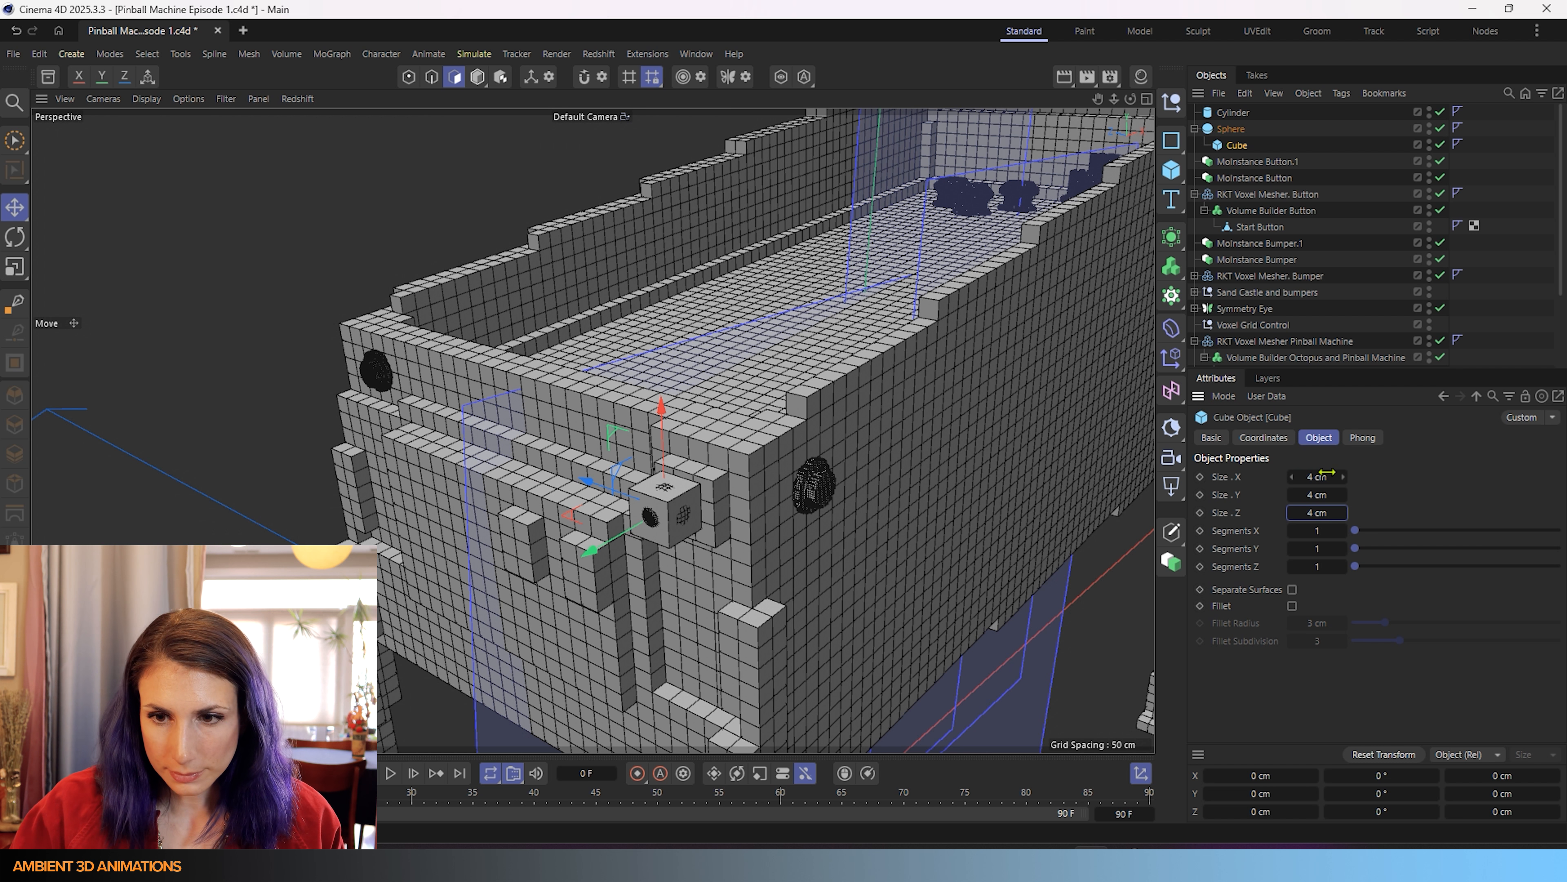
- Move the Cube out of the Sphere's hierarchy and disable the Sphere so the cube replaces it as plunger knob
scroll(672, 578, "down", 5)
middle_click_drag(672, 578, 554, 471, "alt")
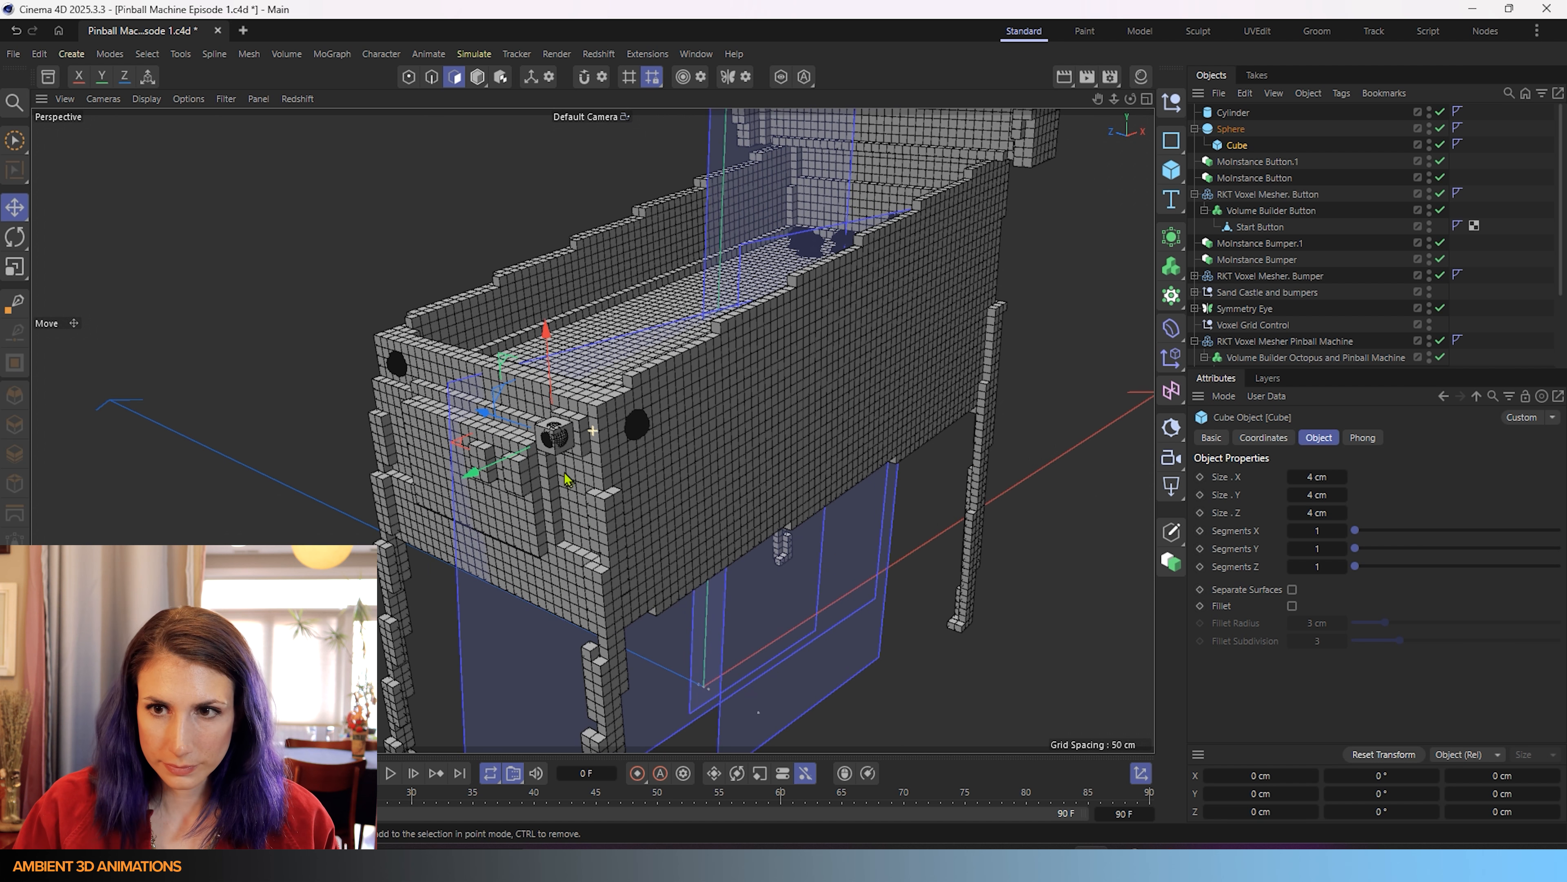
left_click_drag(1236, 146, 1234, 126)
left_click(1236, 146)
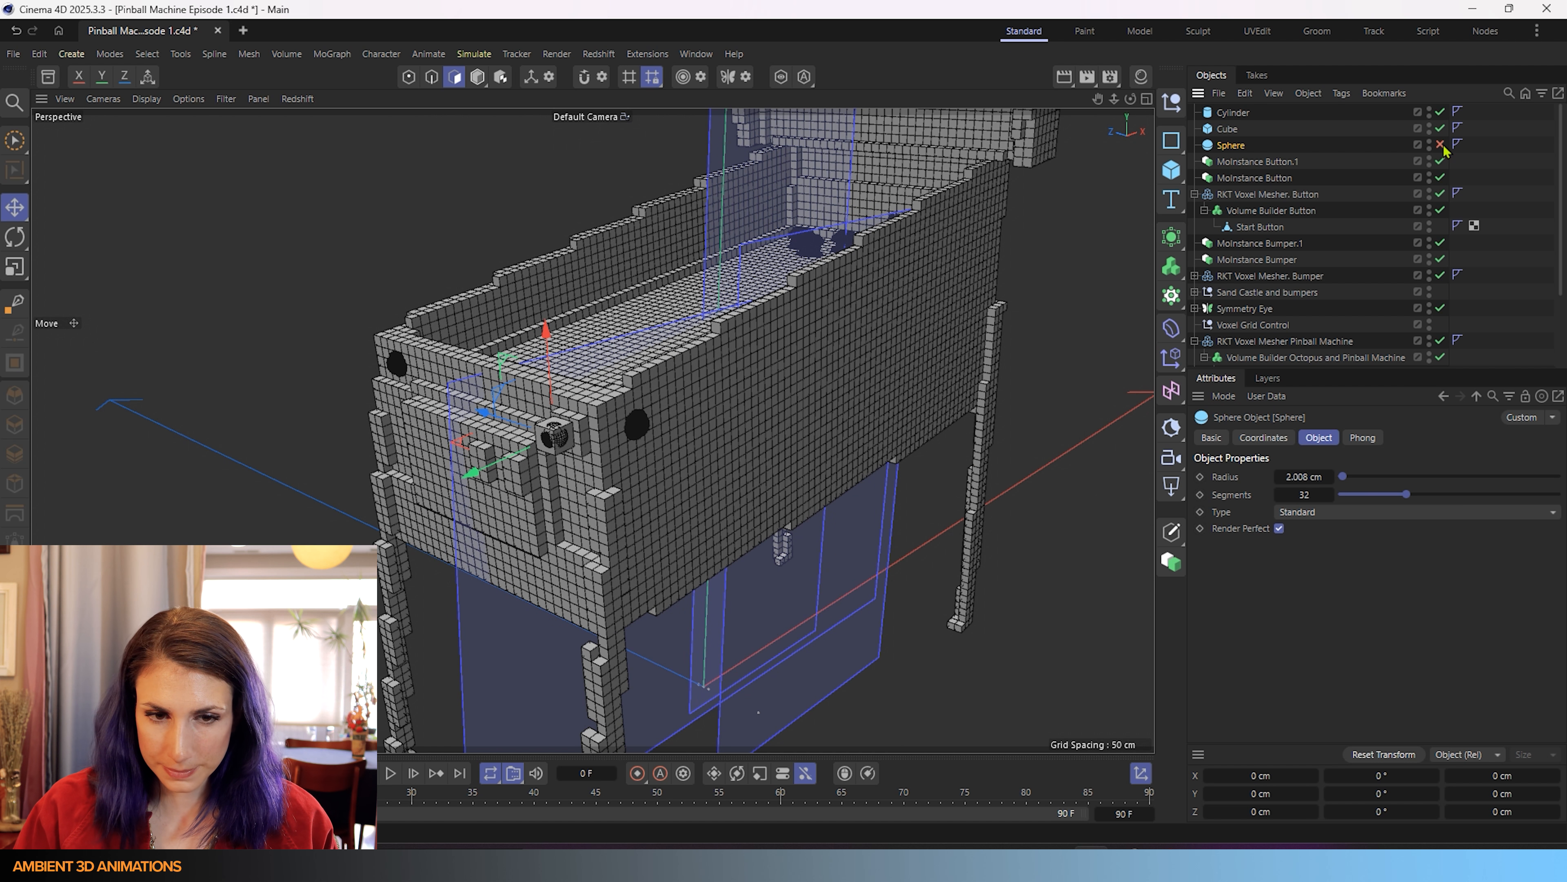
- Enable the fillet on the Cube and set its fillet radius to 0.3 cm
scroll(659, 368, "down", 5)
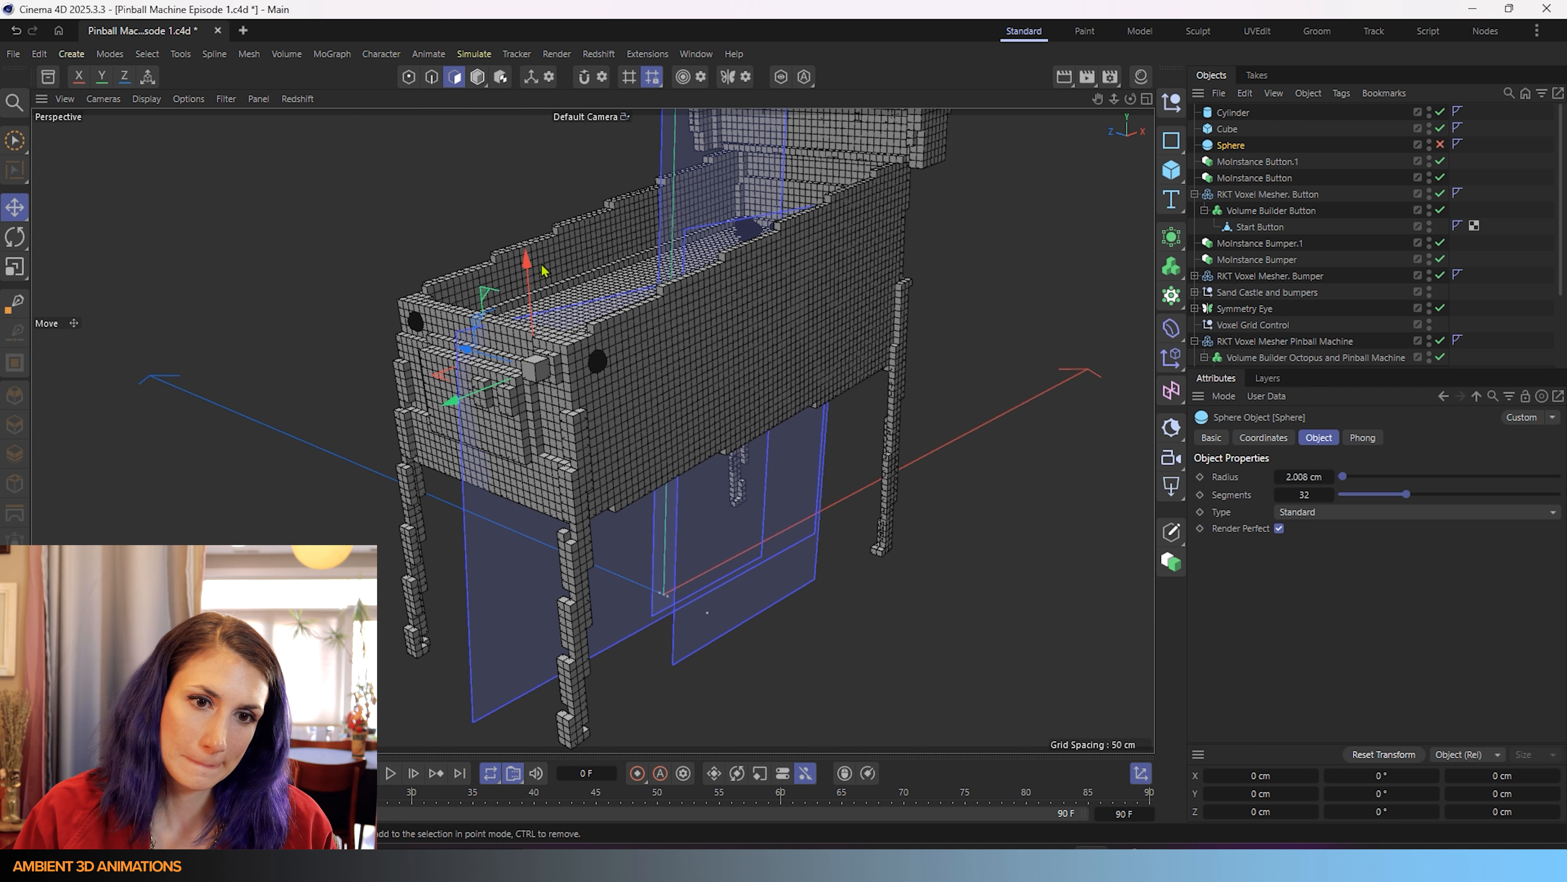
left_click_drag(659, 365, 710, 384, "alt")
middle_click_drag(709, 384, 699, 466, "alt")
left_click_drag(700, 466, 704, 479, "alt")
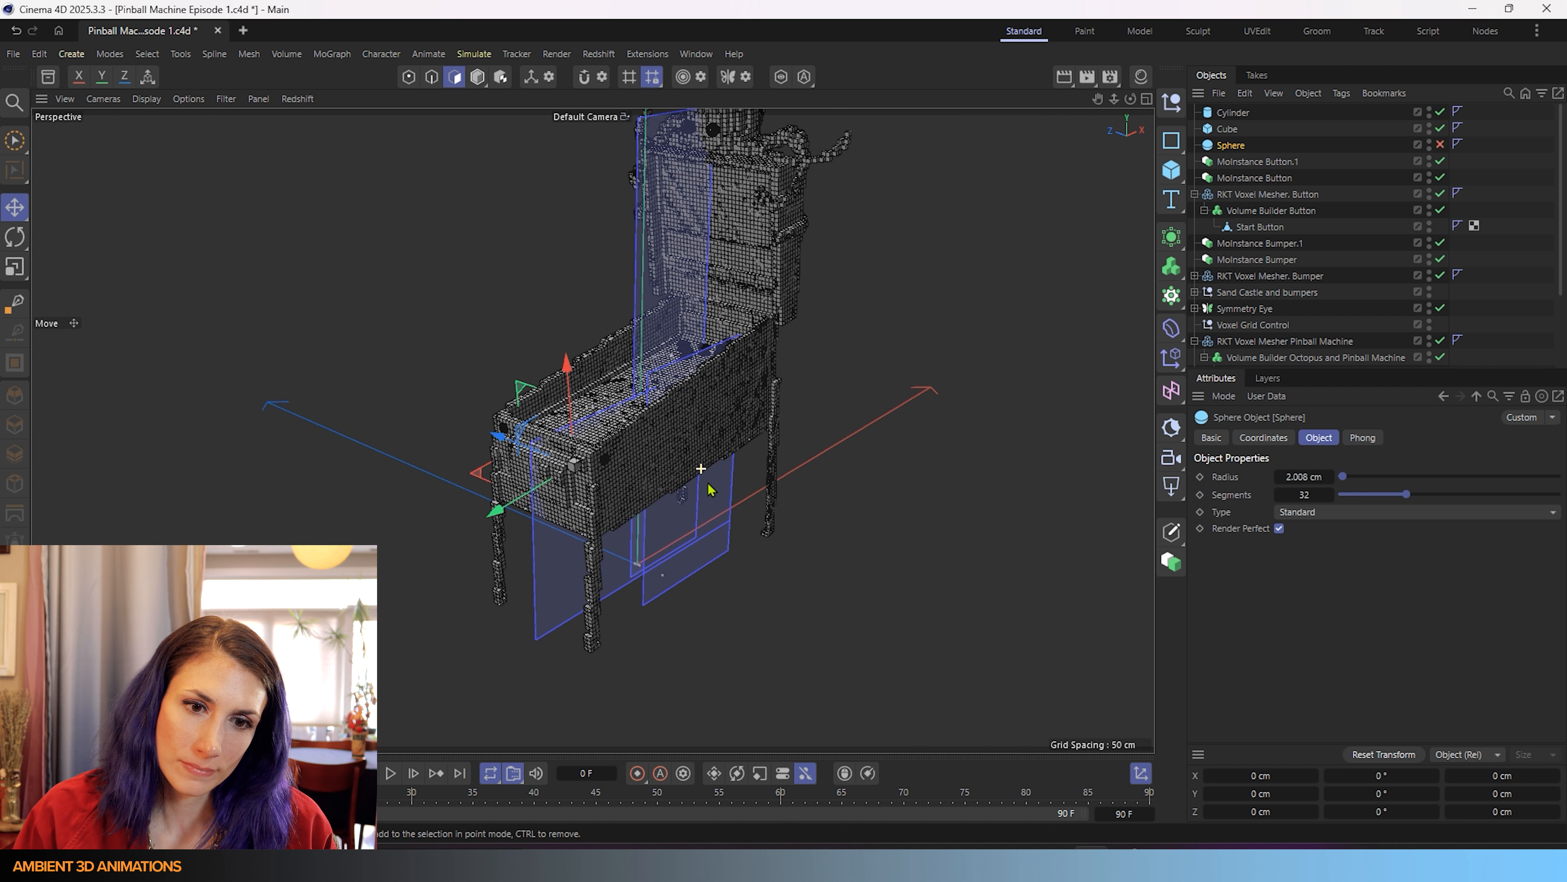
scroll(630, 442, "up", 6)
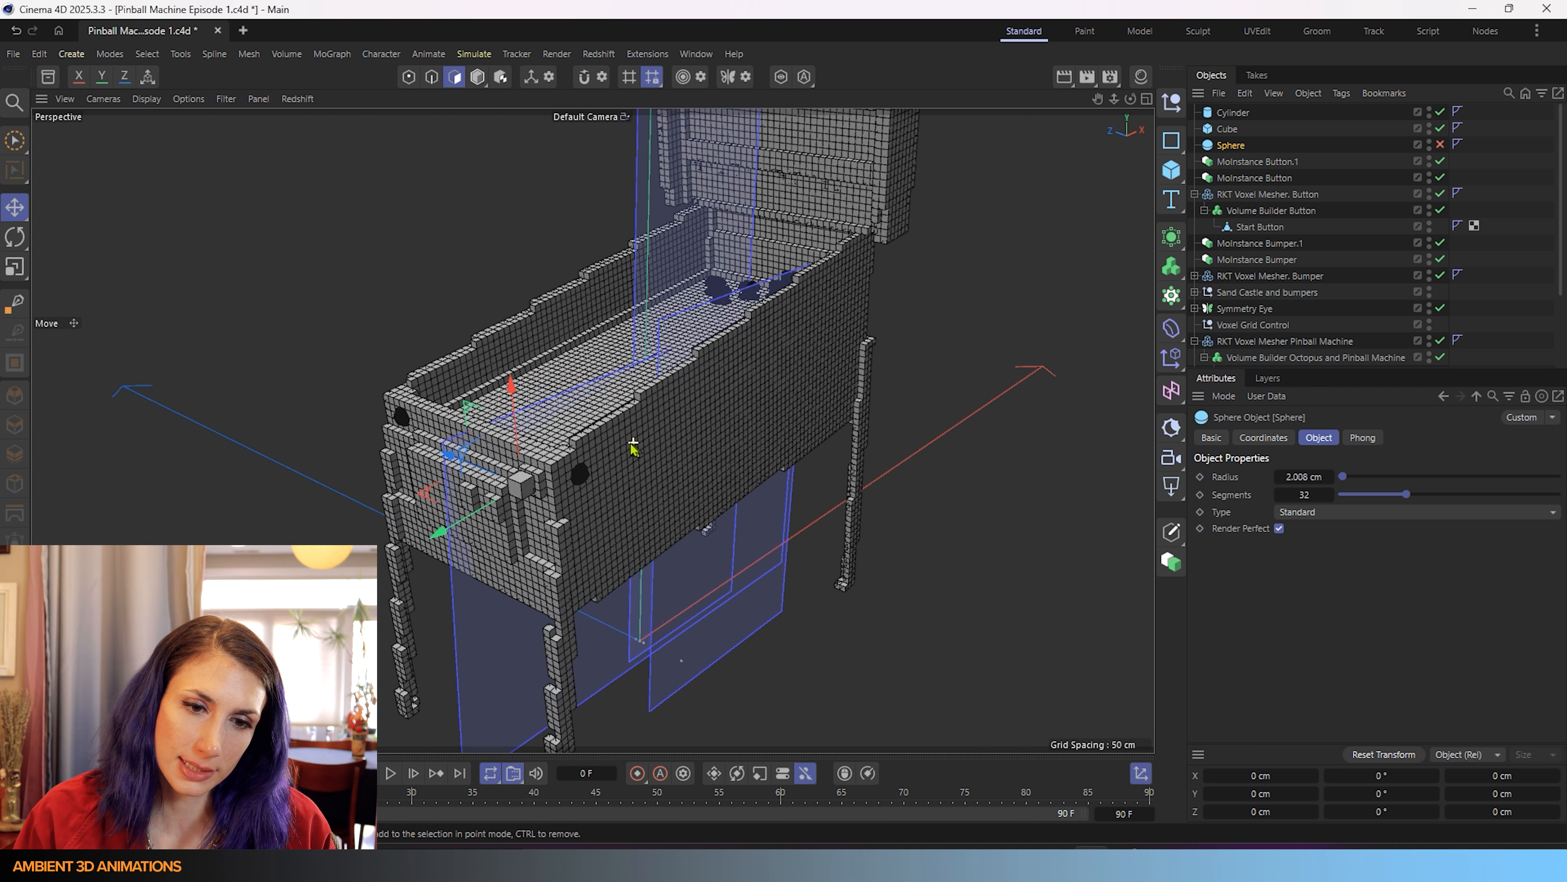
double_click(1228, 130)
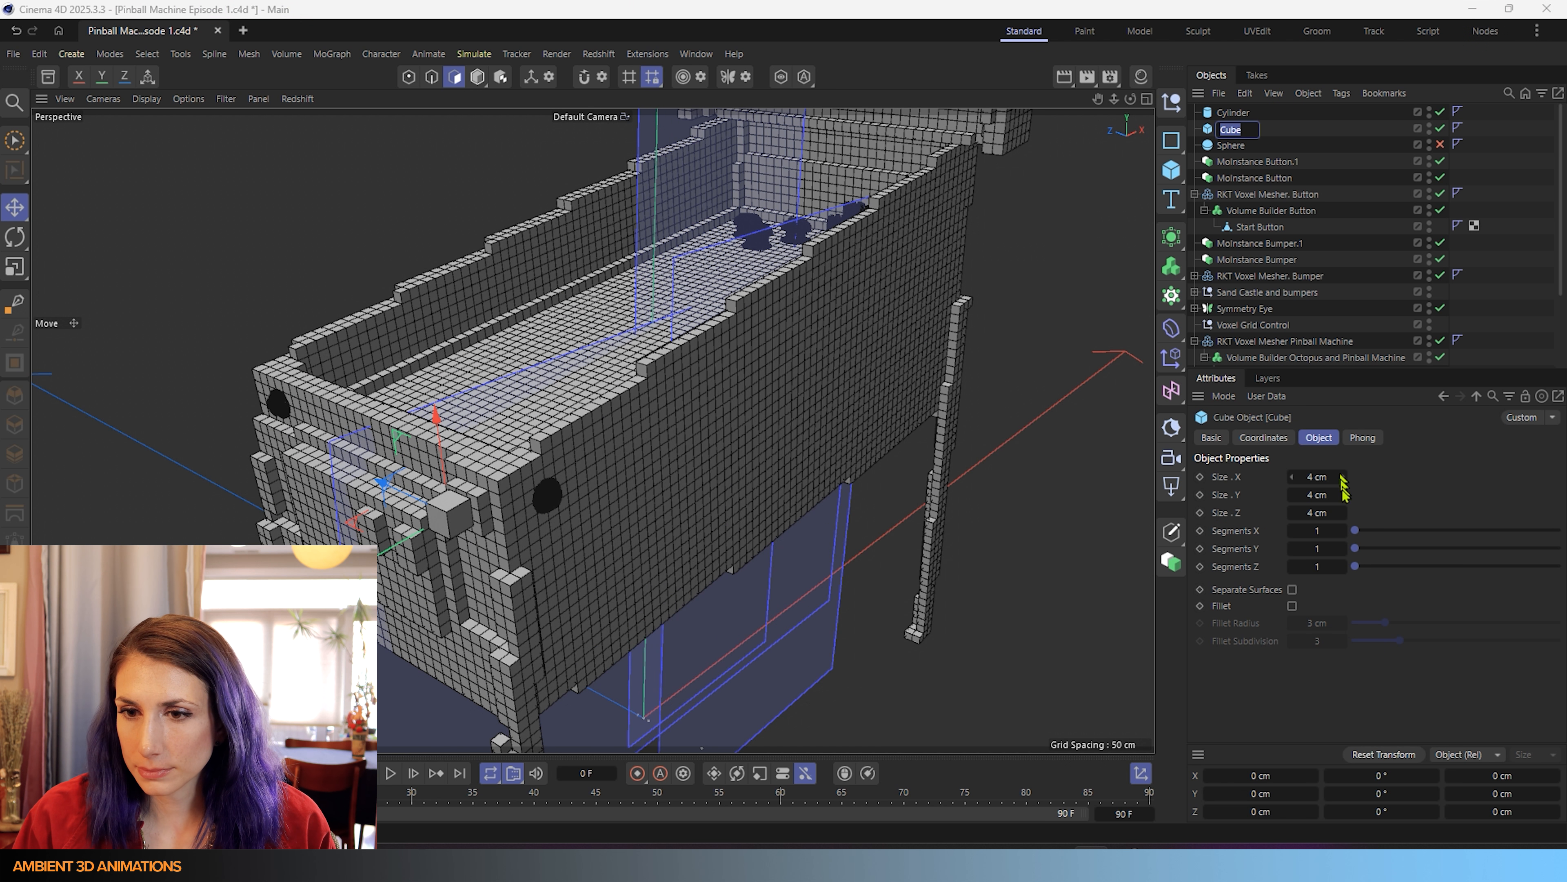
left_click(1292, 606)
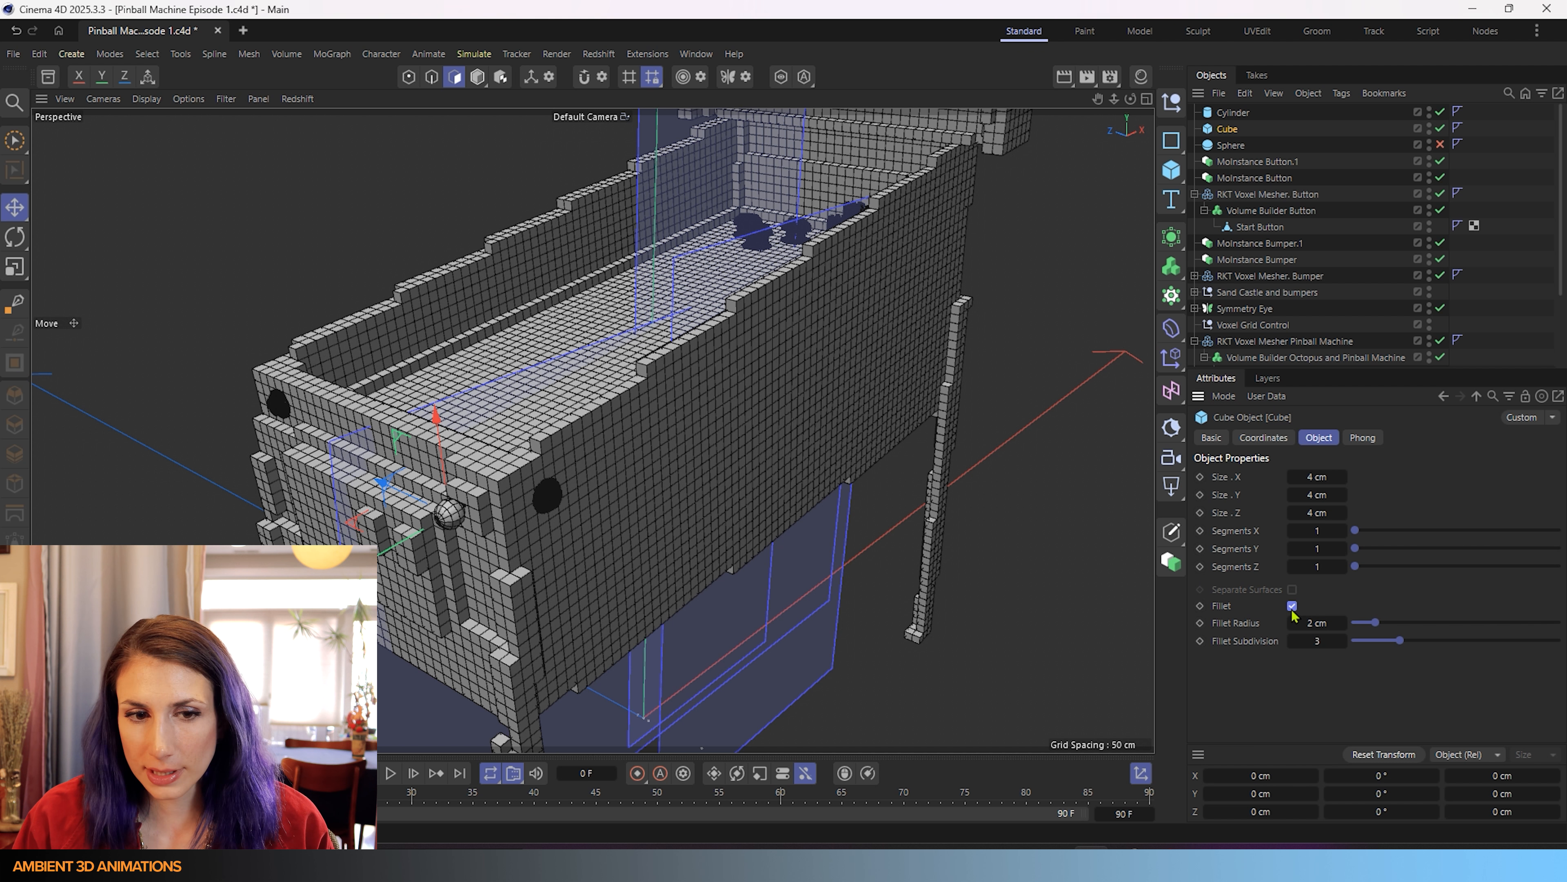
left_click(1319, 623)
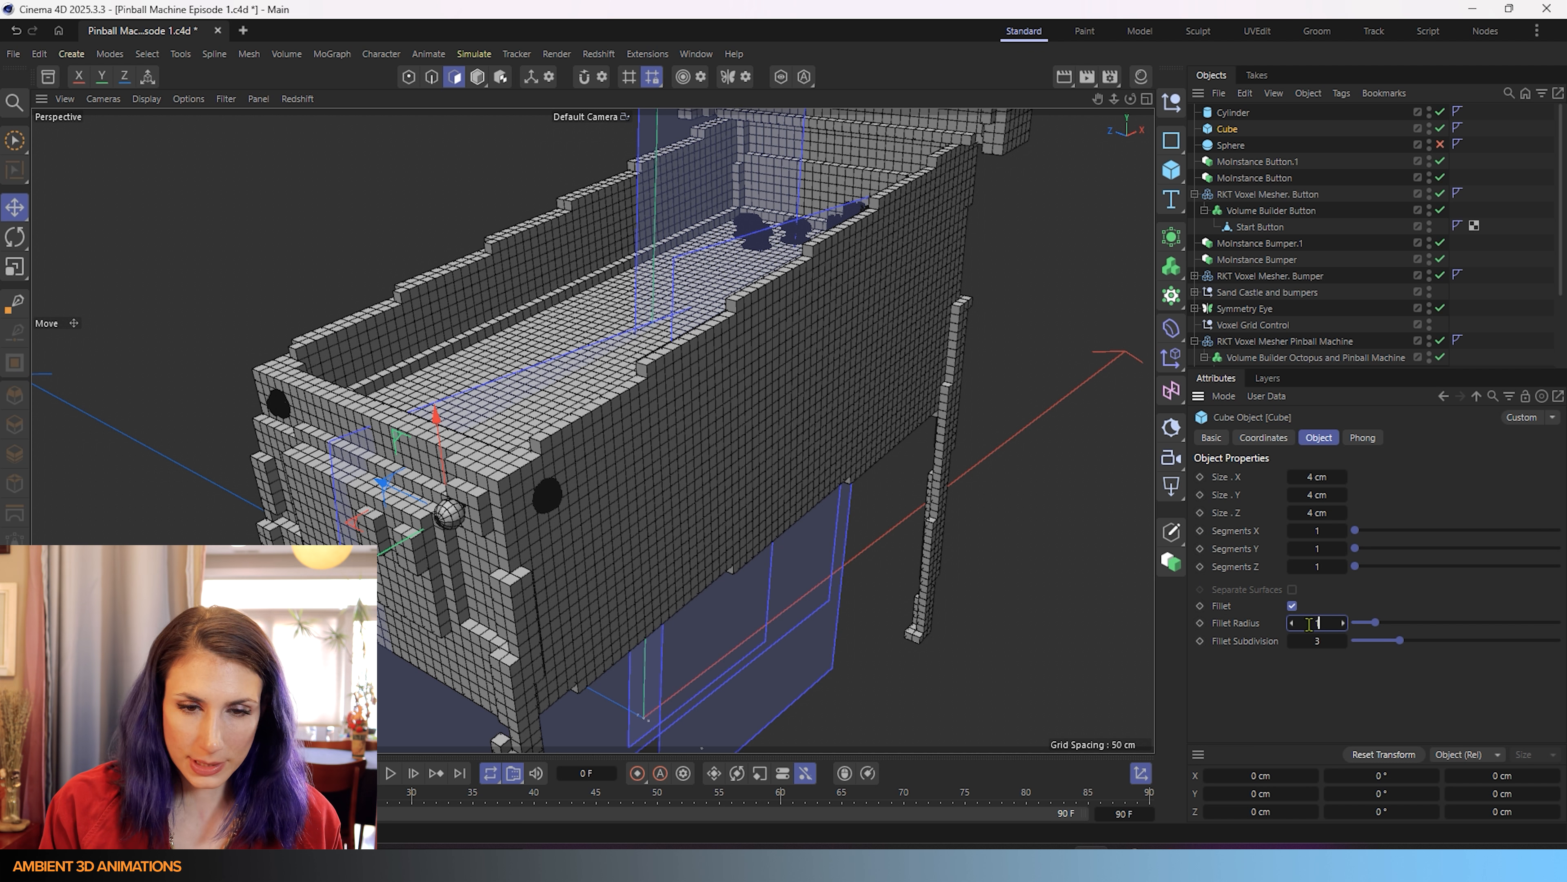
key("Return")
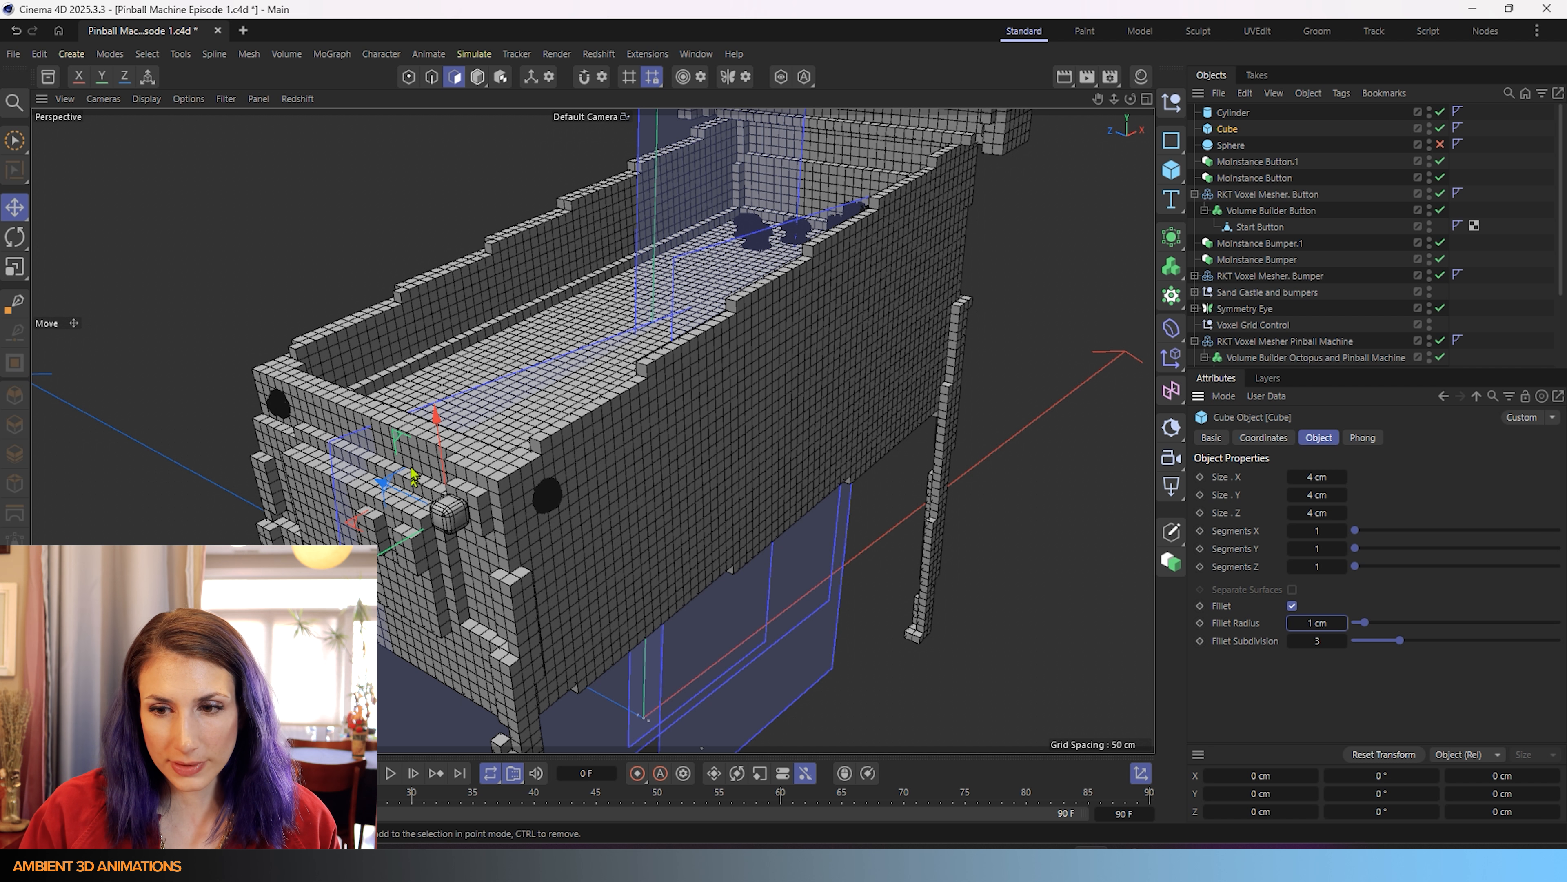
left_click(1341, 631)
type(".2")
key("Return")
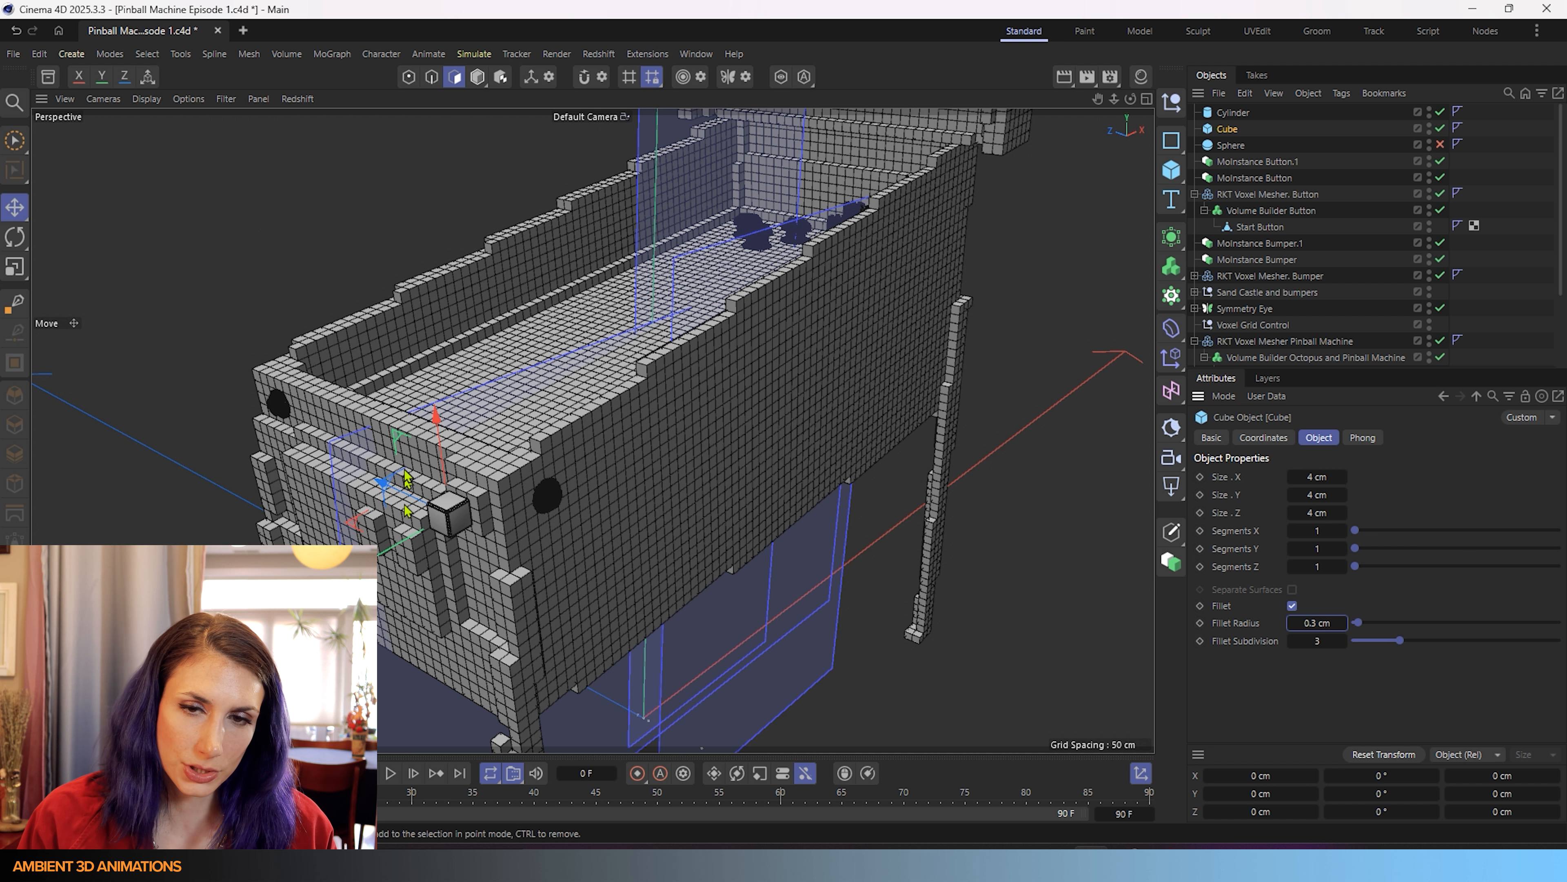
- Add horizontal loop cuts at 75% and 50% on the Lower Pinball Machine Body, across the front panel below the two raised blocks
scroll(531, 355, "down", 6)
left_click_drag(559, 349, 617, 343, "alt")
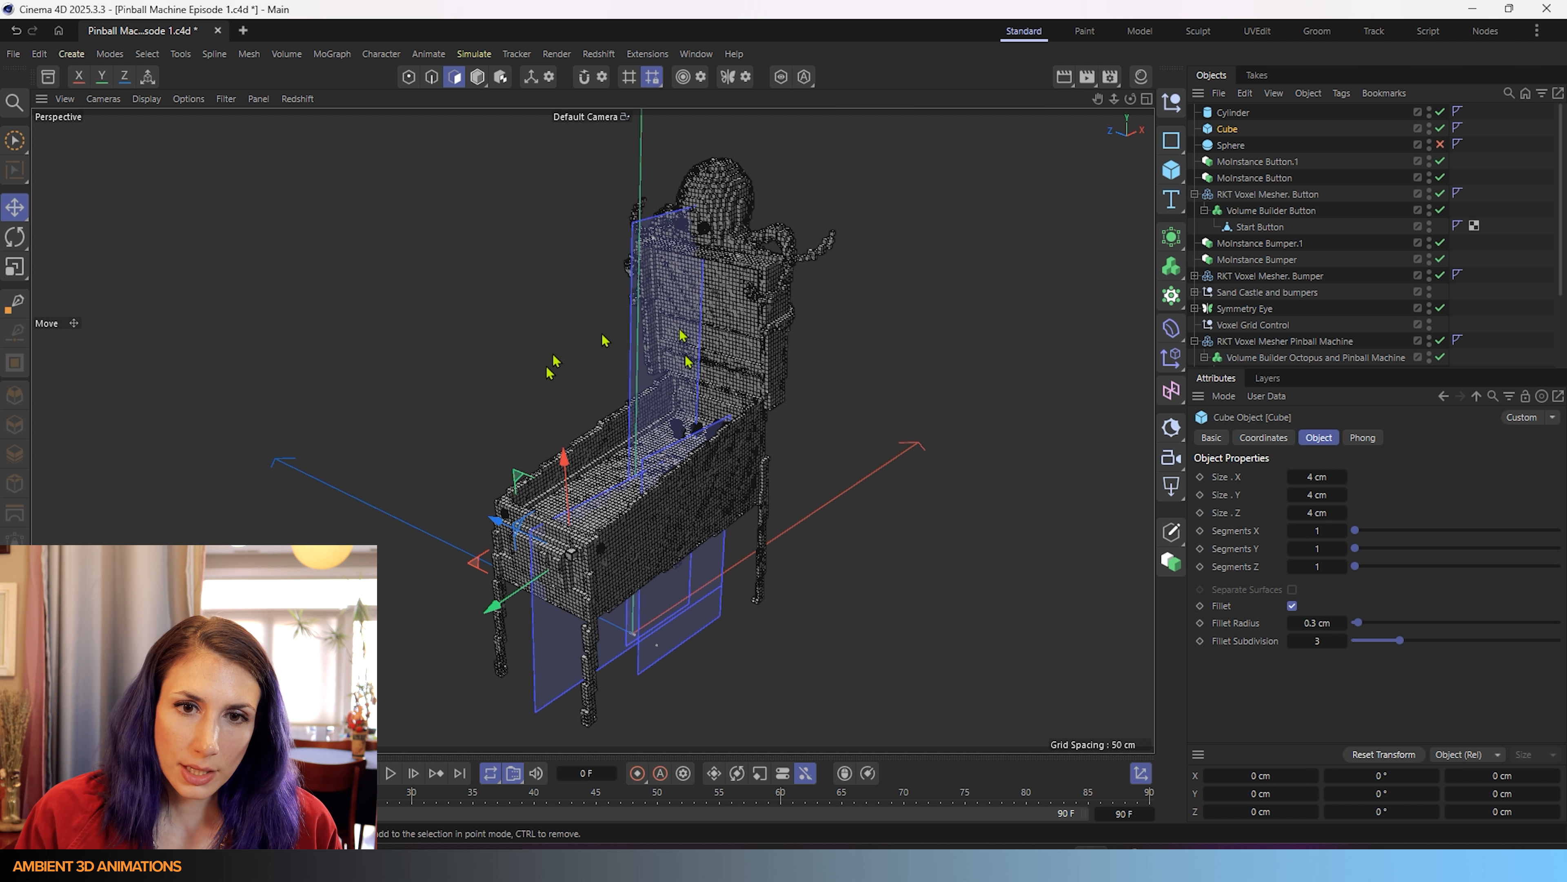
scroll(583, 603, "up", 4)
scroll(562, 574, "up", 5)
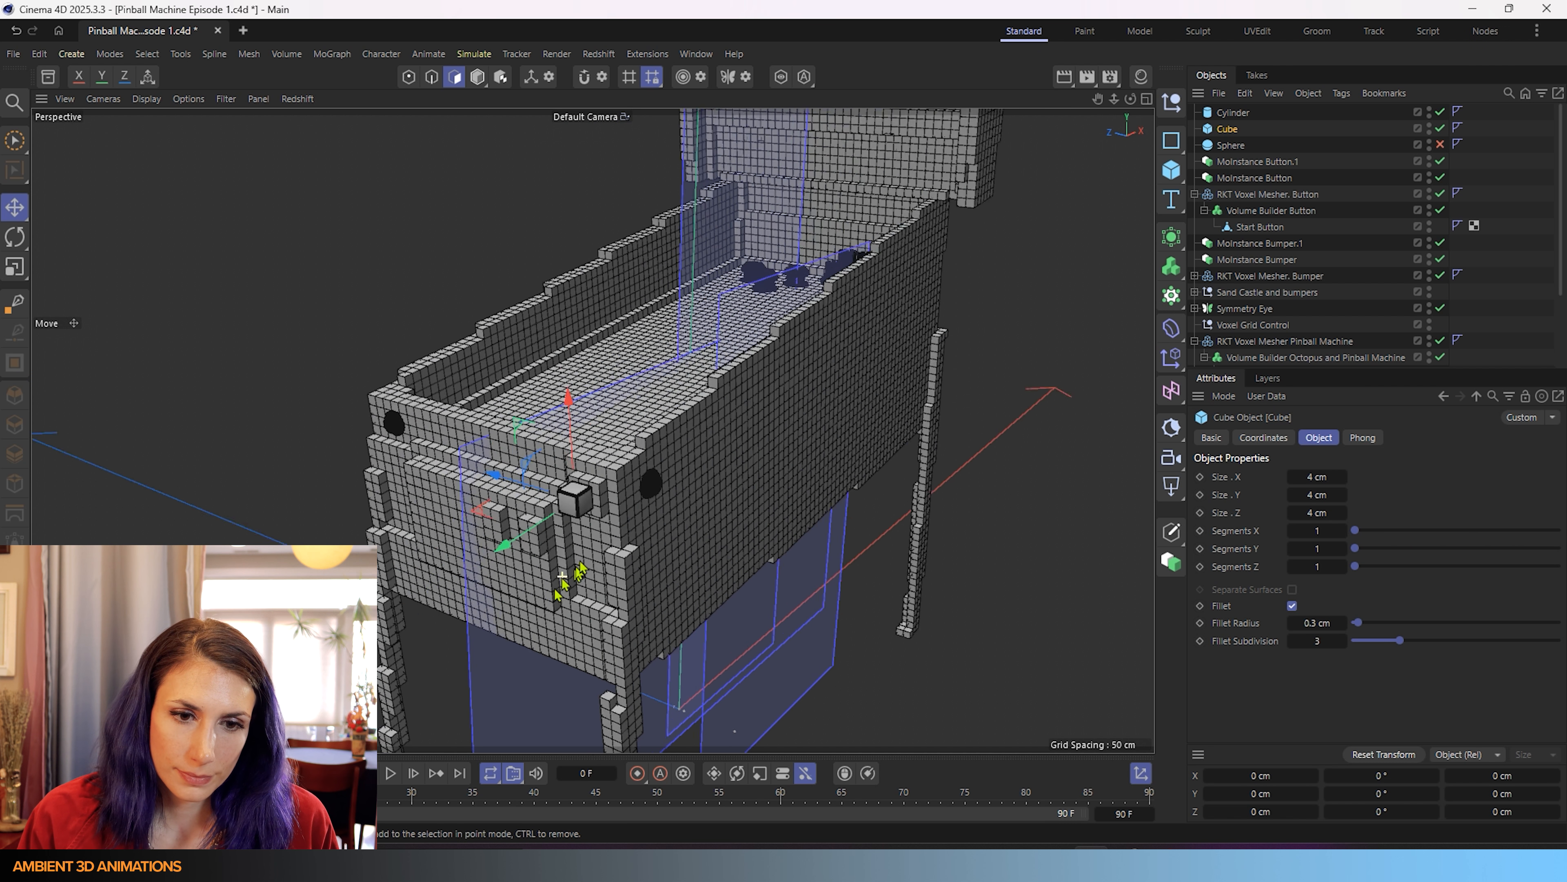
left_click_drag(562, 576, 430, 494, "alt")
key("ctrl+shift+z")
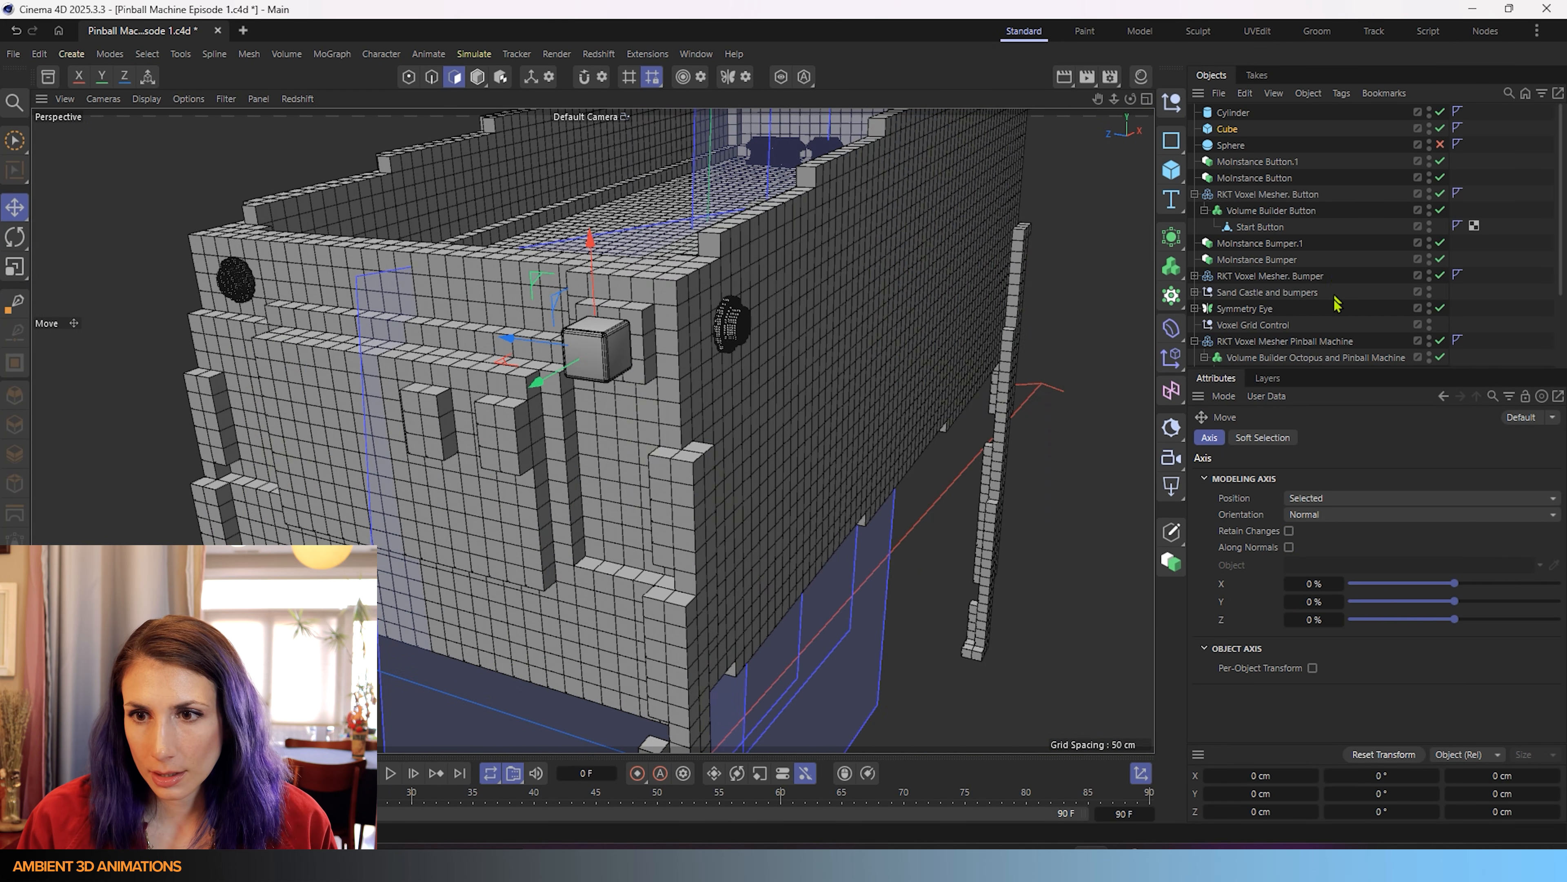
scroll(1340, 302, "down", 3)
left_click(1283, 326)
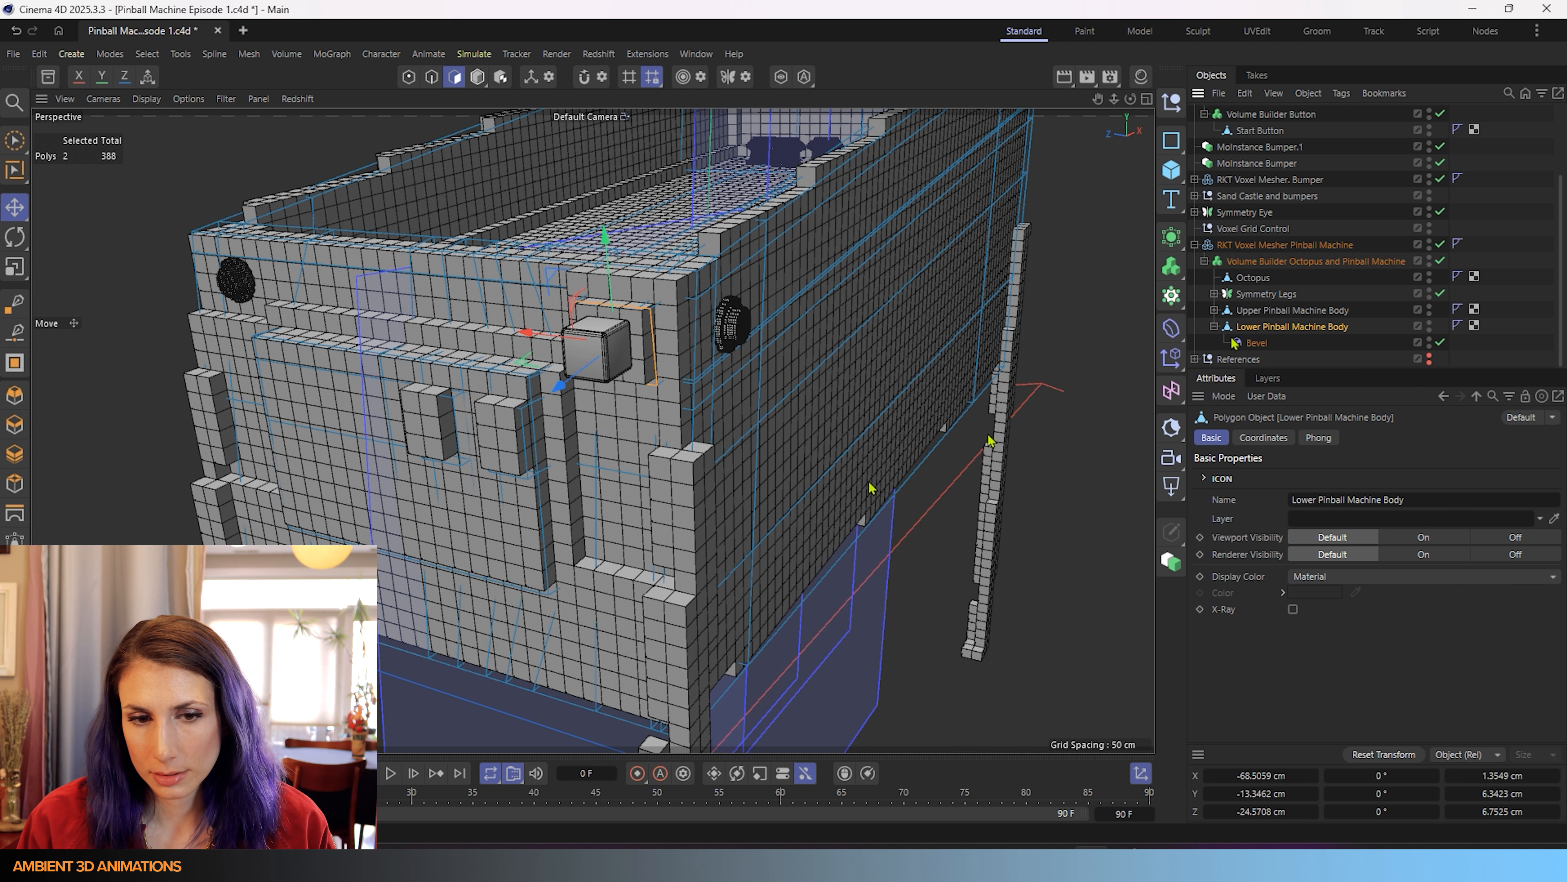
scroll(493, 543, "up", 5)
left_click_drag(590, 476, 738, 409, "alt")
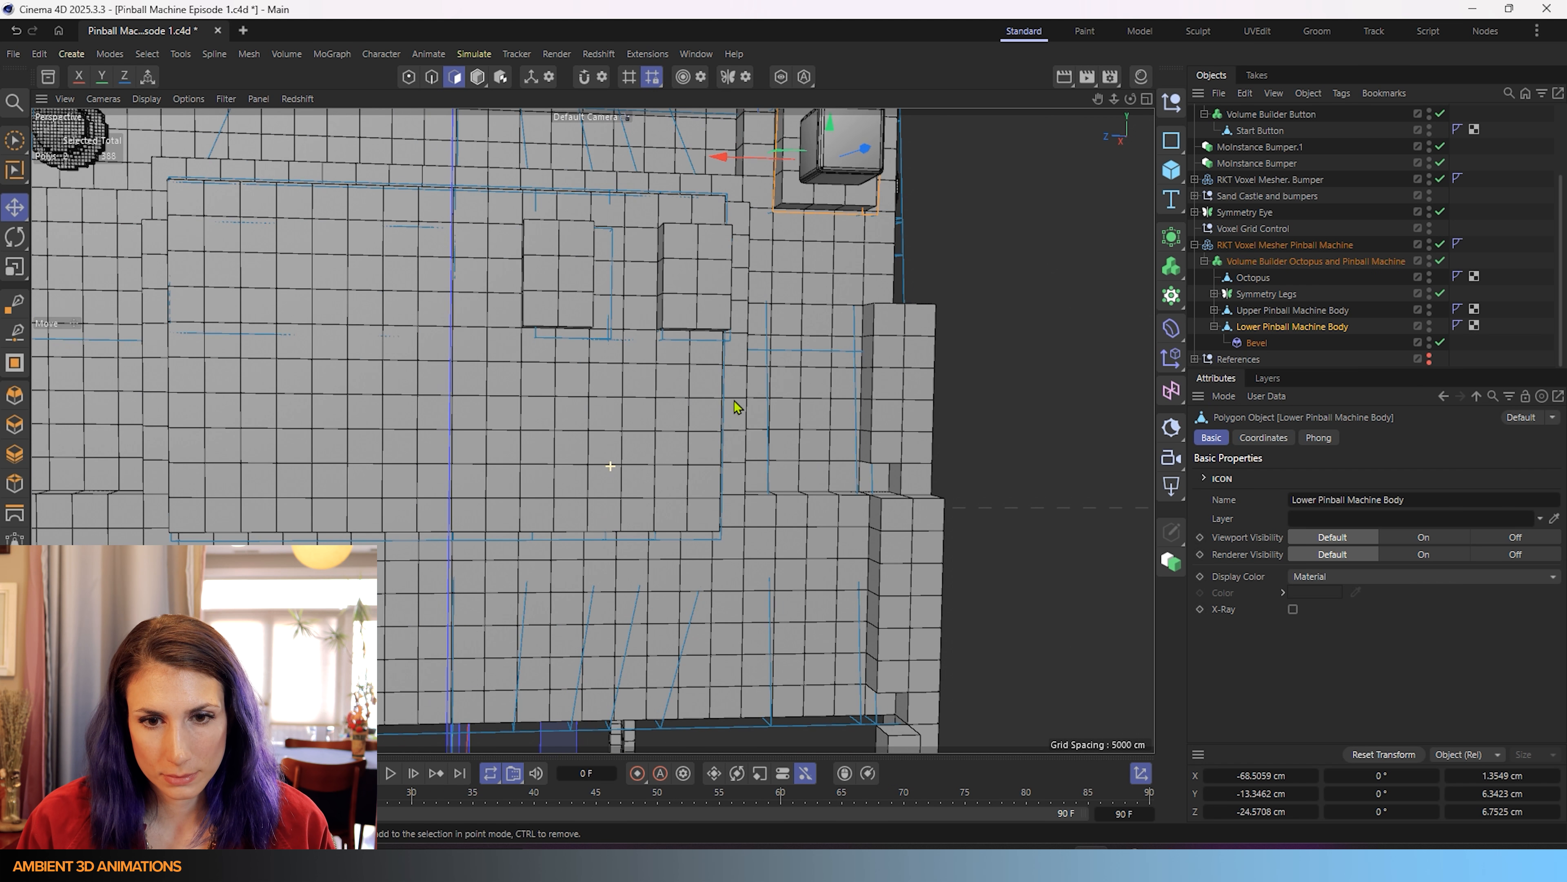
right_click(738, 420)
left_click(771, 556)
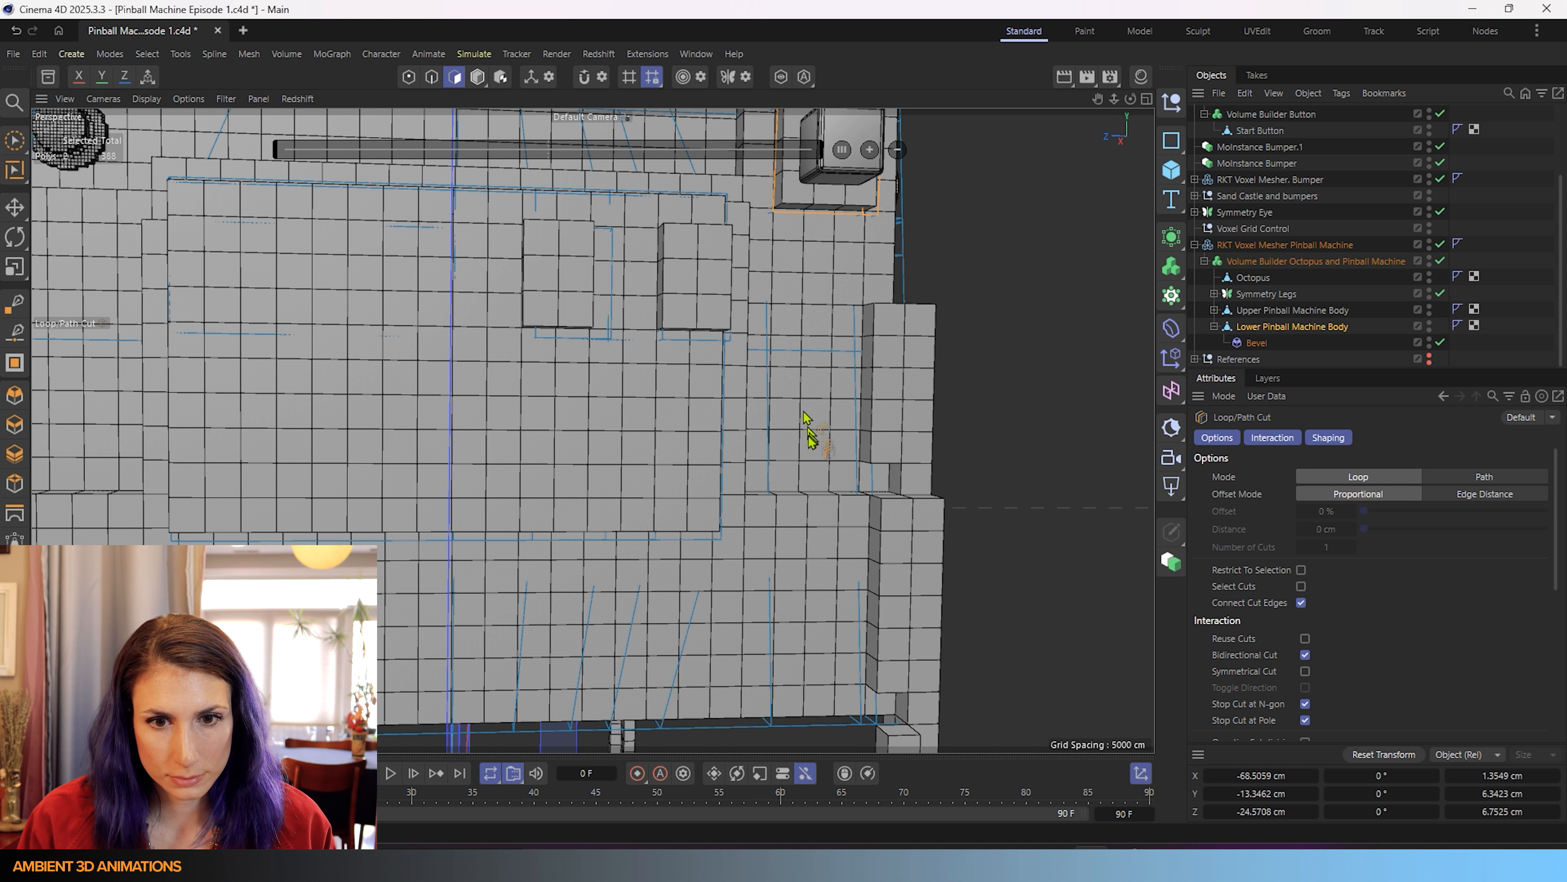
left_click(719, 492)
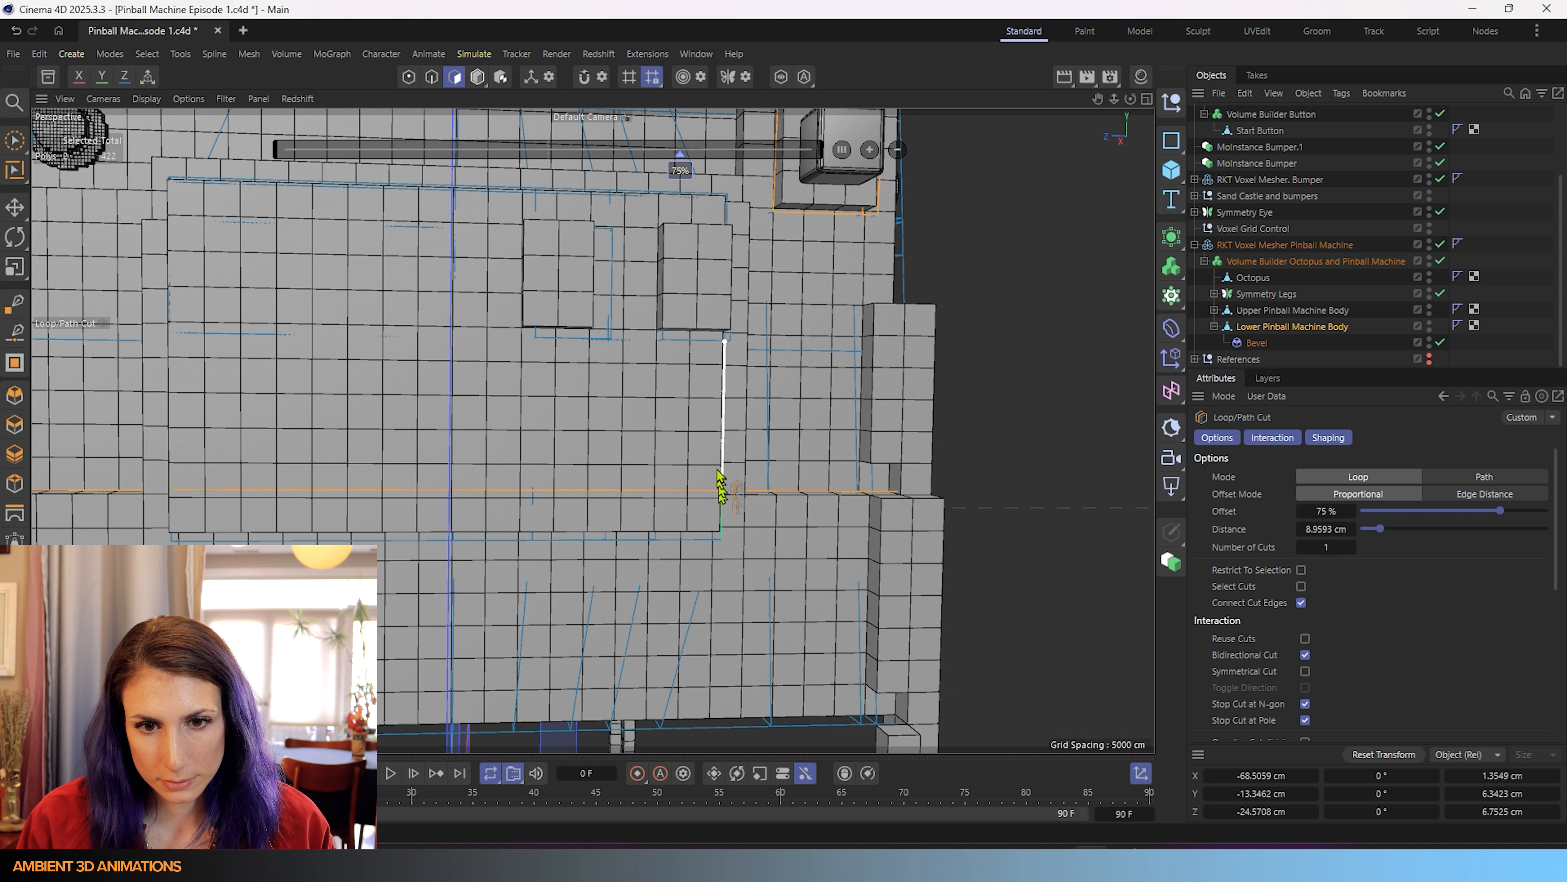
left_click(722, 418)
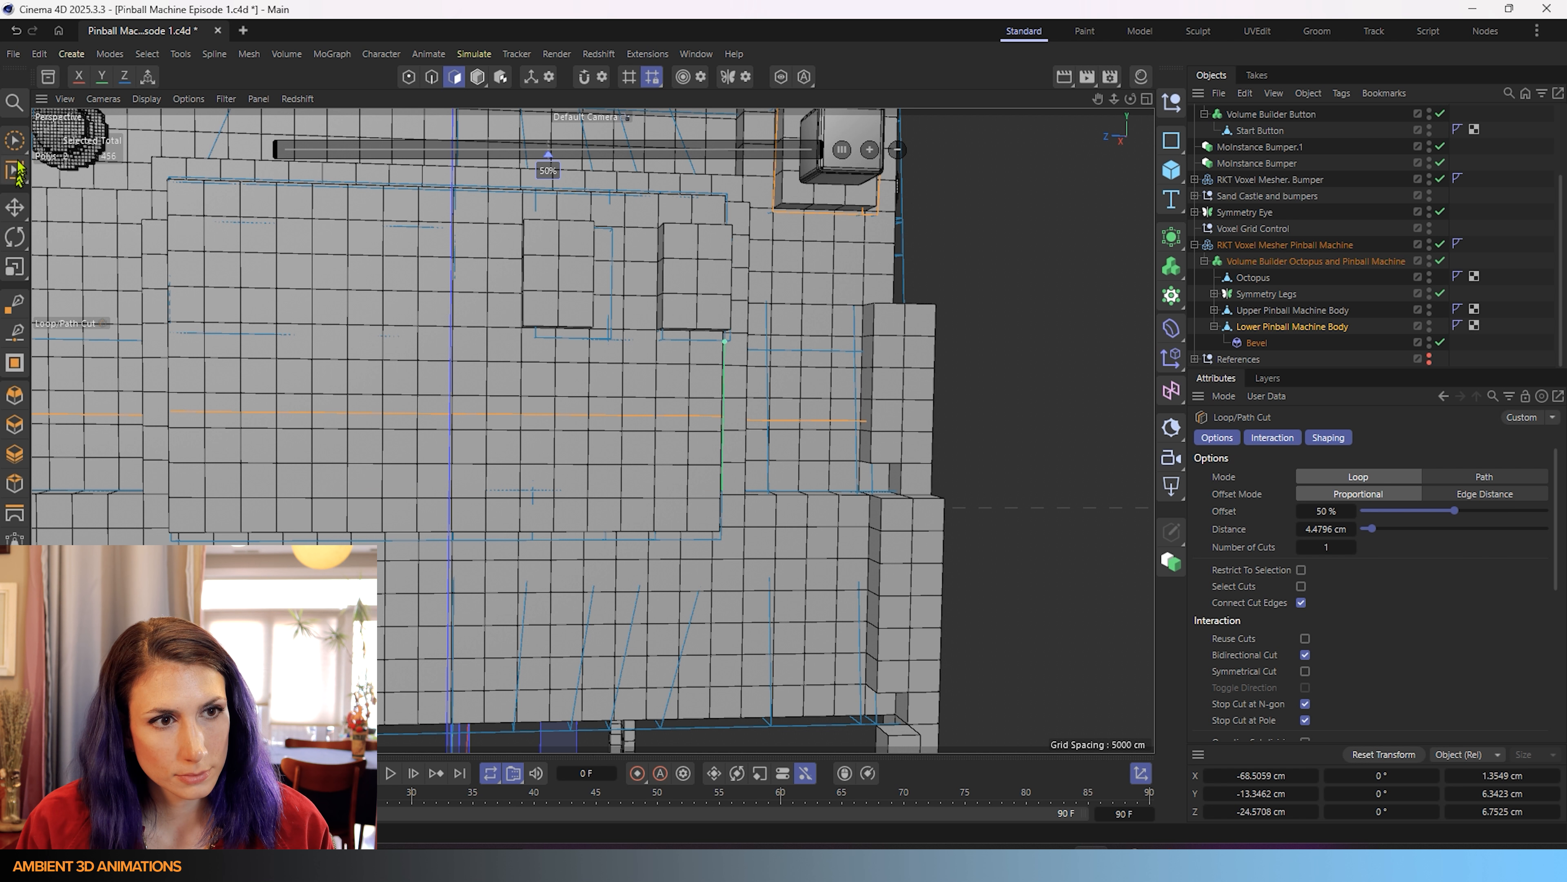
- Switch to brush selection of polygons and disable the pinball machine's voxel mesher and volume builder to expose the base mesh
left_click(15, 140)
left_click(453, 78)
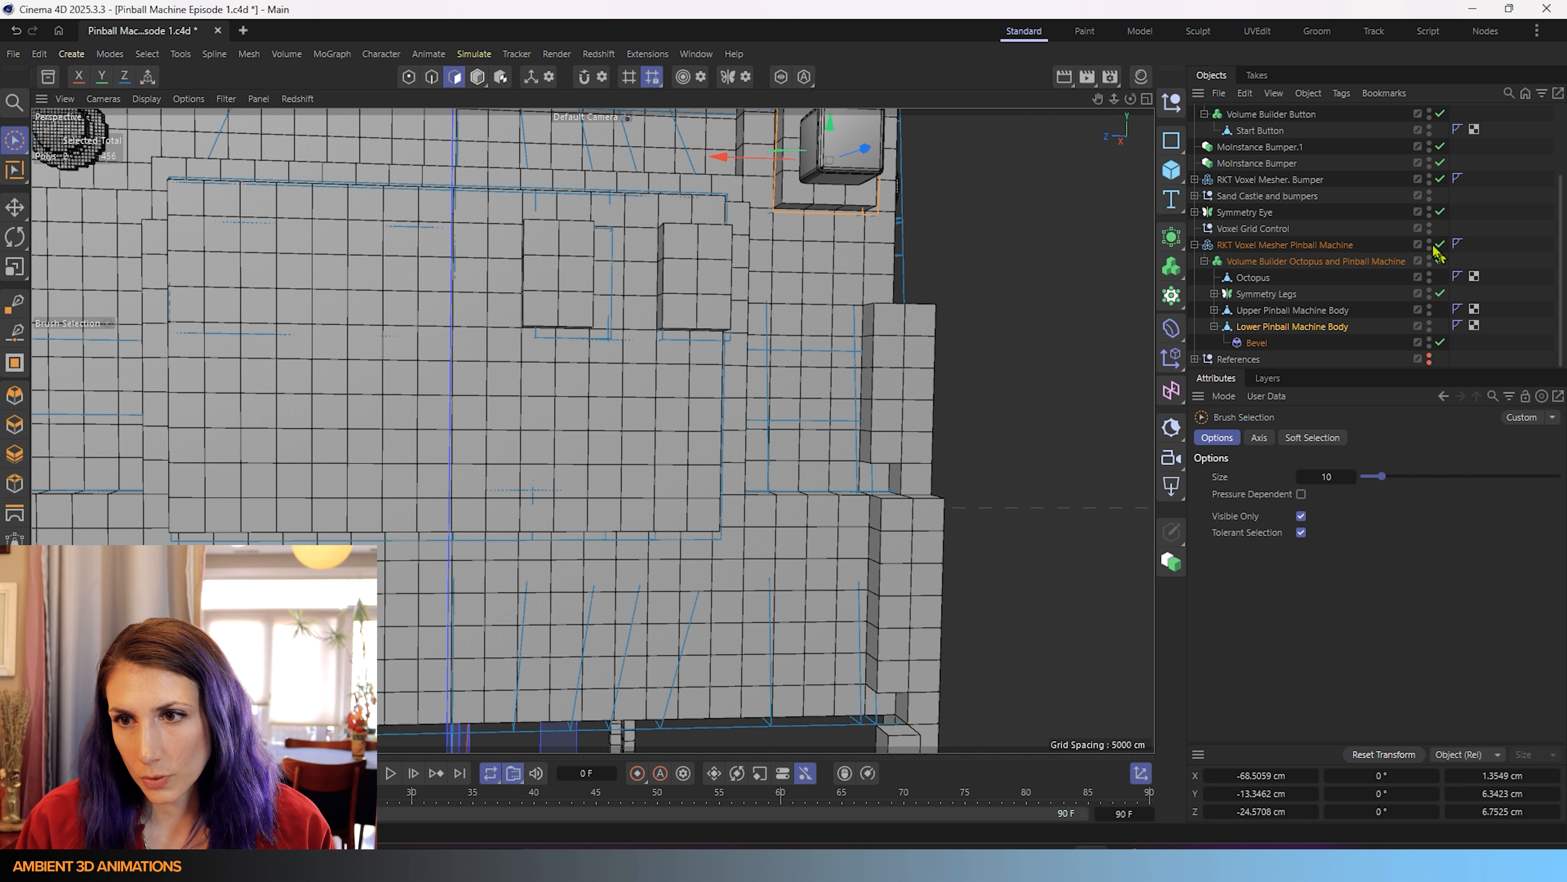
left_click(1442, 261)
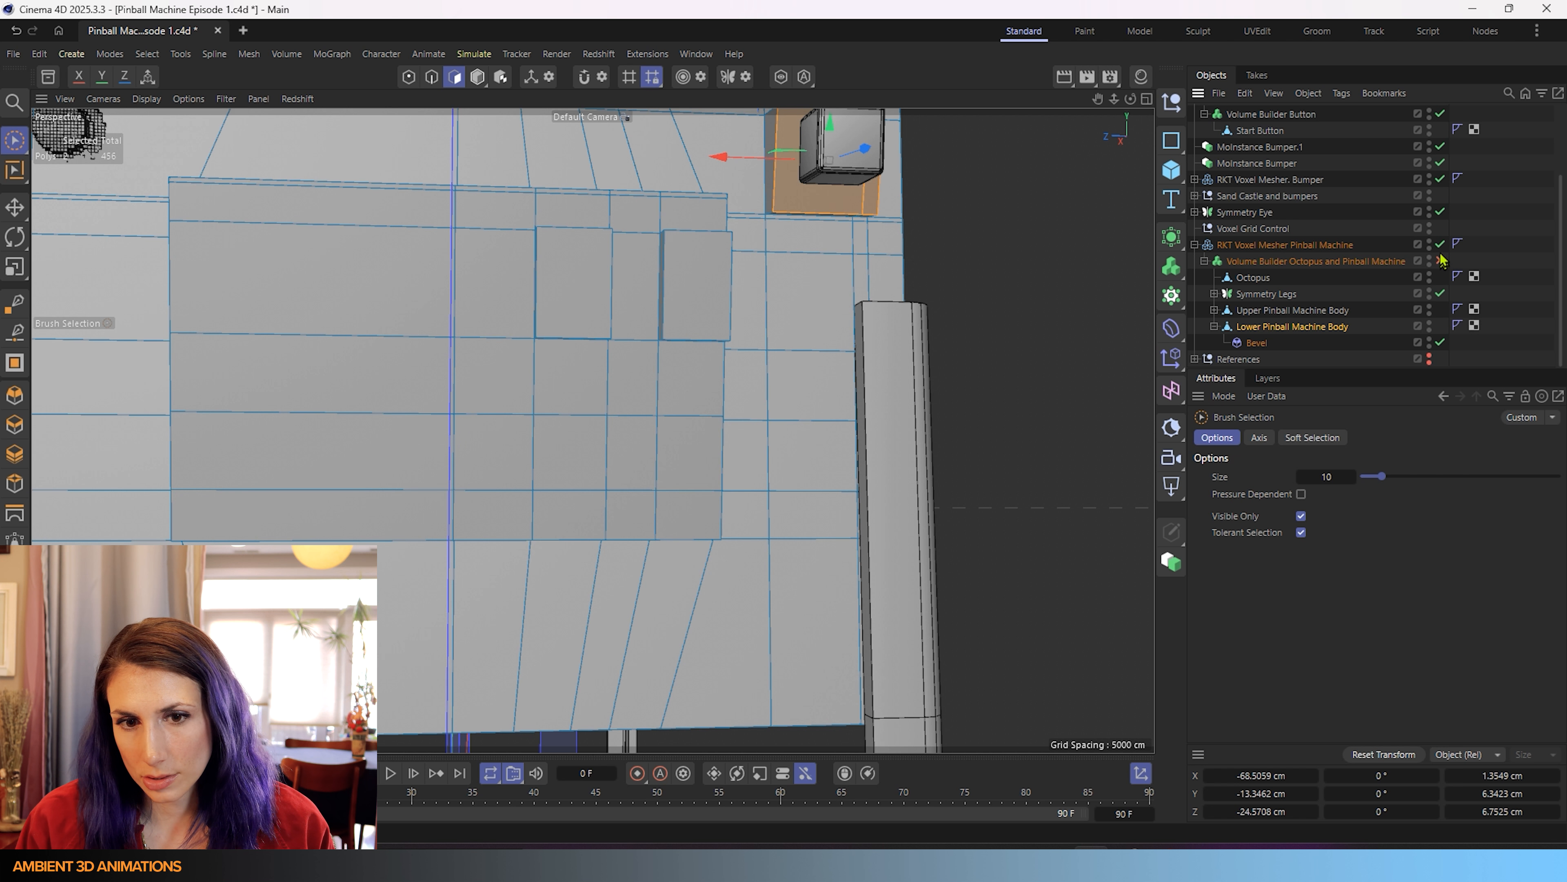
- Extrude the two separate polygons in the new row below the raised front blocks outward by 1.98 cm
left_click(583, 460)
left_click(663, 461, "shift")
mouse_move(663, 460)
left_mouse_down("alt")
mouse_move(675, 536)
mouse_move(532, 549)
left_mouse_up("alt")
right_click(528, 545)
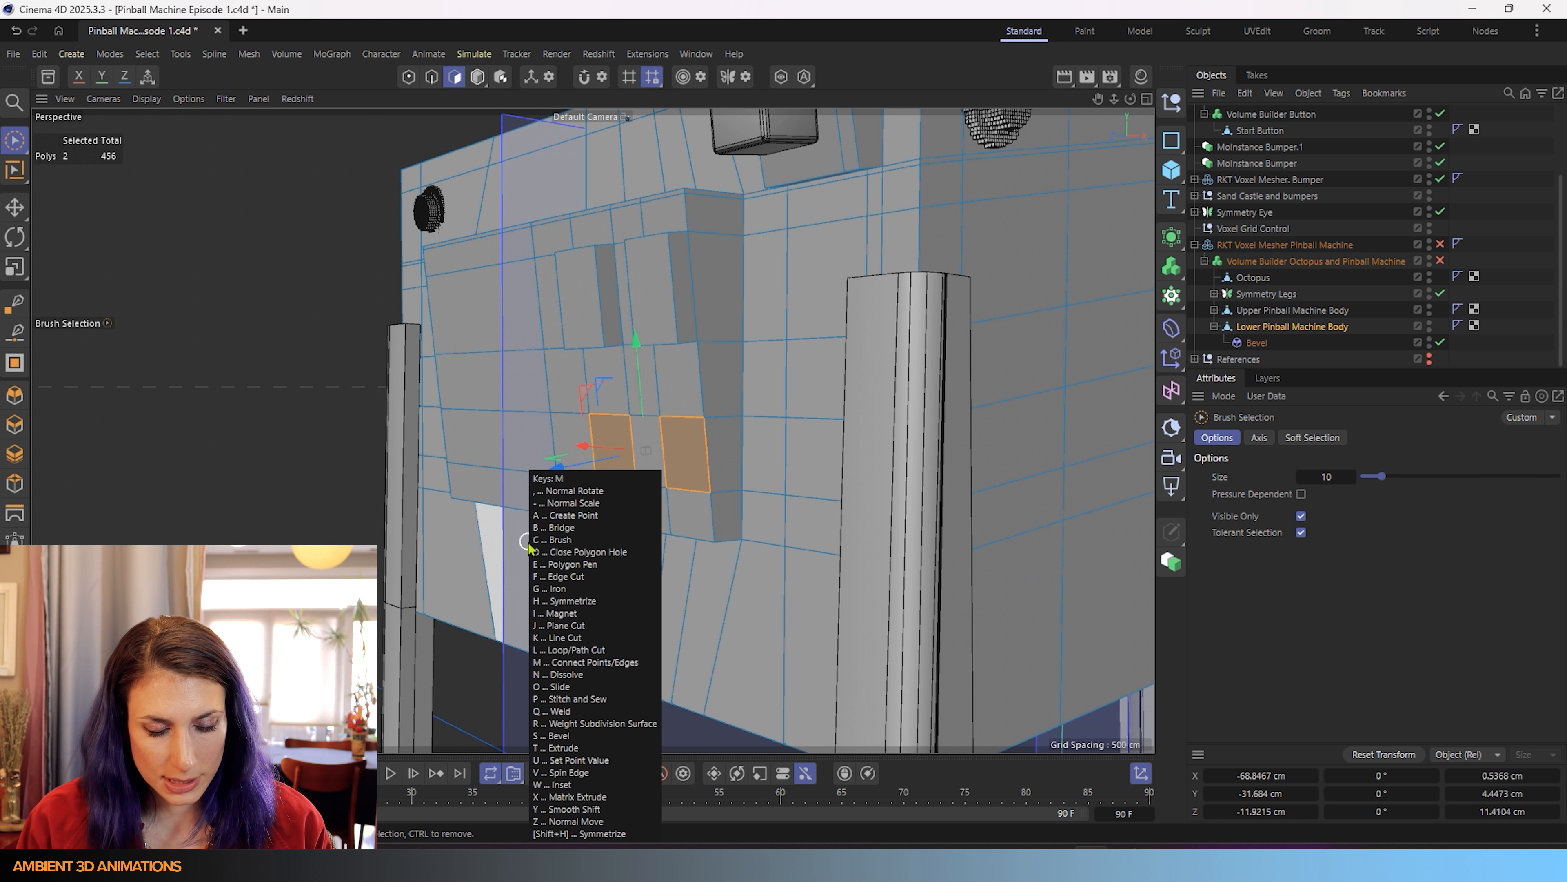
left_click(556, 602)
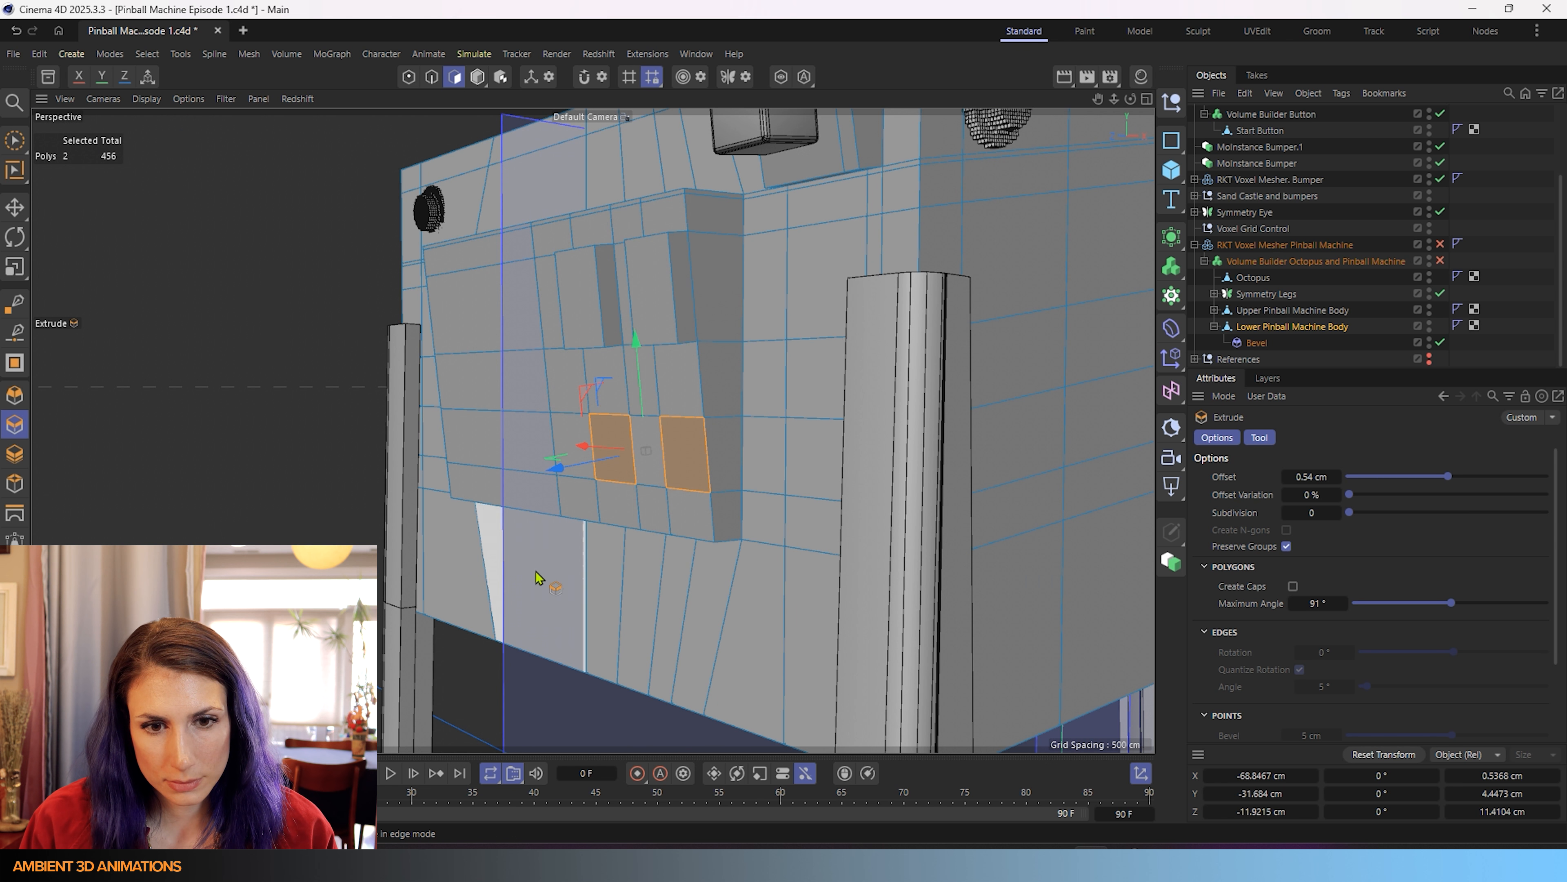
mouse_move(543, 577)
left_mouse_down()
mouse_move(521, 577)
mouse_move(573, 577)
left_mouse_up()
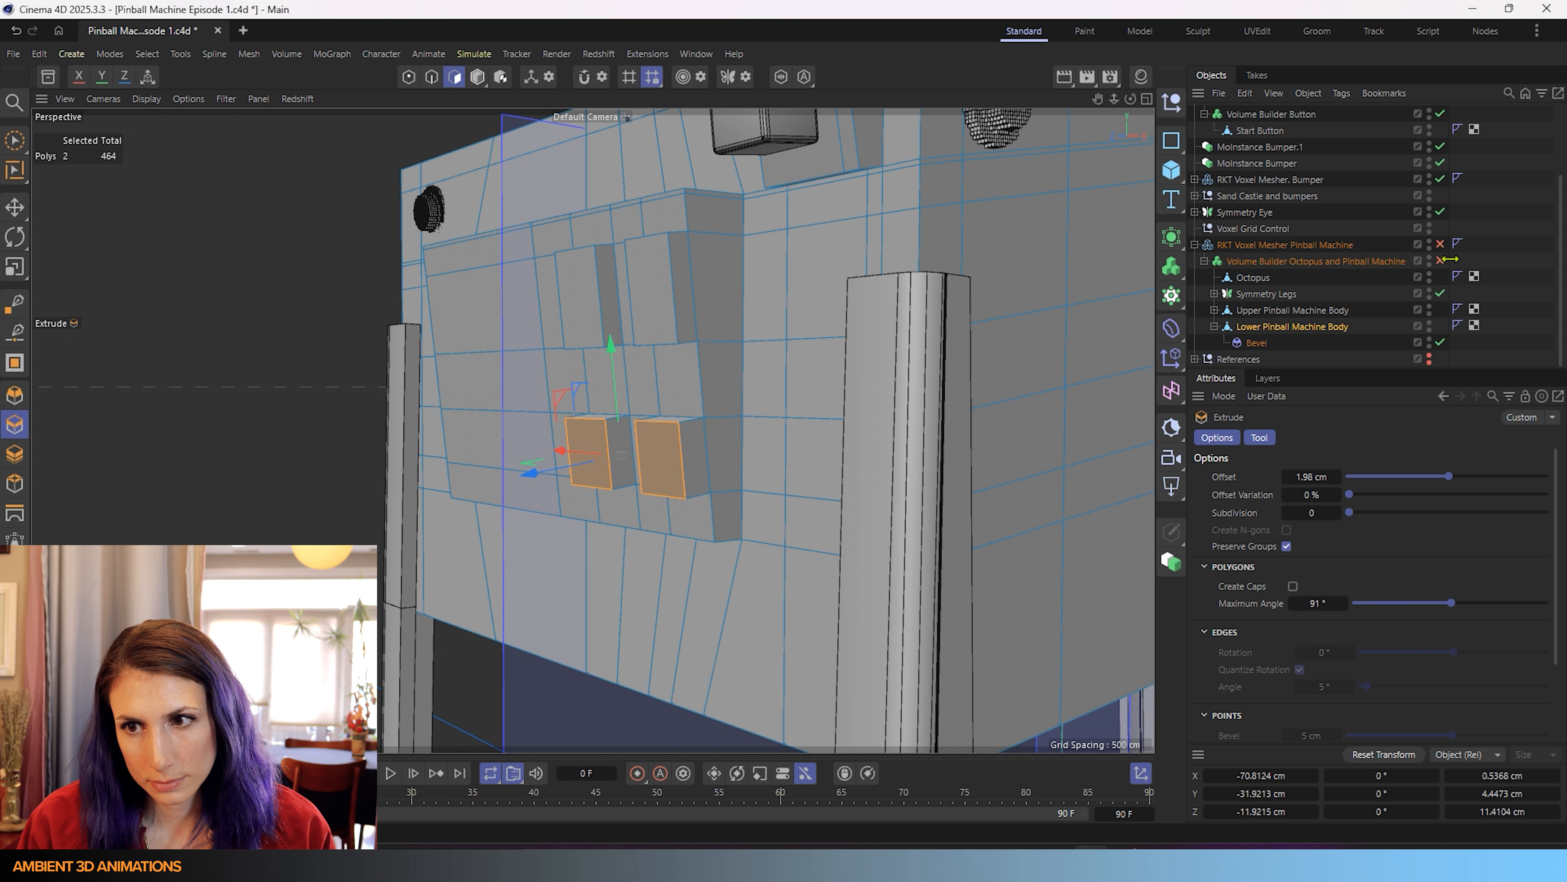
- Turn the Pinball Machine voxel mesher back on and move the two lower raised block faces on the front panel outward about 0.14 cm
left_click(1441, 244)
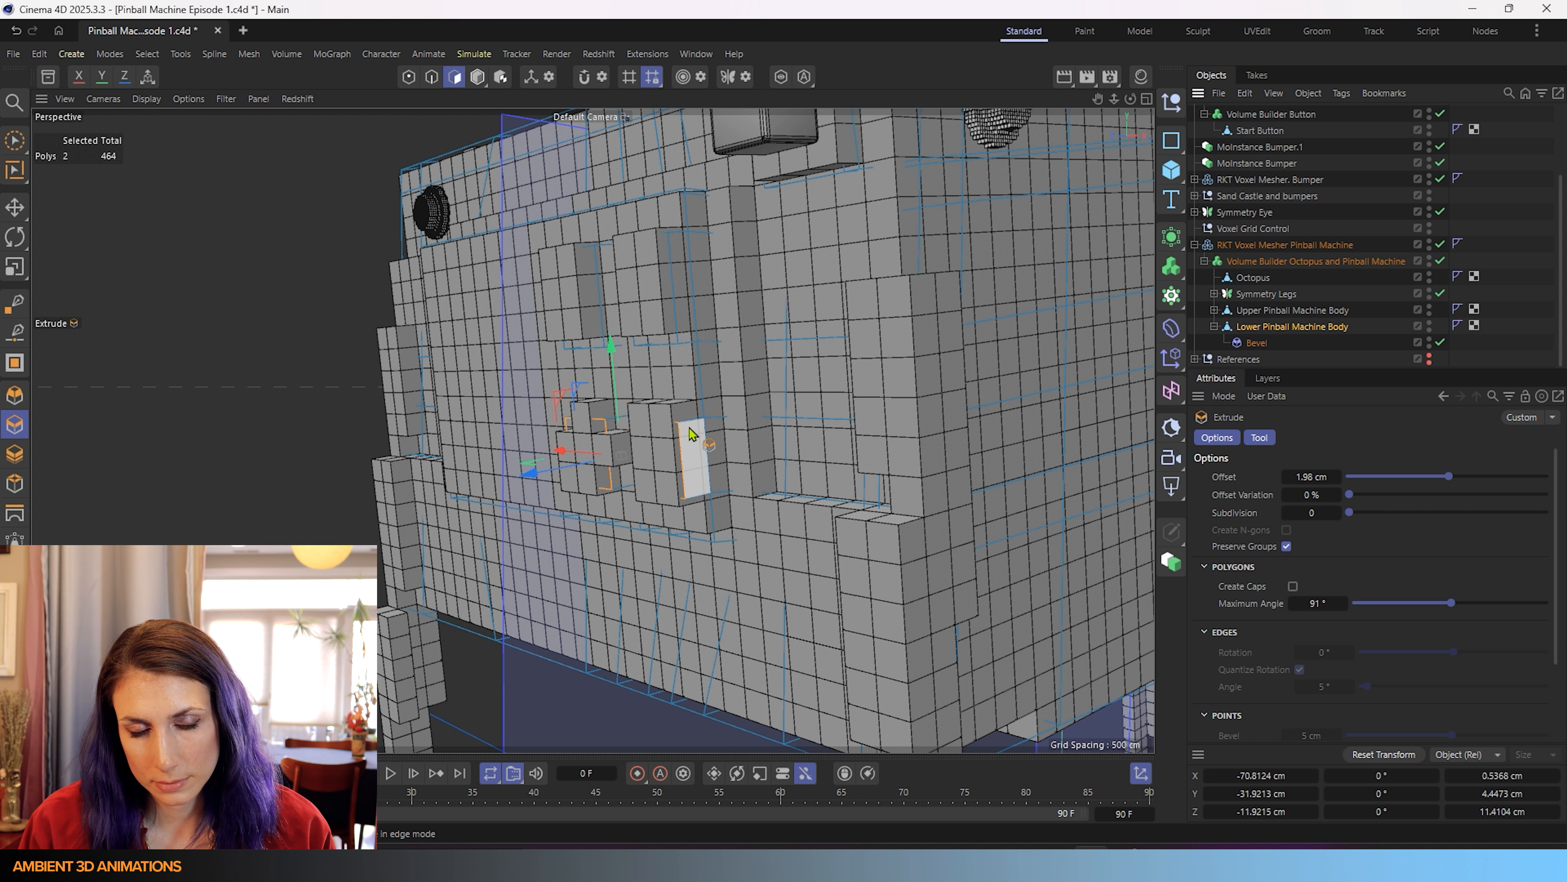
left_click_drag(636, 454, 530, 490)
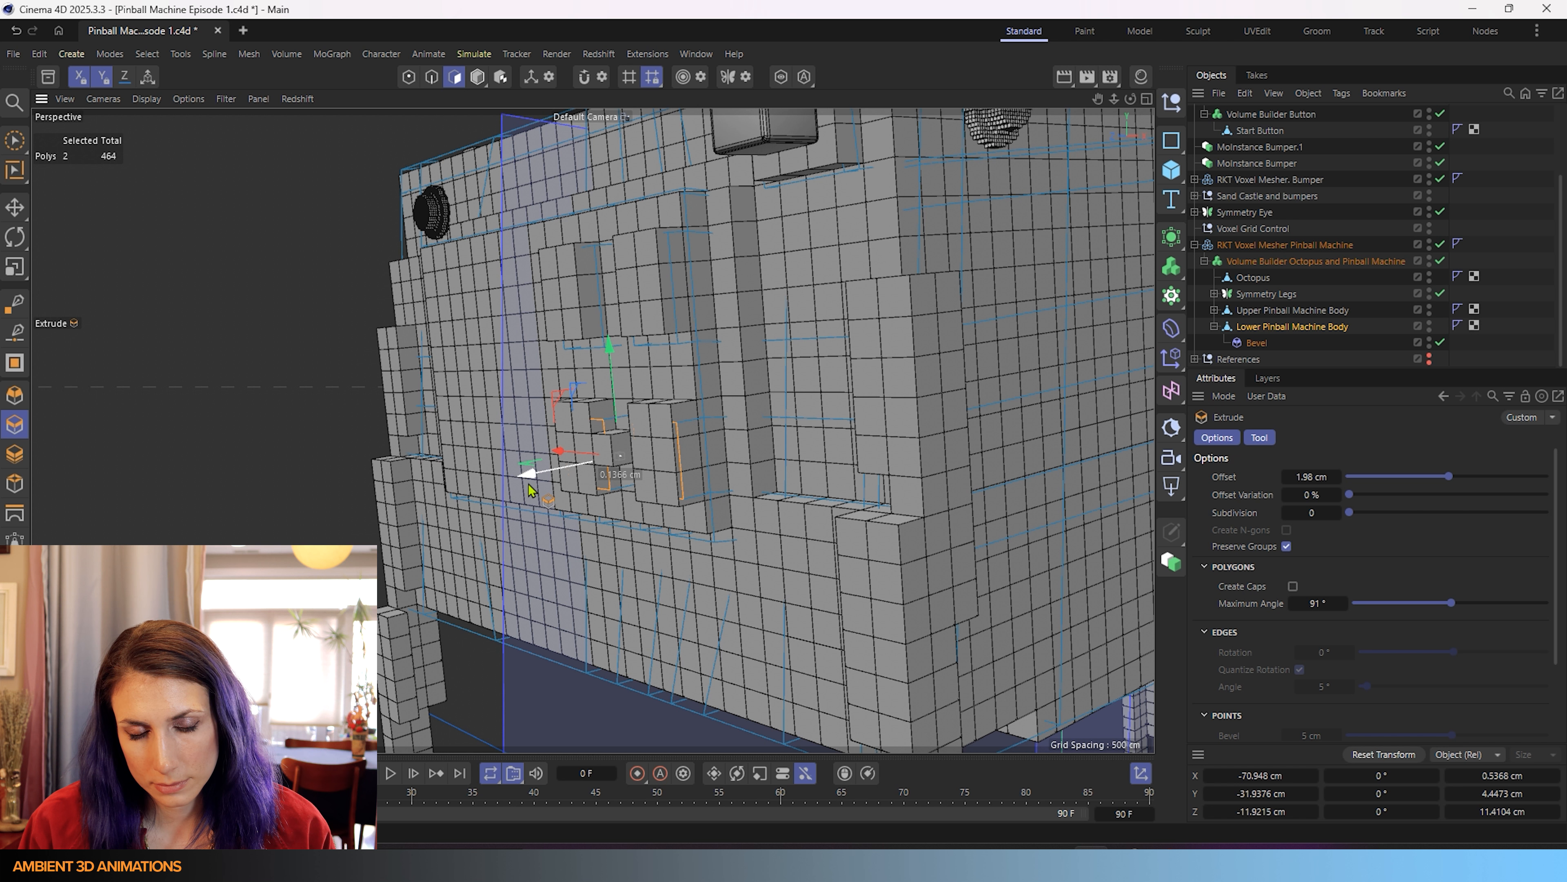
left_click_drag(630, 527, 763, 531, "alt")
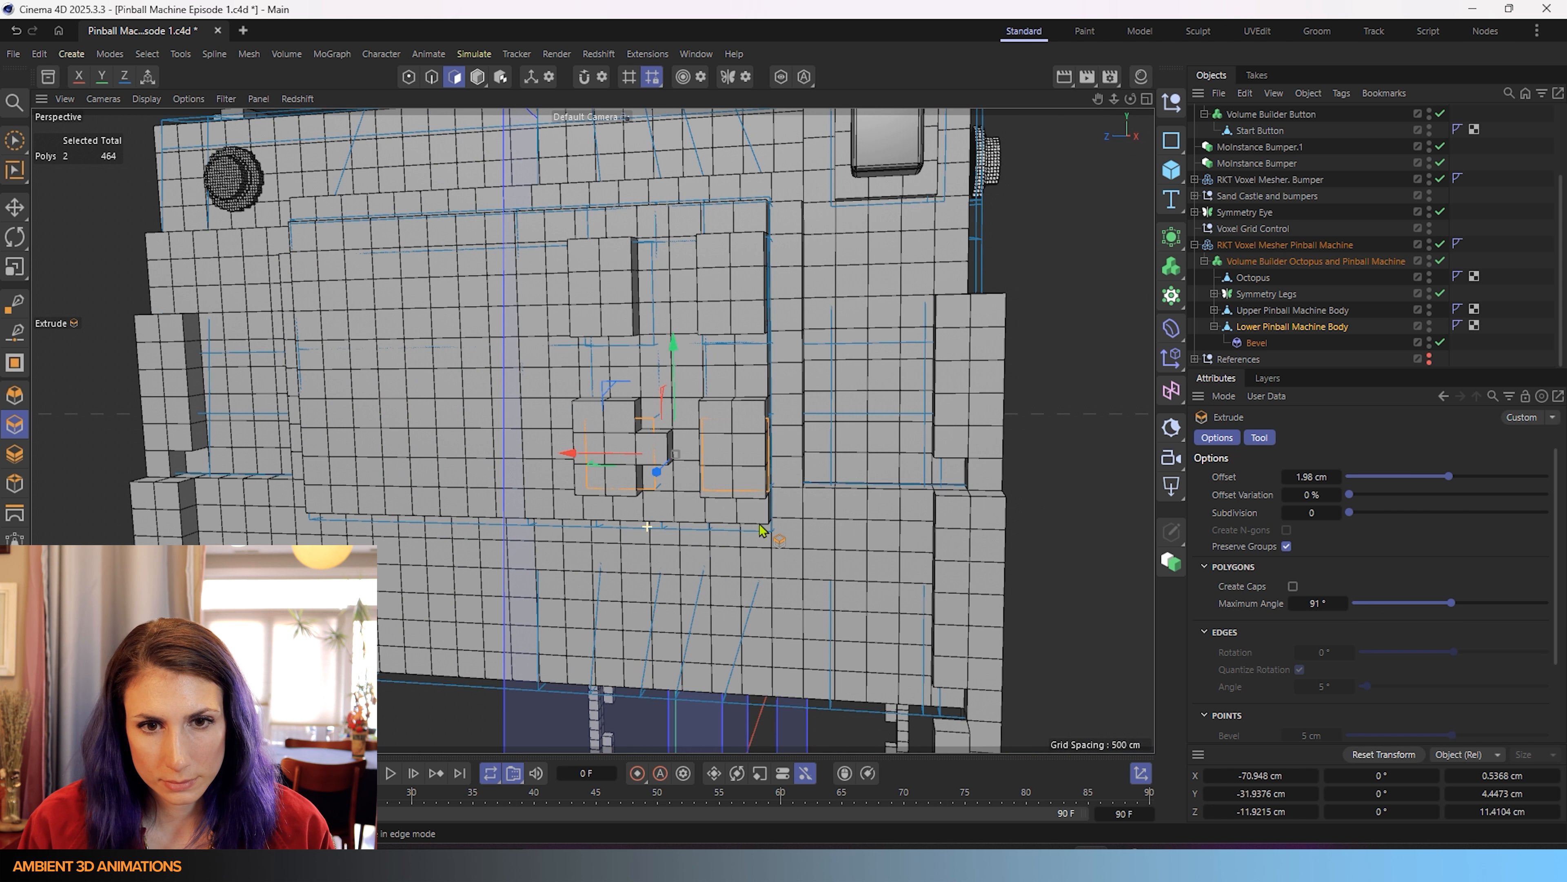
- Select the vertical edge loop along the inner side of the left raised blocks, adding the two edges it misses on the blocks
right_click(763, 531)
left_click(782, 537)
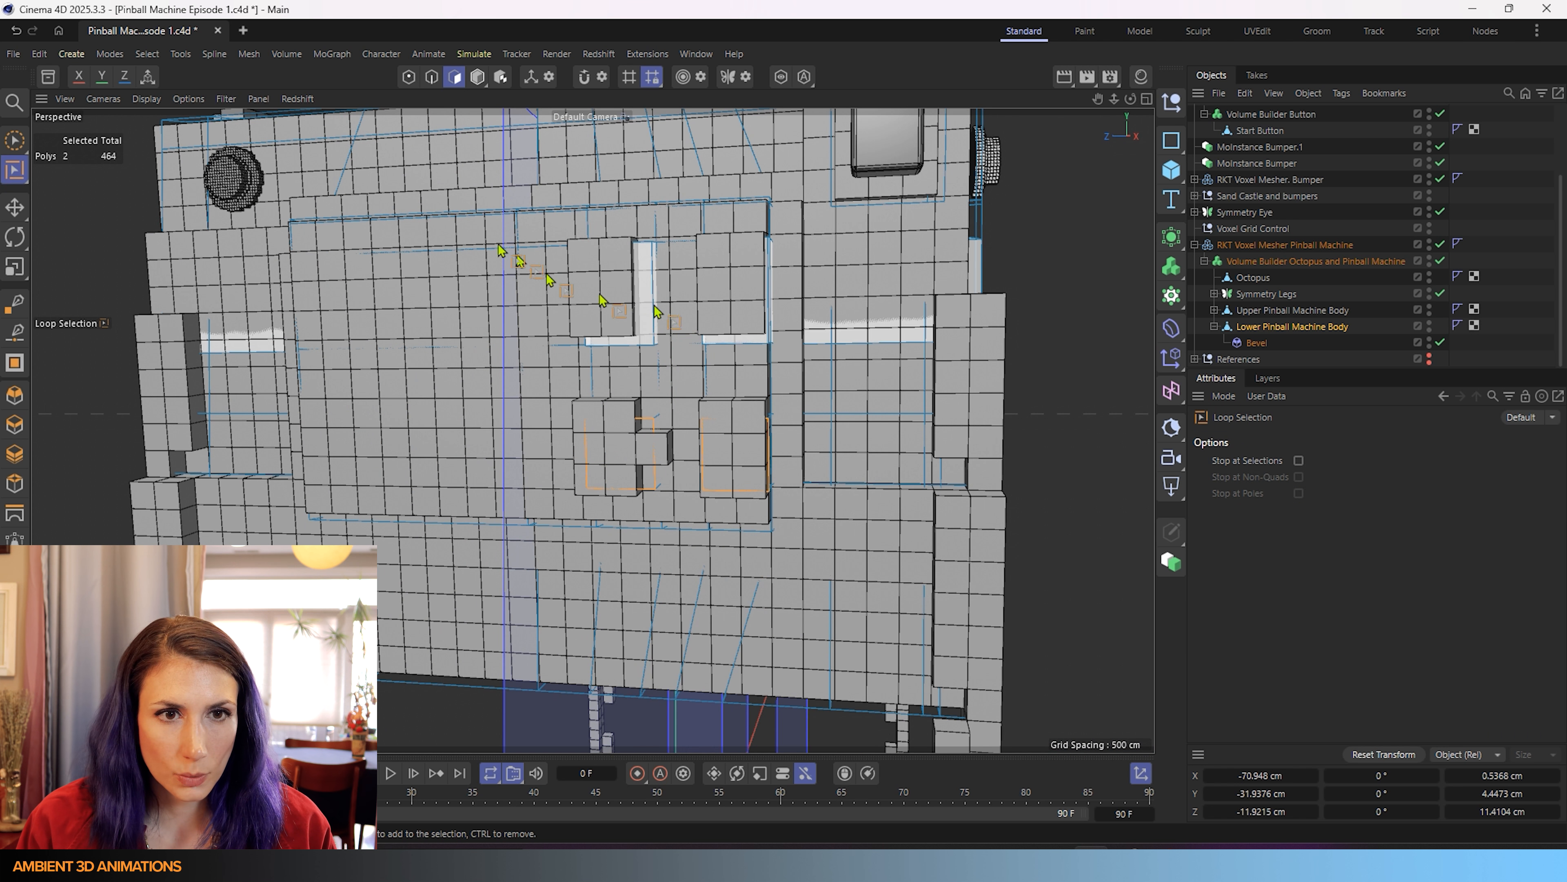
left_click(431, 76)
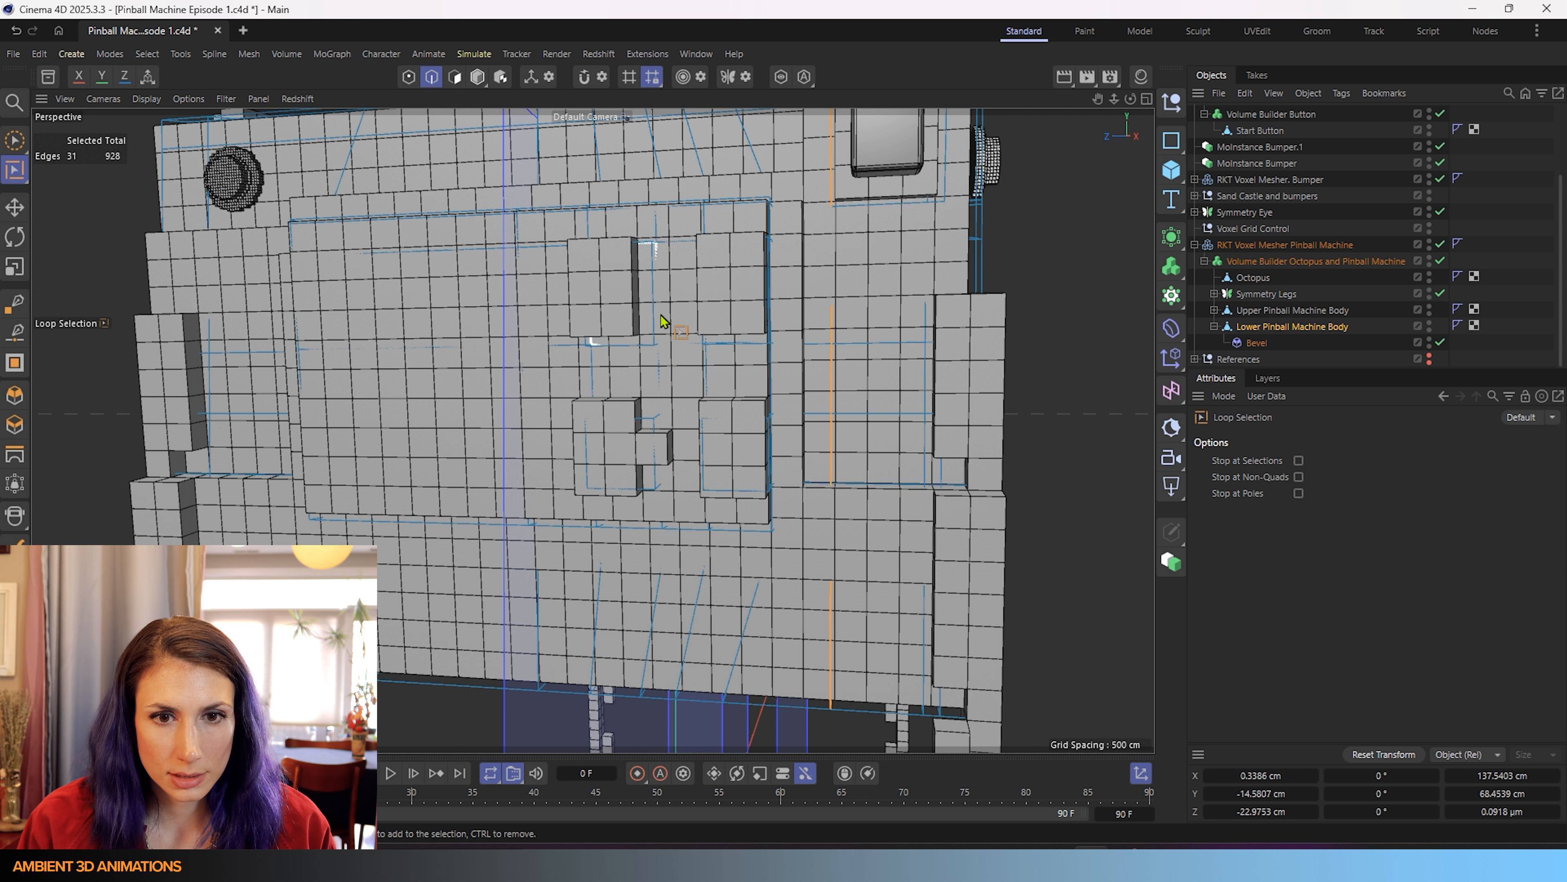
left_click(664, 390)
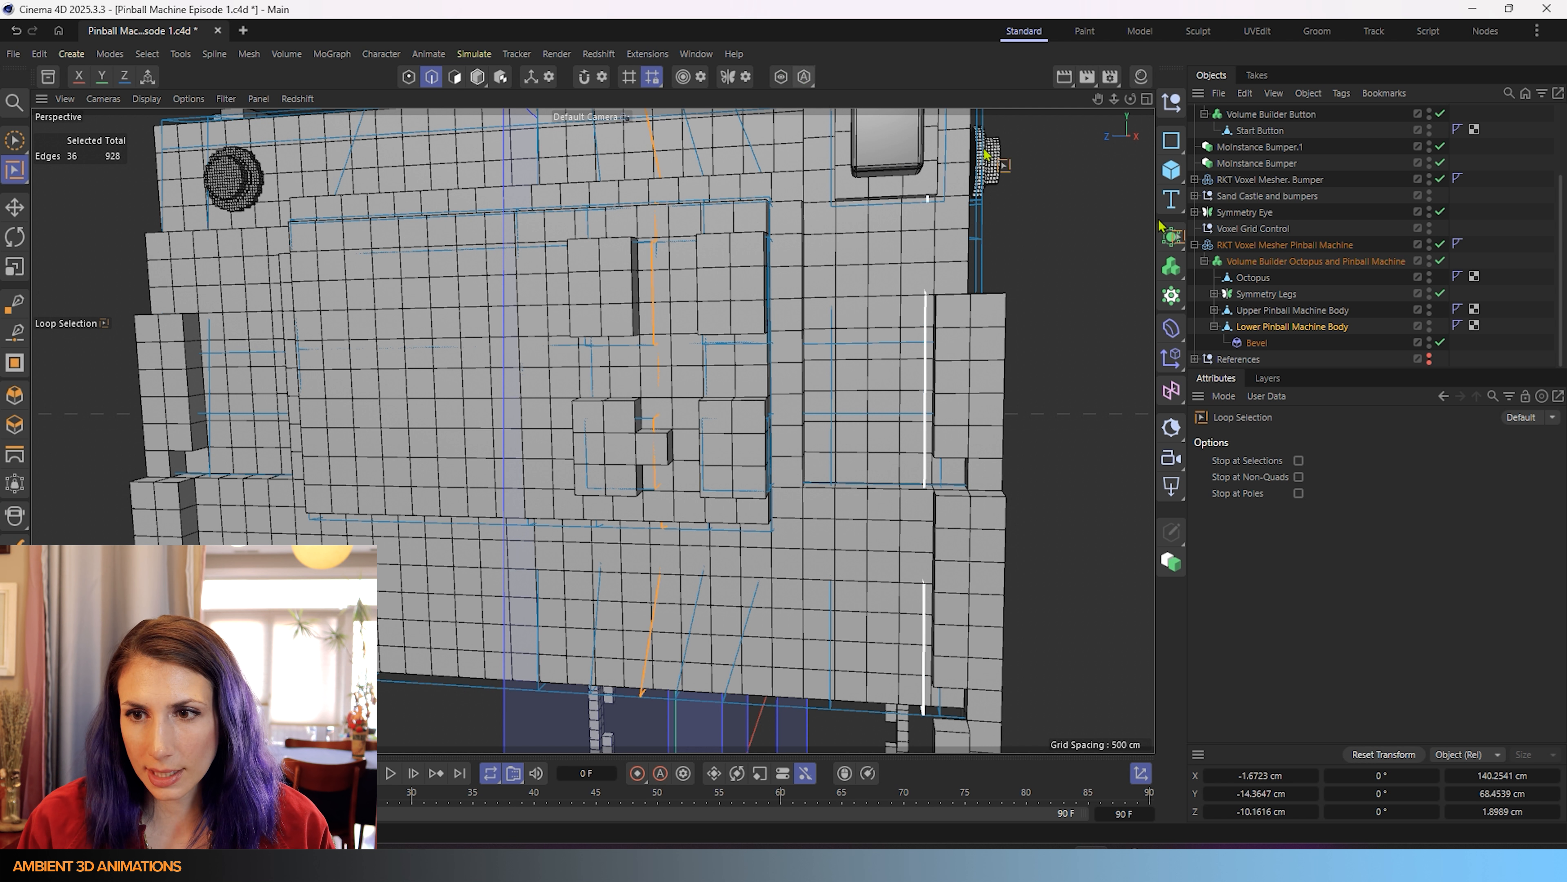
left_click(1439, 262)
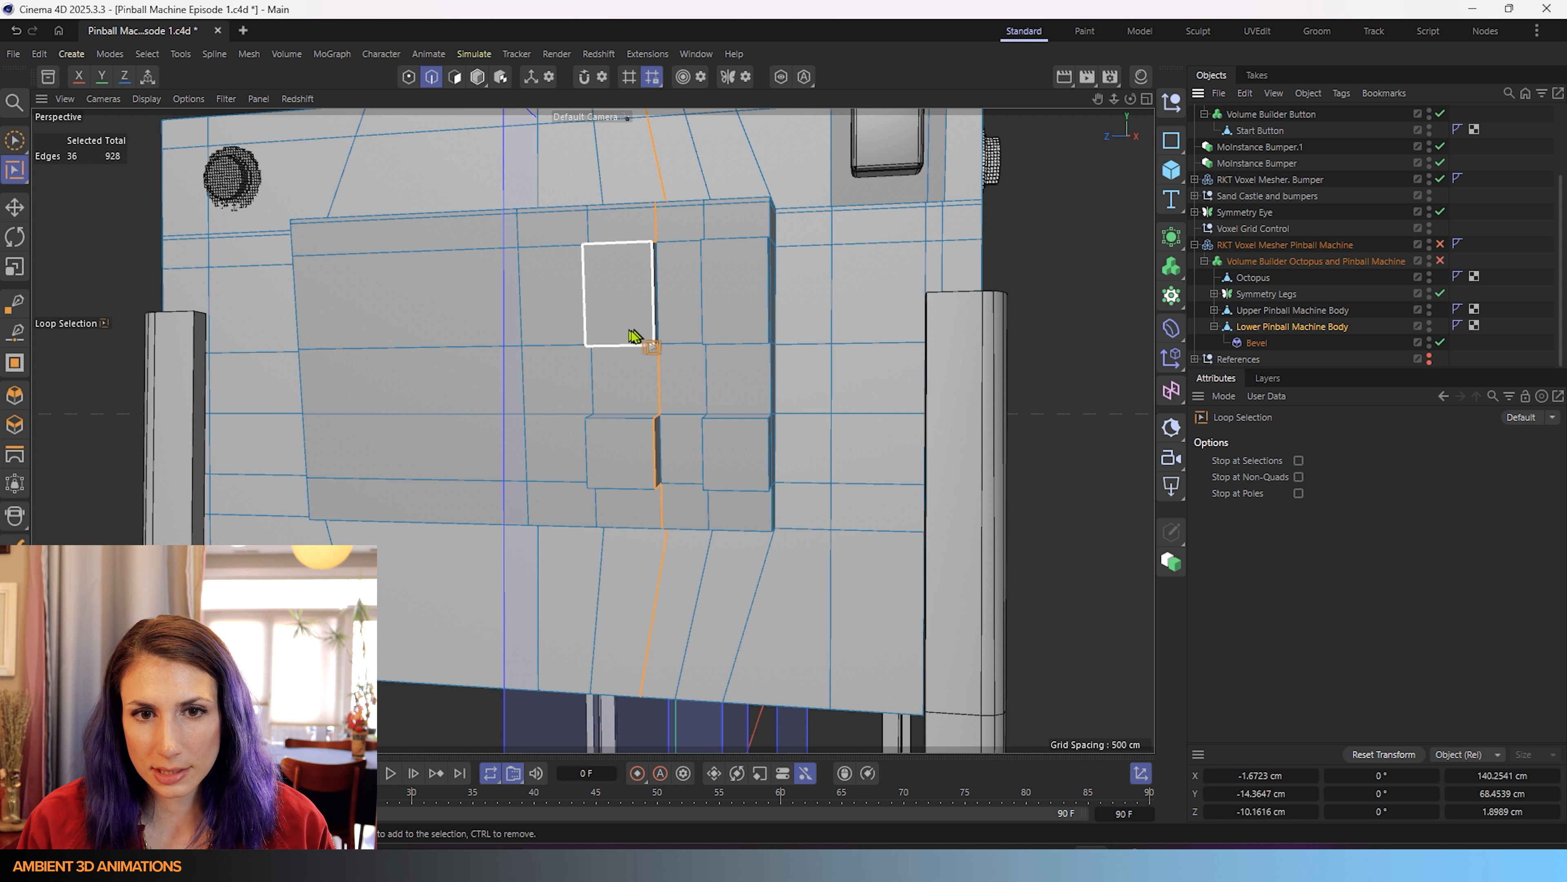
left_click_drag(664, 273, 595, 413, "alt")
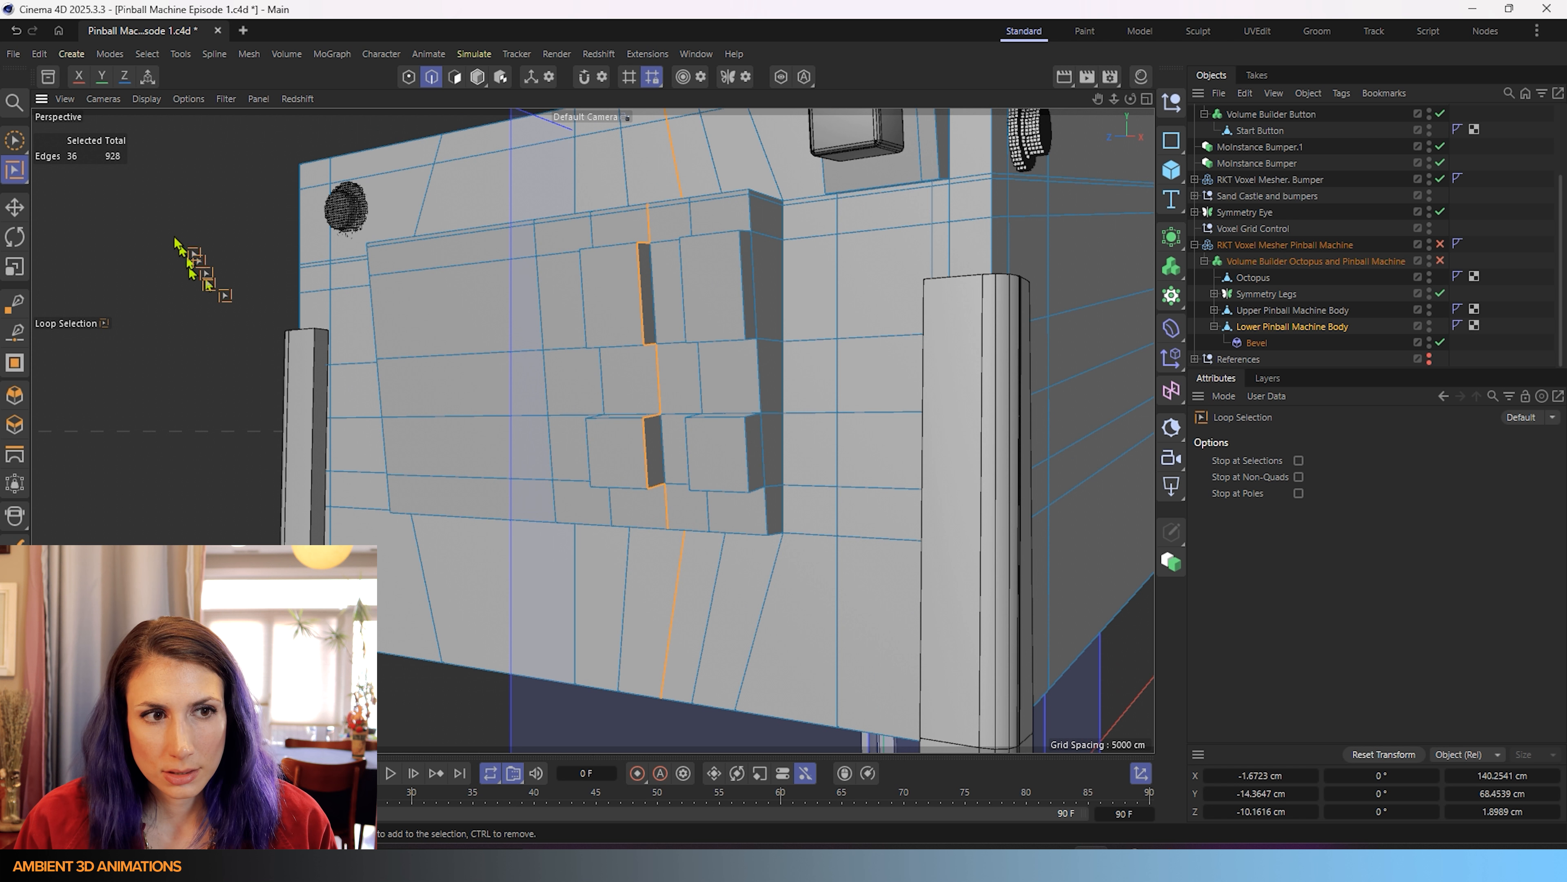
left_click(15, 140)
left_click(648, 290, "shift")
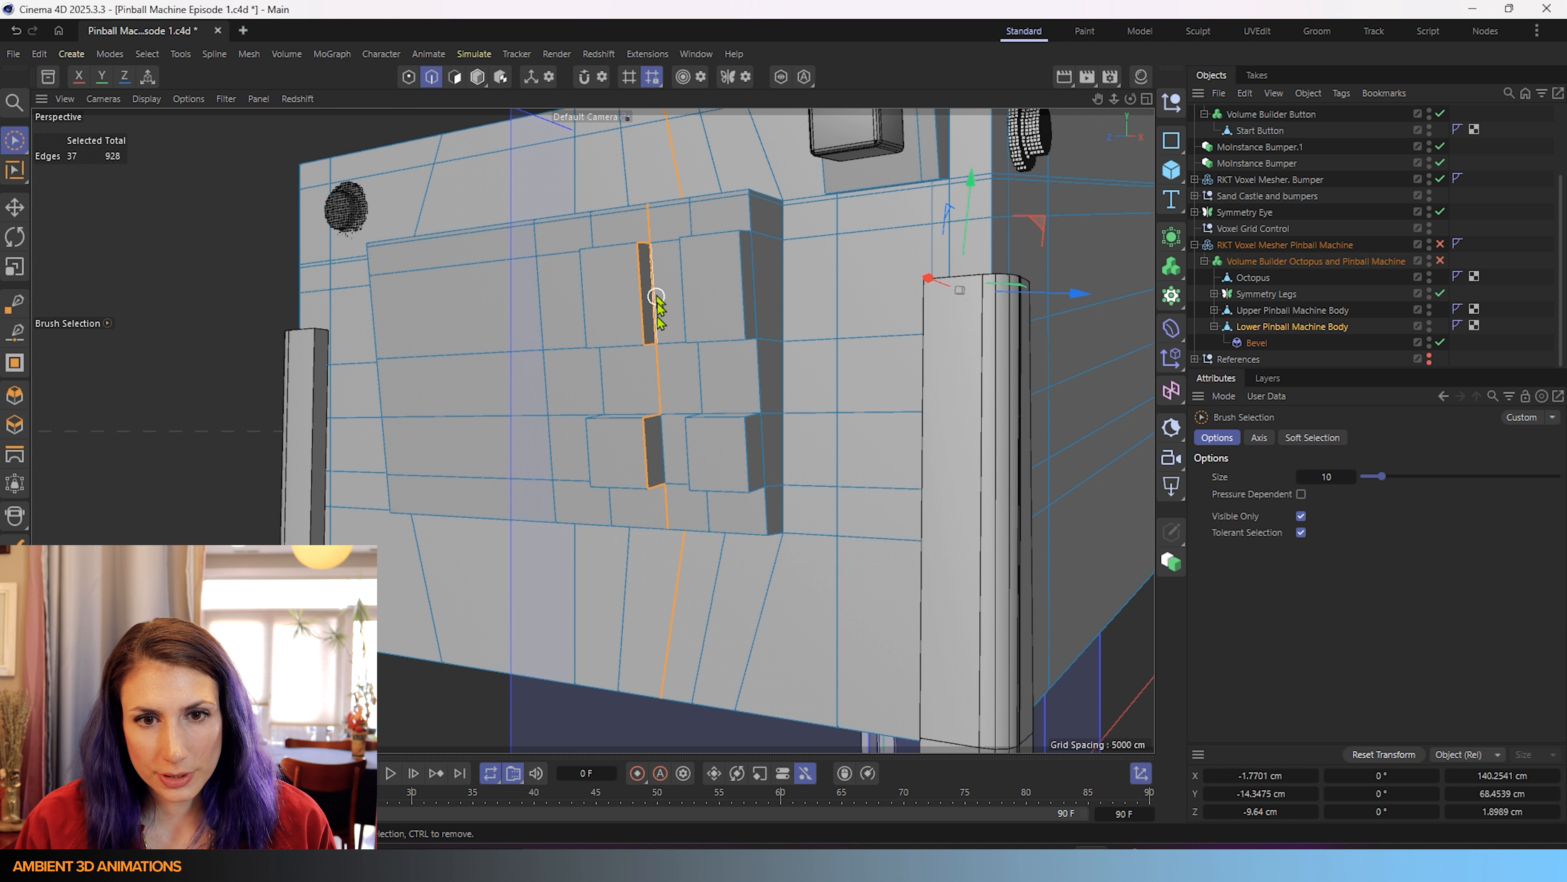
left_click(664, 447, "shift")
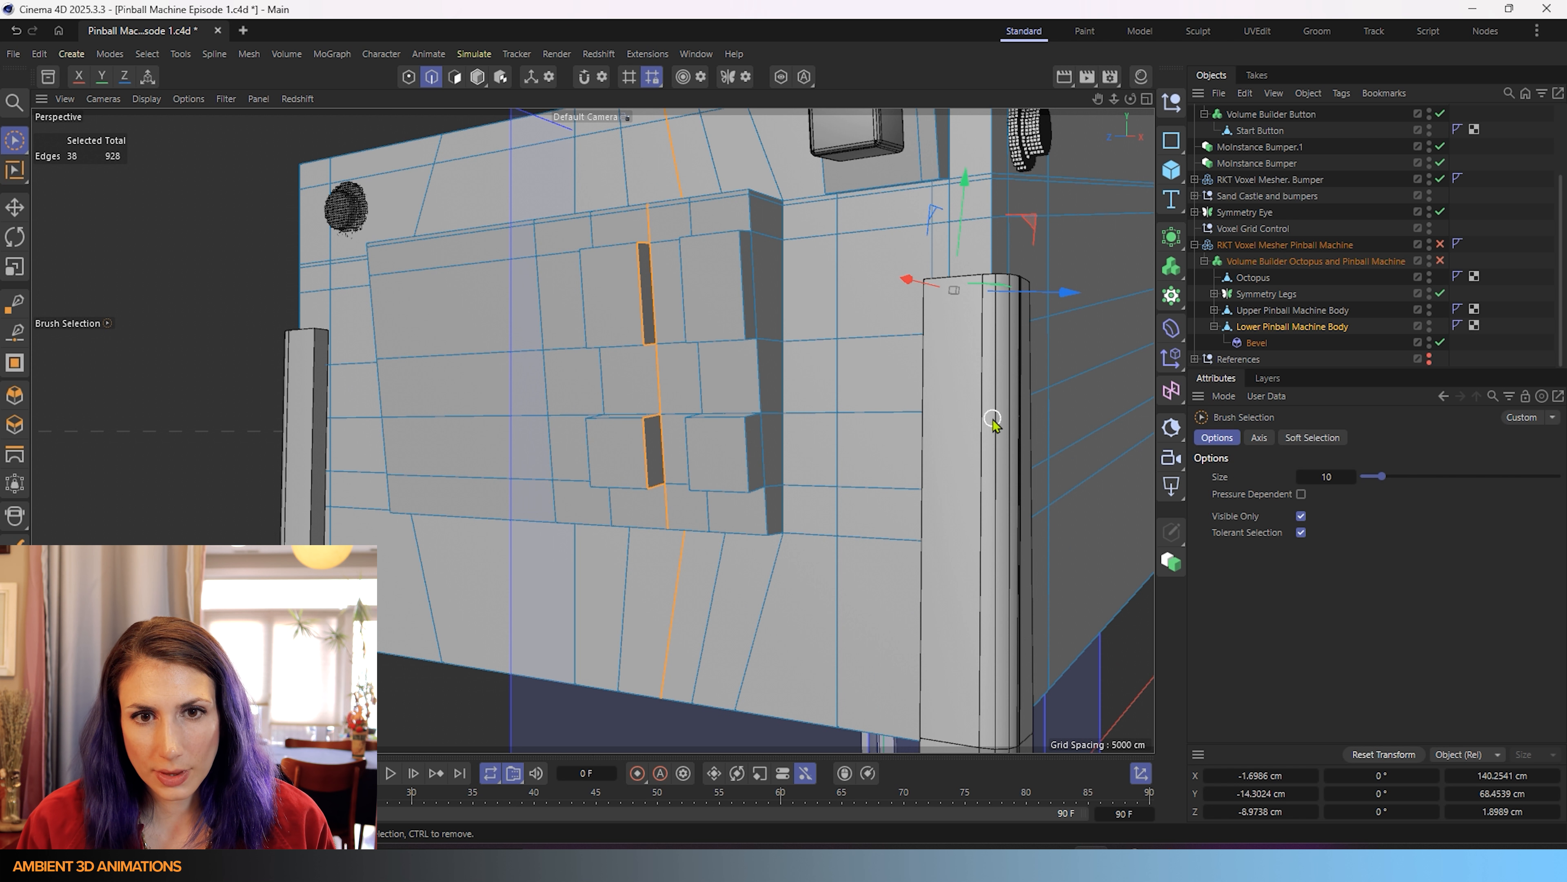
left_click_drag(675, 494, 790, 503, "alt")
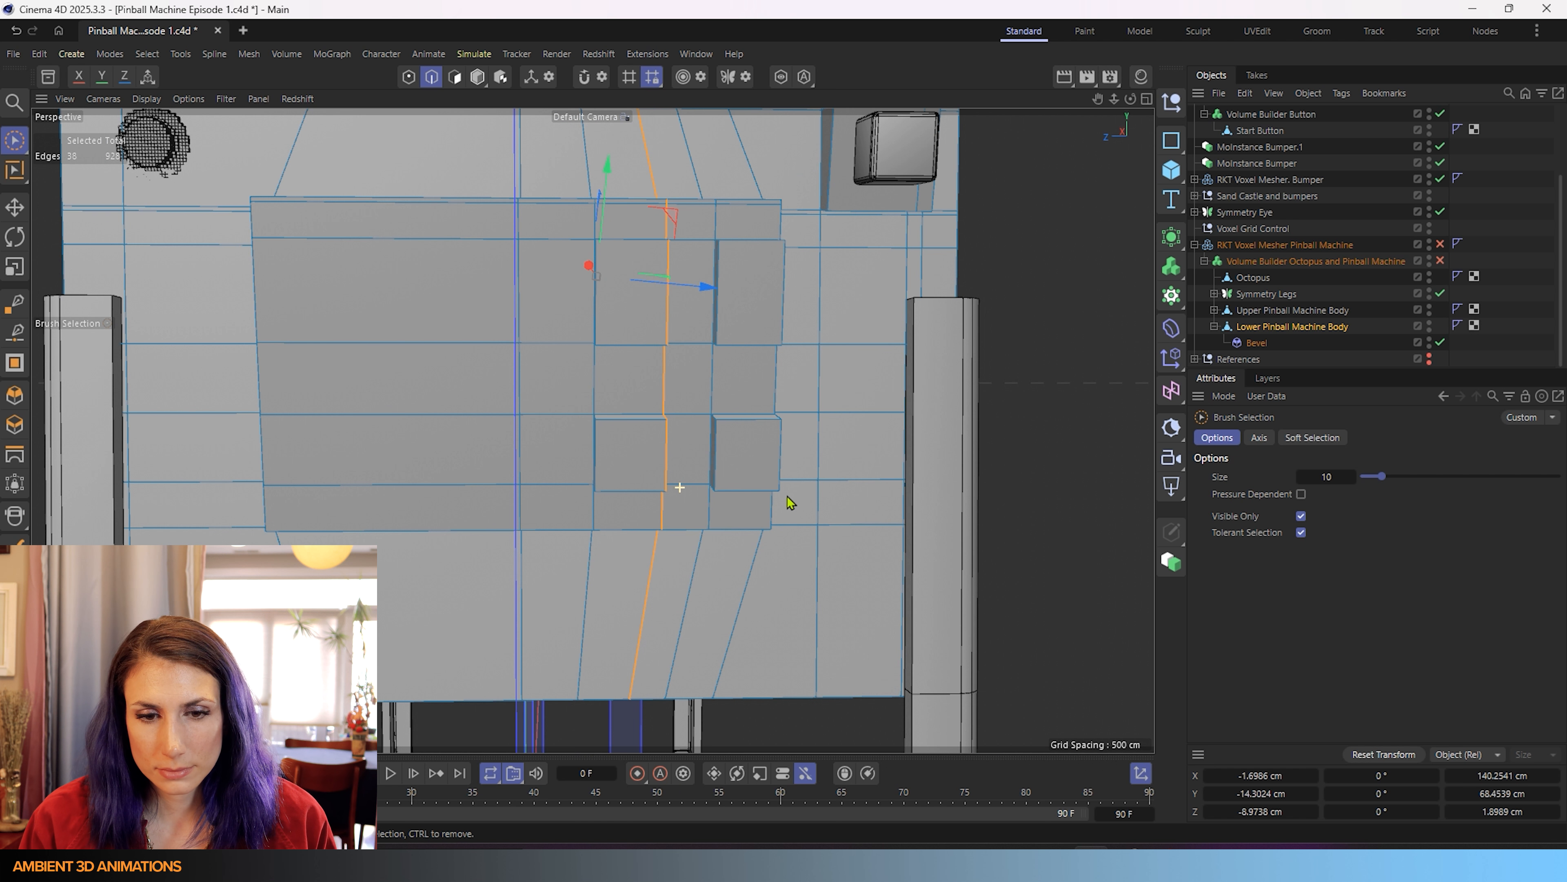
- Try to slide the selected edge loop sideways with the voxel mesher turned on
left_click(1442, 261)
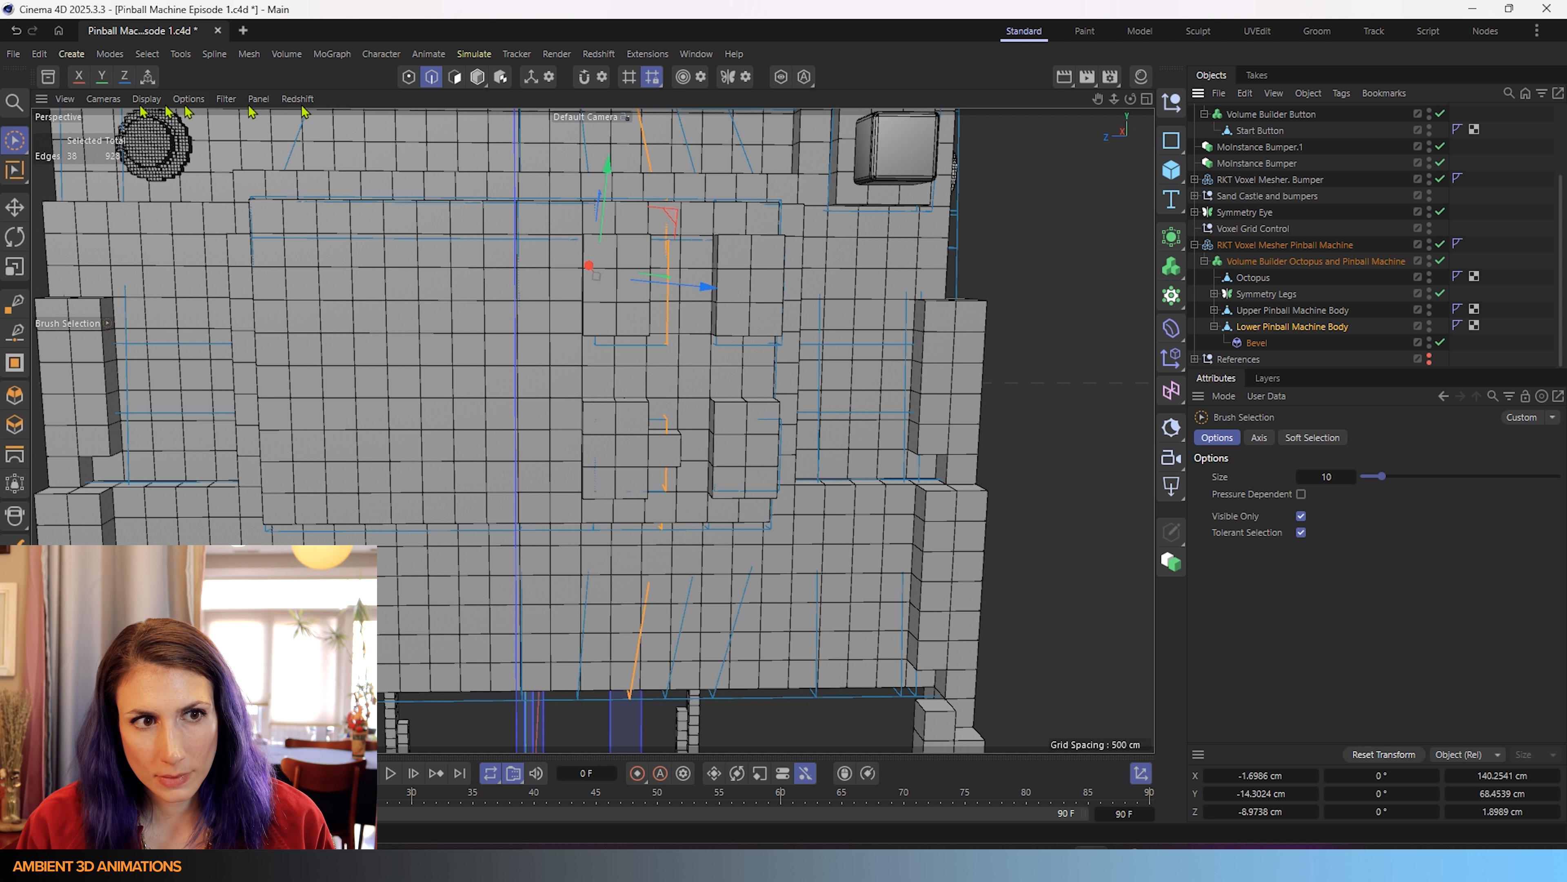
left_click(149, 78)
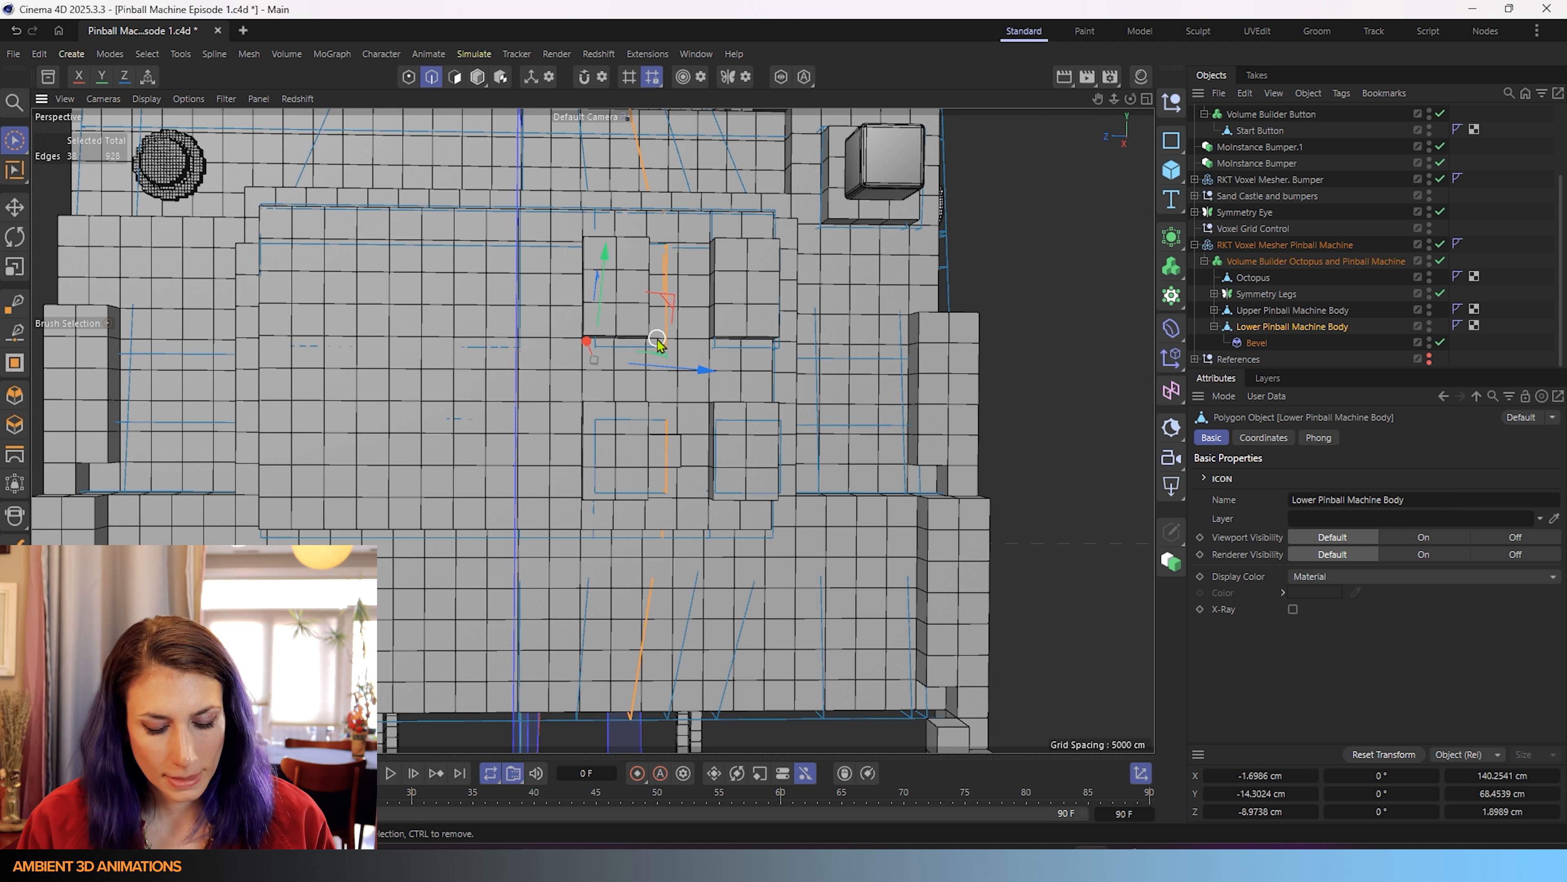
key("m")
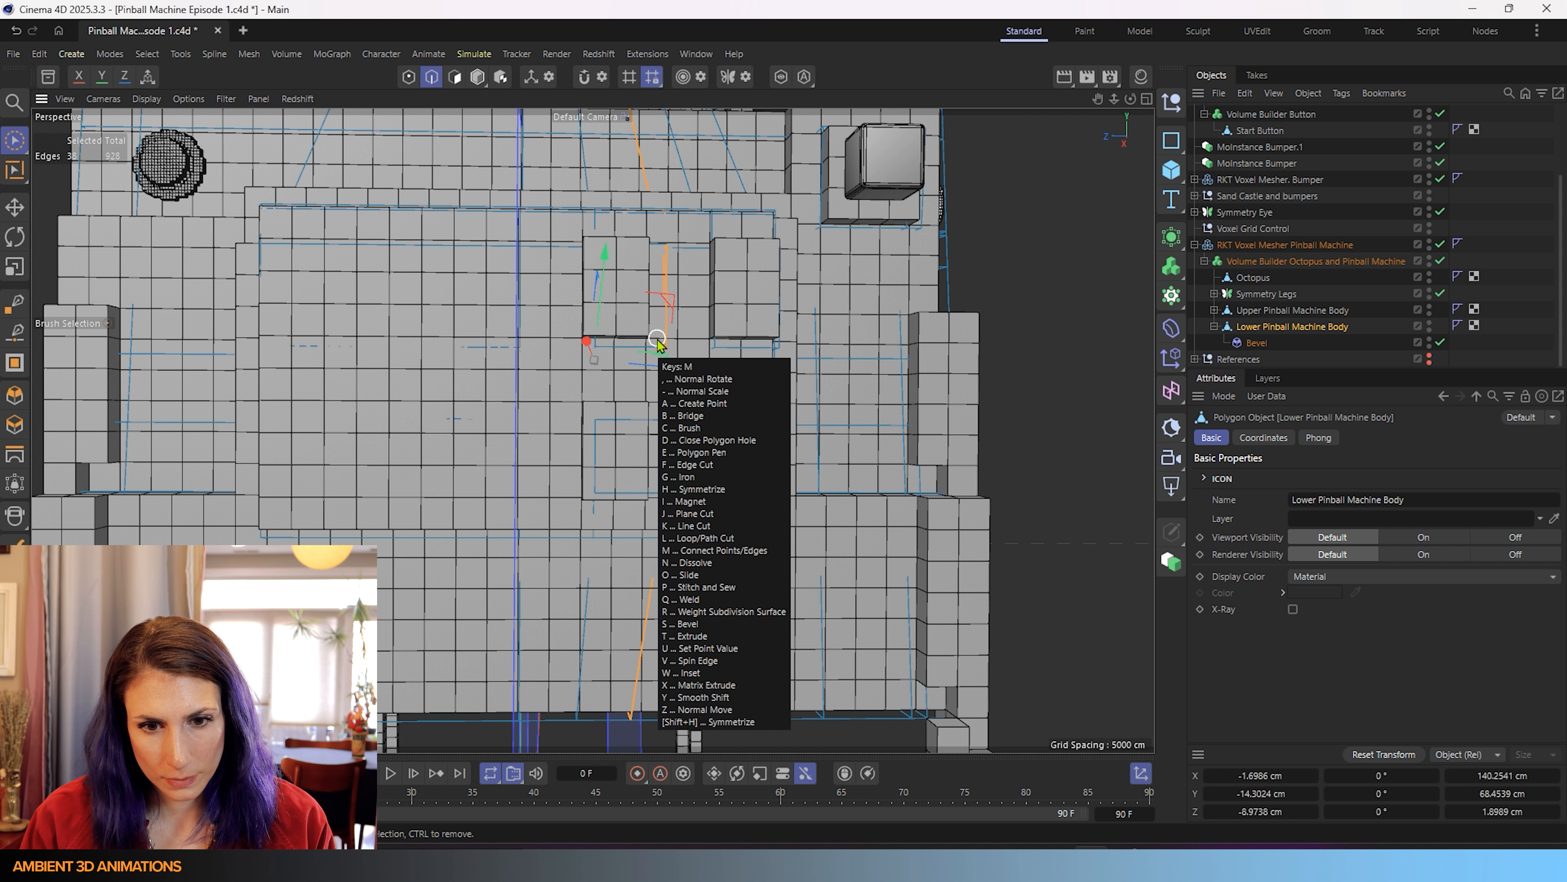
key("Escape")
key("m")
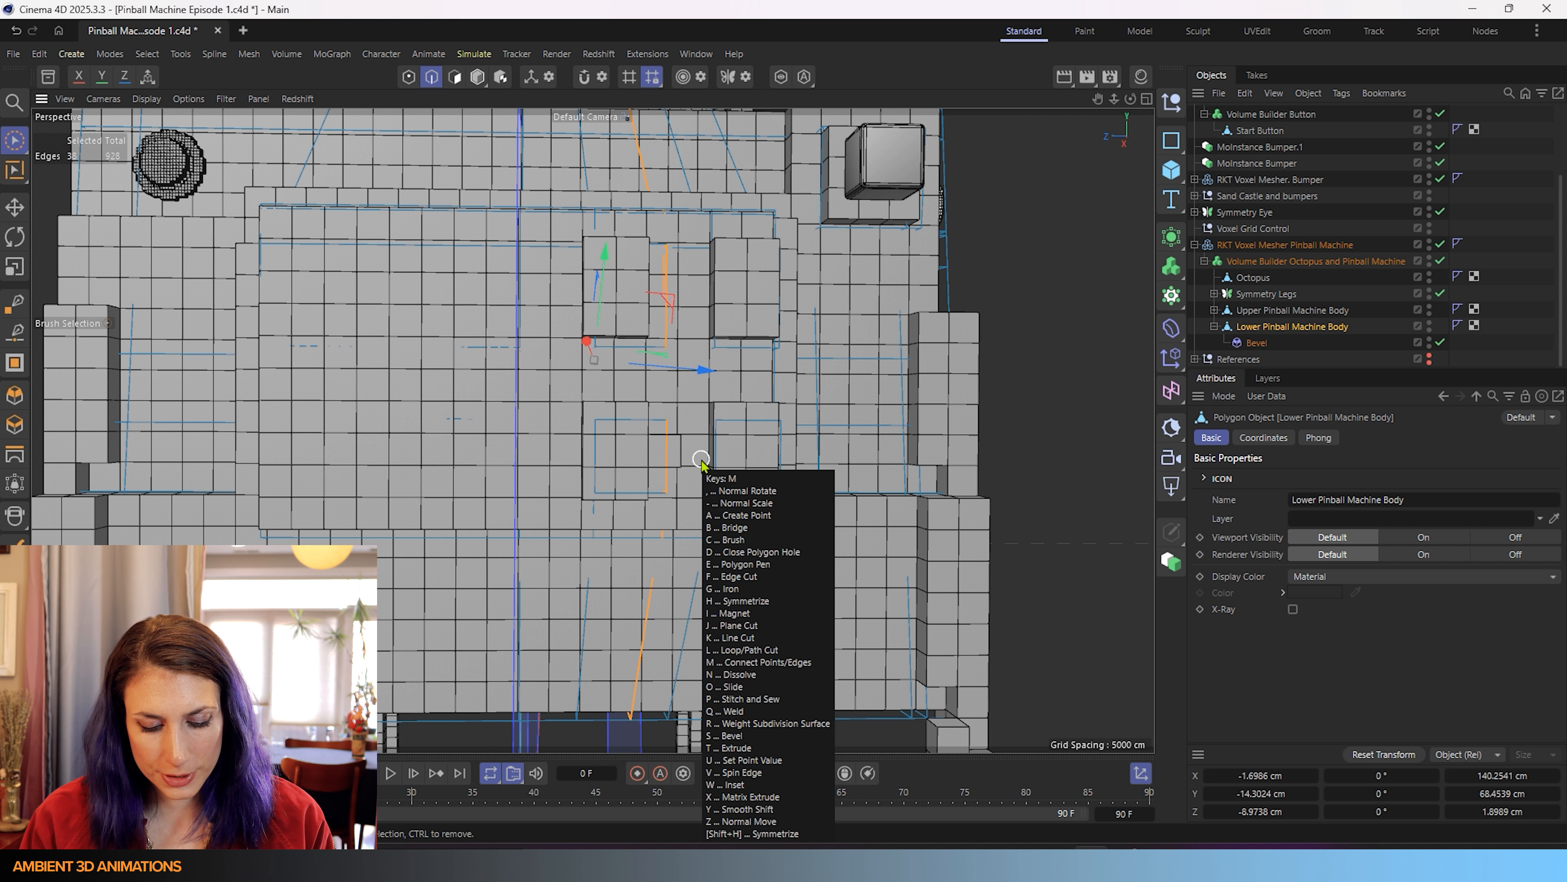
key("o")
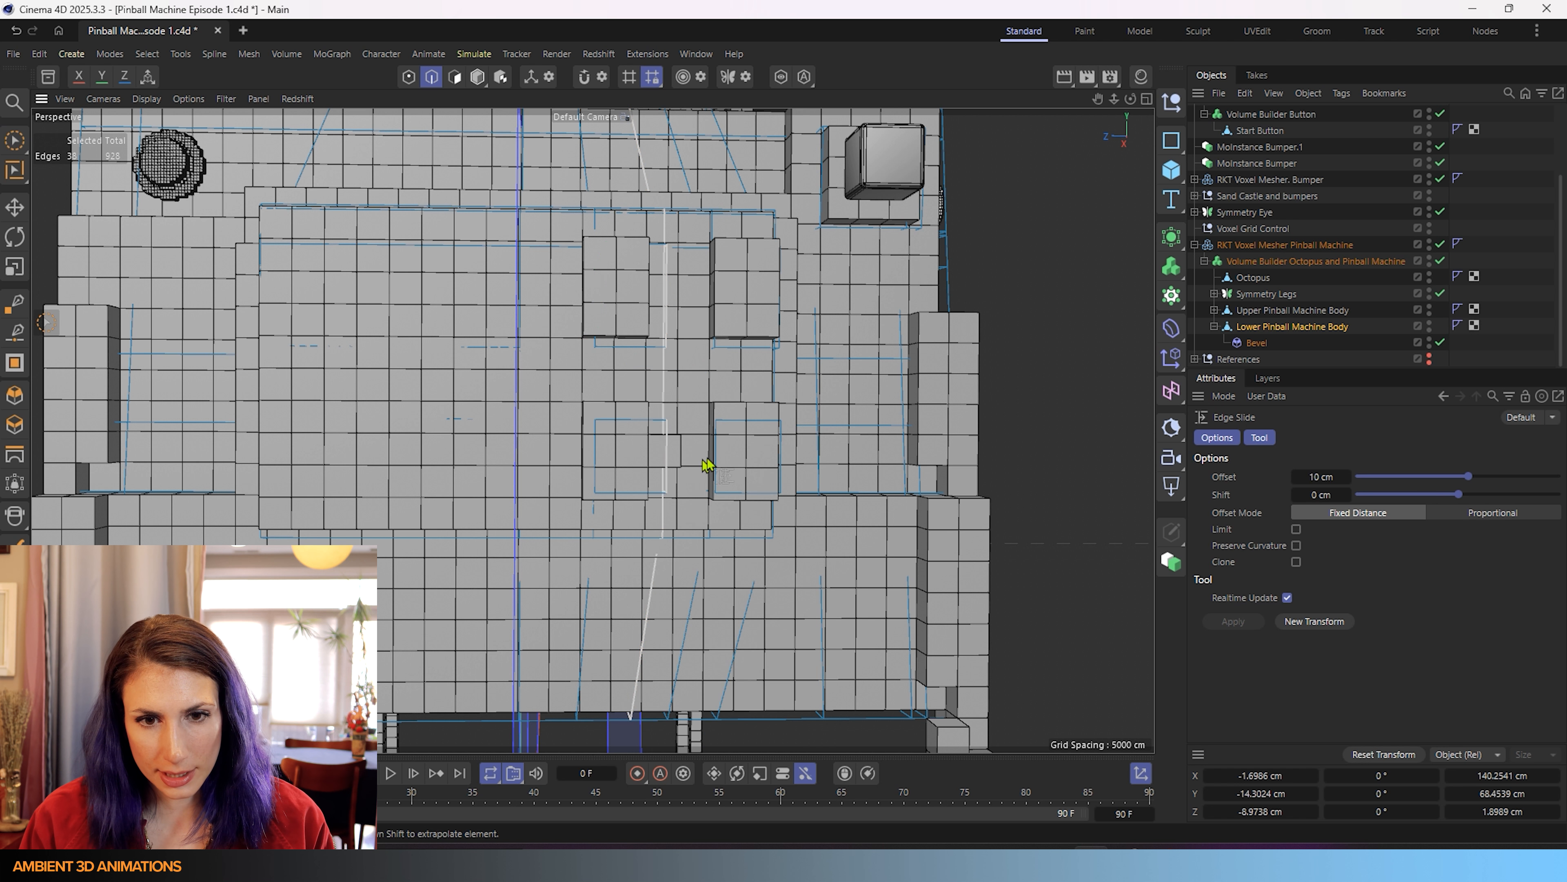
left_click(667, 387)
left_click_drag(657, 382, 678, 384)
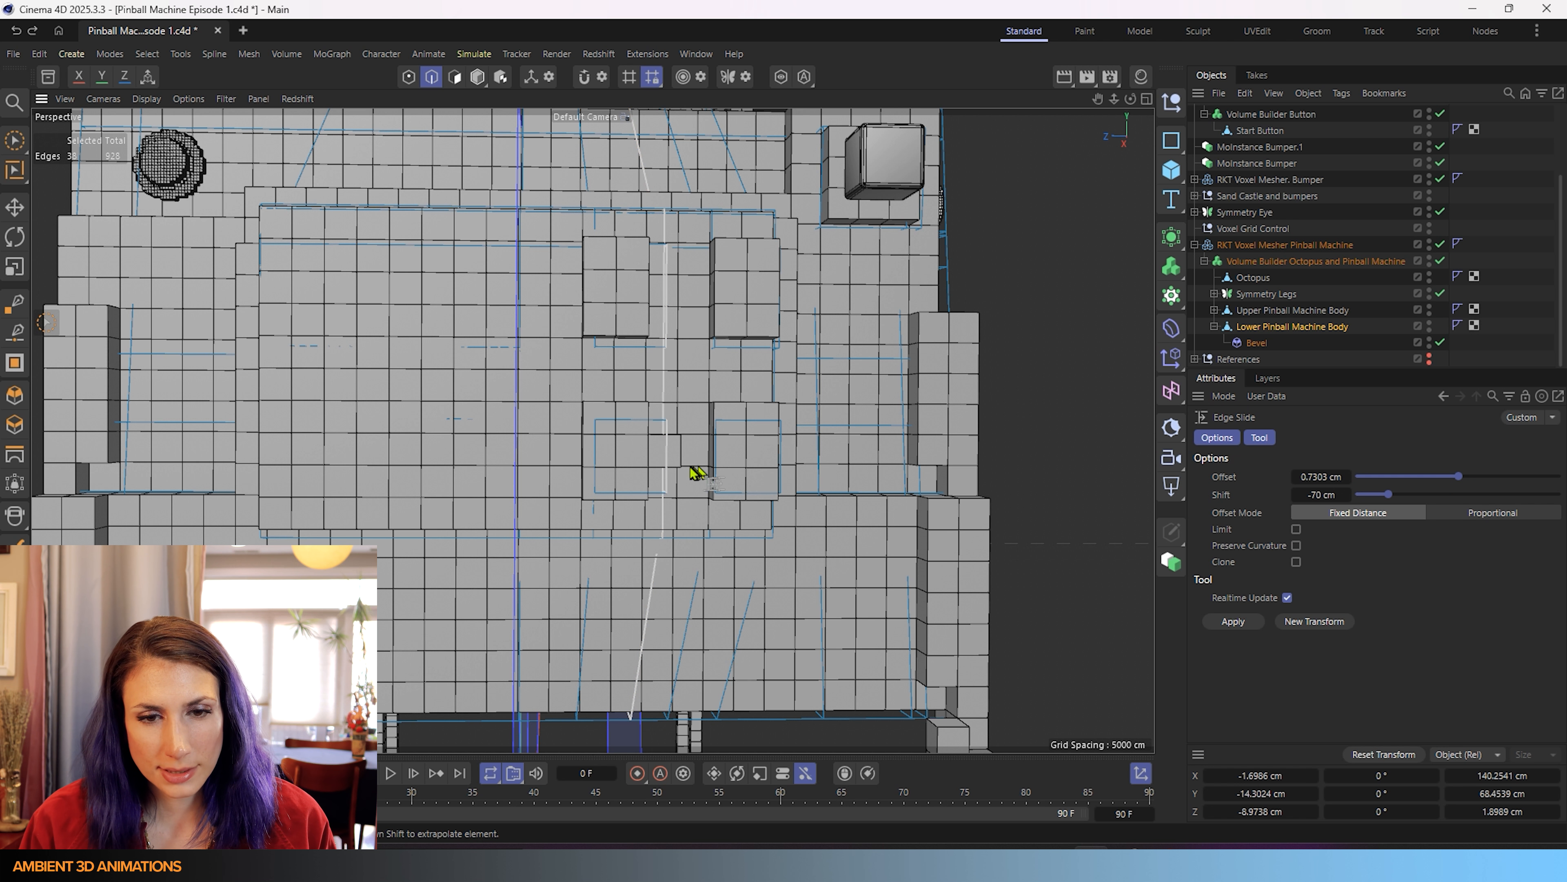
left_click_drag(697, 472, 552, 487, "alt")
key("space")
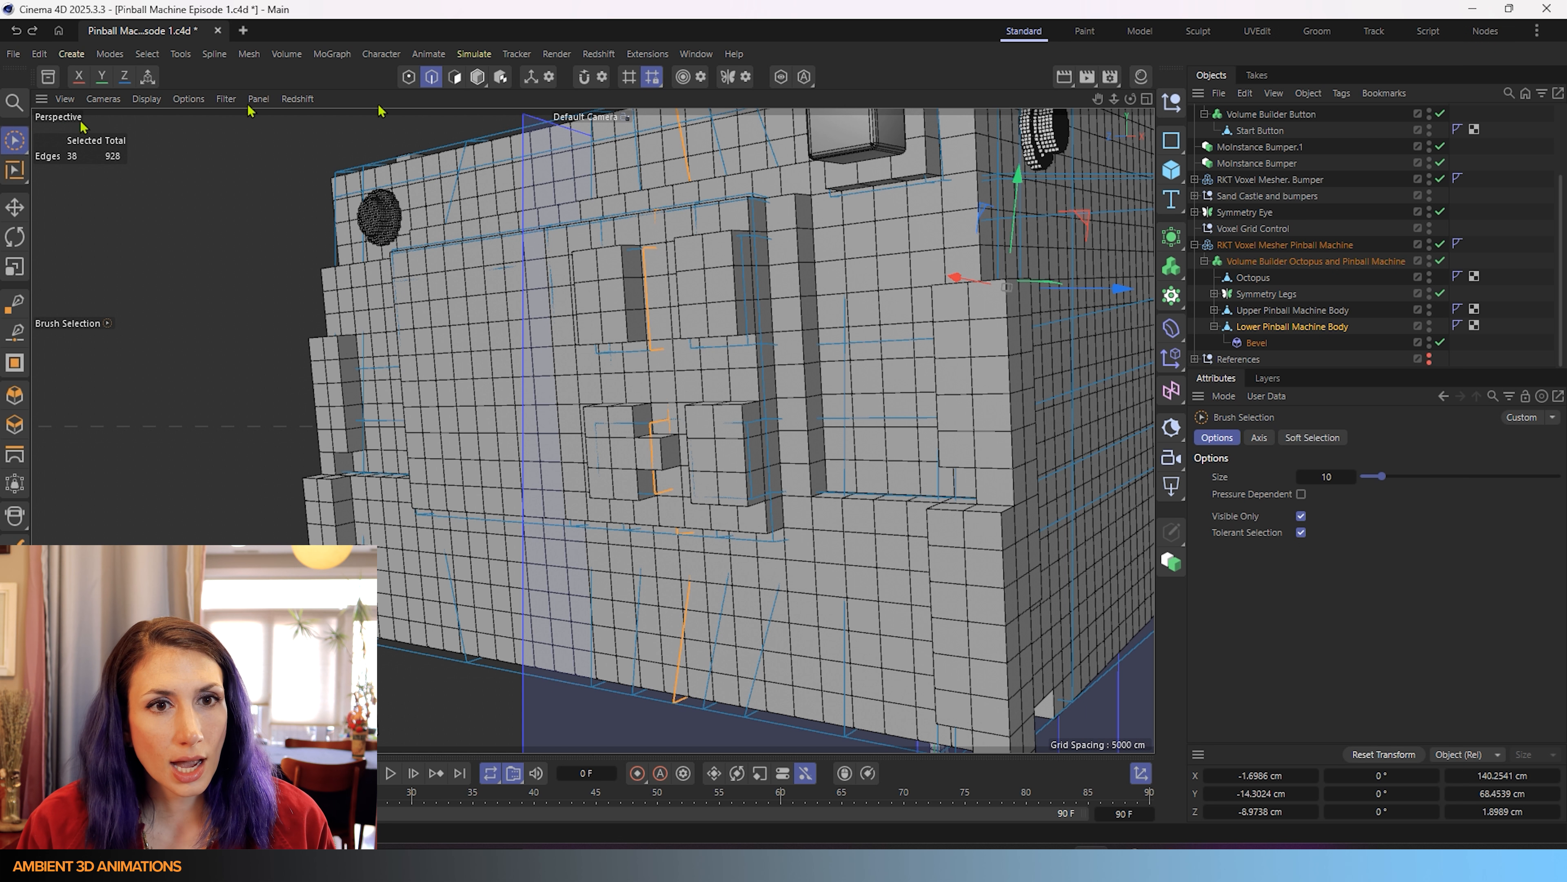
- Narrow the two left raised blocks by moving their inner side faces to about Z -9.66 cm, checking against the voxel mesh
left_click(455, 77)
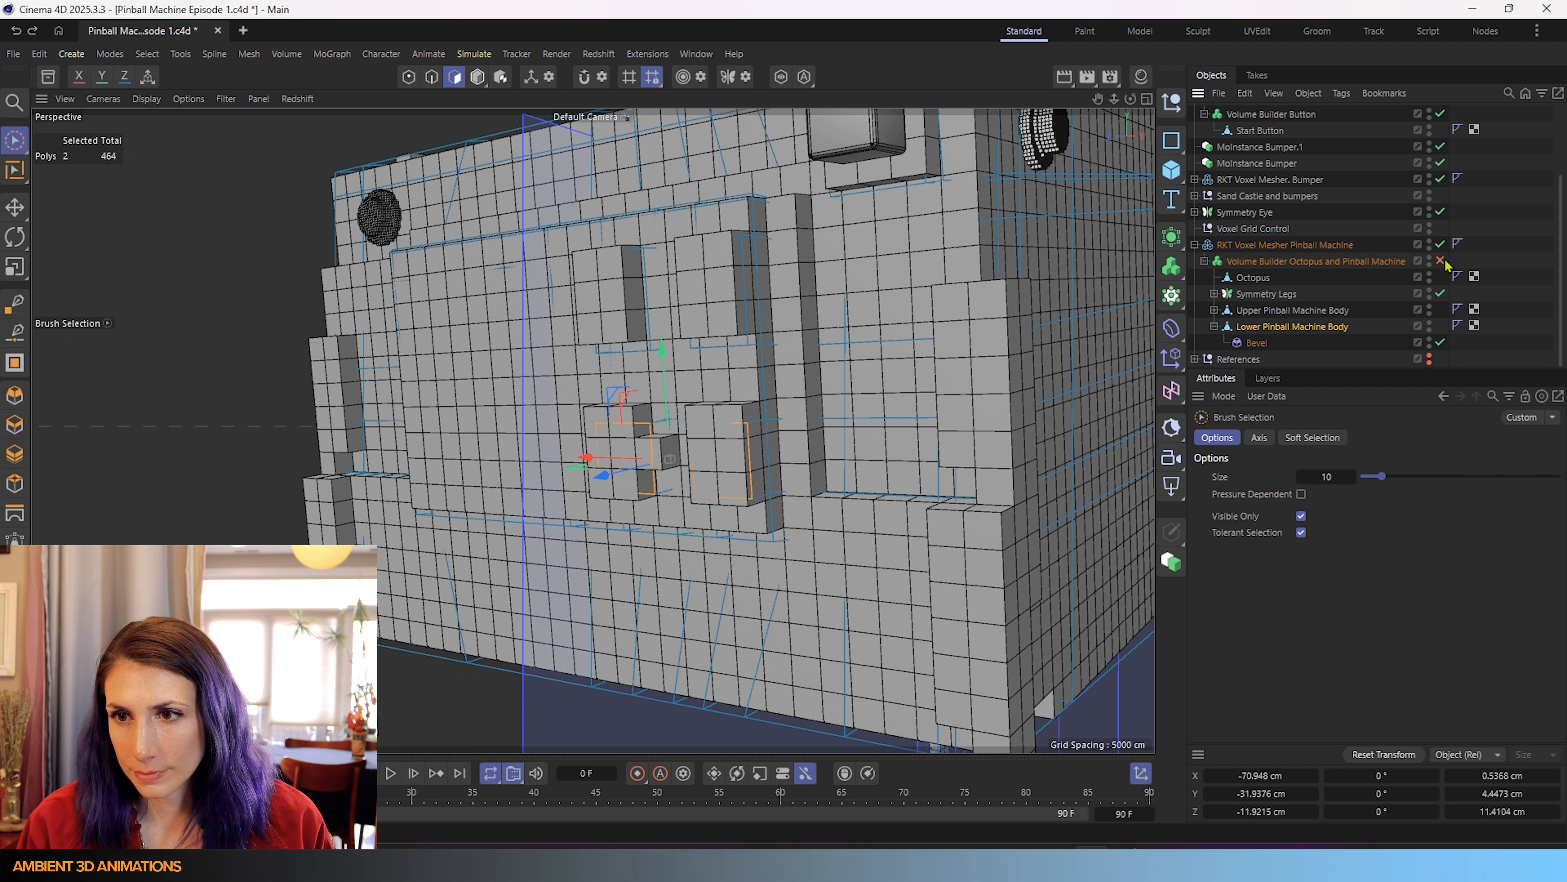
left_click(1441, 245)
scroll(672, 476, "up", 3)
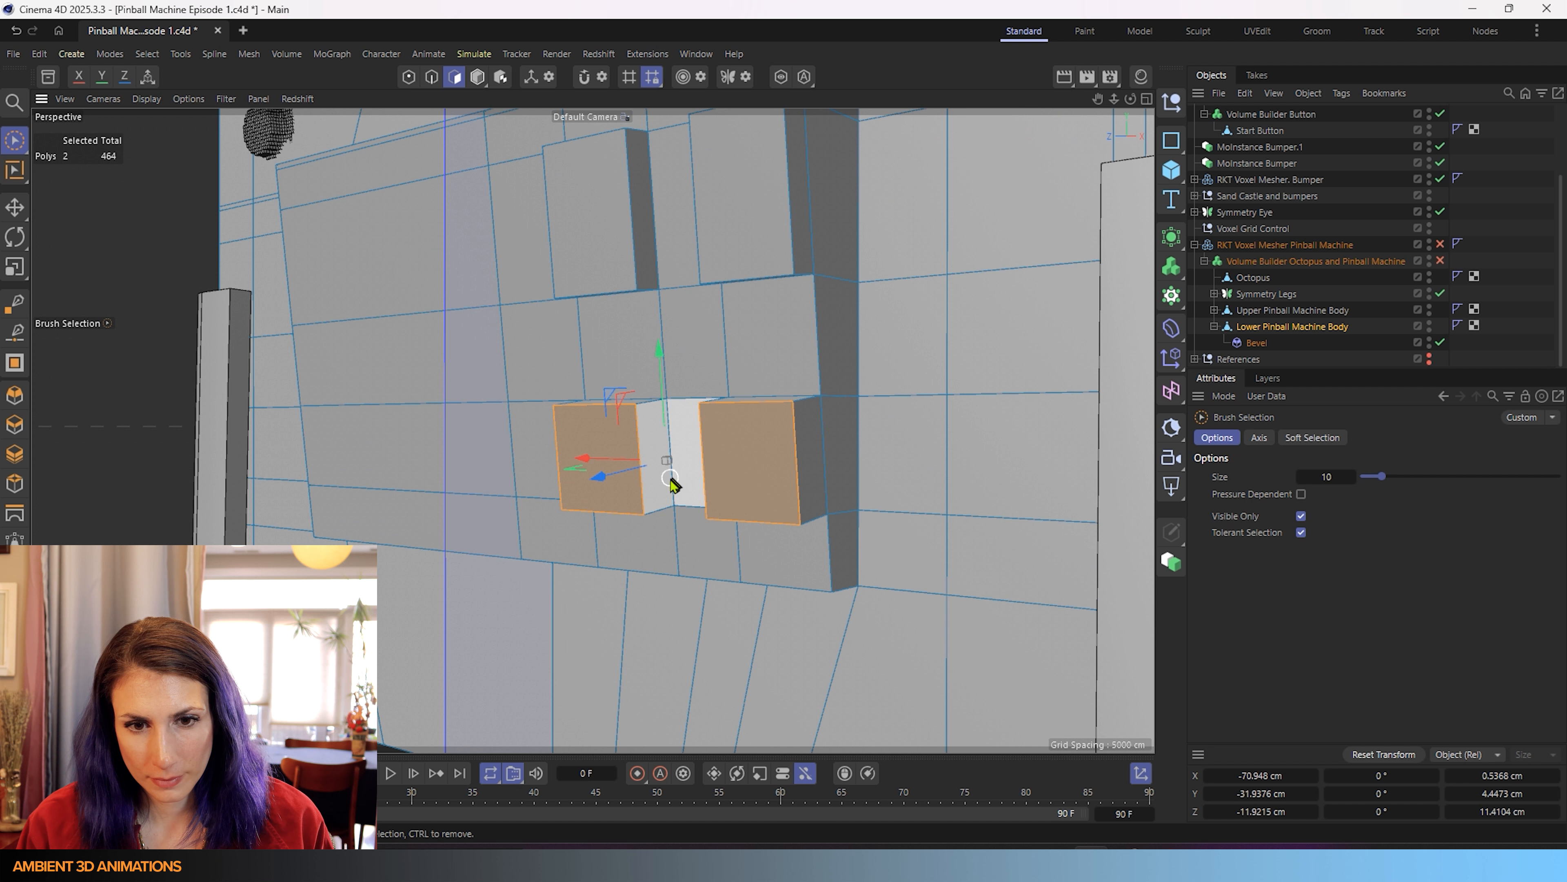
left_click(657, 478)
left_click(645, 227, "shift")
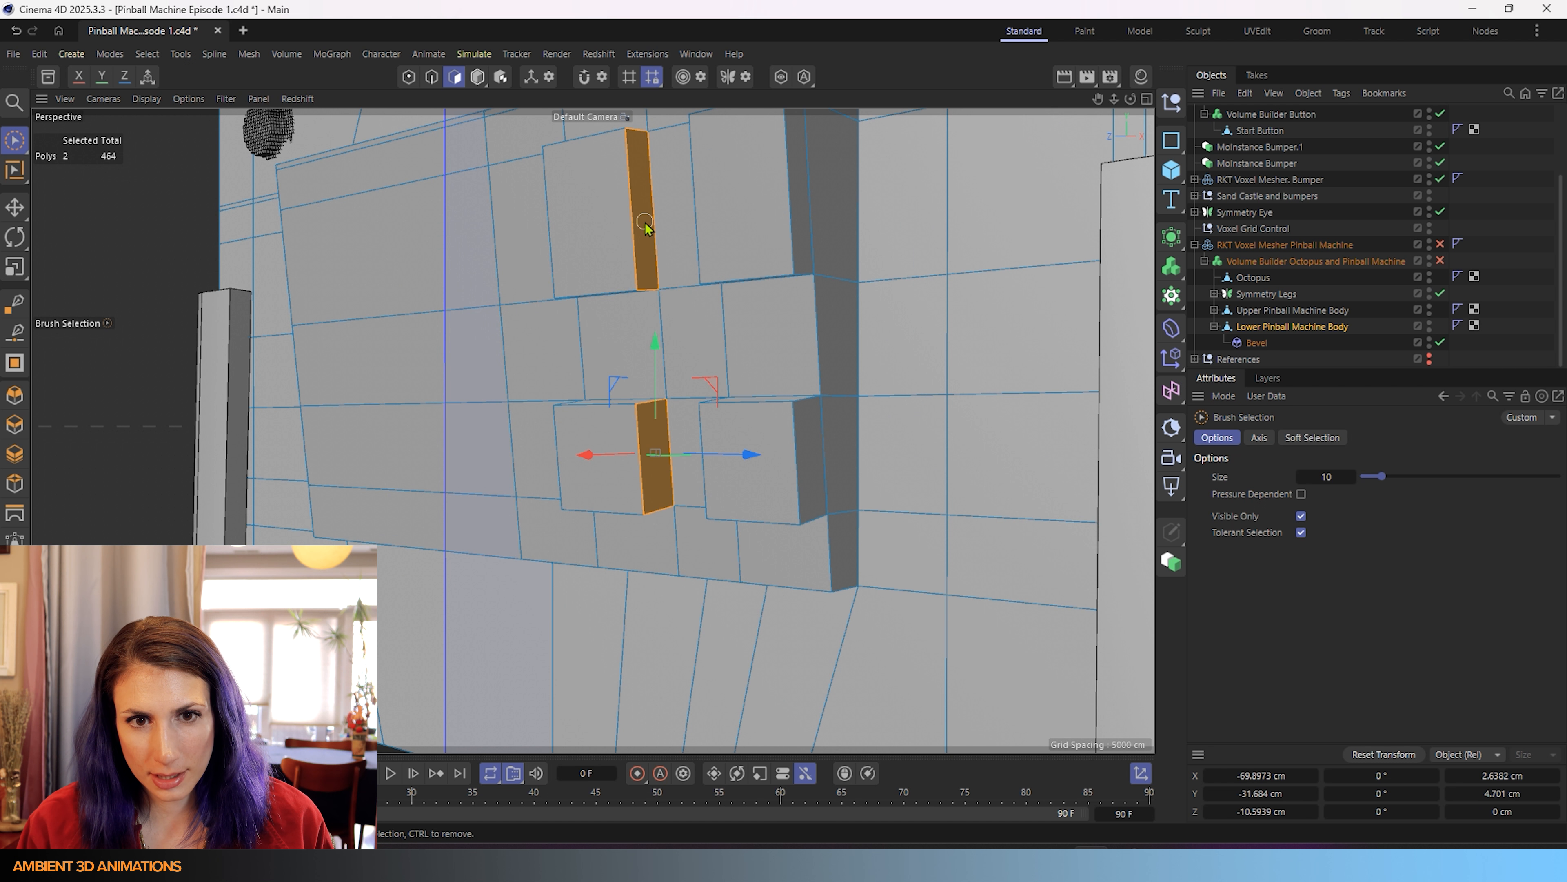
left_click_drag(625, 462, 746, 473, "alt")
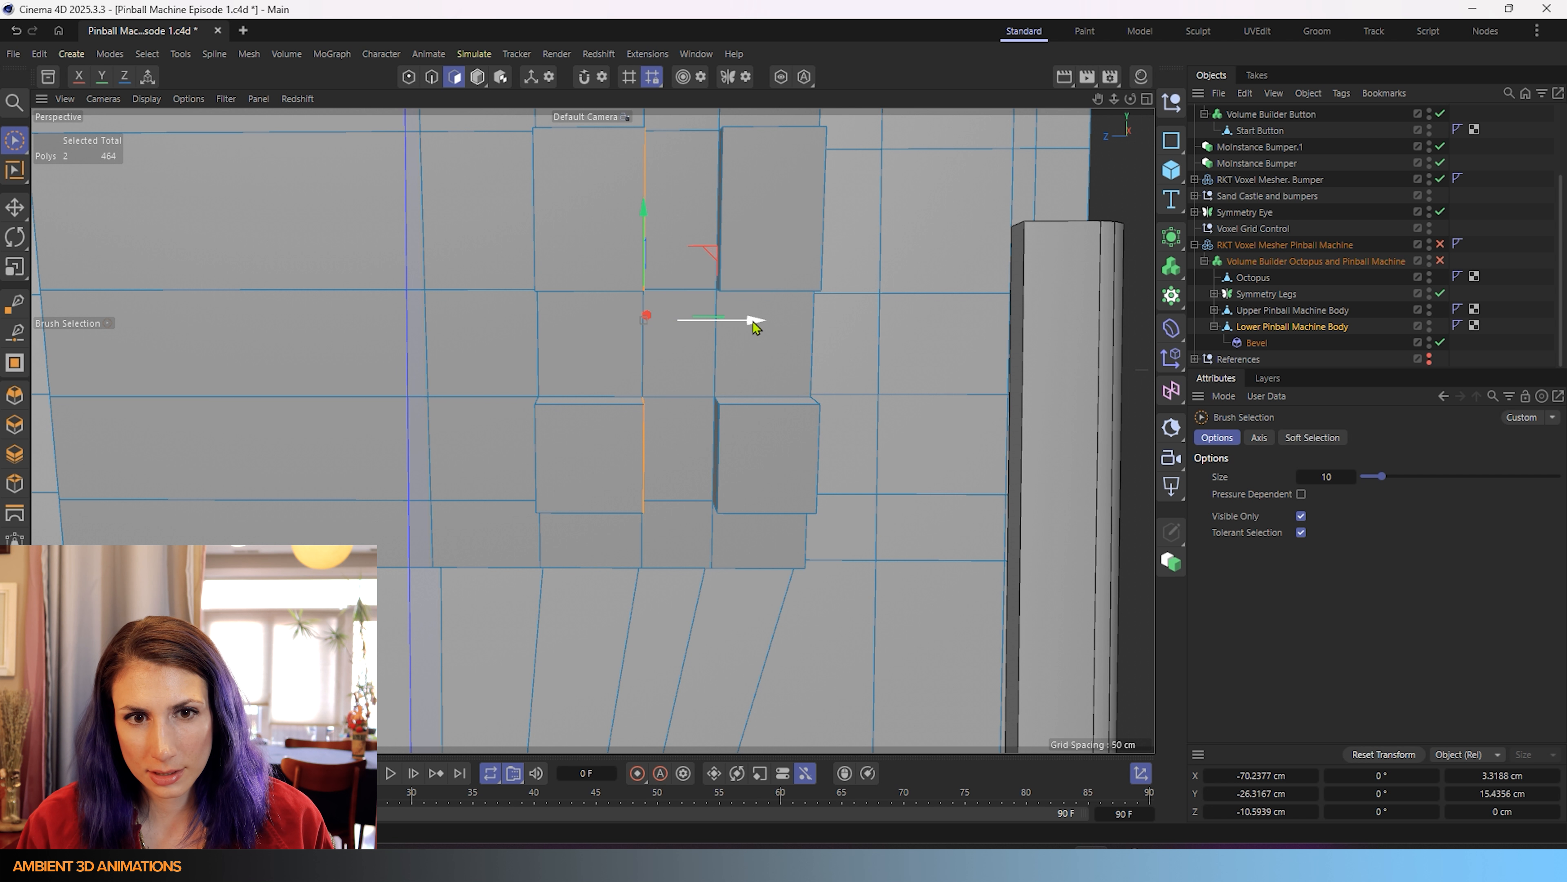
left_click_drag(756, 326, 746, 328)
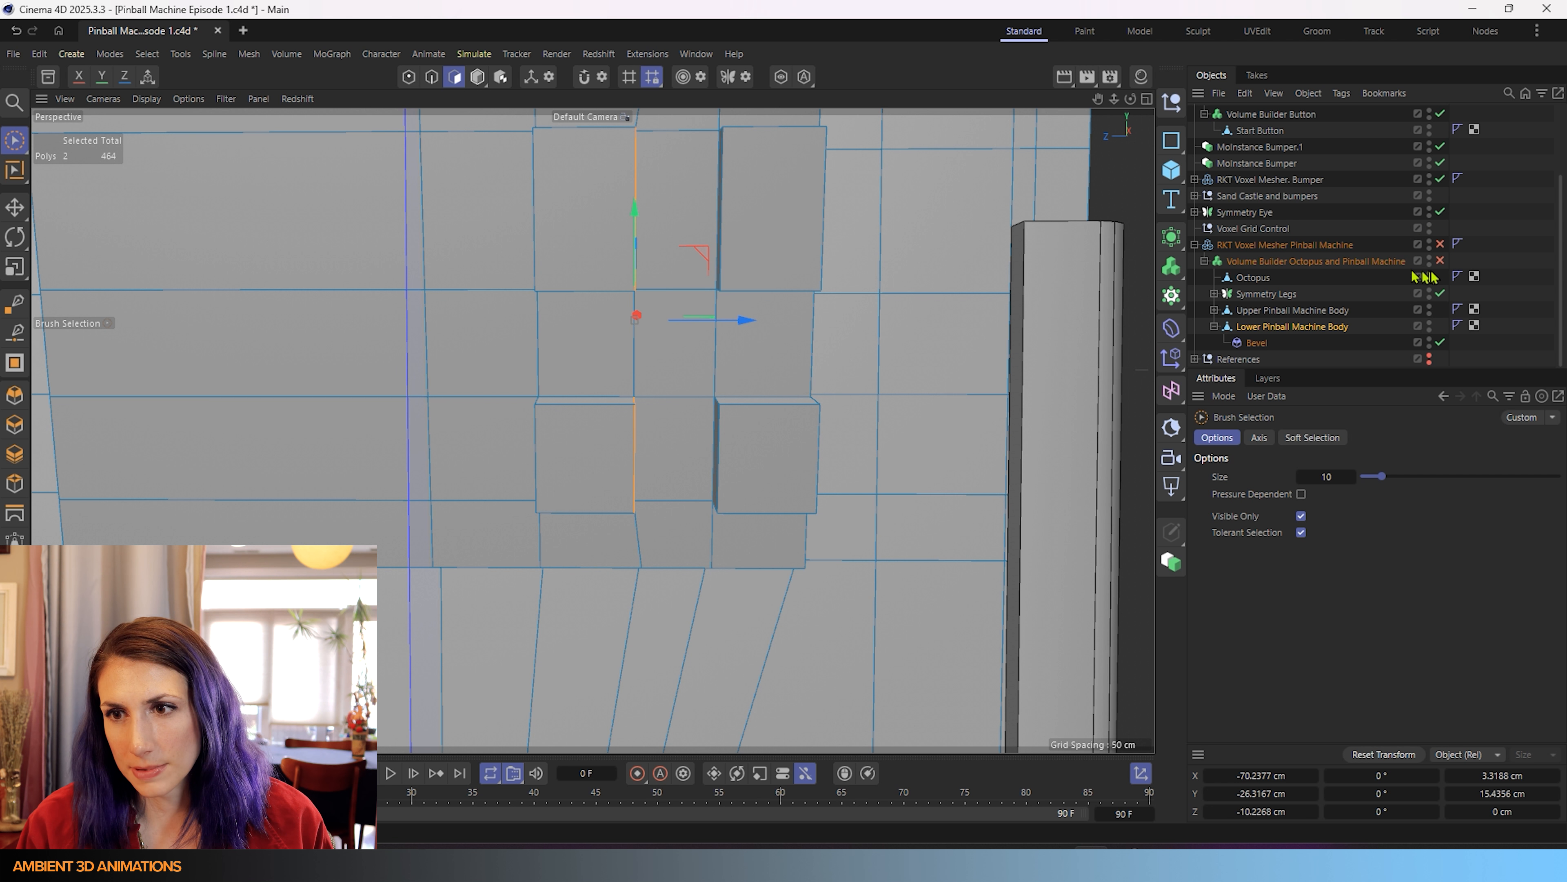
left_click(1441, 244)
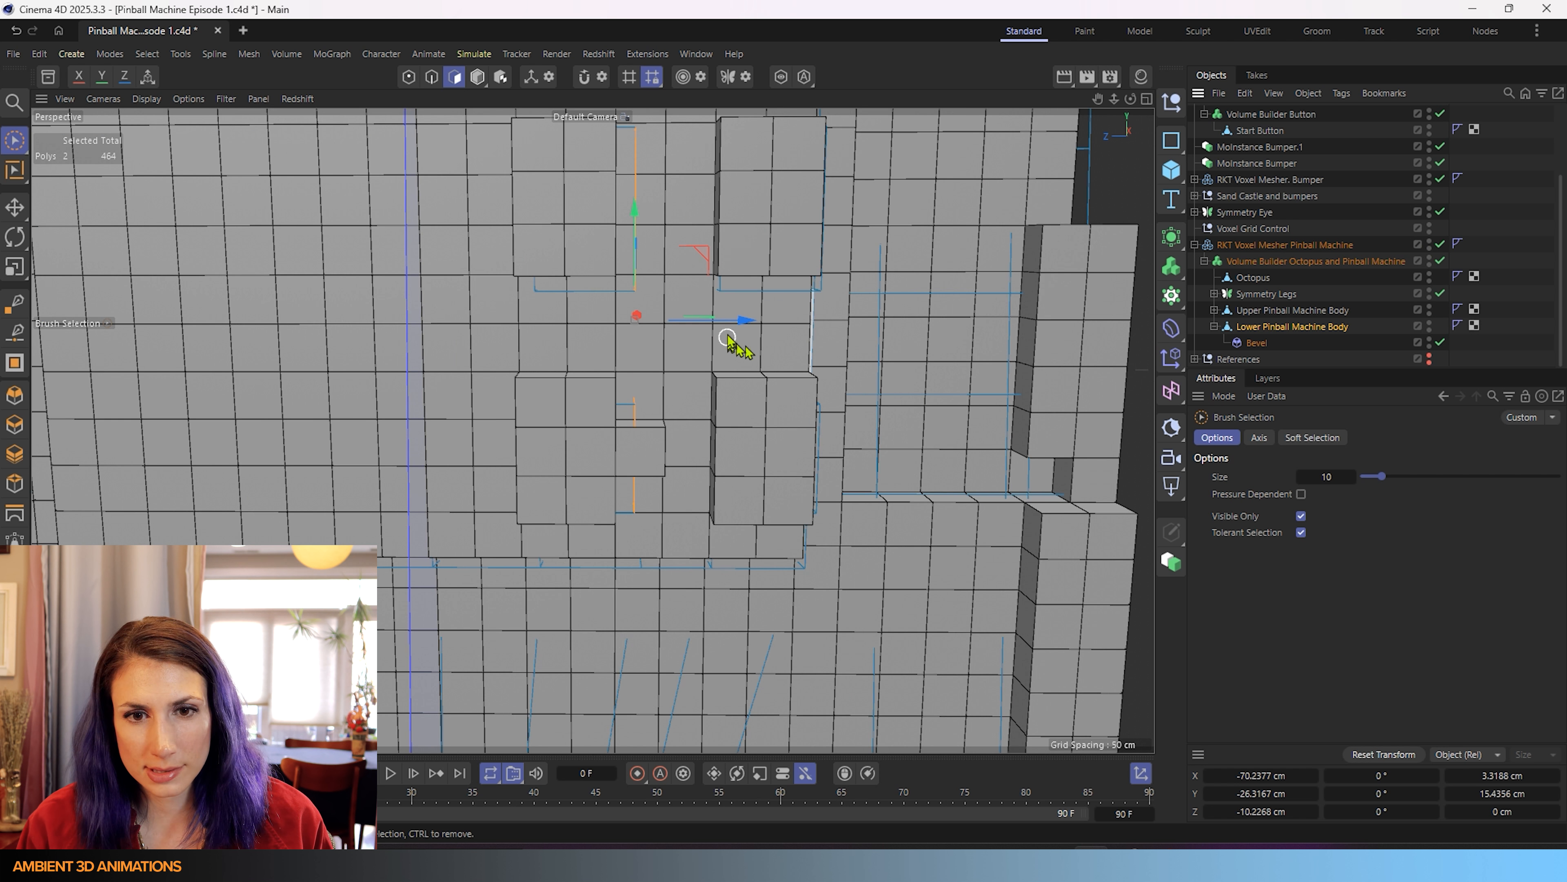
left_click_drag(737, 328, 737, 328)
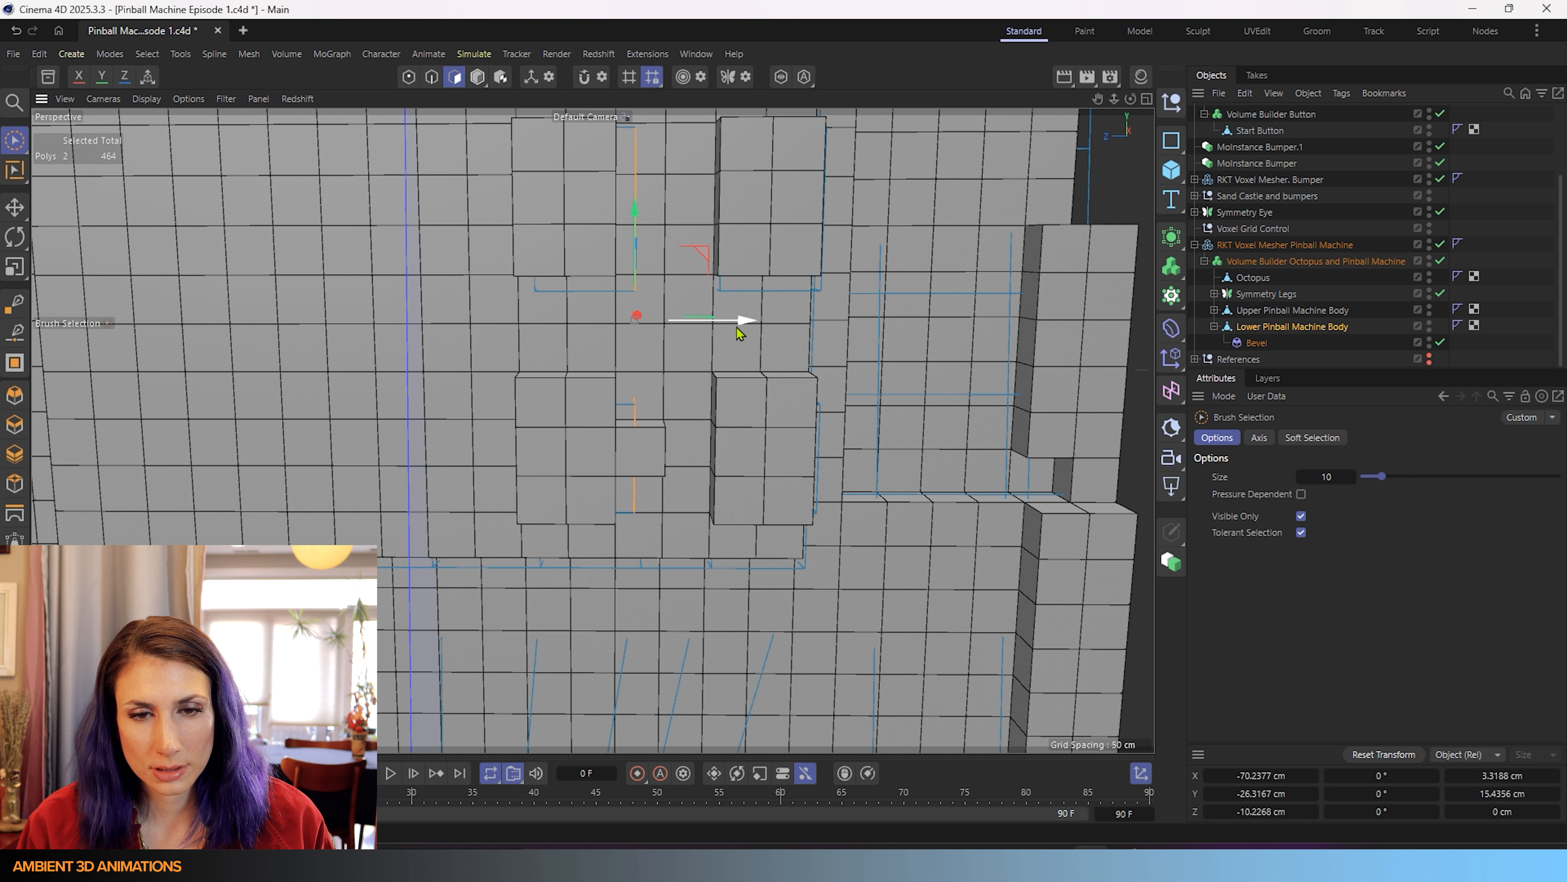
left_click_drag(736, 327, 722, 329)
- Examine the voxelized front panel blocks and the whole pinball machine from several angles
scroll(723, 329, "down", 5)
left_click_drag(784, 436, 699, 475, "alt")
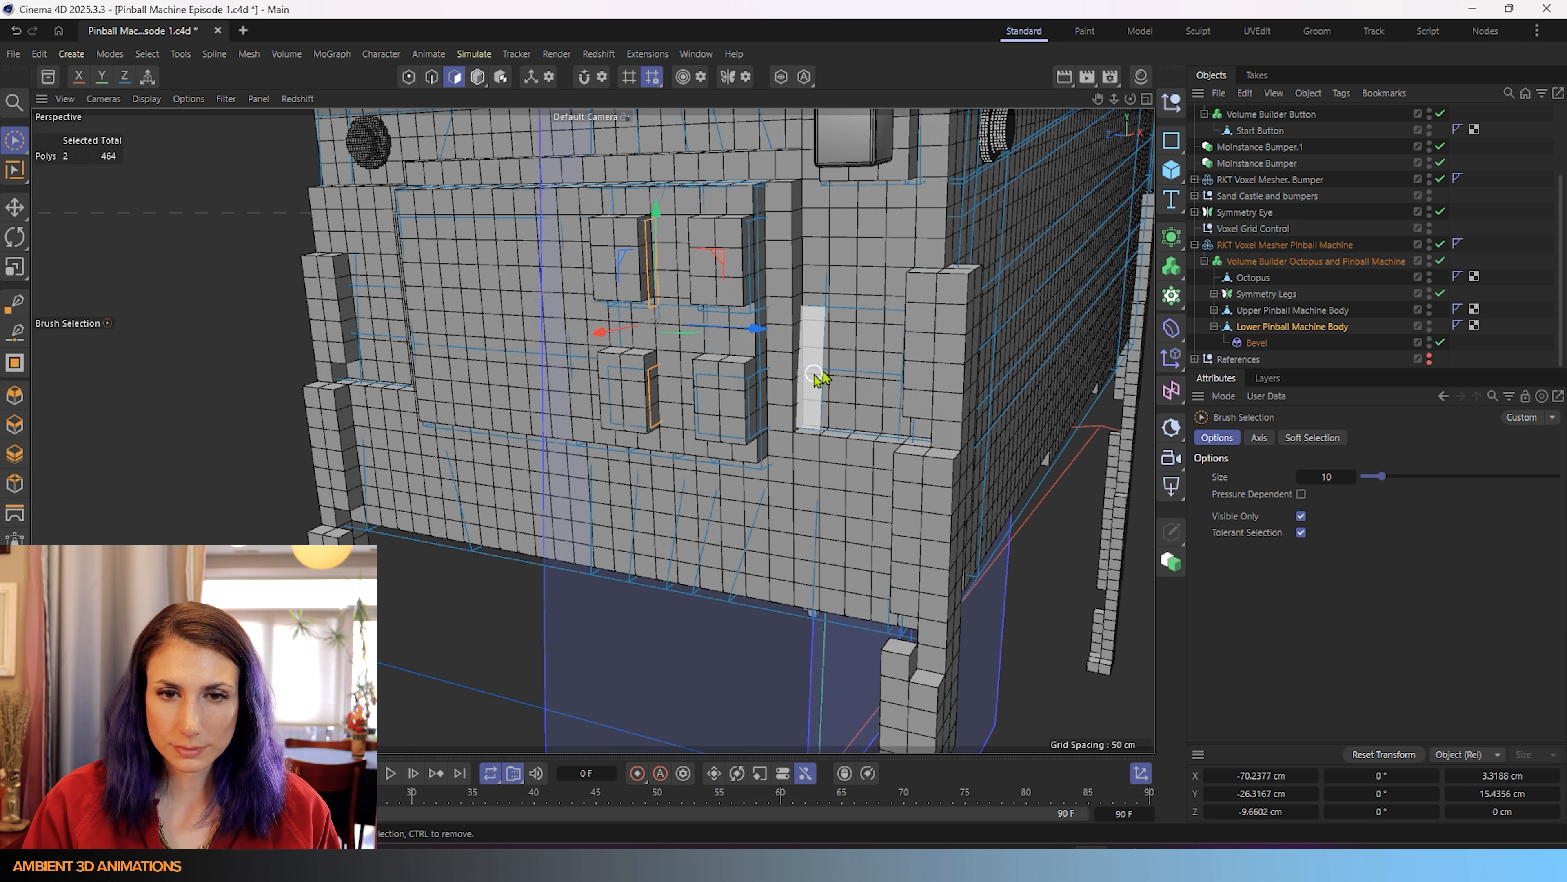
scroll(822, 367, "up", 5)
scroll(920, 392, "down", 8)
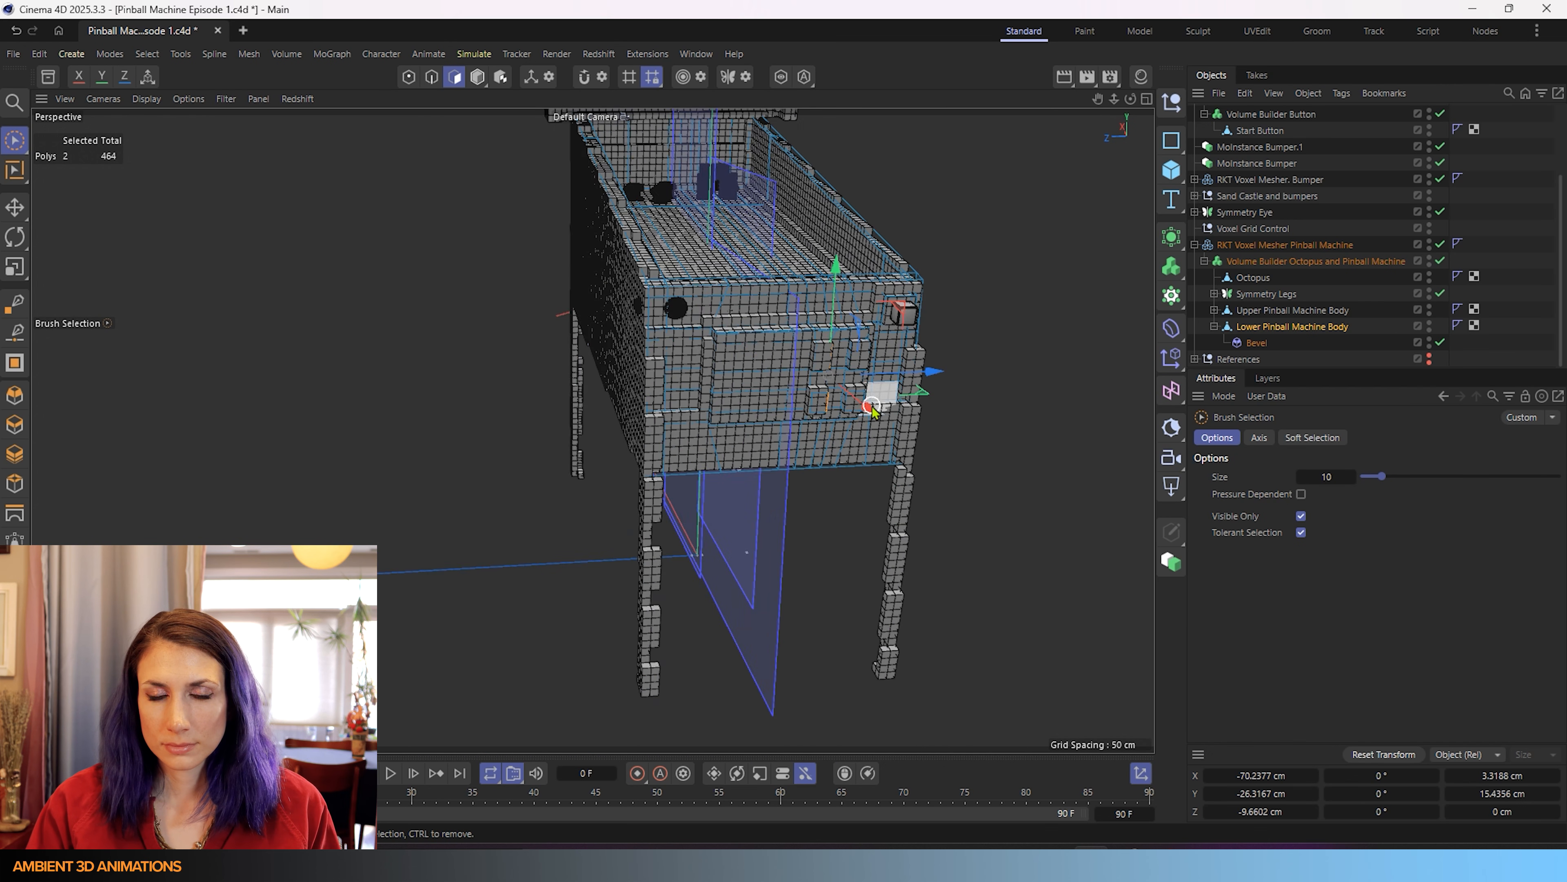
left_click_drag(832, 395, 698, 423, "alt")
scroll(698, 423, "down", 3)
middle_click_drag(841, 411, 580, 493, "alt")
left_click_drag(592, 430, 783, 567, "alt")
scroll(768, 500, "up", 6)
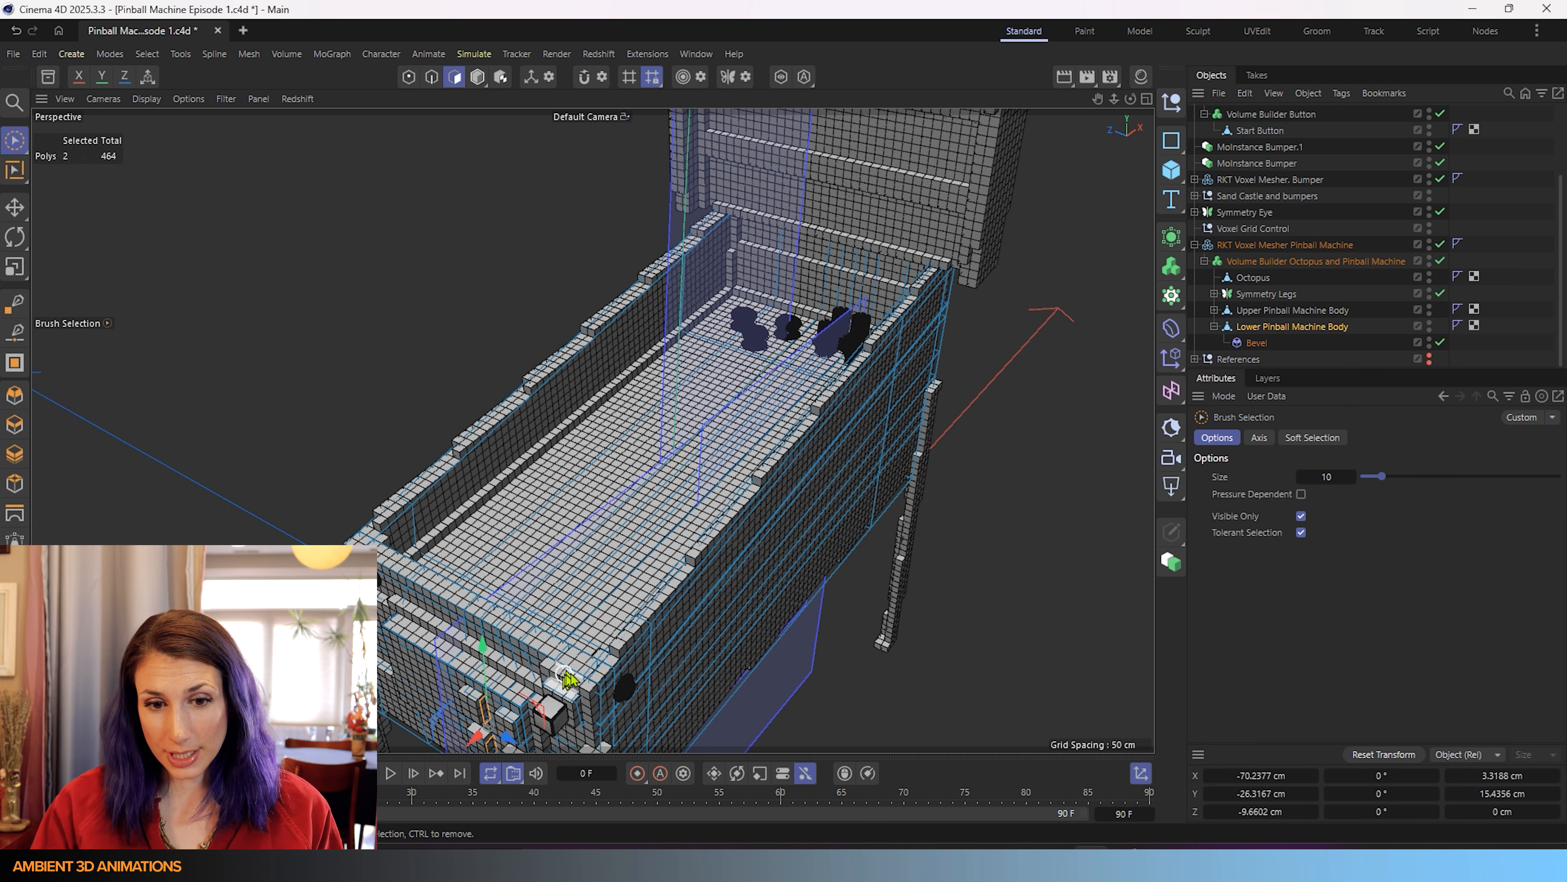
- Save the pinball machine project under its existing file name
left_click_drag(783, 567, 271, 159, "alt")
left_click(12, 59)
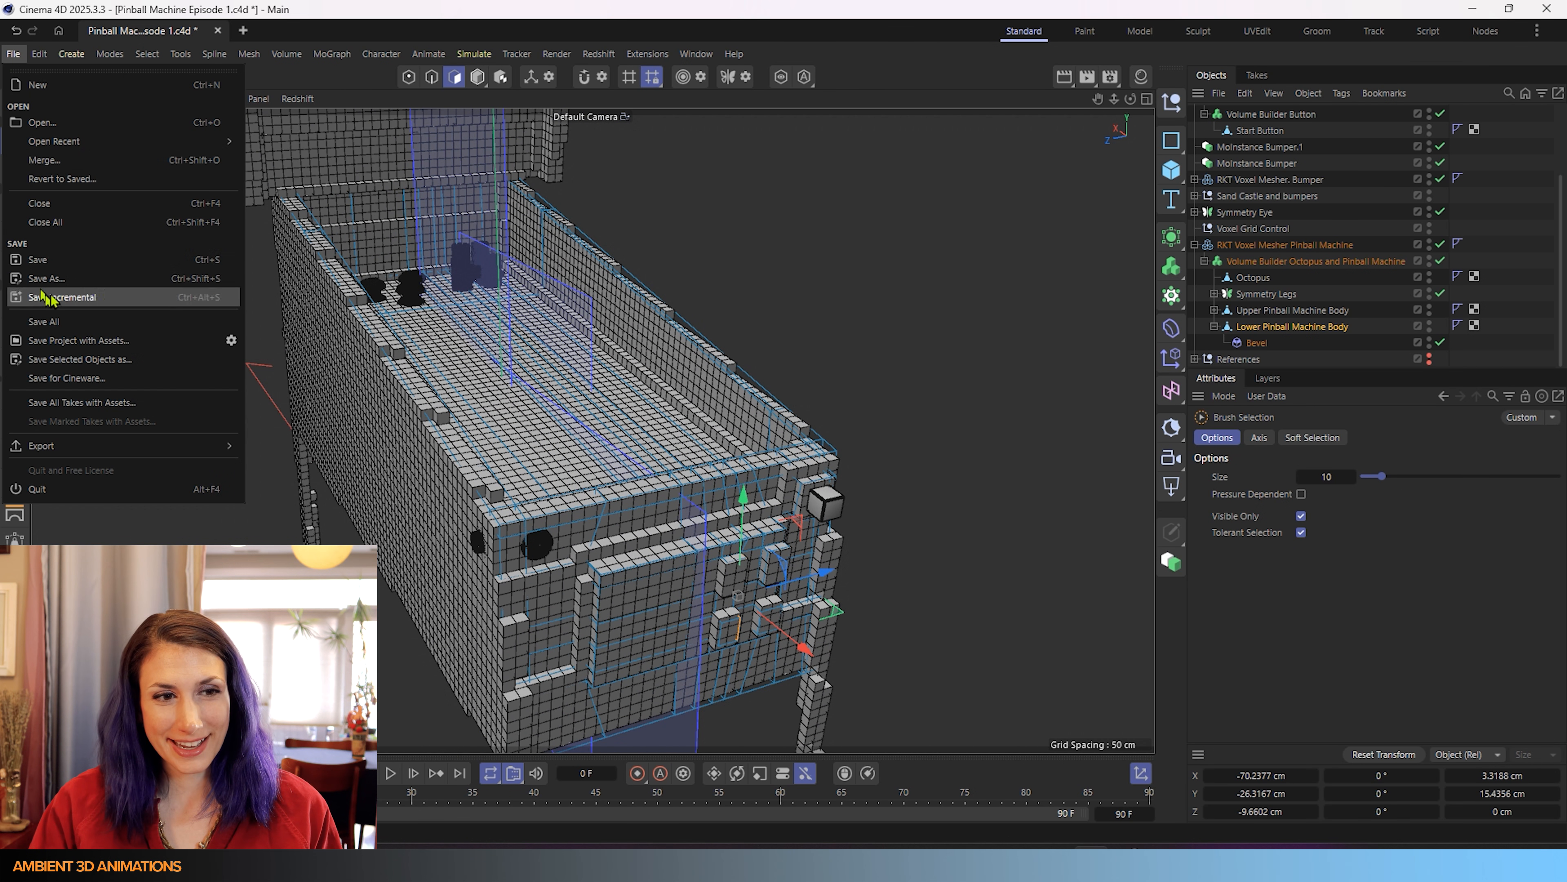
left_click(43, 266)
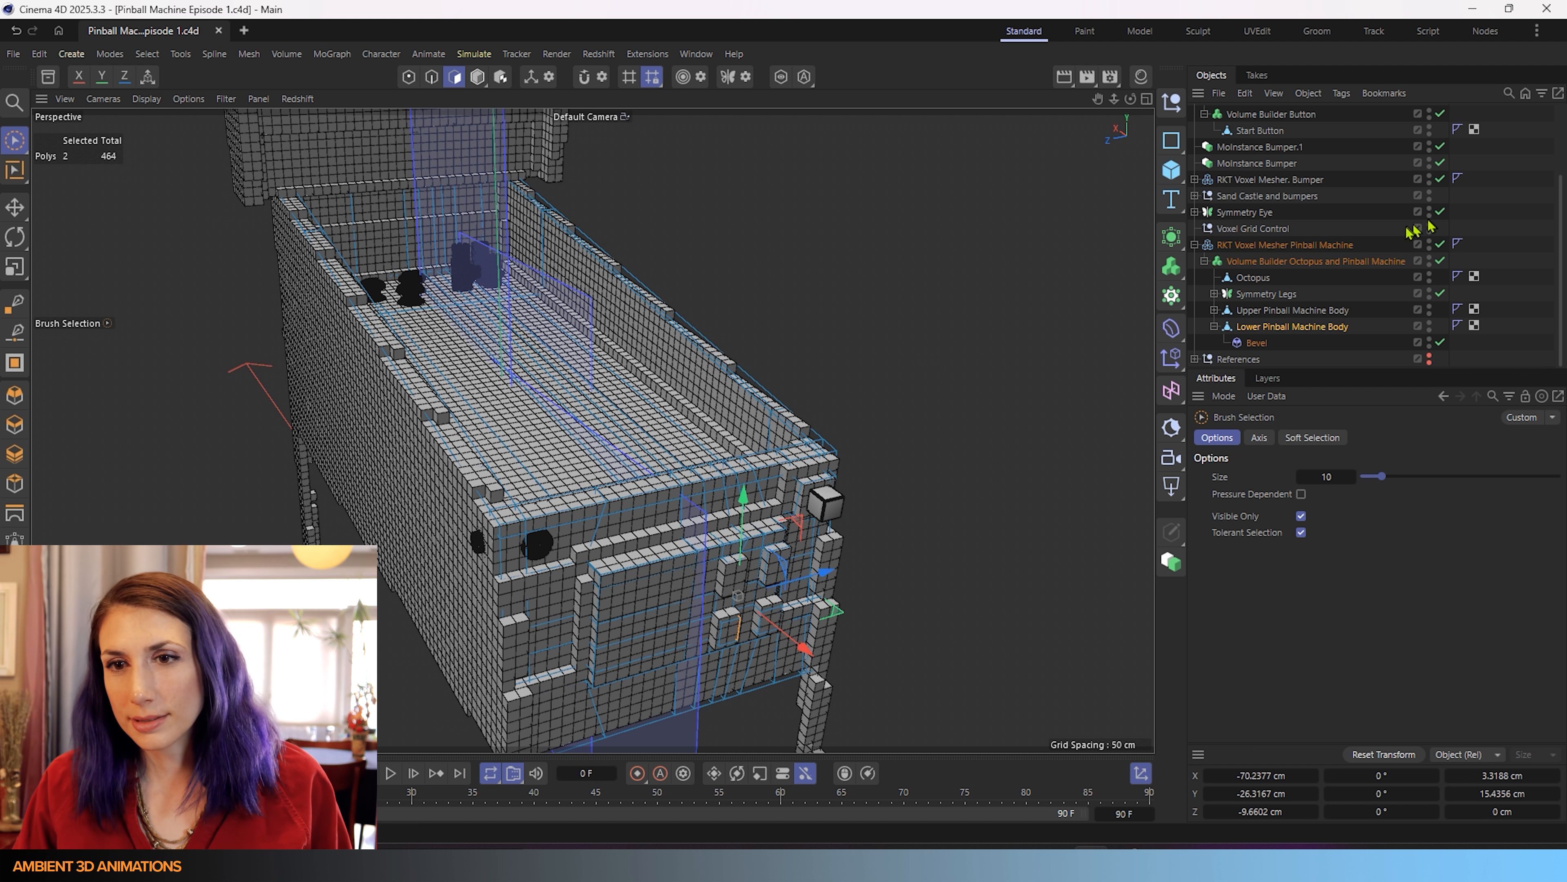
- Add a cube primitive and shrink its X and Y sizes
left_click(1169, 175)
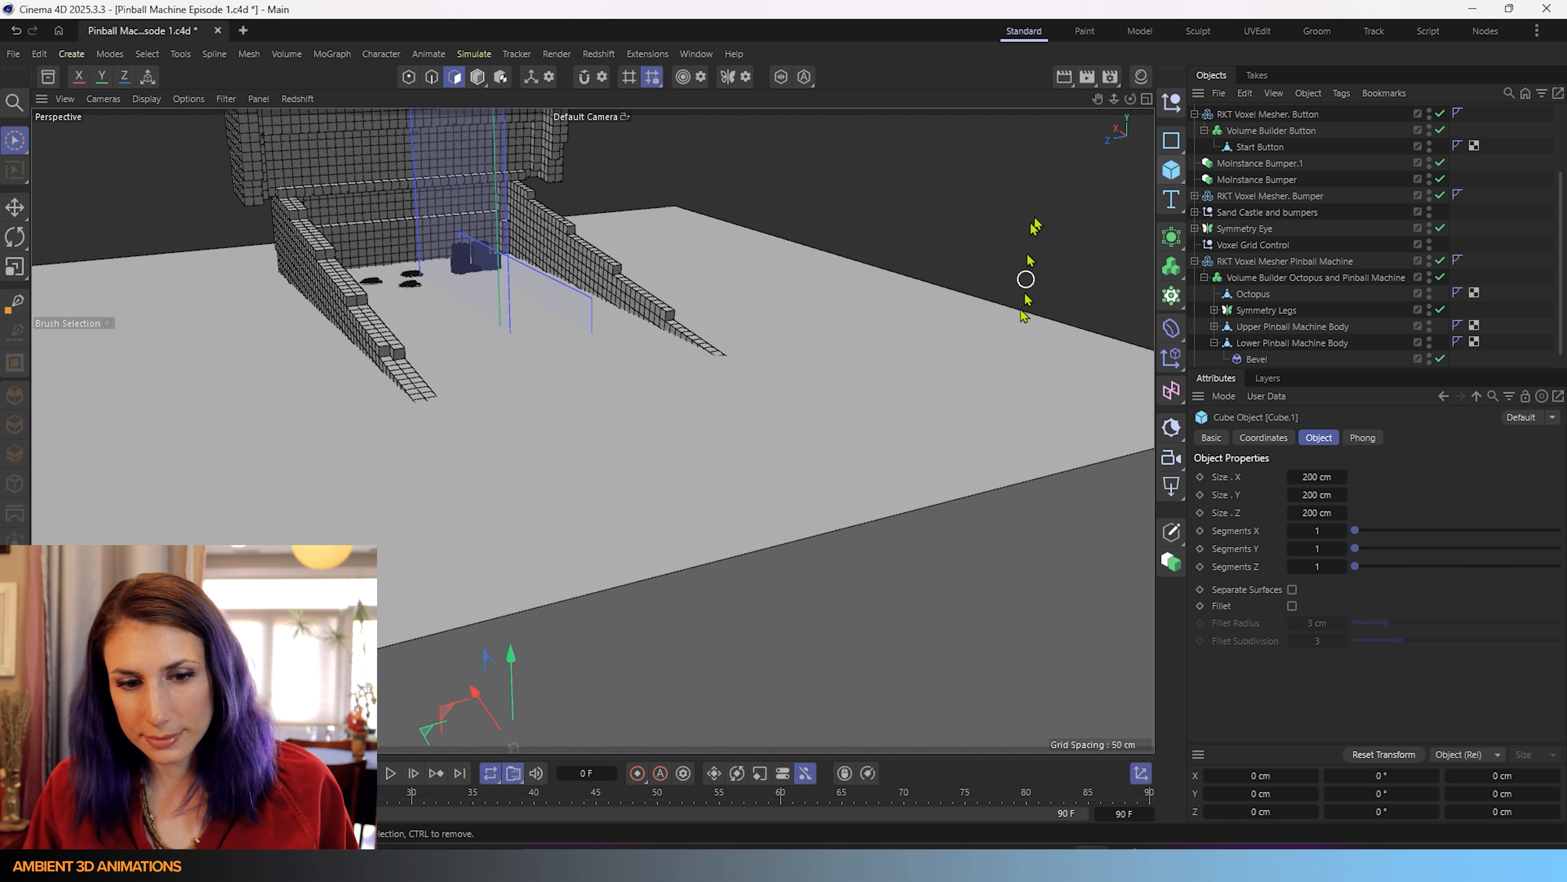
scroll(542, 515, "down", 4)
scroll(629, 404, "up", 4)
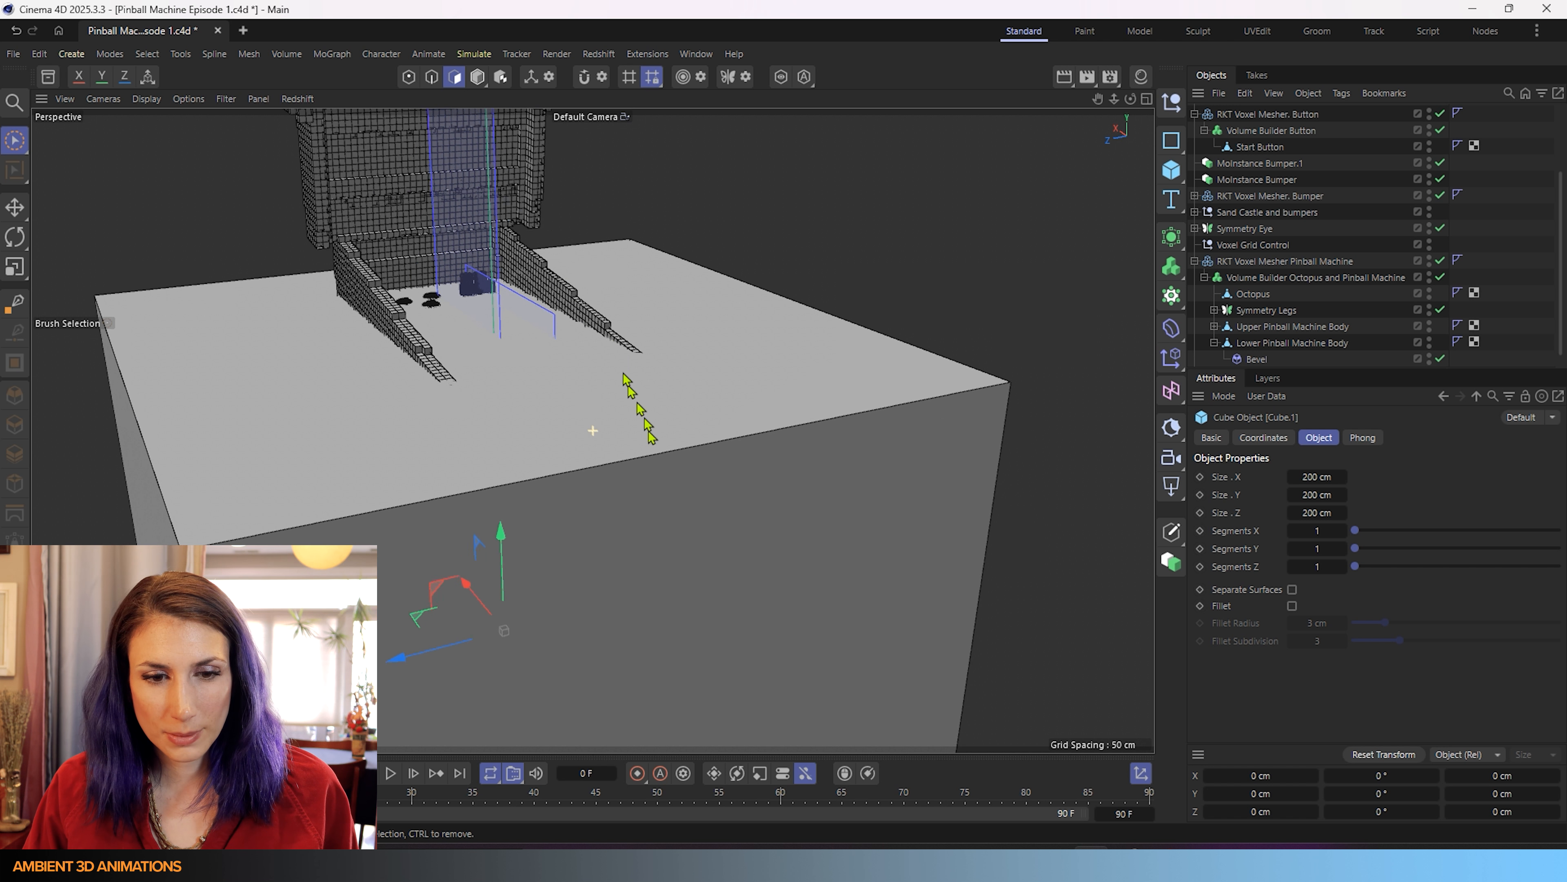
left_click_drag(1318, 478, 1223, 479)
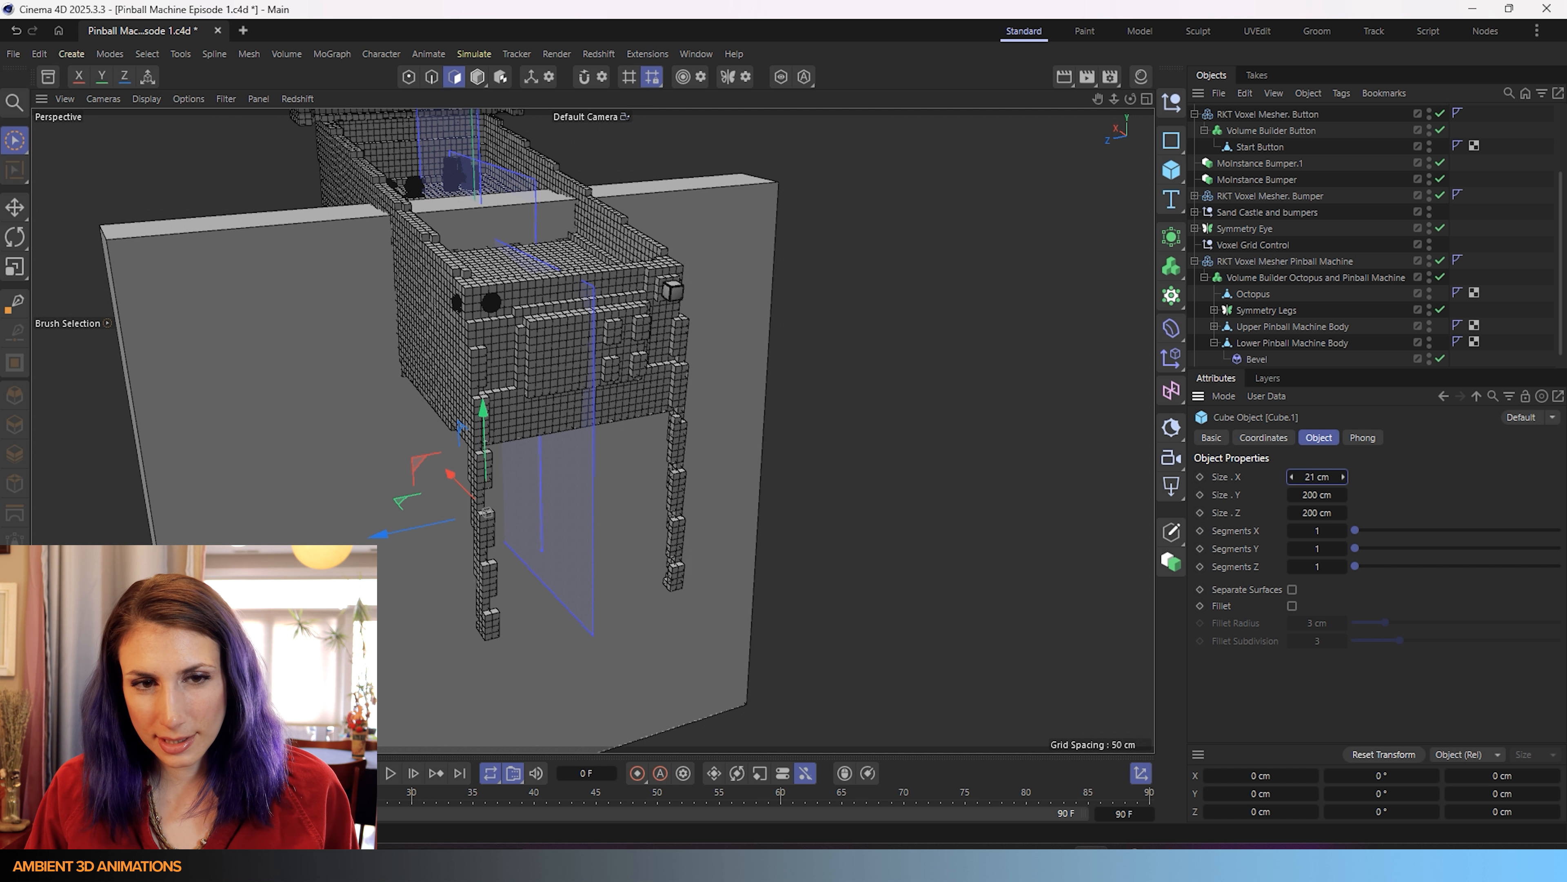
mouse_move(1317, 496)
left_mouse_down()
mouse_move(1231, 496)
mouse_move(1302, 513)
mouse_move(1308, 476)
mouse_move(1305, 512)
mouse_move(1316, 494)
left_mouse_up()
left_click_drag(1318, 477, 1307, 477)
- Raise the new cube to the level of the pinball machine's playfield
key("e")
left_click_drag(485, 478, 515, 309)
scroll(511, 208, "down", 3)
scroll(578, 332, "up", 8)
left_click_drag(703, 490, 693, 451, "alt")
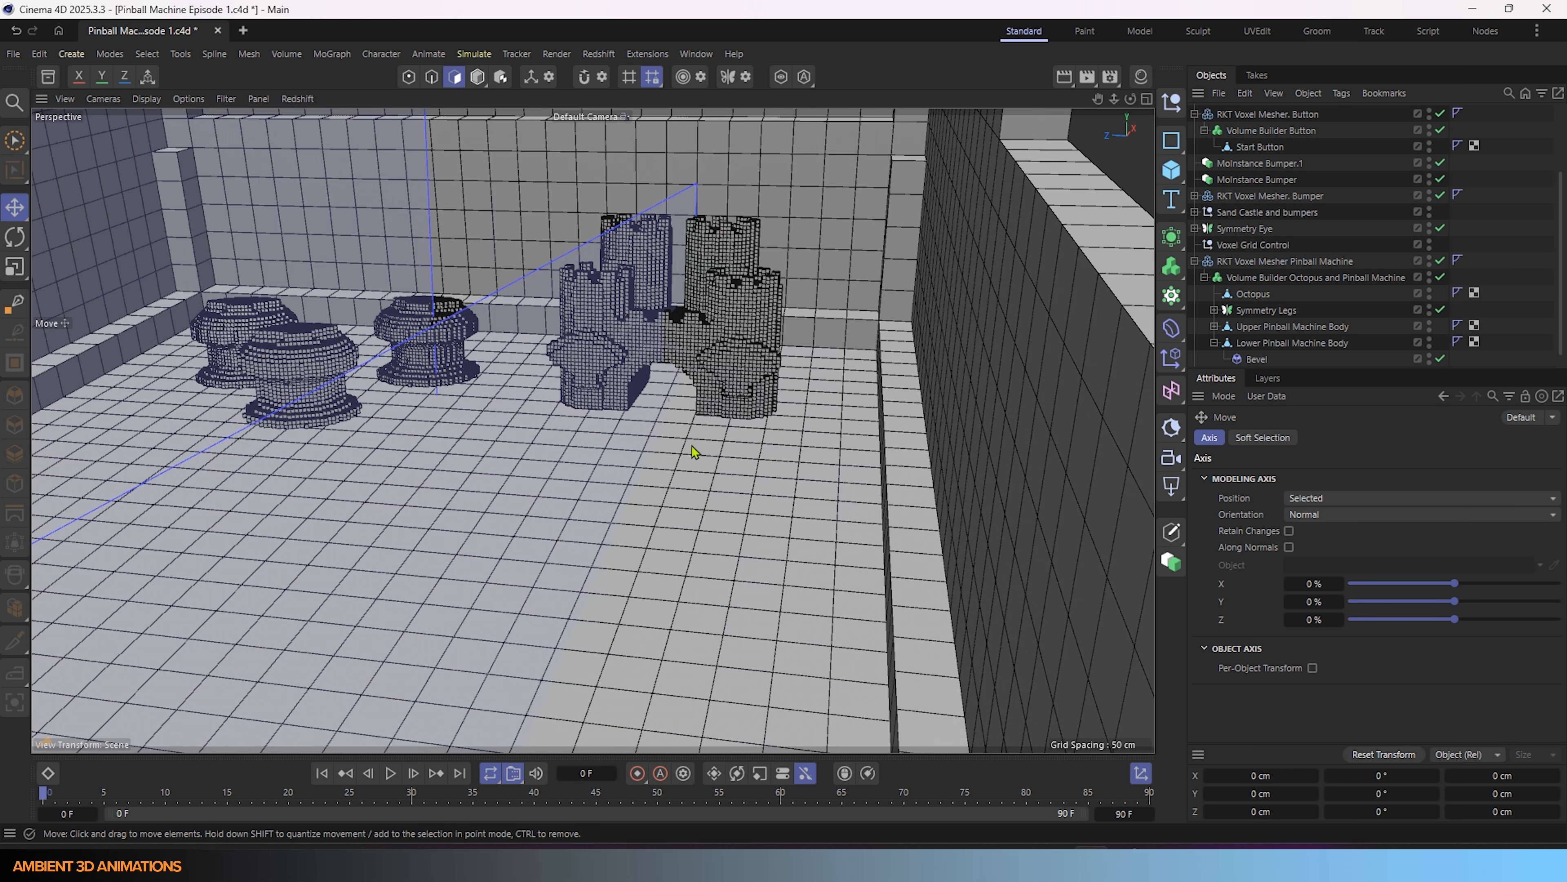
scroll(693, 452, "down", 3)
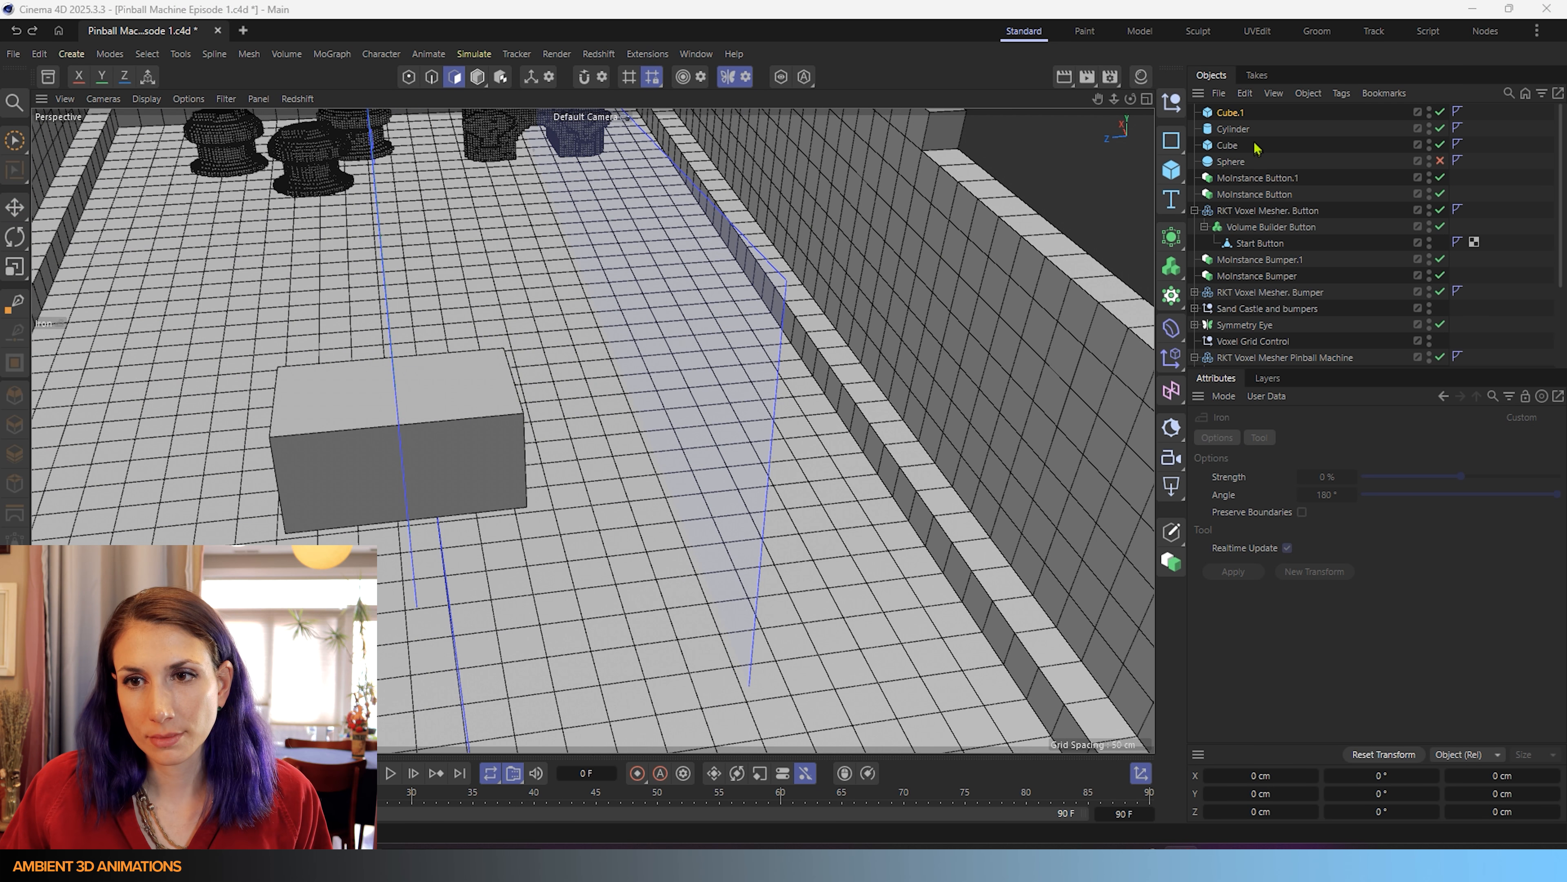
- Make the new cube editable and extrude its top face upward by about 2.59 cm
left_click(1252, 113)
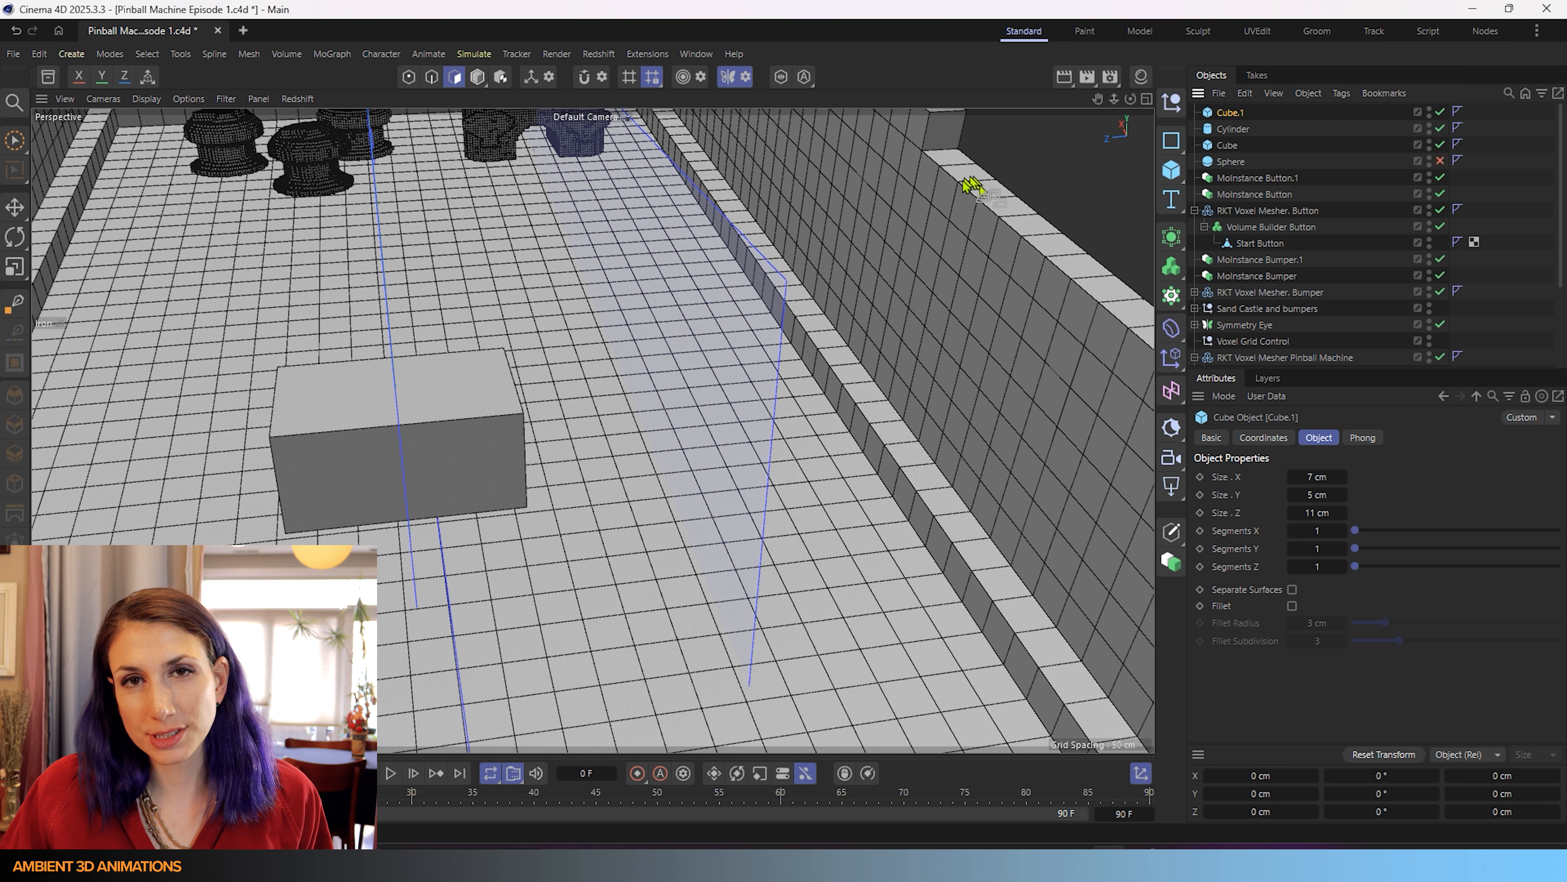
left_click(1176, 538)
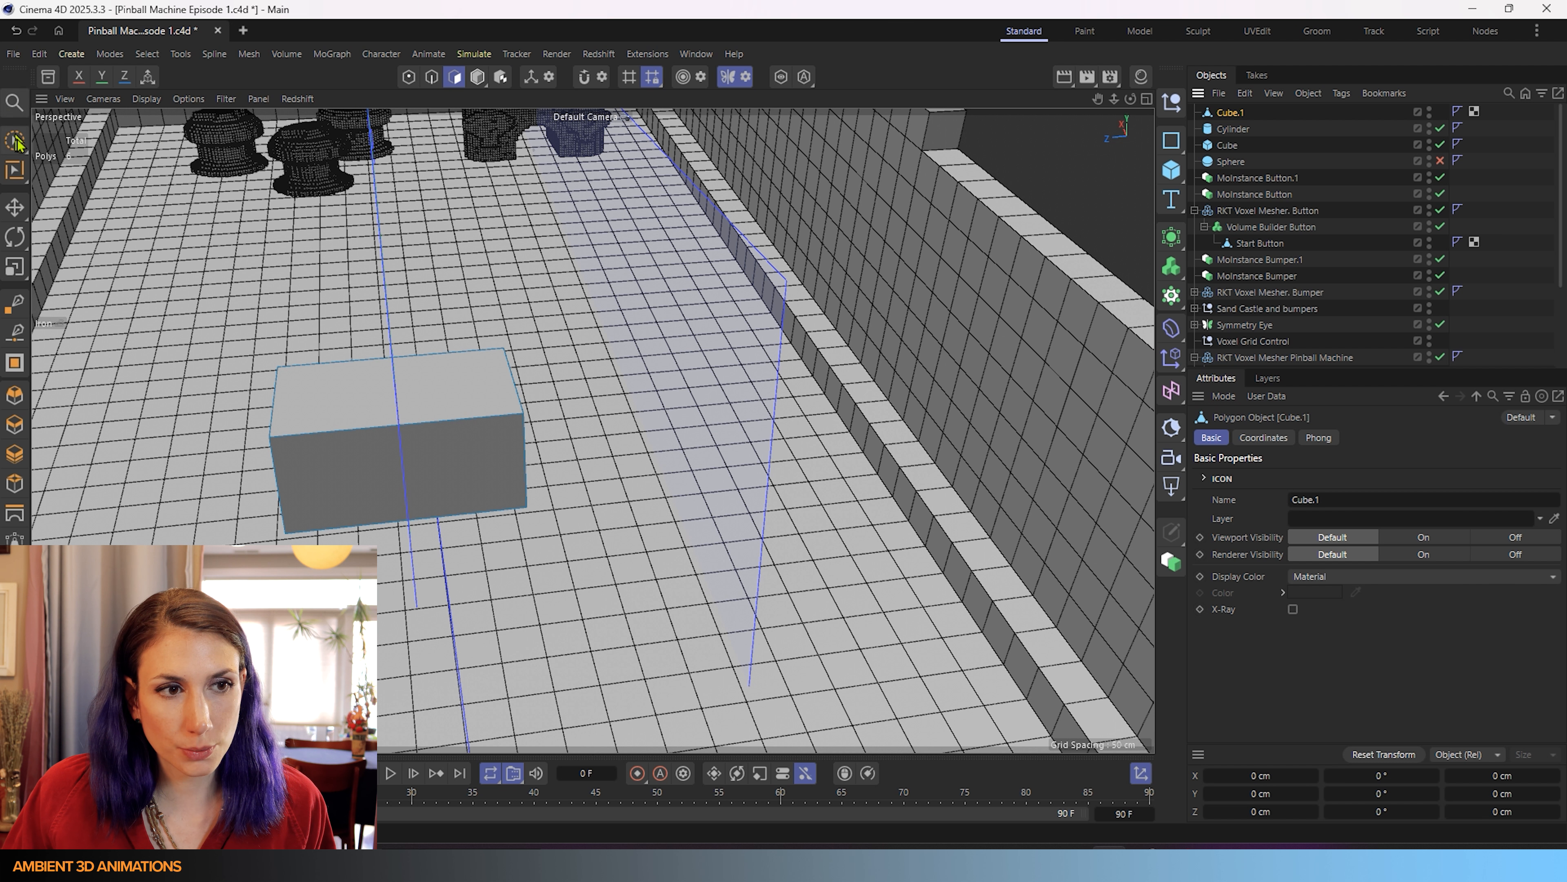
left_click(18, 143)
left_click(430, 374)
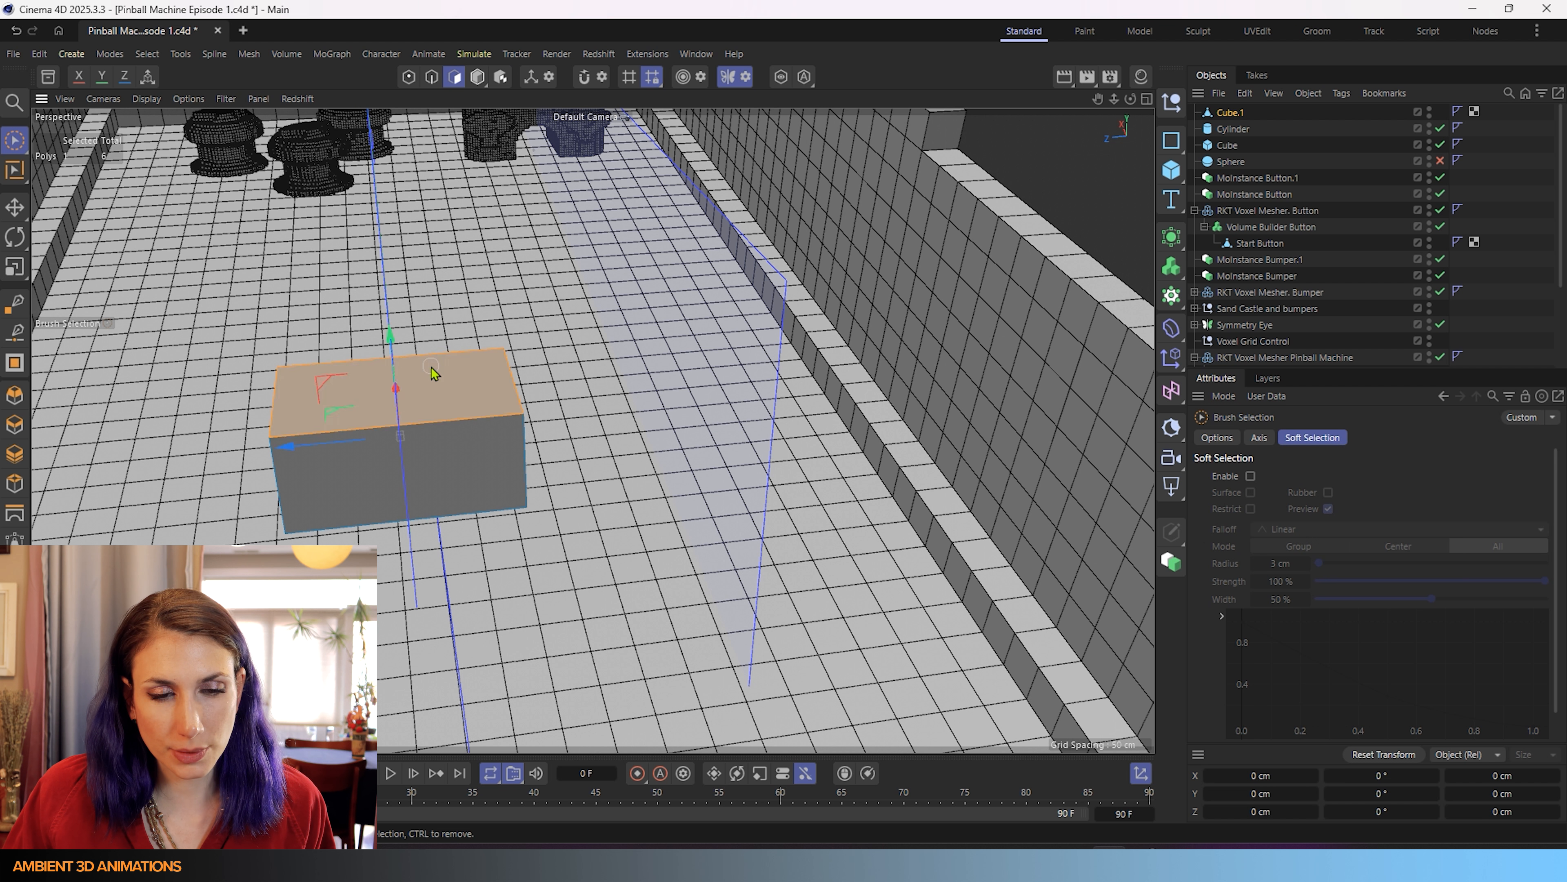
right_click(501, 365)
left_click(569, 399)
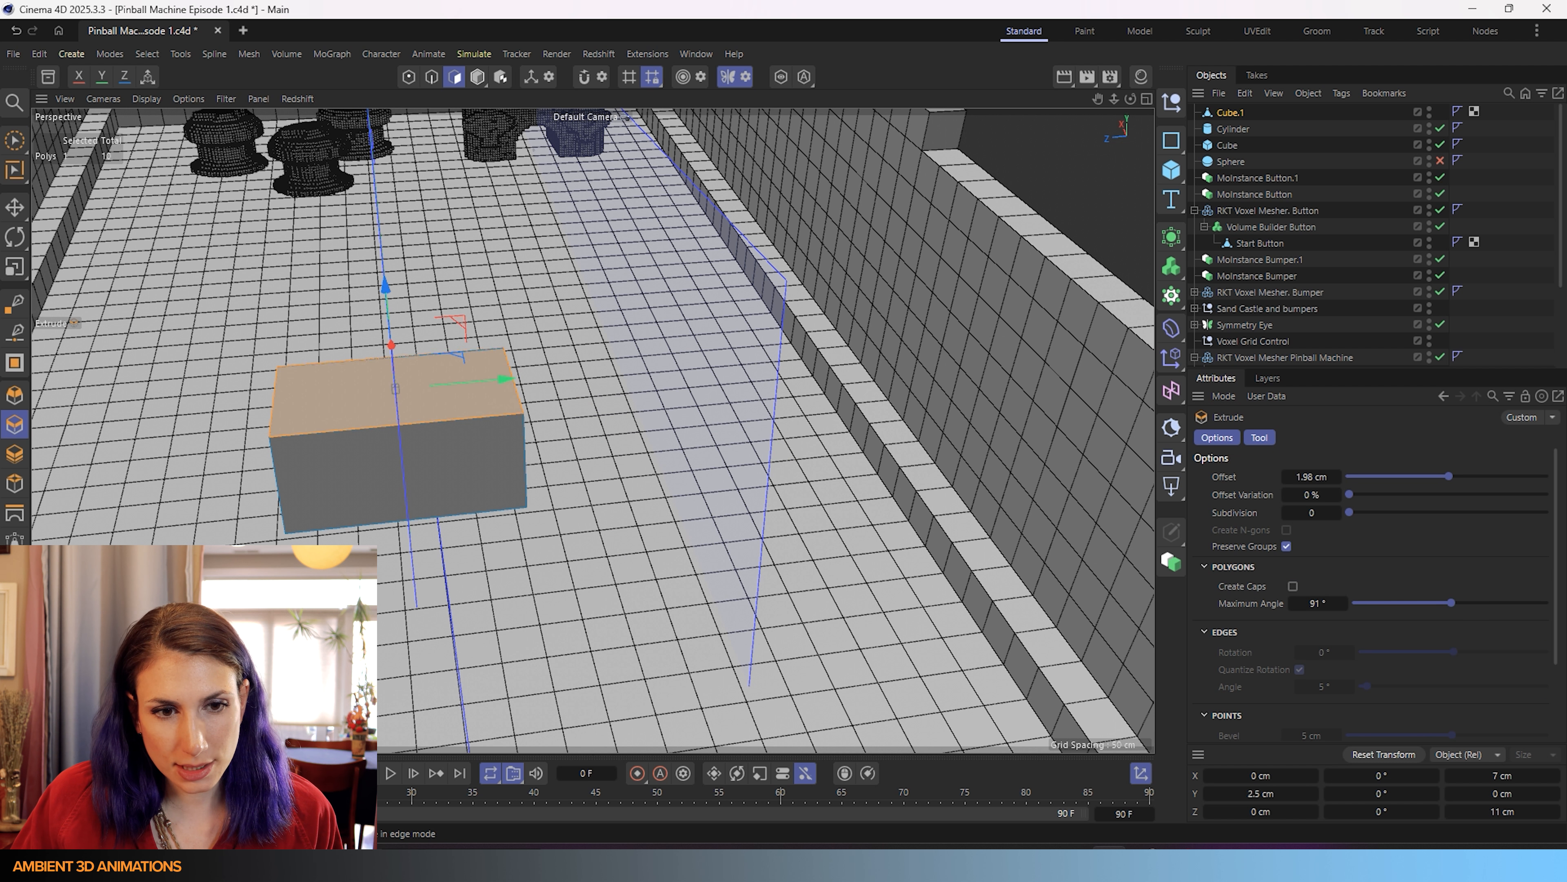
left_click_drag(580, 432, 775, 440)
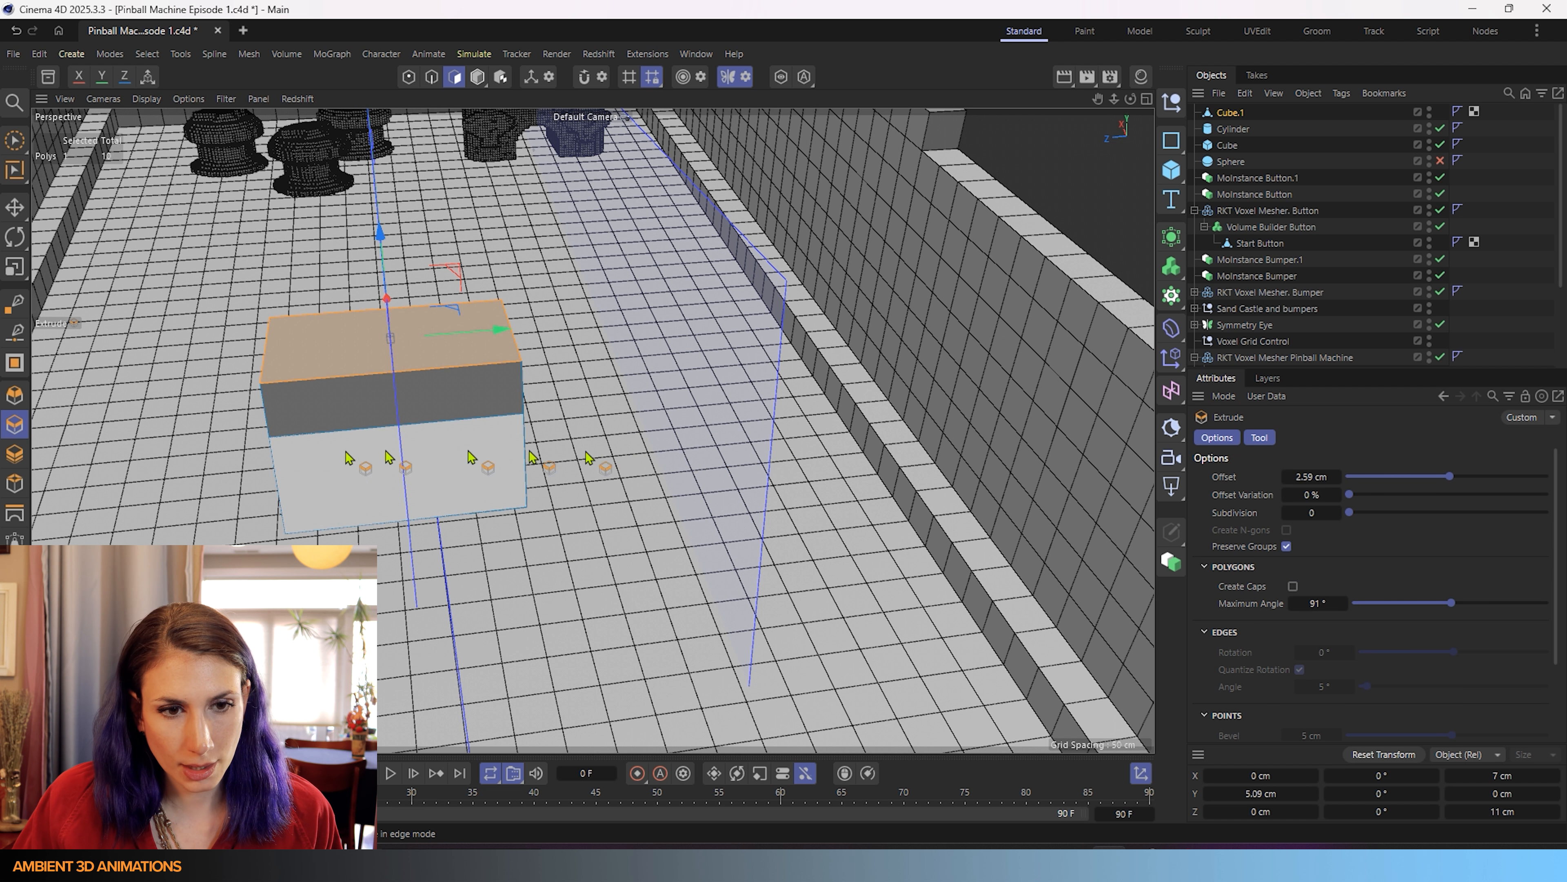
- Bevel the block's two long top edges with an offset of about 3.57 cm and 3 subdivisions to form a rounded lid
left_click(13, 140)
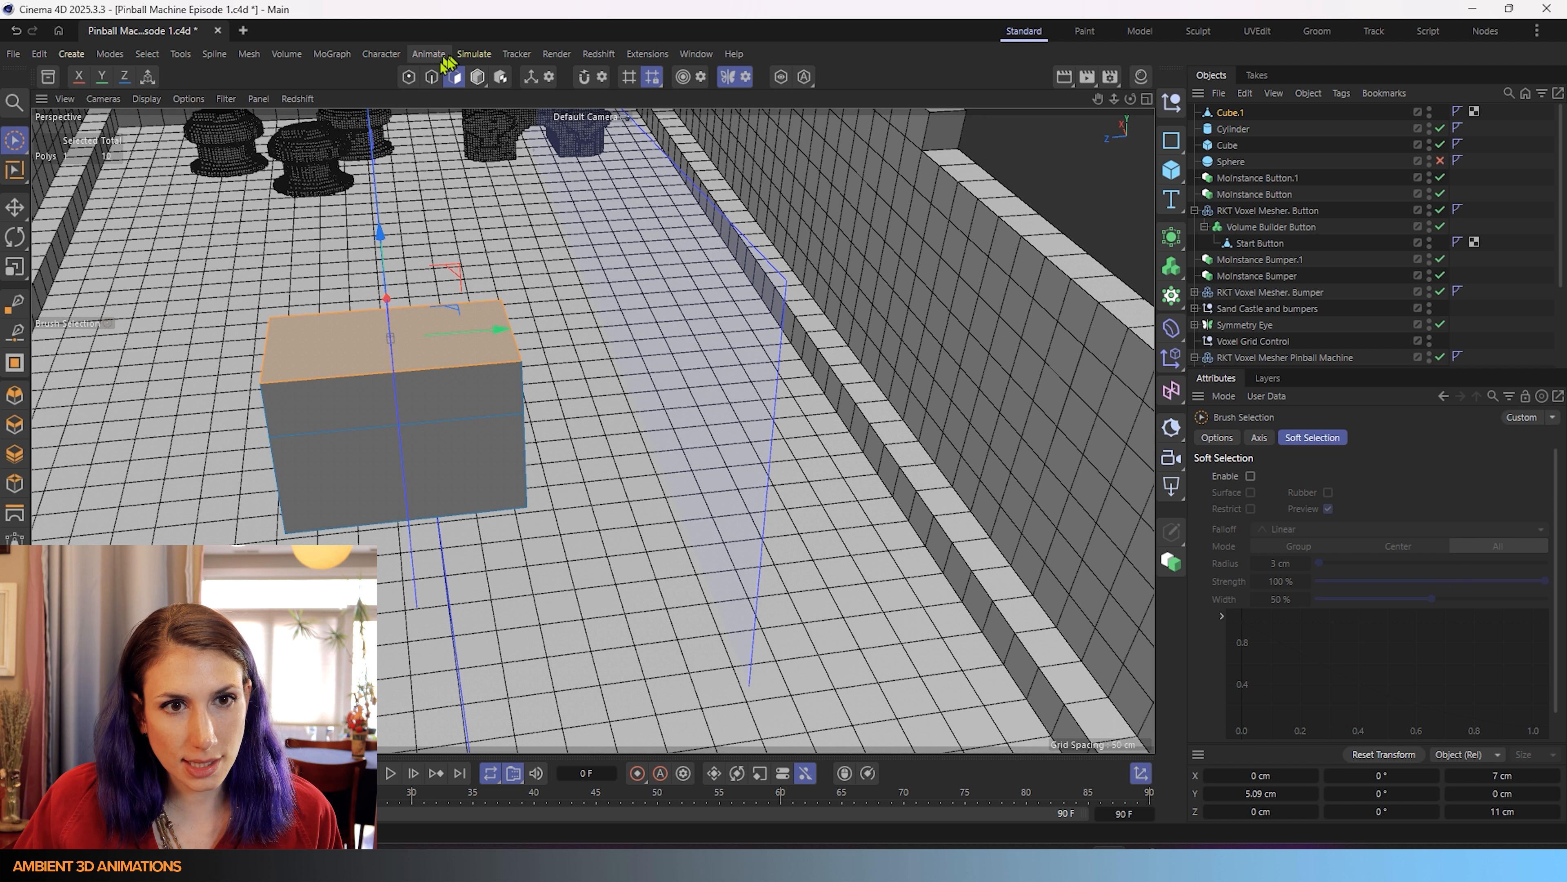
left_click(431, 77)
left_click(343, 375)
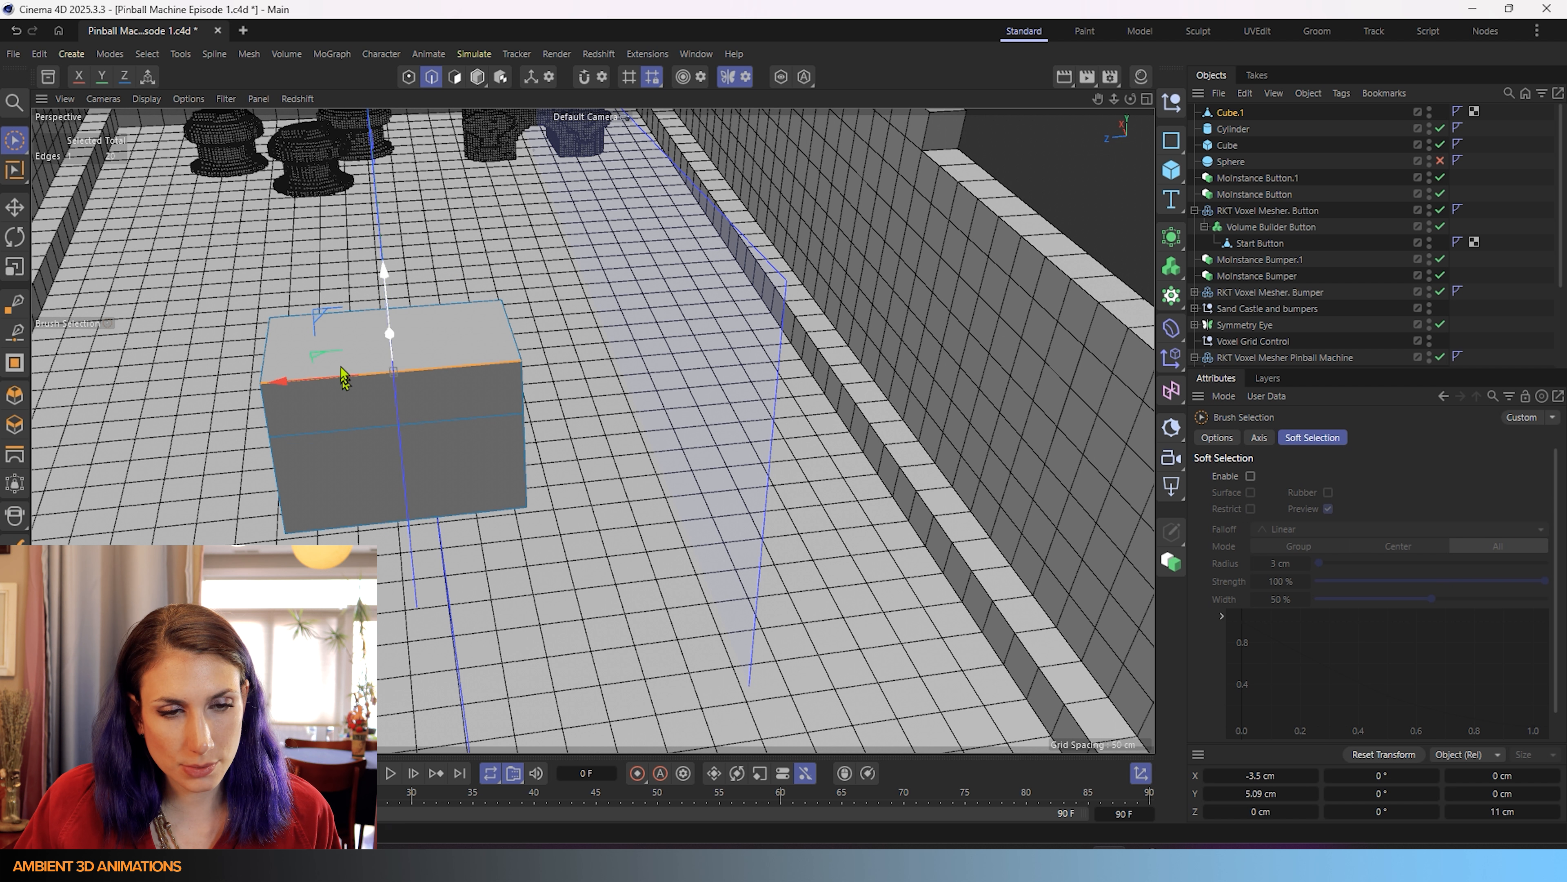
left_click(350, 308, "shift")
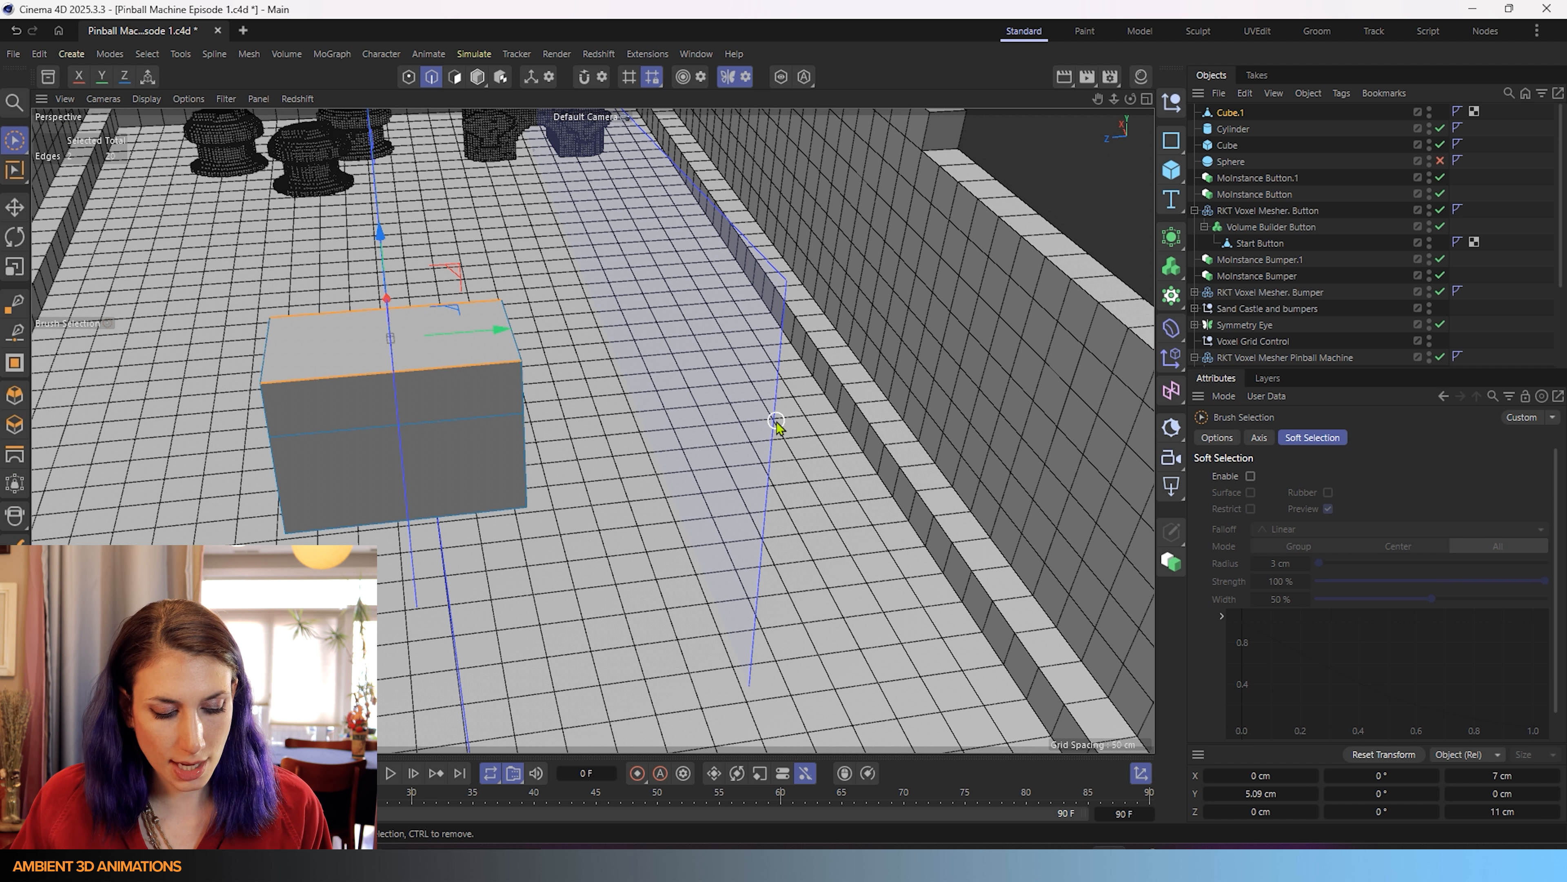
key("b")
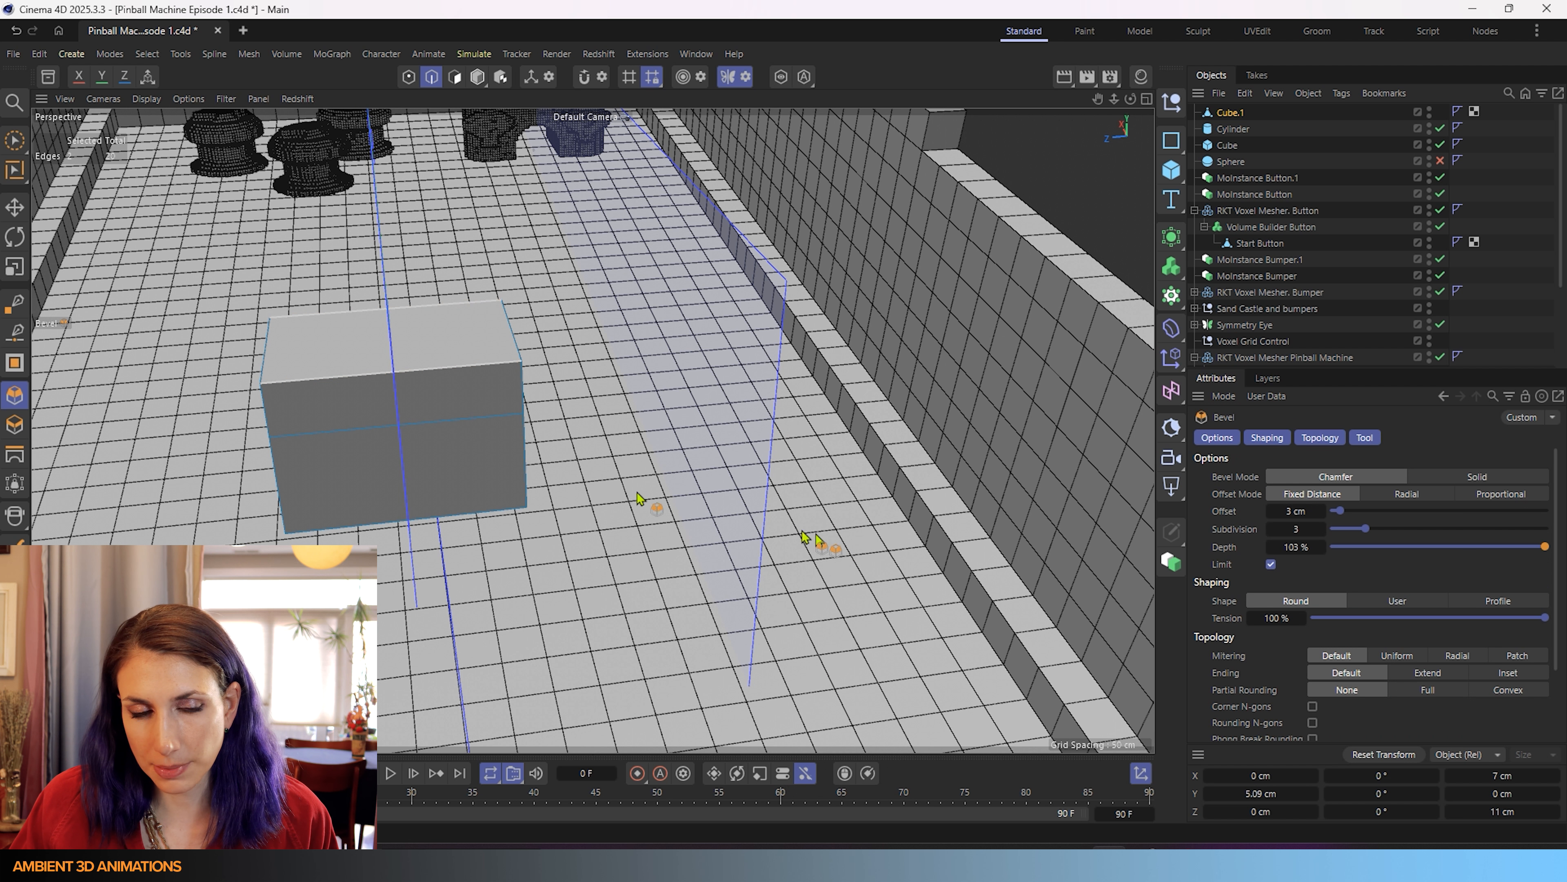
left_click_drag(614, 466, 673, 467)
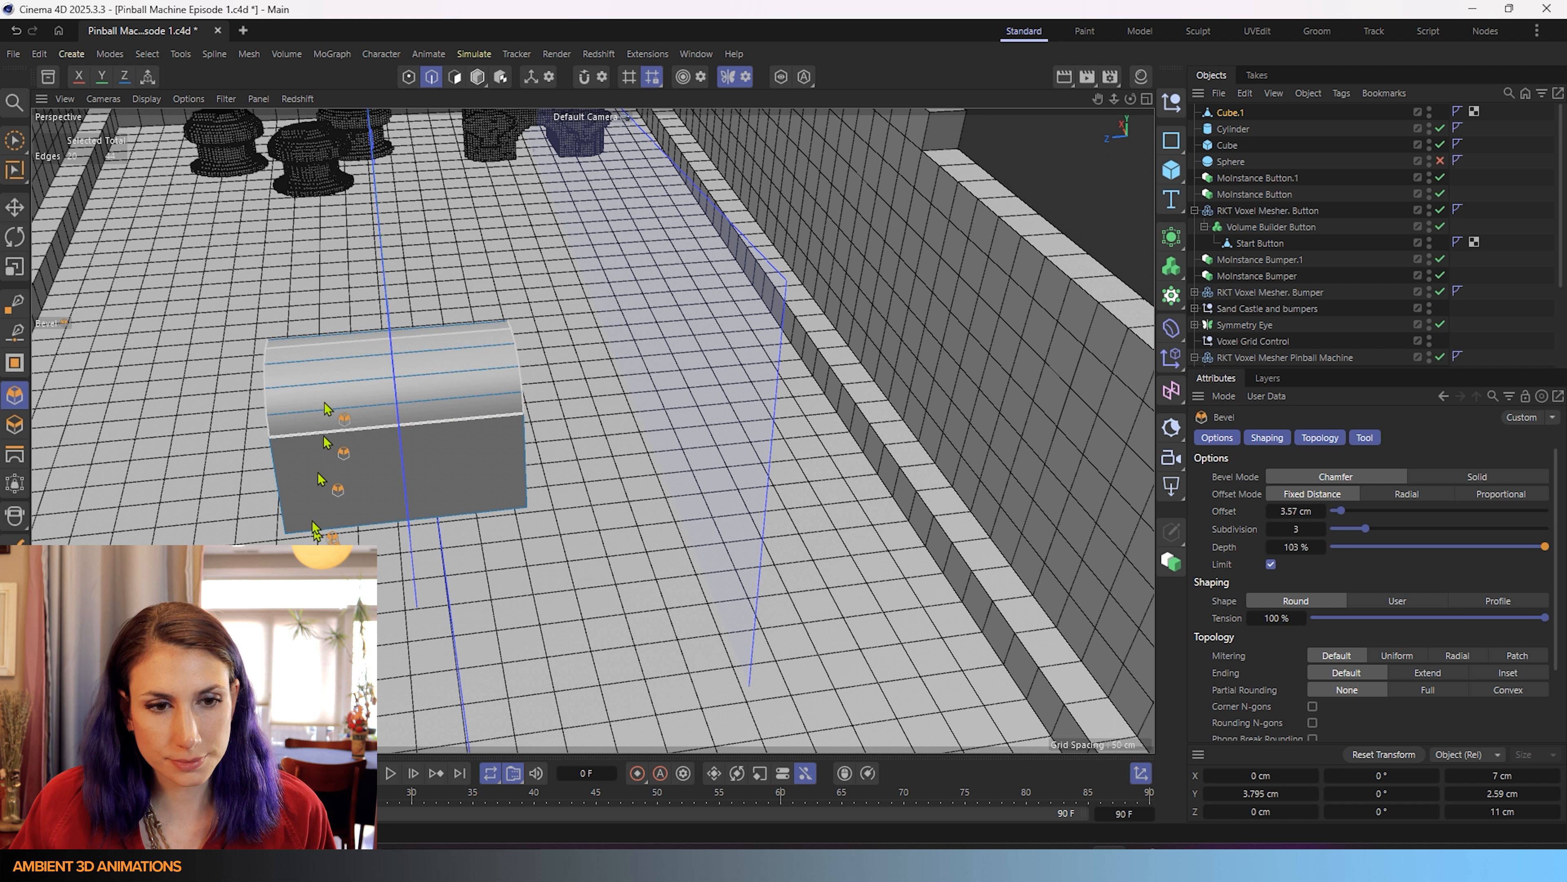
- Add a 50% loop cut across the middle of the chest shape and symmetrical 50% cuts halfway to each end
left_click_drag(333, 442, 388, 518, "alt")
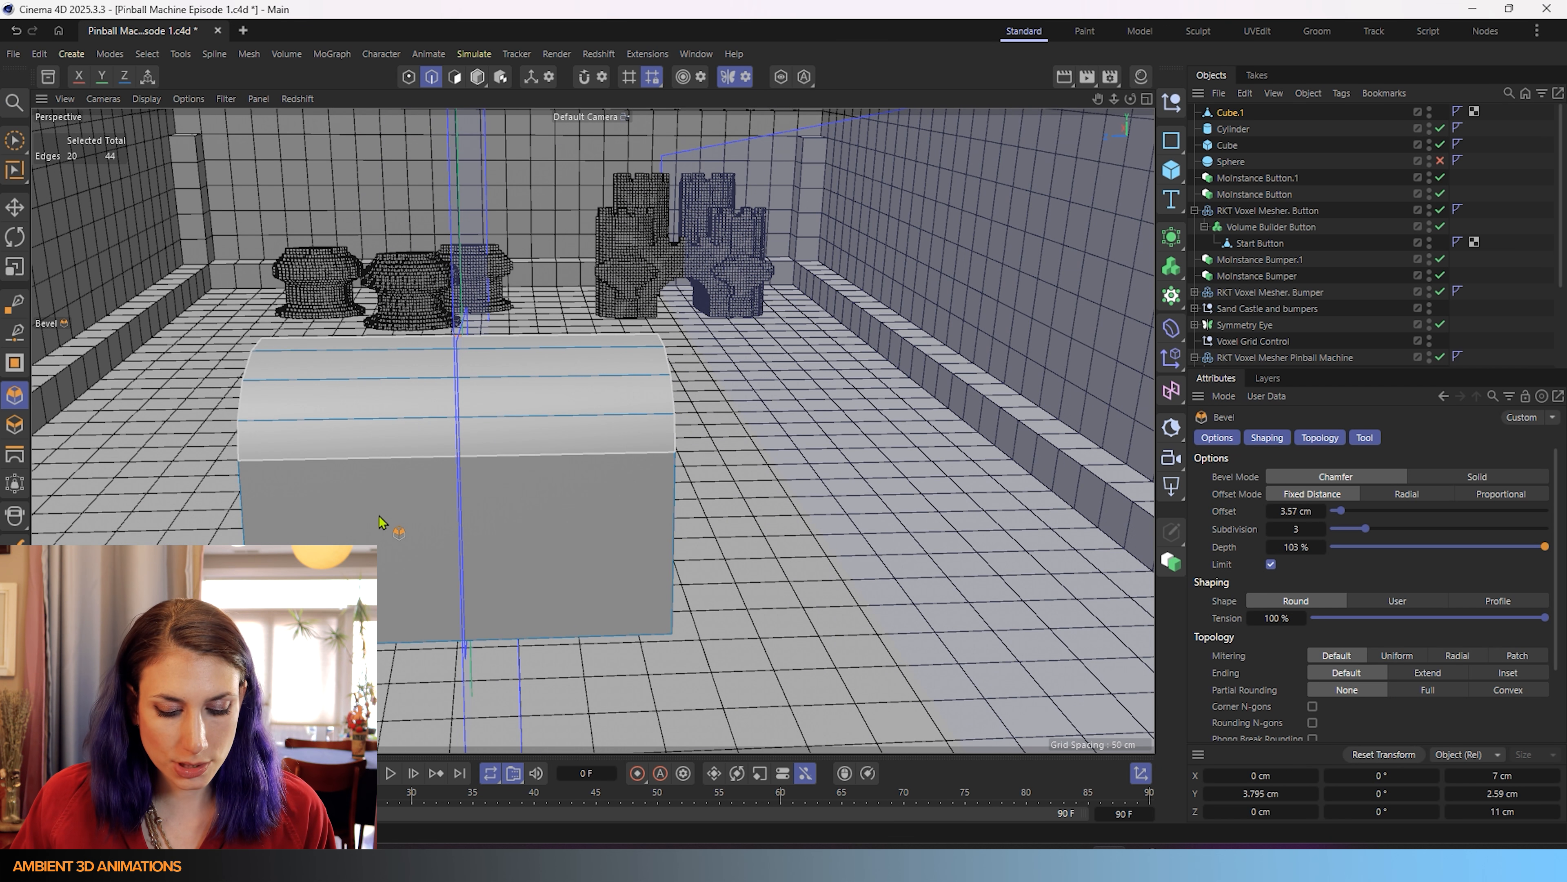
right_click(379, 522)
left_click(407, 608)
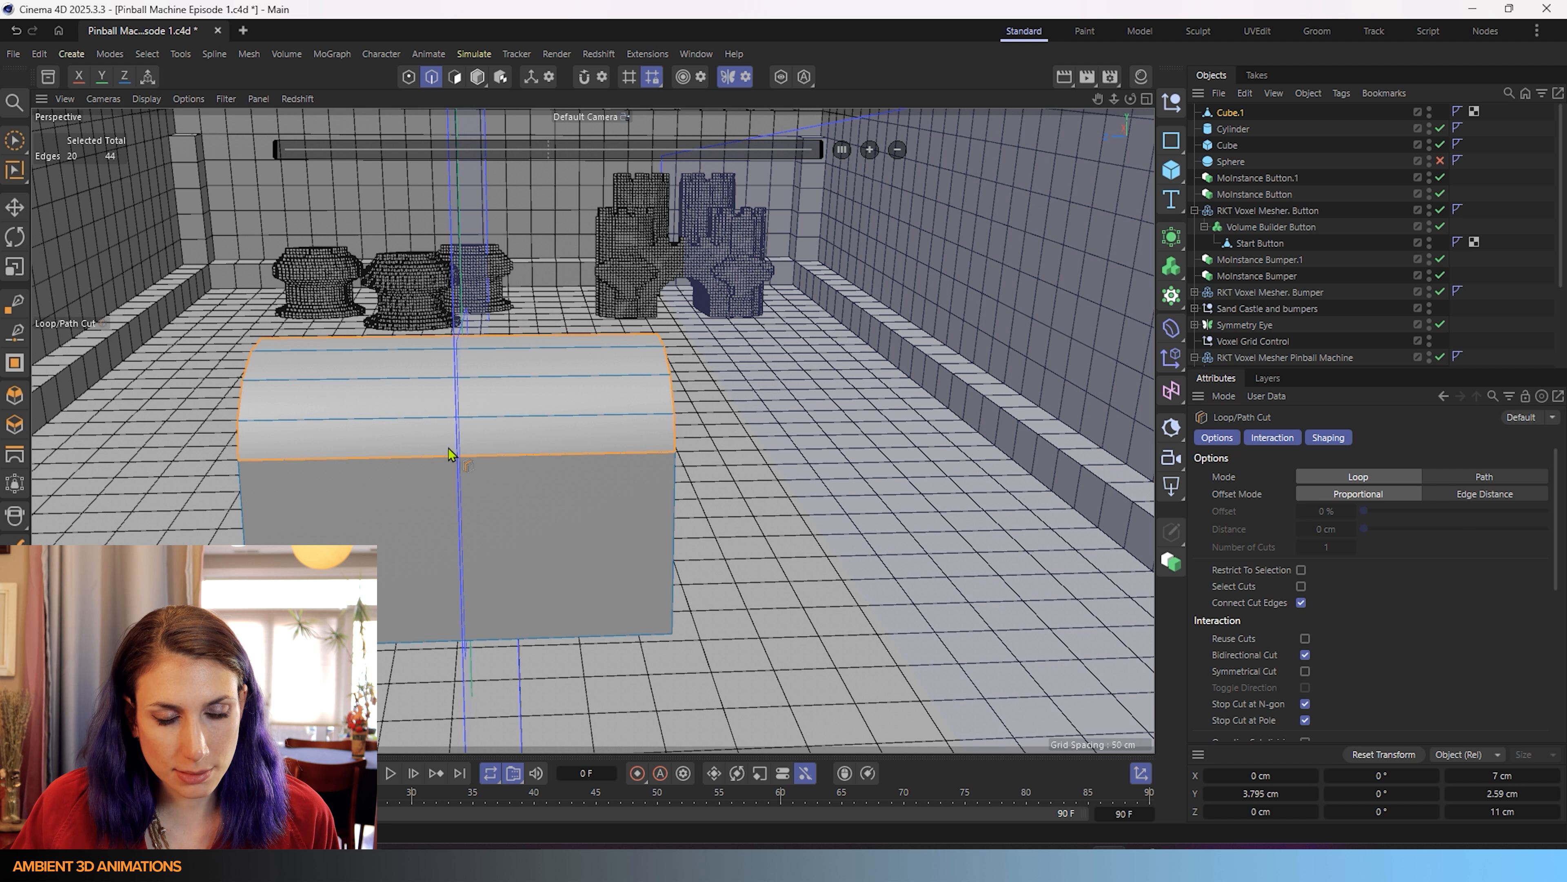
left_click(466, 460)
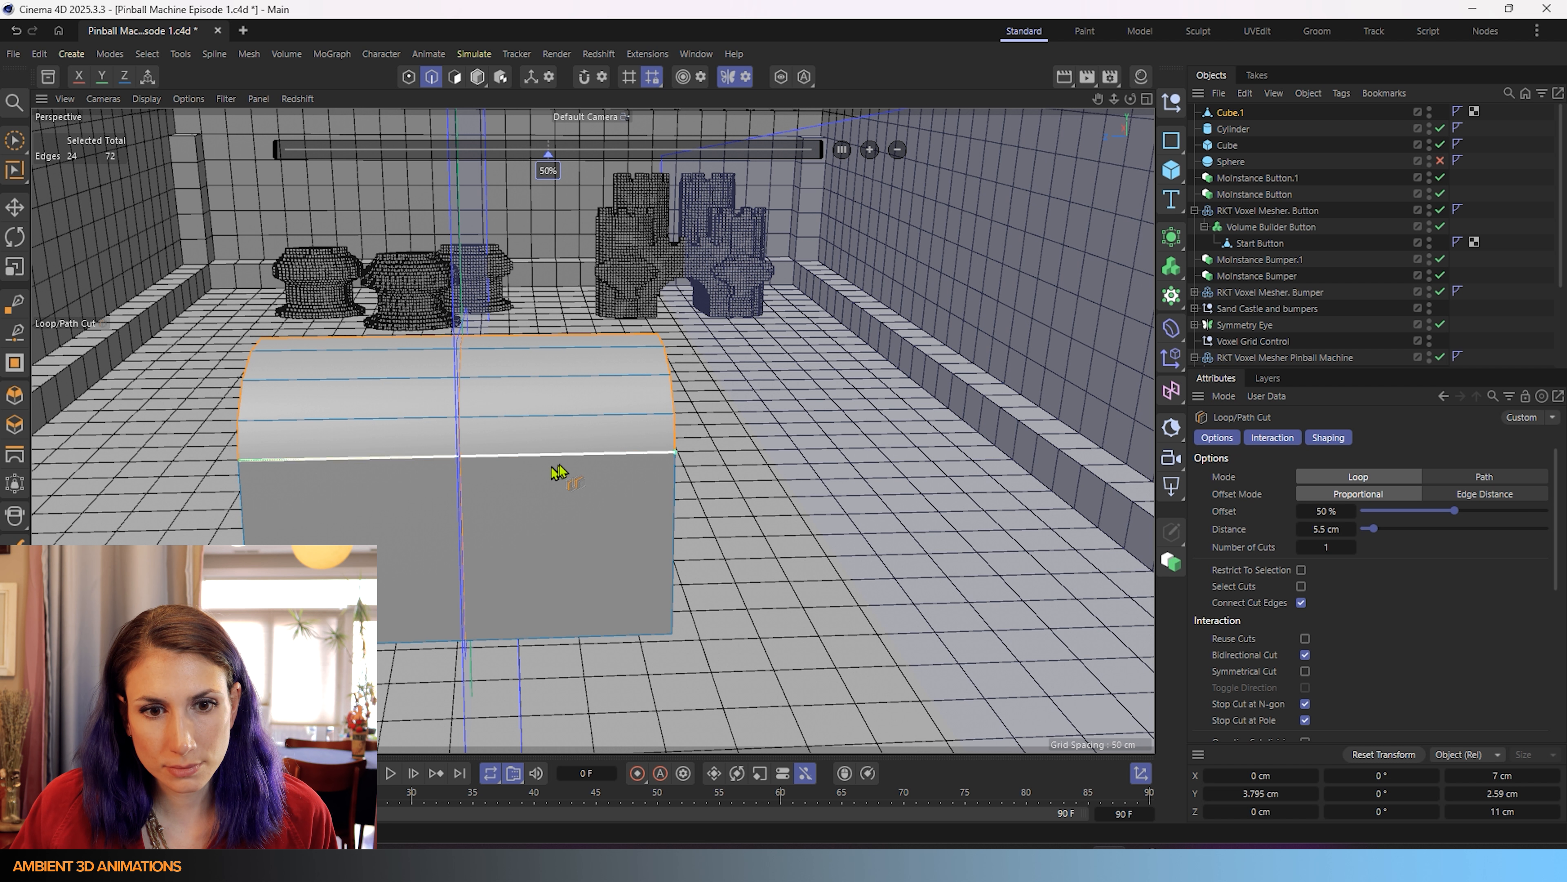
left_click(584, 453)
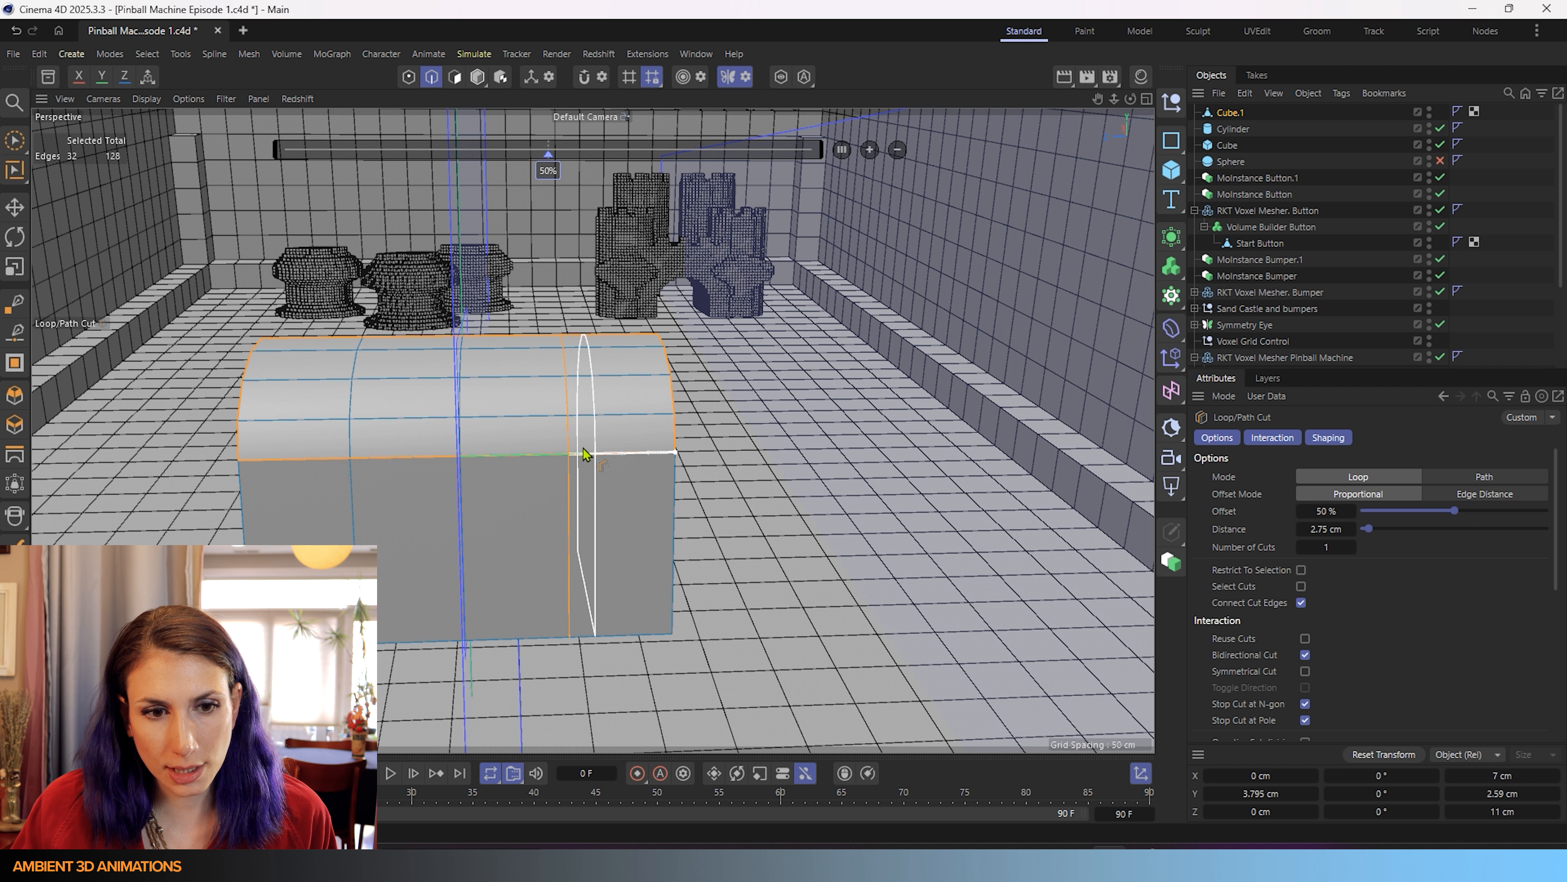
left_click(354, 457)
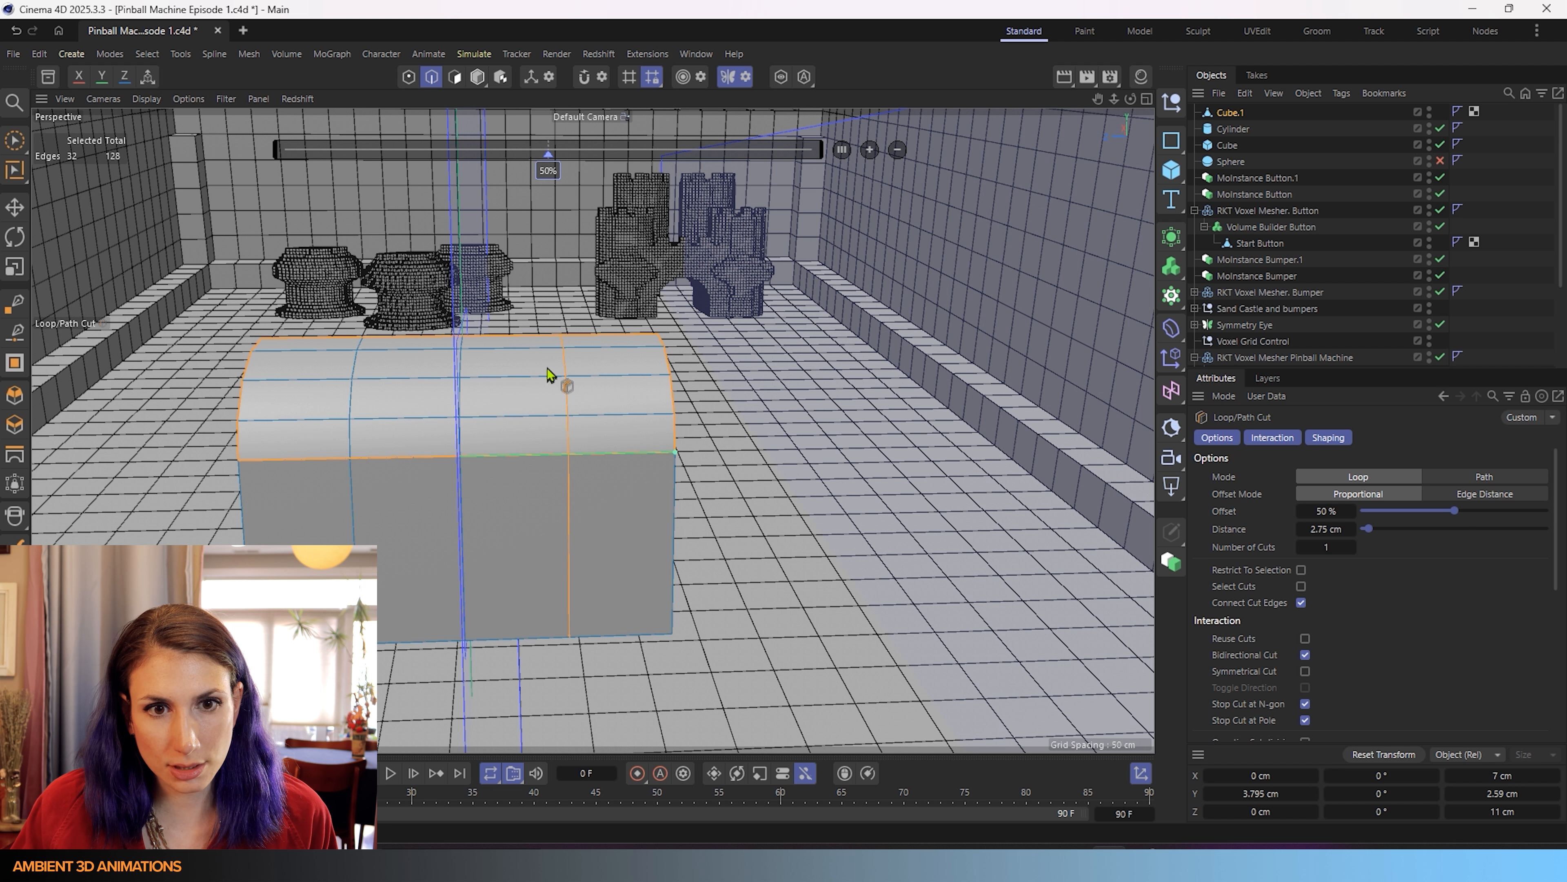
left_click(727, 76)
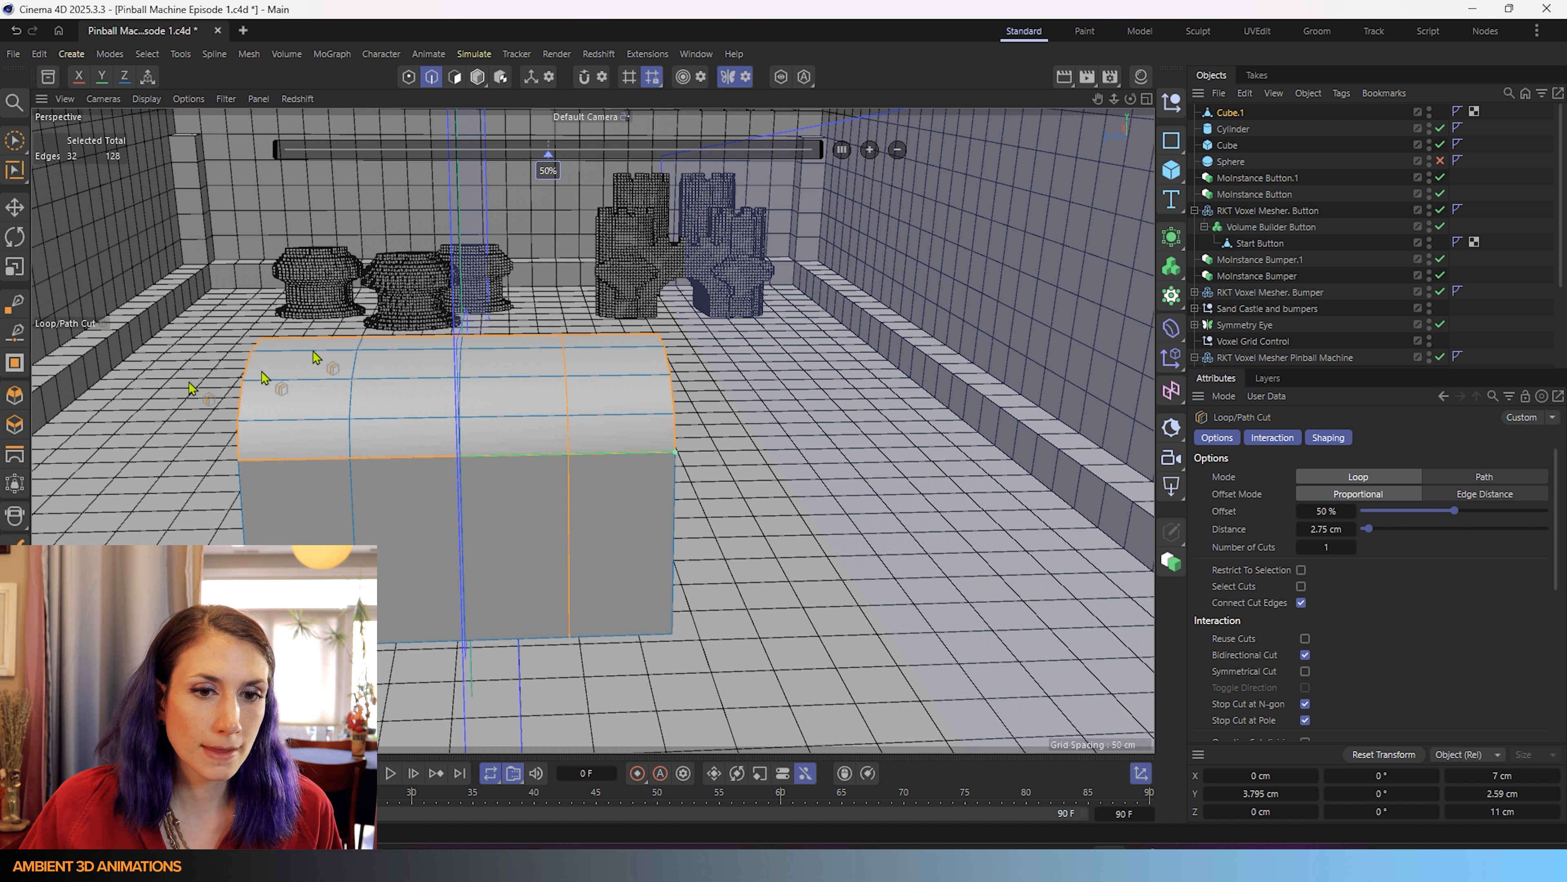
- Add mirrored loop cuts closely on both sides of each quarter loop to outline two narrow straps around the chest
left_click_drag(398, 197, 598, 582, "alt")
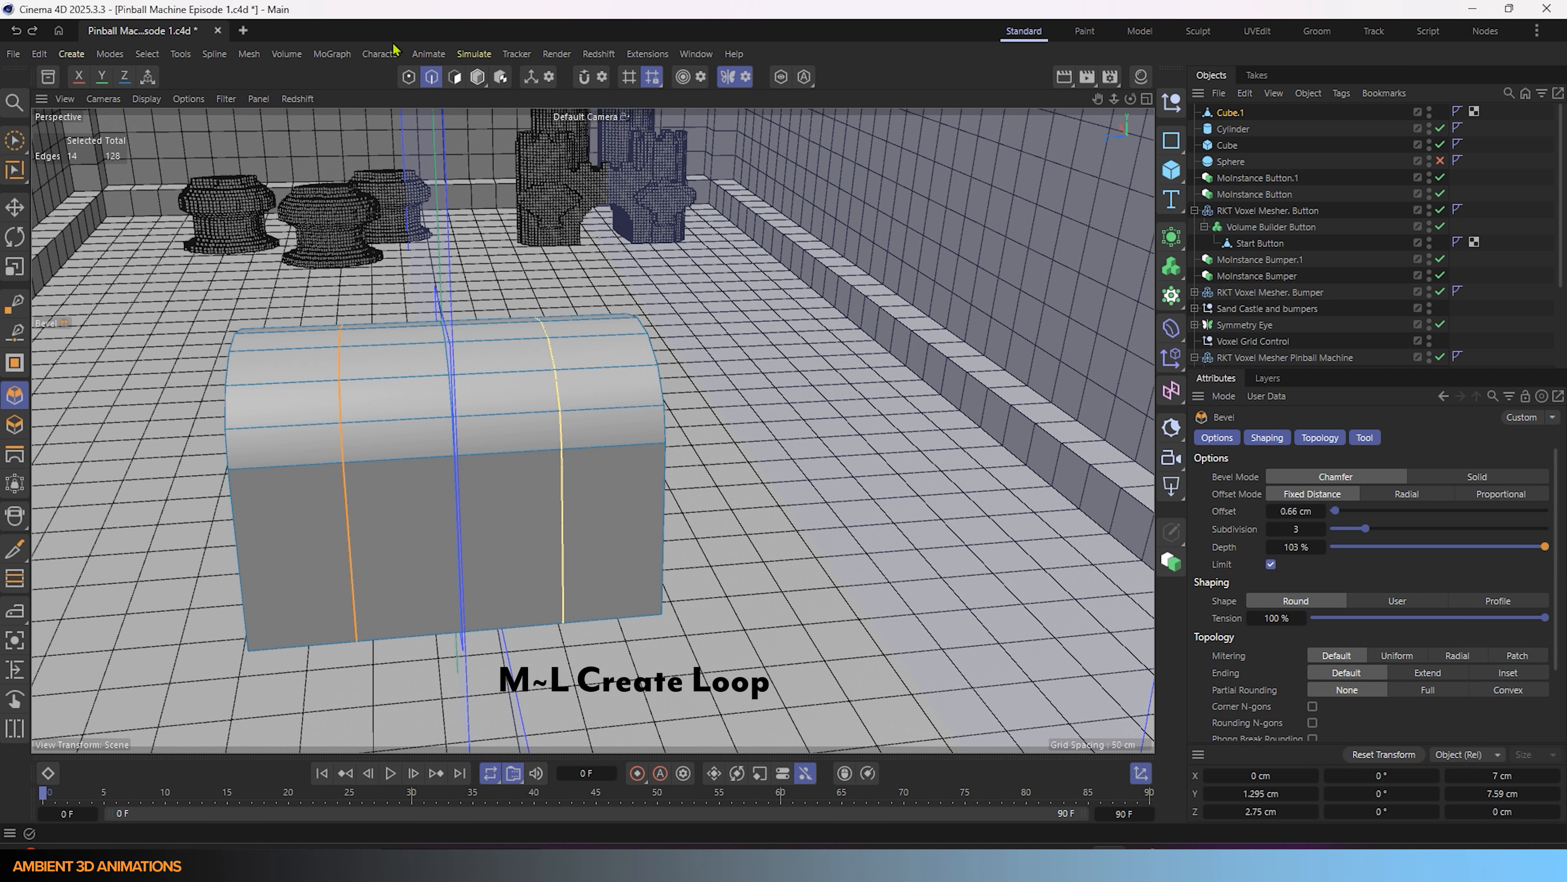
key("m")
key("l")
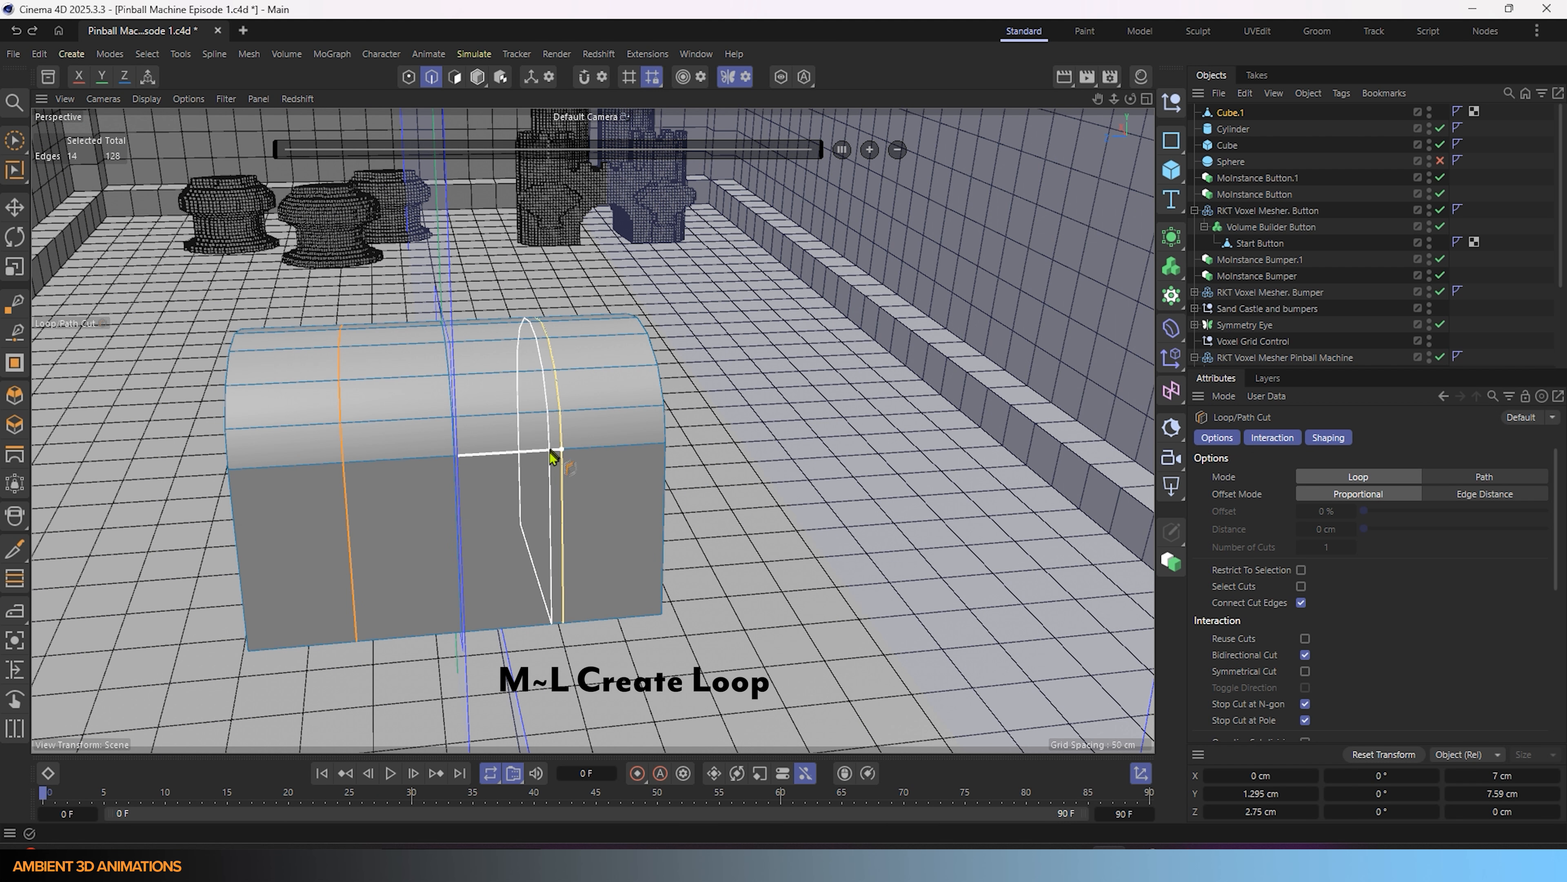
left_click(553, 463)
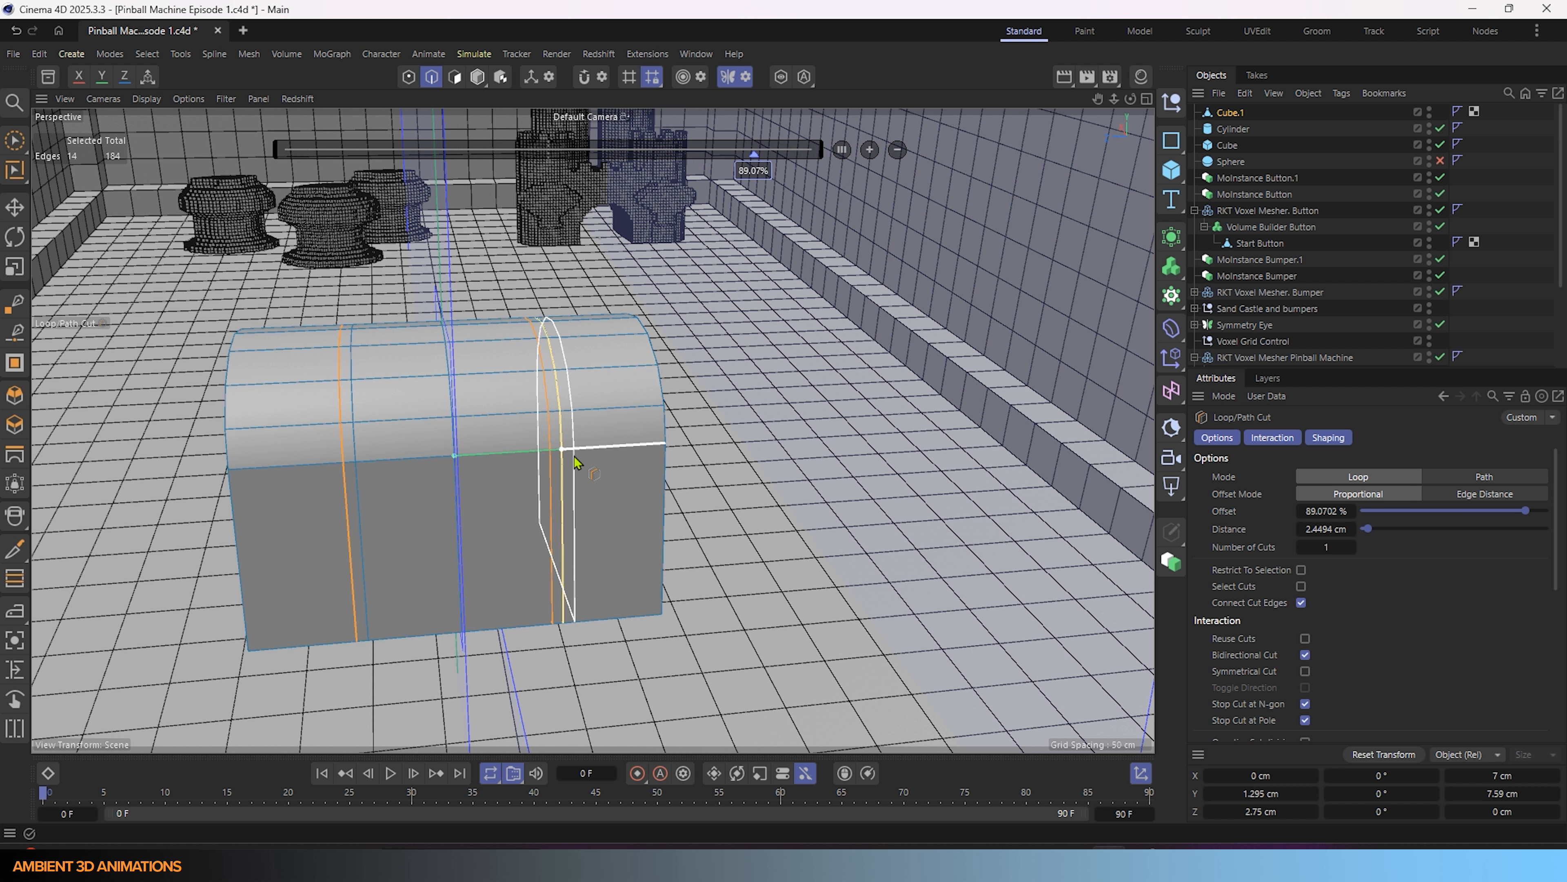
left_click(573, 456)
- Select the centre edge loop inside each strap outline and dissolve both loops
left_click_drag(700, 536, 521, 546, "alt")
left_click(15, 137)
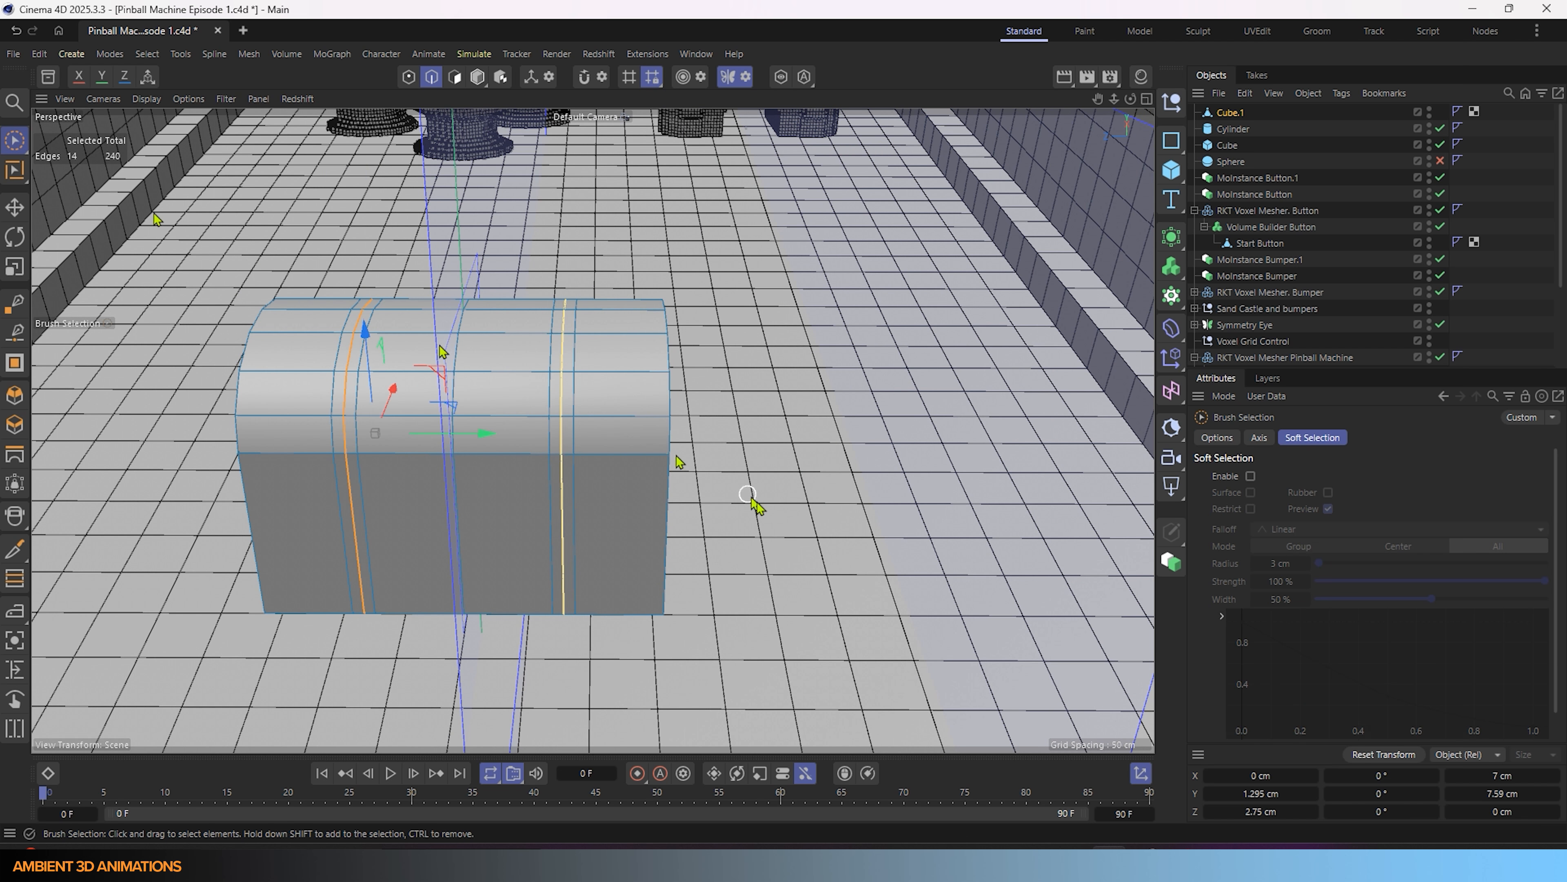
mouse_move(566, 446)
left_mouse_down("alt")
mouse_move(600, 394)
mouse_move(581, 428)
left_mouse_up("alt")
key("i")
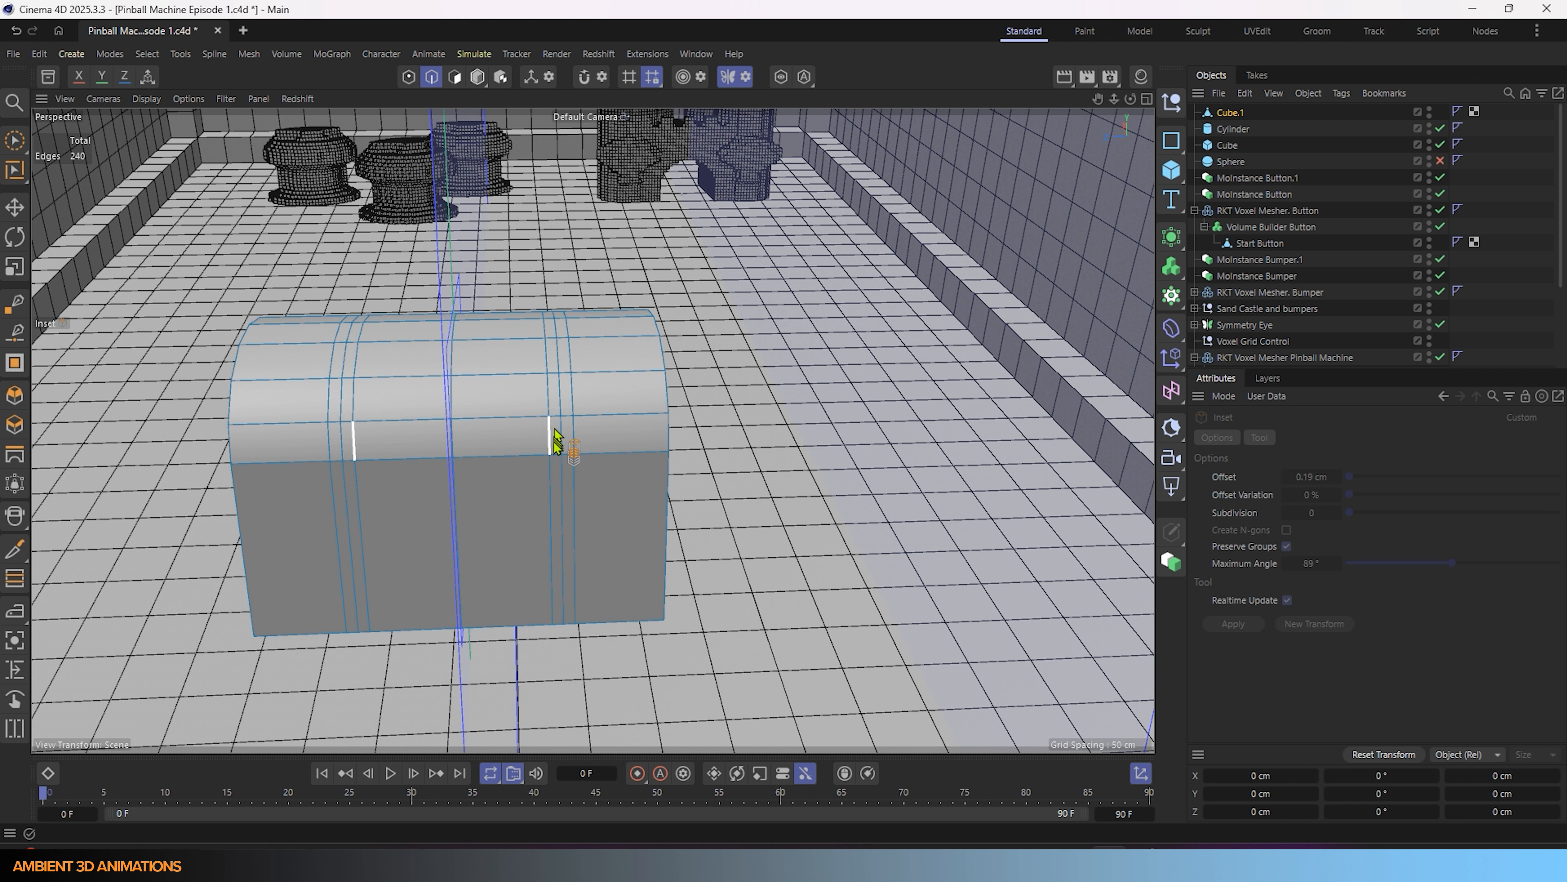
right_click(554, 445)
left_click(555, 441)
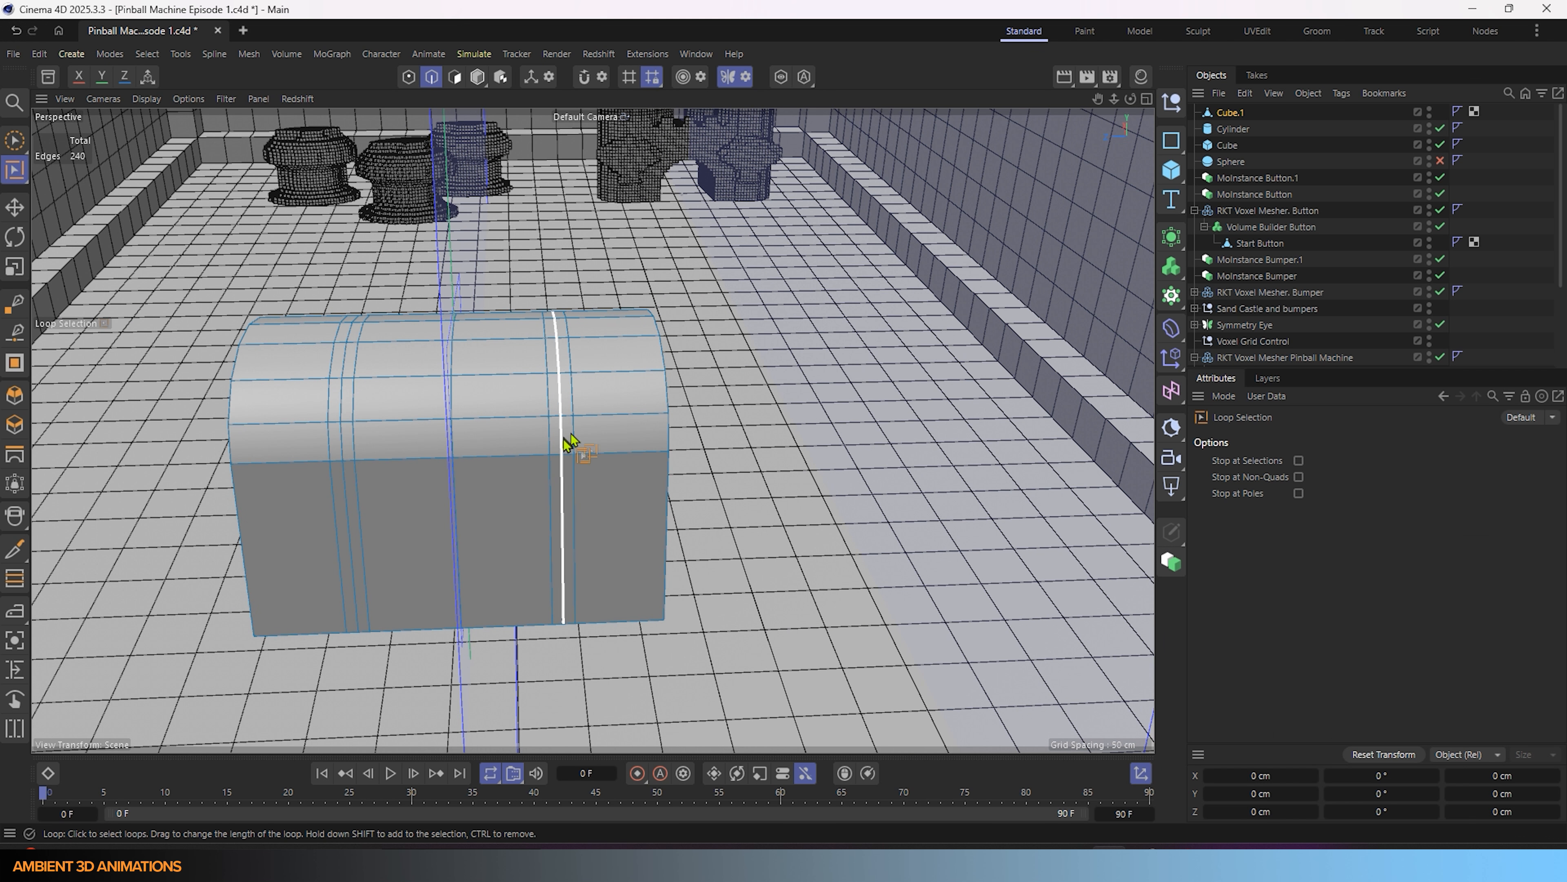
left_click(565, 478)
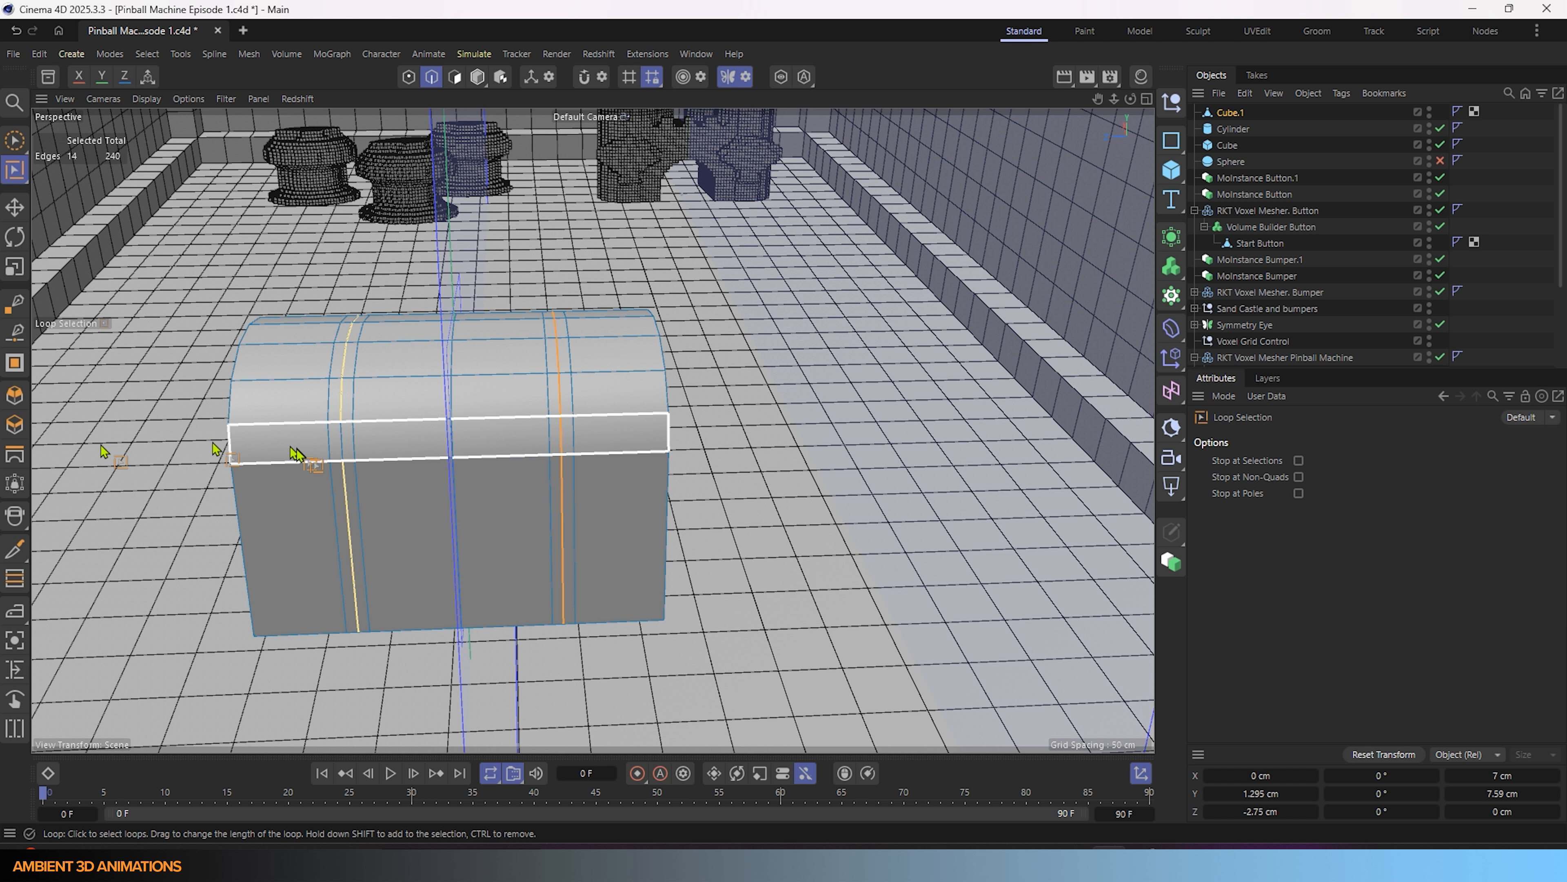
left_click(339, 440, "shift")
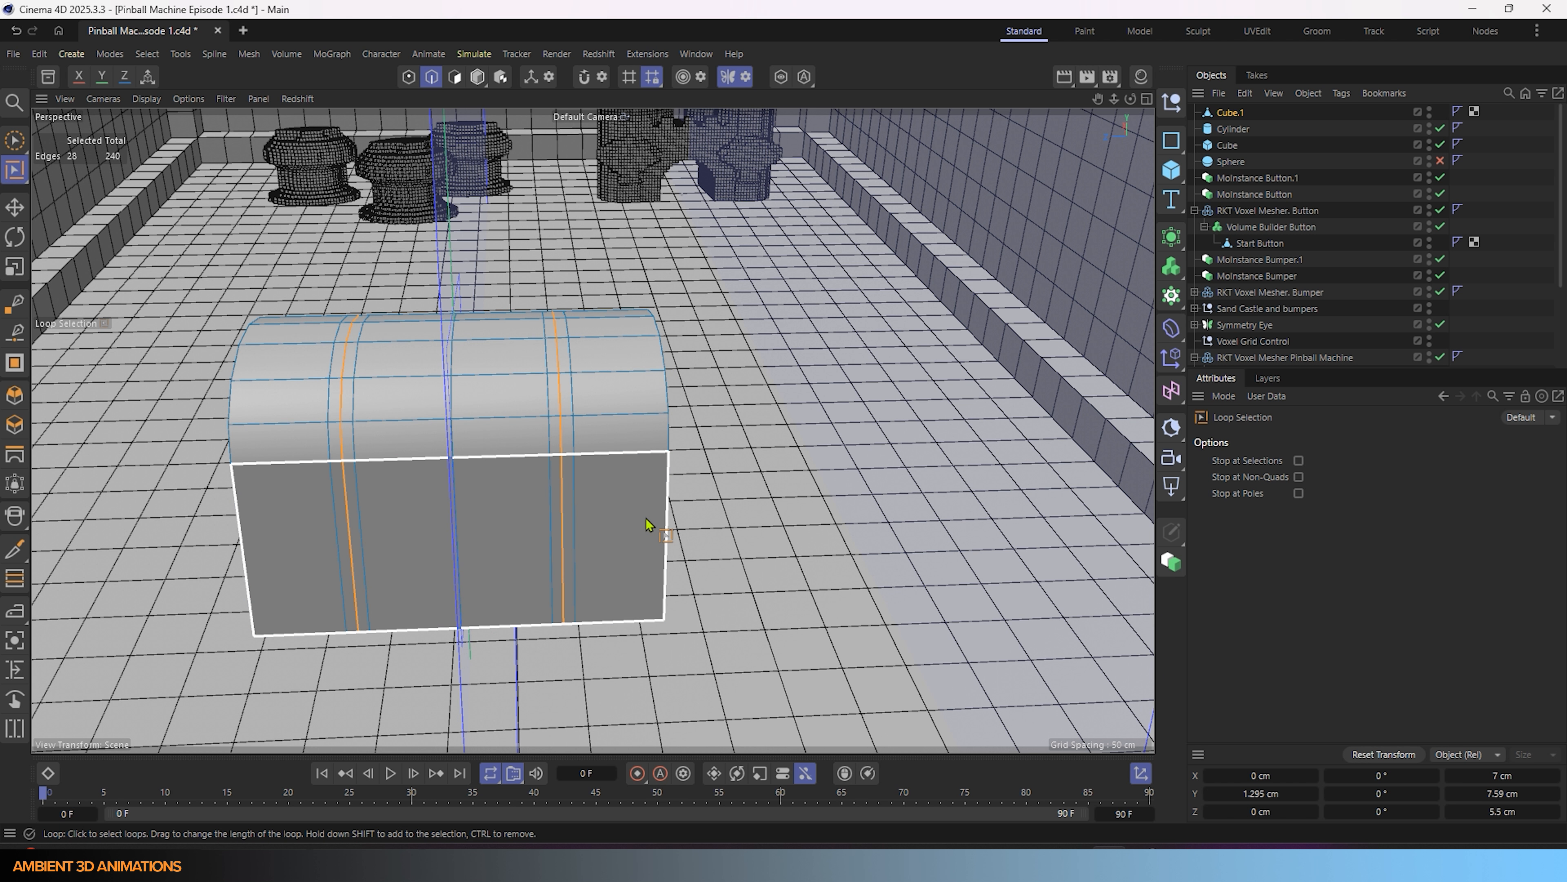
key("m")
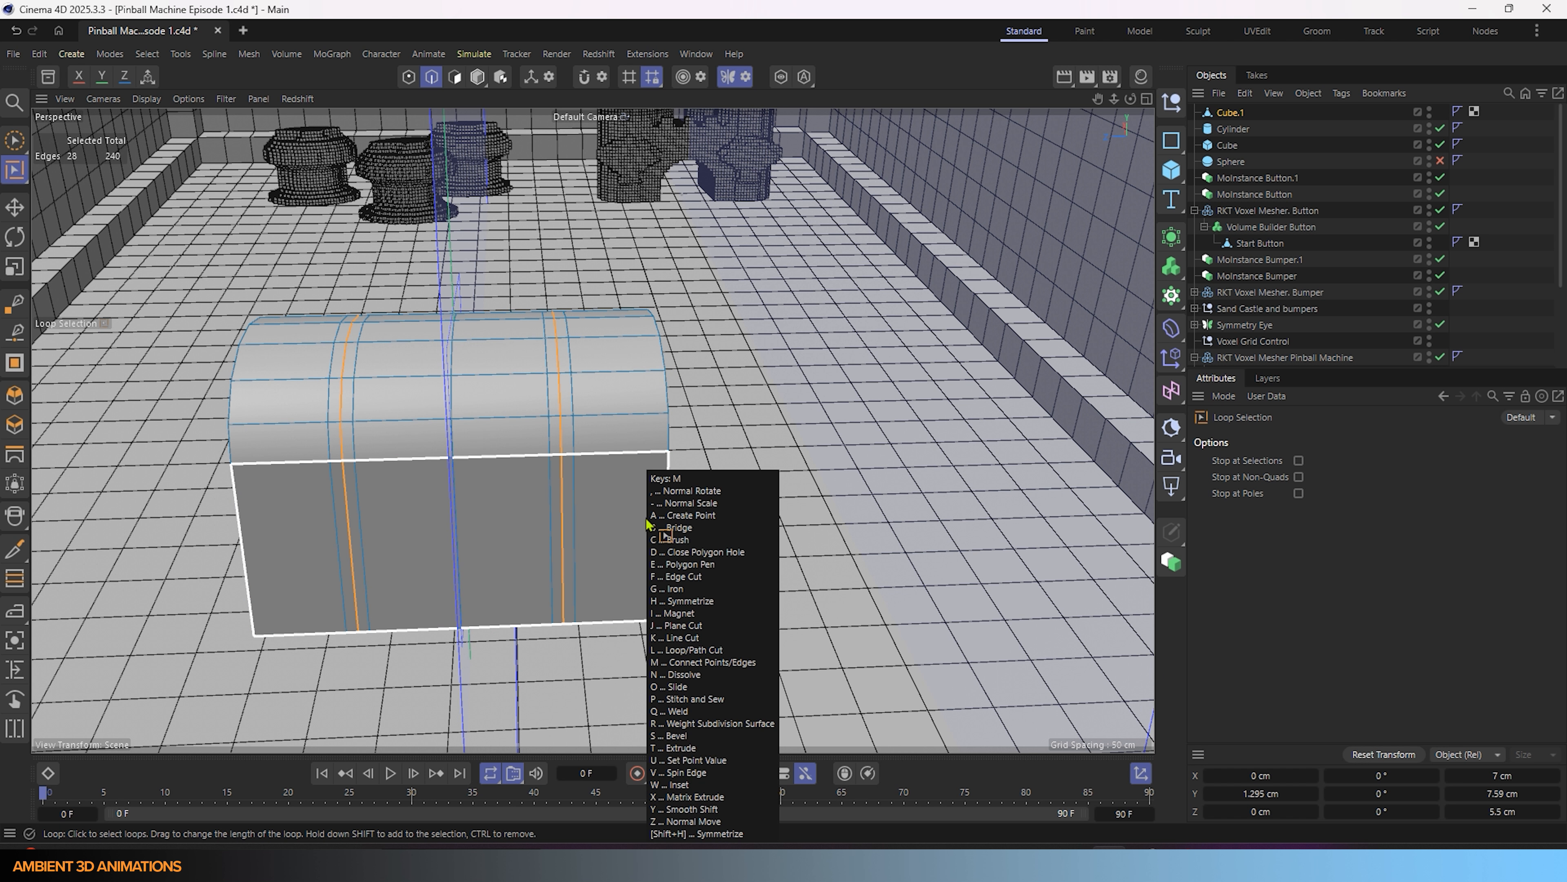
key("n")
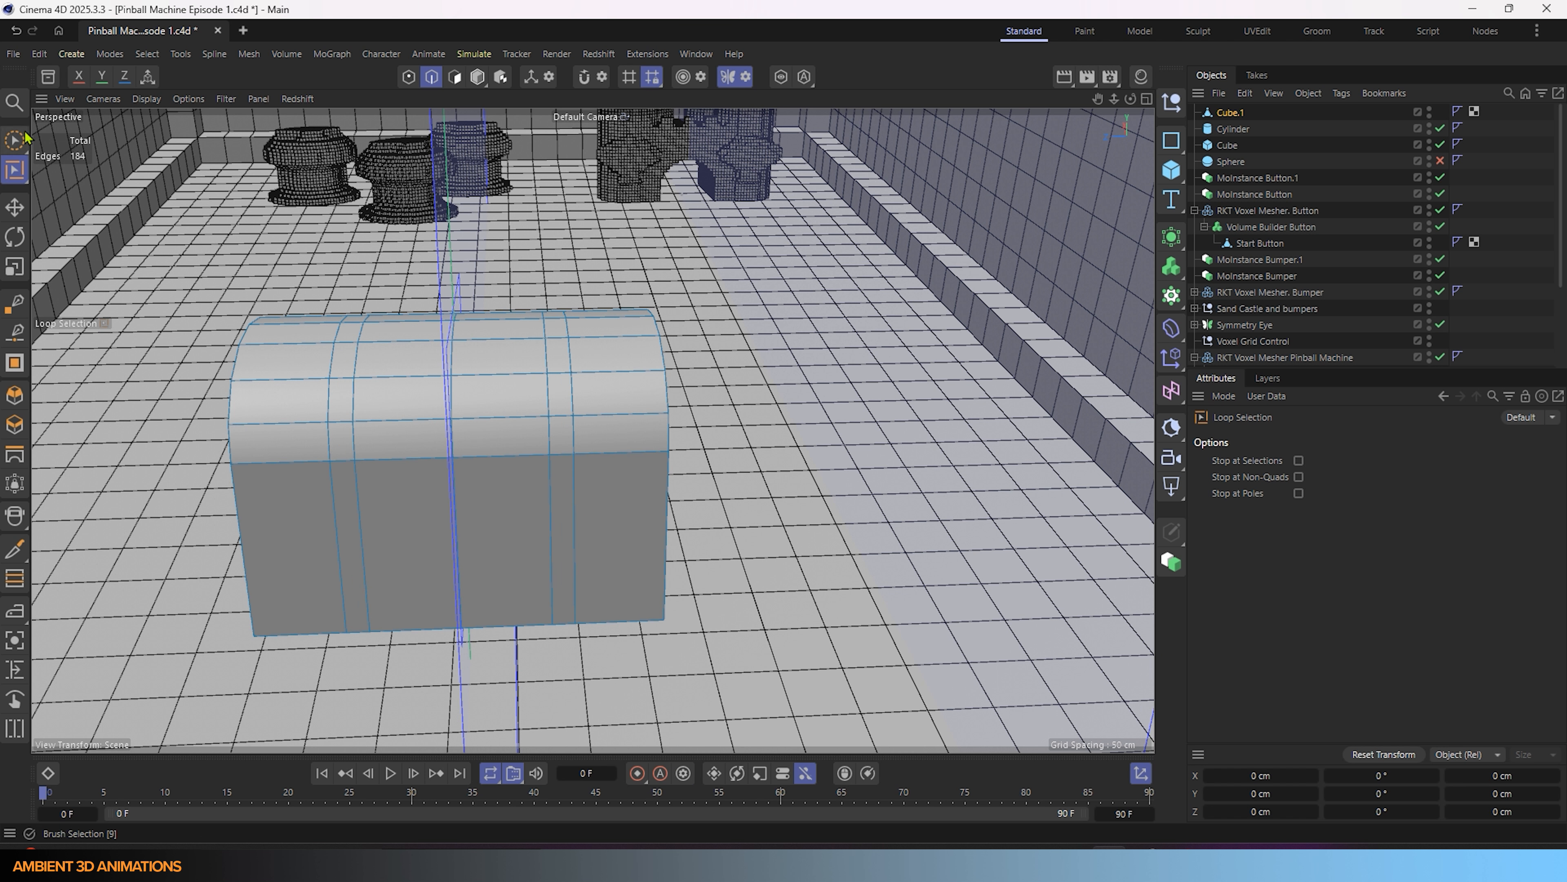
- Switch to polygon editing and brush-select polygons across the chest's rounded lid and long front side
left_click(22, 138)
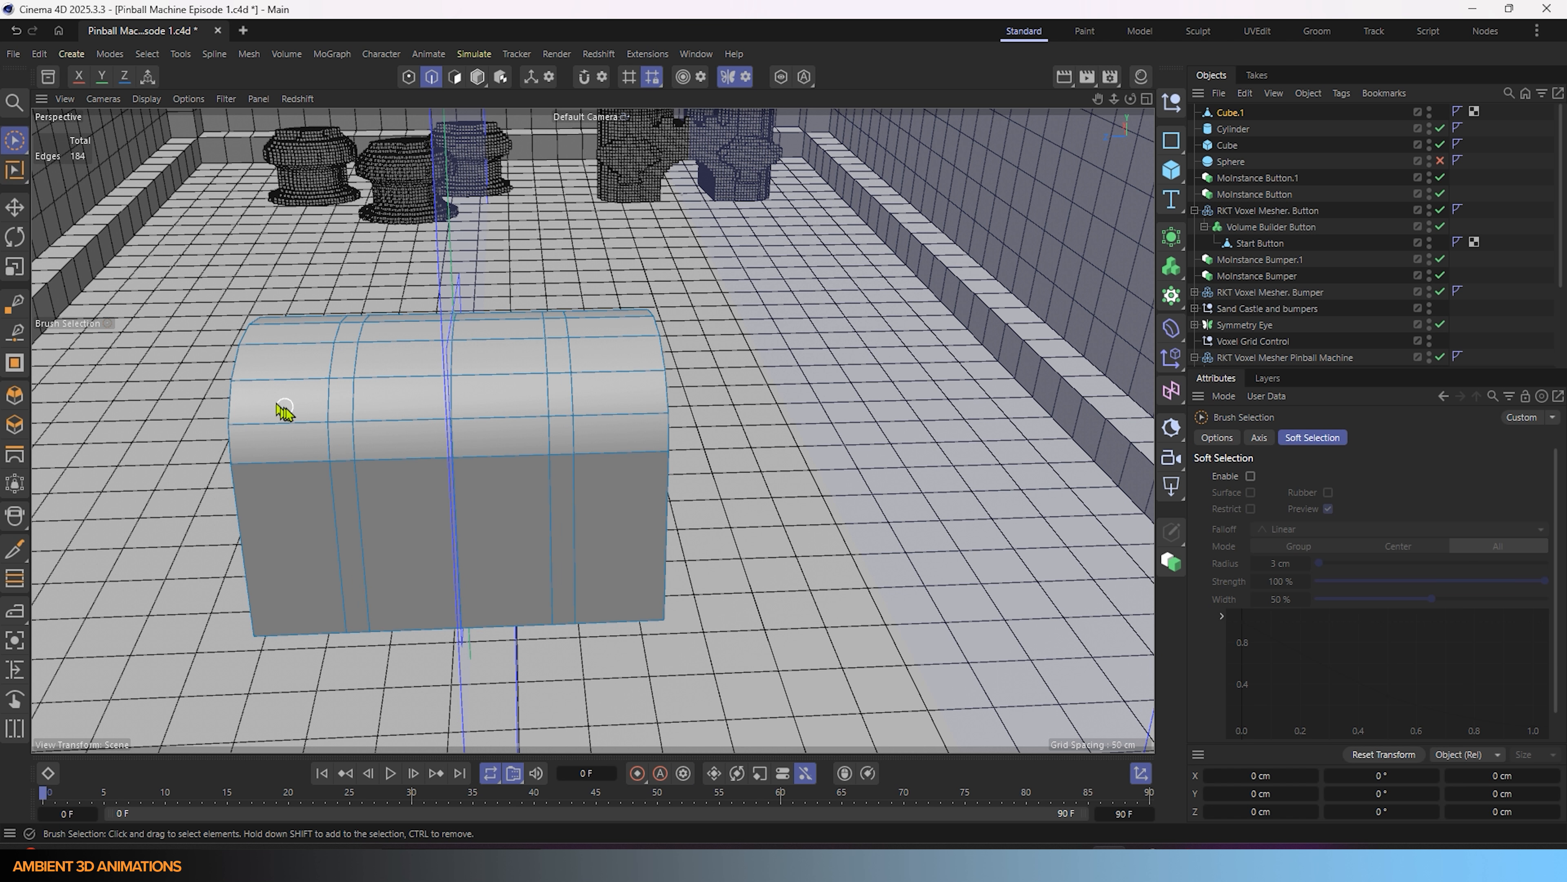
left_click(455, 77)
mouse_move(350, 354)
left_mouse_down()
mouse_move(333, 375)
mouse_move(421, 347)
mouse_move(518, 427)
mouse_move(409, 536)
mouse_move(644, 420)
mouse_move(593, 436)
mouse_move(196, 434)
left_mouse_up()
mouse_move(617, 426)
left_mouse_down()
mouse_move(647, 420)
mouse_move(830, 475)
mouse_move(772, 396)
mouse_move(648, 470)
mouse_move(813, 585)
left_mouse_up()
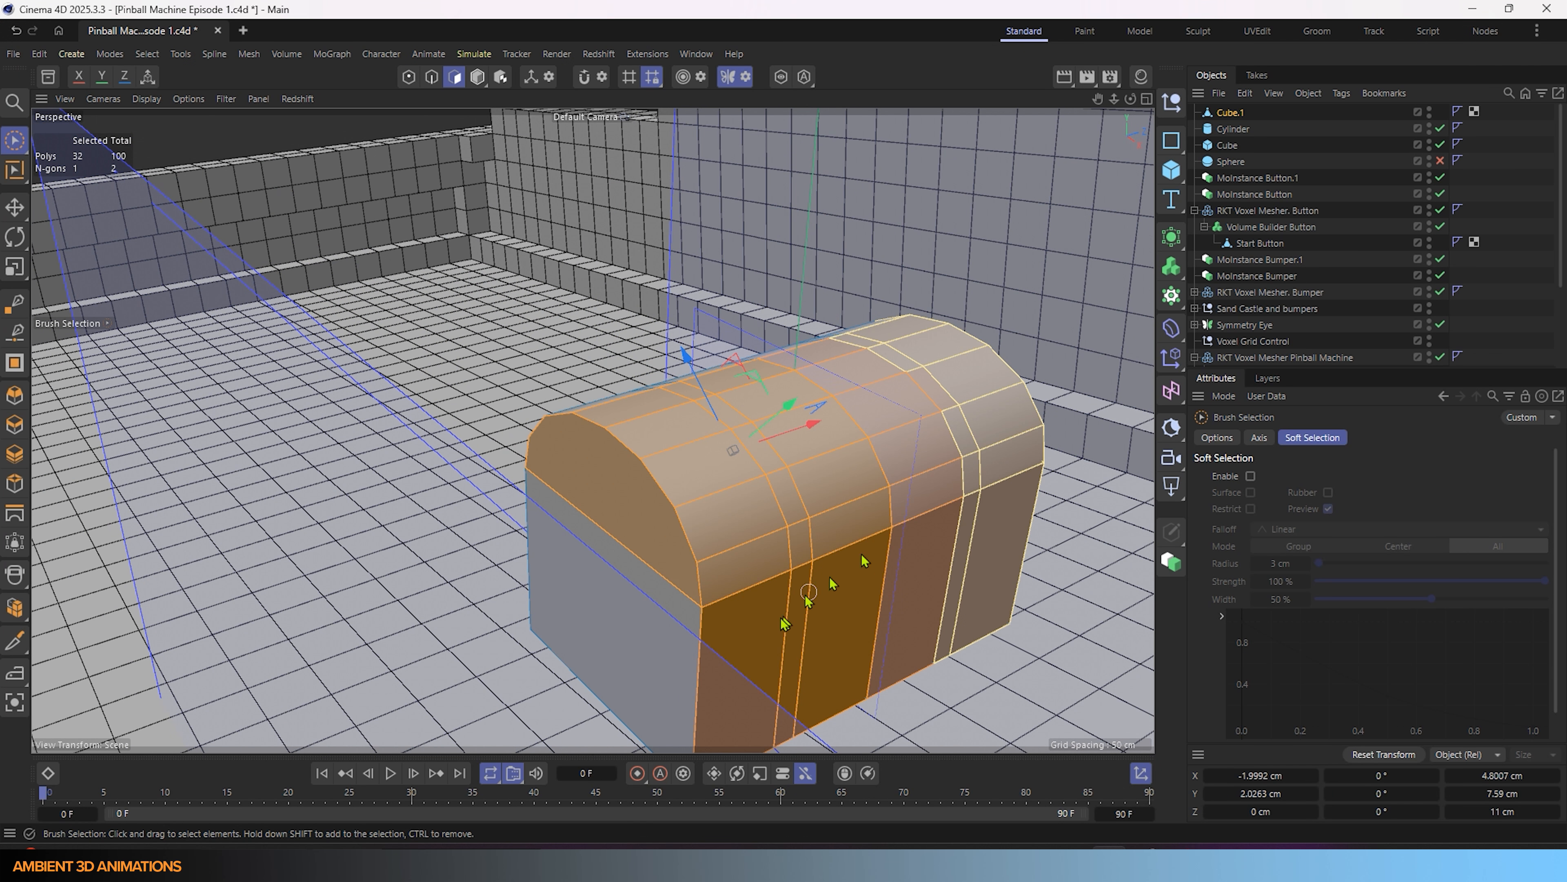
mouse_move(882, 532)
left_mouse_down("alt")
mouse_move(662, 518)
mouse_move(1111, 514)
mouse_move(1040, 515)
mouse_move(1035, 541)
mouse_move(917, 406)
mouse_move(798, 526)
mouse_move(864, 415)
mouse_move(697, 370)
left_mouse_up("alt")
mouse_move(647, 424)
left_mouse_down()
mouse_move(532, 432)
mouse_move(700, 525)
mouse_move(829, 560)
mouse_move(543, 613)
mouse_move(787, 571)
left_mouse_up()
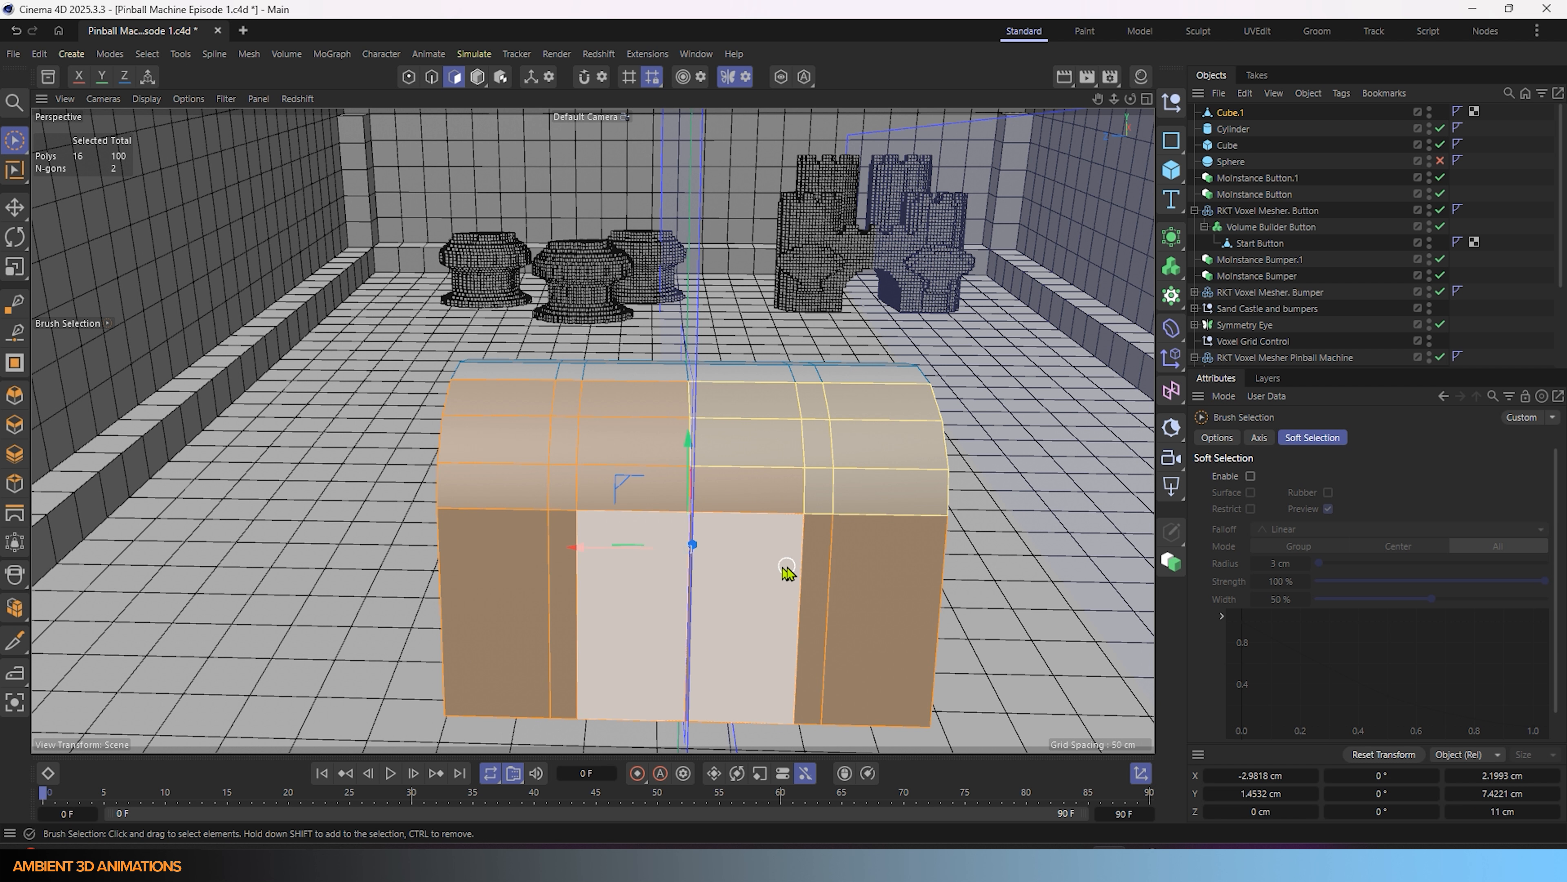
- Loop-select the two narrow strap polygon bands around the chest and extrude them outward by about 0.72 cm
right_click(788, 571)
left_click(789, 532)
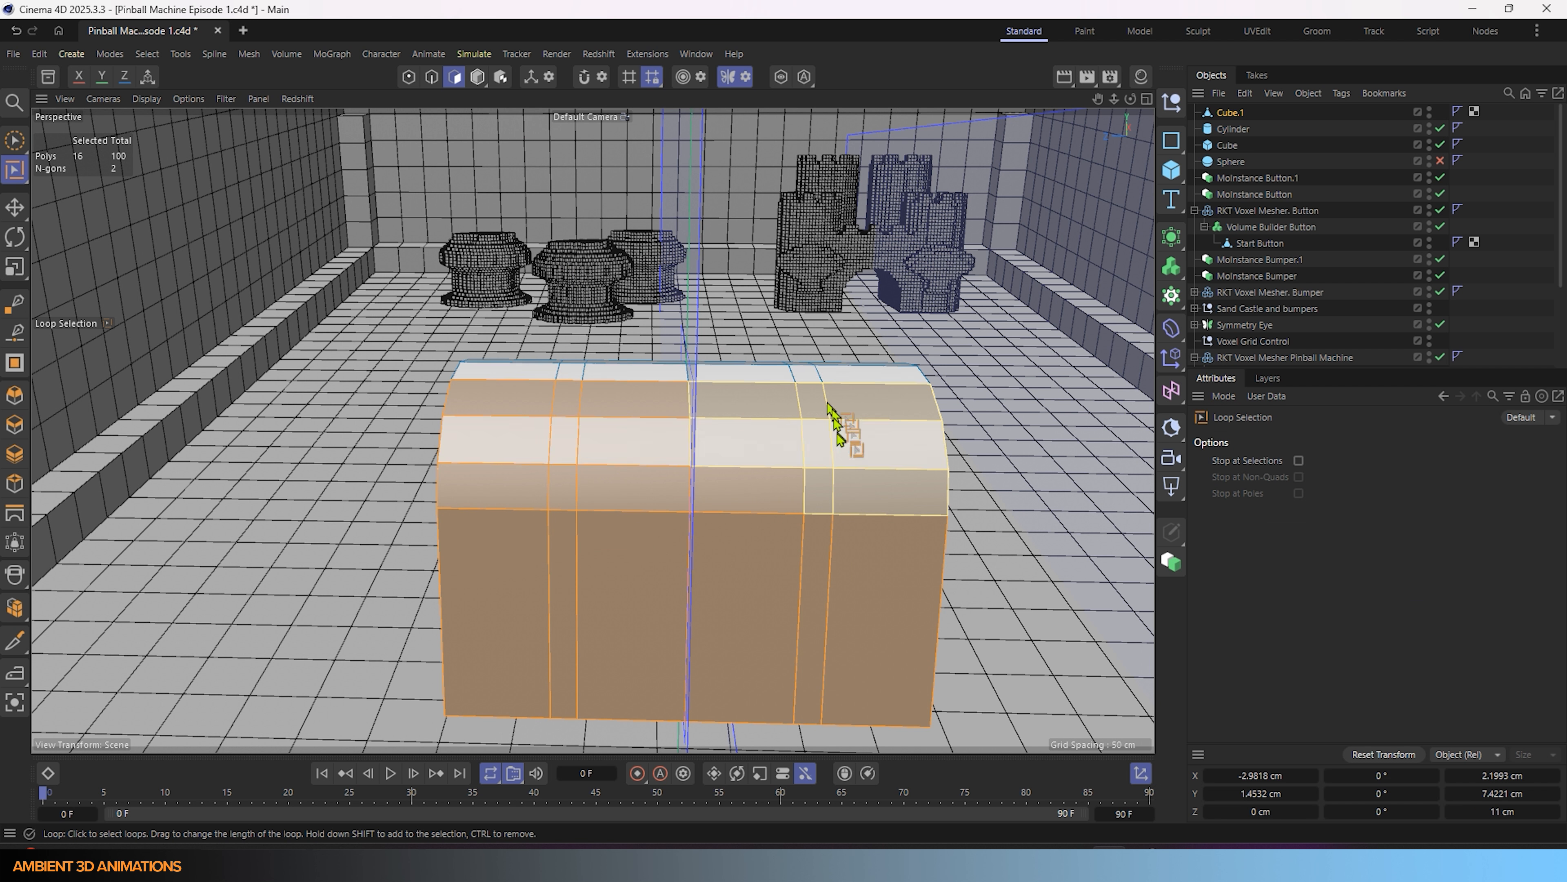
left_click(824, 513)
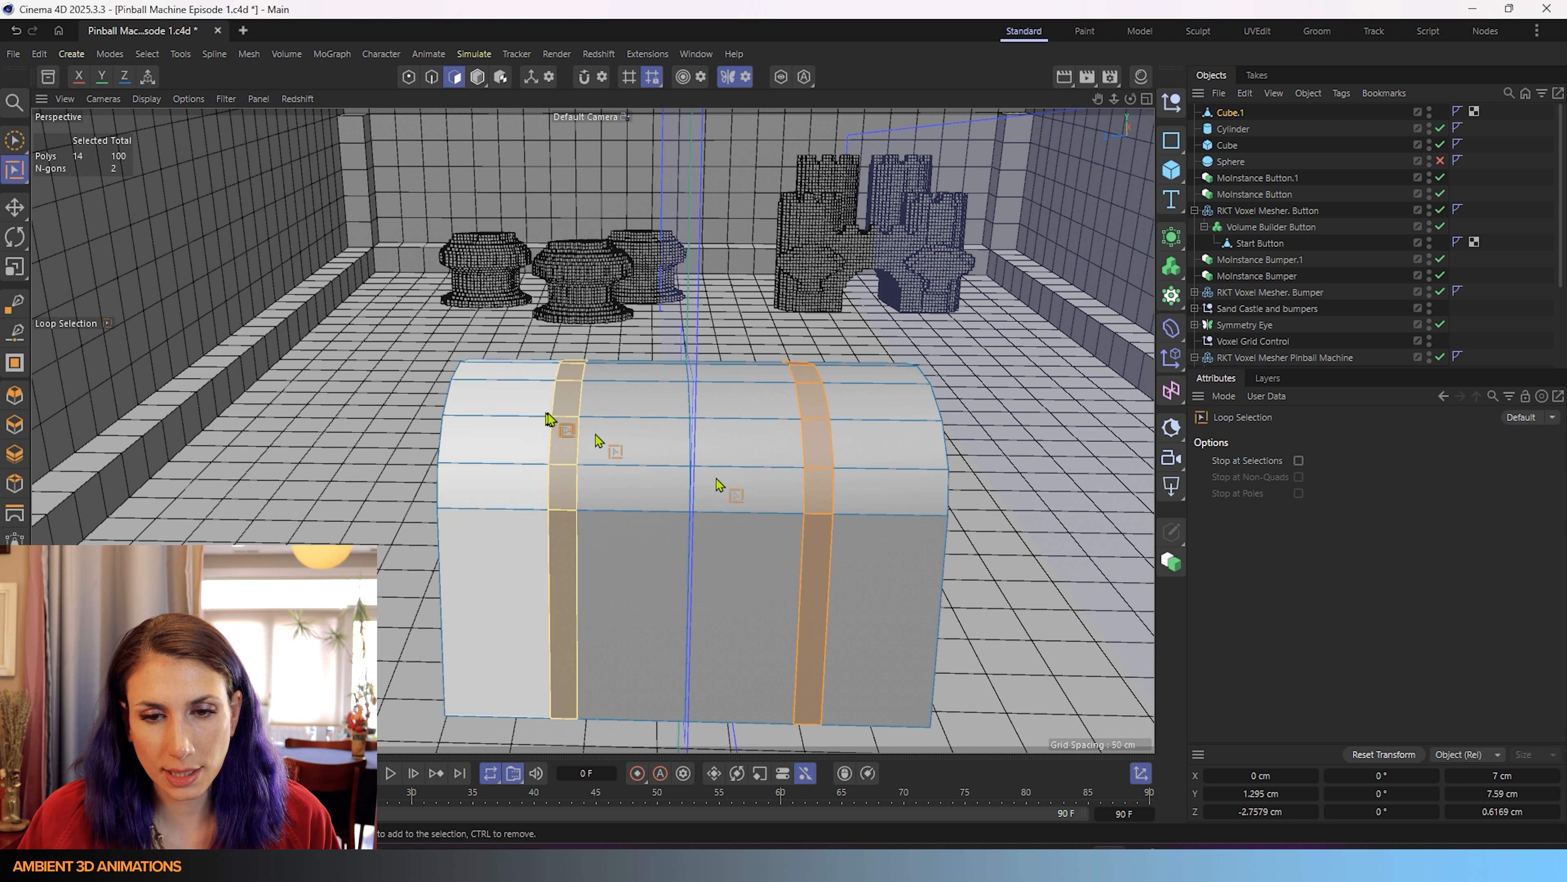
key("d")
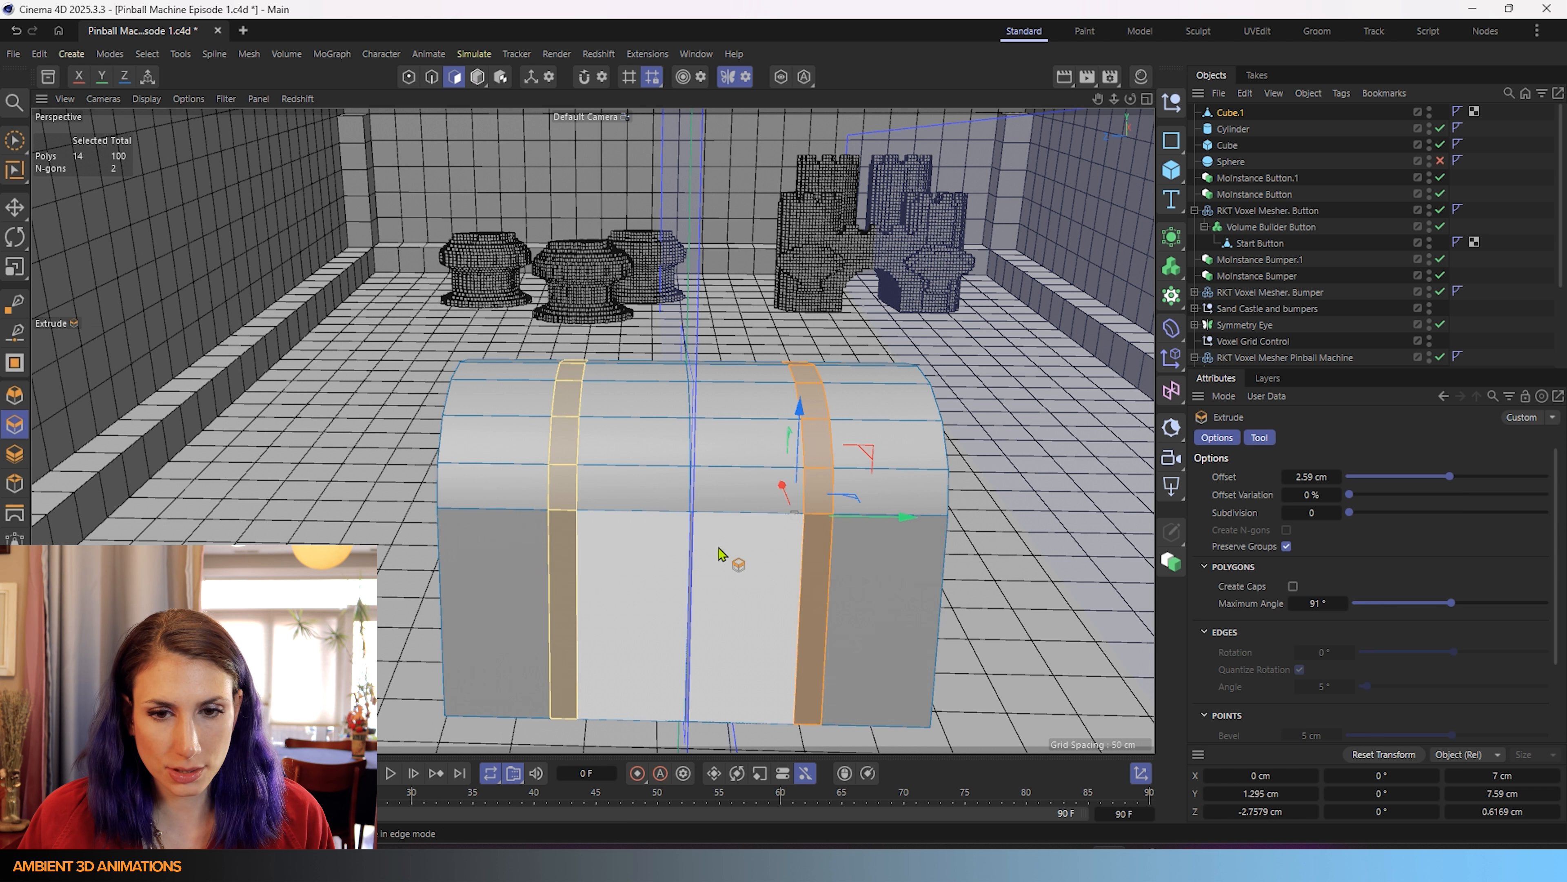
left_click_drag(794, 515, 847, 515)
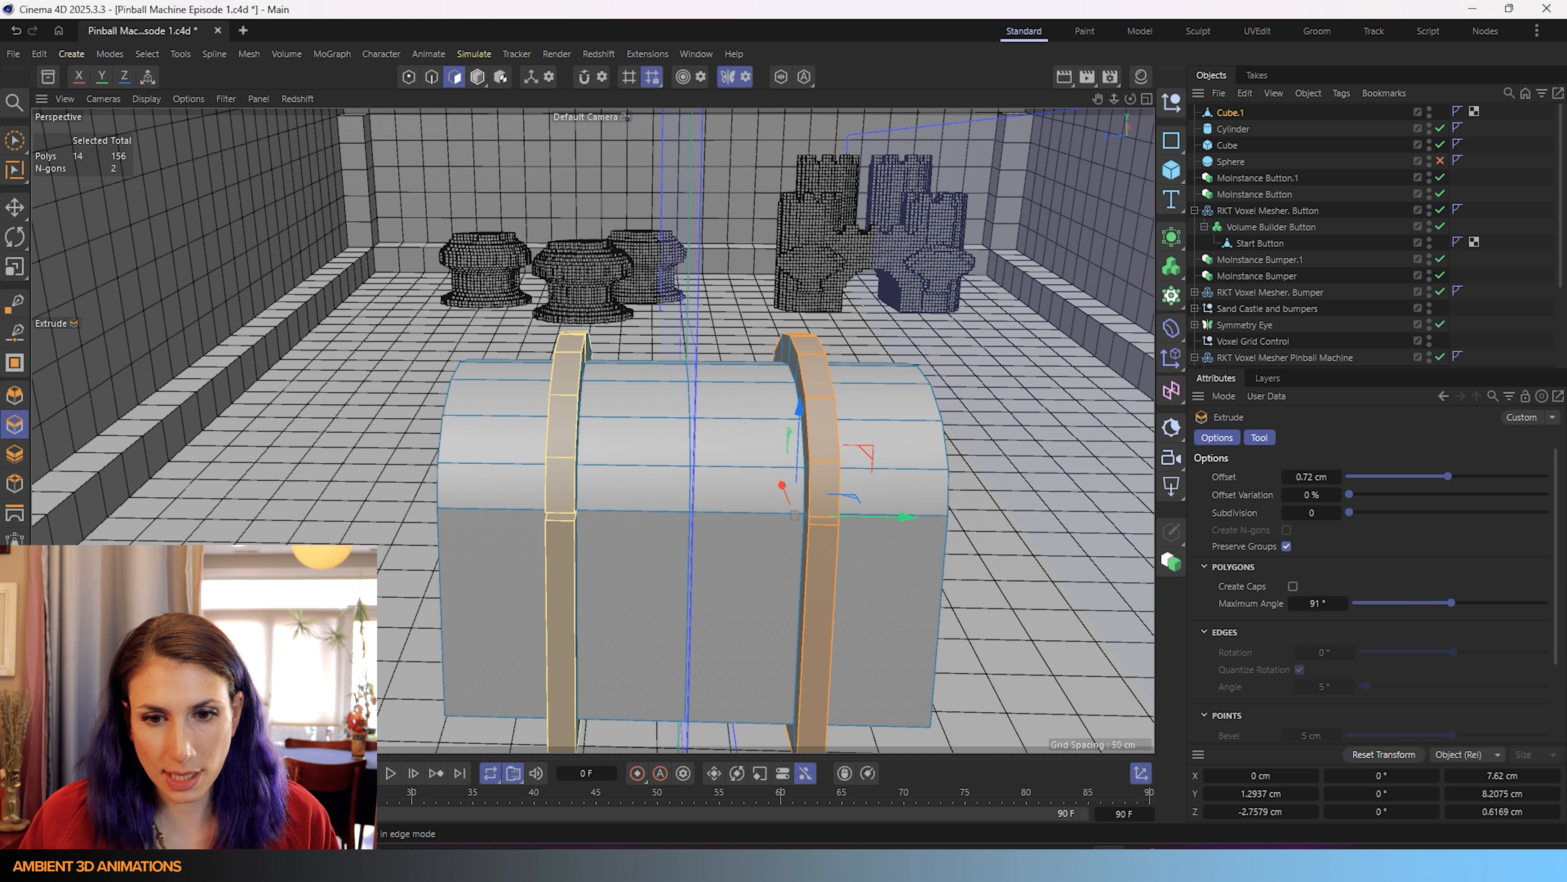
- Examine the extruded strap corners where the lid meets the body and turn off modeling symmetry
scroll(734, 526, "up", 5)
left_click_drag(625, 565, 925, 425, "alt")
scroll(951, 564, "up", 2)
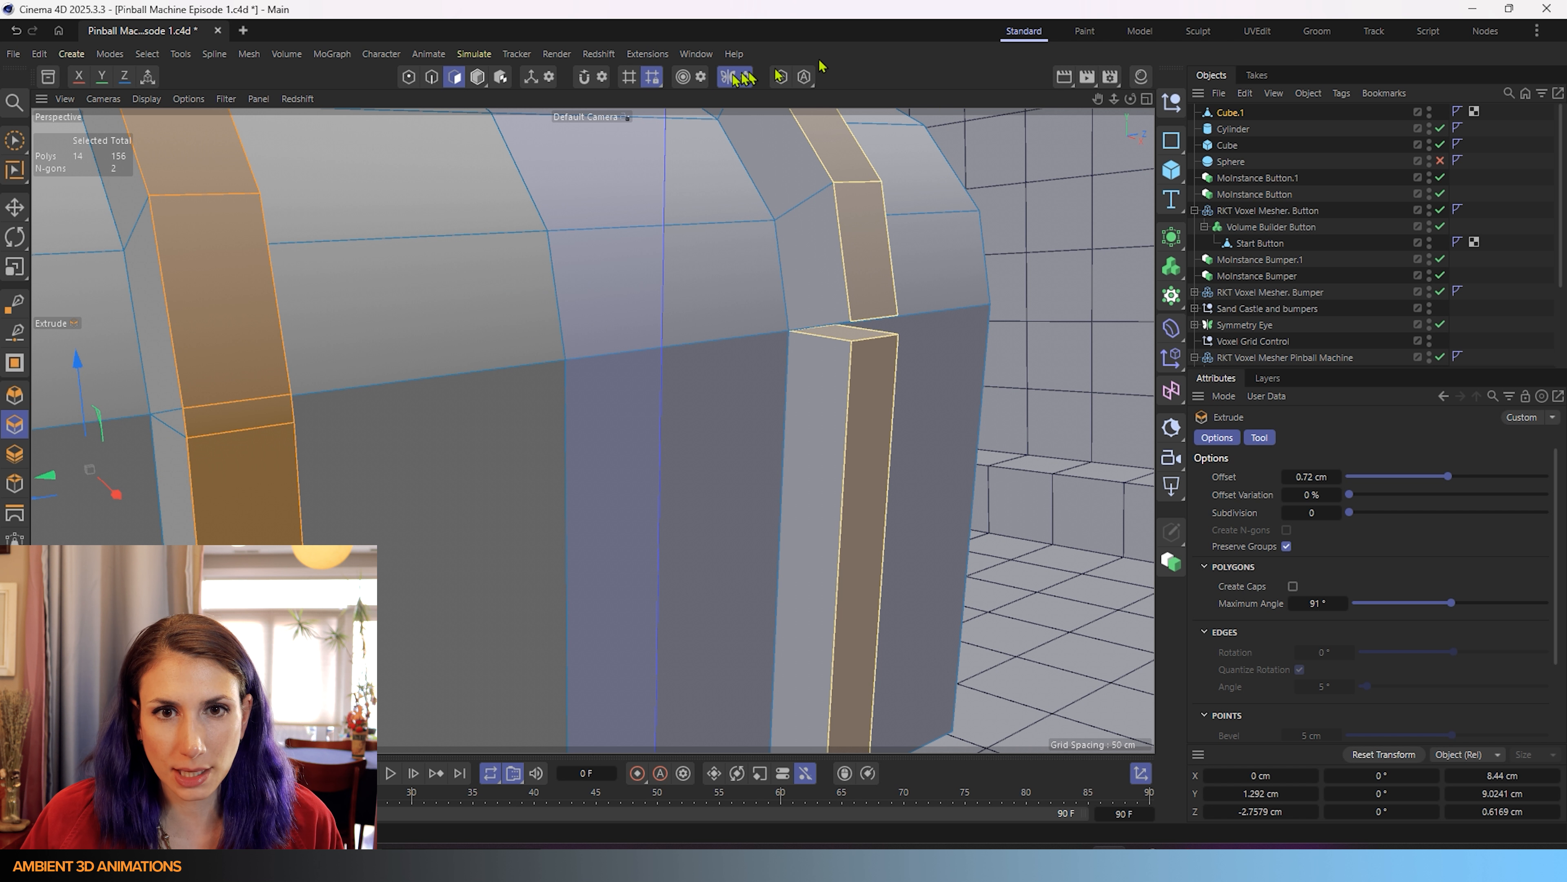
left_click(725, 75)
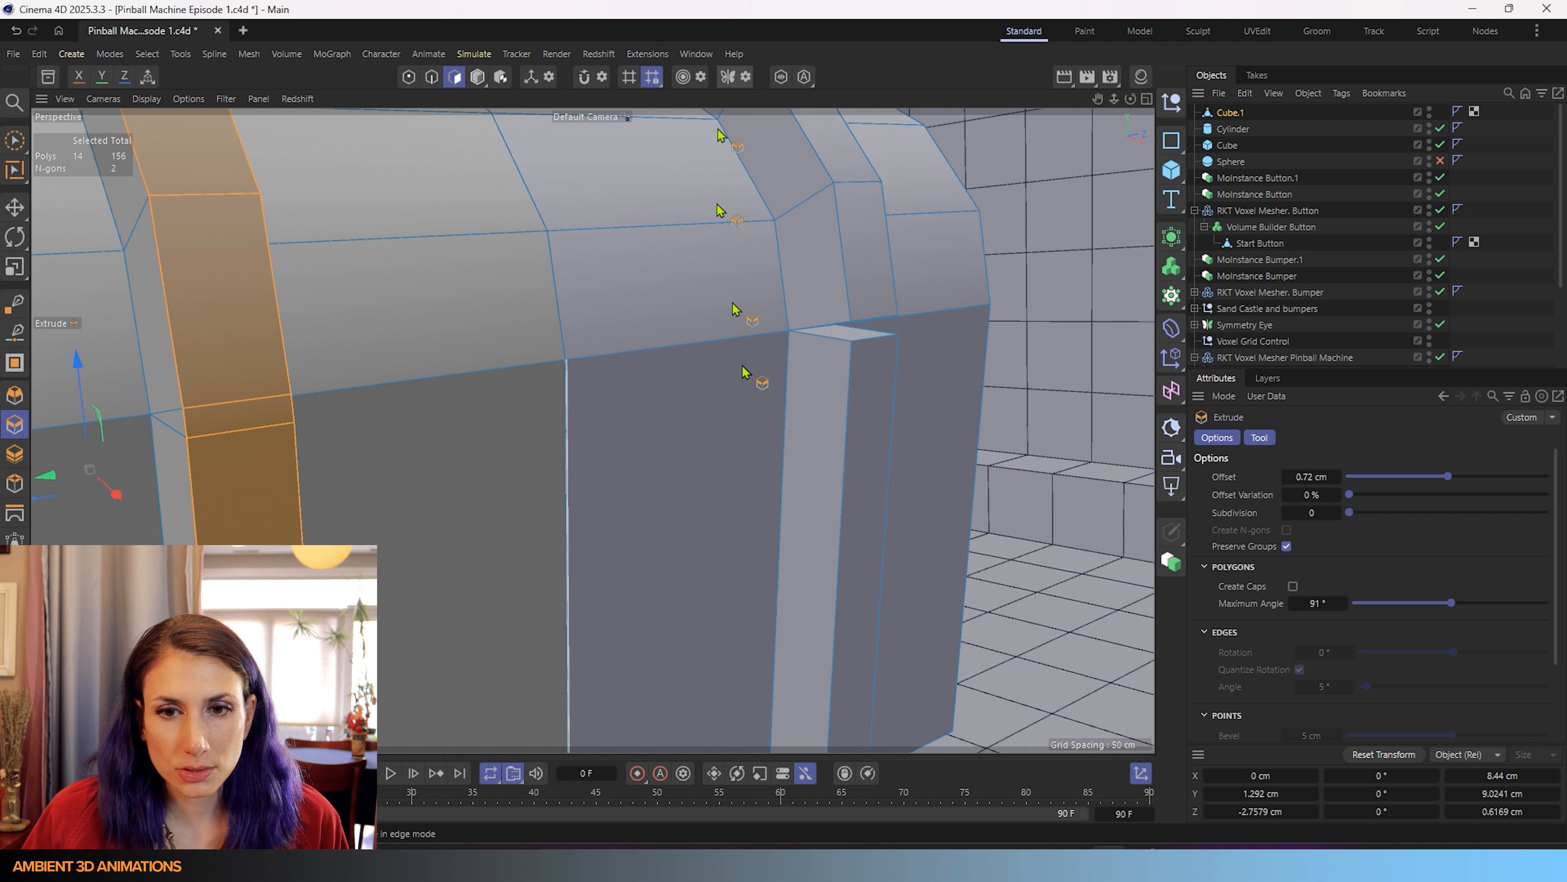
- Undo the strap extrusion and loop-select the second strap band together with the first
key("ctrl+z")
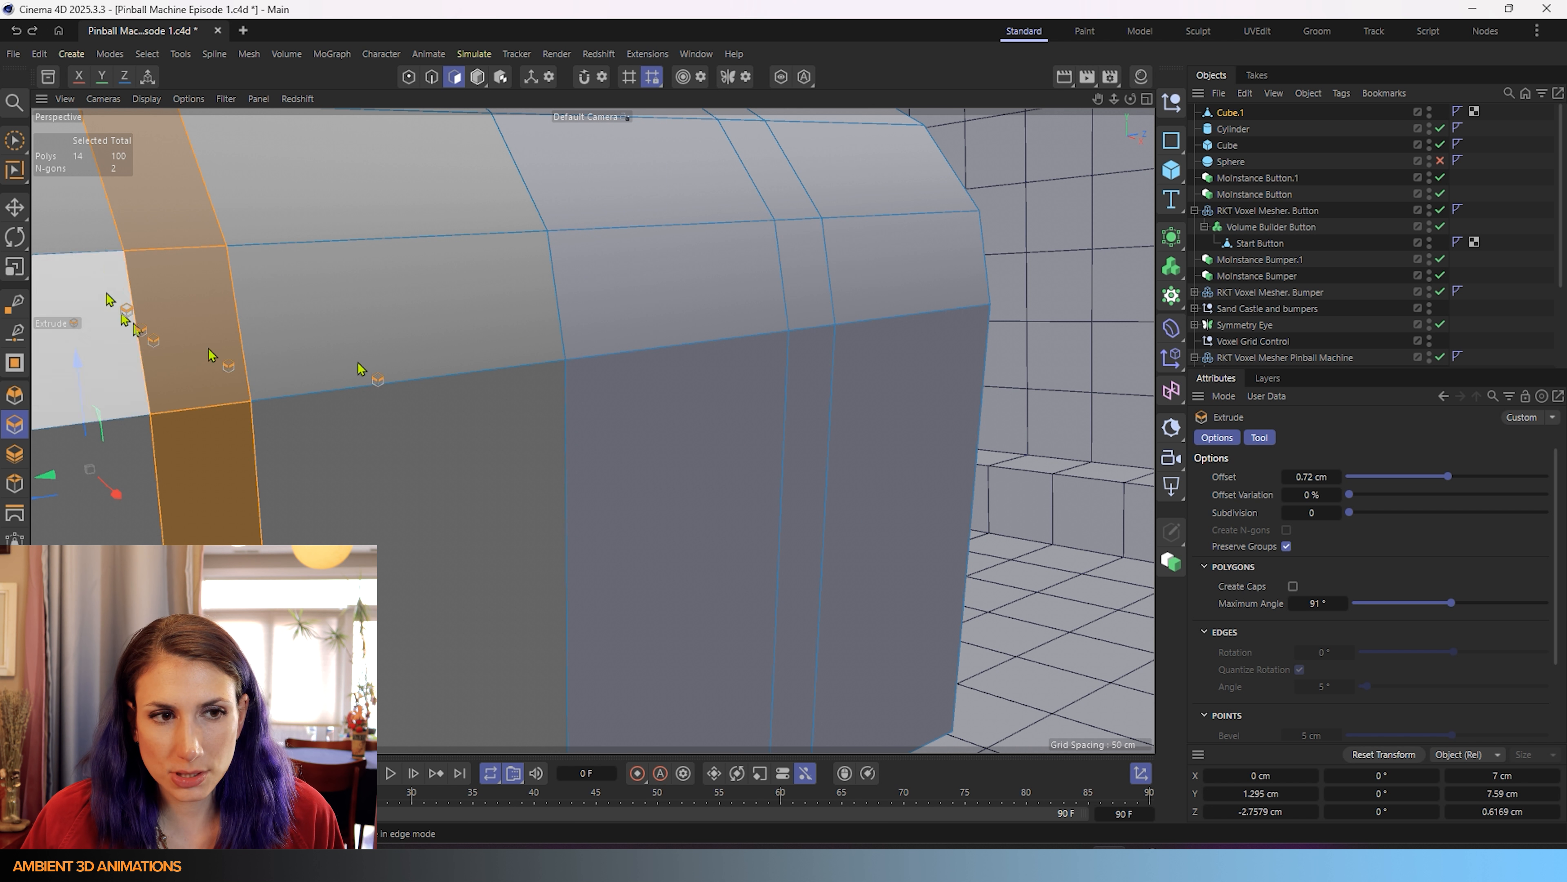
key("space")
key("u")
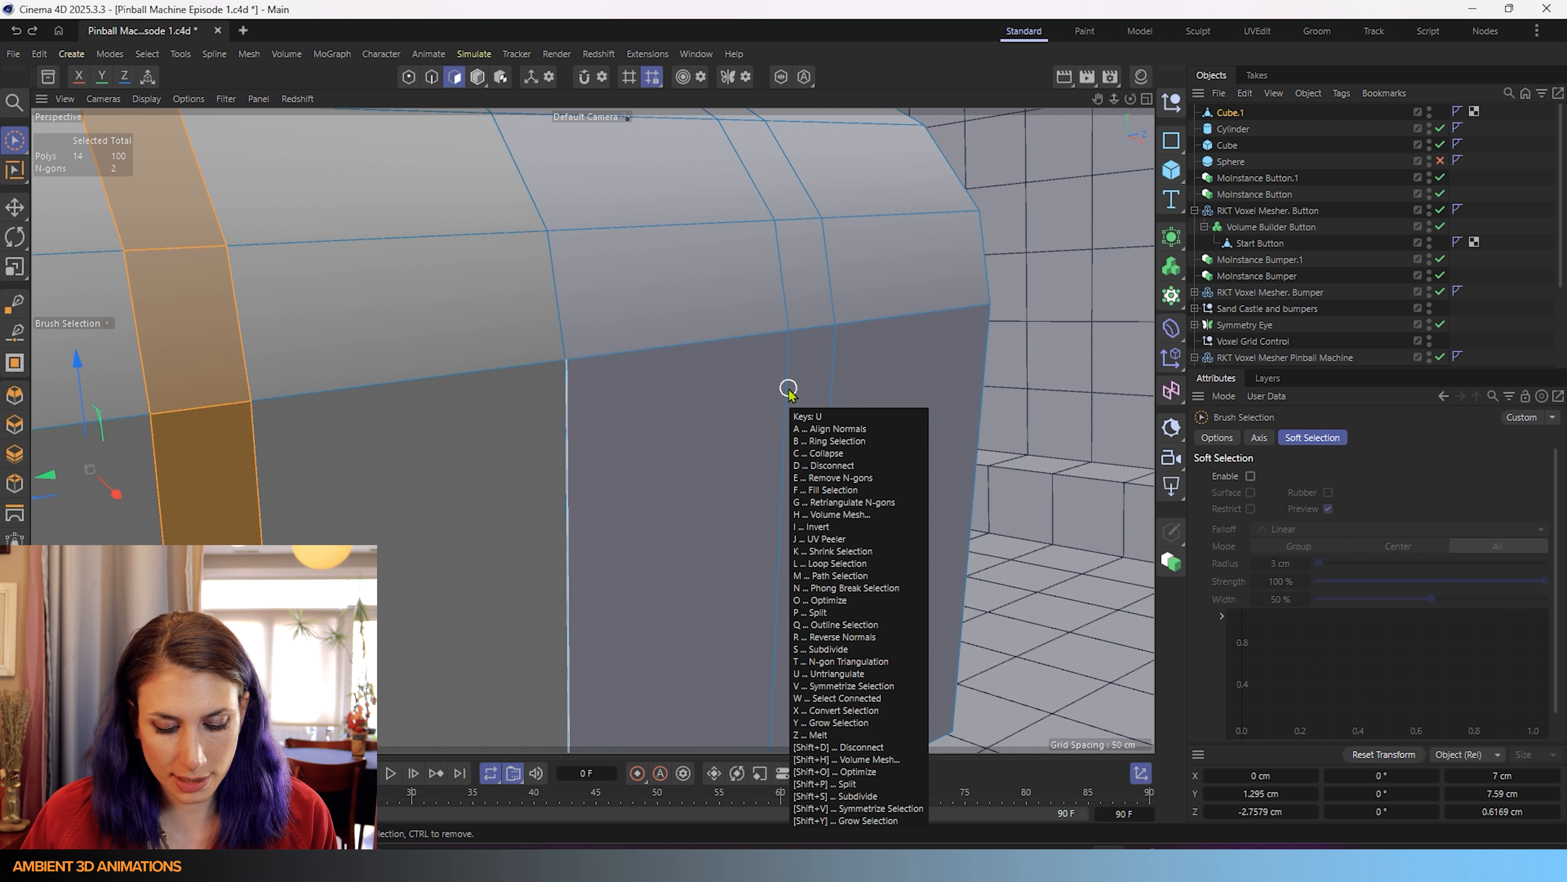
key("l")
left_click_drag(846, 379, 735, 392, "alt")
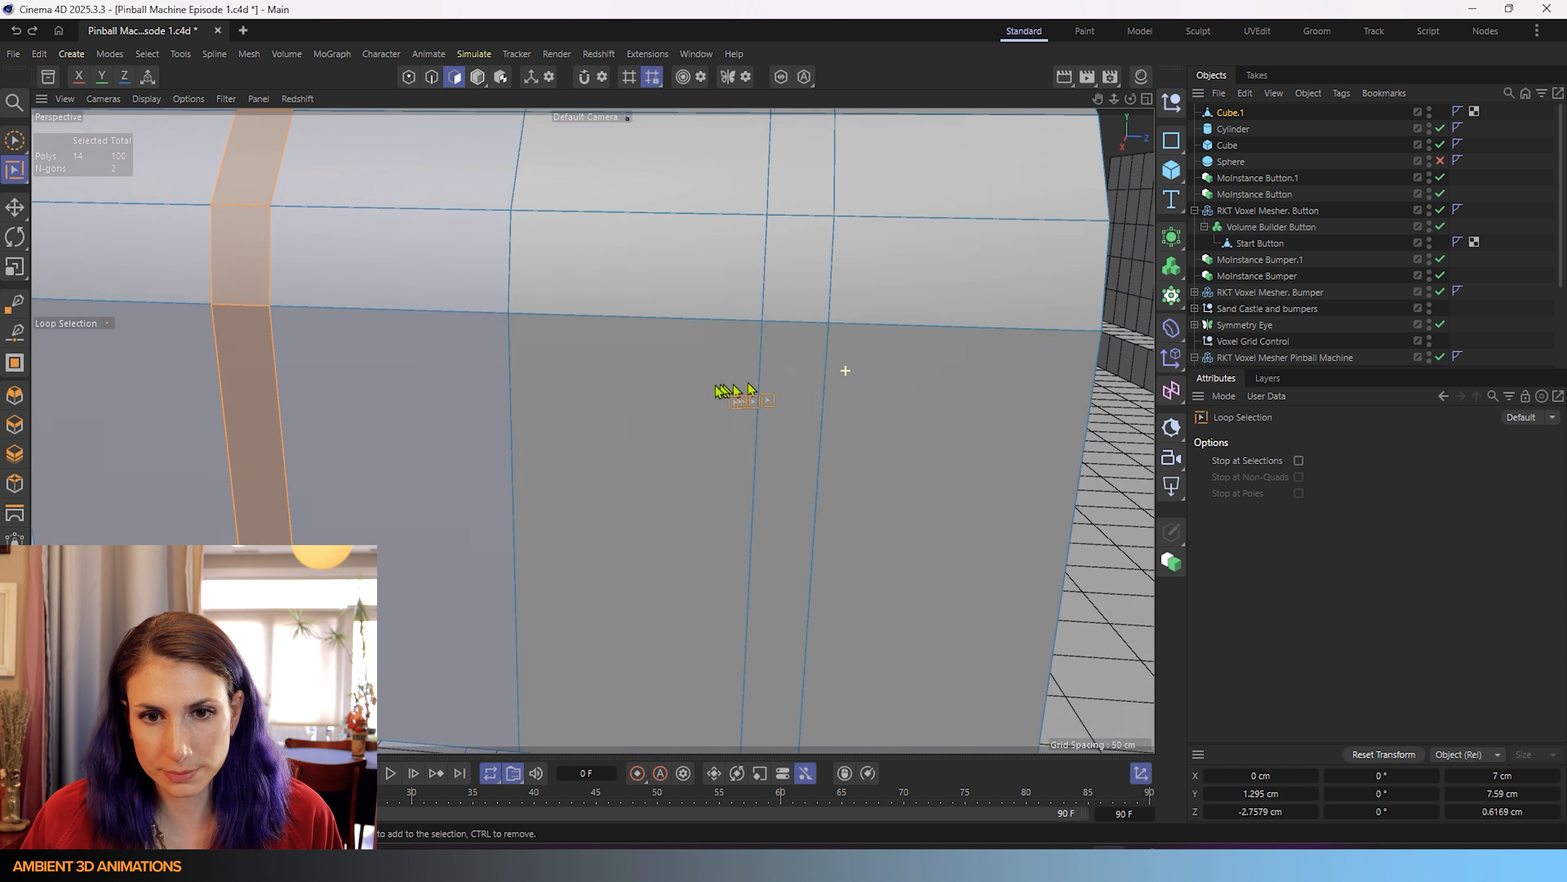
left_click(790, 332, "shift")
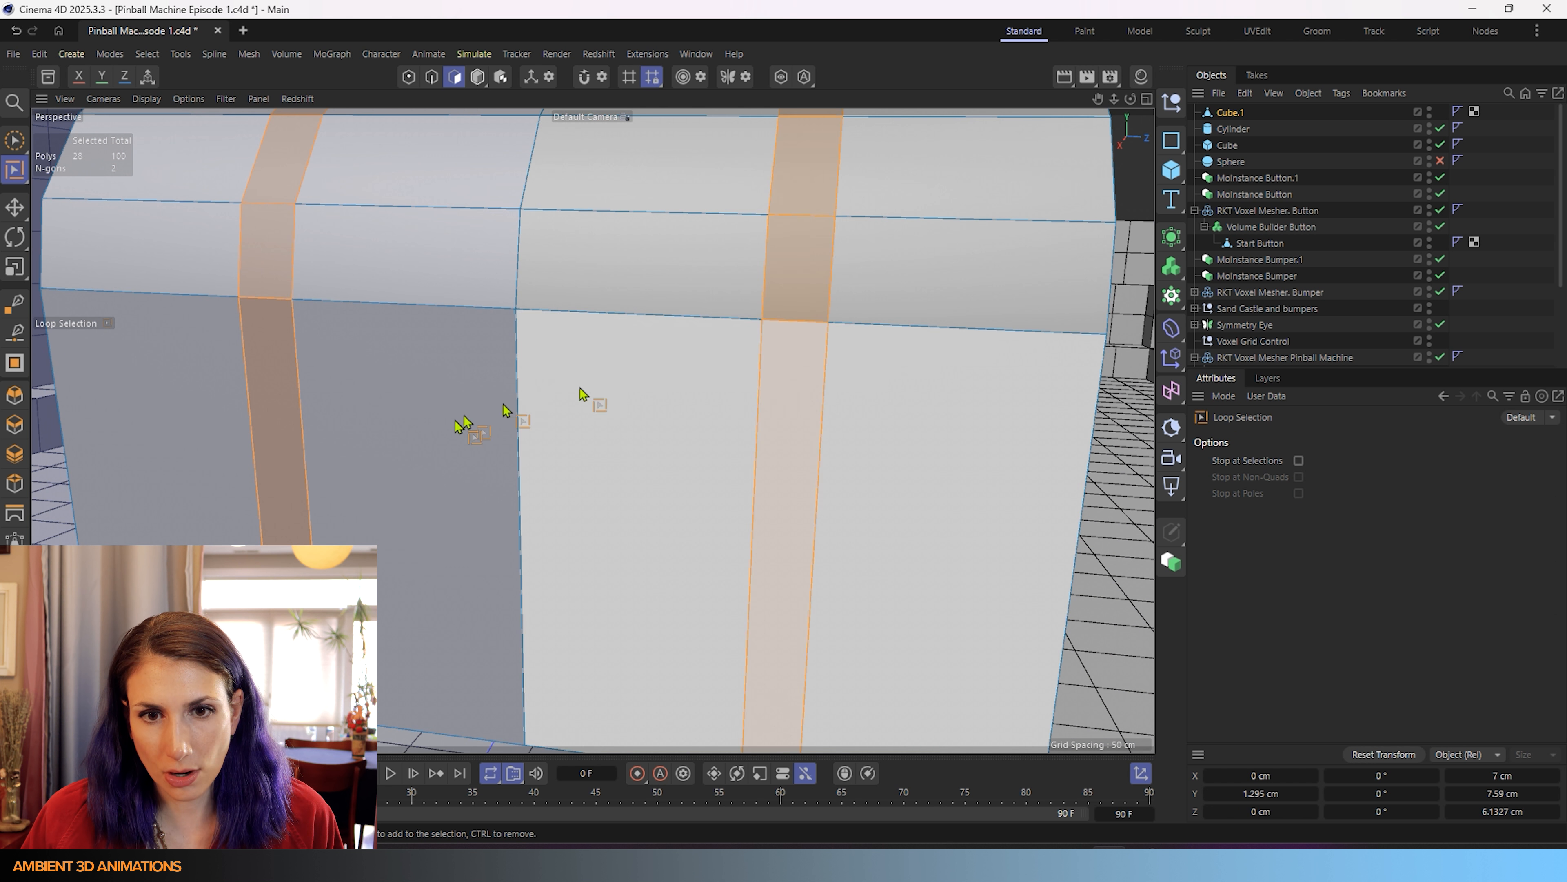
- Try to extrude both complete strap bands outward by about 0.605 cm and check how they sit beneath the chest
key("m")
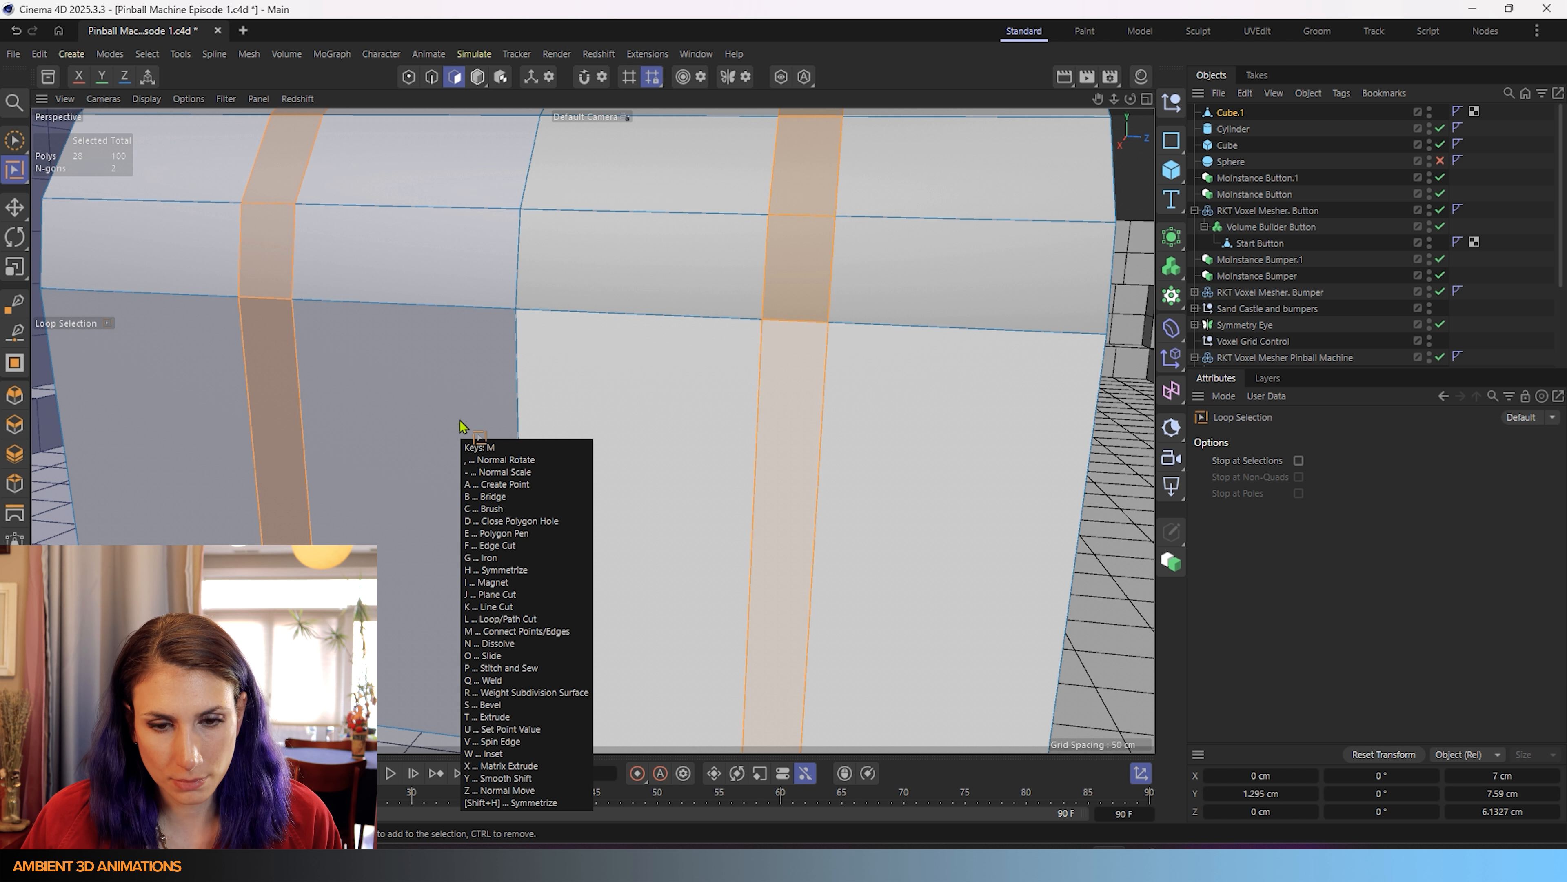
key("t")
left_click_drag(459, 431, 927, 383)
left_click_drag(1051, 331, 736, 336, "alt")
scroll(737, 336, "down", 6)
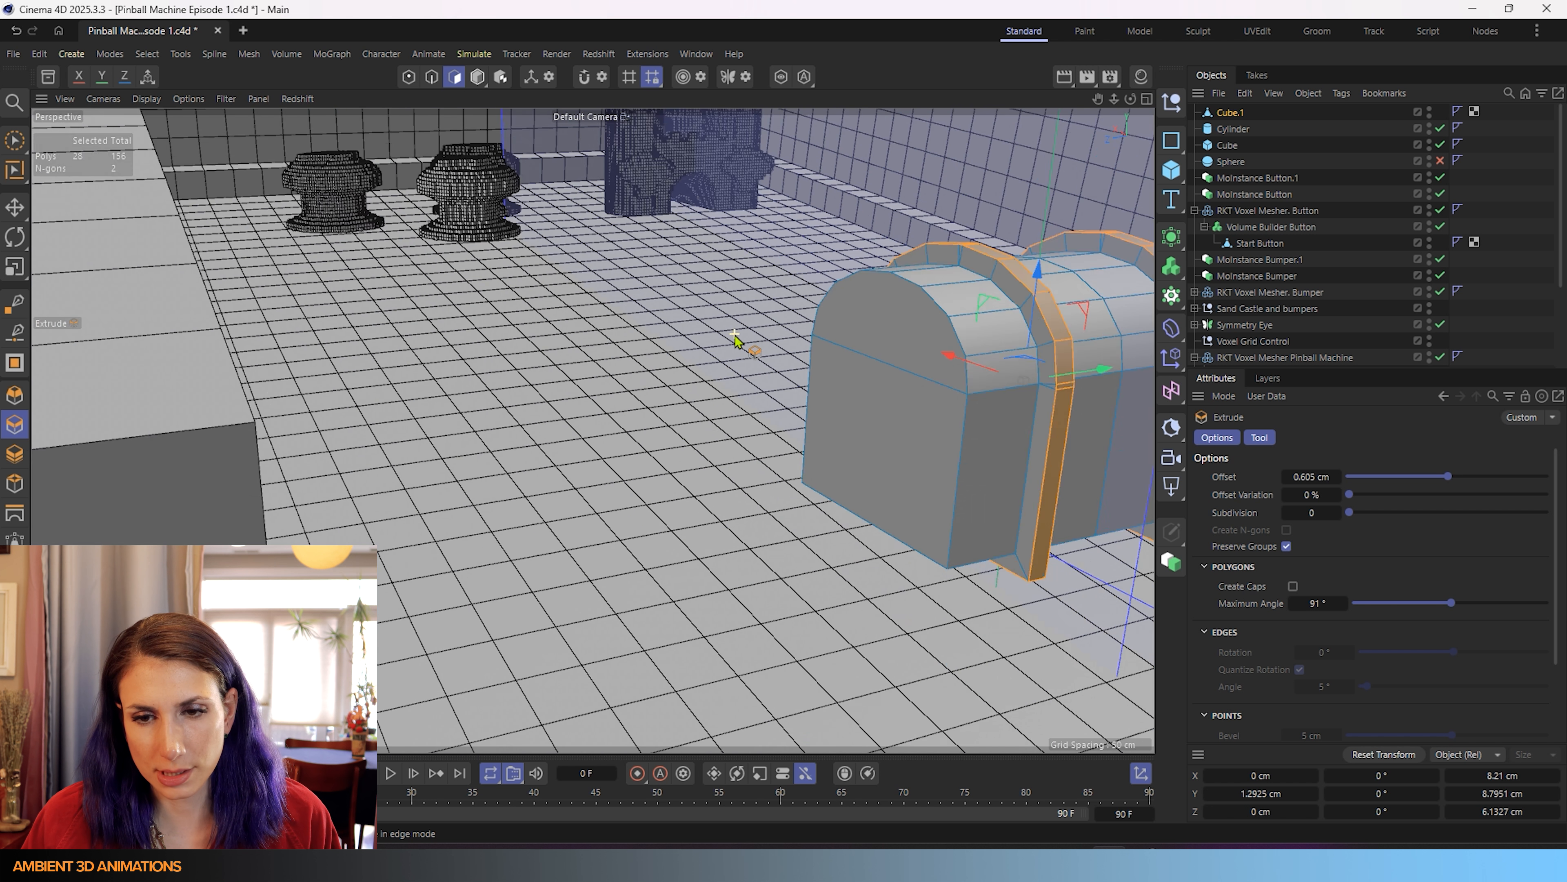
left_click_drag(895, 303, 795, 325, "alt")
scroll(796, 331, "up", 6)
left_click_drag(602, 448, 500, 606, "alt")
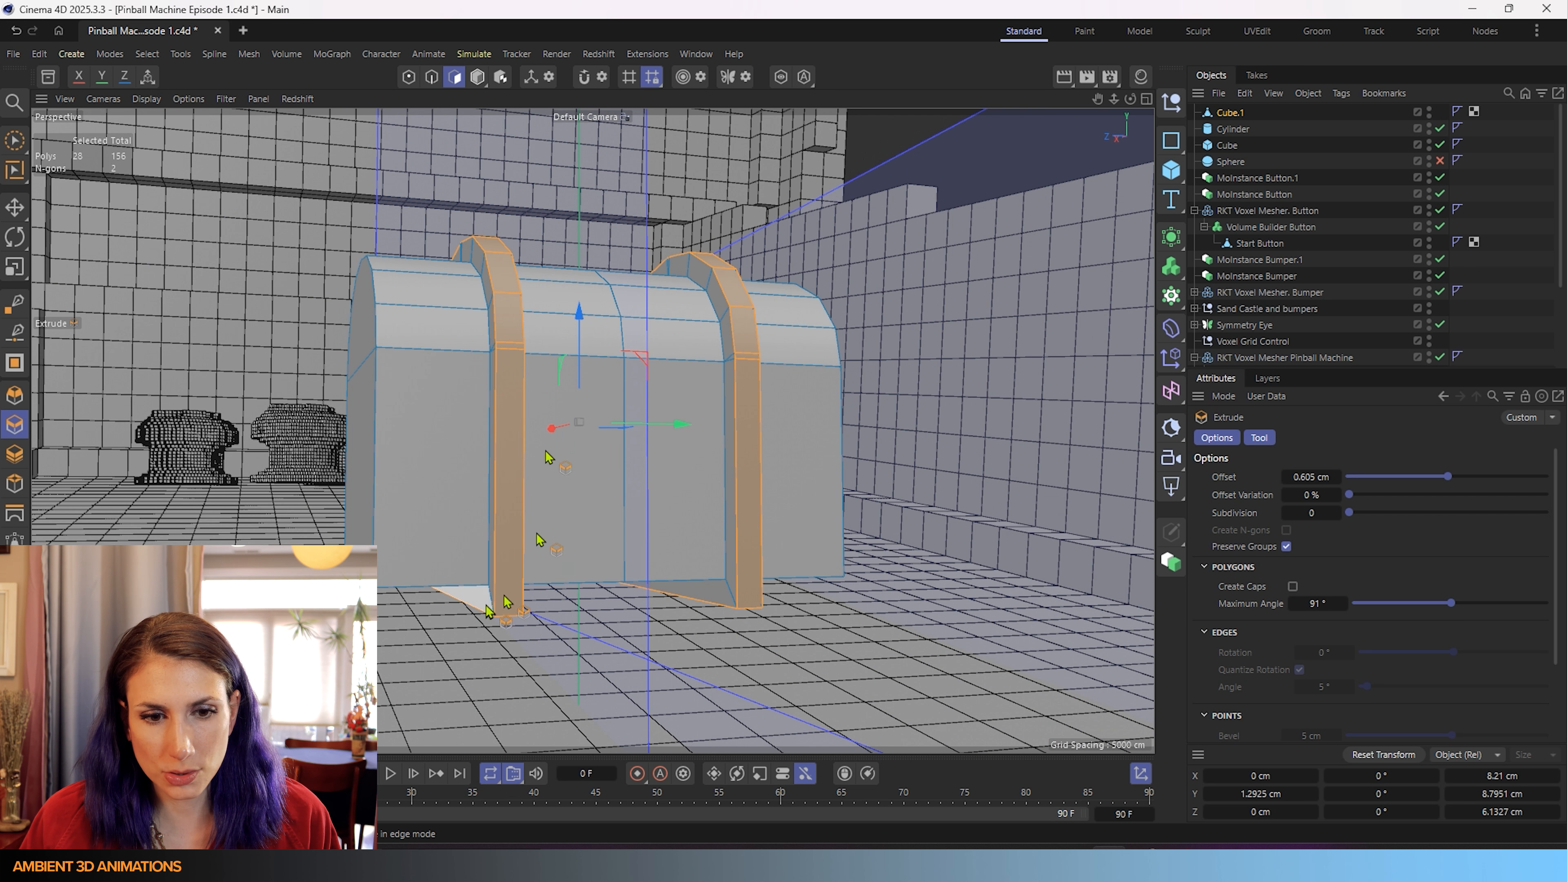
left_click_drag(666, 488, 537, 579, "alt")
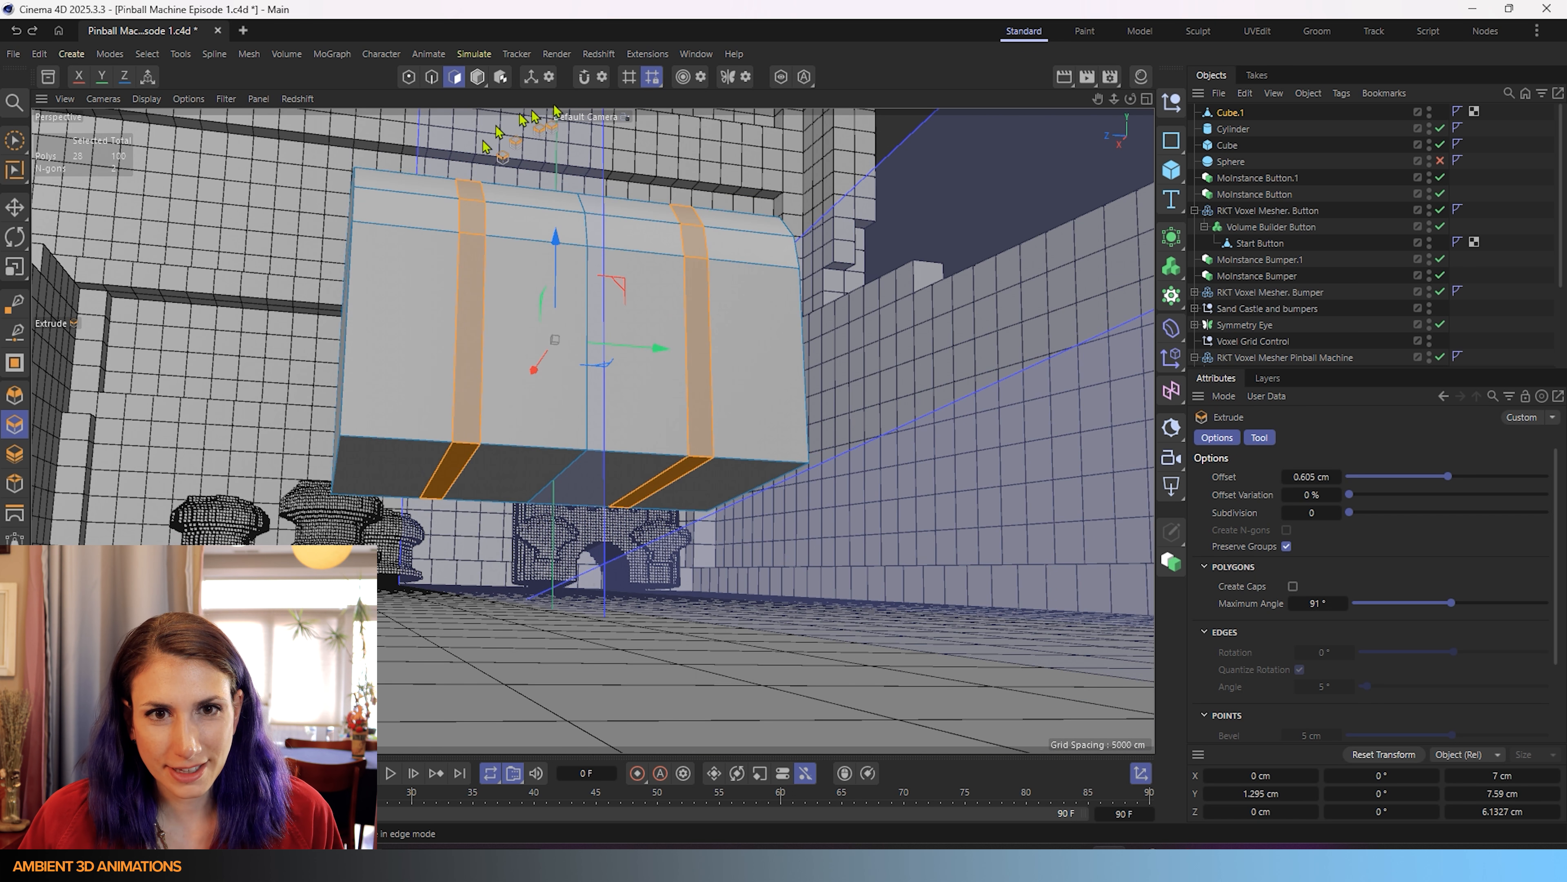
- Isolate the chest in the viewport and deselect the two strap polygons on its underside
left_click(781, 77)
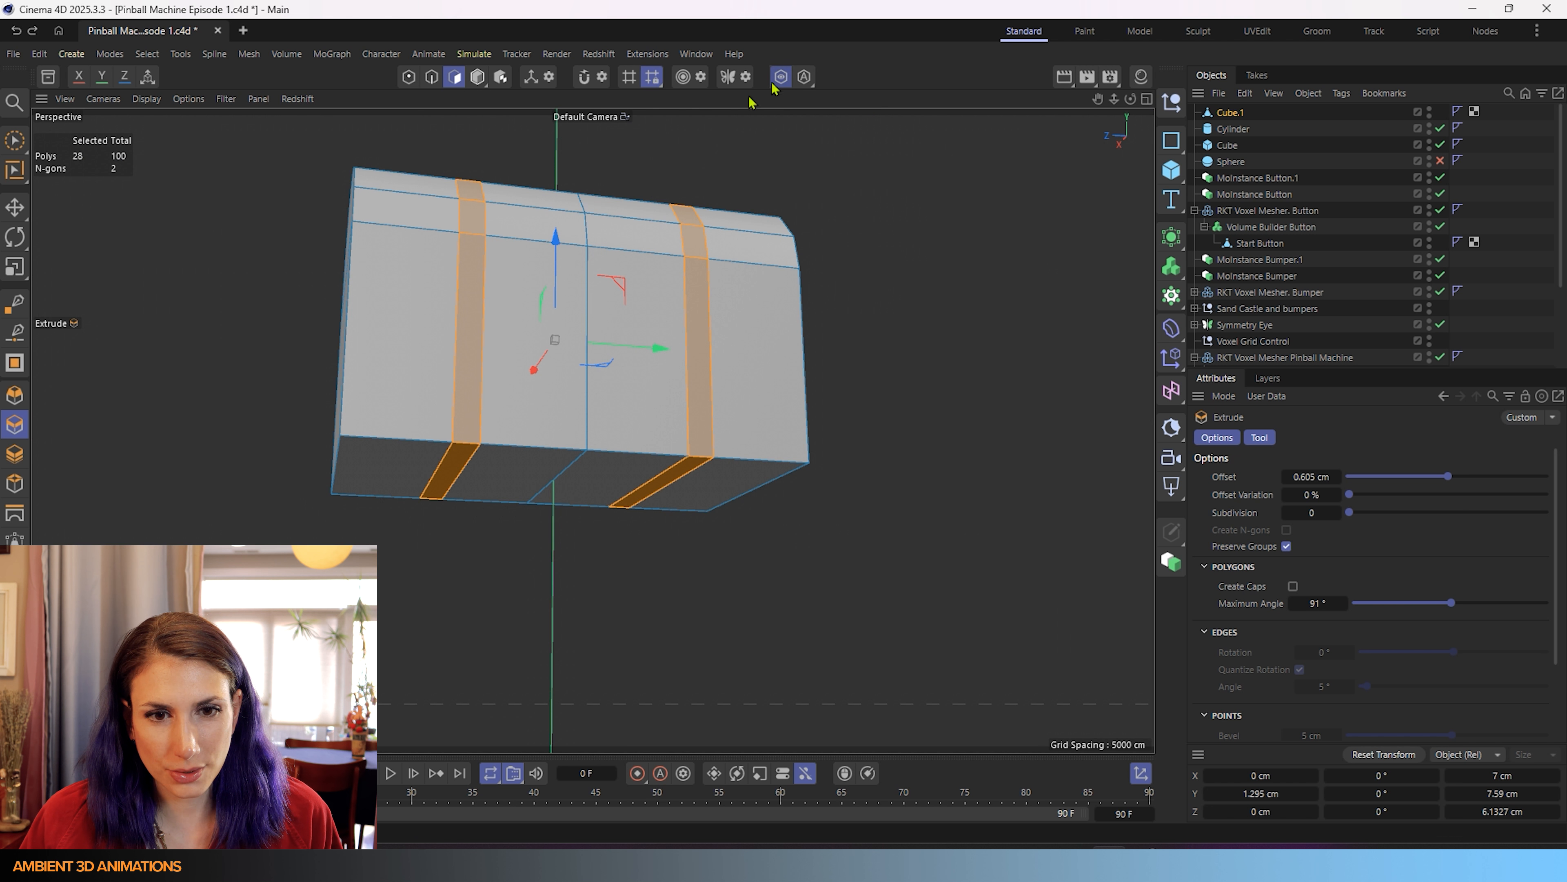
left_click(13, 142)
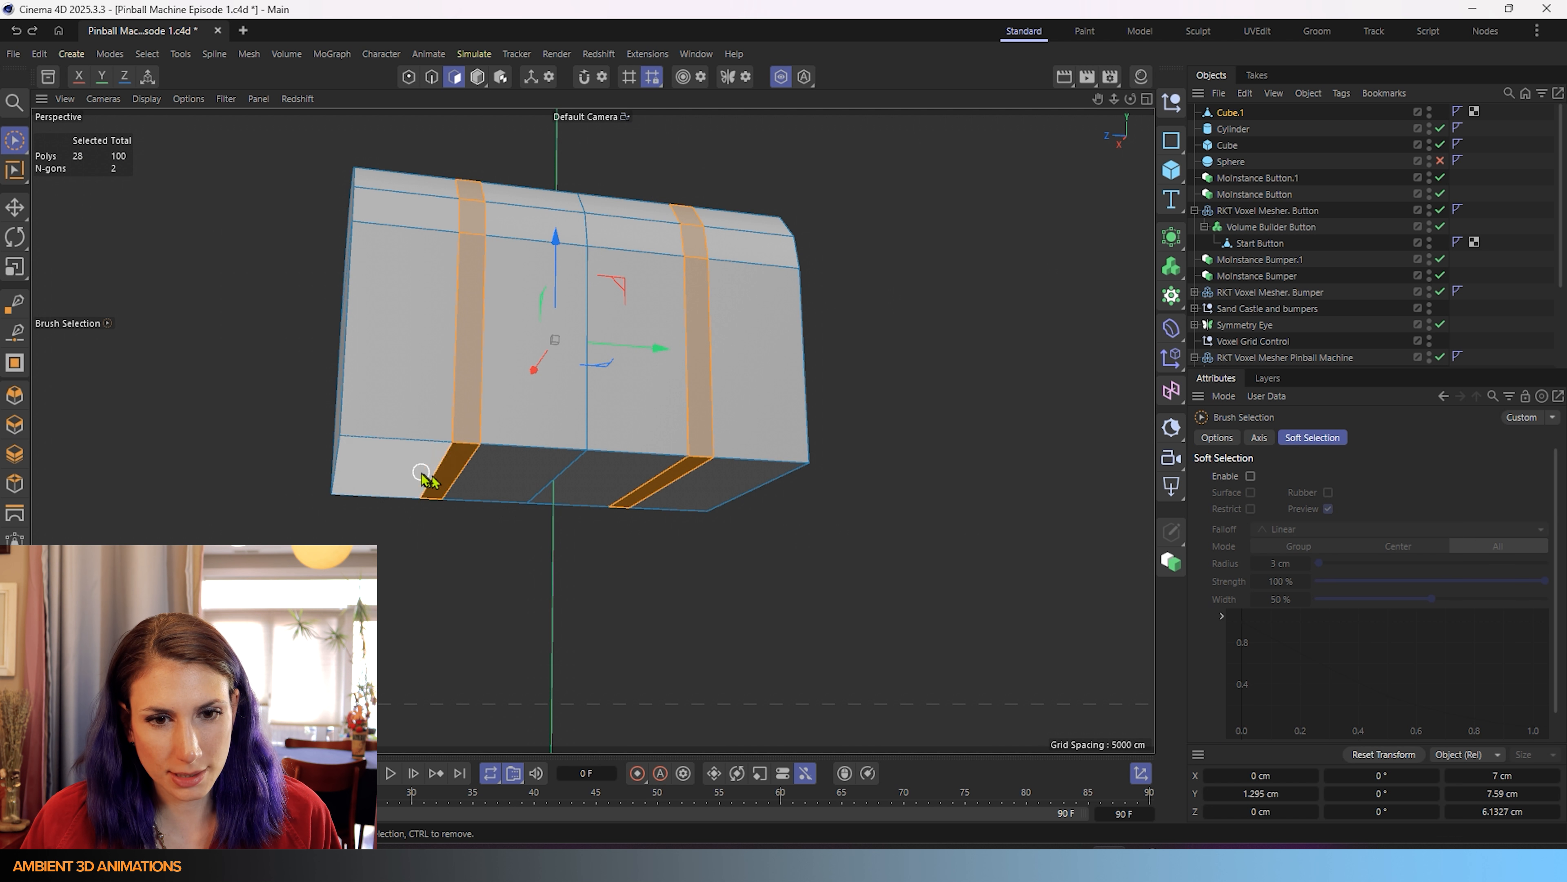
left_click_drag(430, 476, 719, 479, "ctrl")
- Try to extrude the remaining strap polygons outward by 0.605 cm and inspect the chest, undoing the extrusion
right_click(520, 479)
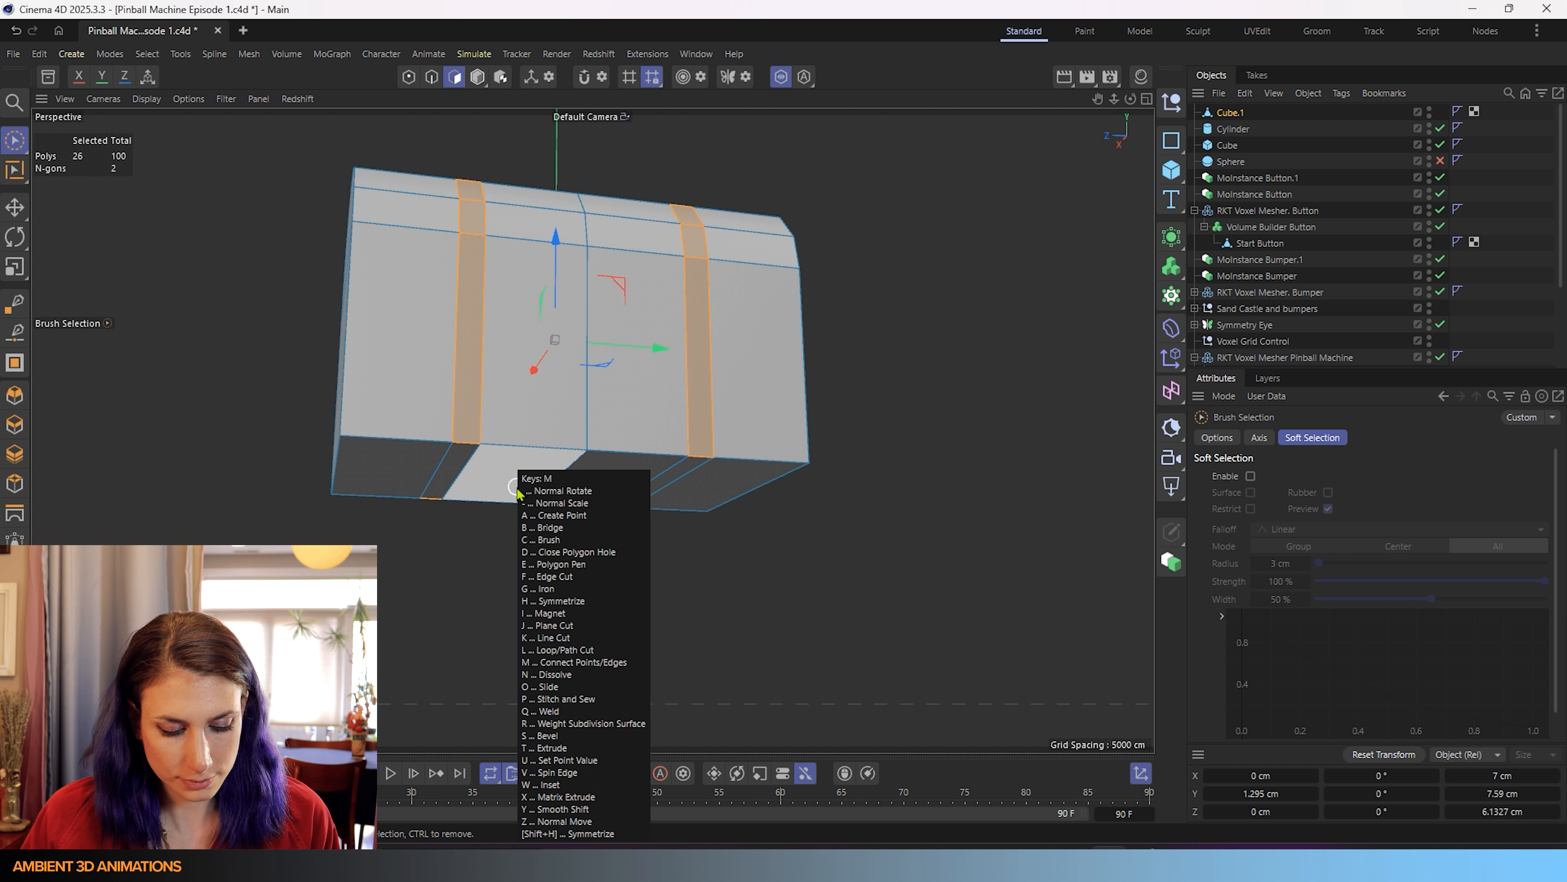
left_click(556, 642)
left_click(1234, 723)
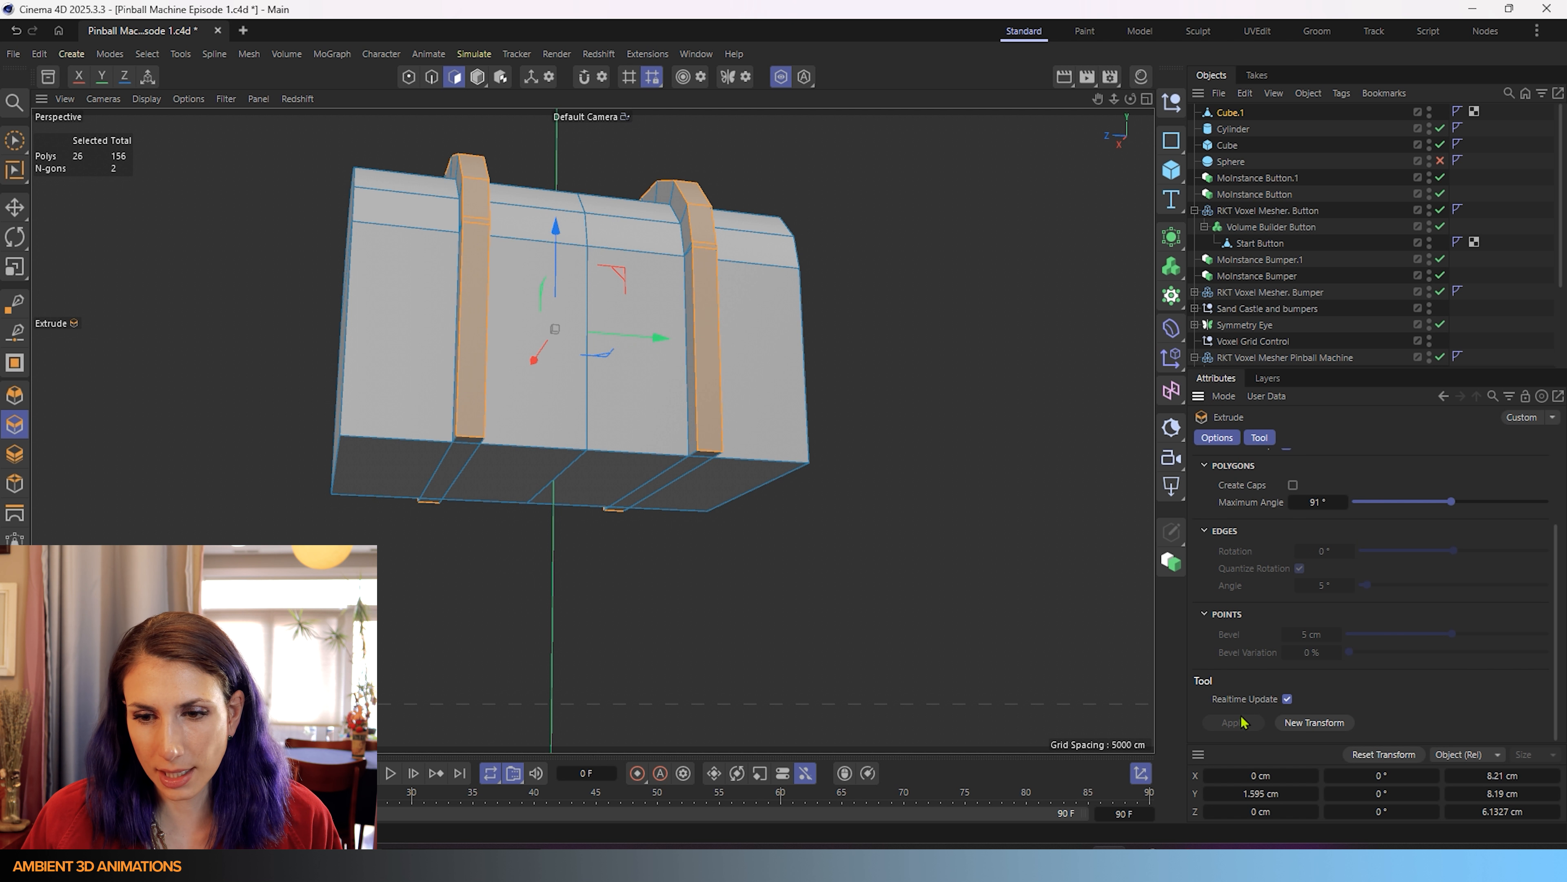
left_click_drag(629, 333, 650, 399, "alt")
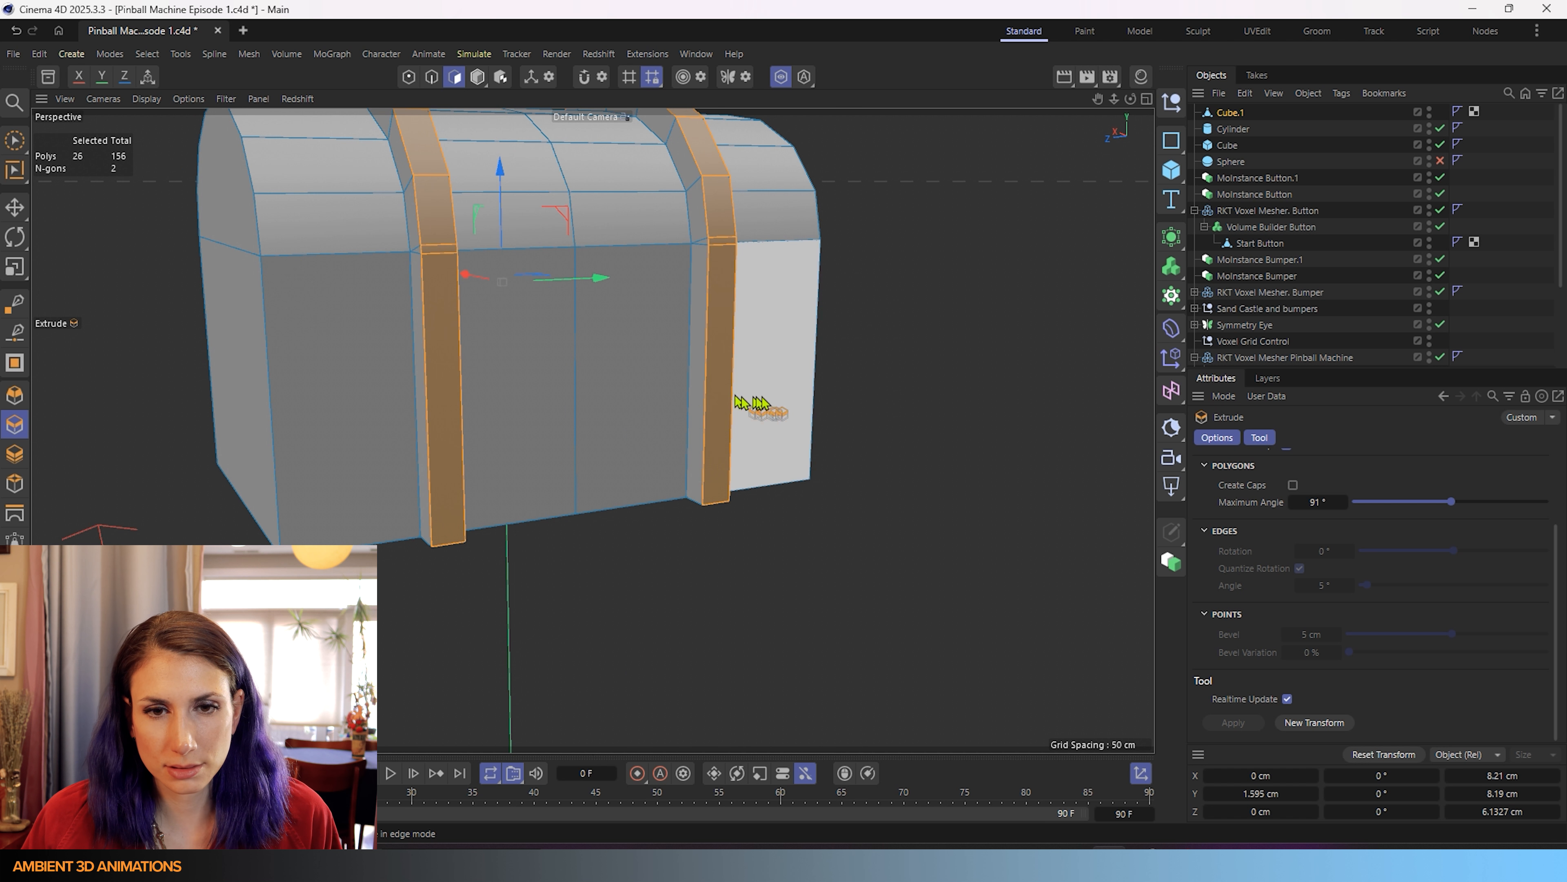
key("ctrl+z")
- Try to widen both straps together with the Scale tool, and again from one loop-selected band with modeling symmetry on
key("t")
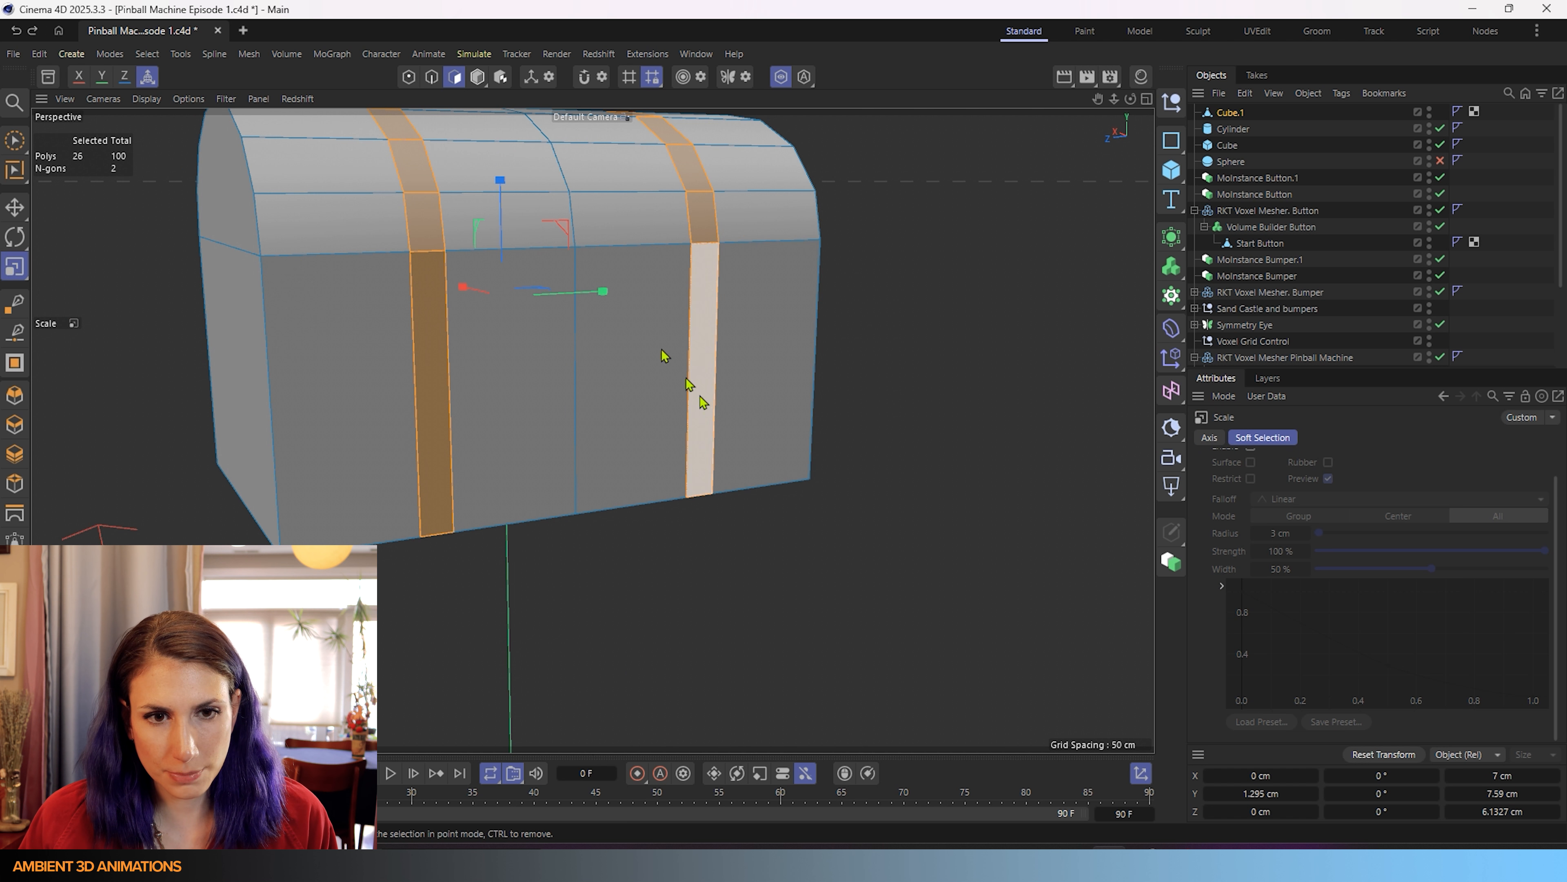
left_click_drag(603, 290, 612, 294)
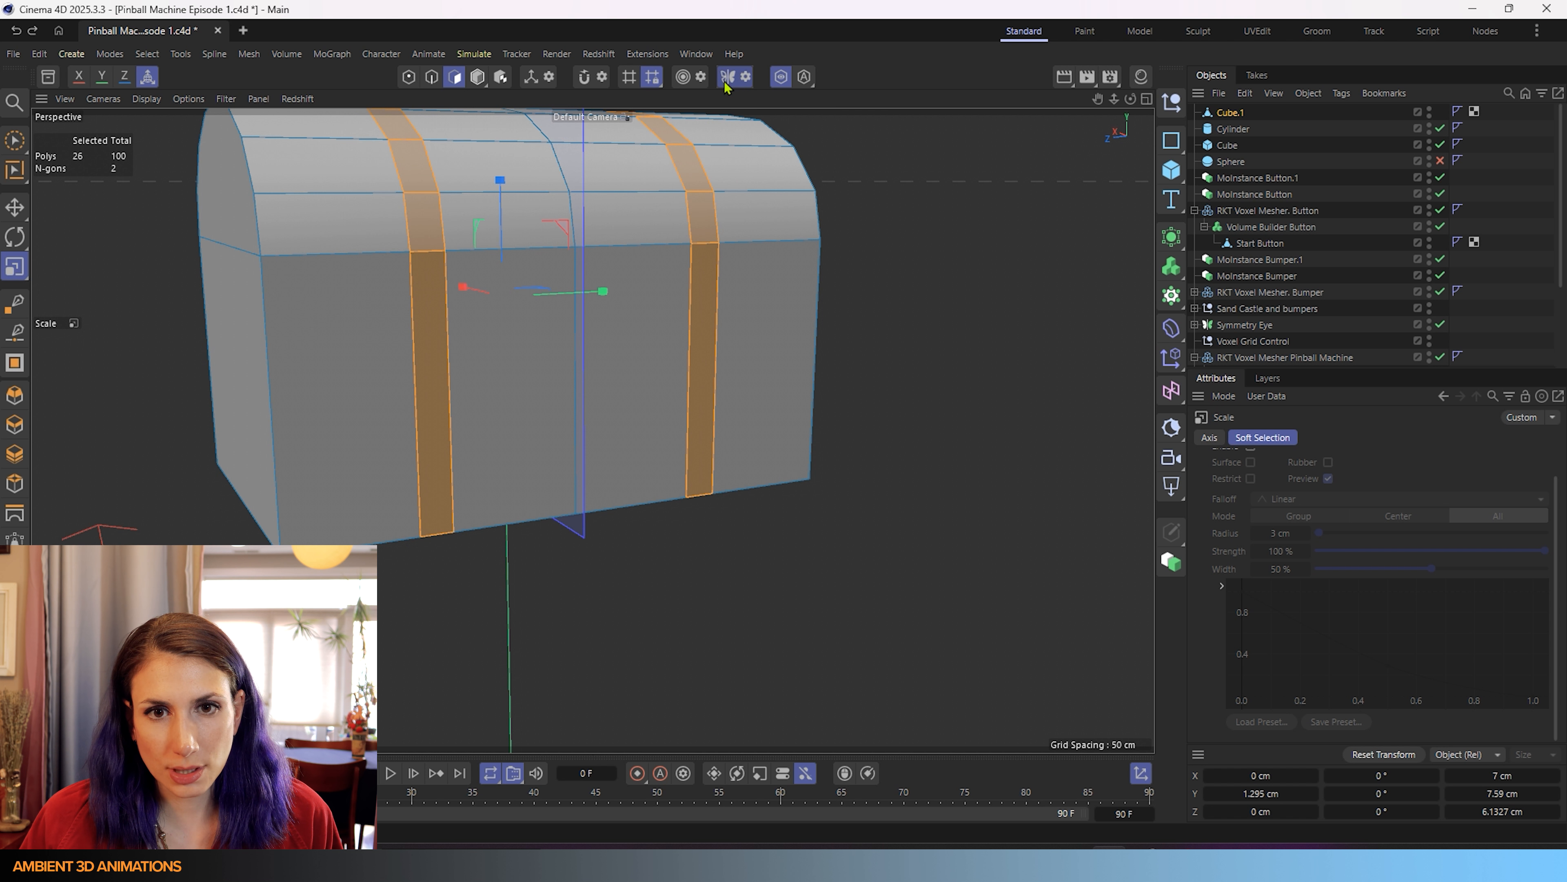
left_click(935, 276)
key("u")
key("l")
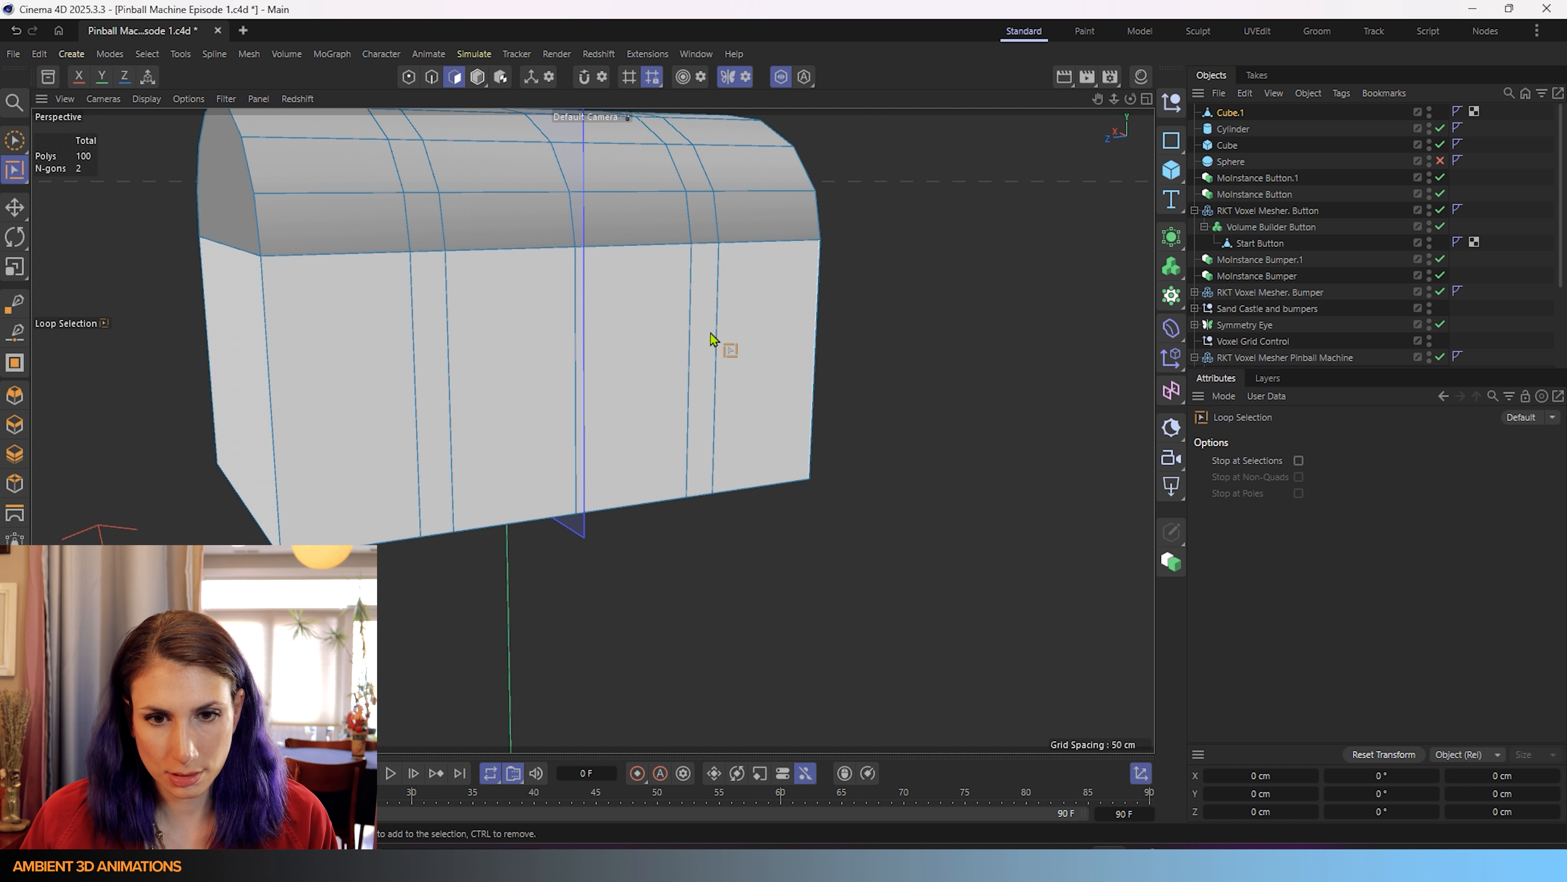
left_click(702, 252)
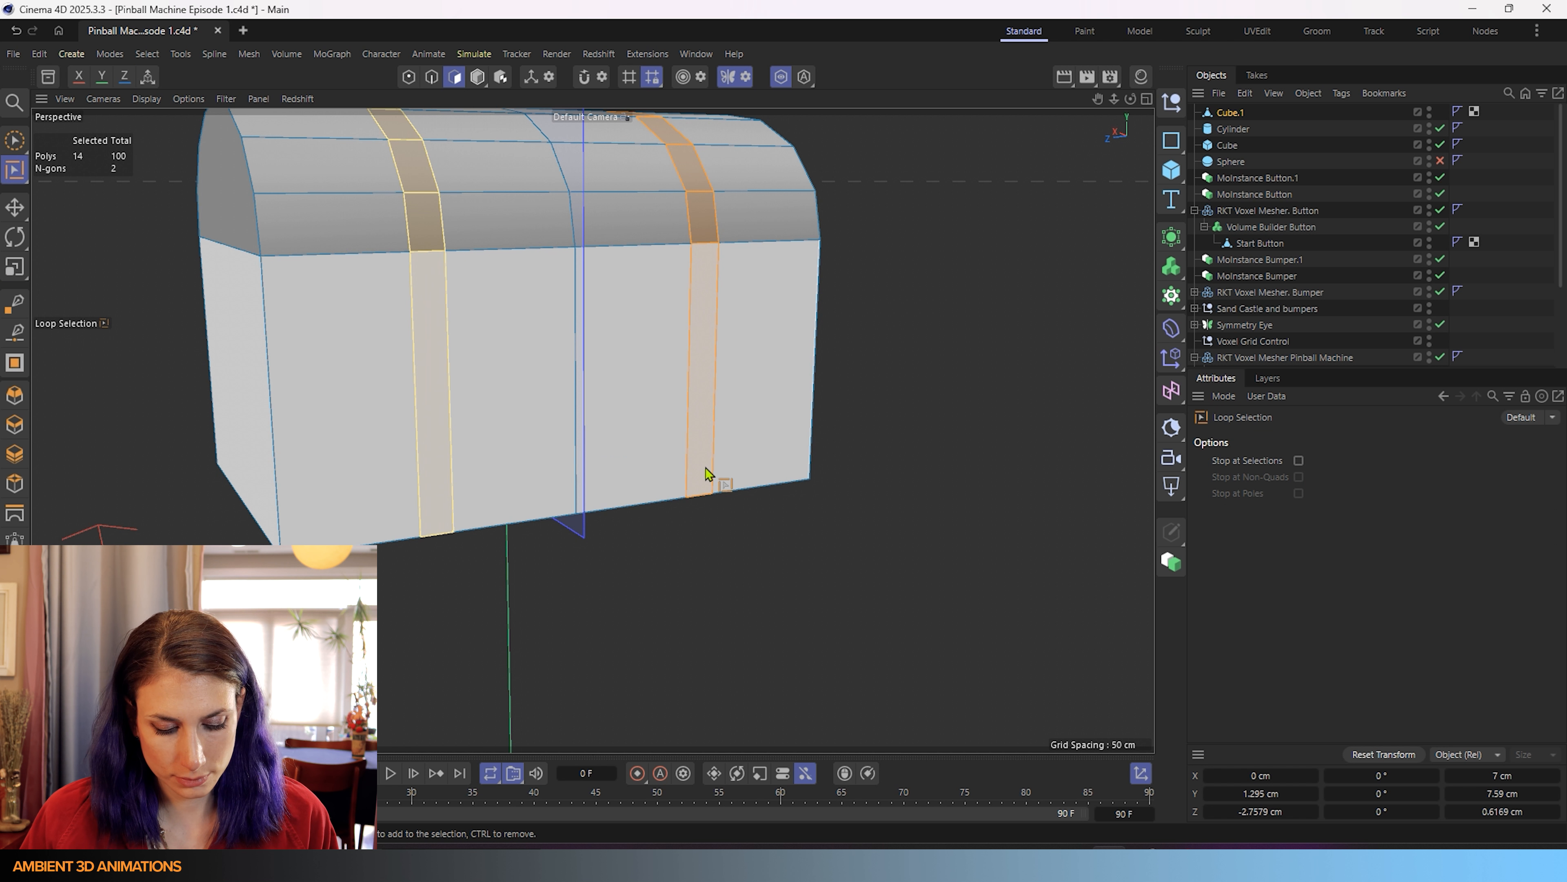
key("t")
left_click_drag(702, 287, 685, 318)
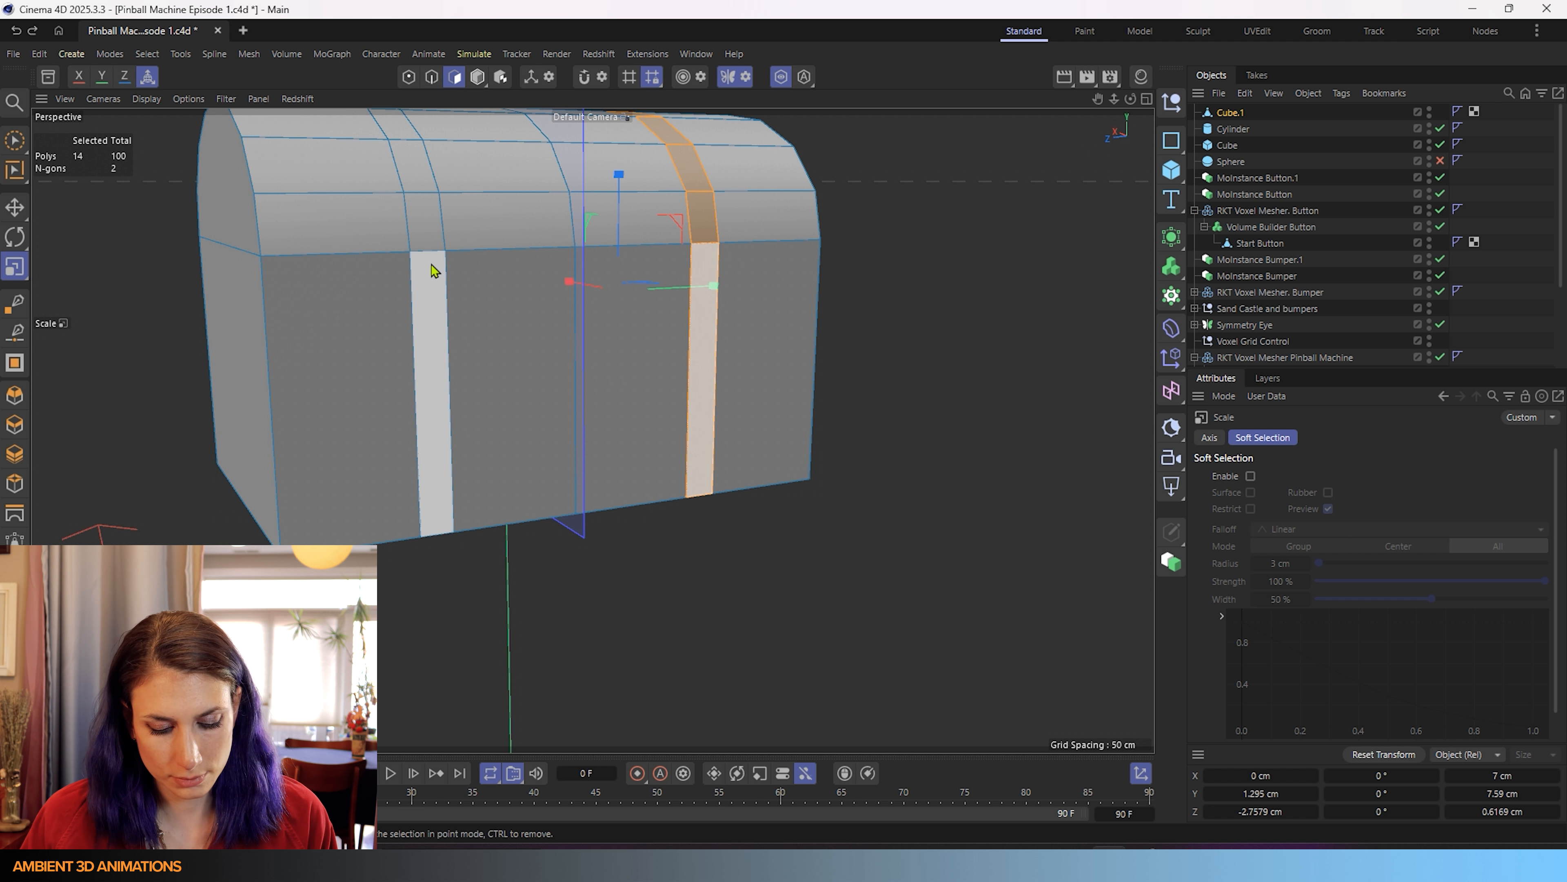
- Add the second strap band to the loop selection and clear the whole selection
key("y")
key("l")
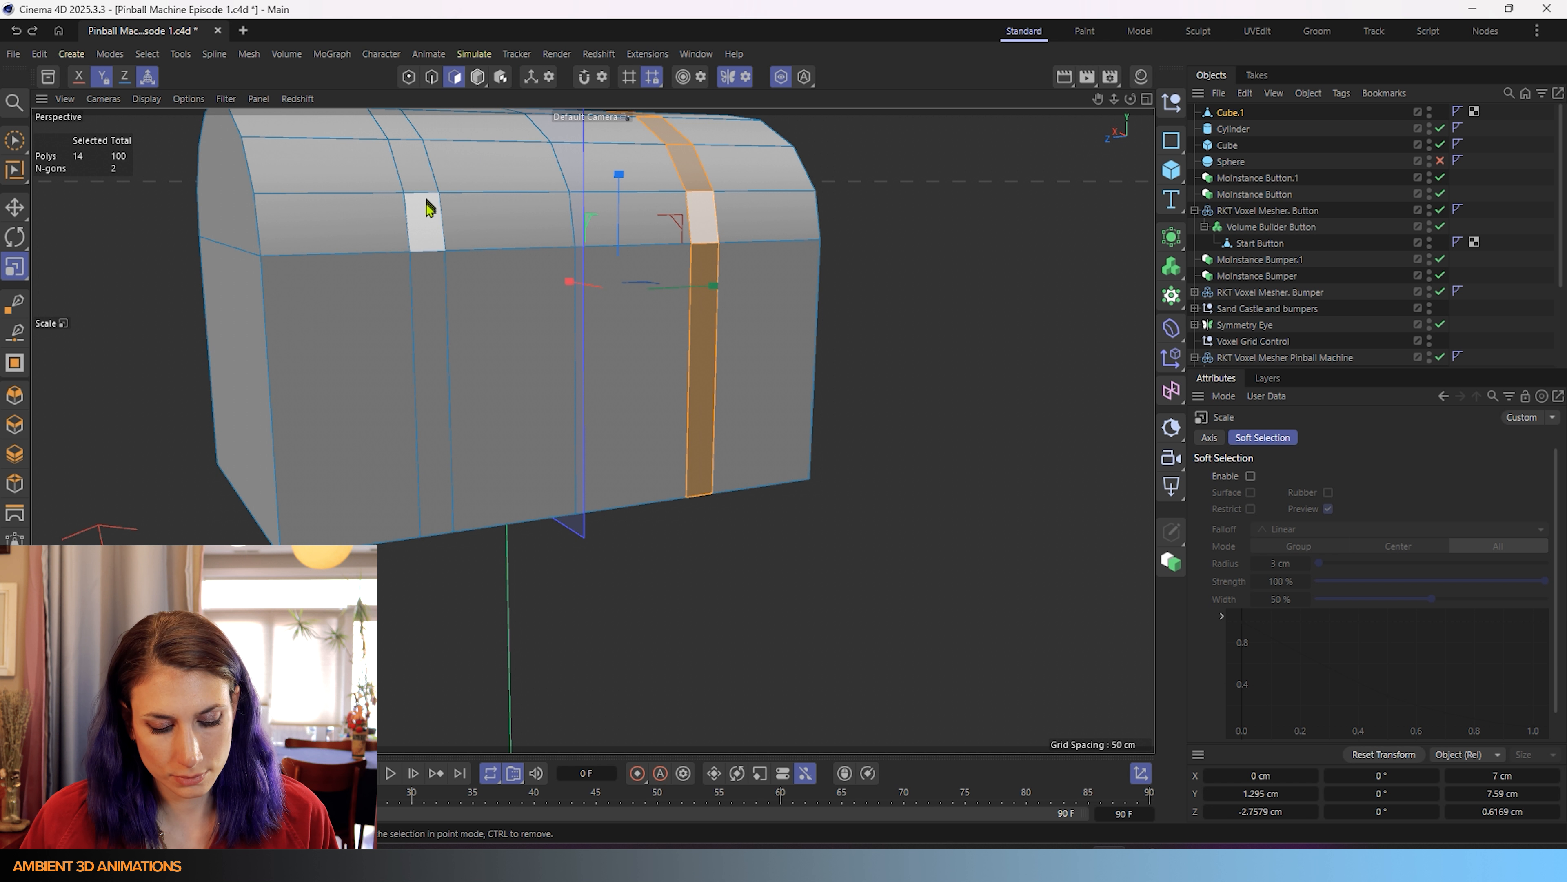
key("u")
key("l")
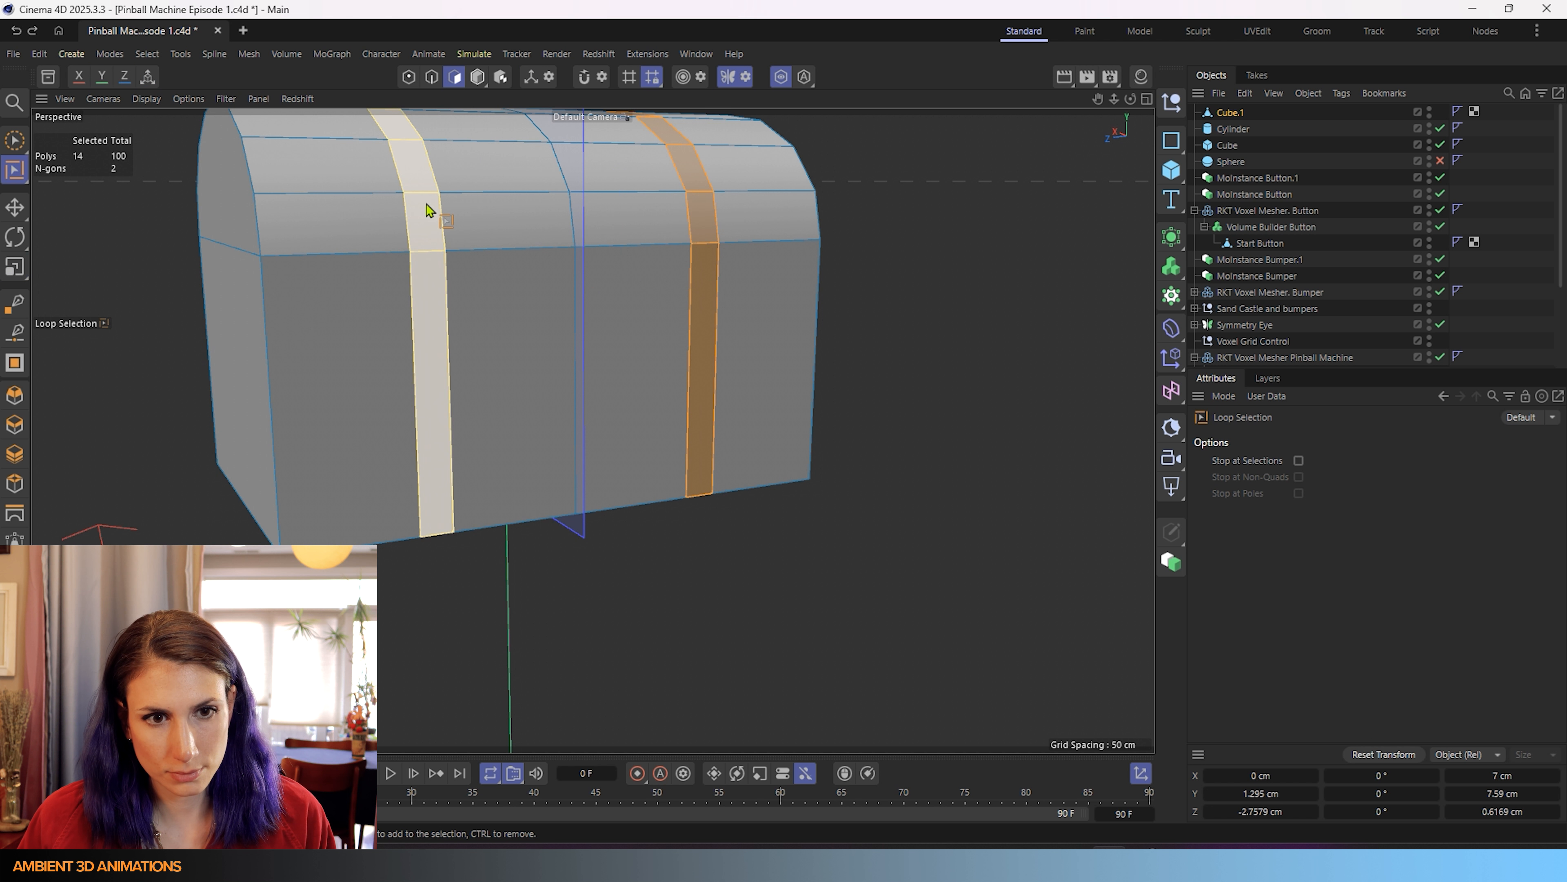
left_click(427, 264, "shift")
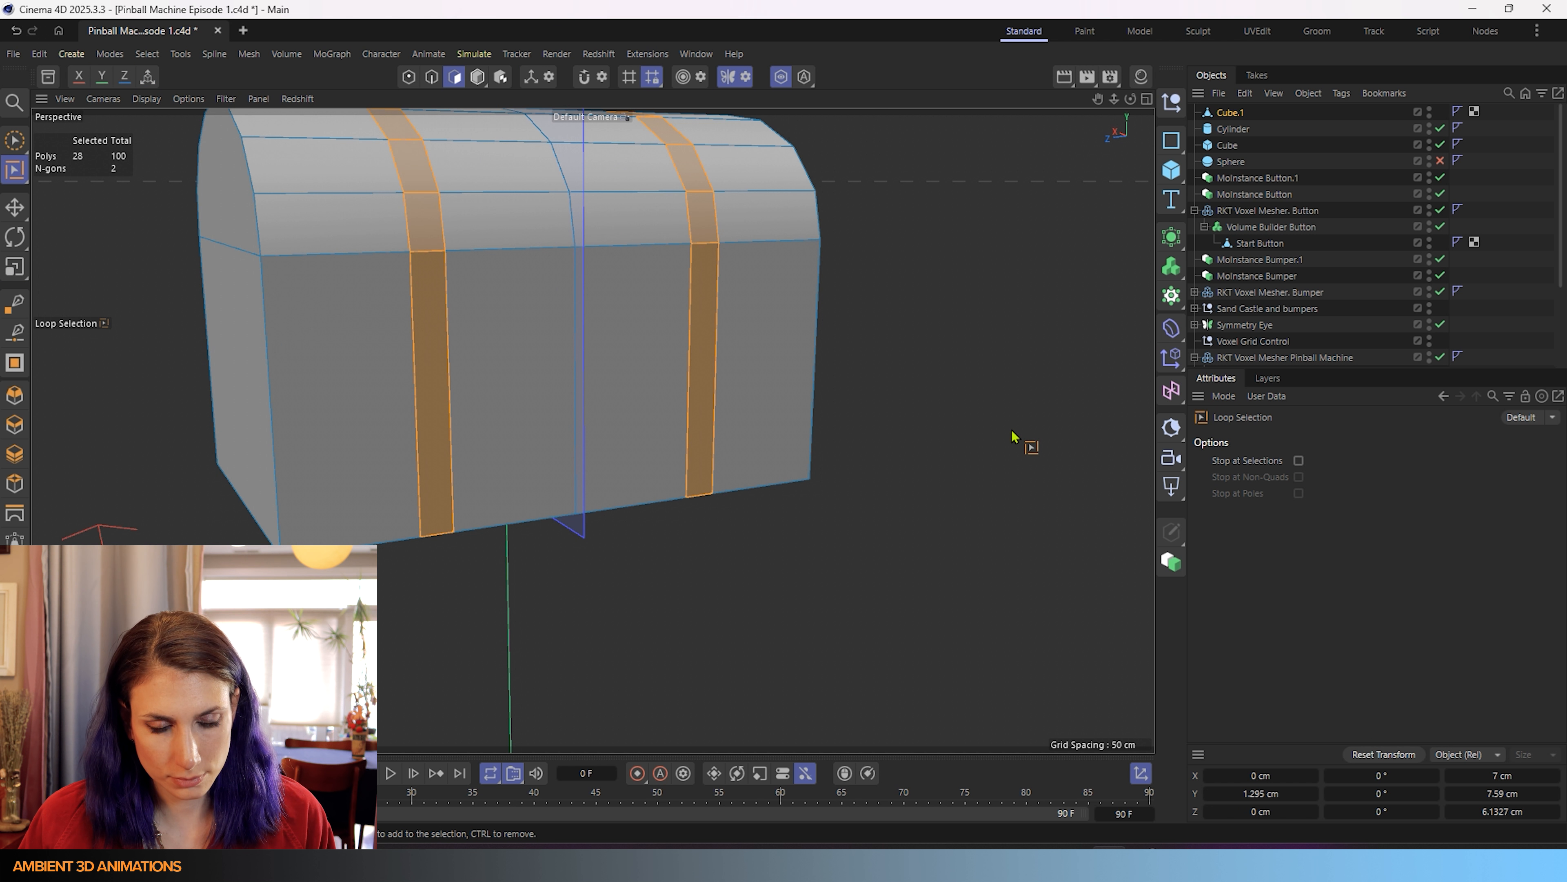
left_click(1006, 405)
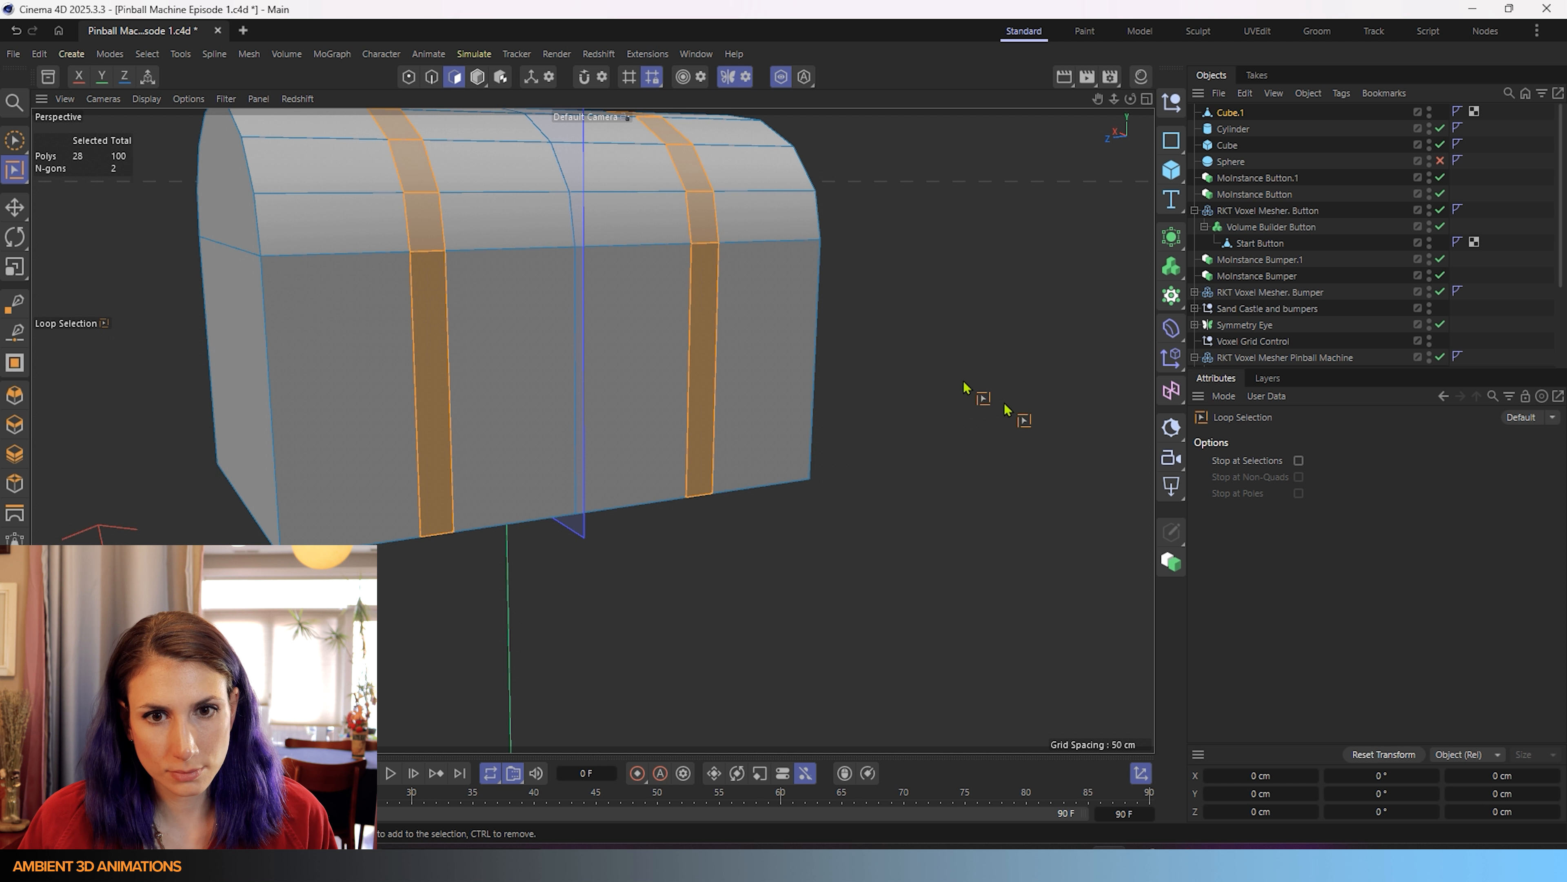
- Loop-select the strap band farther from the near chest end, turn off modeling symmetry and scale the band to about 1.23 cm wide
left_click(706, 253)
key("t")
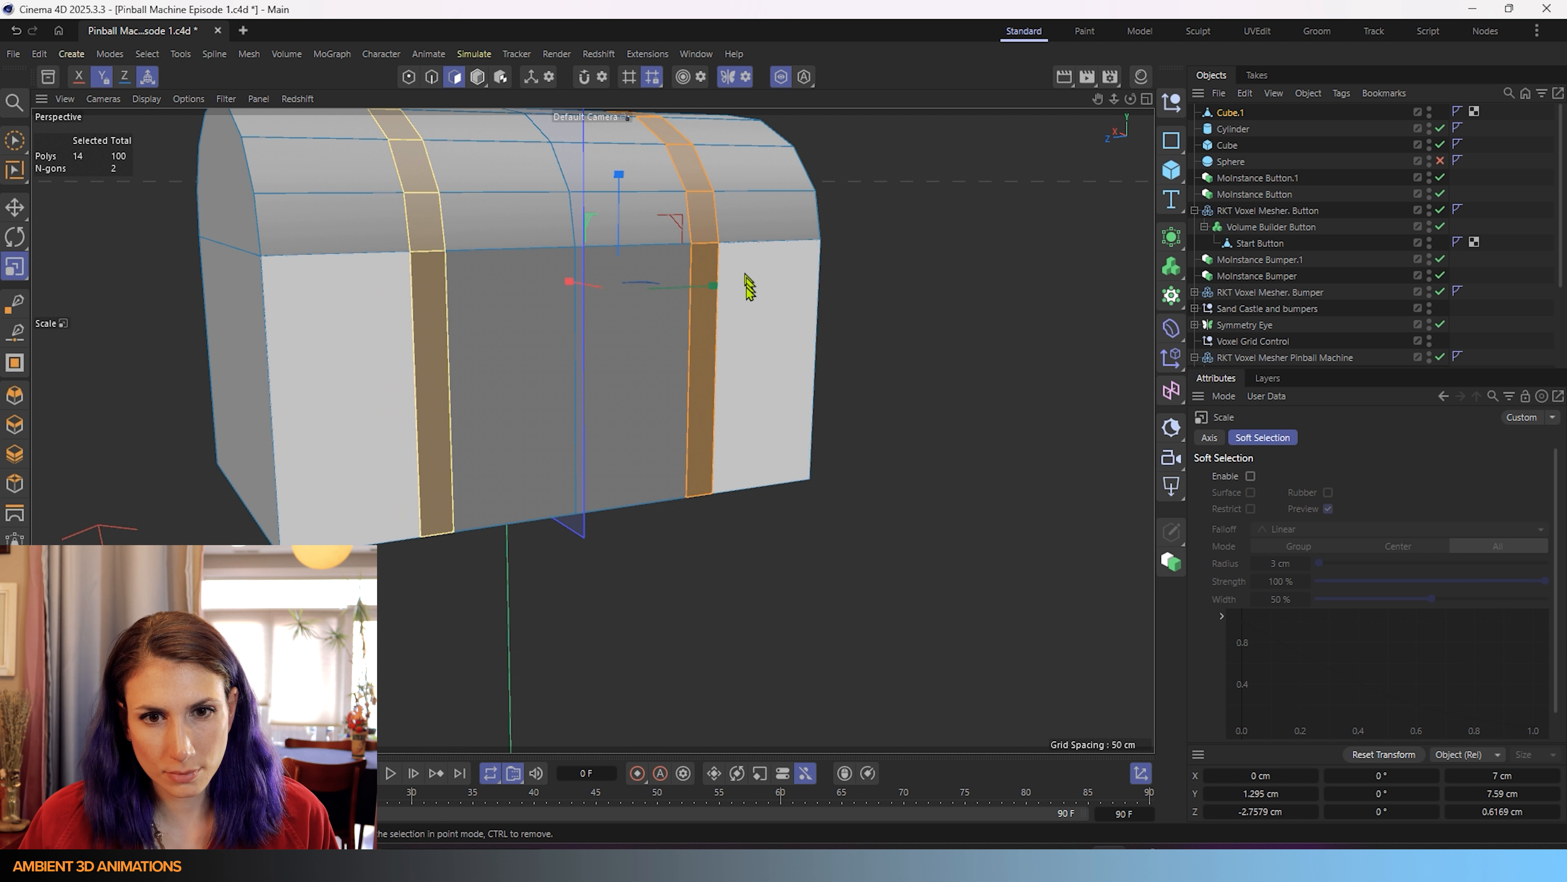
left_click_drag(714, 288, 950, 289)
key("ctrl+z")
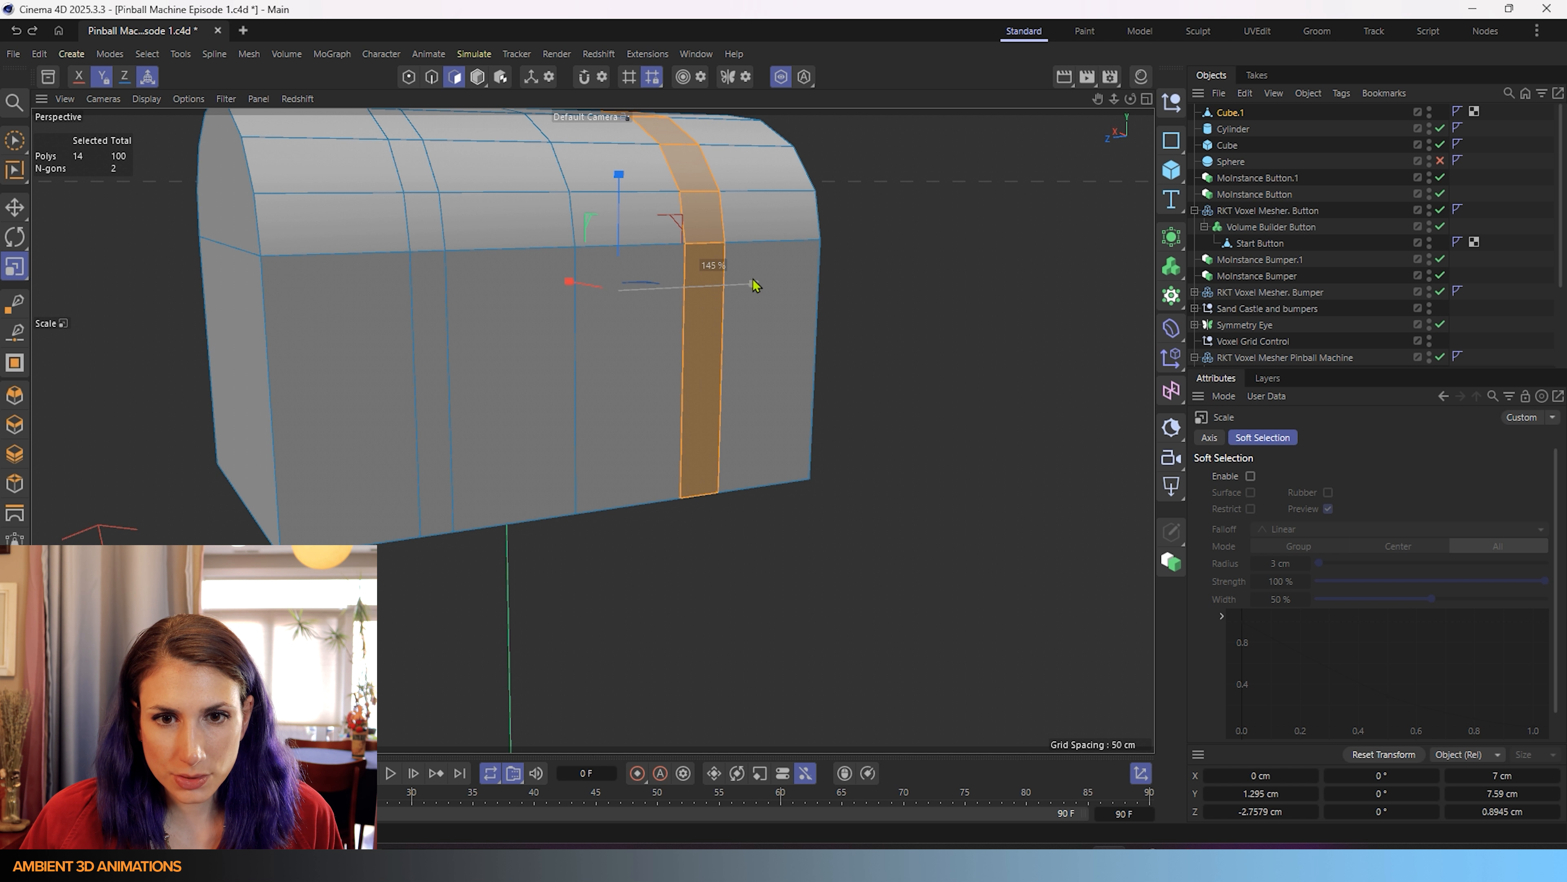
left_click_drag(761, 284, 857, 286)
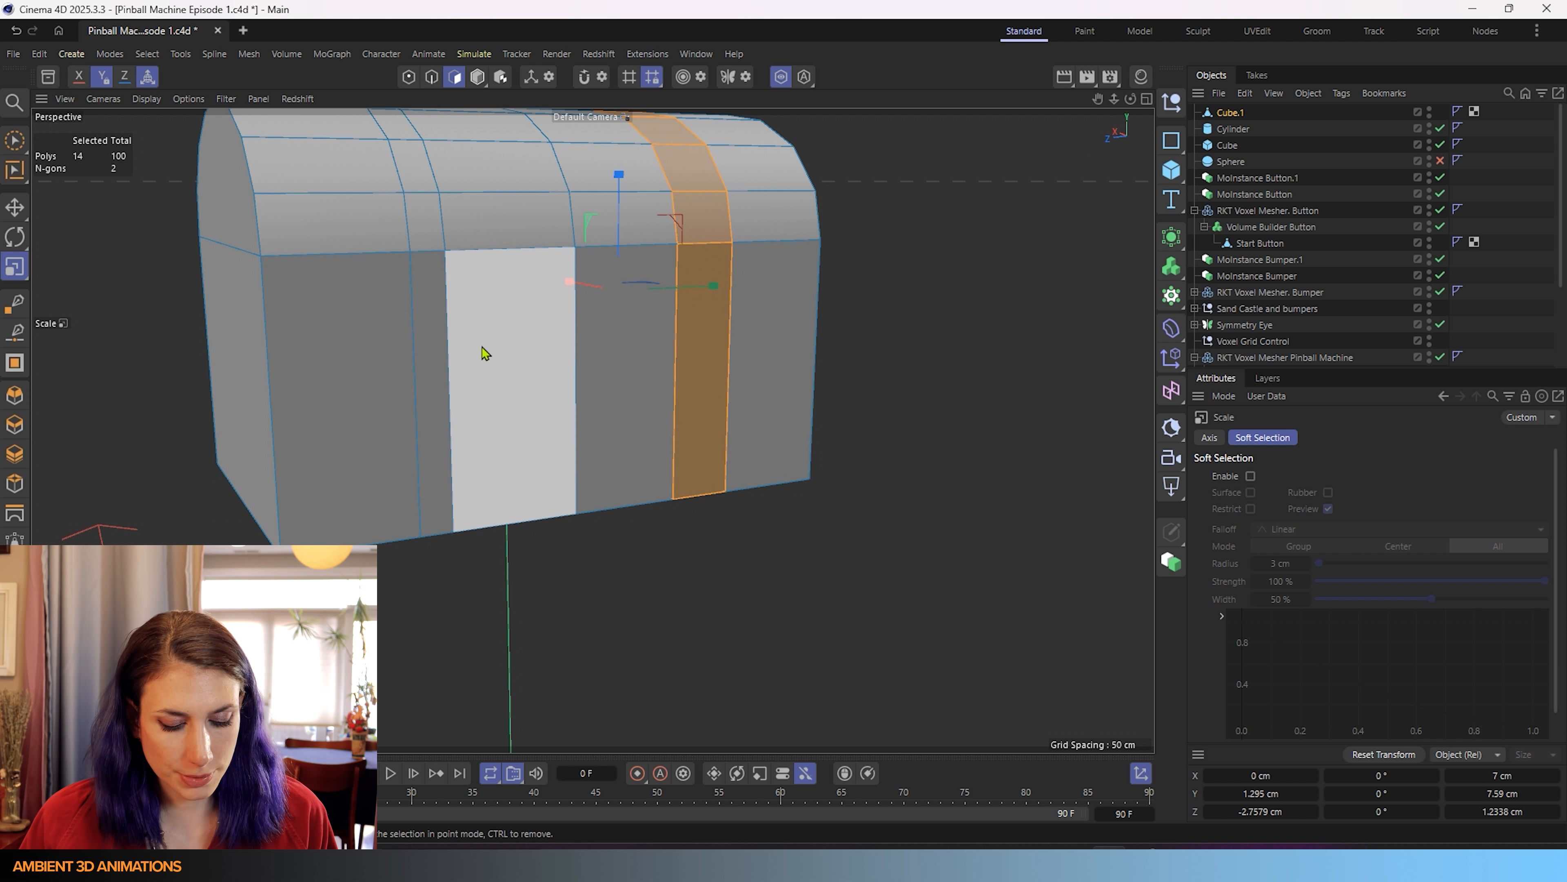
- Loop-select the other, still narrow strap band and scale it to the same width of about 1.23 cm
key("u")
key("l")
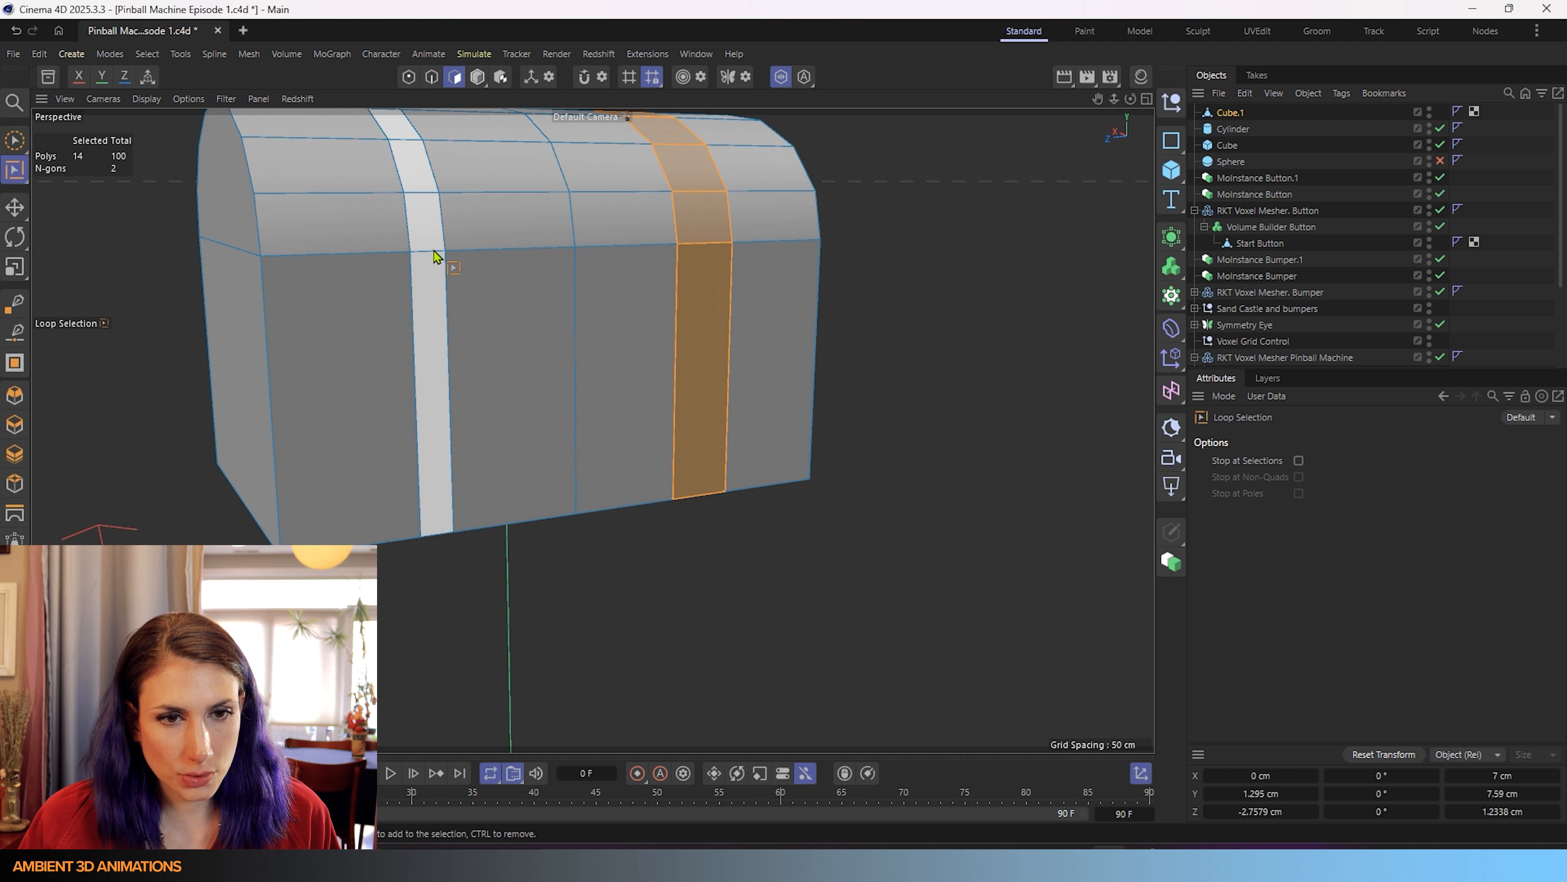
left_click(433, 251)
key("t")
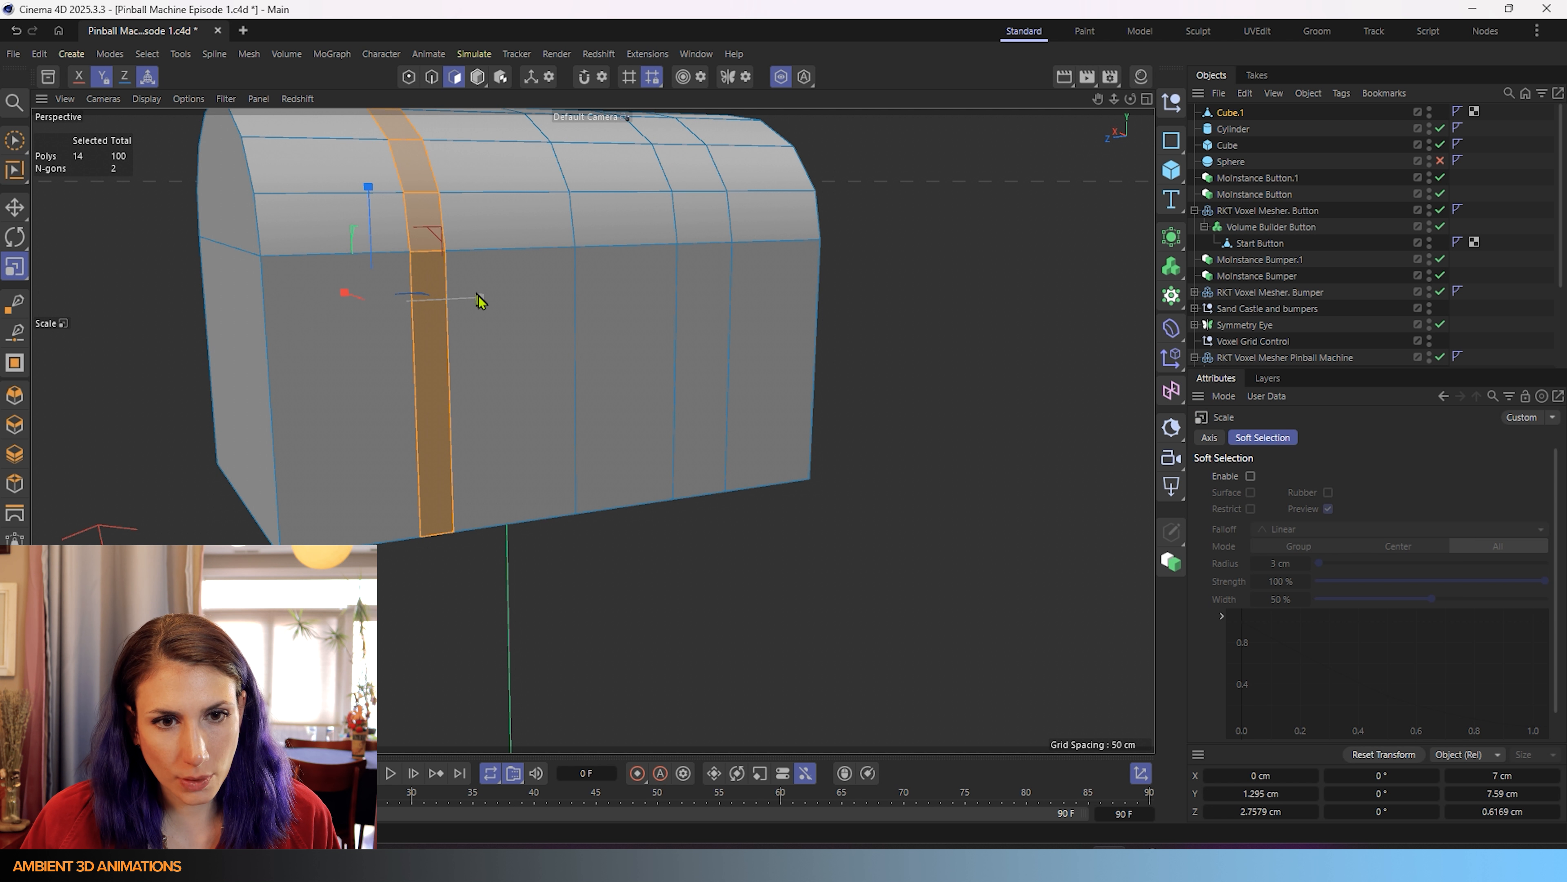
left_click_drag(481, 302, 590, 305)
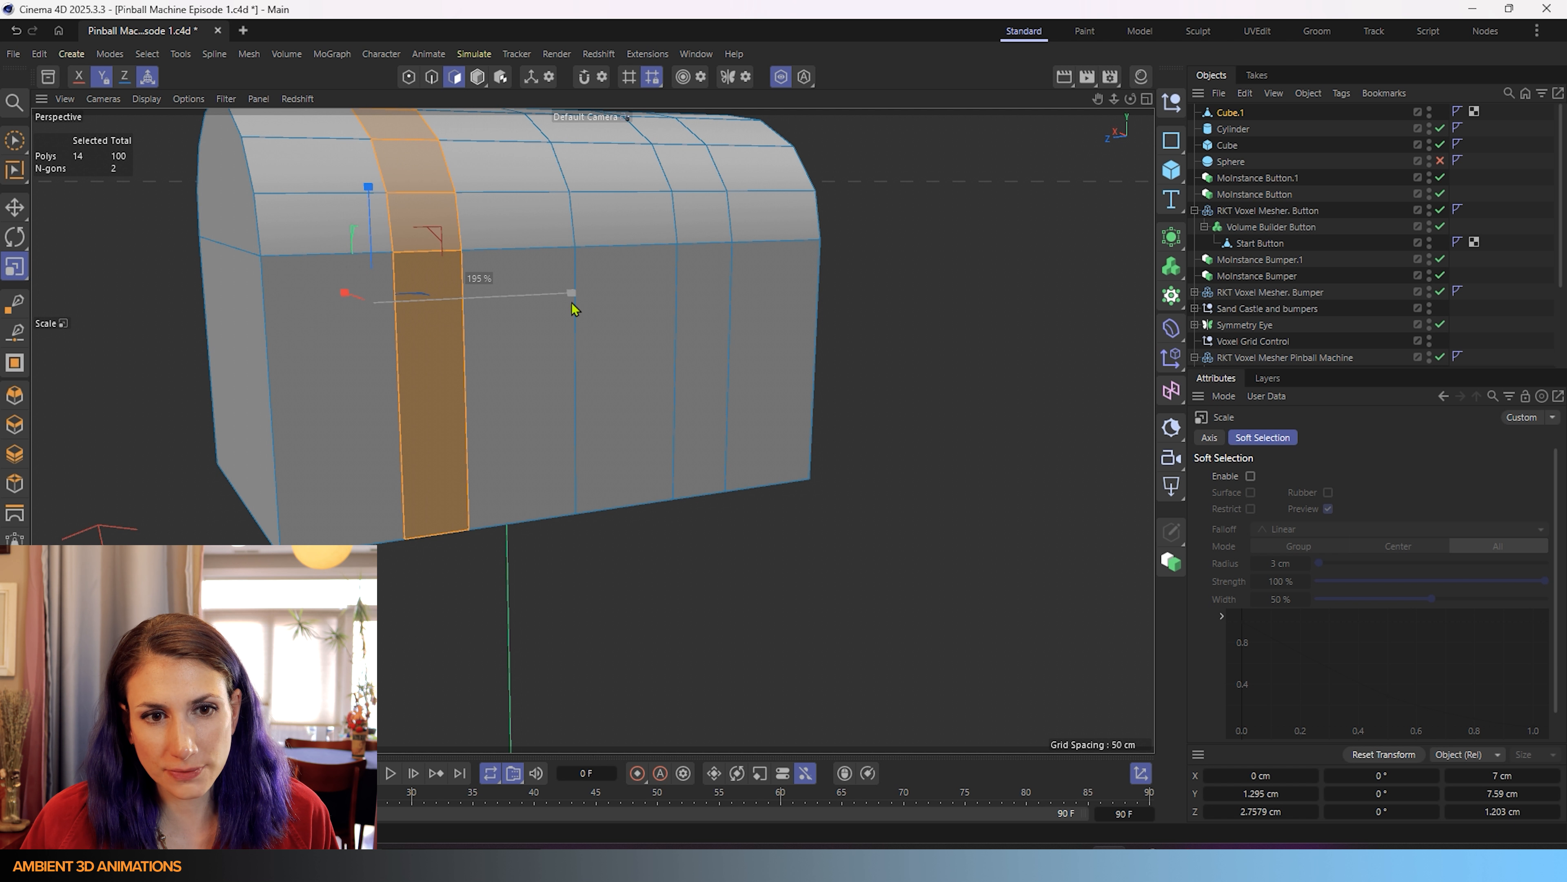
left_click_drag(578, 302, 577, 302)
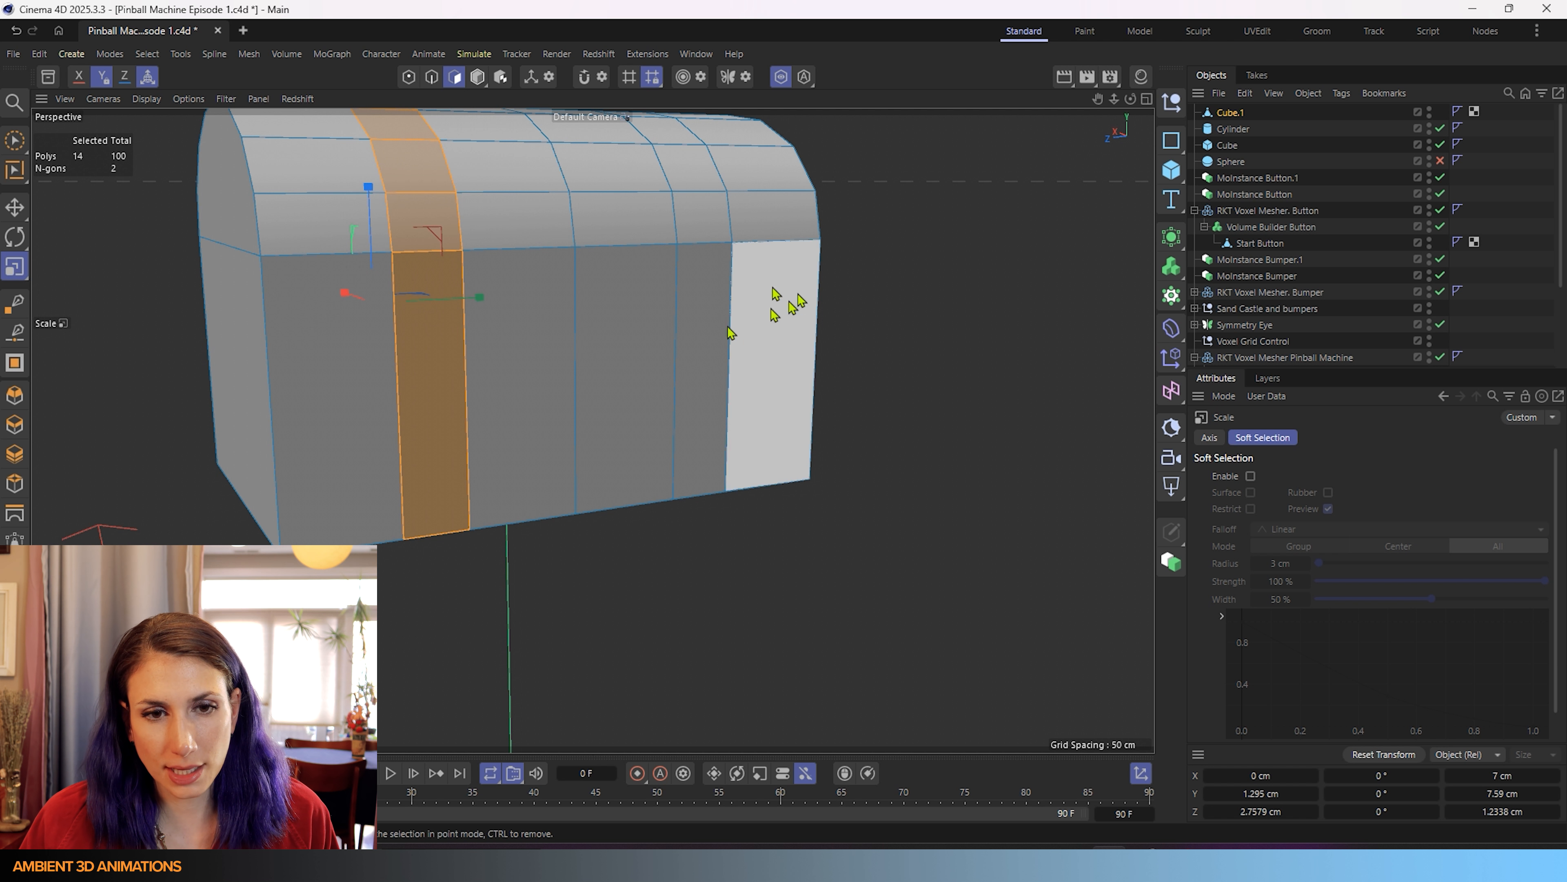
- Loop-select both widened strap bands around the chest and activate the Extrude tool
middle_click_drag(649, 358, 602, 392, "alt")
left_click_drag(604, 397, 575, 396, "alt")
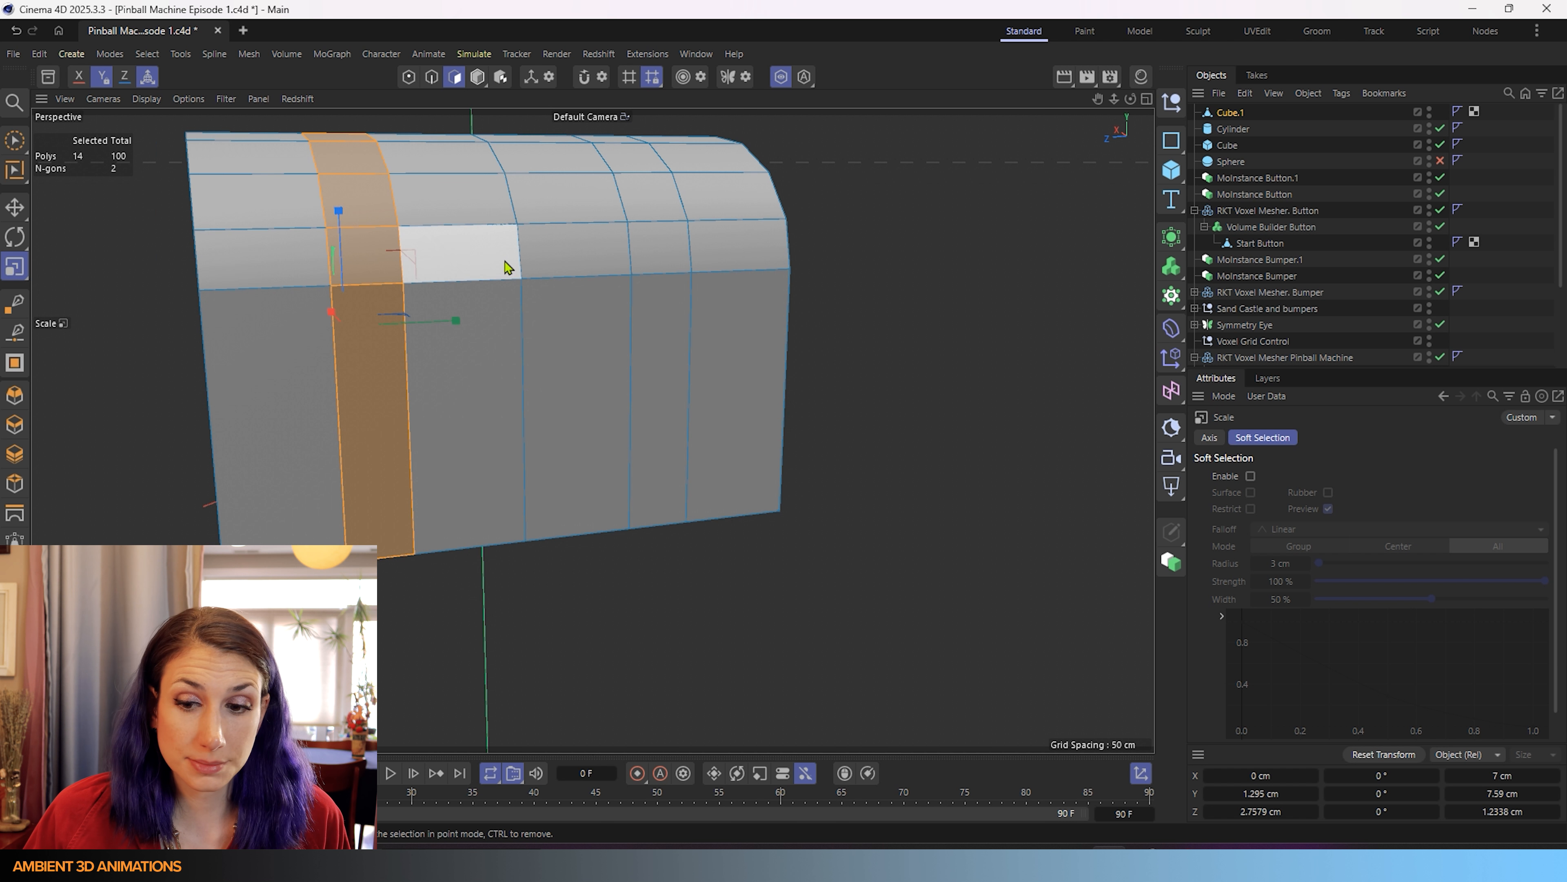
key("u")
key("l")
left_click(660, 269, "shift")
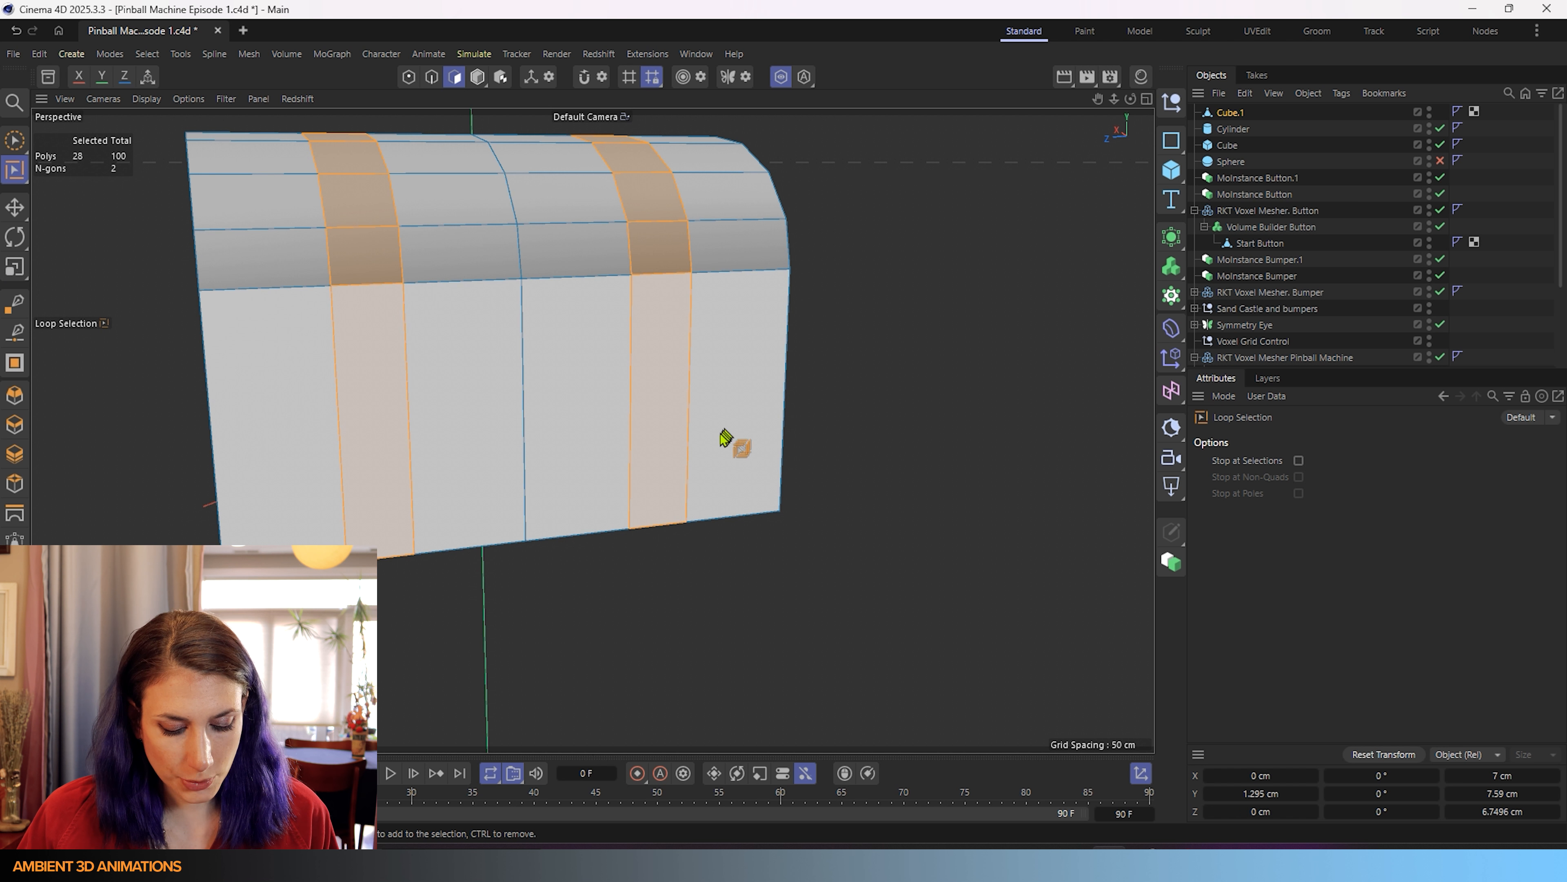
key("d")
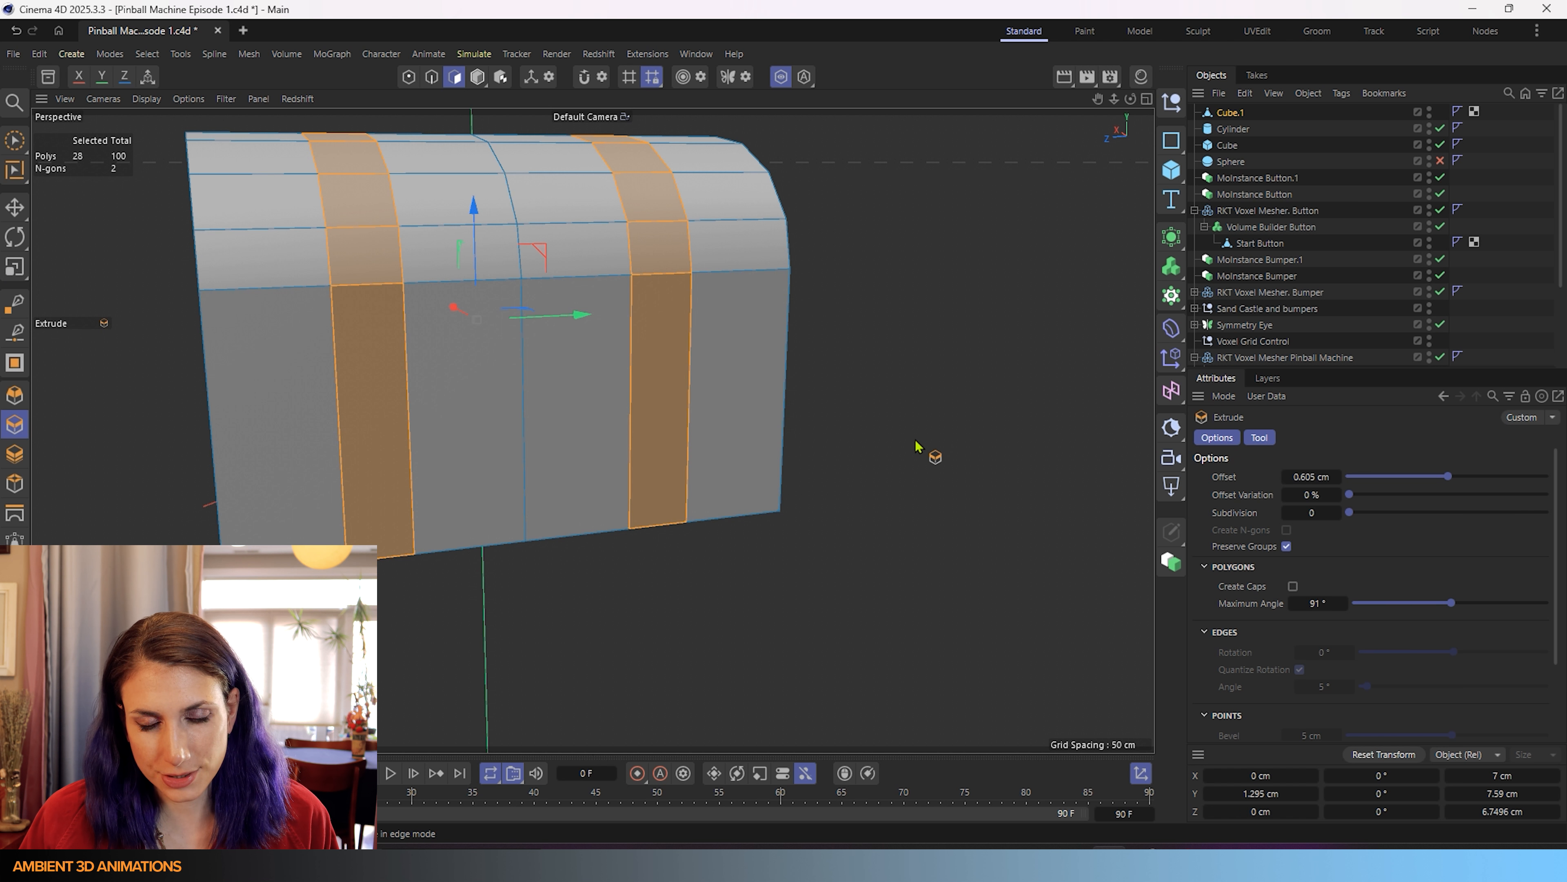
- Deselect the two strap polygons on the chest's underside and extrude the remaining strap polygons outward by about 0.29 cm
mouse_move(744, 578)
left_mouse_down("alt")
mouse_move(718, 514)
mouse_move(420, 360)
left_mouse_up("alt")
key("9")
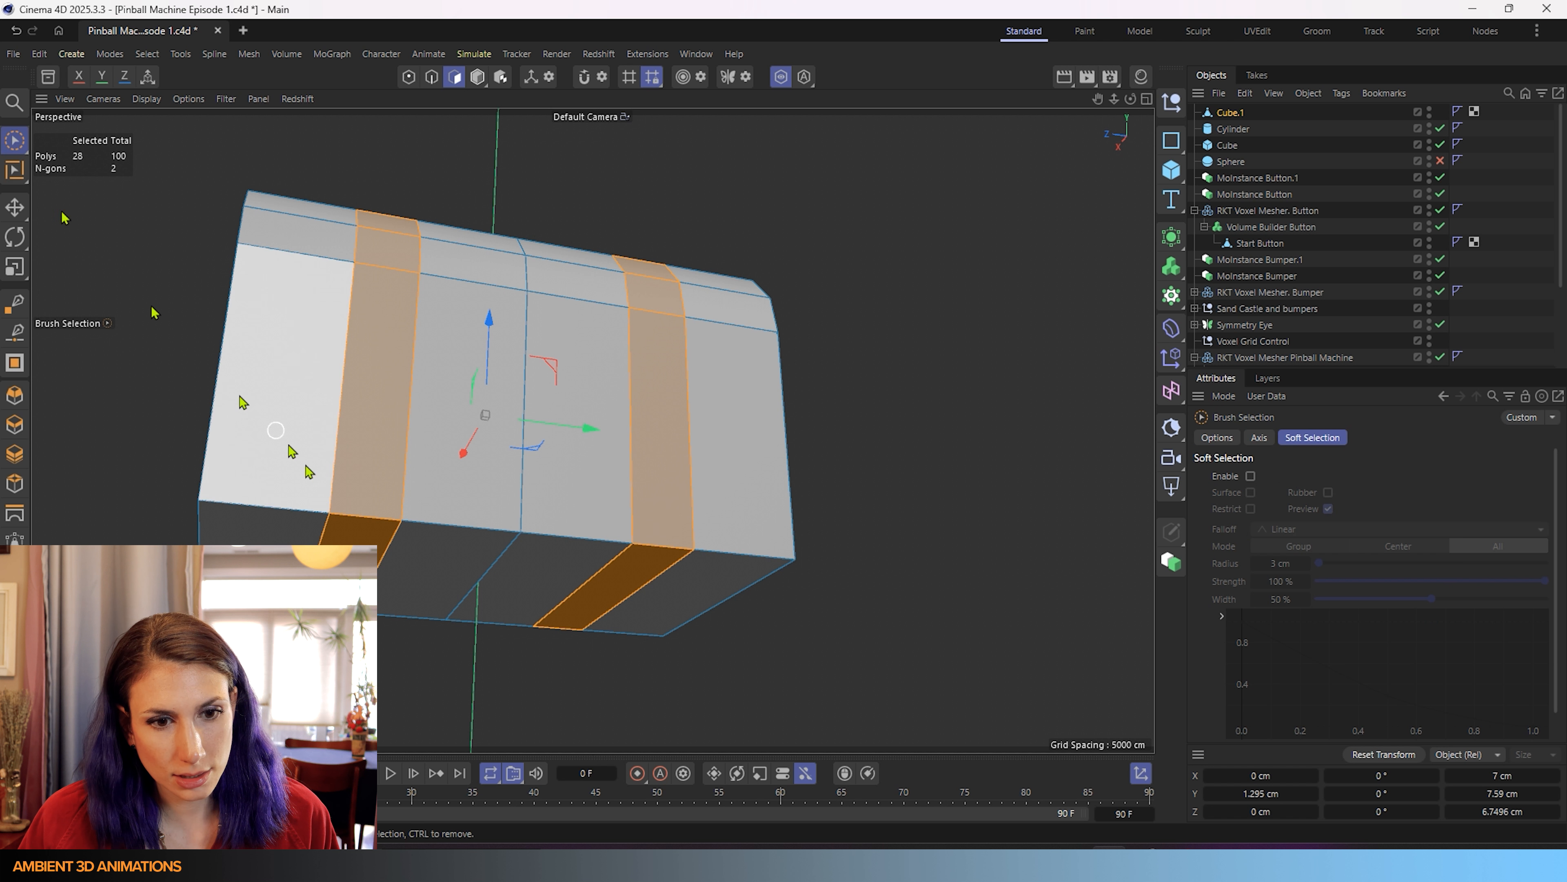
left_click_drag(358, 531, 585, 595, "ctrl")
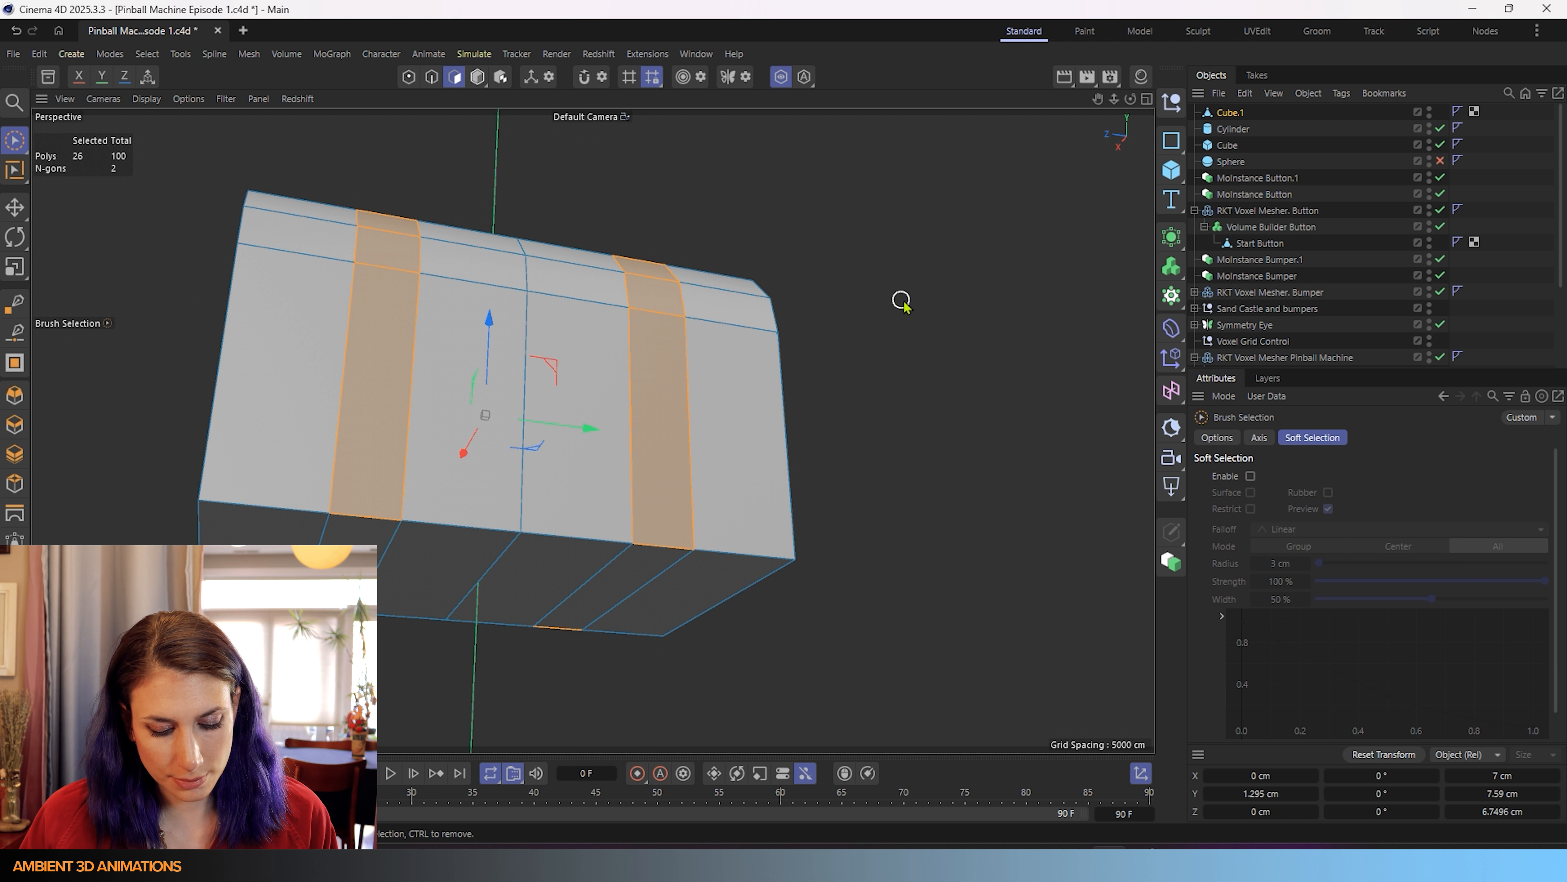
key("d")
left_click_drag(917, 363, 944, 363)
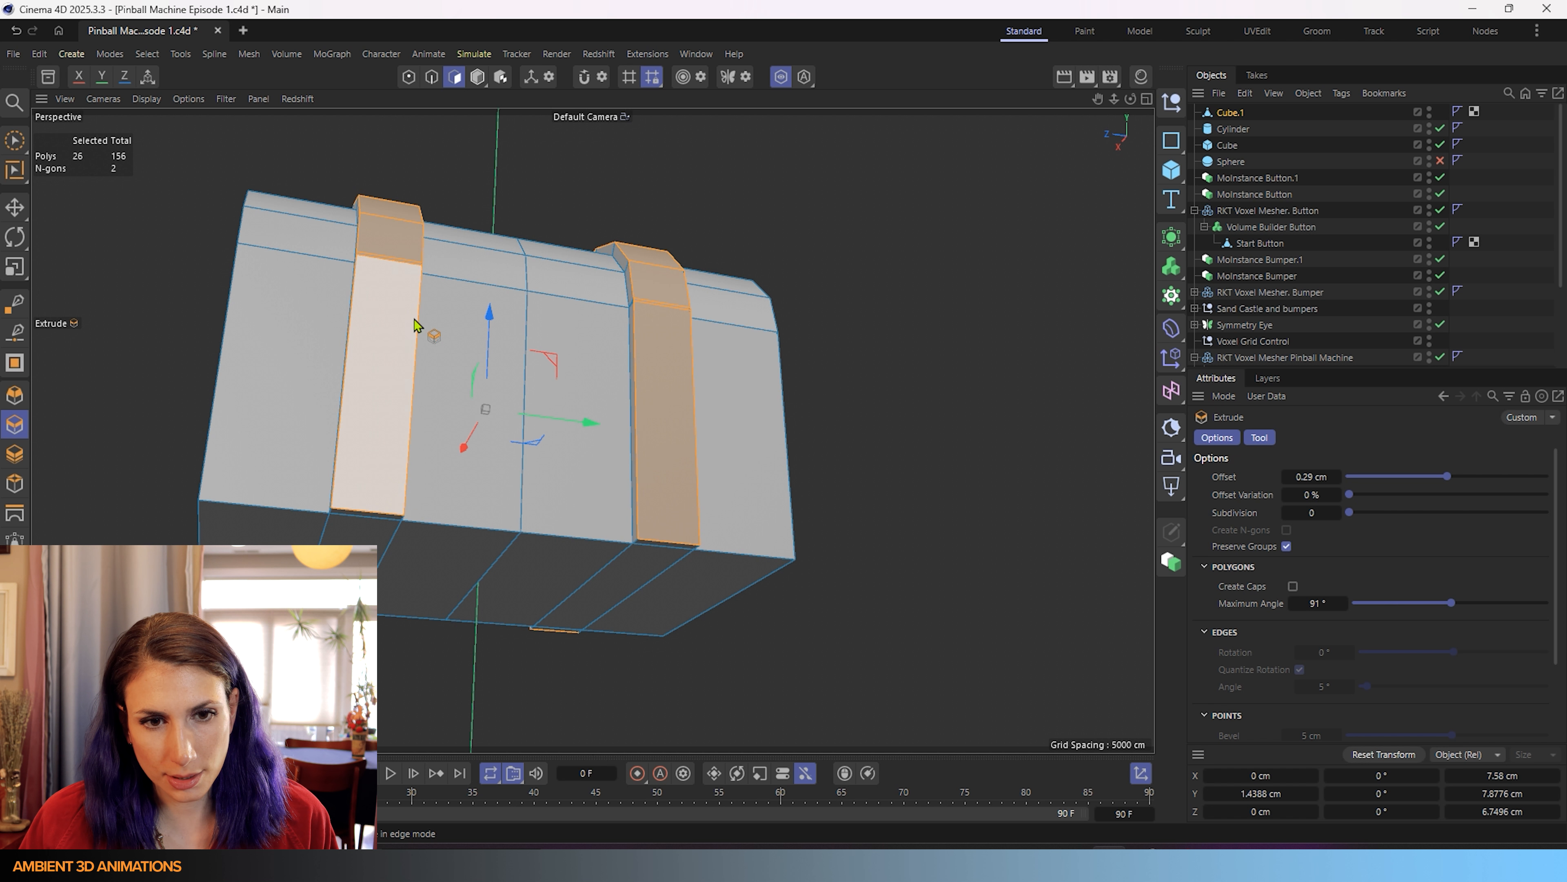
- Loop-cut the chest body about 1.43 cm below the lid seam and add a vertical loop 25% in from each strap's inner edge
left_click_drag(412, 321, 421, 435, "alt")
middle_click_drag(542, 330, 682, 482, "alt")
left_click_drag(666, 463, 536, 361, "alt")
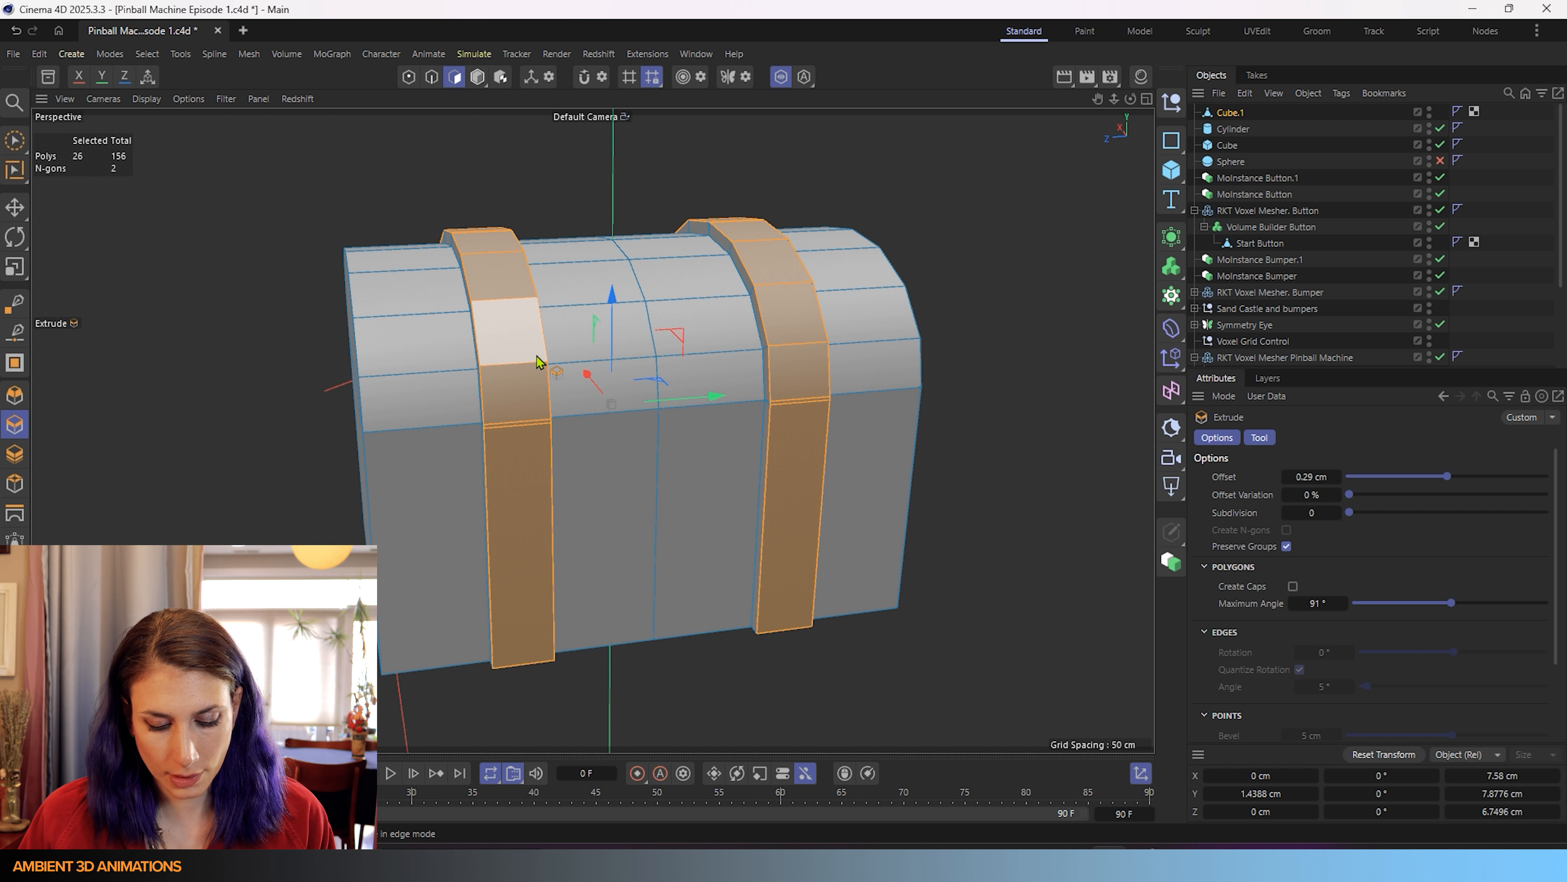
key("k")
key("l")
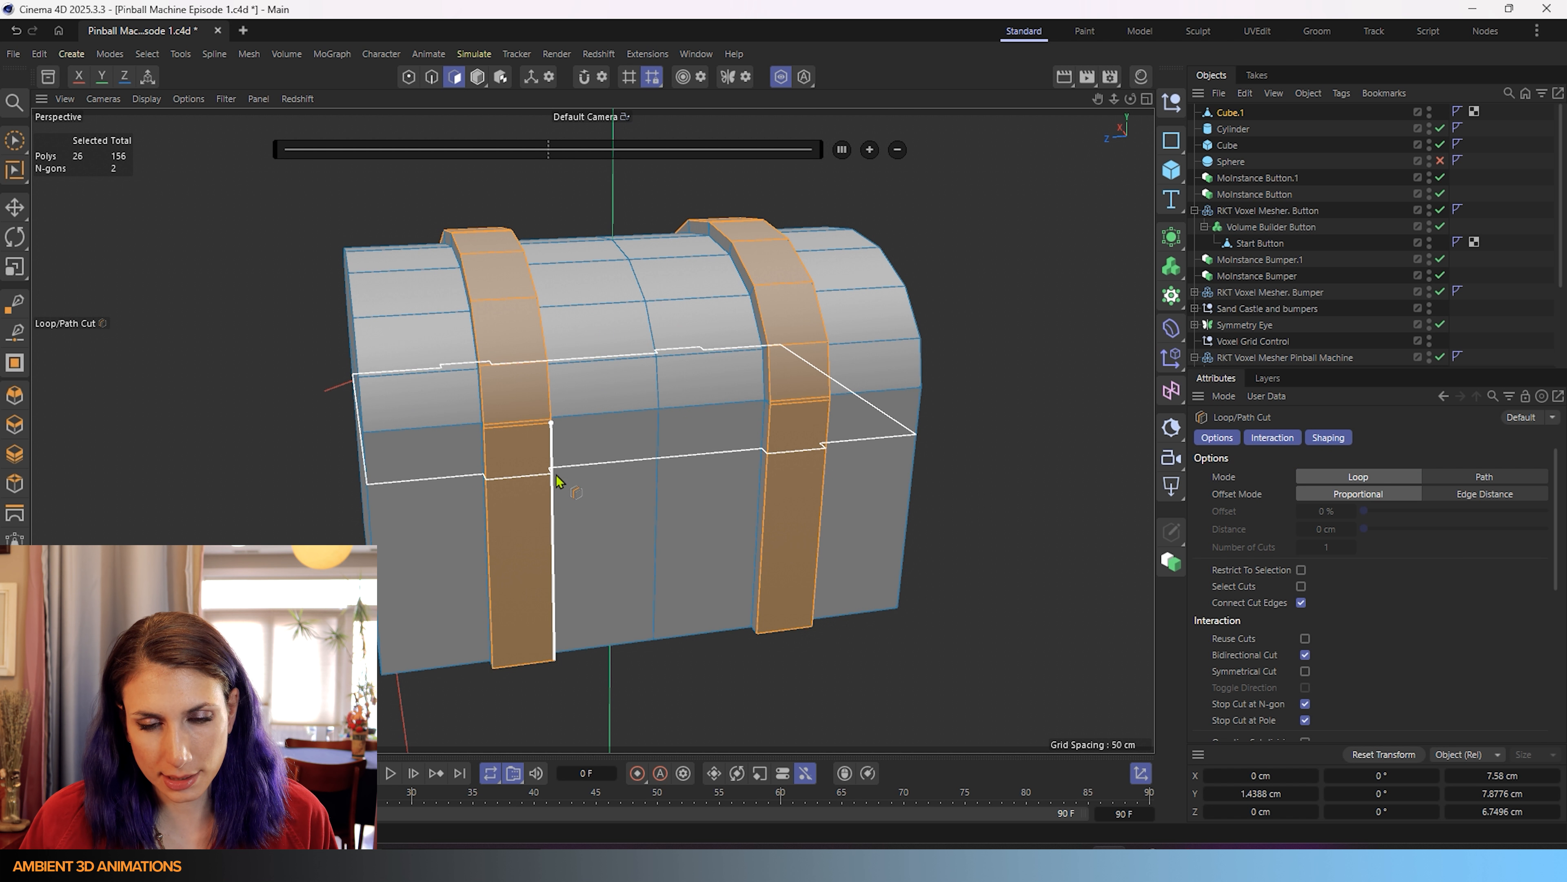
left_click(557, 496)
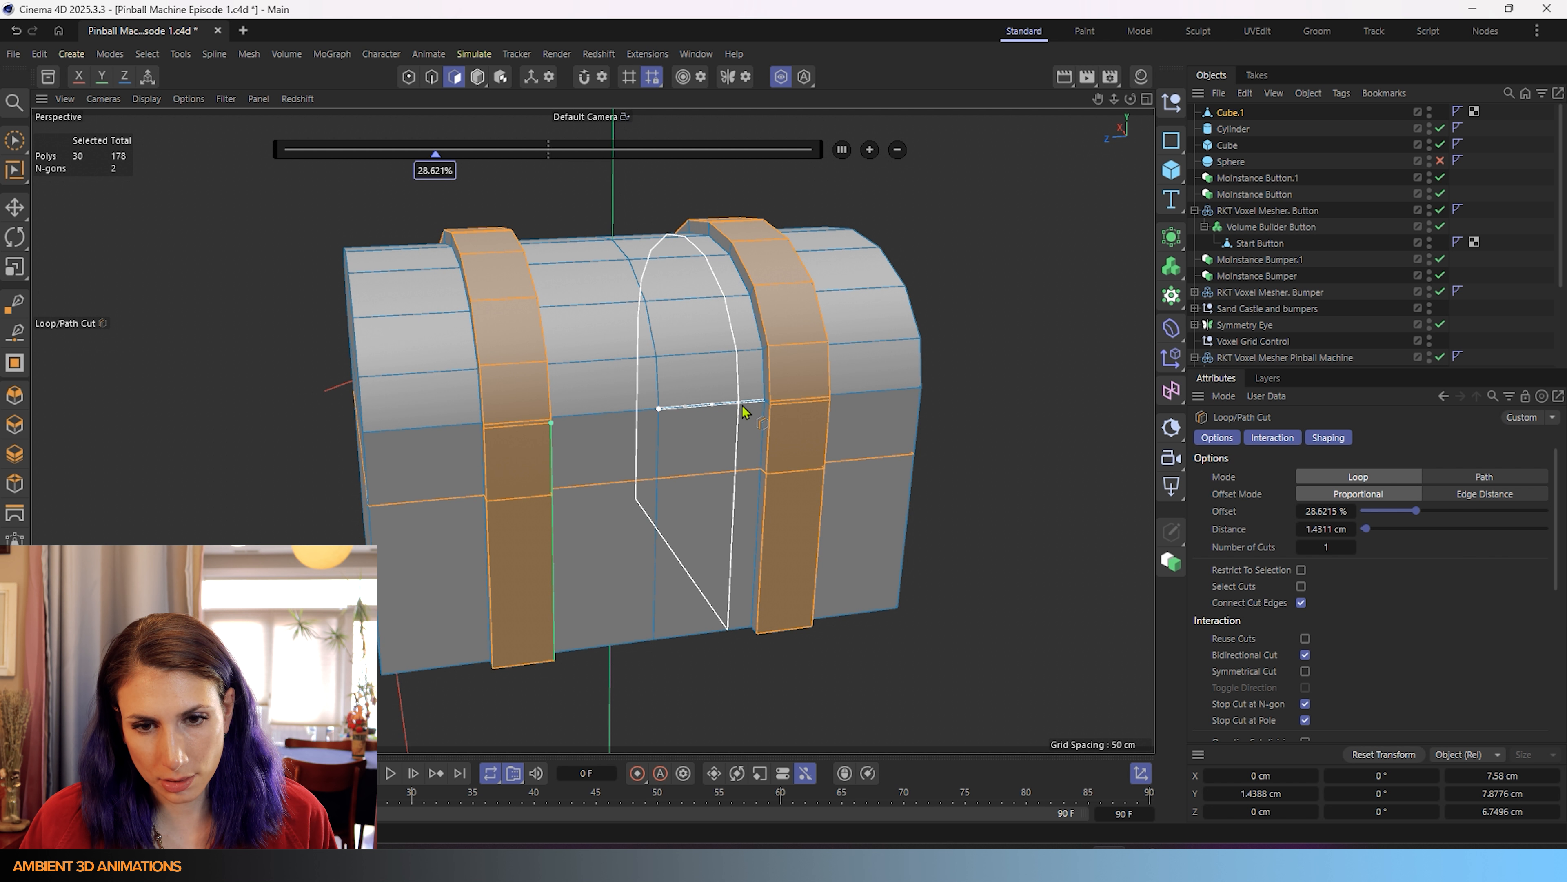
left_click(575, 418)
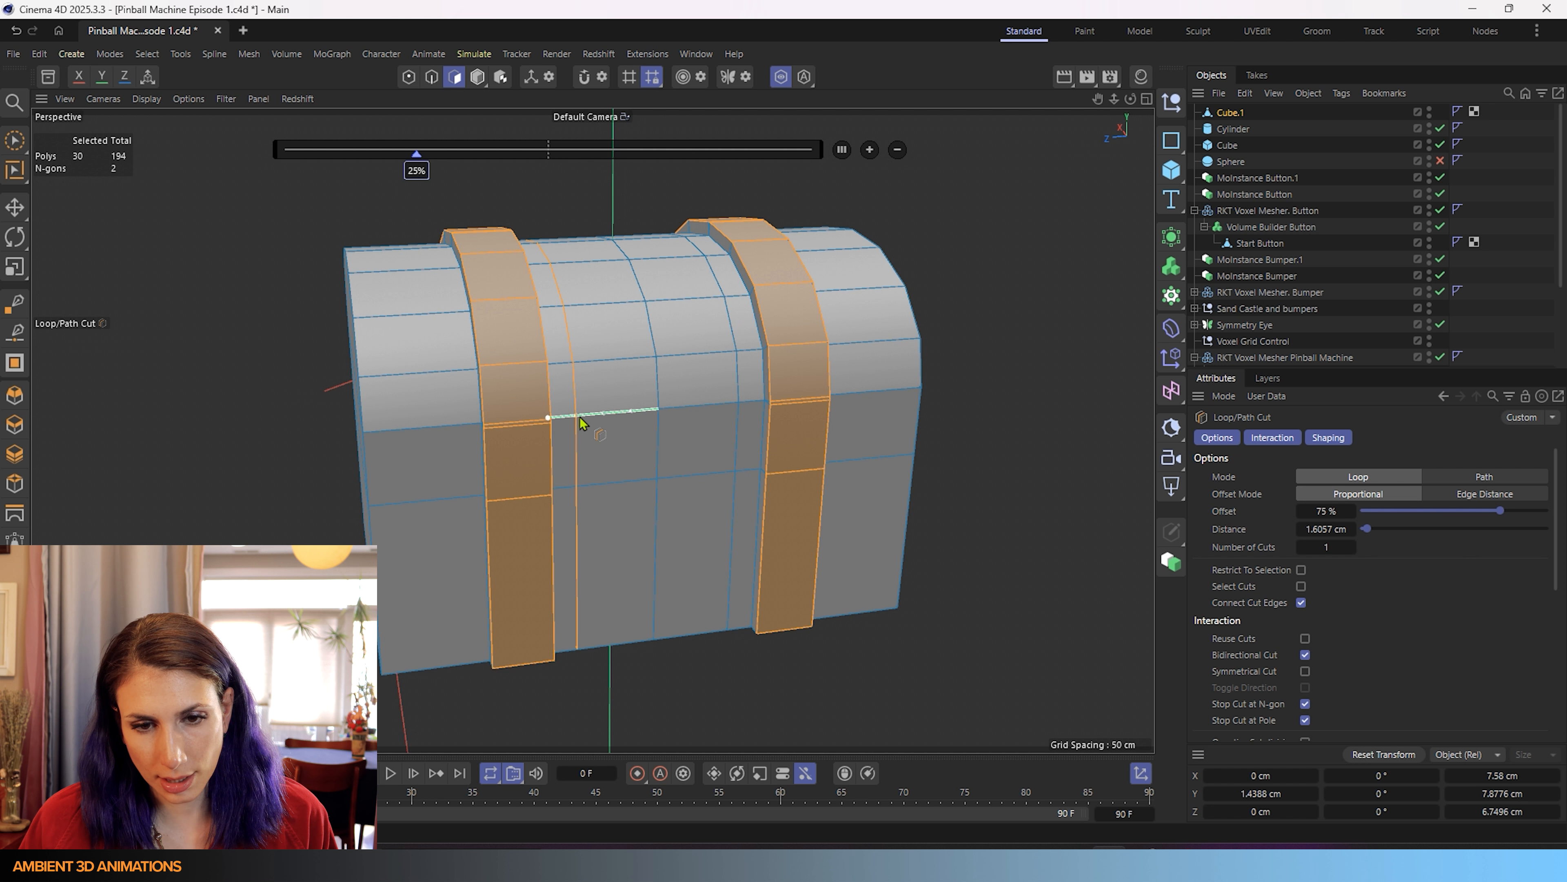
- Extrude the two front polygons between the new cuts outward by about 0.74 cm as a lock, and clear the selection
key("space")
left_click_drag(617, 447, 677, 445)
key("d")
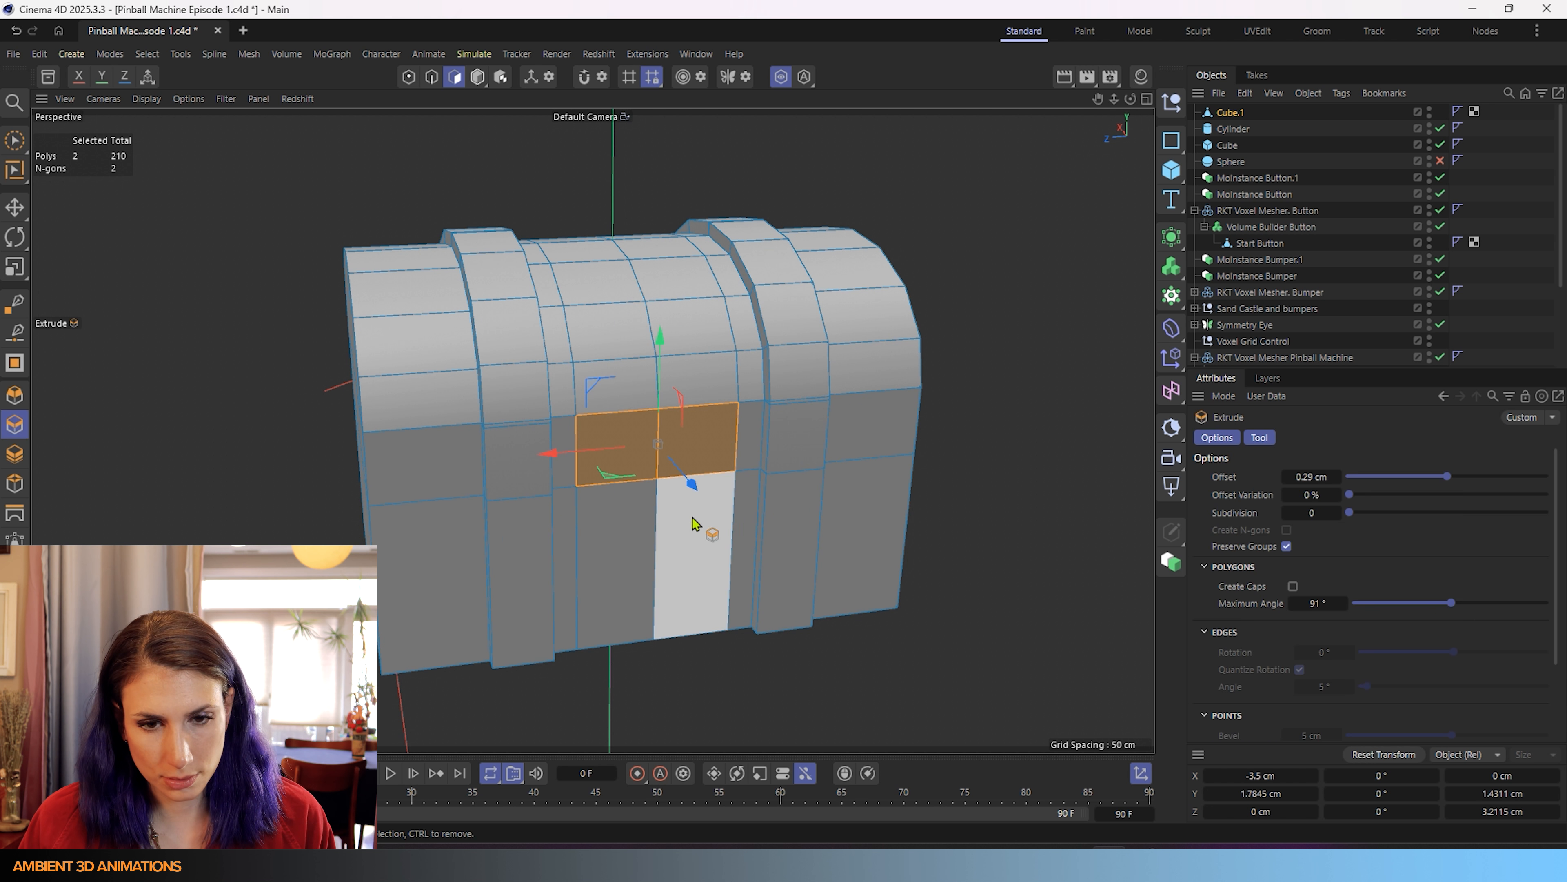
mouse_move(949, 511)
left_mouse_down()
mouse_move(628, 552)
mouse_move(507, 536)
mouse_move(565, 568)
mouse_move(822, 507)
mouse_move(437, 405)
left_mouse_up()
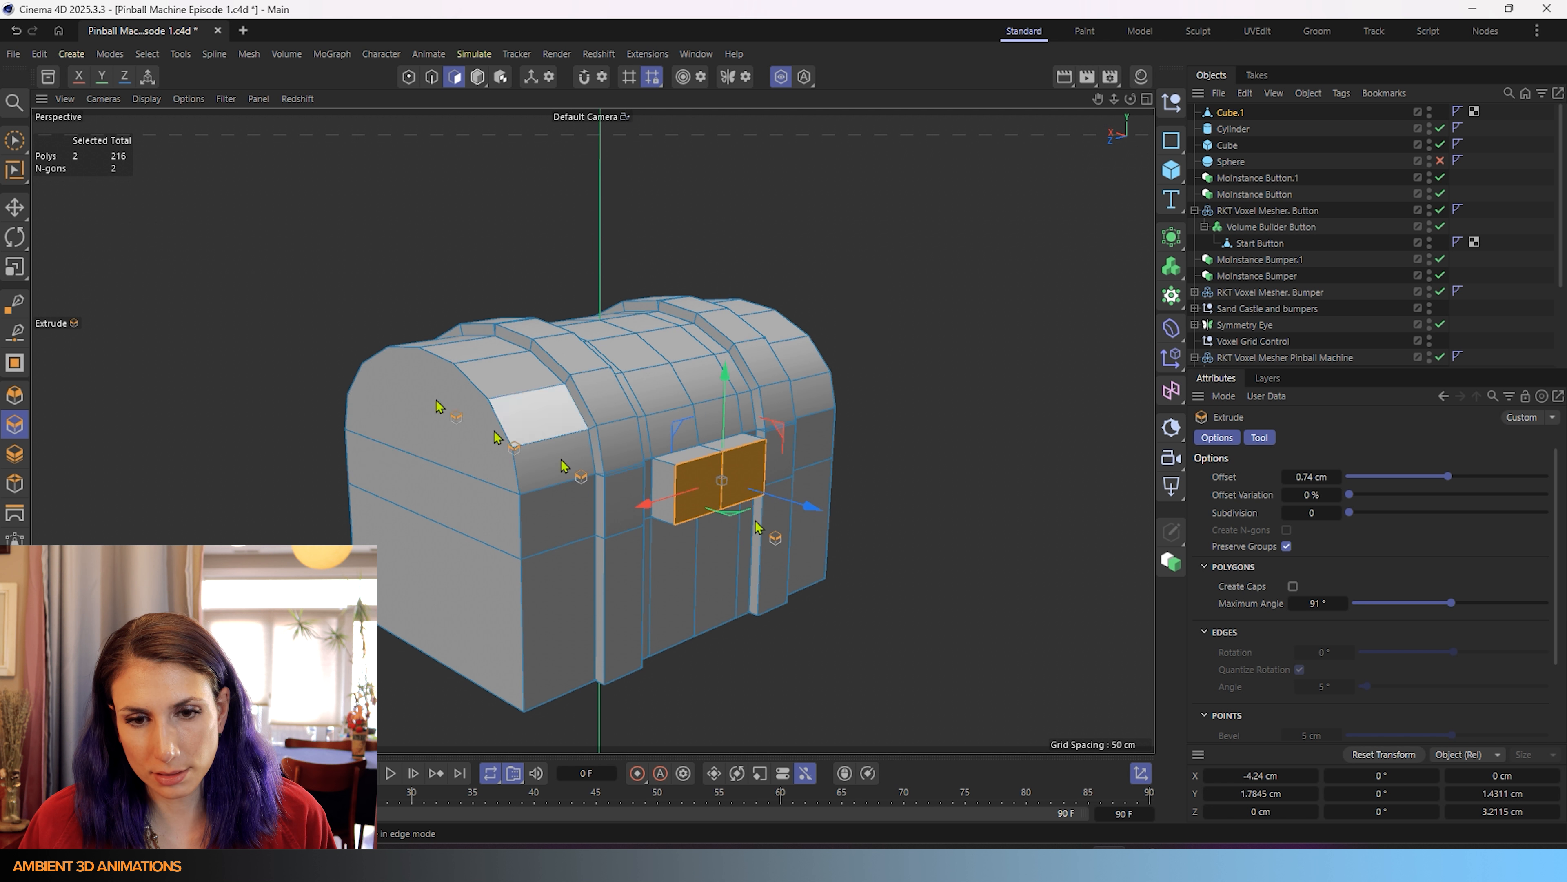
left_click(14, 140)
left_click(752, 263)
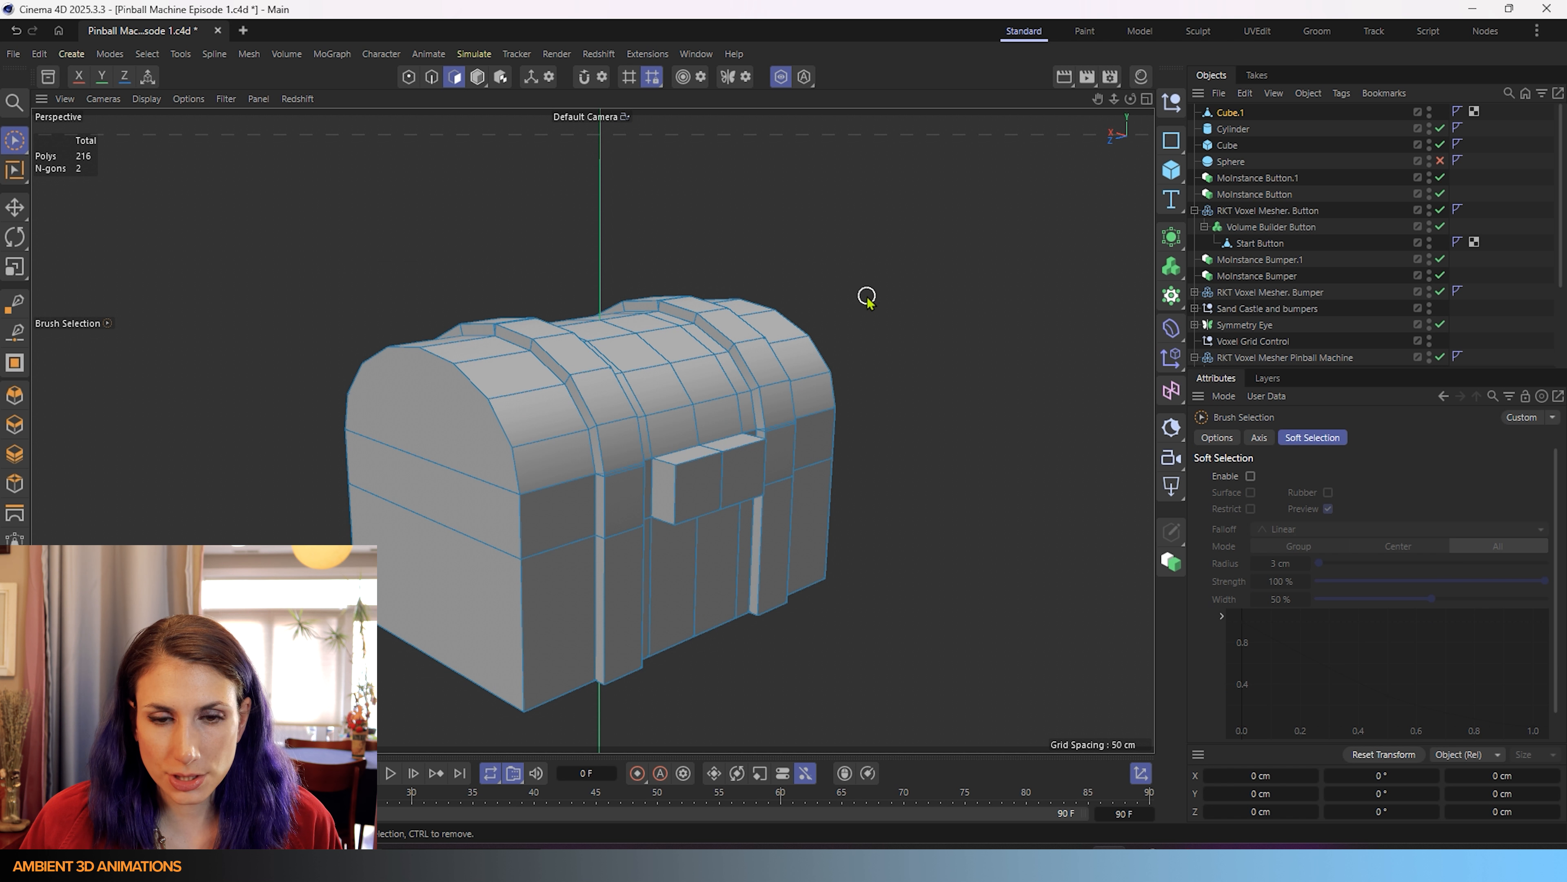
- Turn off viewport solo to show the chest together with the rest of the pinball machine
left_click_drag(867, 297, 666, 482, "alt")
left_click(790, 83)
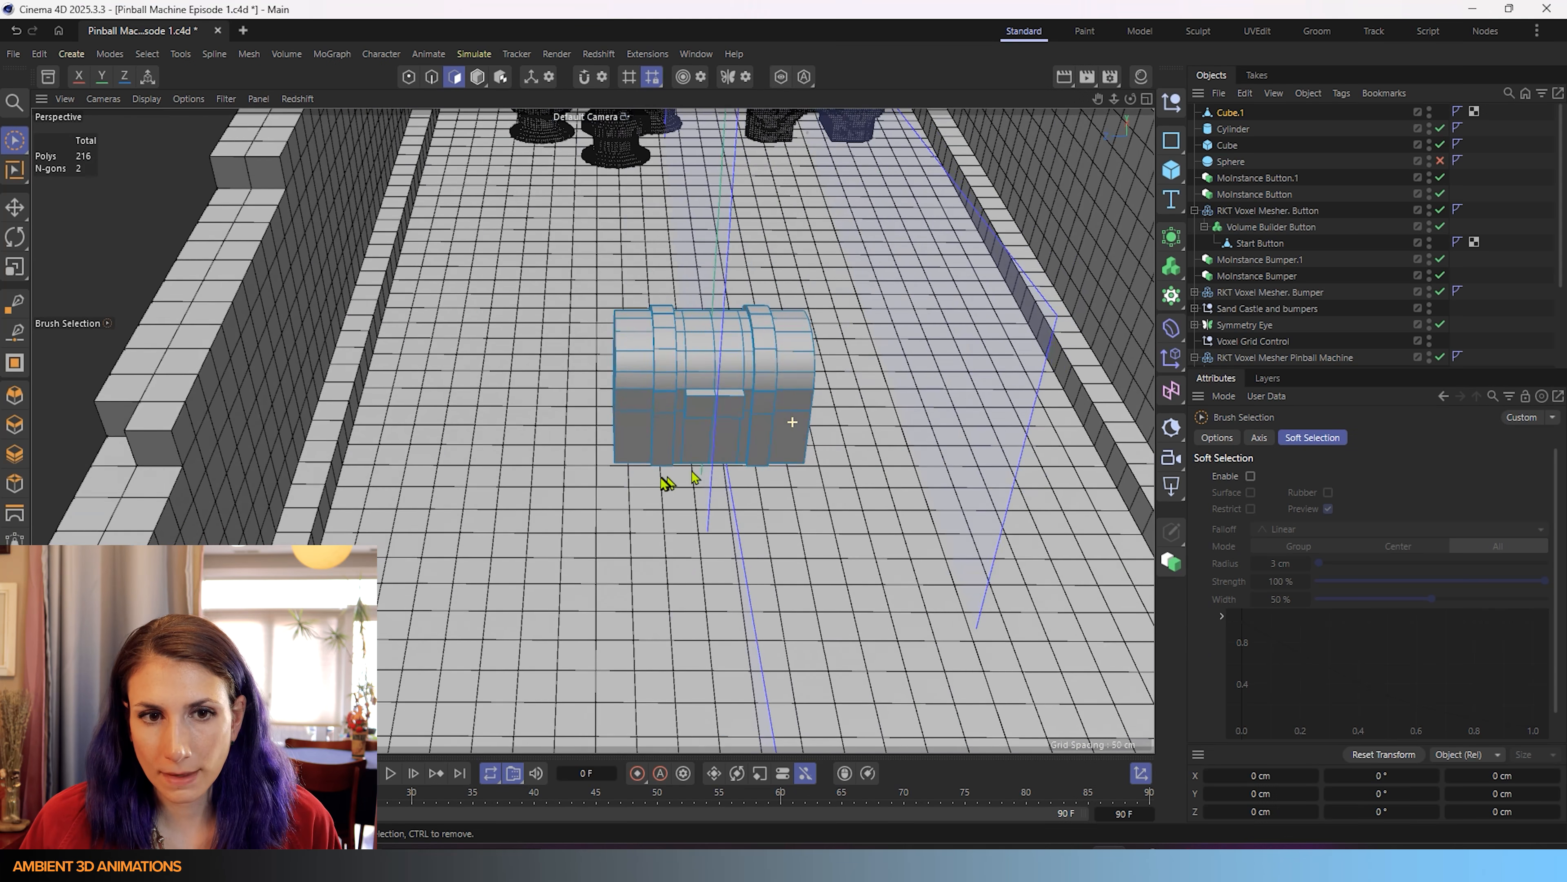
left_click_drag(817, 148, 801, 297, "alt")
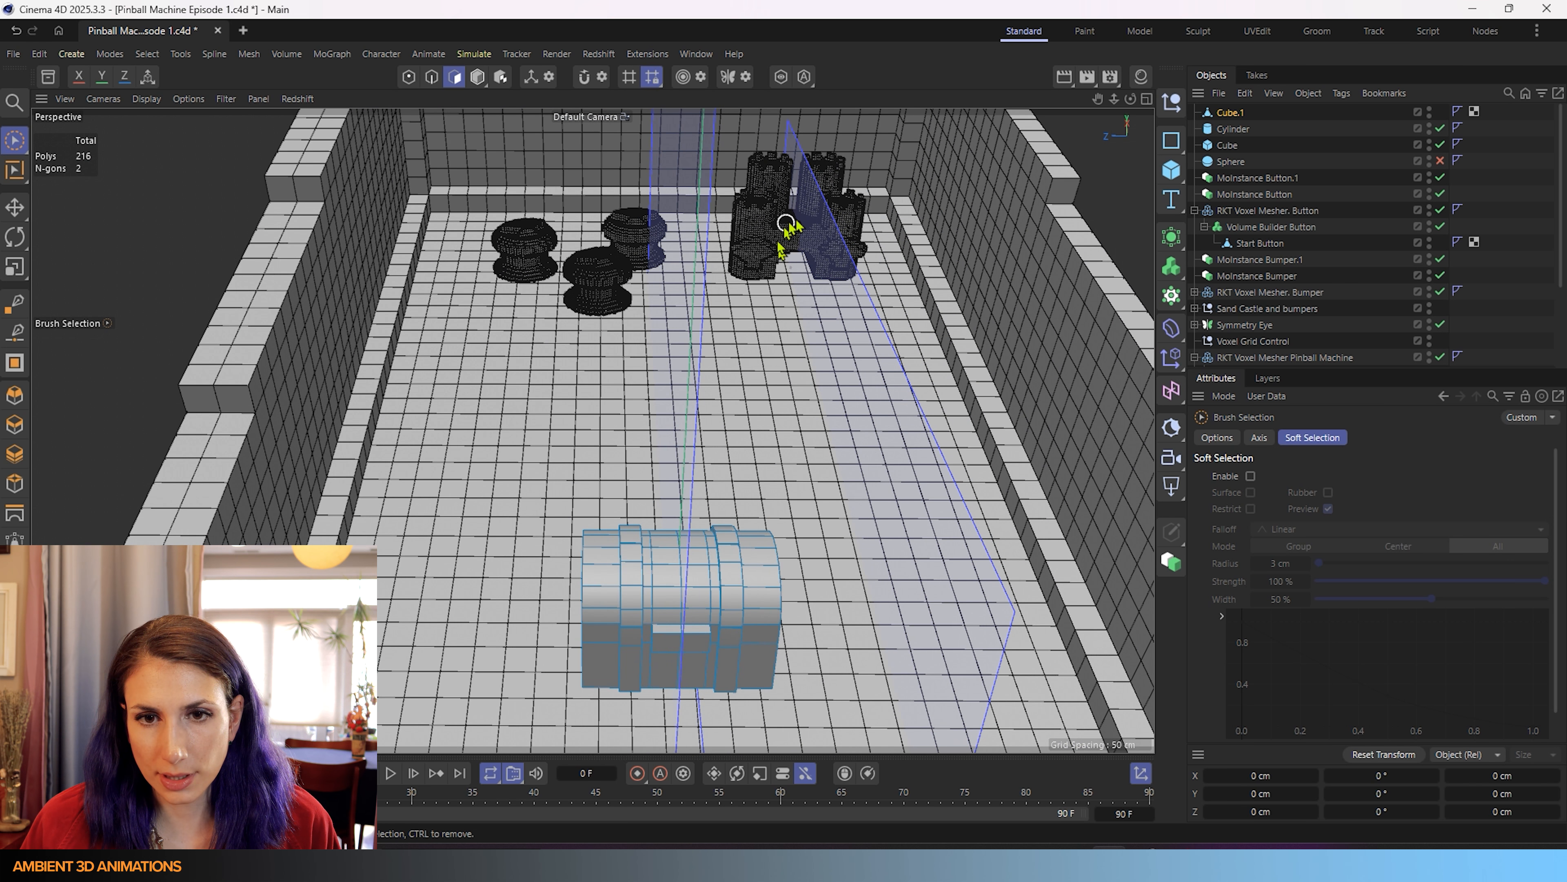
- Examine the voxel bumper's top design and the chest's placement on the playfield
scroll(617, 290, "up", 5)
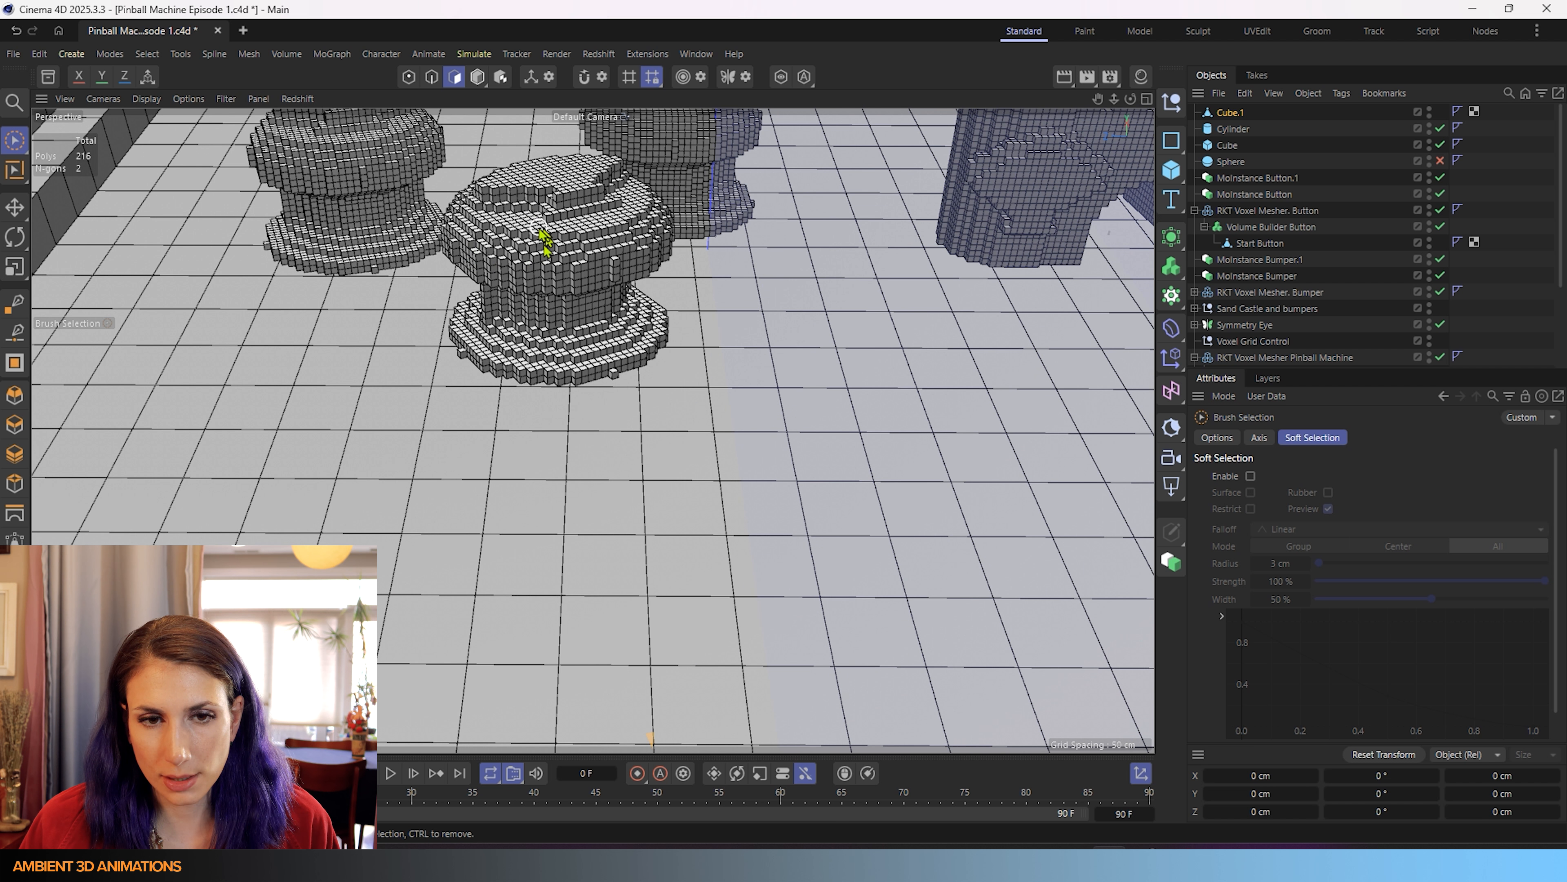
scroll(556, 205, "up", 5)
left_click_drag(597, 237, 642, 355, "alt")
middle_click_drag(524, 167, 535, 370, "alt")
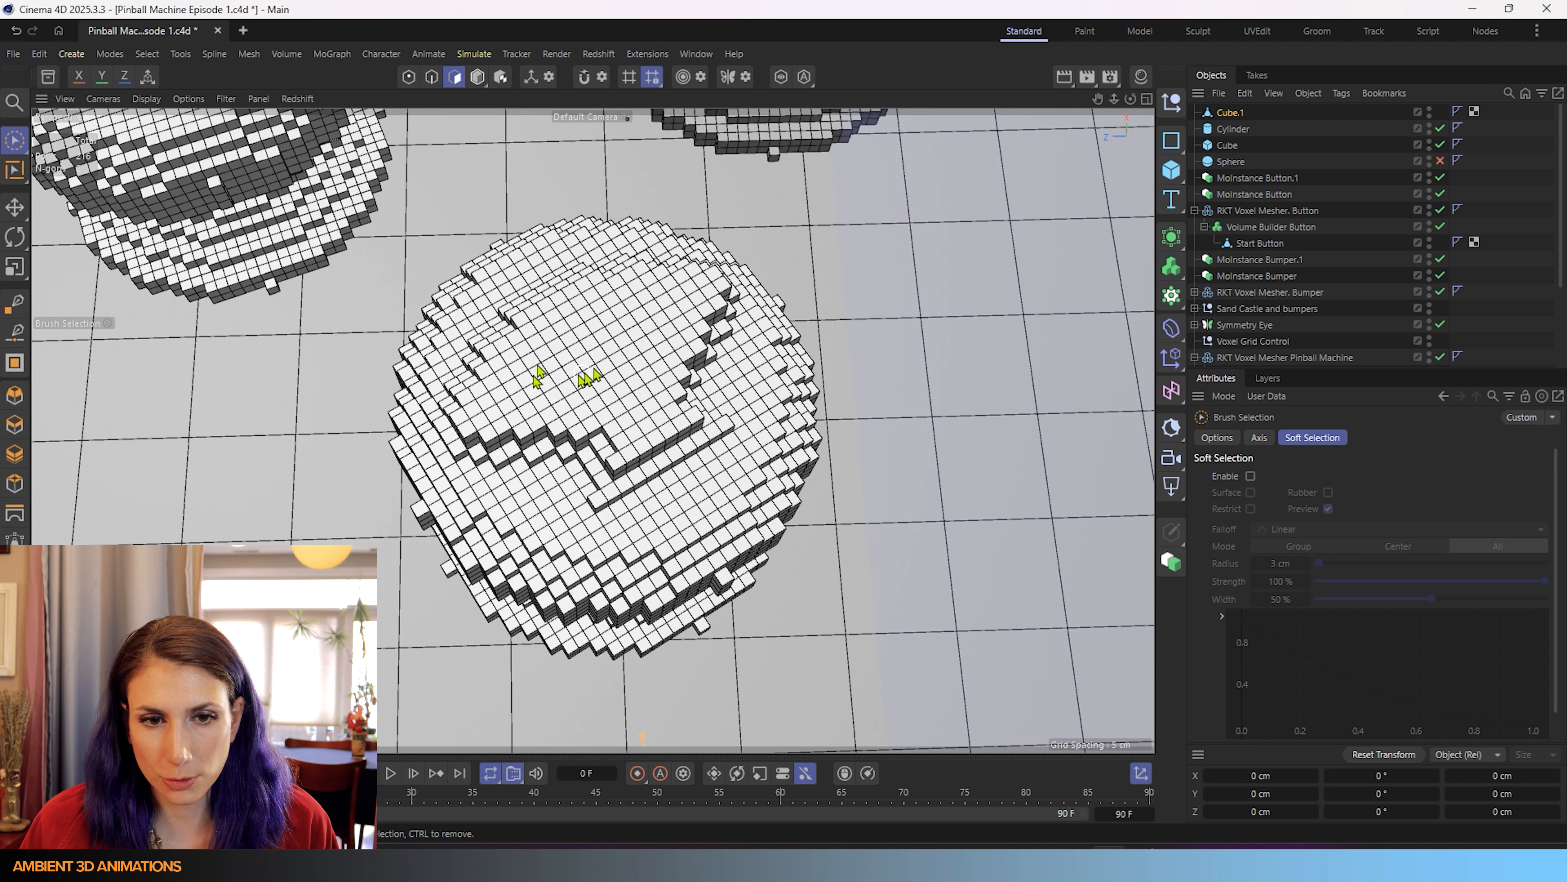
scroll(600, 371, "down", 8)
middle_click_drag(647, 532, 555, 154, "alt")
scroll(639, 445, "down", 5)
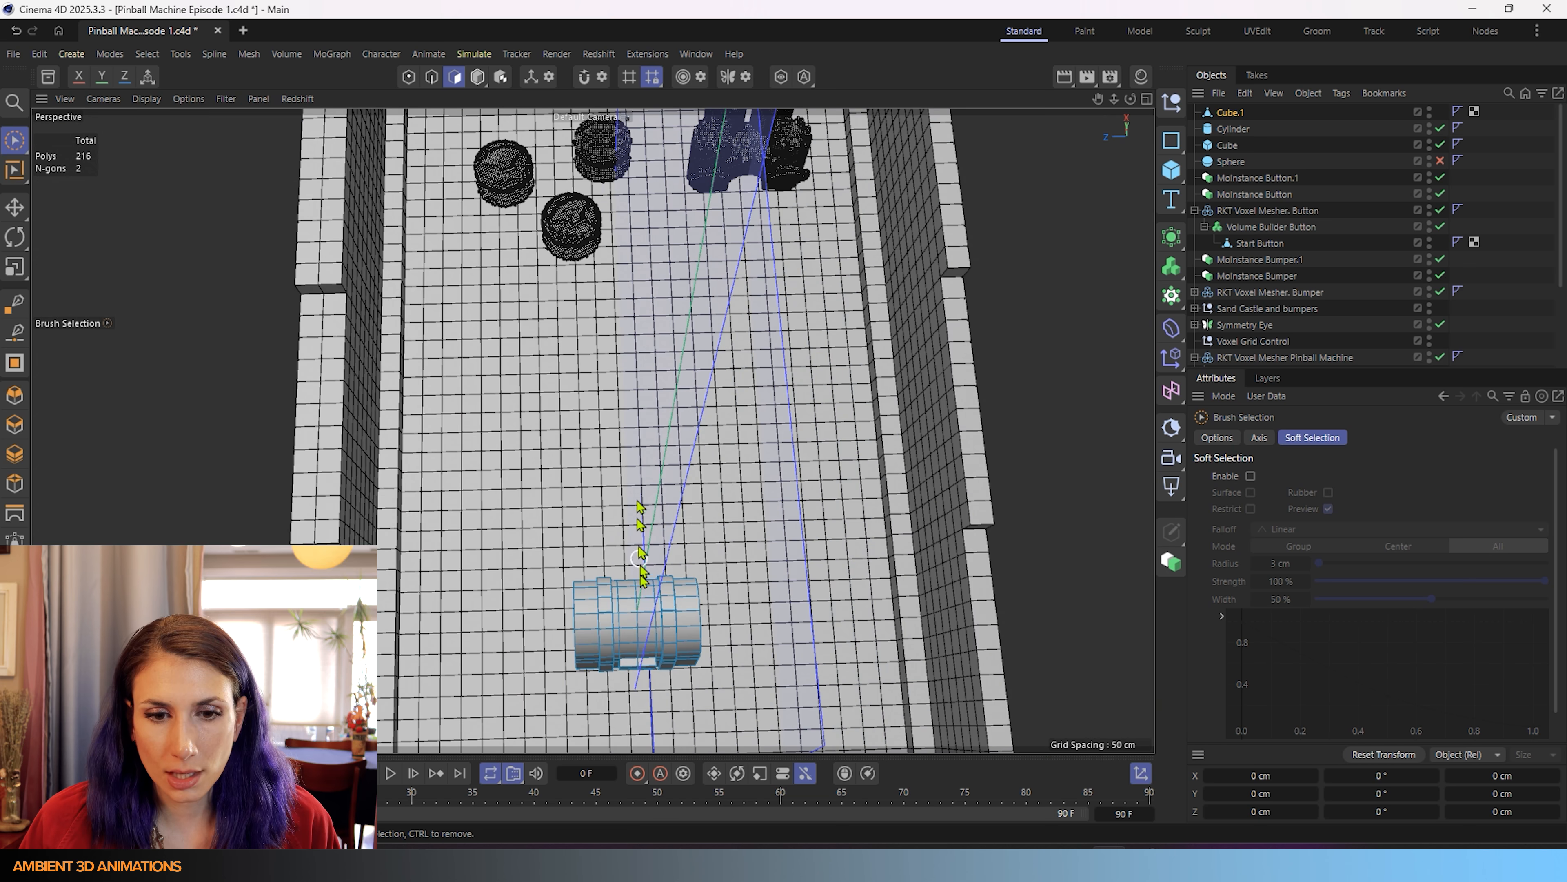
scroll(640, 537, "down", 5)
left_click_drag(640, 518, 689, 571, "alt")
scroll(699, 652, "up", 3)
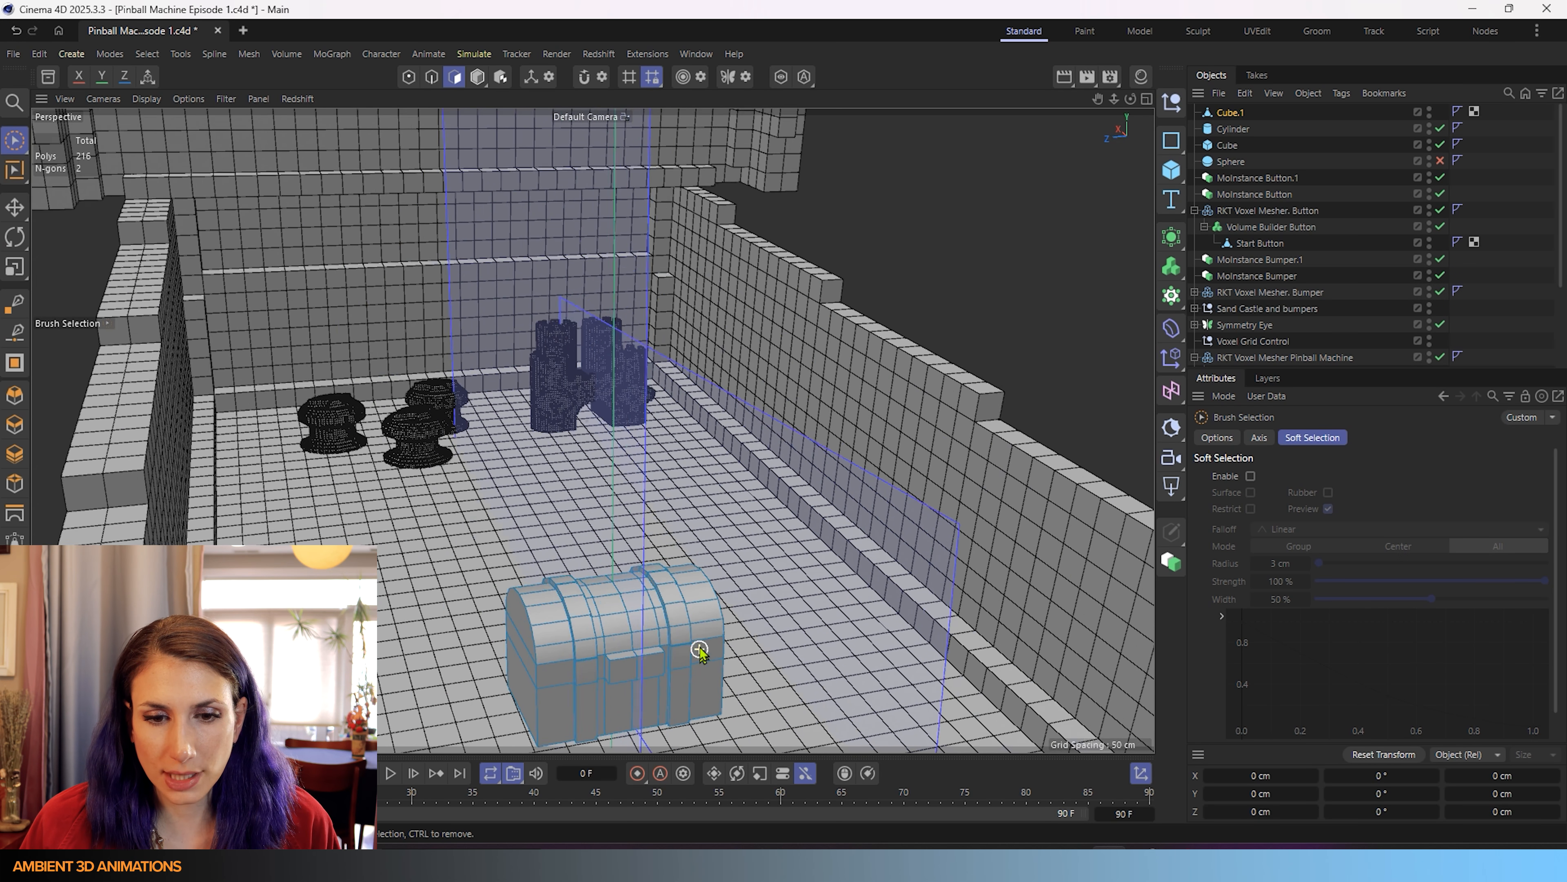
scroll(699, 652, "up", 2)
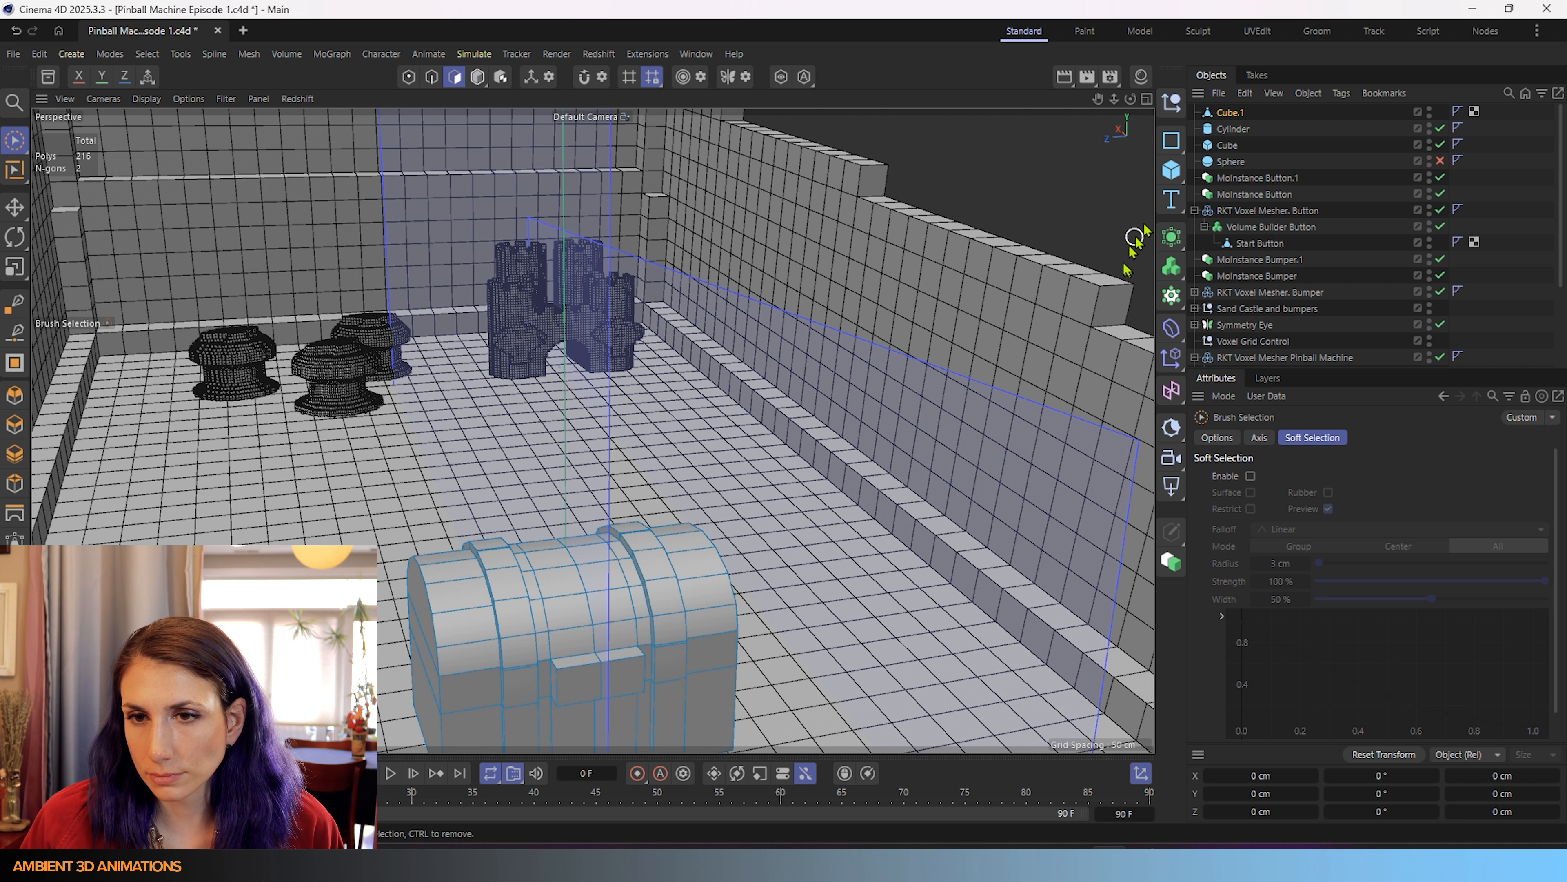
- Add a Star spline, make it a child of the chest object and reset its transform
left_click(1177, 171)
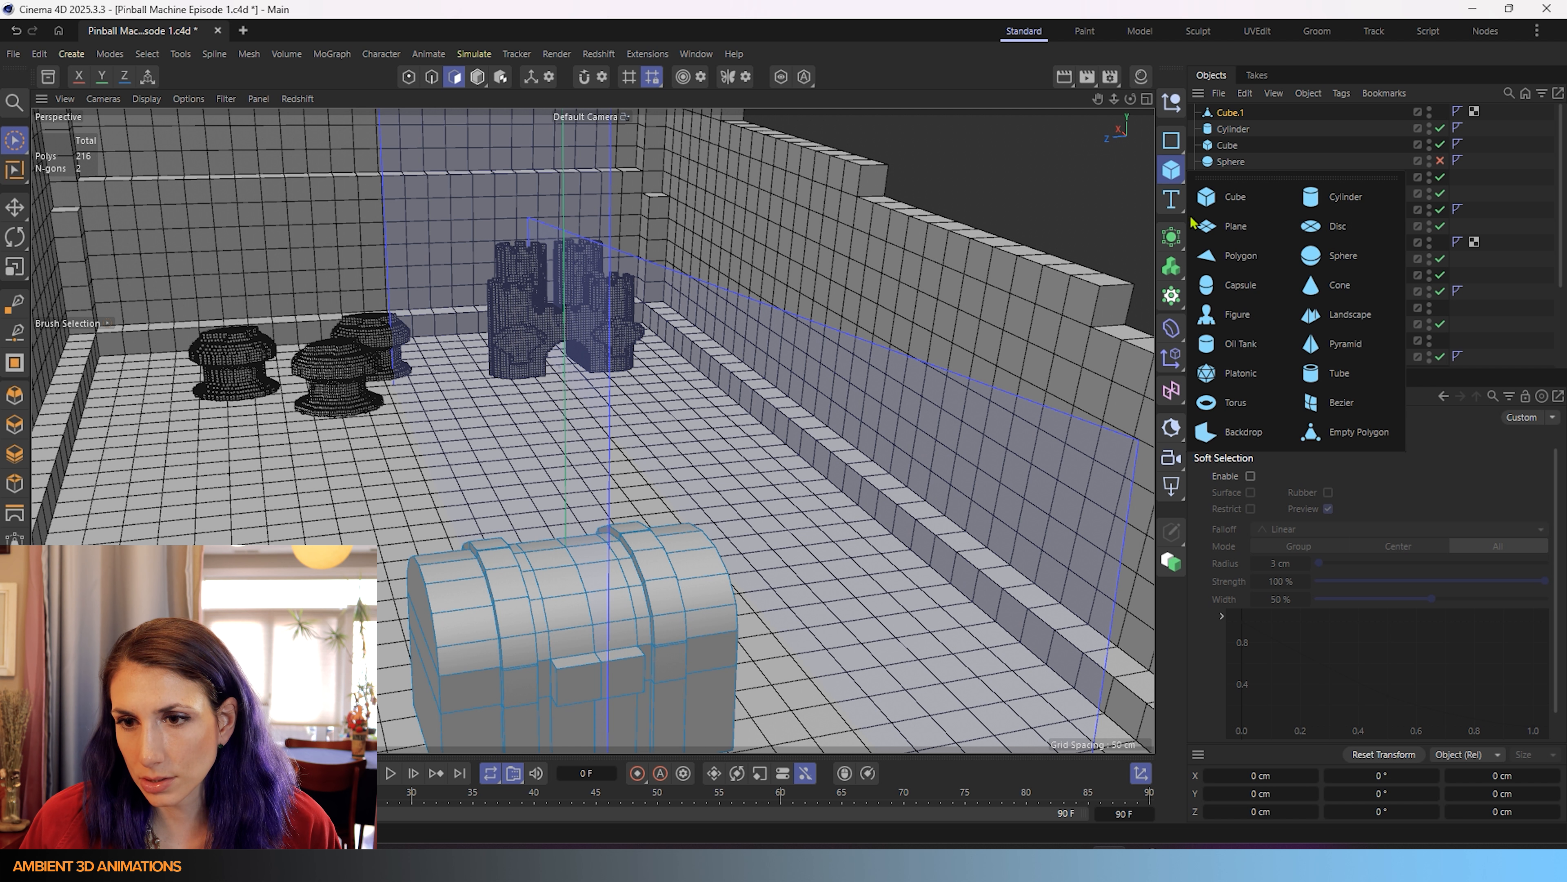
left_click(1171, 141)
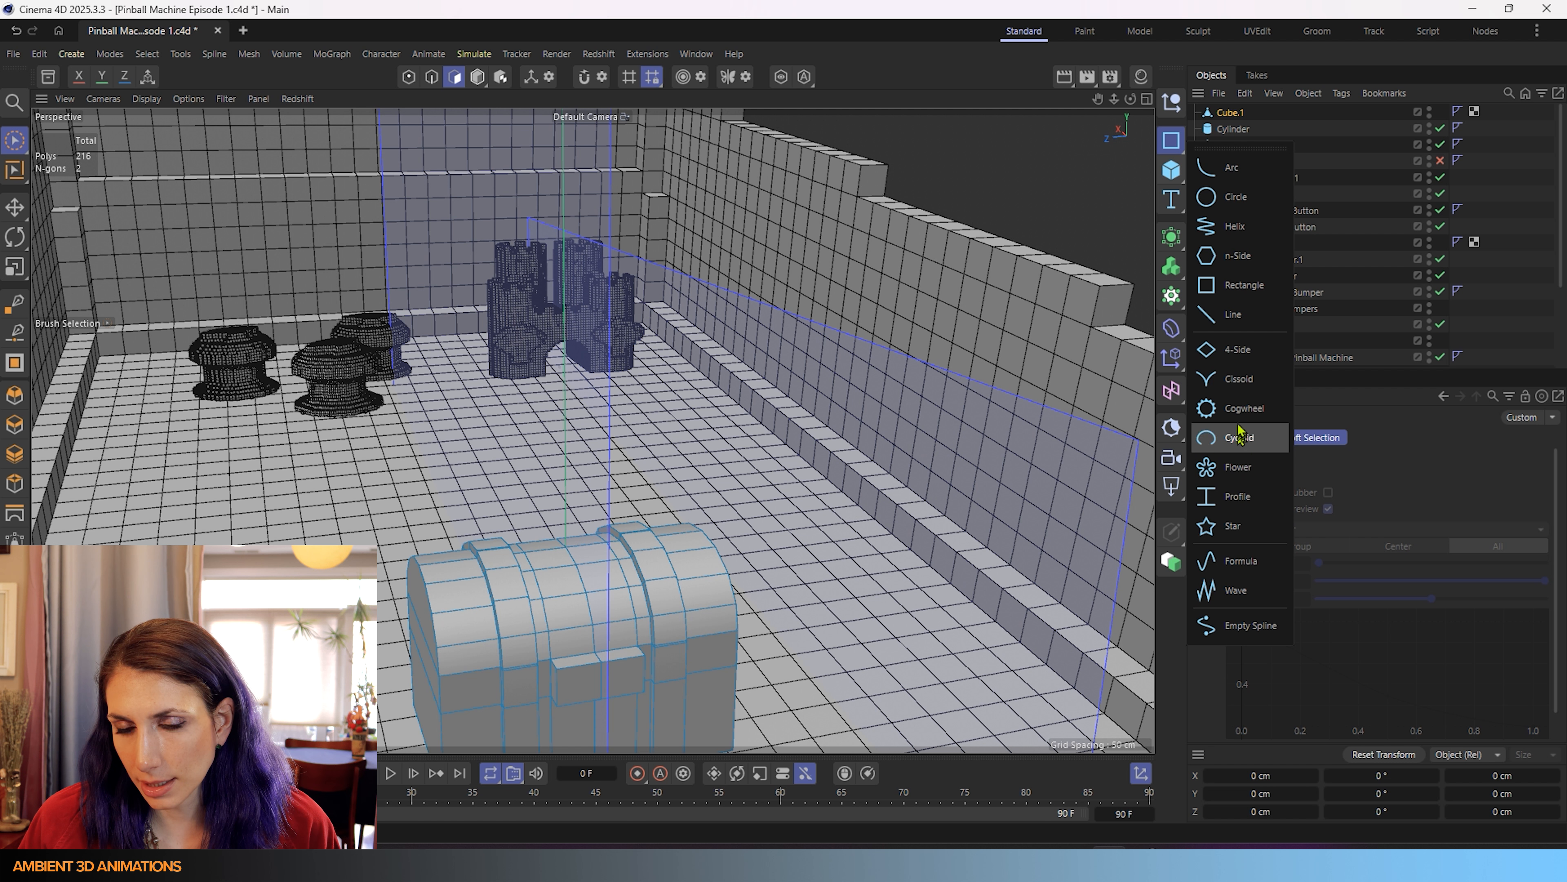
left_click(1233, 525)
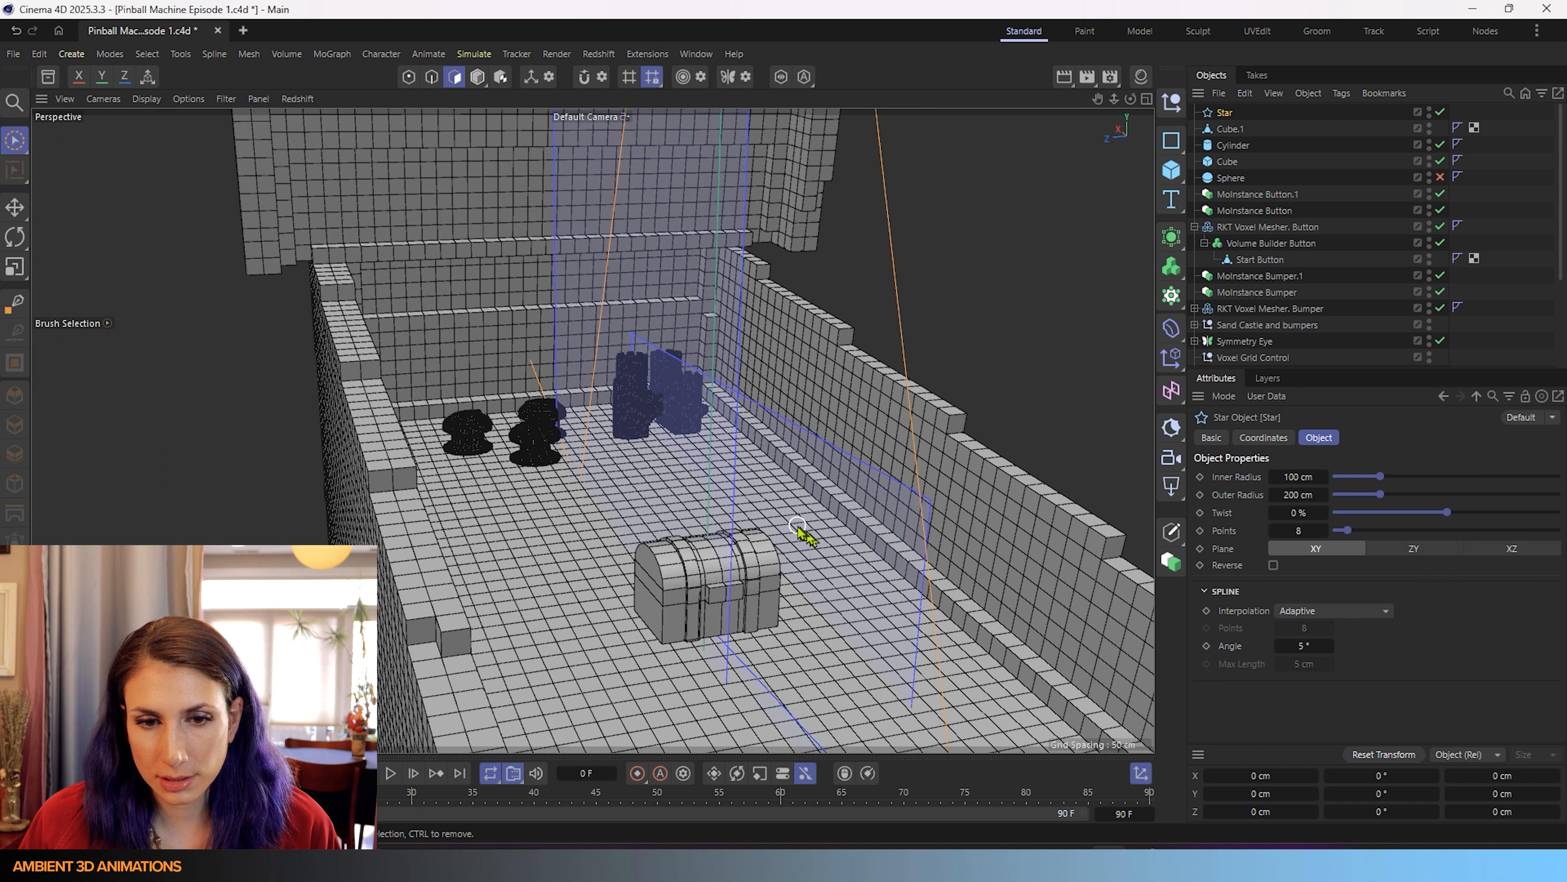
left_click_drag(799, 531, 916, 395, "alt")
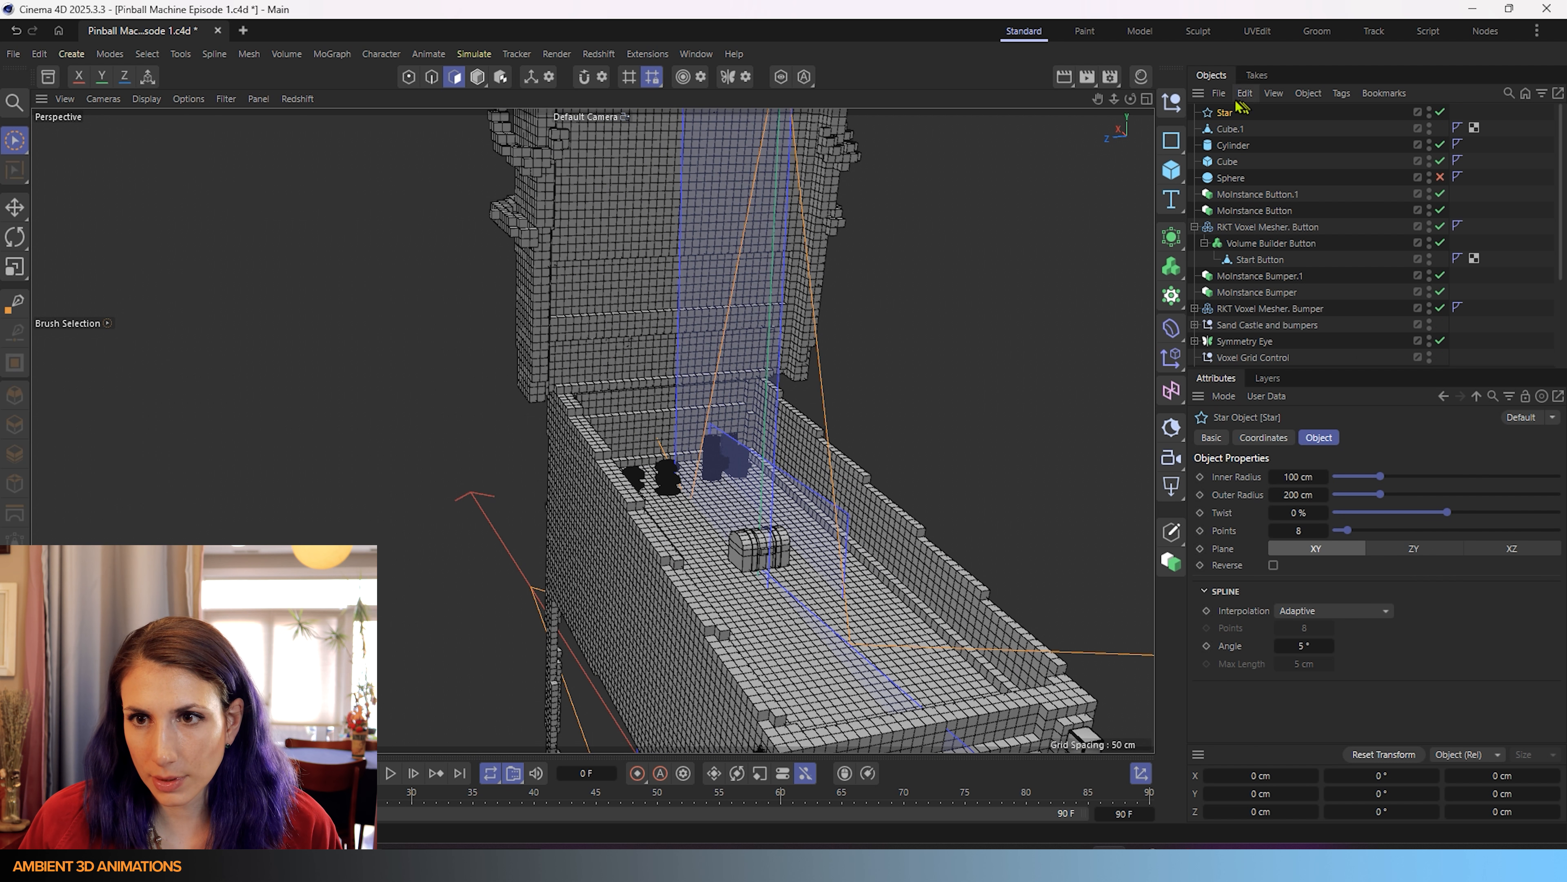
left_click_drag(1221, 115, 1231, 131)
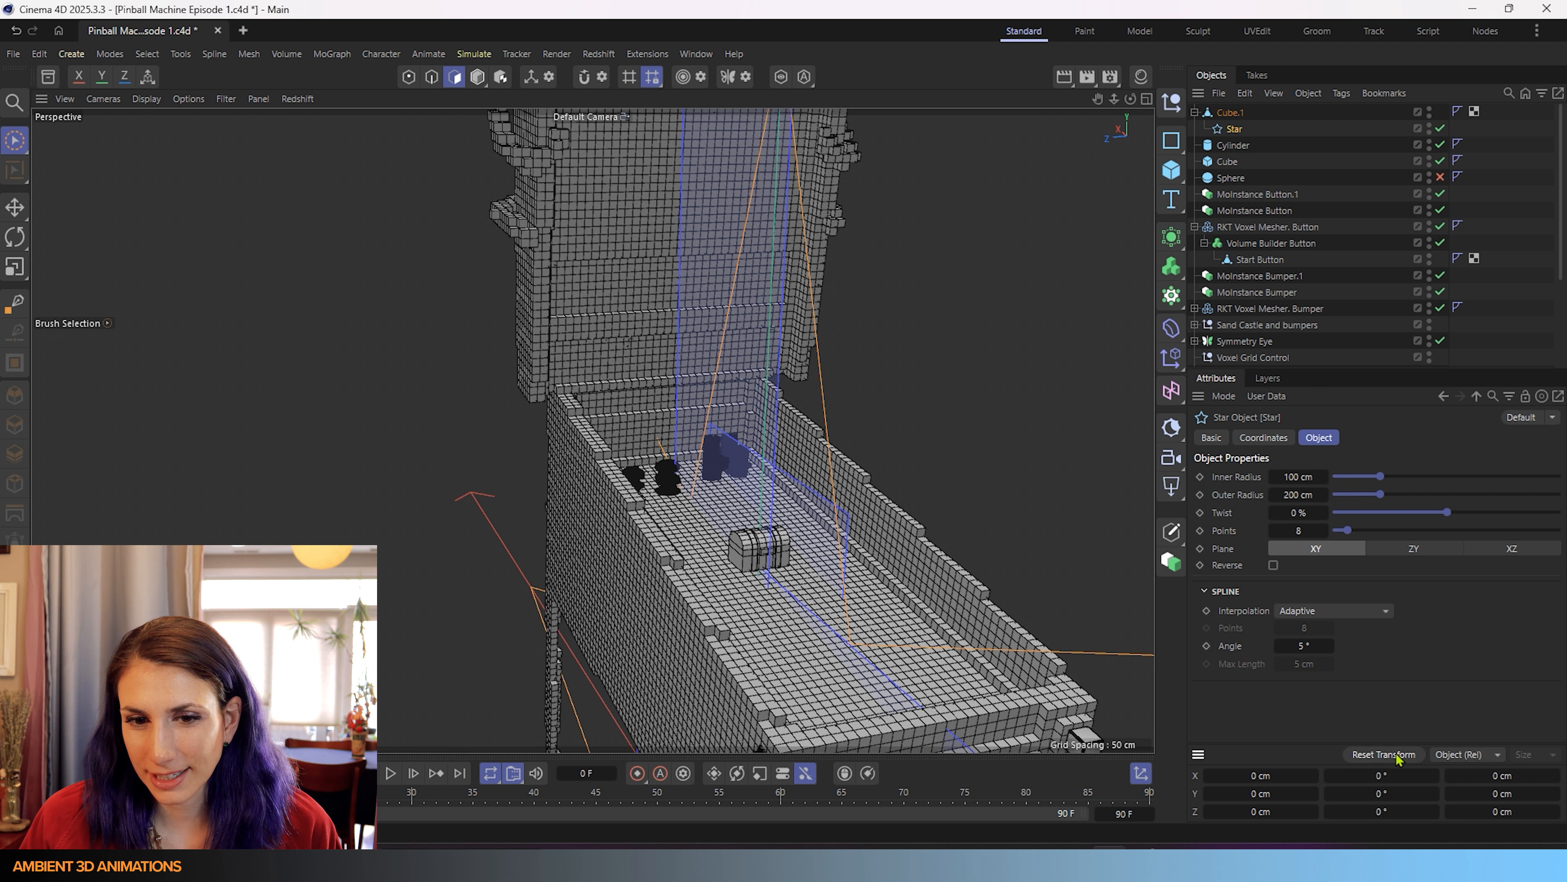
left_click(1384, 754)
- Set the star's inner radius to 1 cm and its outer radius to 2 cm
left_click_drag(845, 605, 801, 585, "alt")
scroll(801, 585, "down", 5)
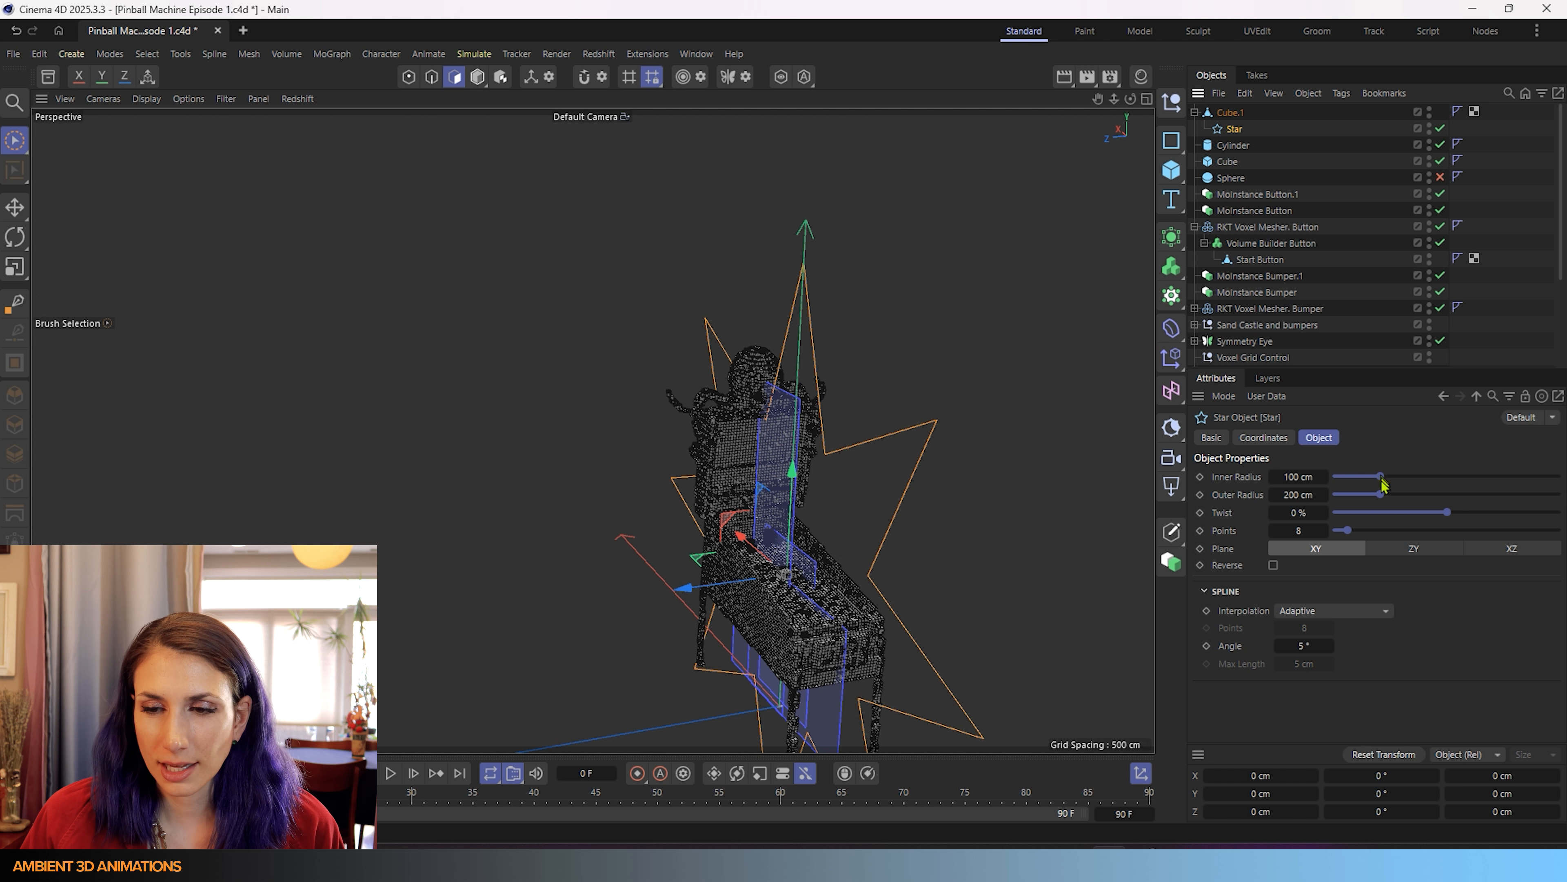
left_click_drag(1390, 495, 1340, 488)
double_click(1294, 477)
type("1")
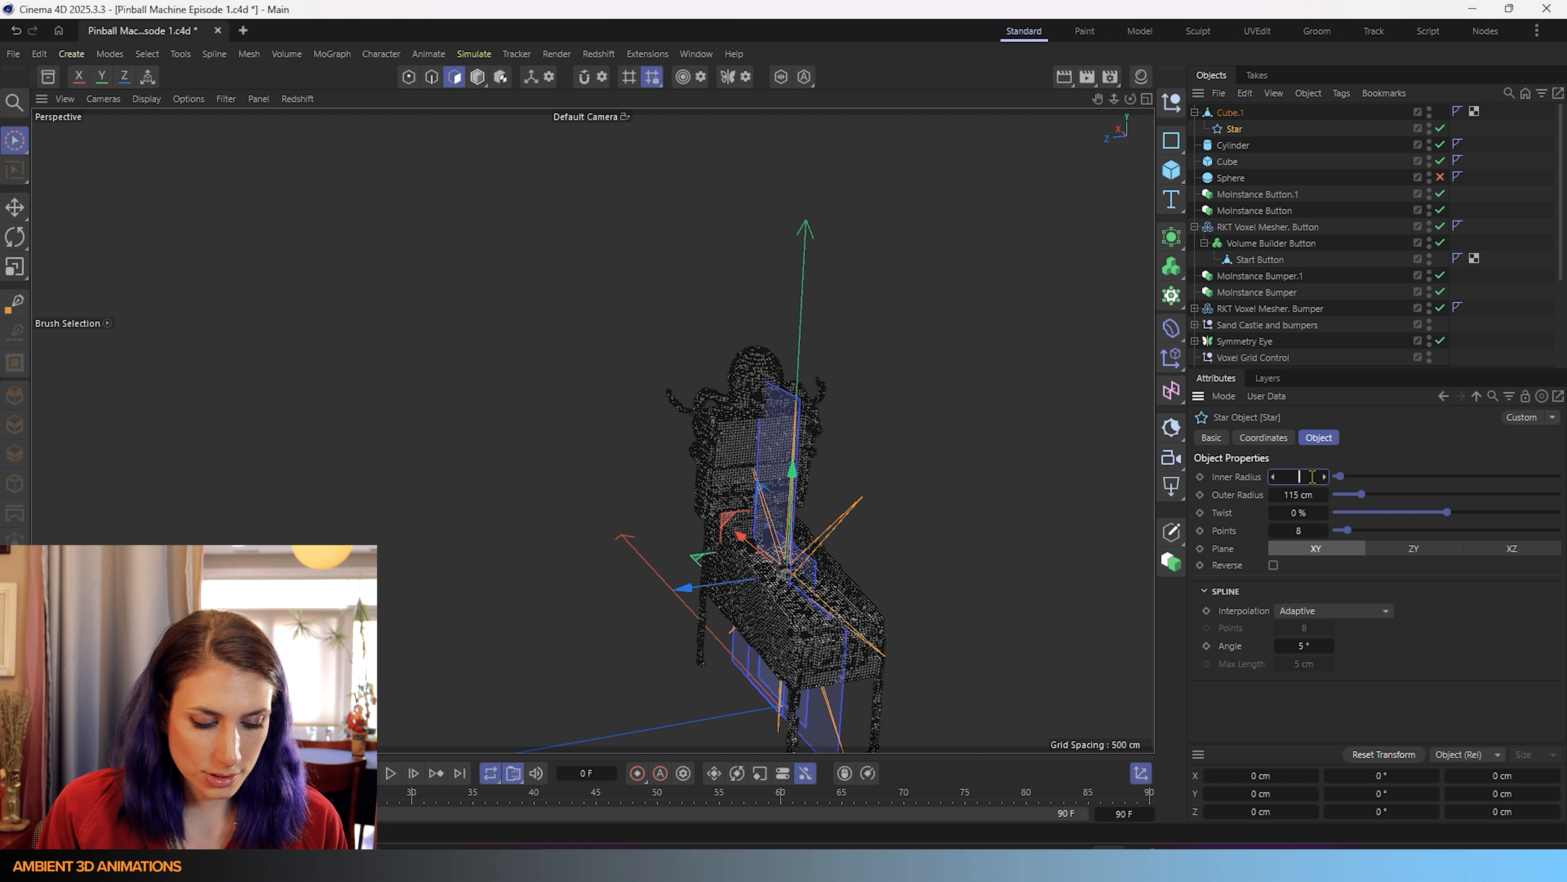
key("Return")
double_click(1307, 487)
type("2")
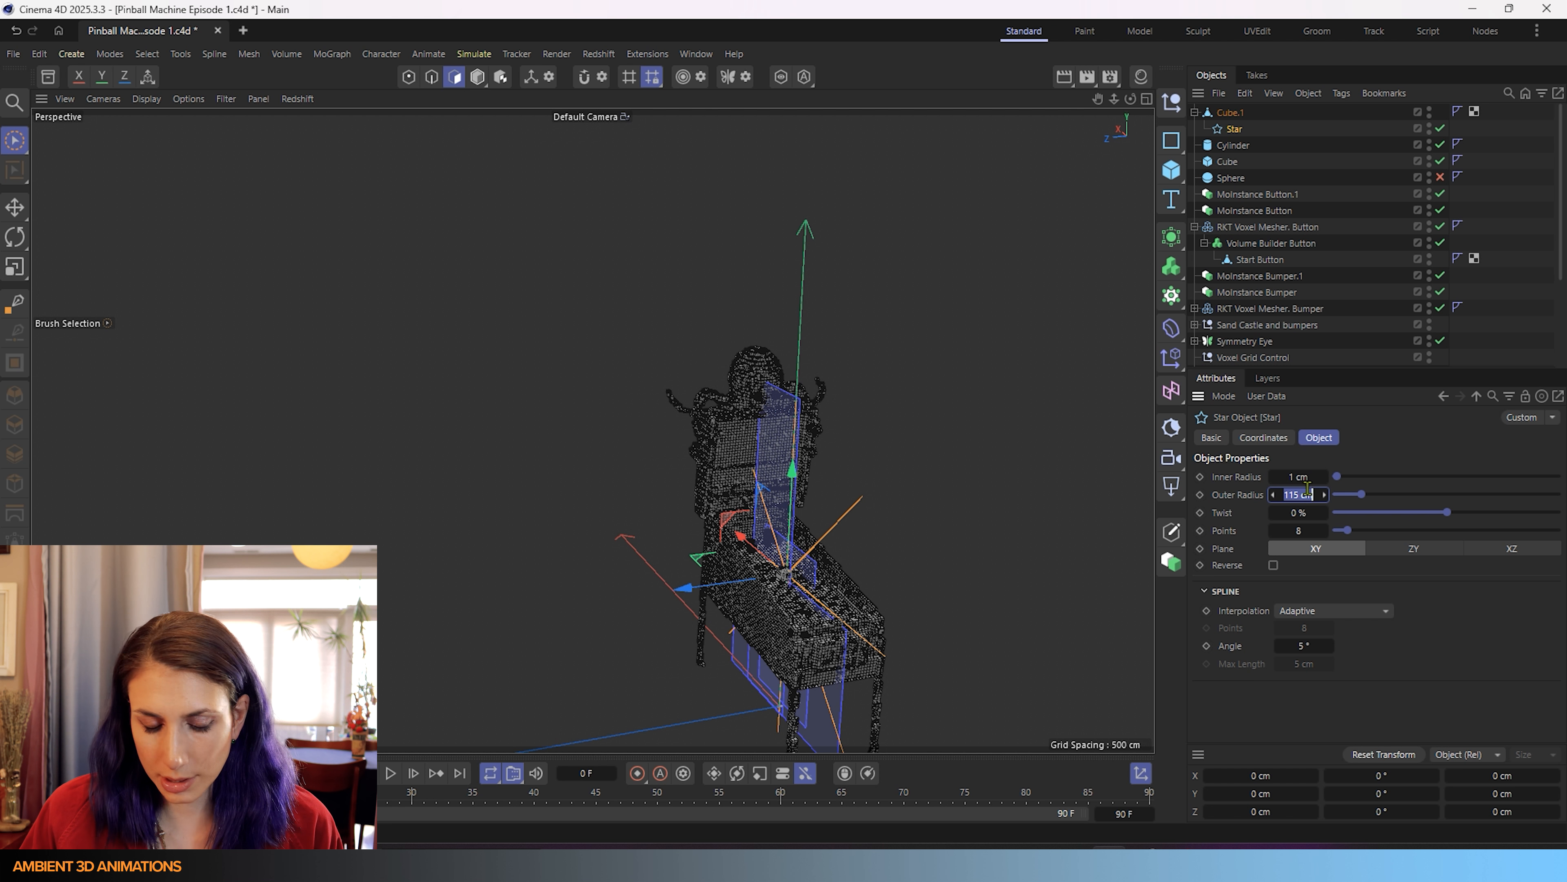
key("Return")
- Raise the star spline vertically to just above the chest's lid
scroll(777, 540, "up", 8)
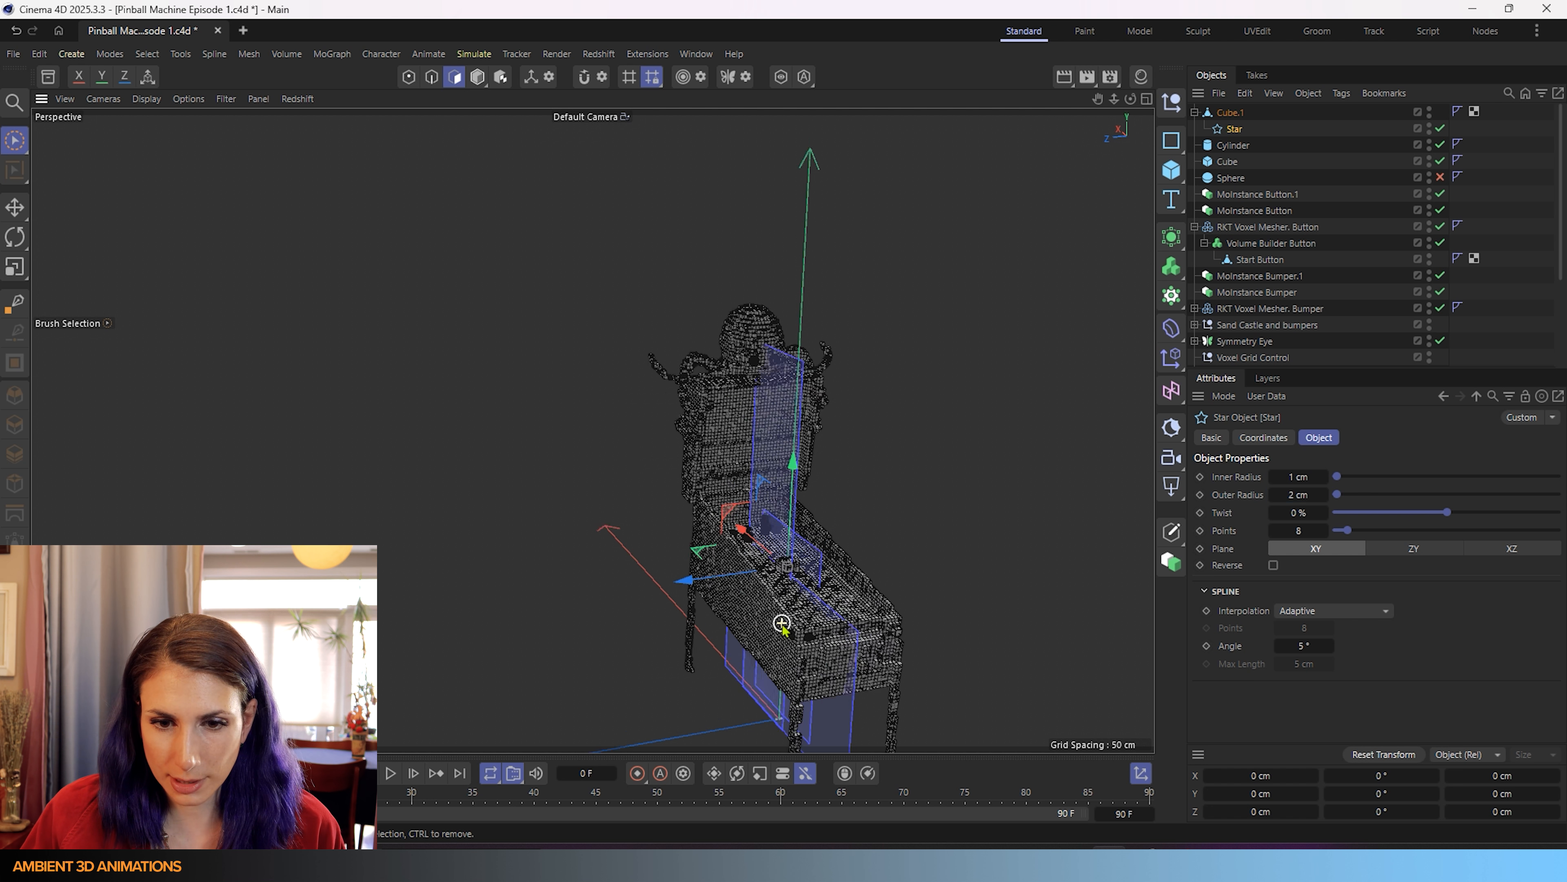
scroll(777, 540, "up", 5)
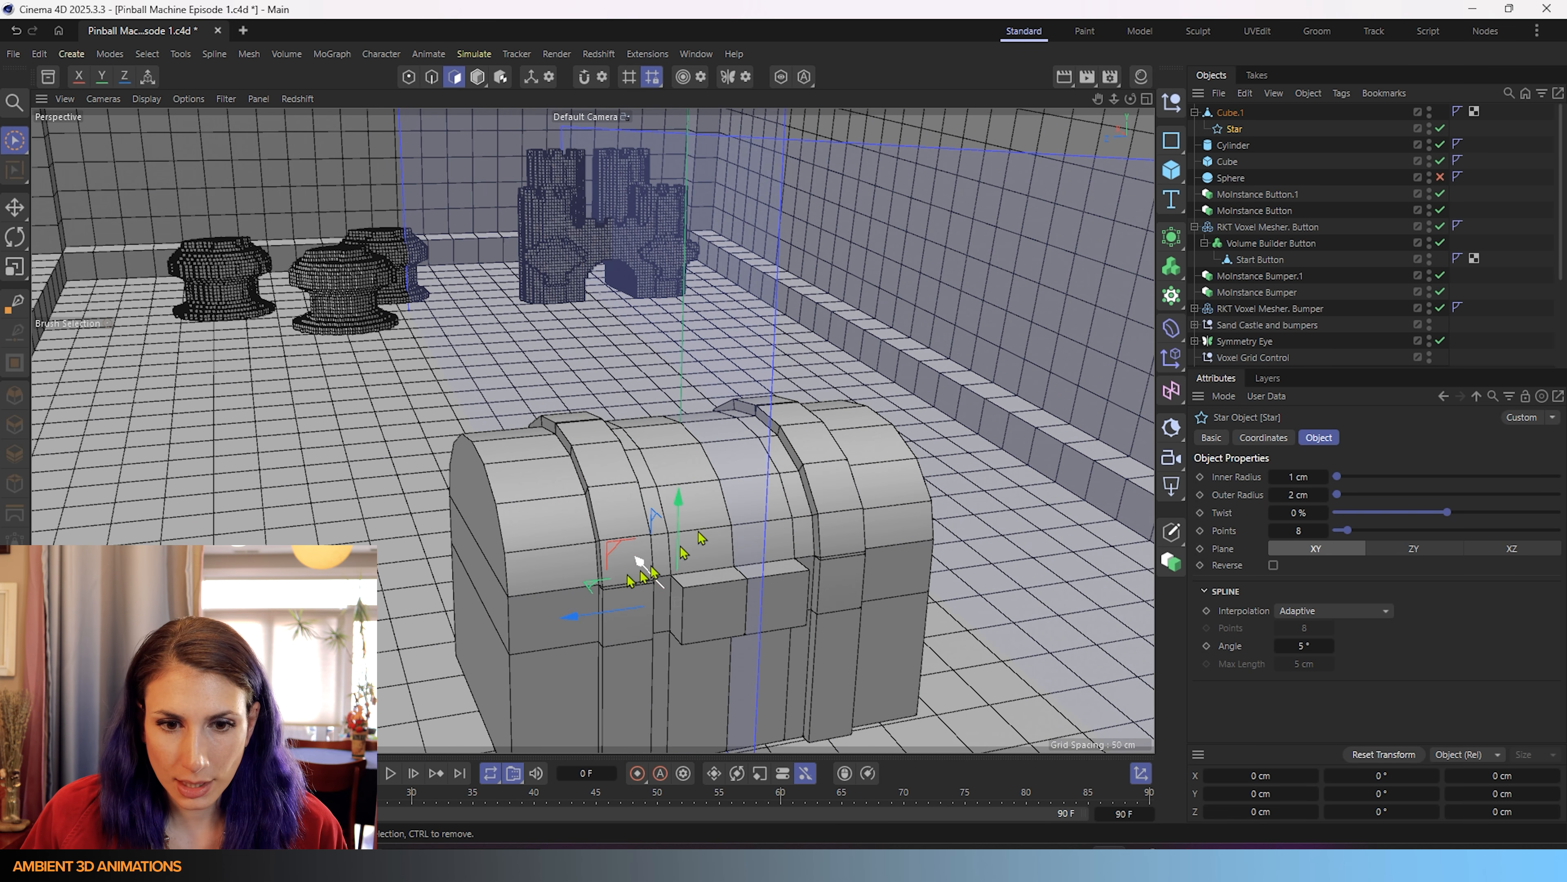
left_click_drag(682, 513, 685, 246)
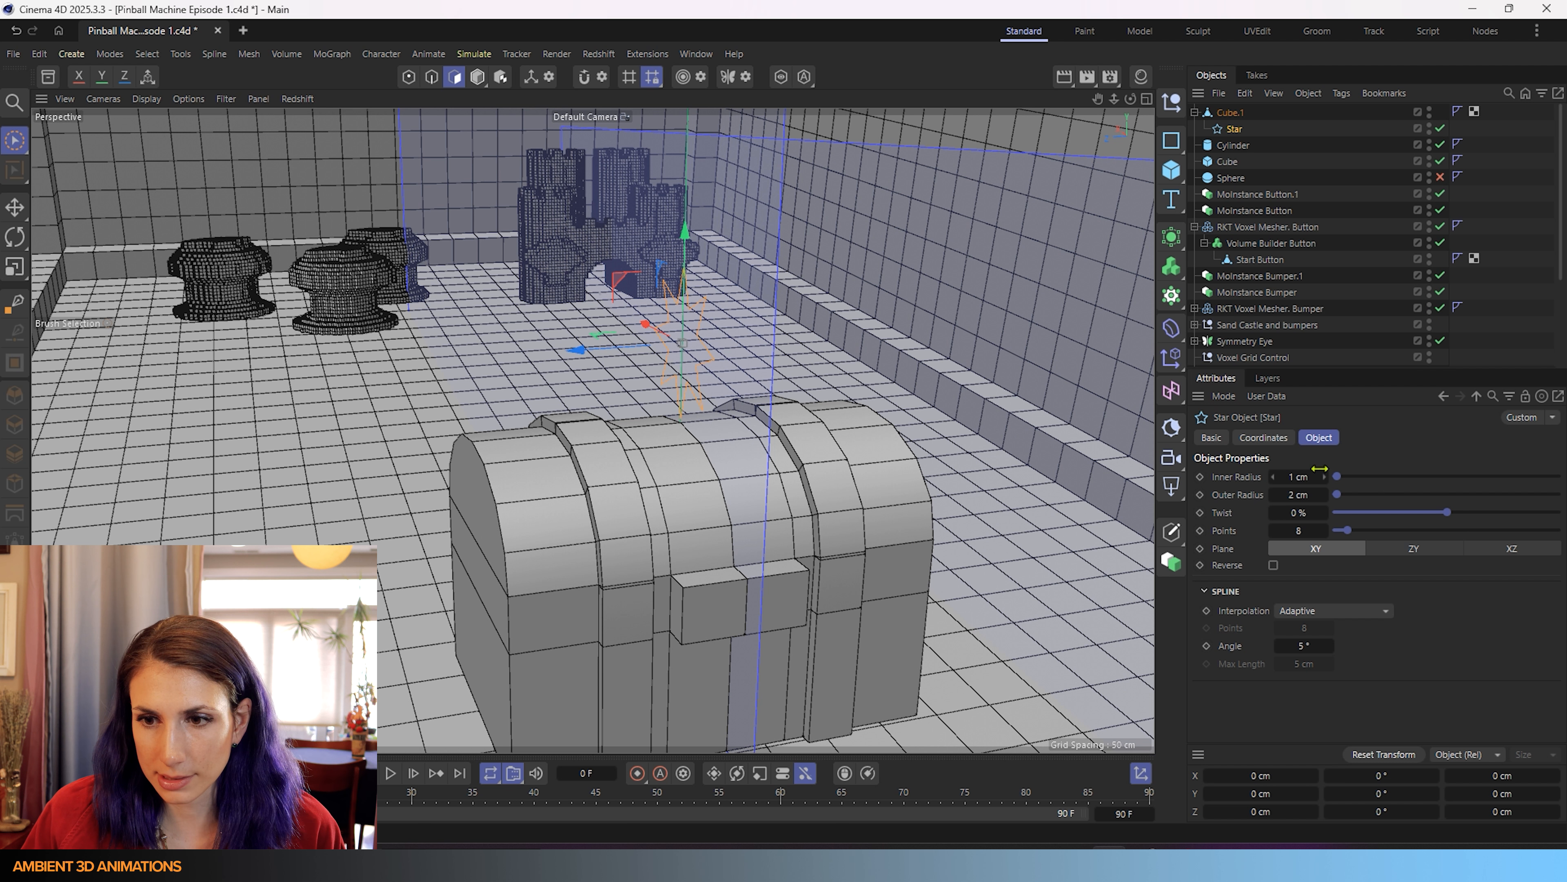
- Lay the star flat in the XZ plane with 5 points, a 1 cm inner radius and a 3 cm outer radius
left_click(1327, 478)
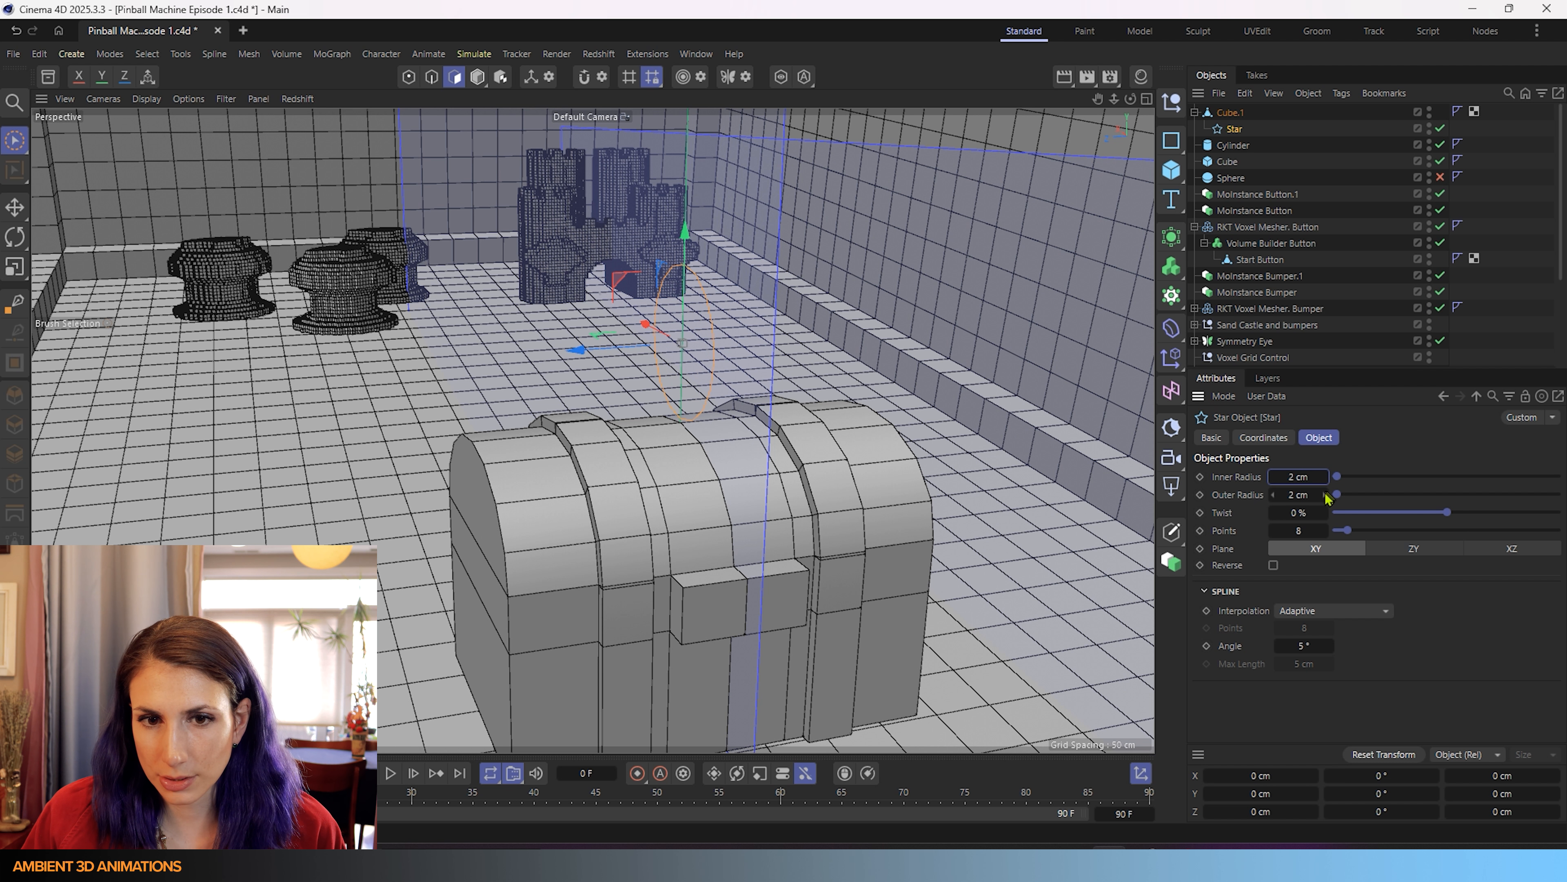
left_click(1326, 495)
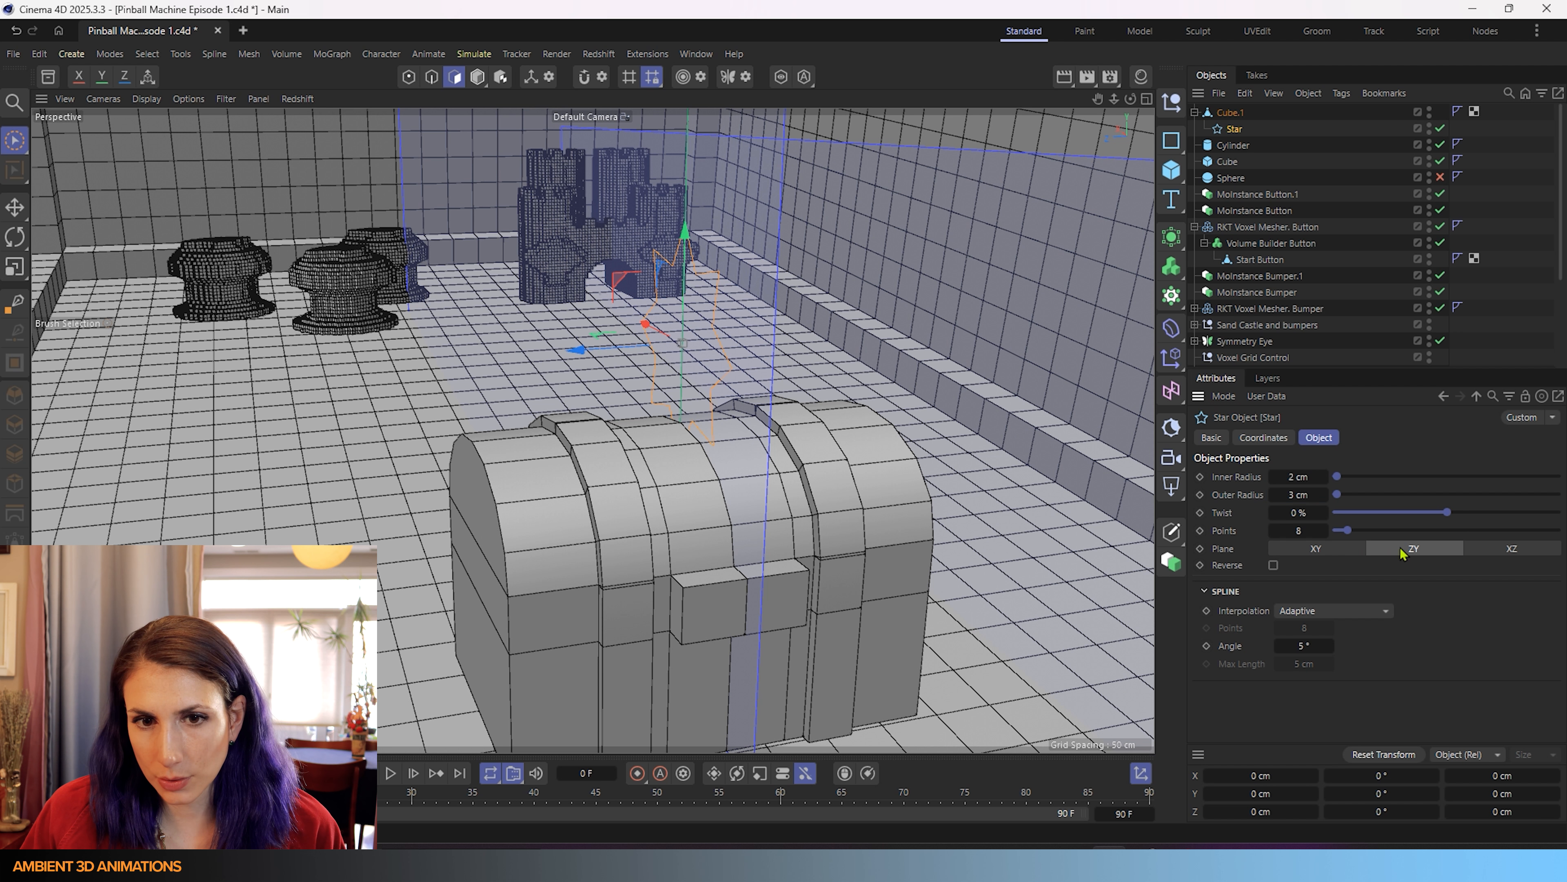
left_click(1394, 552)
left_click(1515, 550)
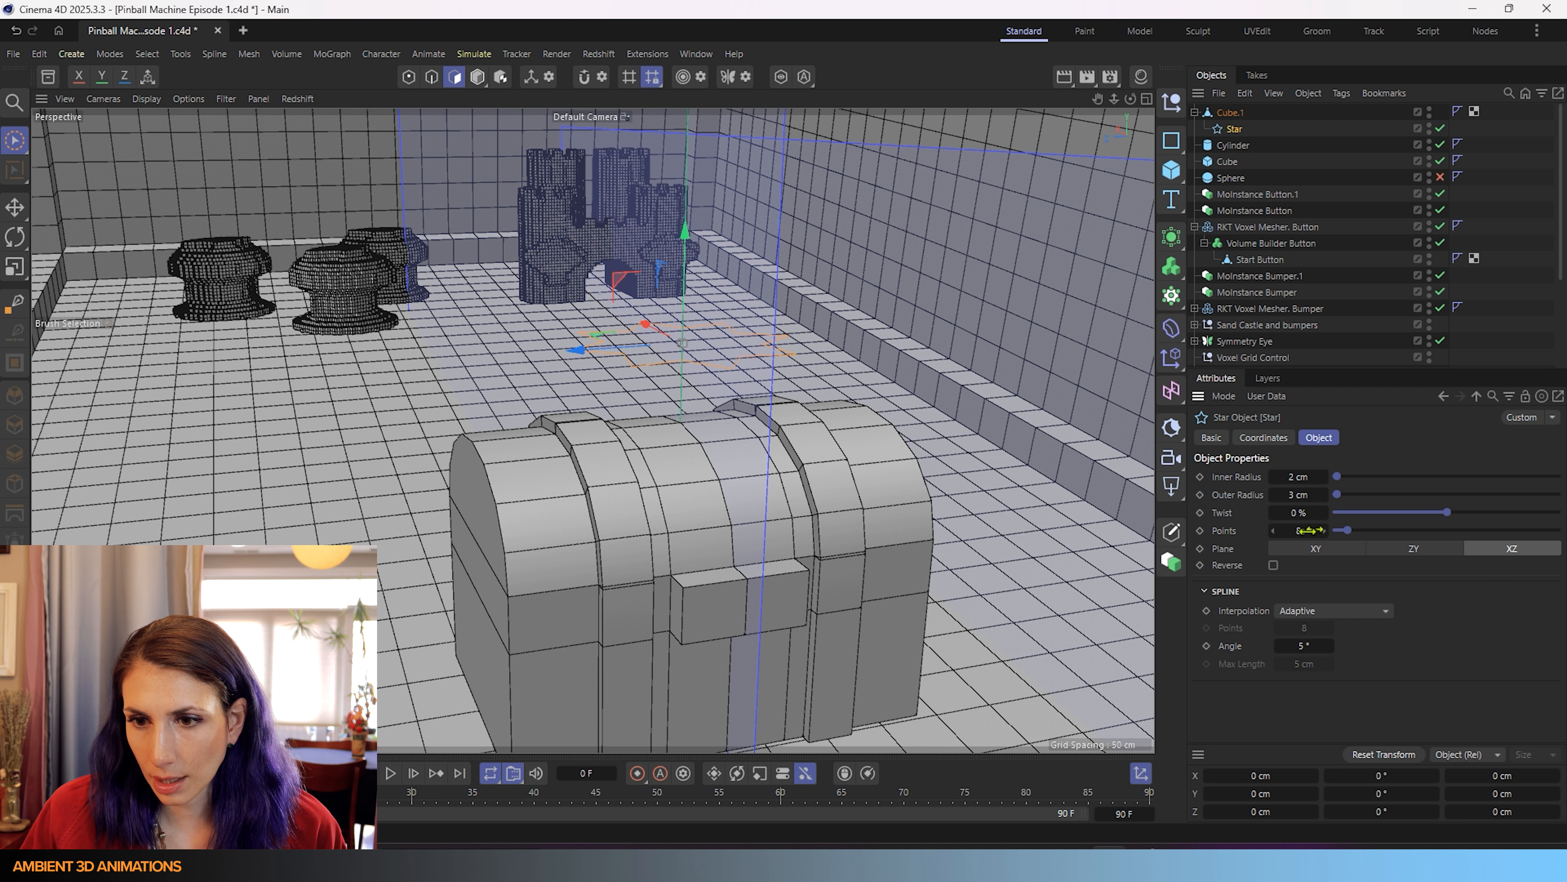
left_click_drag(1308, 530, 1302, 530)
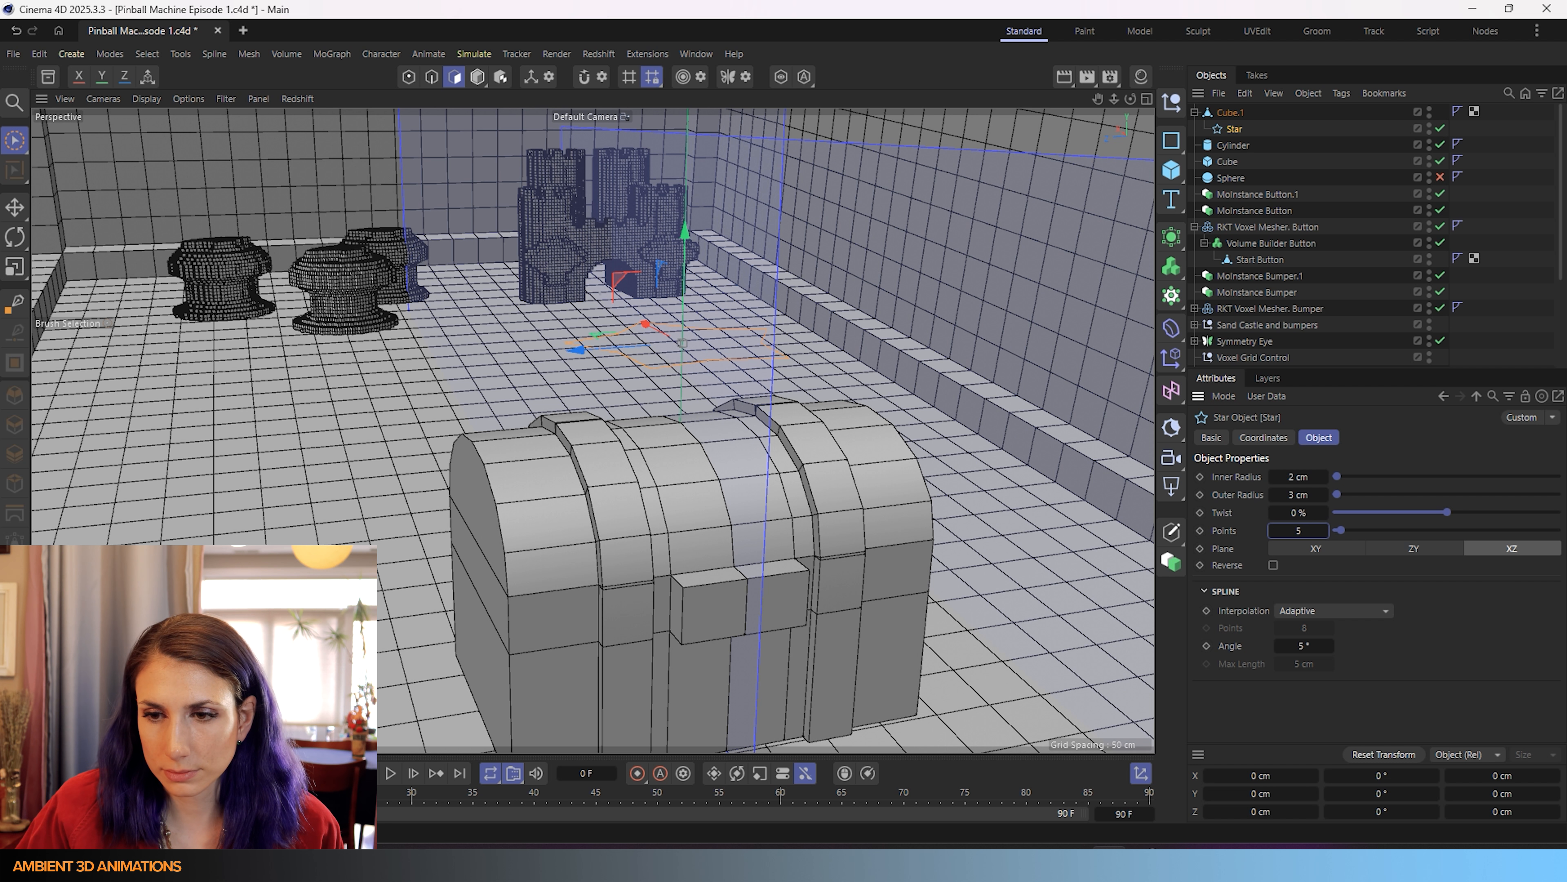
left_click(1274, 477)
left_click_drag(937, 406, 865, 455, "alt")
scroll(693, 400, "up", 3)
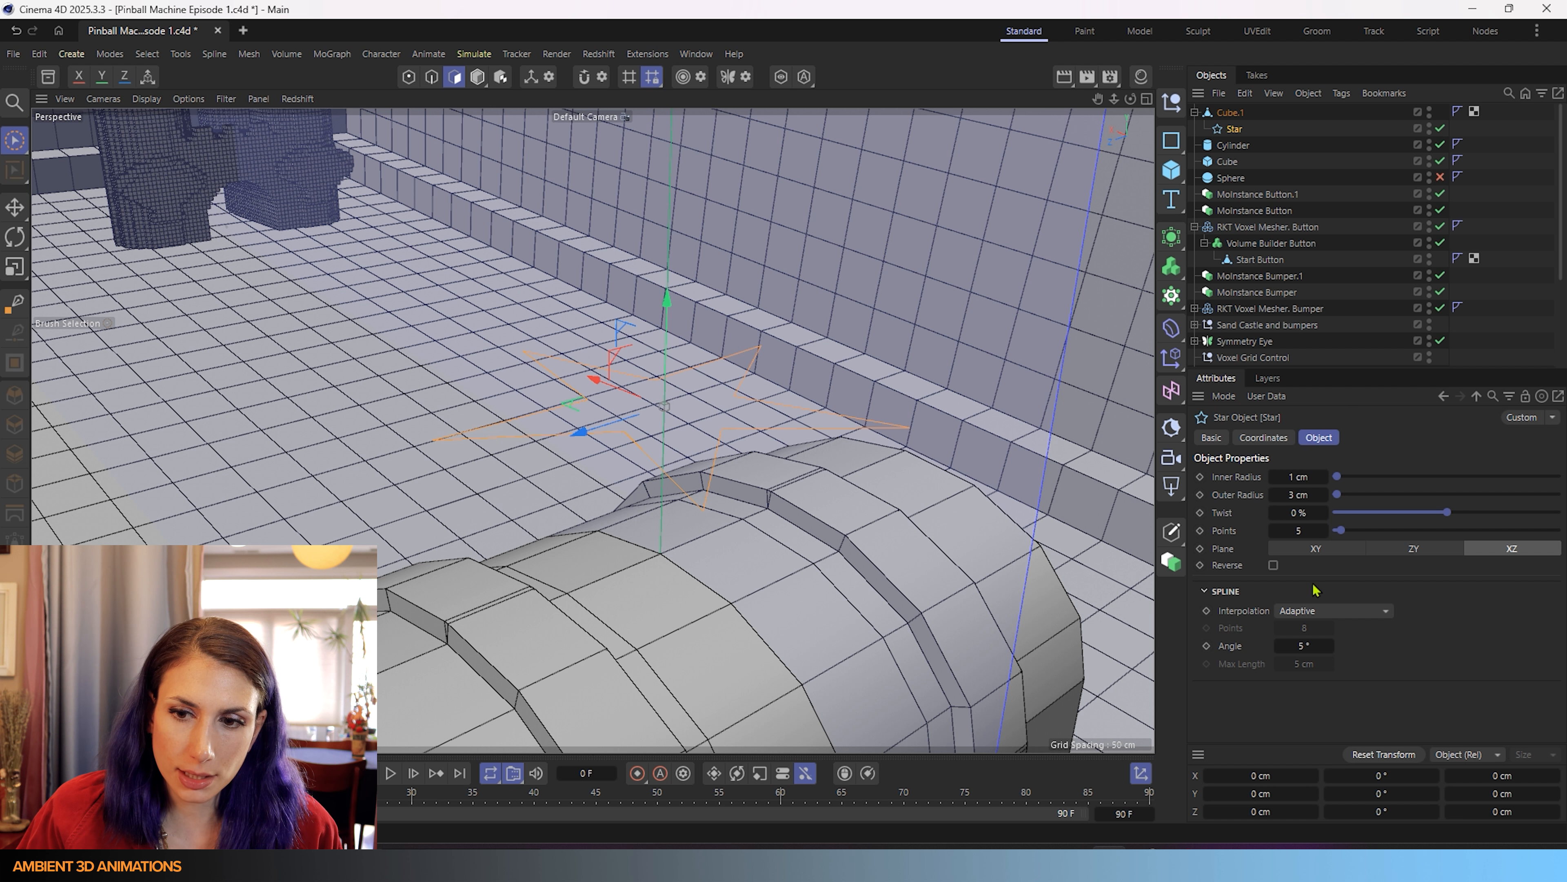
- Take the star out of the chest's hierarchy and place it under a new Extrude generator
left_click_drag(1235, 128, 1229, 109)
left_click(1172, 239)
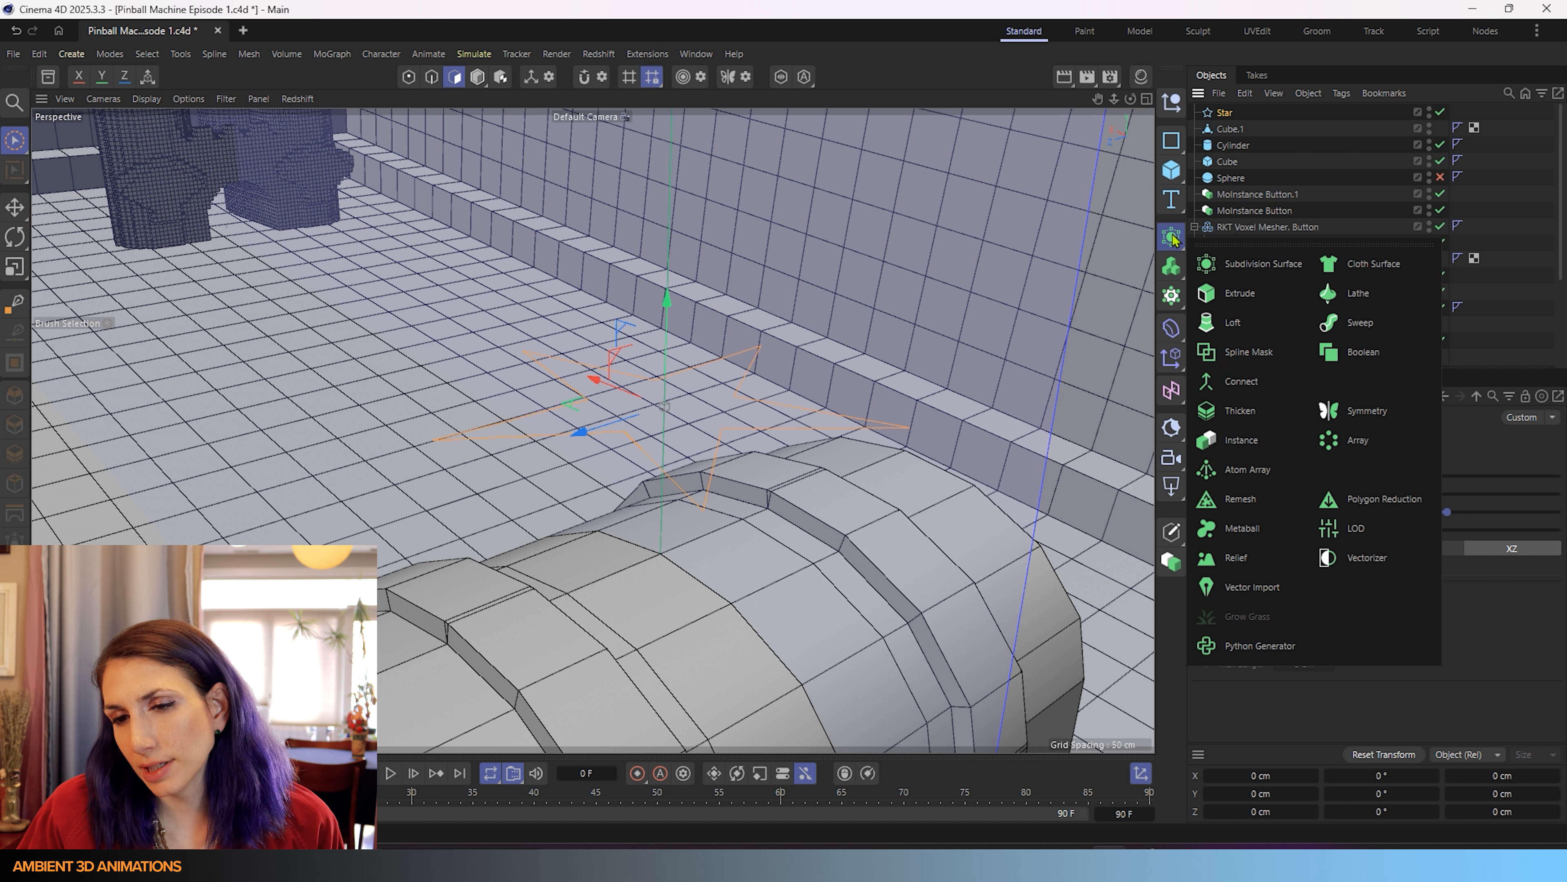
left_click(1228, 295)
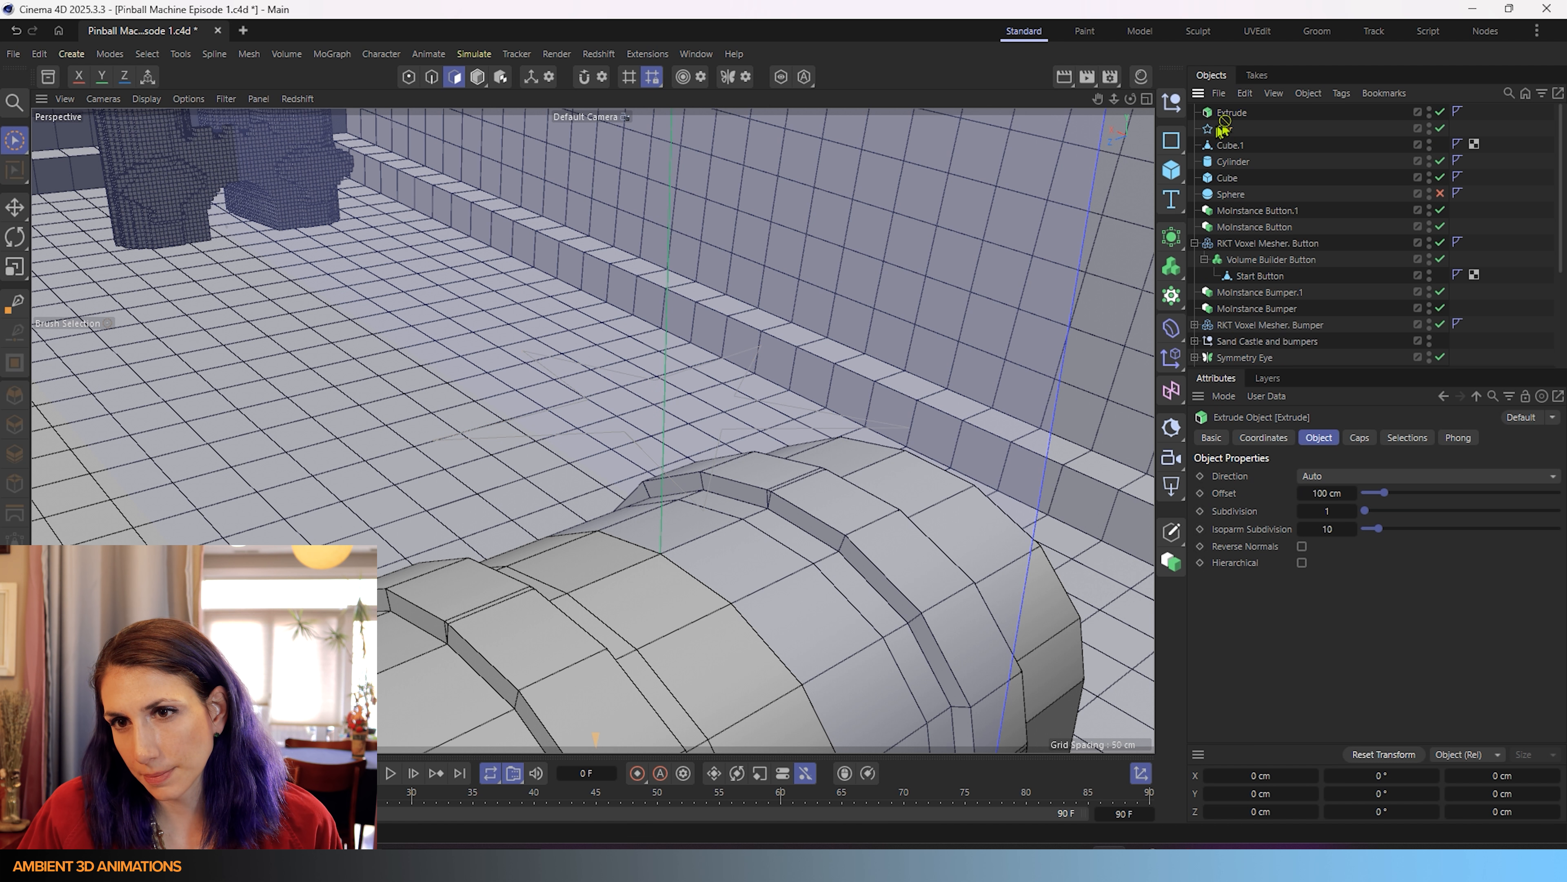
left_click_drag(1223, 130, 1236, 113)
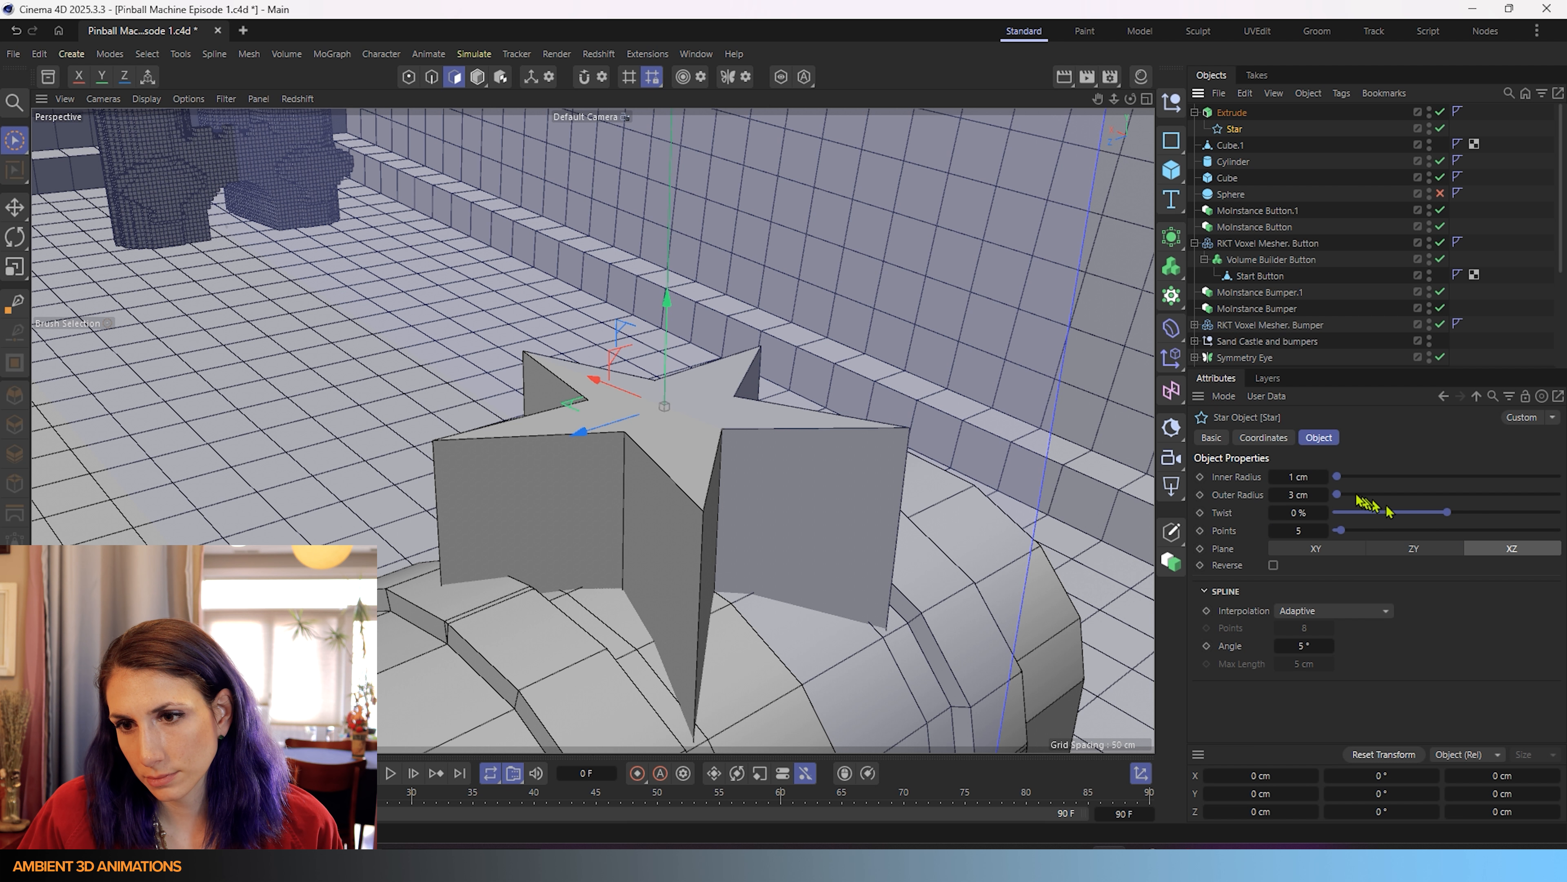
- Try an outer radius of 2 cm on the extruded star, and return it to 3 cm
left_click(1274, 497)
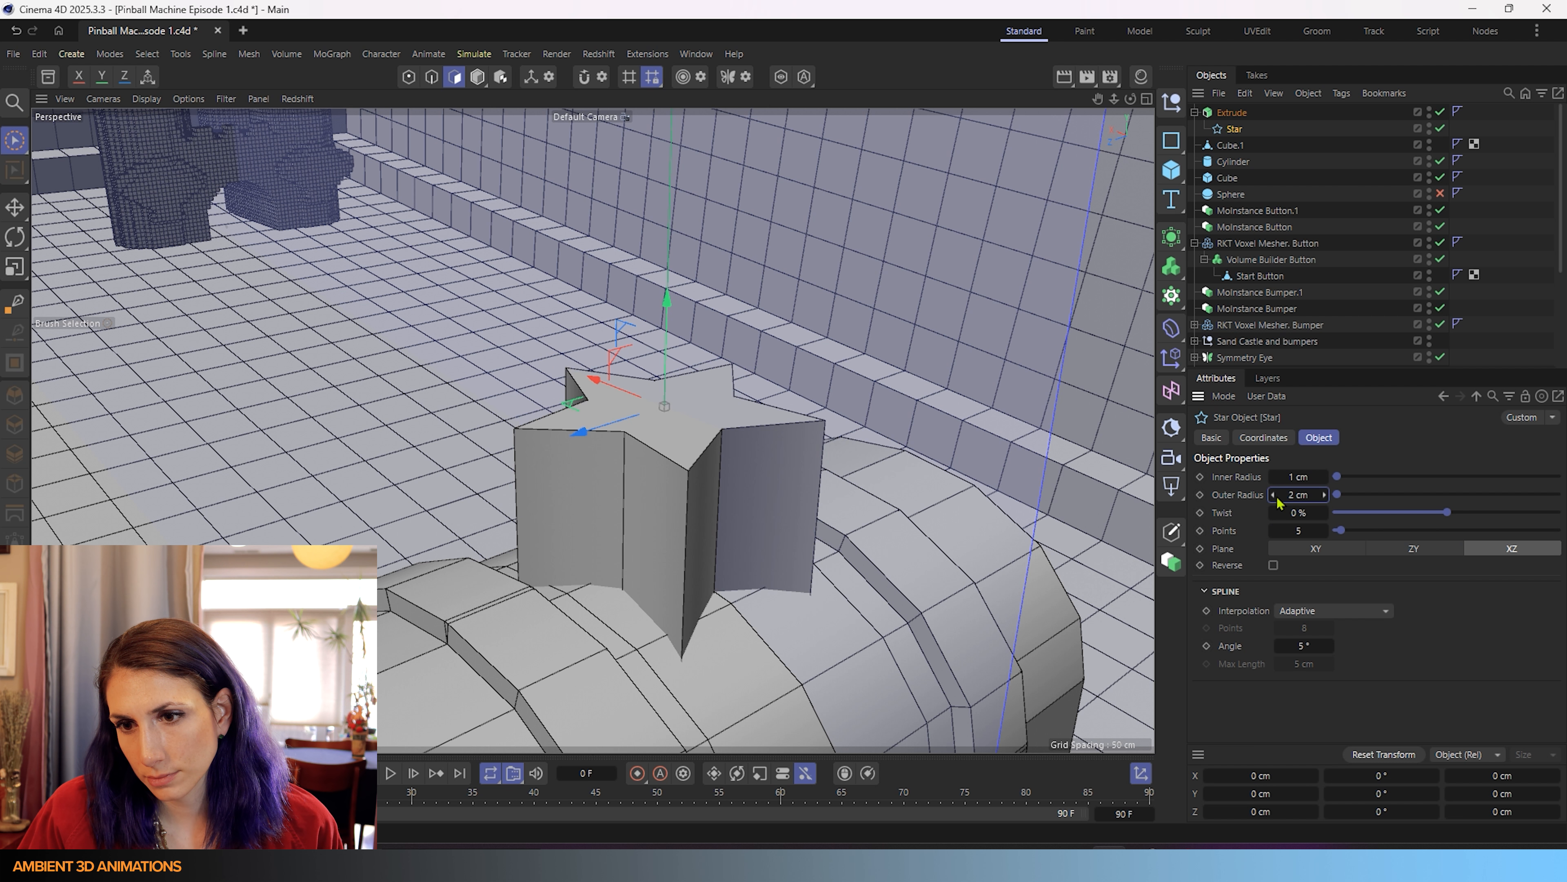
left_click(1325, 495)
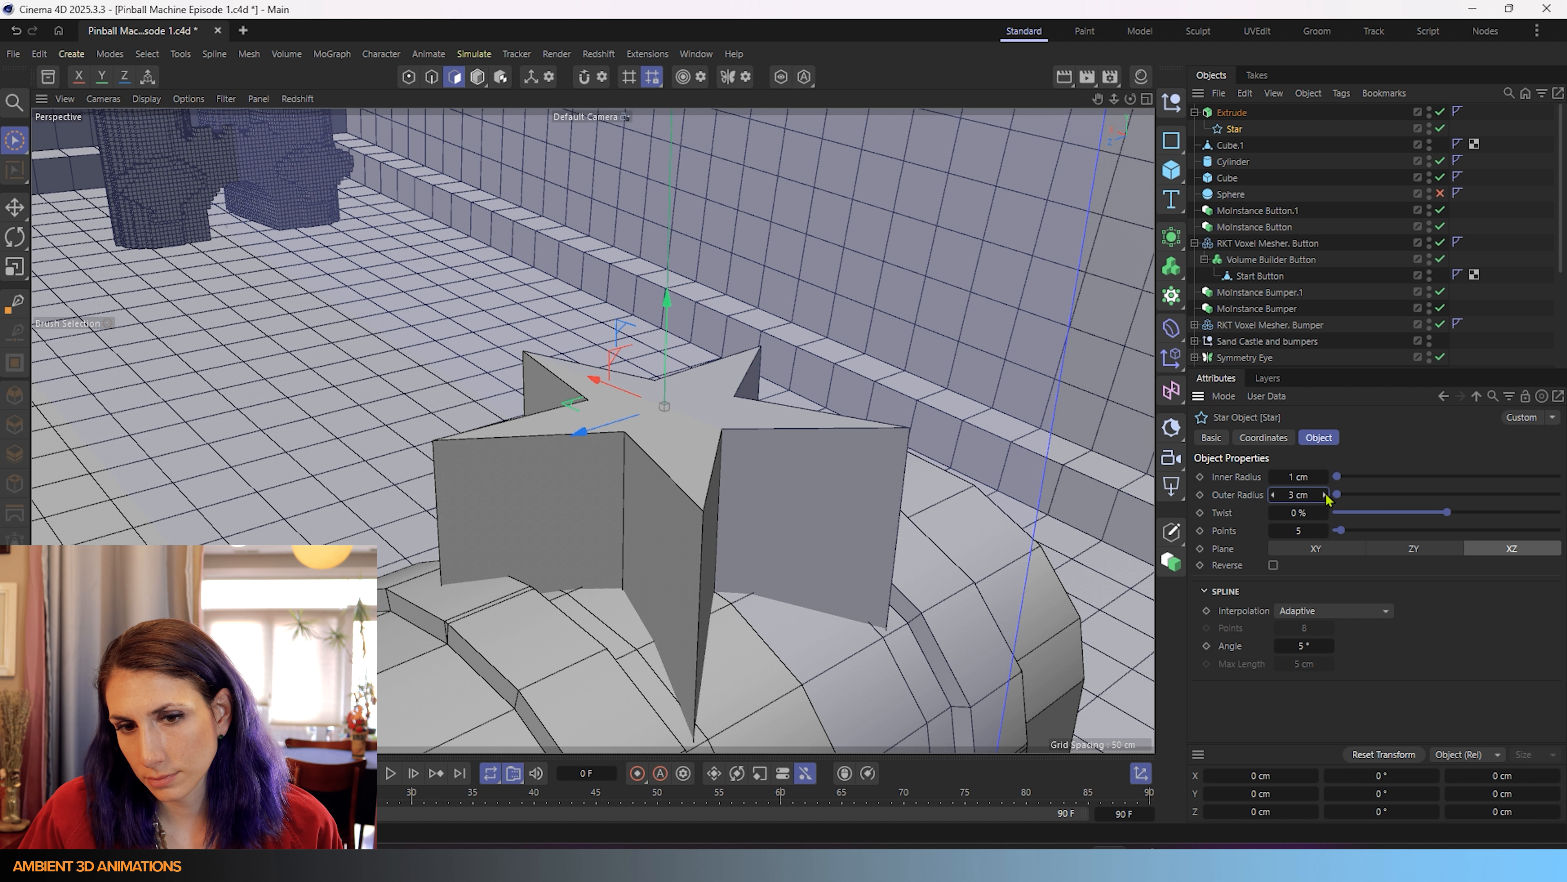
- Set the star's extrusion offset to 1 cm
left_click(1232, 113)
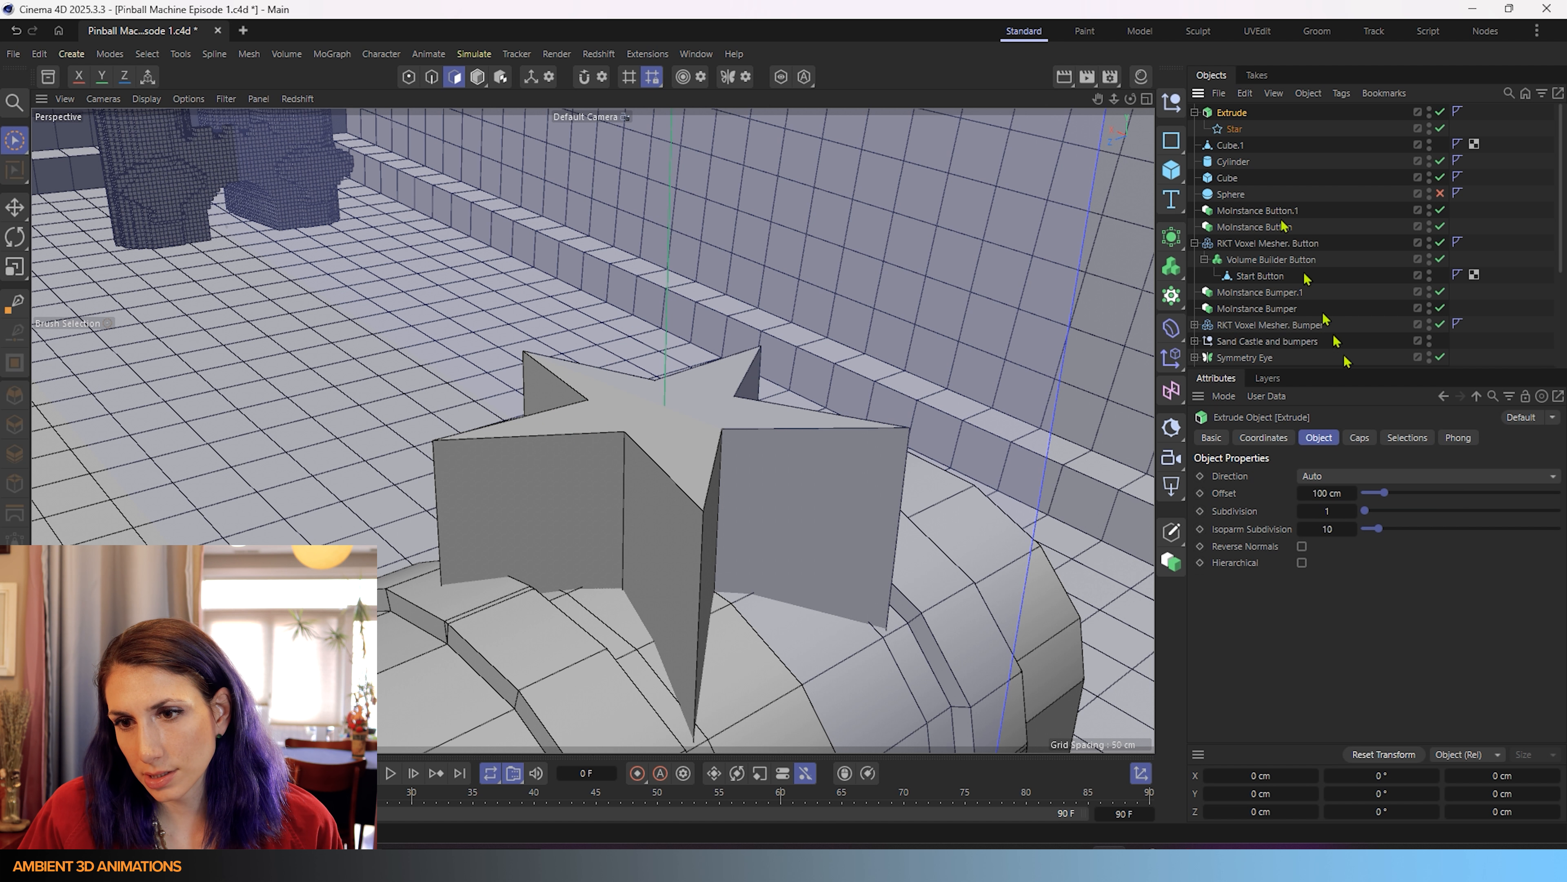
left_click(1327, 492)
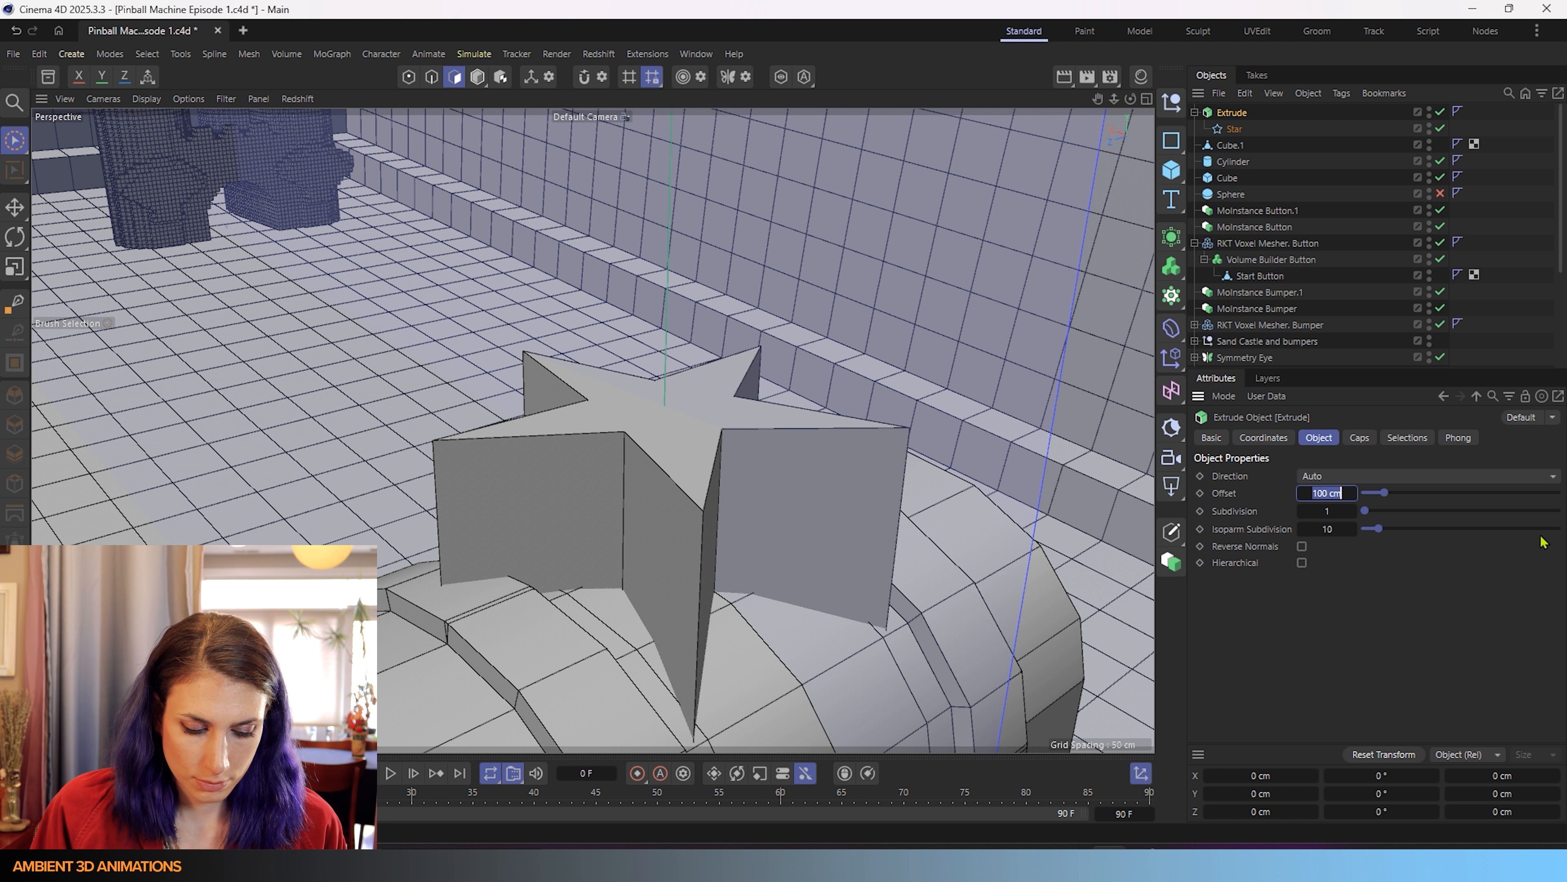
type("1")
key("Return")
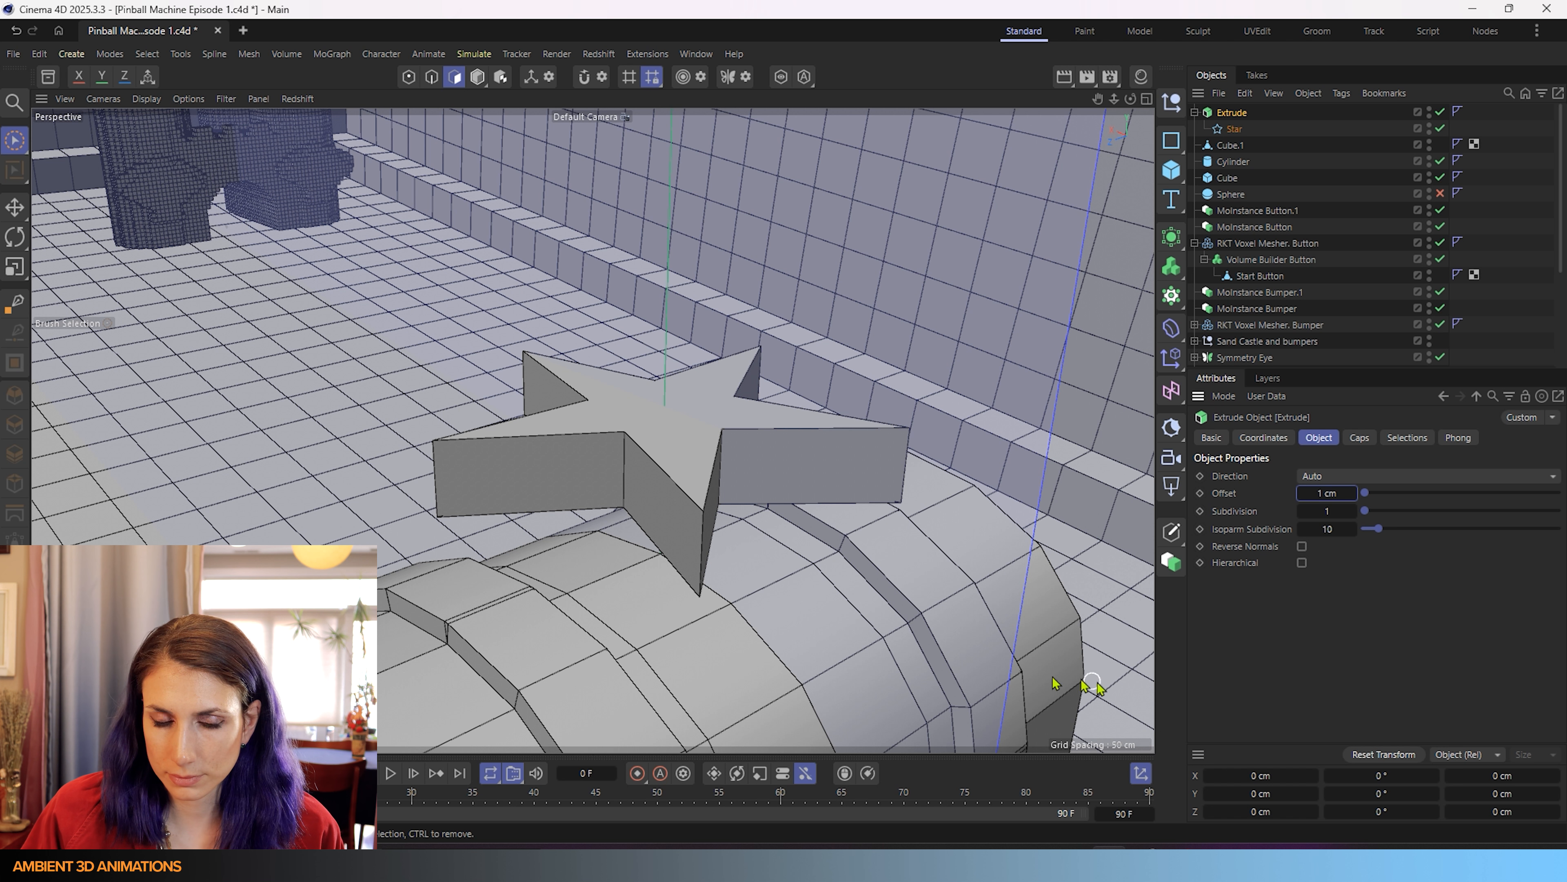
scroll(647, 533, "down", 5)
left_click_drag(647, 533, 721, 635, "alt")
scroll(717, 595, "down", 3)
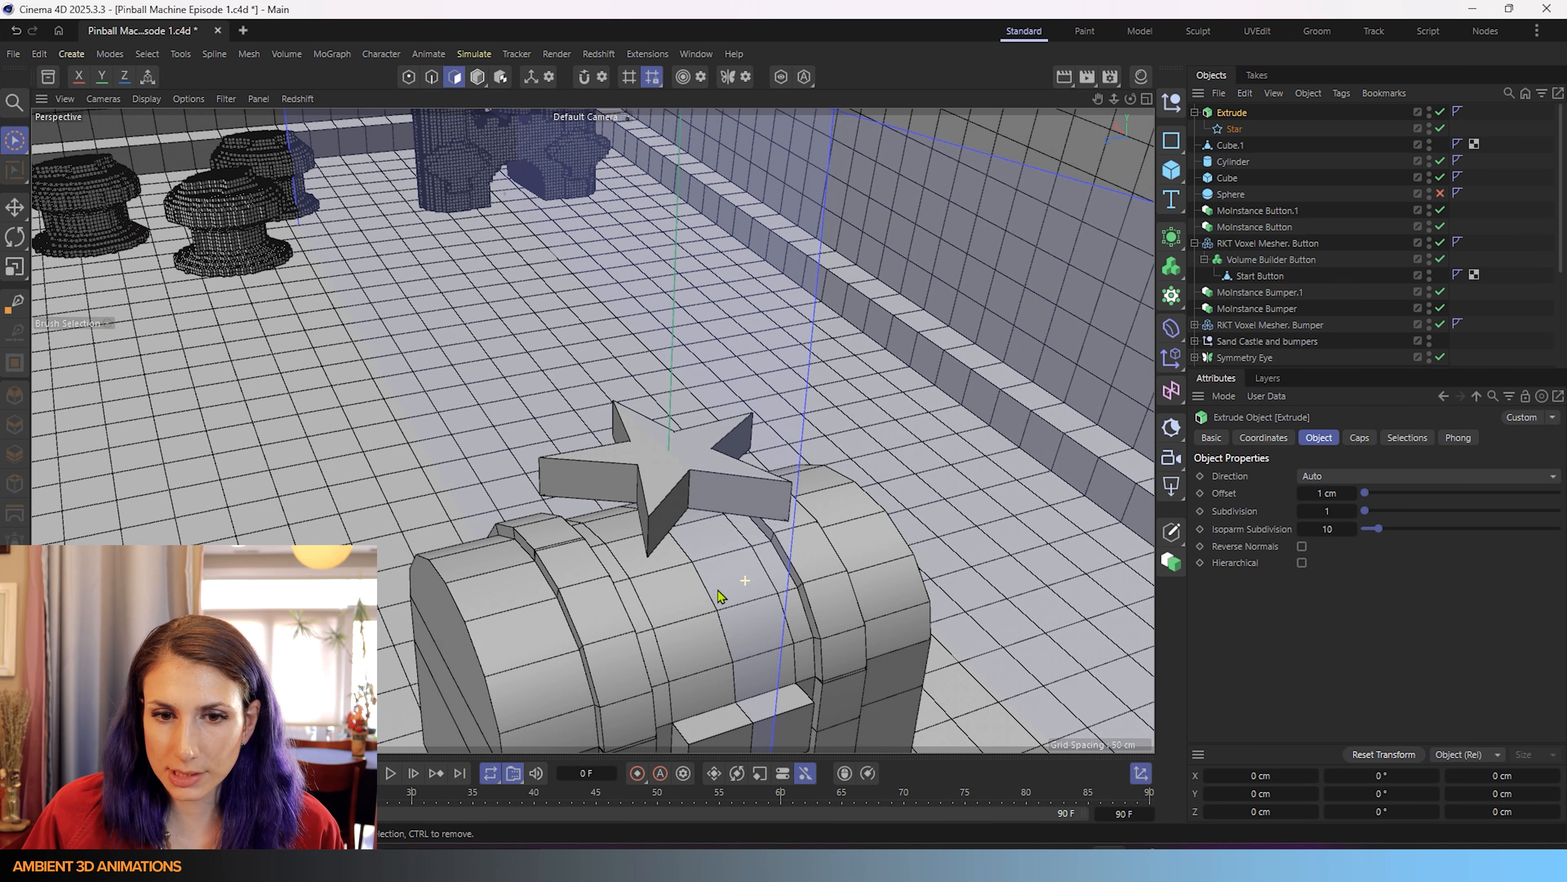
scroll(702, 460, "up", 3)
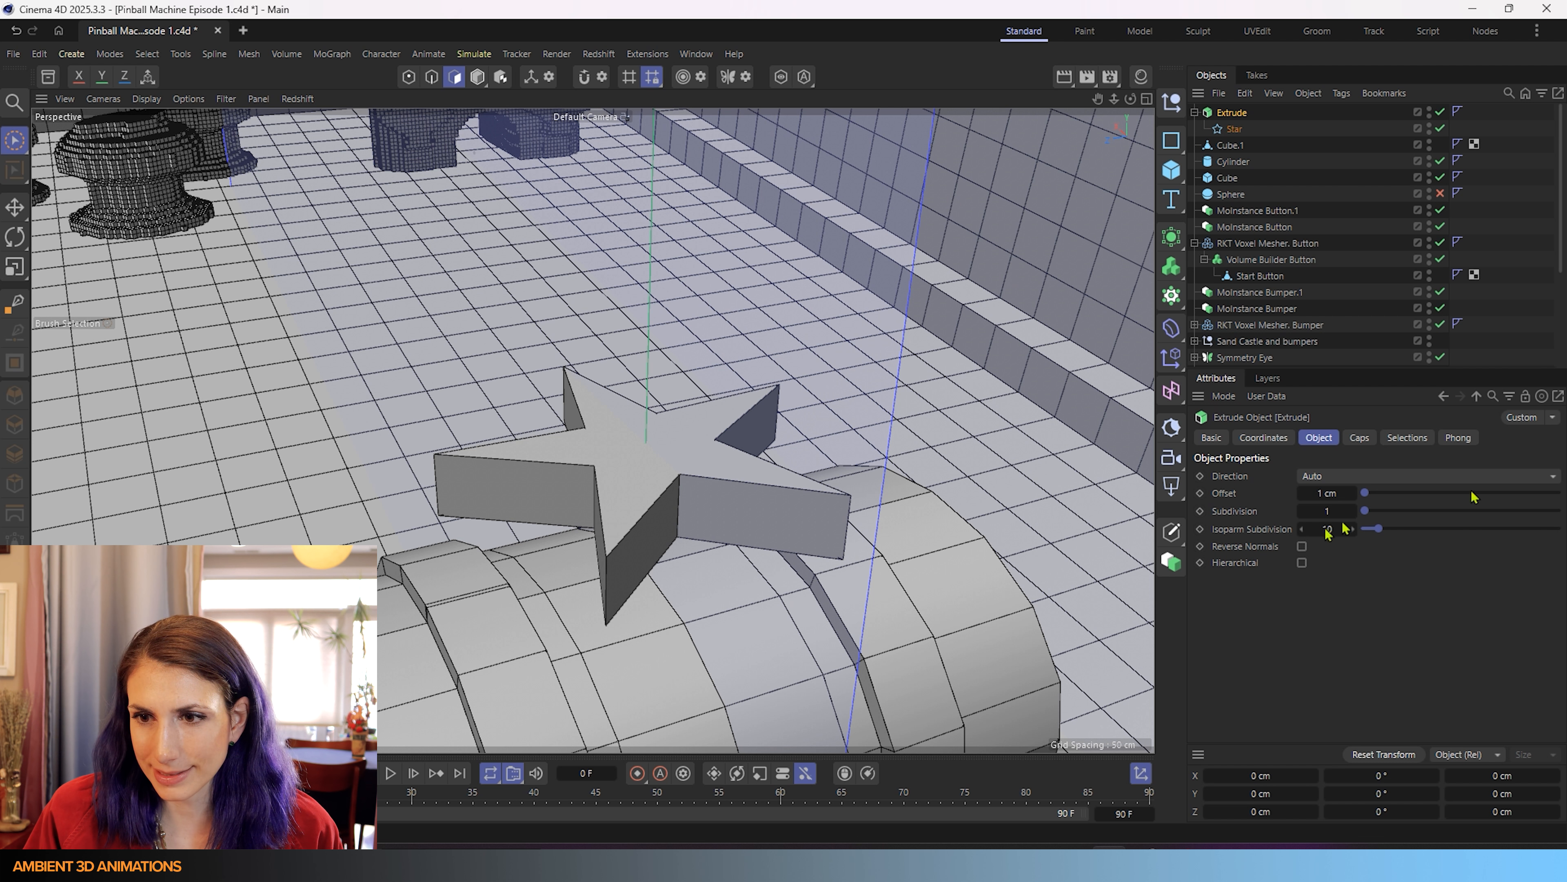
- Try Delaunay tessellation on the star's extrusion caps, and settle on Regular Grid
left_click(1360, 438)
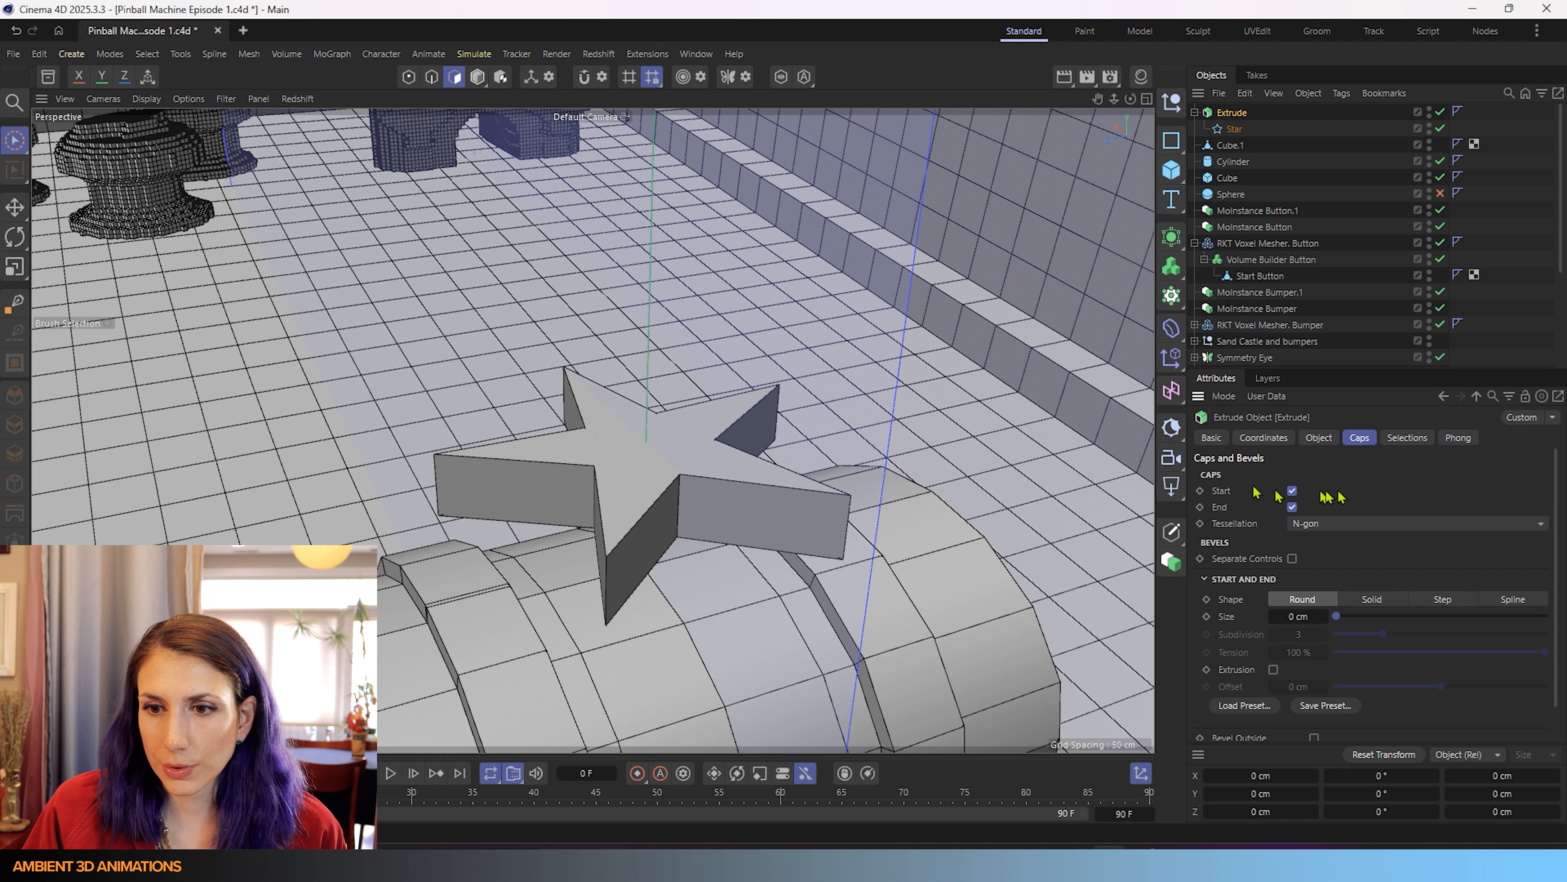
left_click(1299, 524)
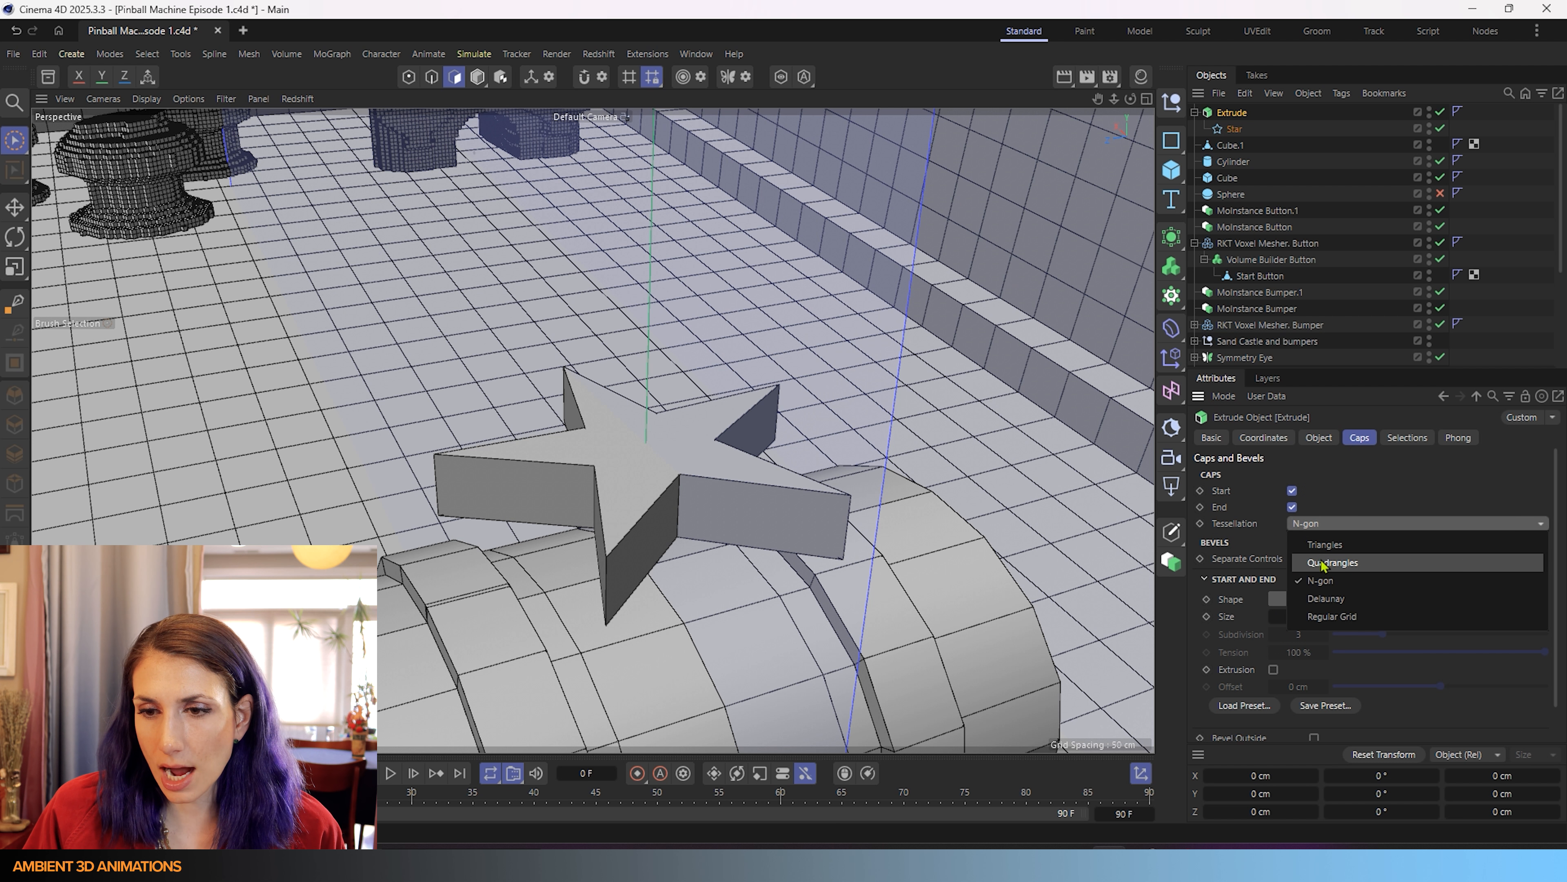
left_click(1321, 603)
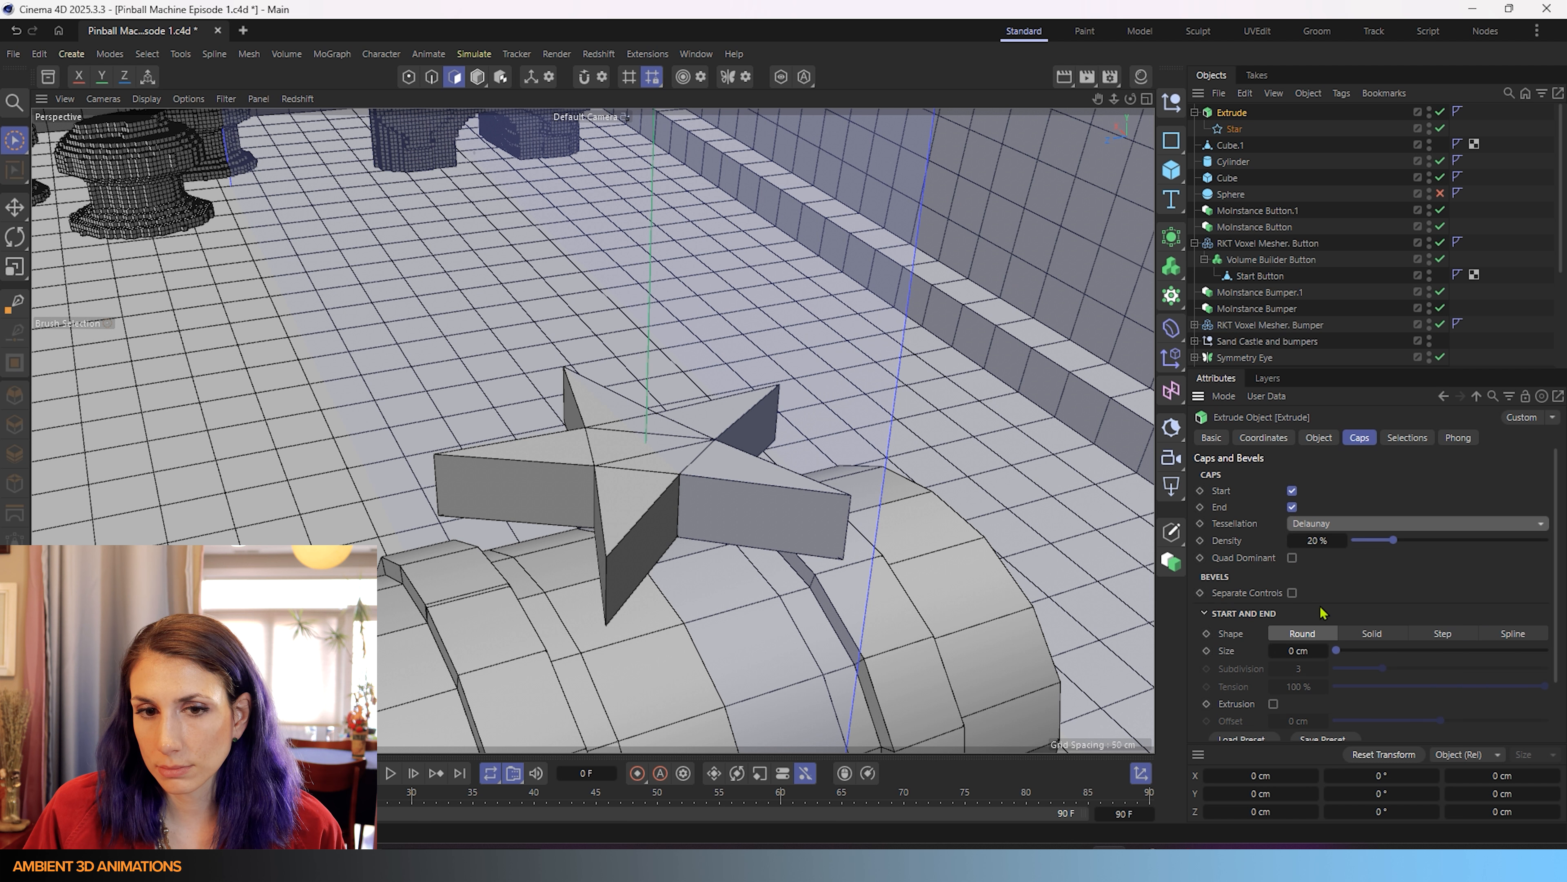
left_click(1339, 524)
left_click(1339, 621)
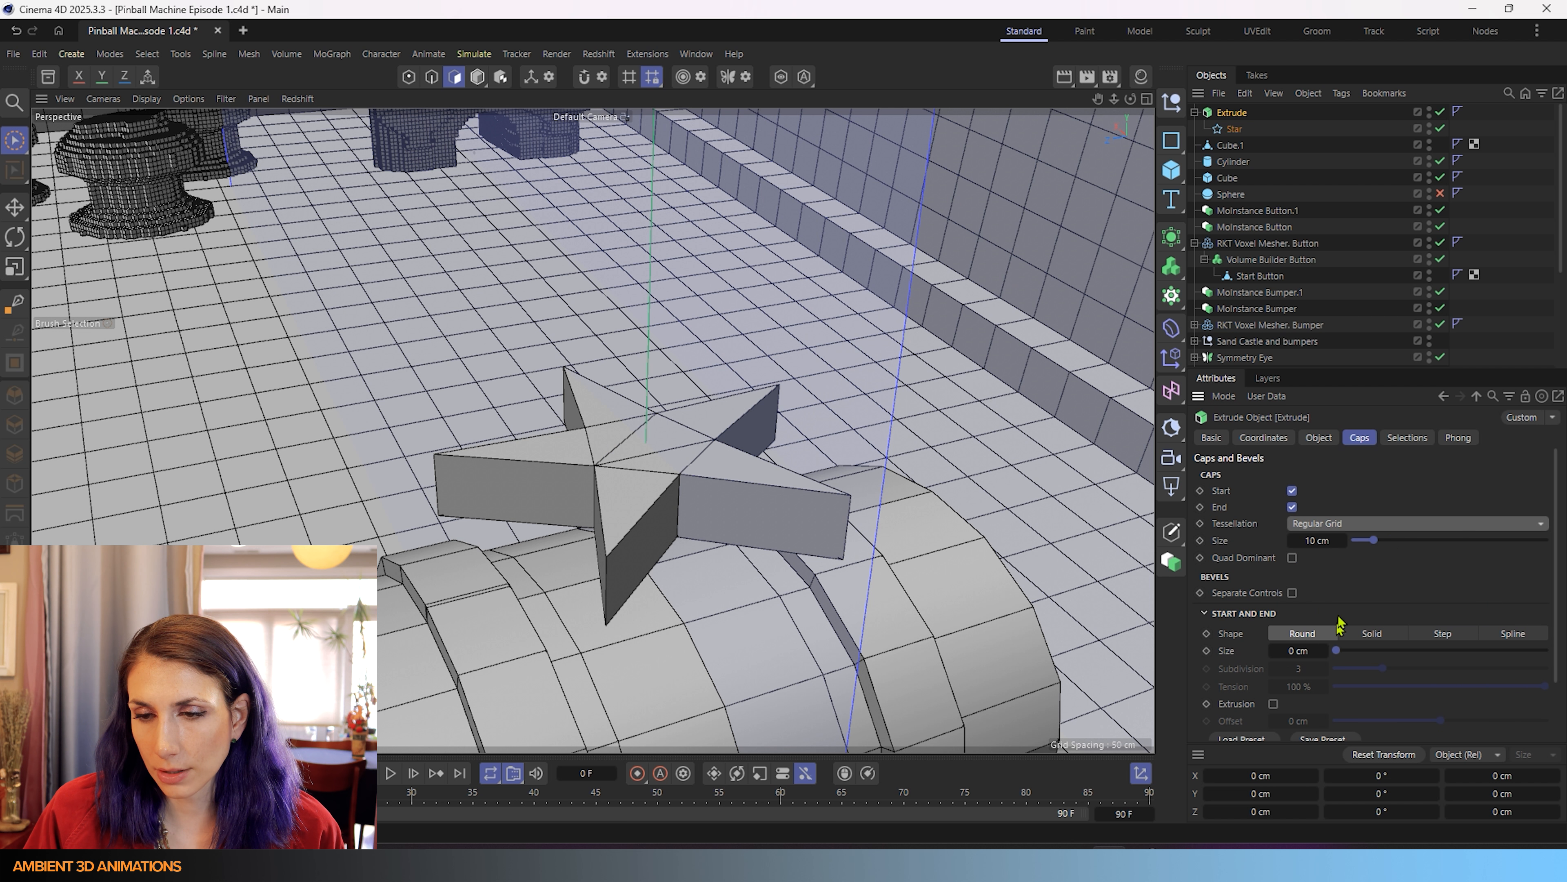
- Reduce the Regular Grid size of the star's caps to about 0.137 cm for a dense, even mesh
left_click(1331, 542)
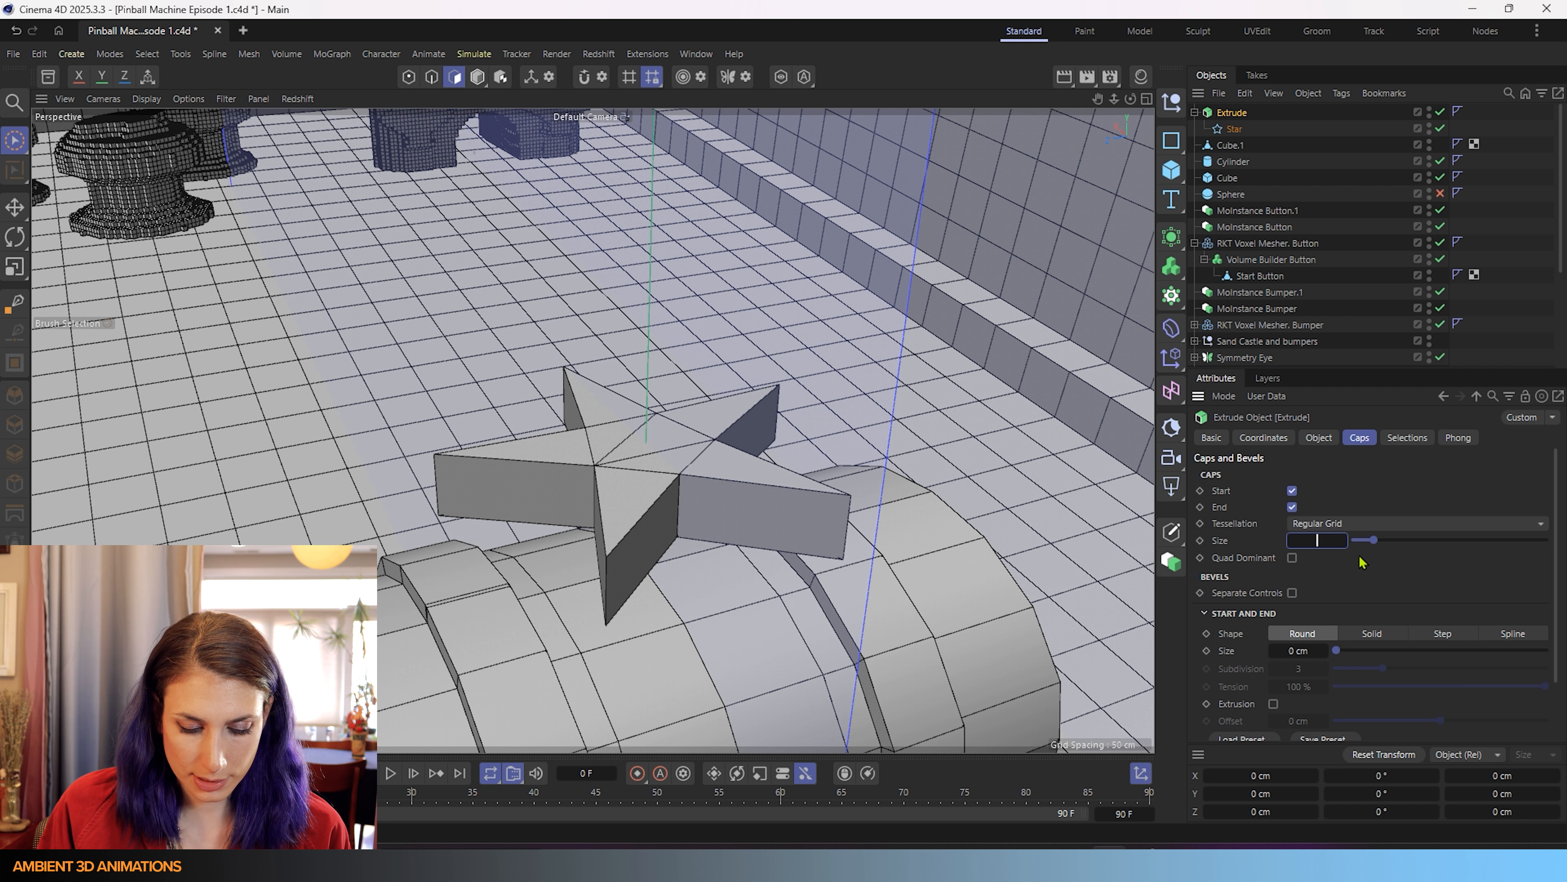
type("0.5")
key("Return")
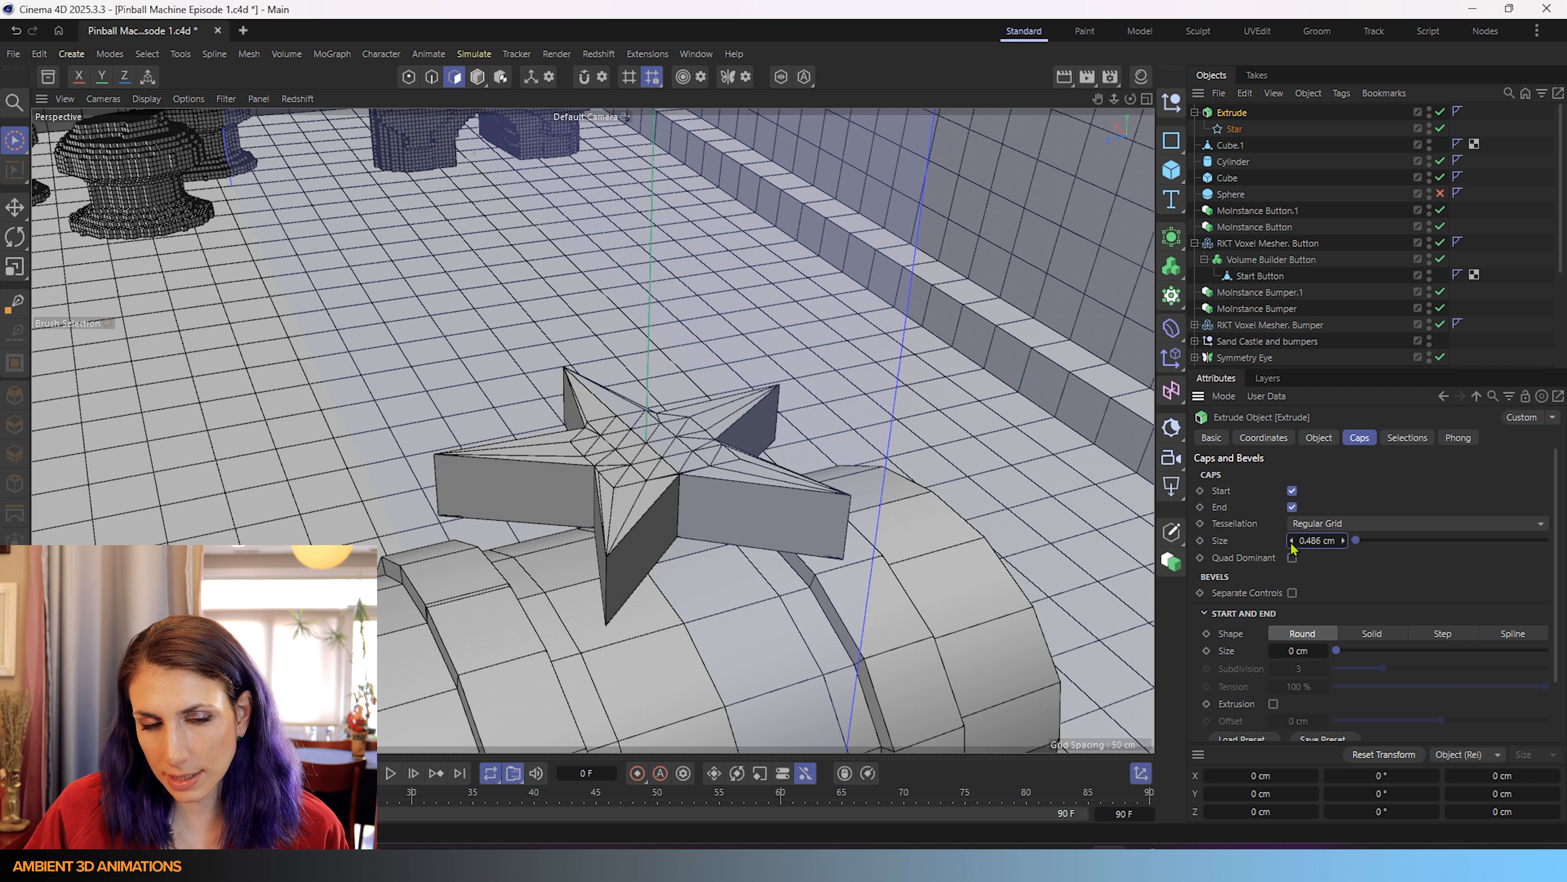
left_click_drag(1293, 549, 1293, 548)
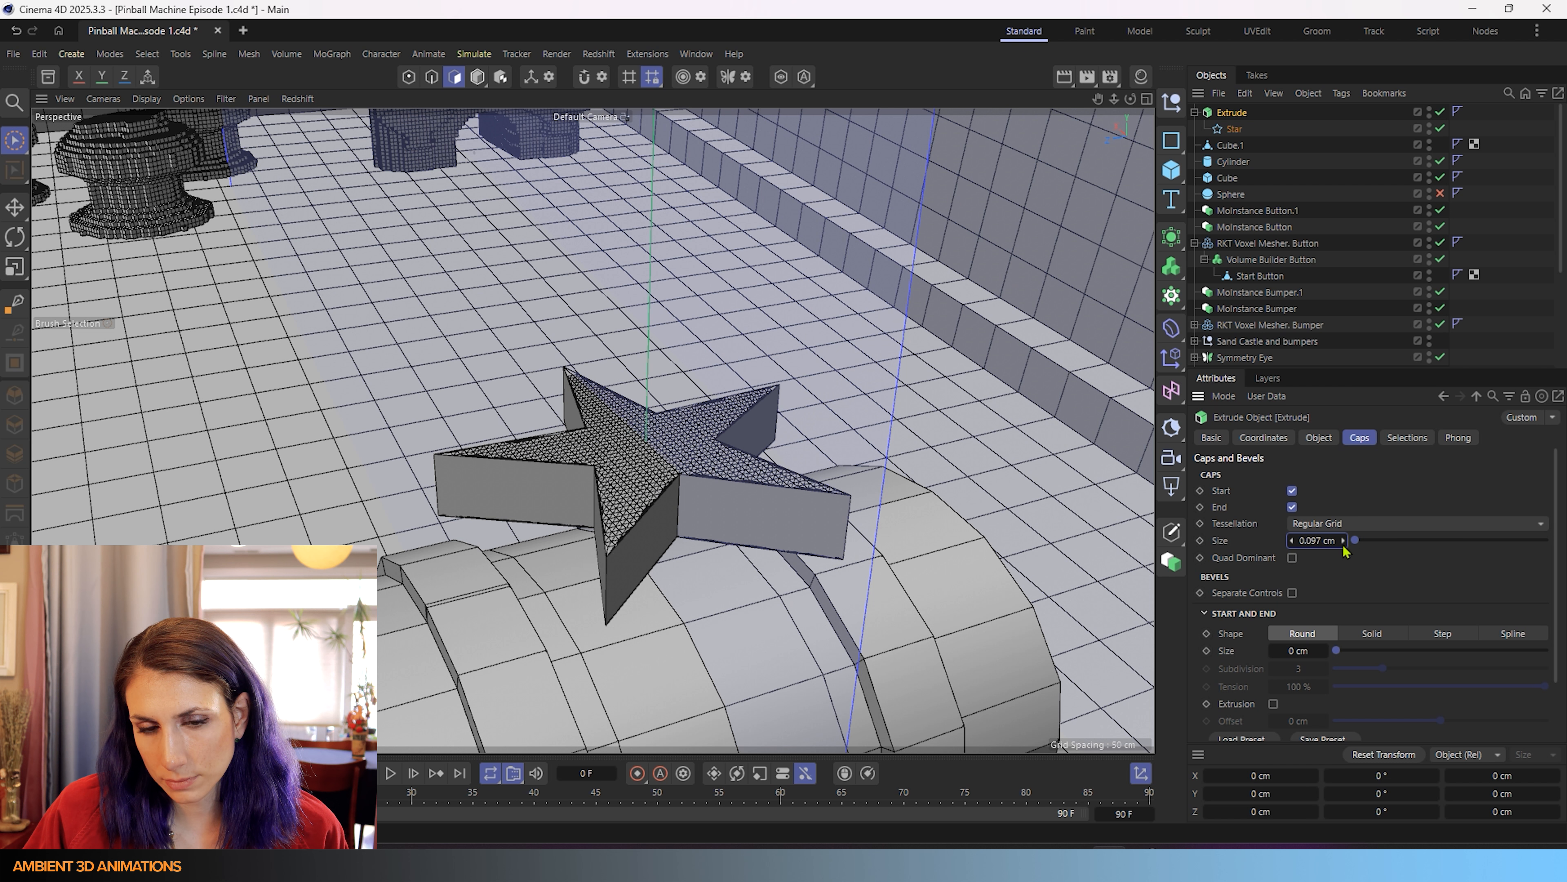
left_click_drag(1343, 546, 1343, 545)
left_click_drag(755, 542, 714, 535, "alt")
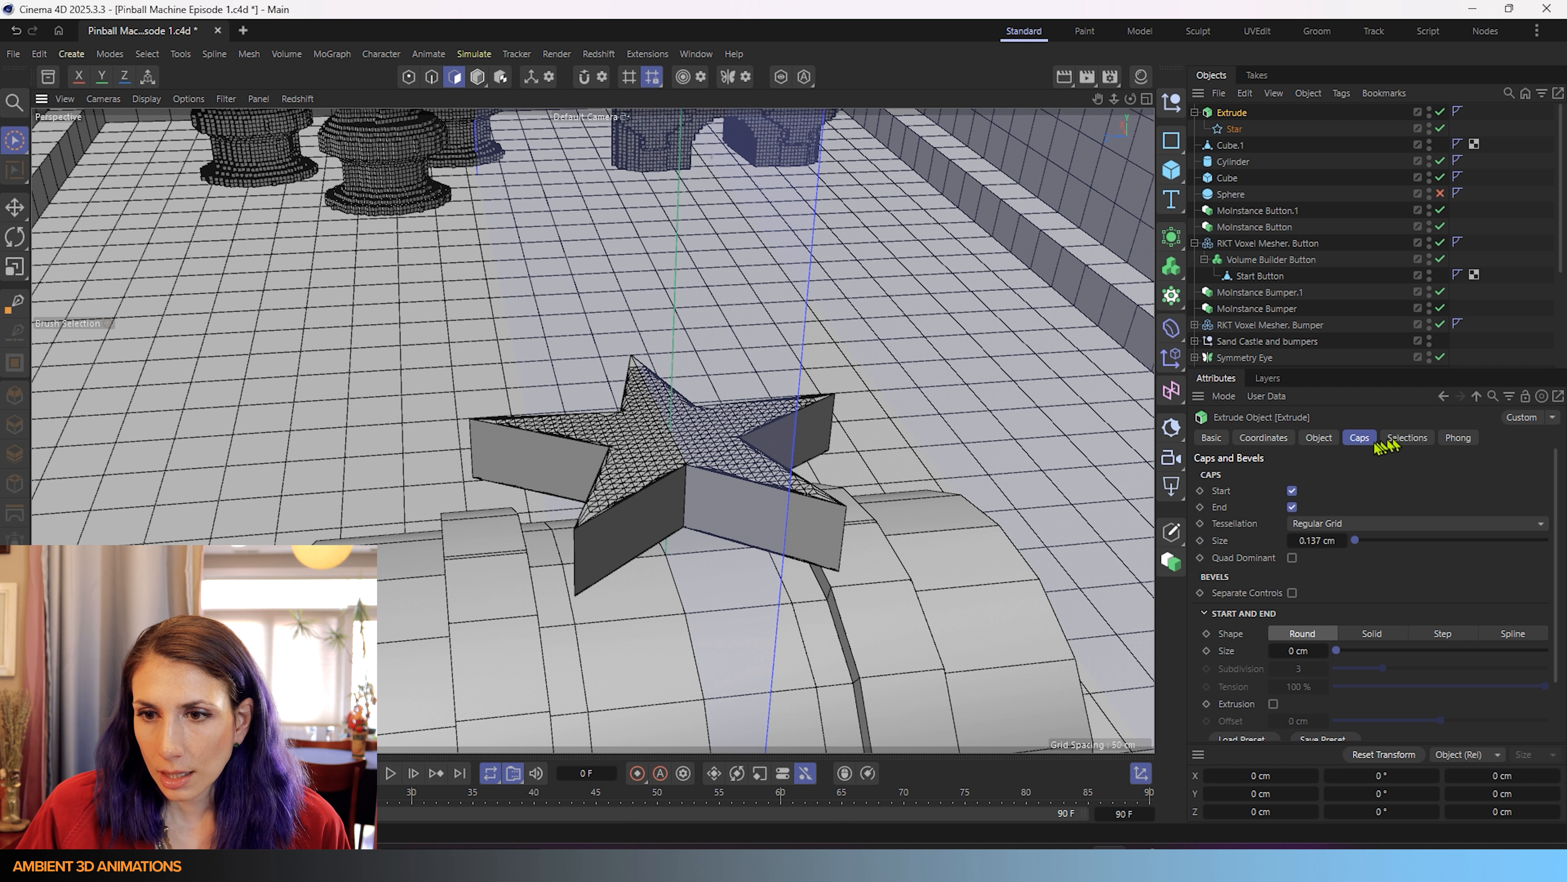
- Set the extrusion's isoparm subdivision to 3 and raise its subdivision to split the star's sides into several rows
left_click(1317, 438)
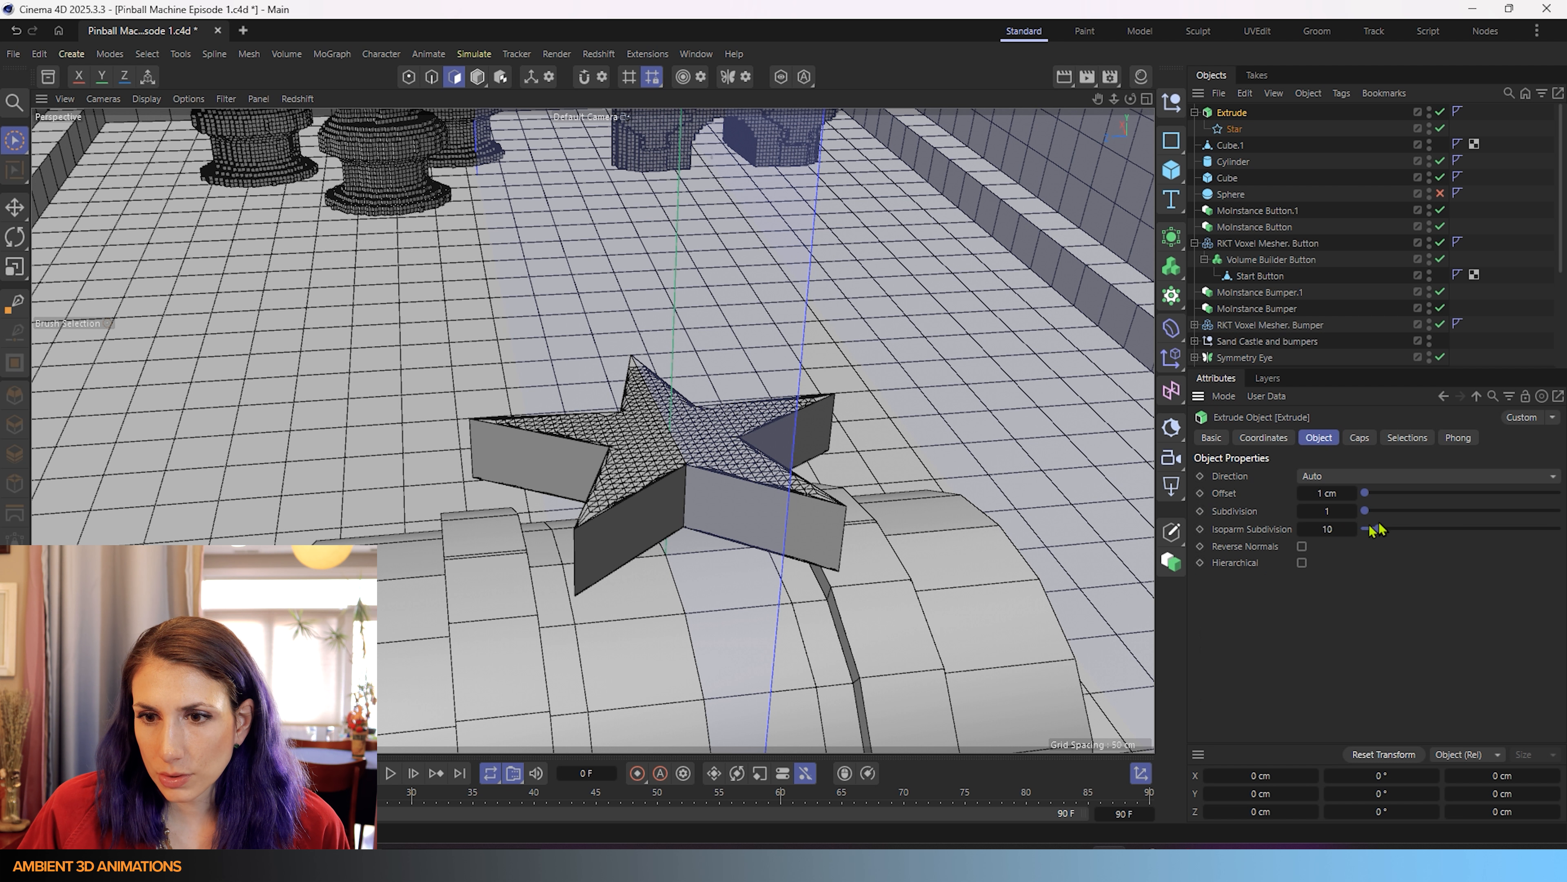
mouse_move(1387, 535)
left_mouse_down()
mouse_move(1432, 535)
mouse_move(1364, 539)
mouse_move(1379, 513)
left_mouse_up()
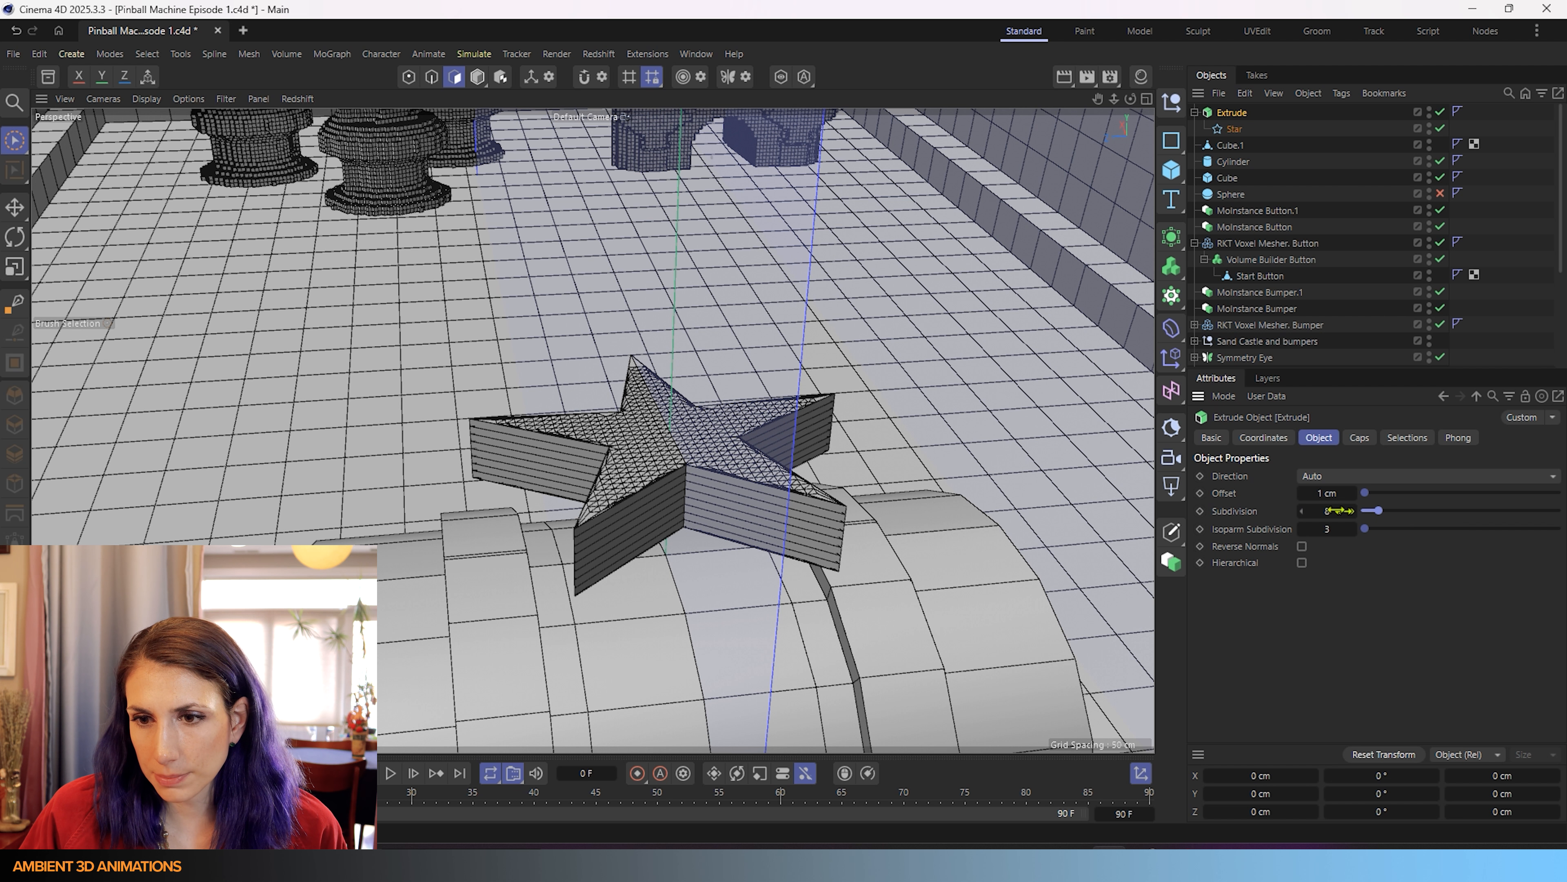
left_click(1352, 475)
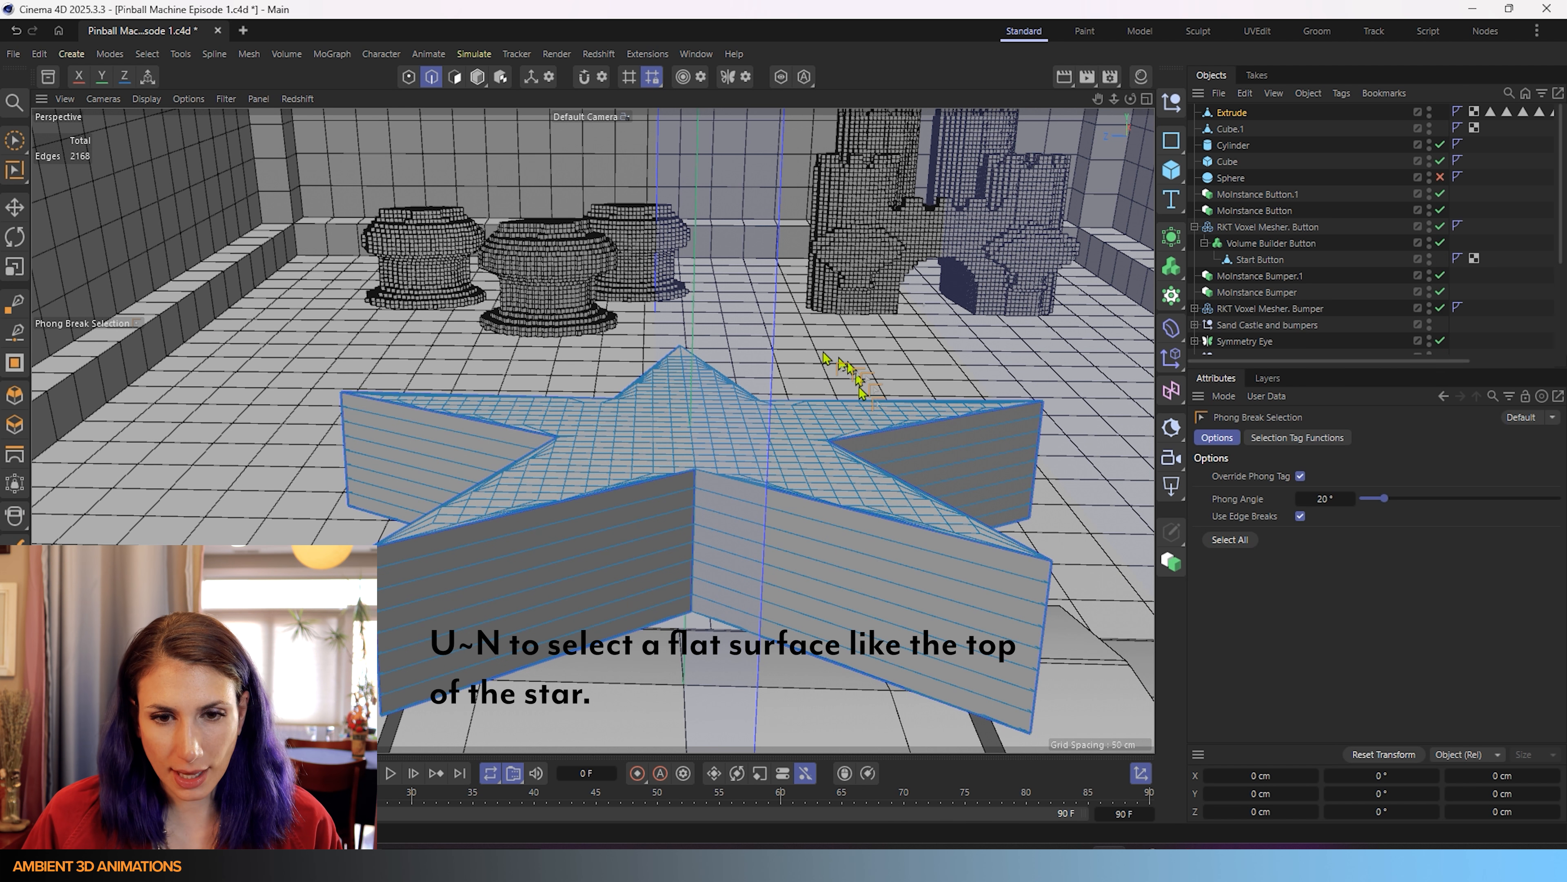
- Delete the star's side and bottom polygons, keeping only the gridded top surface
left_click(454, 77)
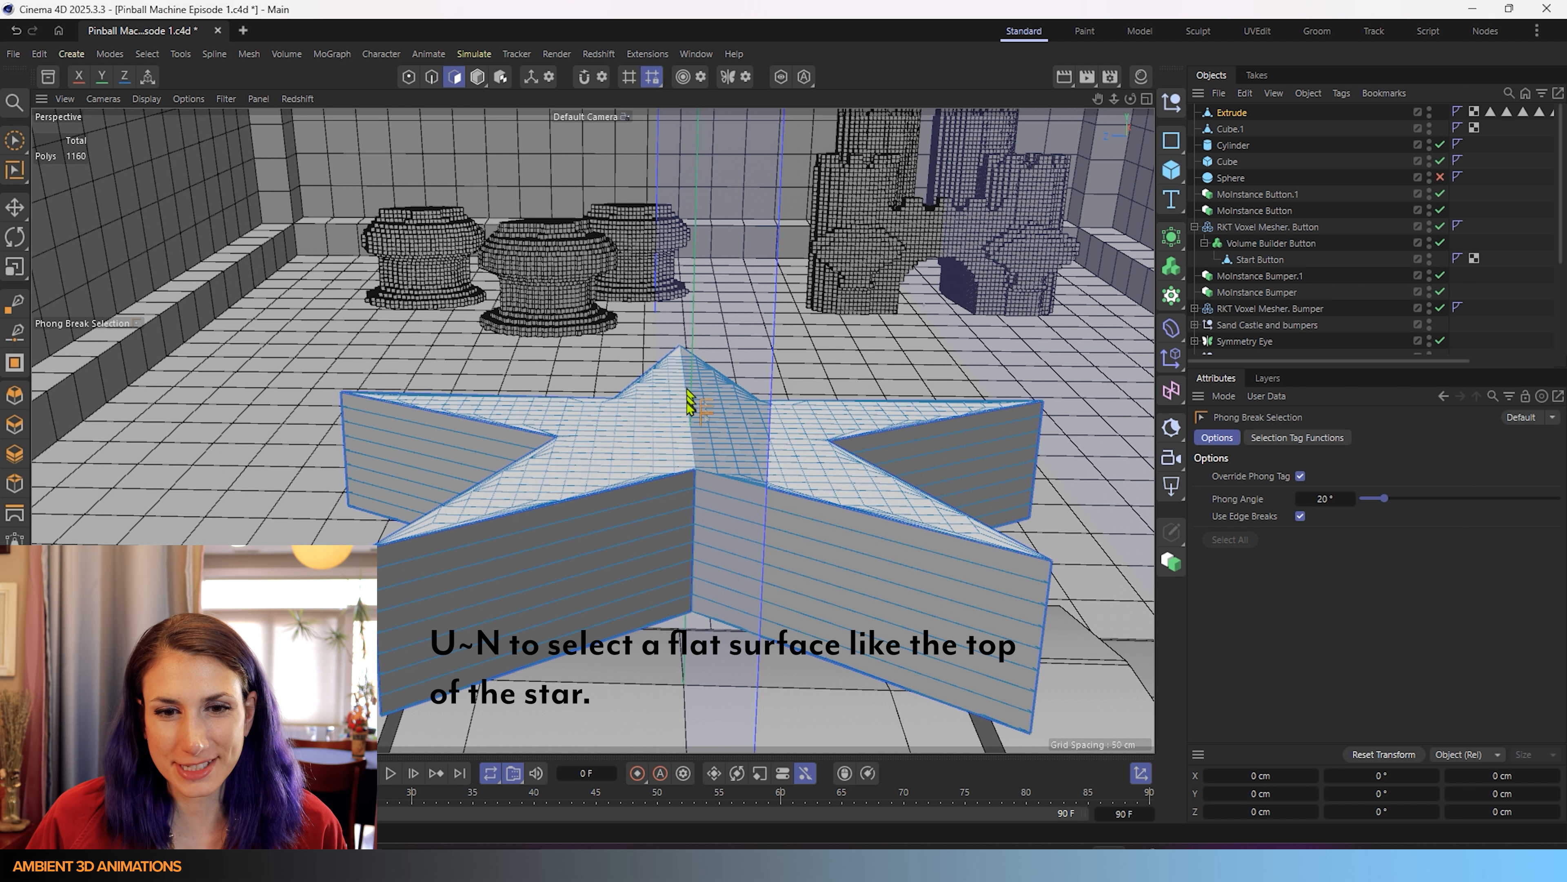
left_click(790, 447)
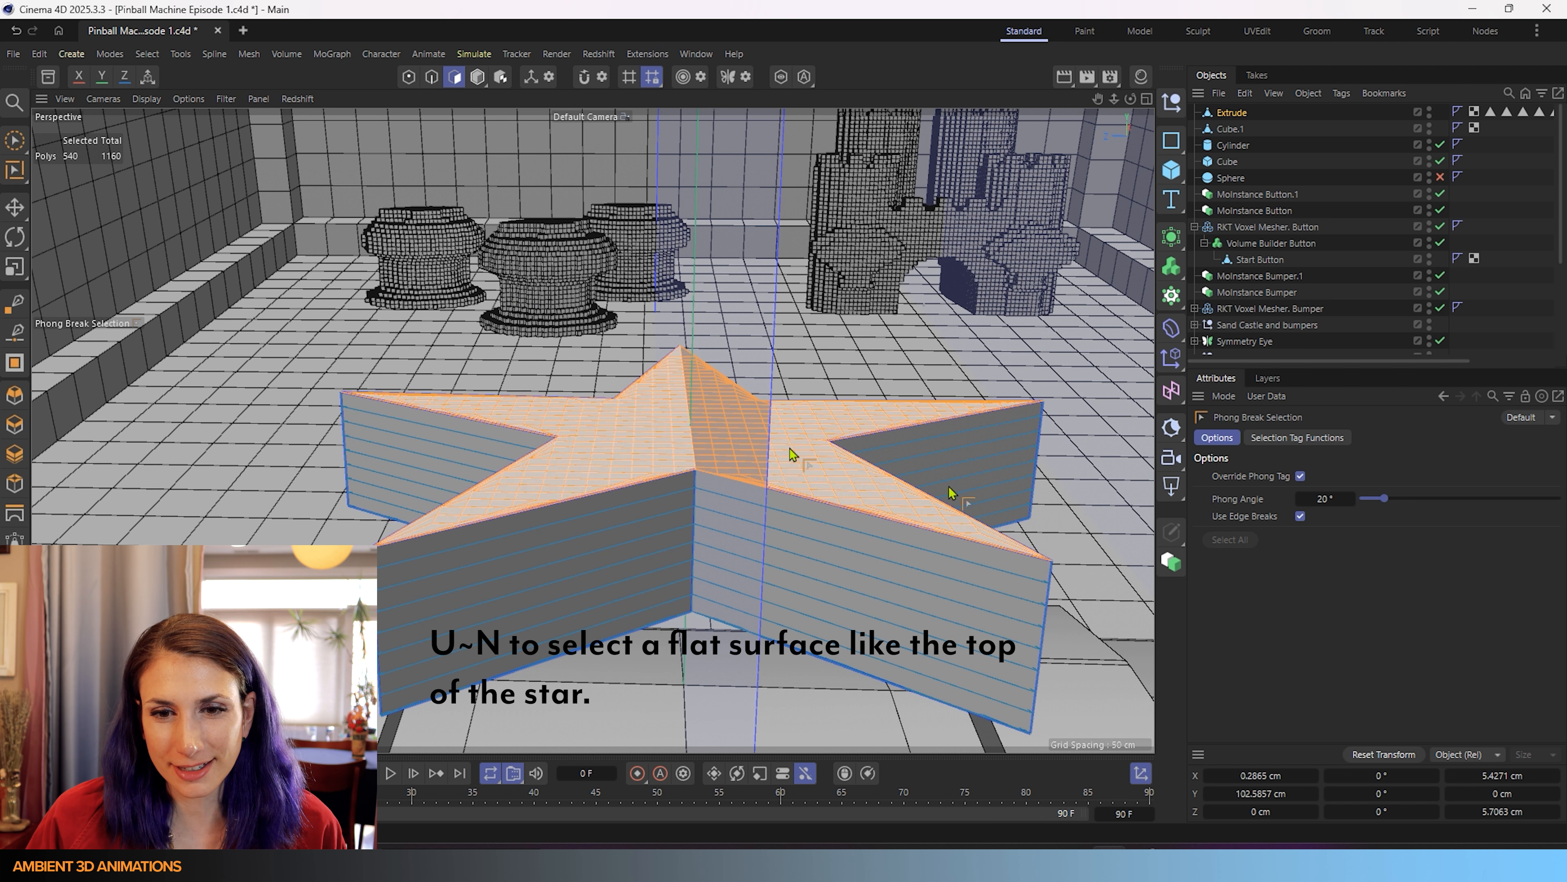
right_click(727, 497)
left_click(740, 519)
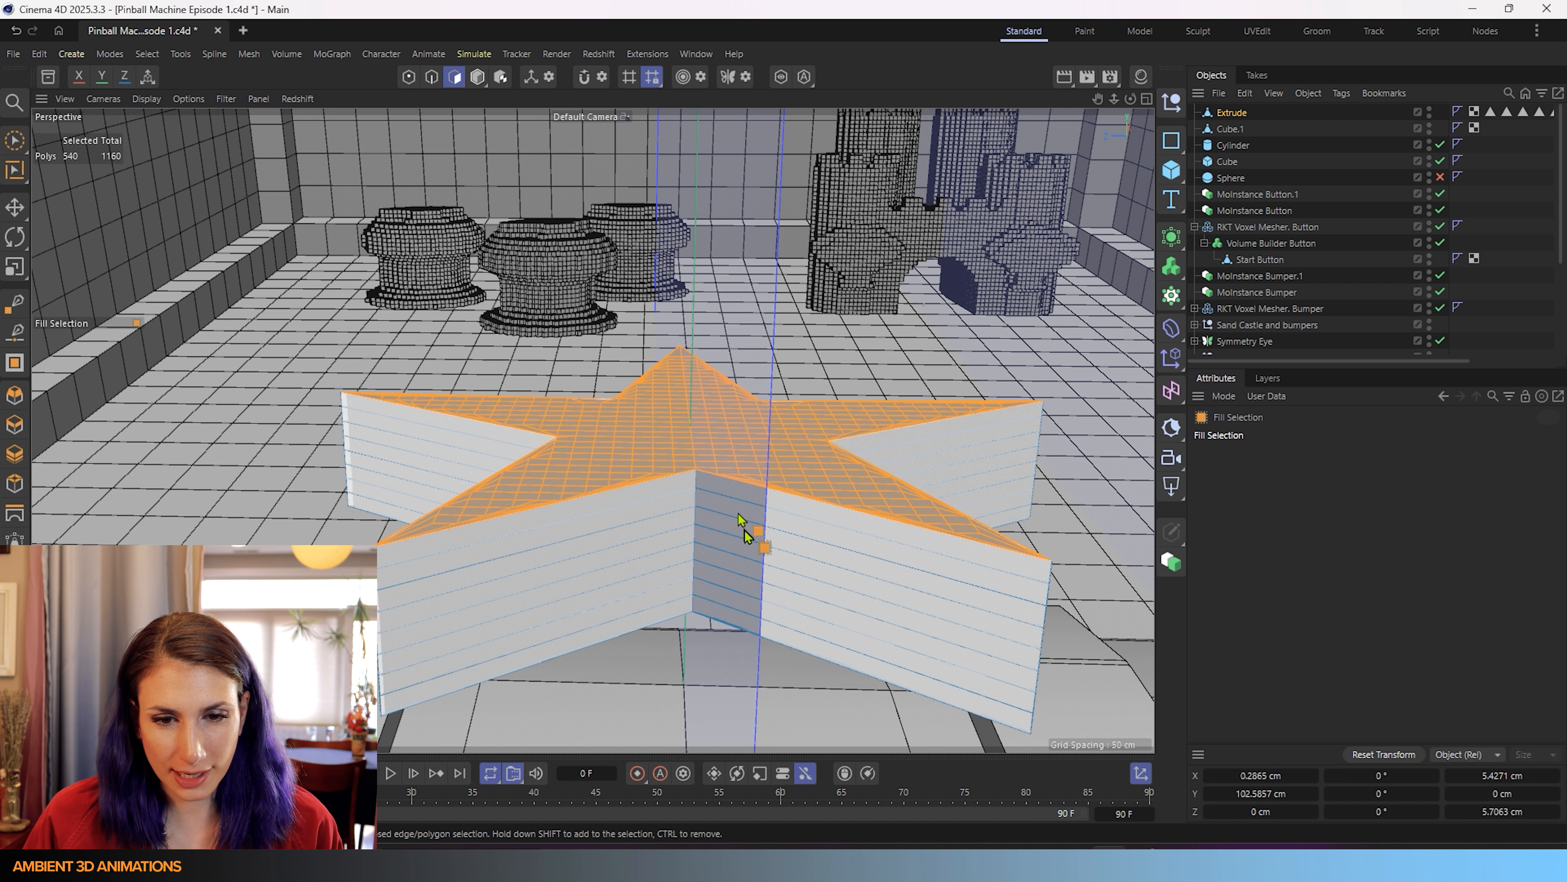
left_click(745, 567)
key("Delete")
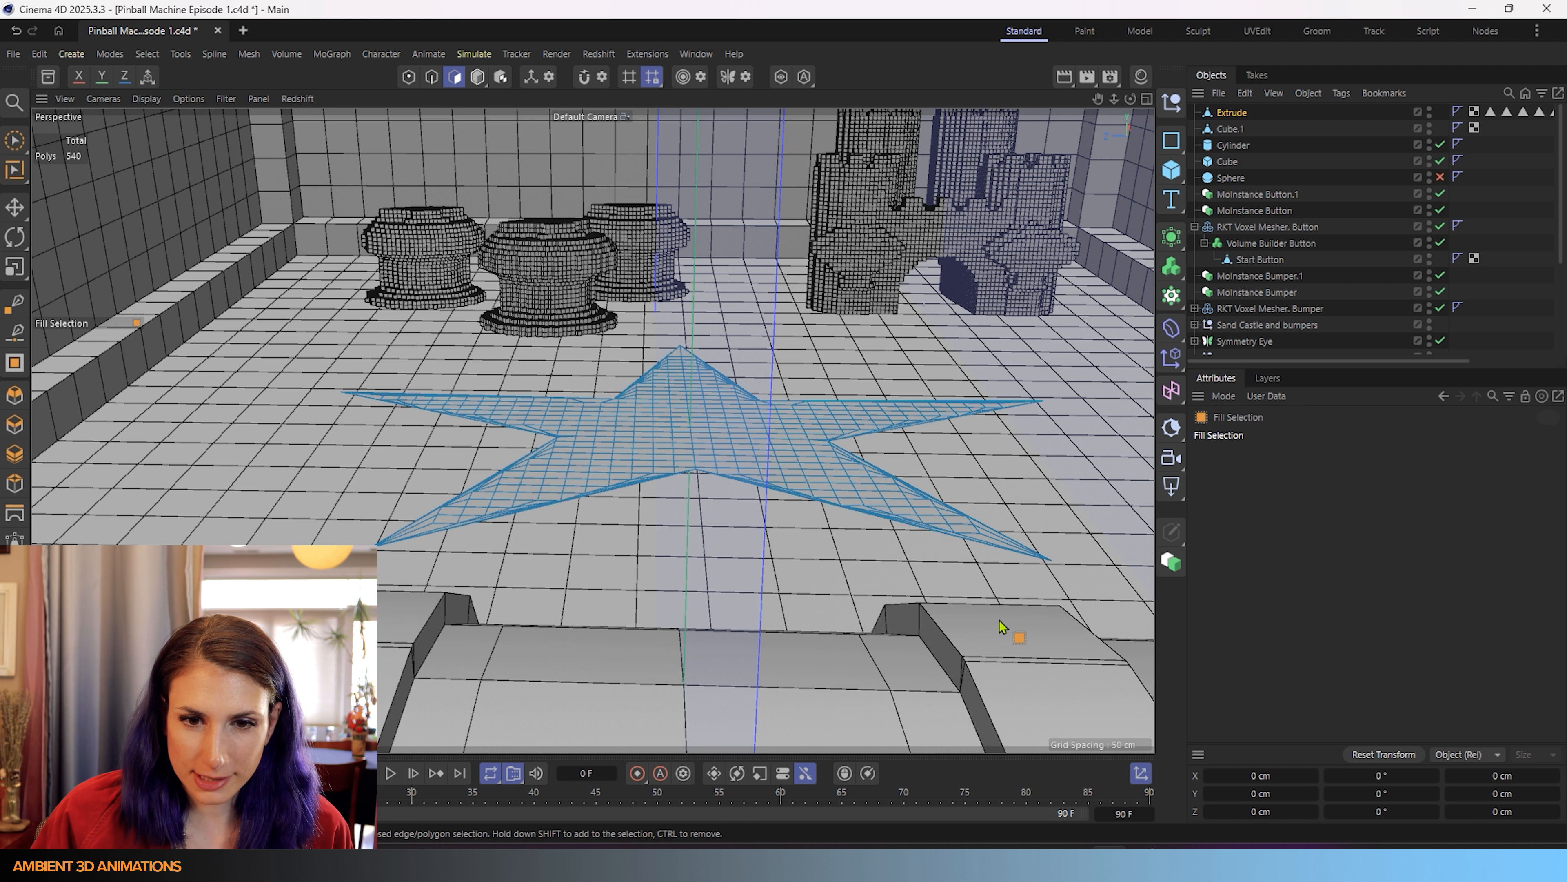
- Switch from polygon to model editing and add a Spherify deformer to the flat star mesh
left_click(15, 141)
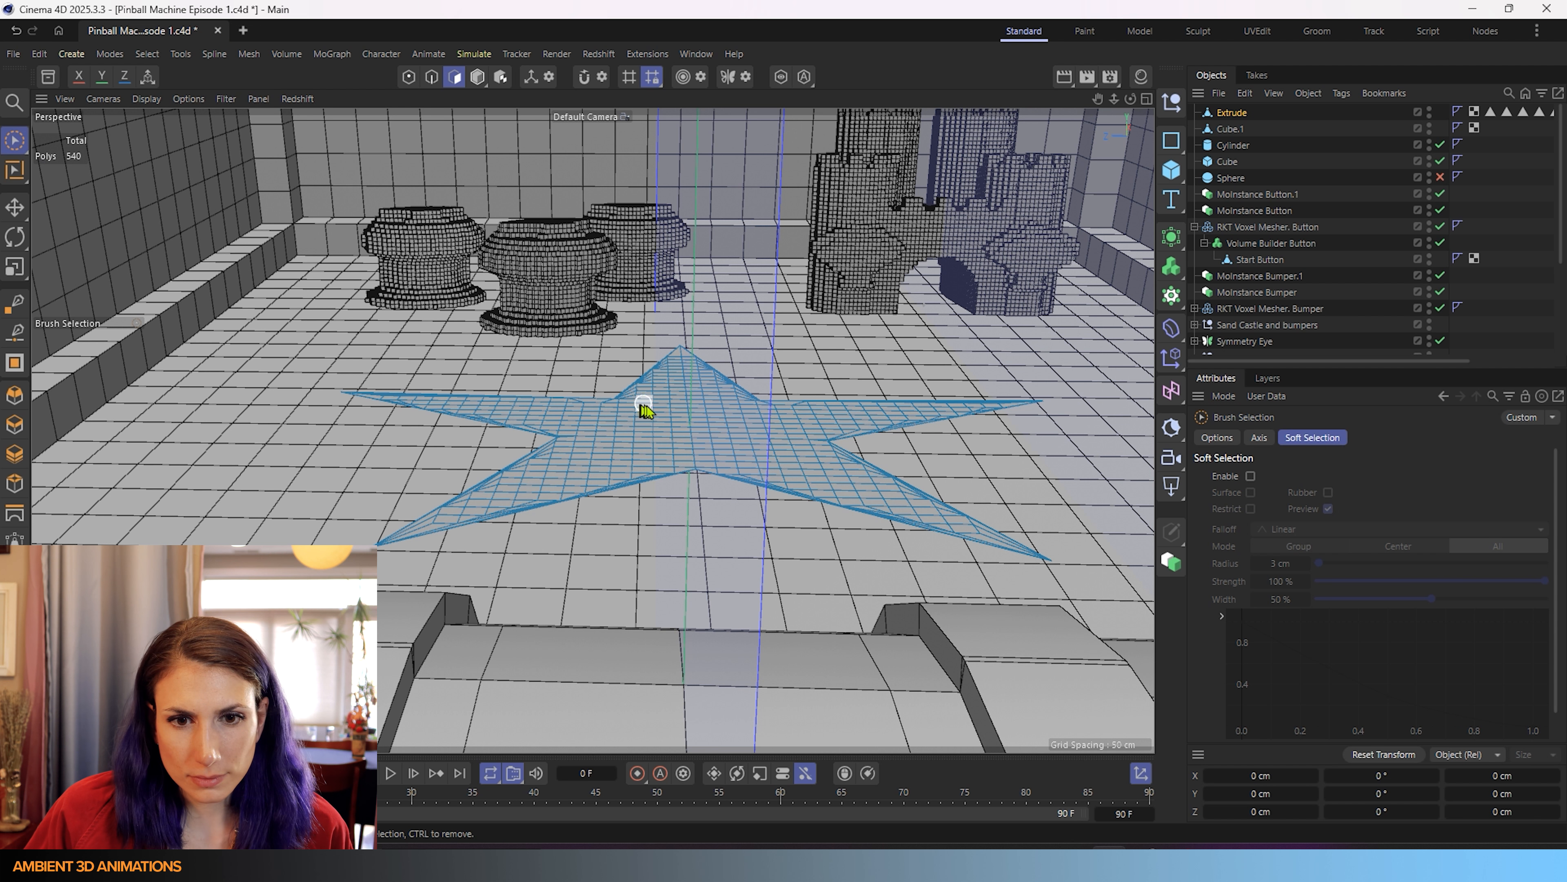
left_click(1235, 114)
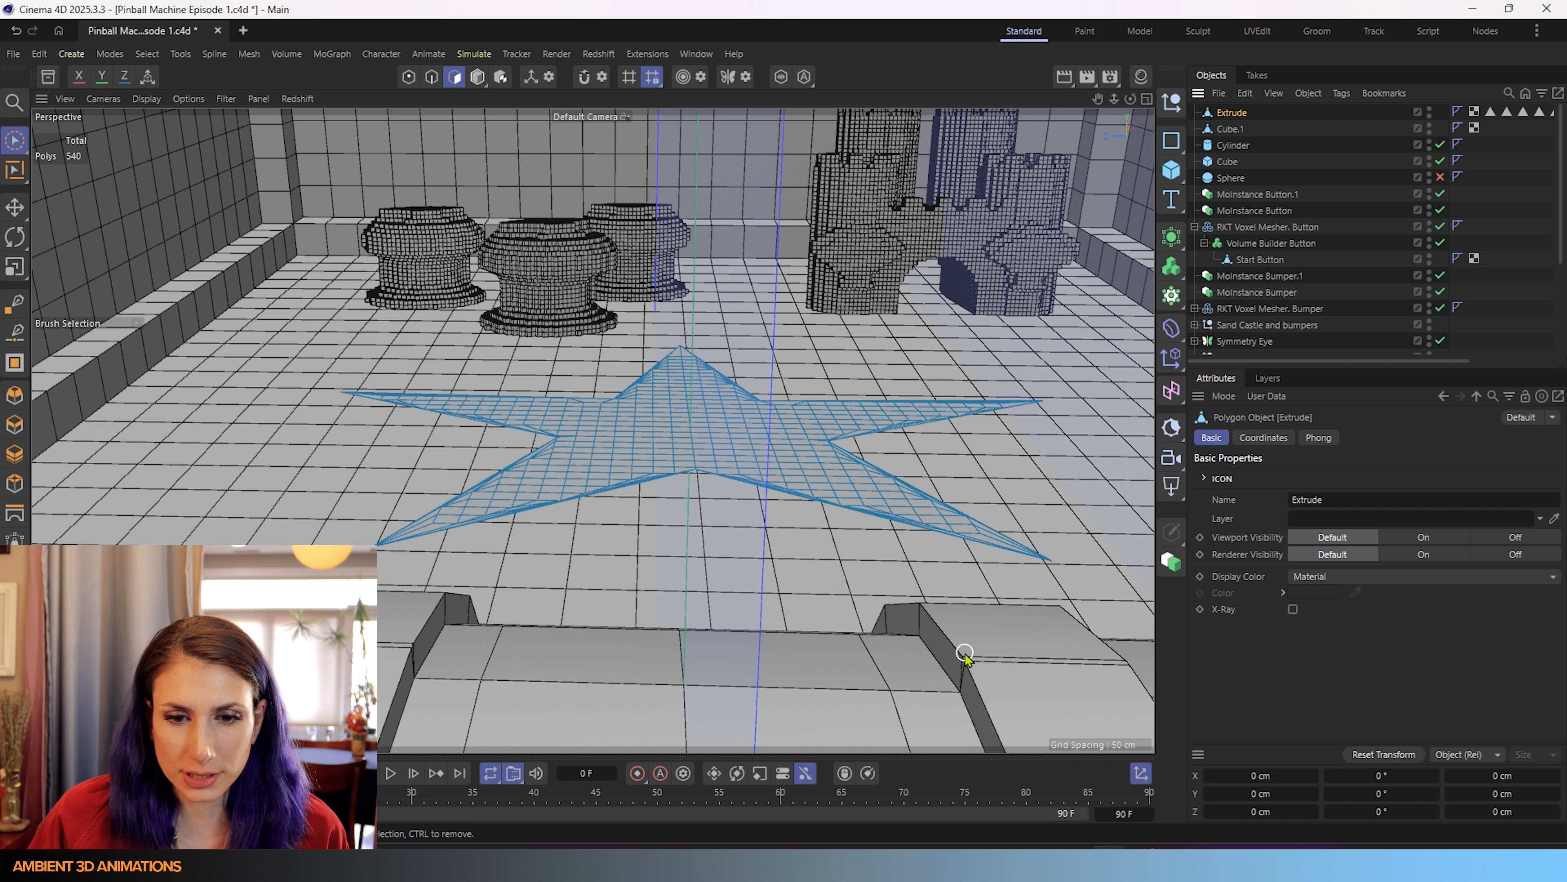
scroll(717, 501, "down", 5)
left_click_drag(716, 508, 724, 442, "alt")
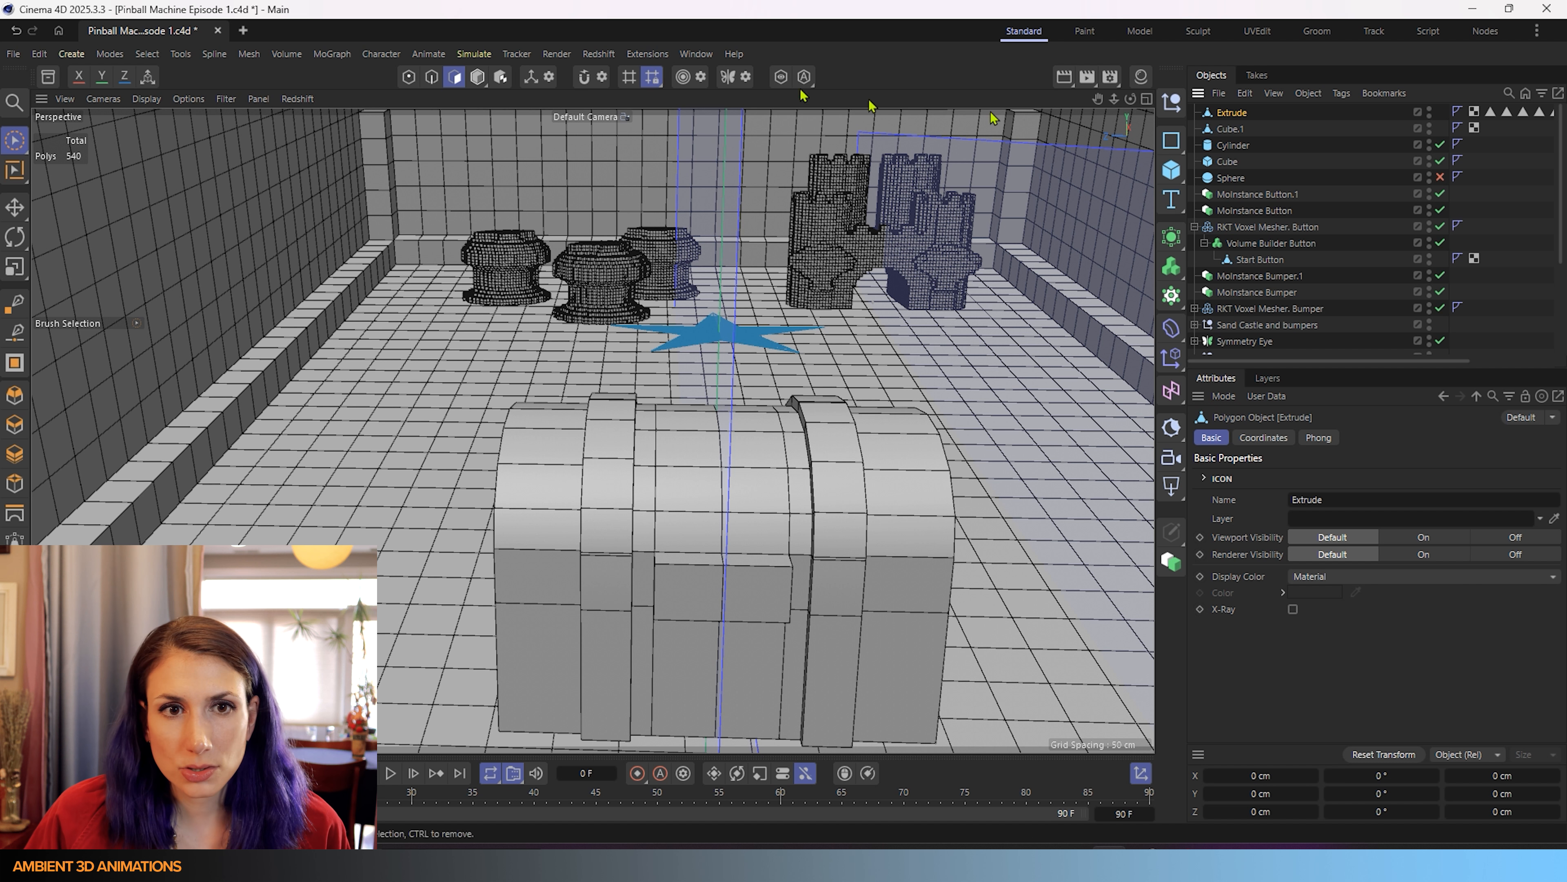
left_click(477, 77)
left_click(704, 347)
scroll(785, 342, "up", 3)
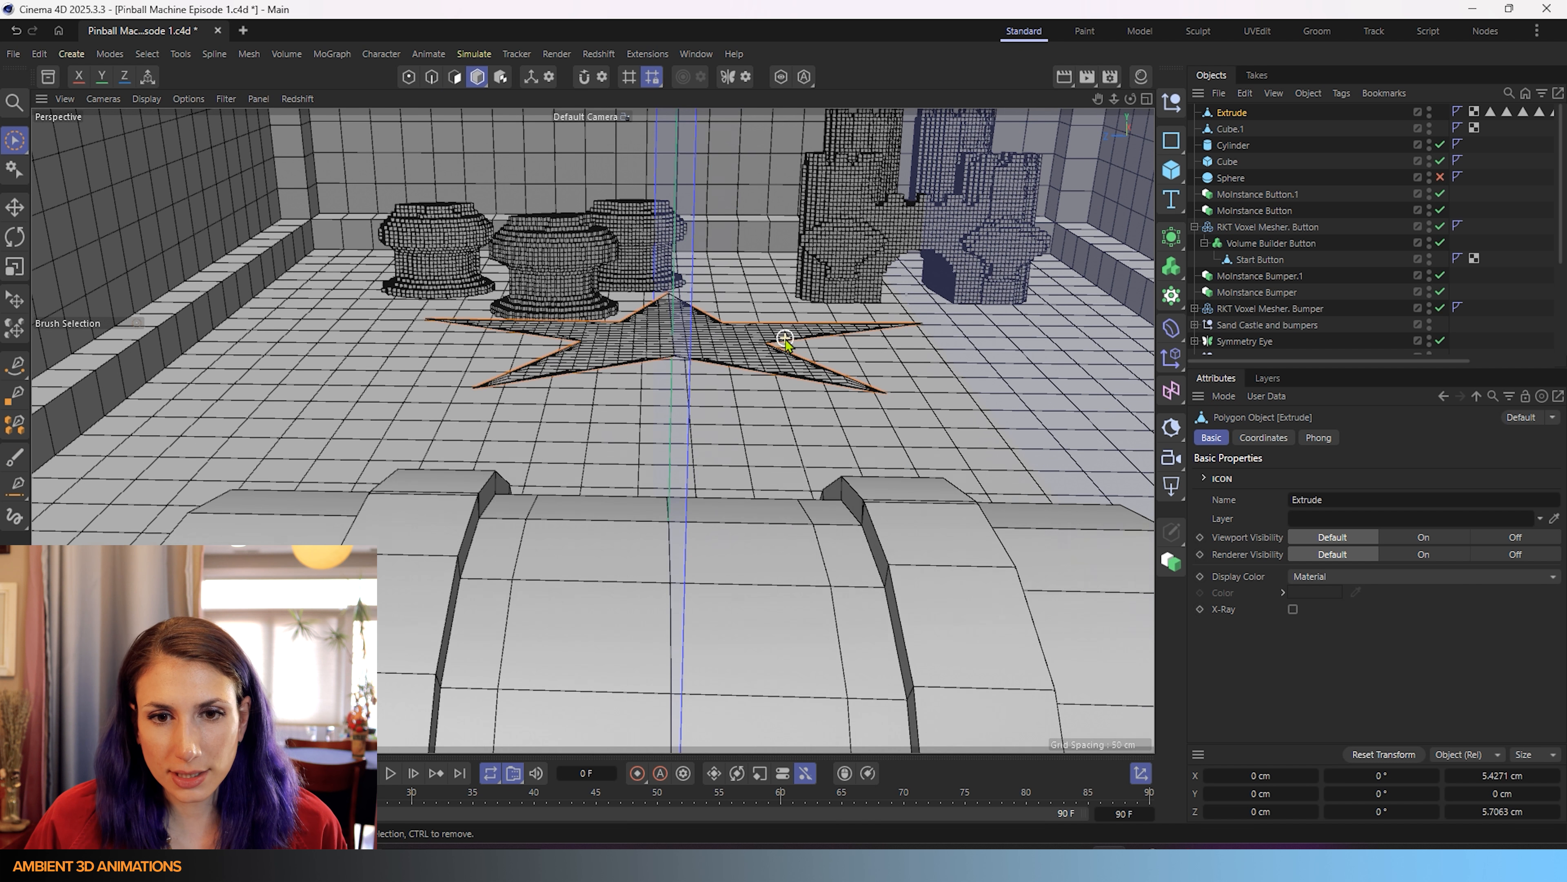
left_click_drag(770, 340, 752, 552, "alt")
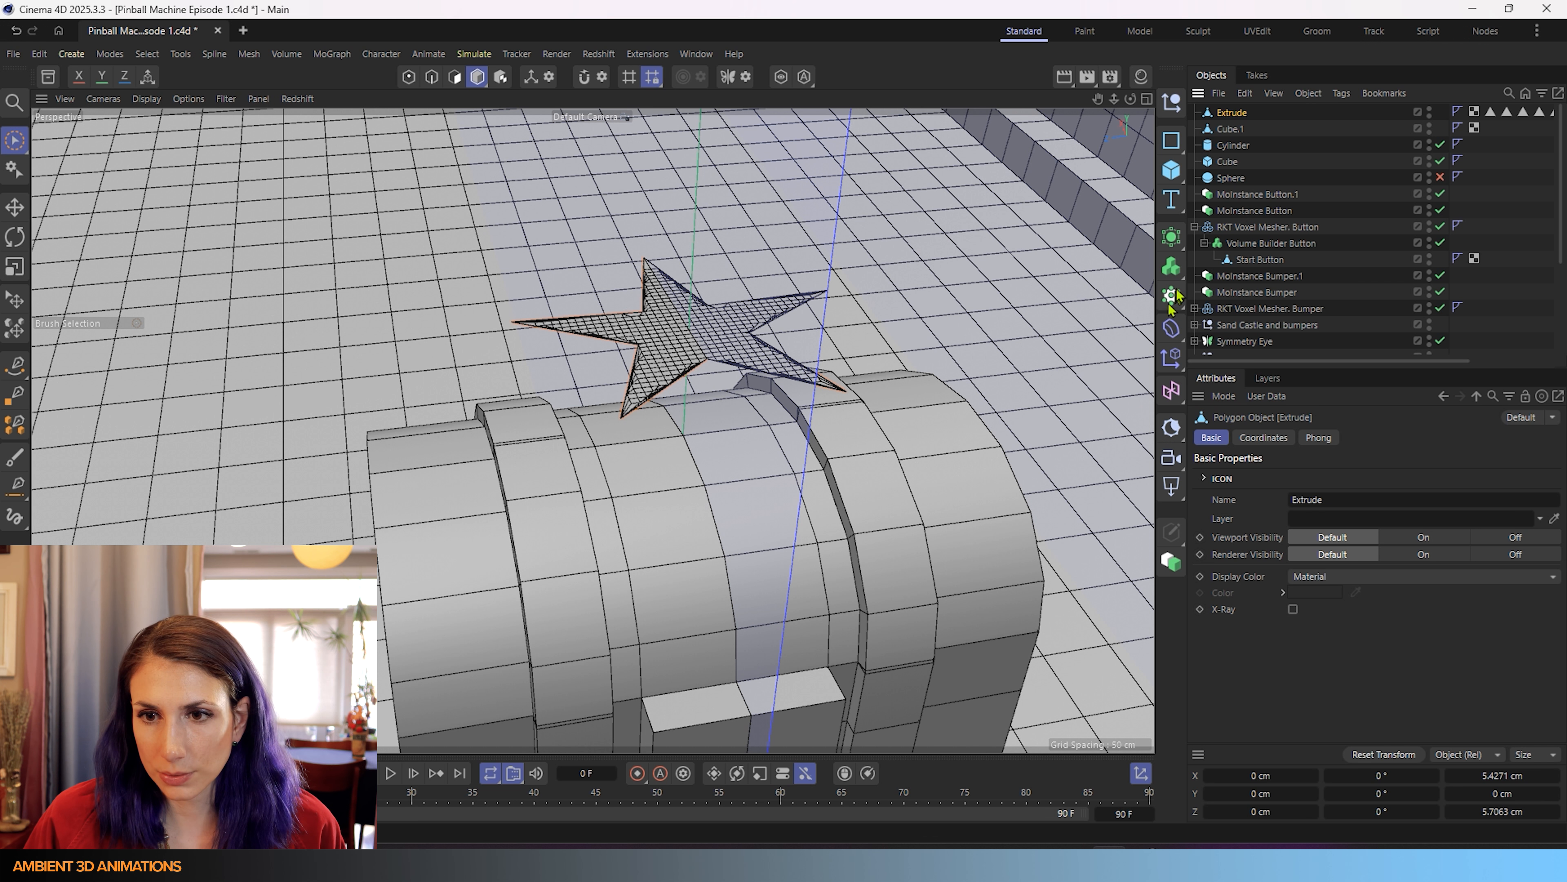
left_click(1171, 329)
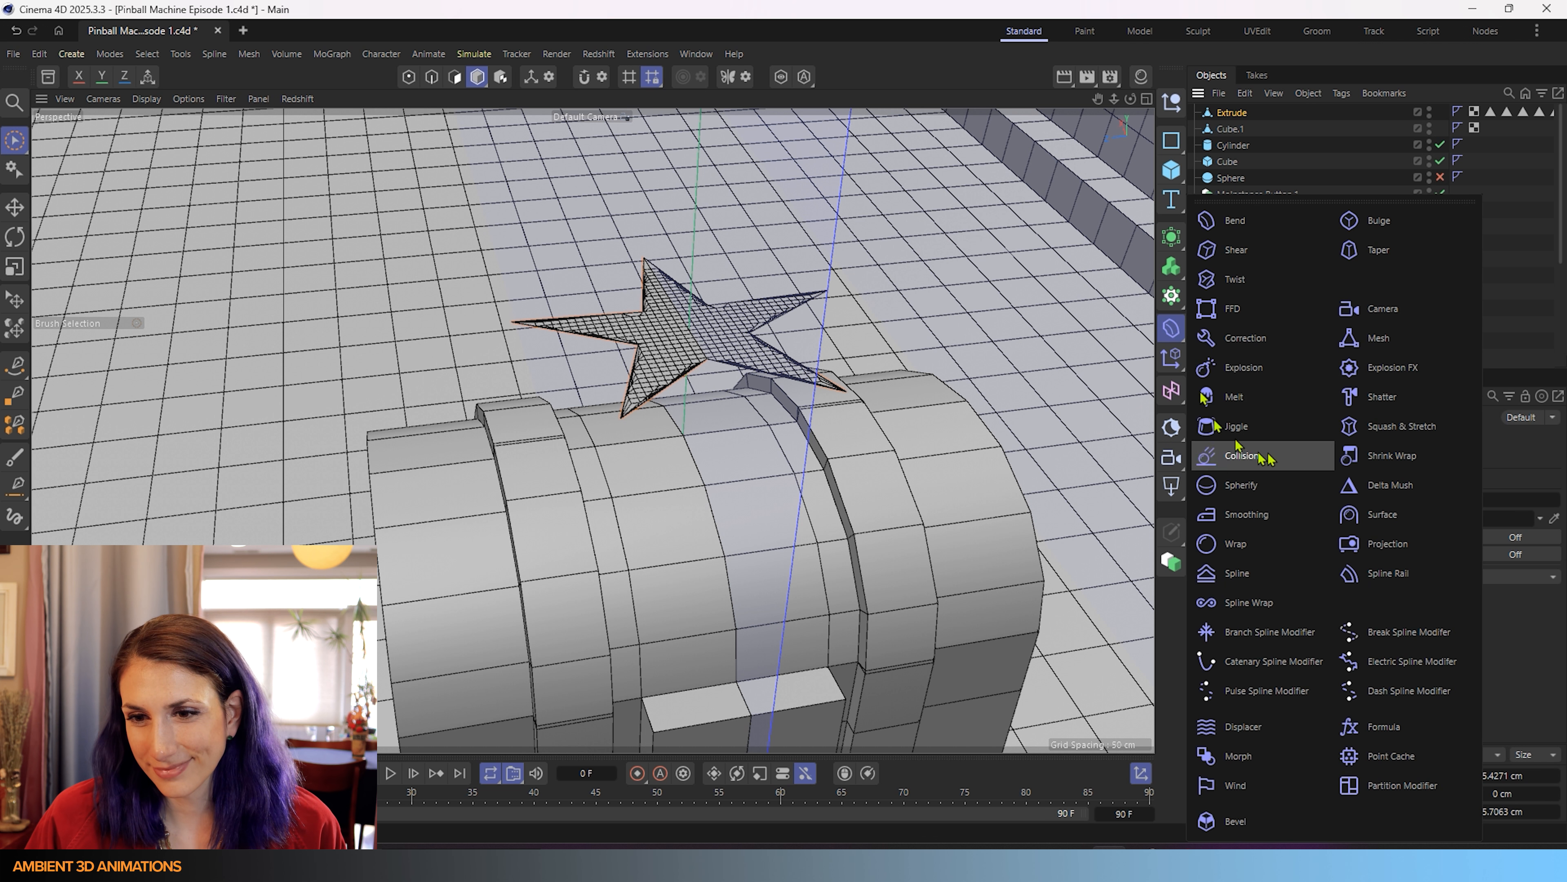
left_click(1239, 497)
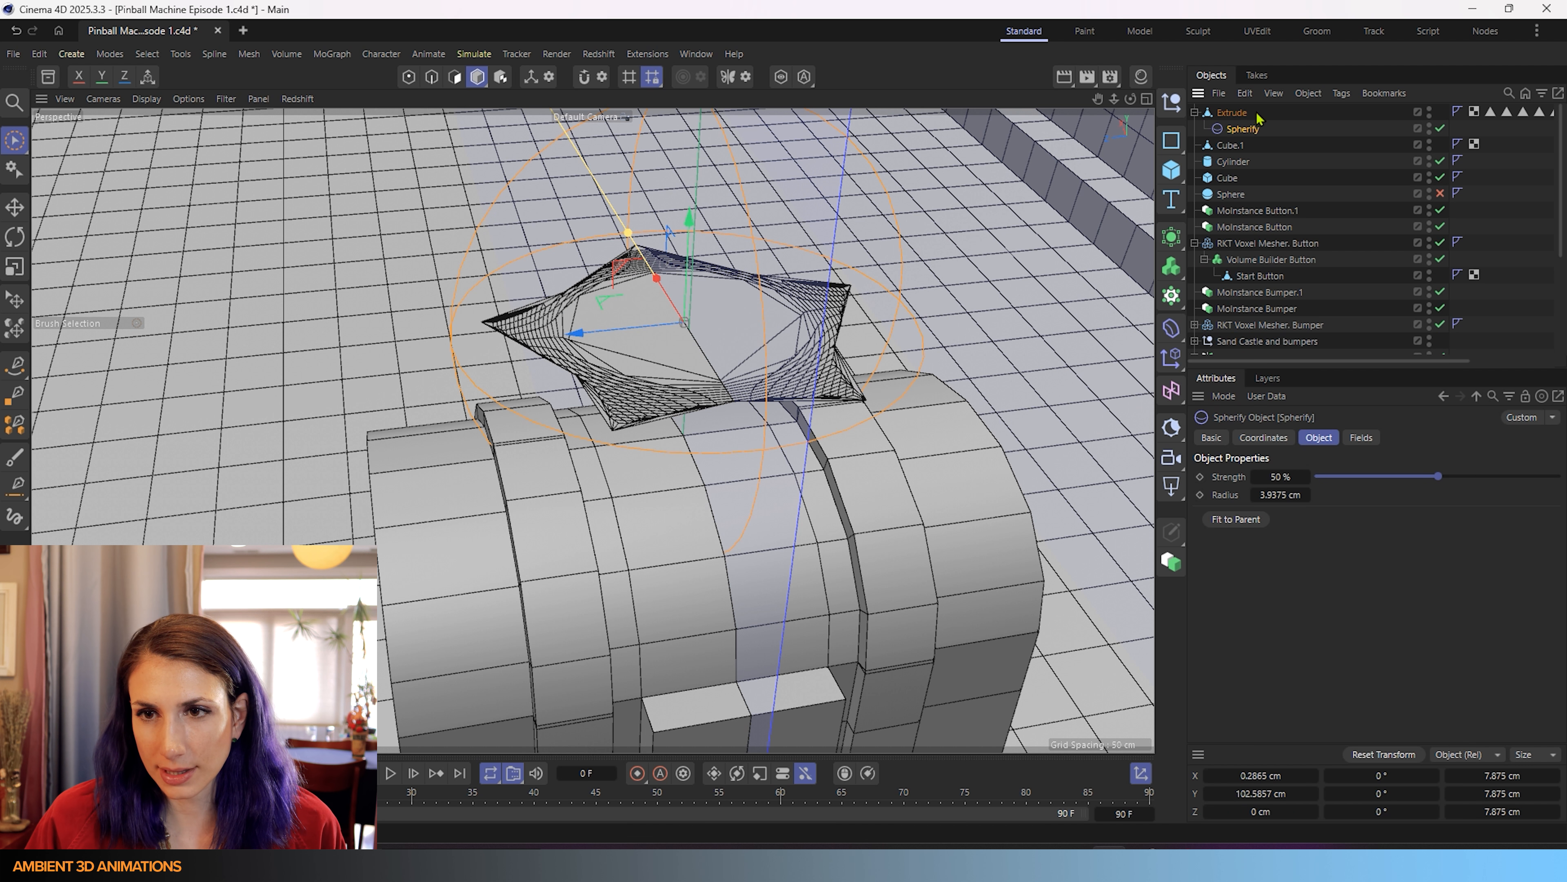
- Lower the Spherify deformer to about 101.4 cm in Y and set its strength to 37% to puff up the star
left_click_drag(1438, 477, 1364, 484)
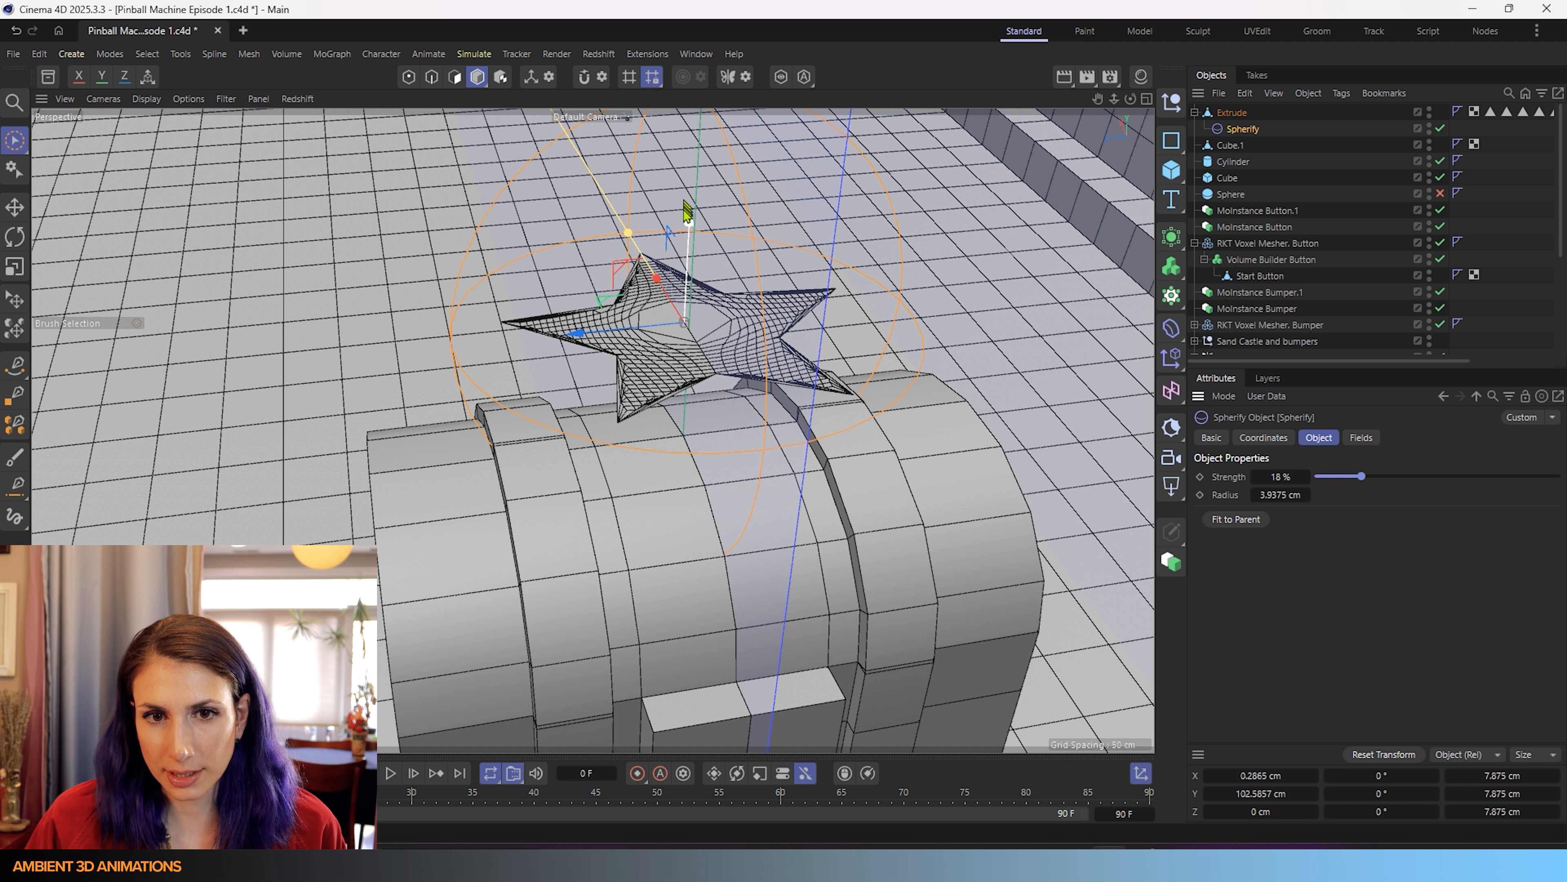
left_click_drag(690, 213, 687, 284)
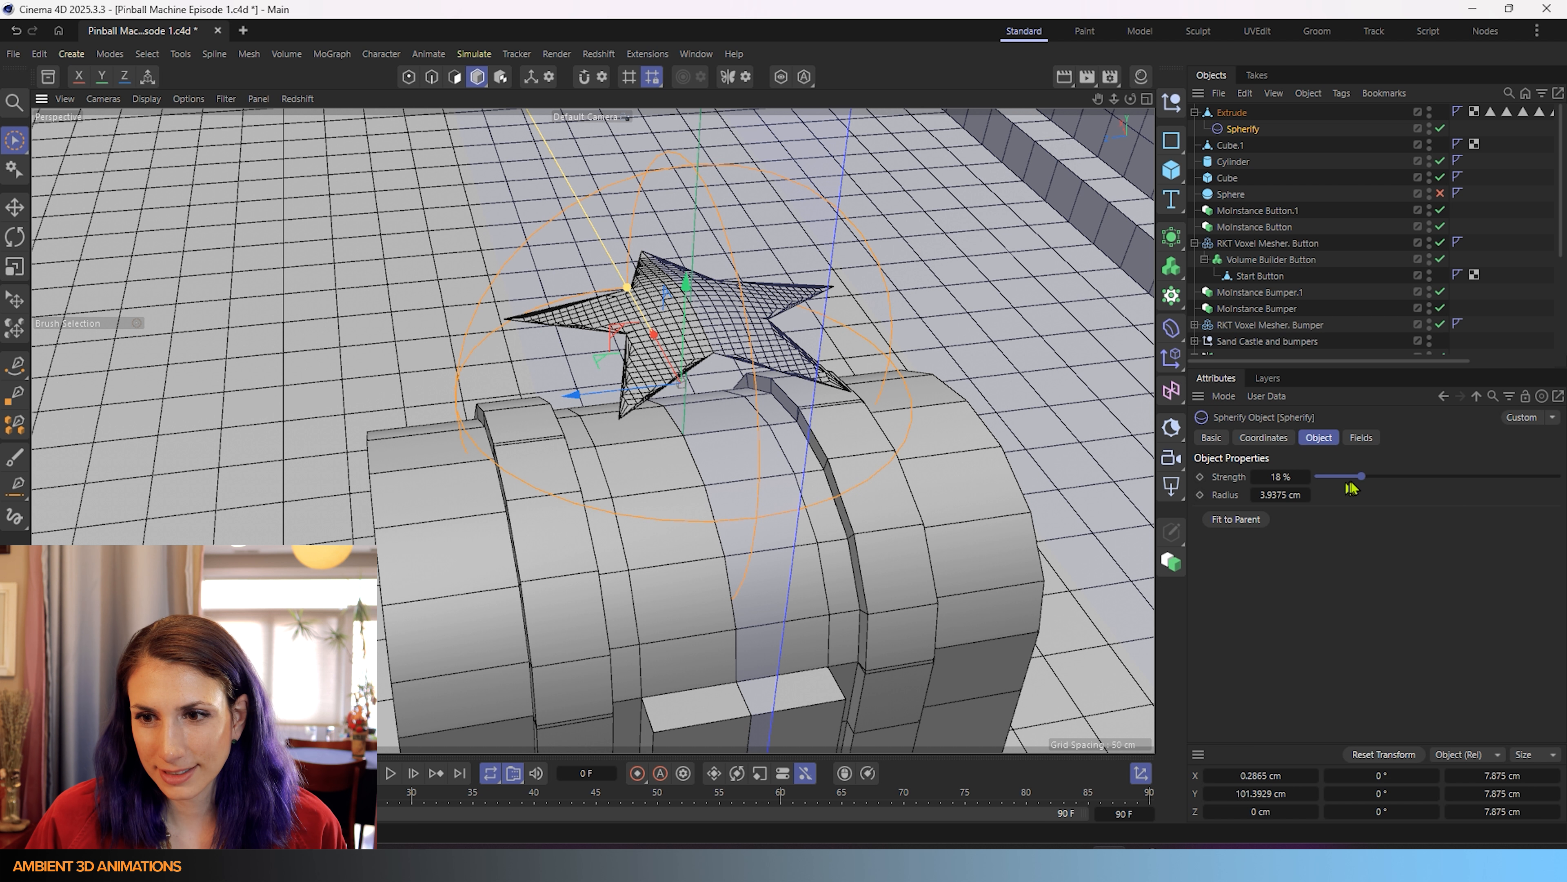
left_click_drag(1371, 481, 1451, 482)
left_click_drag(950, 428, 1037, 419, "alt")
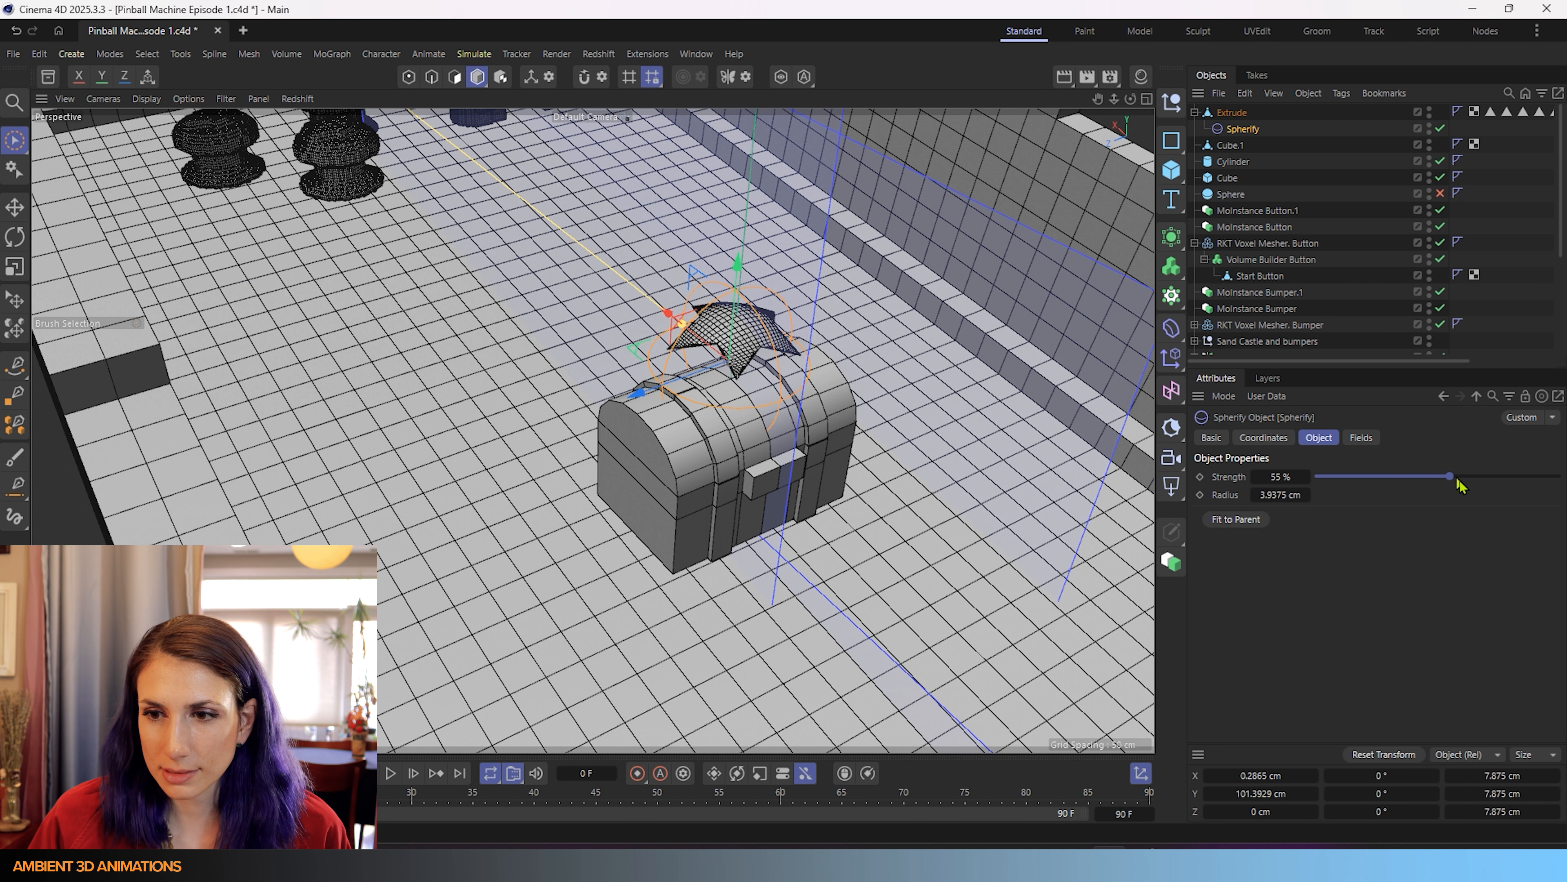
left_click_drag(1459, 485, 1409, 487)
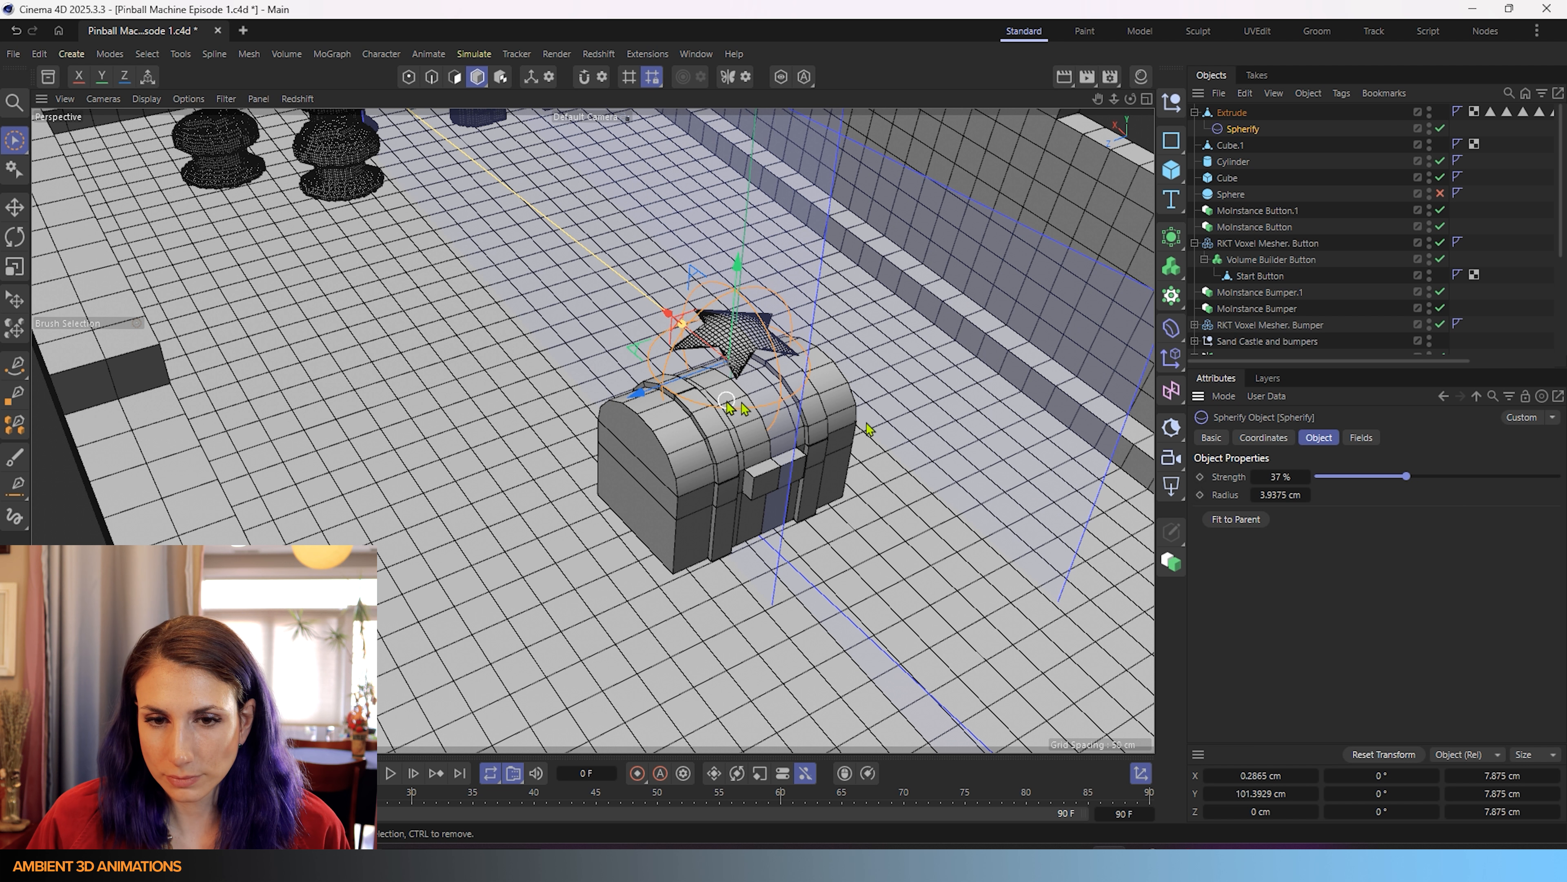
scroll(730, 407, "up", 5)
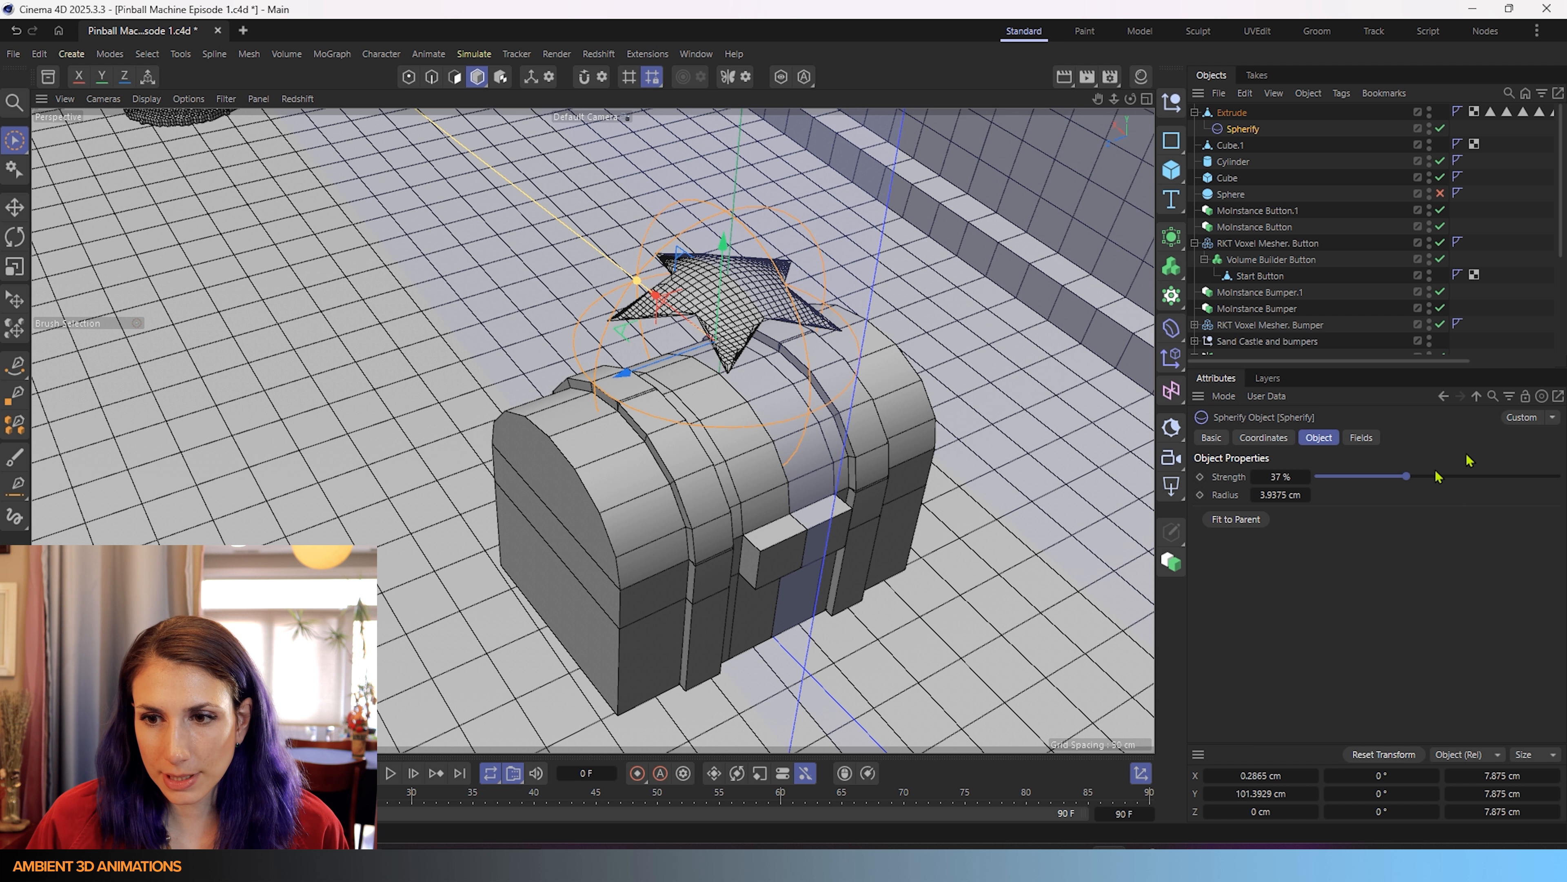
- Rename the Extrude object as Star
left_click(1235, 112)
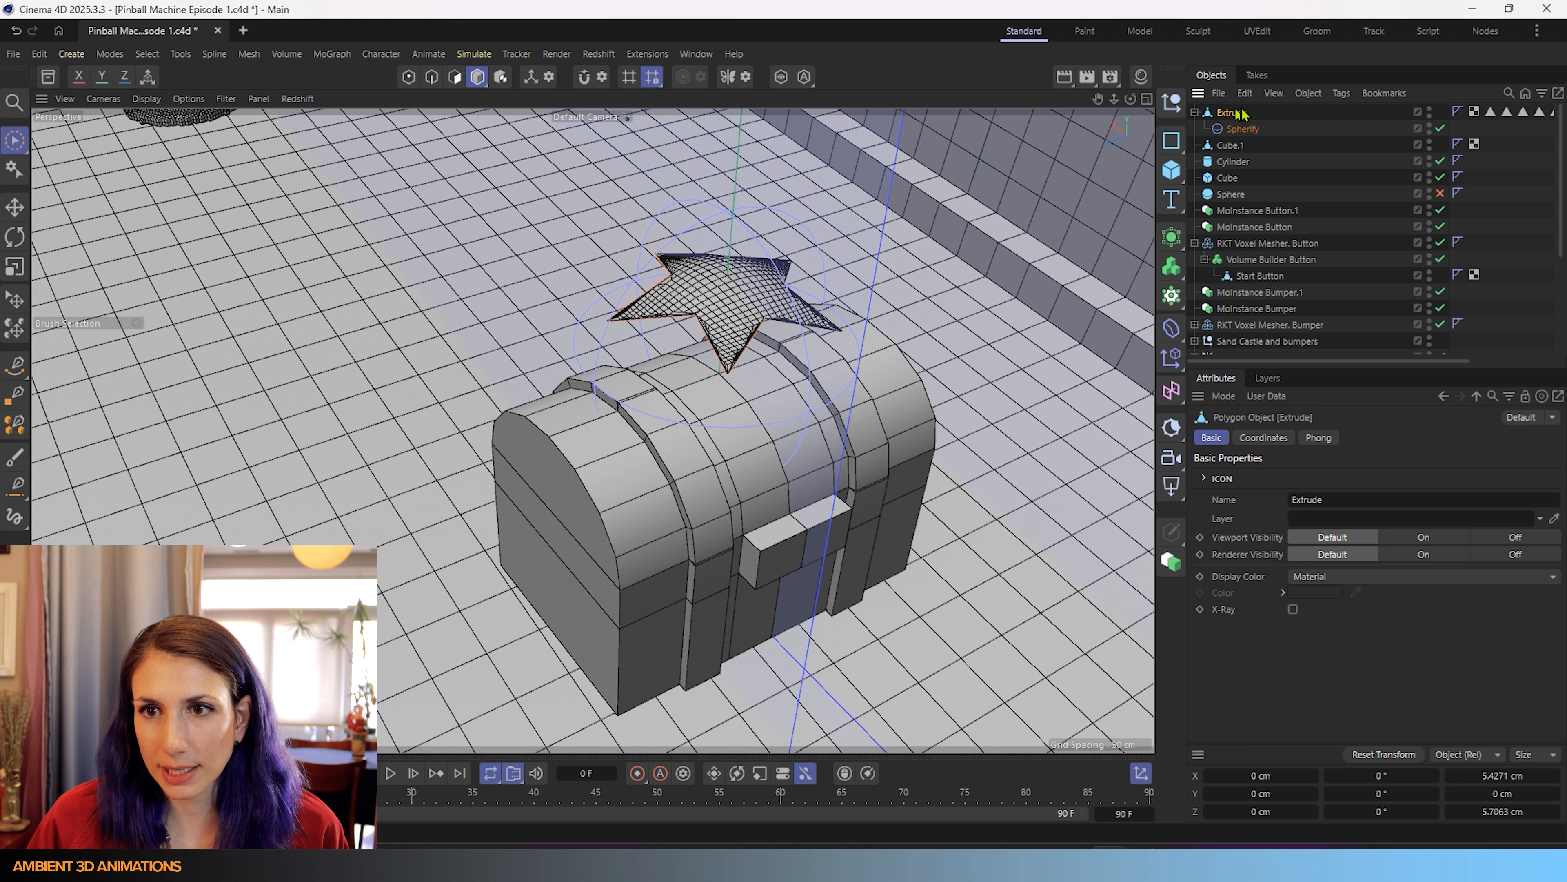
double_click(1237, 112)
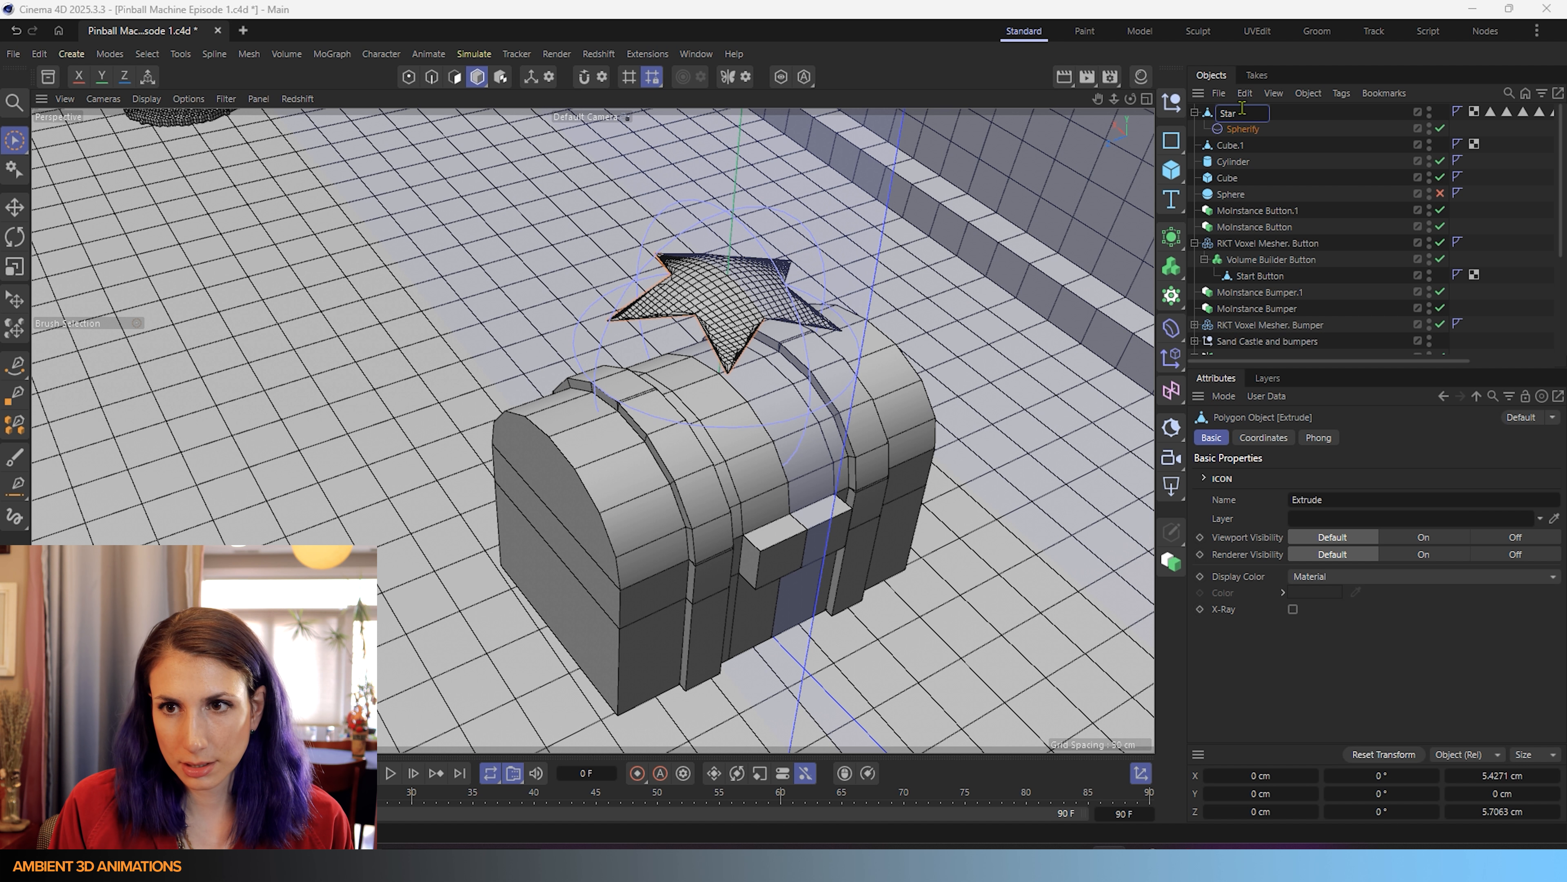
type("Star")
key("Return")
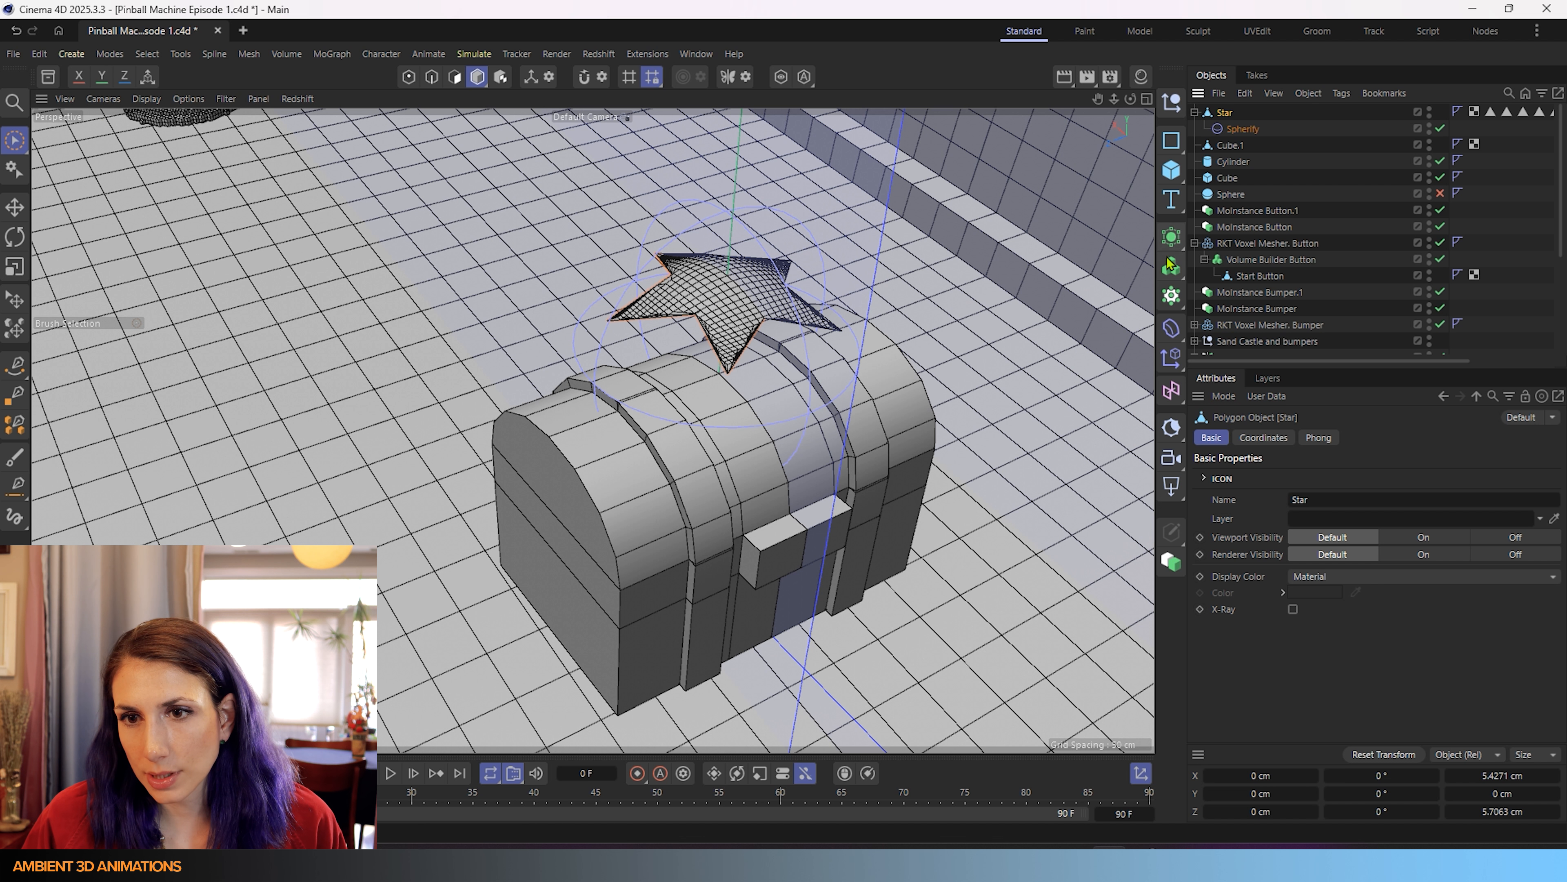
- Add a Thicken generator and nest the Star mesh with its Spherify deformer inside it
left_click(1175, 243)
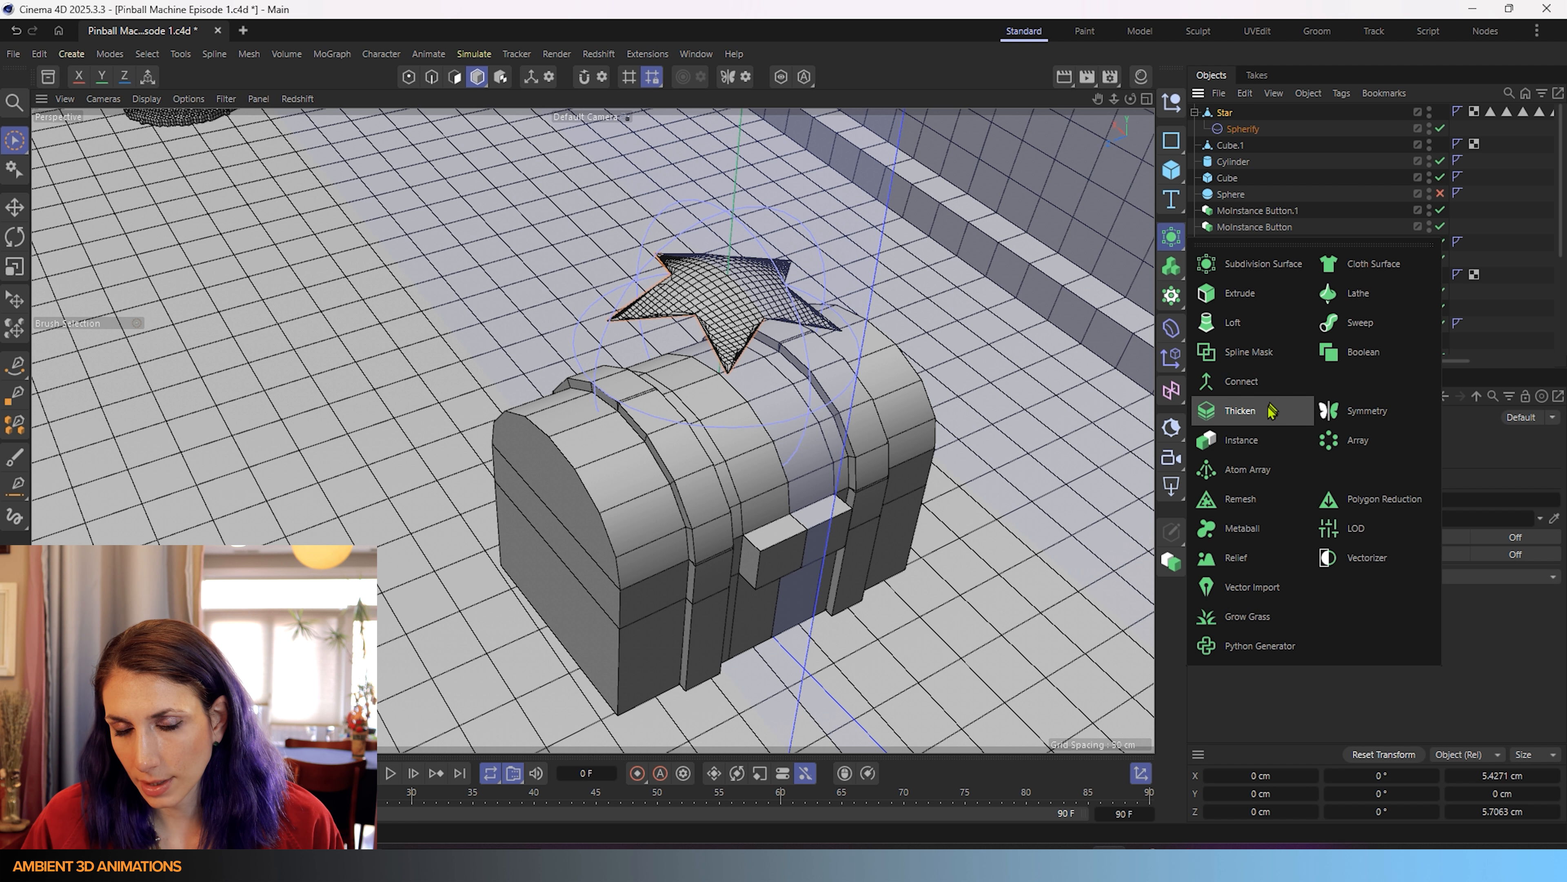
left_click(1231, 410)
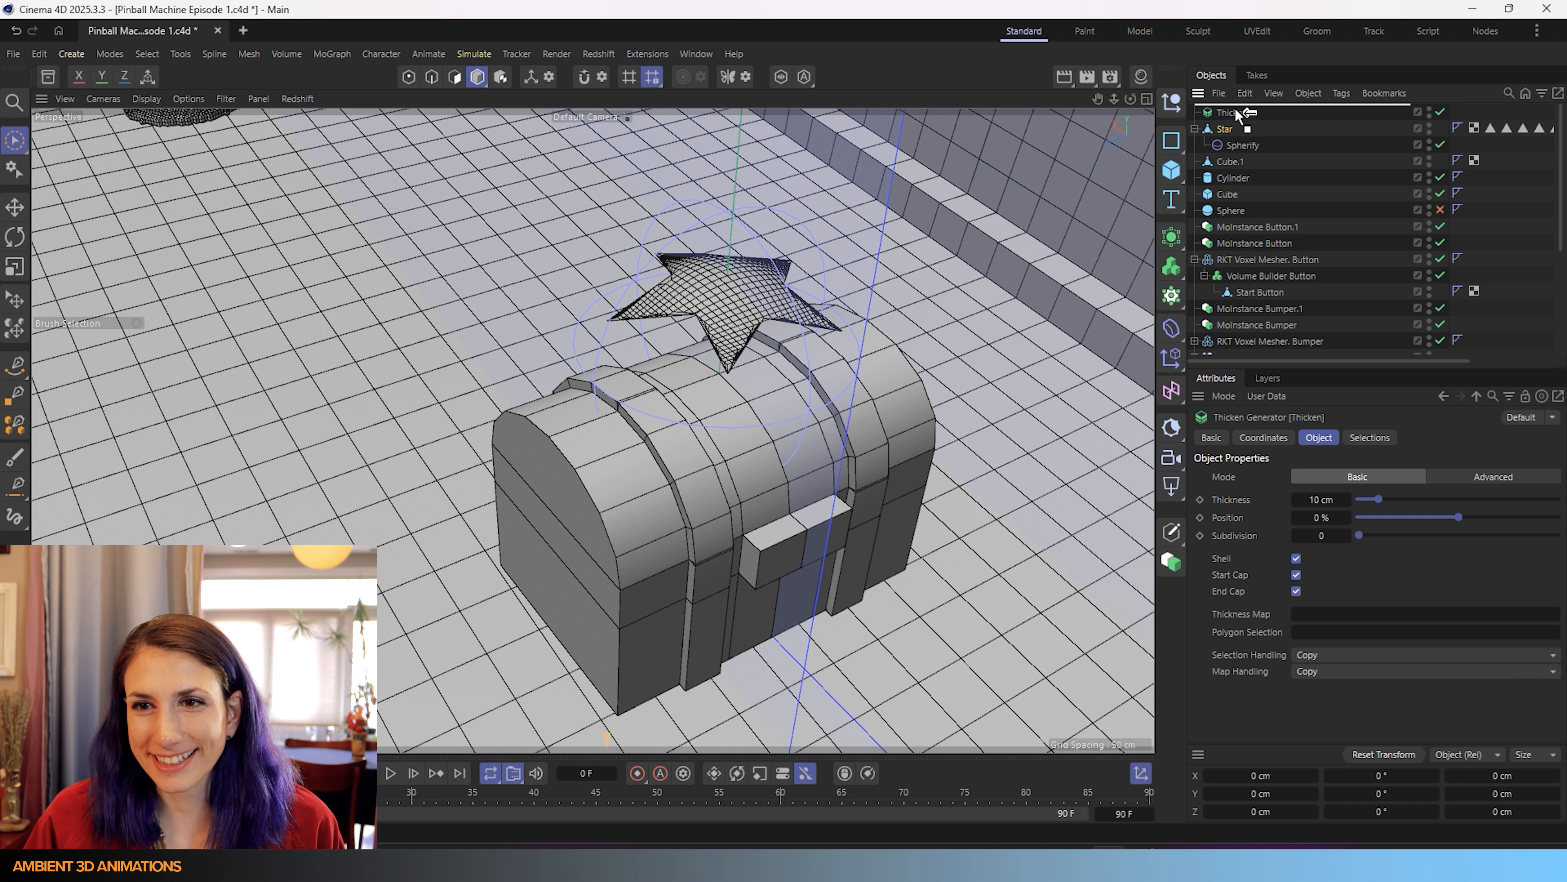
left_click_drag(1237, 115, 1233, 113)
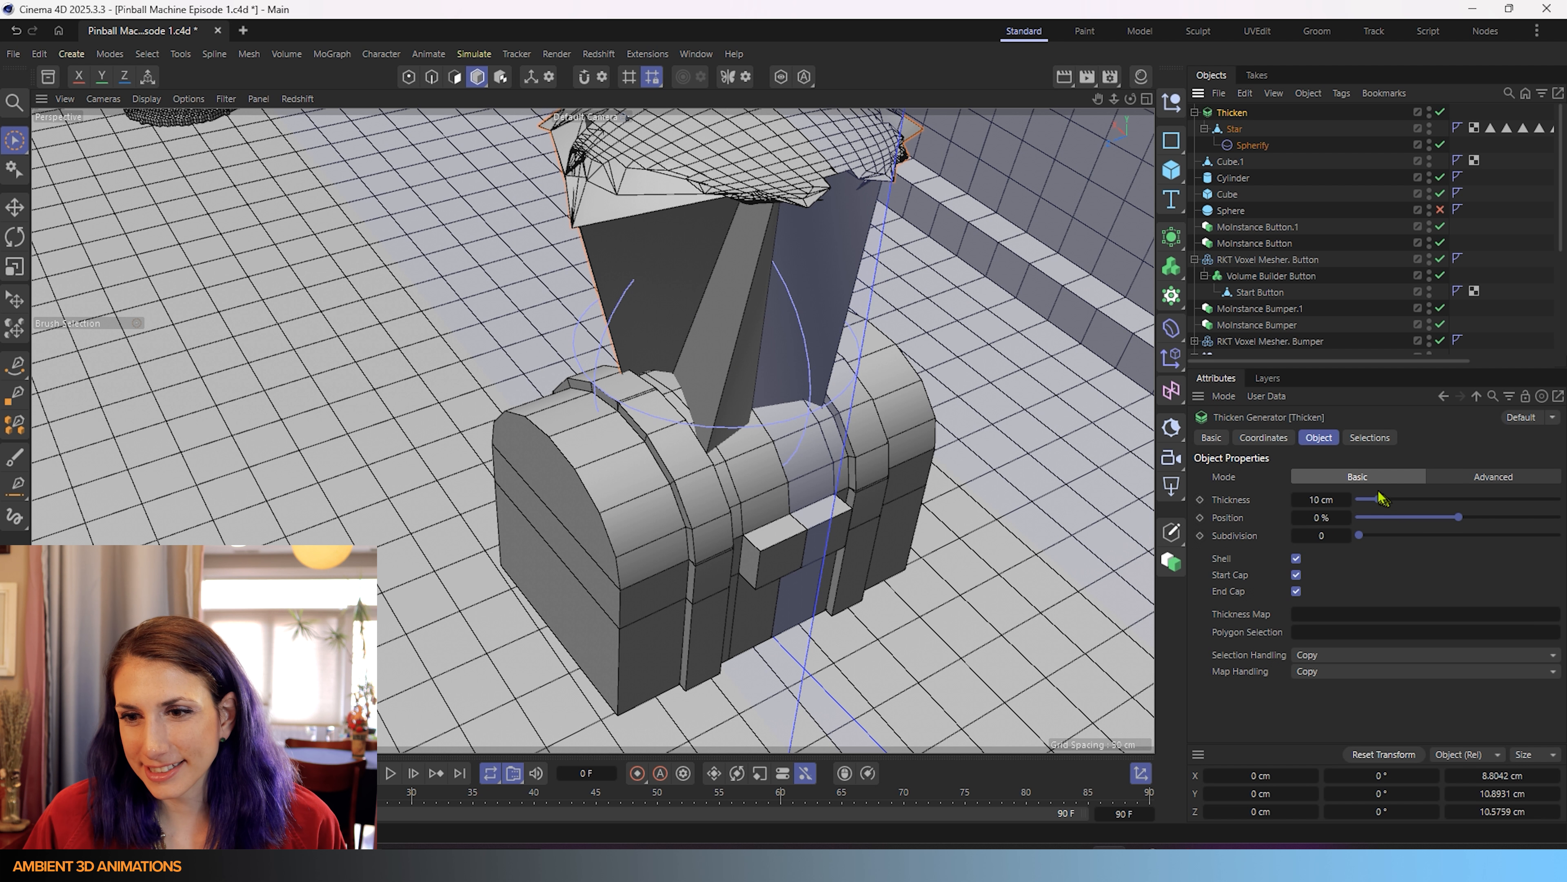
- Set the Thicken generator's thickness to 0.4 cm
left_click_drag(1371, 503, 1361, 508)
double_click(1329, 500)
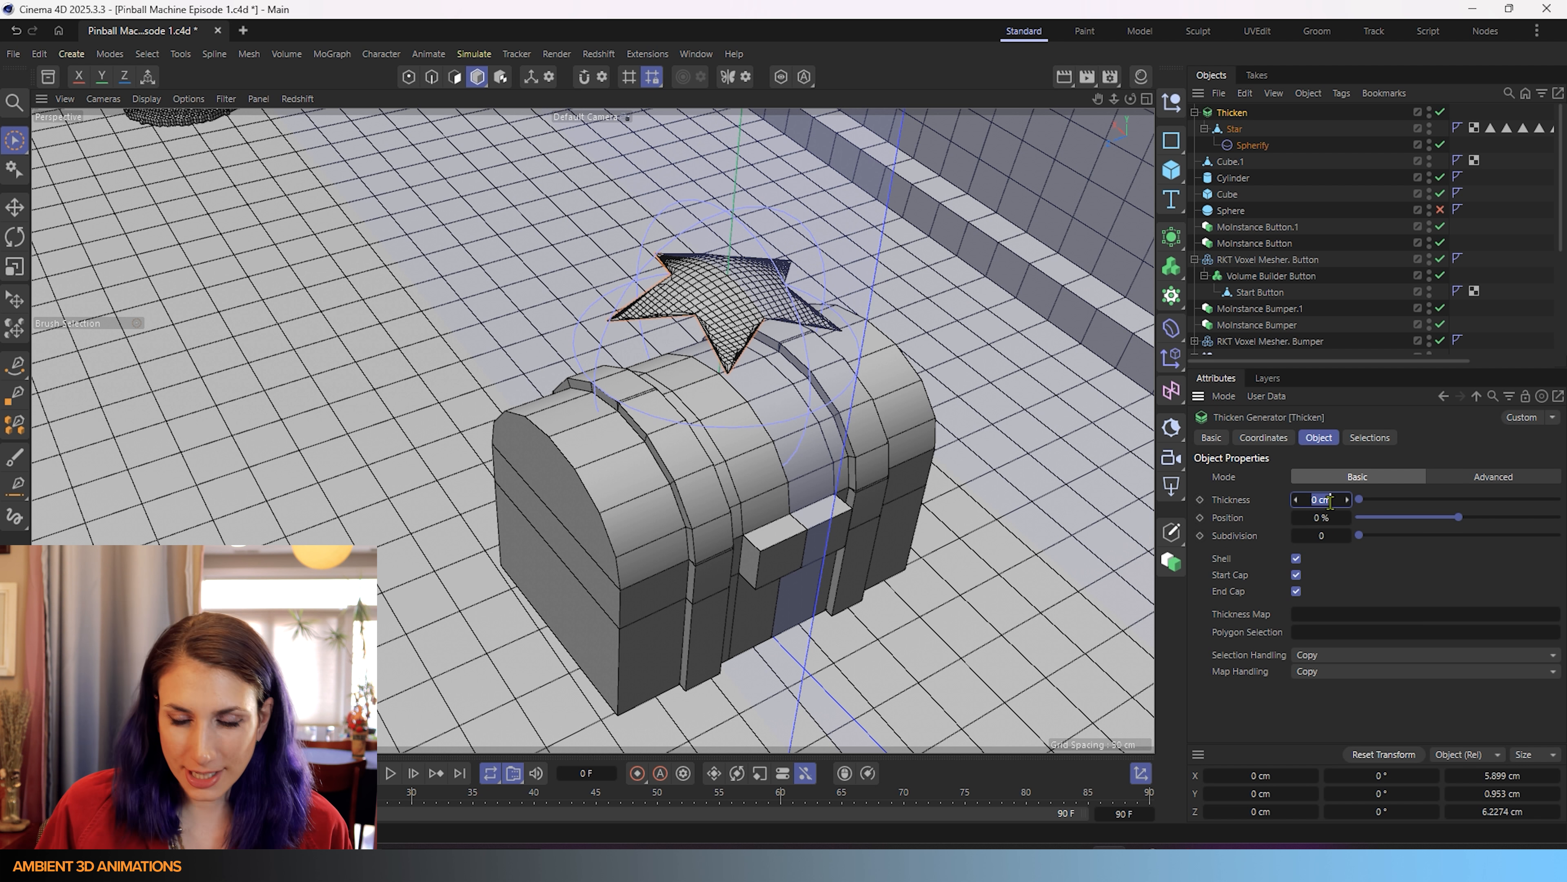
key("BackSpace")
type(".4")
key("Return")
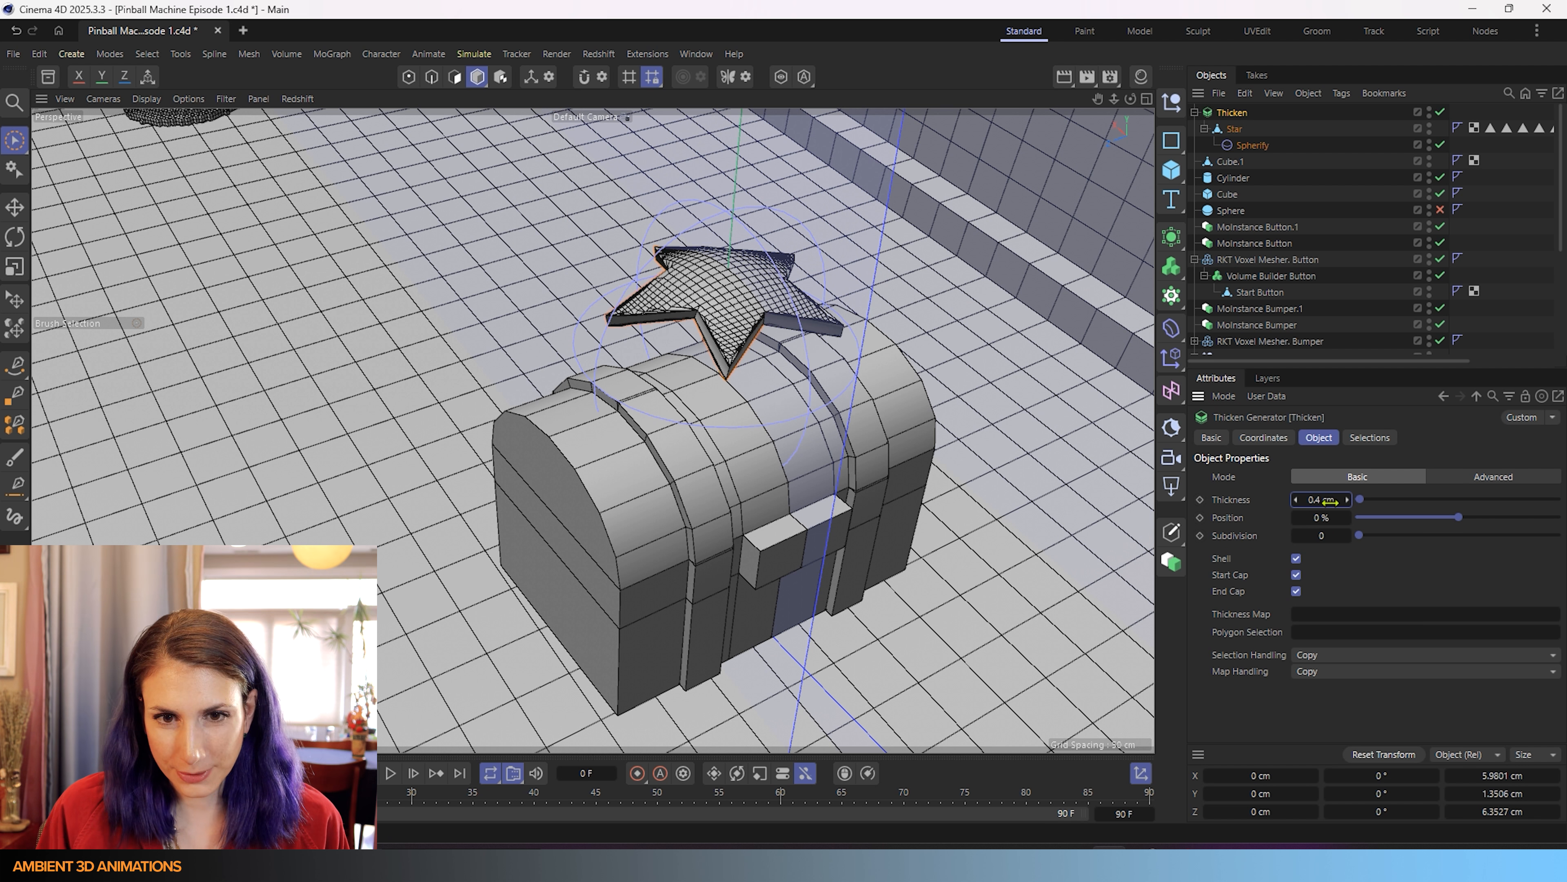
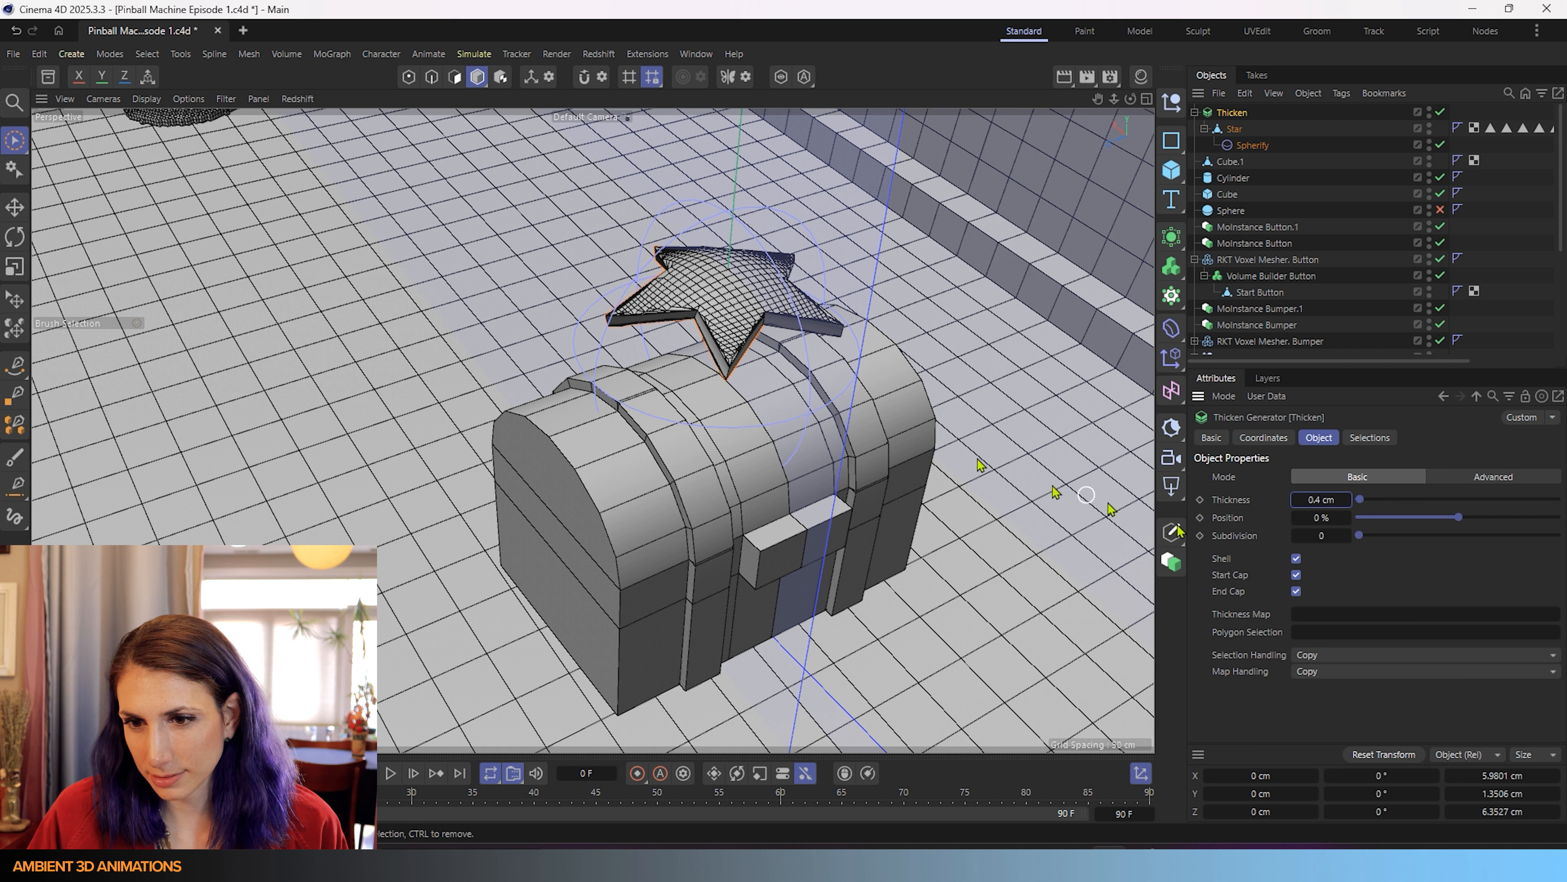
- Rename the Thicken generator as Thicken Start
scroll(716, 309, "up", 6)
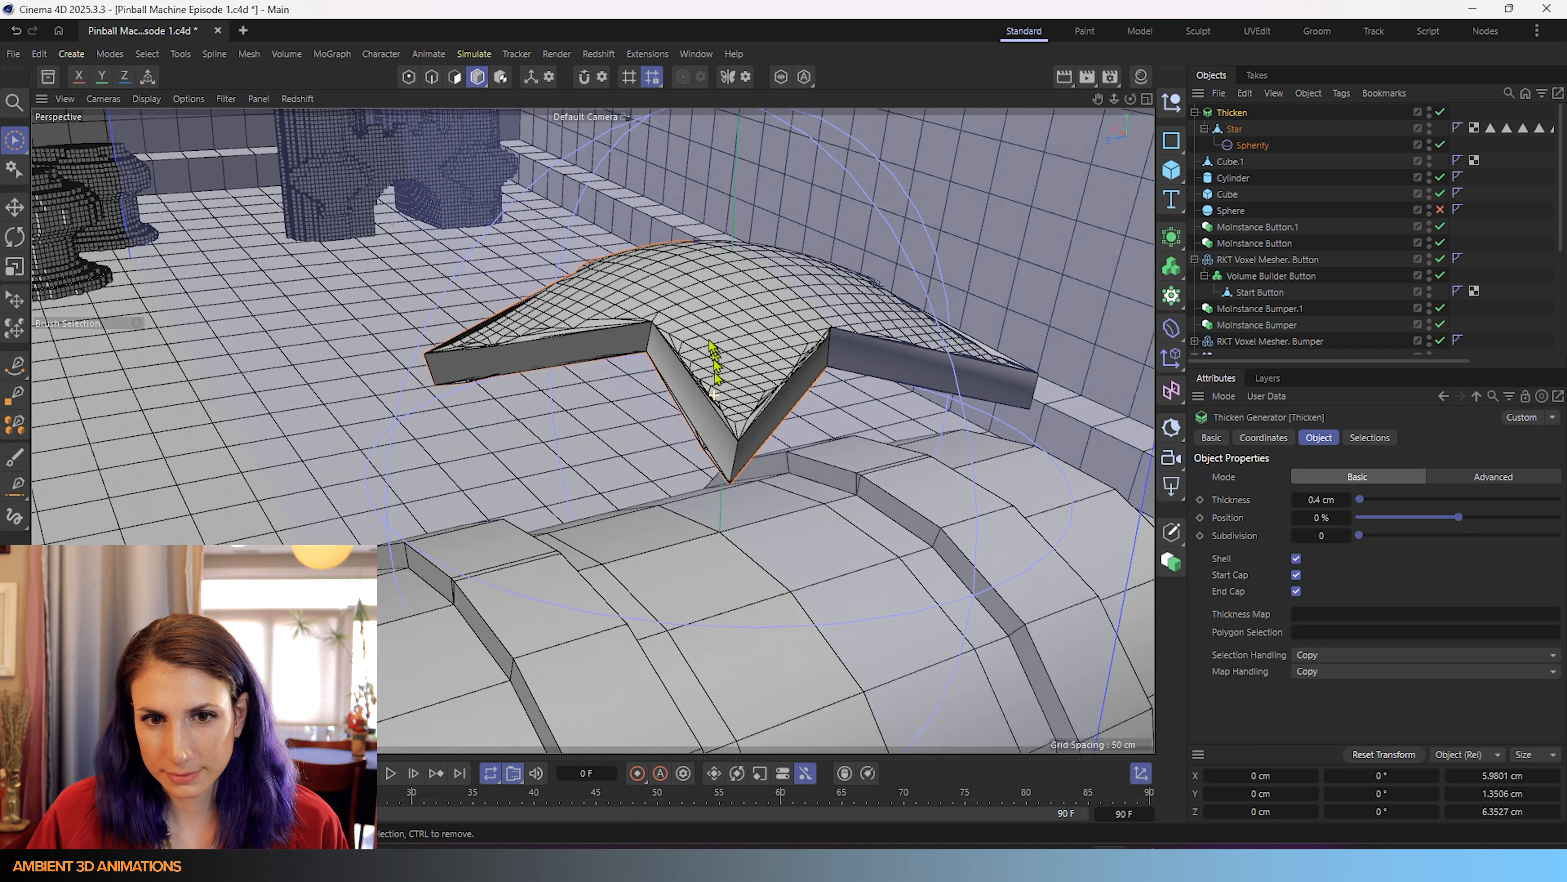
left_click_drag(714, 358, 724, 392, "alt")
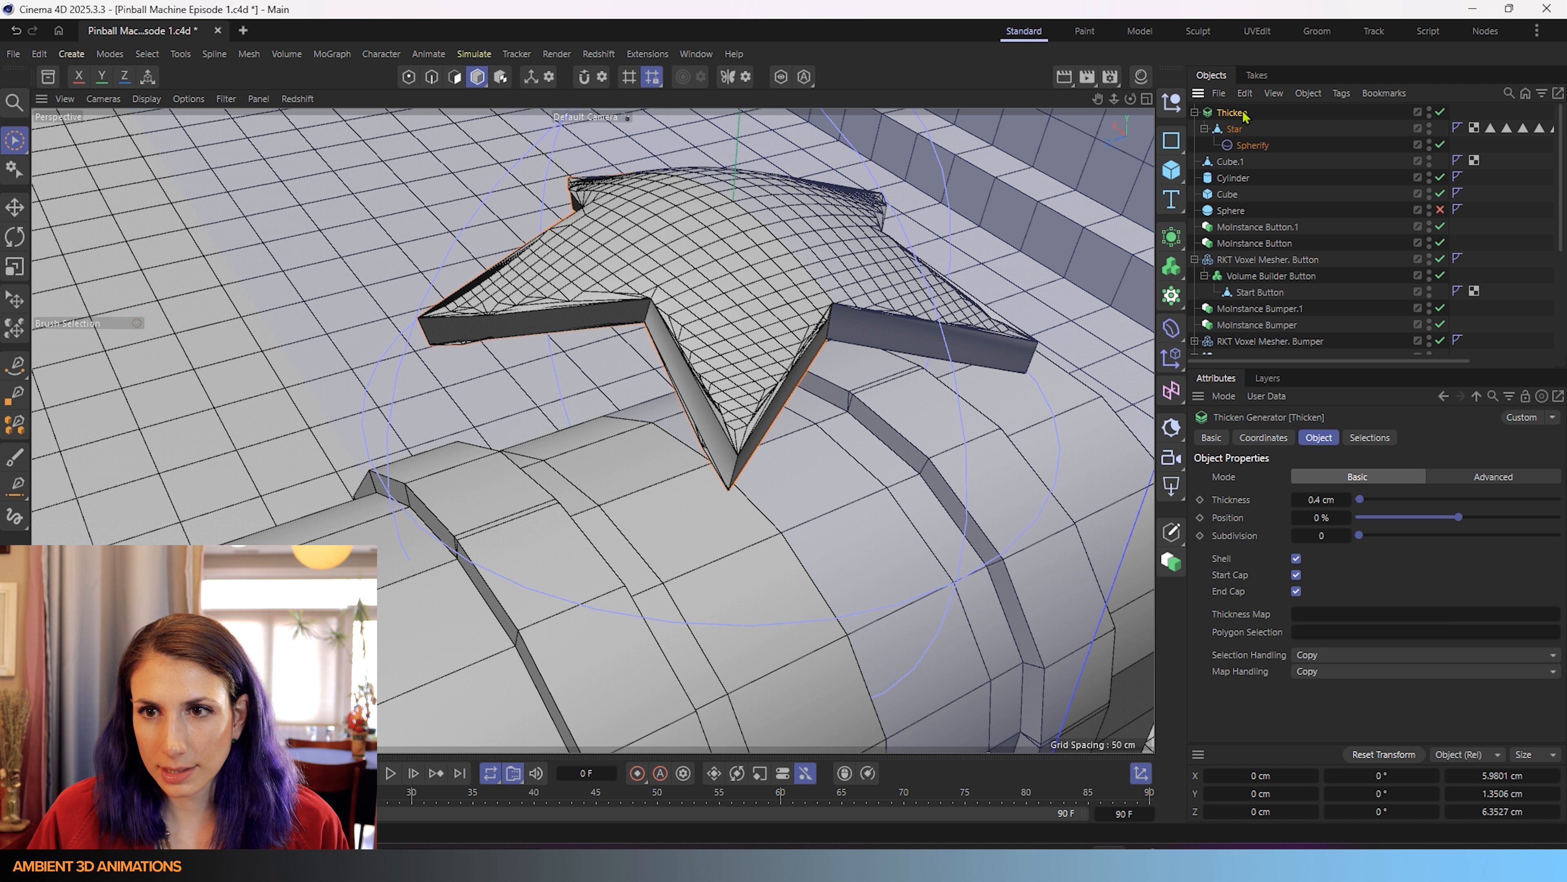
double_click(1244, 114)
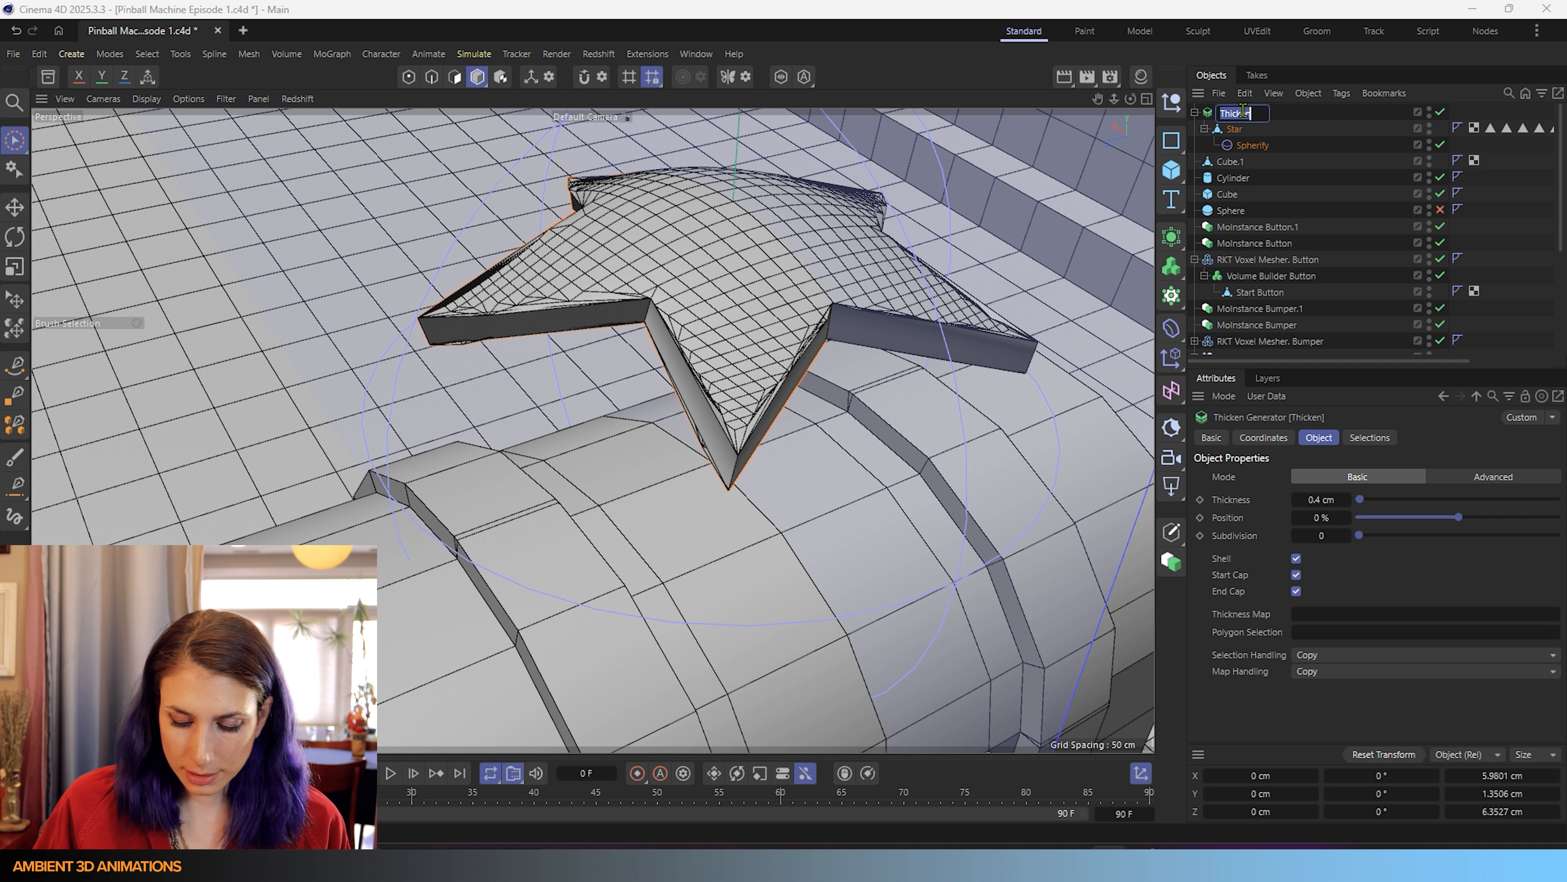
key("End")
type("Start")
key("Return")
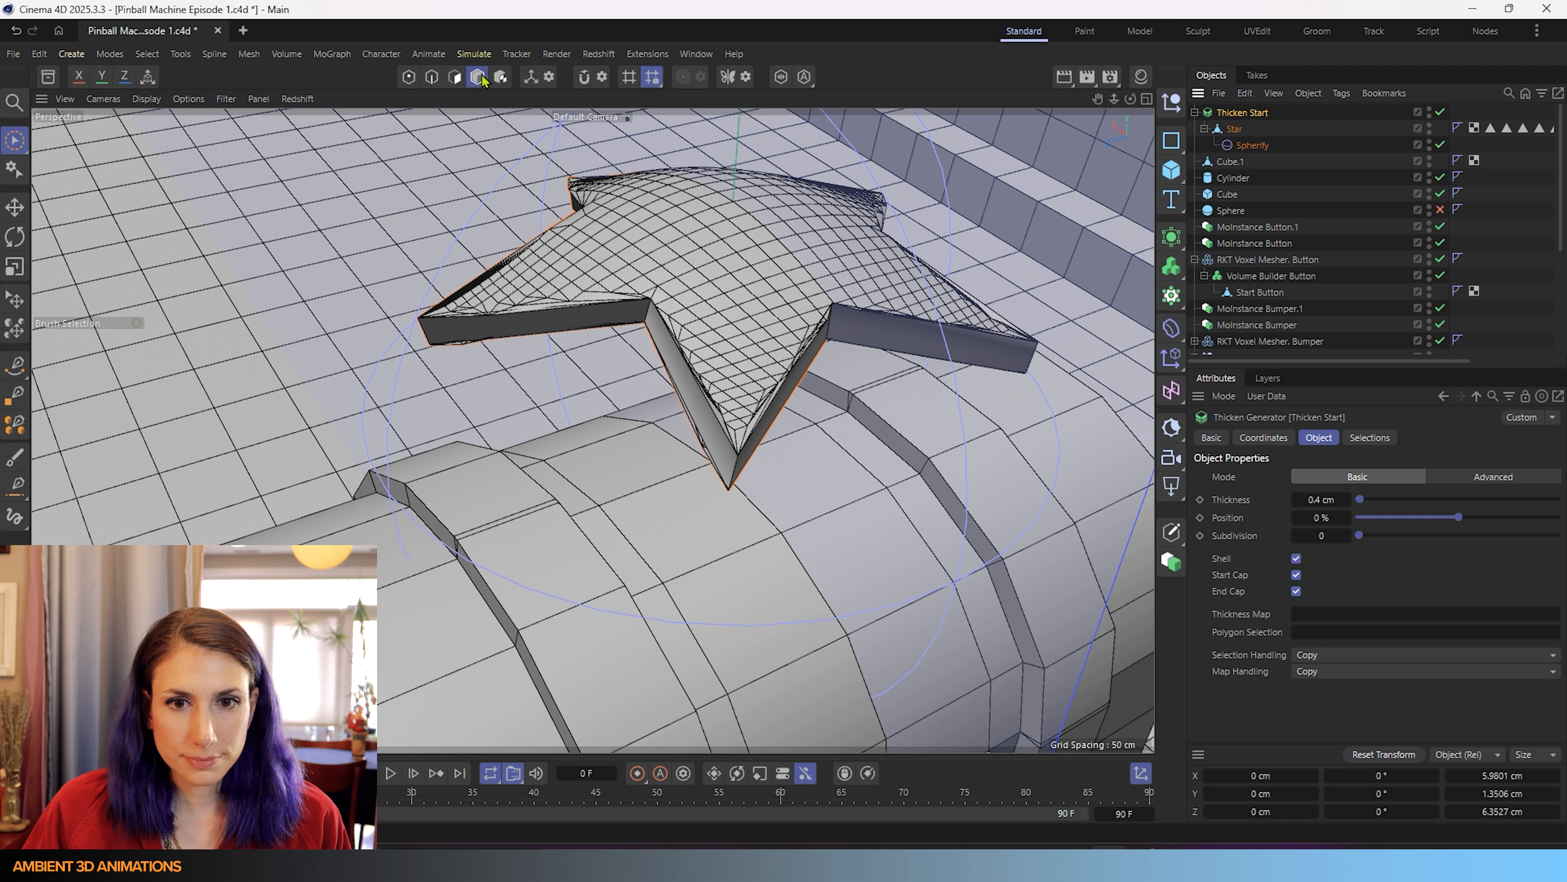
- Try to move the thickened star above the treasure chest, and undo the move
scroll(710, 506, "down", 5)
middle_click_drag(703, 597, 625, 496, "alt")
key("e")
left_click_drag(696, 276, 613, 241)
key("ctrl+z")
scroll(696, 457, "down", 8)
scroll(612, 241, "down", 2)
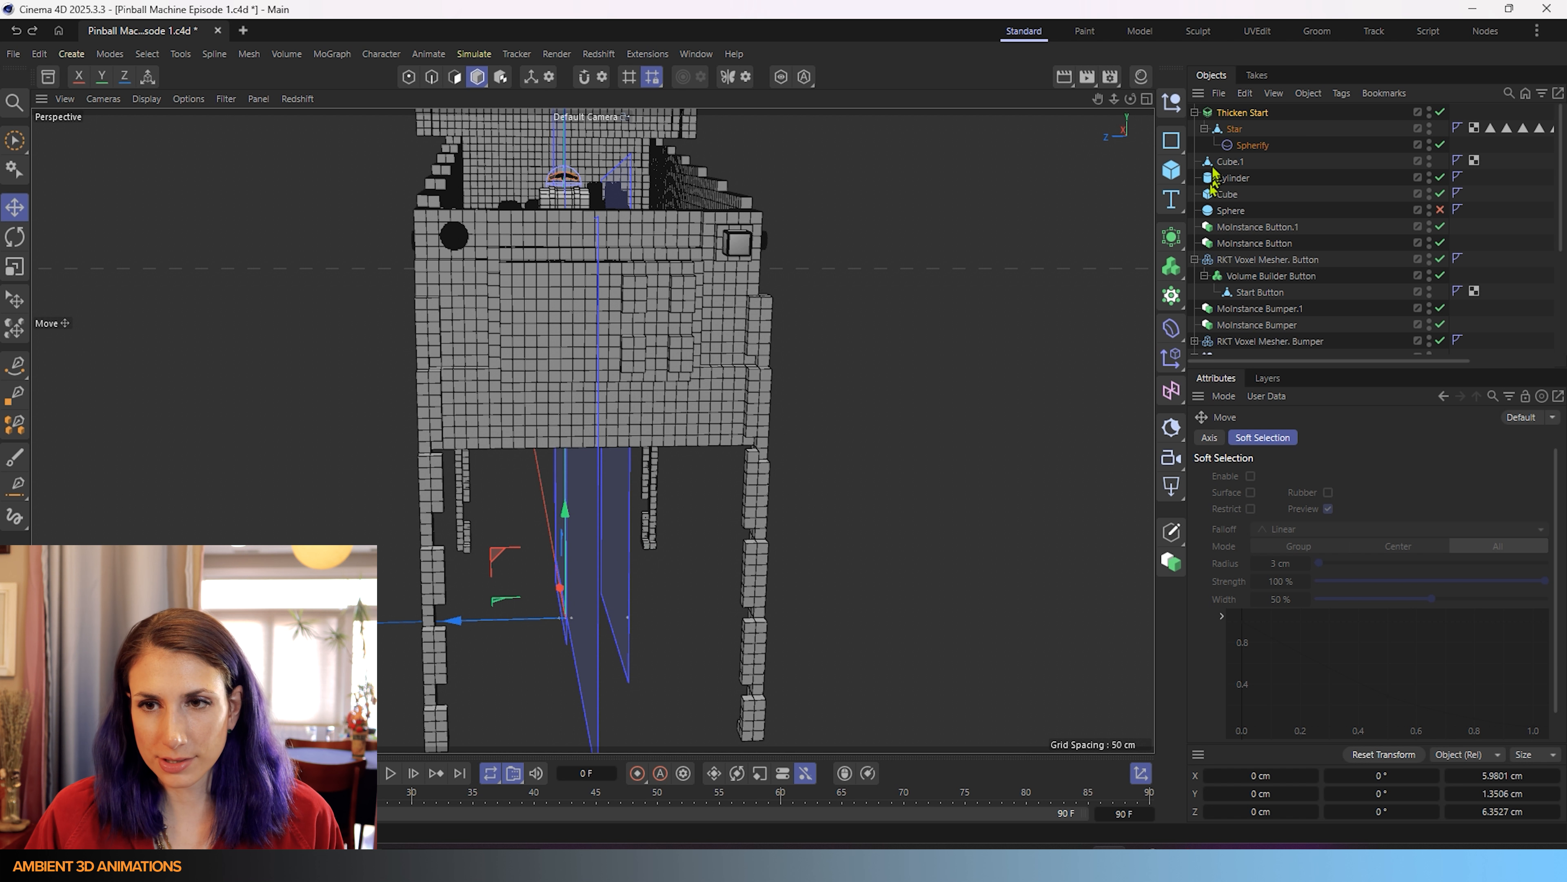
- Try nesting the Thicken Start generator under the Star mesh, and restore the Star mesh as its child
mouse_move(1233, 131)
left_mouse_down()
mouse_move(1230, 110)
mouse_move(1243, 123)
left_mouse_up()
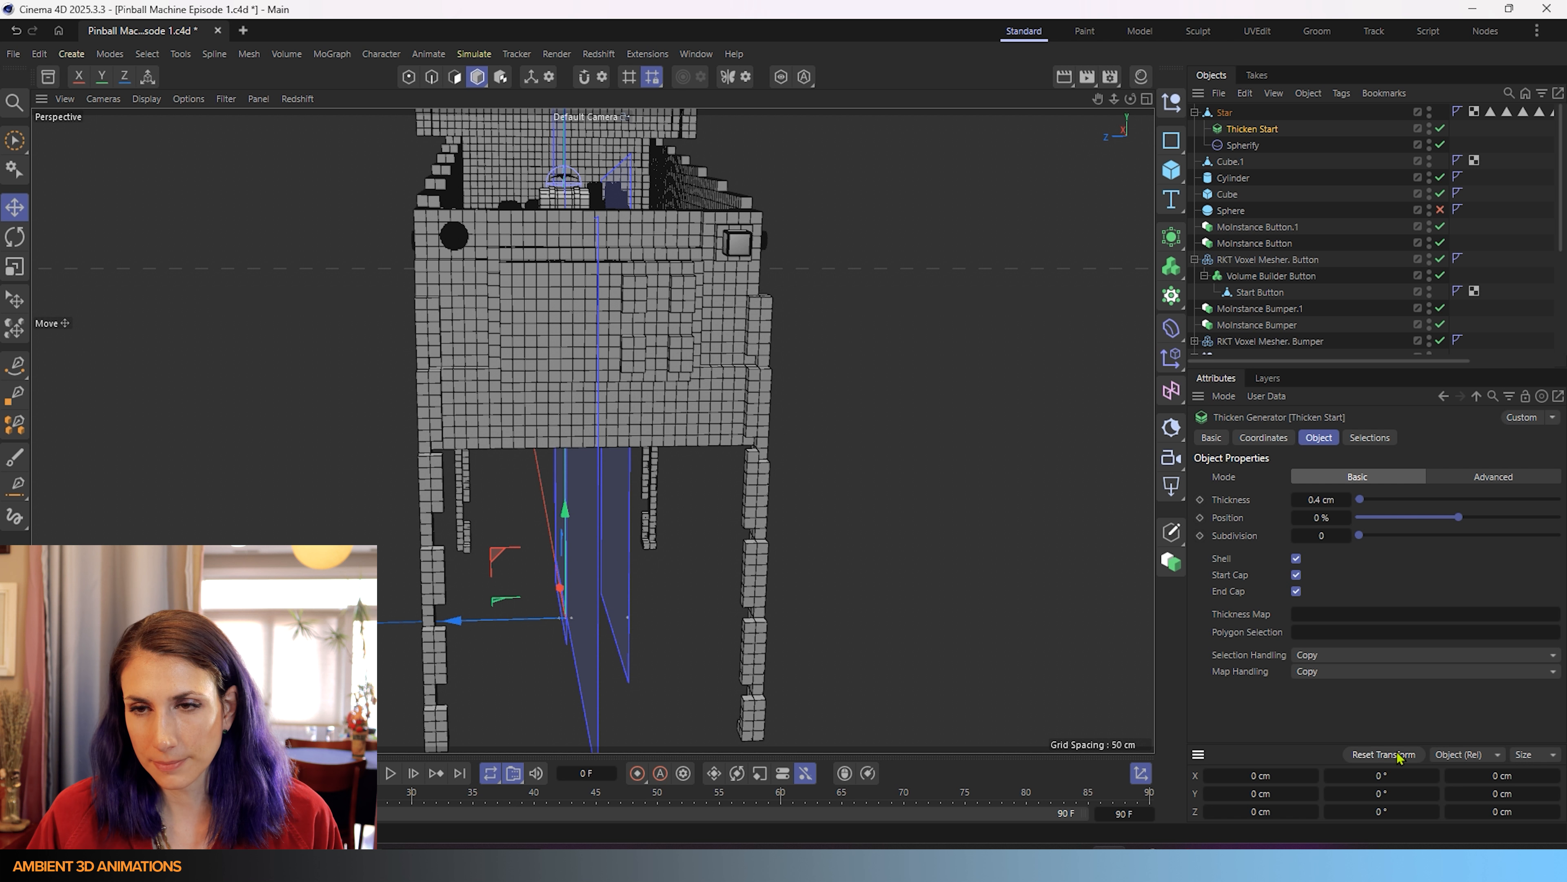
mouse_move(1248, 132)
left_mouse_down()
mouse_move(1242, 99)
mouse_move(1244, 112)
left_mouse_up()
key("o")
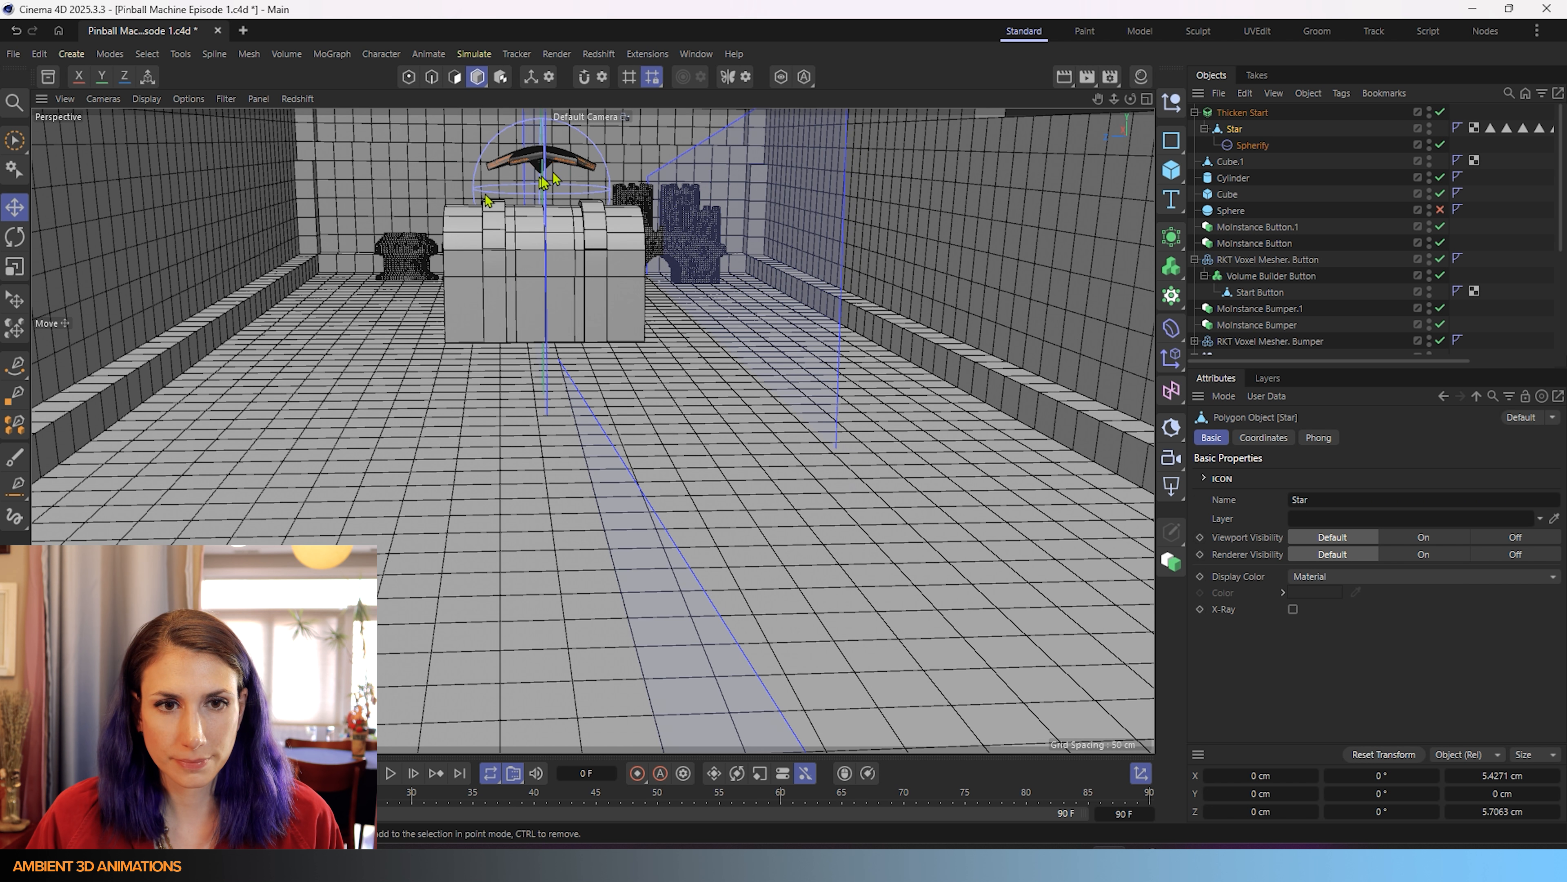
scroll(543, 182, "down", 3)
left_click(1242, 113)
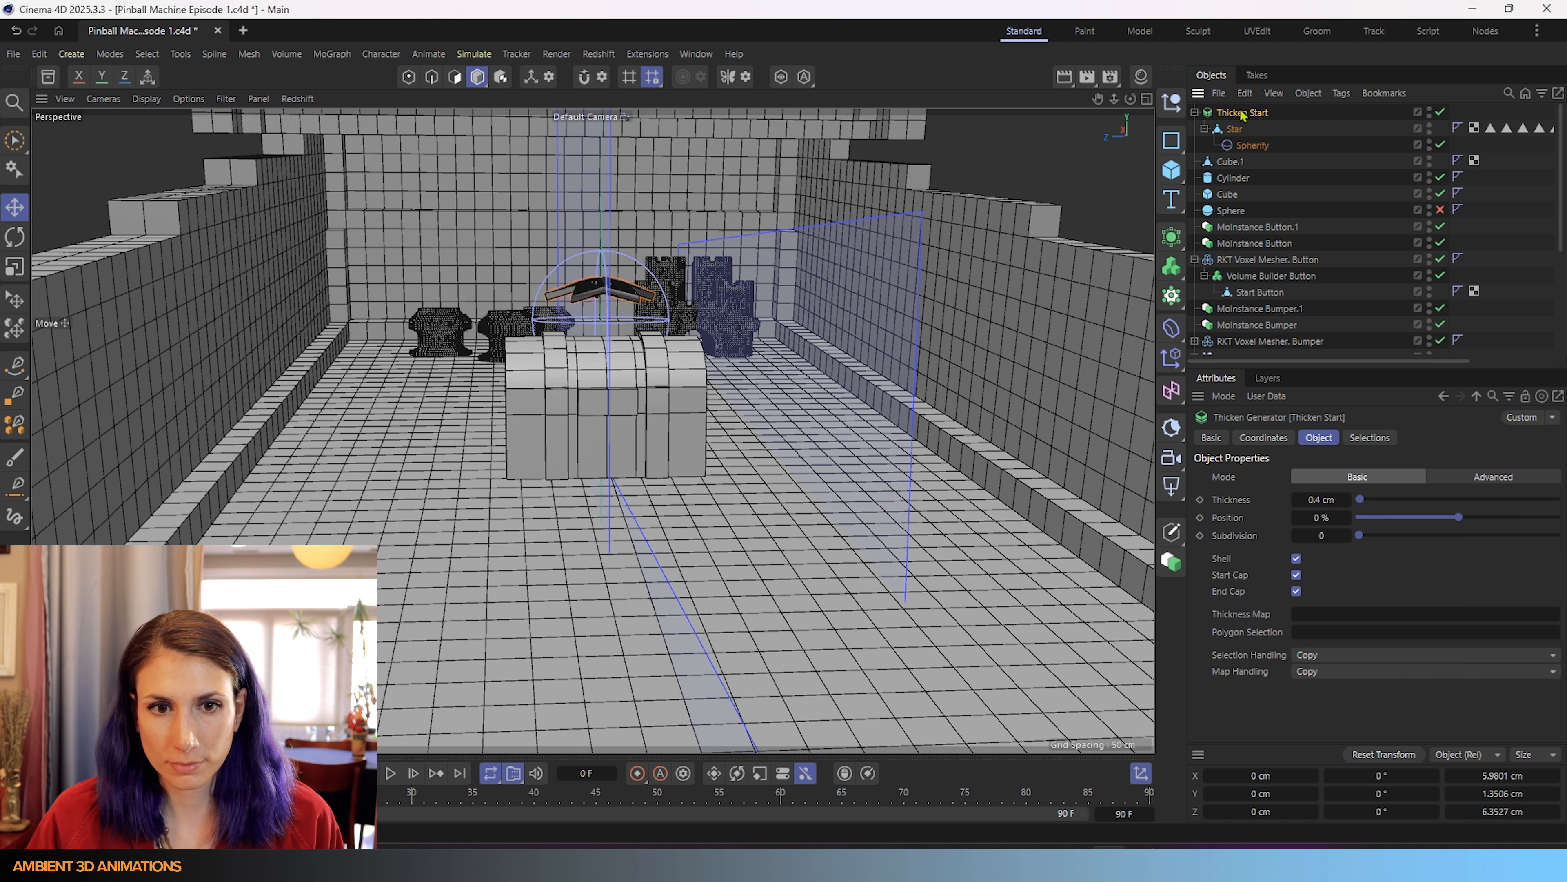
key("e")
scroll(702, 389, "down", 6)
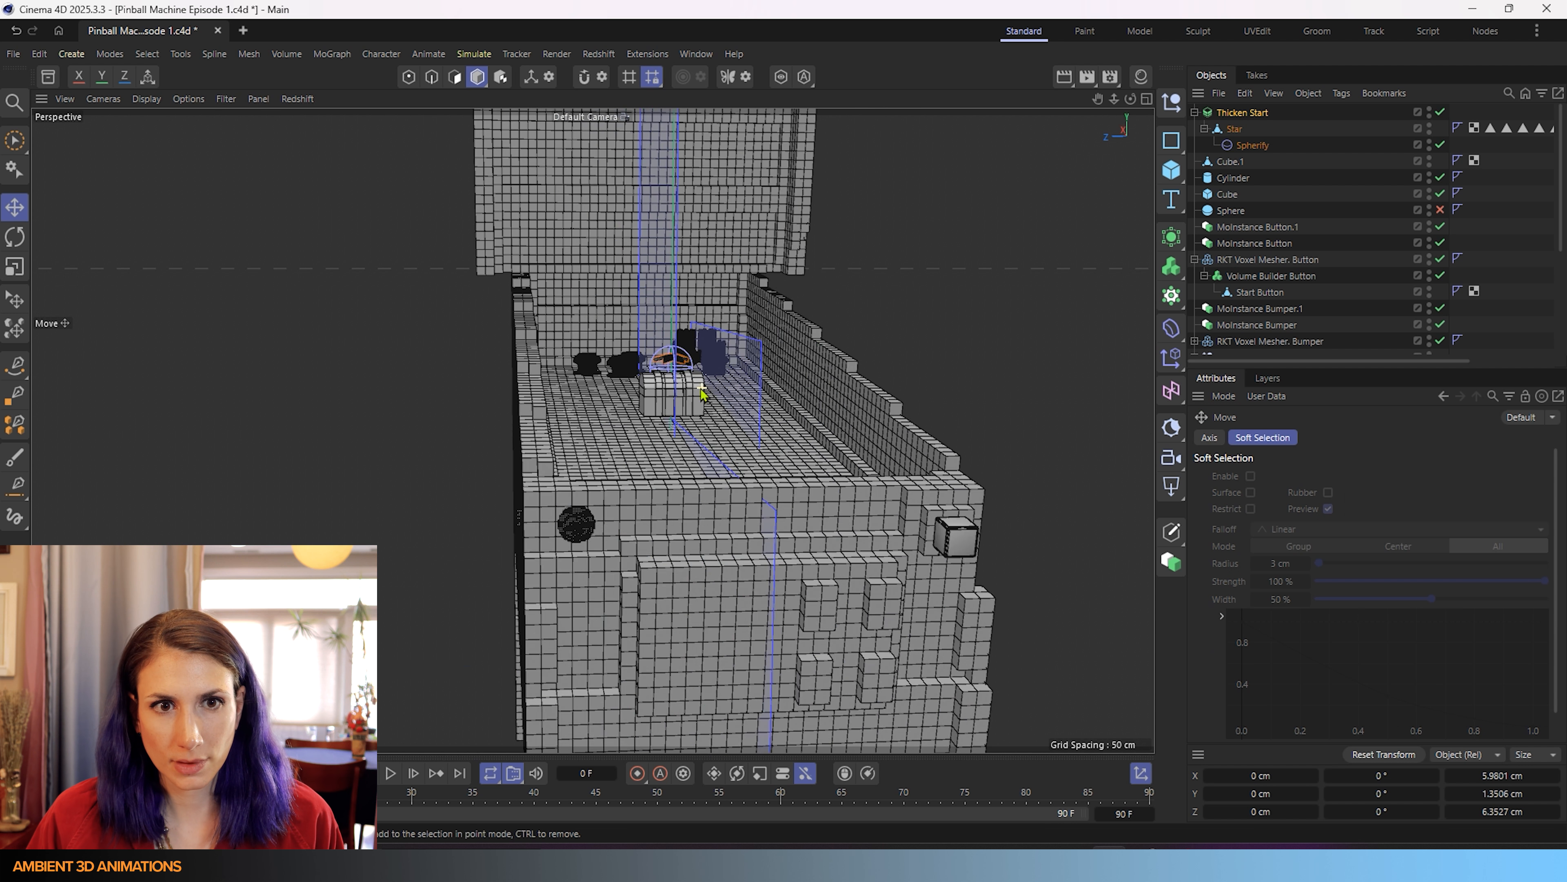
scroll(702, 390, "down", 5)
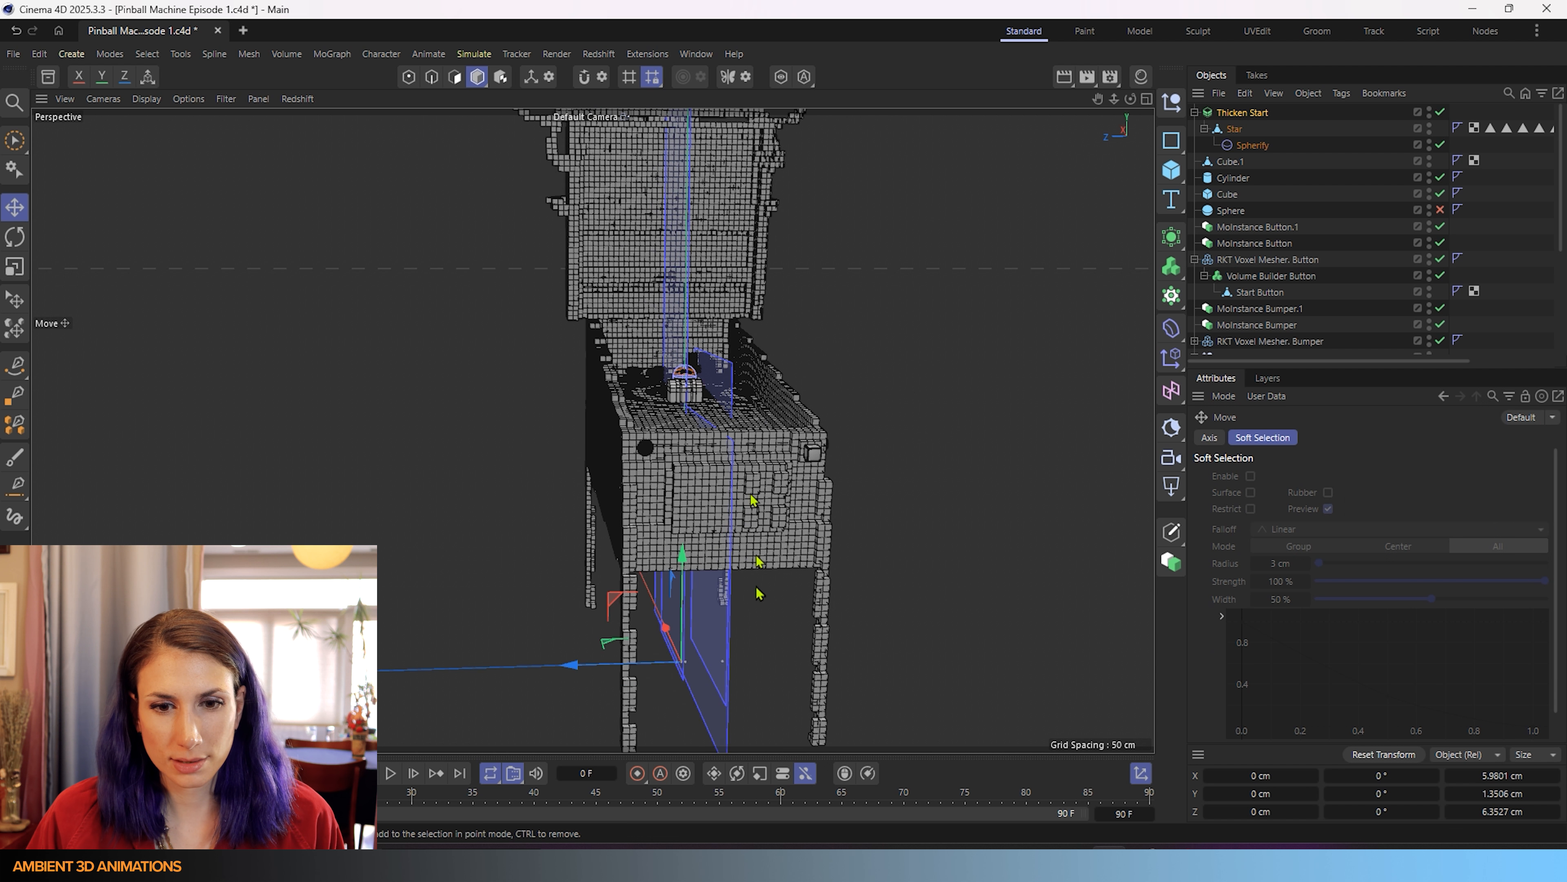
left_click(1231, 129)
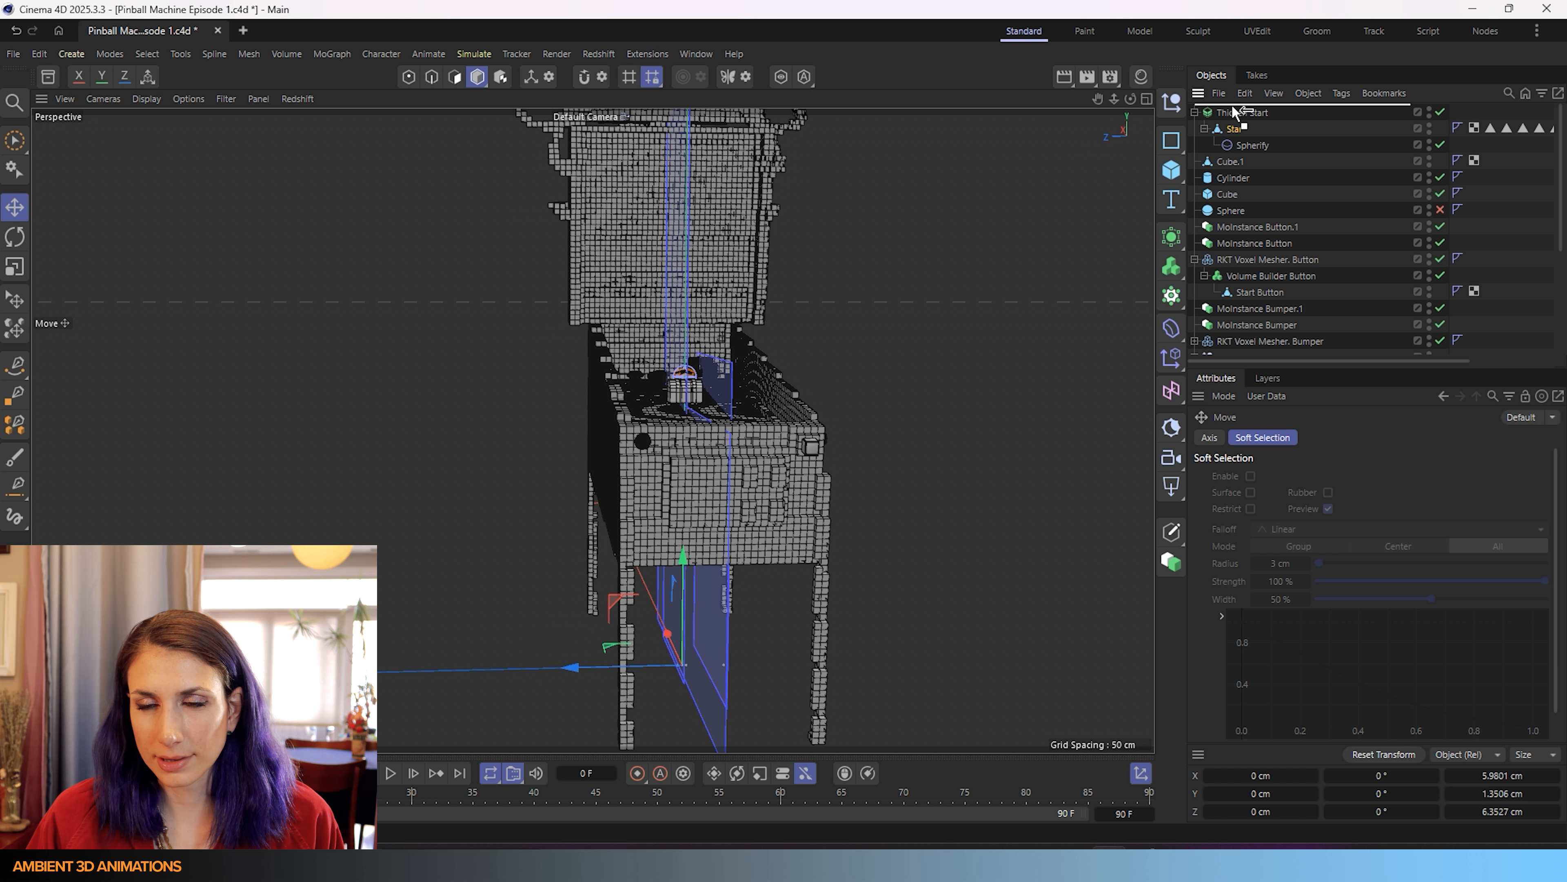
left_click_drag(1235, 111, 1233, 127)
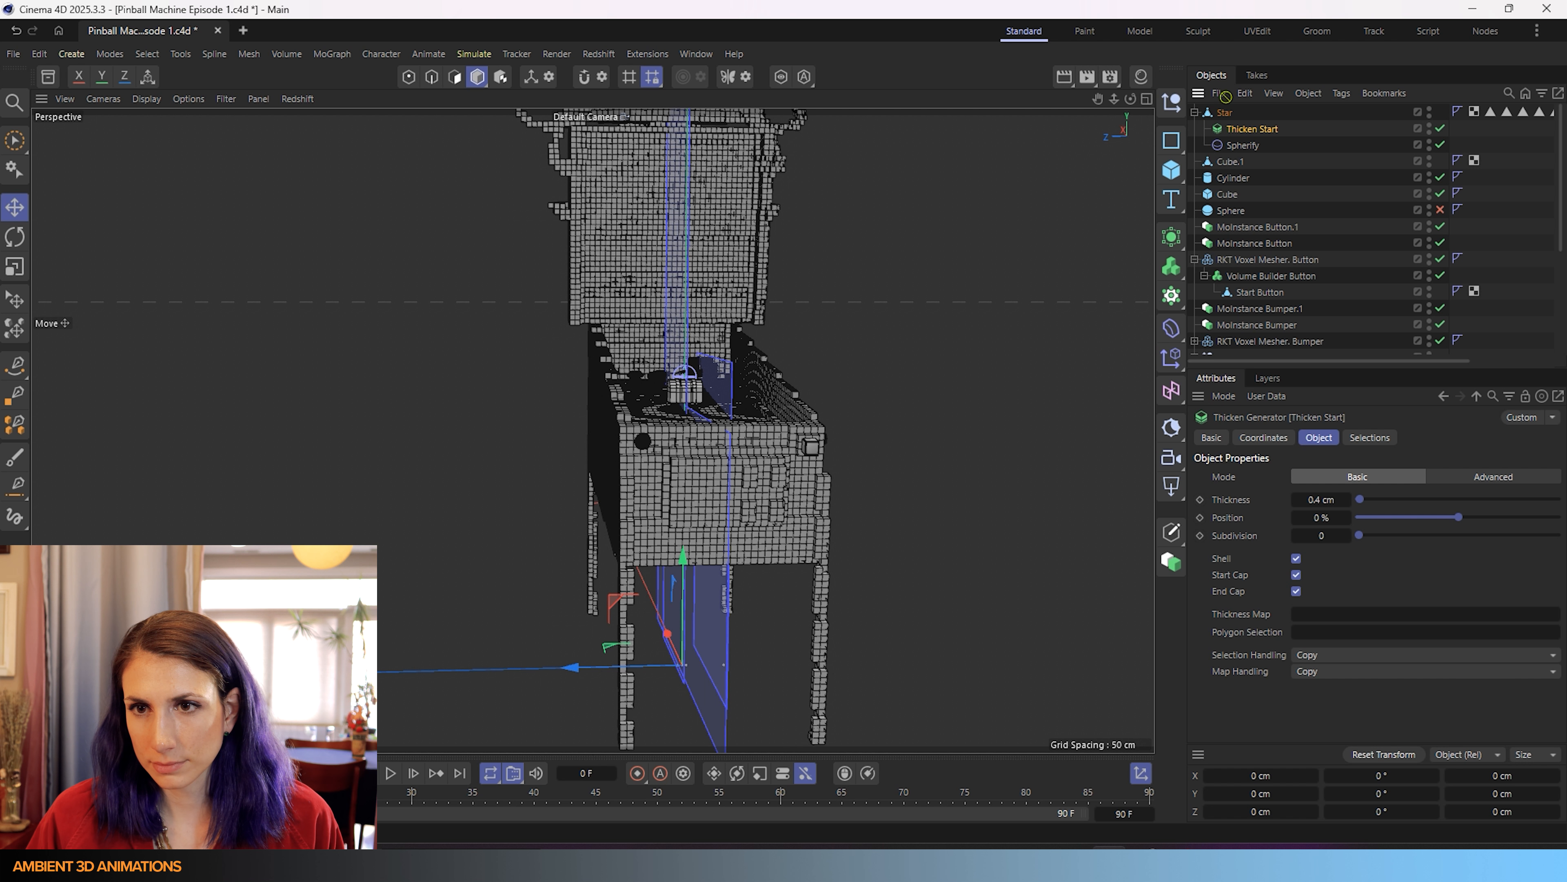
left_click_drag(1226, 102, 1242, 116)
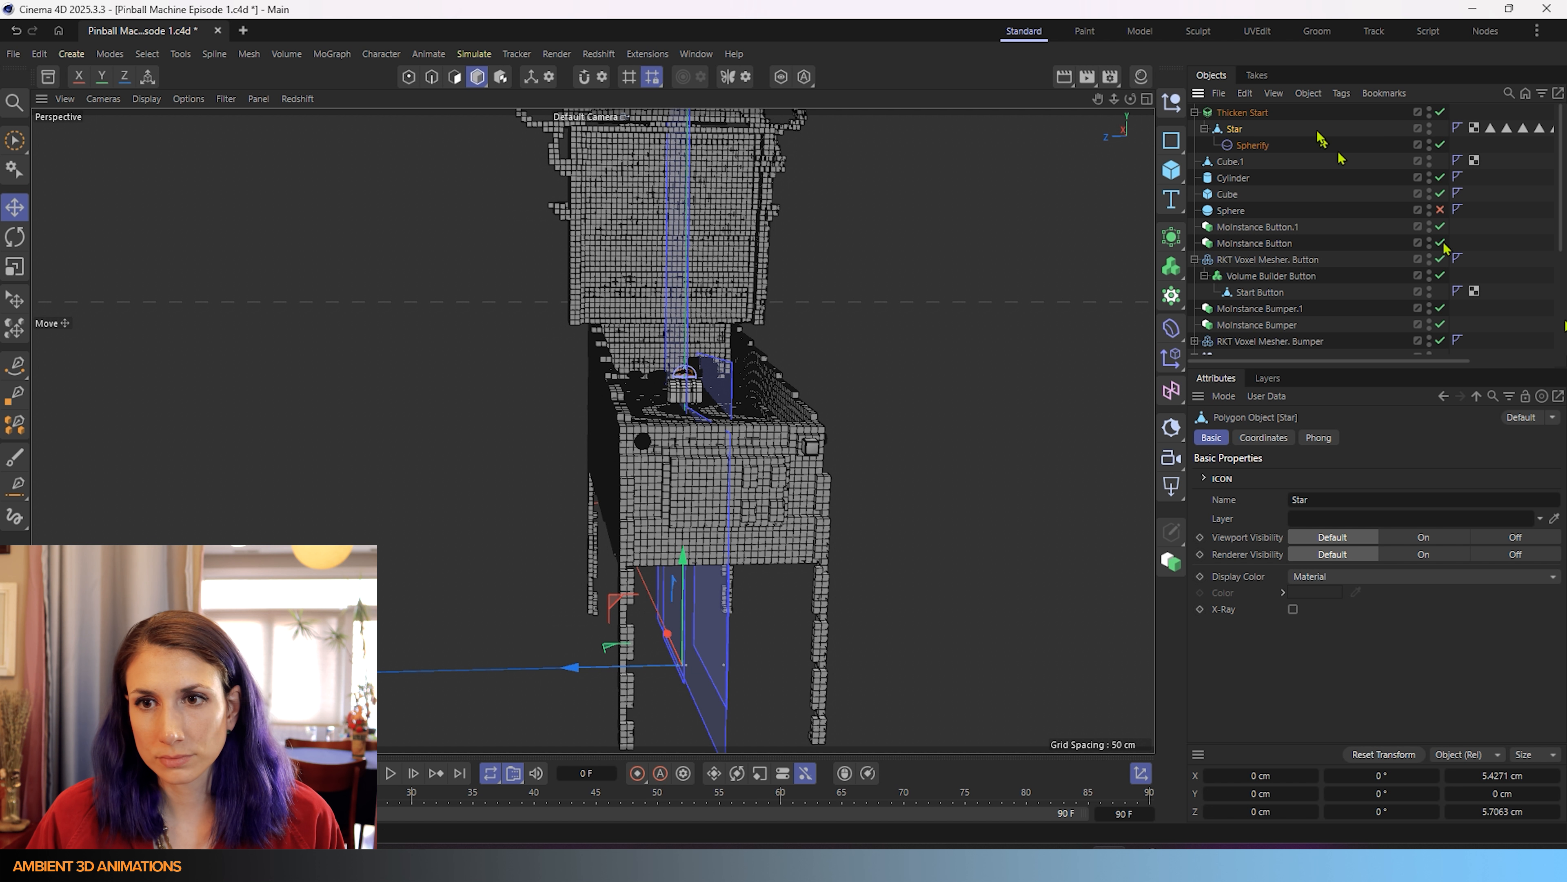
- Raise only the Thicken Start generator's axis to the star above the chest, at about 103.7 cm in Y, and leave axis editing
left_click(1233, 114)
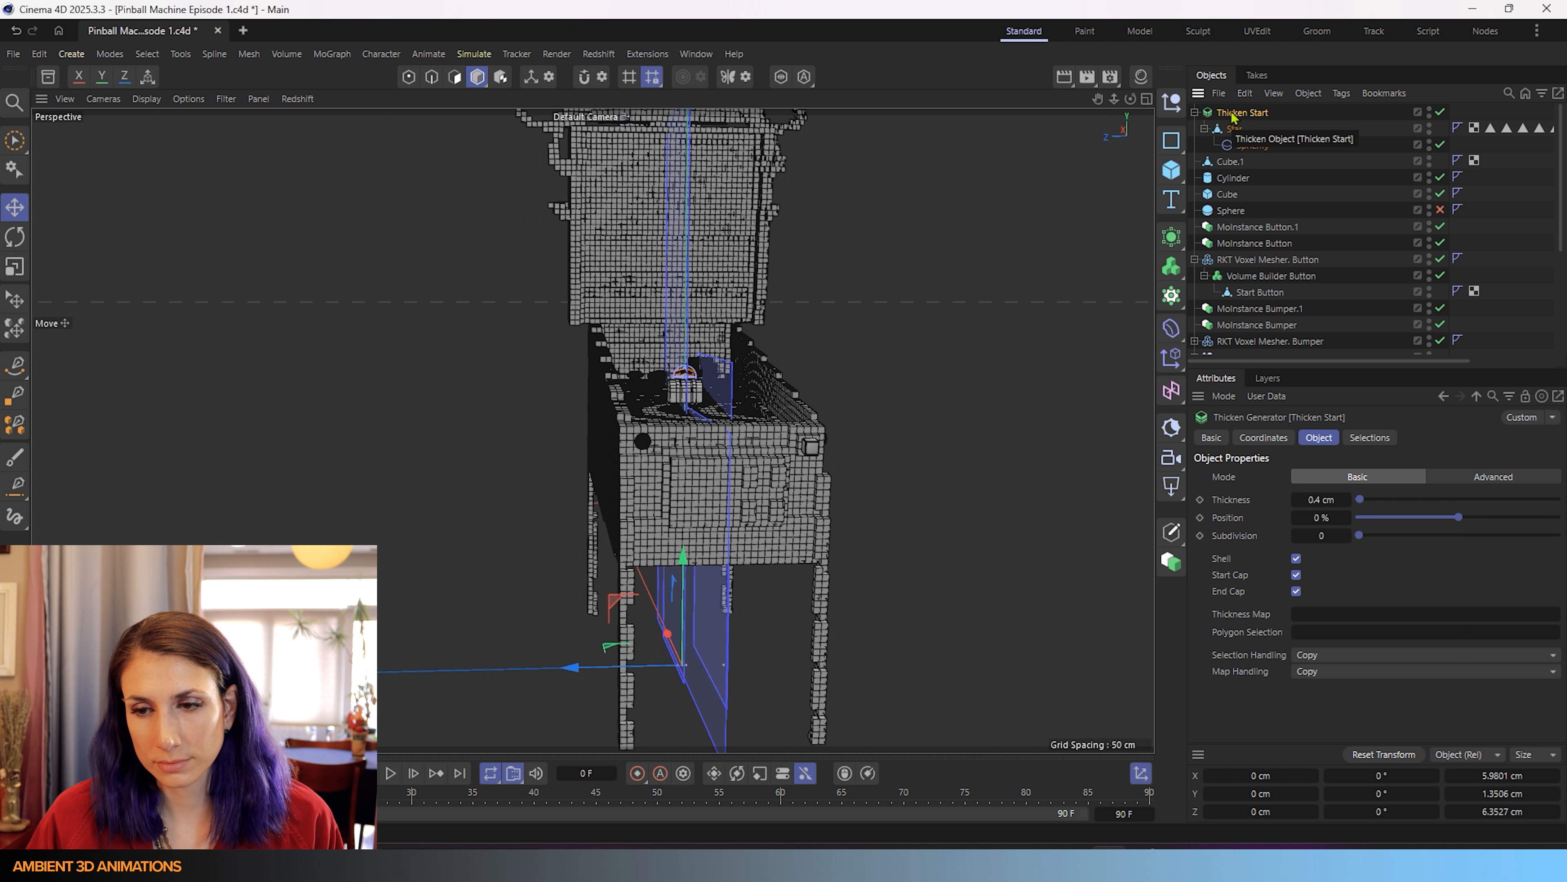
left_click(549, 76)
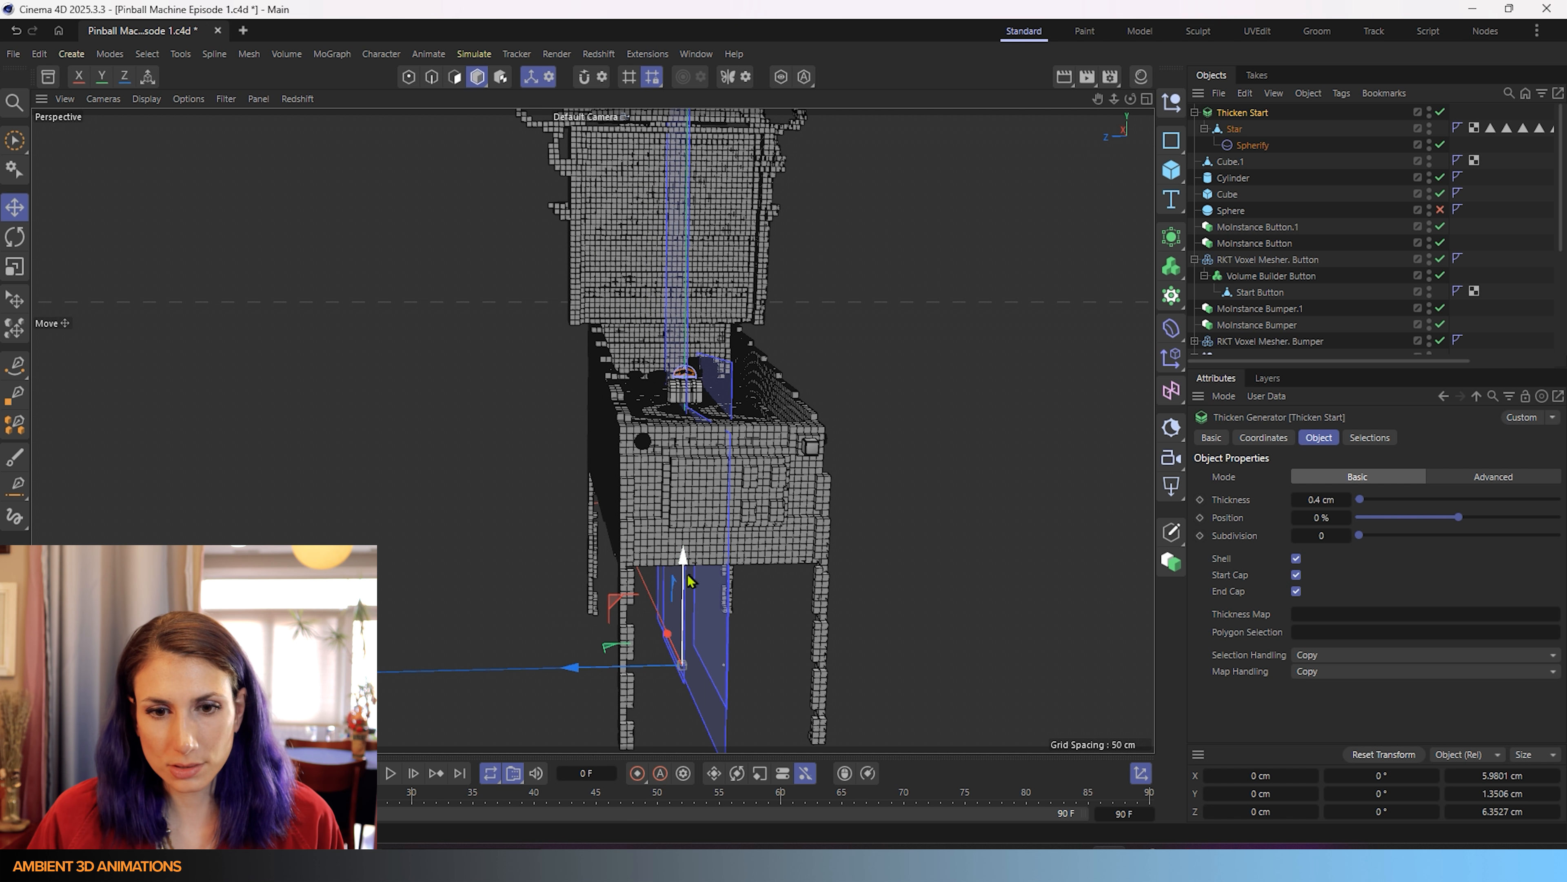
left_click_drag(690, 570, 665, 246)
scroll(677, 378, "up", 10)
scroll(677, 378, "up", 5)
- With axis editing enabled, raise the Star mesh's axis close to its geometry, at about -1.55 cm in Y
left_click(1238, 130)
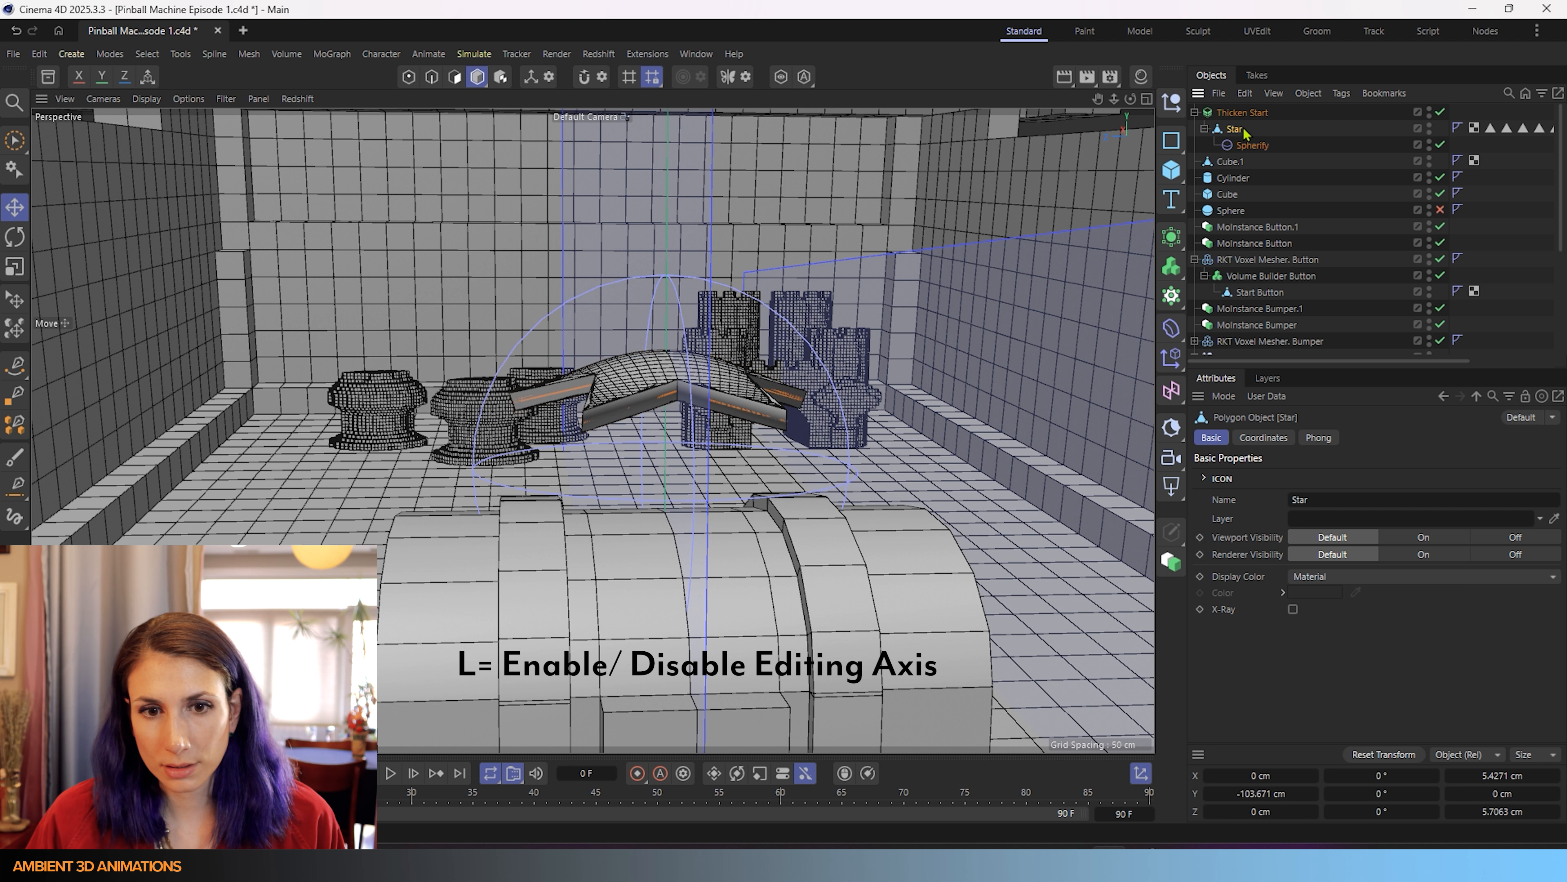
scroll(765, 516, "down", 10)
left_click_drag(759, 504, 671, 539, "alt")
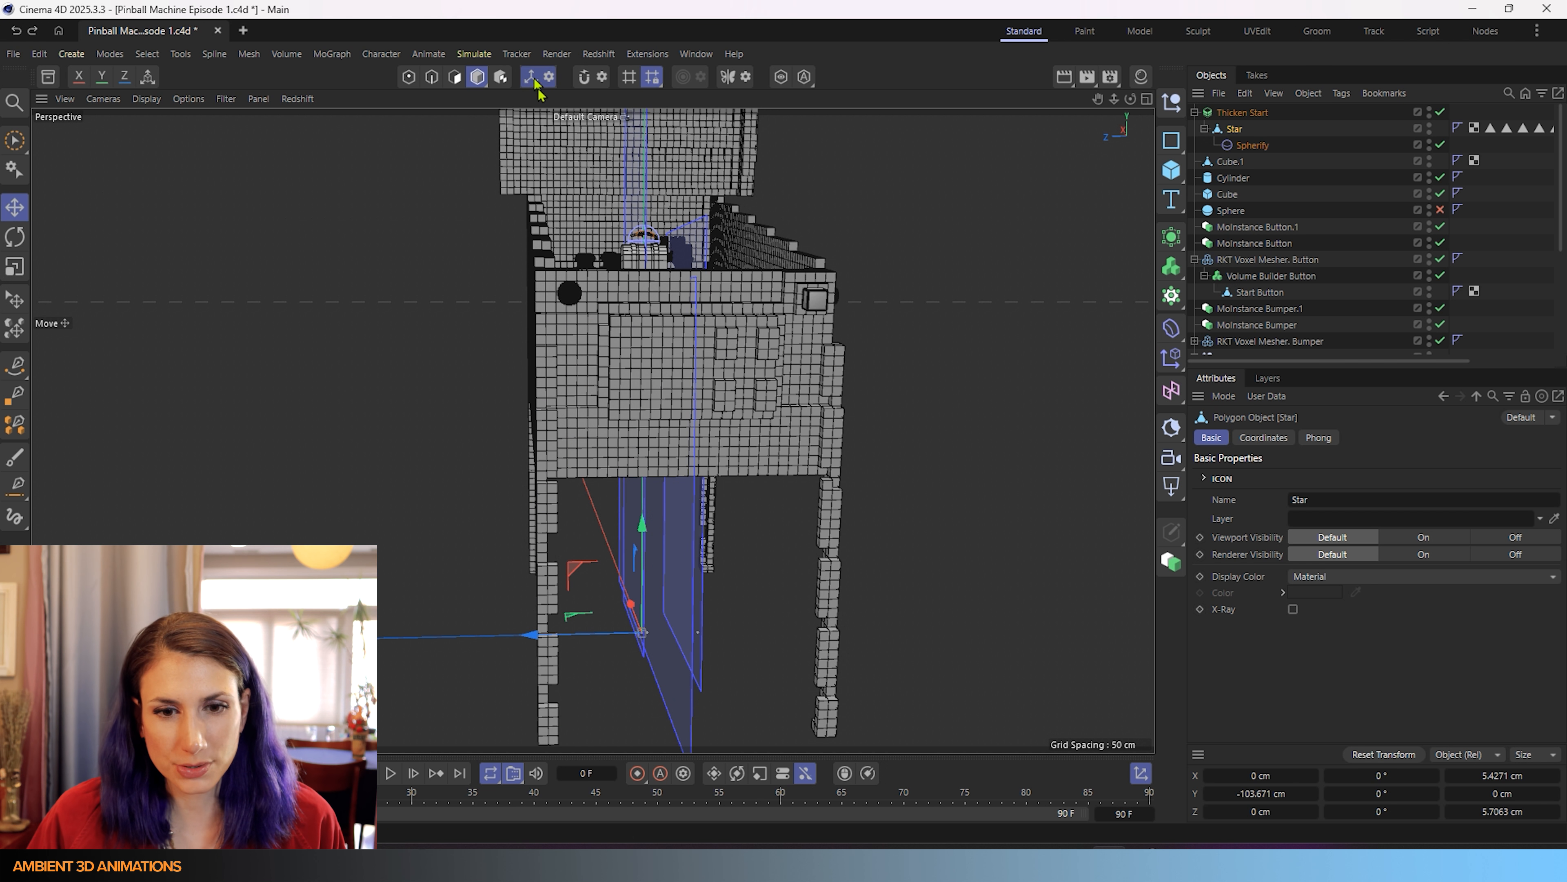
left_click_drag(642, 525, 651, 151)
scroll(651, 151, "up", 5)
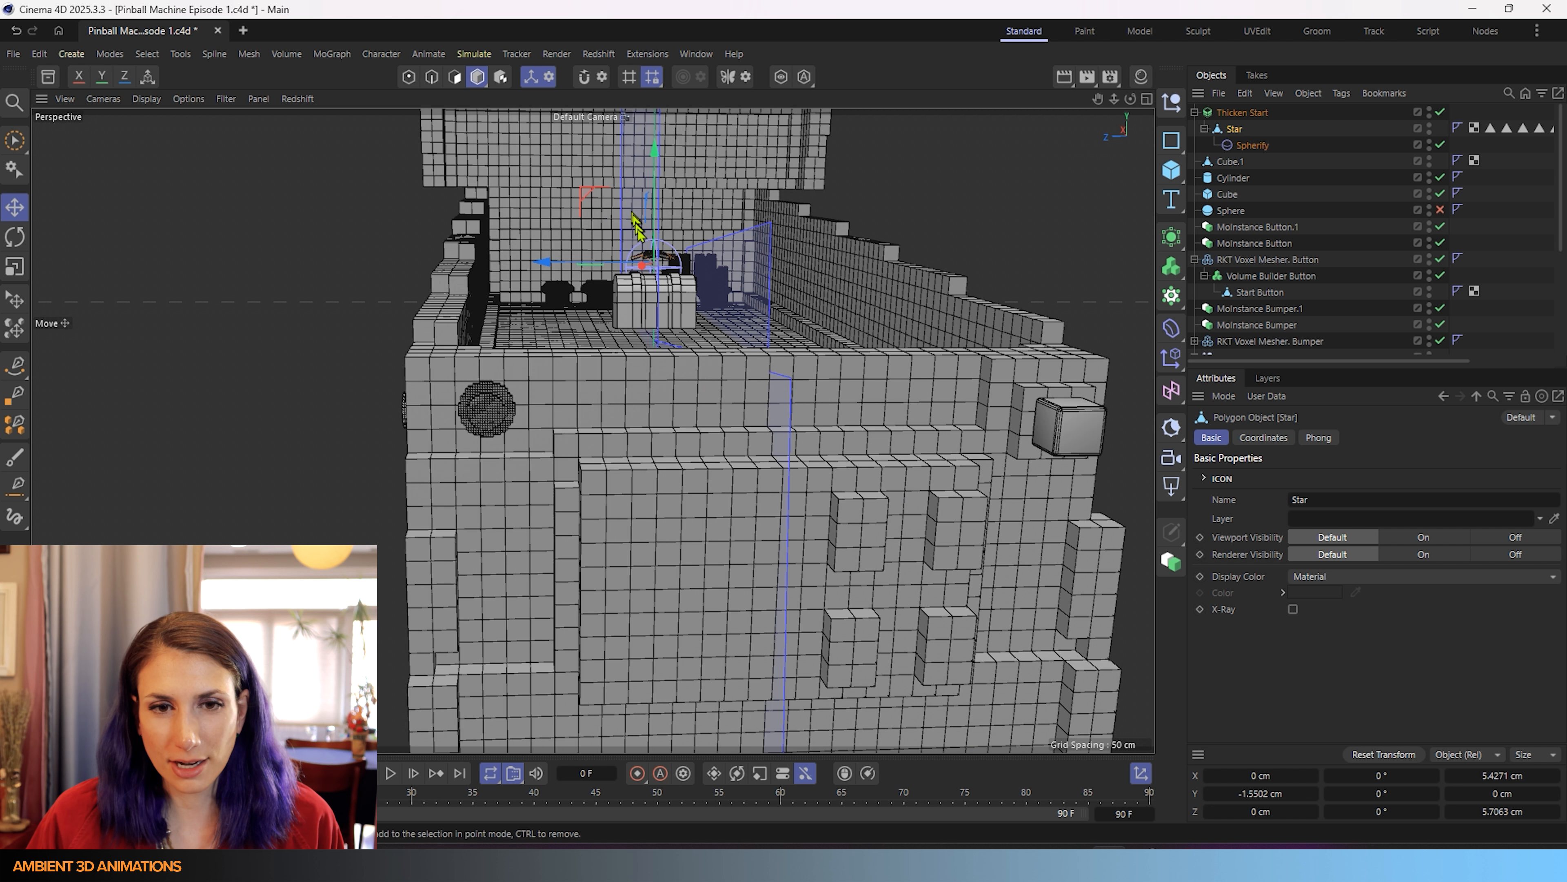
- Fine-tune the Star mesh's axis up to about -0.1 cm in Y and turn off axis editing
scroll(650, 282, "up", 6)
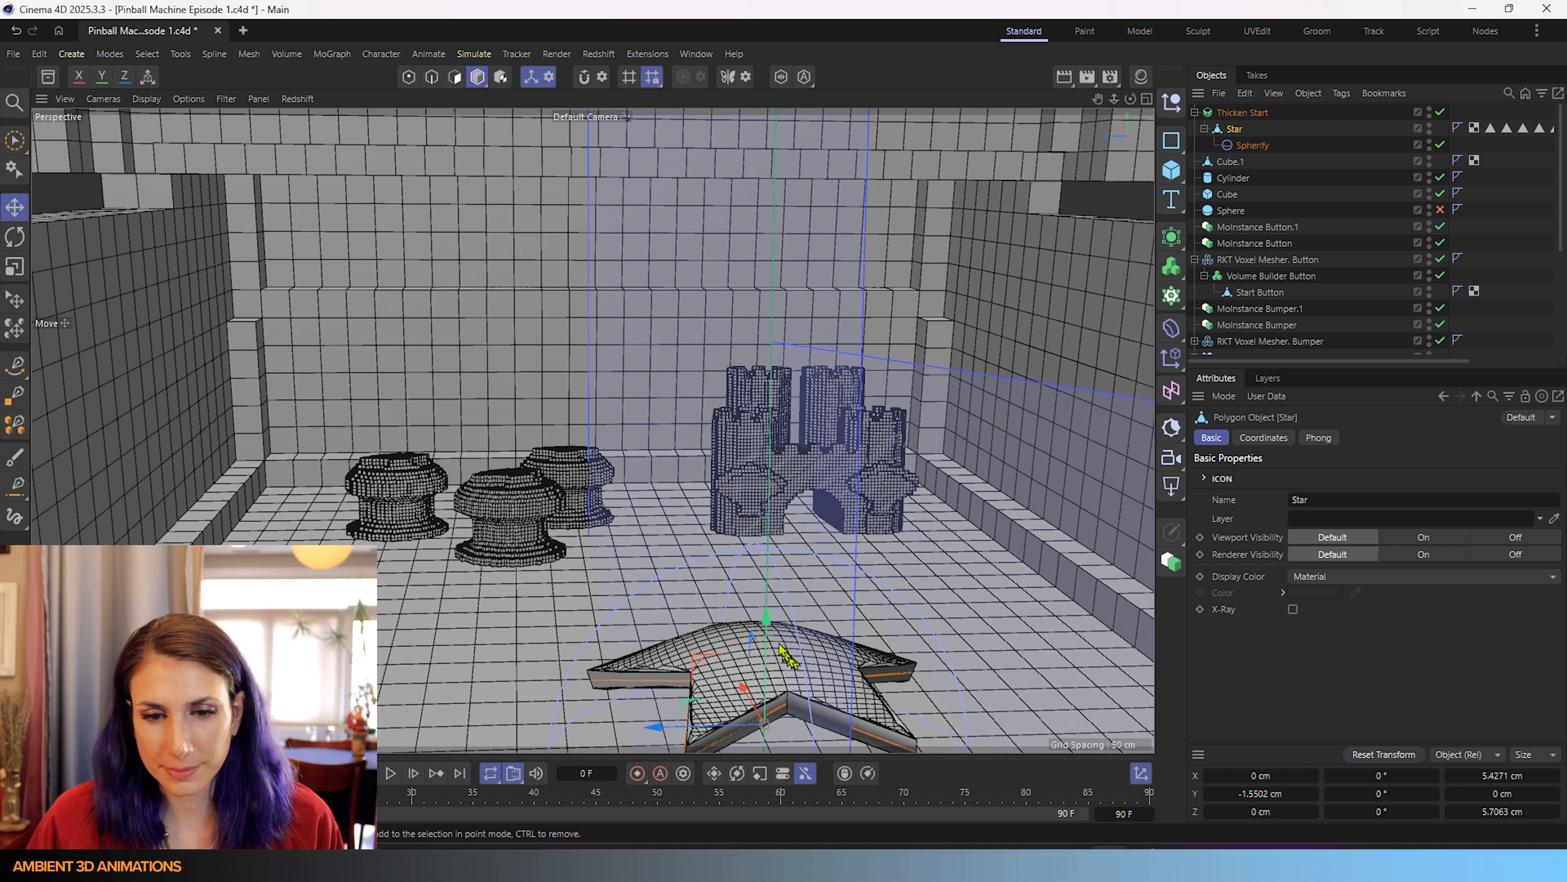
left_click_drag(783, 655, 782, 627)
scroll(784, 654, "down", 3)
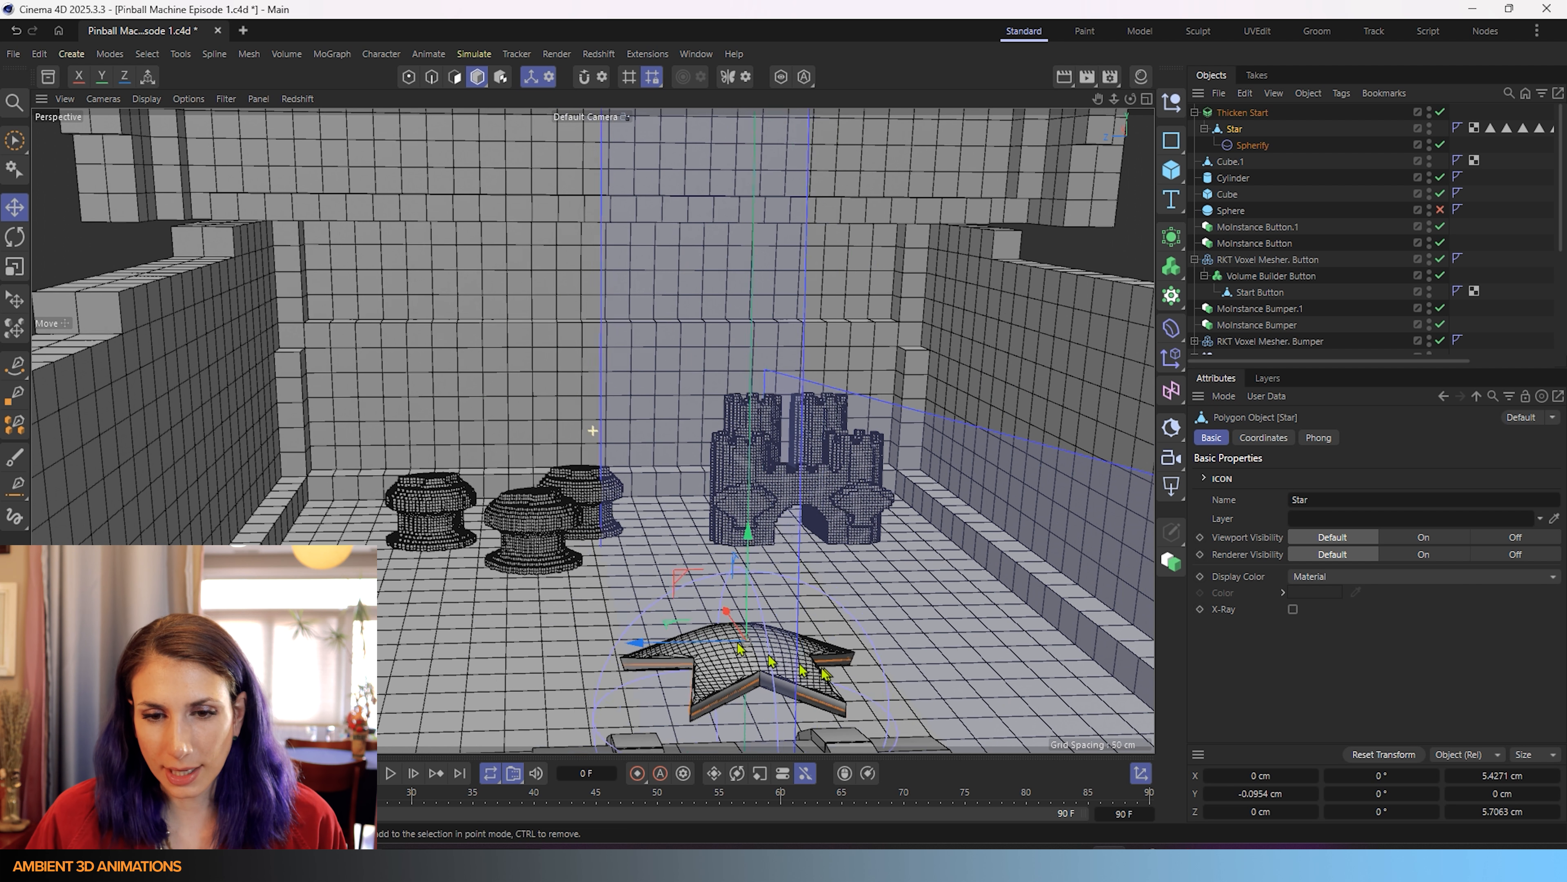
middle_click_drag(739, 644, 651, 589, "alt")
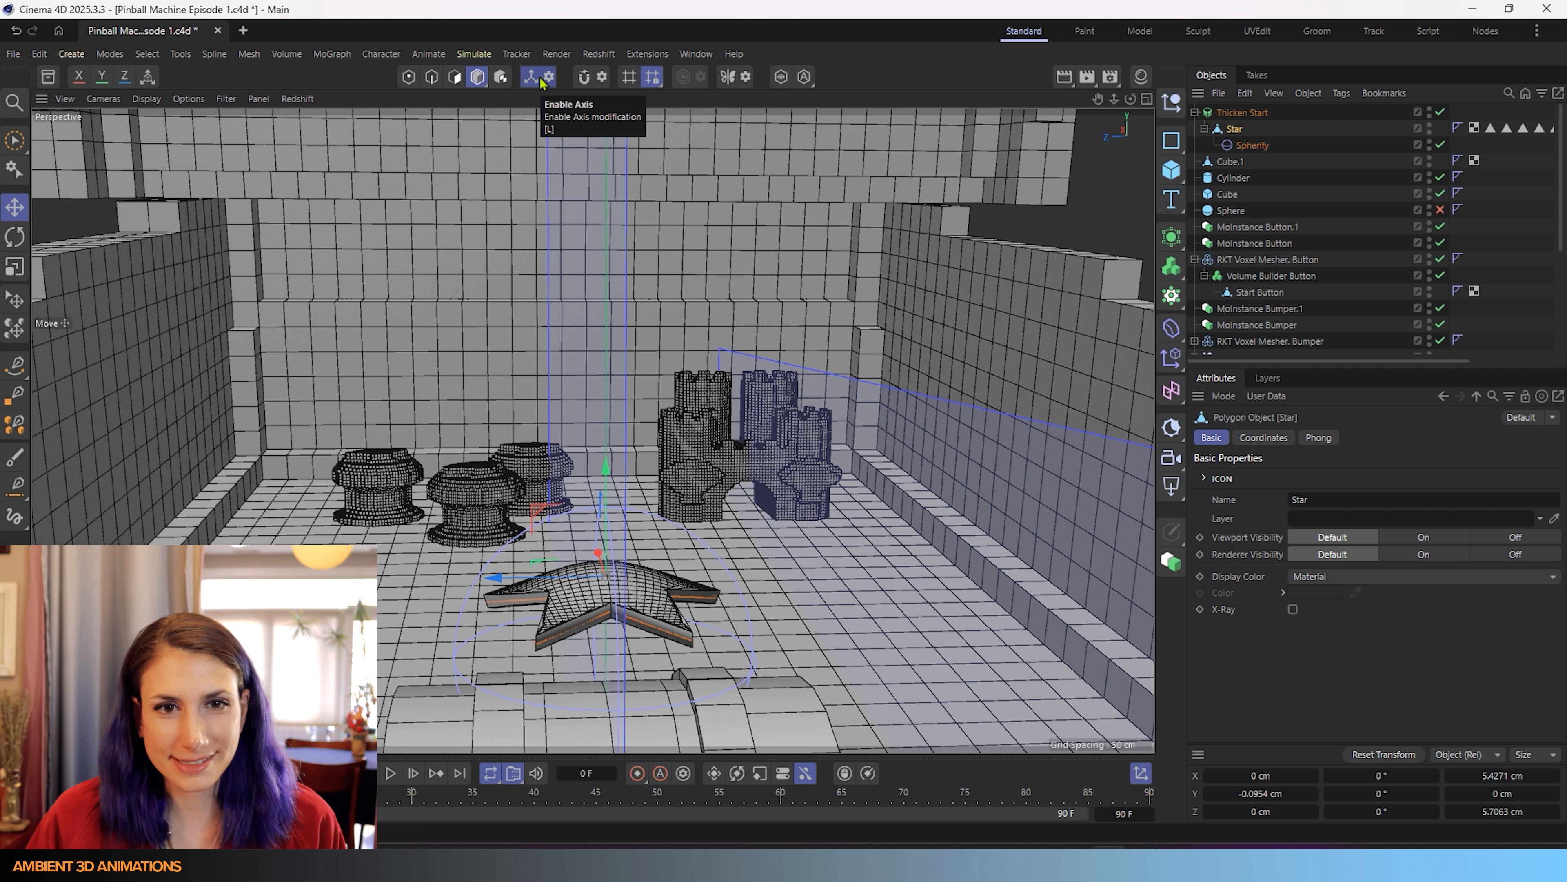
left_click(540, 80)
left_click(540, 81)
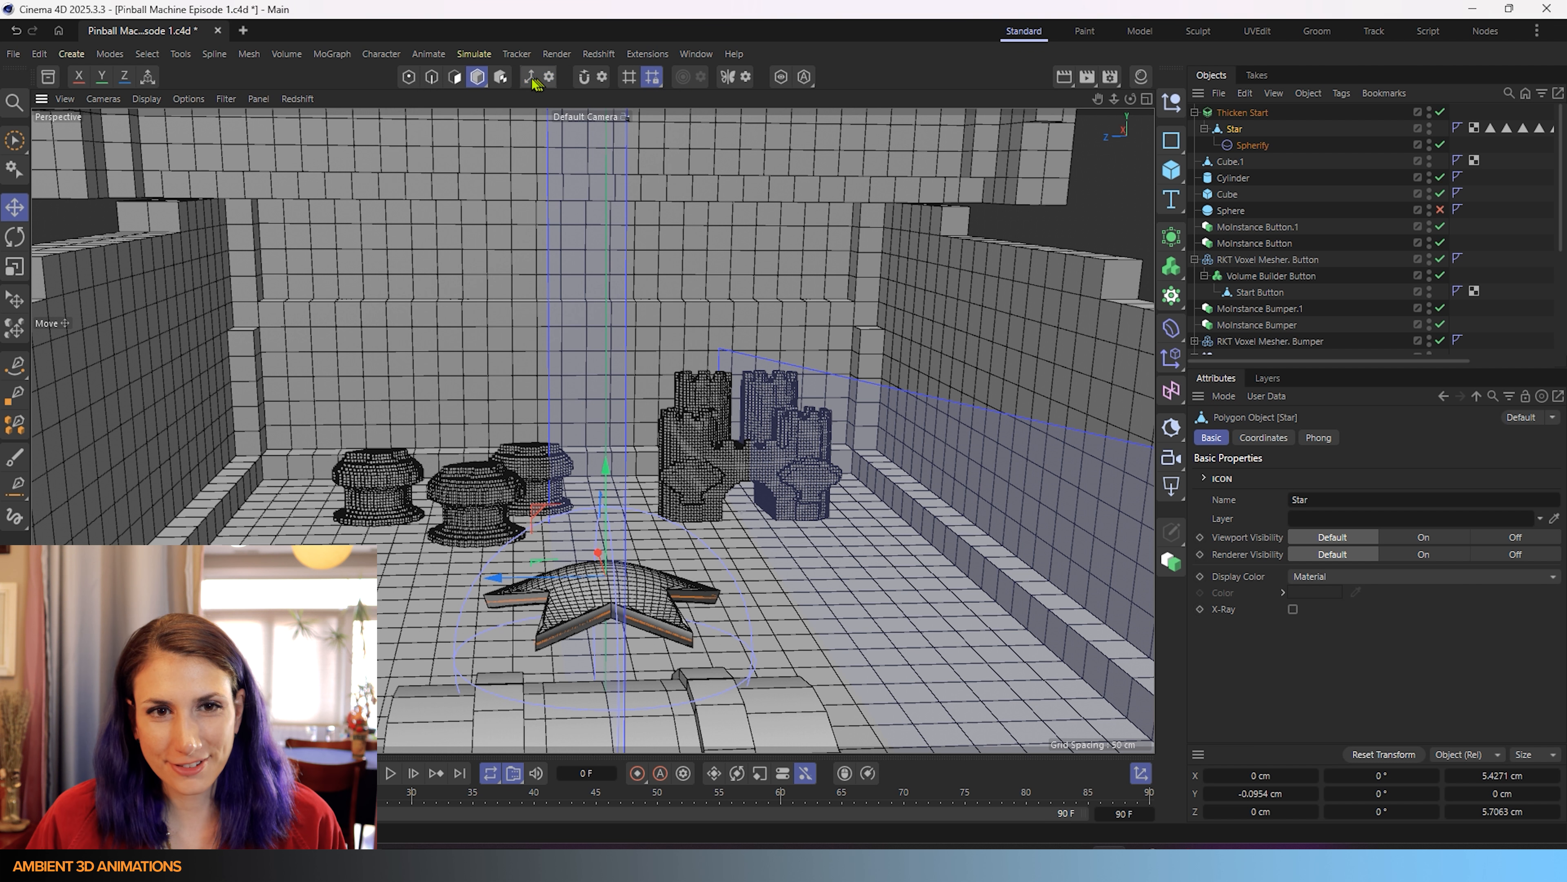
- Rotate the Thicken Start generator to about -37.8°, 1.5° and -21° so the star tilts toward the chest's front
left_click(1244, 112)
scroll(731, 530, "down", 8)
mouse_move(731, 529)
left_mouse_down("alt")
mouse_move(764, 479)
mouse_move(729, 494)
mouse_move(745, 518)
left_mouse_up("alt")
scroll(760, 469, "up", 5)
key("r")
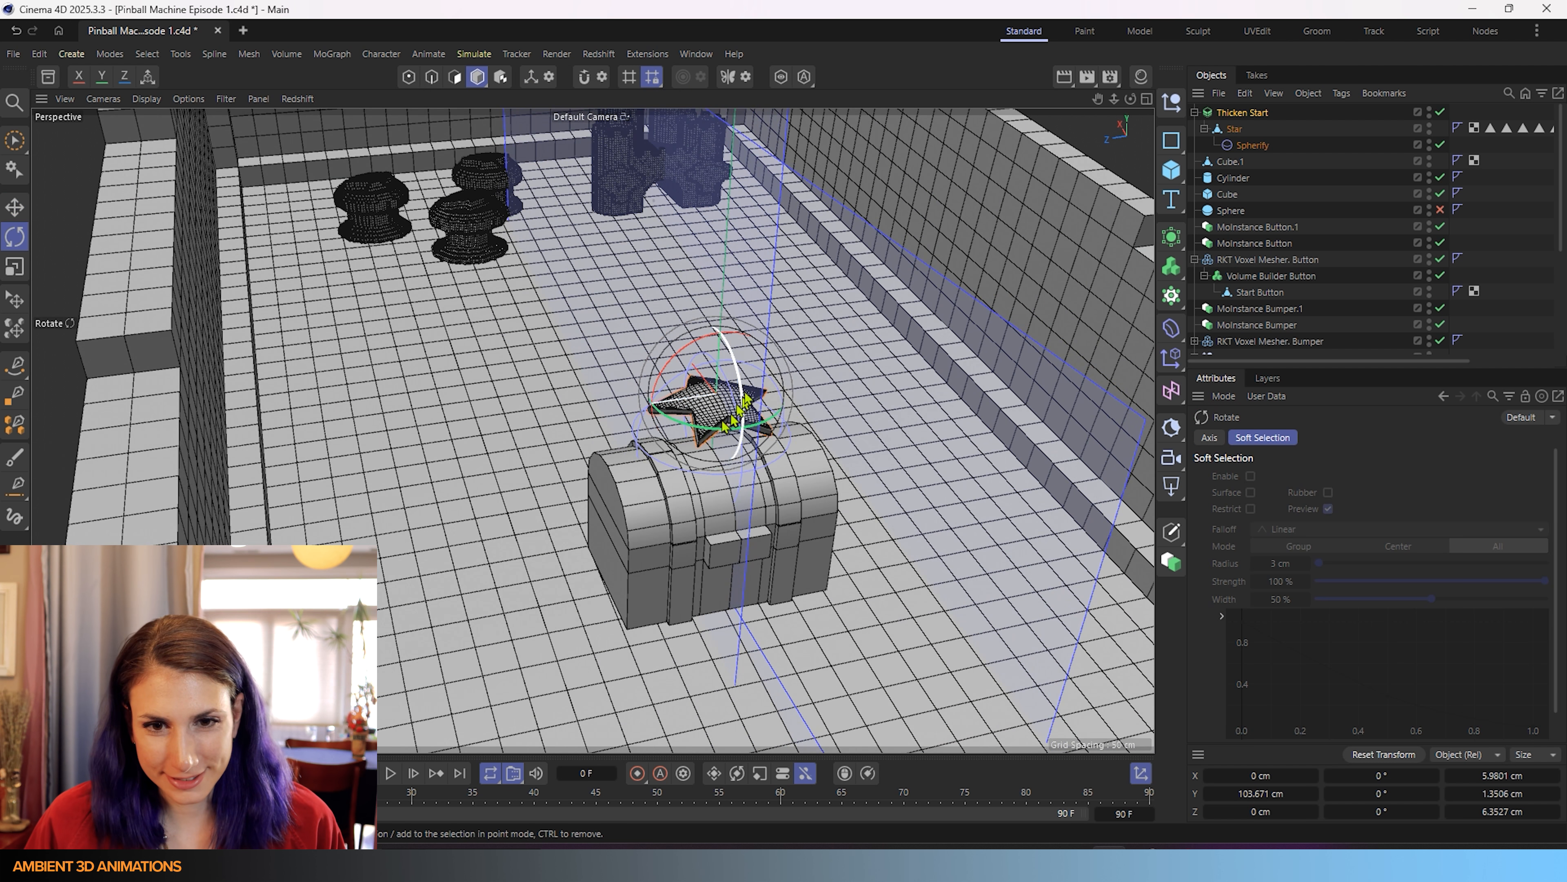
mouse_move(747, 383)
left_mouse_down()
mouse_move(706, 416)
mouse_move(728, 361)
left_mouse_up()
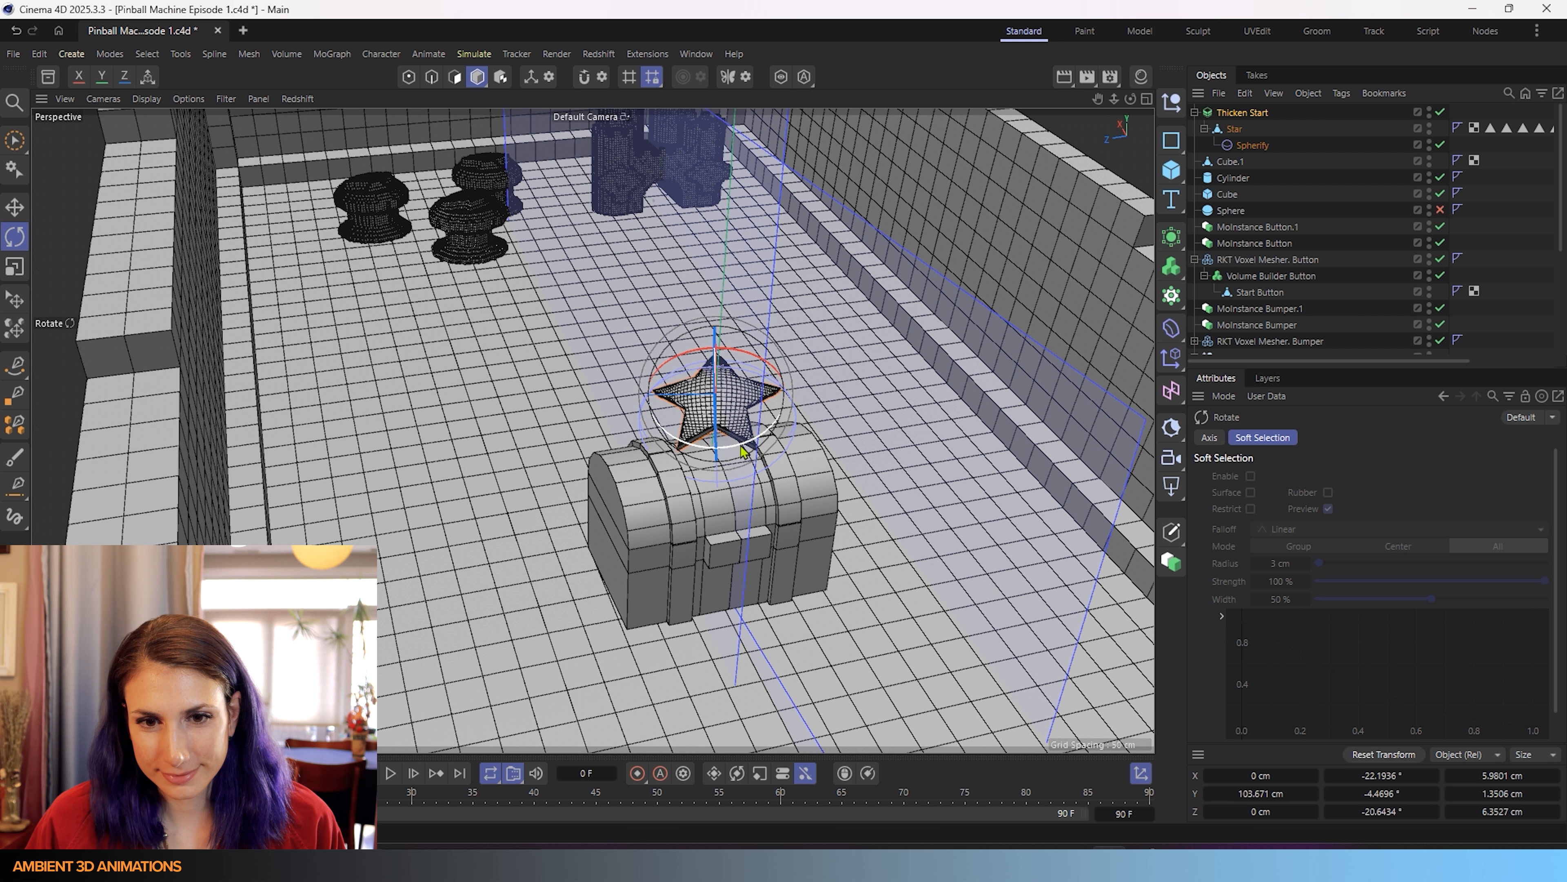
left_click_drag(732, 446, 722, 451)
- Move the tilted star onto the chest lid's front corner, at about X -2, Y 100.7 and Z 4.1 cm
key("e")
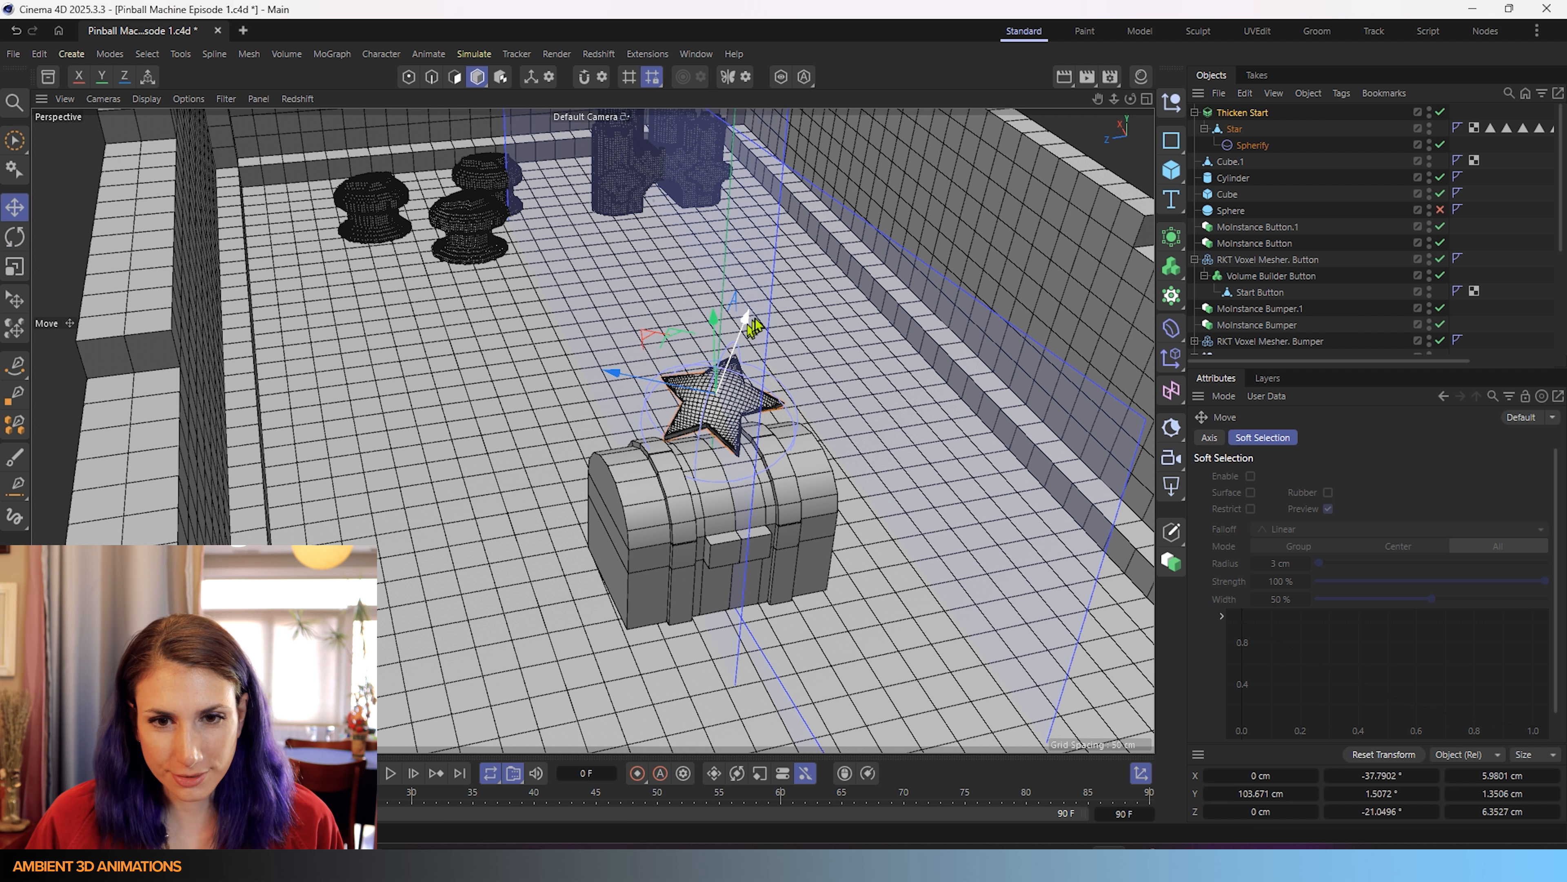
left_click_drag(745, 322, 589, 484)
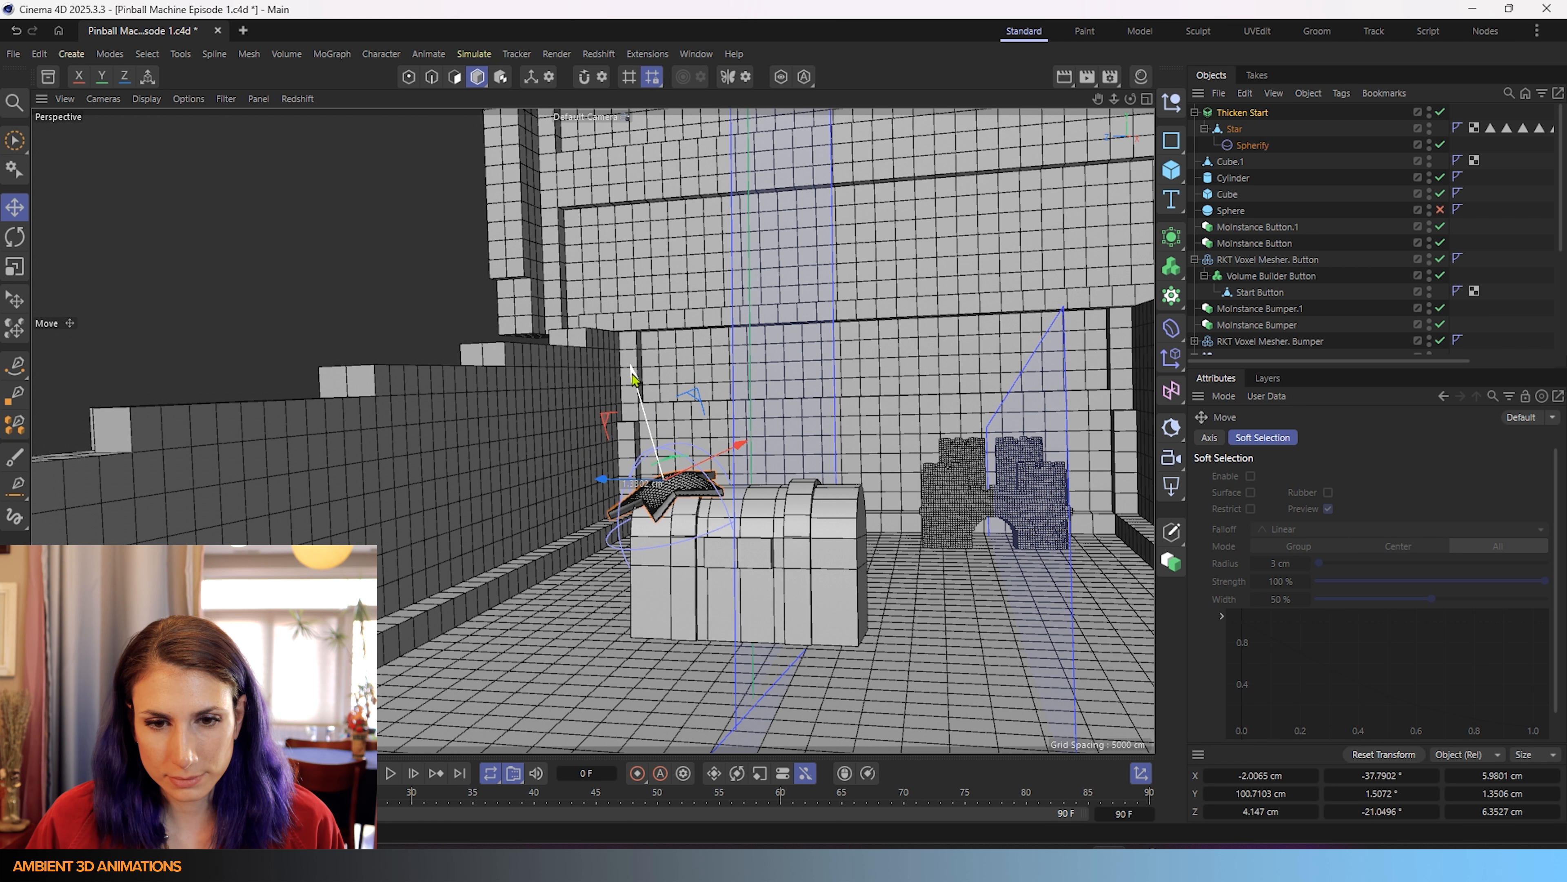
left_click_drag(735, 498, 820, 563, "alt")
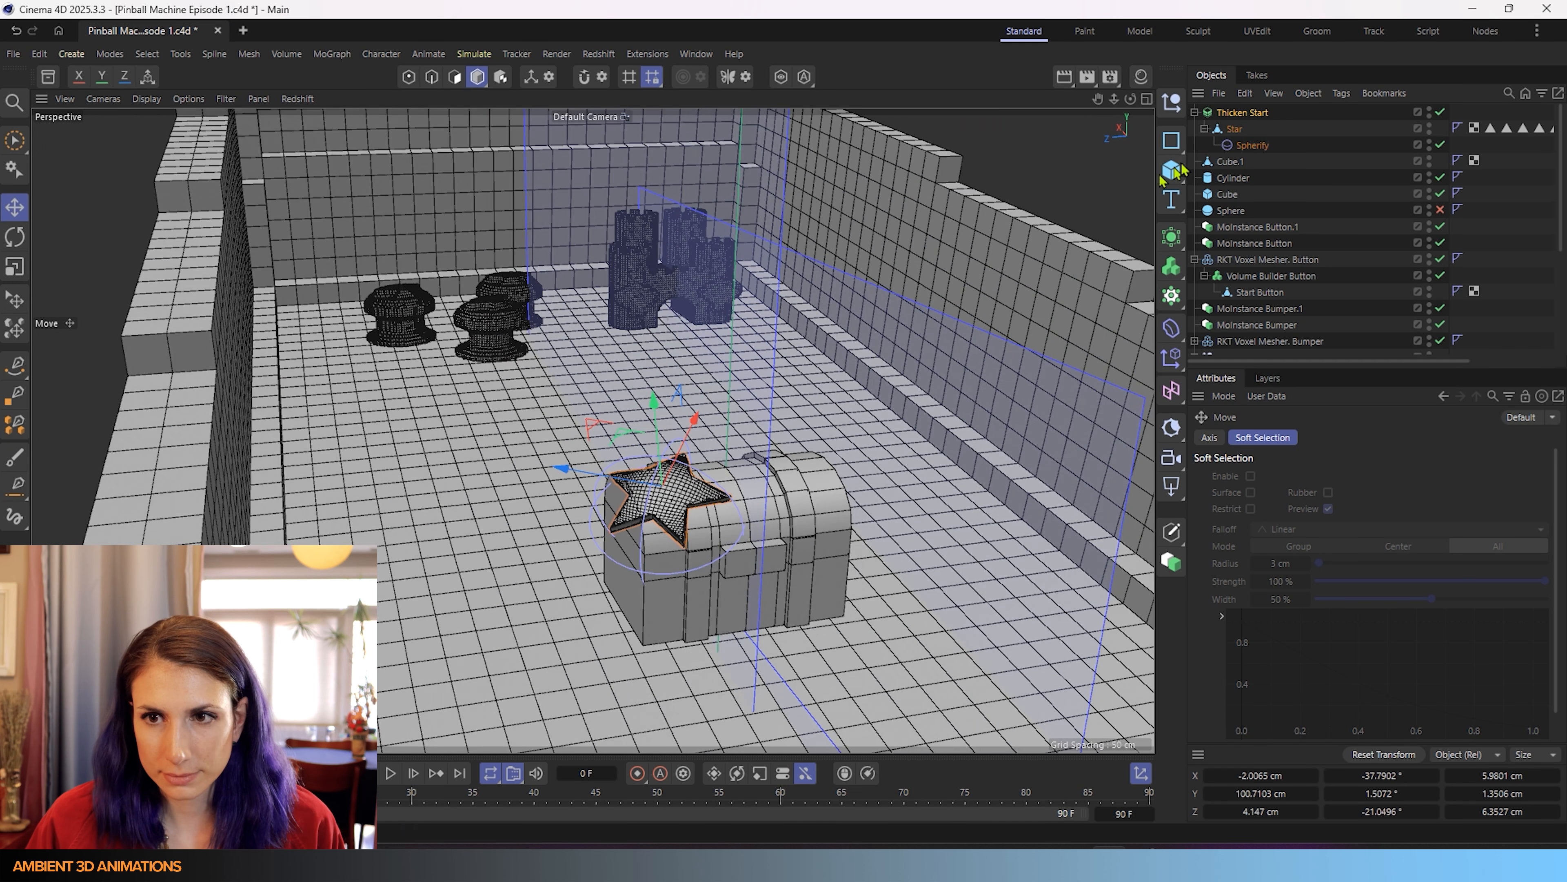
- Raise the Spherify deformer to about -1.73 cm in Y and set its strength to 47% to bend the star around the lid
left_click(1243, 147)
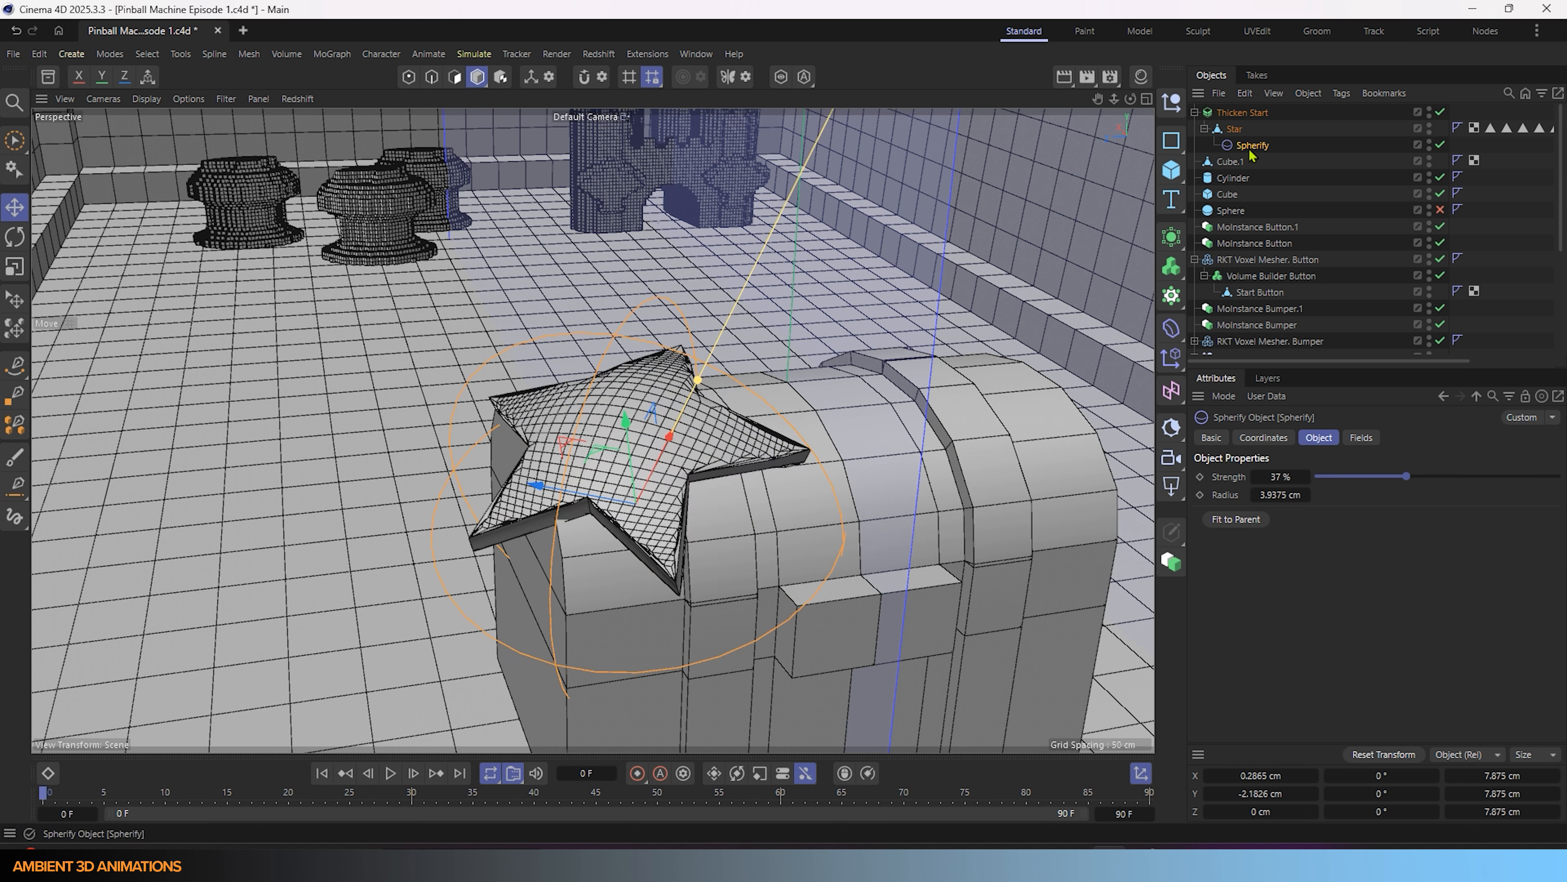
left_click_drag(628, 429, 628, 427)
left_click_drag(1407, 476, 1430, 476)
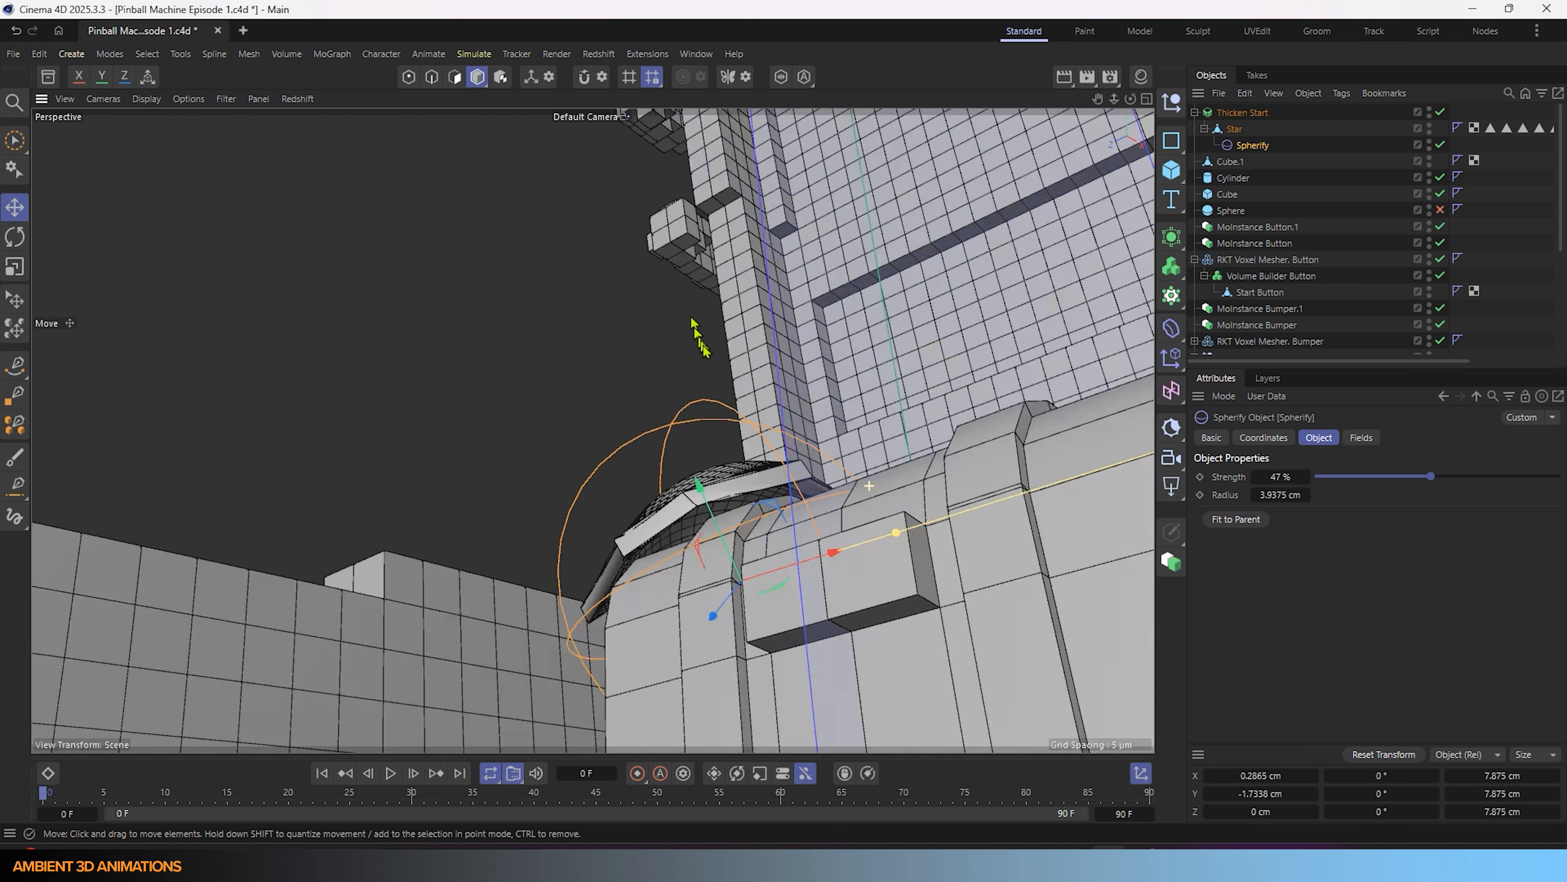
- Reduce the Spherify deformer's strength to 36% to flatten the star's bend over the chest lid
left_click_drag(696, 334, 716, 371, "alt")
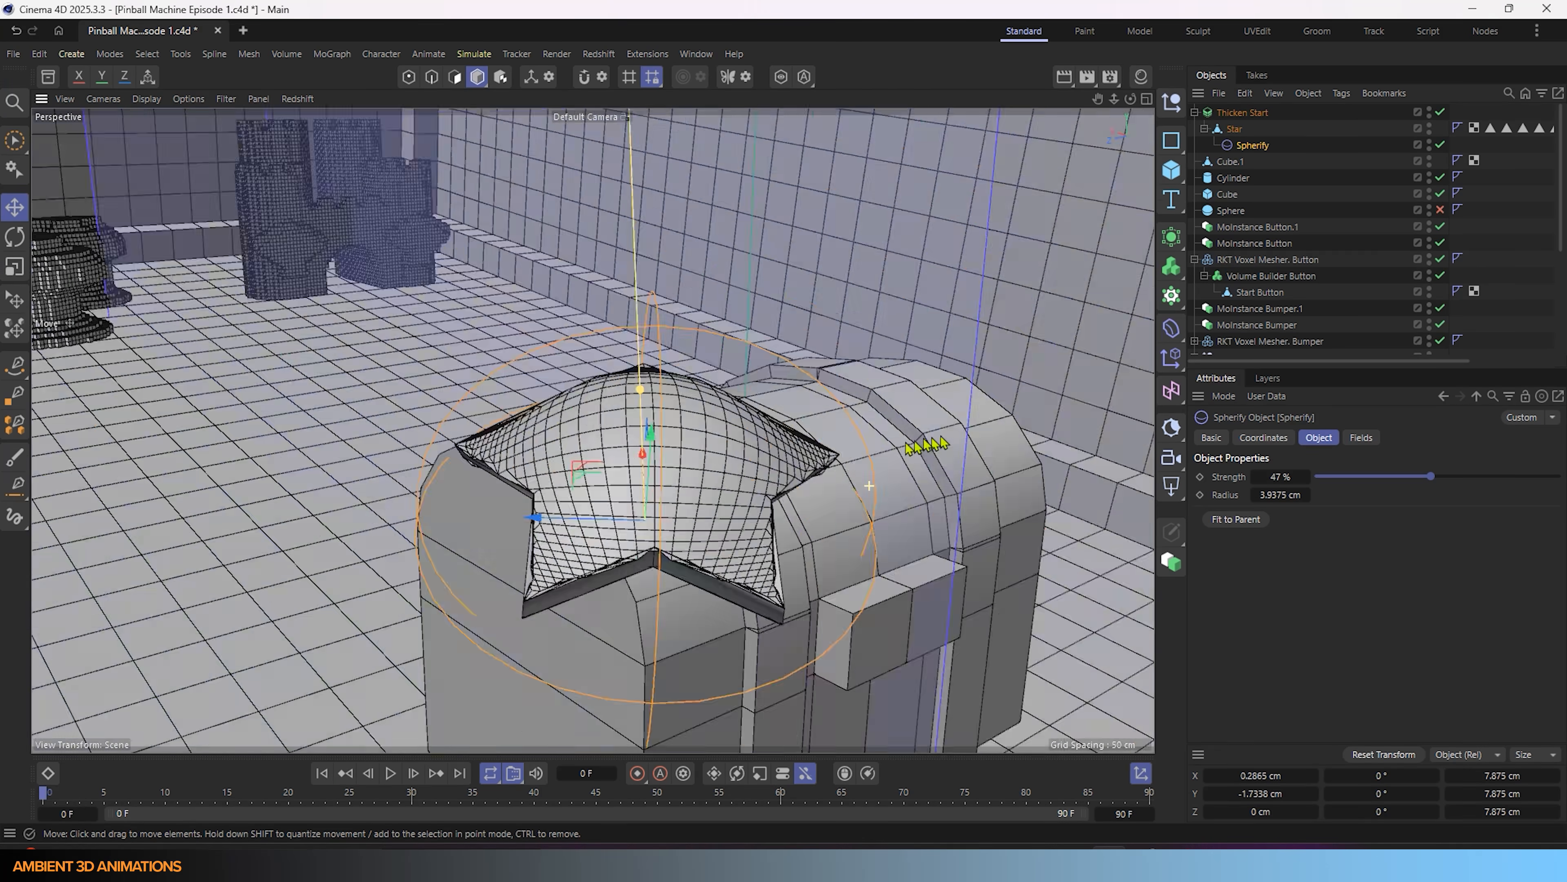
left_click_drag(1430, 476, 1403, 481)
left_click_drag(1403, 481, 1405, 479)
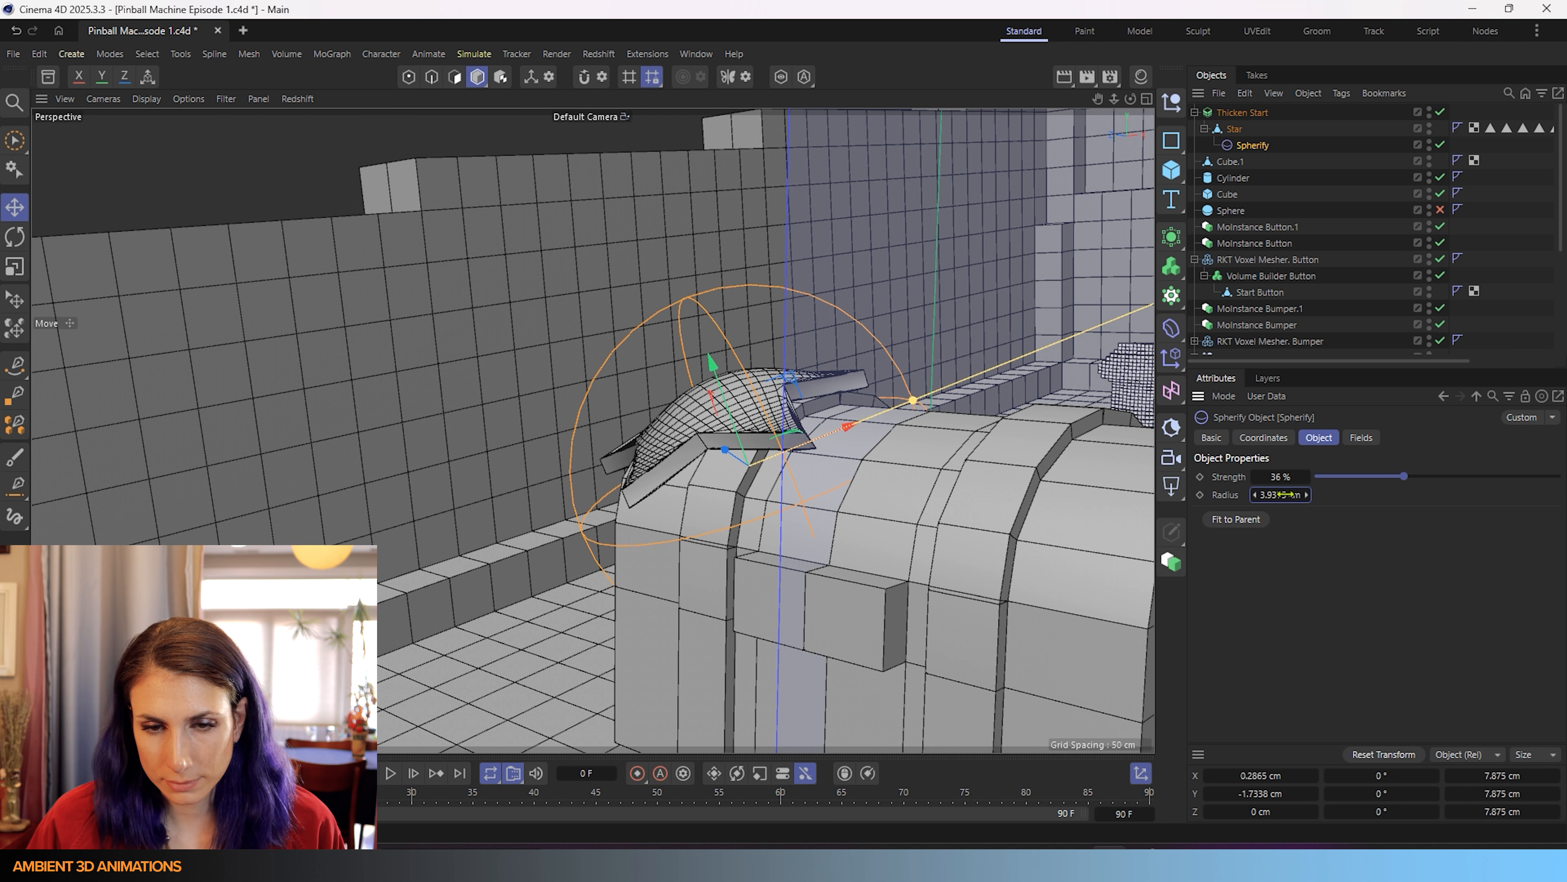
left_click_drag(889, 491, 1134, 321, "alt")
left_click(1242, 113)
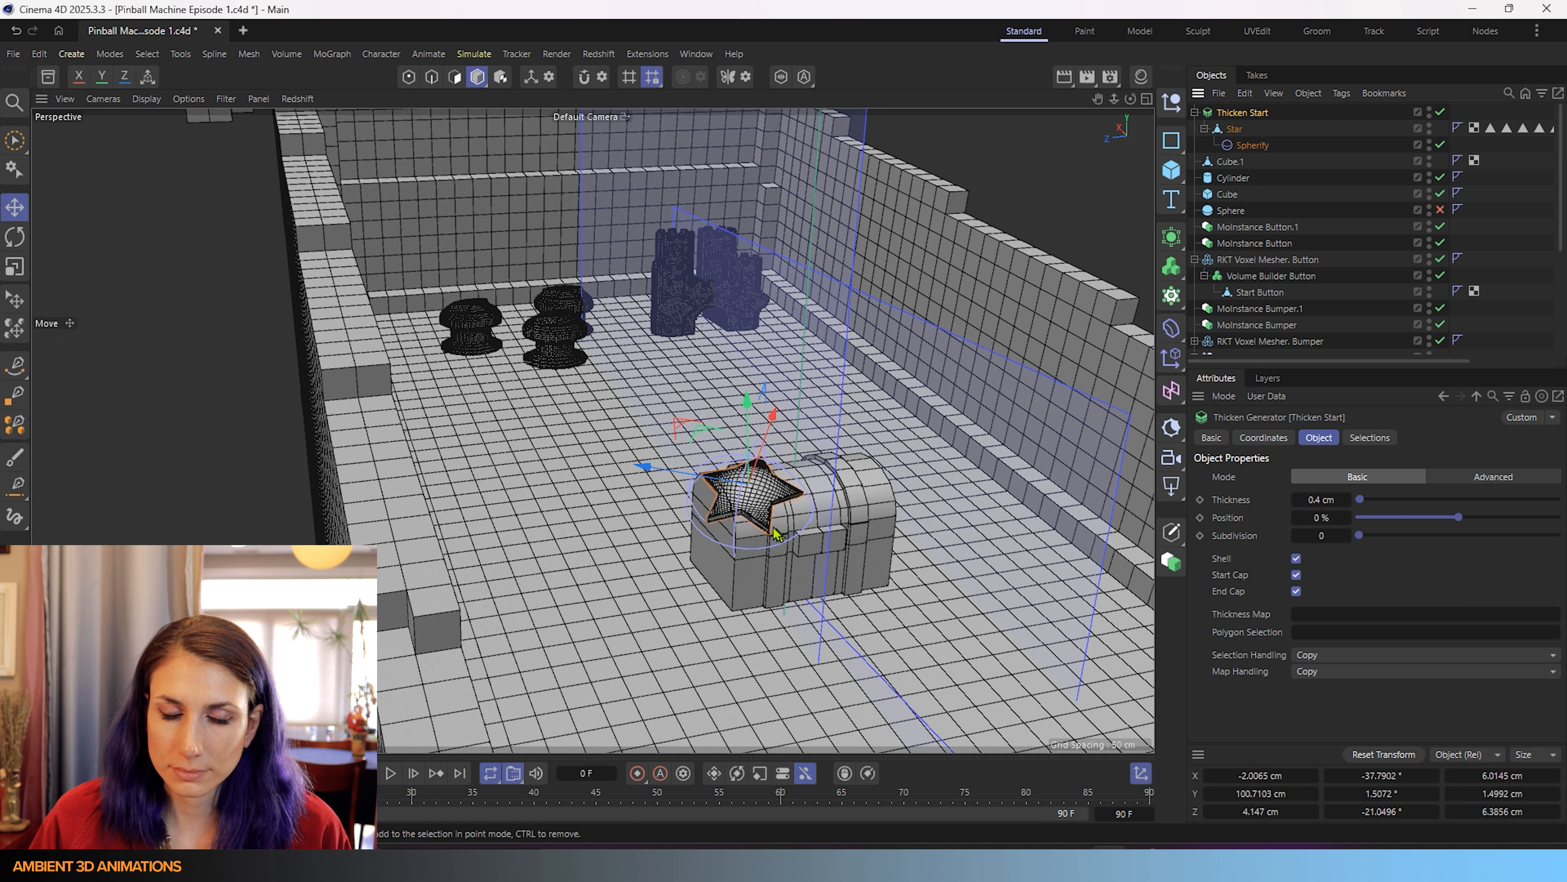
left_click_drag(864, 506, 856, 539, "alt")
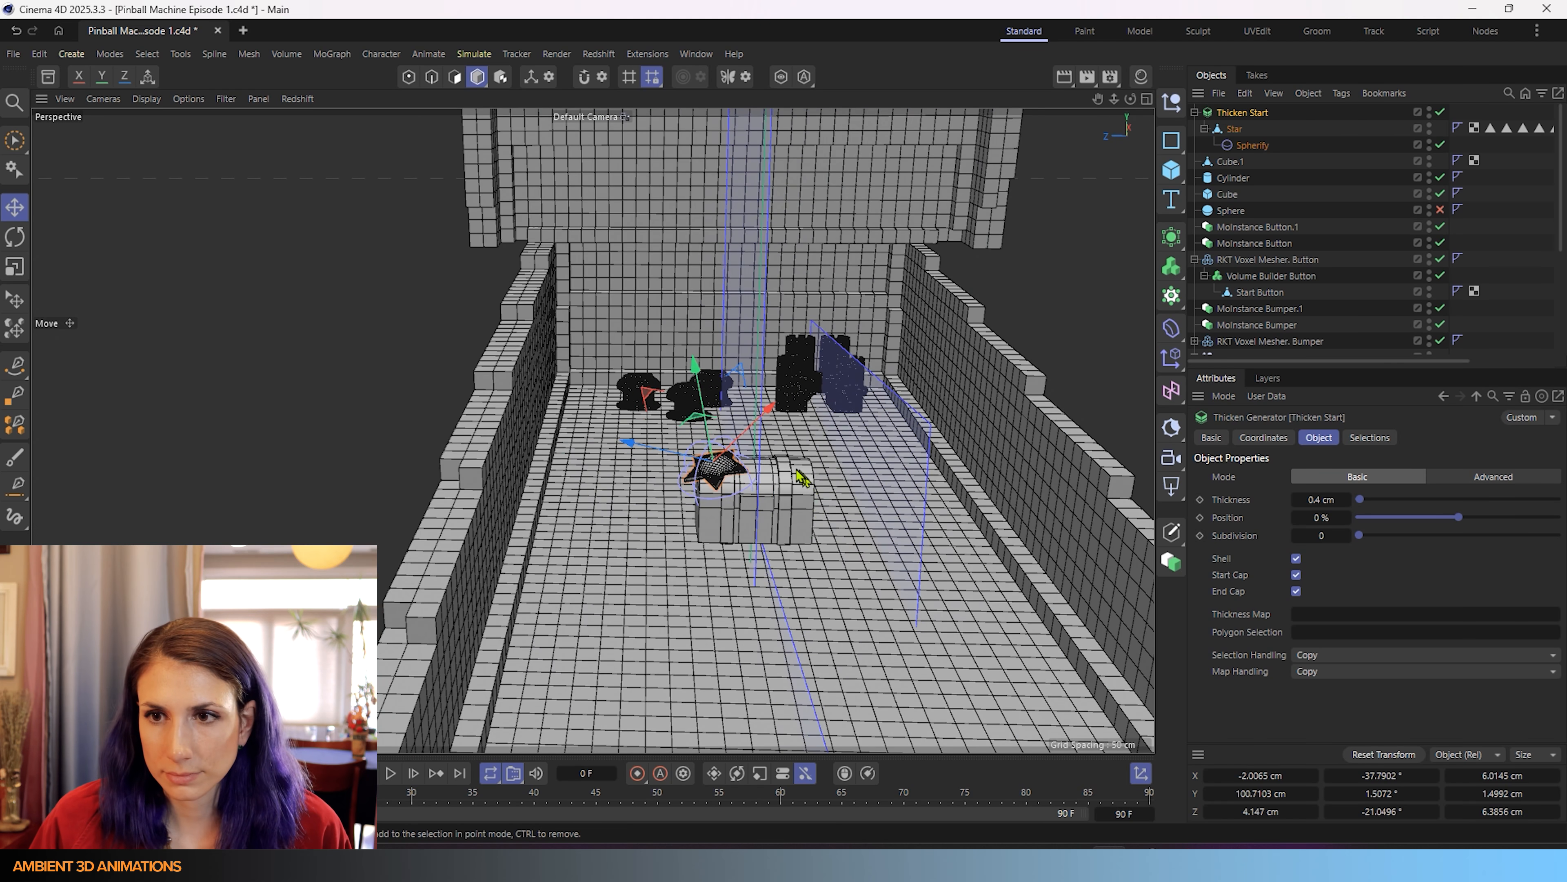
key("o")
- Duplicate the start button's RKT Voxel Mesher together with its Volume Builder and mesh
left_click(1235, 144)
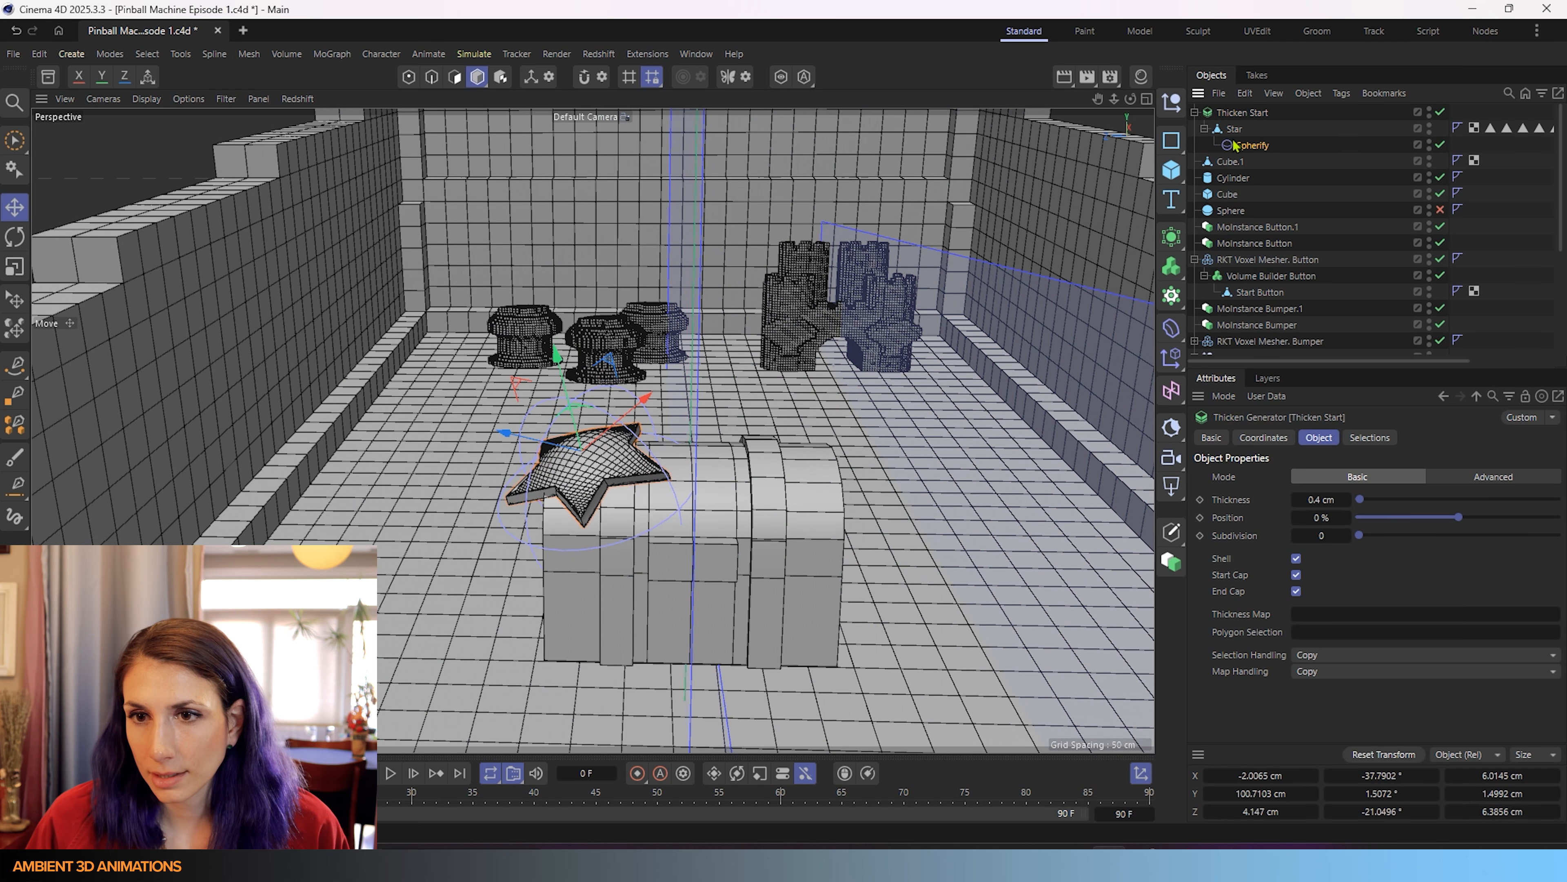
left_click(1253, 245)
left_click(1253, 277)
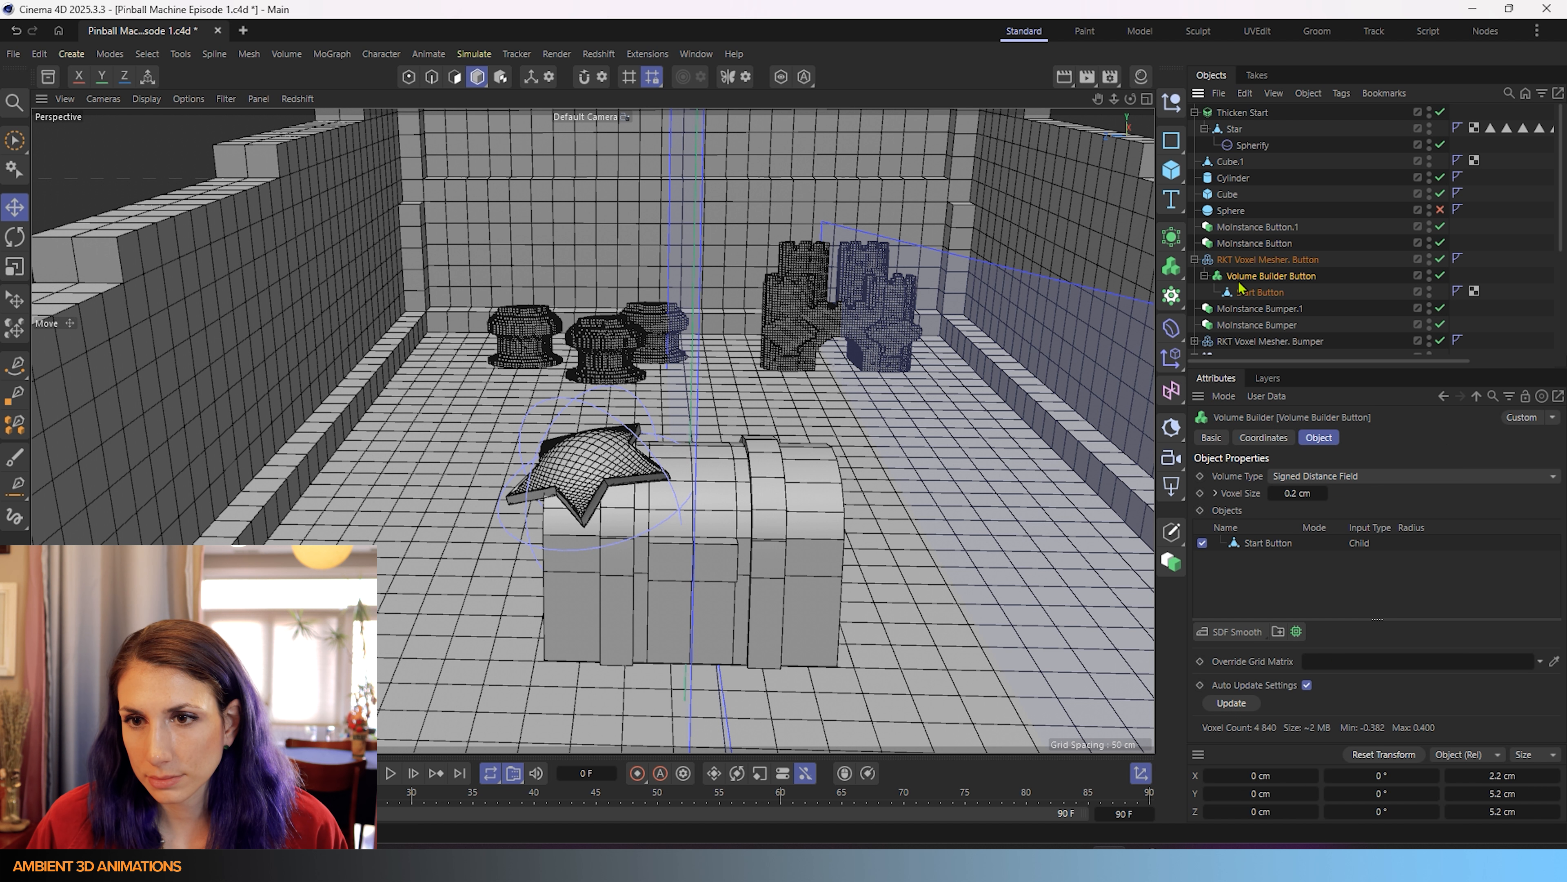
left_click(1248, 260)
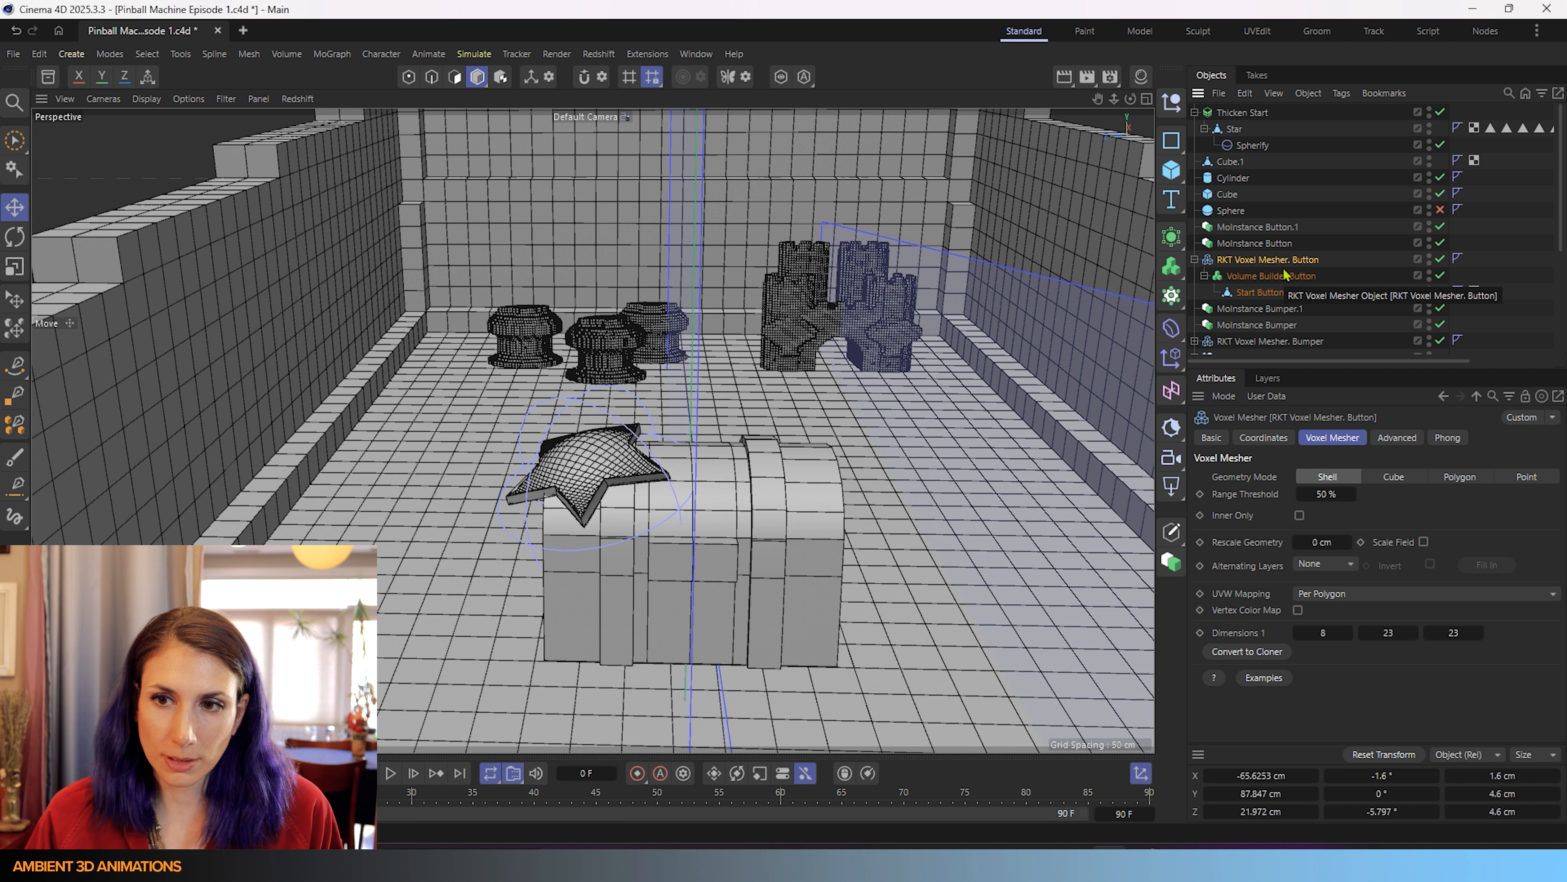
key("ctrl+c")
key("ctrl+v")
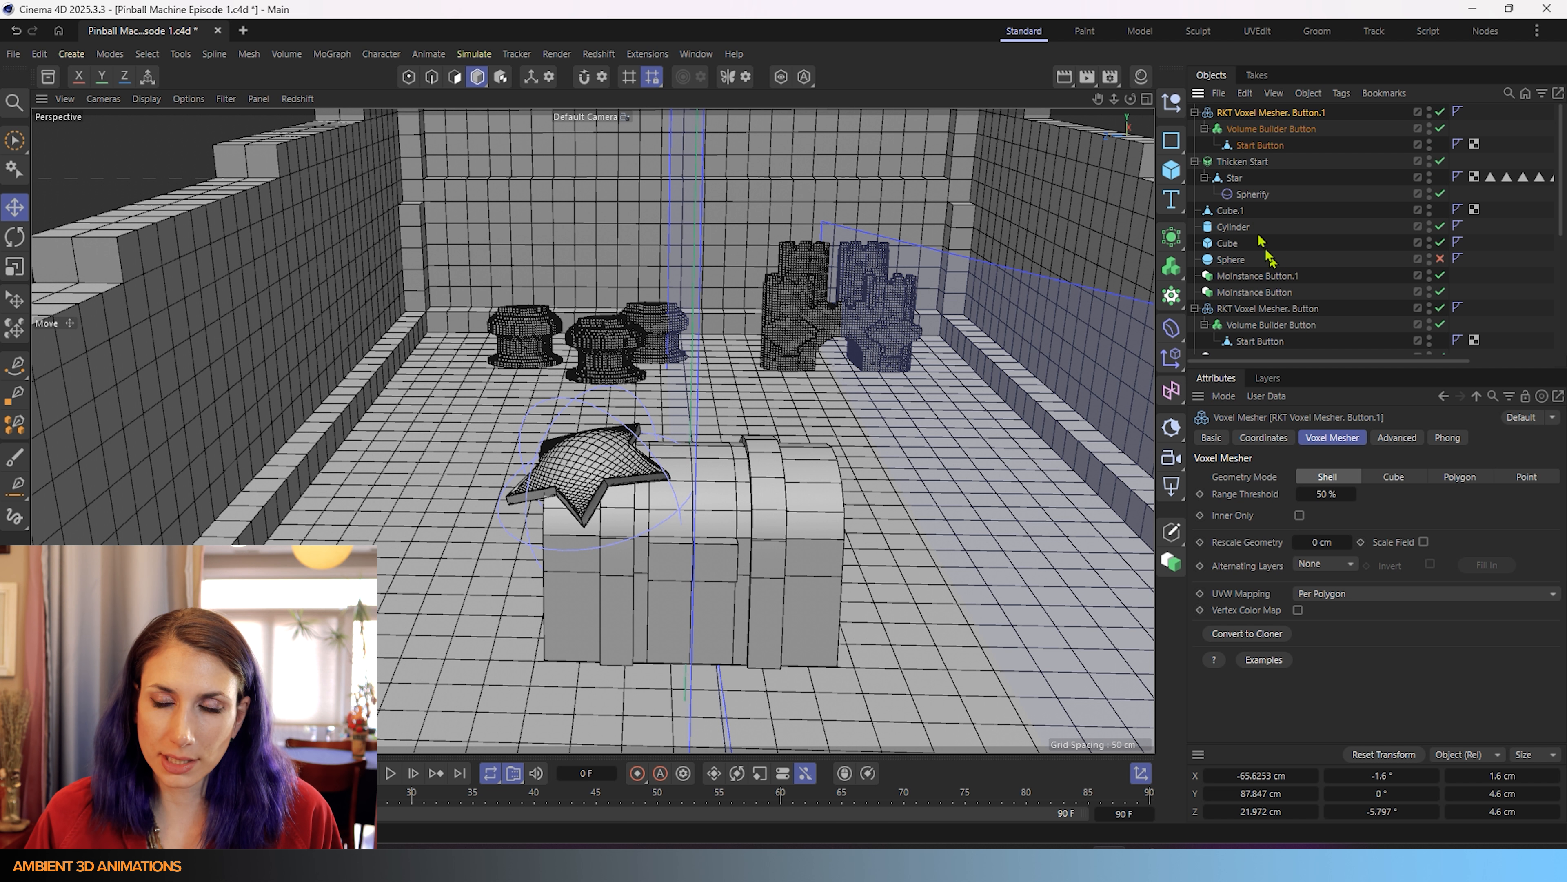
- Delete the Start Button mesh from the copied voxel mesher's Volume Builder
left_click(1253, 131)
left_click(1253, 146)
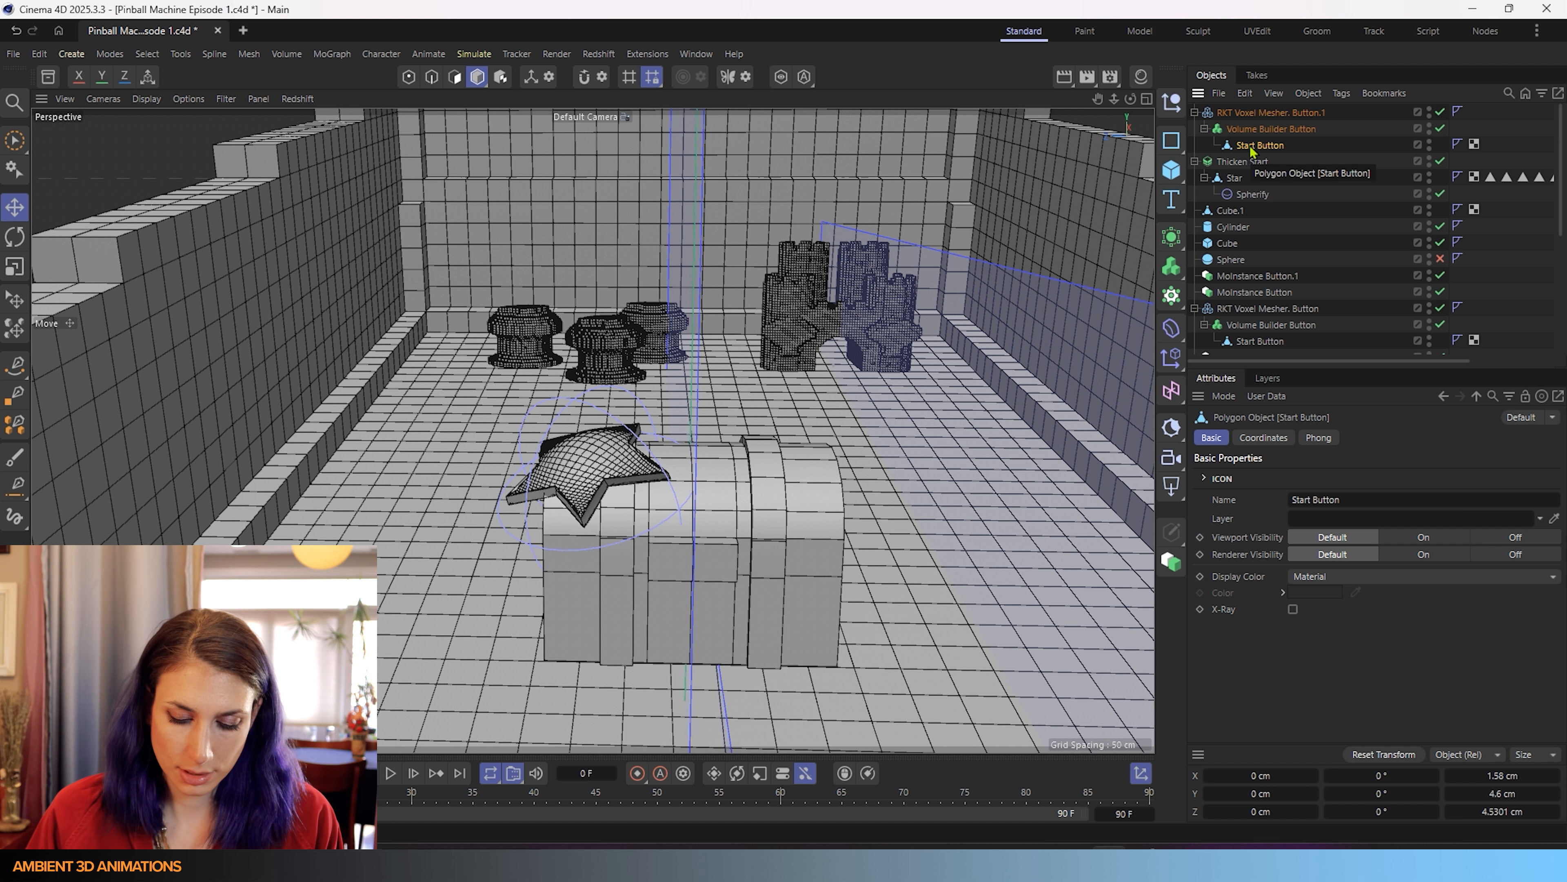
key("Delete")
- Nest the copied RKT Voxel Mesher under the Star mesh and reset its transform to align it with the star
left_click(1269, 113)
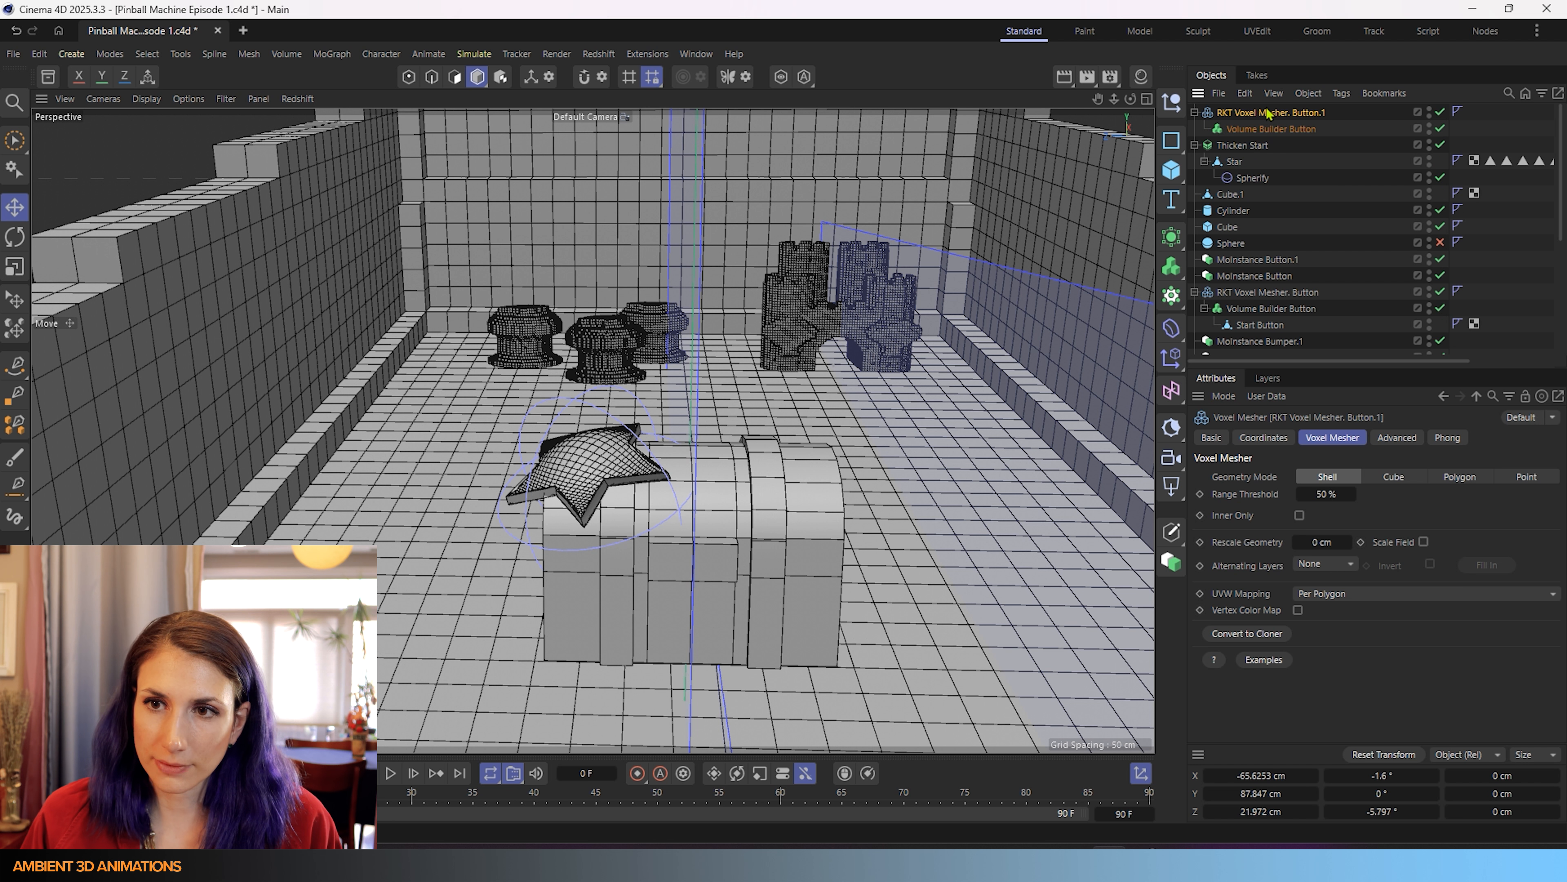
left_click(1239, 147)
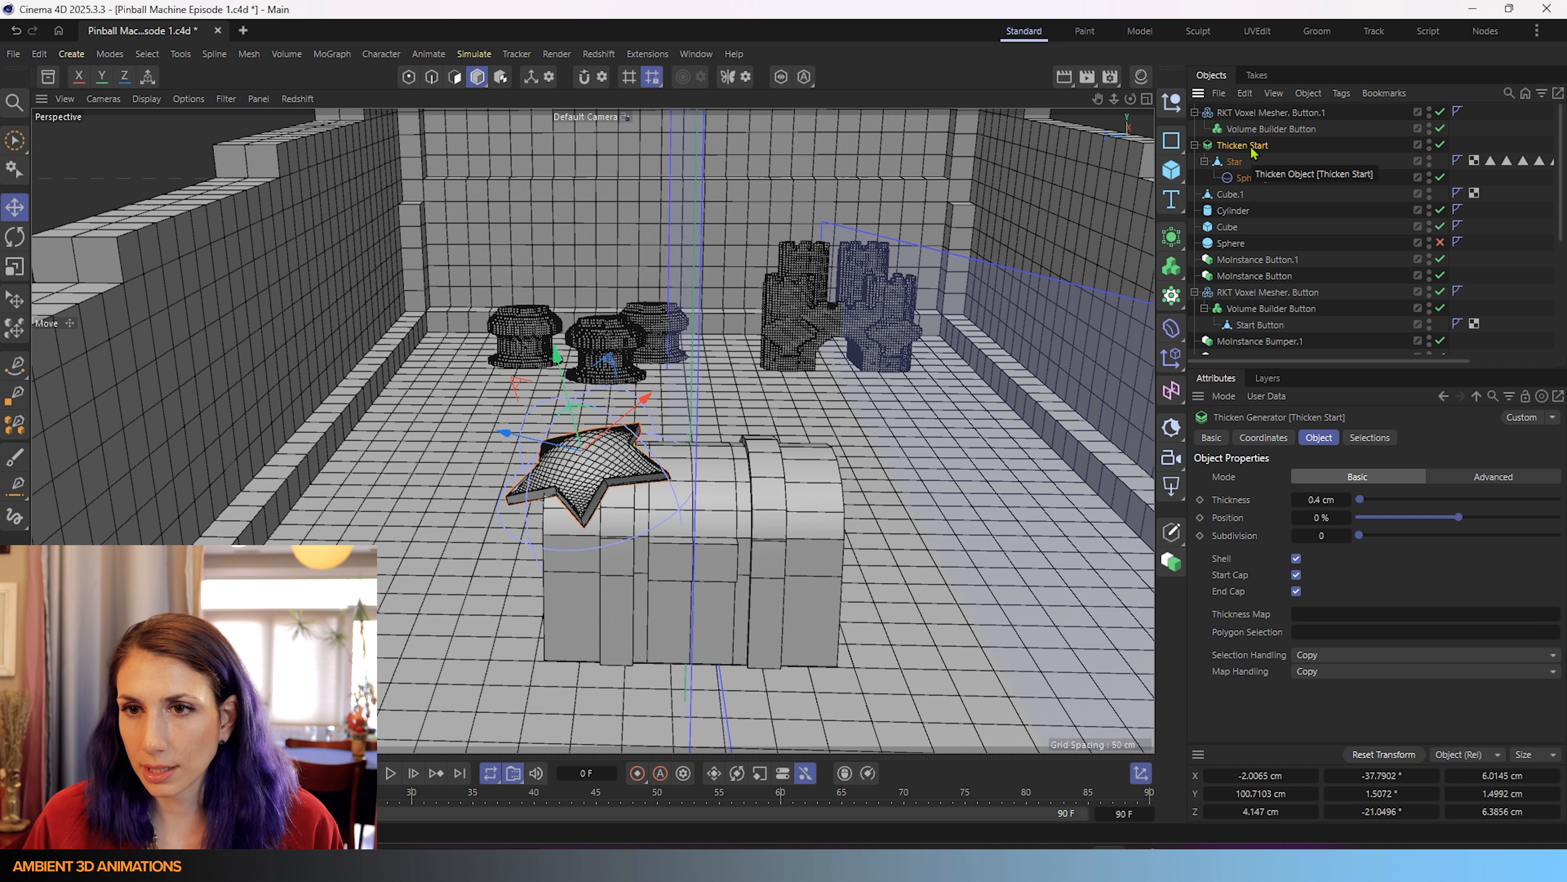
mouse_move(1253, 152)
left_mouse_down()
mouse_move(1256, 119)
mouse_move(1233, 163)
left_mouse_up()
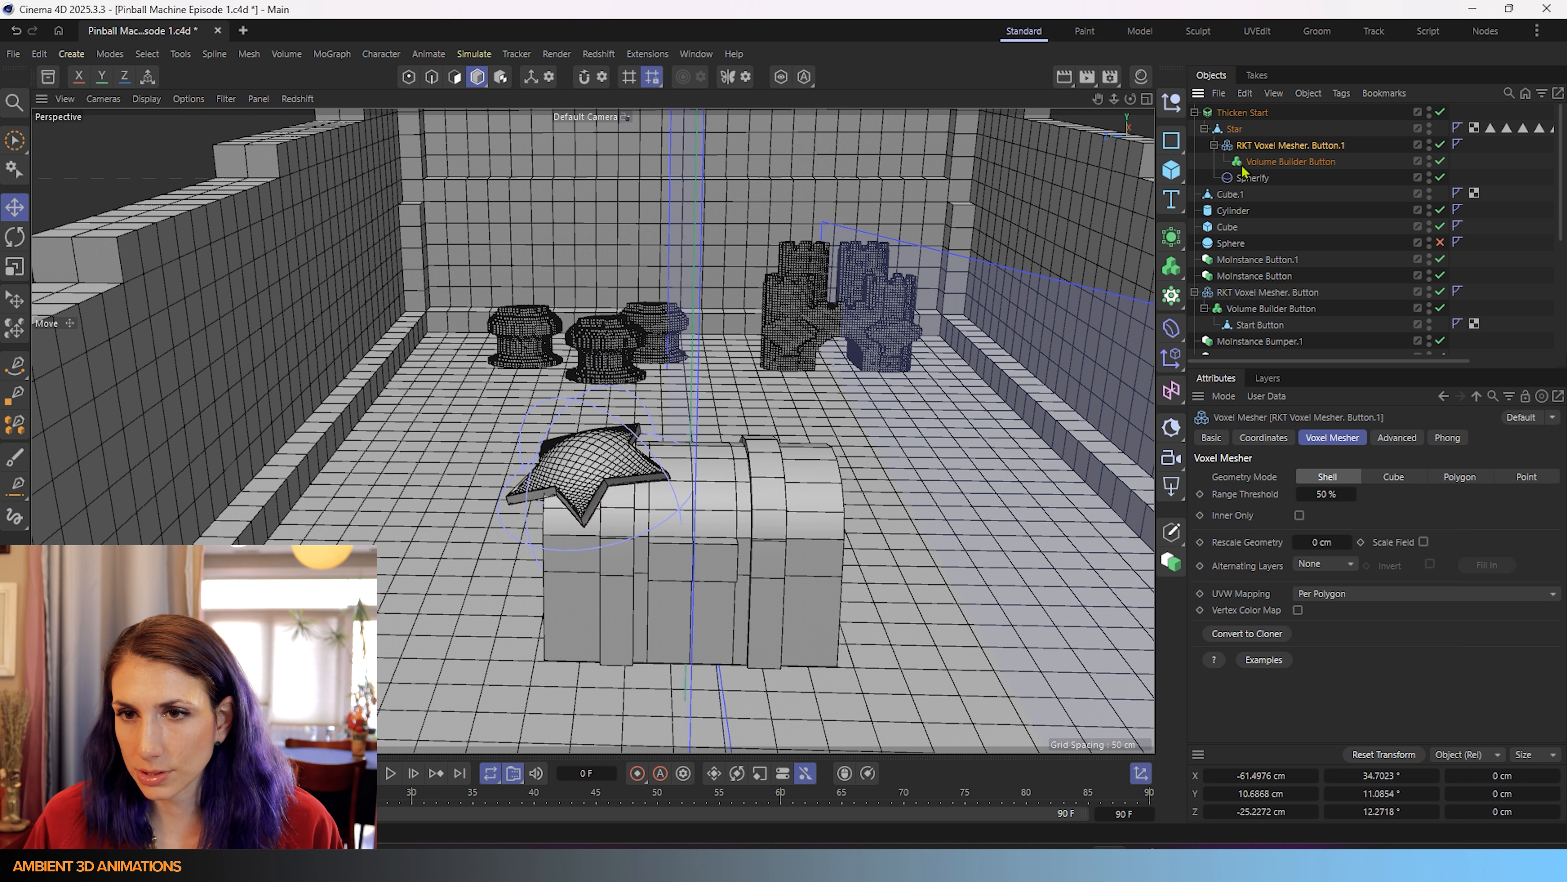
left_click(1259, 161)
left_click(1277, 145)
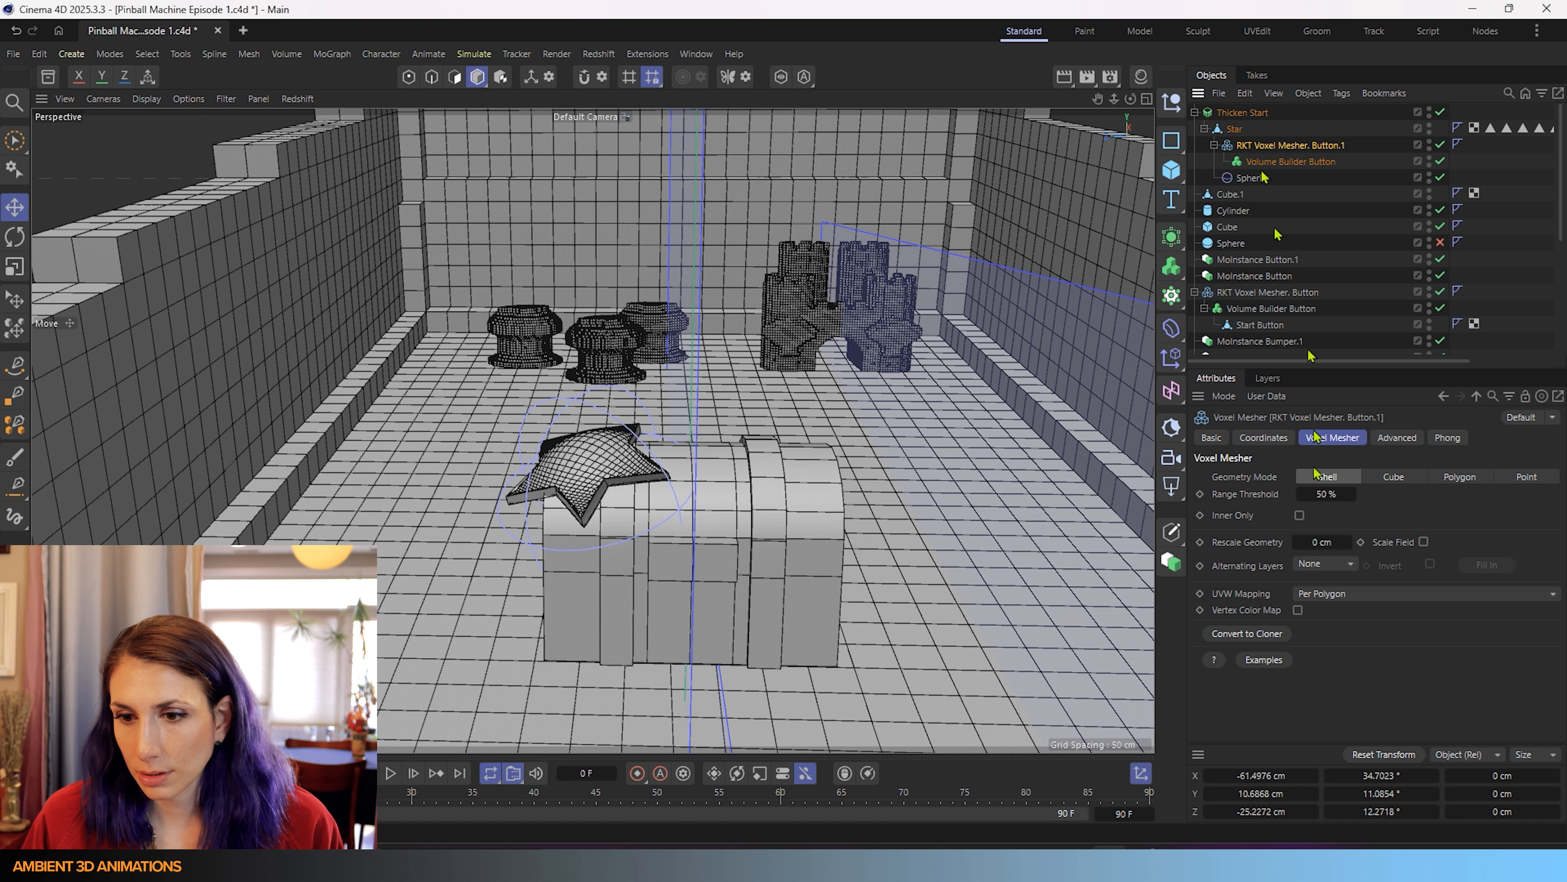
left_click(1386, 754)
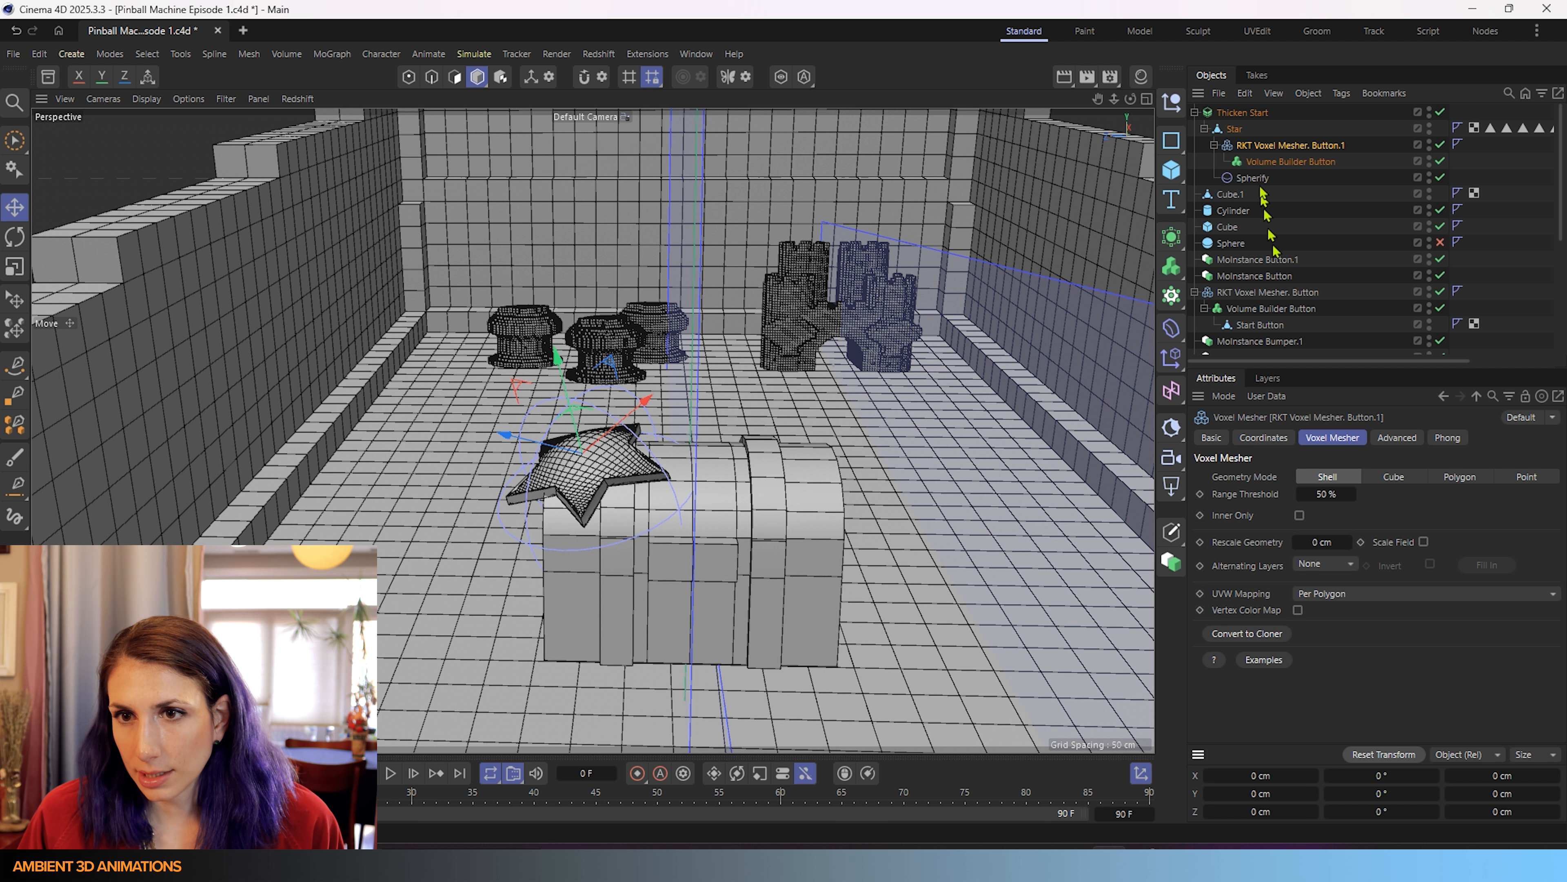
- Move the aligned voxel mesher back to the top level and place Thicken Start inside its Volume Builder
mouse_move(1243, 147)
left_mouse_down()
mouse_move(1233, 102)
mouse_move(1243, 137)
mouse_move(1266, 131)
left_mouse_up()
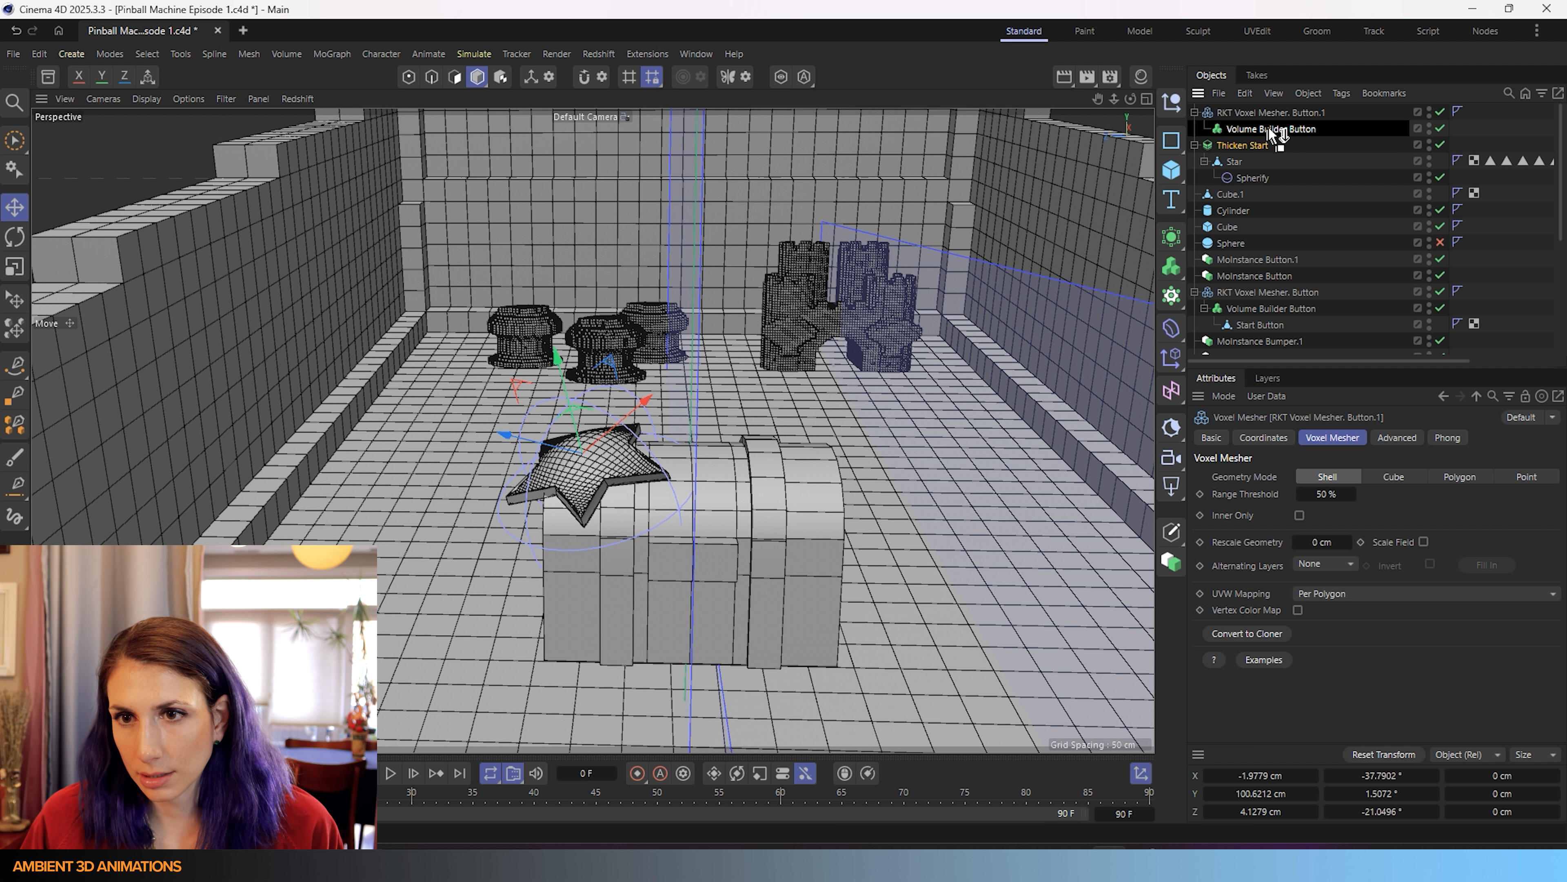
left_click_drag(665, 494, 710, 405, "alt")
key("o")
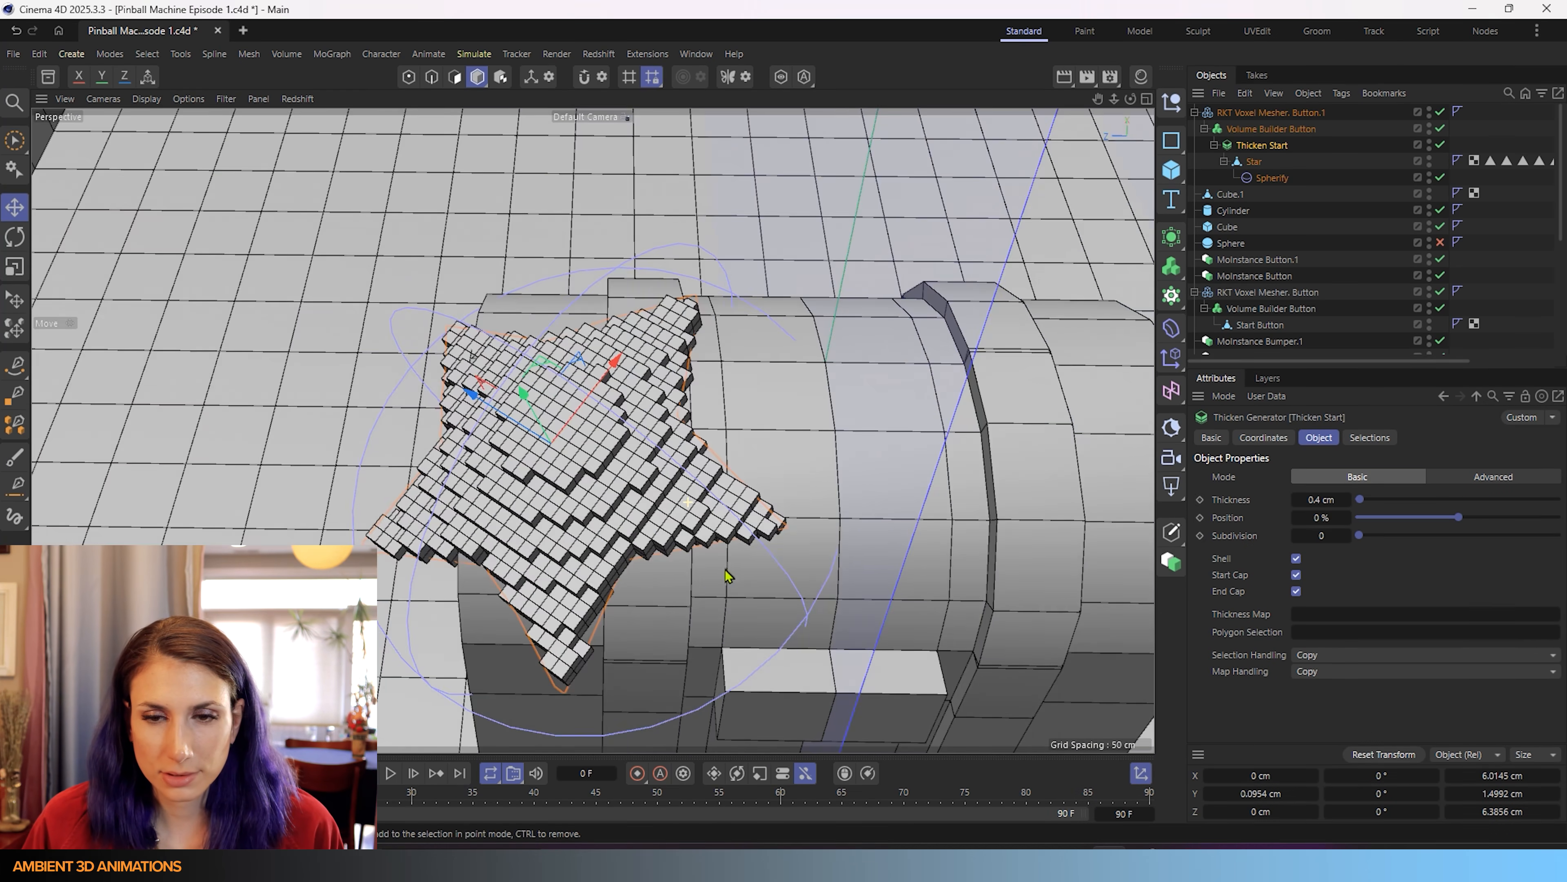
- Rename Cube.1 as Treasure Chest and place it in the Volume Builder above Thicken Start
left_click(1235, 194)
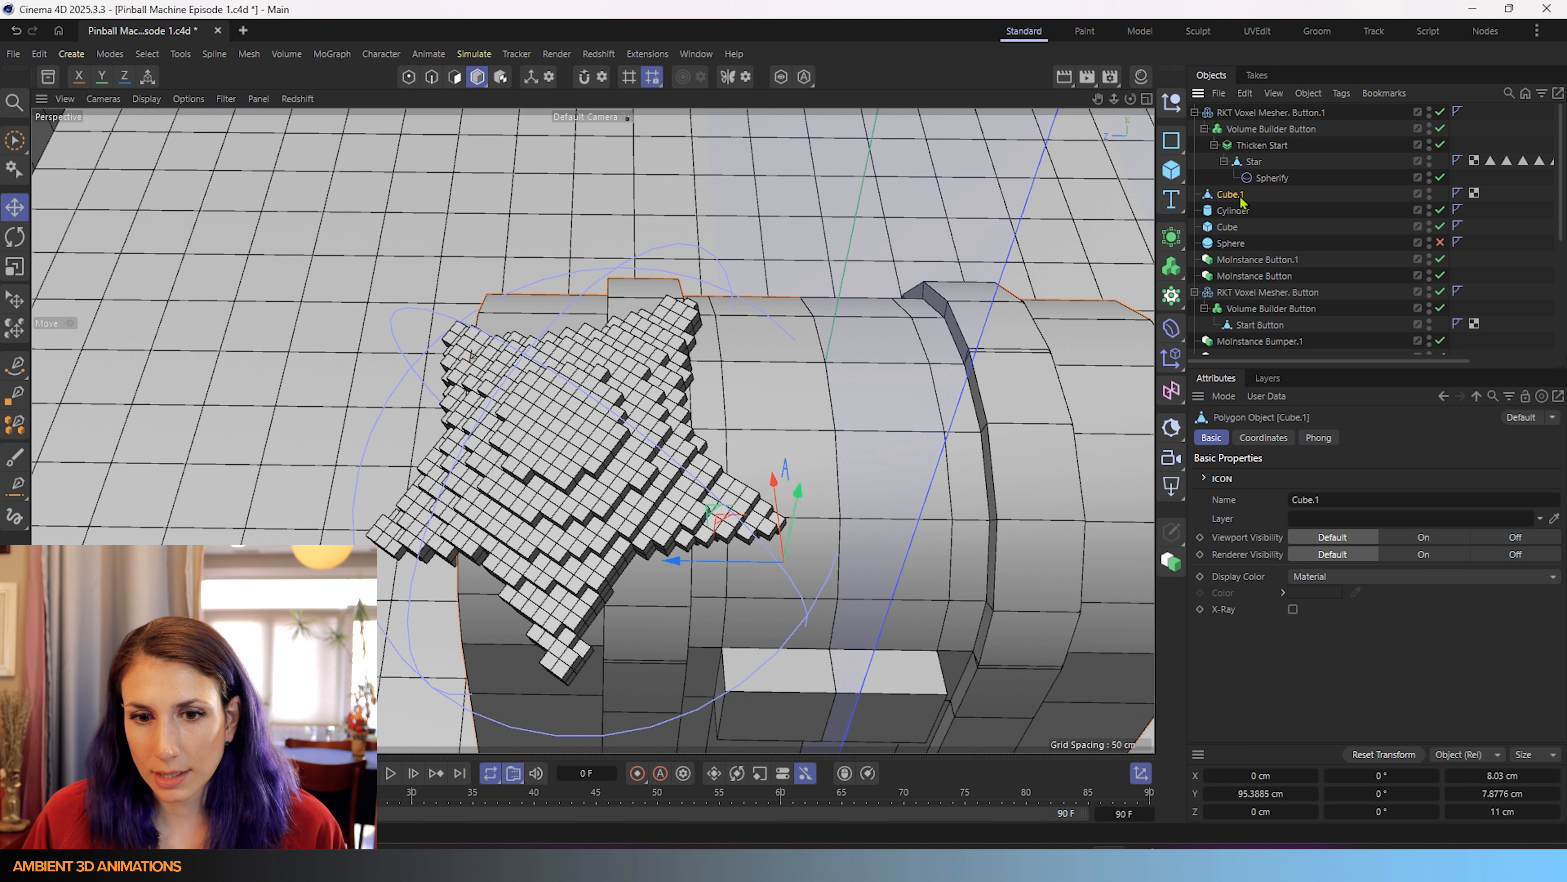
double_click(1240, 195)
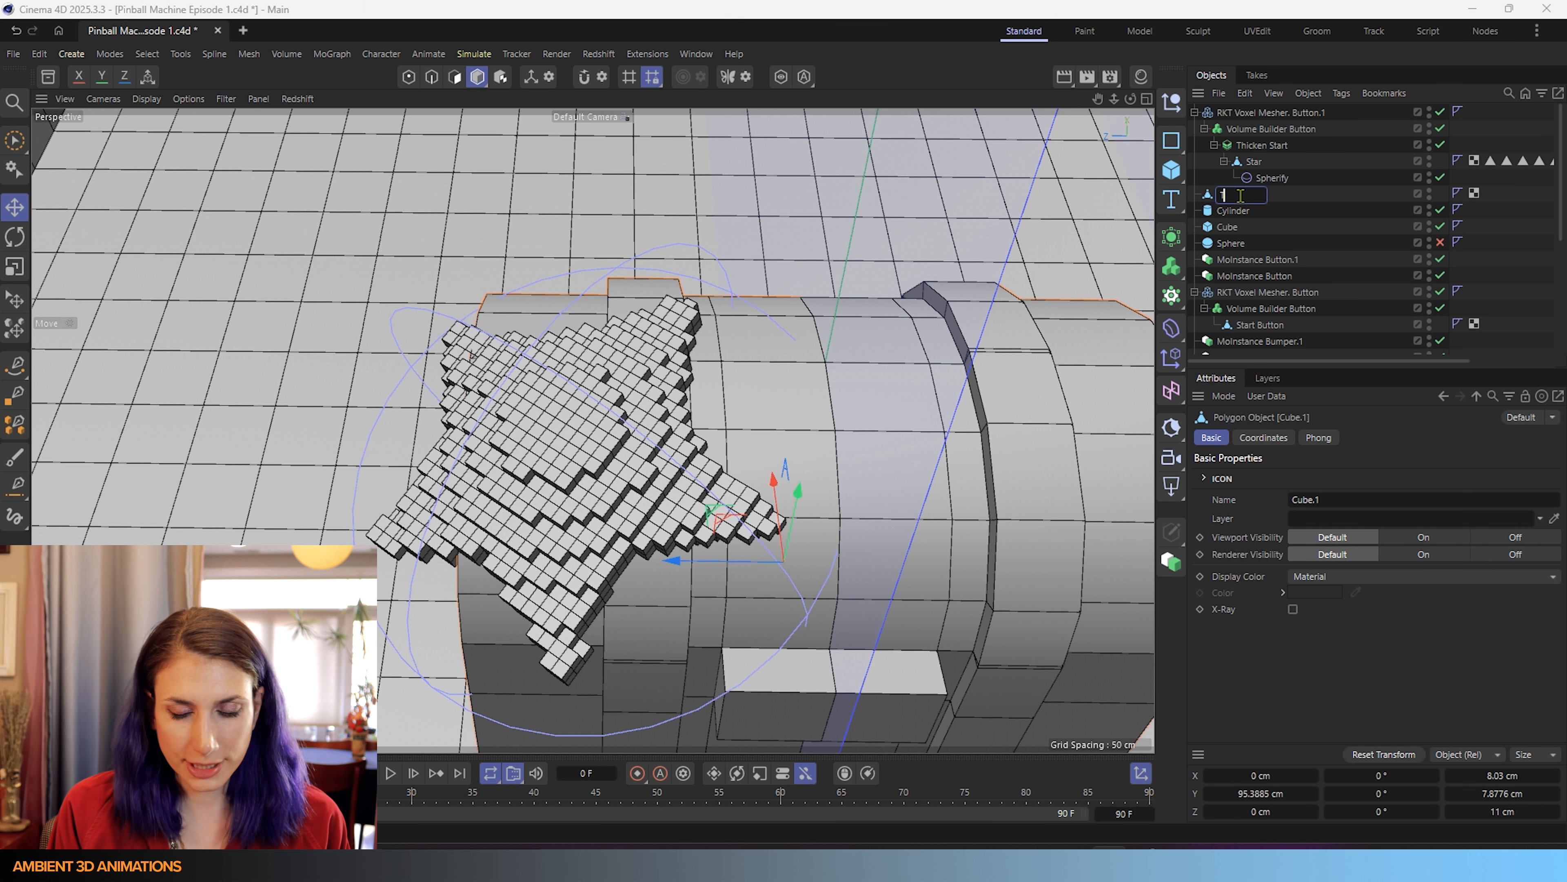
type("Treasure Che")
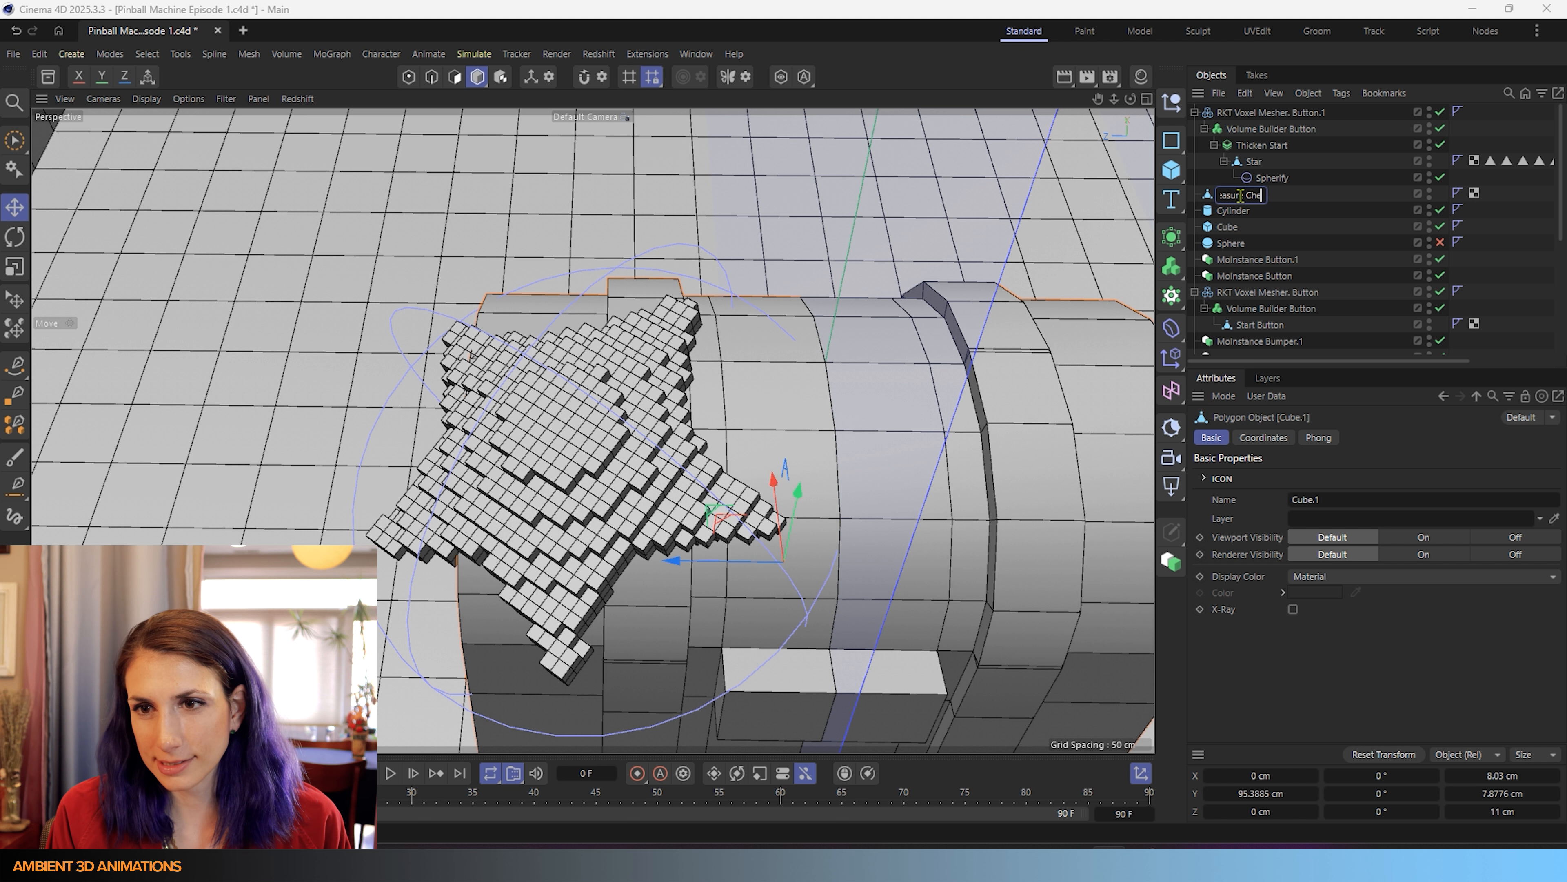
type("st")
key("Return")
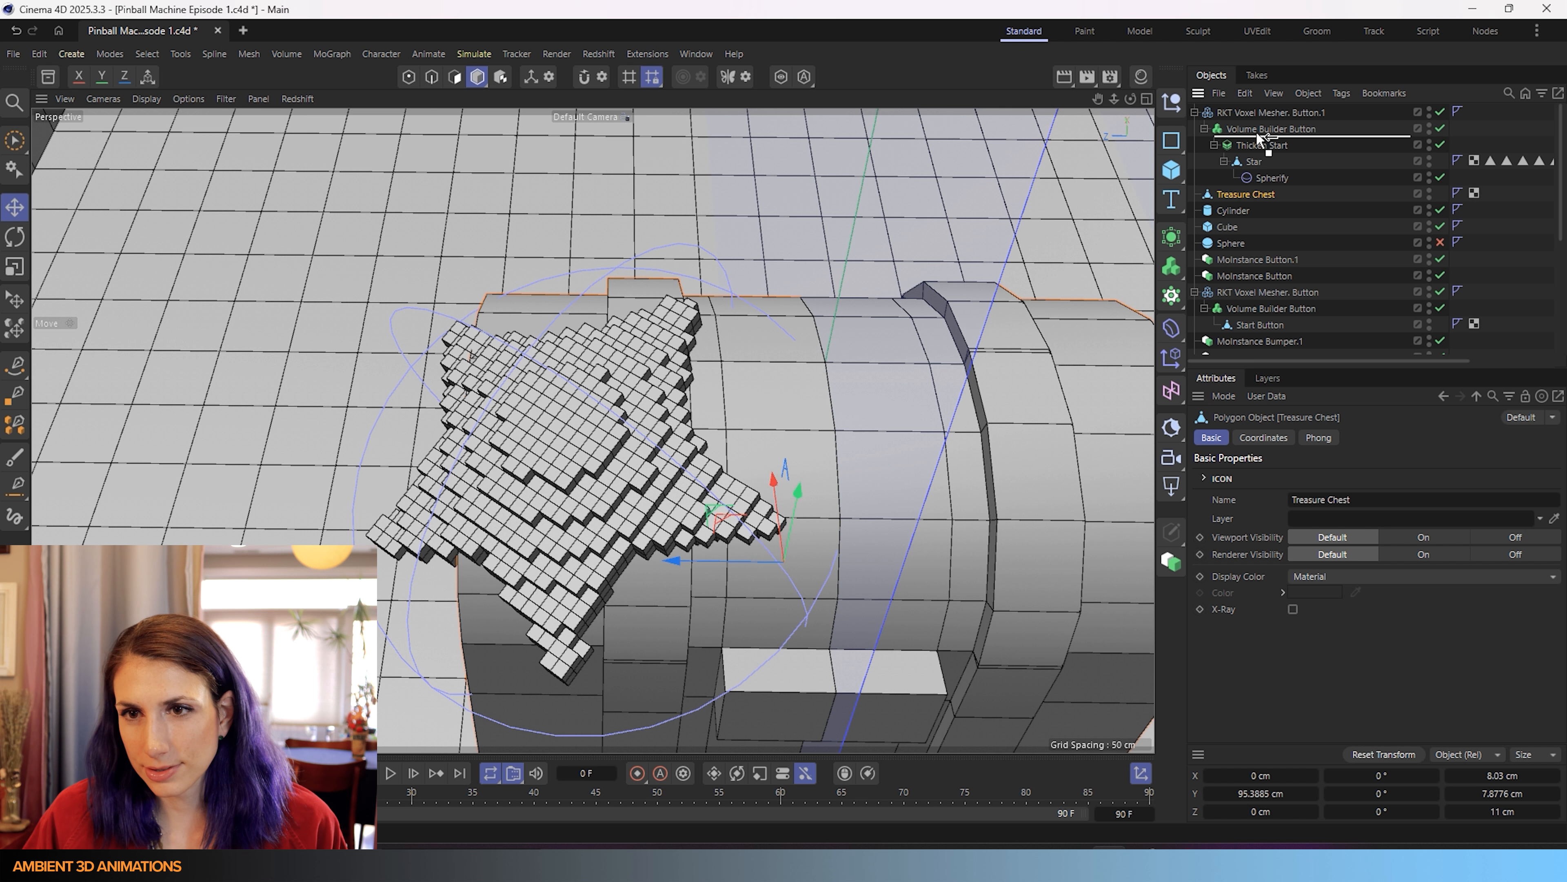
left_click_drag(1259, 139, 1259, 139)
scroll(845, 471, "down", 8)
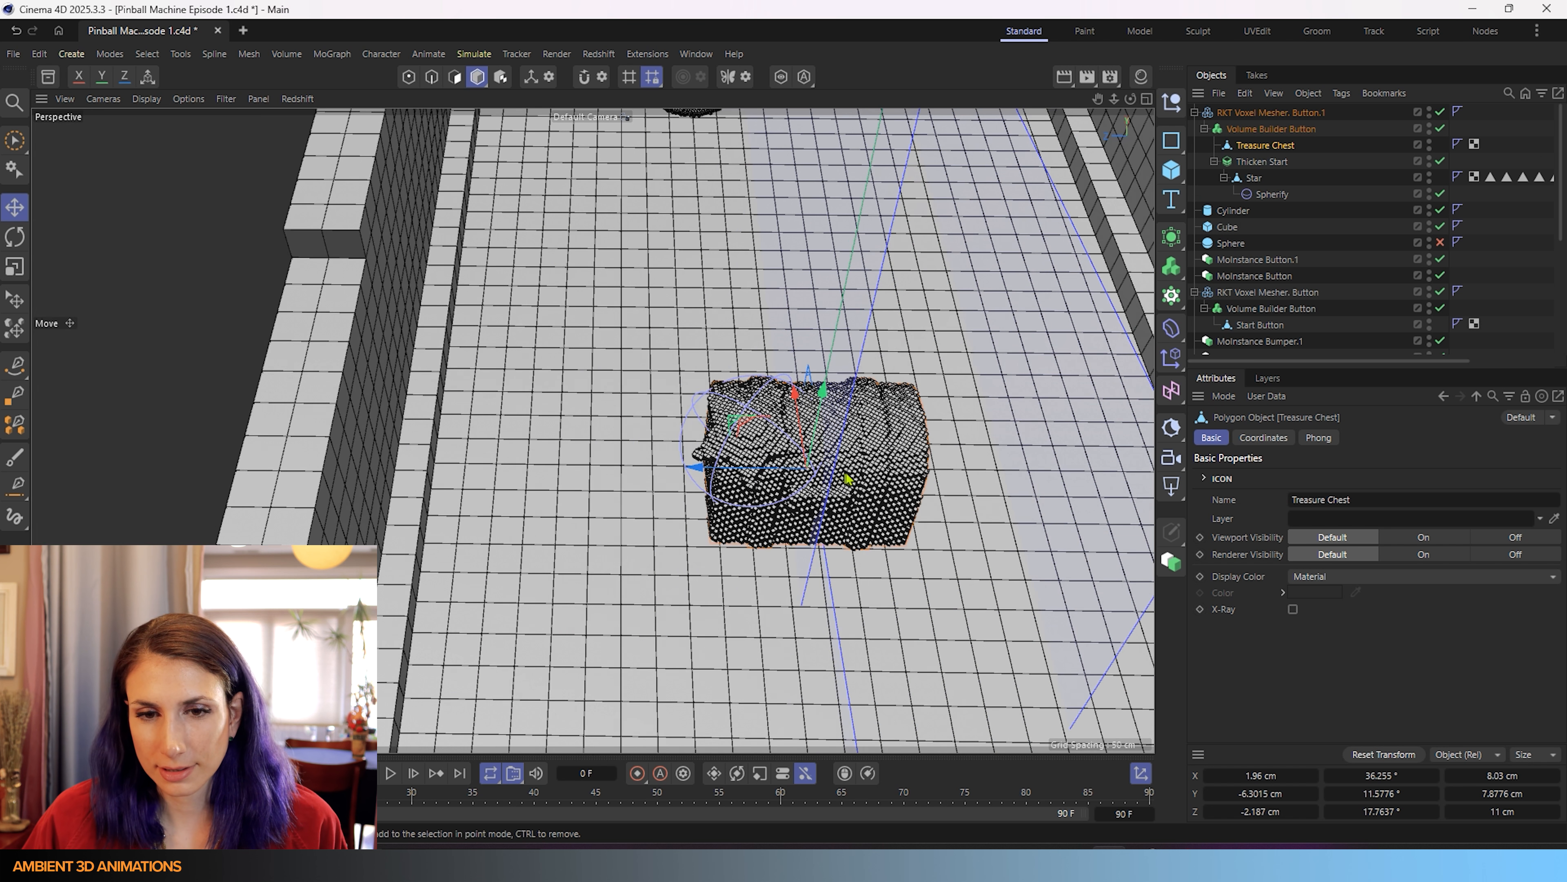
- Examine the voxelized chest and star from several angles, both close up and within the whole playfield
left_click_drag(846, 471, 973, 470, "alt")
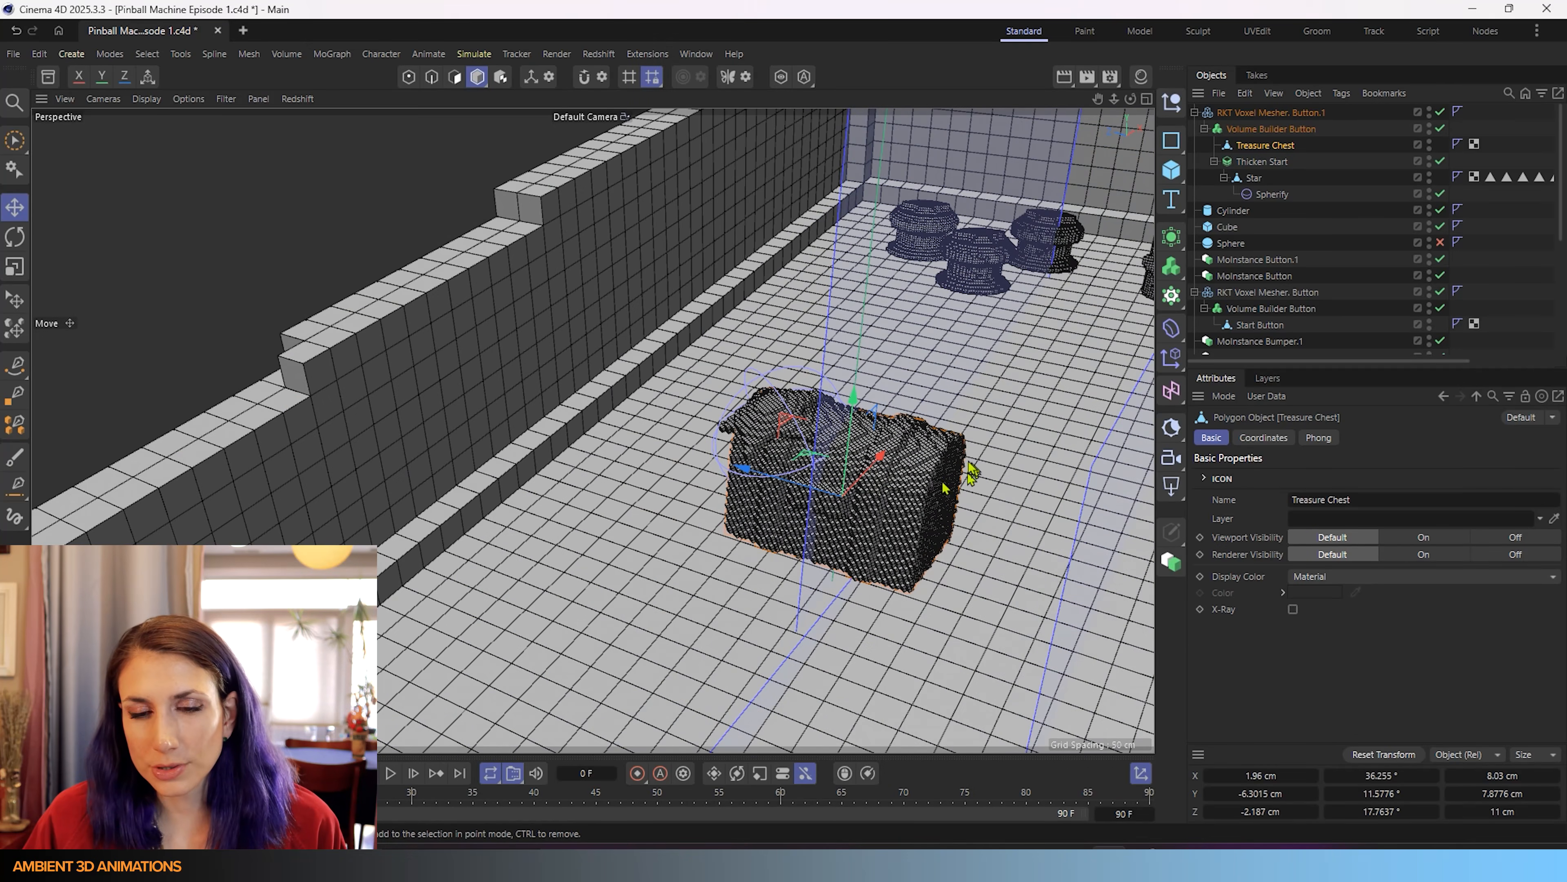
scroll(956, 491, "up", 6)
scroll(586, 434, "up", 3)
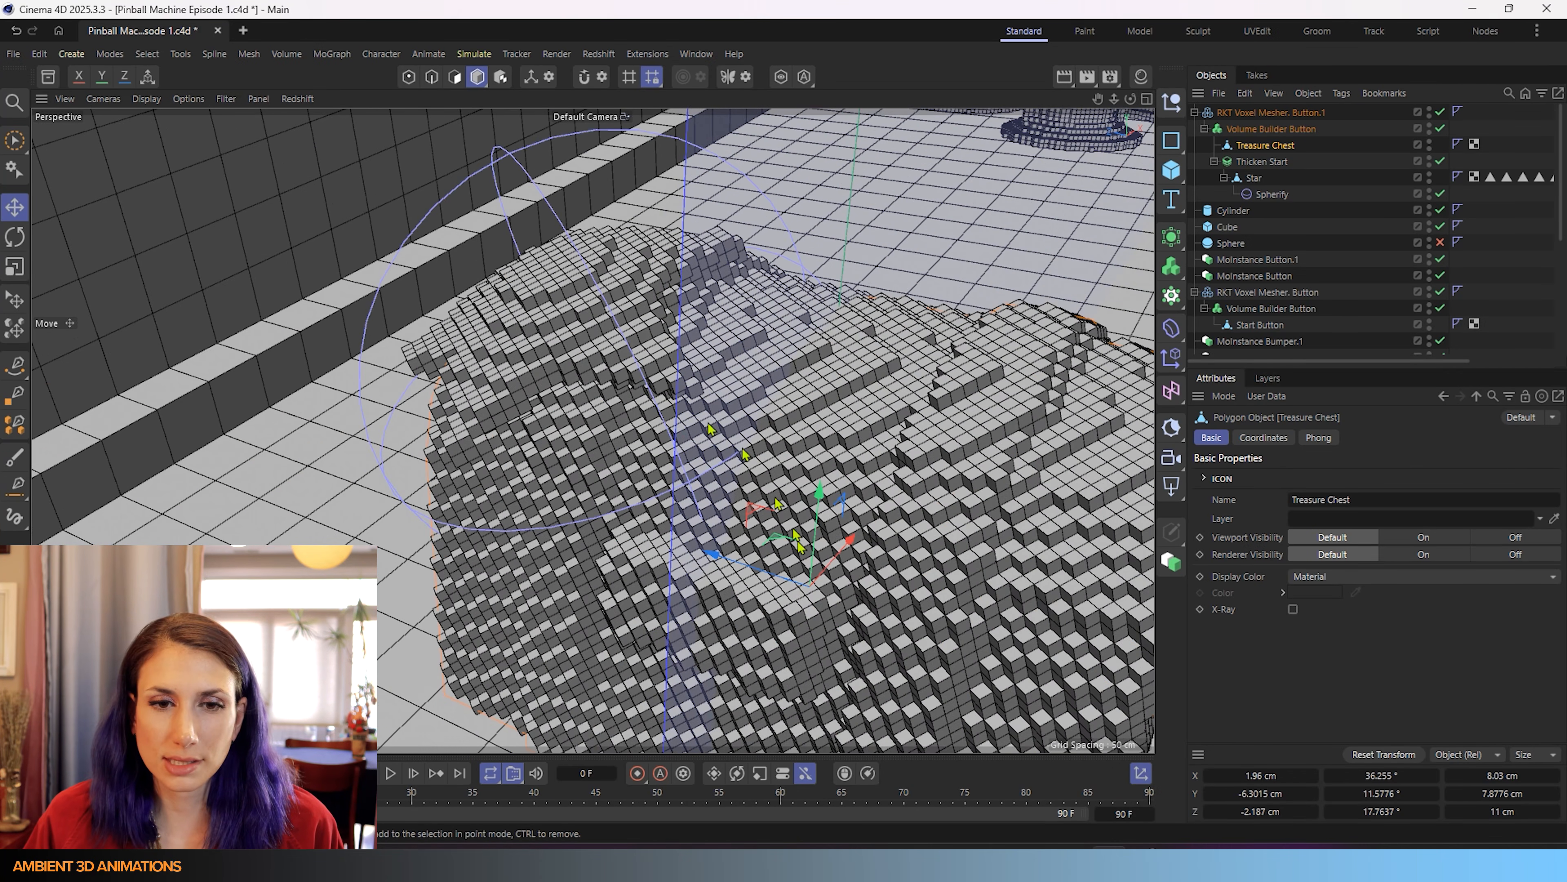
left_click_drag(800, 542, 781, 558, "alt")
scroll(781, 558, "up", 2)
scroll(830, 536, "down", 5)
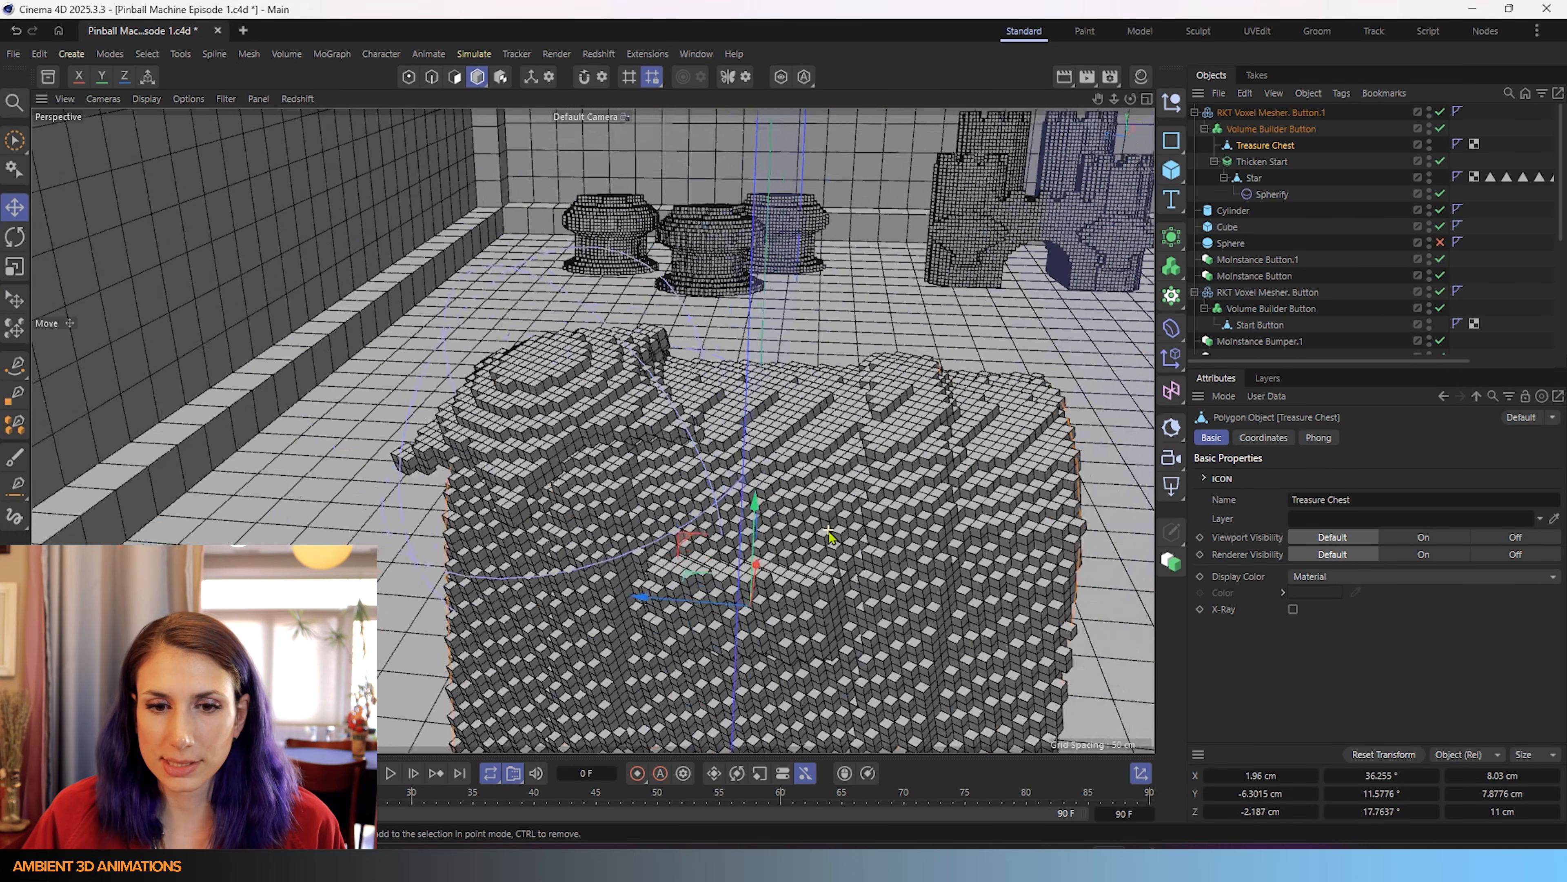
left_click_drag(795, 647, 867, 654, "alt")
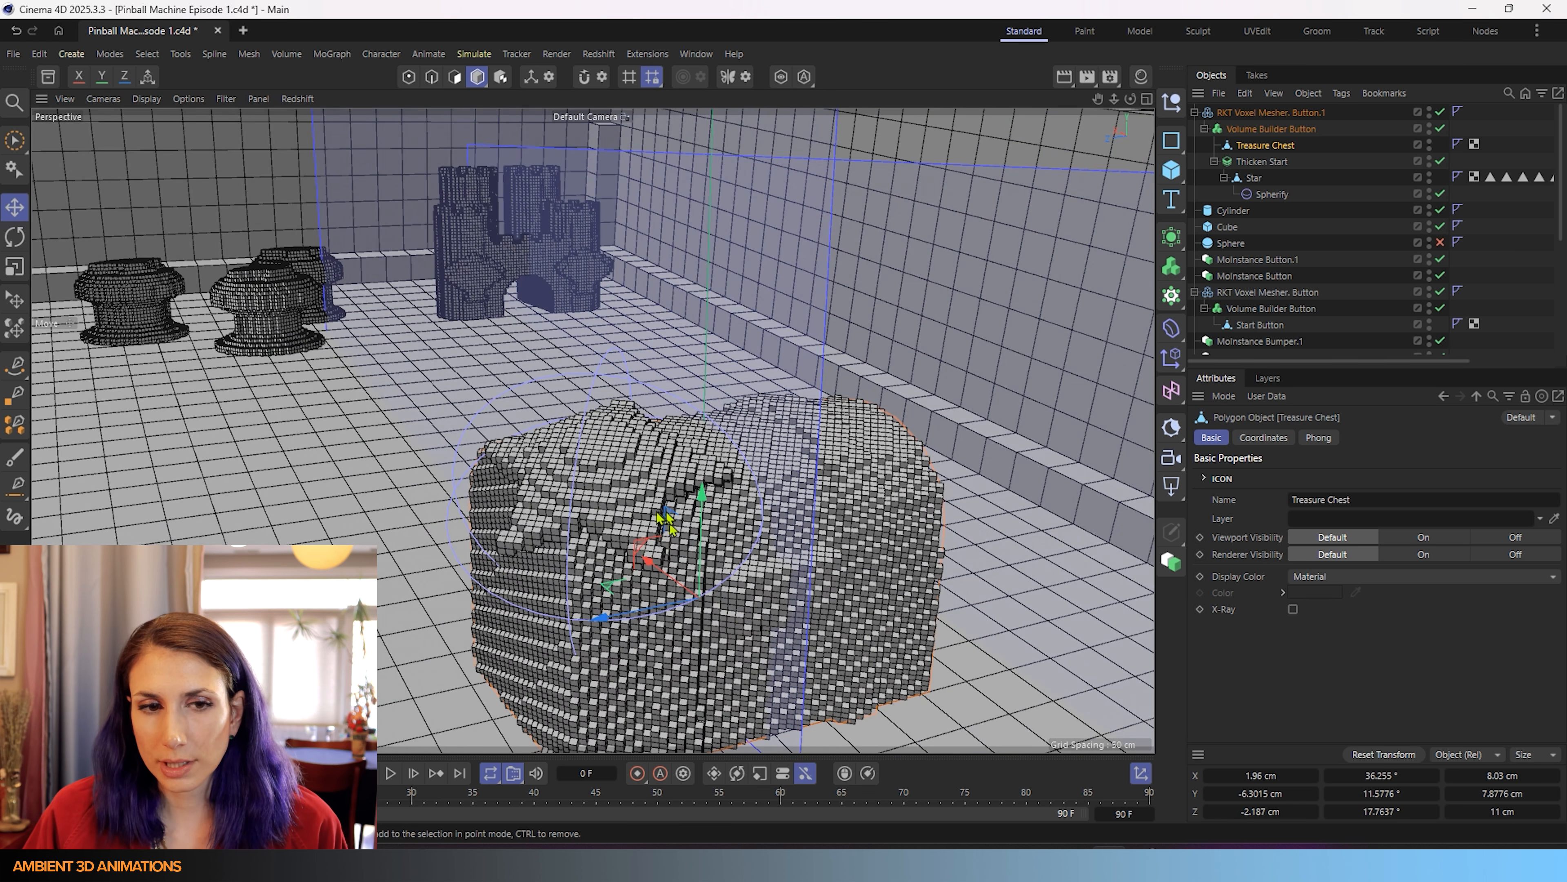
scroll(665, 522, "down", 5)
left_click_drag(666, 522, 641, 578, "alt")
scroll(636, 525, "up", 5)
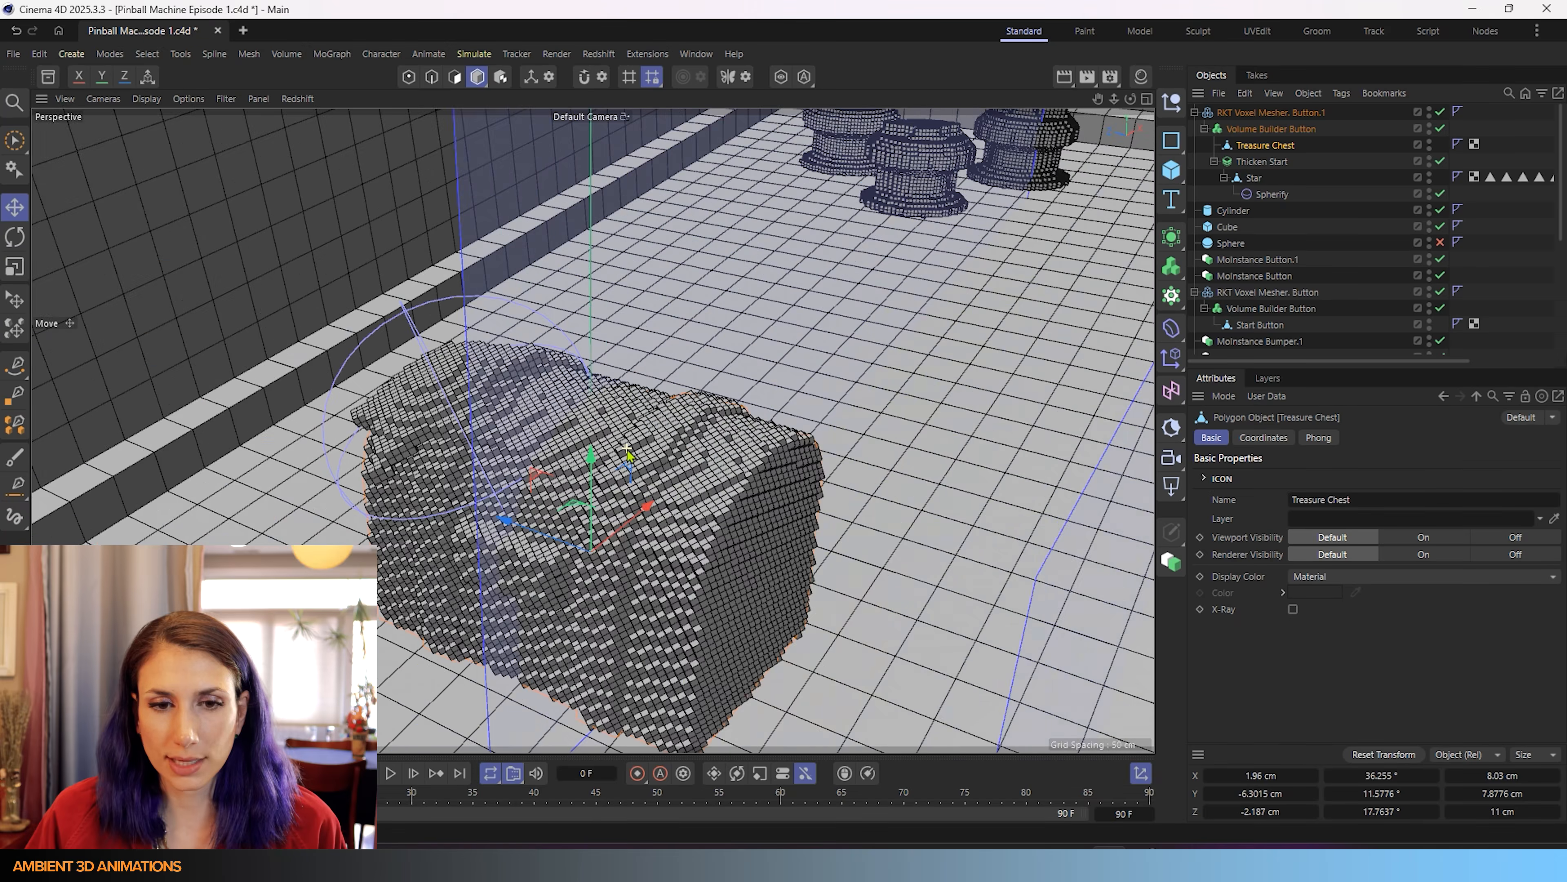
left_click_drag(627, 454, 685, 494, "alt")
scroll(685, 494, "down", 5)
left_click_drag(710, 427, 776, 547, "alt")
scroll(777, 543, "down", 3)
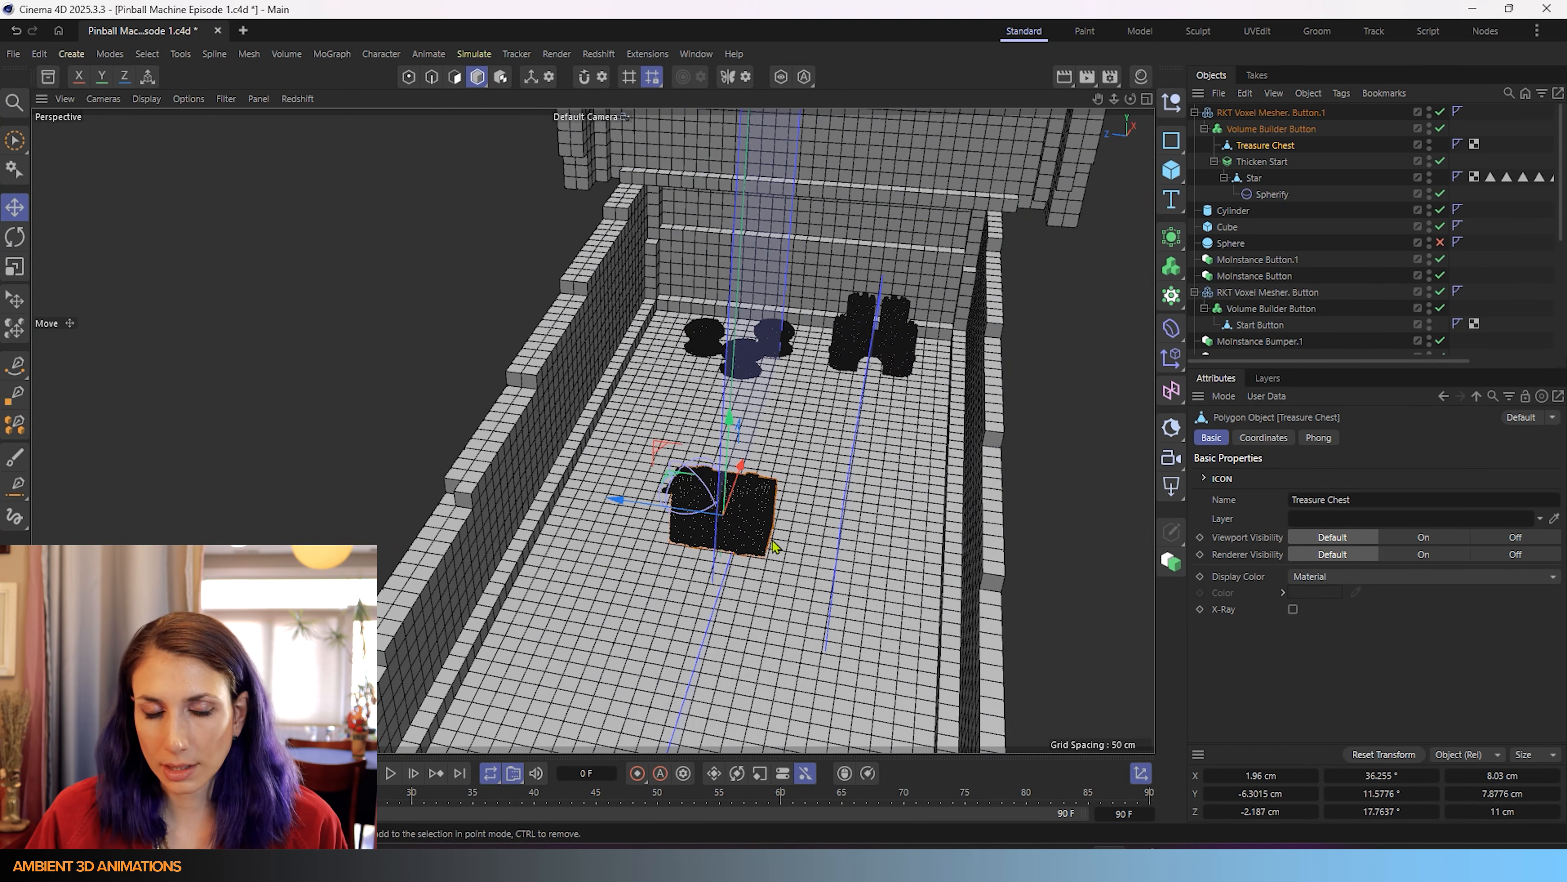
- Inspect how clearly the star reads on the voxelized chest from the front, with the Star mesh highlighted
left_click(1258, 112)
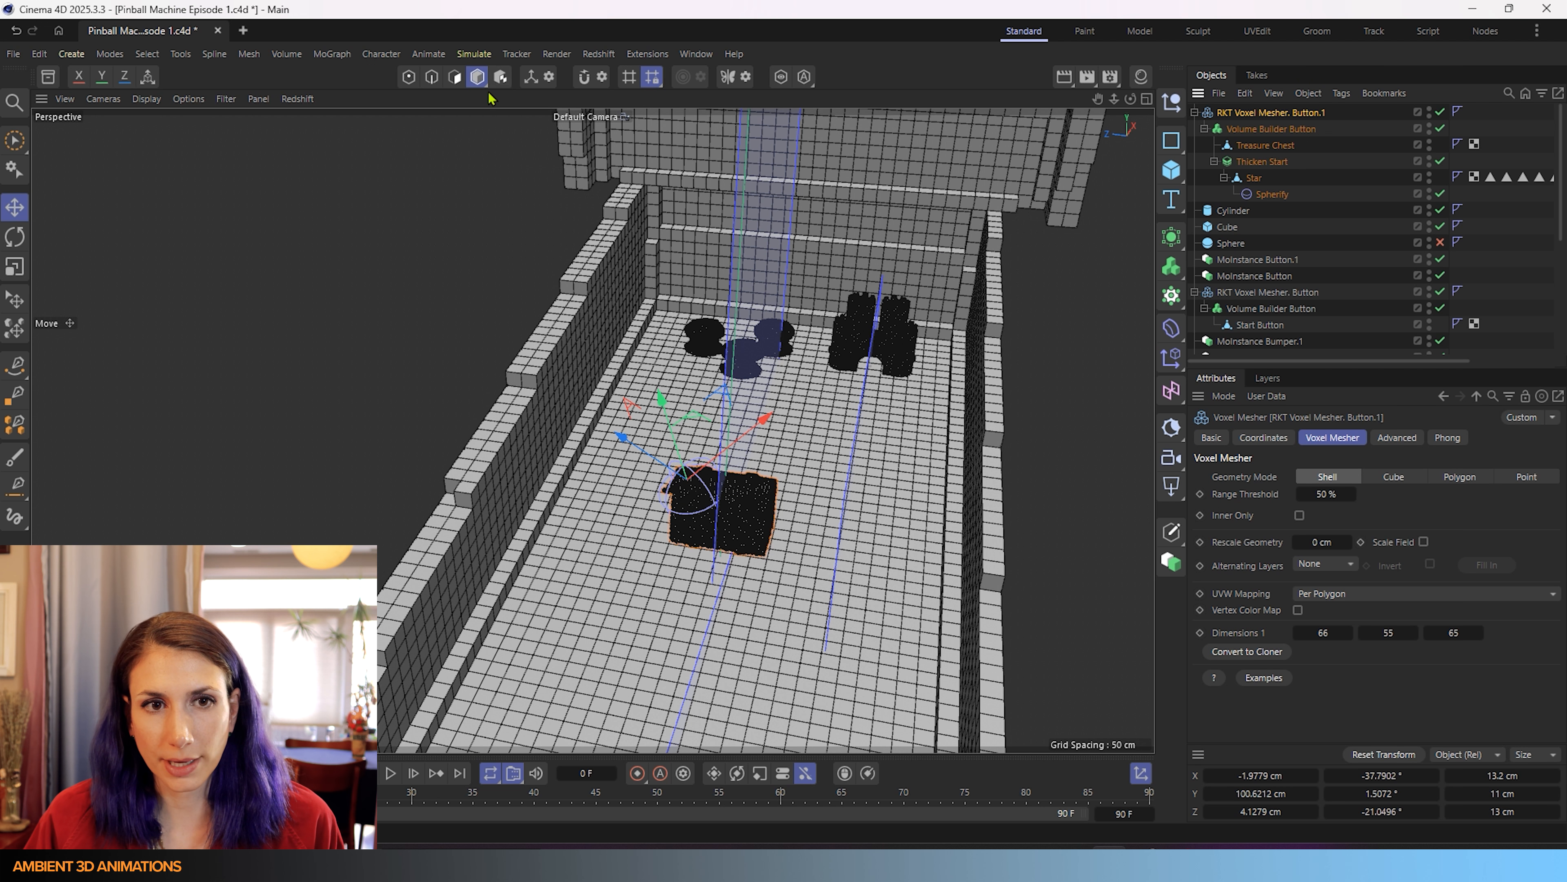
left_click(15, 141)
key("o")
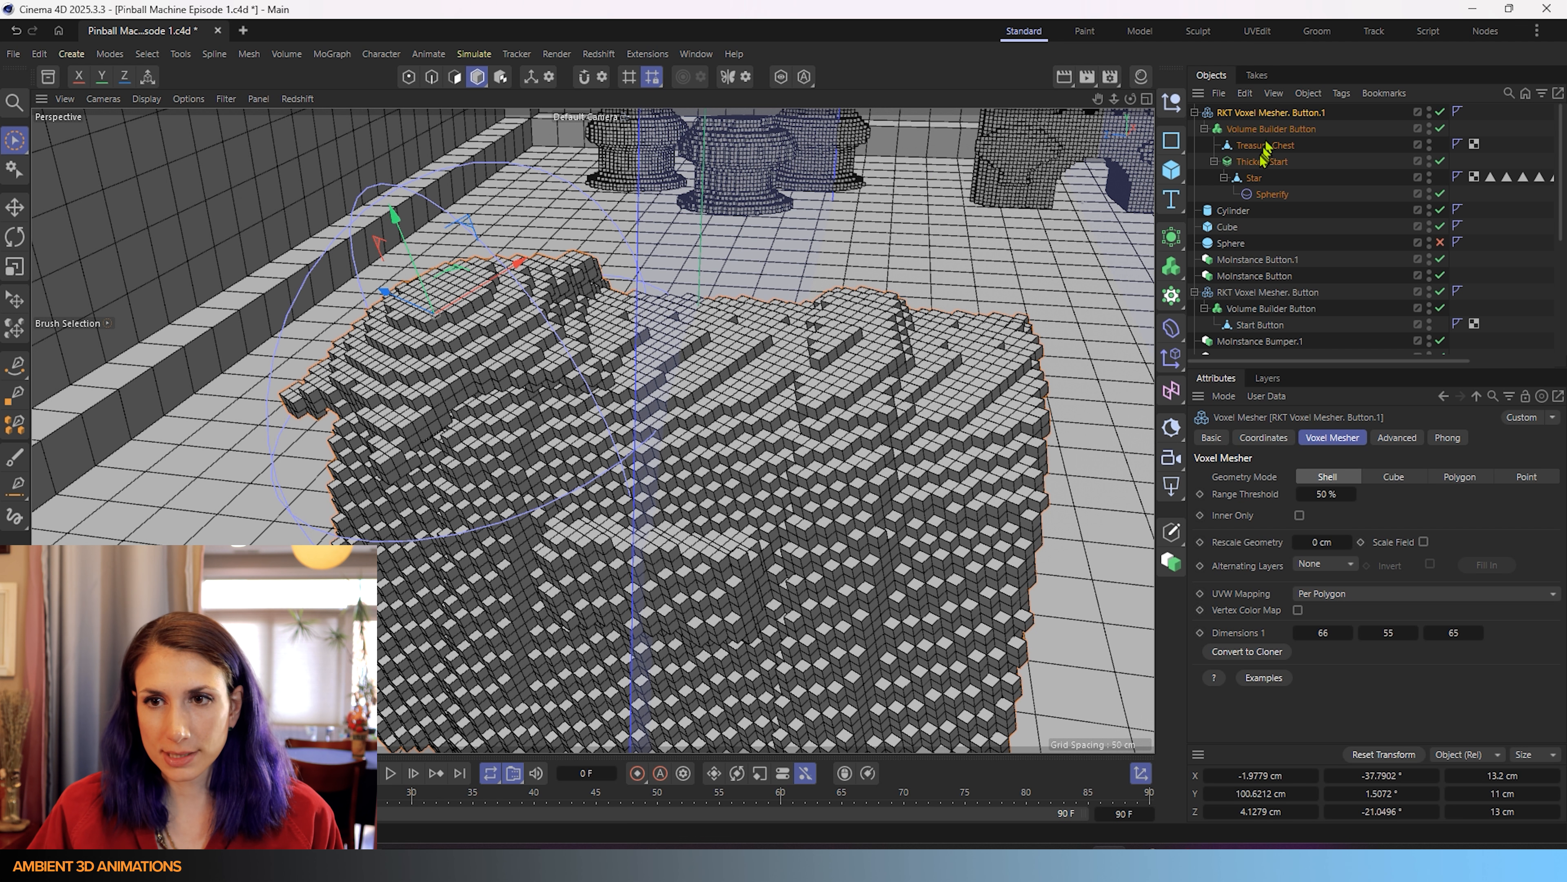
left_click(1259, 162)
left_click(1260, 177)
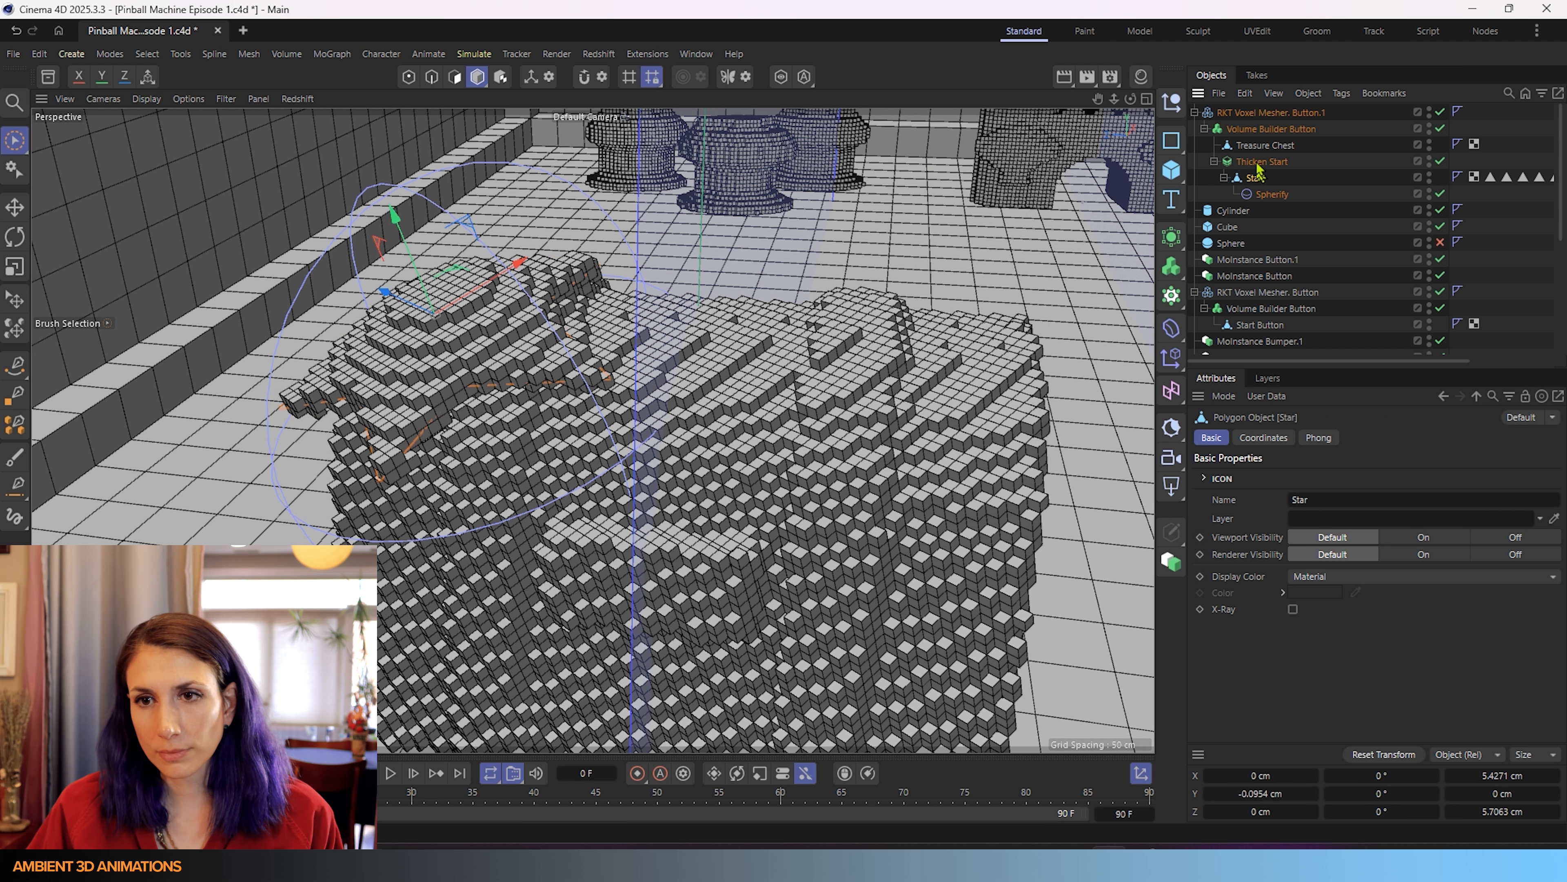
scroll(746, 503, "down", 5)
left_click_drag(762, 631, 740, 582, "alt")
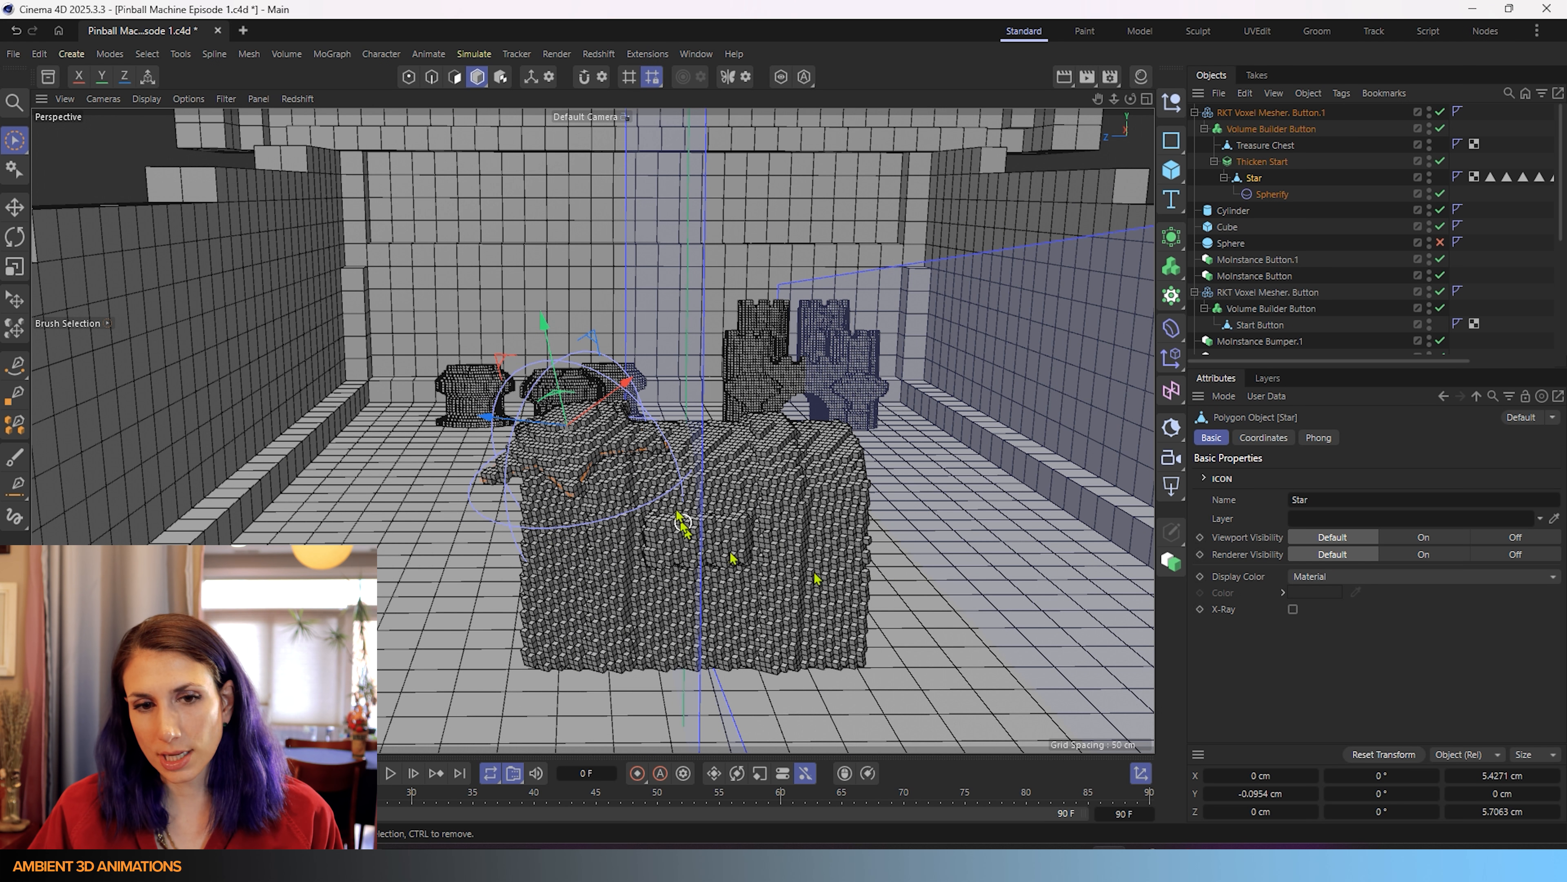
scroll(633, 446, "up", 3)
scroll(683, 524, "down", 6)
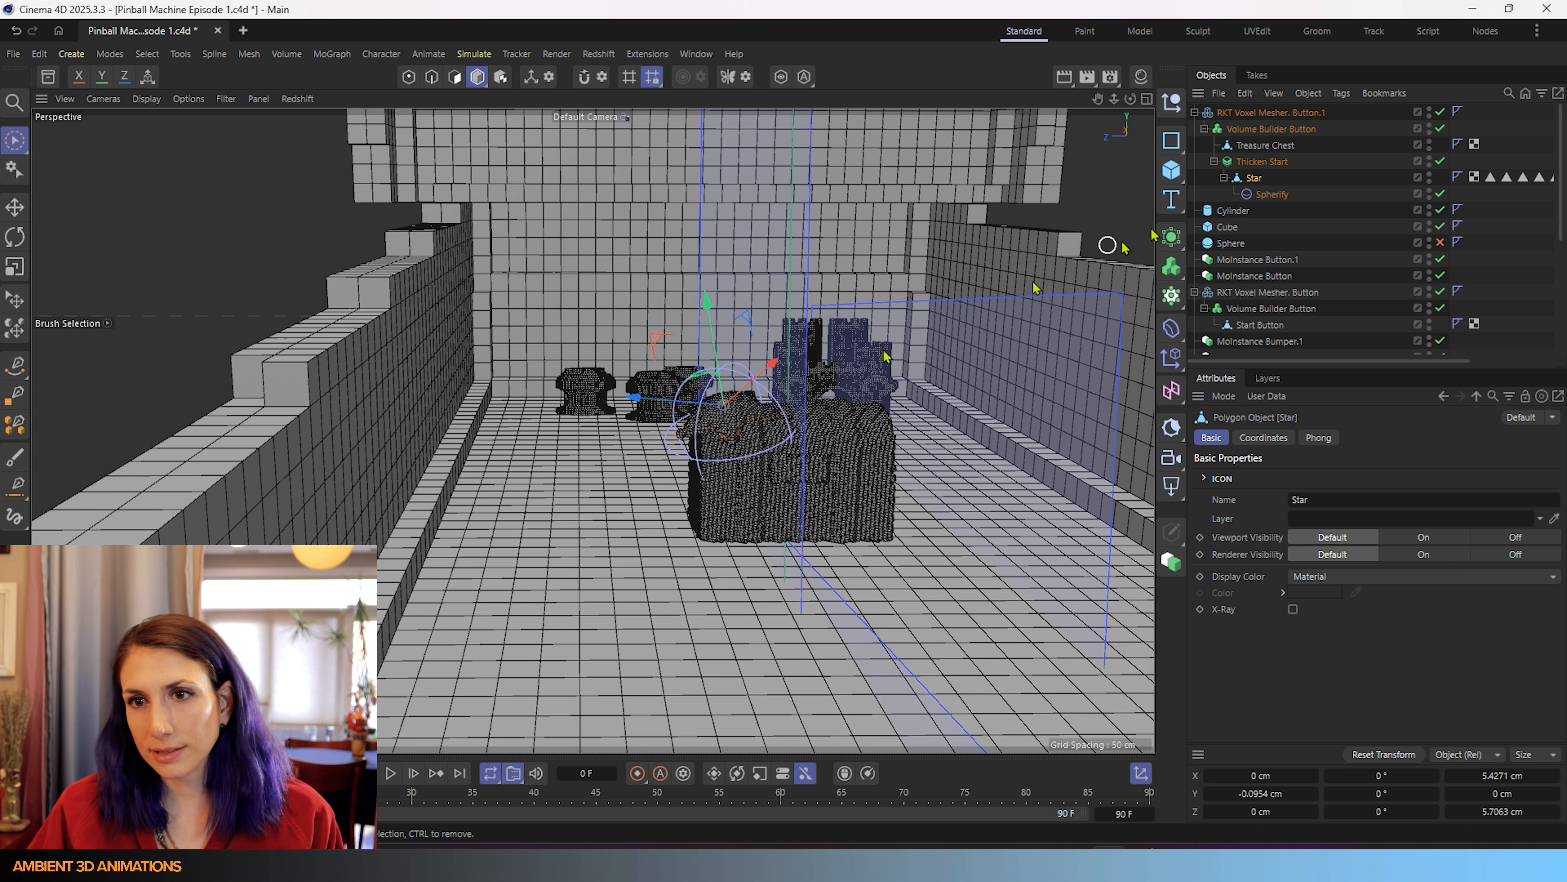
- Duplicate the chest-and-star voxel mesher and delete the Treasure Chest mesh from the copy
left_click(1263, 161)
left_click(1273, 113)
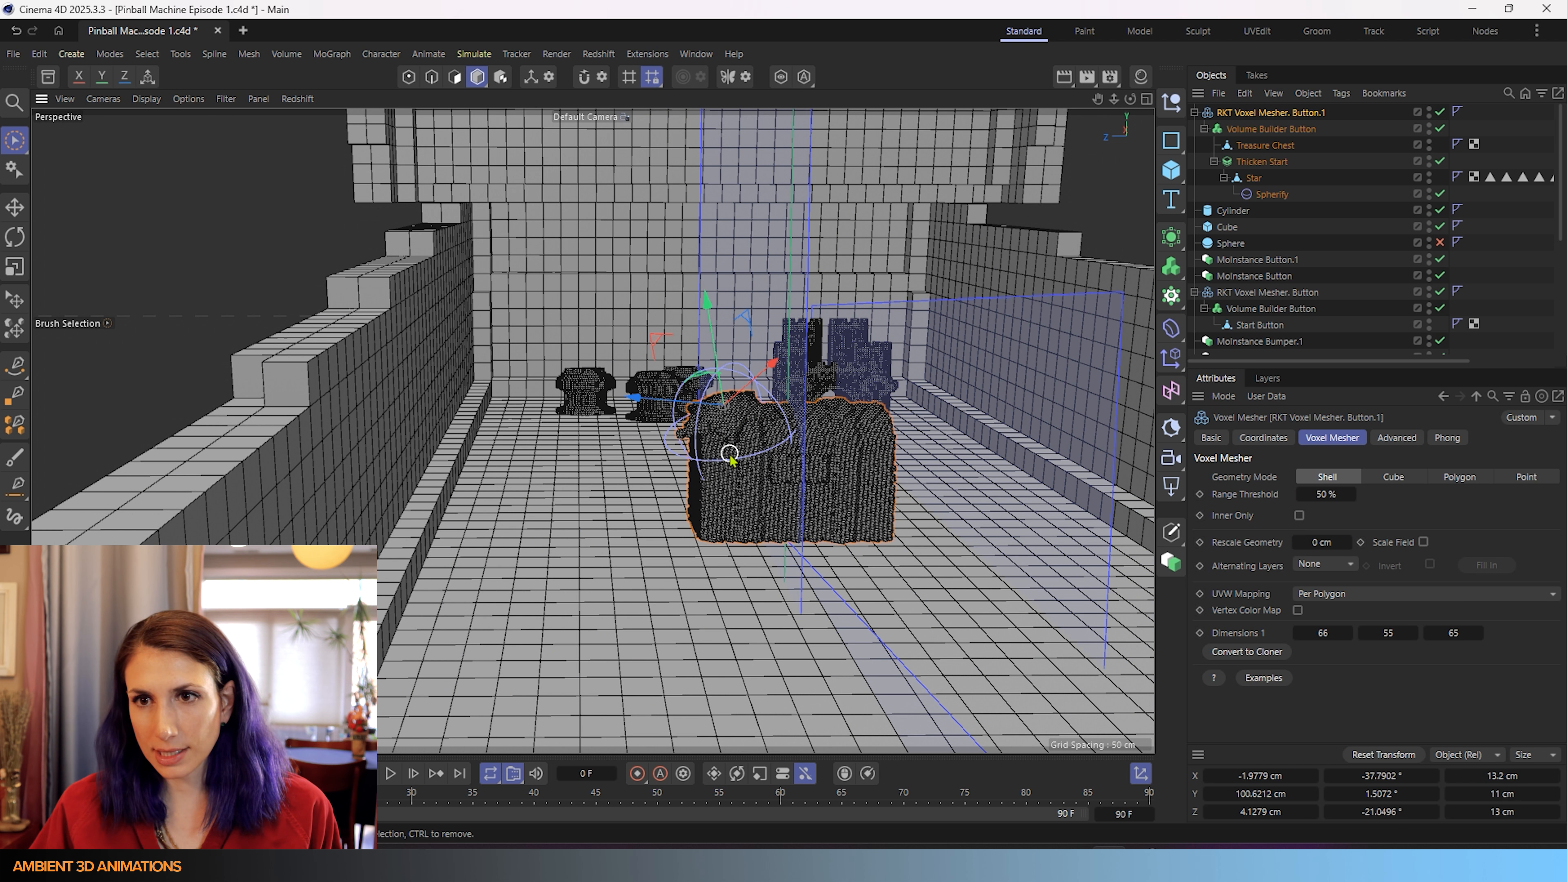
key("ctrl+c")
key("ctrl+v")
left_click(1268, 130)
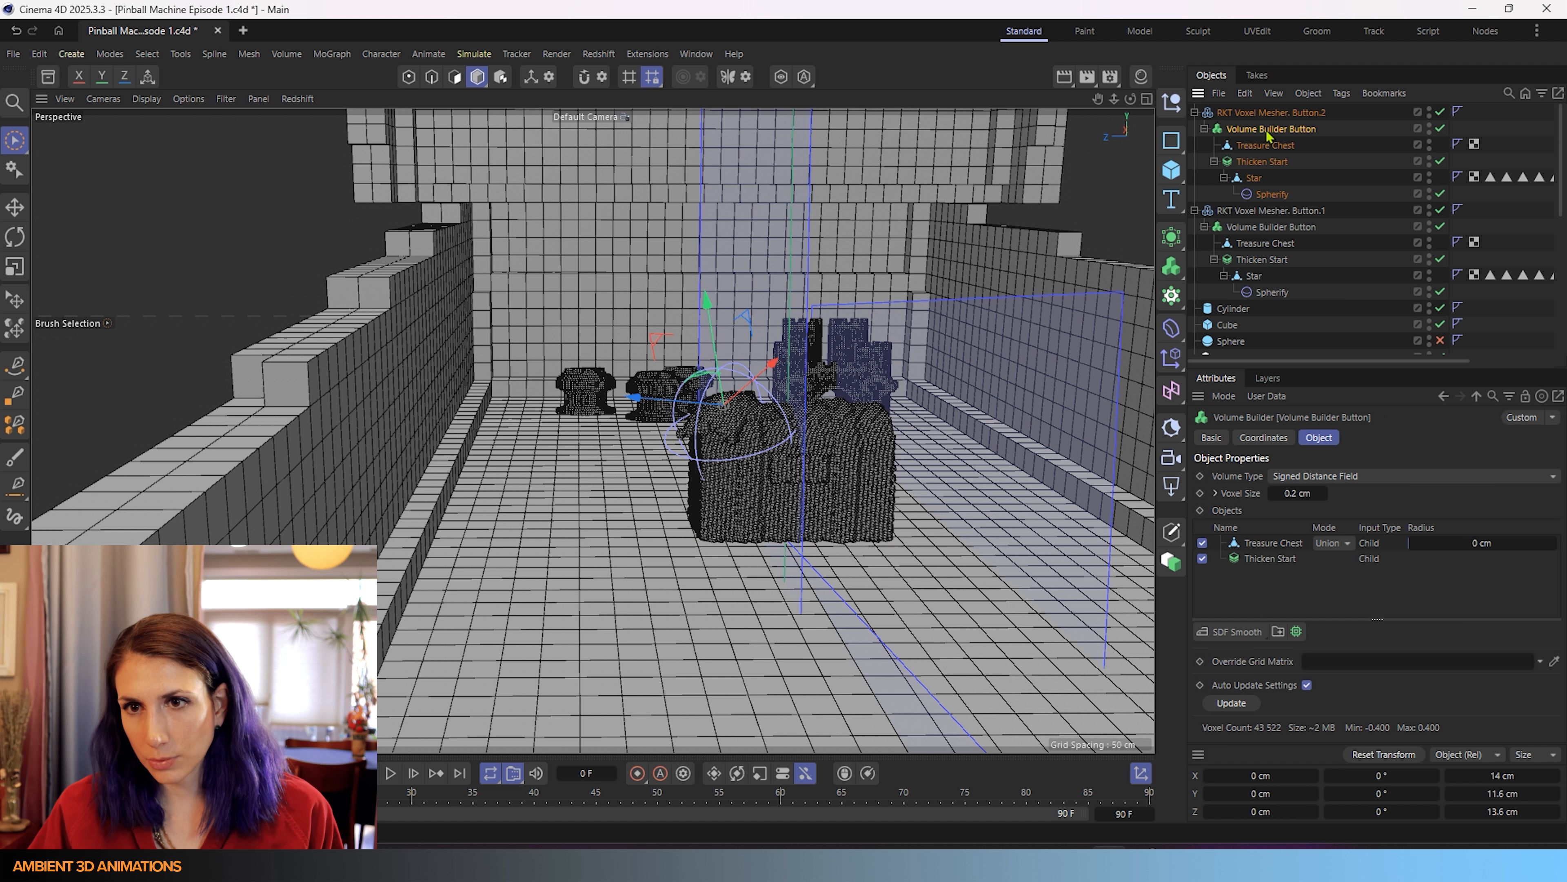
left_click(1266, 147)
key("Delete")
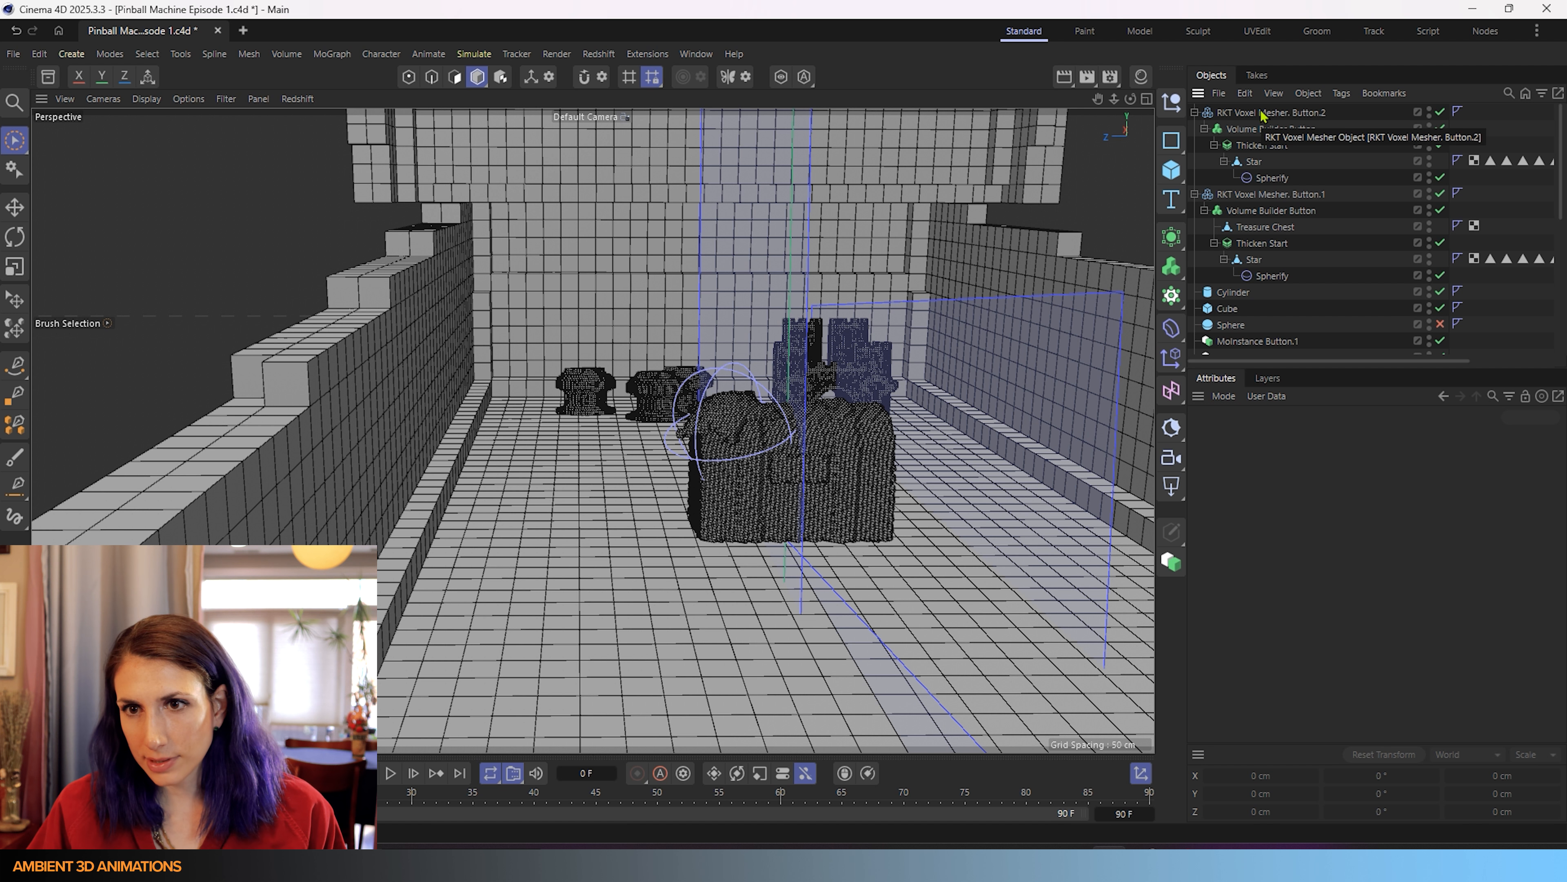
- Raise the duplicated star voxel mesher along the world Y axis to about 219.6 cm, level with the octopus head above the backbox
left_click(1262, 147)
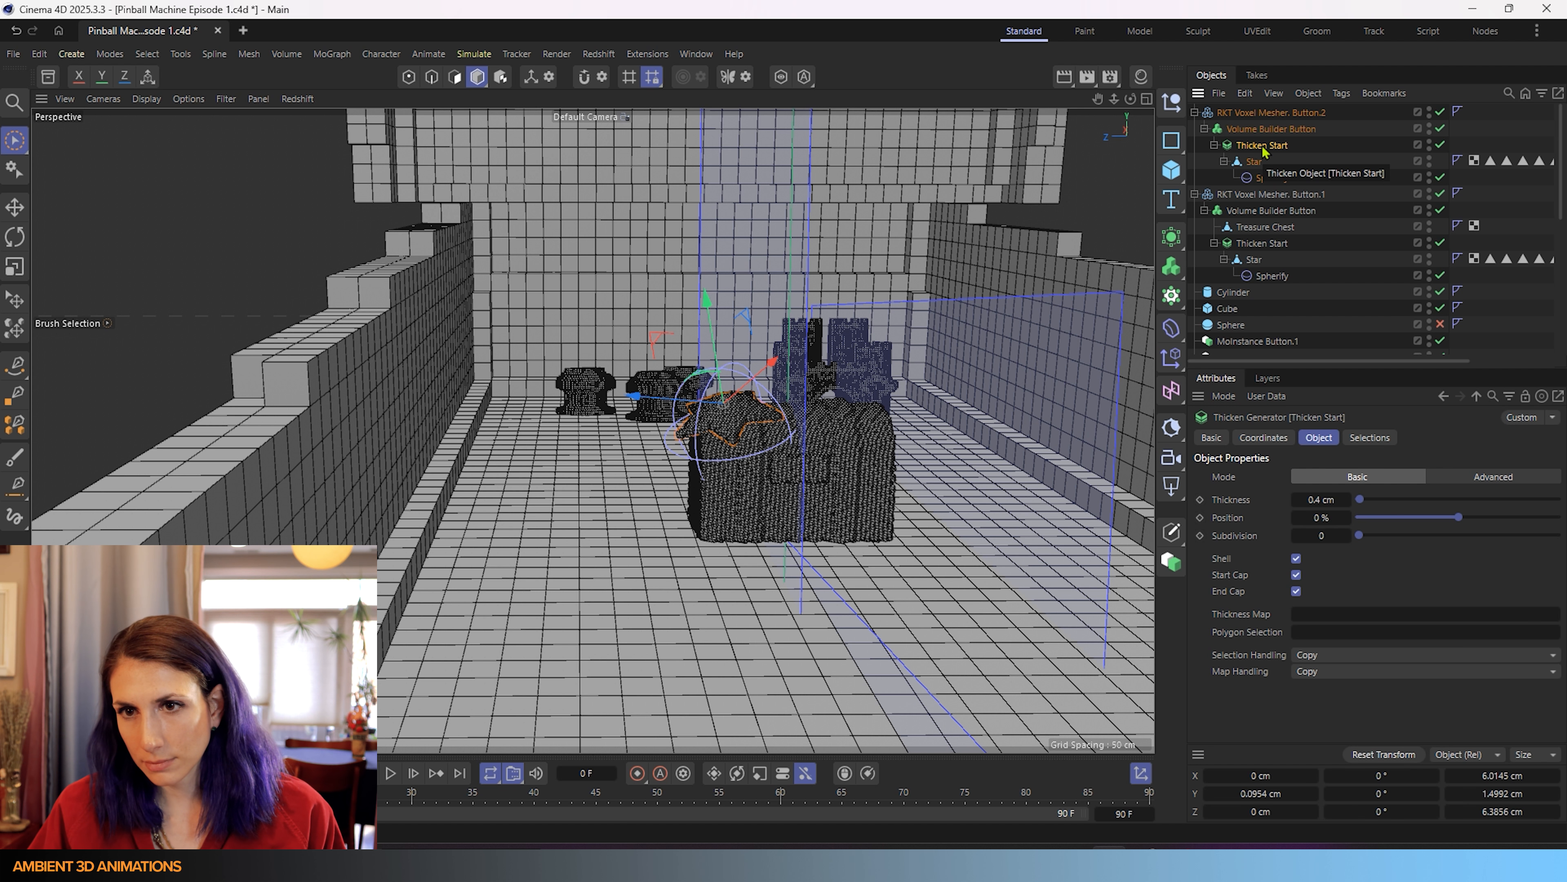
left_click(1271, 113)
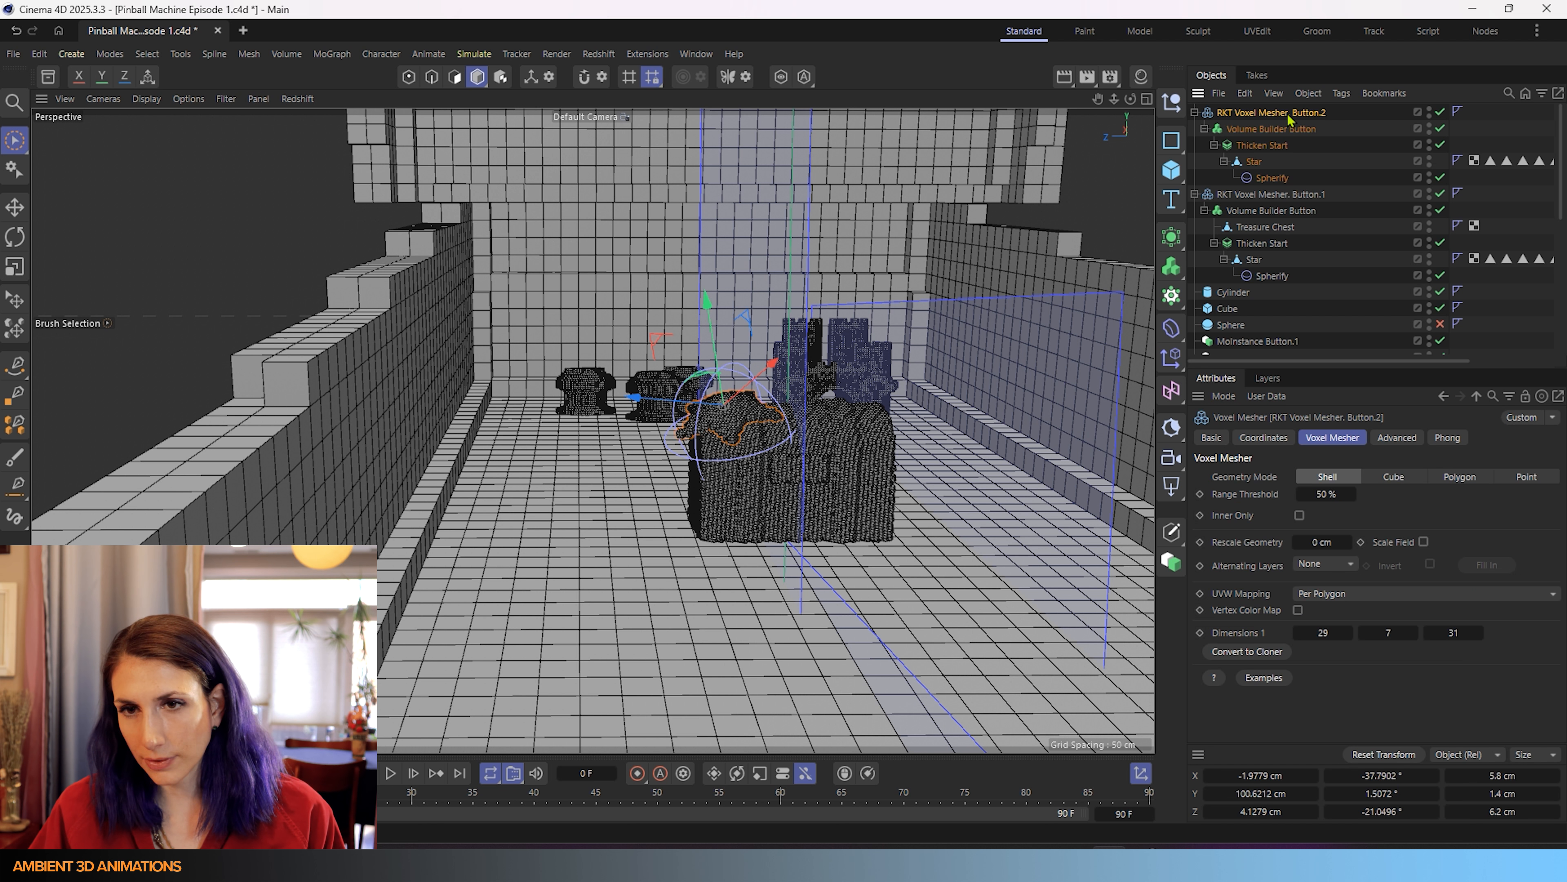
left_click_drag(931, 578, 886, 532, "alt")
middle_click_drag(888, 493, 824, 610, "alt")
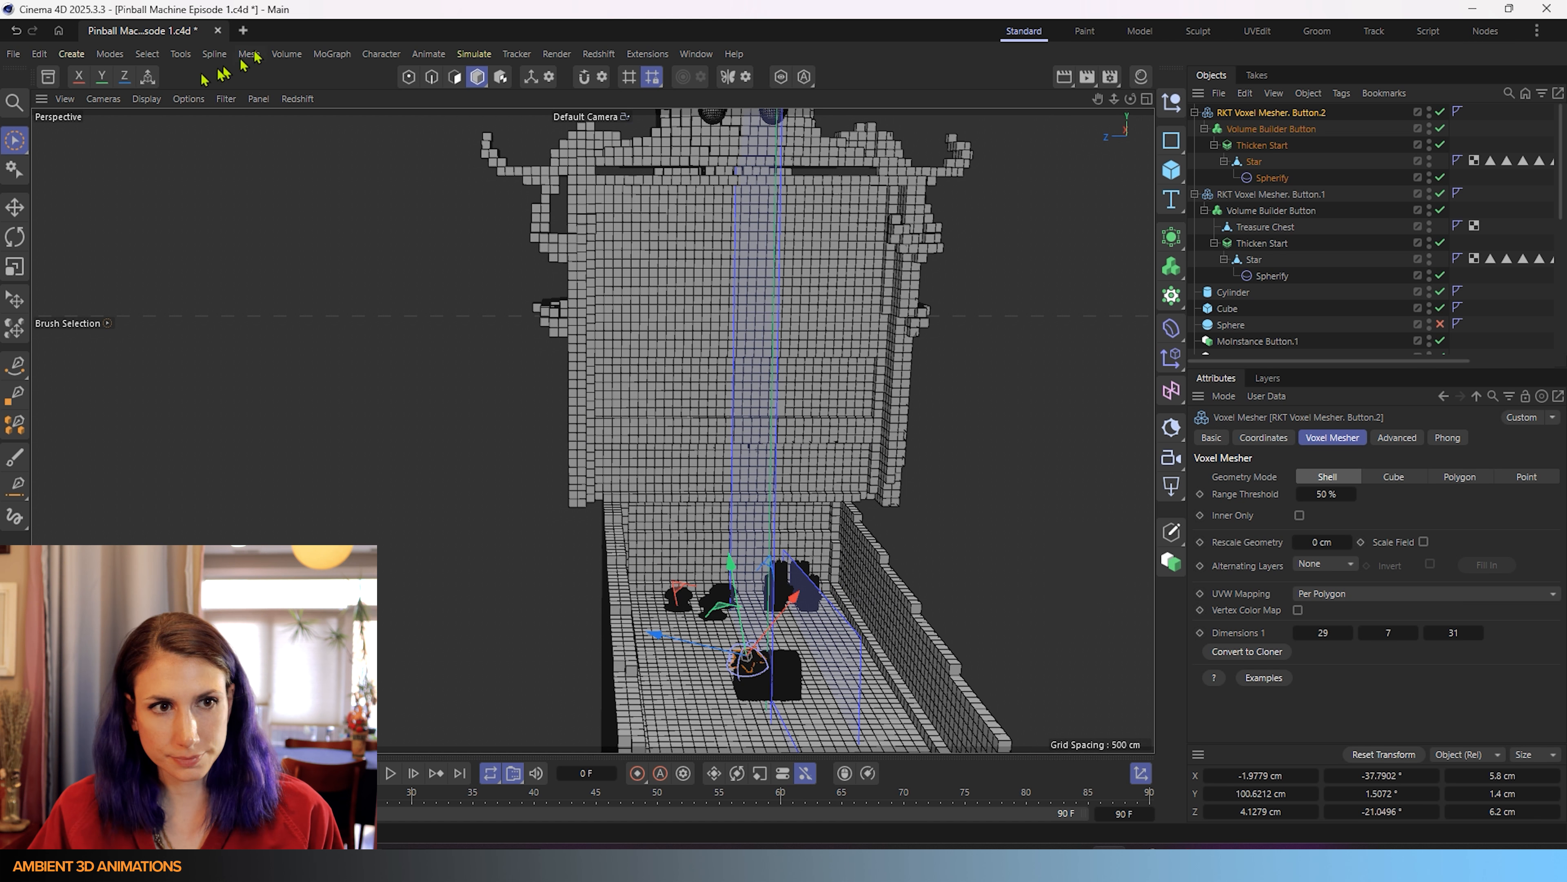
left_click(149, 84)
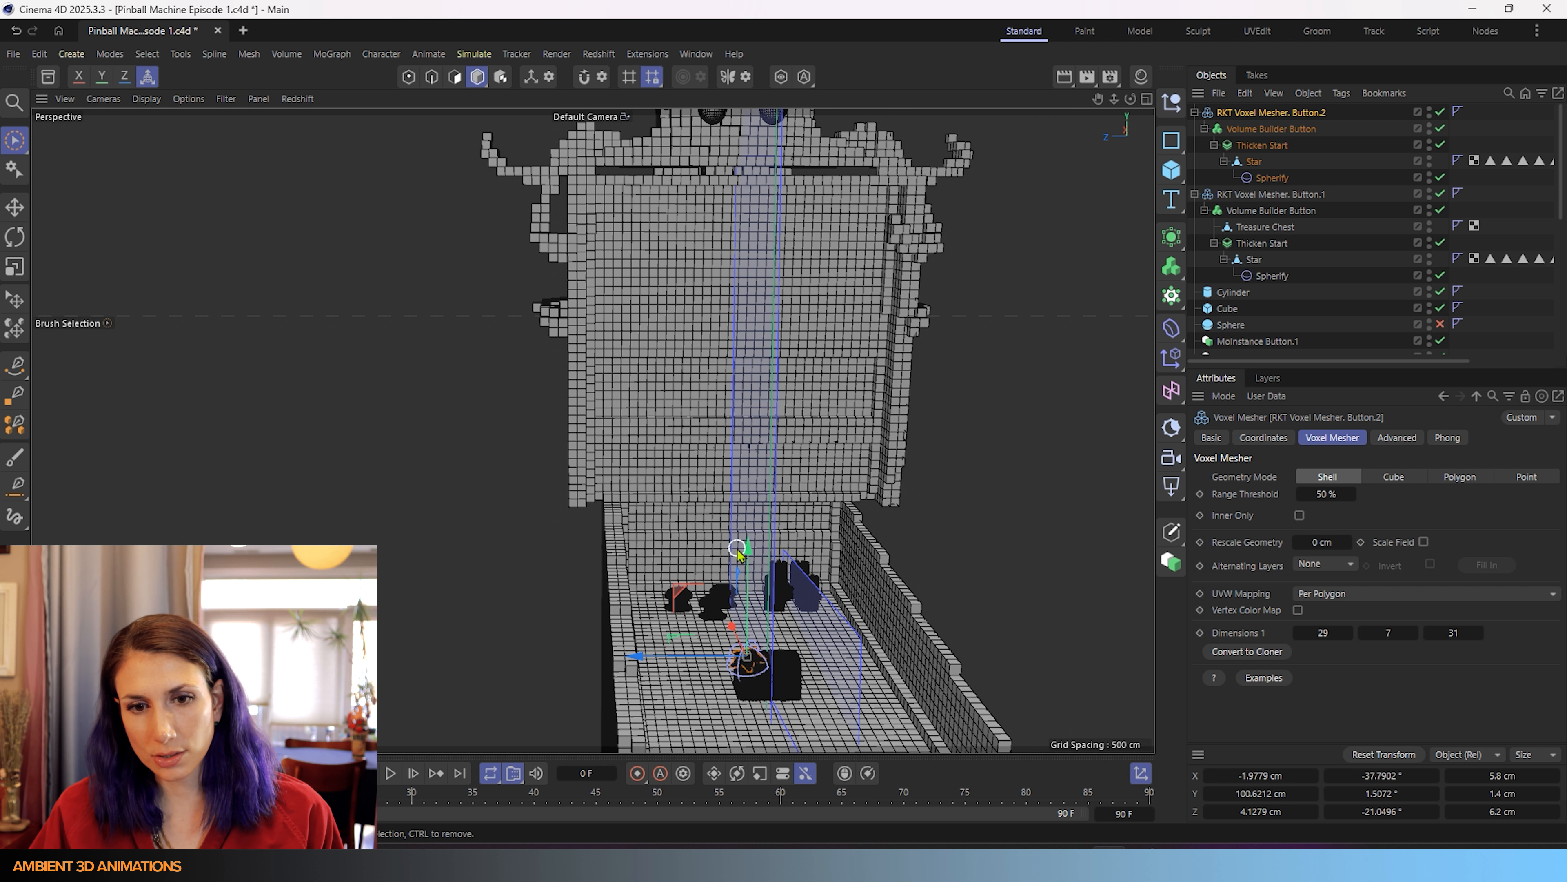
left_click_drag(749, 547, 754, 165)
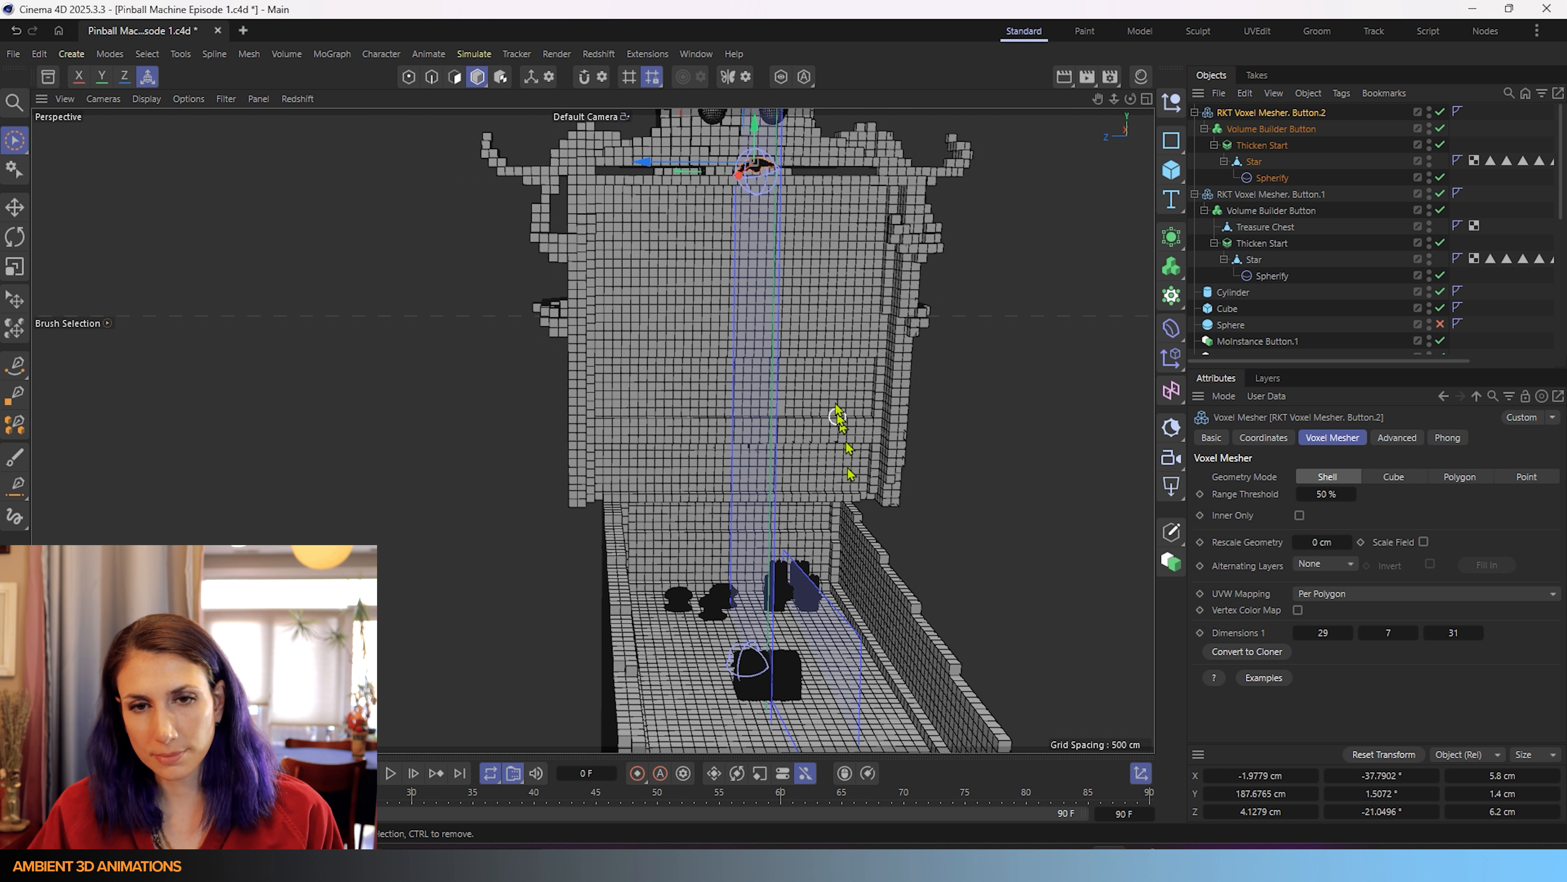
scroll(837, 415, "down", 3)
left_click_drag(840, 350, 679, 284, "alt")
scroll(759, 388, "up", 4)
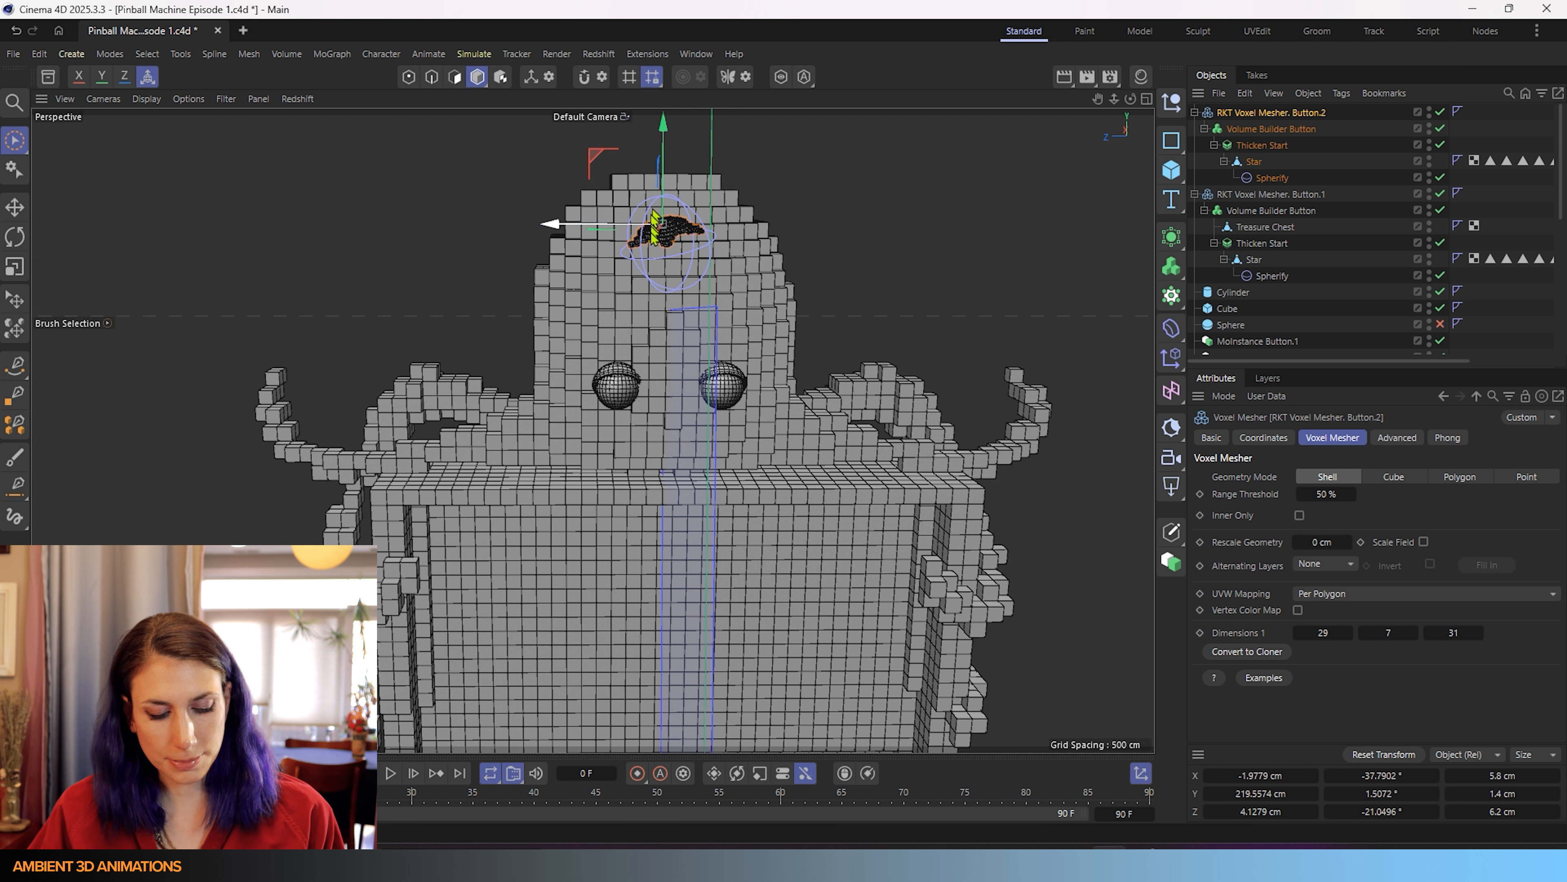
- Rotate the star voxel mesher to about -58.9°, 34.6°, -34.9° and move it to about X 40.7, Y 197.9, Z -37.7 cm
key("r")
key("e")
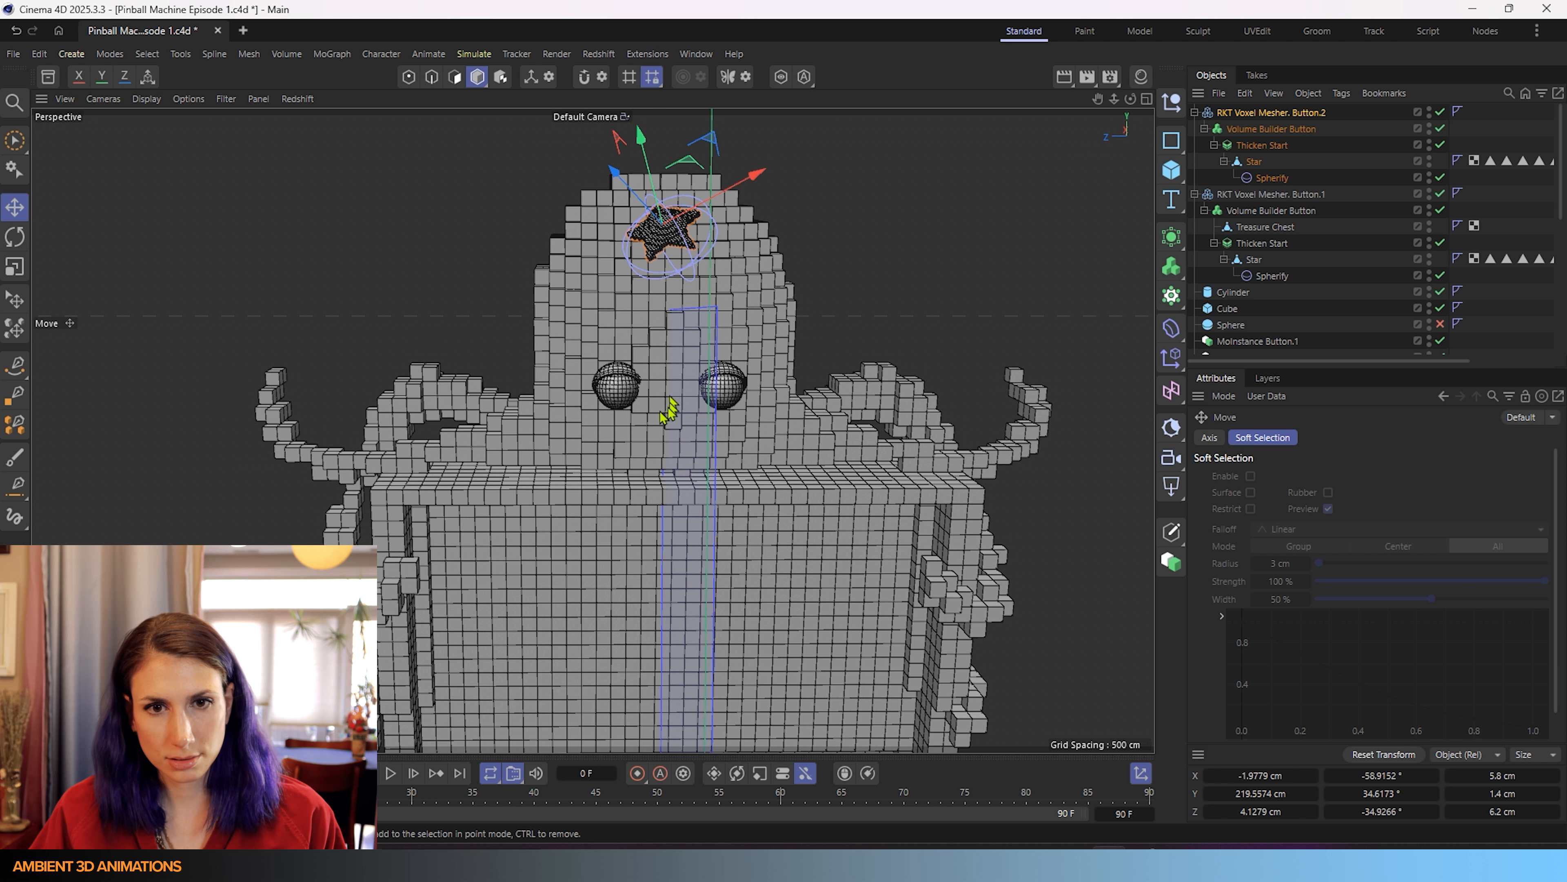
left_click_drag(662, 412, 935, 460, "alt")
left_click_drag(1123, 217, 710, 358)
left_click_drag(653, 406, 524, 62)
left_click_drag(826, 583, 370, 413, "alt")
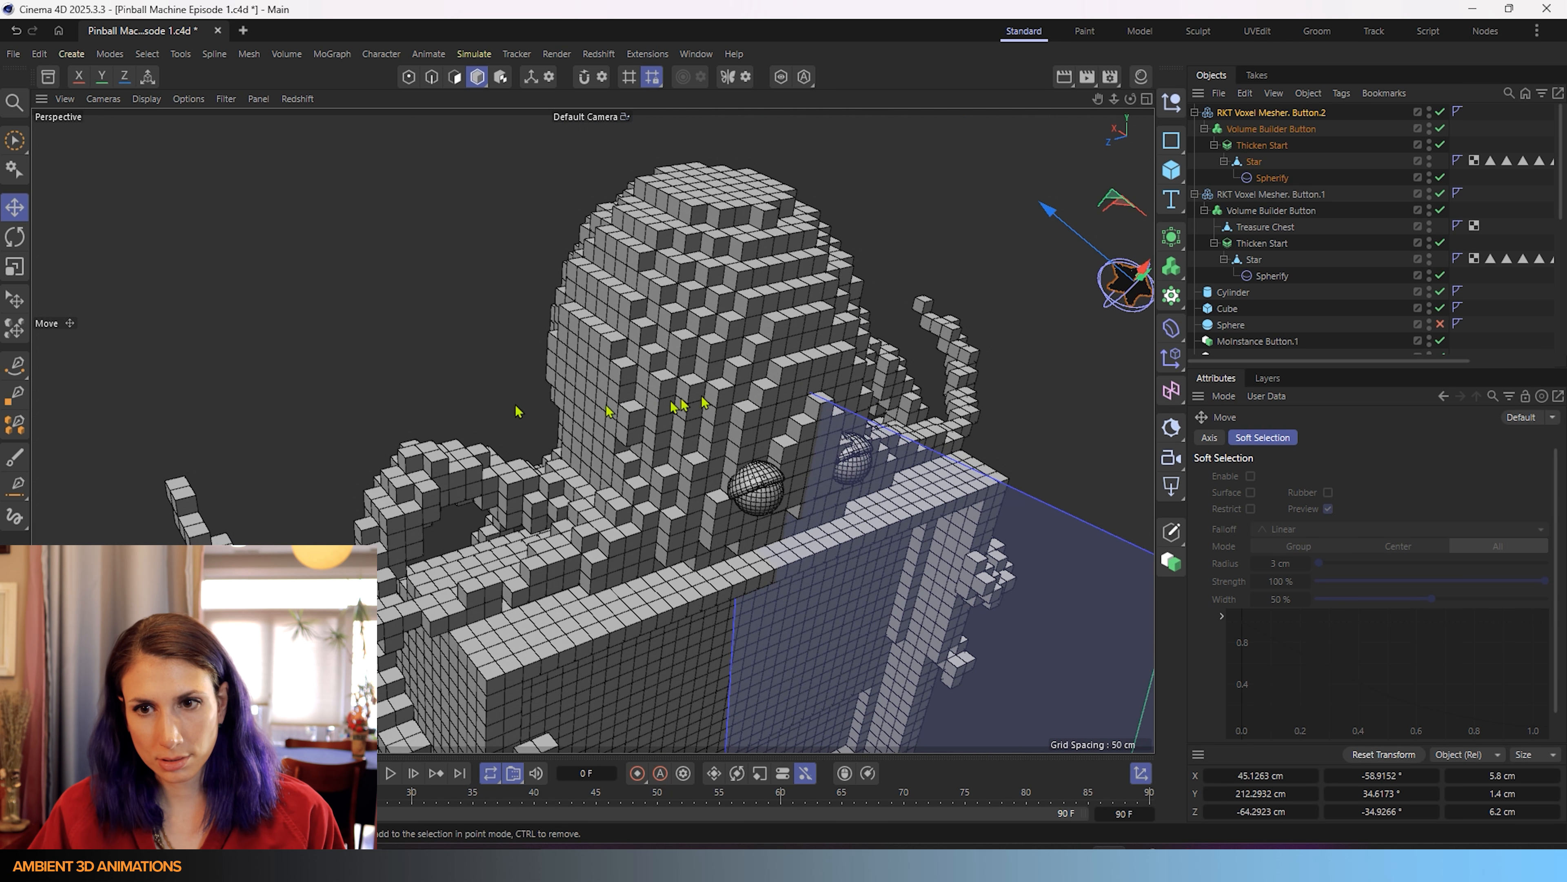
left_click_drag(948, 388, 770, 420, "alt")
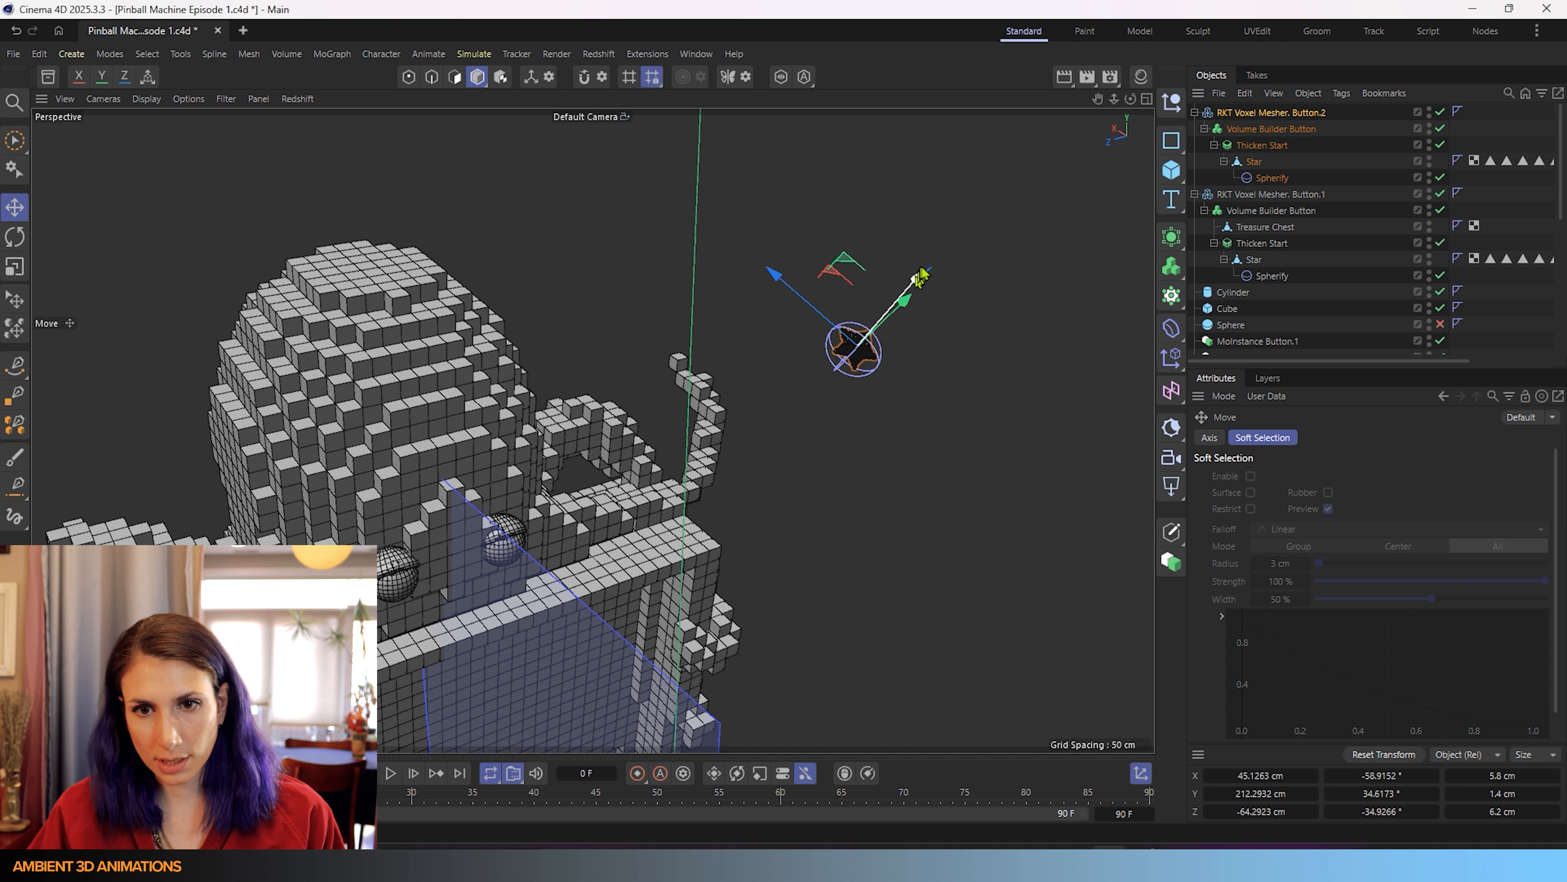
left_click_drag(918, 283, 678, 426)
- Move the star voxel mesher along the world axes onto the side of the octopus head, at about Y 227.2 and Z 27.4 cm
left_click(148, 77)
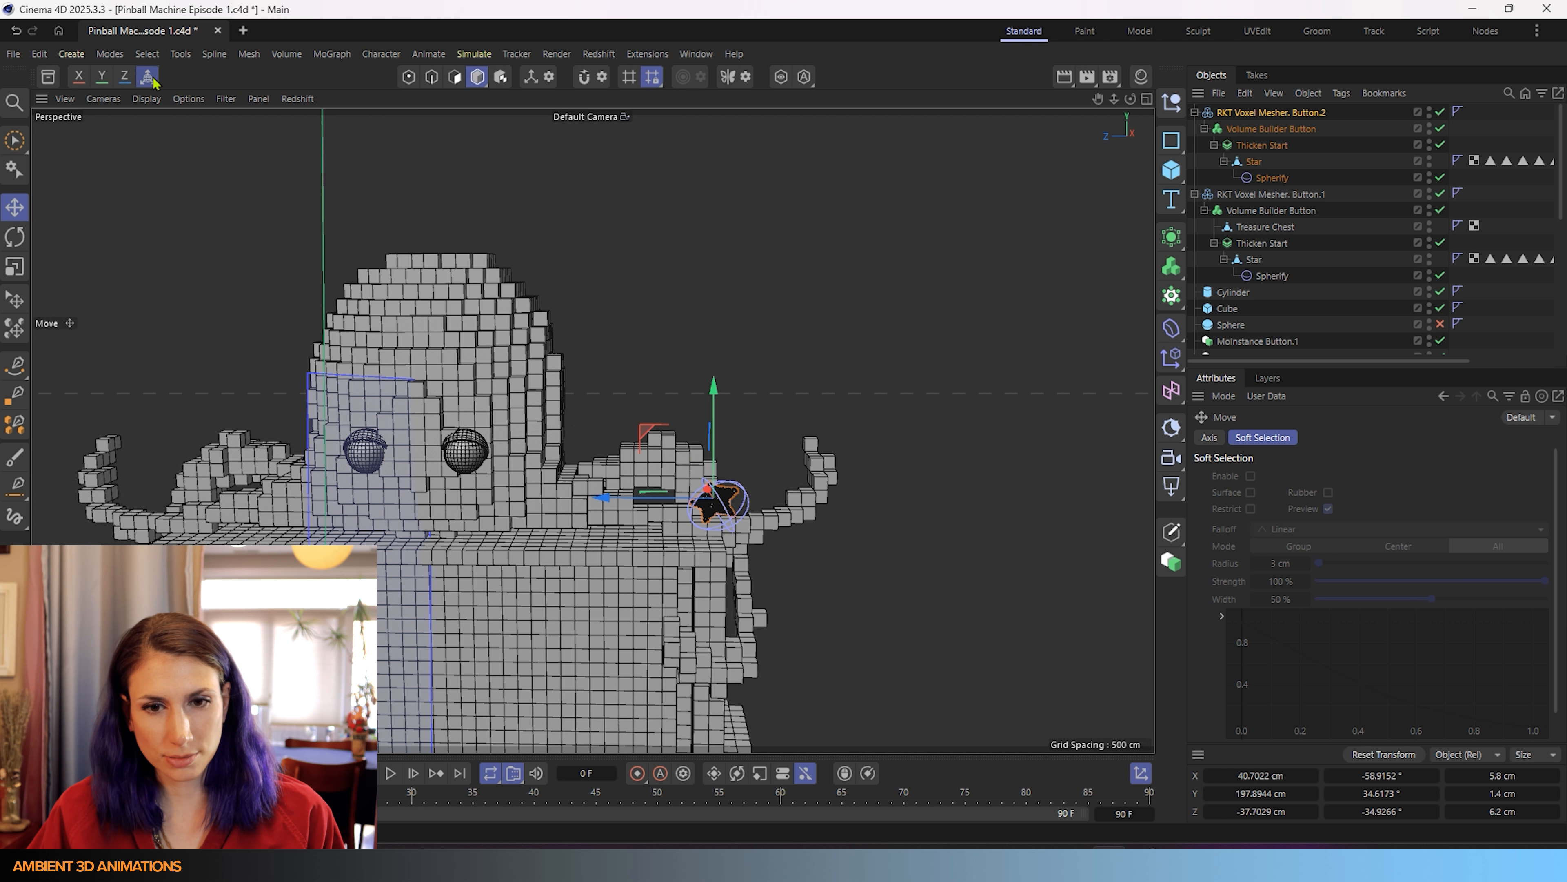
left_click(147, 77)
left_click(147, 77)
left_click_drag(605, 498, 344, 493)
left_click_drag(449, 388, 440, 168)
- Rotate the star voxel mesher to about -131.7°, 45.4°, -20.5° so it follows the side of the head
left_click_drag(531, 448, 795, 510, "alt")
left_click_drag(528, 351, 386, 420)
key("r")
left_click_drag(497, 445, 449, 440)
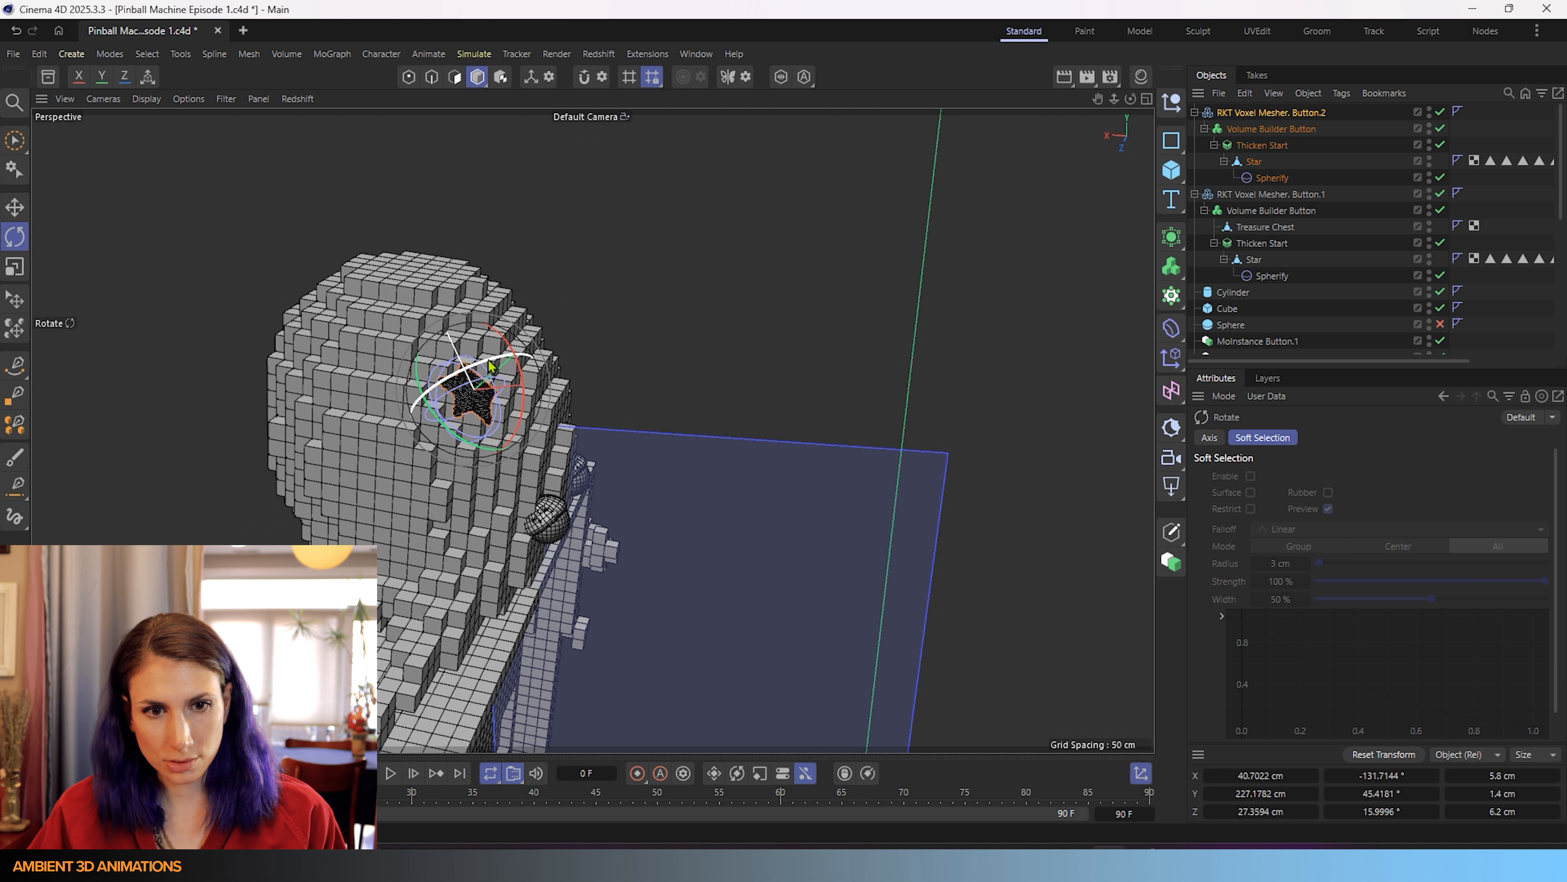
left_click_drag(488, 364, 458, 386)
- Try scaling the star voxel mesher up to about 9 cm wide, and undo the scaling
key("t")
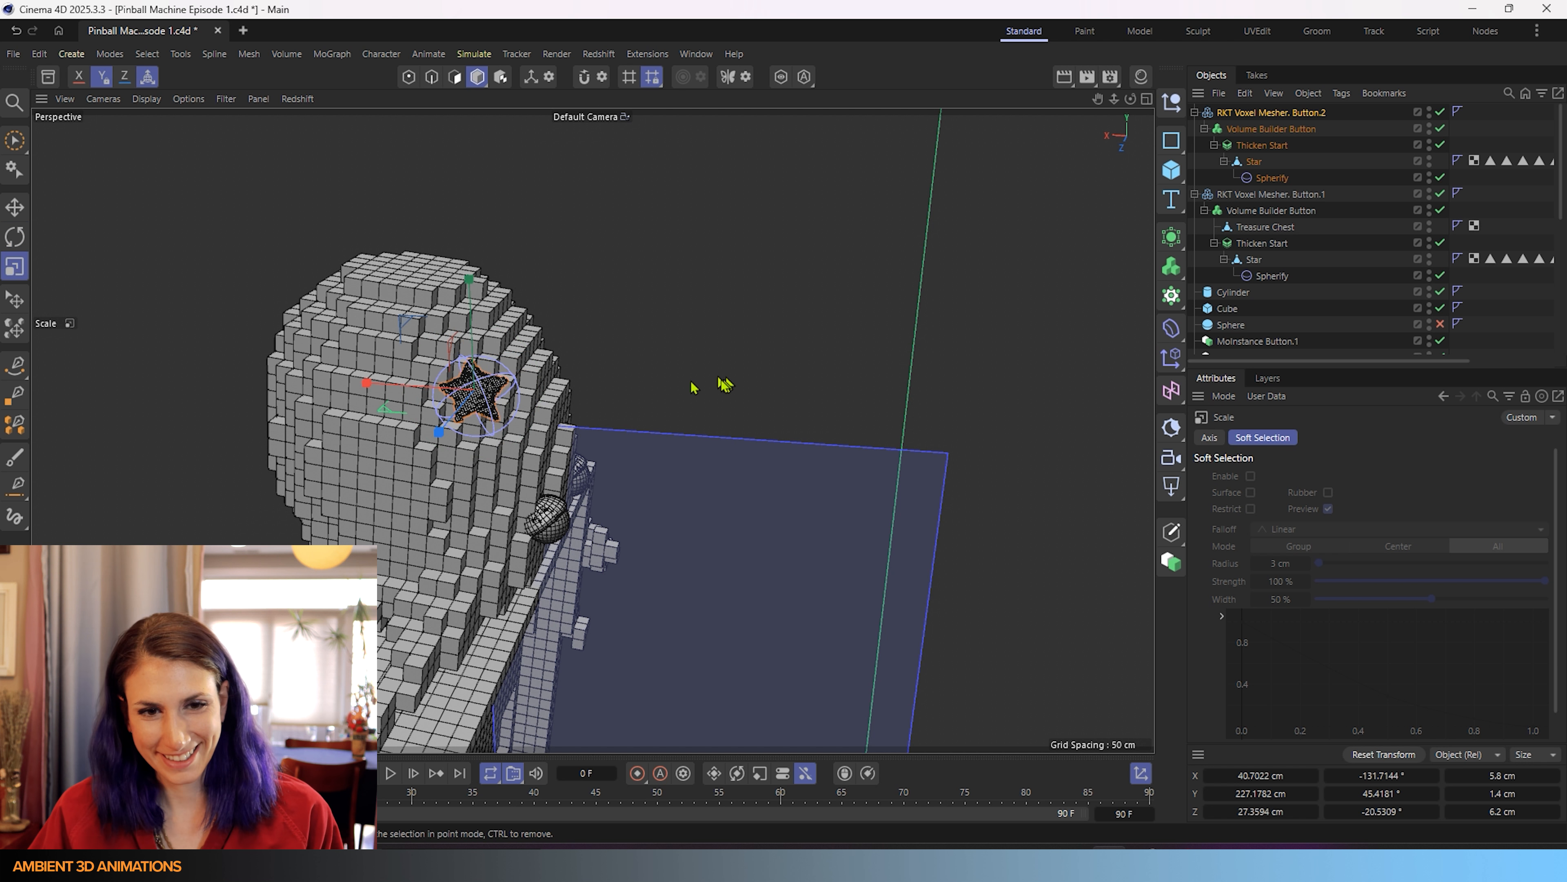
left_click_drag(727, 383, 1049, 470)
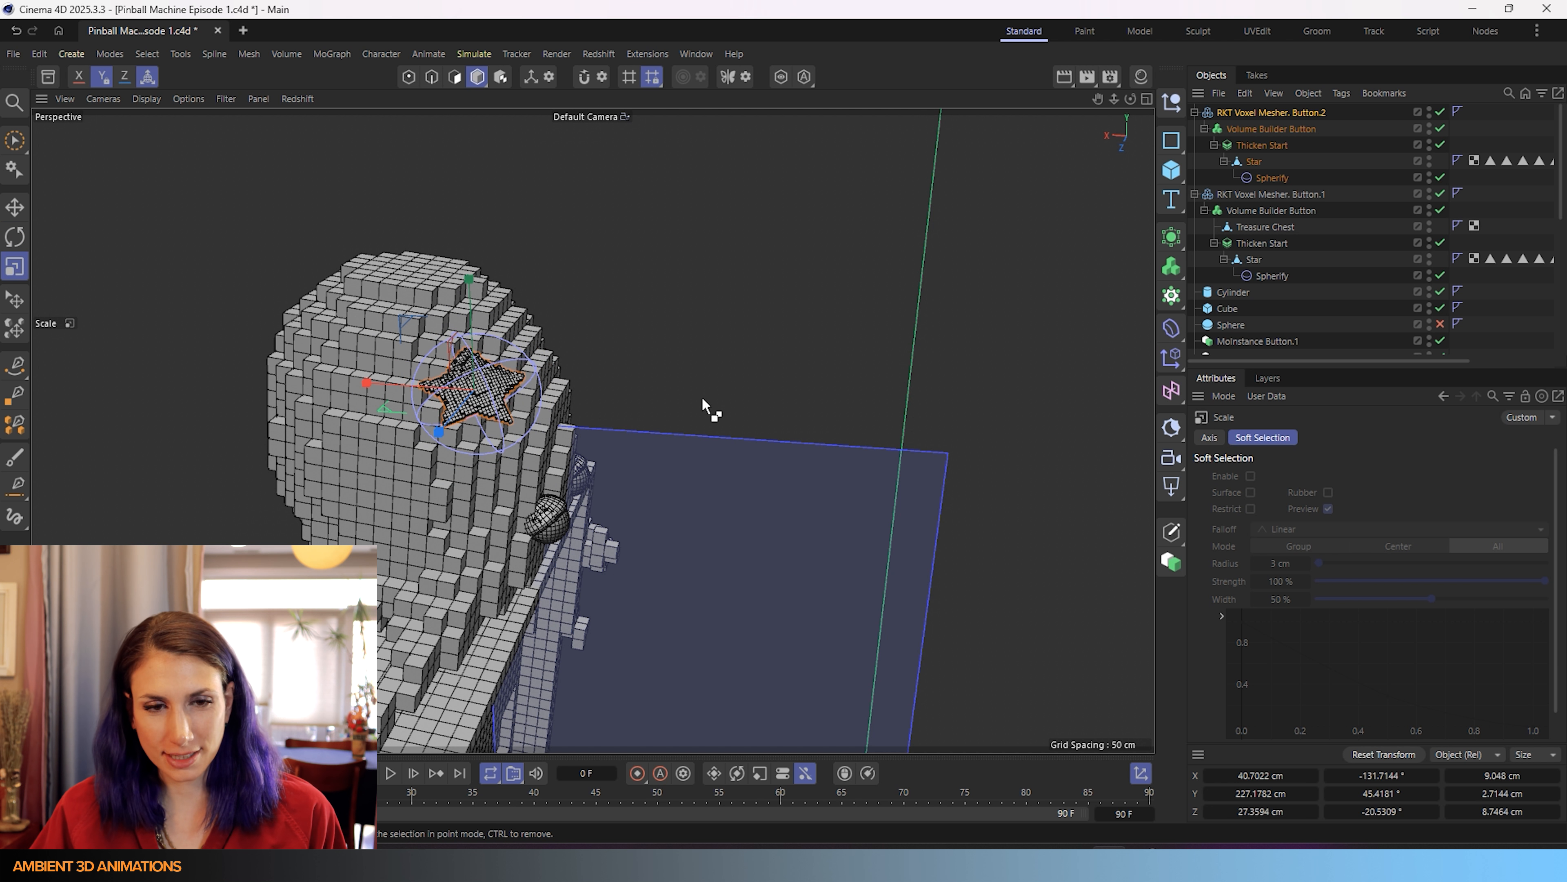
key("ctrl+z")
- Try a 5 cm voxel size on the star's Volume Builder, and set it to 2 cm instead
scroll(523, 404, "up", 2)
key("e")
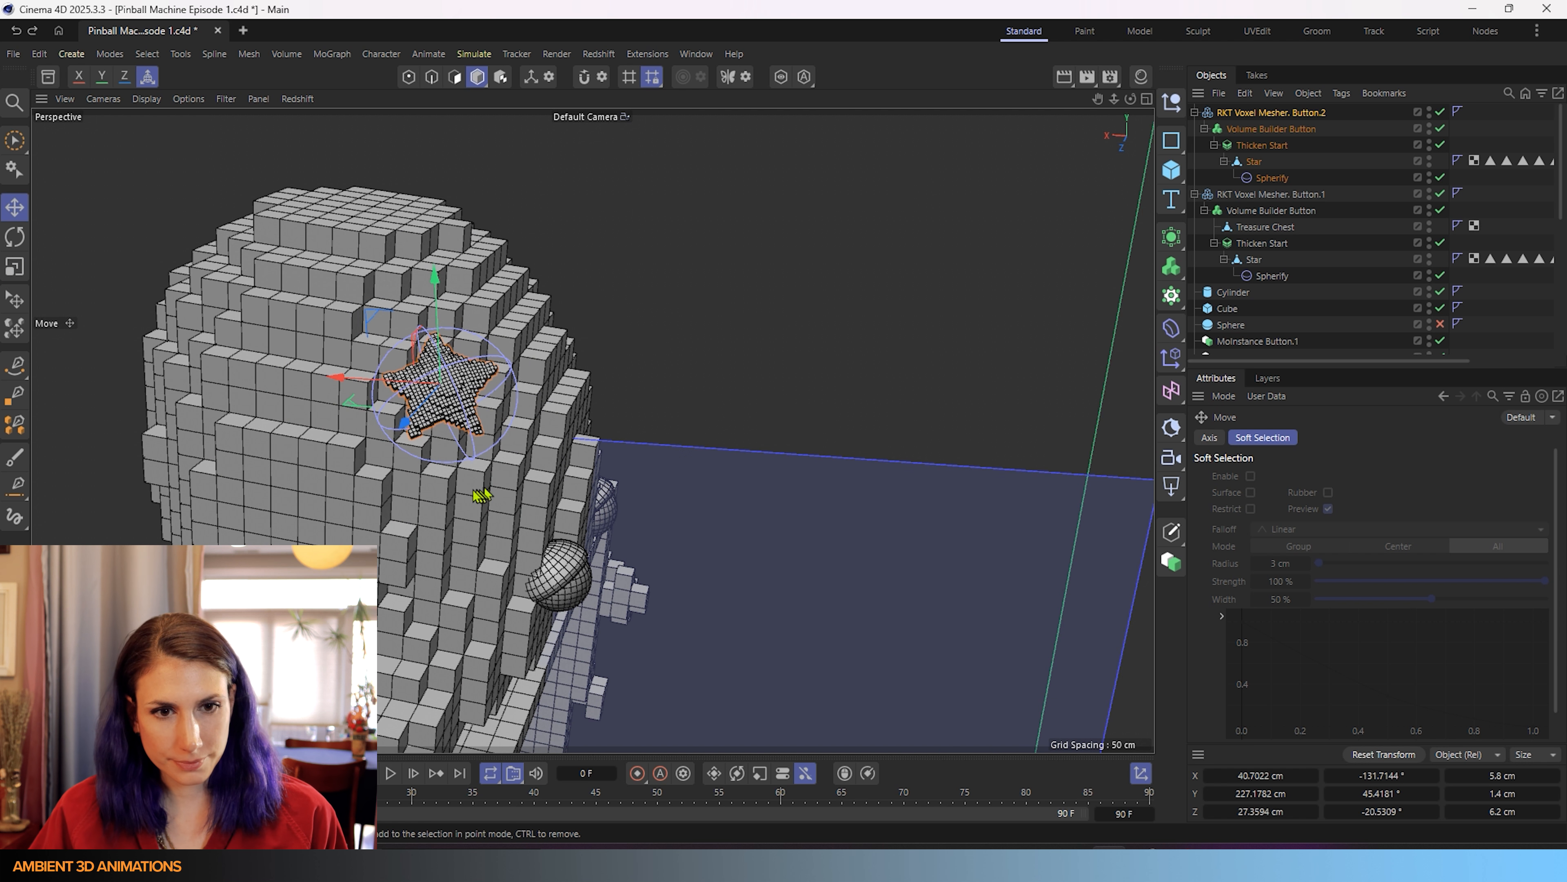
left_click_drag(487, 488, 239, 455, "alt")
left_click_drag(209, 237, 439, 244)
left_click(1254, 145)
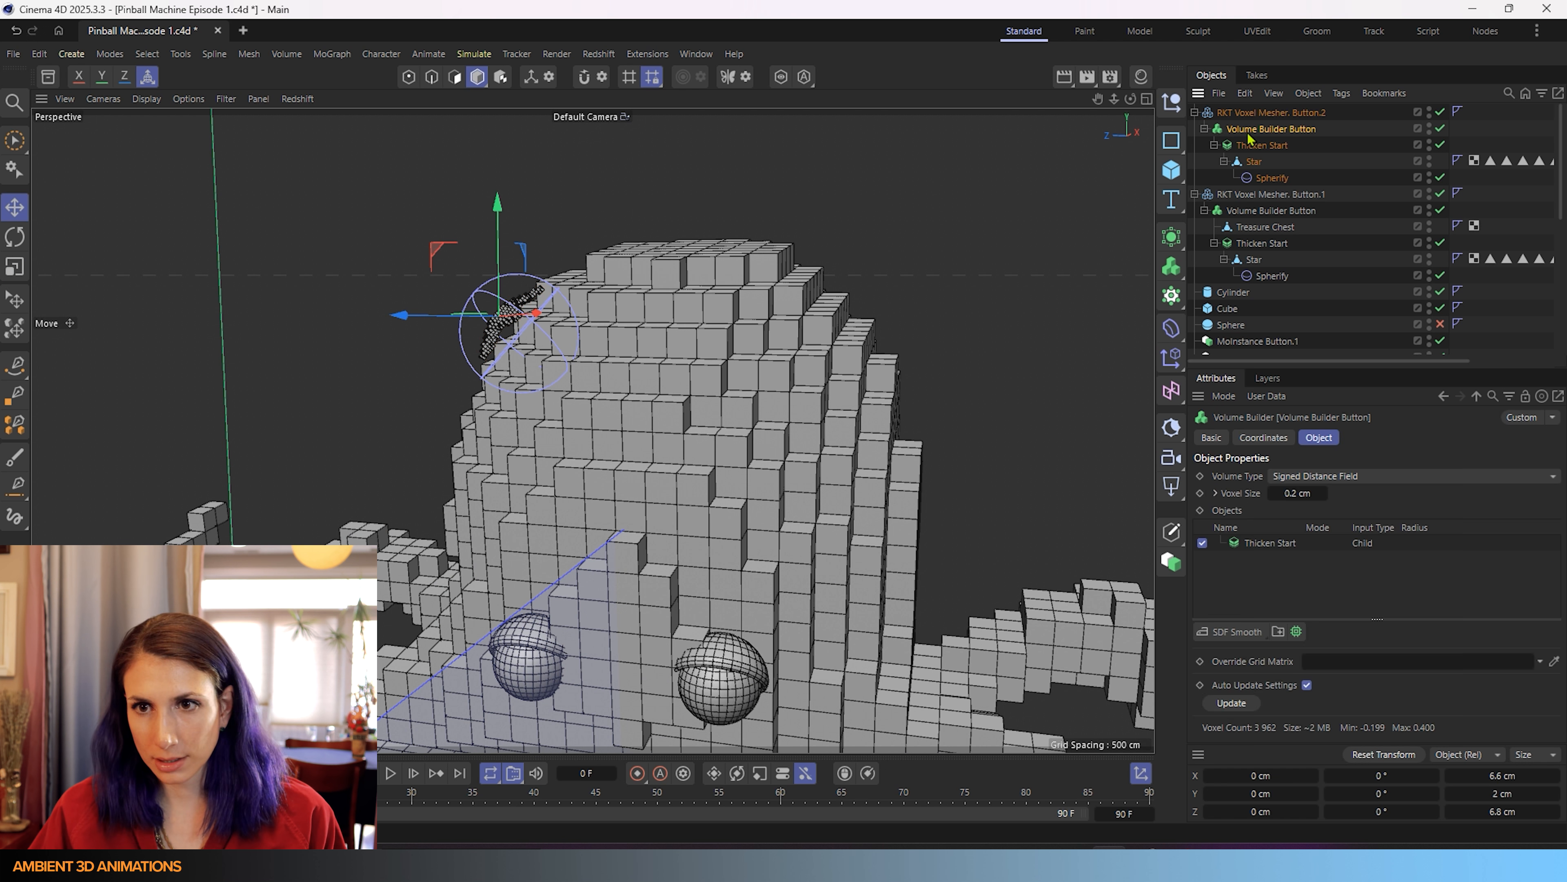
left_click(1267, 130)
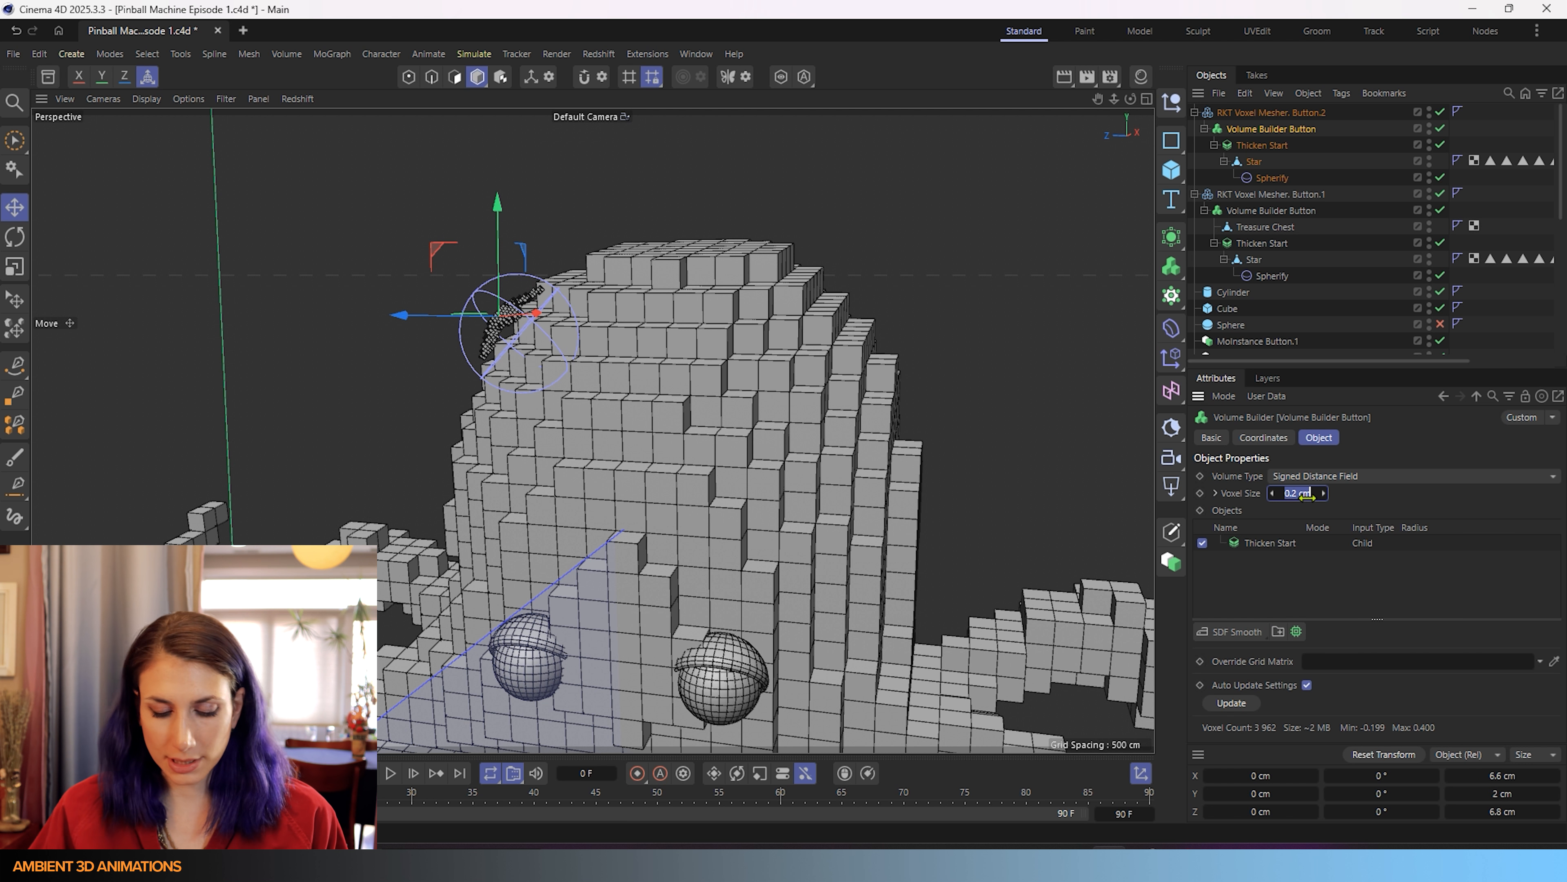
type("5")
key("Return")
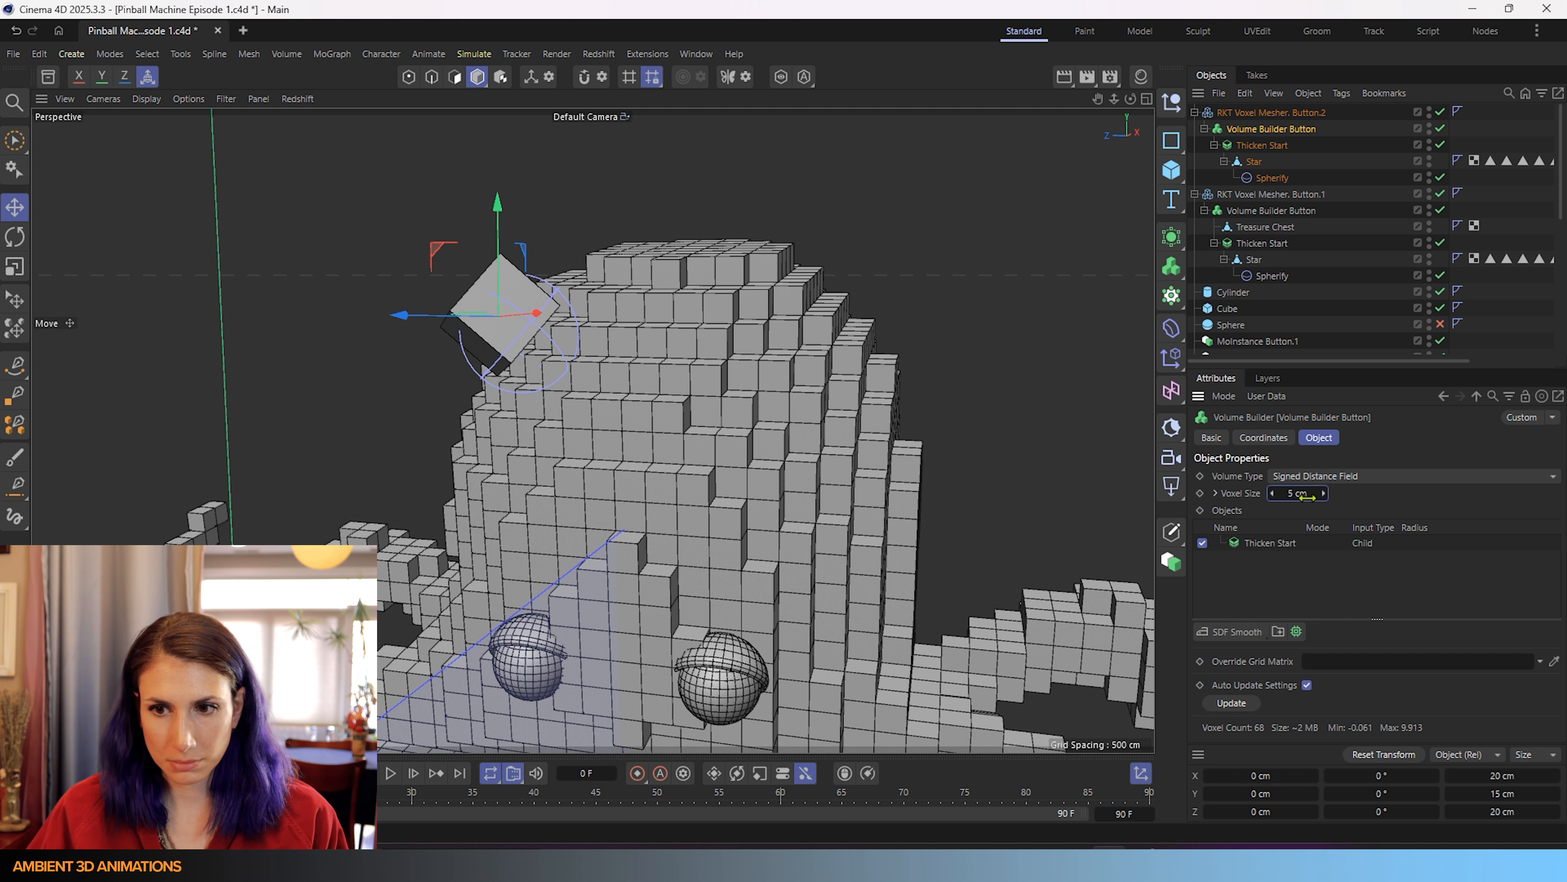
key("BackSpace")
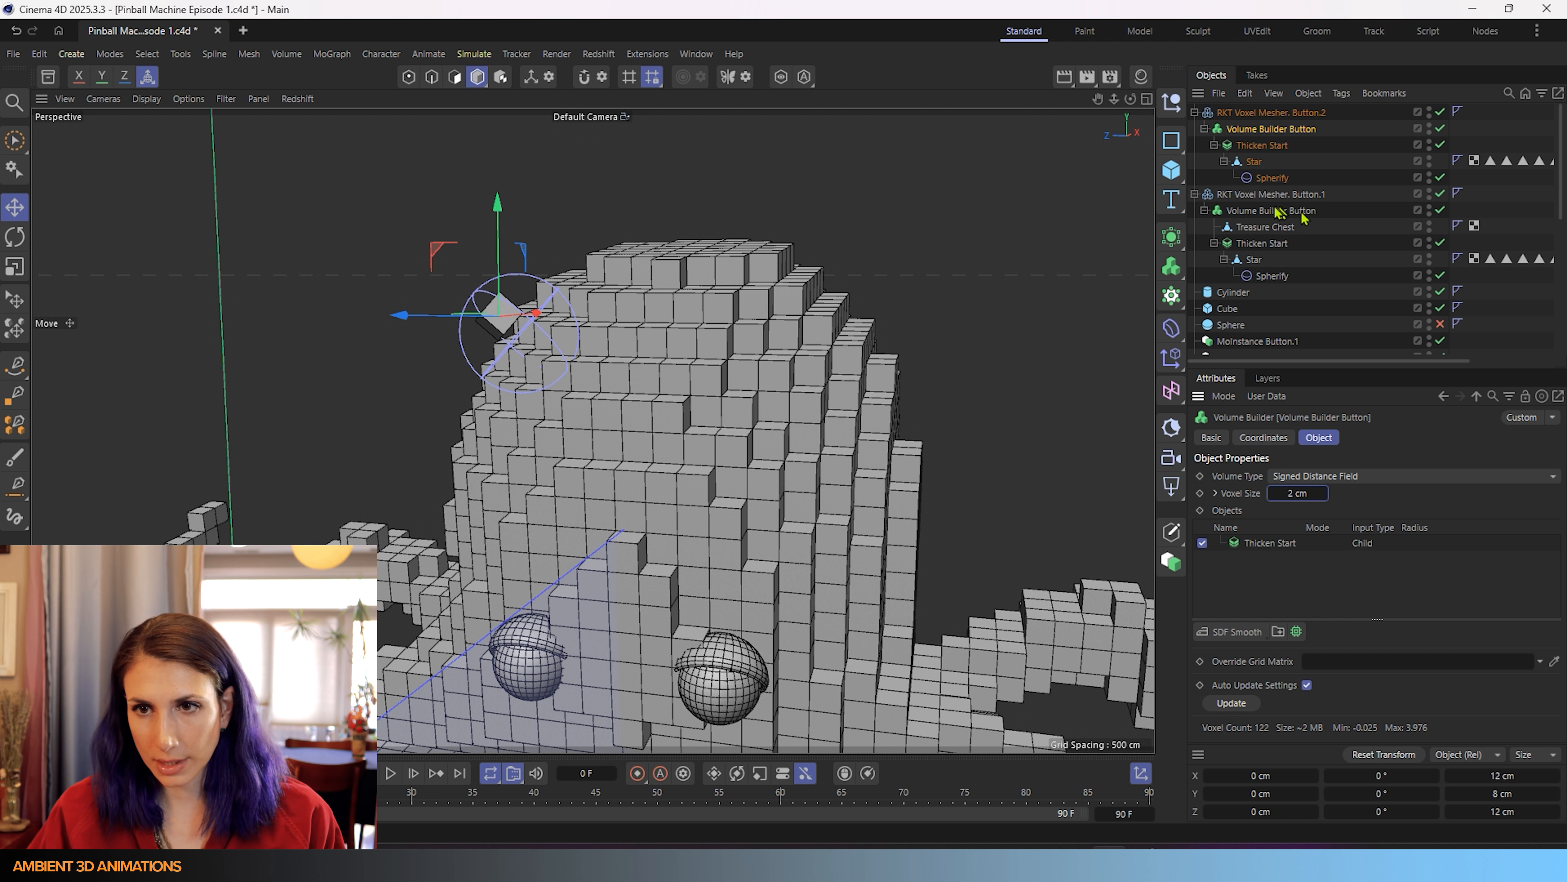
- Try enlarging the star's Thicken Start object to about 64 cm wide, and undo the scaling
left_click(1262, 146)
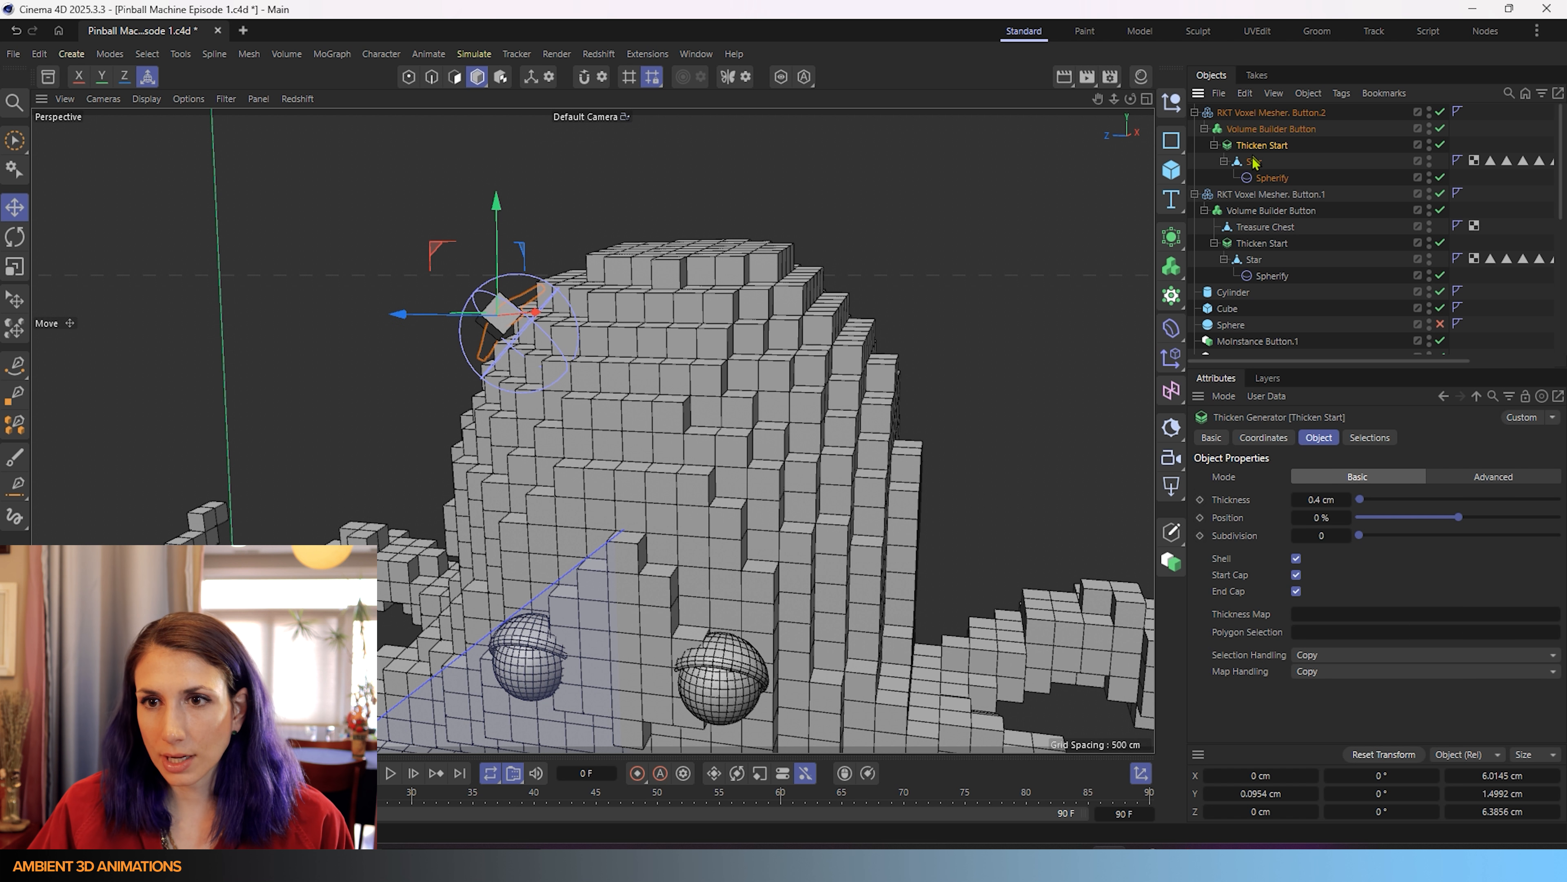
key("t")
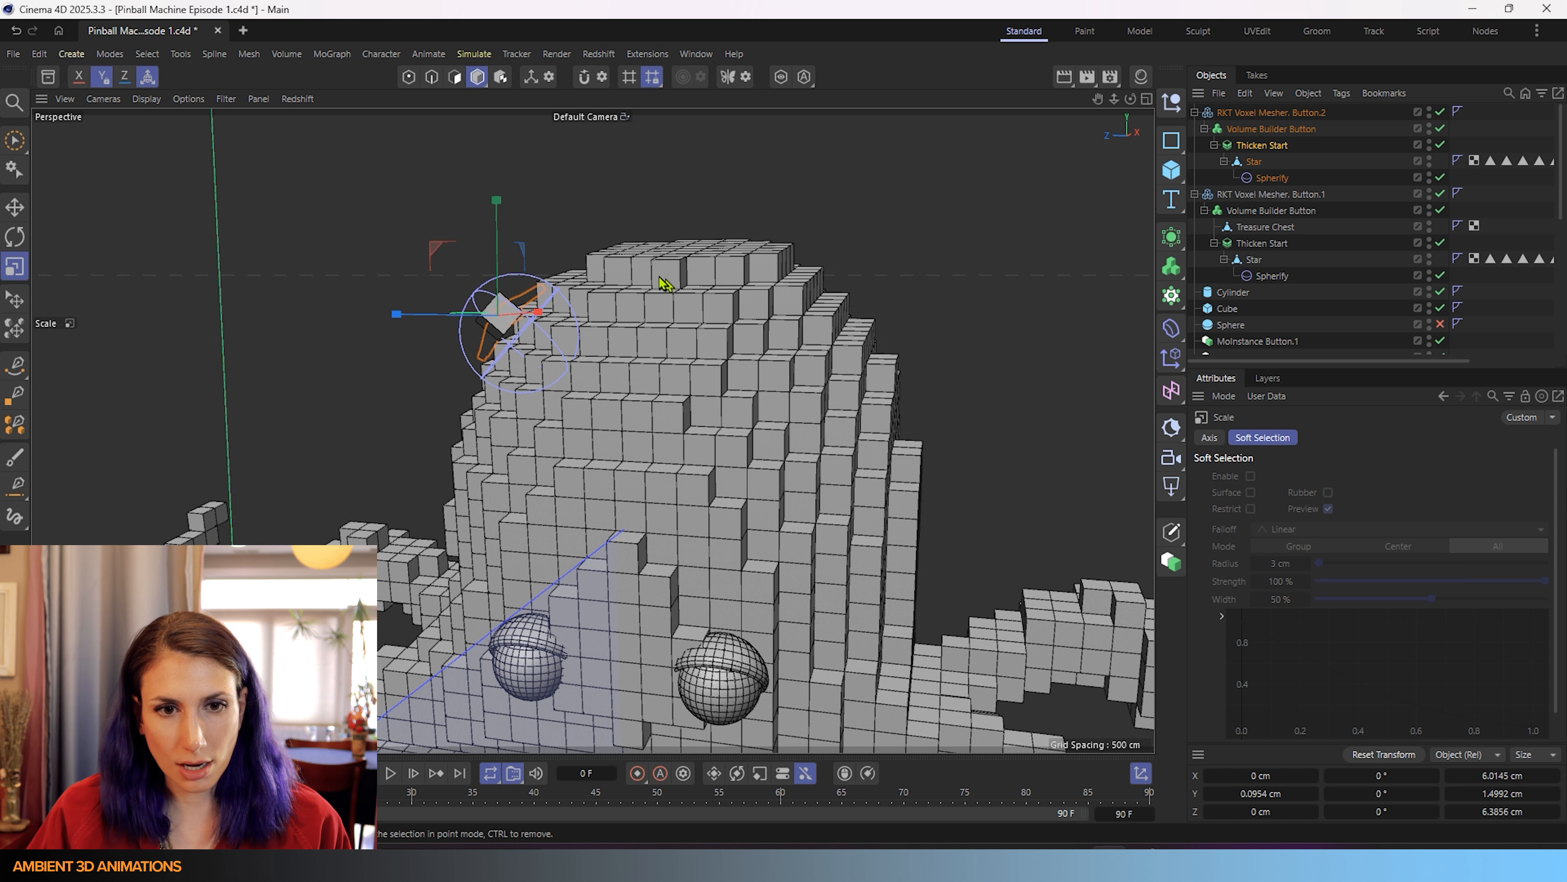
left_click_drag(684, 299, 19, 310)
scroll(464, 392, "down", 3)
left_click_drag(464, 392, 534, 482, "alt")
scroll(534, 480, "down", 2)
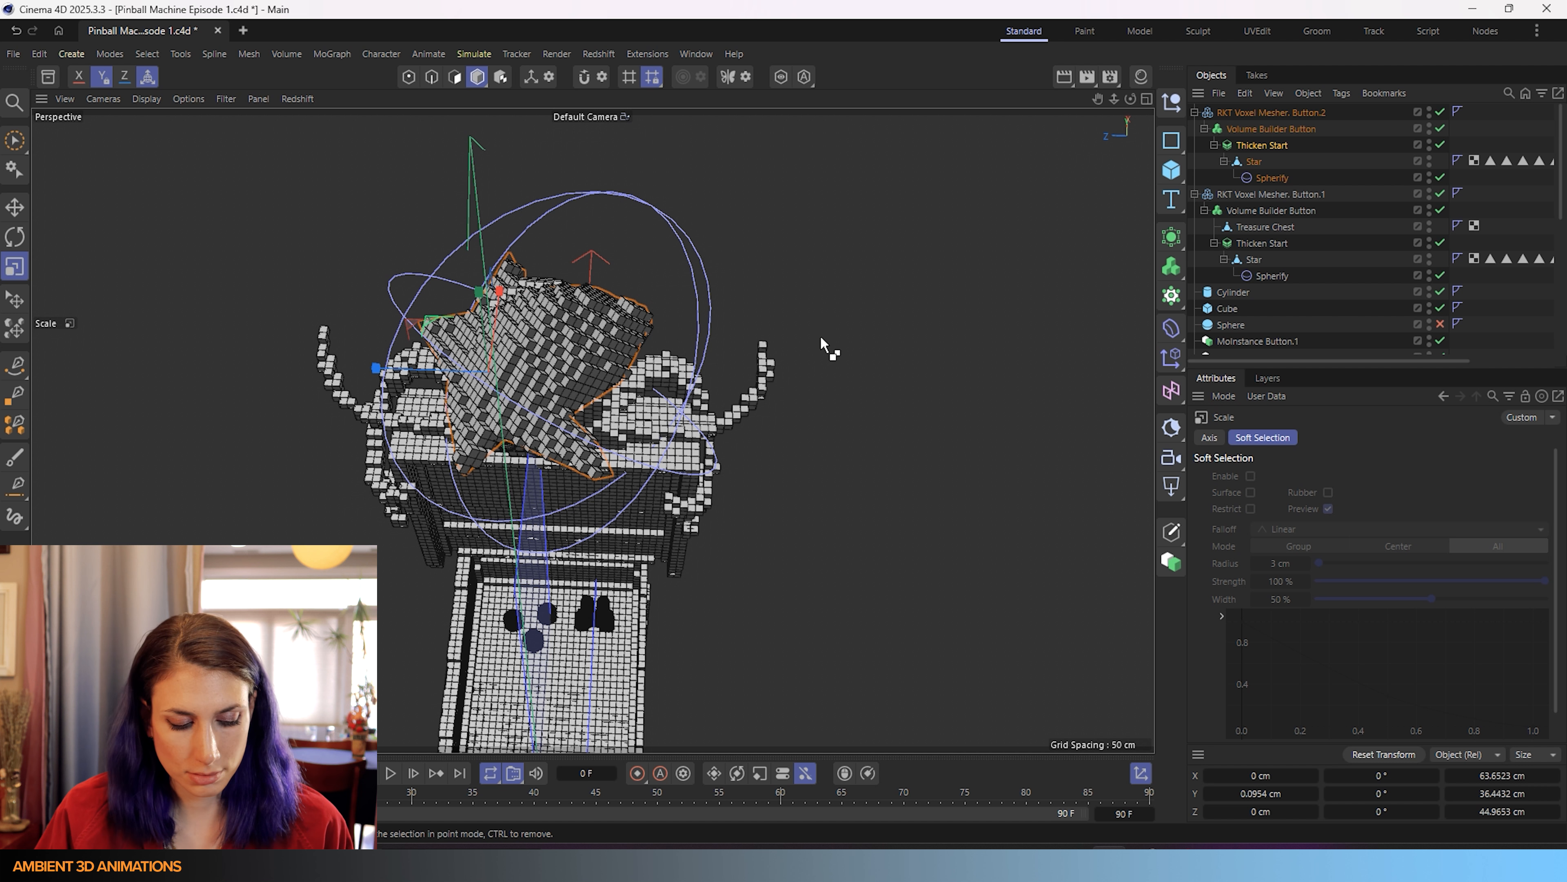
key("ctrl+z")
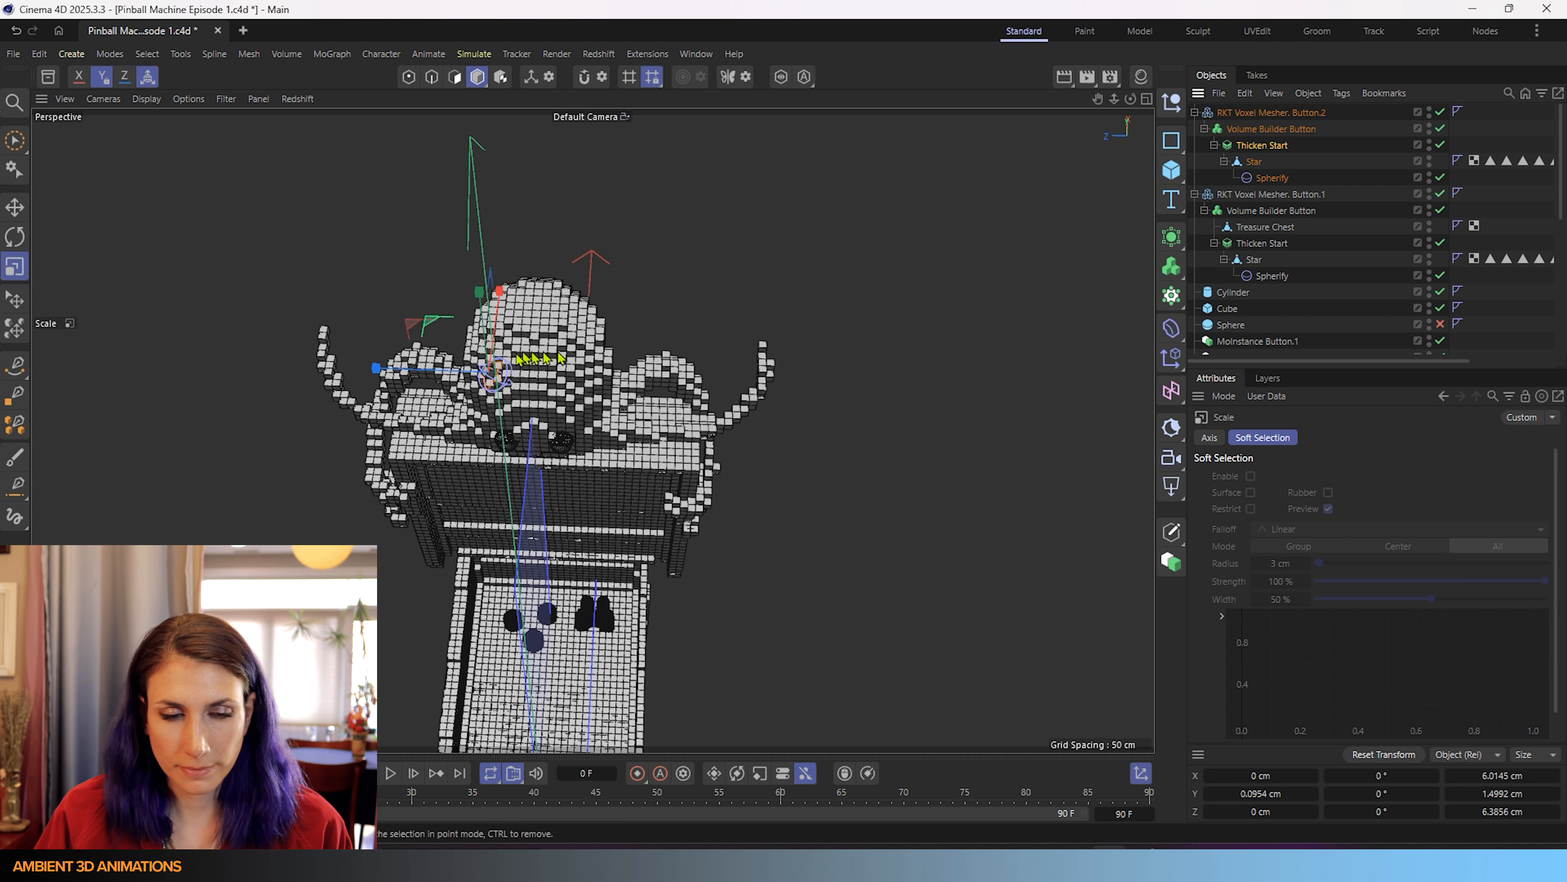
- Rotate the star's Volume Builder about 40.5° around its Z axis against the octopus head
scroll(561, 373, "up", 10)
left_click_drag(562, 374, 655, 334, "alt")
key("r")
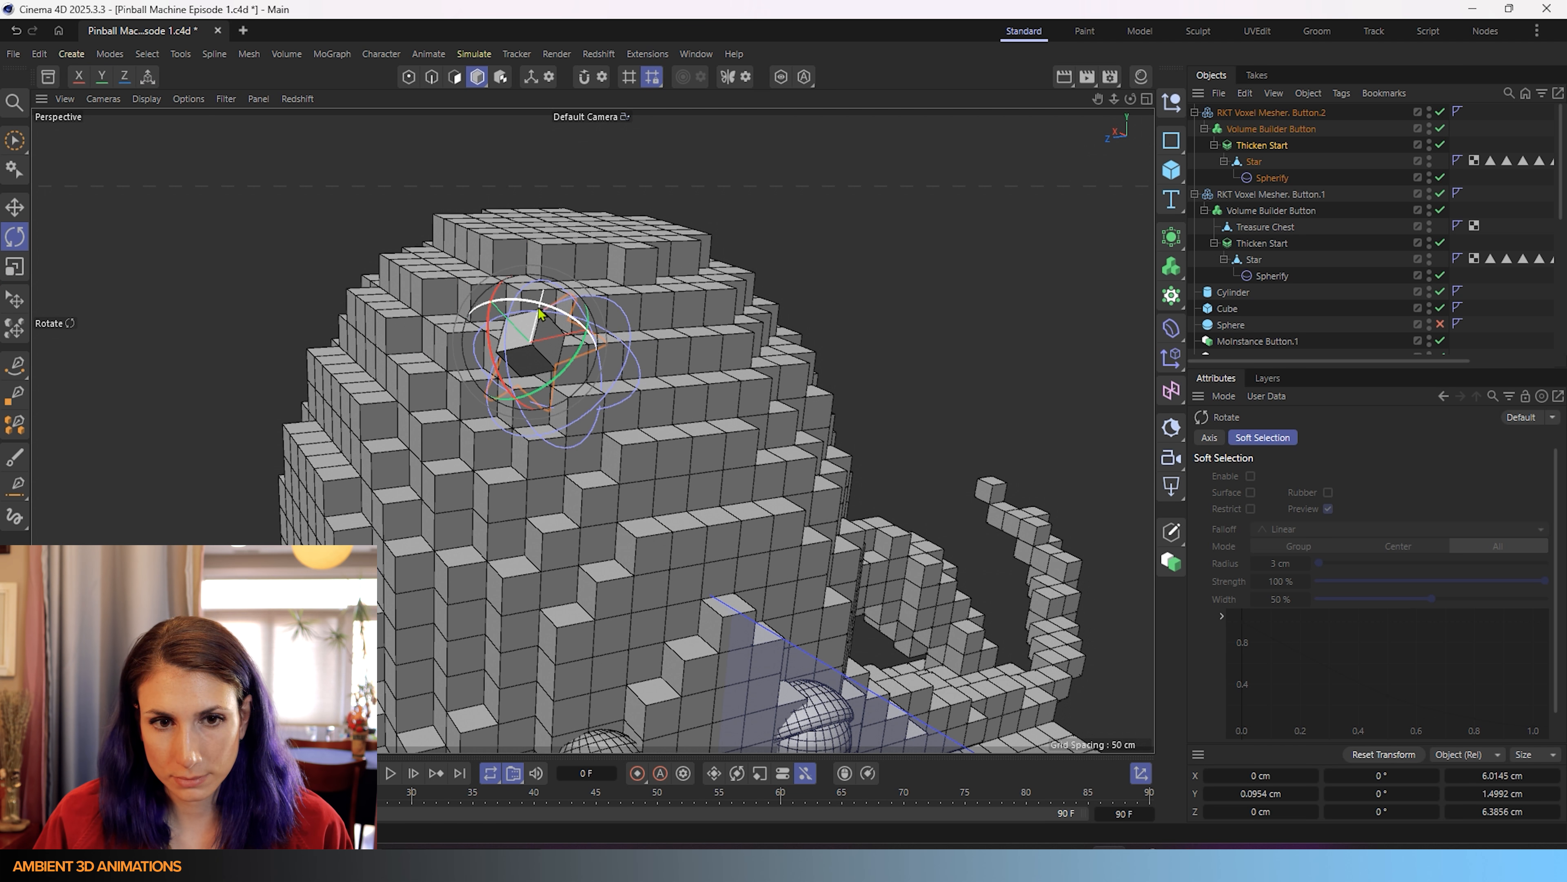
left_click(1246, 132)
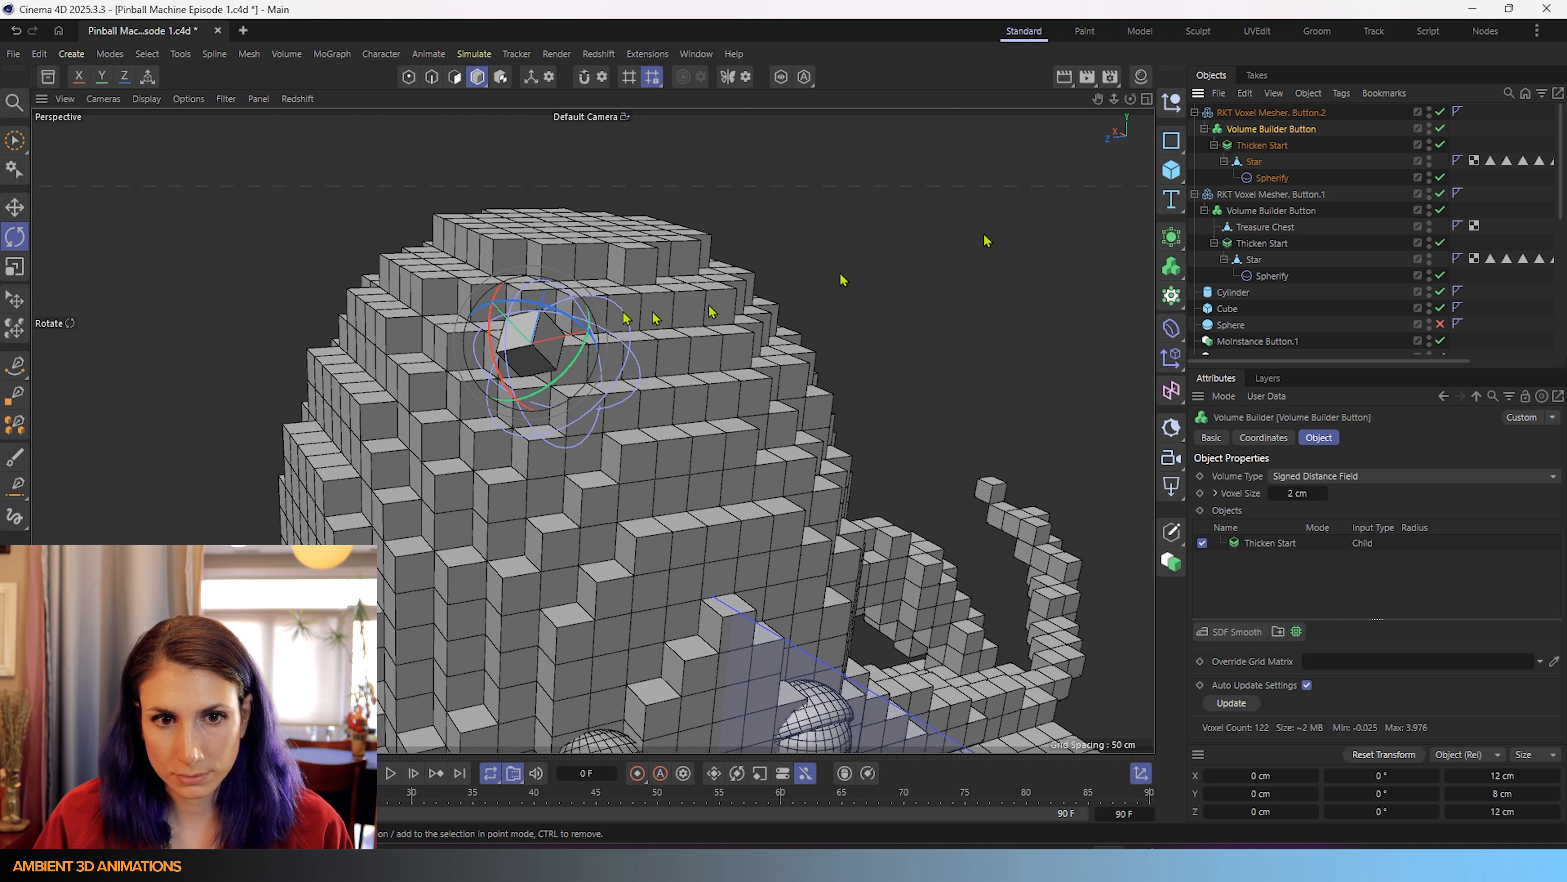
left_click_drag(525, 301, 577, 319)
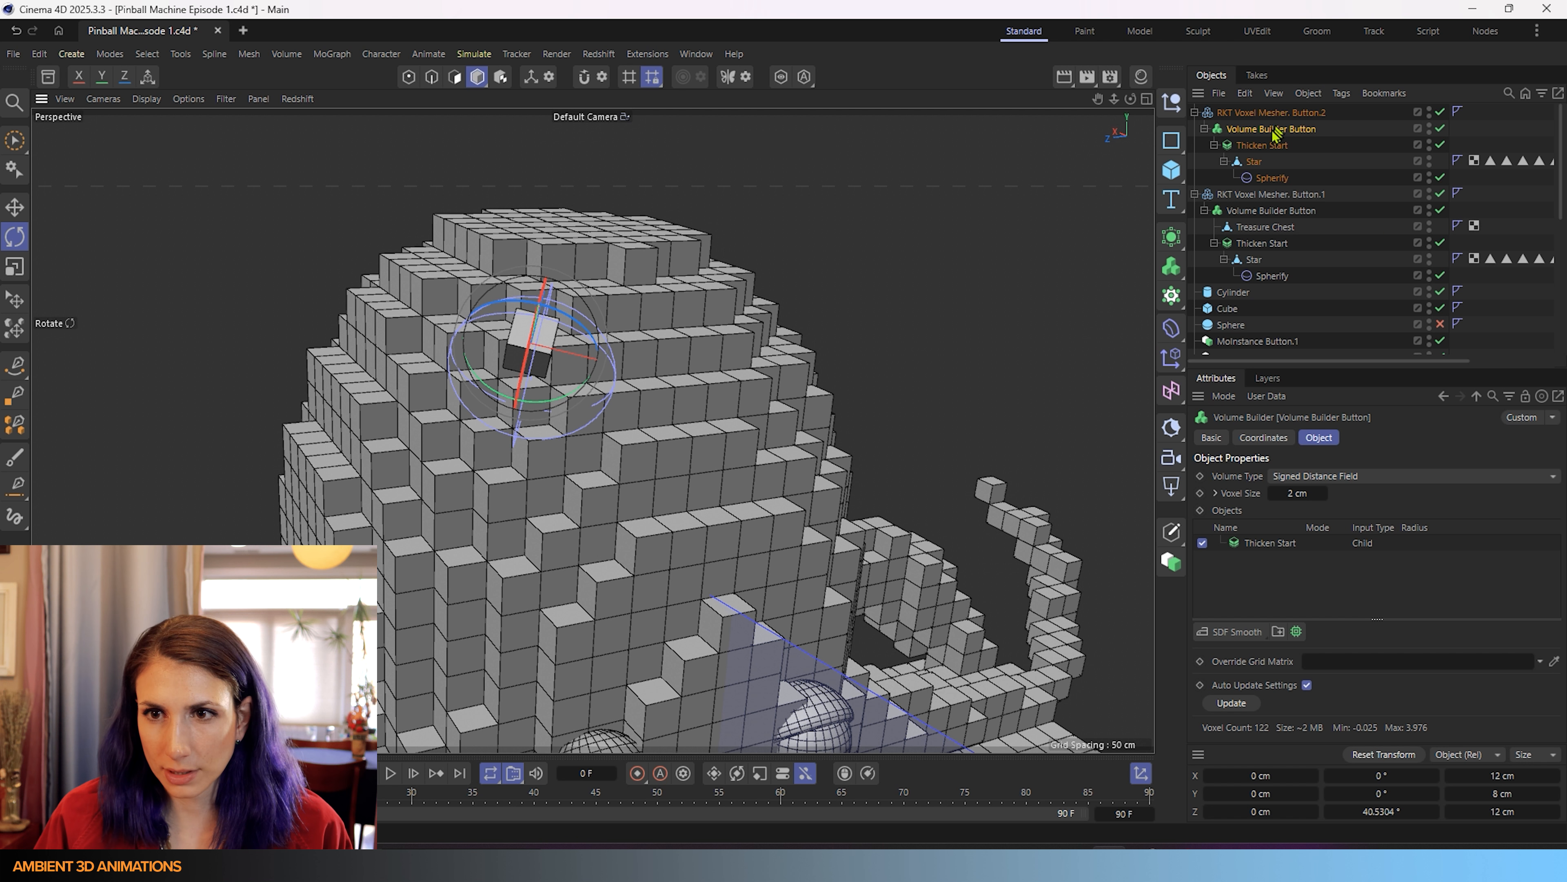
- Try enlarging the Thicken Start object to about 56 cm wide, and return it to its original size
left_click(1262, 145)
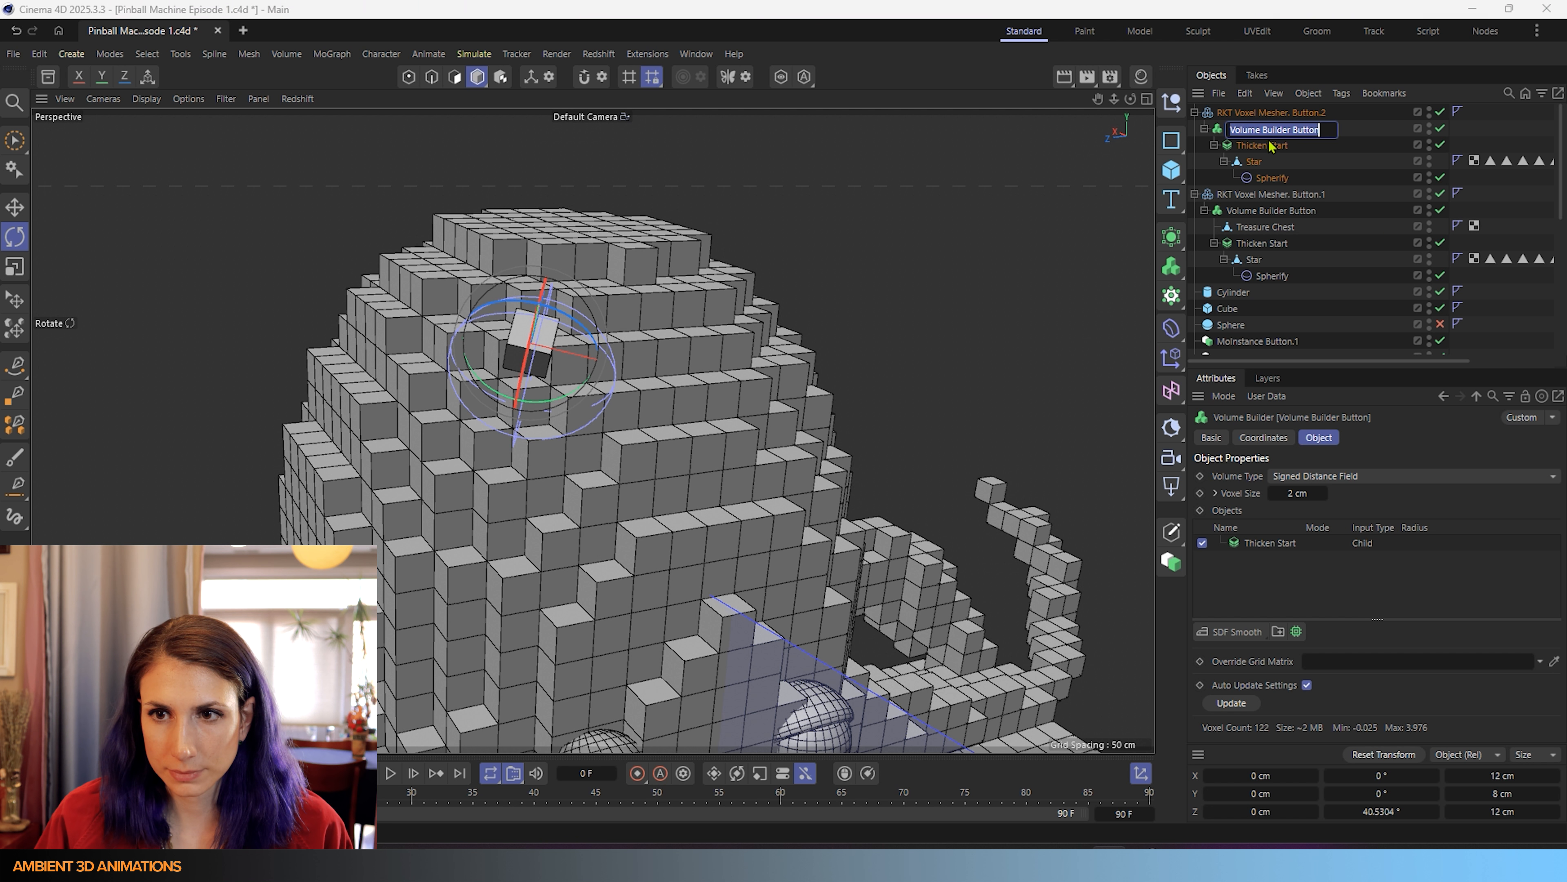
key("t")
left_click_drag(705, 431, 707, 272)
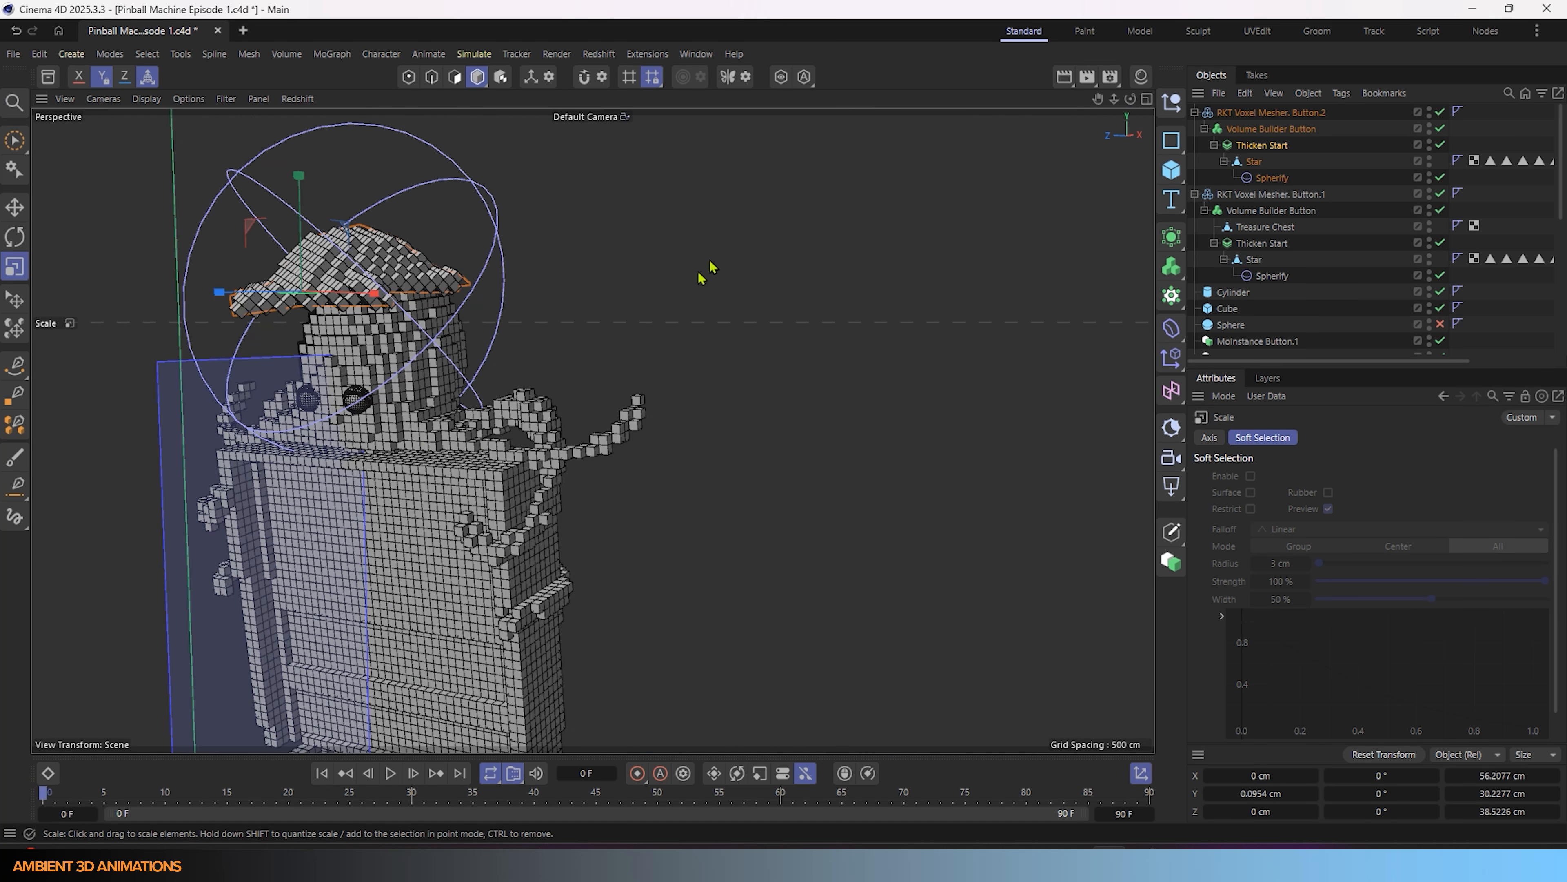
left_click_drag(556, 442, 232, 468)
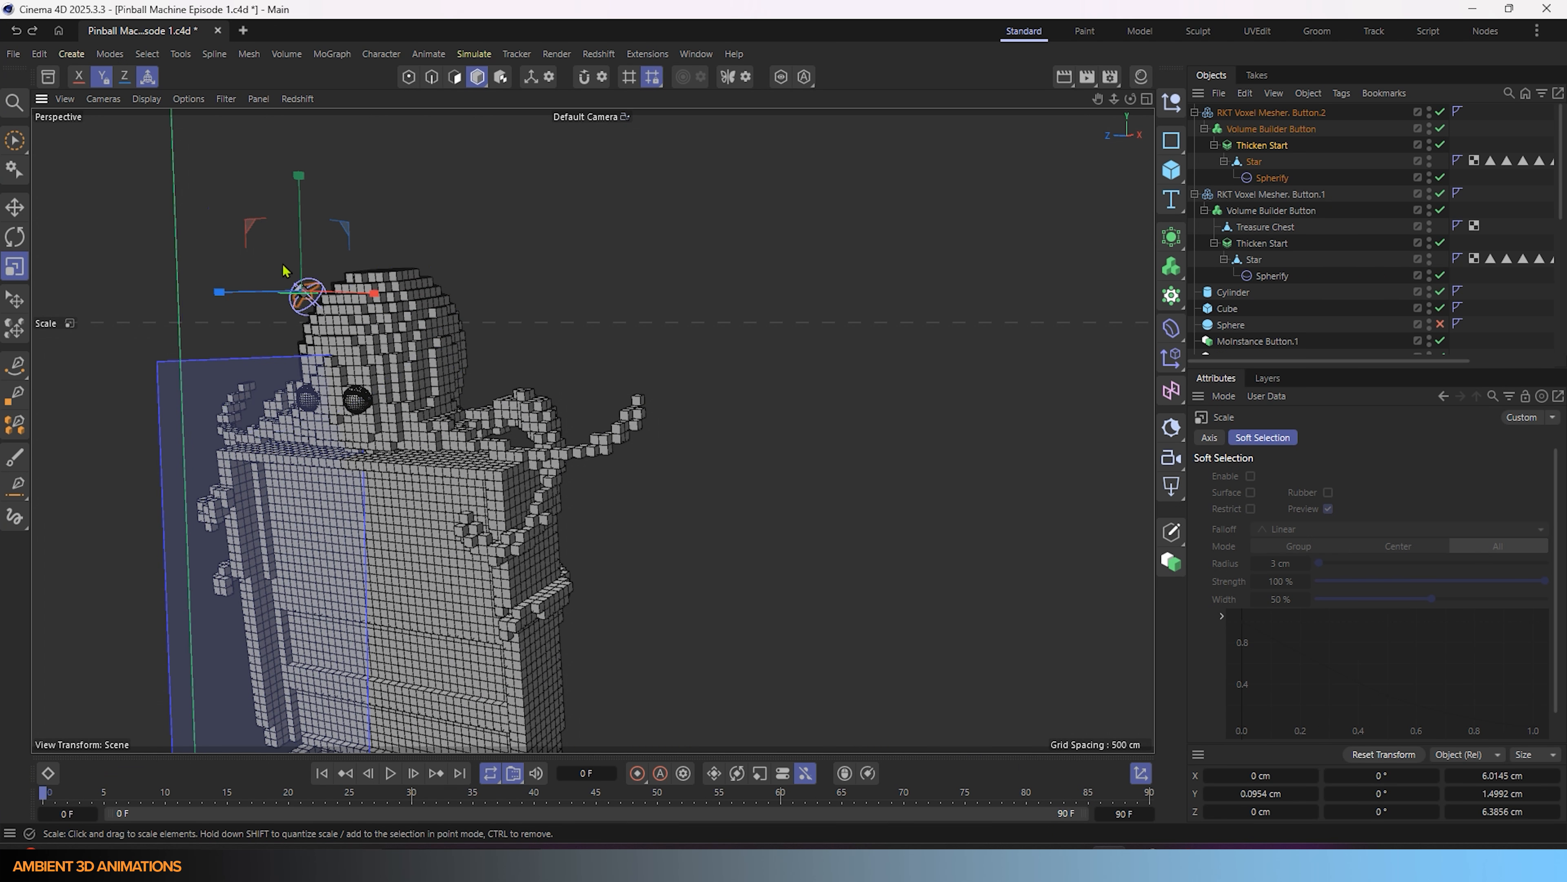
- Scale the star's Thicken Start object up to about 21.3 × 9.4 × 16.9 cm
key("o")
left_click(1283, 131)
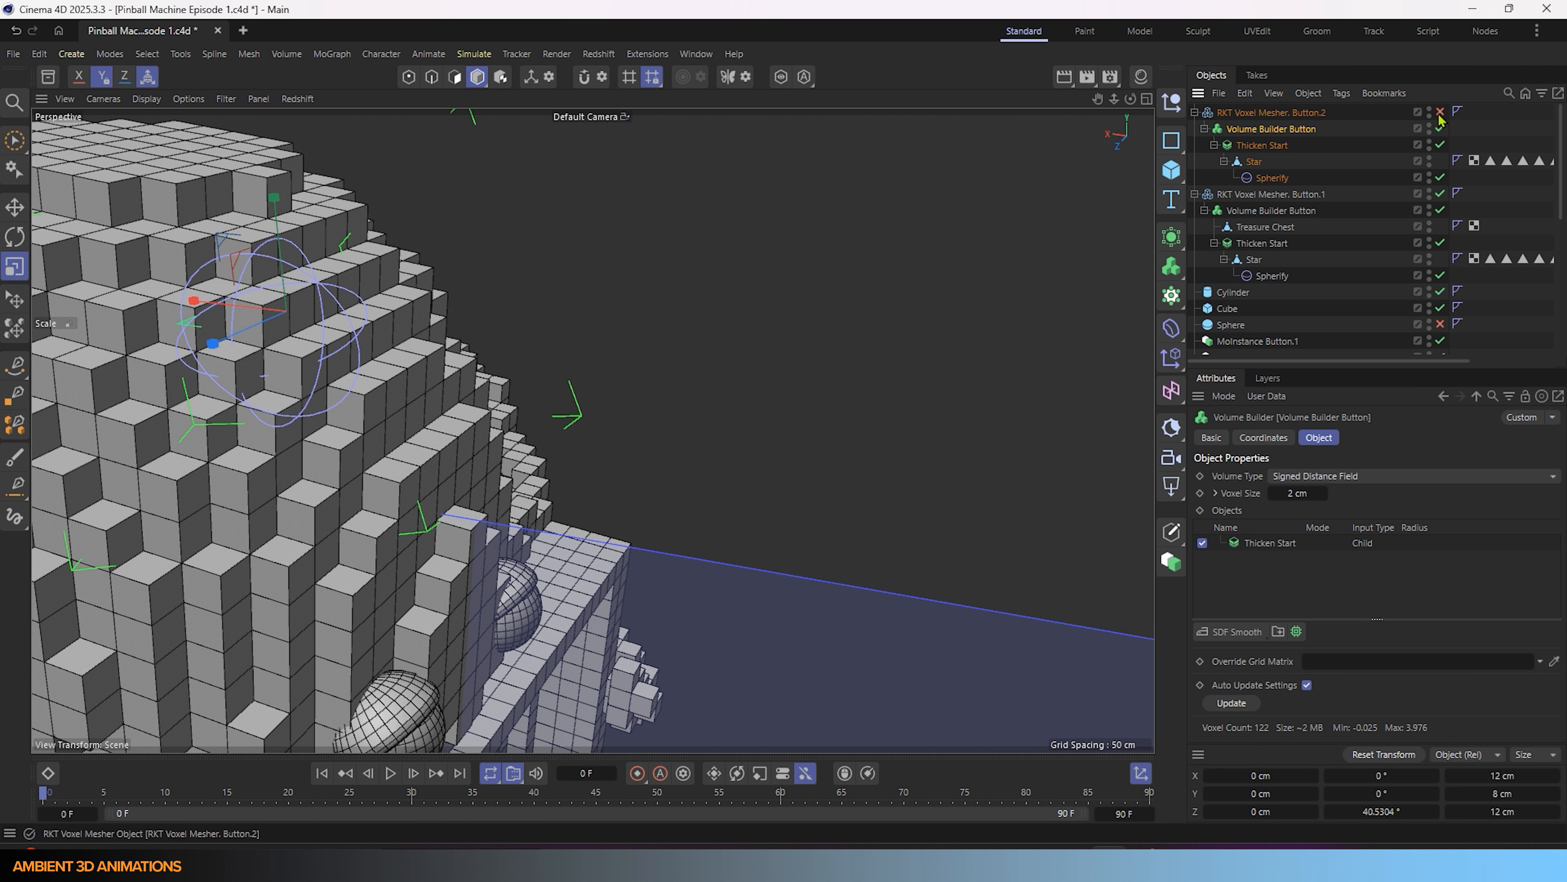
left_click(1270, 147)
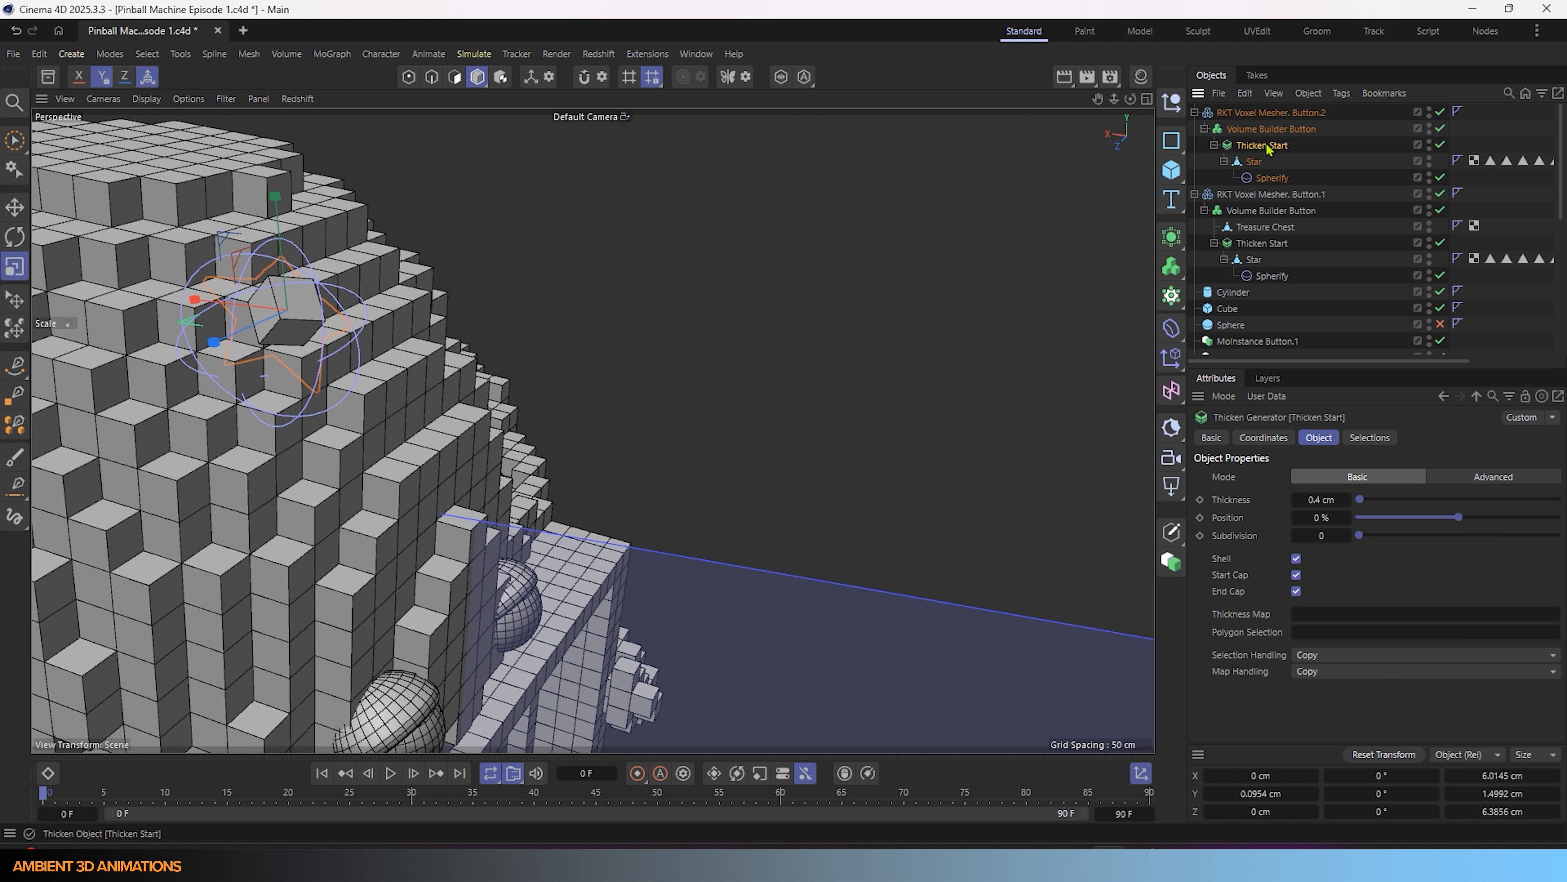
key("t")
left_click(1441, 129)
left_click(1441, 129)
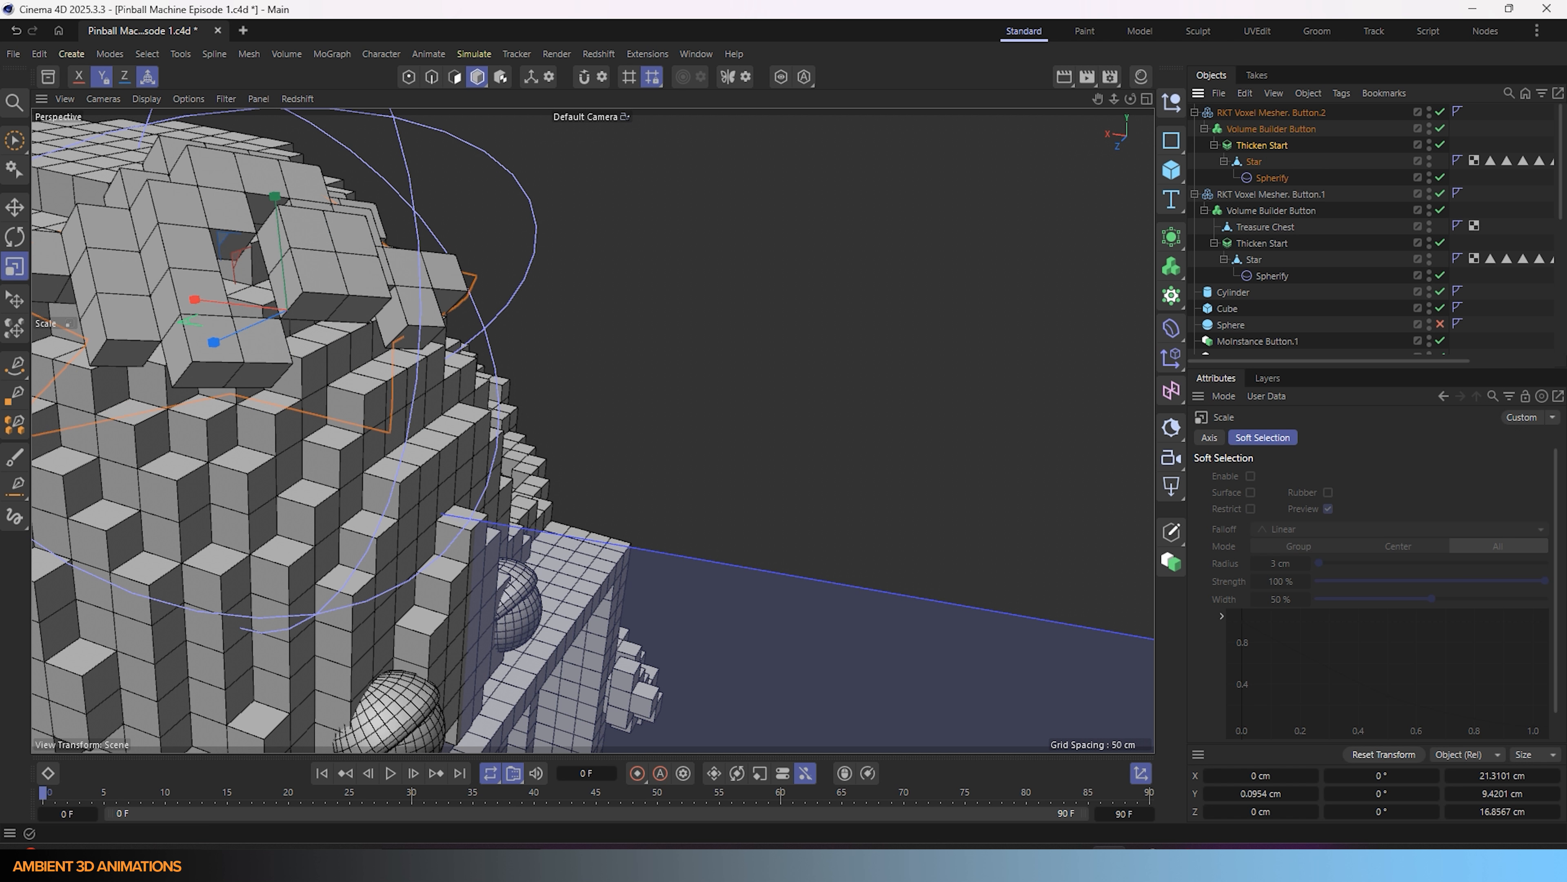
- Disable the star's RKT Voxel Mesher and Volume Builder, and rotate the Volume Builder so the smooth star follows the head's curve
left_click(1441, 129)
left_click(1440, 112)
left_click_drag(360, 334, 178, 383, "alt")
key("r")
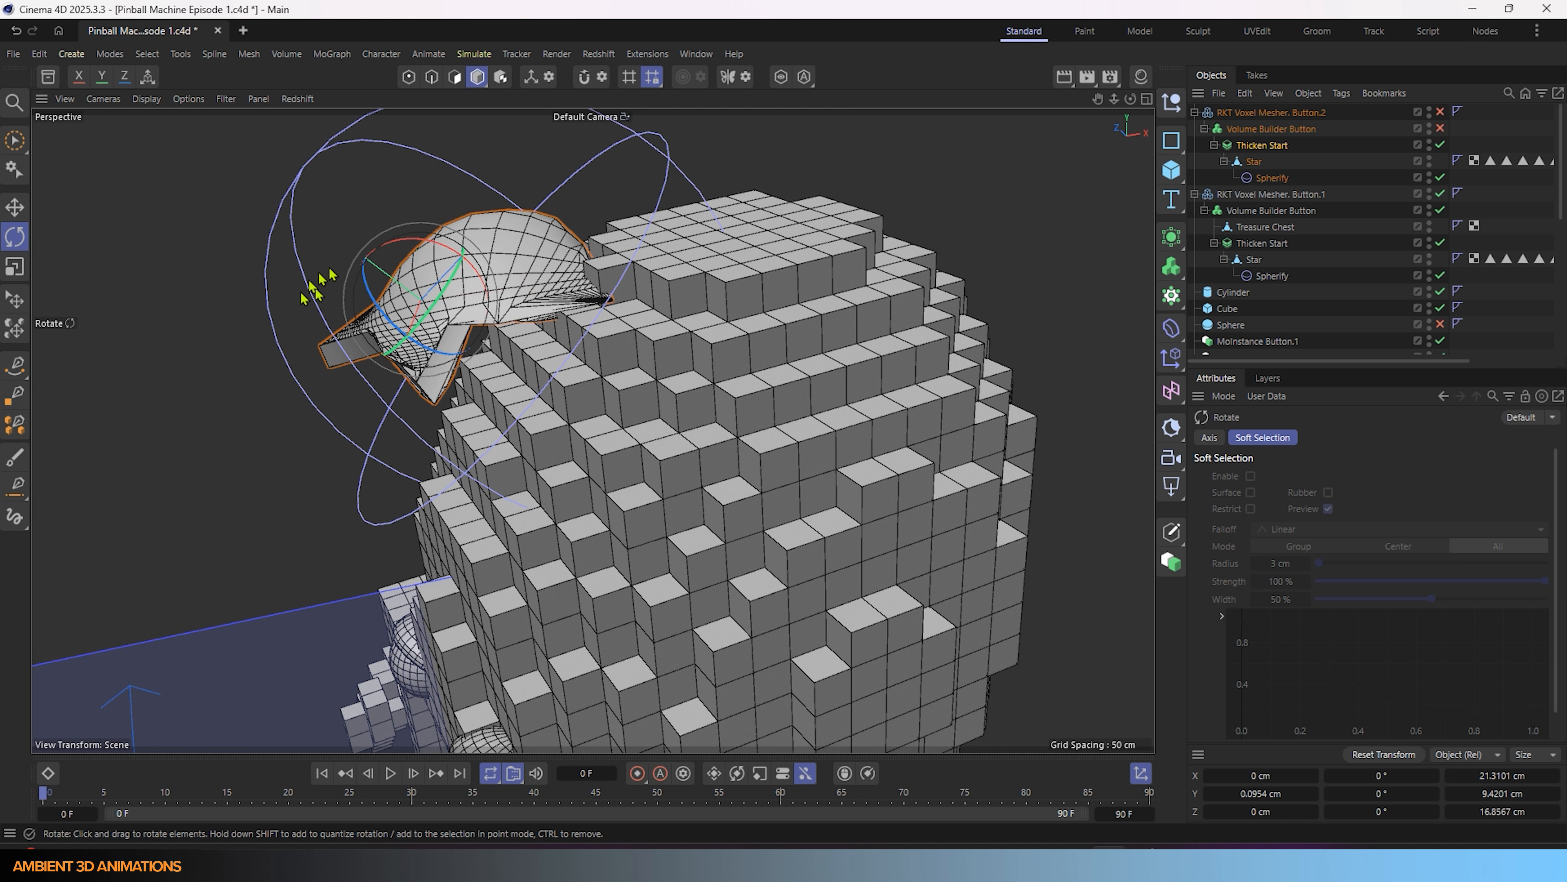
left_click(1265, 129)
left_click_drag(458, 246, 556, 216)
left_click(1000, 344)
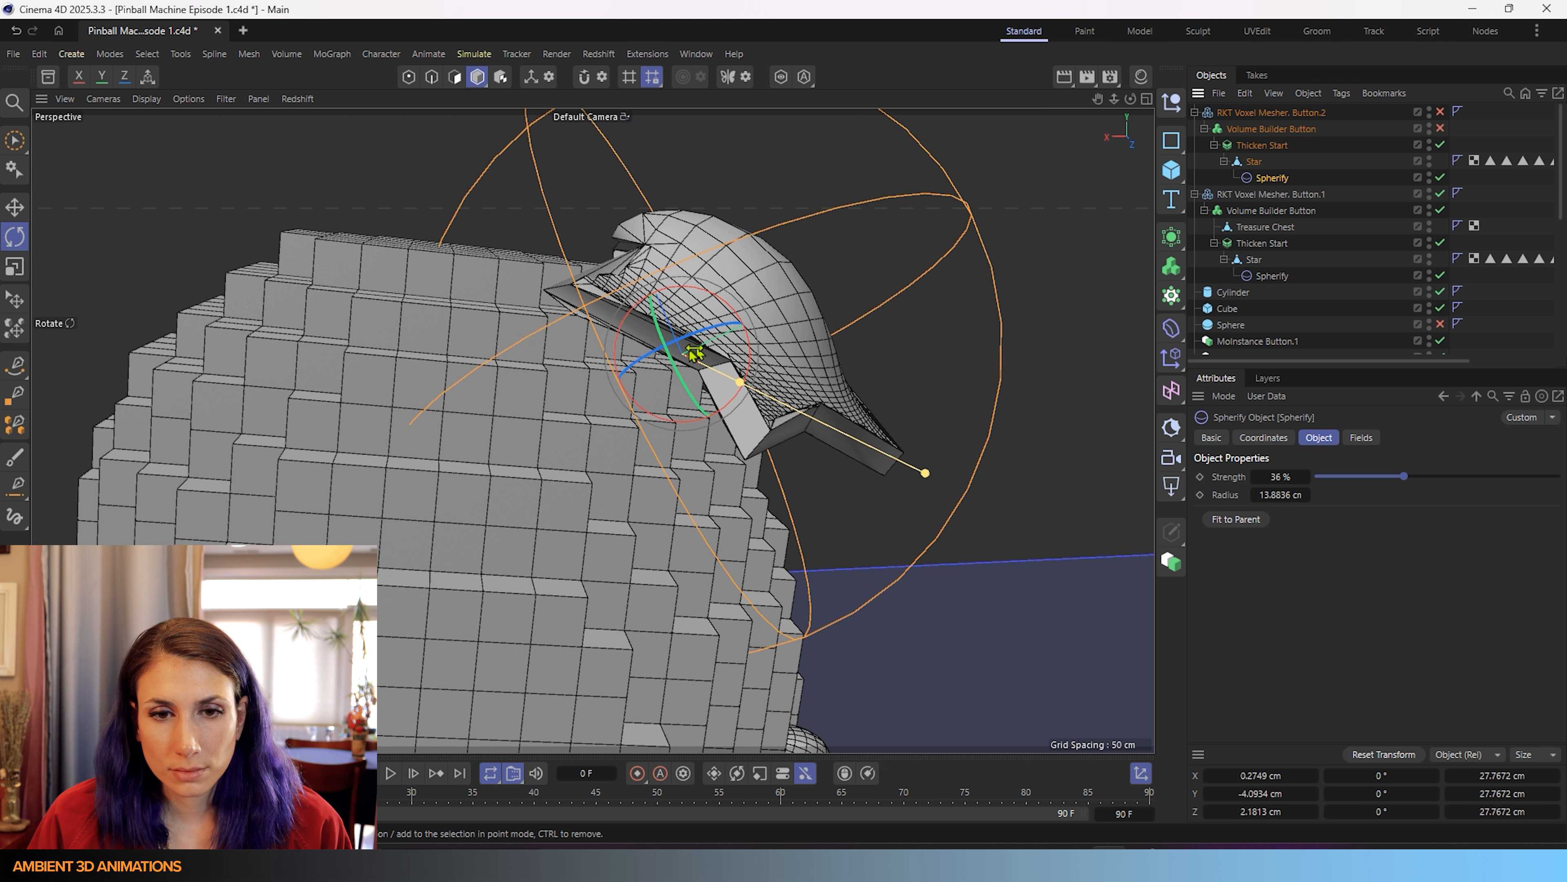
- Move the star's Spherify deformer to about X -0.1, Y -4.9, Z -0.4 cm to recentre its bulge
left_click(1255, 146)
left_click(1259, 177)
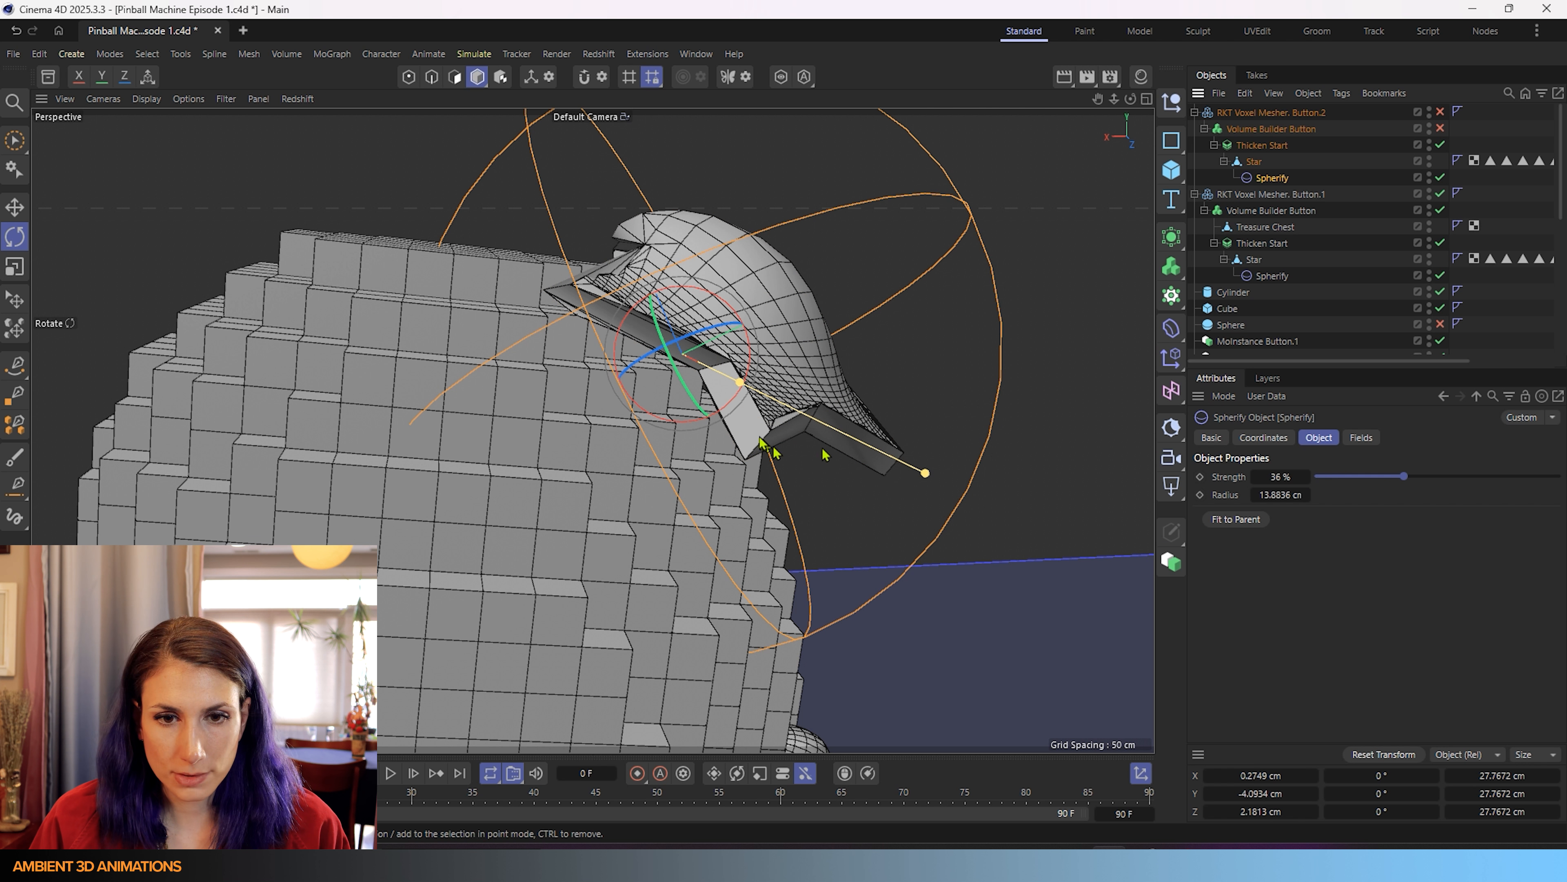
key("e")
left_click_drag(676, 342, 580, 366, "alt")
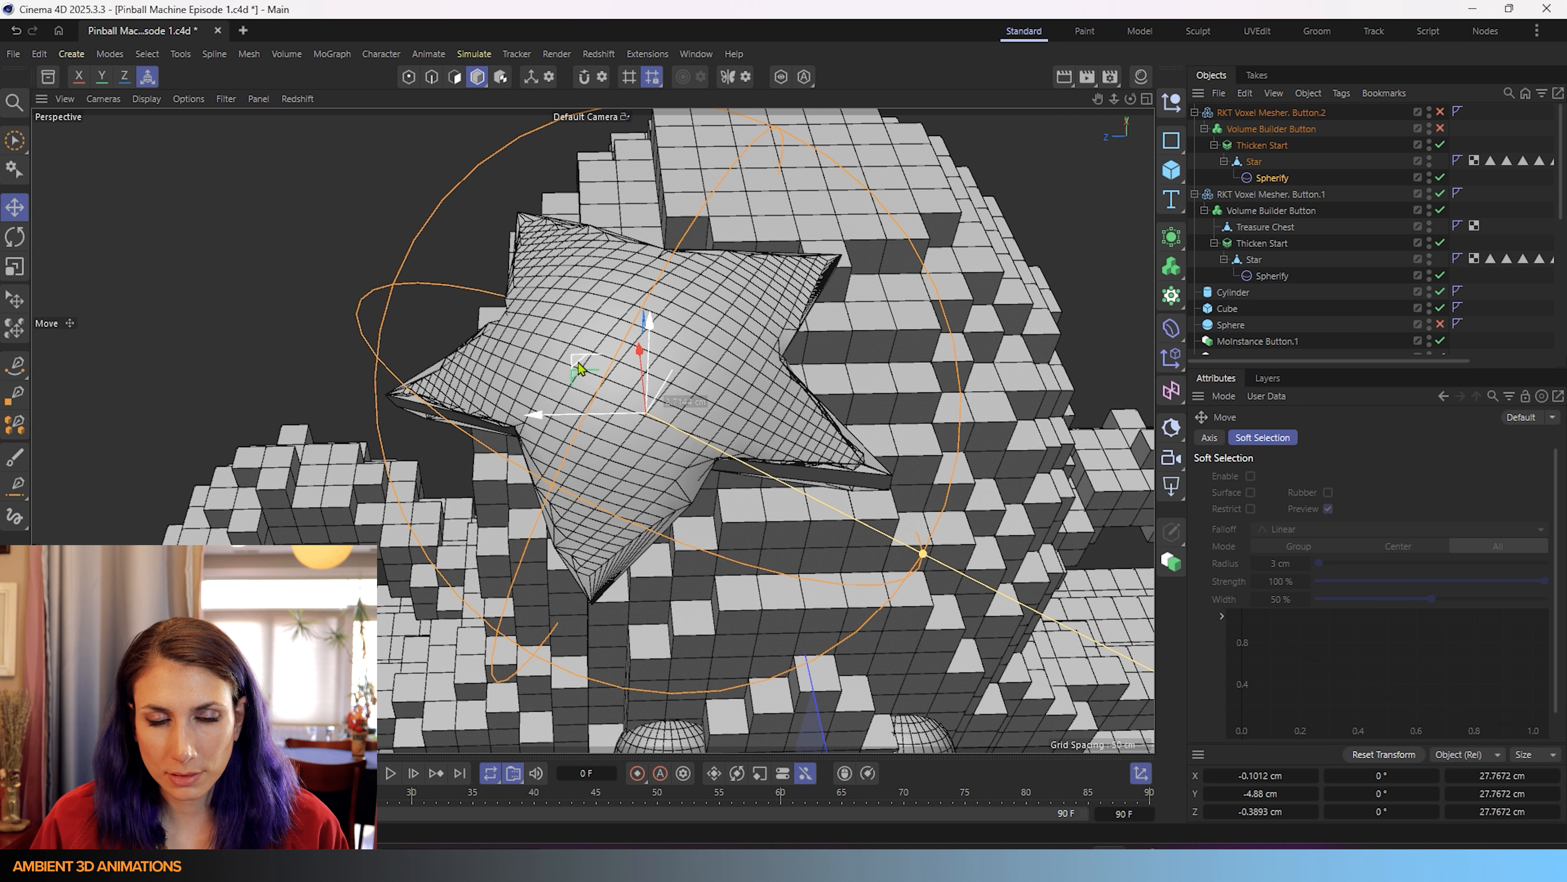
- Nudge the star's Spherify deformer to about X -0.1, Y -4.8, Z -0.2 cm and re-enable the star's Volume Builder and RKT Voxel Mesher
left_click_drag(628, 439, 493, 315, "alt")
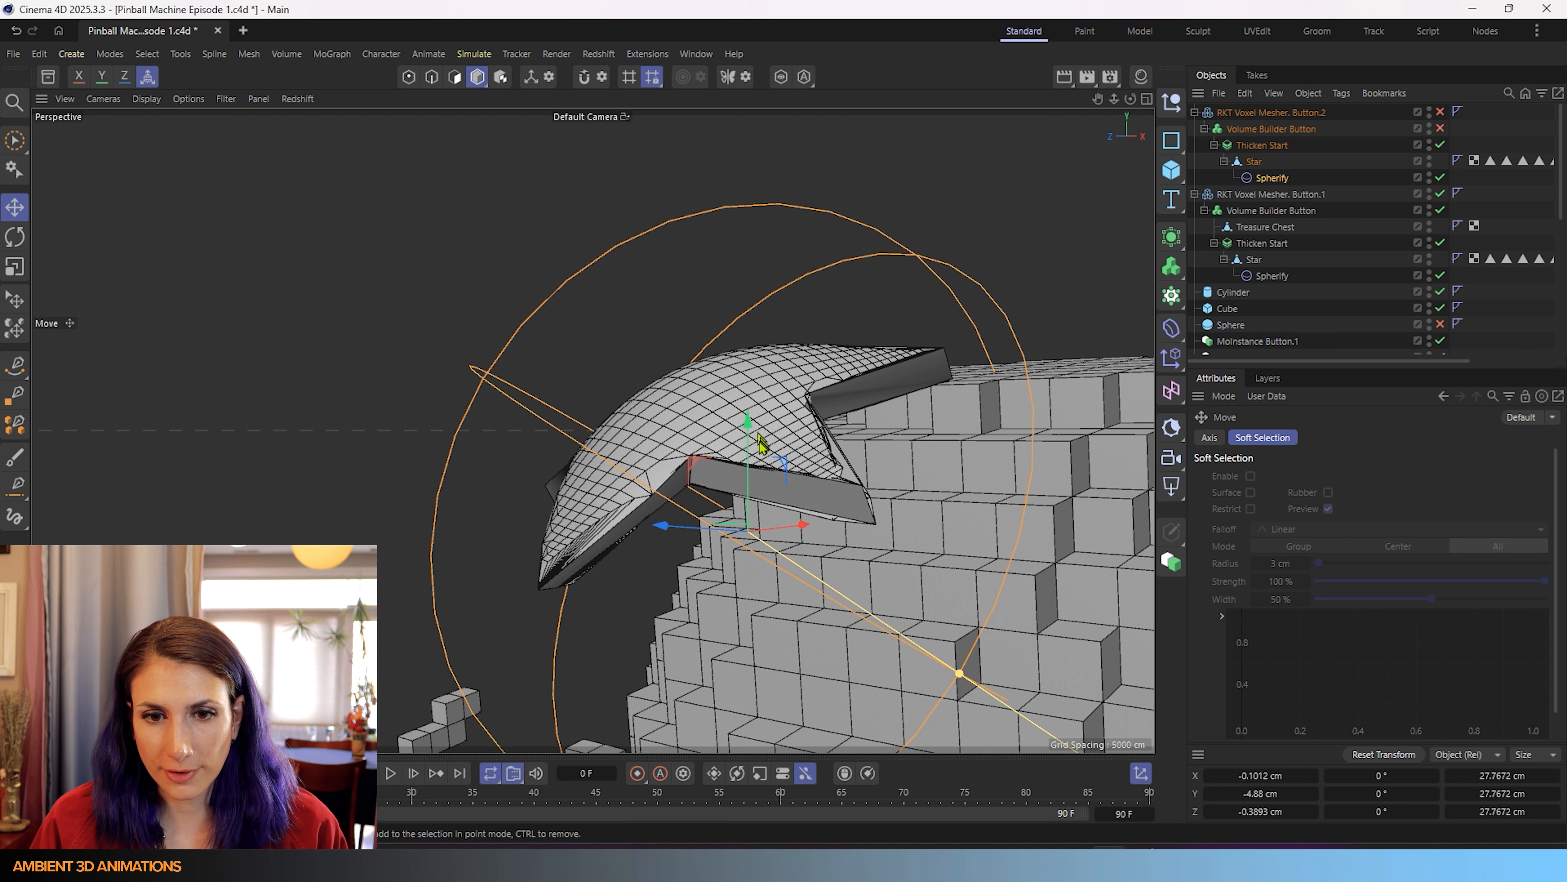
left_click_drag(761, 442, 762, 436)
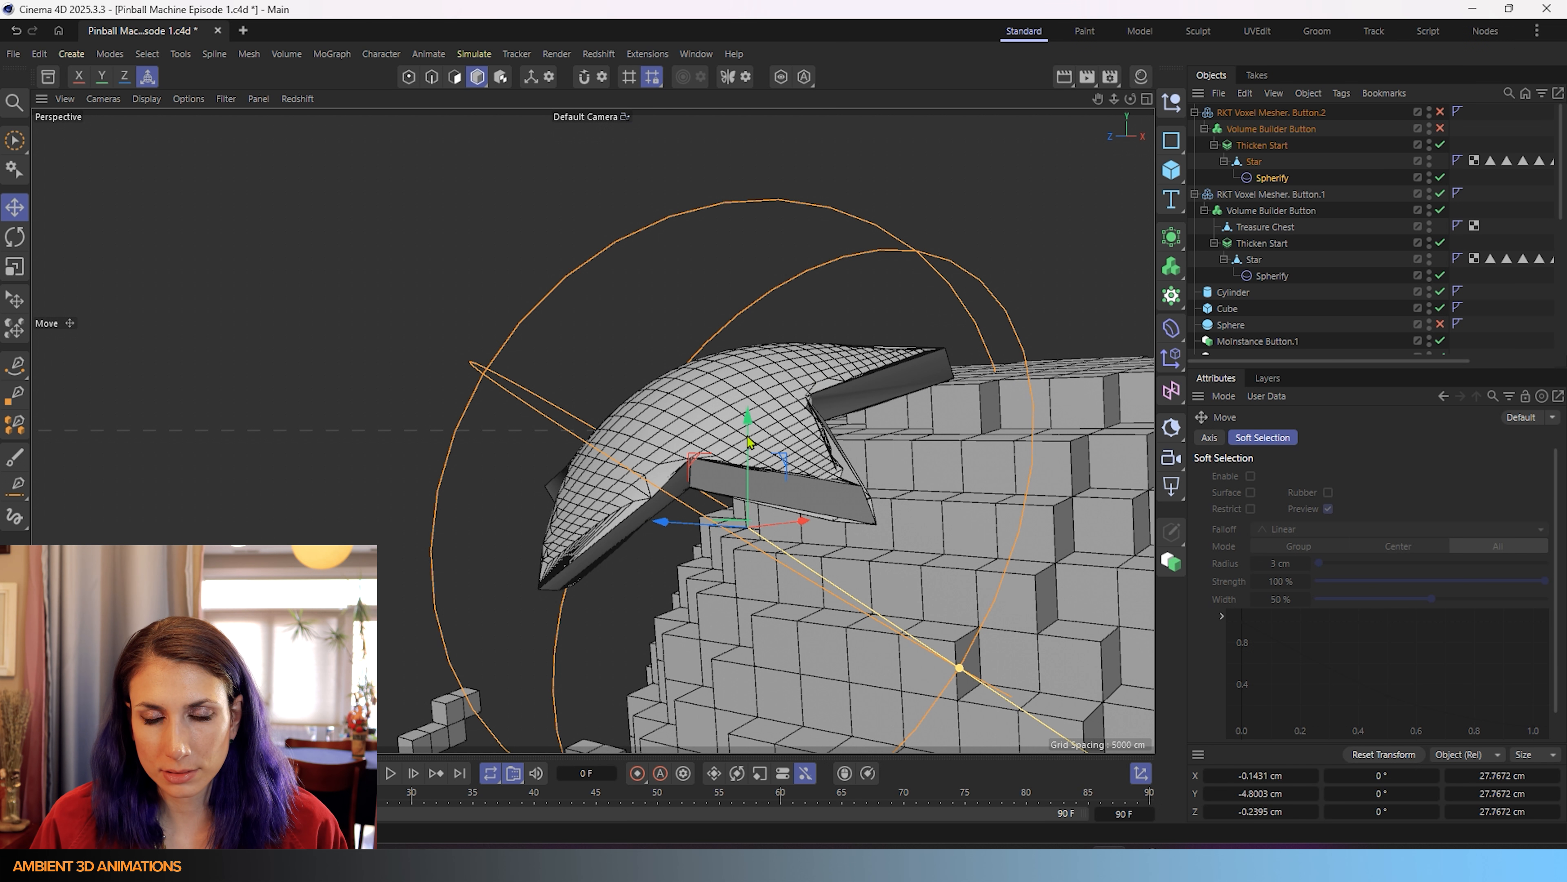
left_click(1440, 128)
left_click(1440, 112)
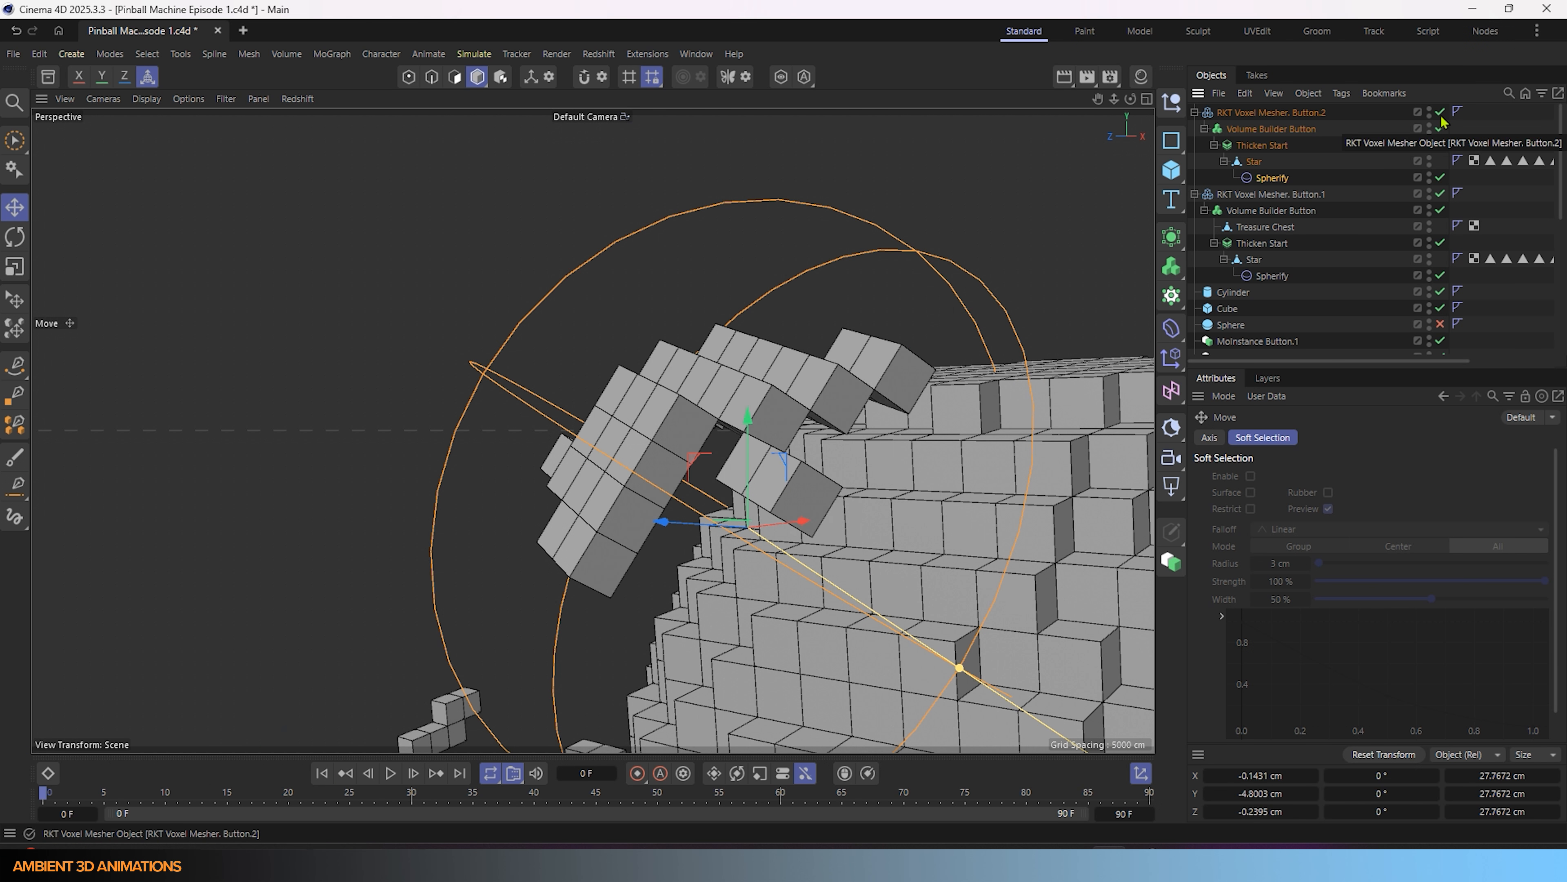
- Set the star's Volume Builder voxel size to 0.5 cm and rotate it to about -30.2°, 30.5°, 48.9°
left_click(1257, 130)
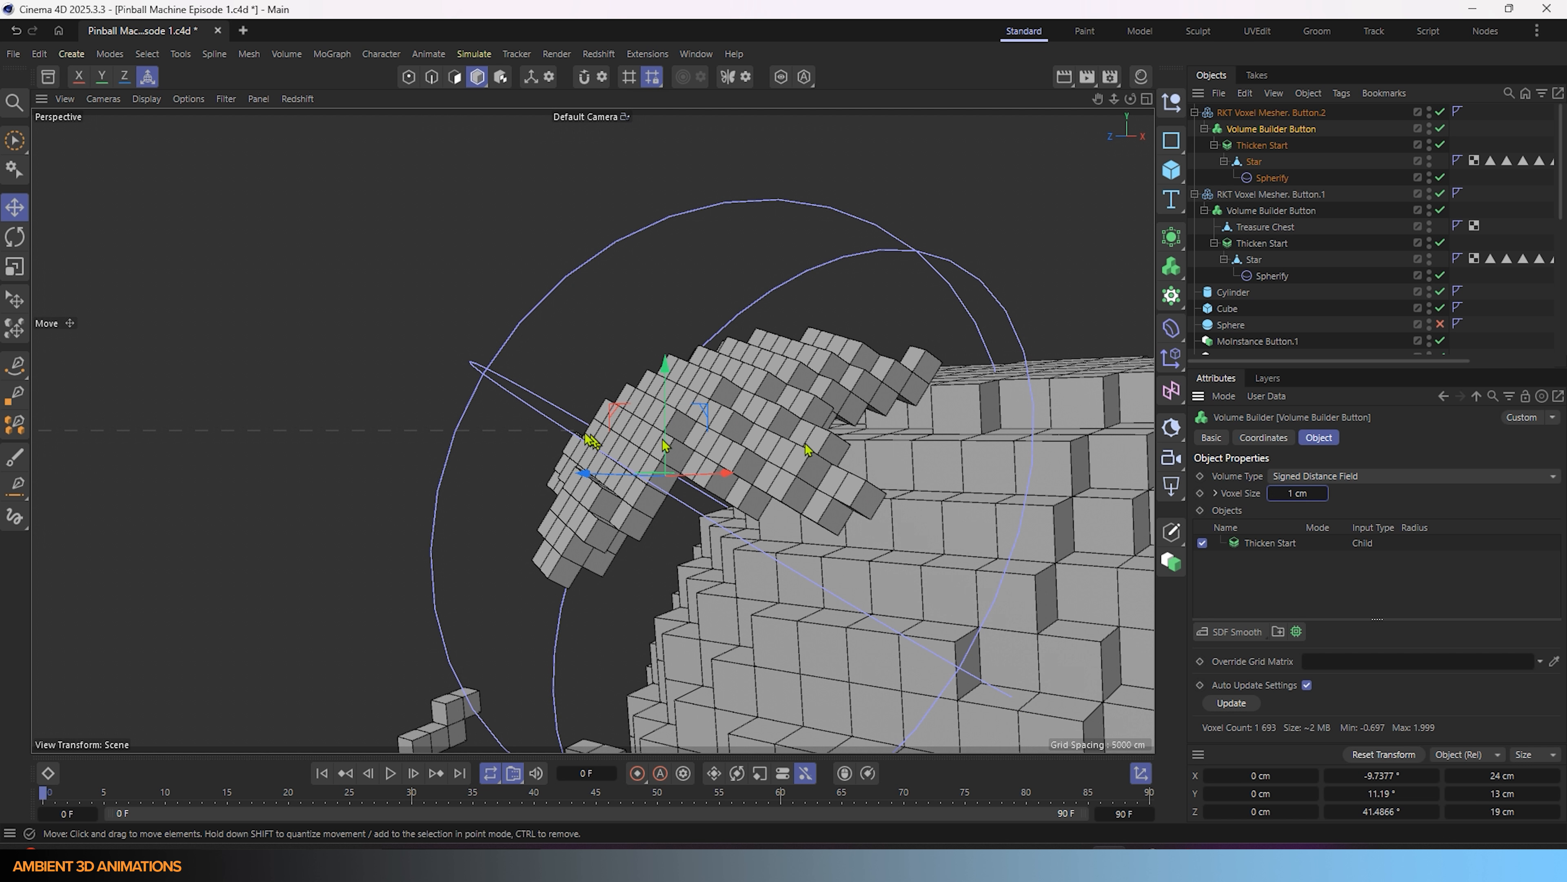
left_click_drag(1302, 494, 1312, 498)
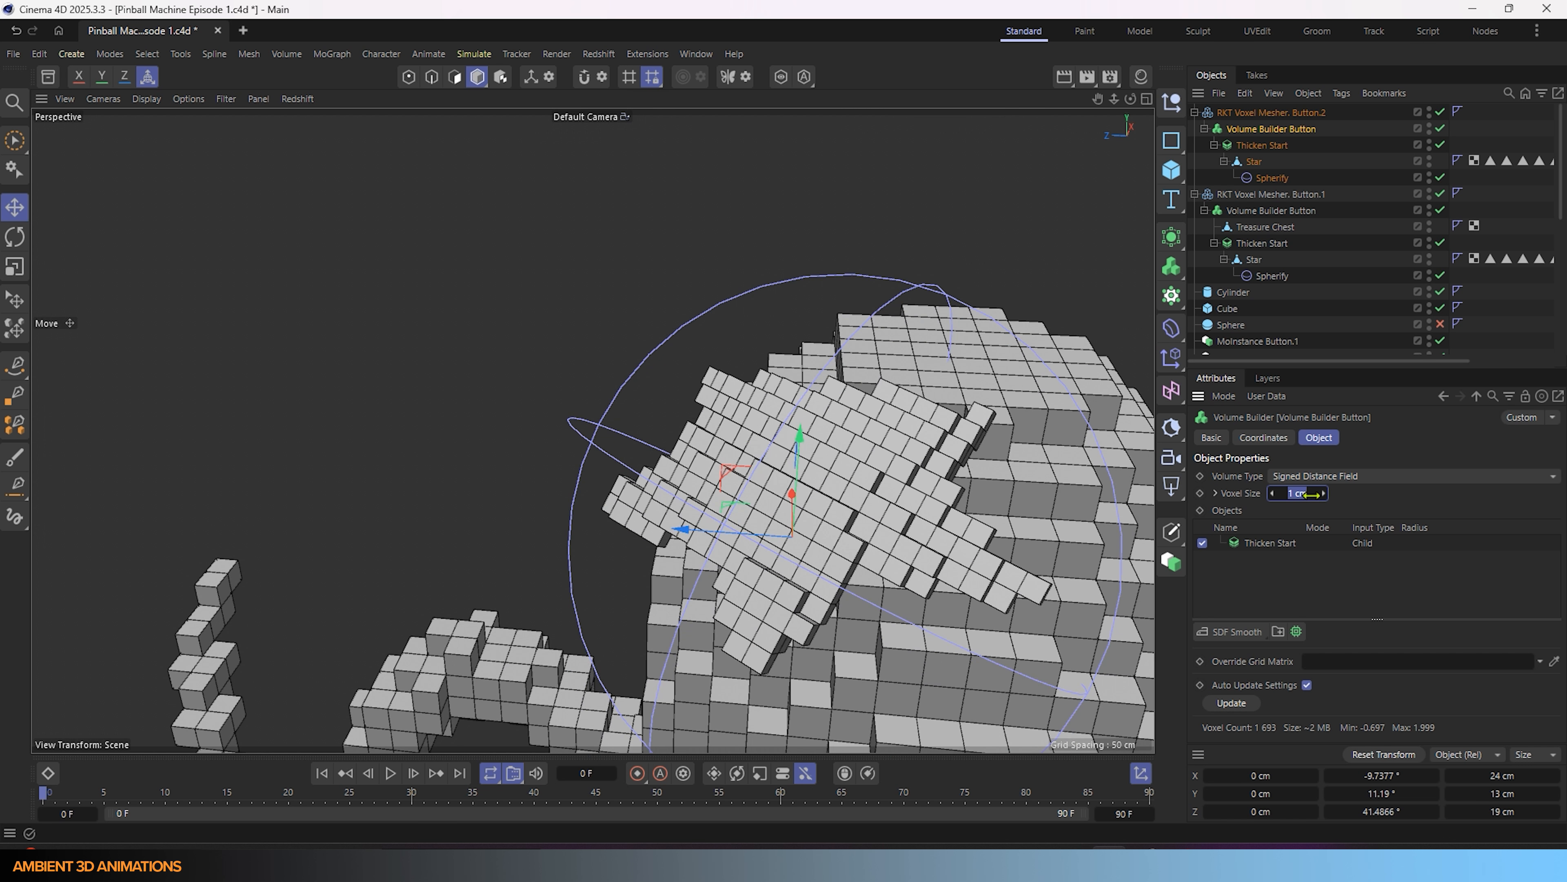
type(".5")
key("Return")
left_click_drag(903, 545, 1018, 648, "alt")
key("r")
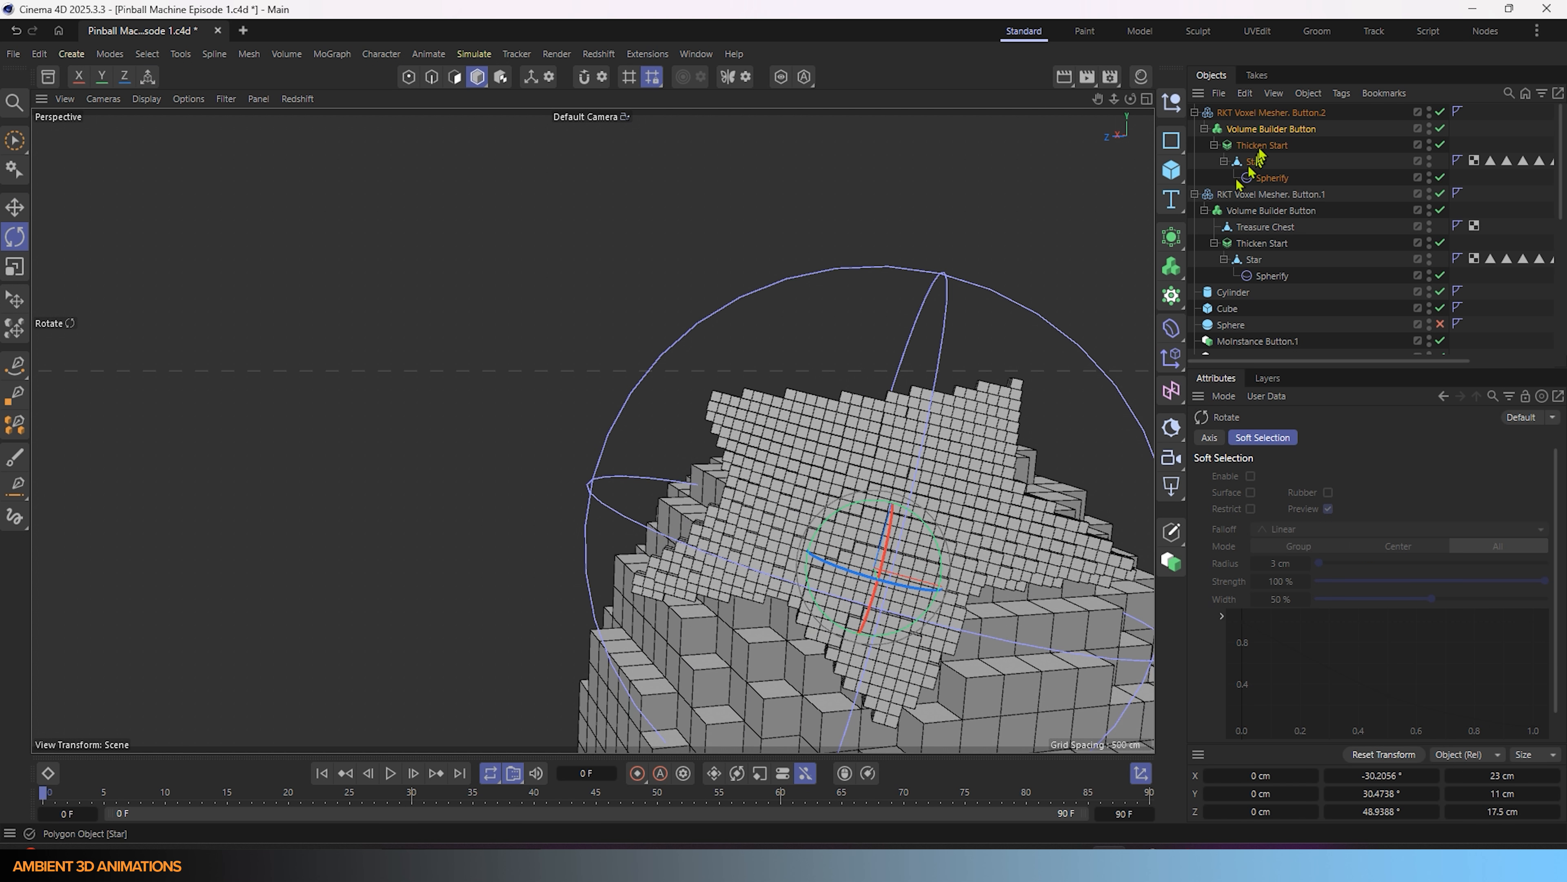
- Reset the transform of the star's Thicken Start object and tilt it to a pitch of about 21.6°
left_click(1262, 144)
left_click_drag(879, 571, 826, 655)
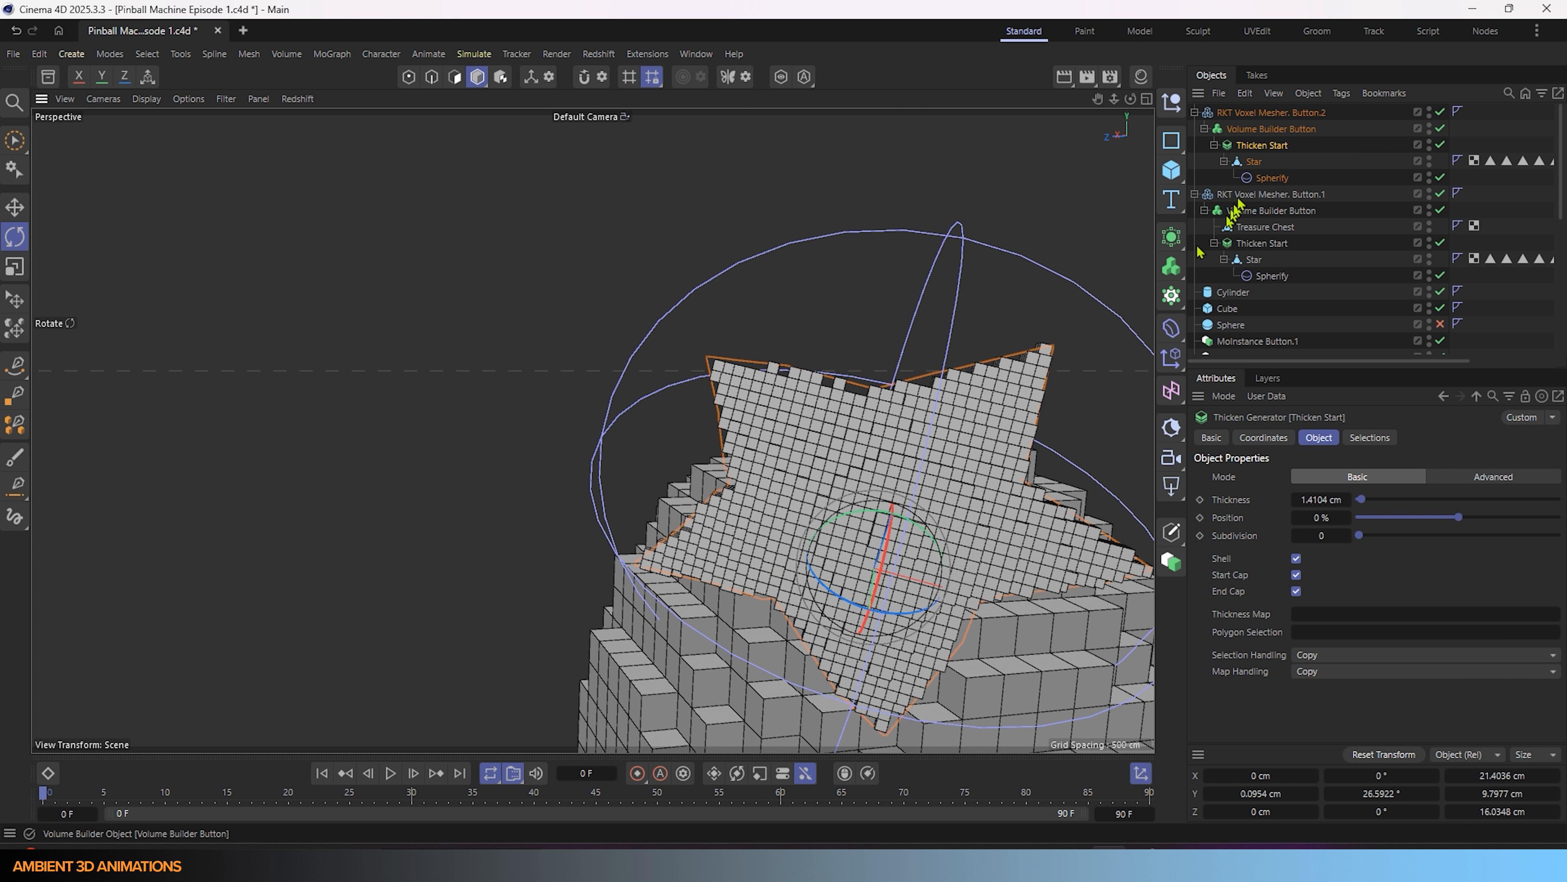
left_click(1382, 754)
left_click_drag(883, 556, 885, 621)
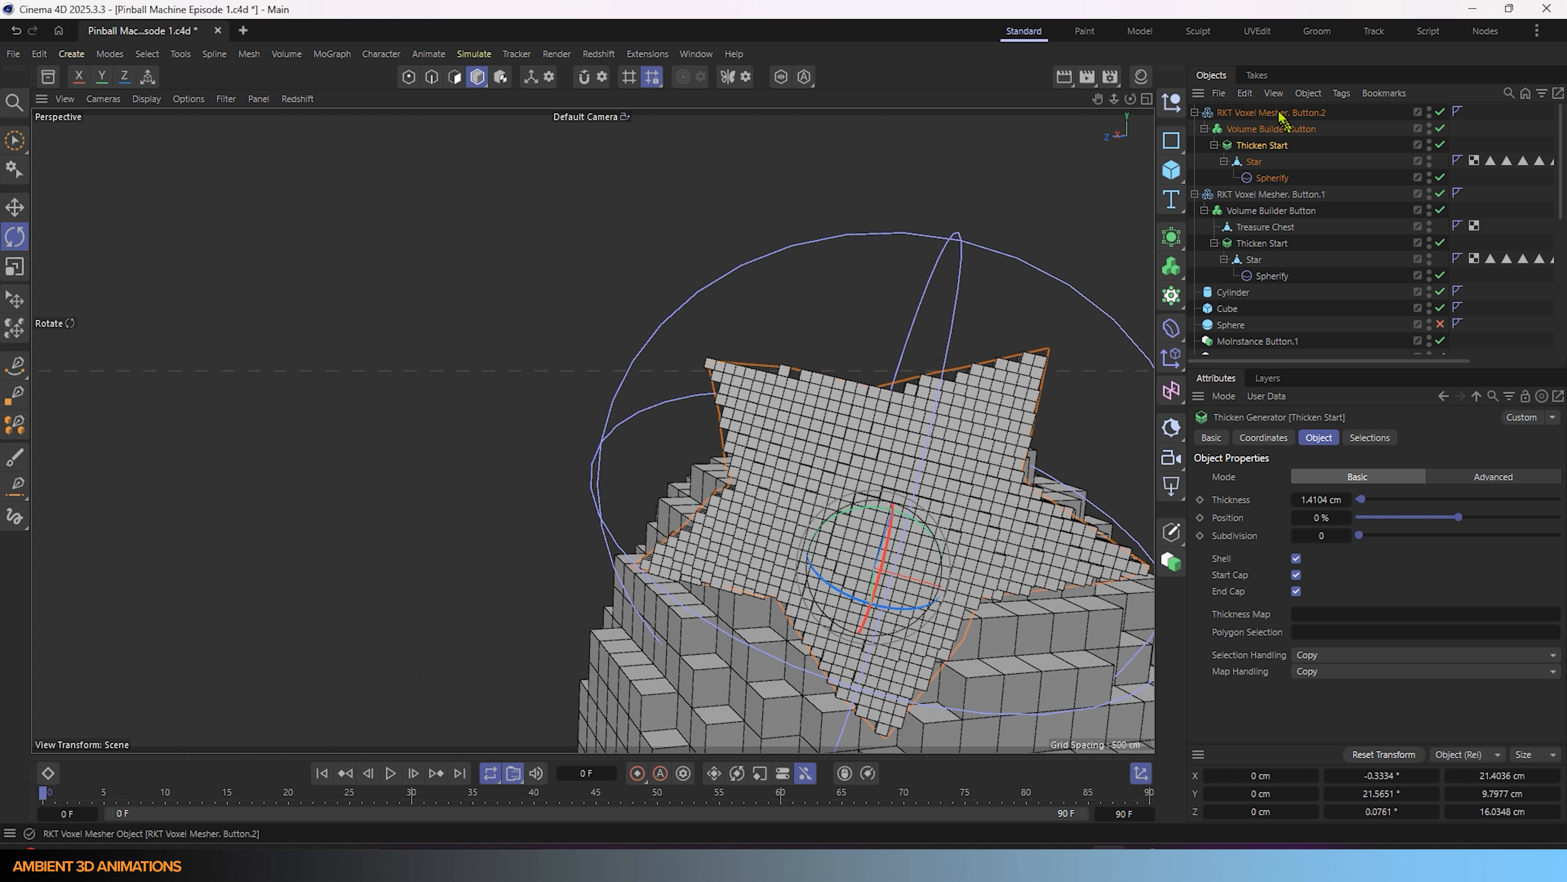
- Move the star's RKT Voxel Mesher to about X 46.2, Y 226.4, Z 9.7 cm on the octopus head
left_click(1280, 113)
left_click_drag(916, 441, 913, 546, "alt")
left_click_drag(926, 550, 682, 494, "alt")
key("e")
key("w")
left_click_drag(963, 460, 1010, 455)
left_click_drag(555, 682, 839, 682, "alt")
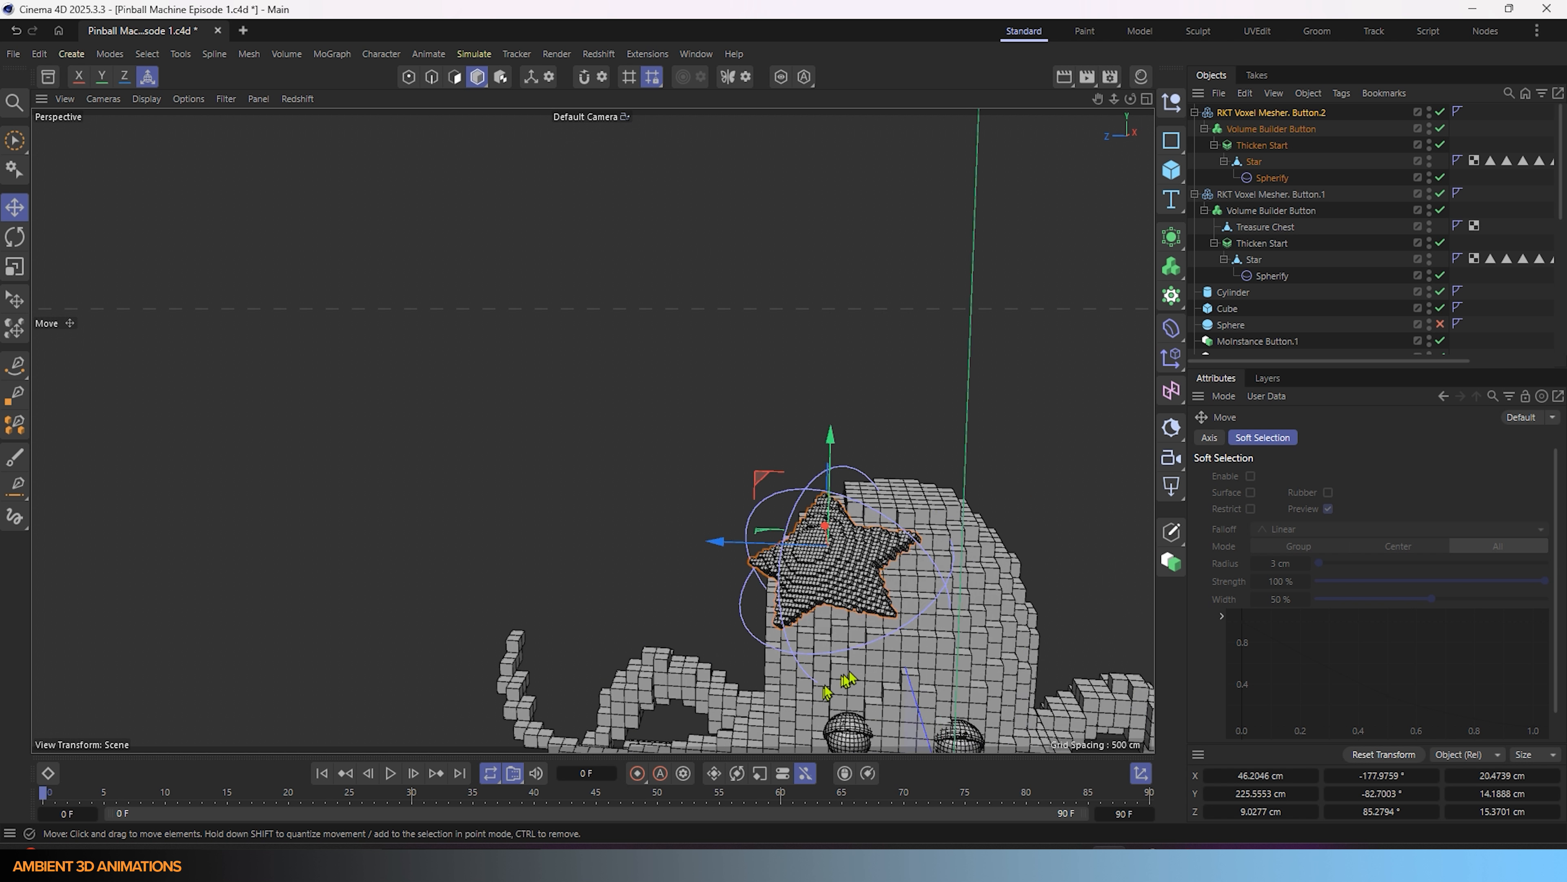
scroll(772, 587, "down", 5)
left_click_drag(723, 456, 703, 458)
- Set the star's Volume Builder voxel size to 1 cm and rotate it to about -19.3°, 31.2°, 32.0°
left_click(703, 458)
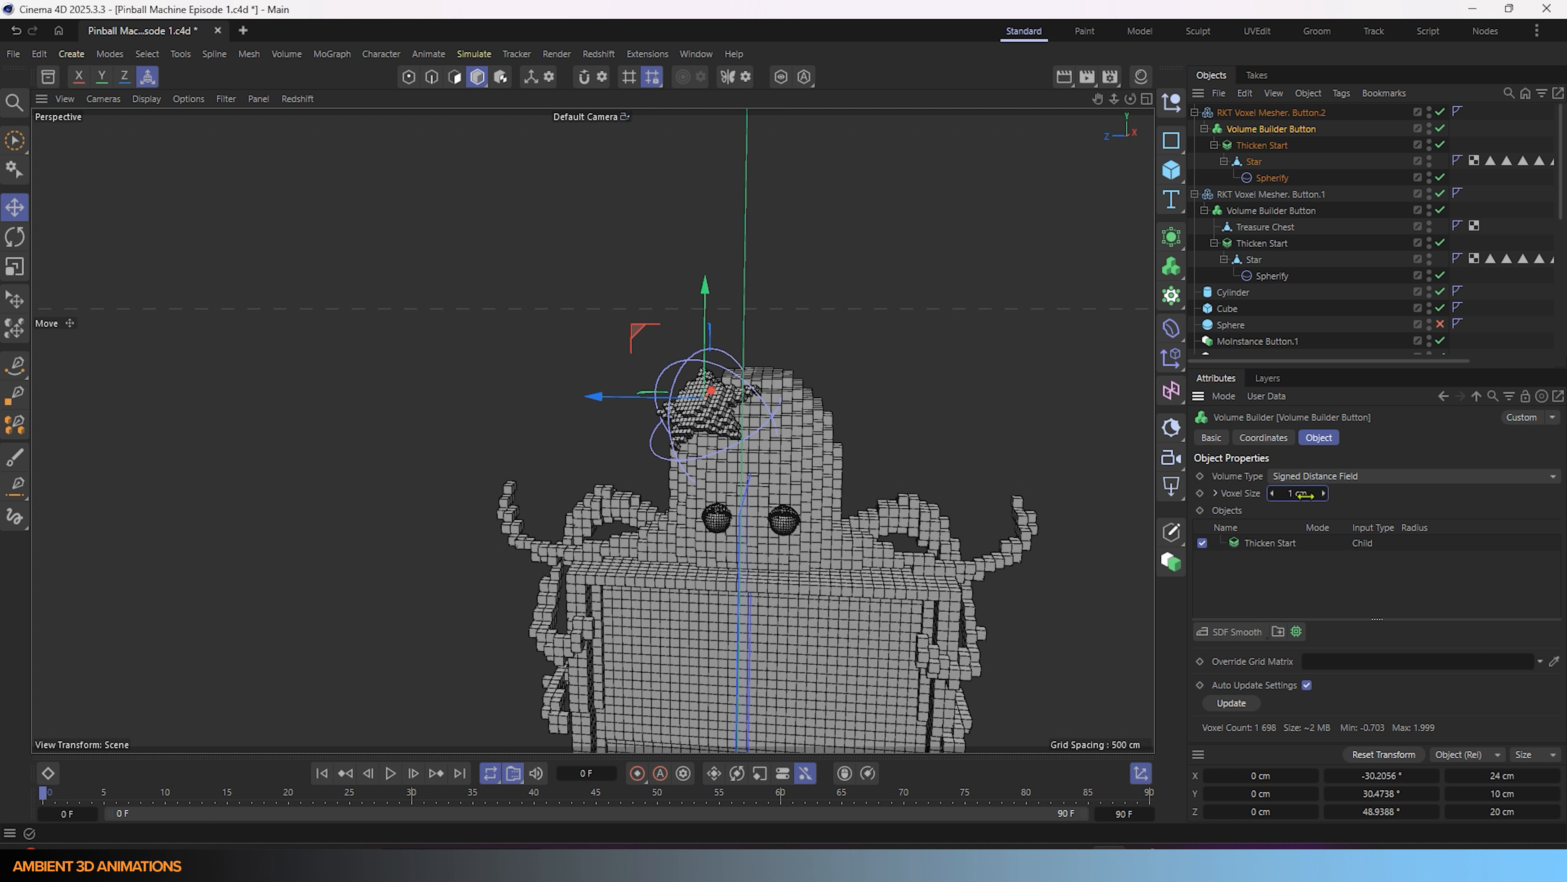
scroll(710, 432, "up", 6)
key("r")
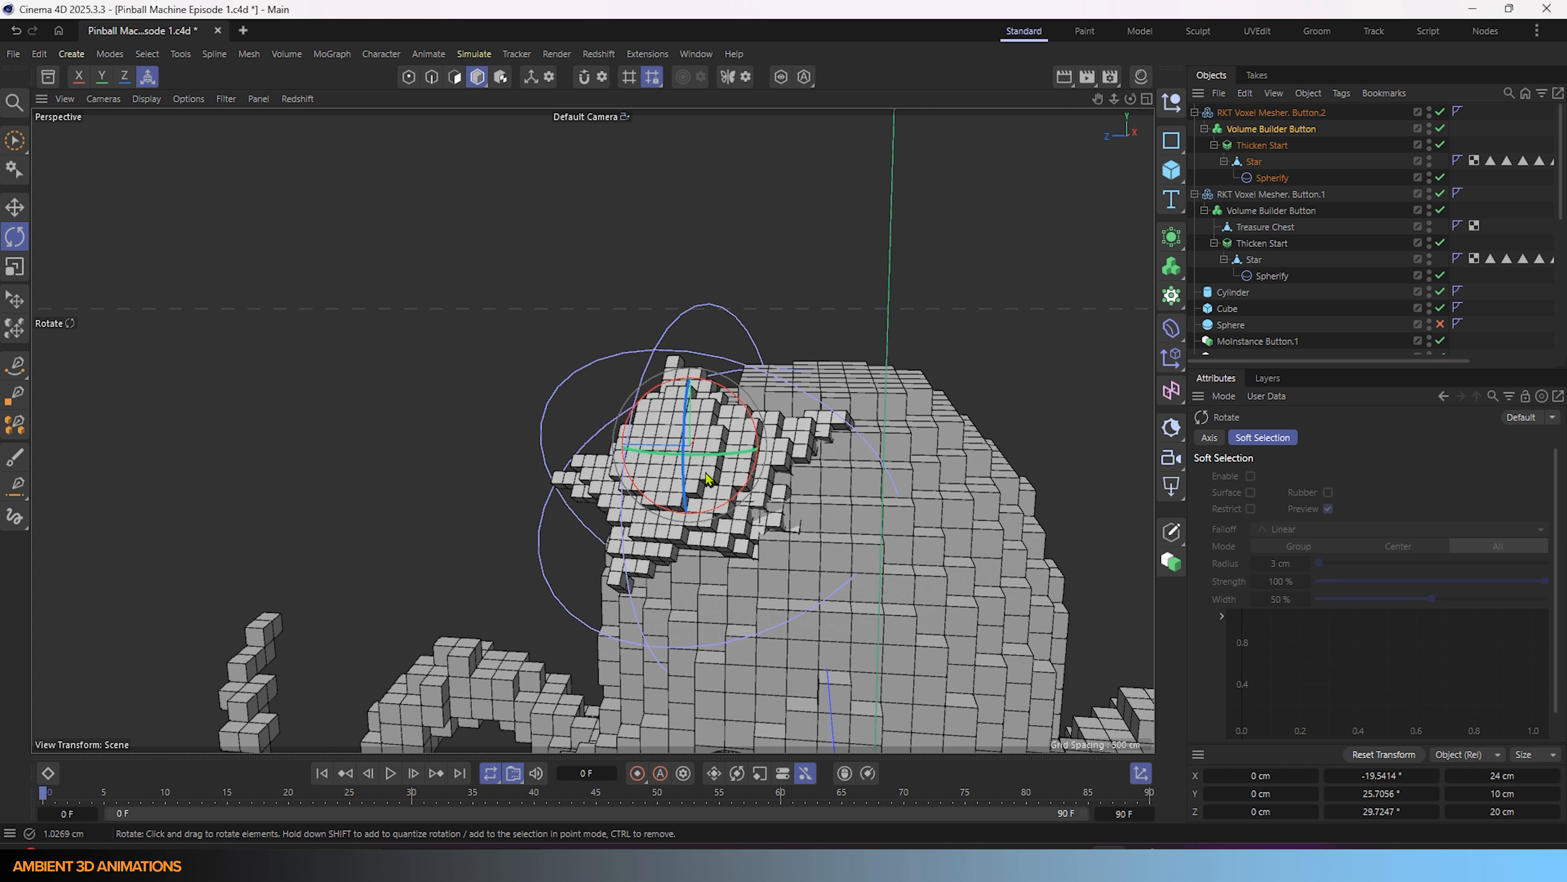
left_click_drag(709, 480, 710, 464)
- Move the star's Volume Builder to about X 0.7, Y 3.9, Z 1.6 cm against the octopus head
key("e")
left_click_drag(697, 378, 699, 398)
left_click_drag(716, 470, 593, 494, "alt")
left_click_drag(801, 434, 785, 430)
left_click_drag(617, 519, 833, 512, "alt")
left_click_drag(558, 571, 467, 638, "alt")
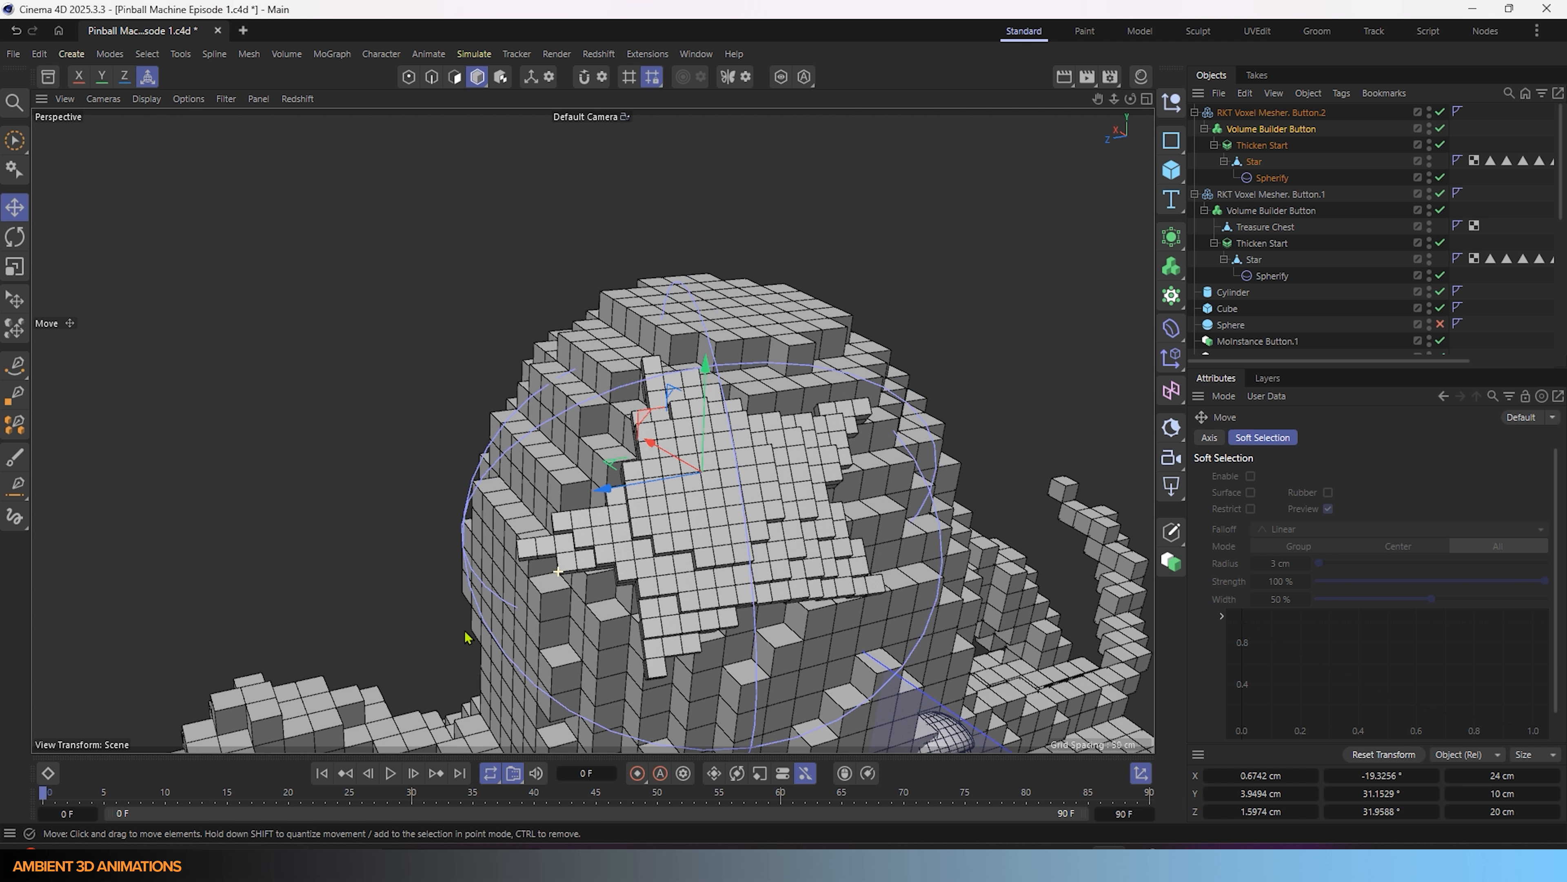
- Rotate the star's Volume Builder to about -31.3°, 11.9°, 55.1° and reduce its voxel size for finer cubes
key("r")
left_click_drag(735, 503, 648, 525)
left_click(1286, 148)
left_click(1281, 128)
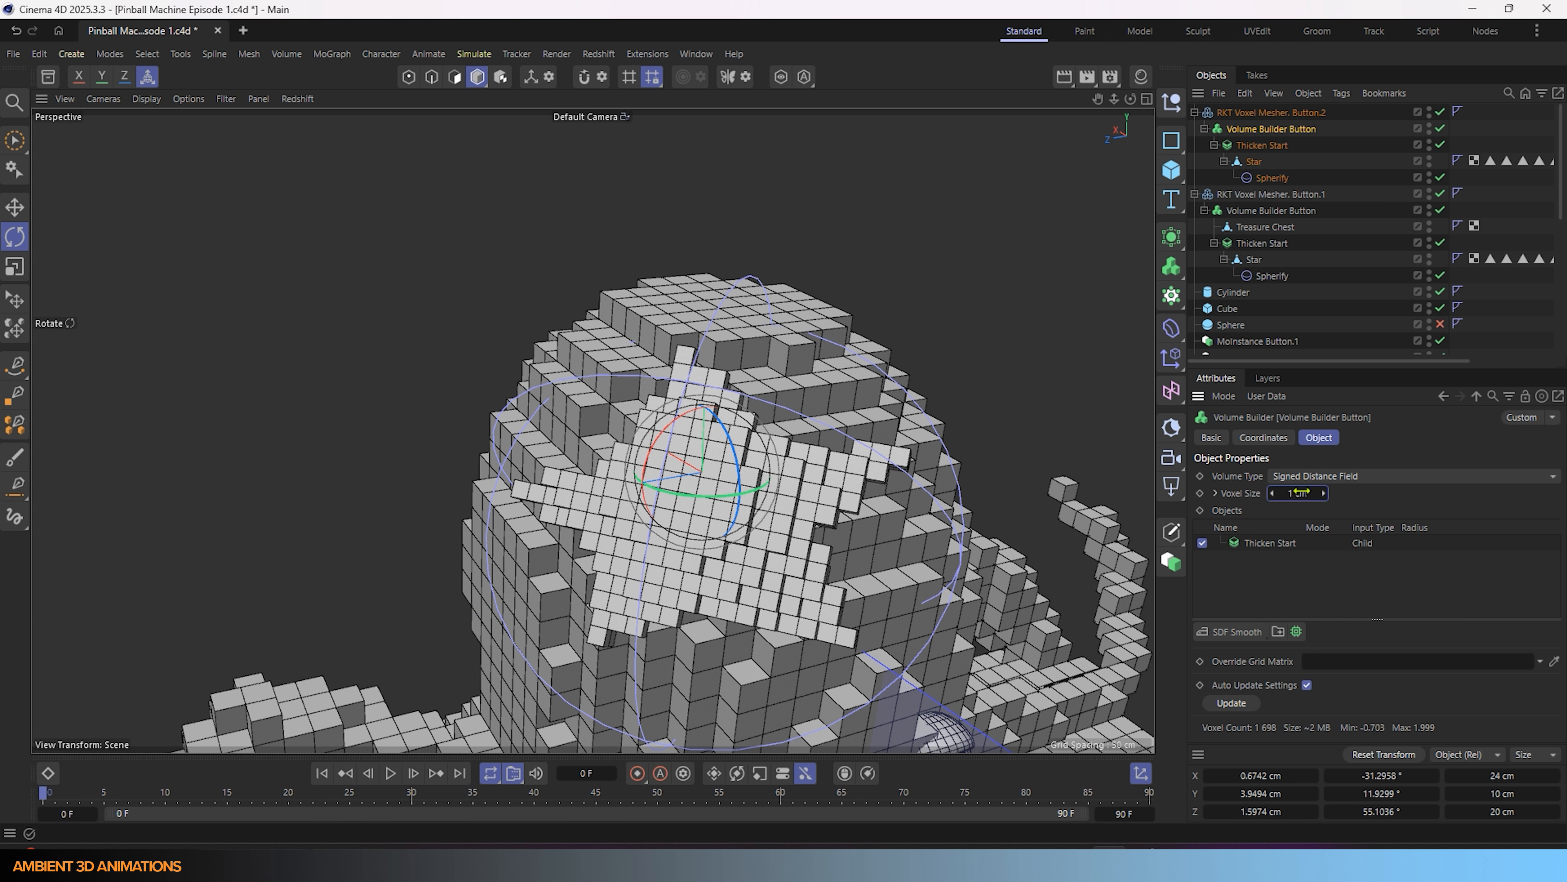
left_click_drag(1301, 492, 1301, 492)
- Move the star's Volume Builder to about X 0.9, Y 1.7, Z 3.5 cm and rotate it slightly to sit on the octopus head
left_click_drag(728, 611, 483, 665, "alt")
key("e")
left_click_drag(724, 393, 758, 402)
left_click_drag(608, 698, 805, 633, "alt")
scroll(679, 494, "down", 5)
left_click_drag(638, 445, 694, 442, "alt")
key("r")
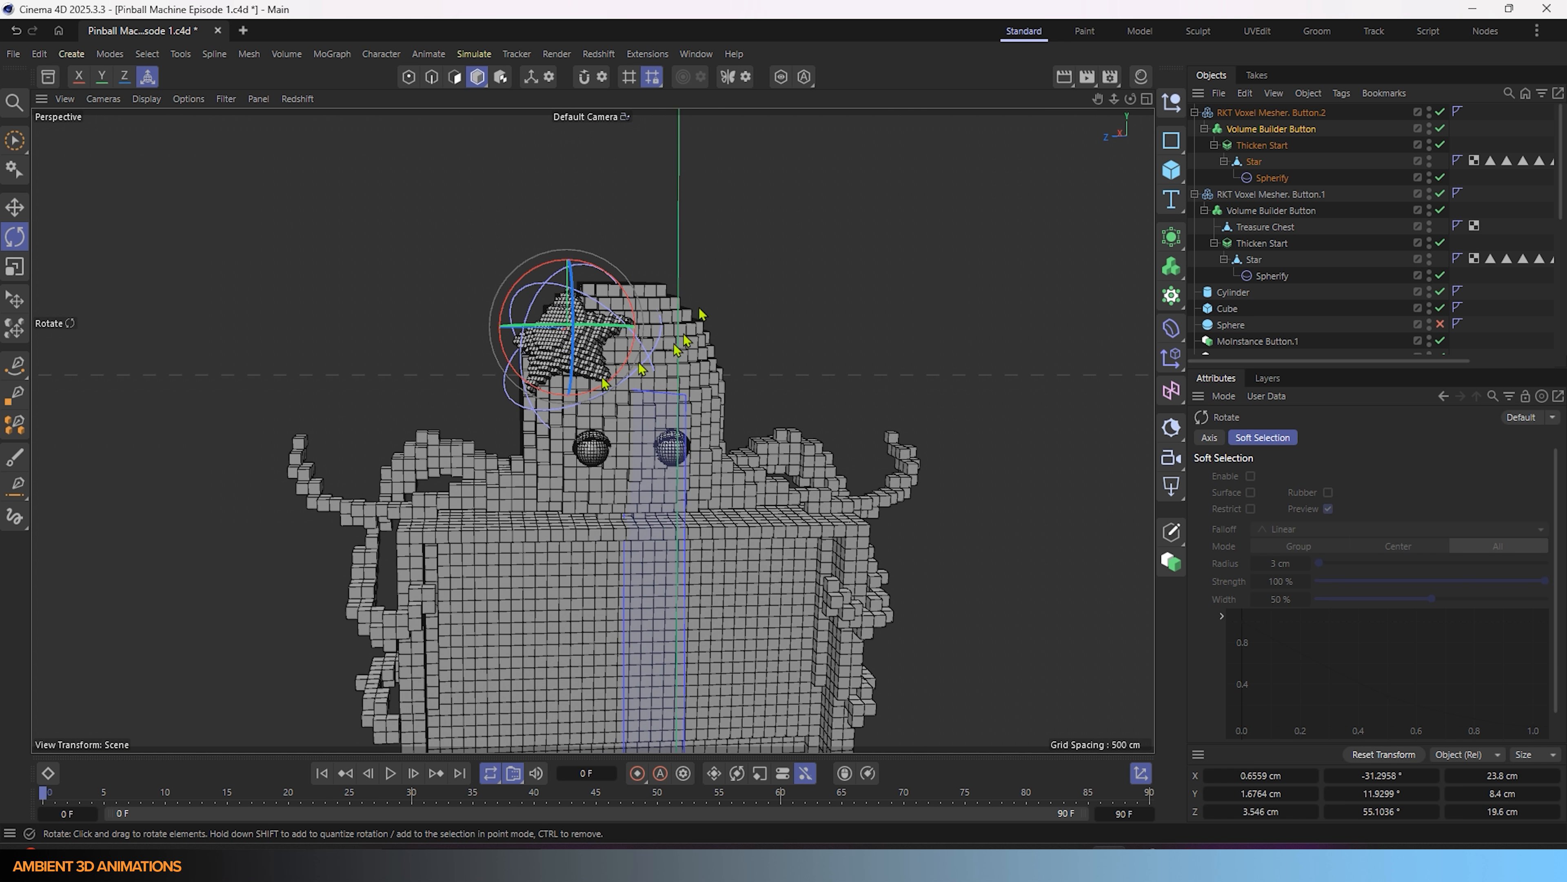
left_click_drag(576, 378, 598, 364)
- Deselect the star and switch the viewport display to Quick Shading without lines
scroll(748, 515, "down", 5)
left_click_drag(749, 514, 558, 617, "alt")
left_click_drag(521, 315, 585, 363, "alt")
left_click(186, 113)
left_click(146, 99)
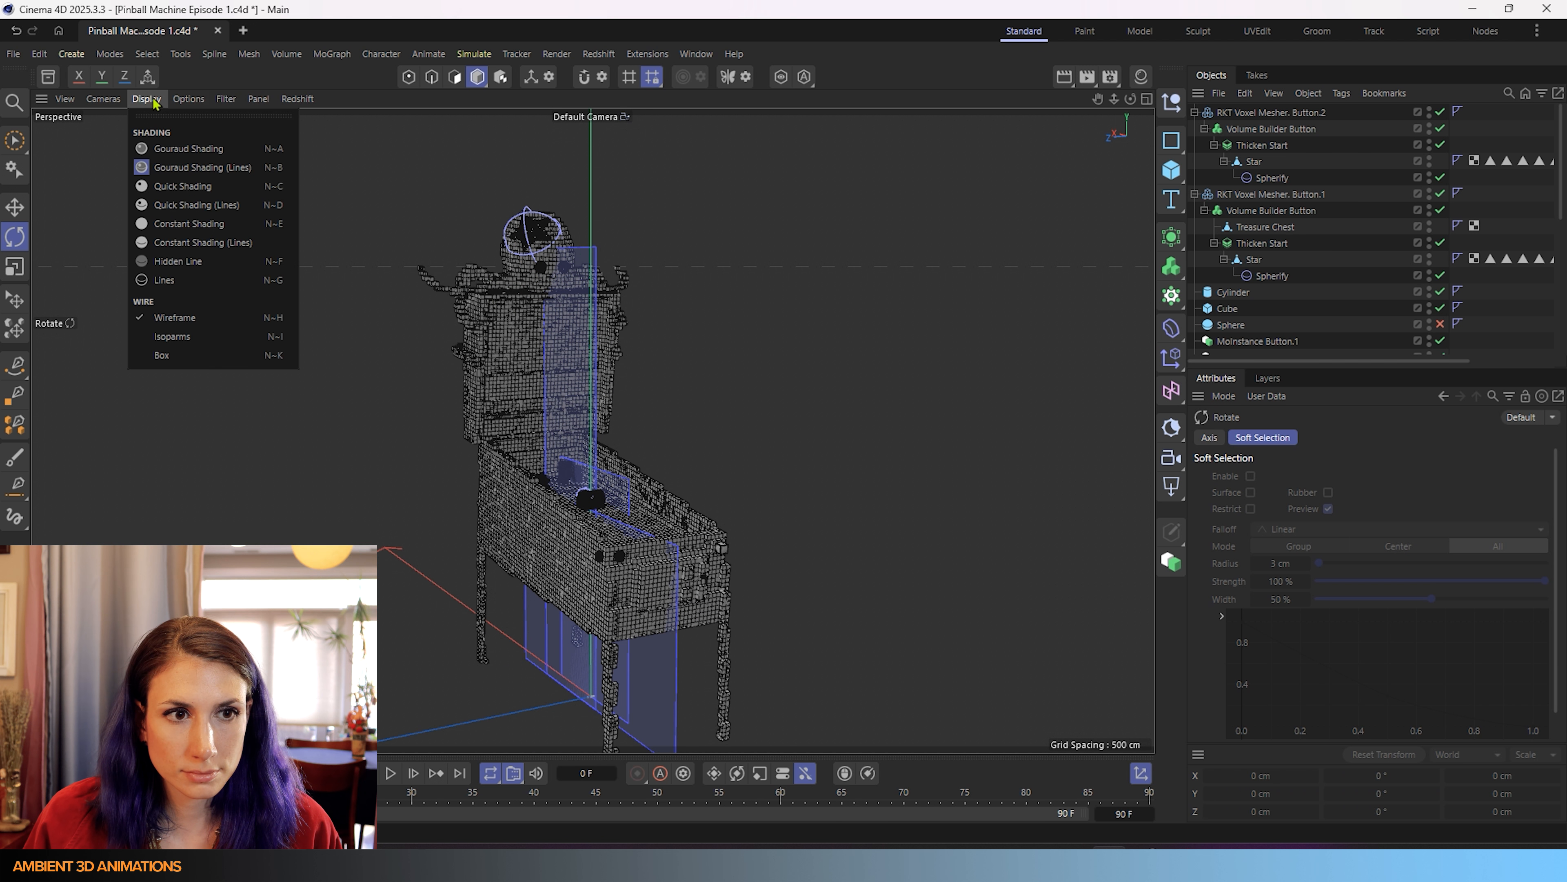
left_click(165, 187)
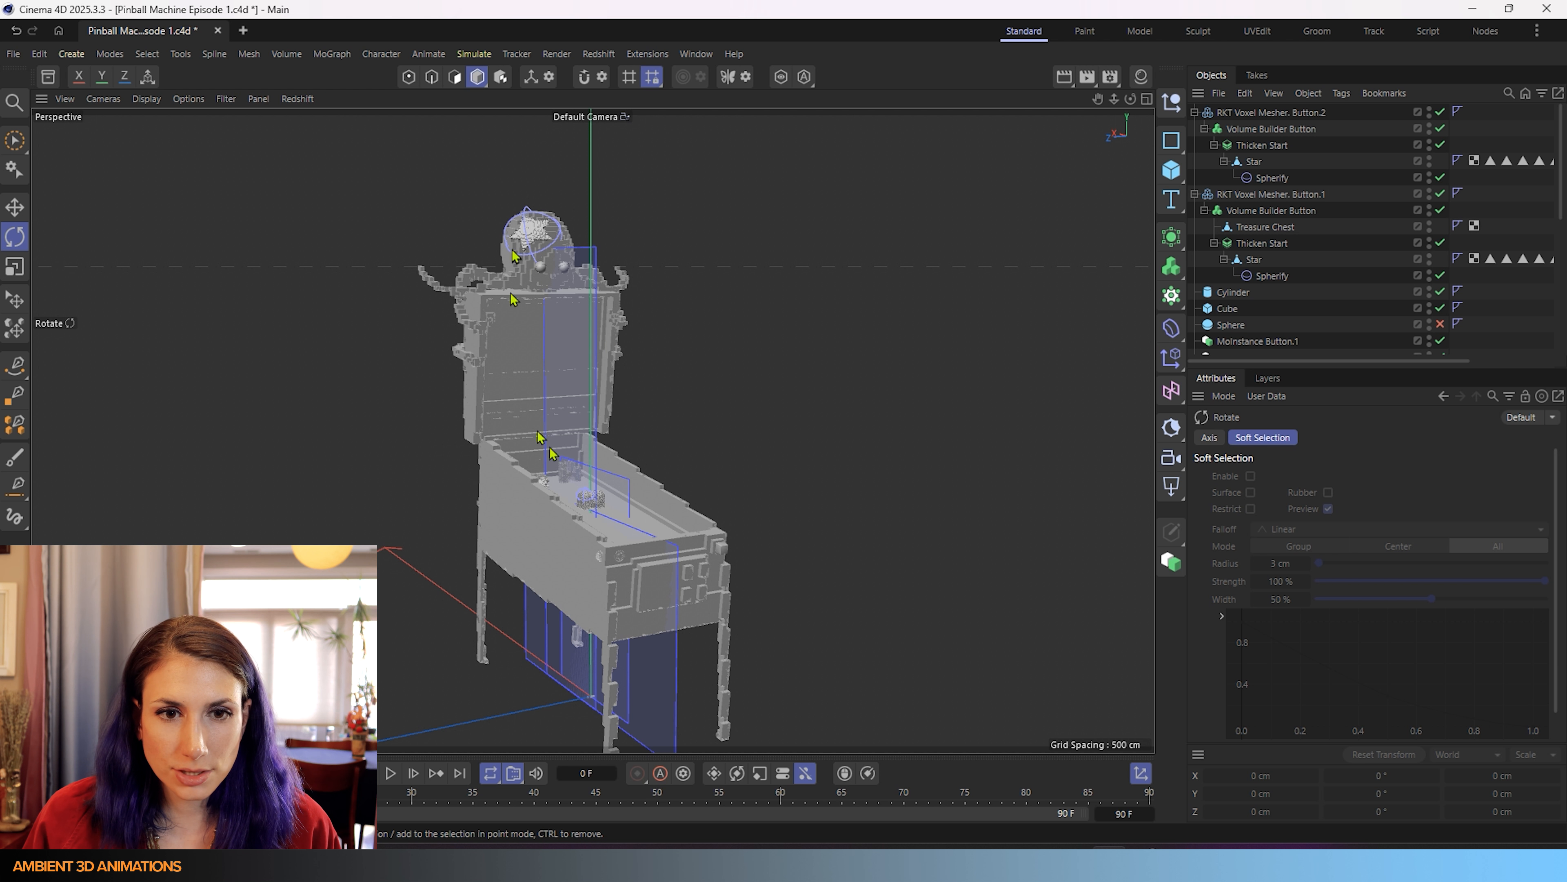
- Examine the whole pinball machine and its playfield from the side and front in the shaded view
left_click_drag(693, 618, 604, 552, "alt")
left_click_drag(548, 464, 547, 504, "alt")
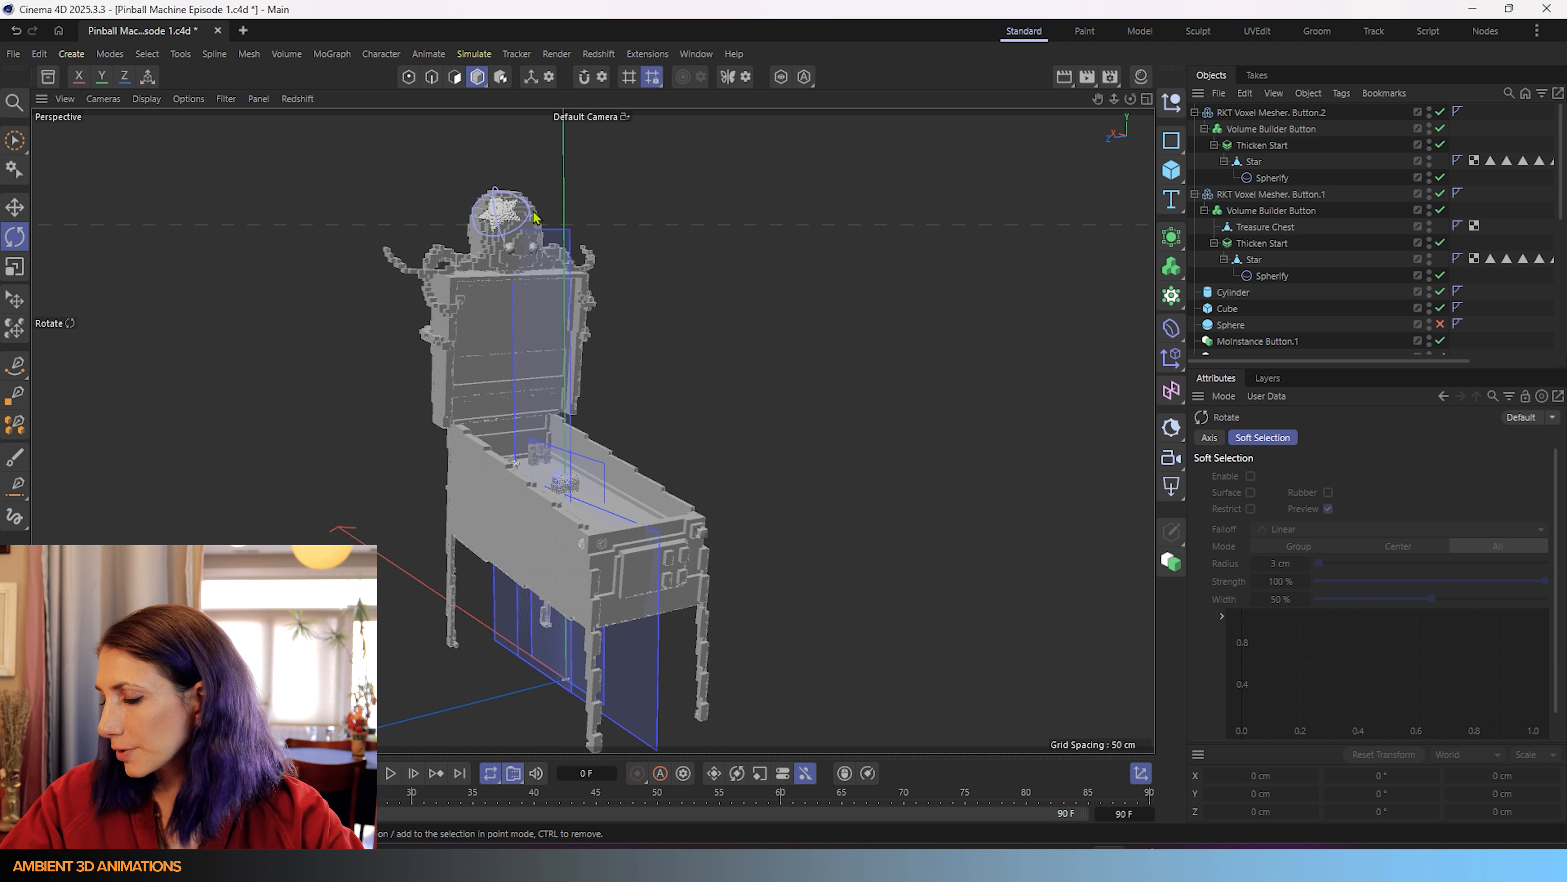
scroll(522, 477, "up", 10)
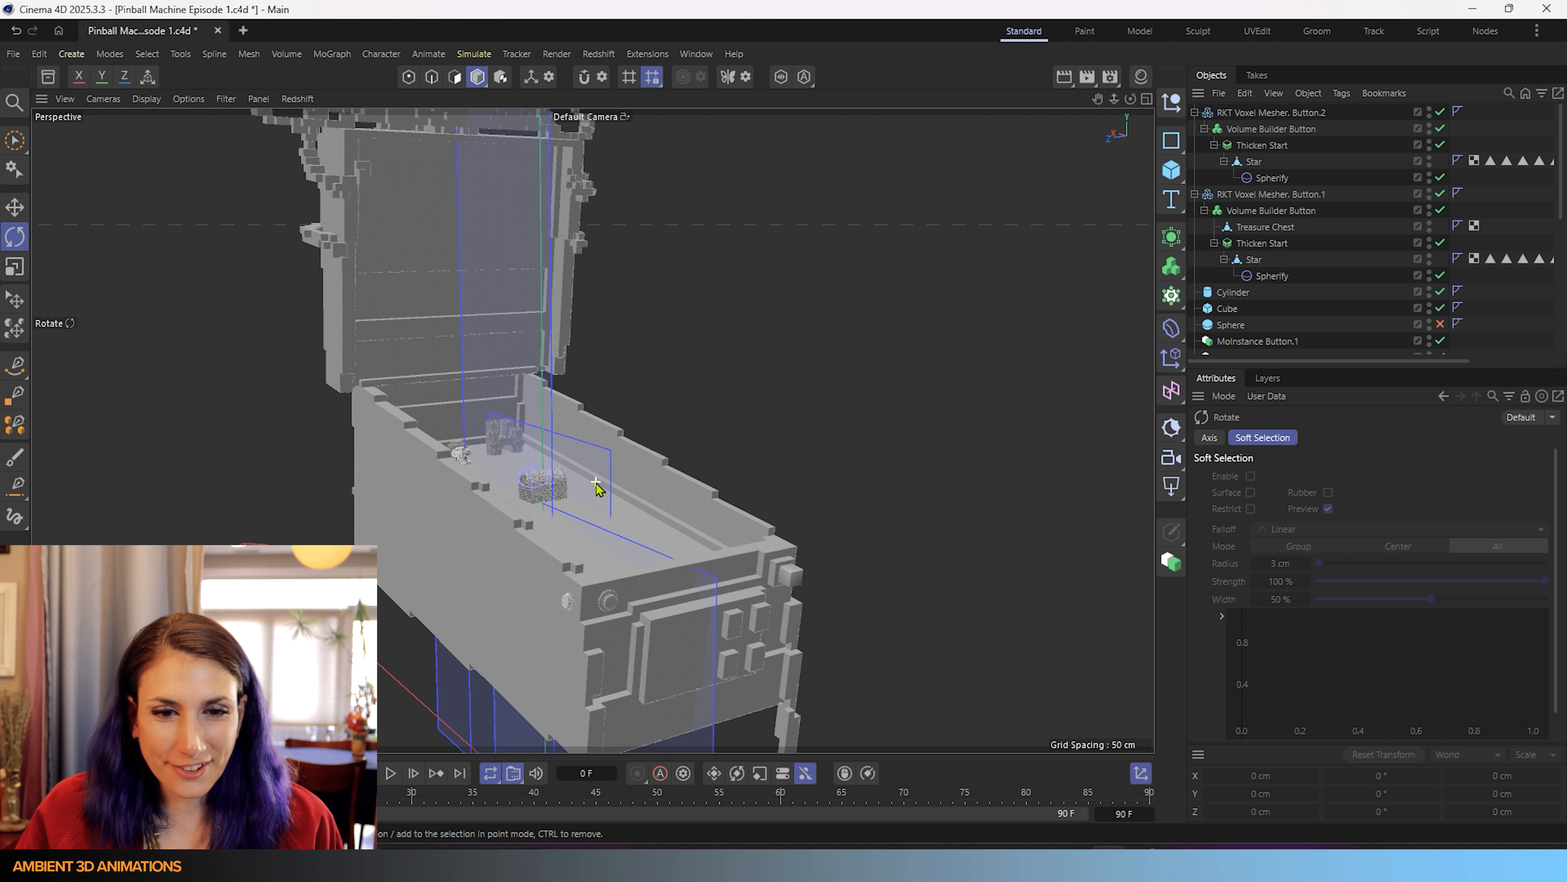
left_click_drag(621, 520, 519, 500, "alt")
scroll(612, 473, "down", 12)
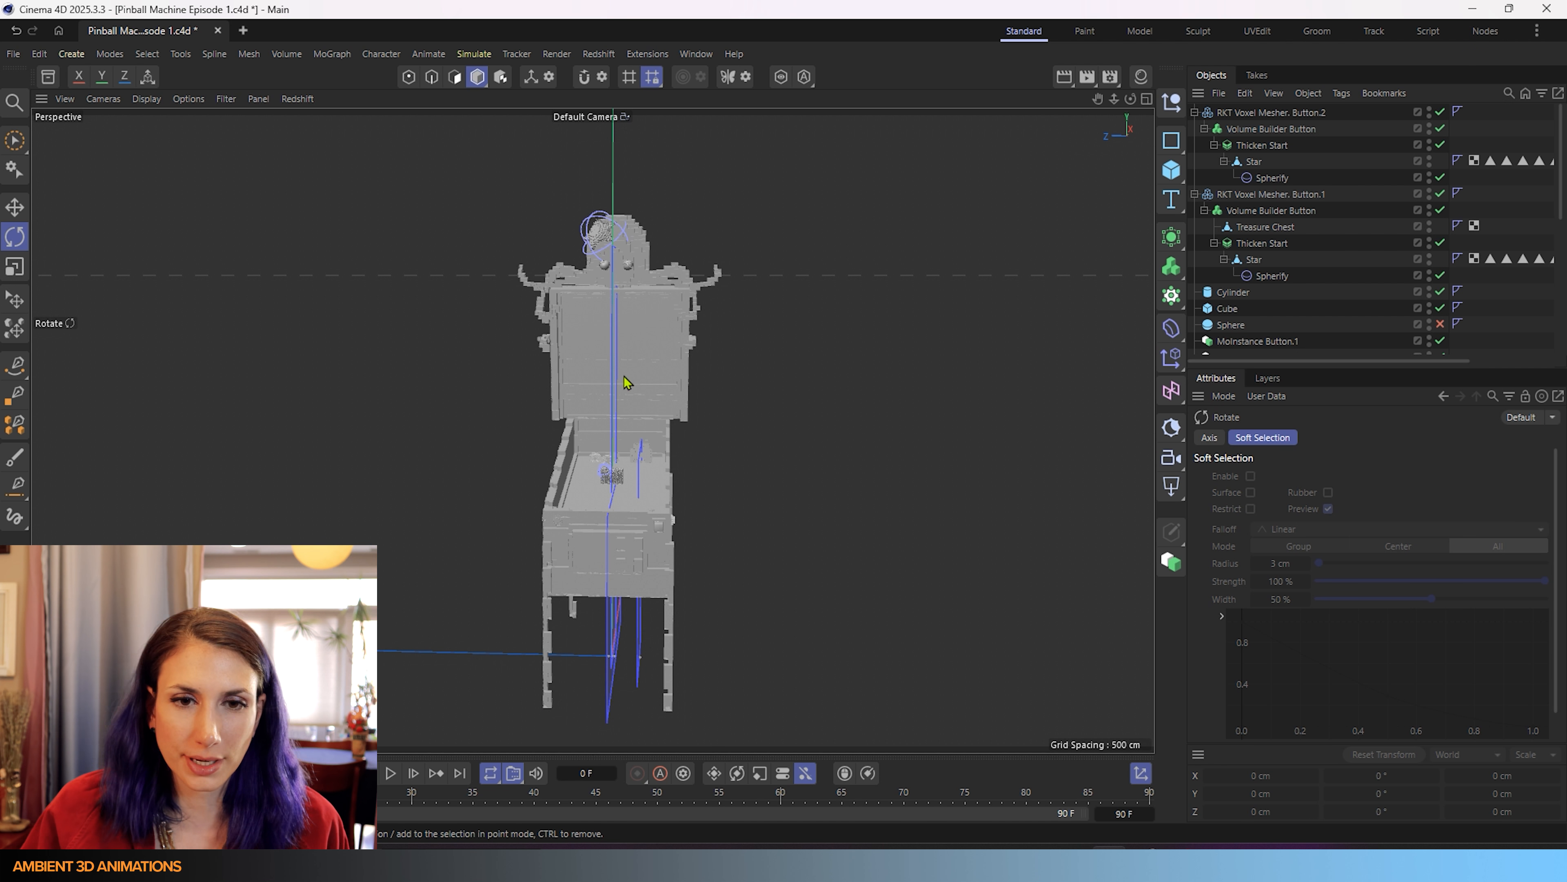
scroll(621, 618, "up", 8)
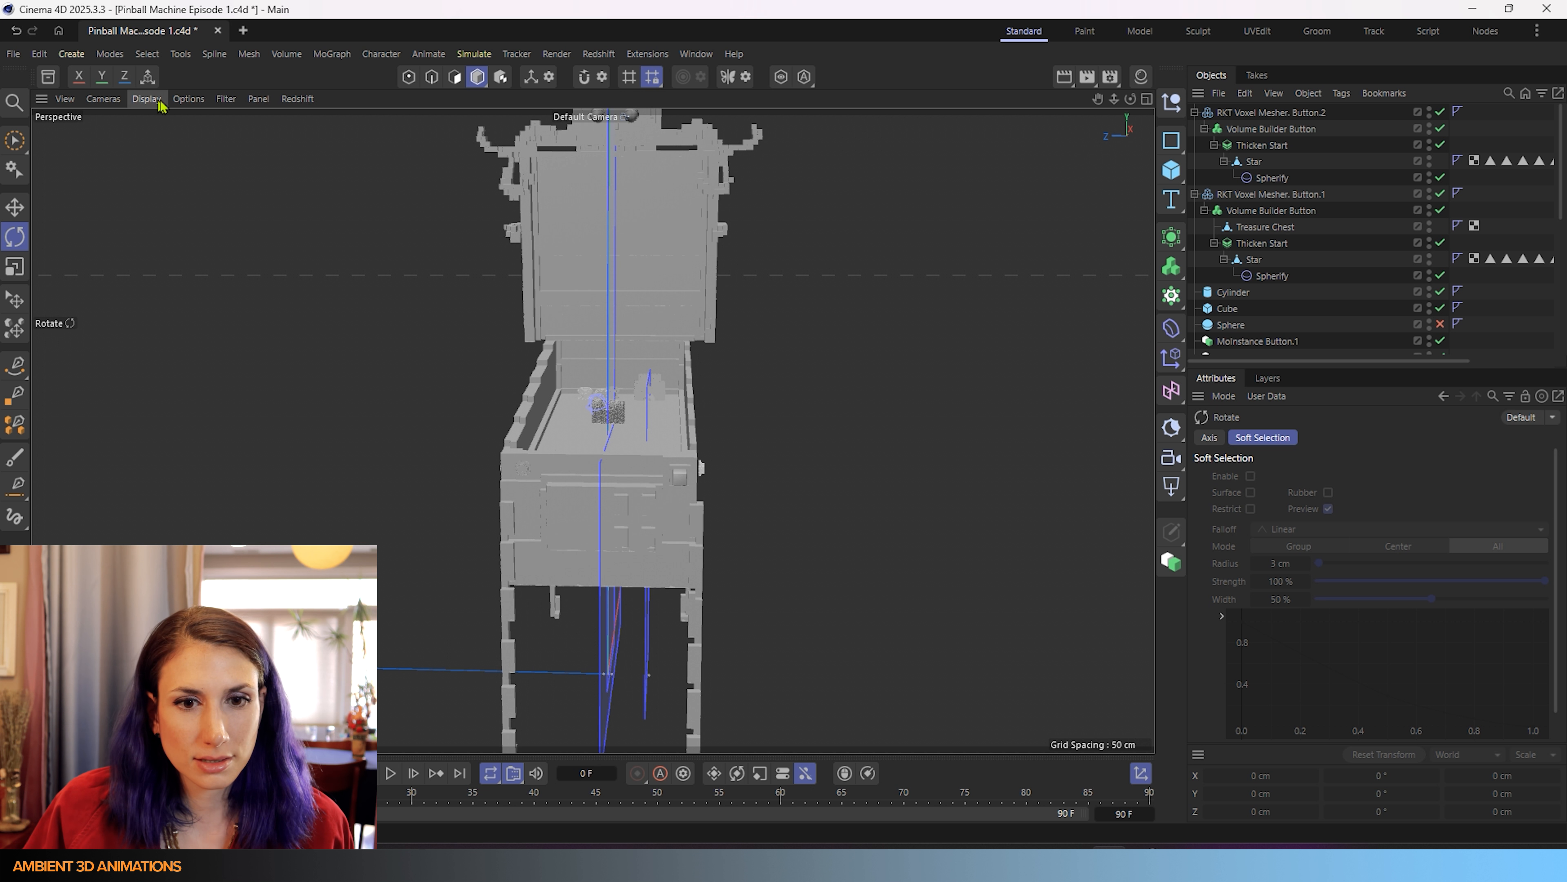
scroll(619, 411, "up", 10)
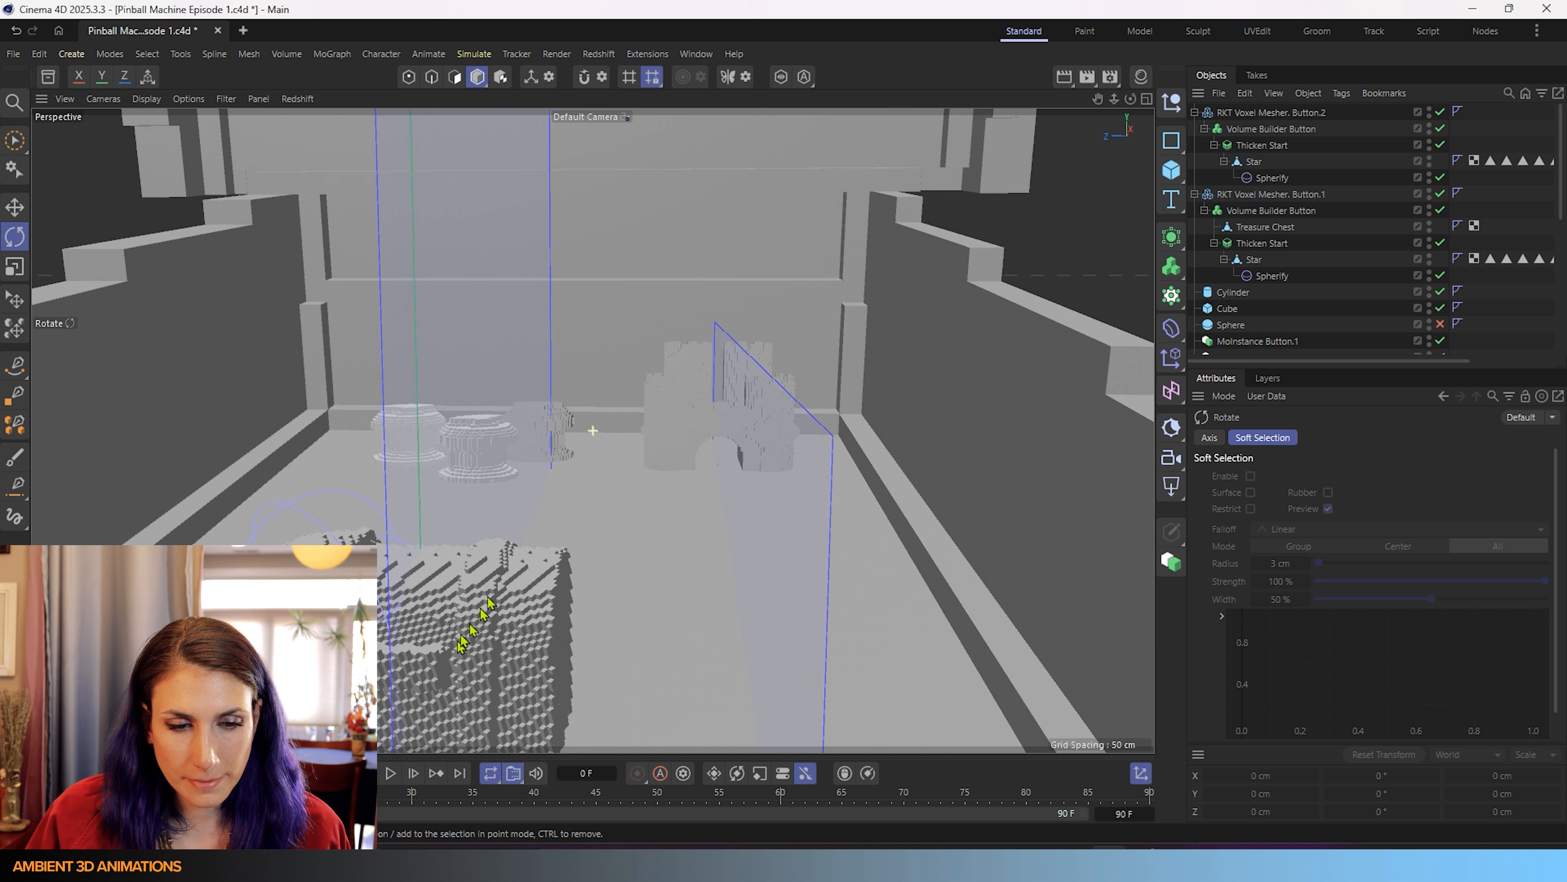
- Rename the chest's voxel mesher "RKT Voxel Mesher. Treasure Chest" and its volume builder "Volume Builder Treasure Chest"
scroll(593, 431, "up", 3)
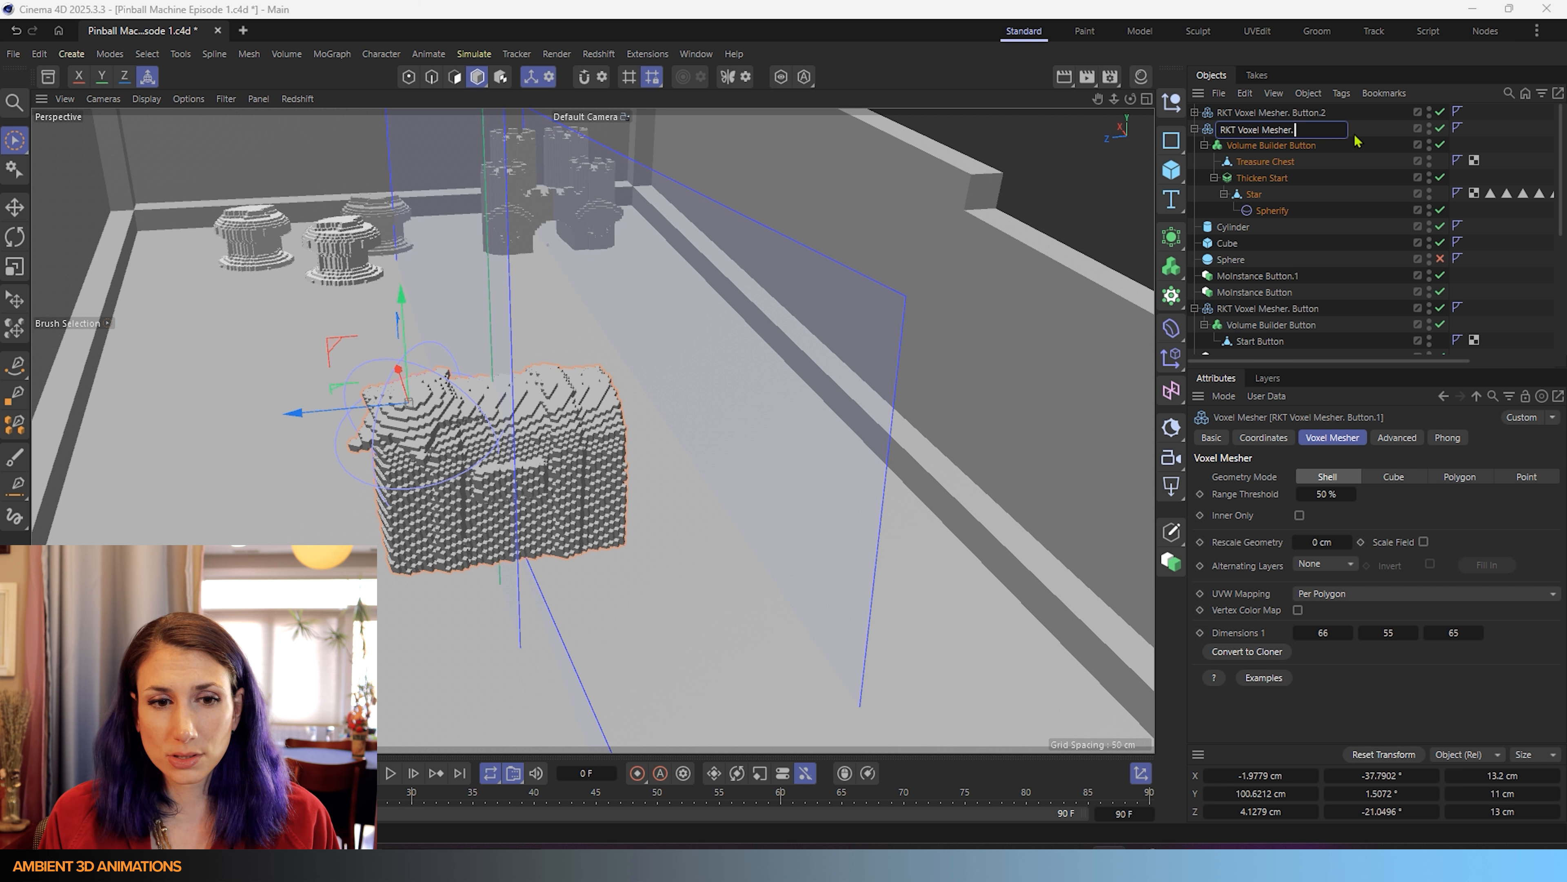
type("T Voxel Mesher. T")
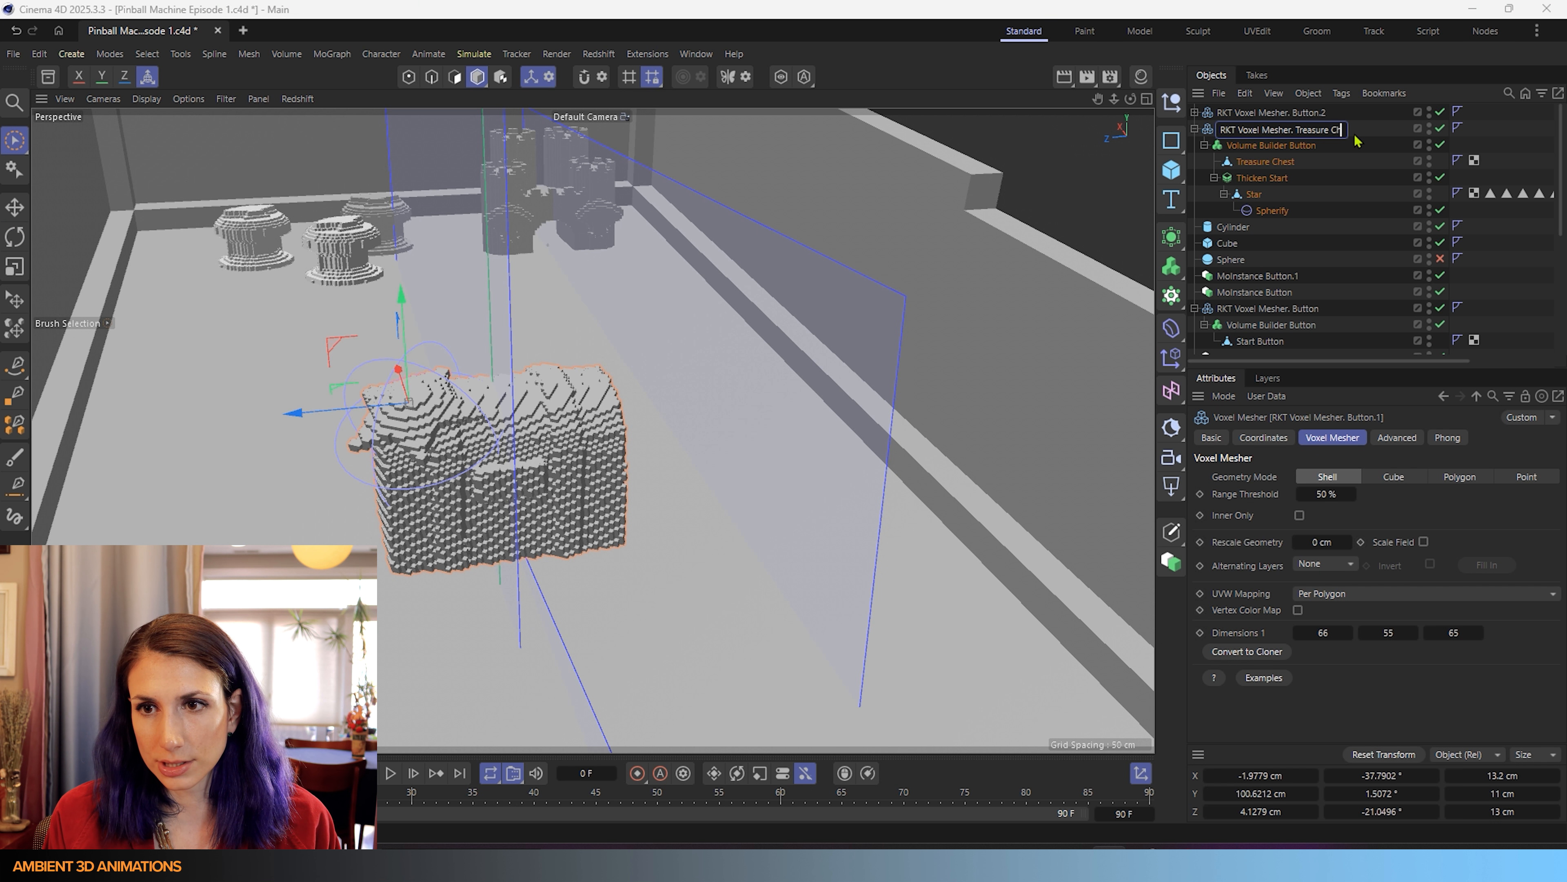
type("reasure Ch")
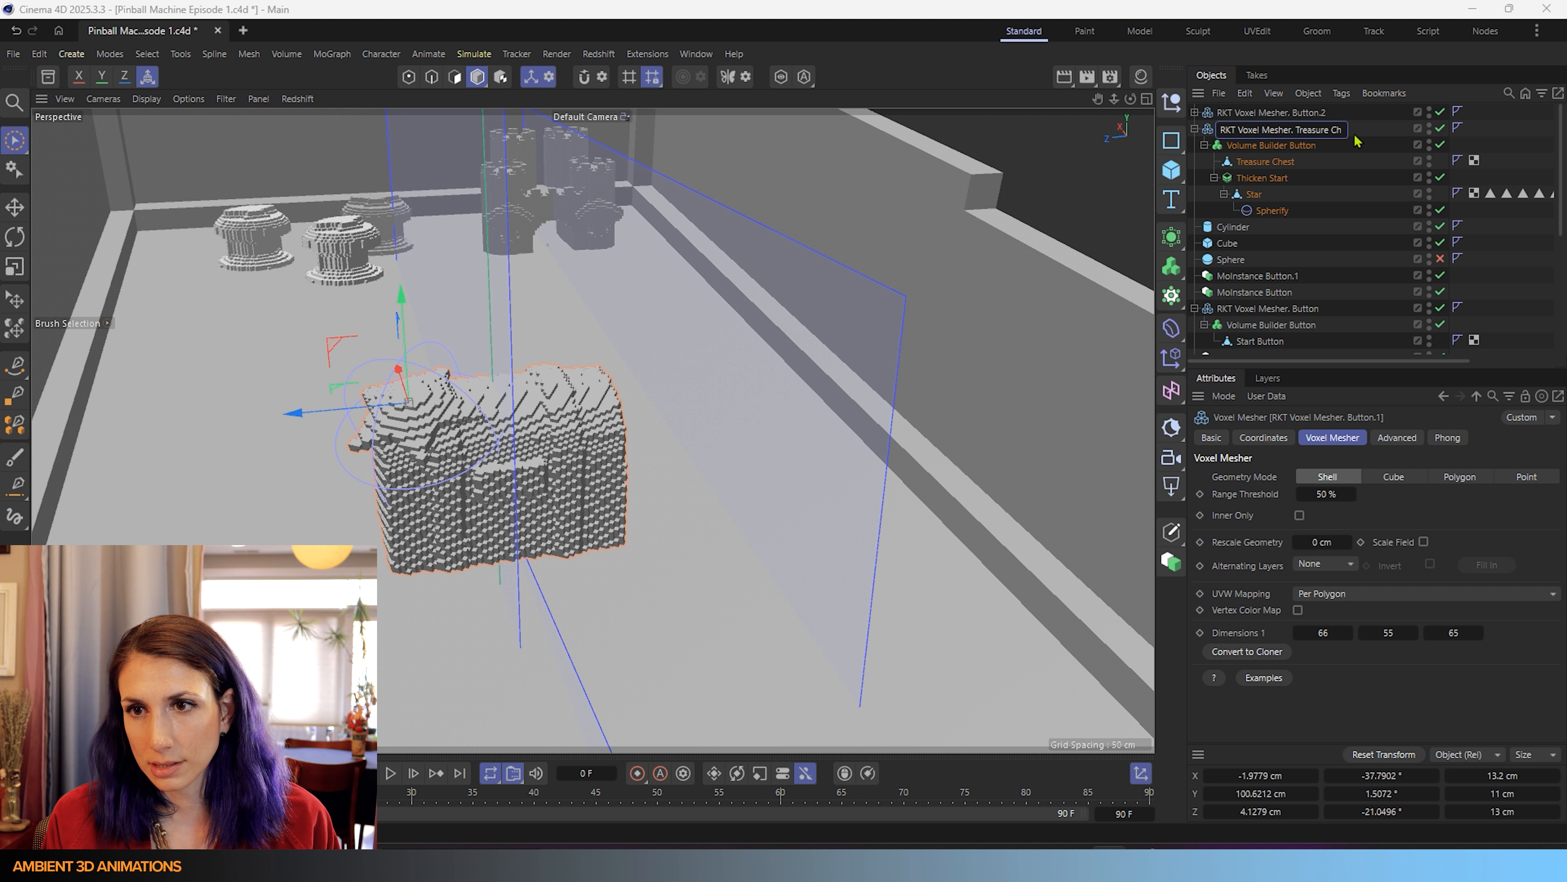
type("est")
key("Return")
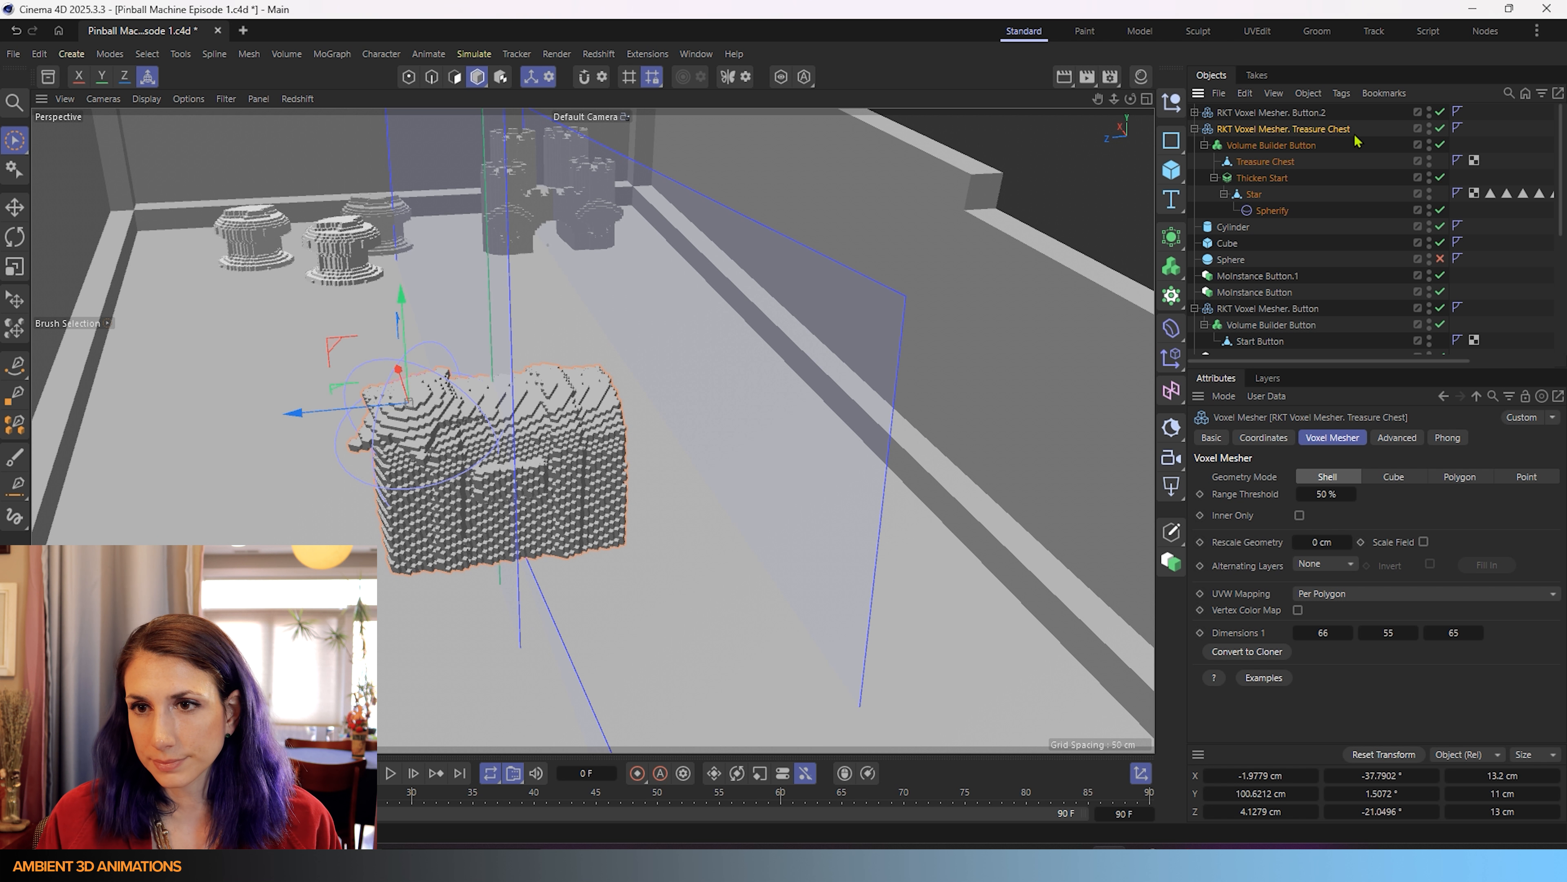
double_click(1302, 146)
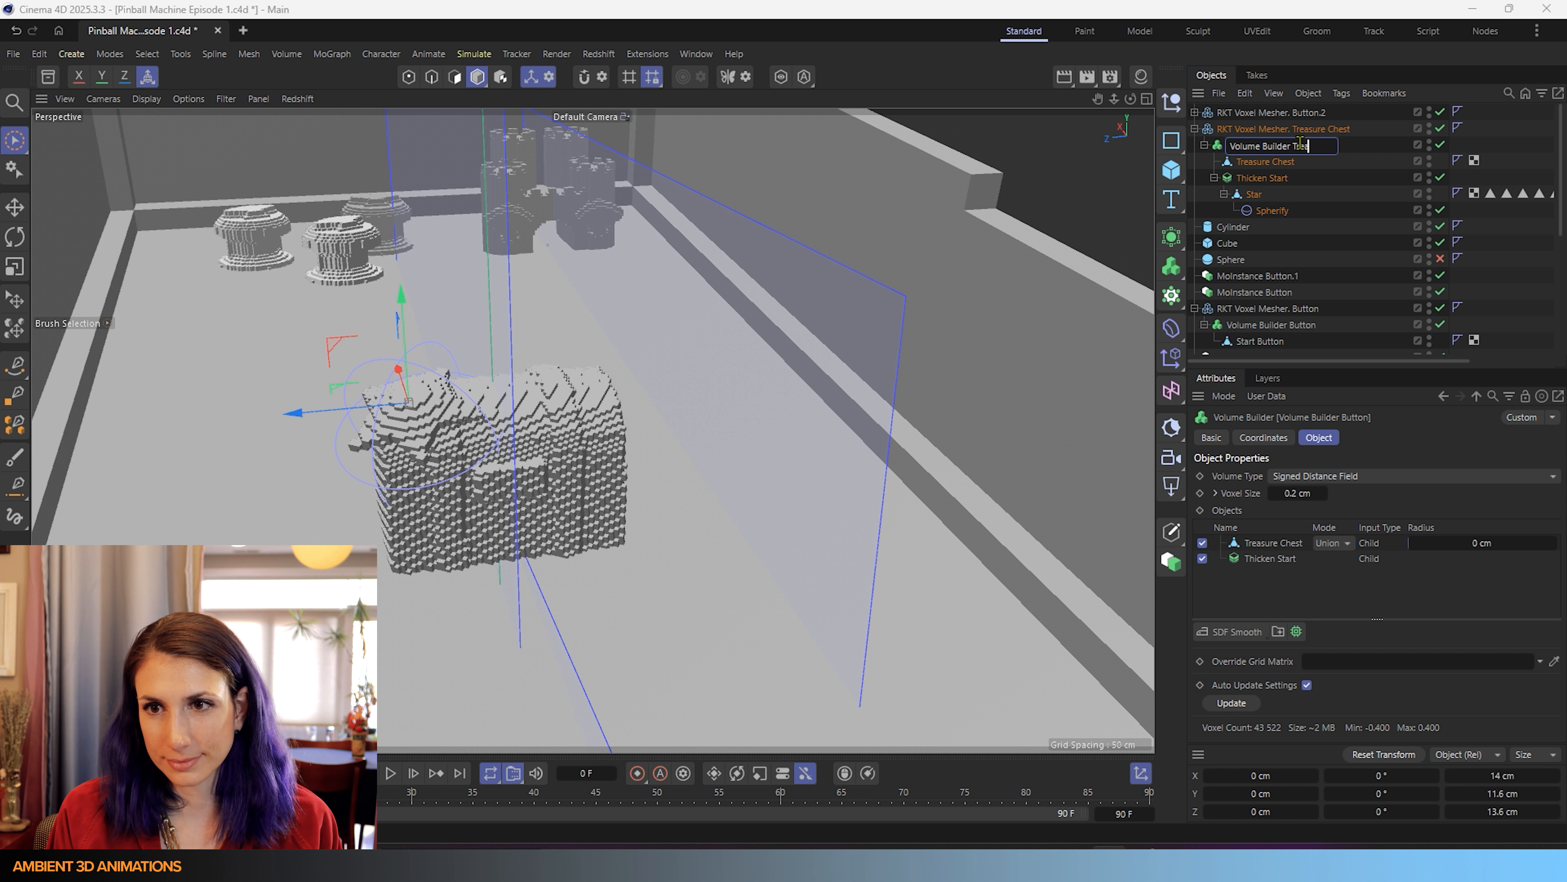
key("Return")
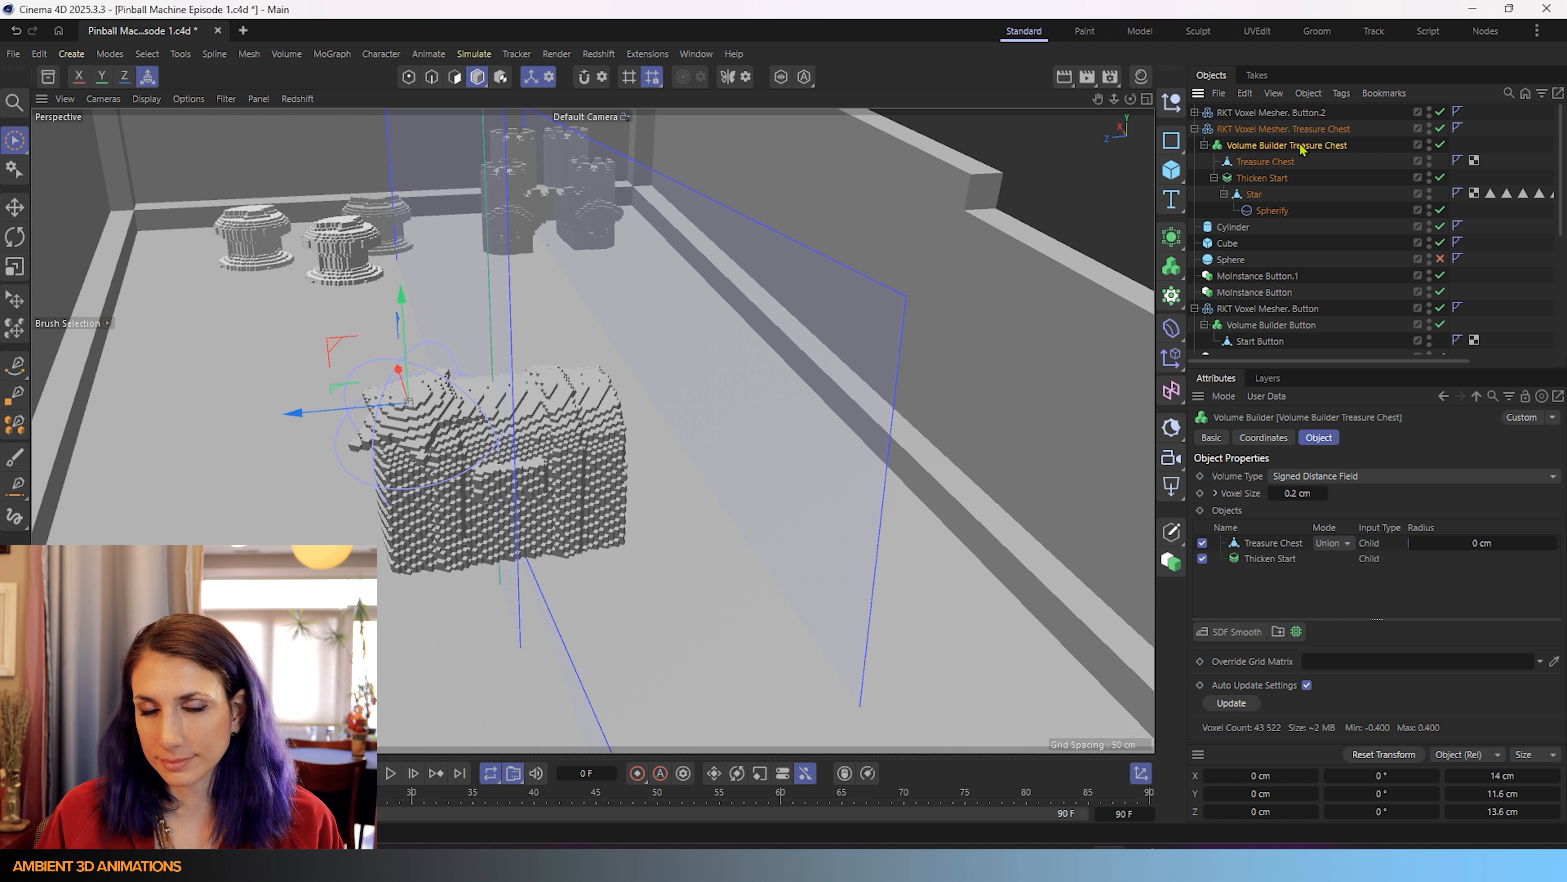
double_click(1247, 180)
key("Tab")
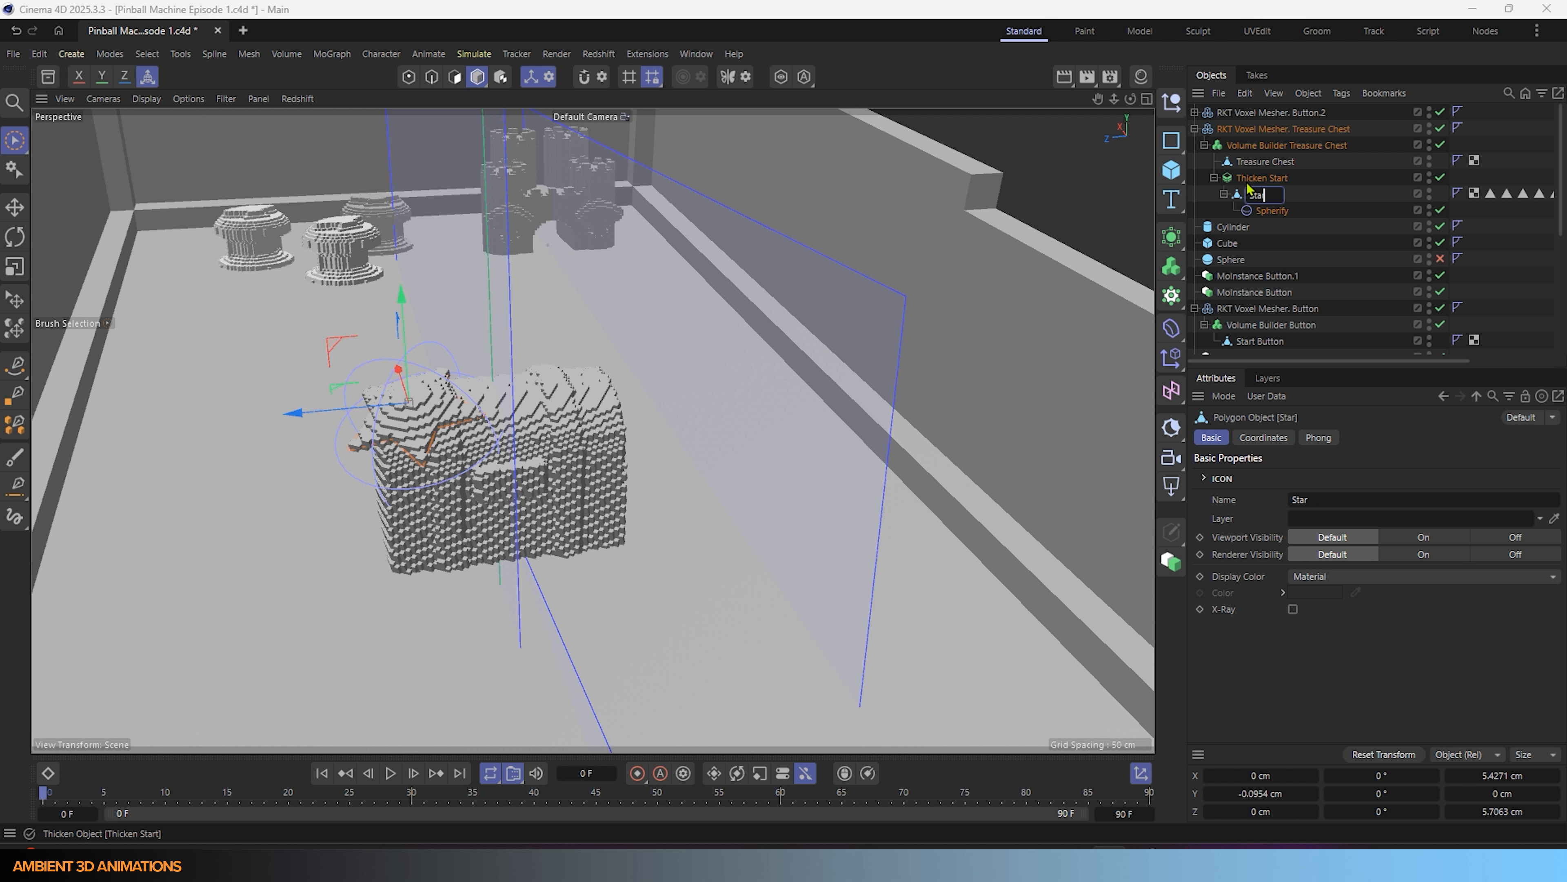
left_click(1253, 179)
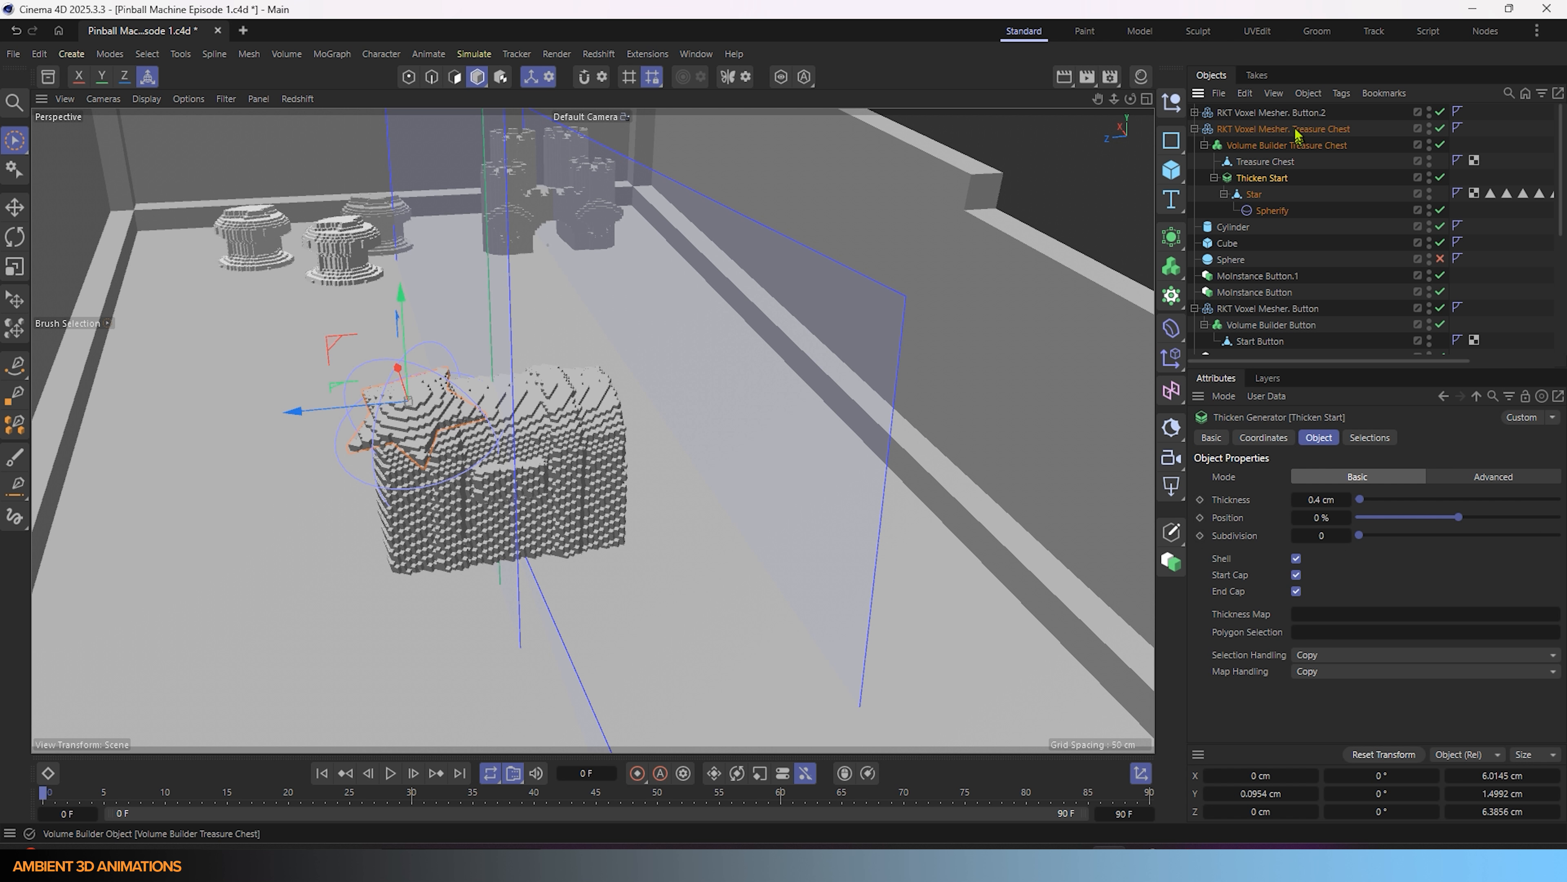
- Rename the octopus star's voxel mesher "RKT Voxel Mesher. Start Octopus"
double_click(1243, 113)
key("Right")
key("BackSpace")
key("BackSpace")
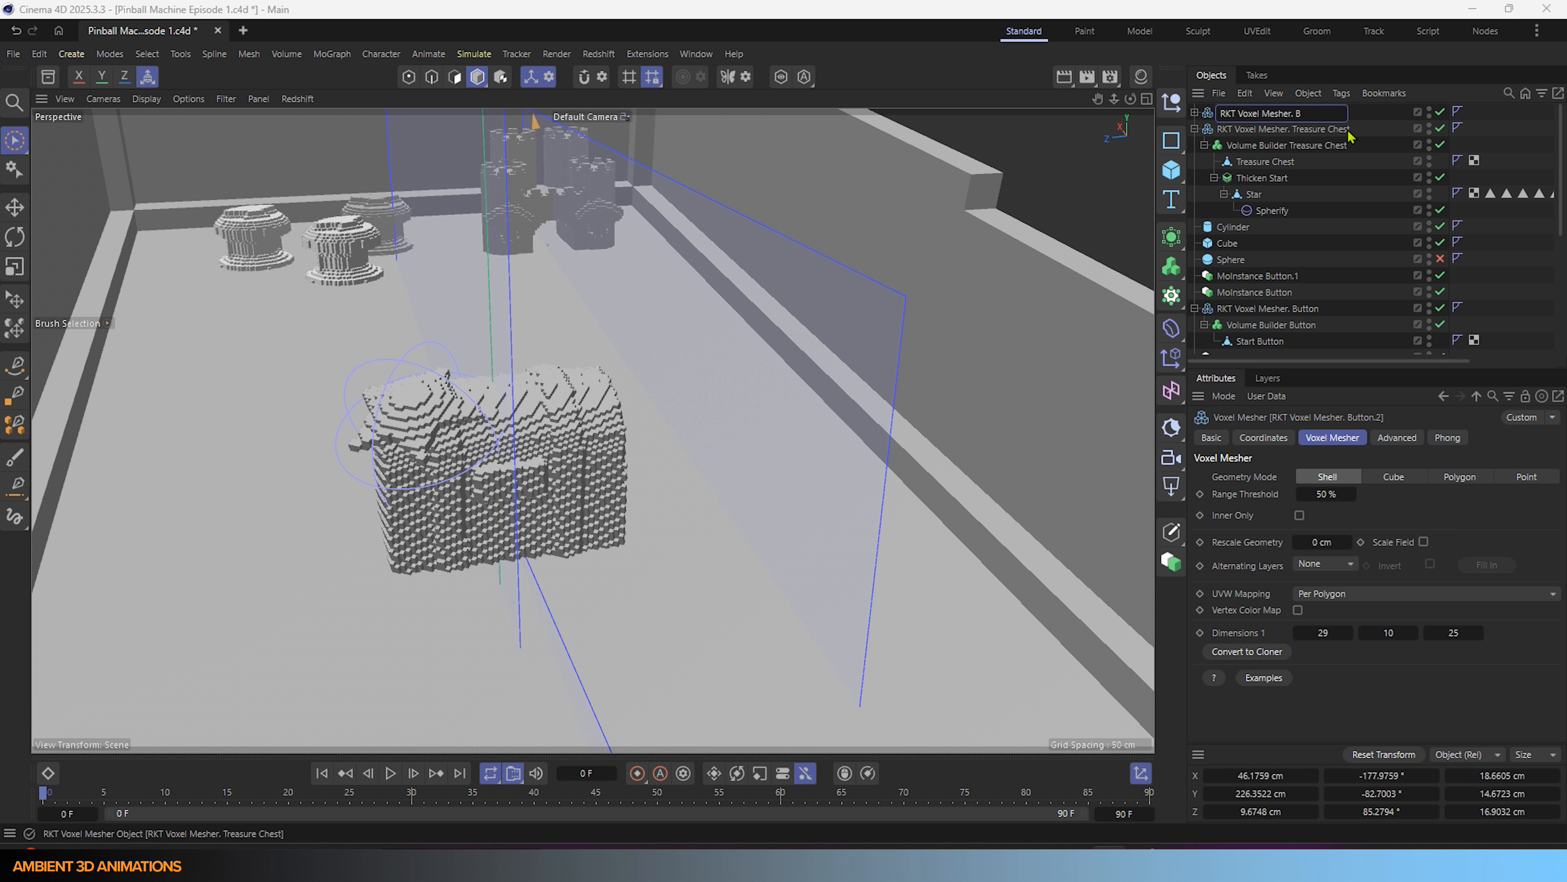
type("Start Octopus")
key("Return")
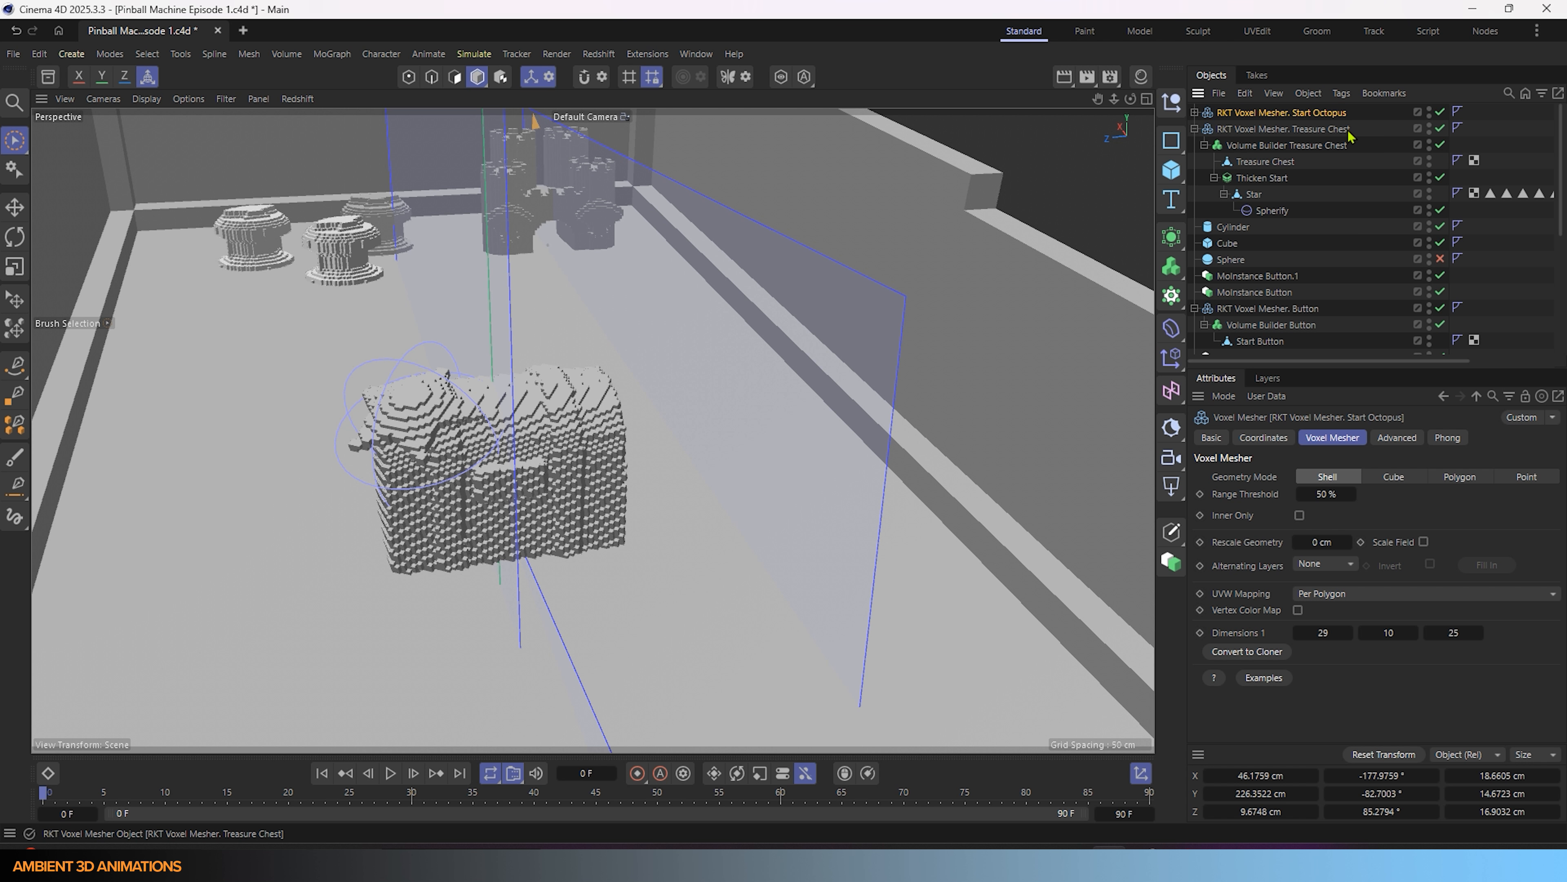
- Examine the star's fit on the octopus head and the treasure chest's placement on the playfield
scroll(782, 342, "down", 10)
middle_click_drag(793, 345, 797, 452, "alt")
scroll(710, 437, "up", 3)
middle_click_drag(669, 395, 684, 467, "alt")
scroll(654, 273, "up", 7)
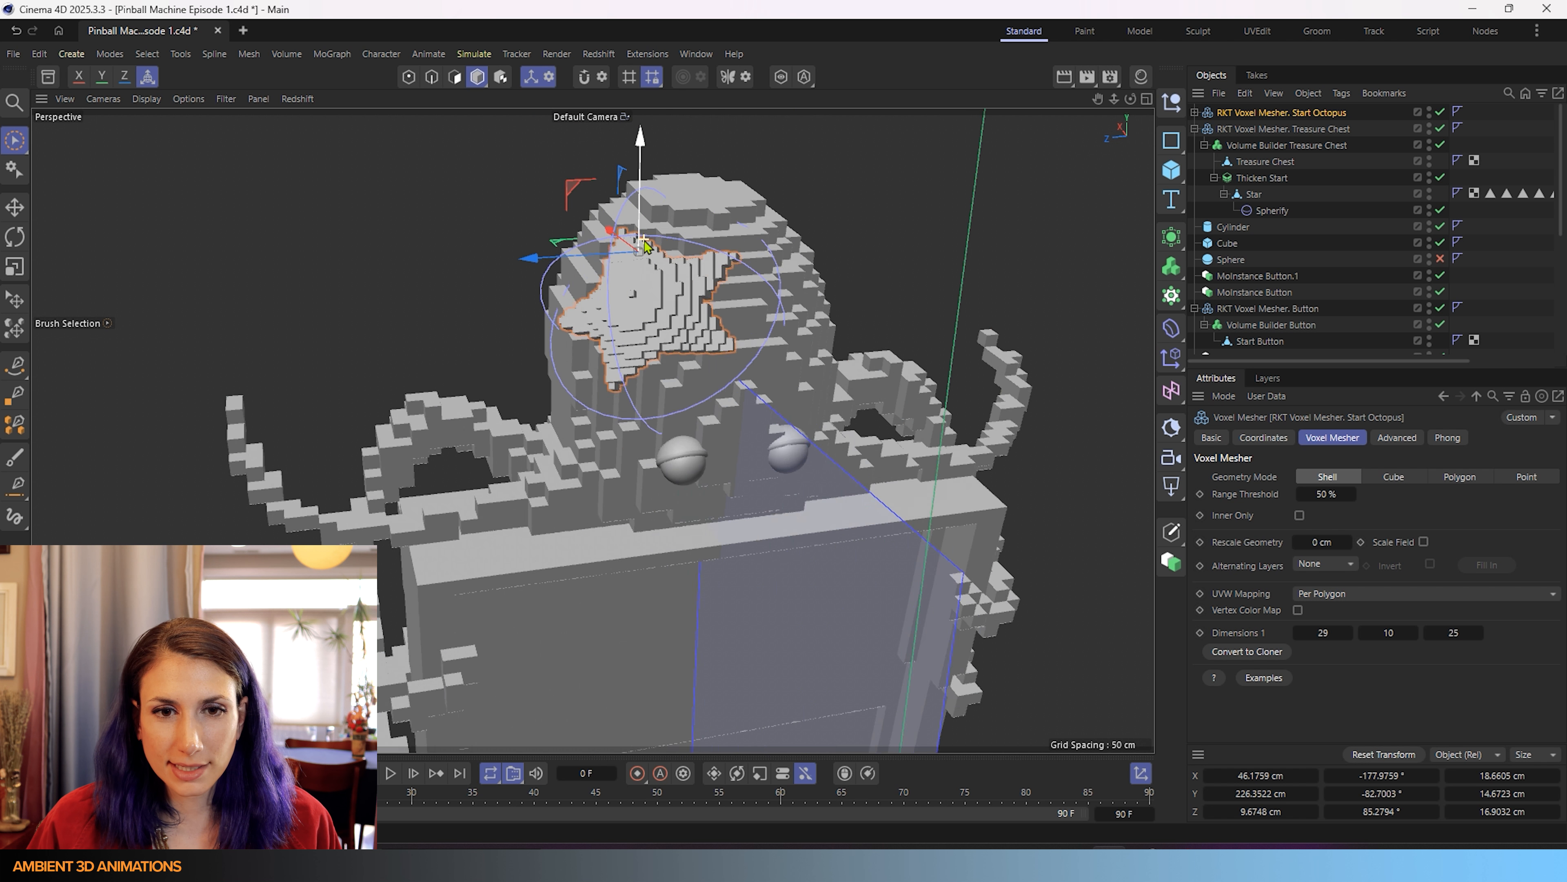
left_click_drag(677, 267, 734, 602, "alt")
scroll(721, 642, "down", 5)
scroll(742, 577, "up", 8)
middle_click_drag(767, 646, 511, 431, "alt")
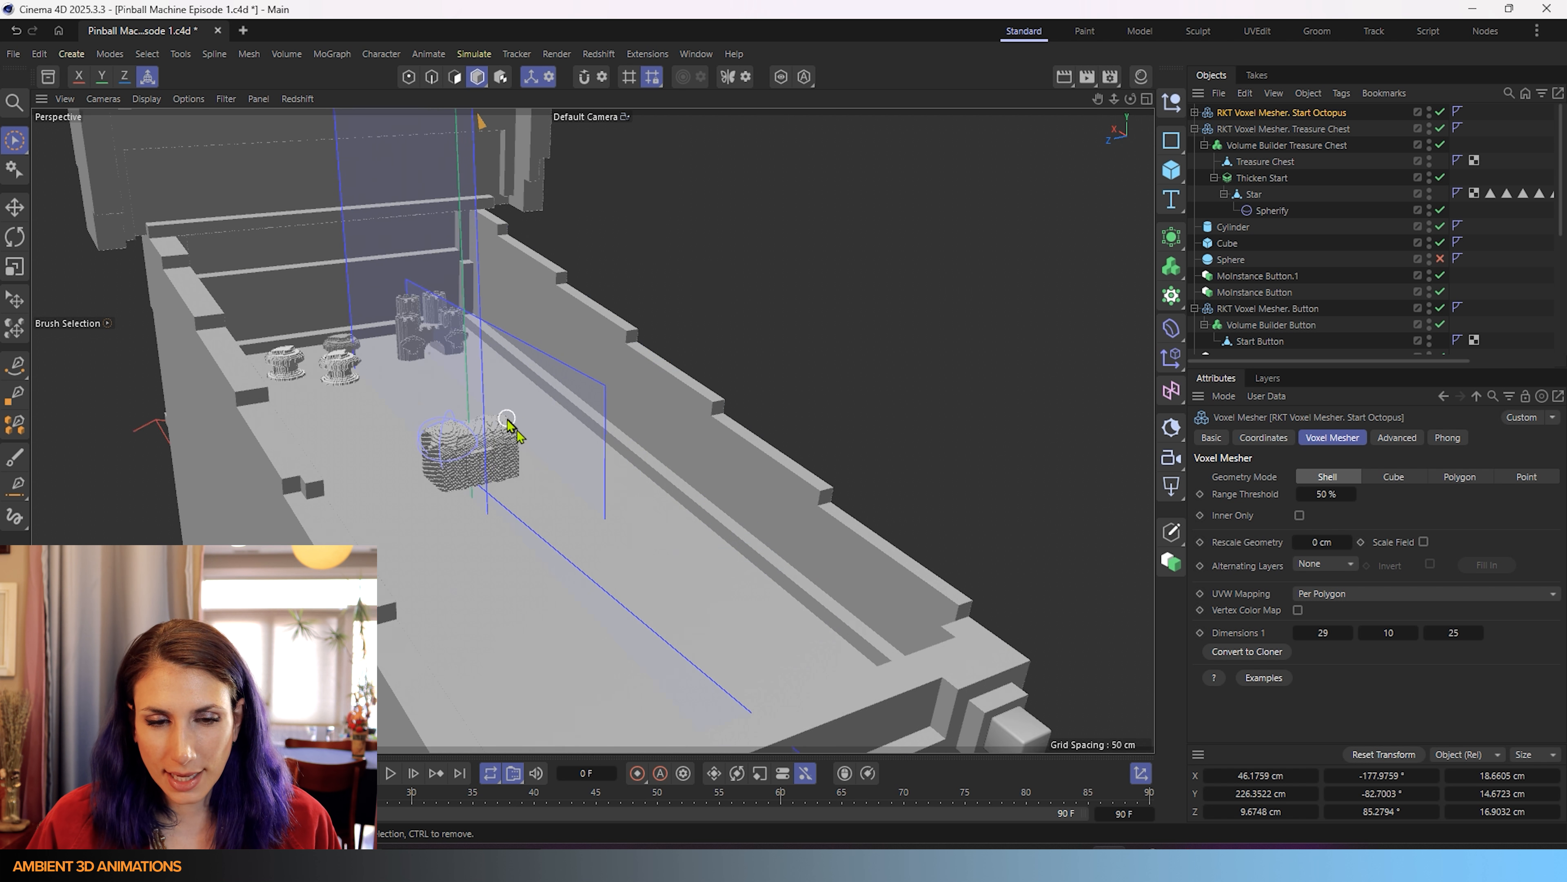
- Collapse the Treasure Chest mesher's hierarchy and move the chest to about X 23.9, Y 97.8, Z 4.1 cm on the playfield
left_click(1196, 135)
left_click(1195, 129)
left_click(1283, 129)
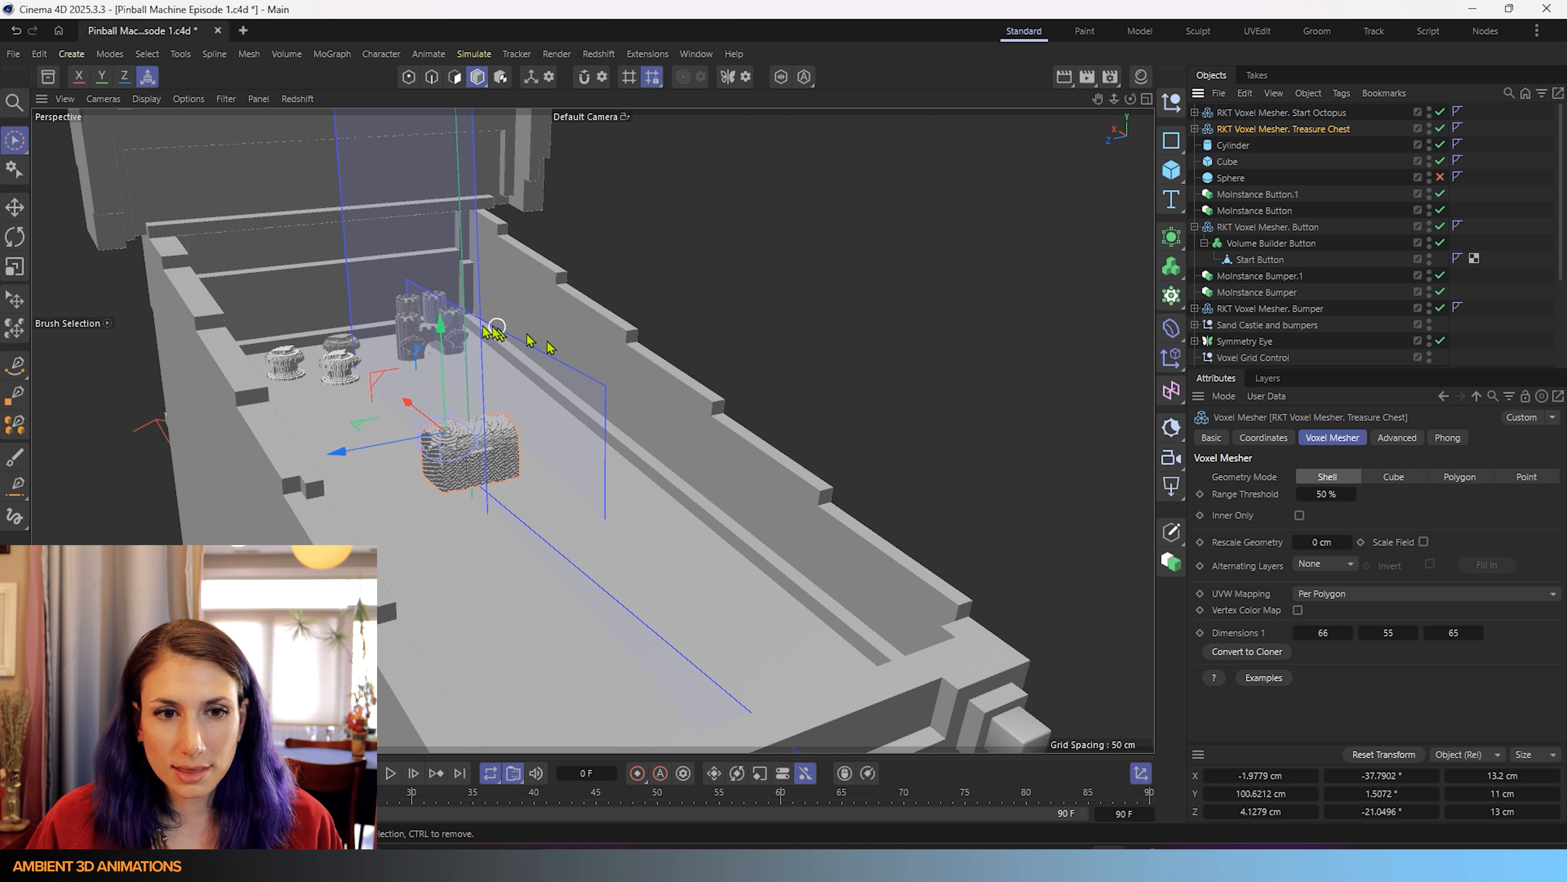
mouse_move(443, 333)
left_mouse_down()
mouse_move(446, 432)
mouse_move(451, 350)
left_mouse_up()
left_click_drag(411, 423, 420, 378)
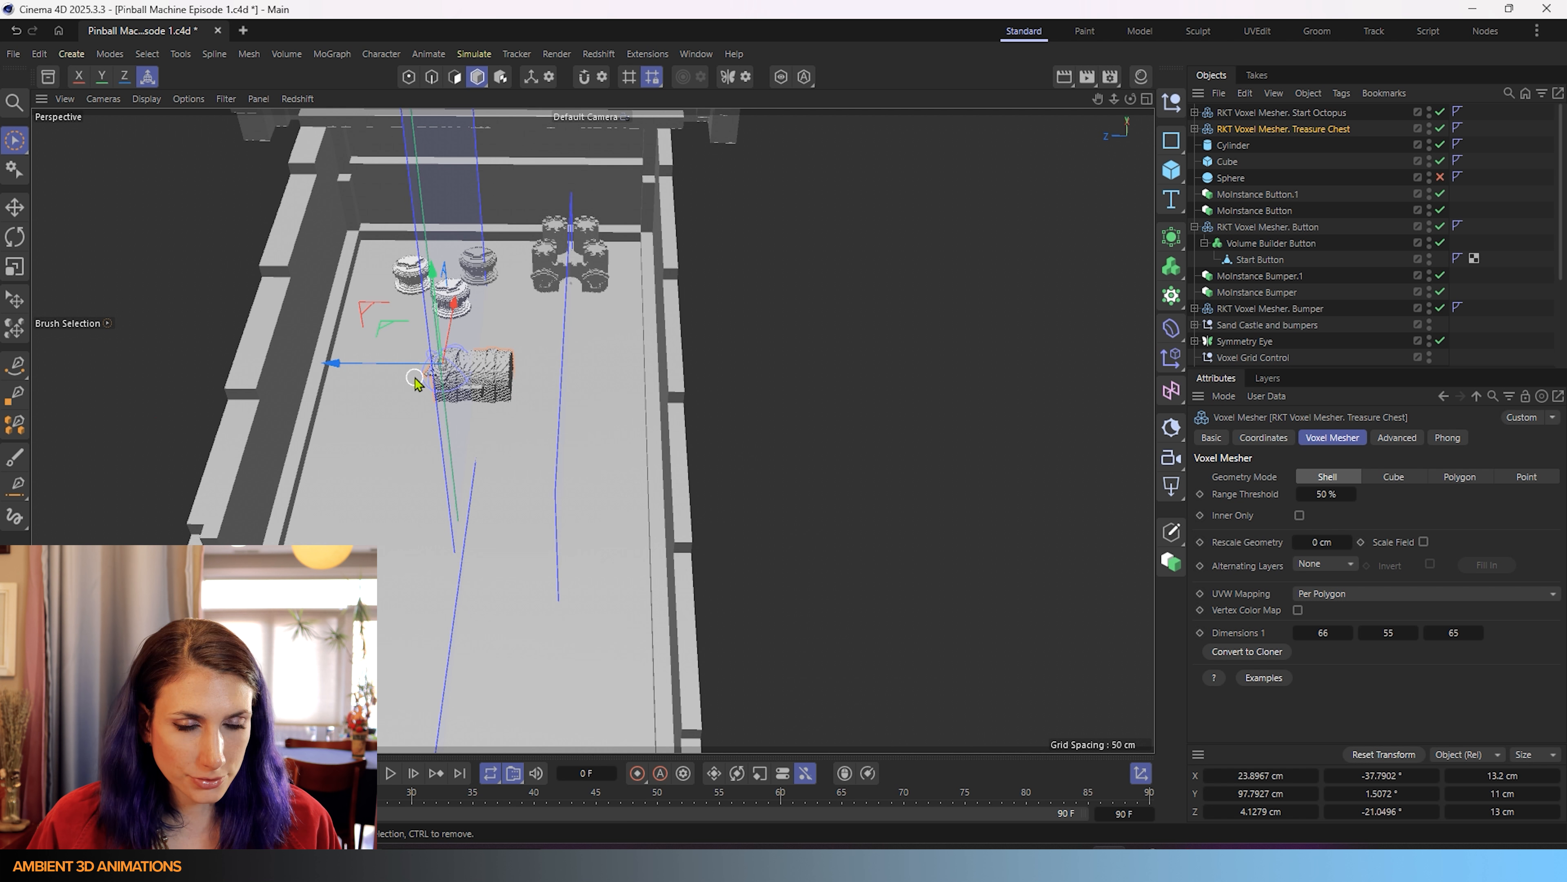